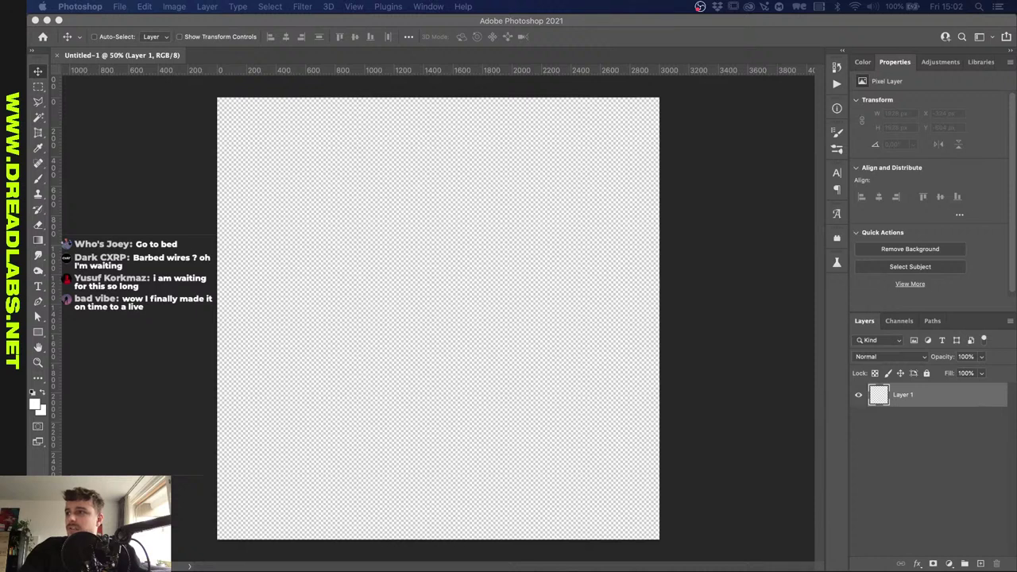
# Switch to Finder and open Digital Products > Render Pack Vol 3 - Plexiglass > Dread Renders Vol. 3 > Barbed Wire > Plexiglass Barbed Wire.
pyautogui.press('super+Tab')
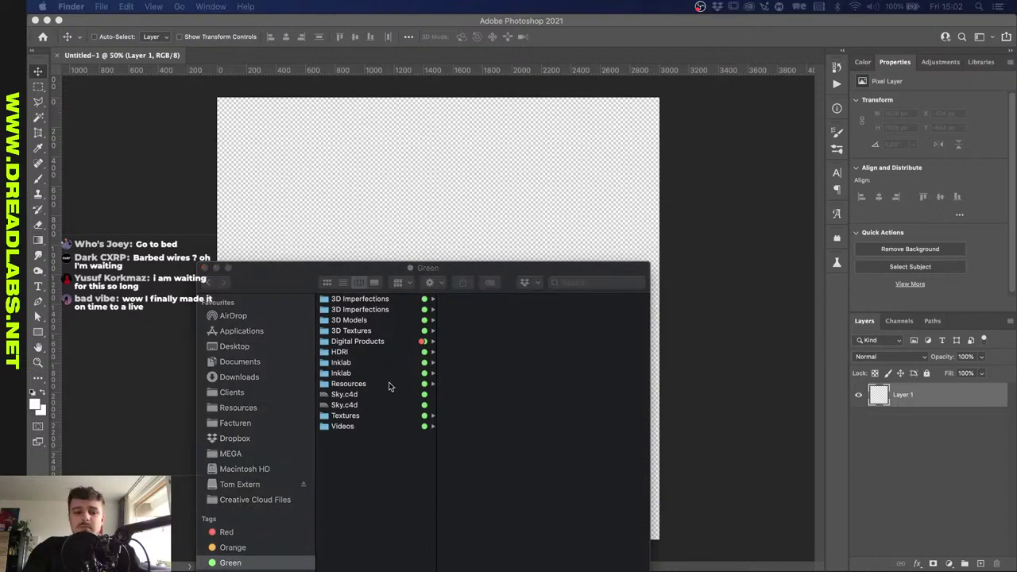
pyautogui.click(378, 342)
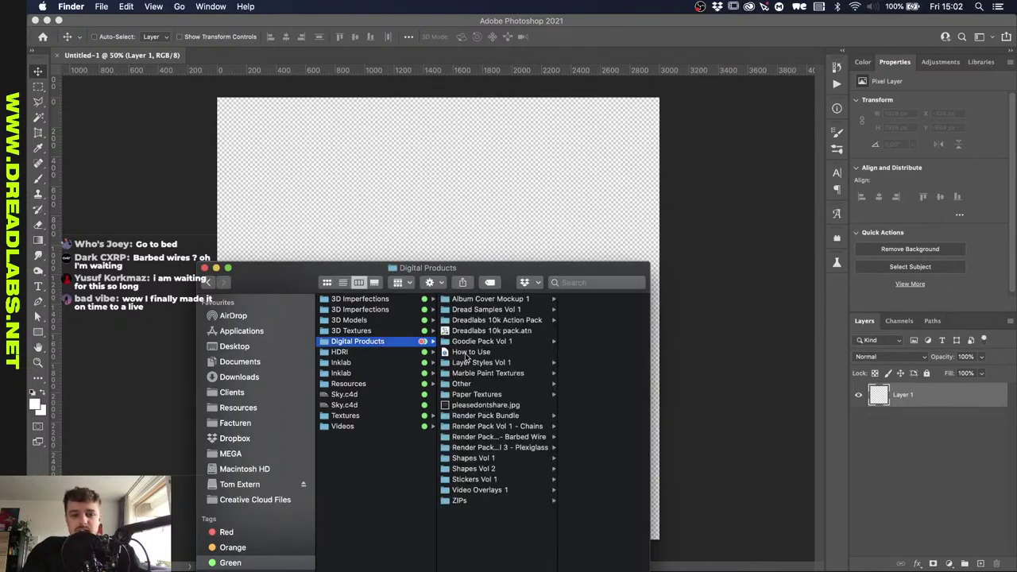
pyautogui.click(510, 451)
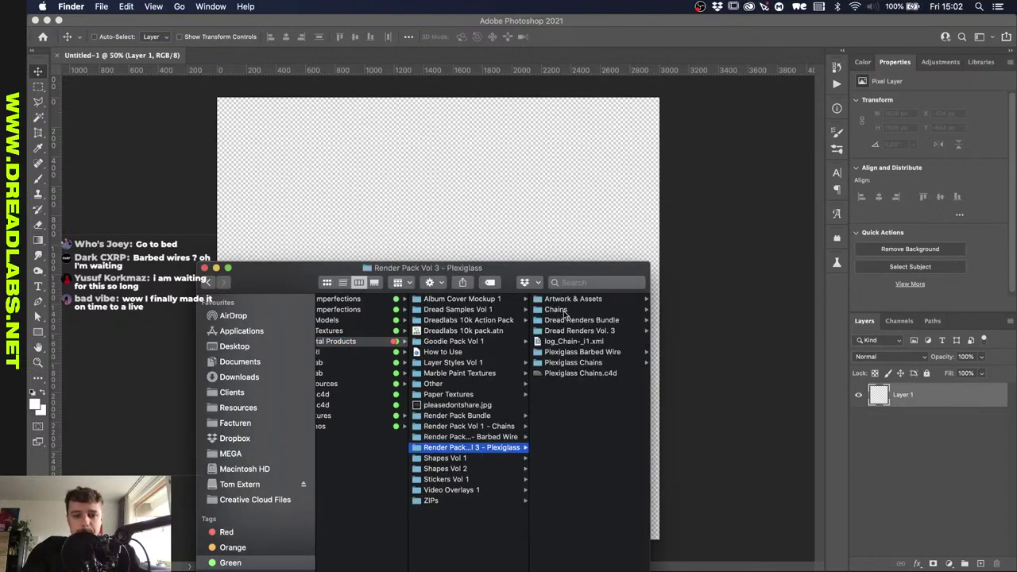
pyautogui.click(576, 330)
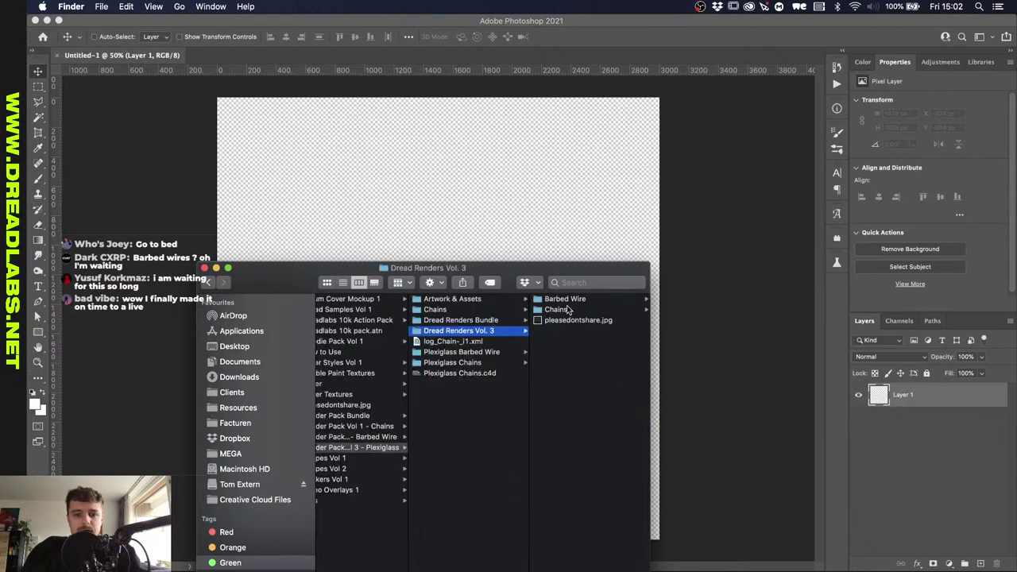
pyautogui.click(566, 300)
pyautogui.press('Right')
pyautogui.press('Right')
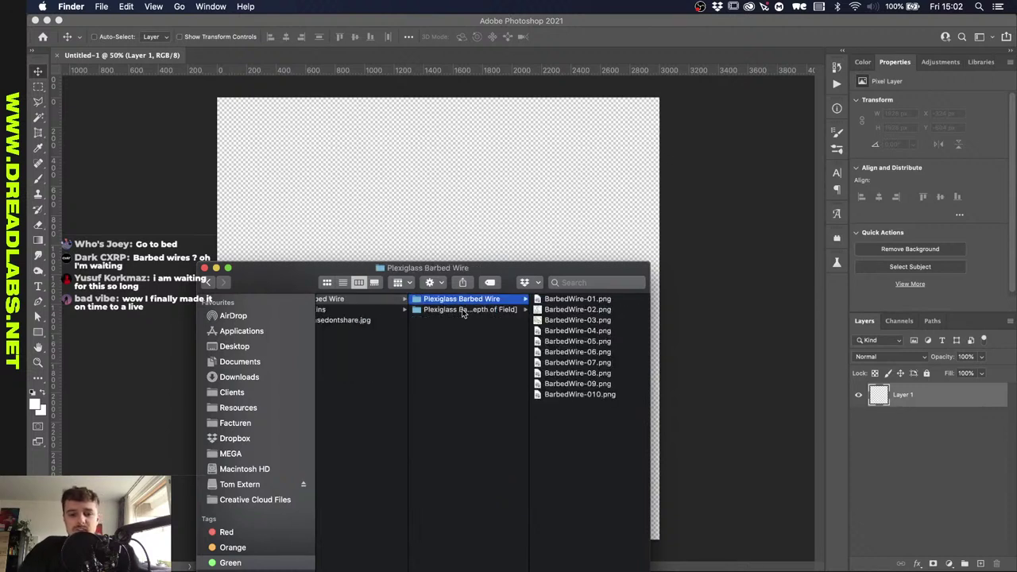
# Preview the BarbedWire-01.png and BarbedWire-02.png renders and return to the Dread Renders Vol. 3 folder.
pyautogui.press('space')
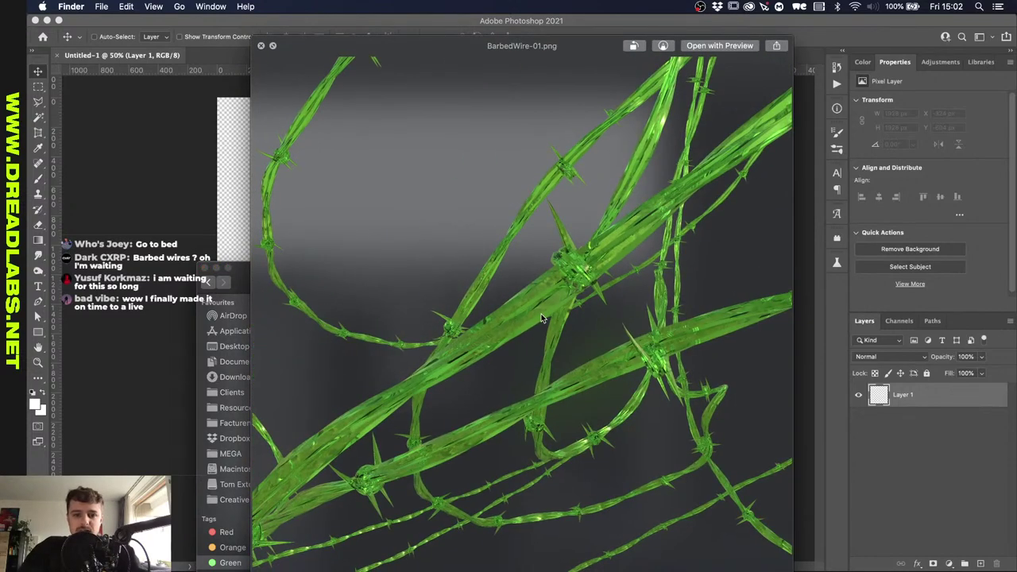
pyautogui.press('Down')
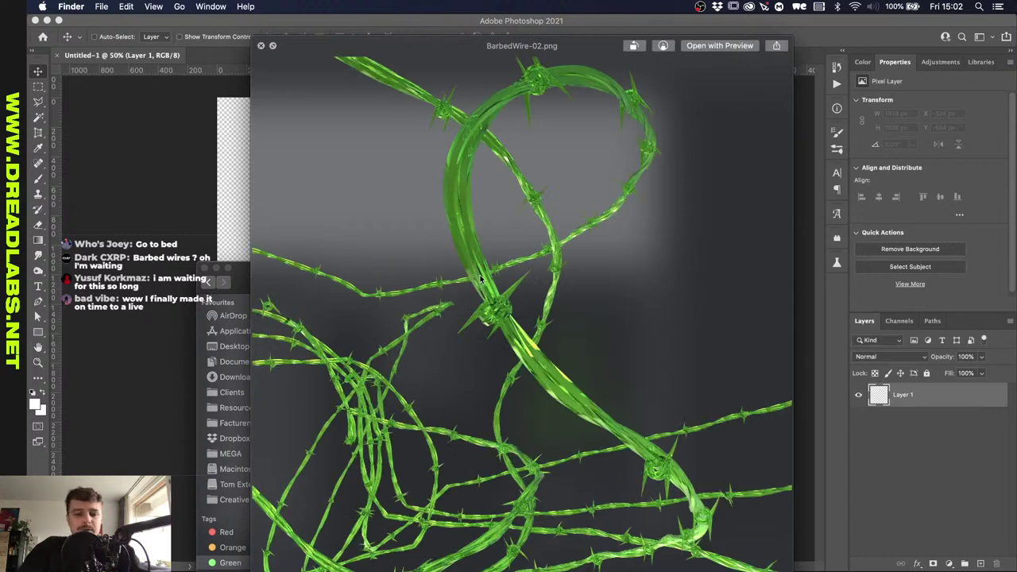
pyautogui.press('Left')
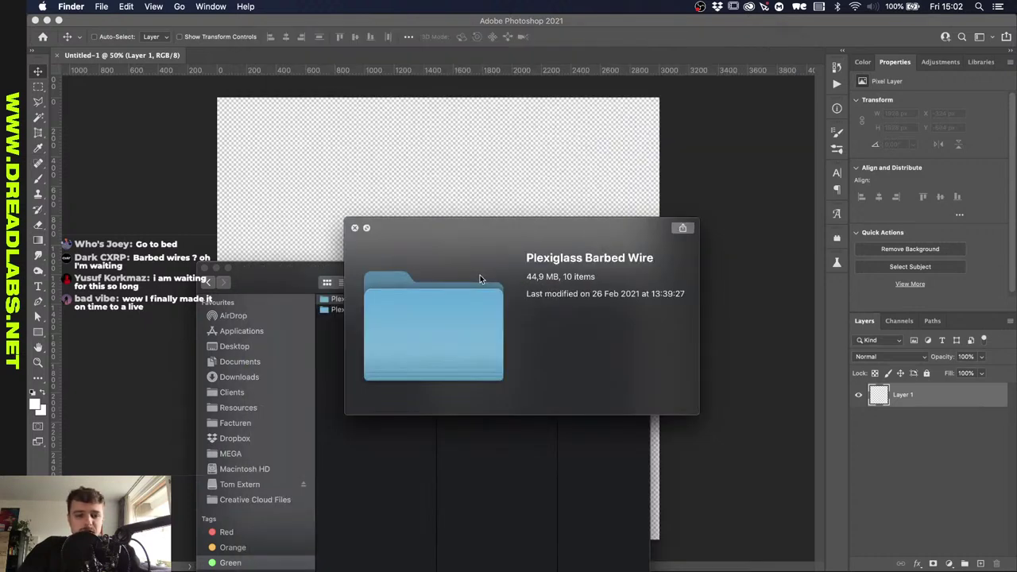
pyautogui.press('Left')
pyautogui.press('space')
# Open the Plexiglass Chains folder and preview Chain-01.png through Chain-03.png.
pyautogui.press('Down')
pyautogui.press('Right')
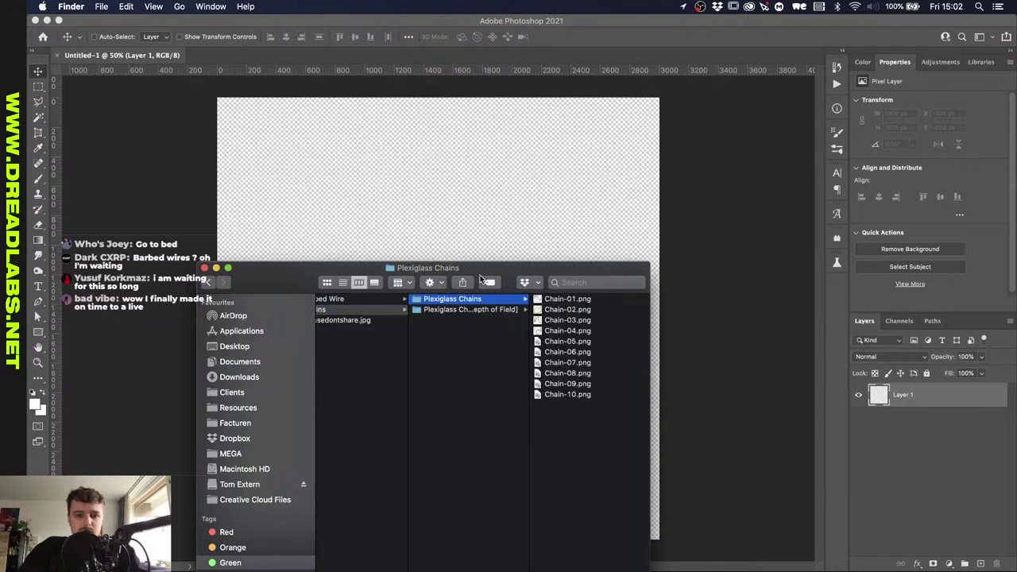
pyautogui.press('Right')
pyautogui.press('space')
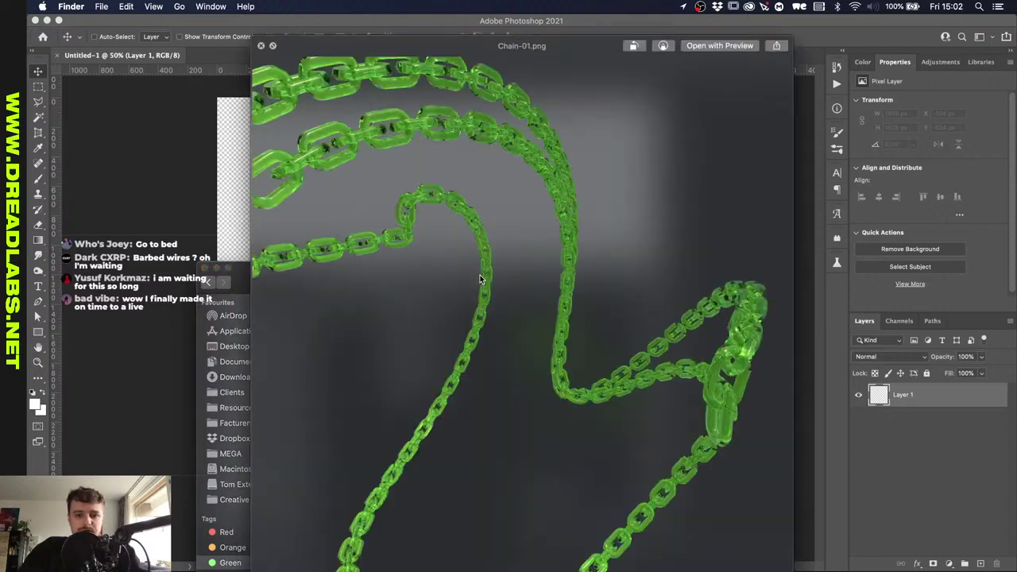
pyautogui.press('Down')
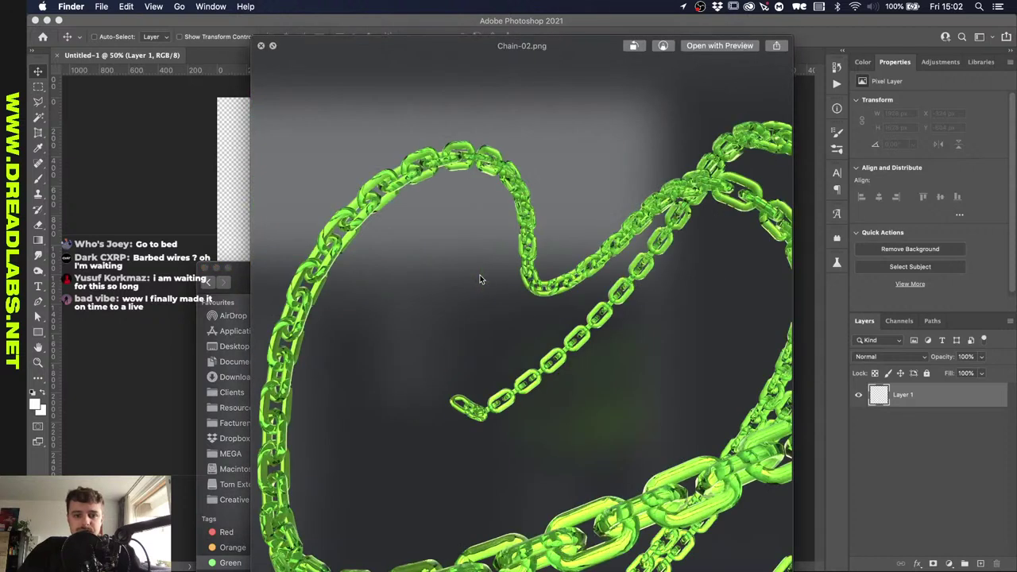
pyautogui.press('Down')
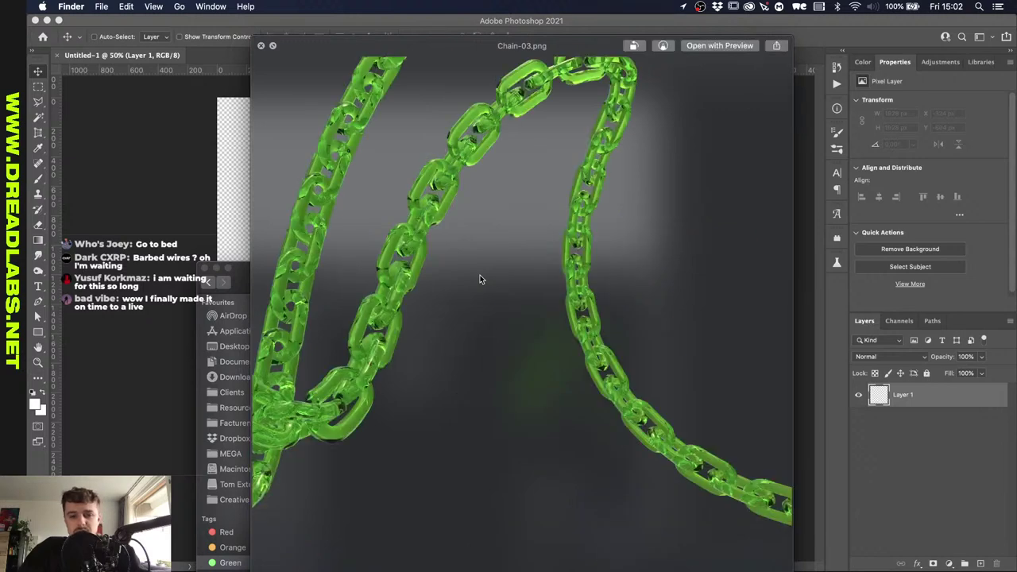
pyautogui.press('space')
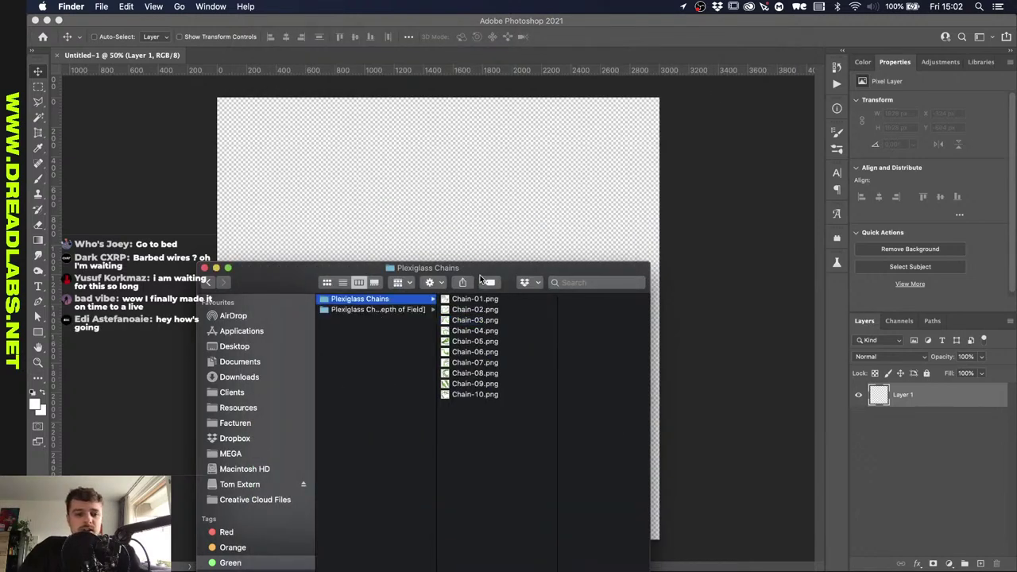
# Go back up to the render pack folder and look through Dread Renders Bundle and the Barbed Wire folder of Dread Renders Vol. 3.
pyautogui.press('super+Up')
pyautogui.press('super+Up')
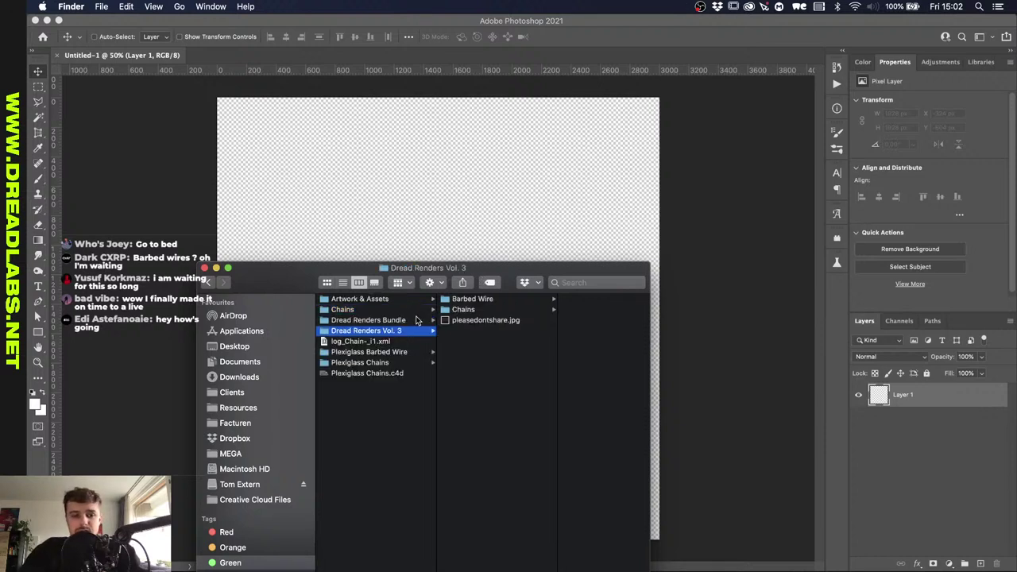
pyautogui.click(387, 322)
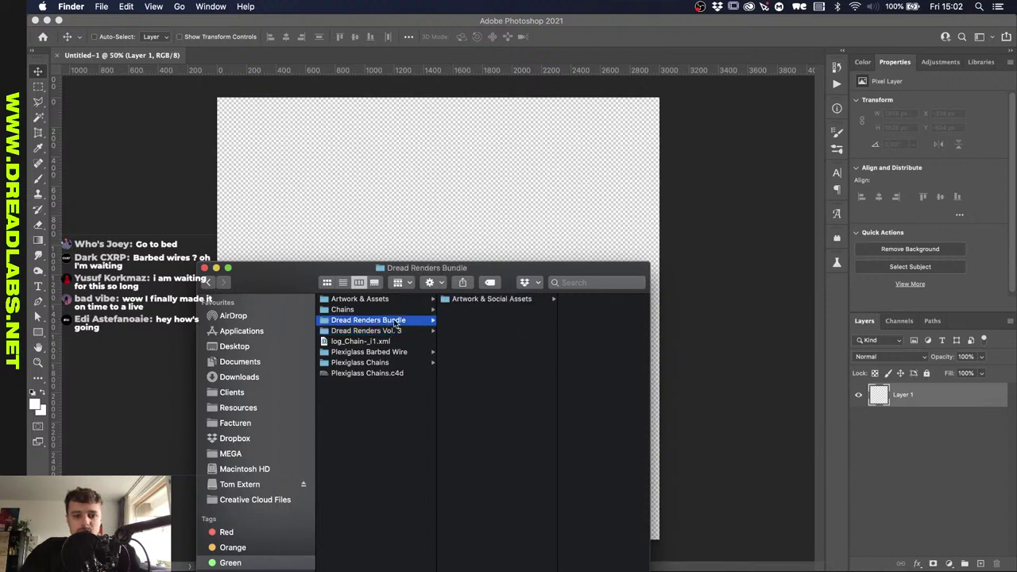
pyautogui.click(383, 331)
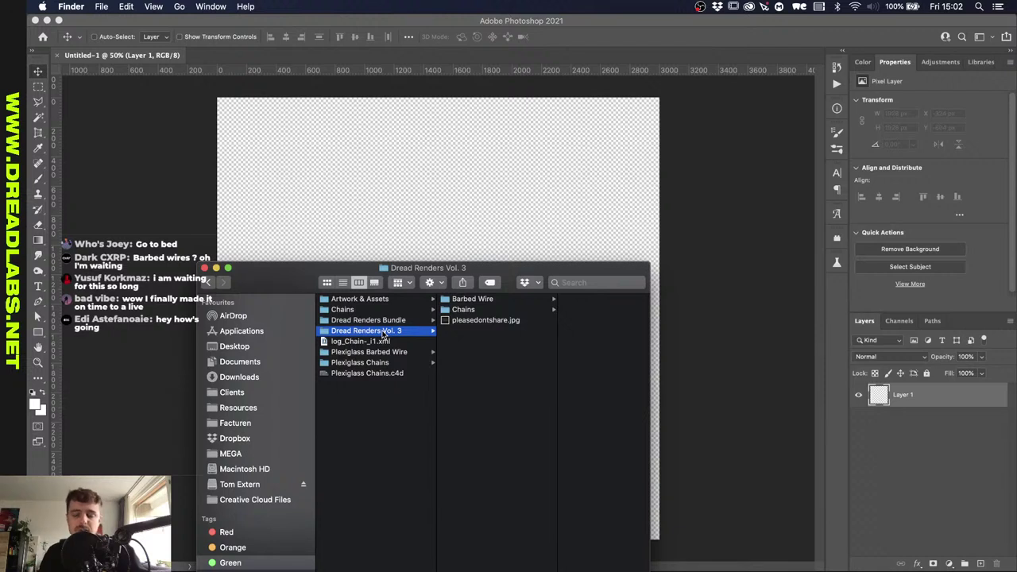
pyautogui.press('Right')
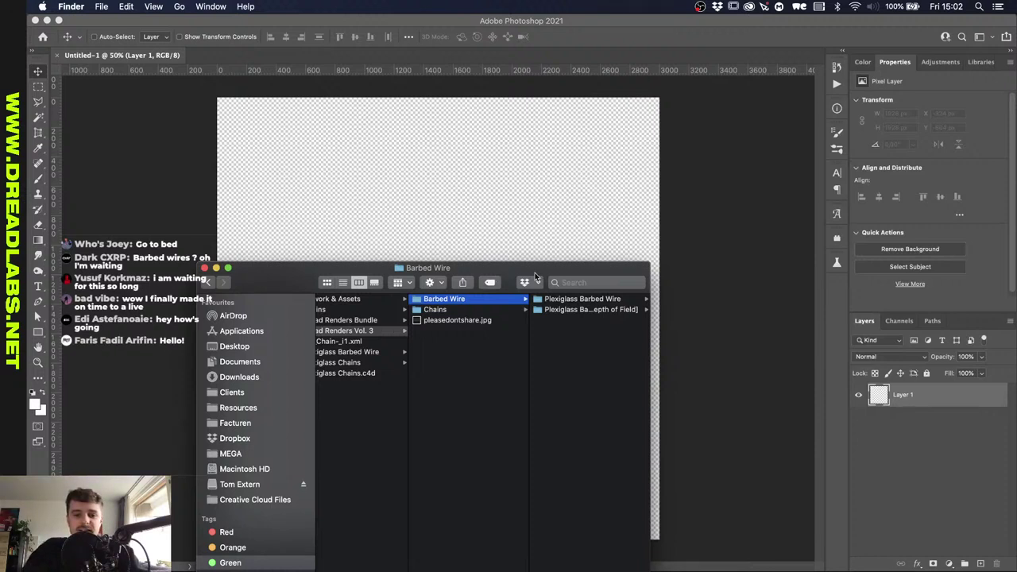
pyautogui.click(579, 300)
# Open the Plexiglass Chains folder inside Chains and select Chain-02.png.
pyautogui.click(355, 309)
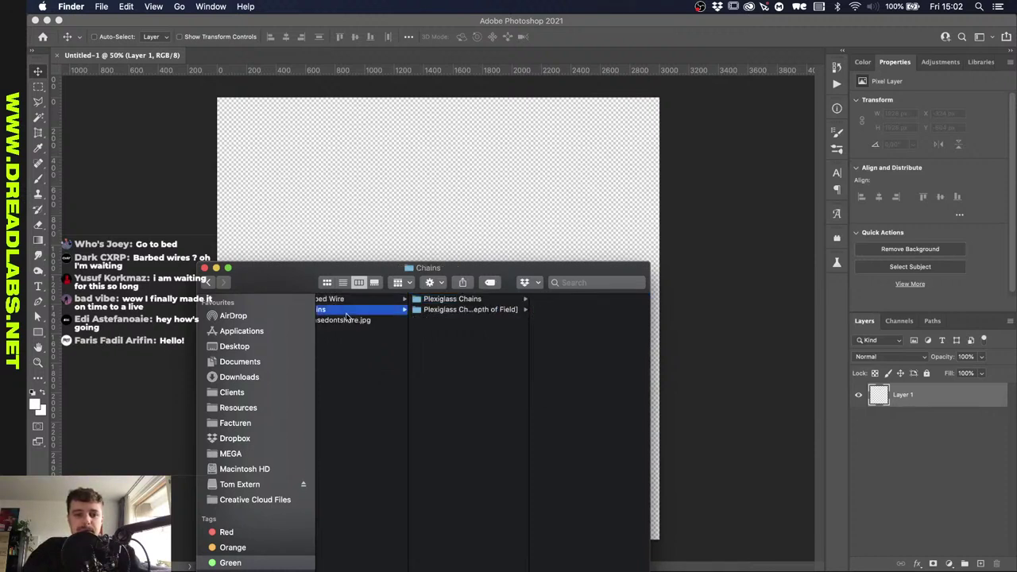
pyautogui.click(484, 301)
pyautogui.click(569, 299)
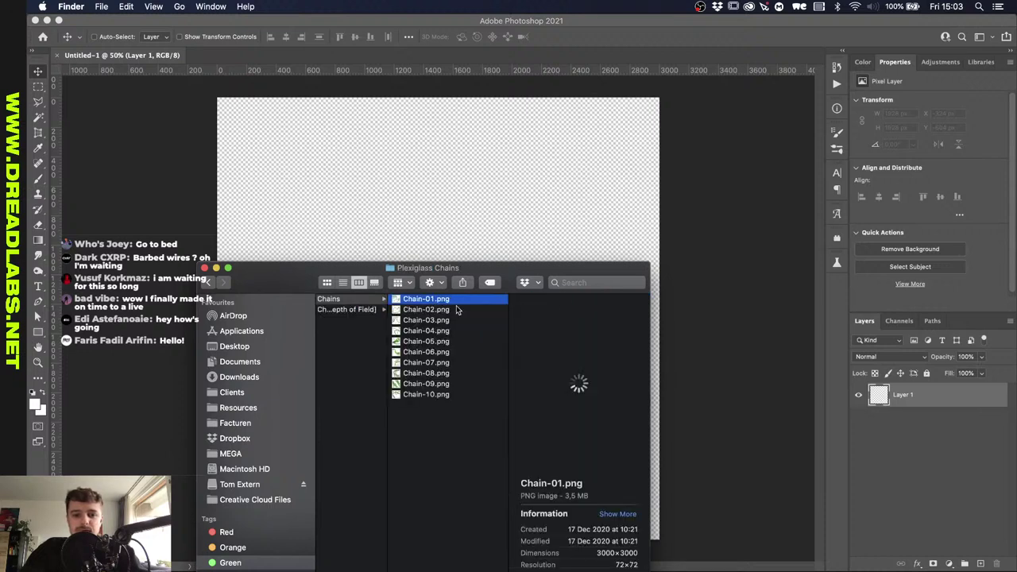
pyautogui.click(427, 310)
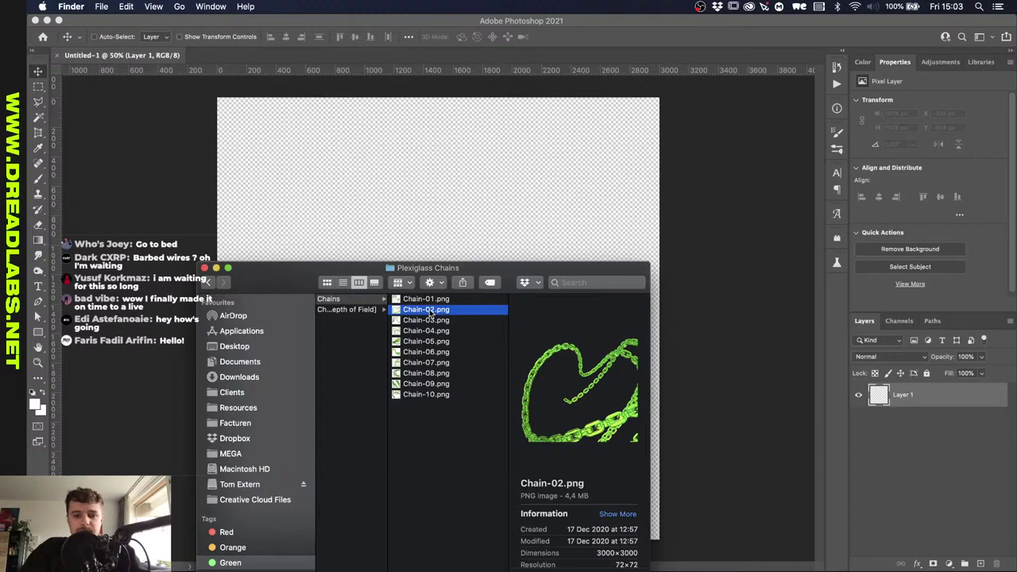
# Compare the previews of Chain-01.png and Chain-02.png and place Chain-02.png in the empty Photoshop document.
pyautogui.press('space')
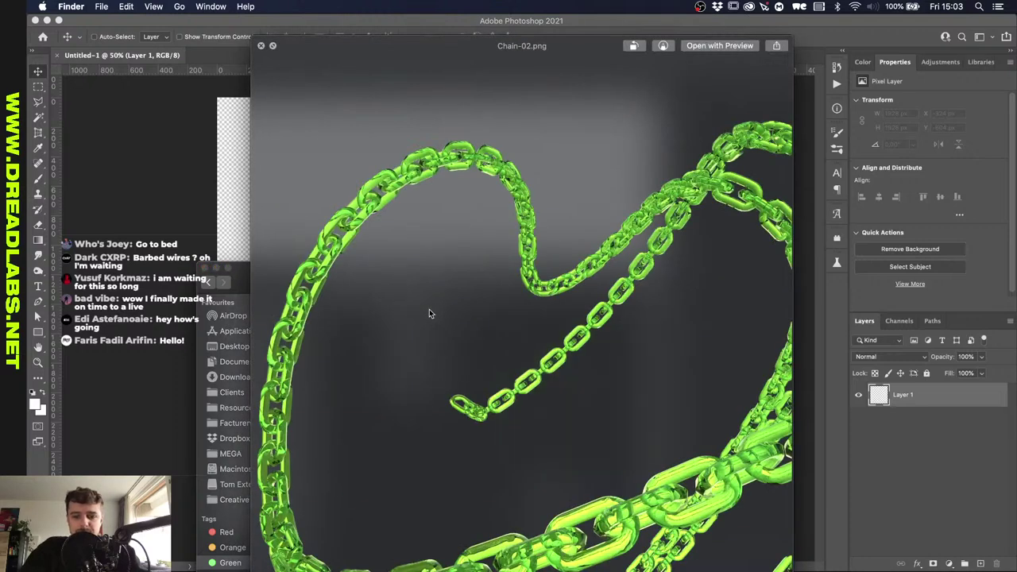
pyautogui.press('Up')
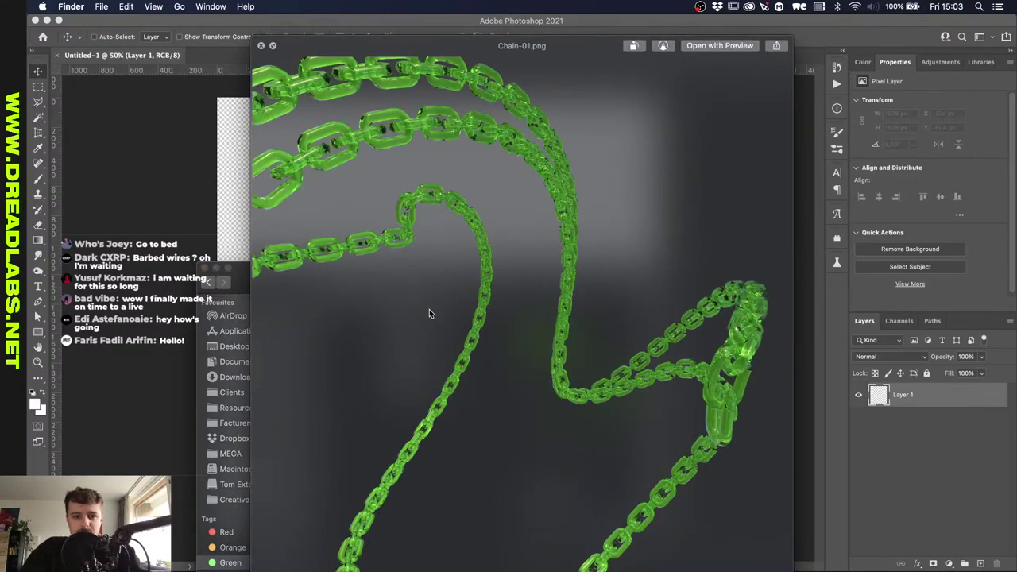
pyautogui.press('Down')
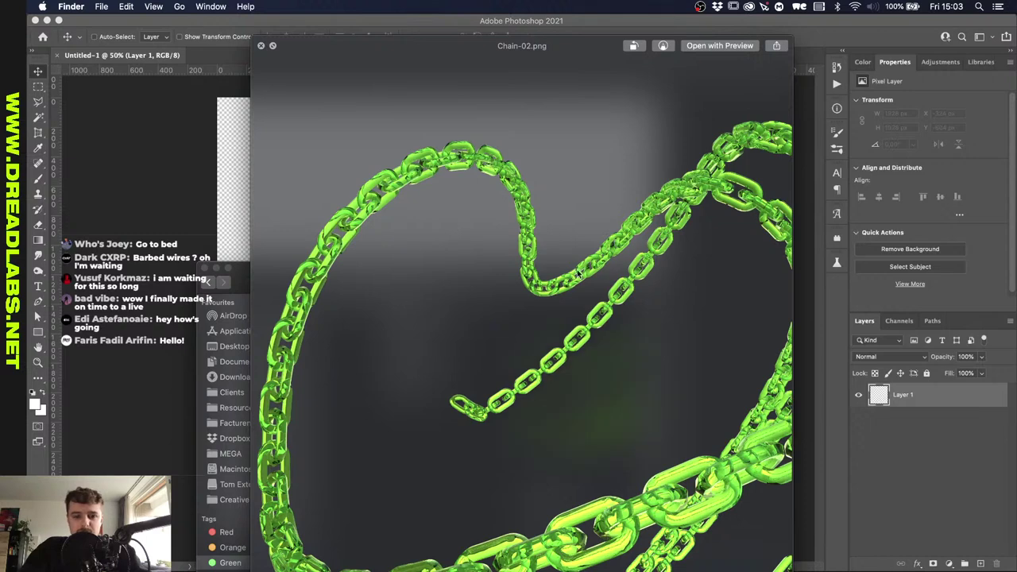
pyautogui.press('space')
pyautogui.click(456, 227)
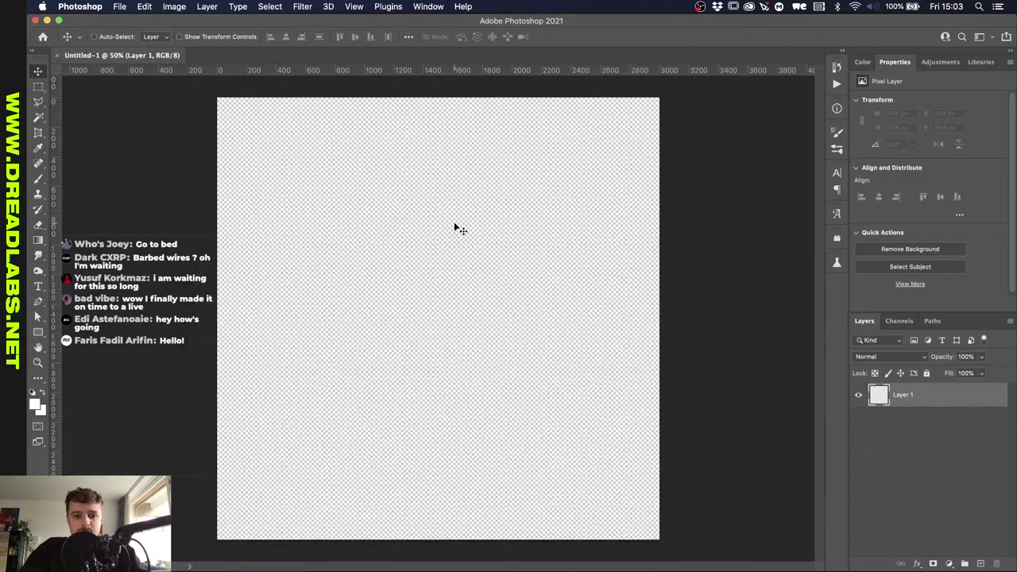
pyautogui.click(582, 37)
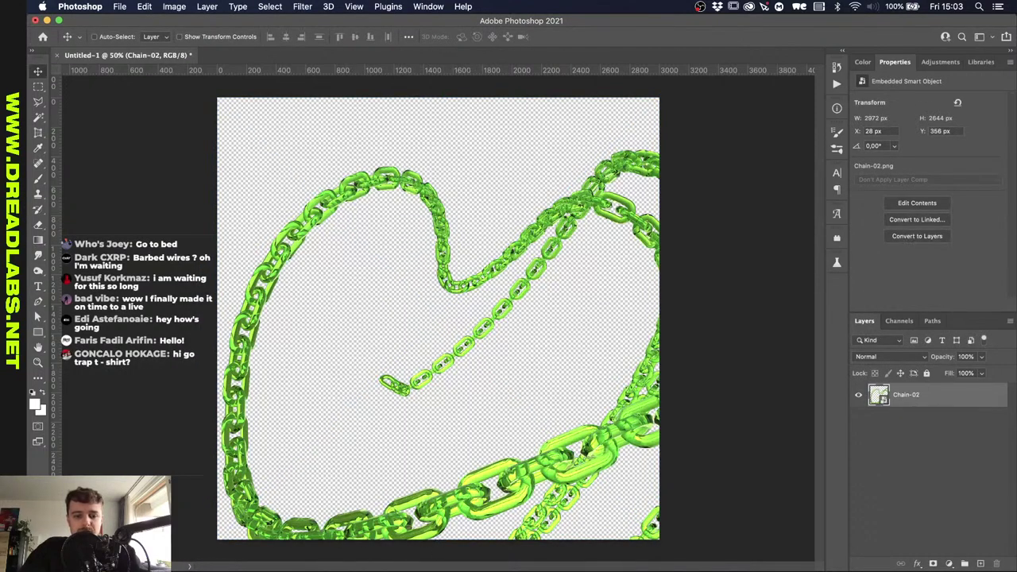
# Place Chain-03.png from the Plexiglass Chains folder in the Photoshop document at 100% size, above the Chain-02 layer.
pyautogui.press('super+Tab')
pyautogui.press('Down')
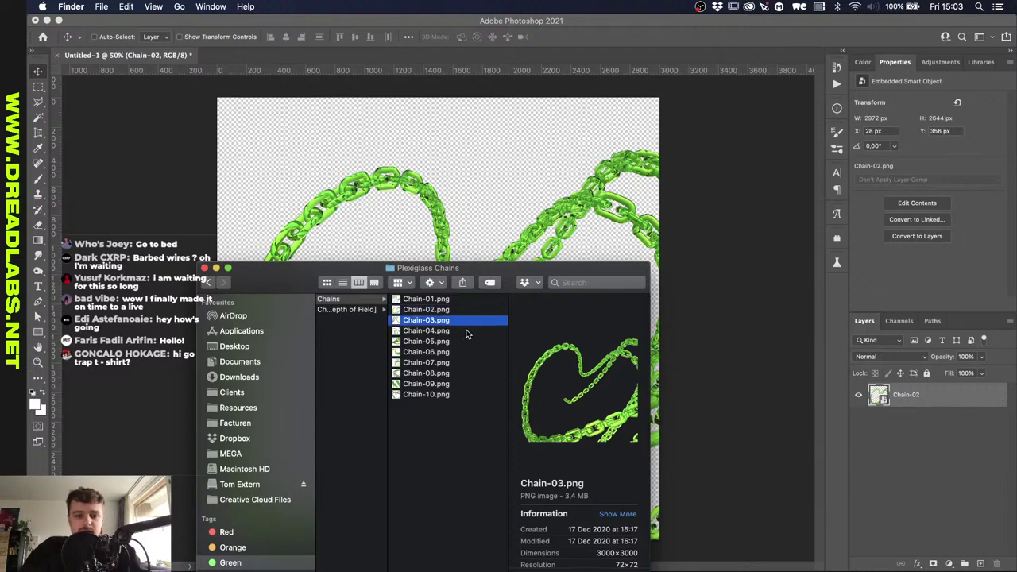
pyautogui.moveTo(465, 321); pyautogui.dragTo(461, 221)
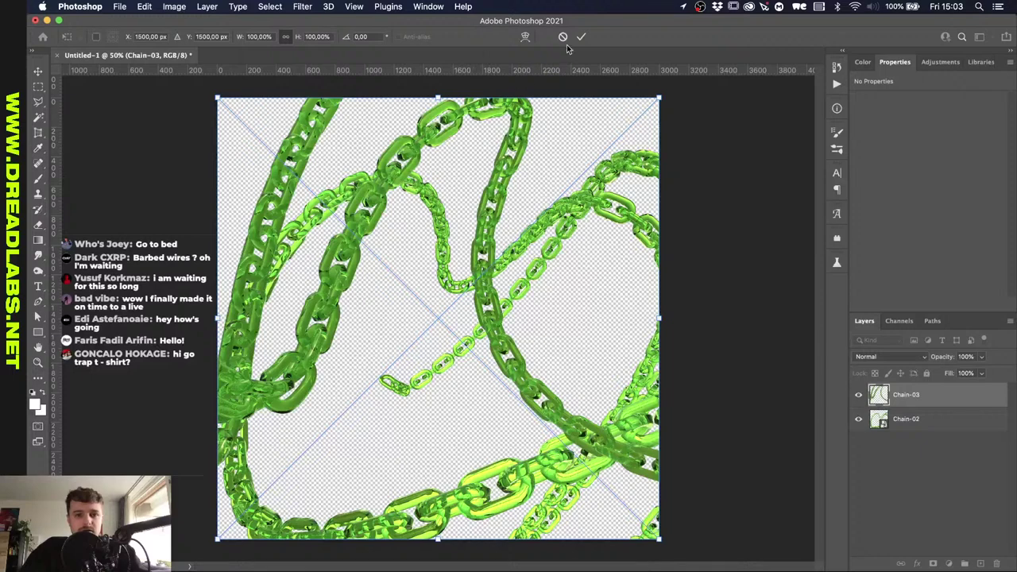
pyautogui.click(581, 36)
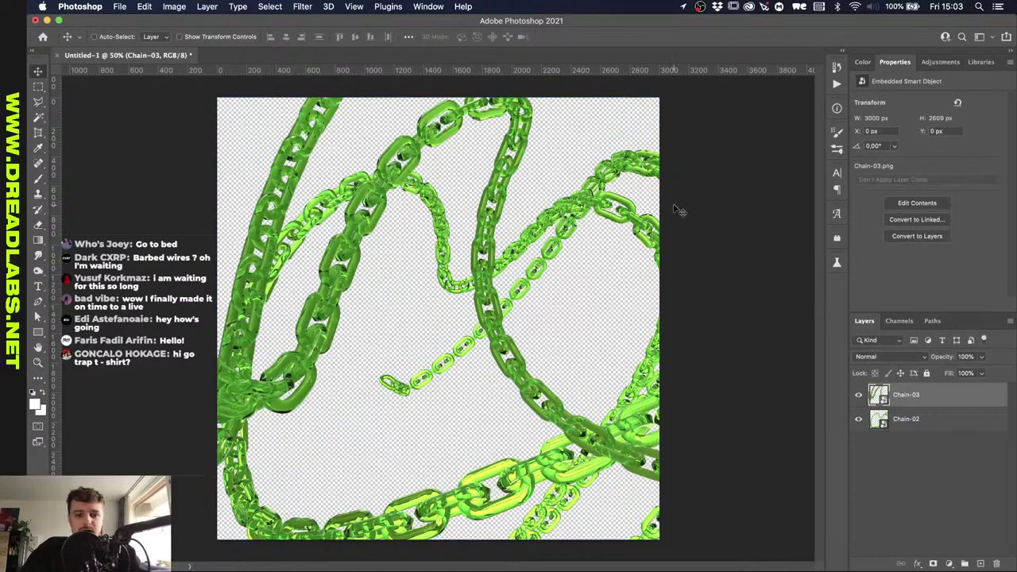
pyautogui.press('super+t')
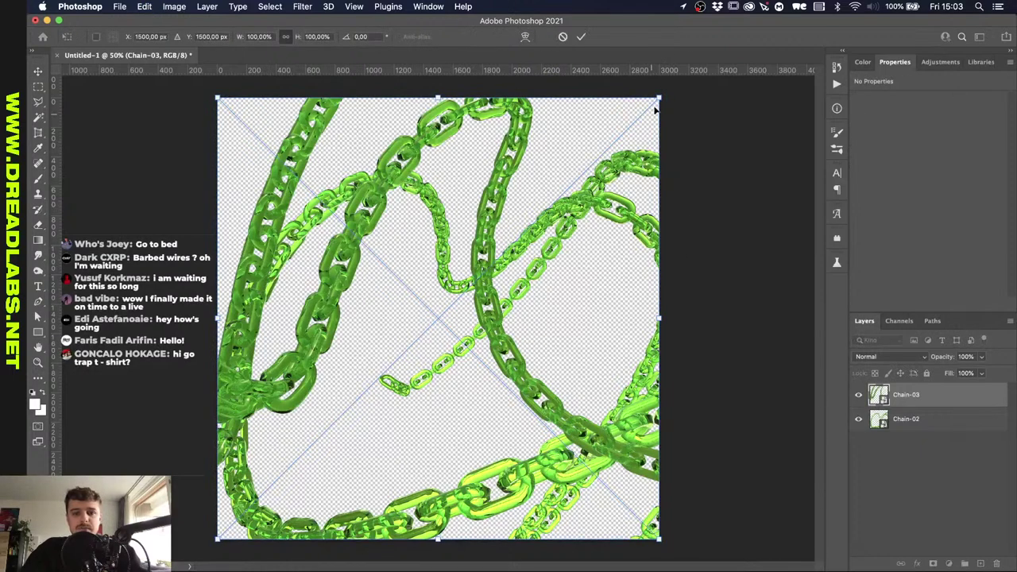
pyautogui.moveTo(696, 118); pyautogui.dragTo(659, 97)
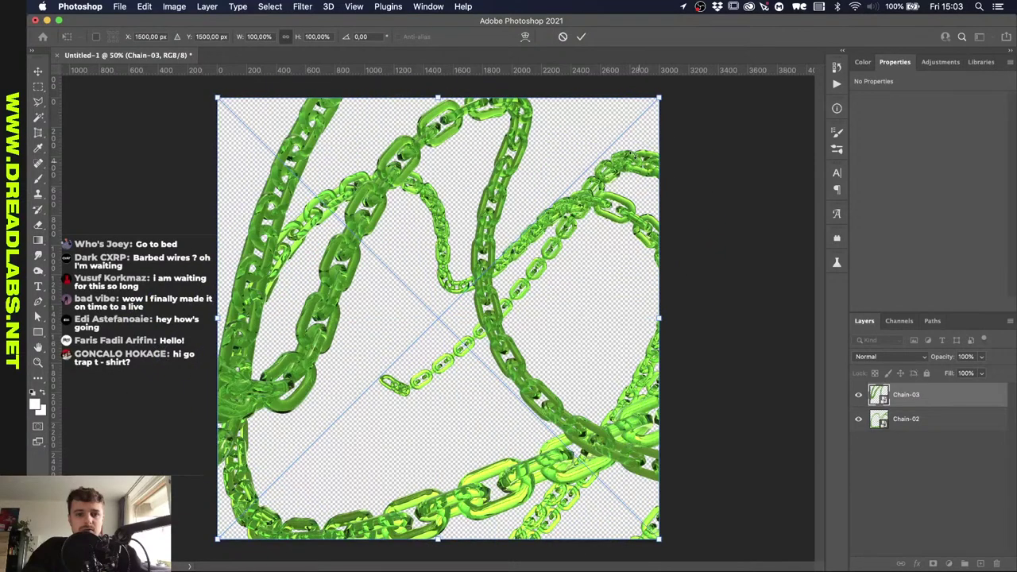
pyautogui.click(582, 36)
# Flip the Chain-02 layer horizontally and rotate it 90° counterclockwise with Free Transform.
pyautogui.click(905, 419)
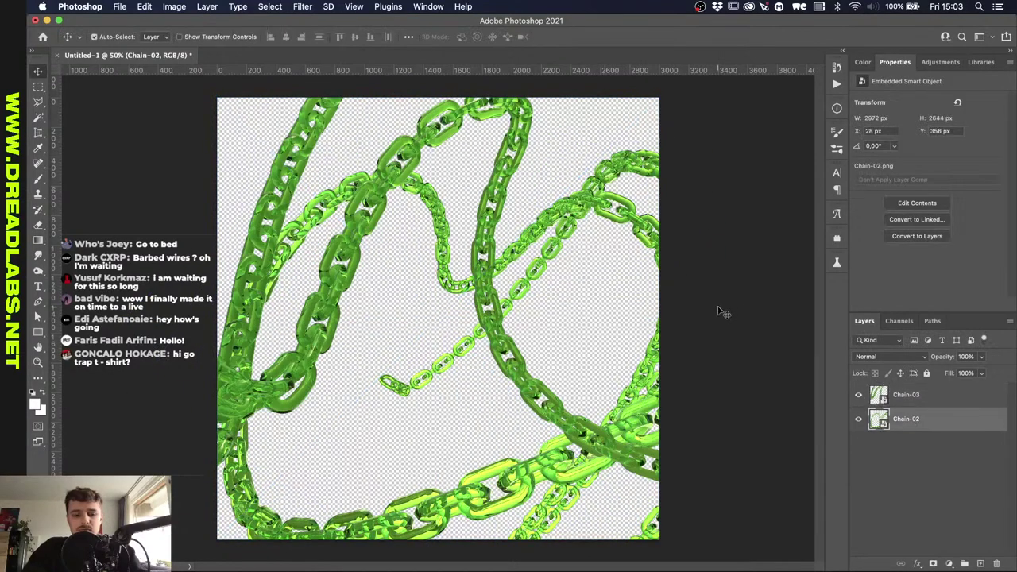
pyautogui.press('super+t')
pyautogui.rightClick(465, 269)
pyautogui.click(502, 457)
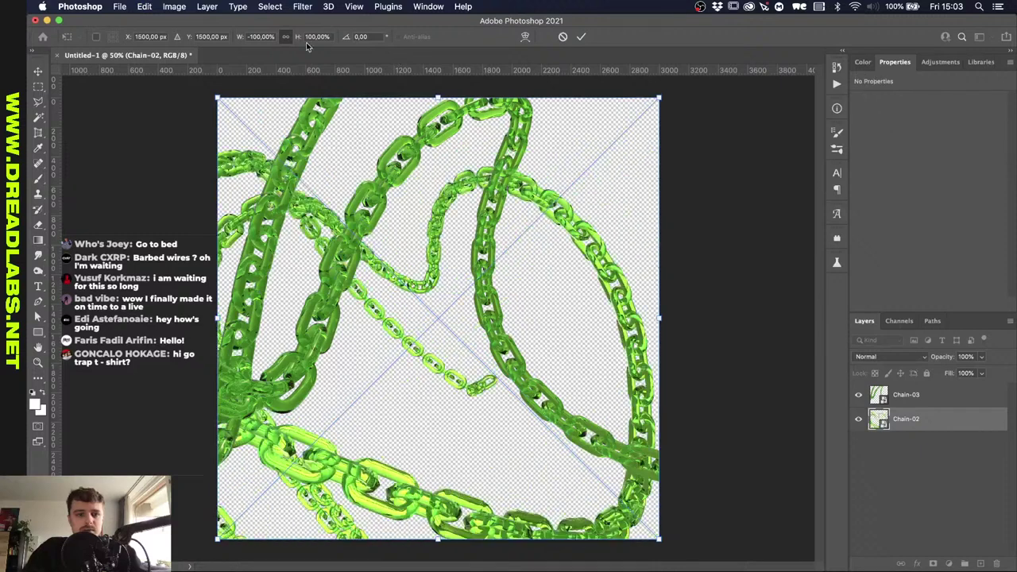
pyautogui.moveTo(691, 95); pyautogui.dragTo(343, 211)
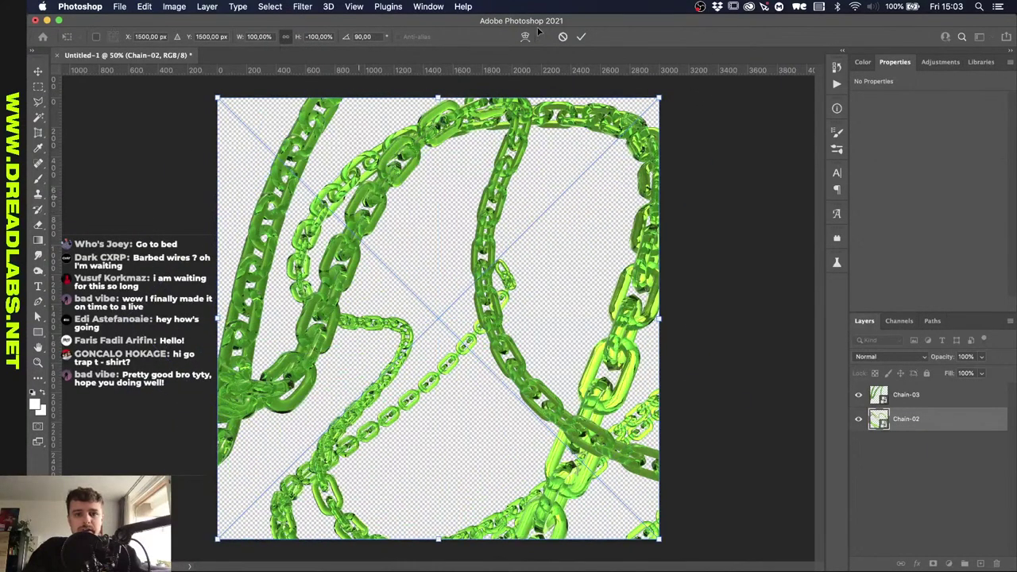
pyautogui.click(581, 37)
# Apply a Curves adjustment to the Chain-03 layer with points at input 45, output 27 and input 147, output 179.
pyautogui.click(910, 398)
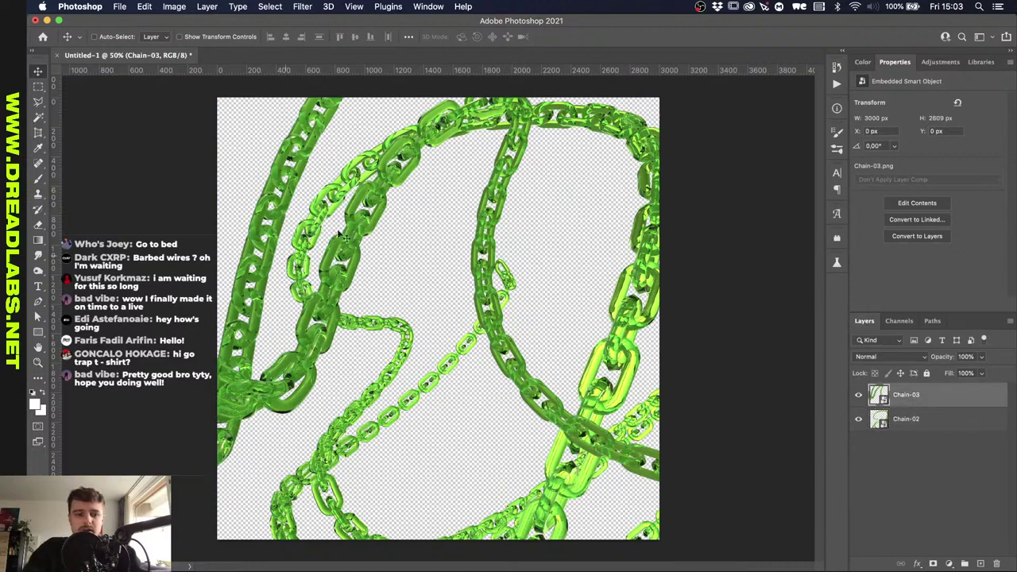
pyautogui.press('super+m')
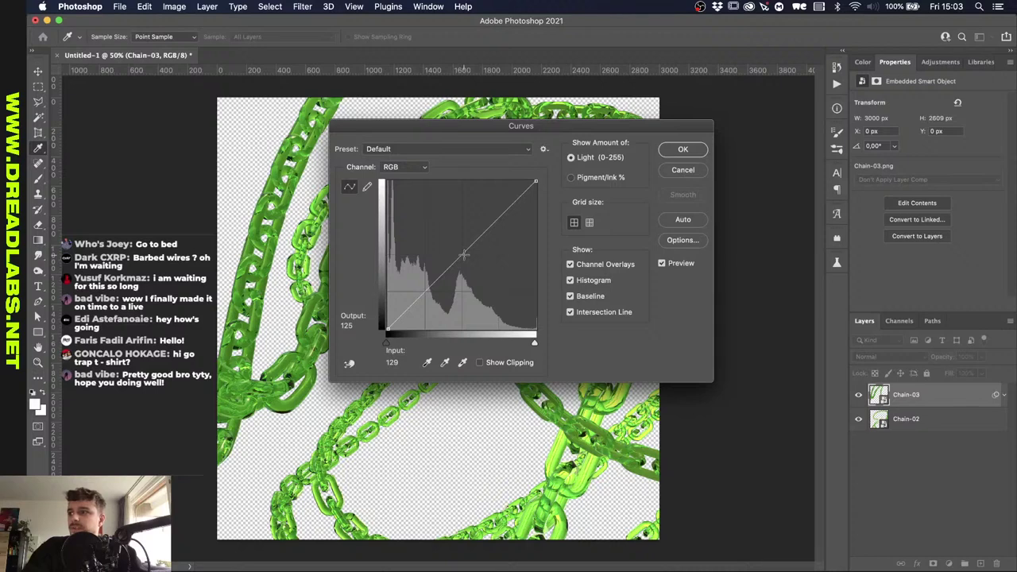
pyautogui.moveTo(464, 255); pyautogui.dragTo(451, 241)
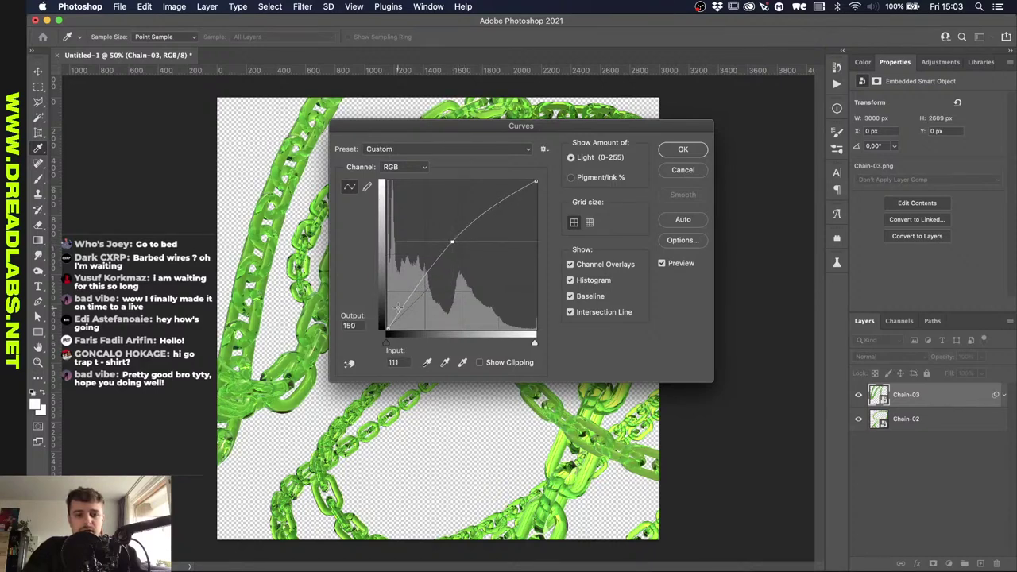
pyautogui.moveTo(397, 306); pyautogui.dragTo(404, 315)
pyautogui.click(451, 241)
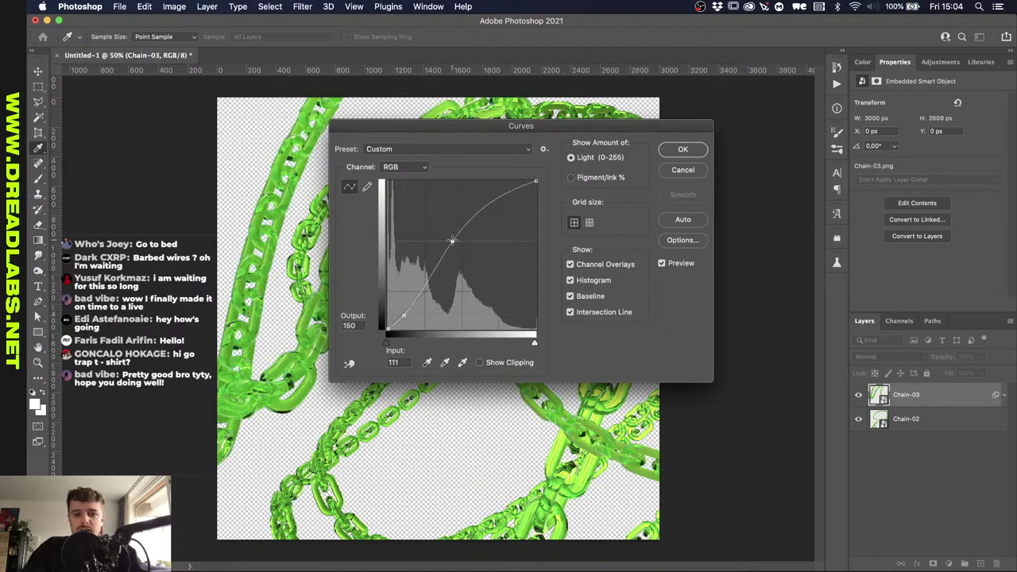
pyautogui.moveTo(452, 241); pyautogui.dragTo(449, 239)
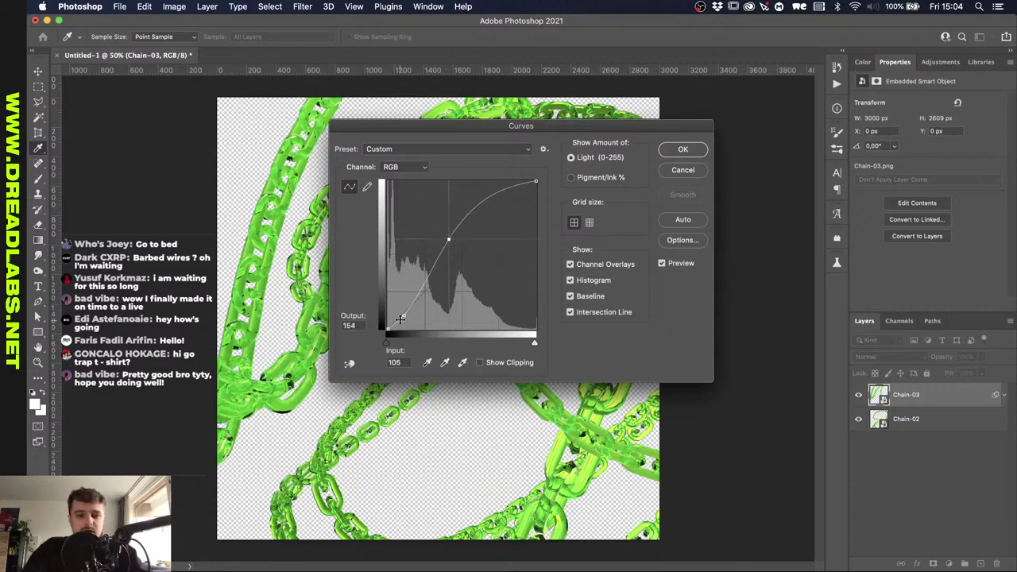
pyautogui.click(405, 315)
pyautogui.moveTo(404, 316); pyautogui.dragTo(414, 313)
pyautogui.moveTo(448, 240); pyautogui.dragTo(473, 225)
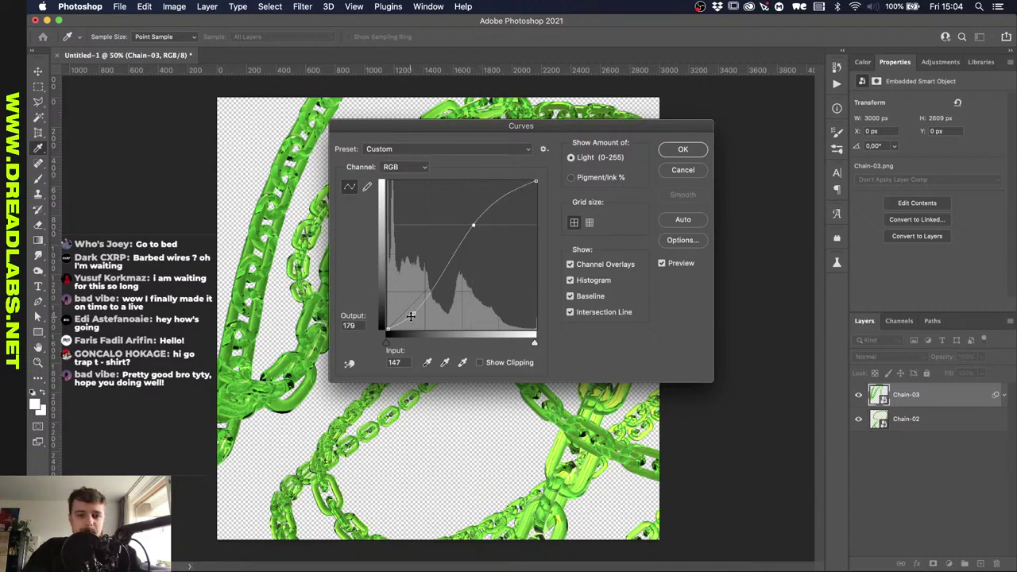
pyautogui.click(412, 314)
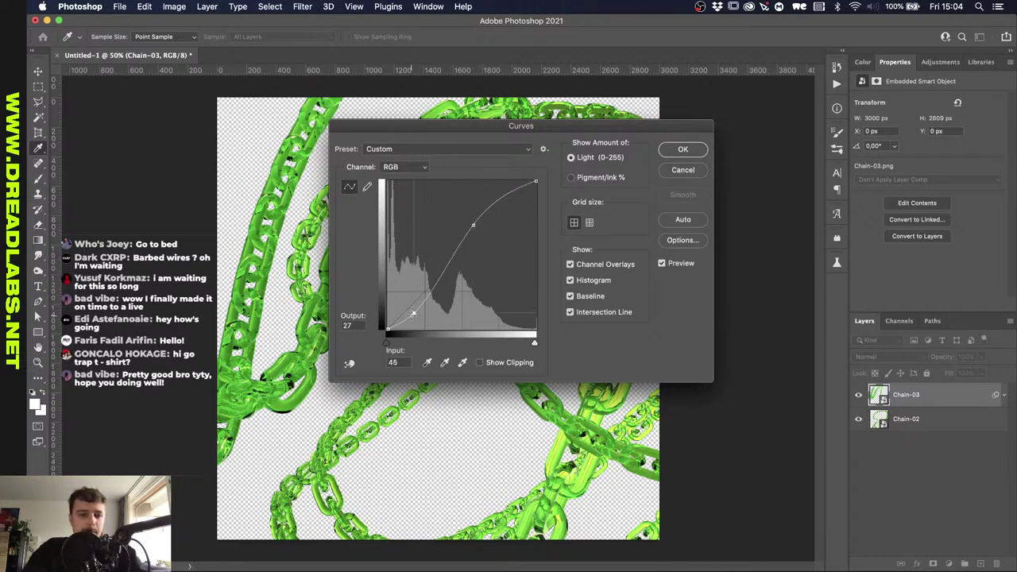
pyautogui.click(683, 149)
# Start a Hue/Saturation adjustment on the Chain-03 layer, compare hue shifts in both directions and set the hue to -10.
pyautogui.press('super+u')
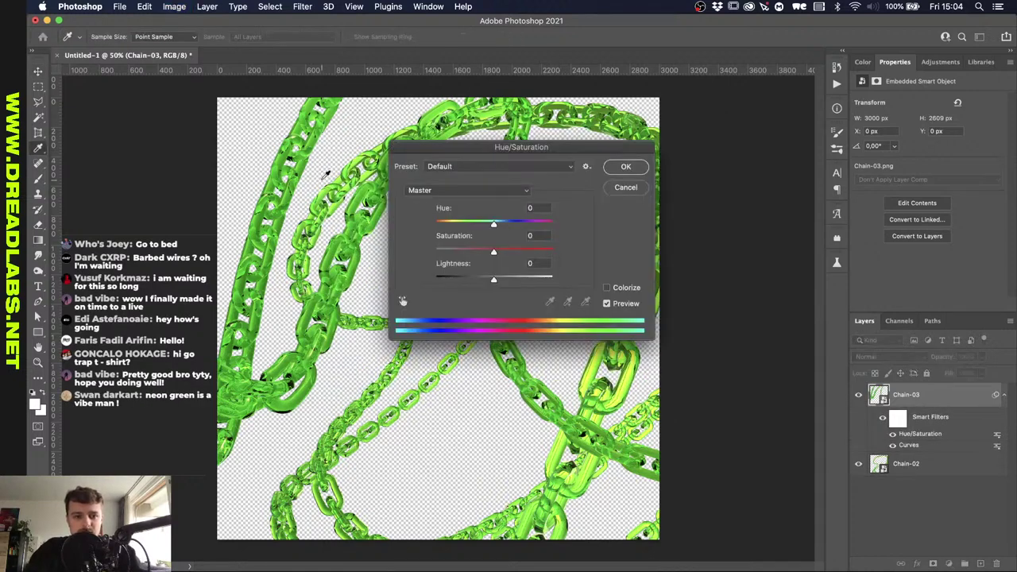
pyautogui.click(539, 208)
pyautogui.hotkey('shift', 'Down')
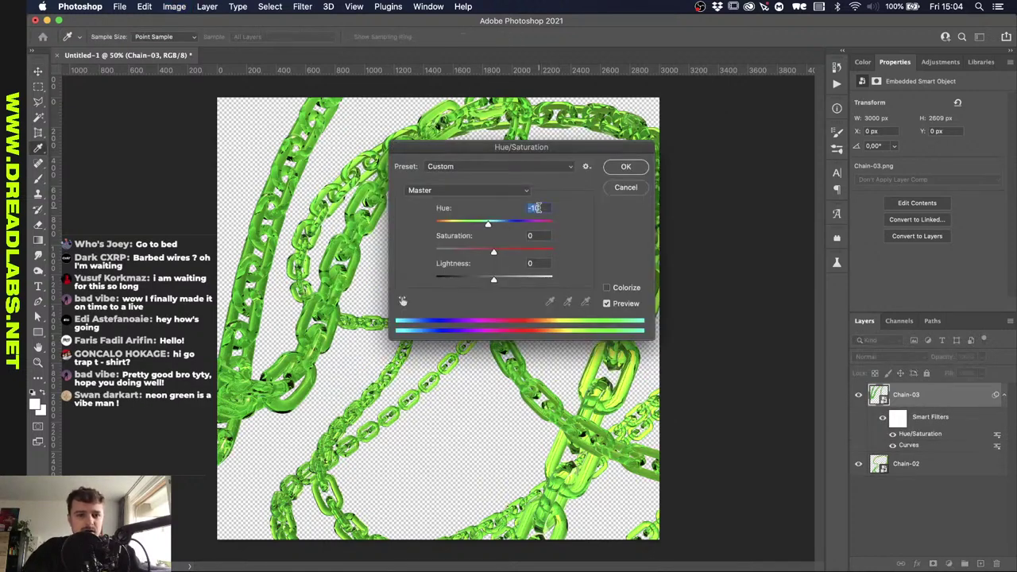
pyautogui.hotkey('shift', 'Up')
pyautogui.hotkey('shift', 'Up')
pyautogui.hotkey('shift', 'Up')
pyautogui.hotkey('shift', 'Up')
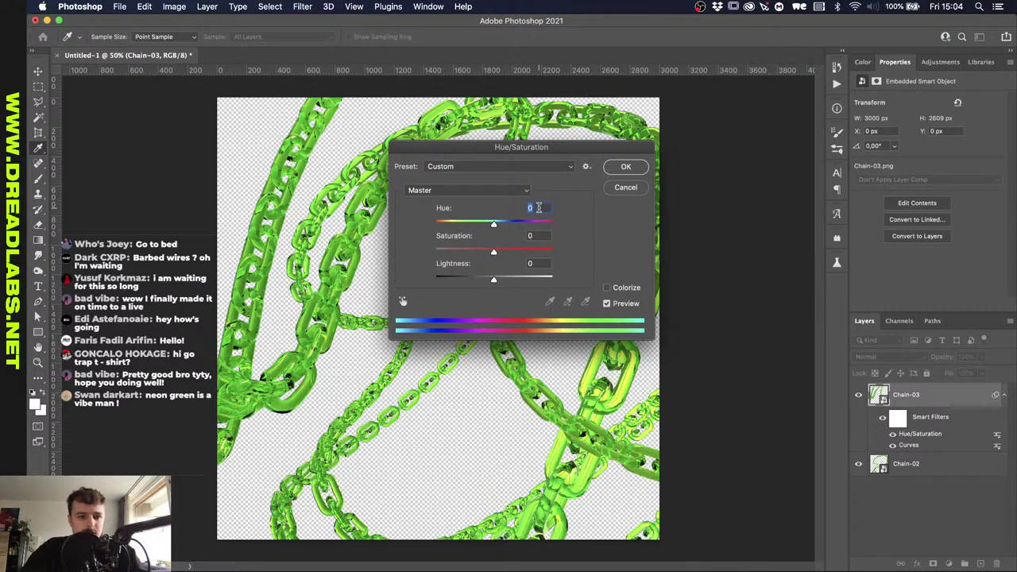
pyautogui.hotkey('shift', 'Up')
pyautogui.hotkey('shift', 'Up')
pyautogui.hotkey('shift', 'Up')
pyautogui.hotkey('shift', 'Down')
pyautogui.hotkey('shift', 'Down')
pyautogui.hotkey('shift', 'Down')
pyautogui.hotkey('shift', 'Down')
pyautogui.hotkey('shift', 'Down')
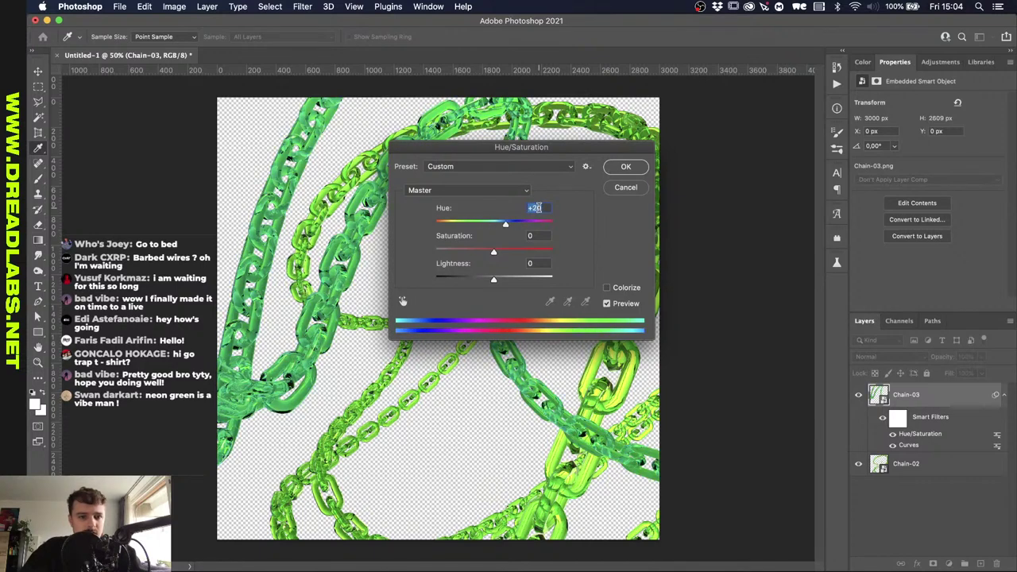
pyautogui.hotkey('shift', 'Down')
pyautogui.hotkey('shift', 'Down')
pyautogui.hotkey('shift', 'Down')
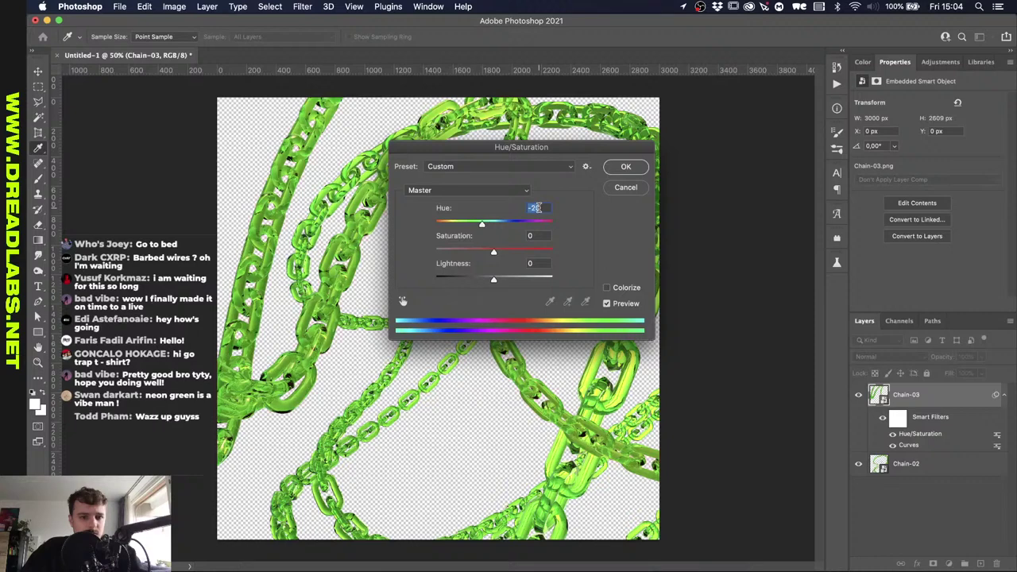
pyautogui.hotkey('shift', 'Up')
pyautogui.hotkey('shift', 'Up')
pyautogui.hotkey('shift', 'Down')
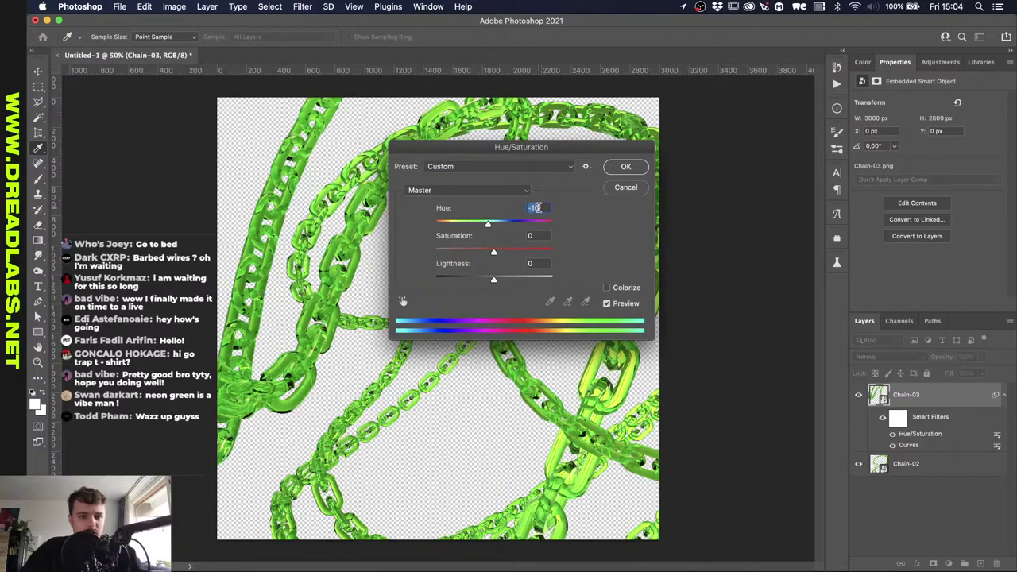
# Raise the saturation of the Chain-03 layer and apply the Hue/Saturation adjustment.
pyautogui.moveTo(509, 255); pyautogui.dragTo(506, 255)
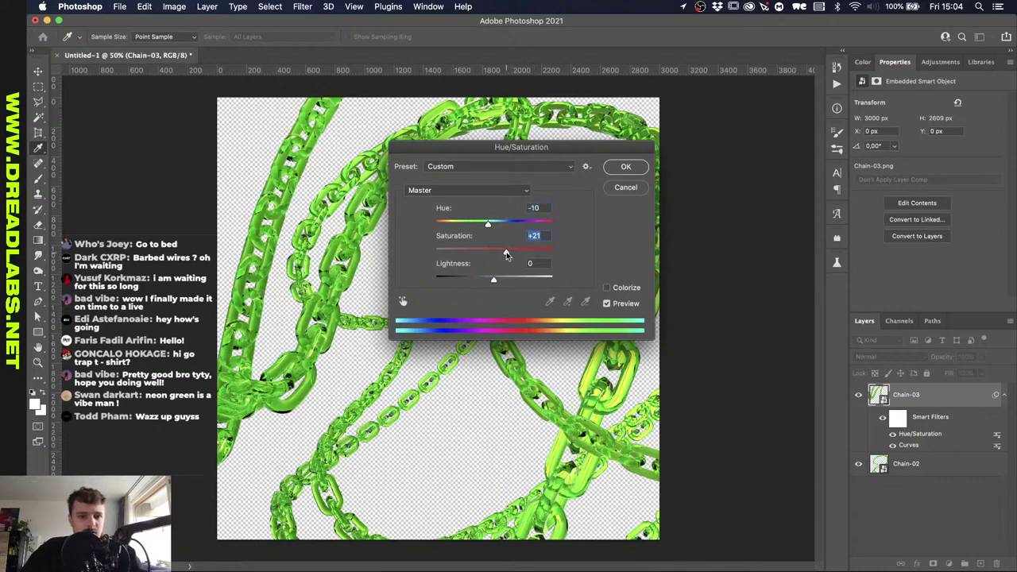
pyautogui.click(514, 253)
pyautogui.click(625, 166)
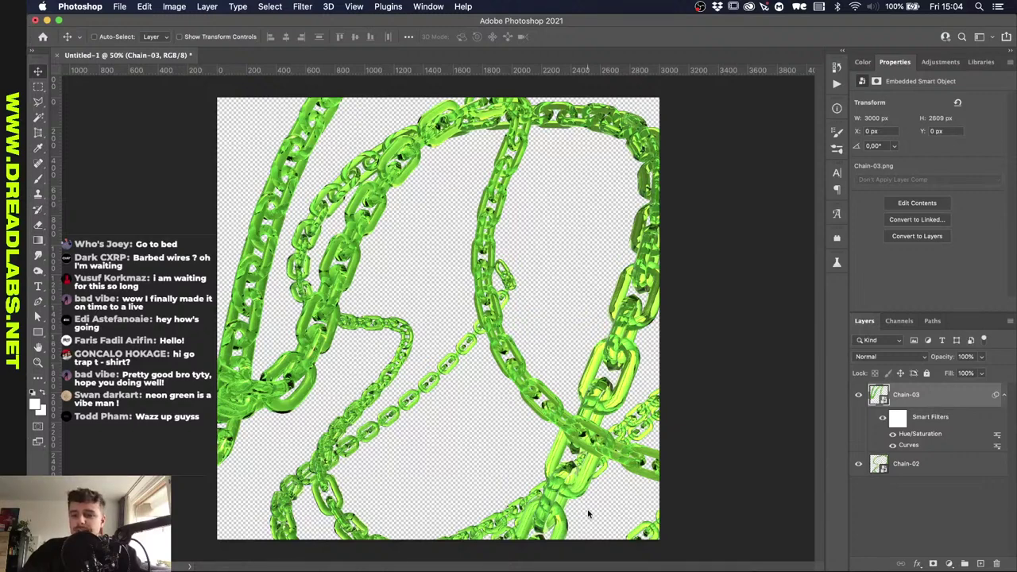
# Add a black Solid Color fill layer and move it below the Chain-02 layer as the background.
pyautogui.click(896, 467)
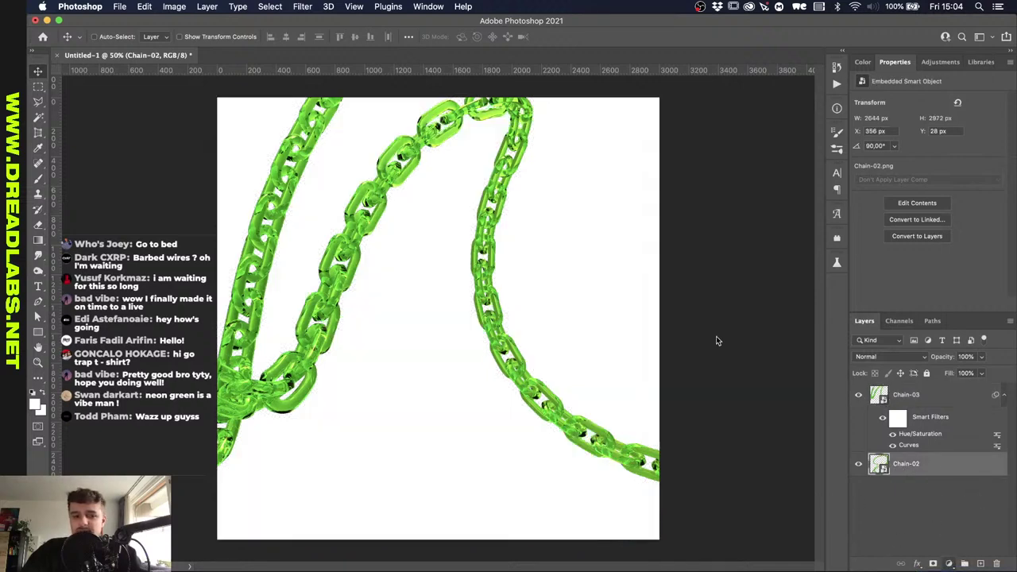
pyautogui.click(269, 360)
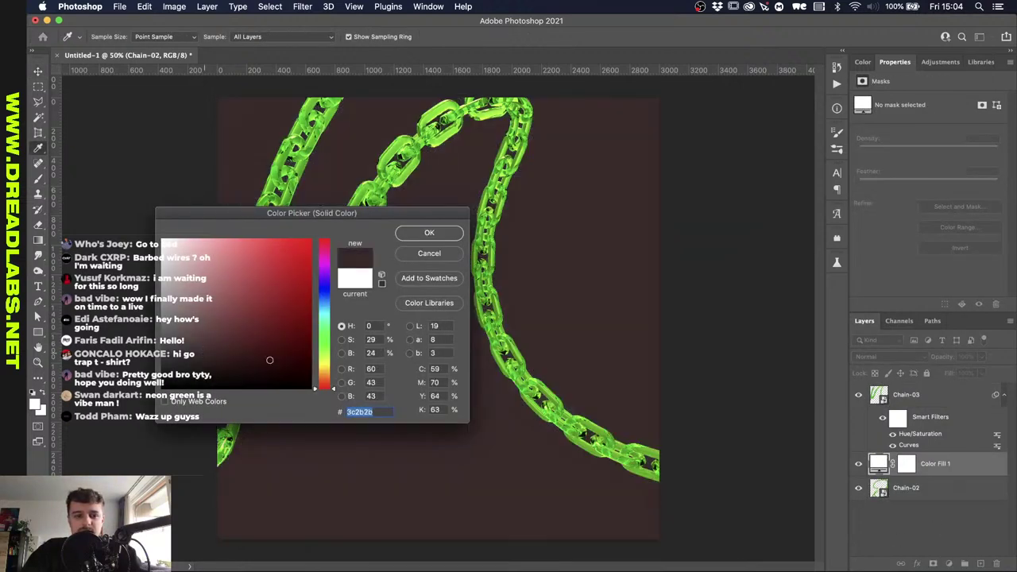
pyautogui.click(429, 233)
pyautogui.press('v')
pyautogui.hotkey('ctrl', '[')
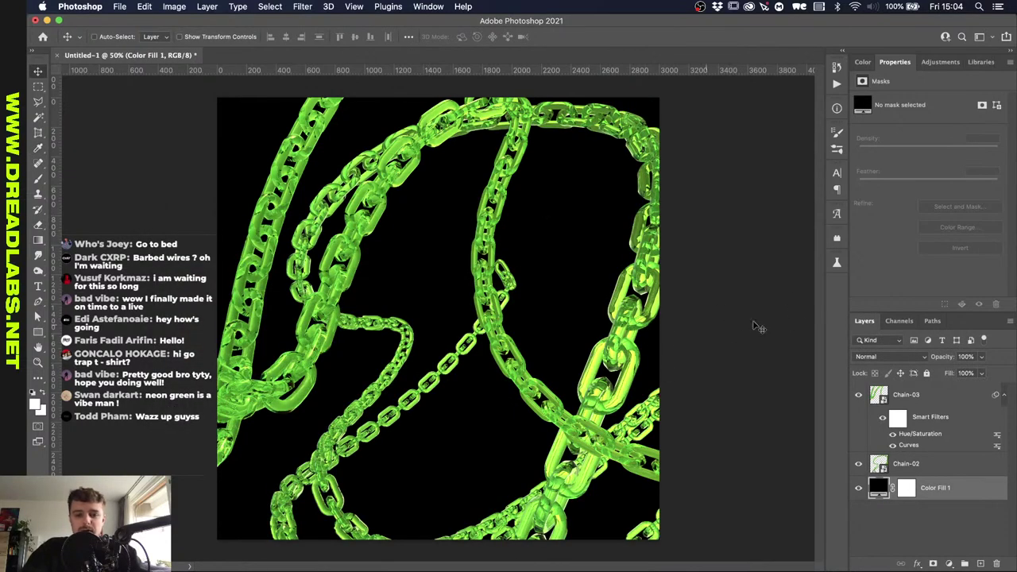
pyautogui.click(912, 467)
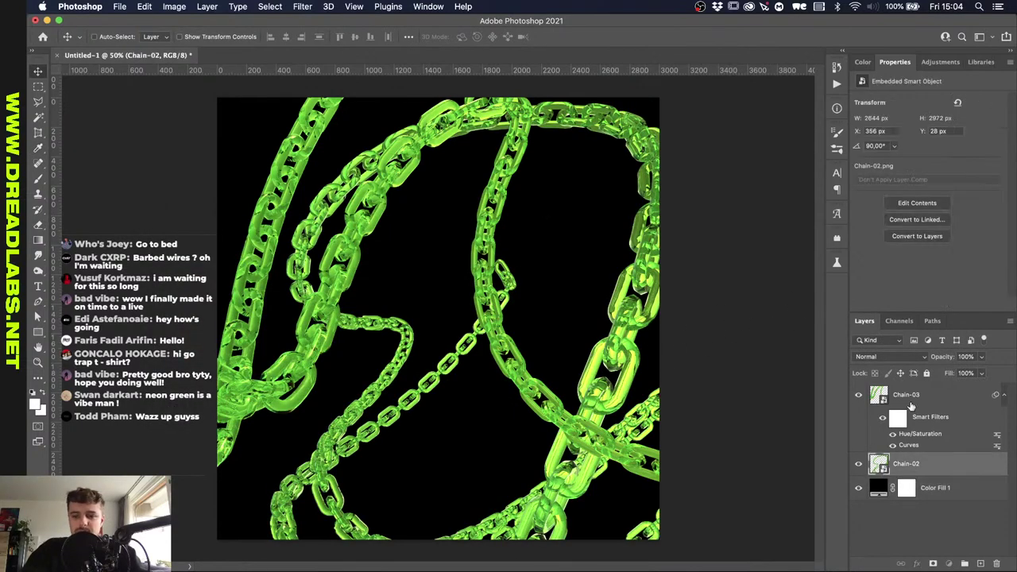
pyautogui.click(911, 405)
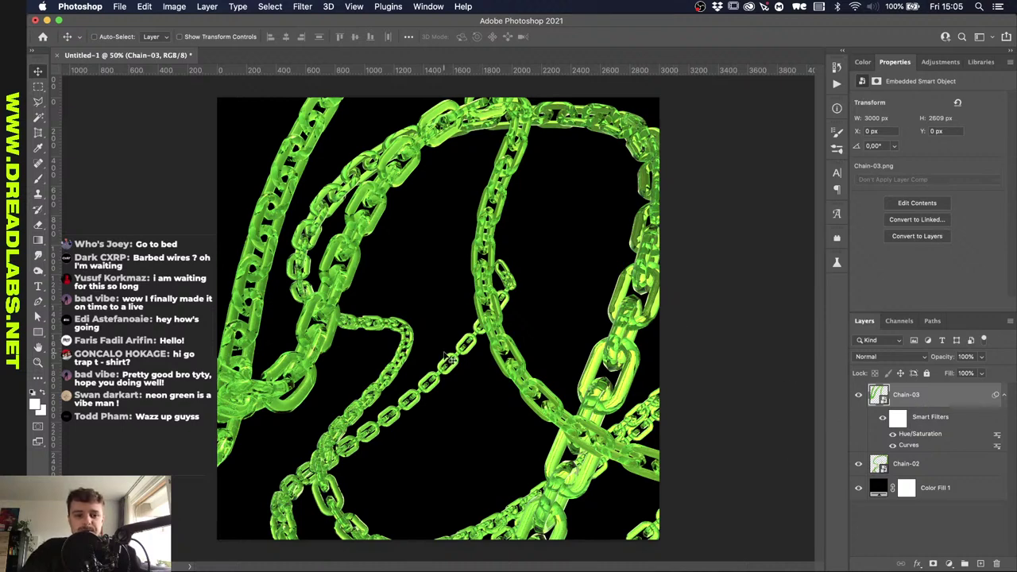
pyautogui.scroll(-2, 517, 284)
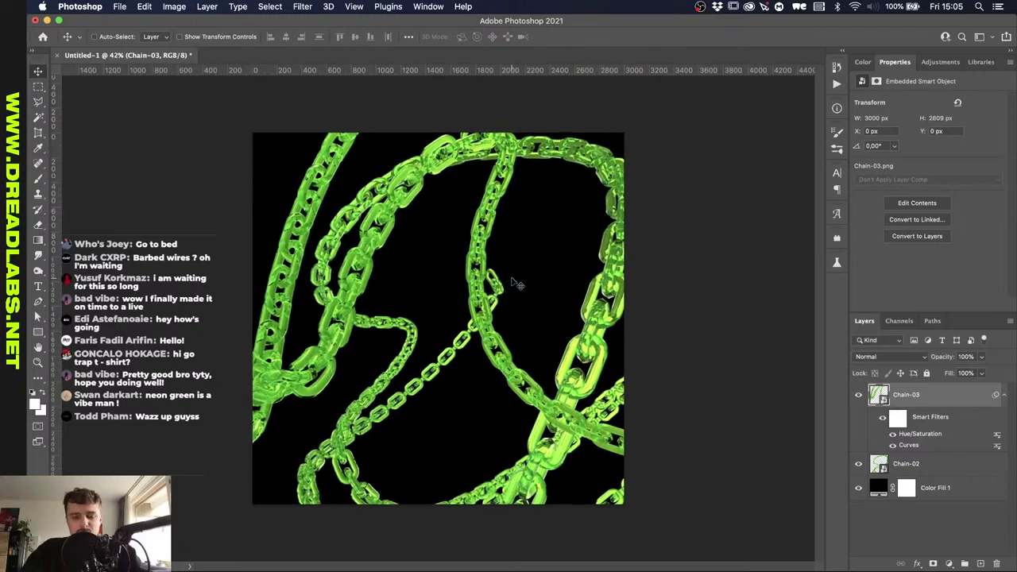
pyautogui.scroll(3, 516, 283)
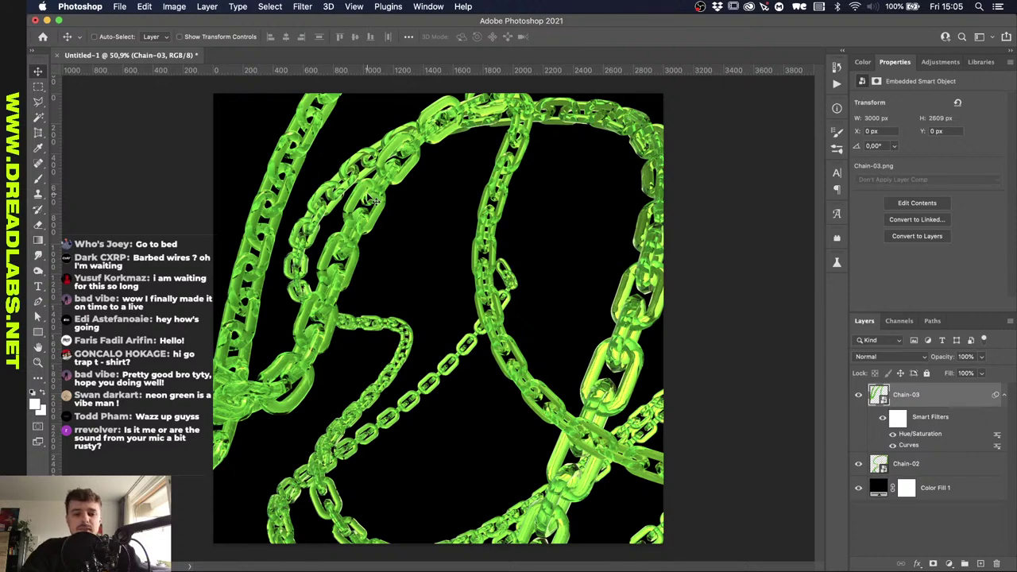
# Change the Color Fill 1 background to a very dark navy blue with hue 220°.
pyautogui.keyDown('shift'); pyautogui.click(944, 473); pyautogui.keyUp('shift')
pyautogui.click(946, 488)
pyautogui.doubleClick(879, 487)
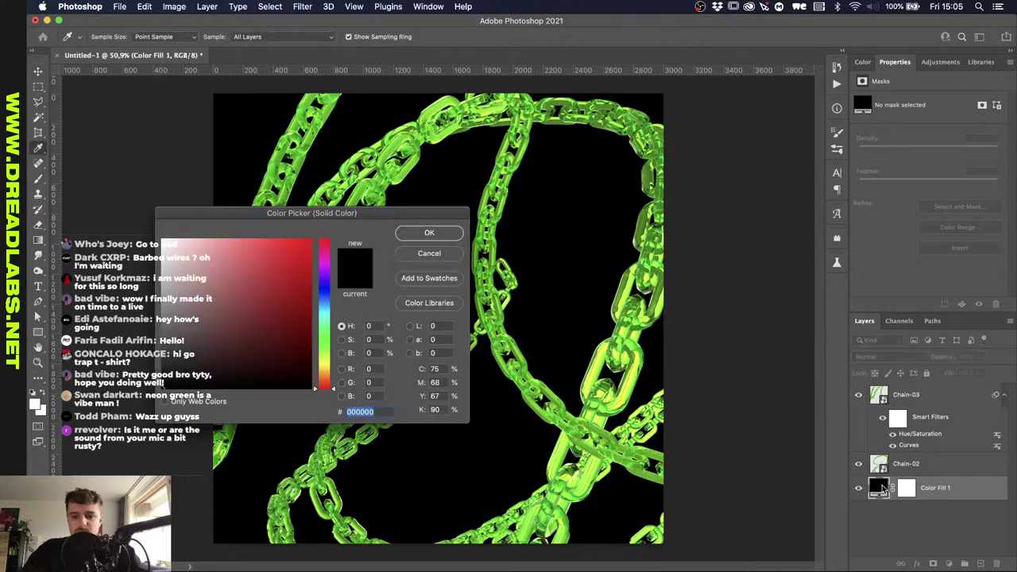
pyautogui.click(322, 297)
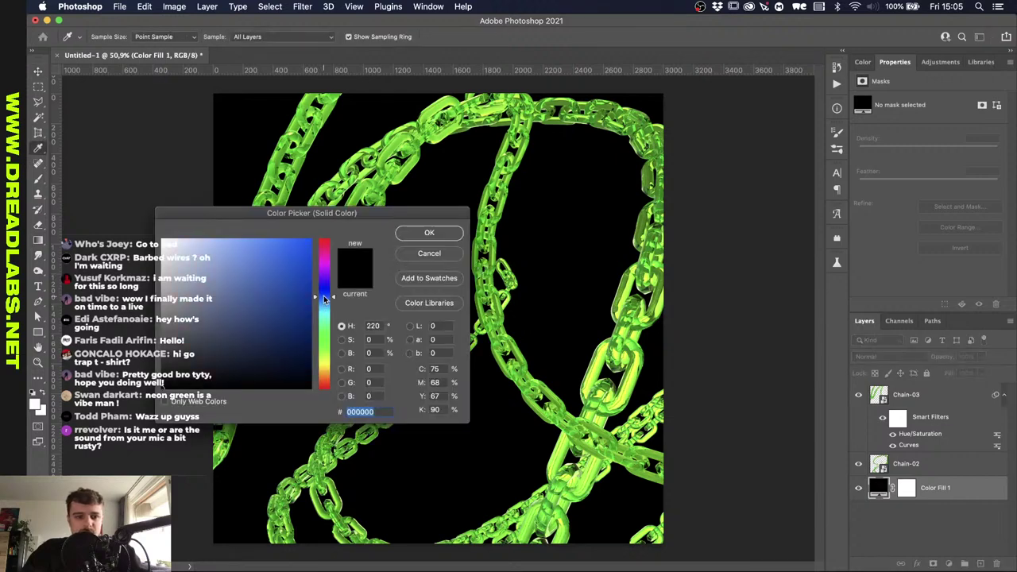
pyautogui.moveTo(203, 374); pyautogui.dragTo(230, 363)
pyautogui.click(421, 232)
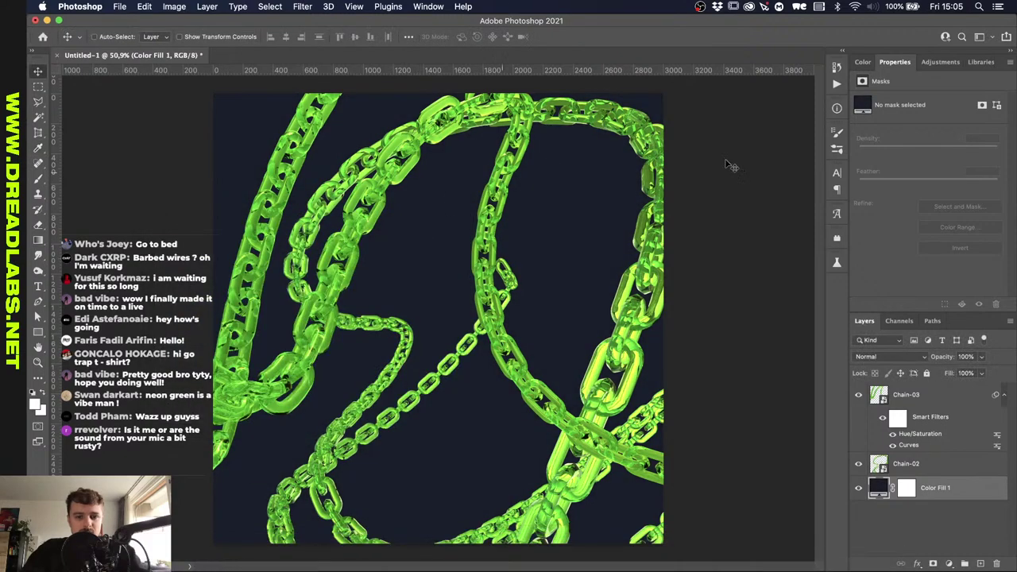
pyautogui.press('v')
# Select the Chain-03, Chain-02 and Color Fill 1 layers and convert them into a single smart object.
pyautogui.click(901, 399)
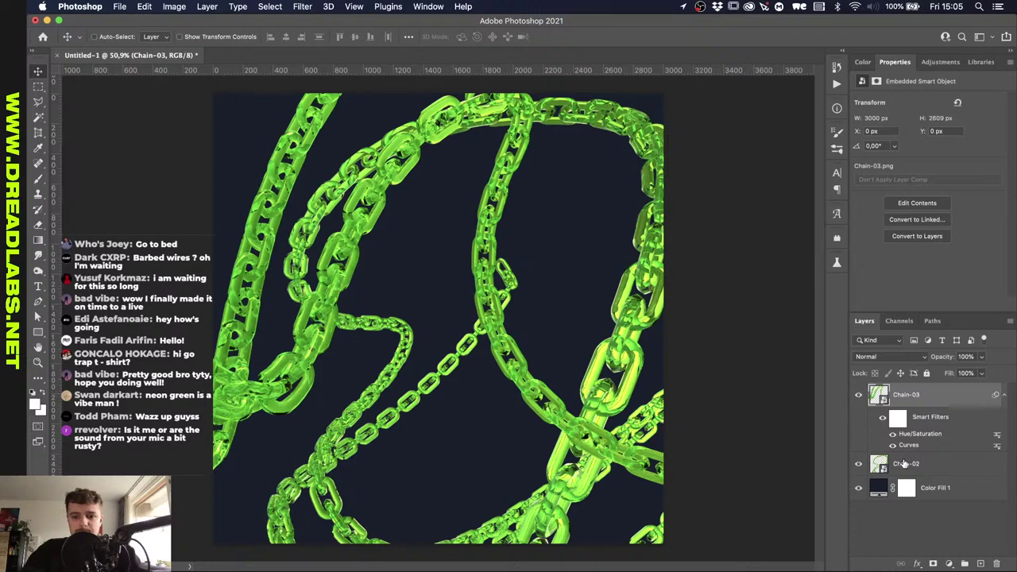
pyautogui.click(904, 463)
pyautogui.click(911, 397)
pyautogui.keyDown('shift'); pyautogui.click(931, 484); pyautogui.keyUp('shift')
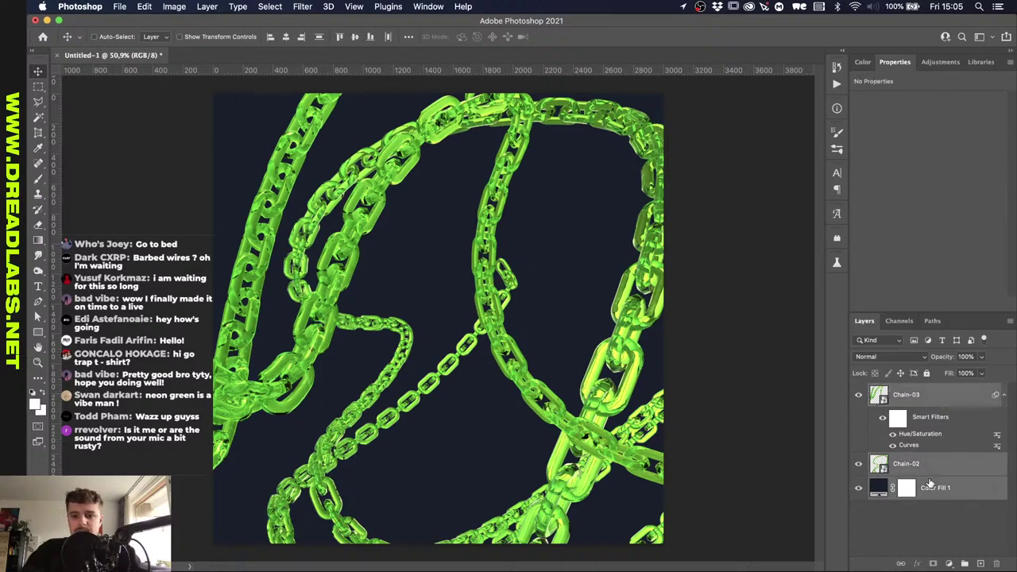
pyautogui.rightClick(936, 483)
pyautogui.click(828, 264)
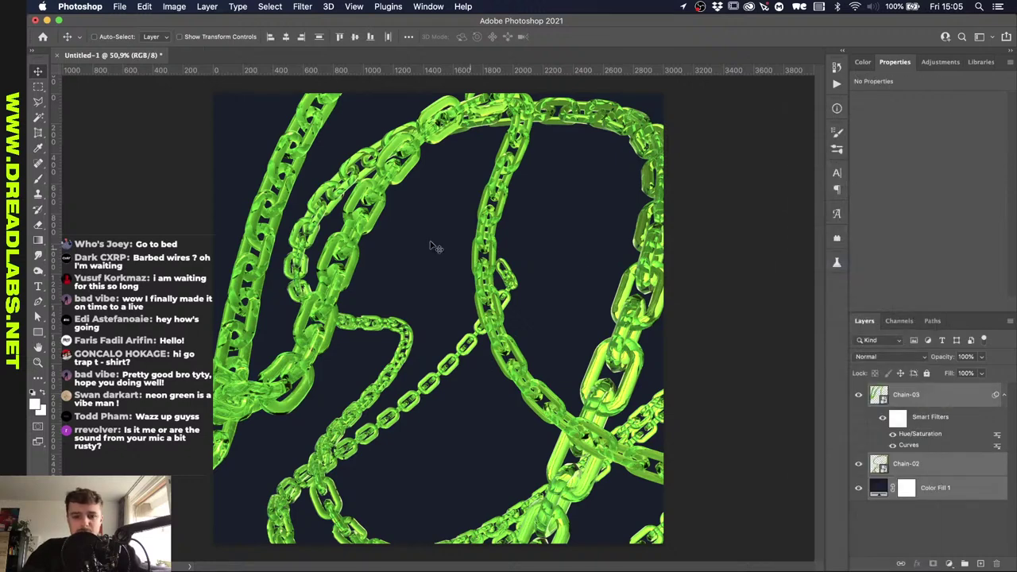
# Apply a Gaussian Blur with a radius of 2.8 pixels to the combined smart object.
pyautogui.click(300, 6)
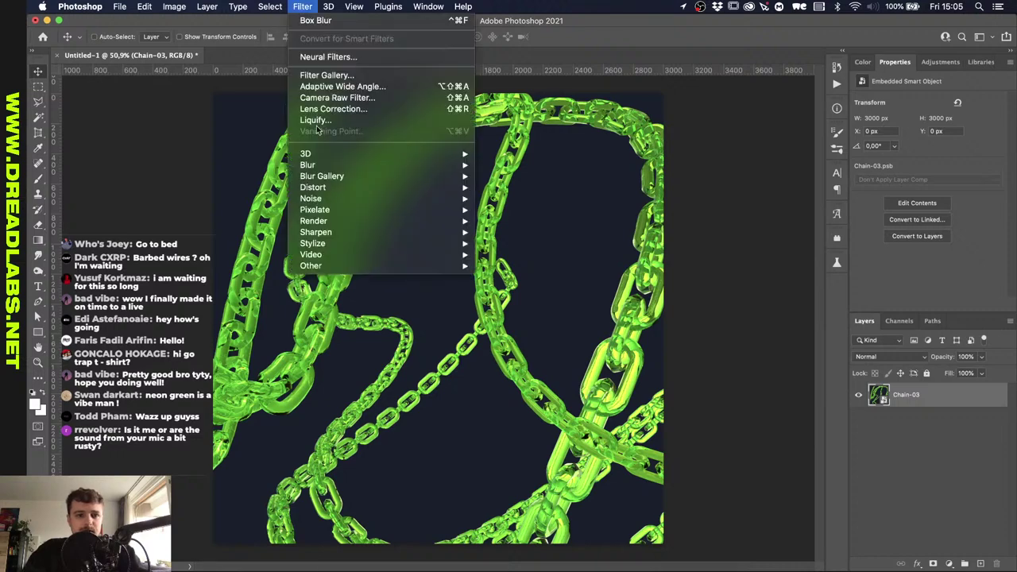
pyautogui.moveTo(392, 167)
pyautogui.click(525, 209)
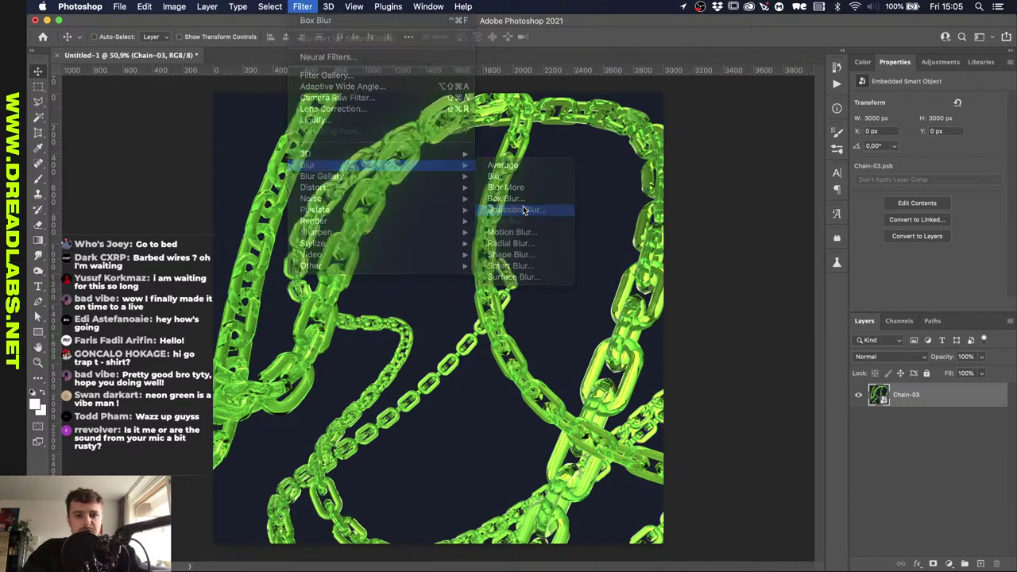
pyautogui.moveTo(702, 441)
pyautogui.mouseDown()
pyautogui.moveTo(716, 445)
pyautogui.moveTo(682, 443)
pyautogui.mouseUp()
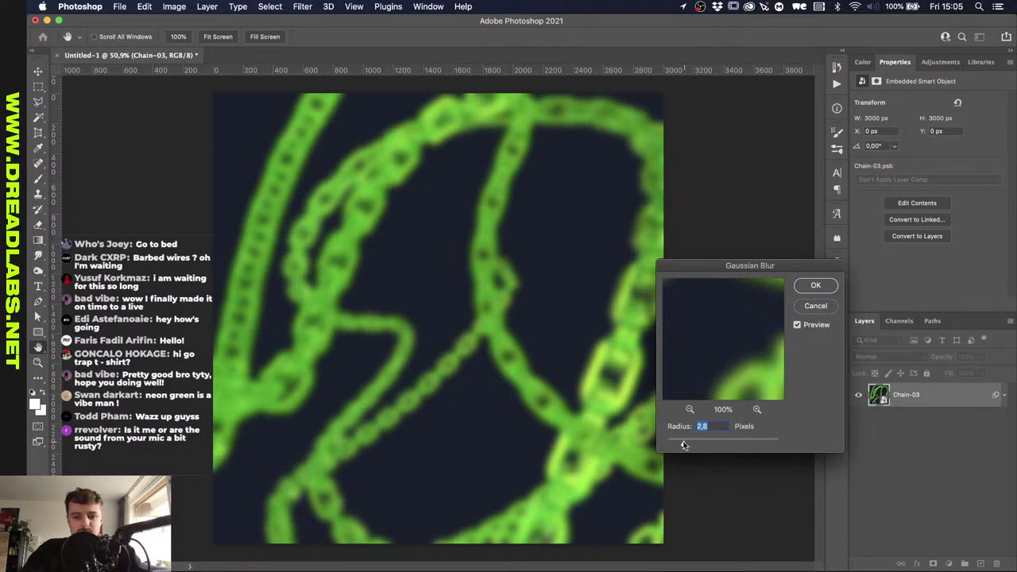
pyautogui.click(815, 285)
# Open the Oil Paint filter for the Chain-03 smart object and bring the chains into its preview.
pyautogui.click(302, 6)
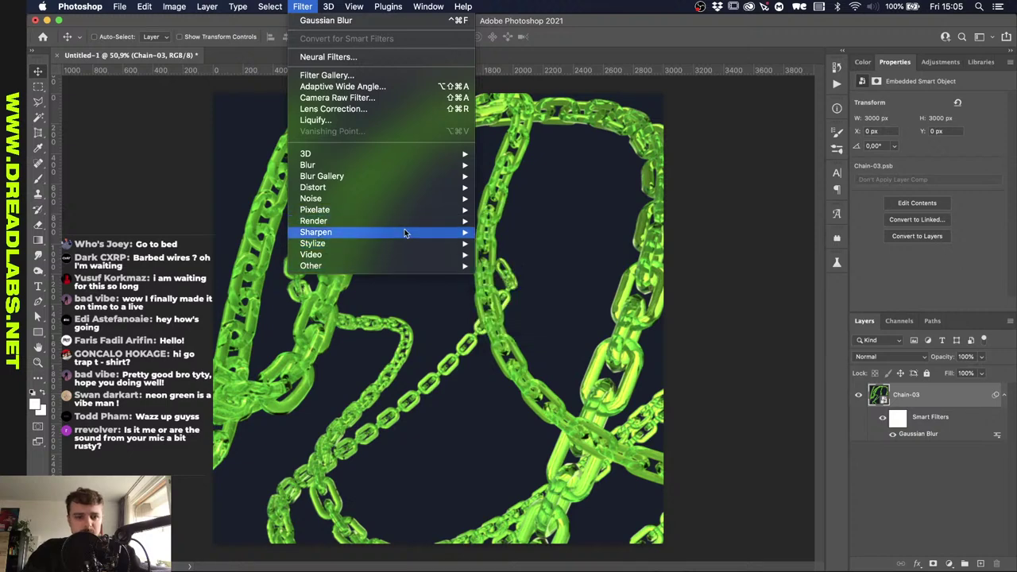
pyautogui.moveTo(414, 240)
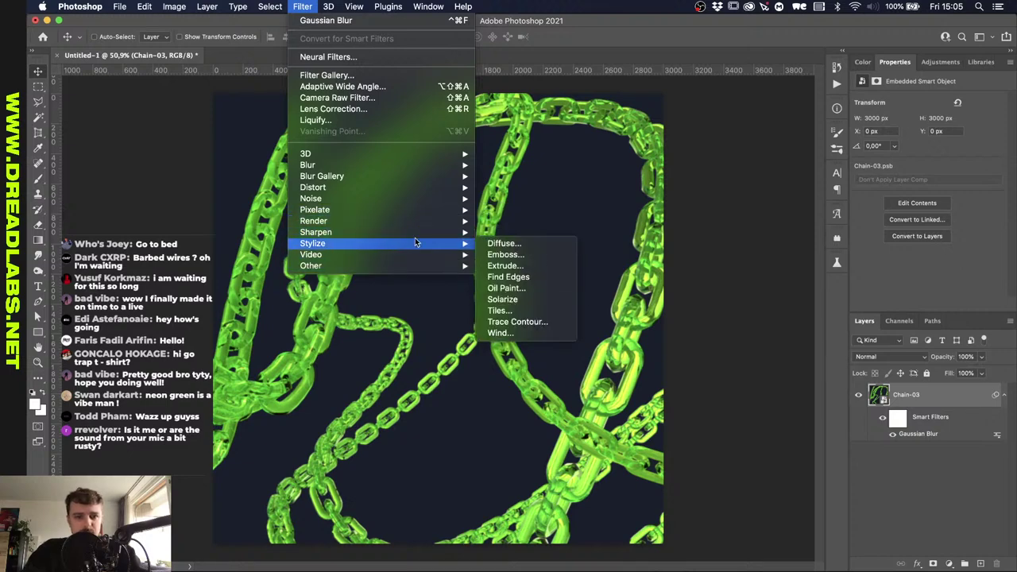
pyautogui.click(513, 289)
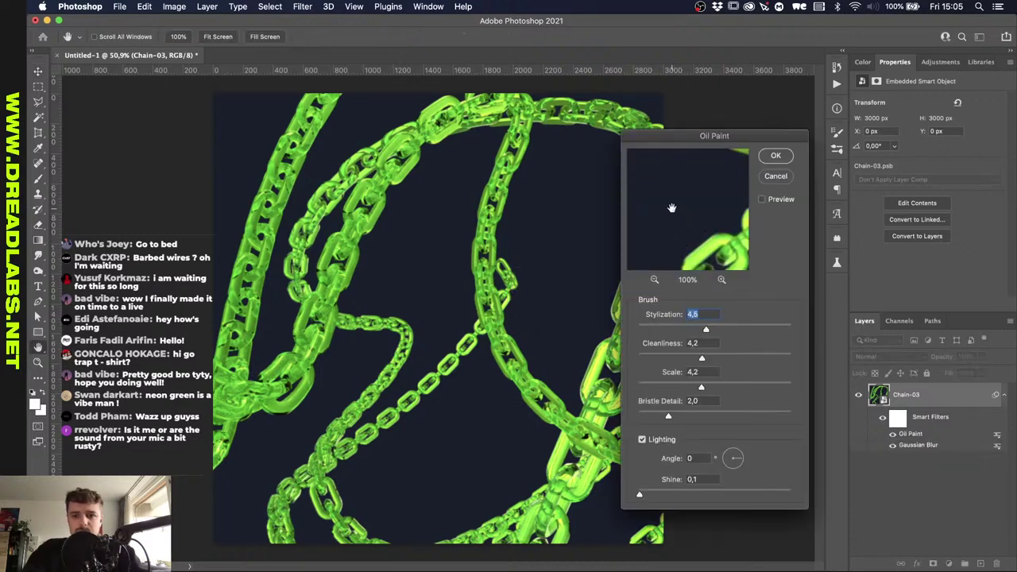
pyautogui.moveTo(694, 229); pyautogui.dragTo(665, 220)
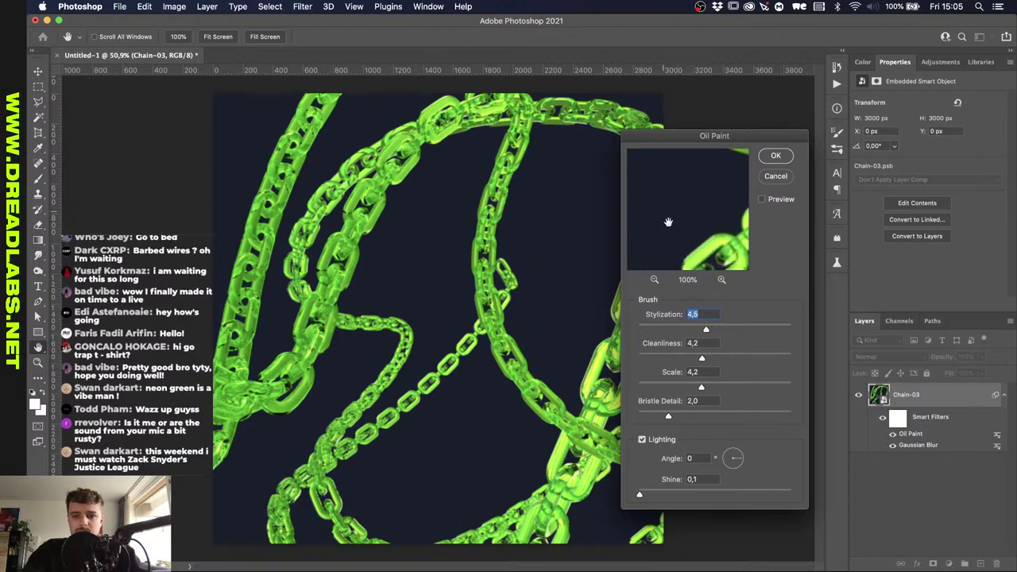
pyautogui.moveTo(721, 260); pyautogui.dragTo(652, 256)
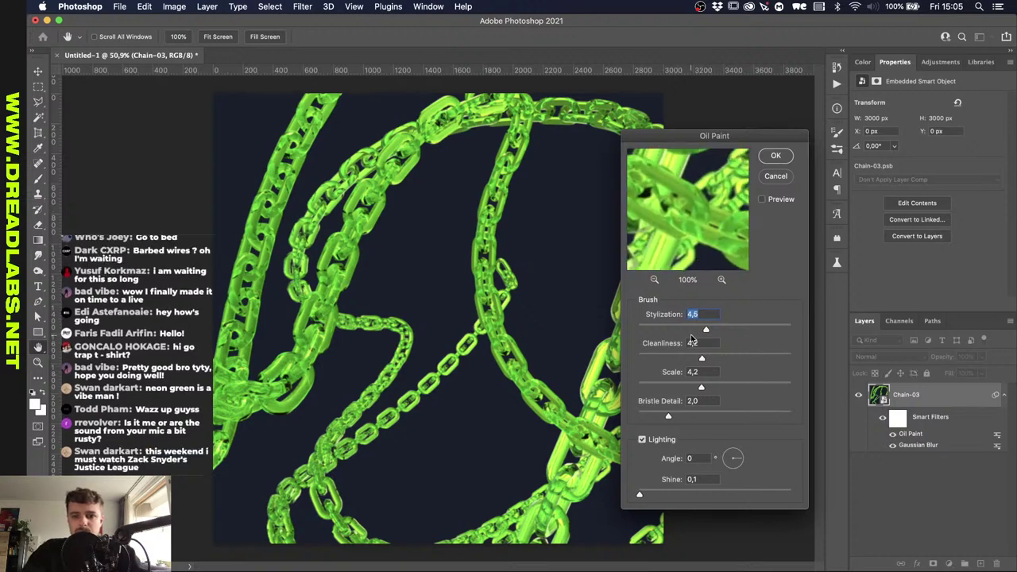
# Apply Oil Paint to Chain-03 with Stylization, Cleanliness, Scale and Bristle Detail all set to 10.
pyautogui.press('Tab')
pyautogui.write('10')
pyautogui.press('Tab')
pyautogui.write('10')
pyautogui.press('Tab')
pyautogui.write('10')
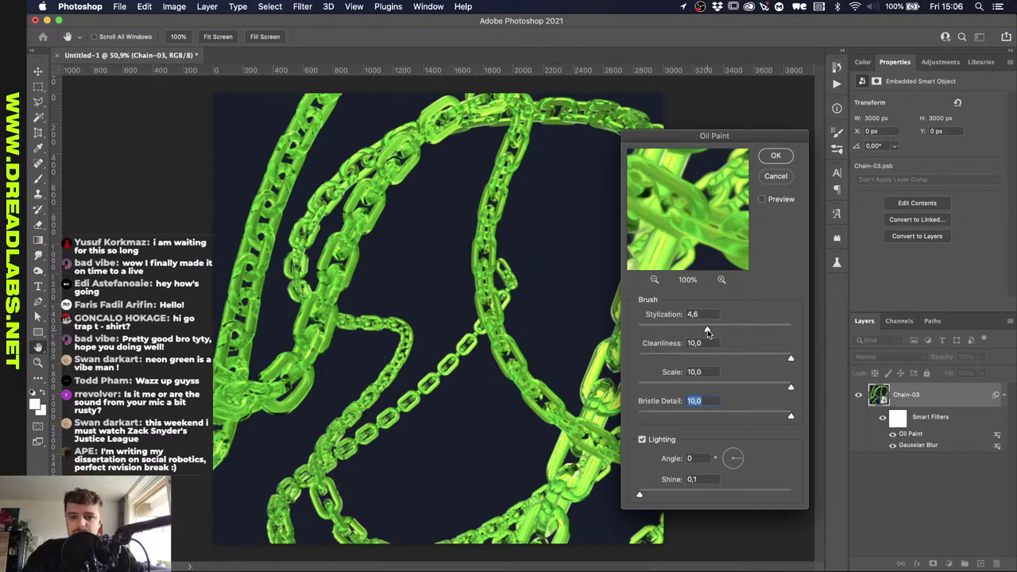
pyautogui.moveTo(707, 332); pyautogui.dragTo(809, 330)
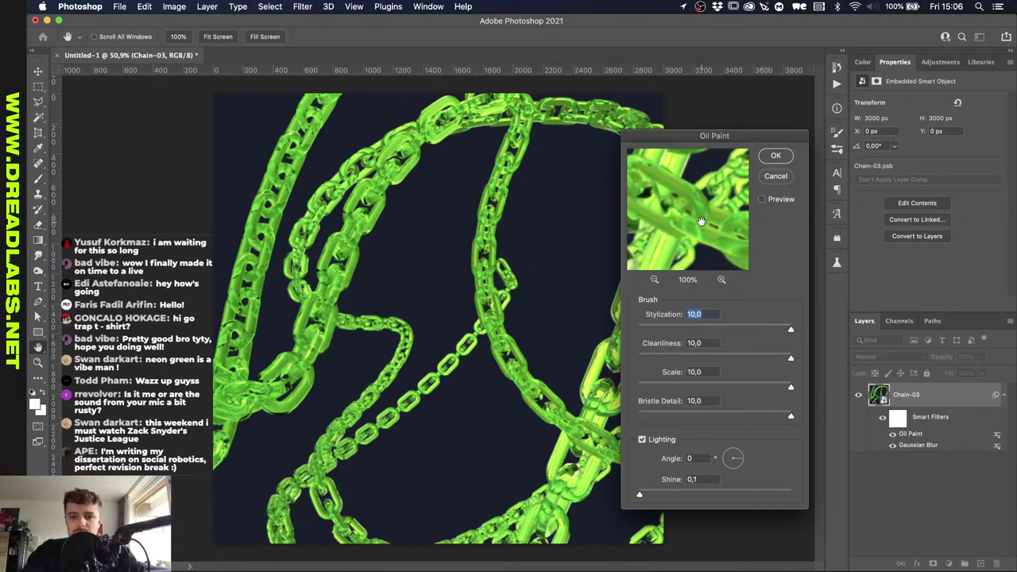
pyautogui.click(776, 157)
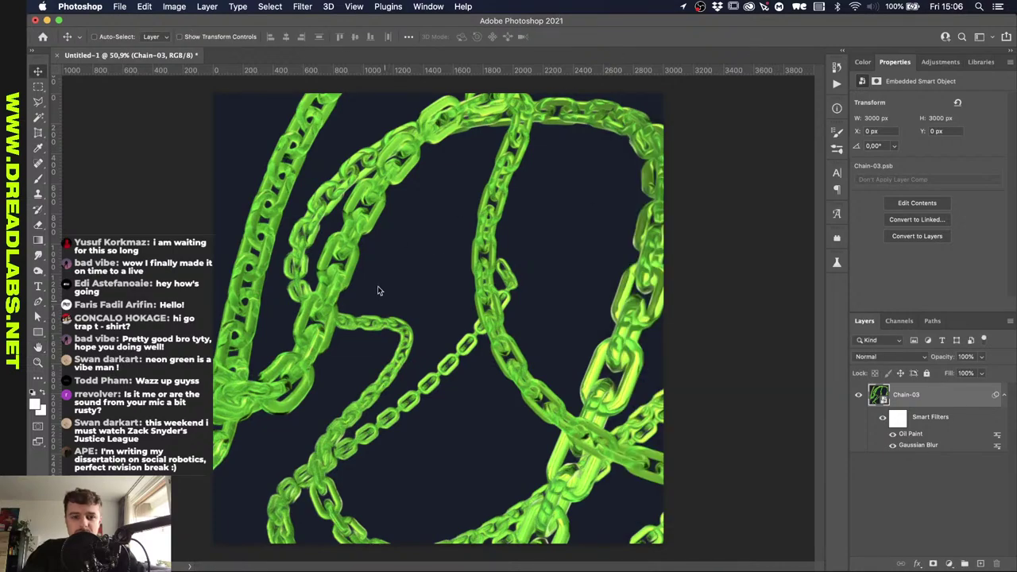
# Create a new layer above Chain-03 and fill it with 50% gray.
pyautogui.scroll(6, 340, 231)
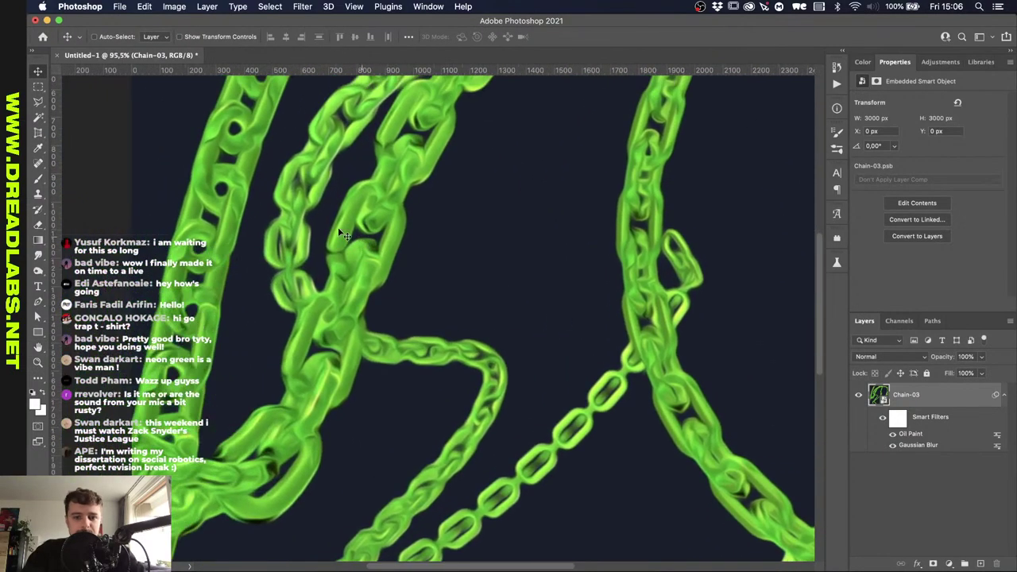
pyautogui.scroll(-4, 560, 335)
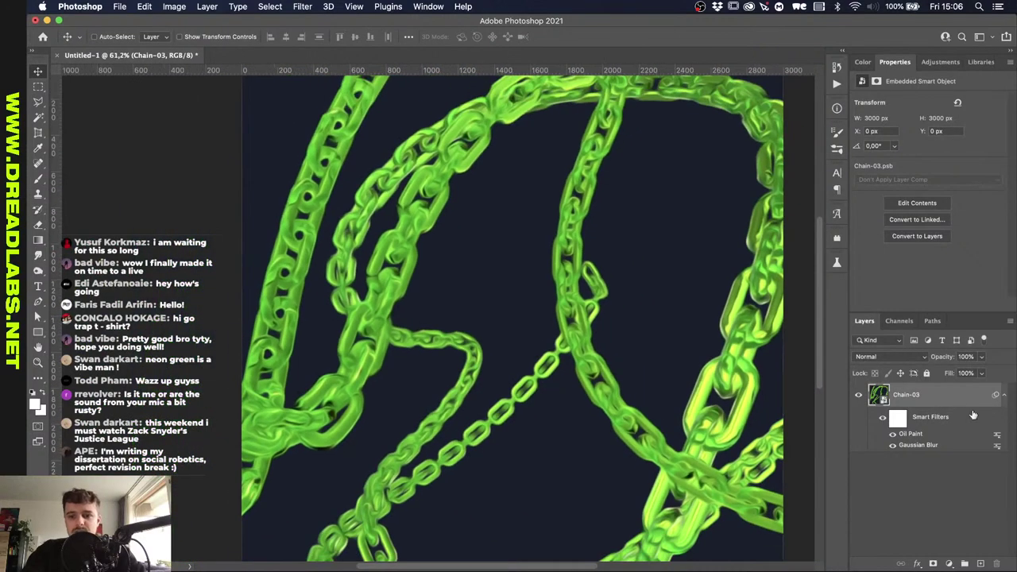
pyautogui.click(980, 563)
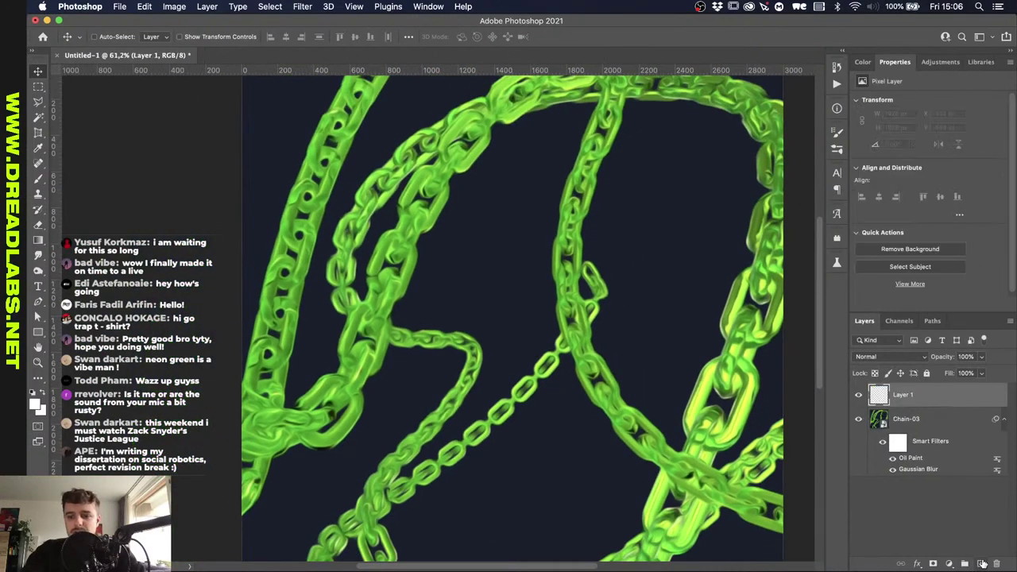
pyautogui.hotkey('shift', 'F5')
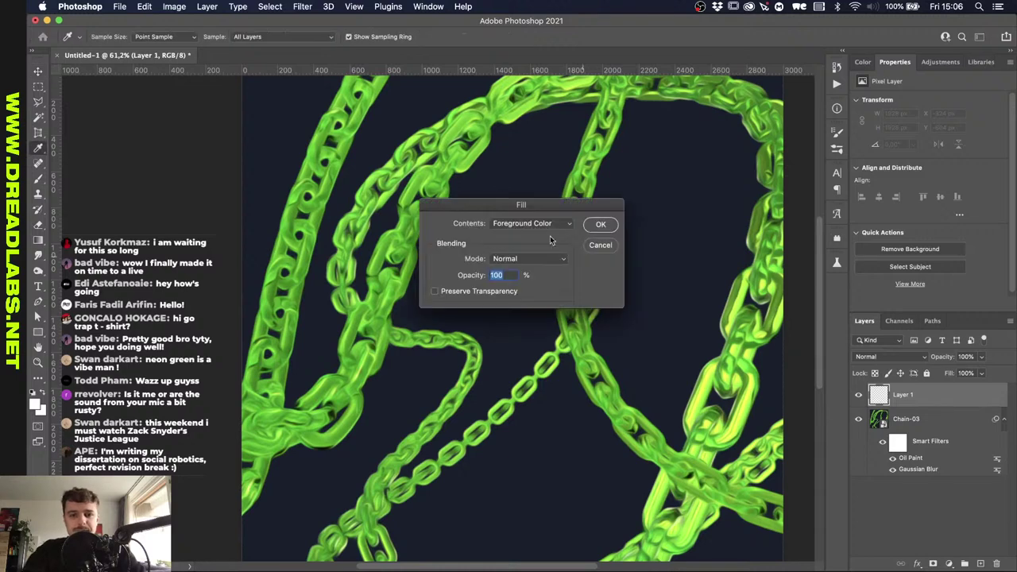
pyautogui.click(531, 223)
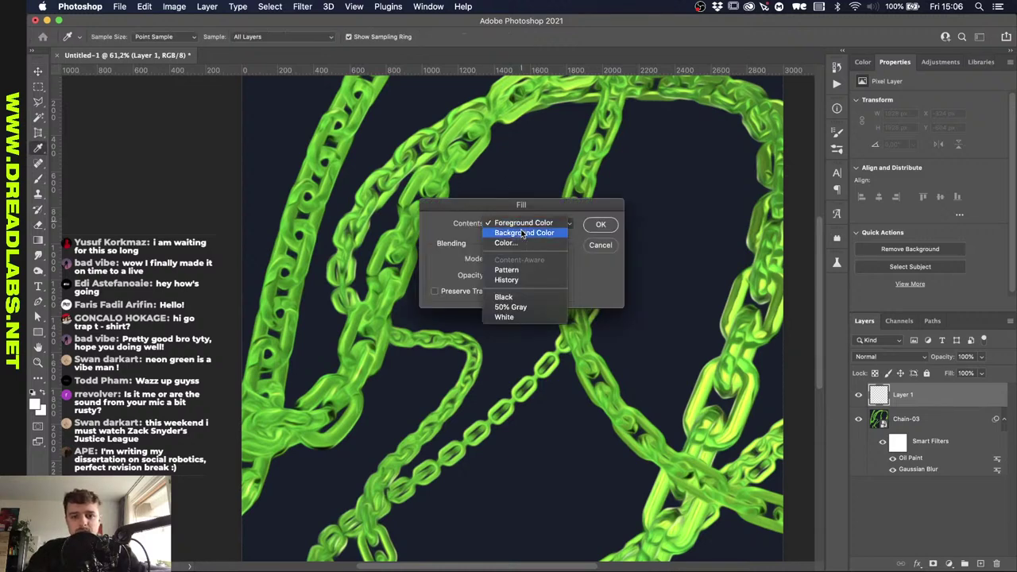
pyautogui.click(510, 307)
pyautogui.click(600, 225)
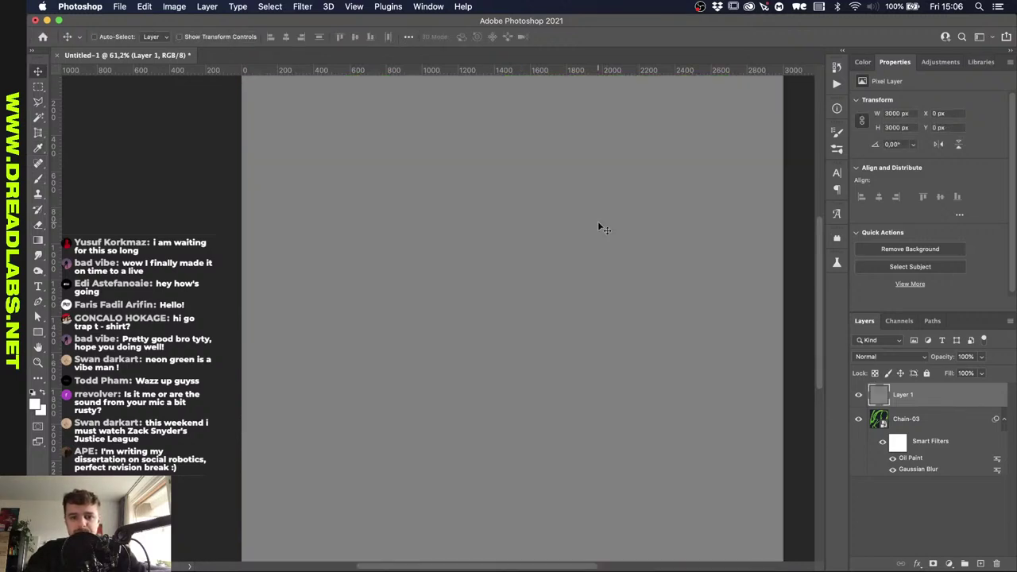
# Add 7.5% monochromatic Gaussian noise to the gray Layer 1.
pyautogui.click(302, 7)
pyautogui.moveTo(354, 199)
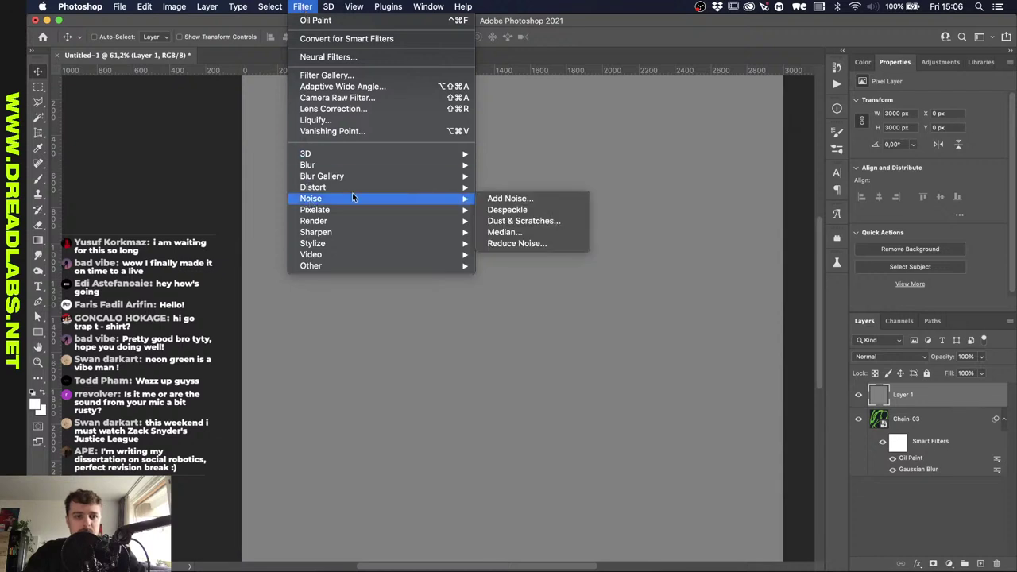
pyautogui.click(544, 204)
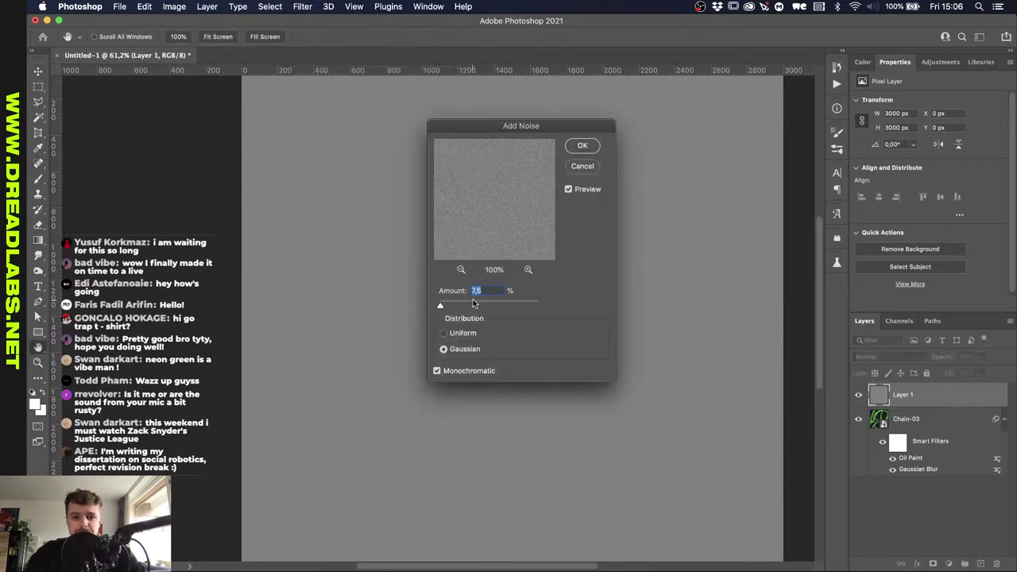
pyautogui.click(592, 150)
# Set the noise layer's blend mode to Overlay and inspect the grain on the chains up close.
pyautogui.click(874, 357)
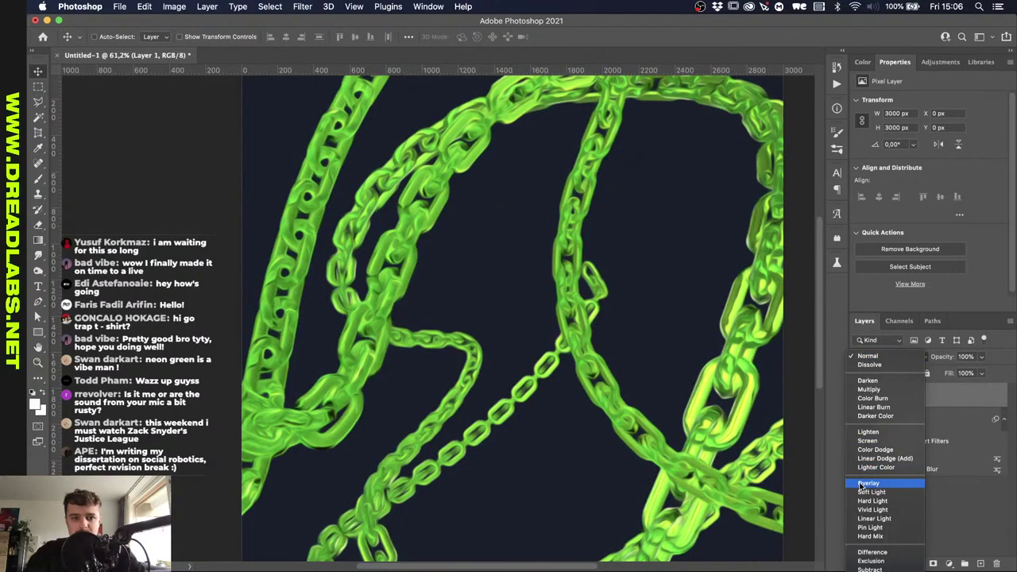
pyautogui.click(868, 484)
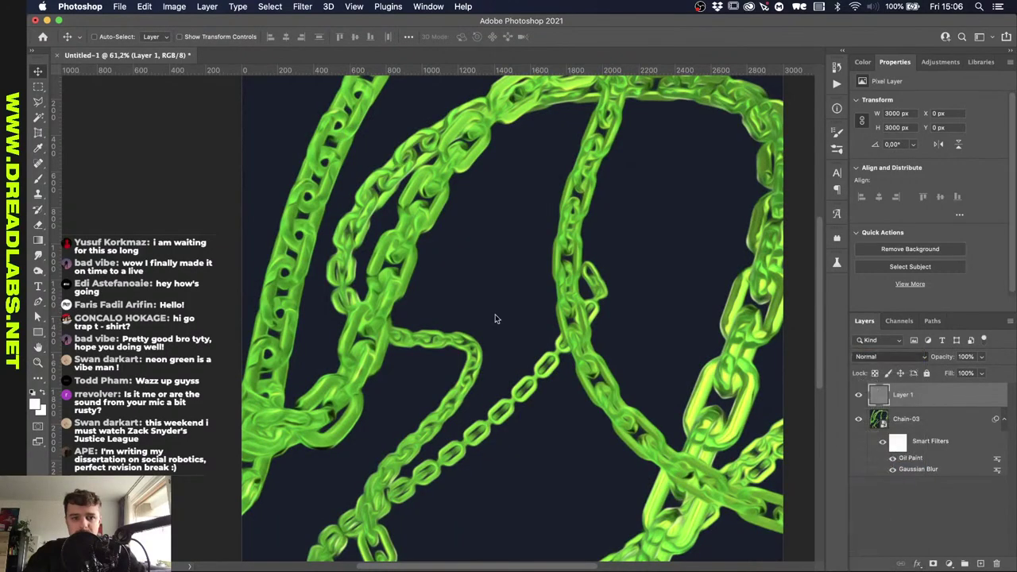
pyautogui.scroll(5, 489, 317)
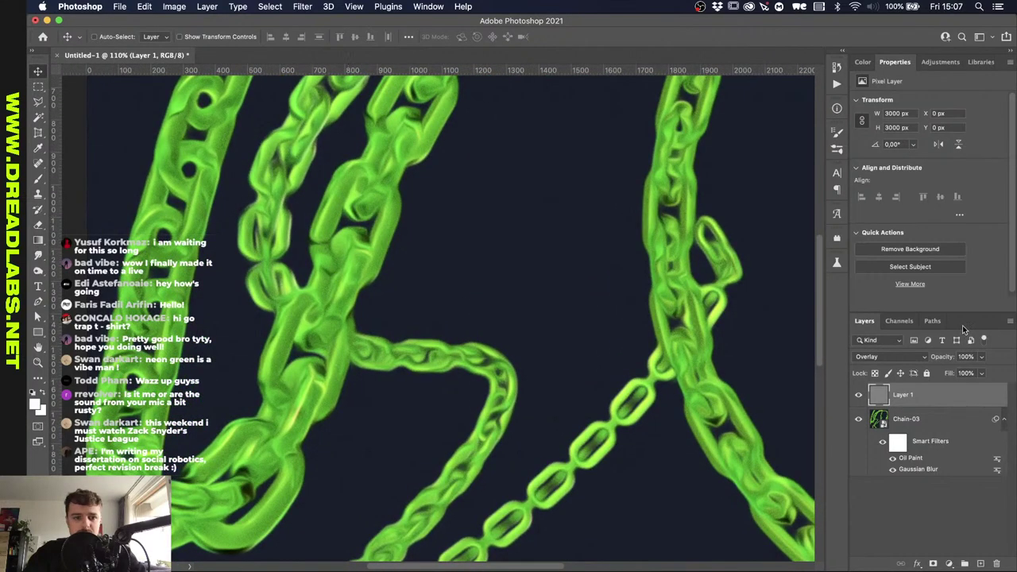
# Hide the noise layer and open the Filter Gallery for the Chain-03 smart object.
pyautogui.click(858, 396)
pyautogui.click(913, 419)
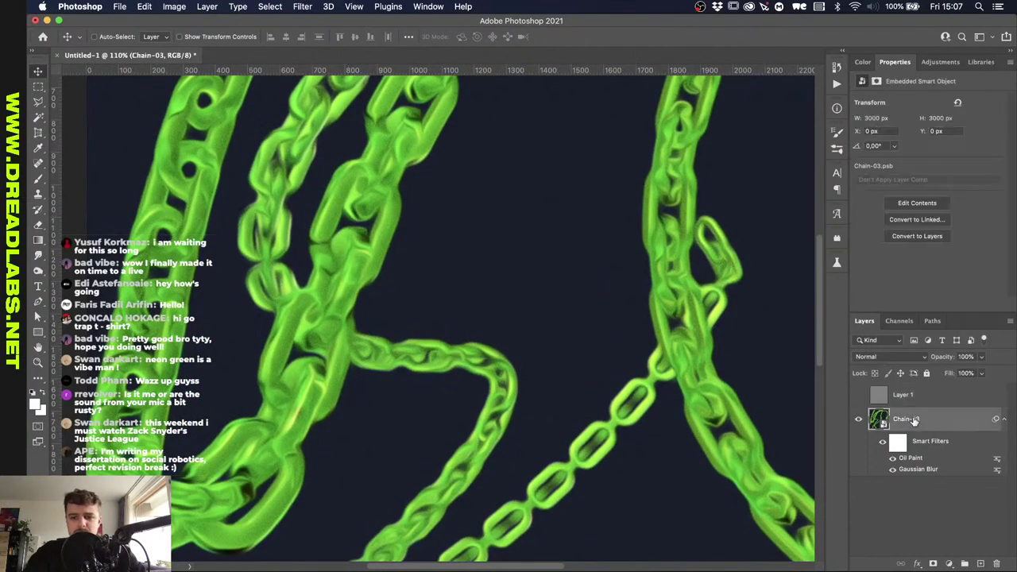
pyautogui.click(302, 7)
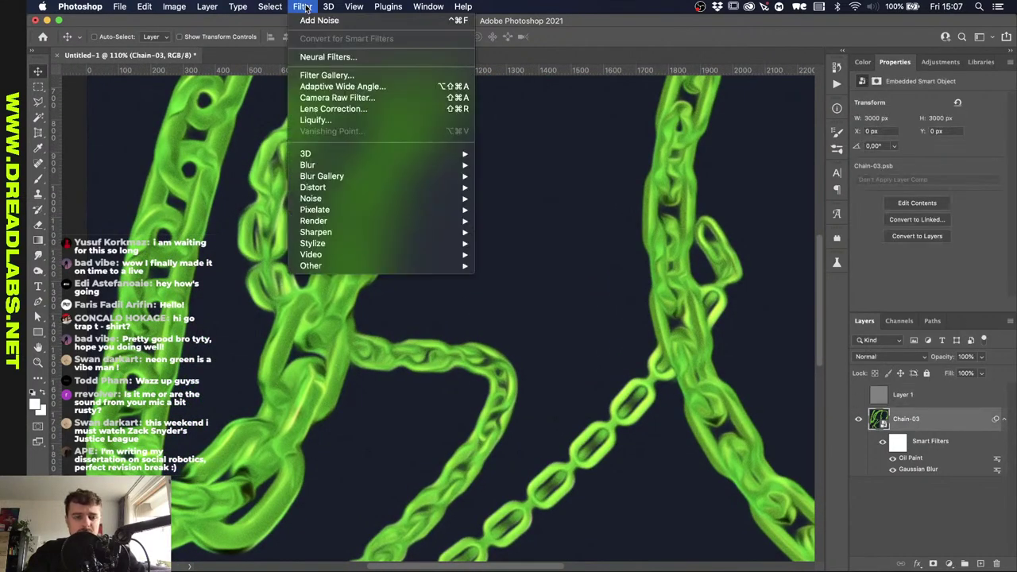
pyautogui.click(324, 77)
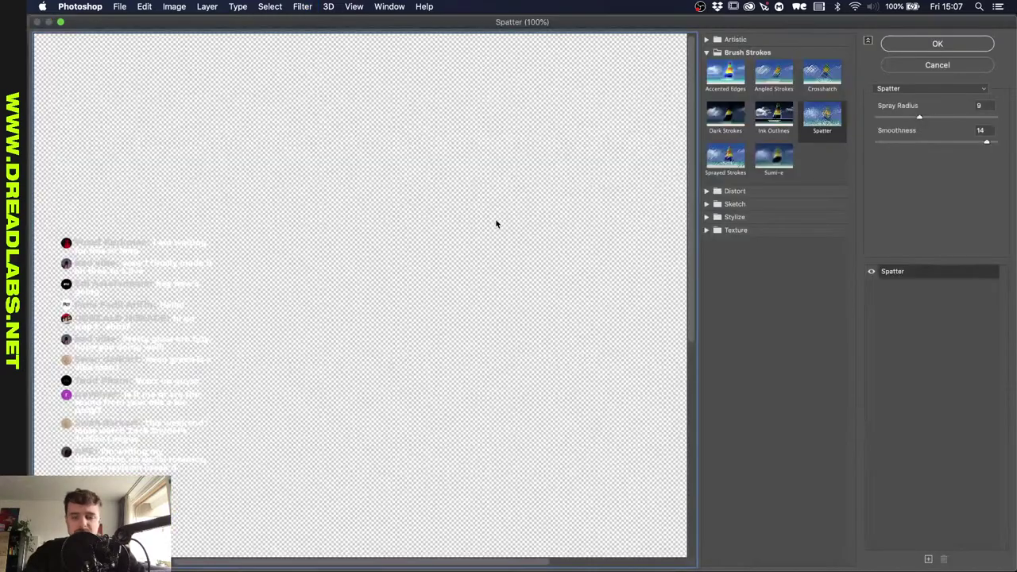
# Look through the Filter Gallery's Distort, Sketch and Artistic categories for a suitable grain effect.
pyautogui.click(706, 52)
pyautogui.click(706, 40)
pyautogui.click(706, 40)
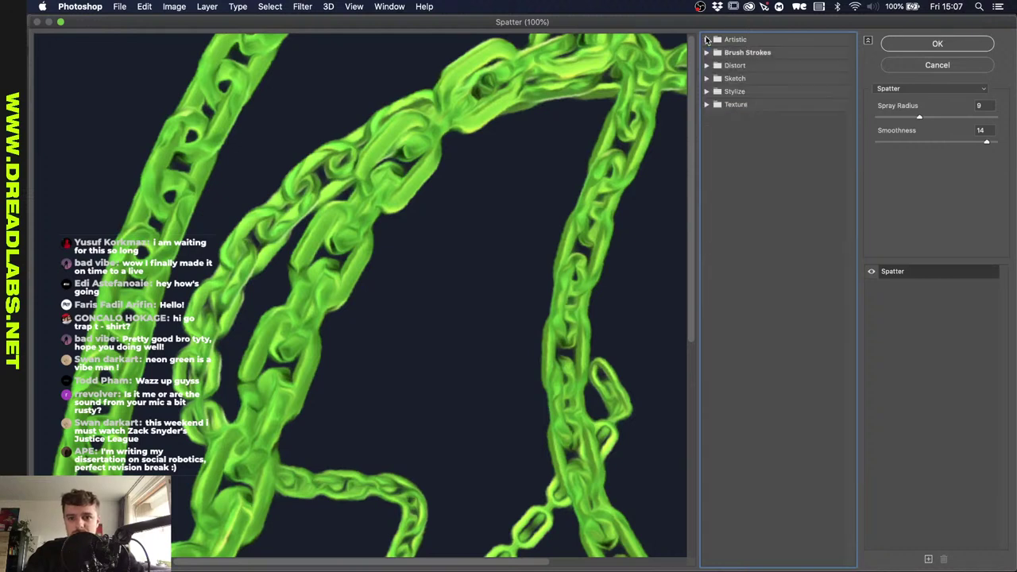
pyautogui.click(706, 66)
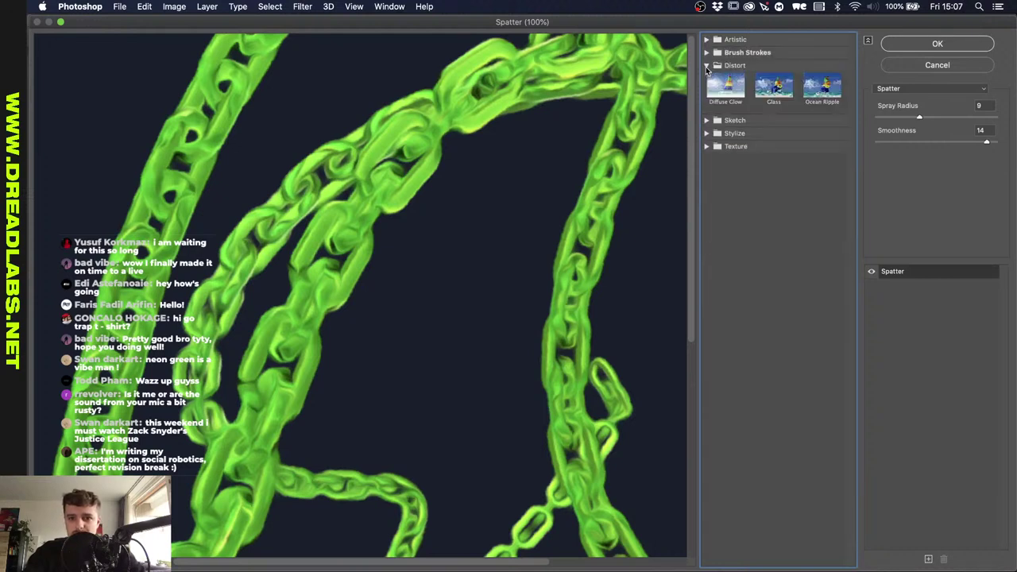
pyautogui.click(706, 65)
pyautogui.click(707, 78)
pyautogui.click(706, 78)
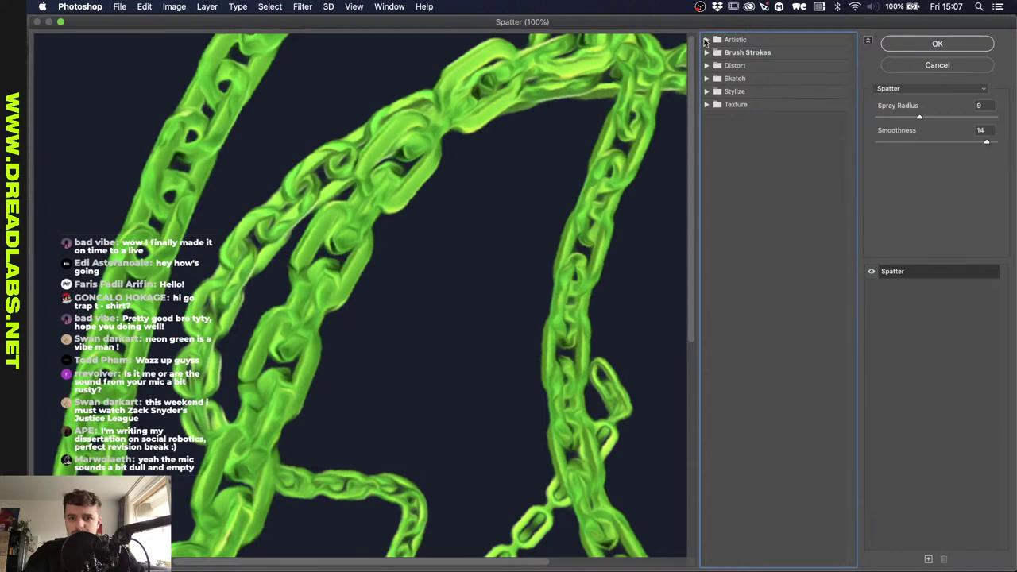
pyautogui.click(707, 40)
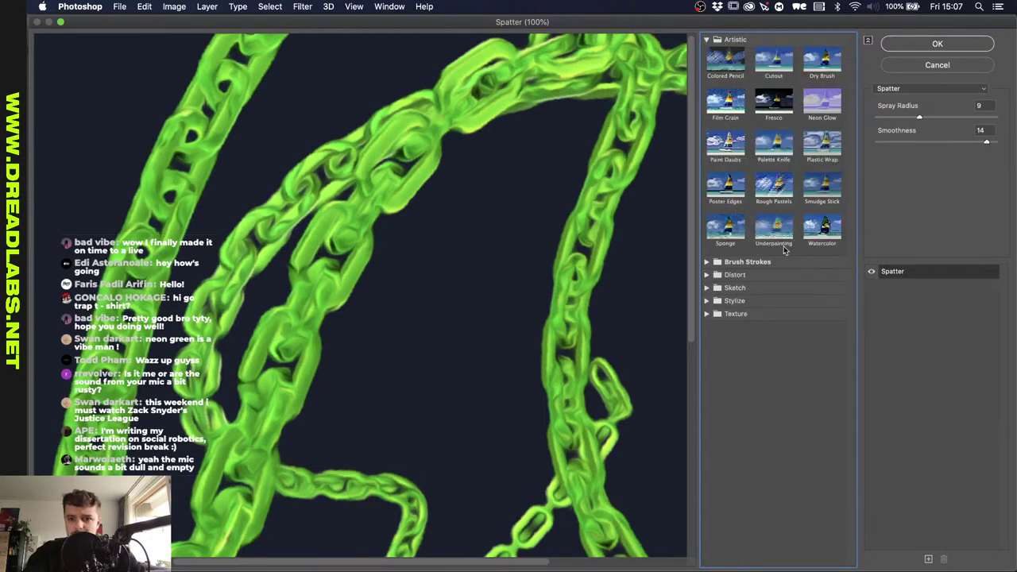
# Apply the Film Grain effect to Chain-03 with Grain 5, Highlight Area 9 and Intensity 2.
pyautogui.click(728, 106)
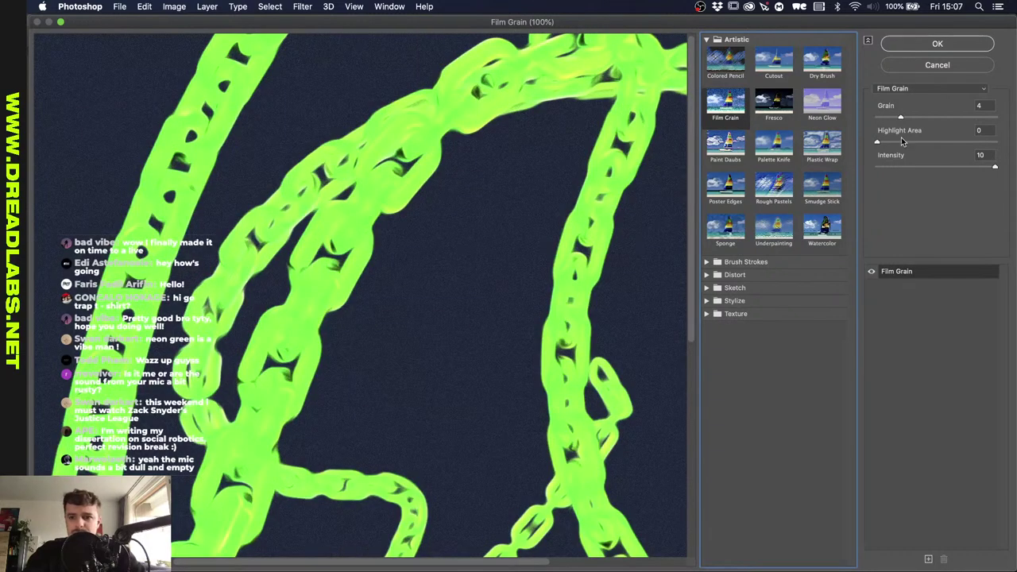
pyautogui.moveTo(902, 116); pyautogui.dragTo(934, 116)
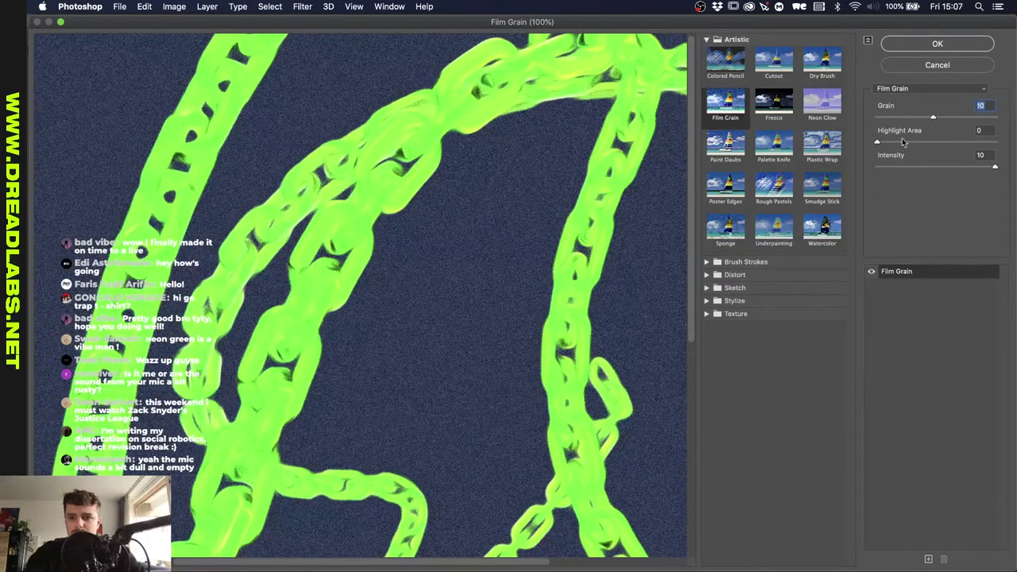
pyautogui.click(878, 142)
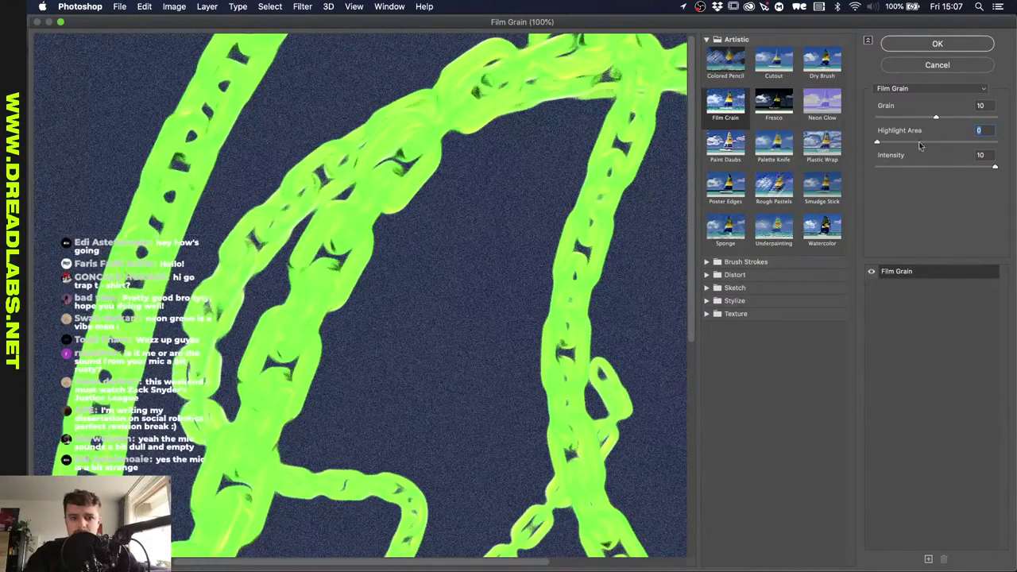
pyautogui.moveTo(997, 167); pyautogui.dragTo(908, 117)
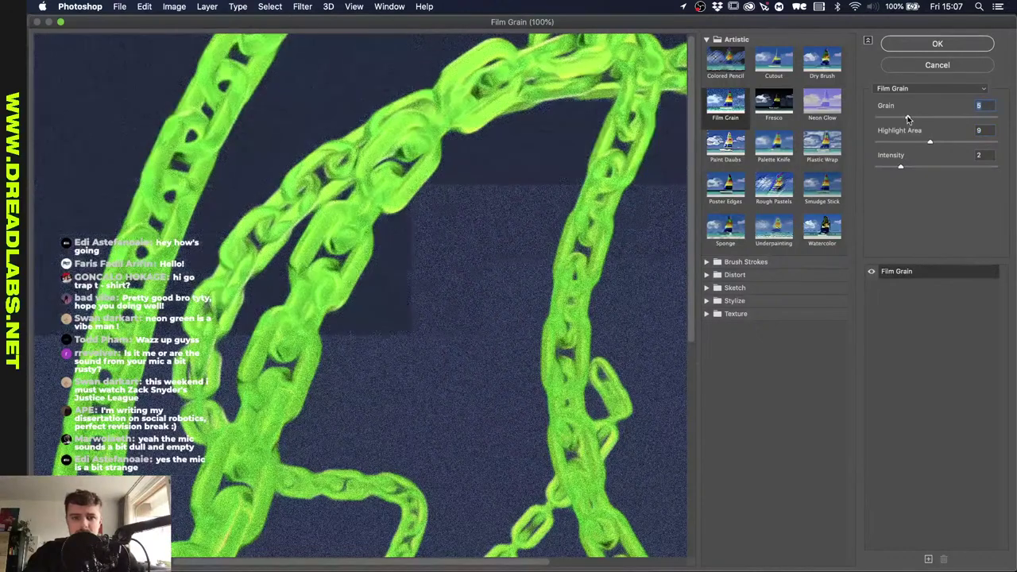
pyautogui.click(949, 43)
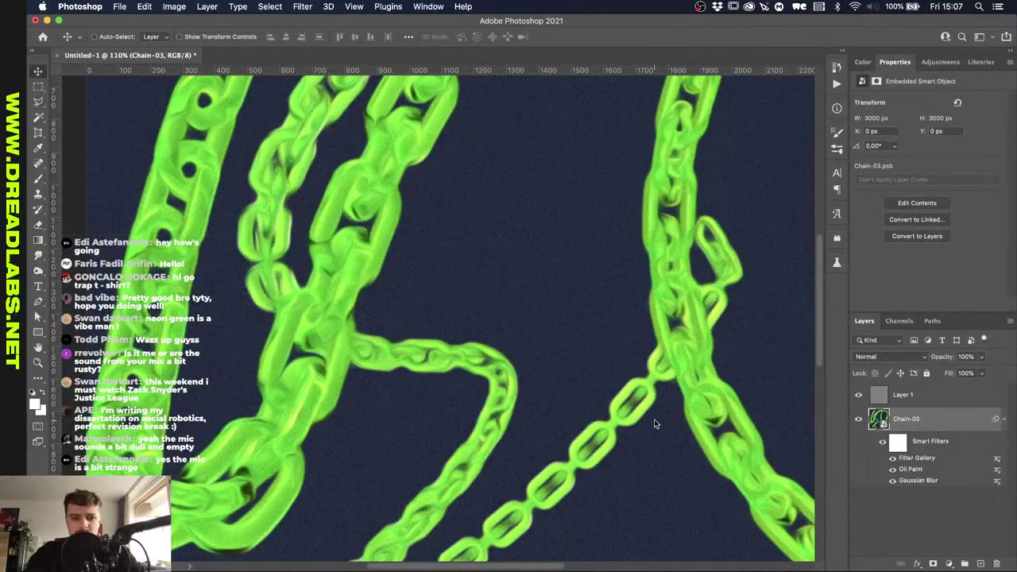
# Examine the film grain from afar and up close, turning off the Filter Gallery smart filter and toggling Layer 1's visibility to compare.
pyautogui.scroll(-10, 654, 418)
pyautogui.scroll(-2, 654, 424)
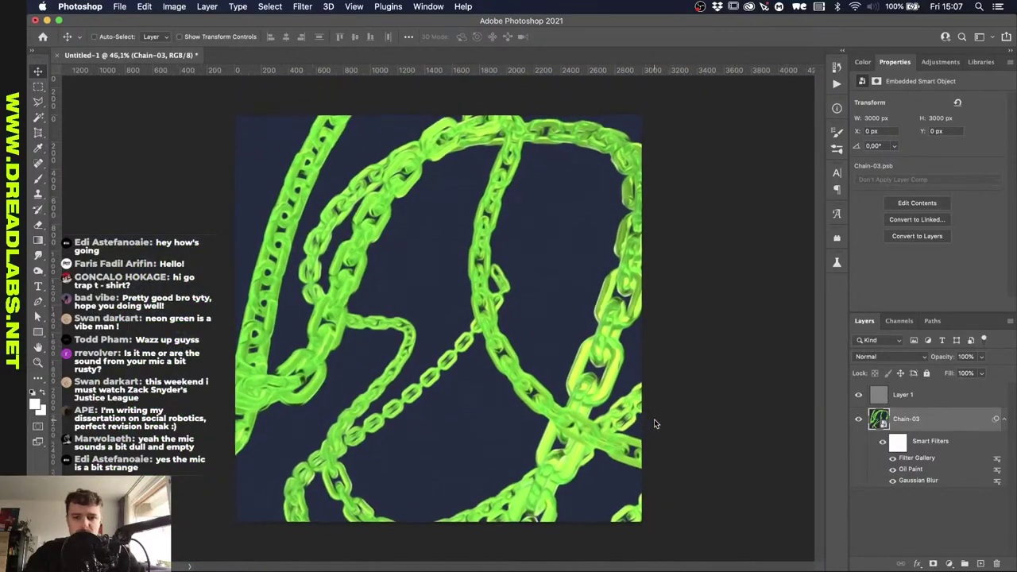
pyautogui.scroll(3, 655, 424)
pyautogui.scroll(4, 657, 424)
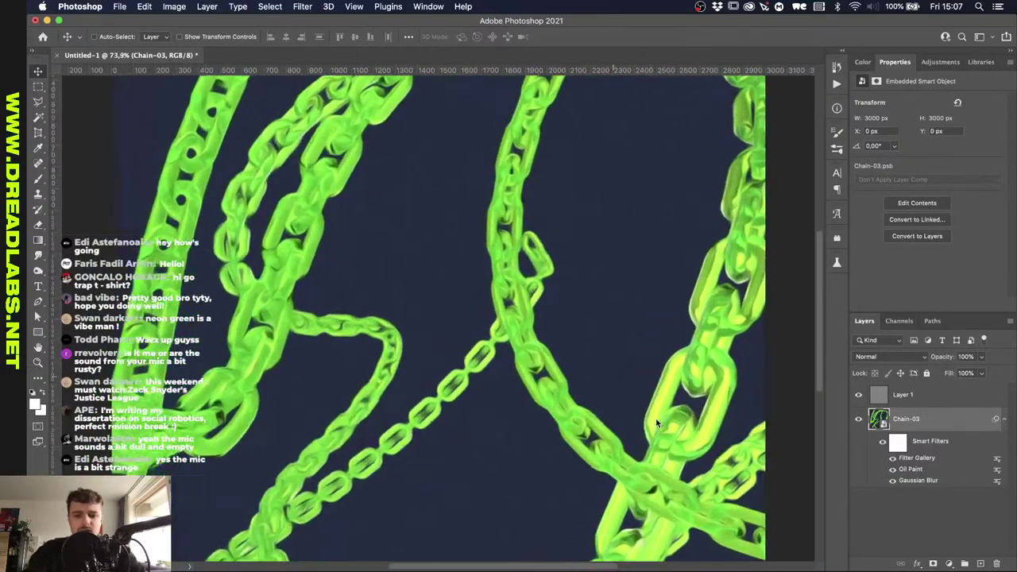
pyautogui.scroll(4, 306, 350)
pyautogui.scroll(1, 306, 350)
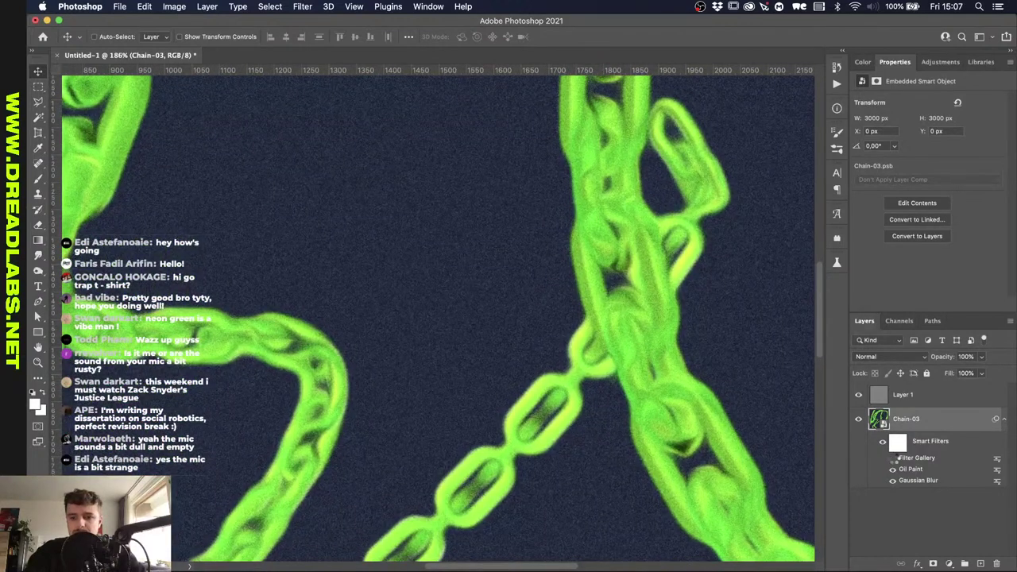
pyautogui.click(858, 394)
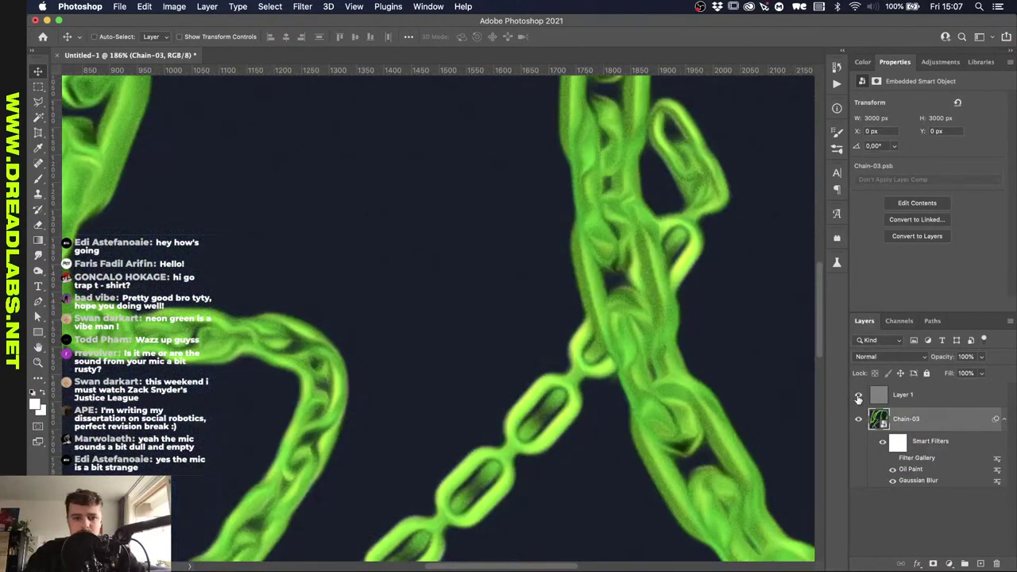
# Turn the Filter Gallery smart filter on Chain-03 back on and delete the noise layer, Layer 1.
pyautogui.click(858, 395)
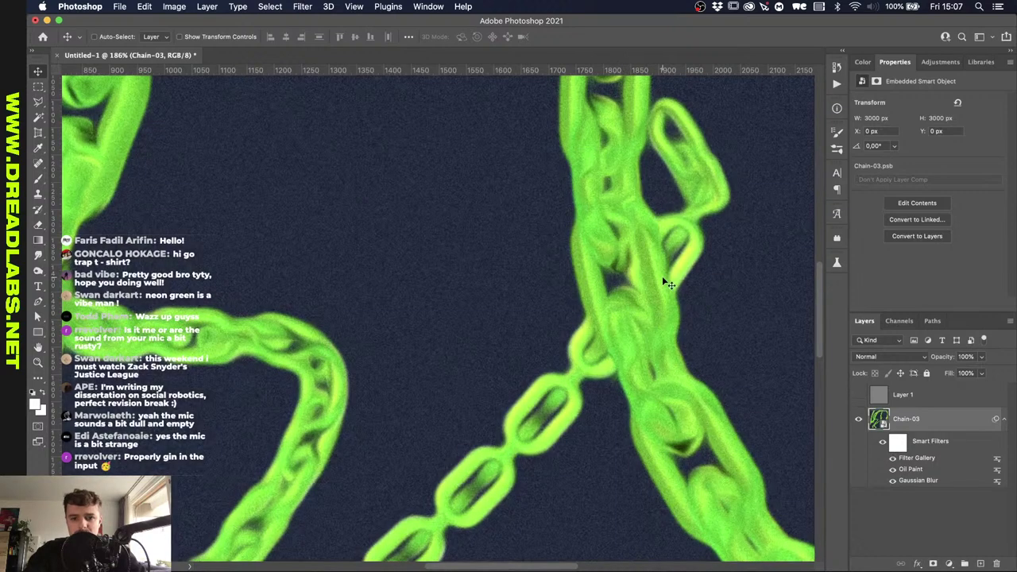
pyautogui.press('super+0')
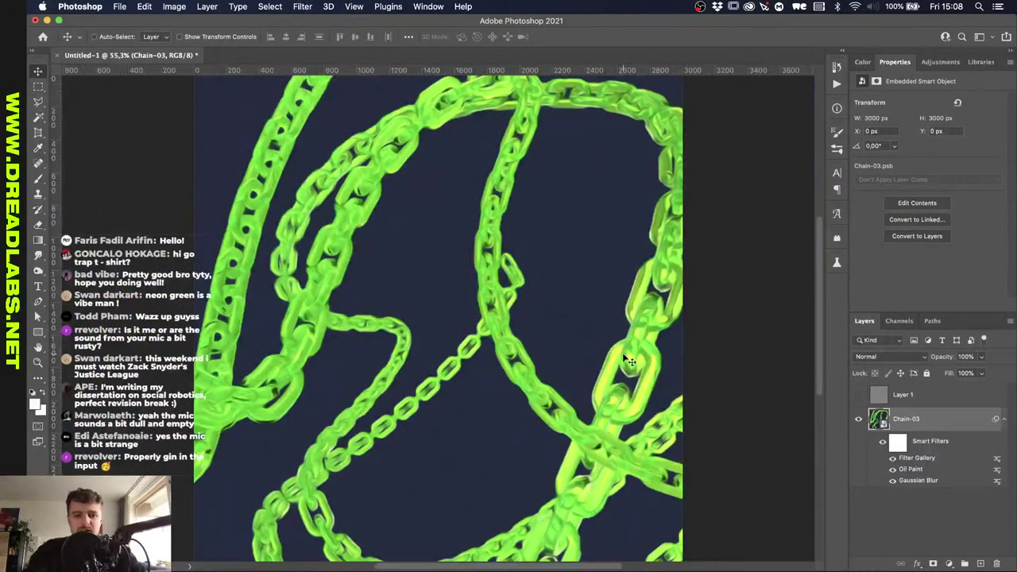
pyautogui.click(896, 396)
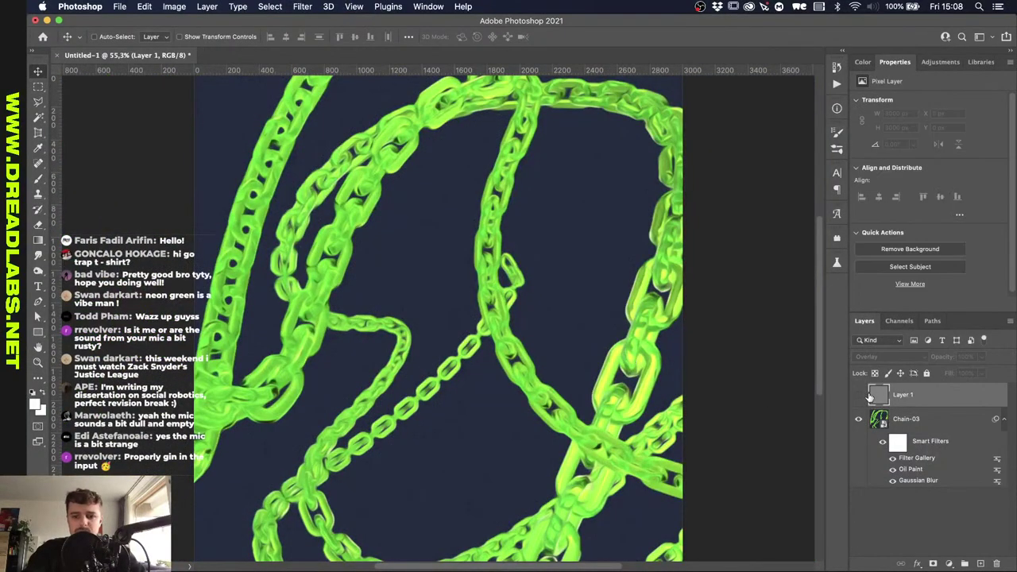
pyautogui.press('BackSpace')
# Open the contents of the Chain-03 smart object and add a new empty layer directly above Color Fill 1.
pyautogui.doubleClick(879, 397)
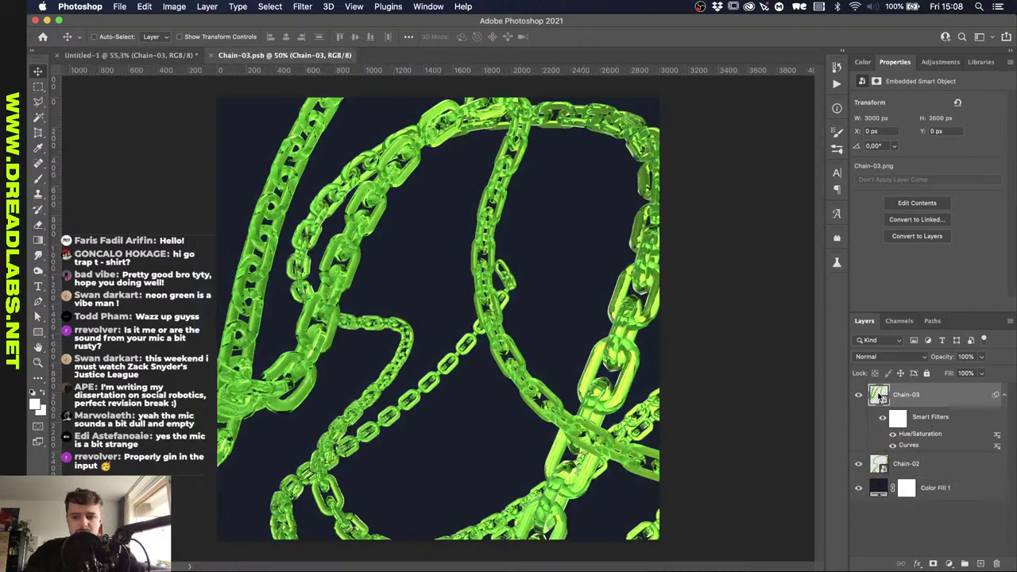
pyautogui.click(944, 488)
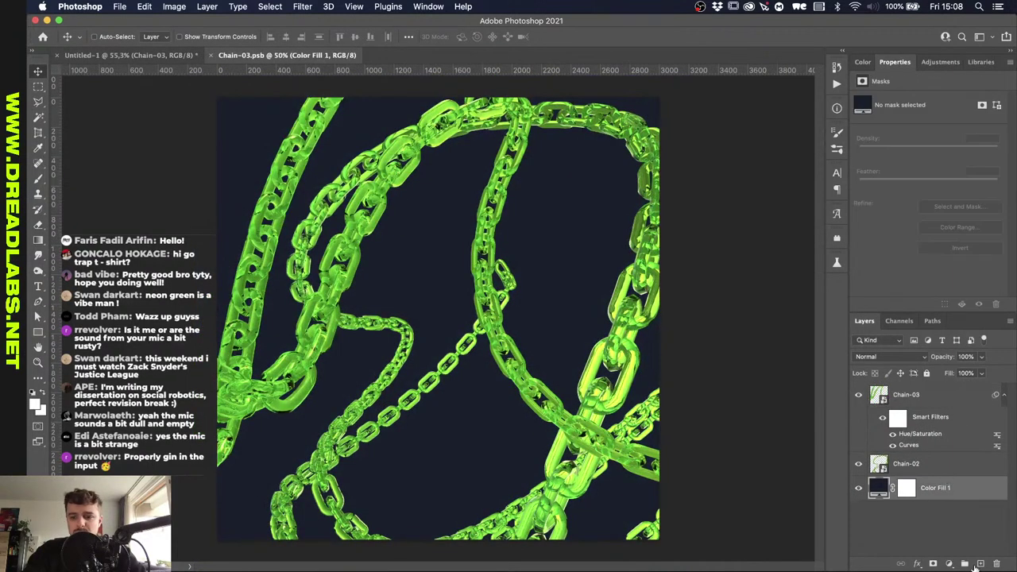
pyautogui.click(979, 563)
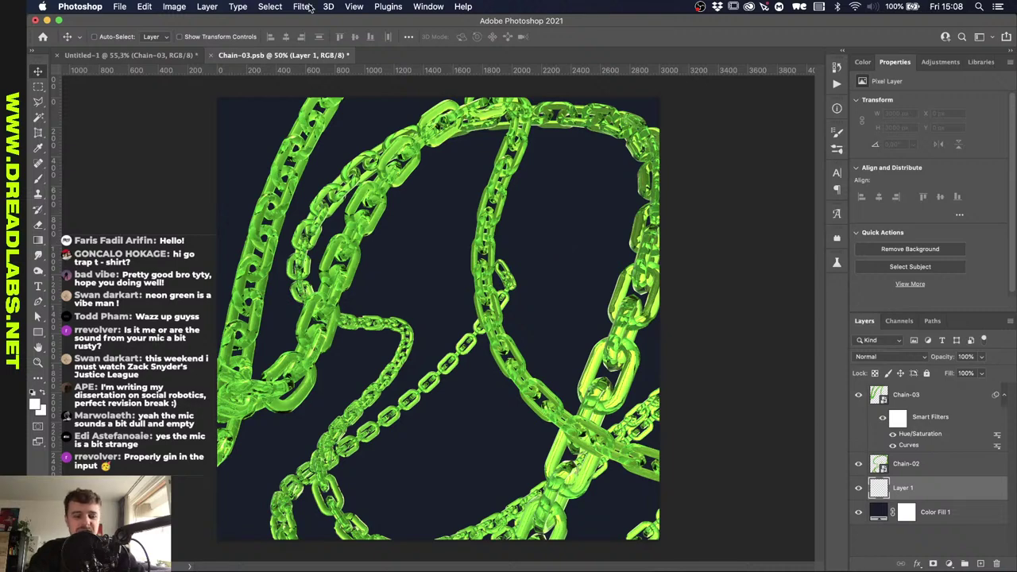
# Fill the new background layer with the Clouds render filter in black and white.
pyautogui.click(354, 6)
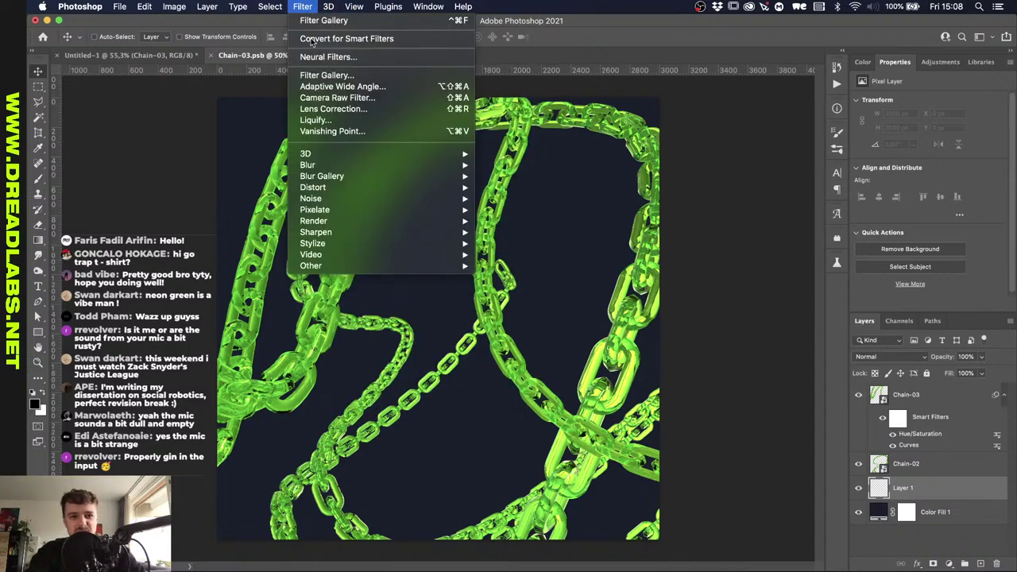
pyautogui.moveTo(403, 207)
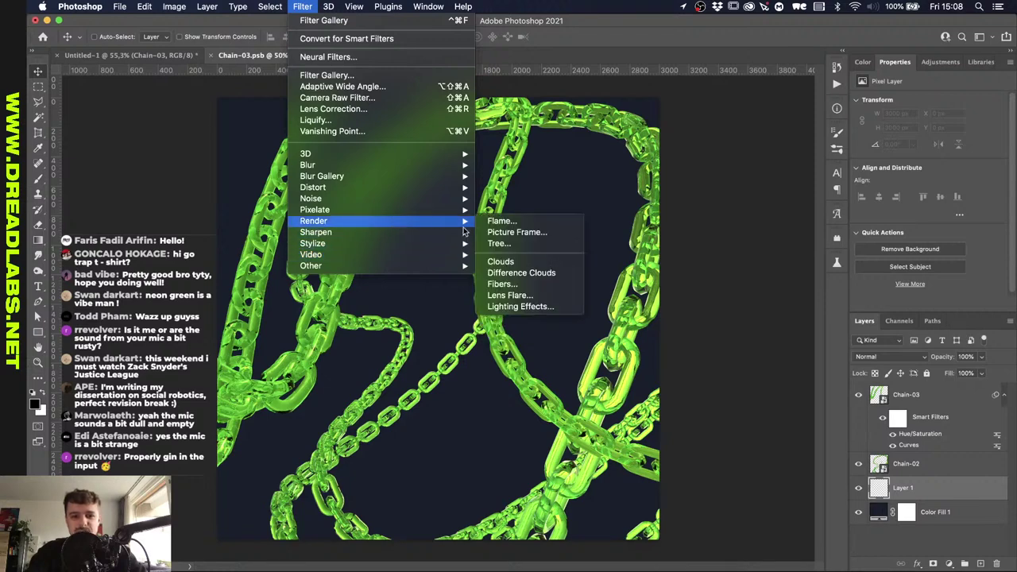
pyautogui.click(528, 262)
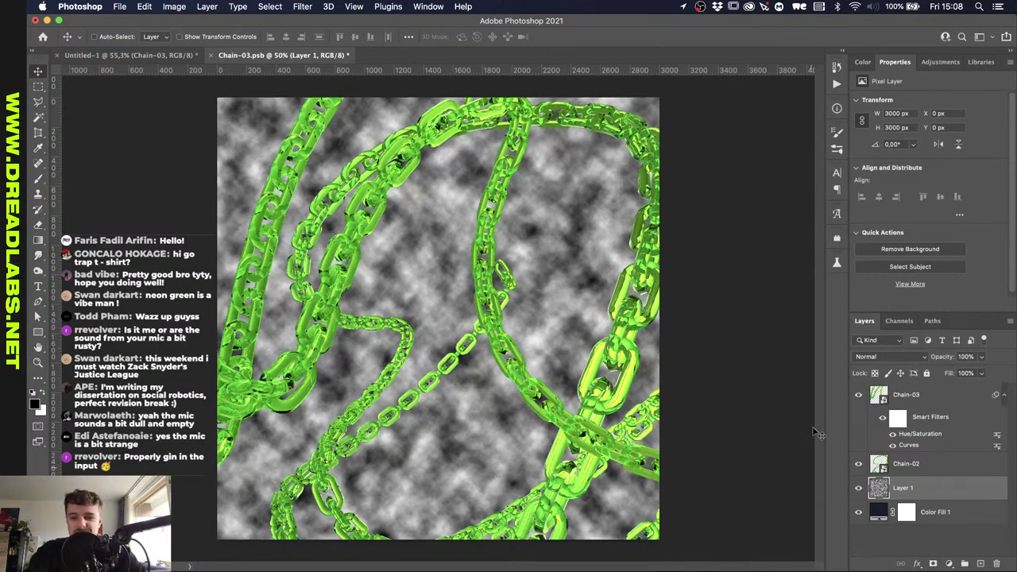
# Distort the clouds layer with the Twirl filter at an angle of 631°.
pyautogui.click(310, 8)
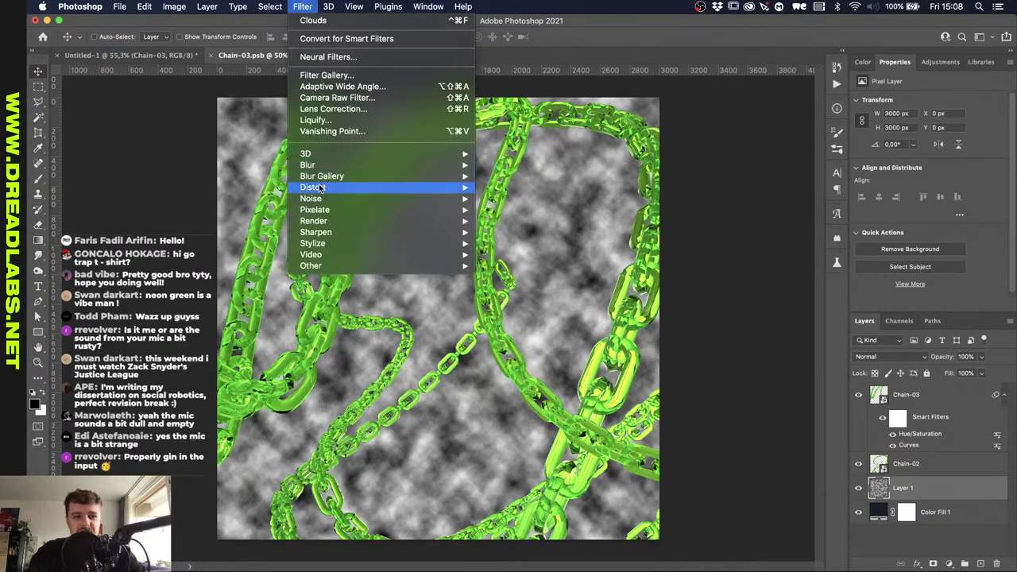
pyautogui.moveTo(321, 165)
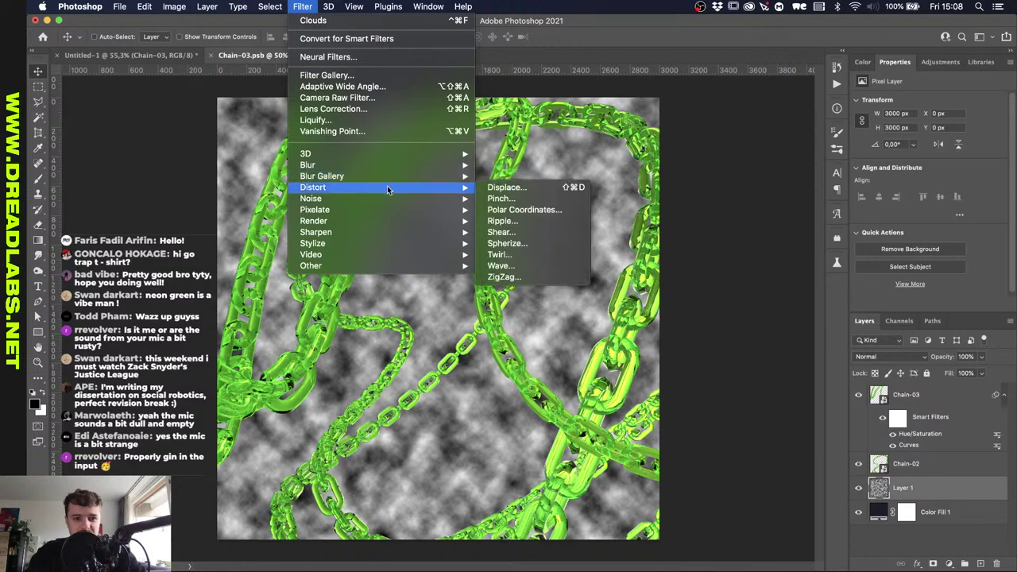
pyautogui.click(509, 254)
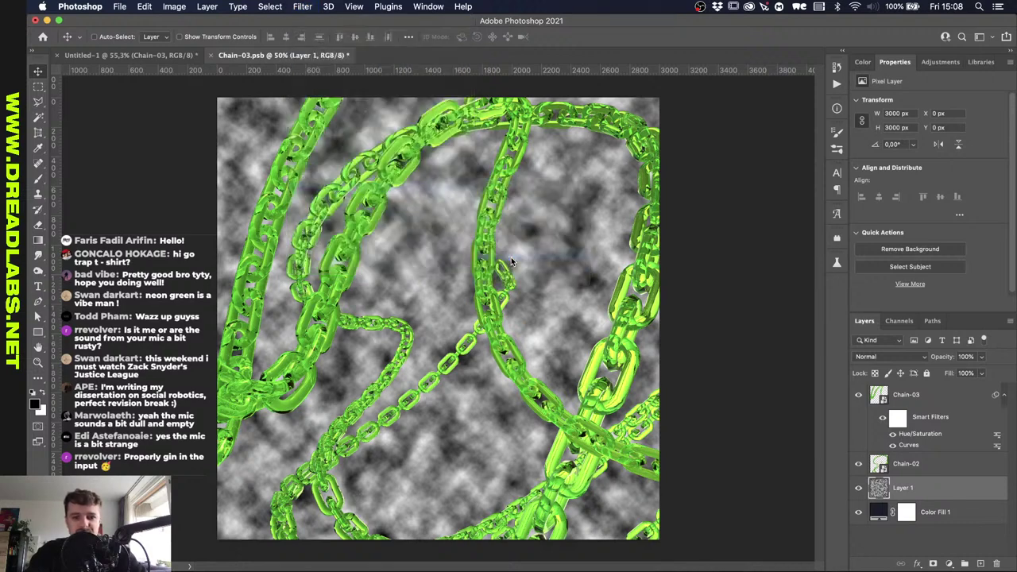
pyautogui.moveTo(681, 426); pyautogui.dragTo(723, 423)
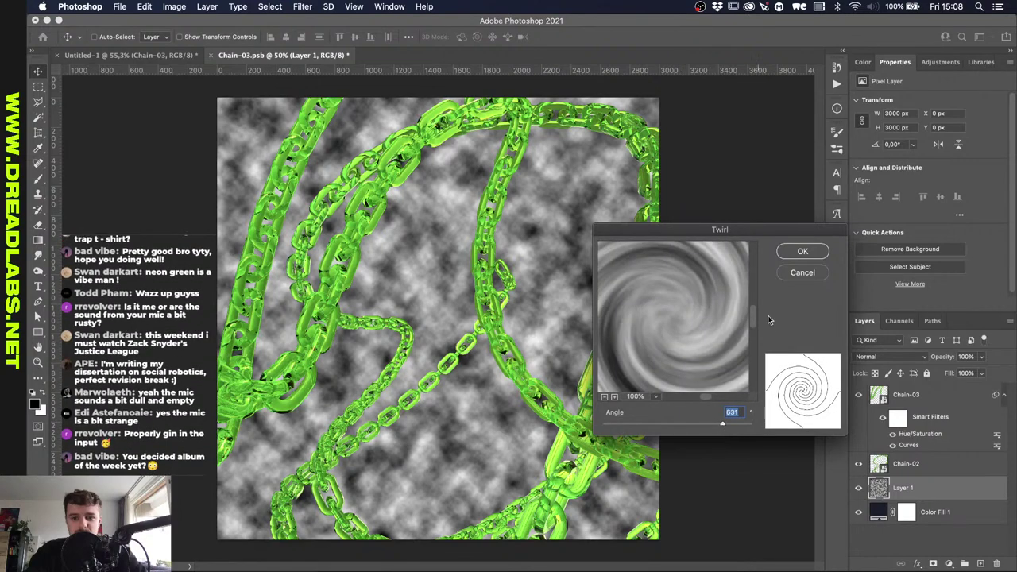
pyautogui.press('Return')
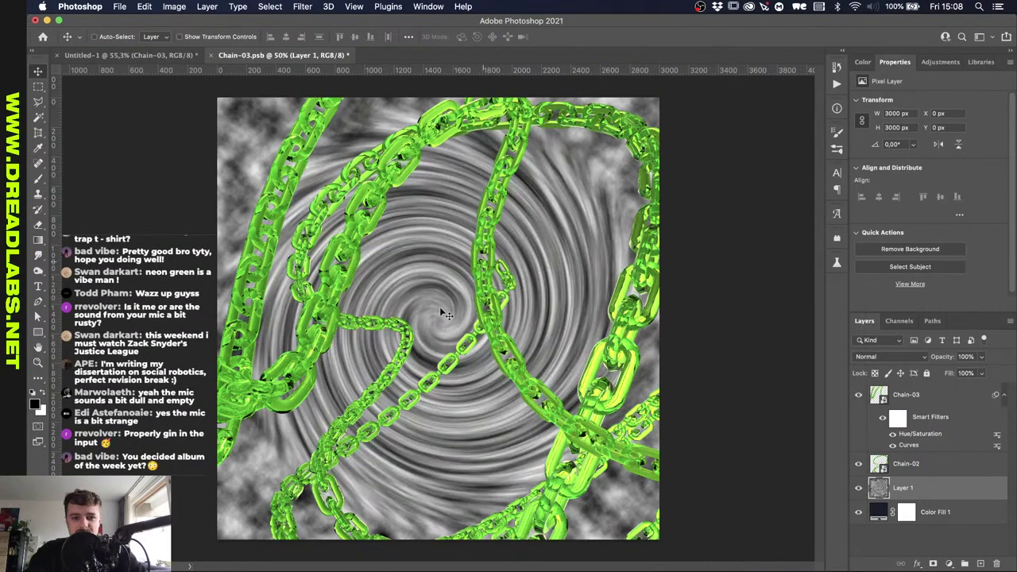
# Scale the twirled clouds layer from its center to about 133% so the spiral fills the canvas.
pyautogui.press('super+0')
pyautogui.press('super+t')
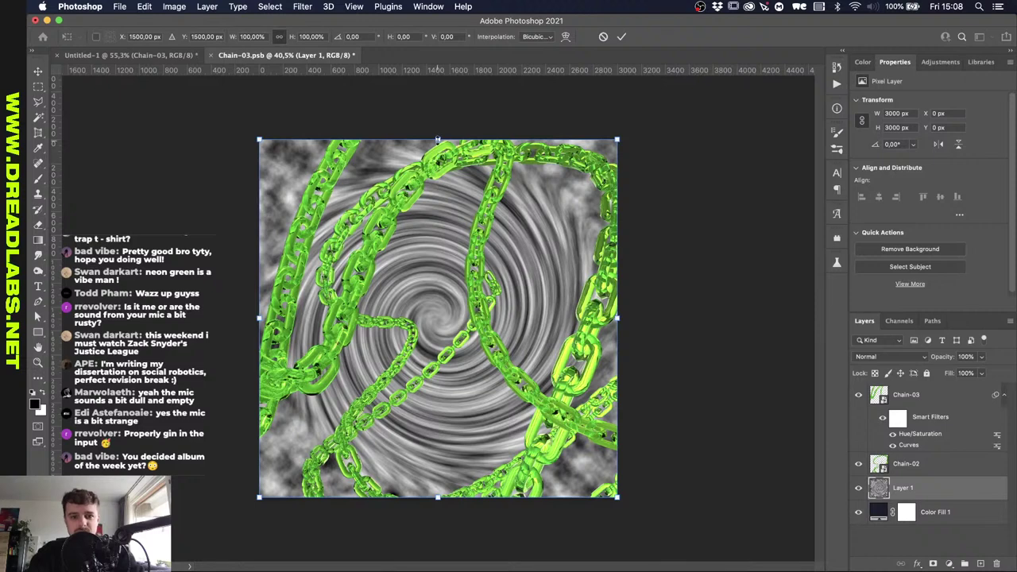
pyautogui.moveTo(438, 141); pyautogui.dragTo(463, 74)
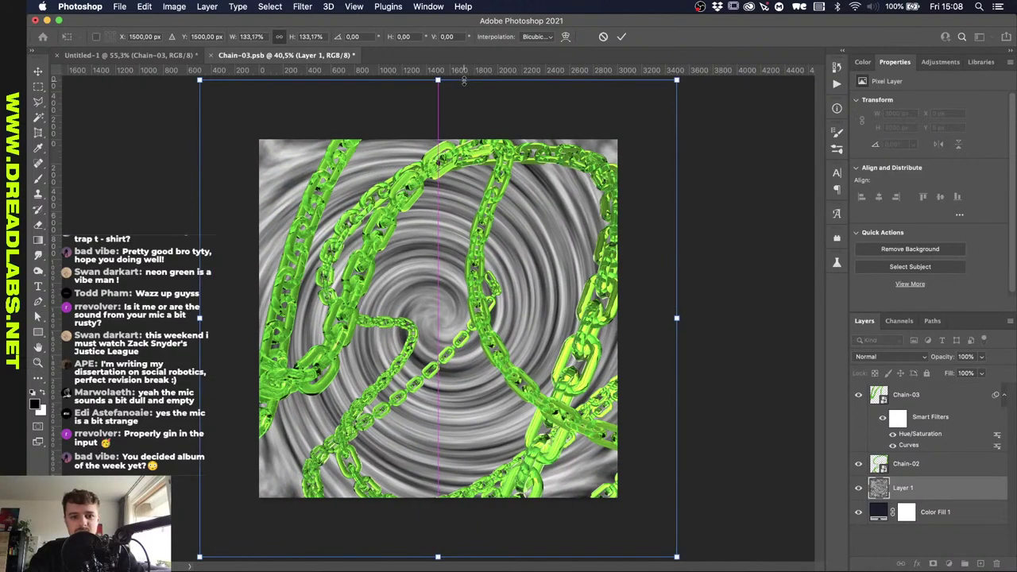
pyautogui.click(621, 37)
# Apply a Radial Blur to the twirled clouds layer with amount 10, Zoom method and Good quality.
pyautogui.click(305, 6)
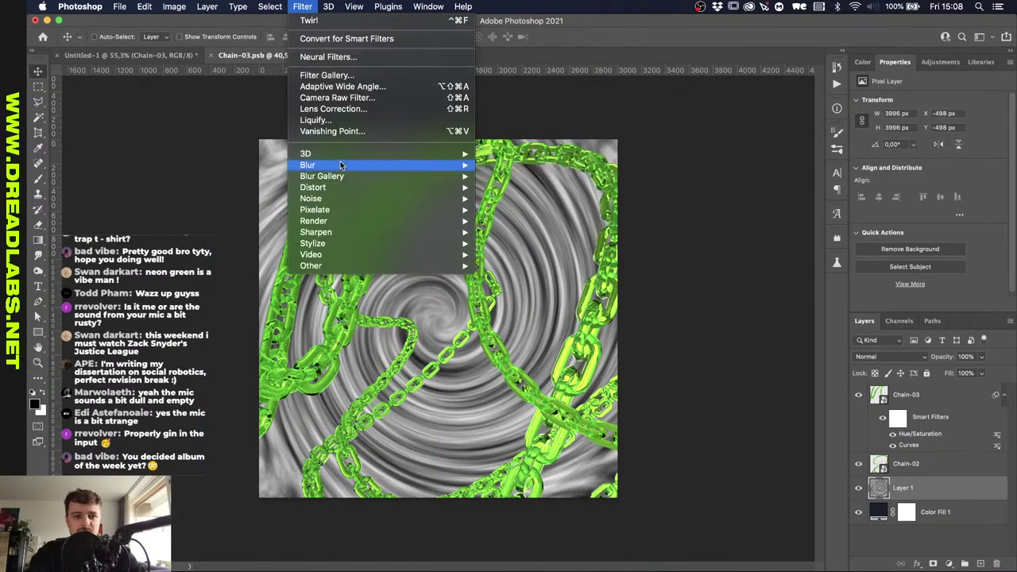
pyautogui.click(509, 243)
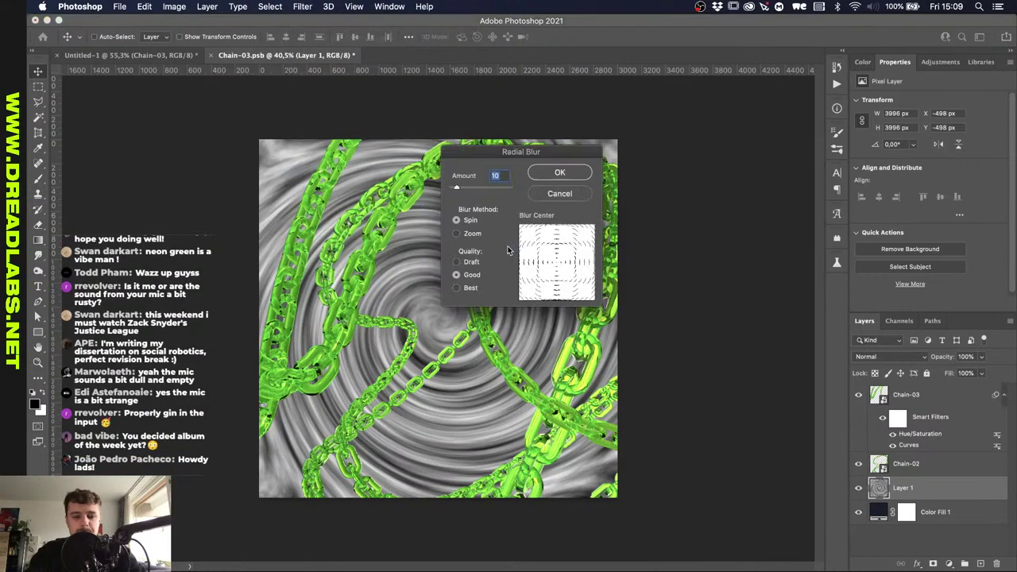
pyautogui.click(561, 172)
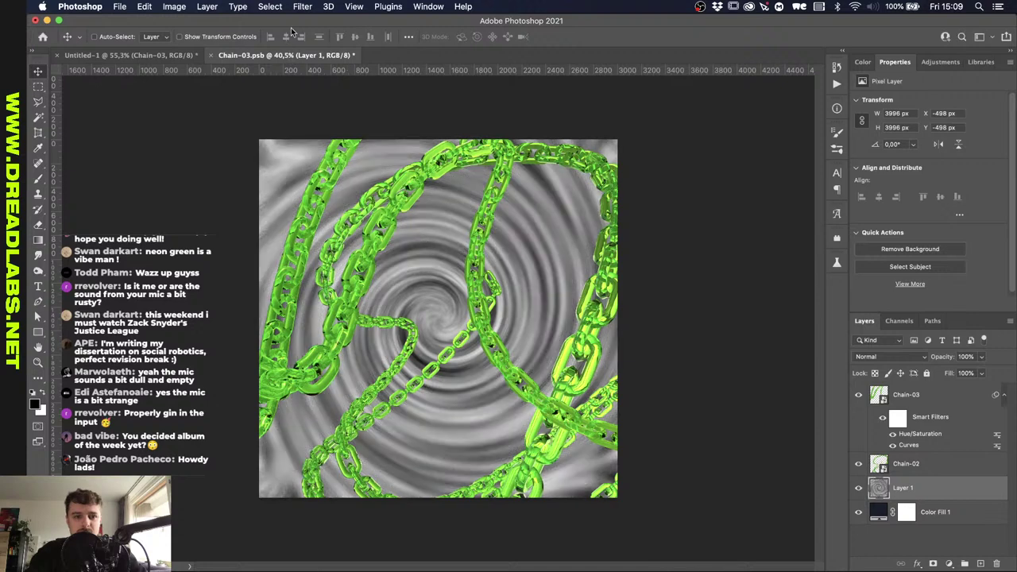
# Try a second Zoom Radial Blur with amount 10 on the twirled clouds layer and undo it.
pyautogui.click(303, 7)
pyautogui.moveTo(318, 165)
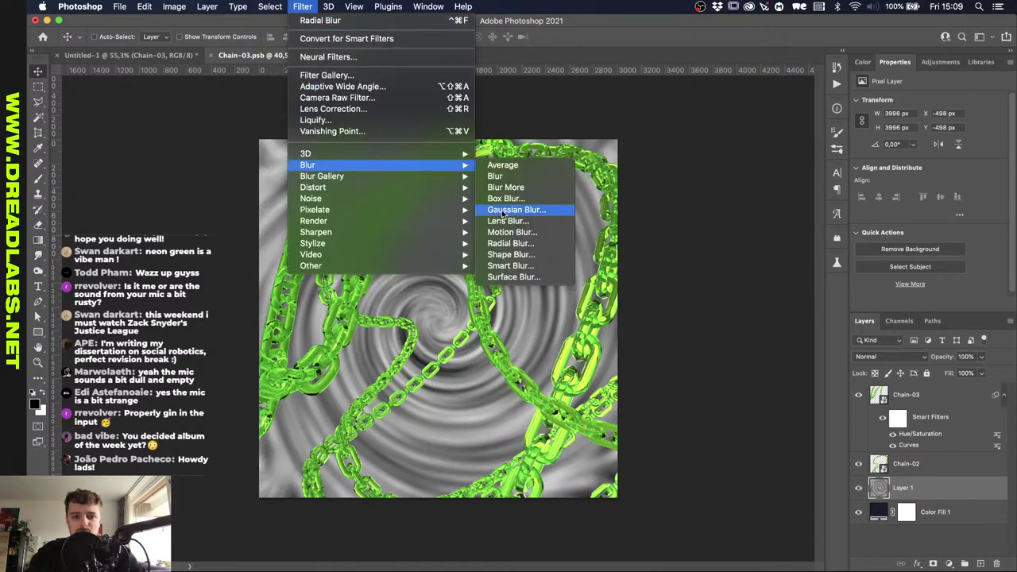
pyautogui.click(499, 242)
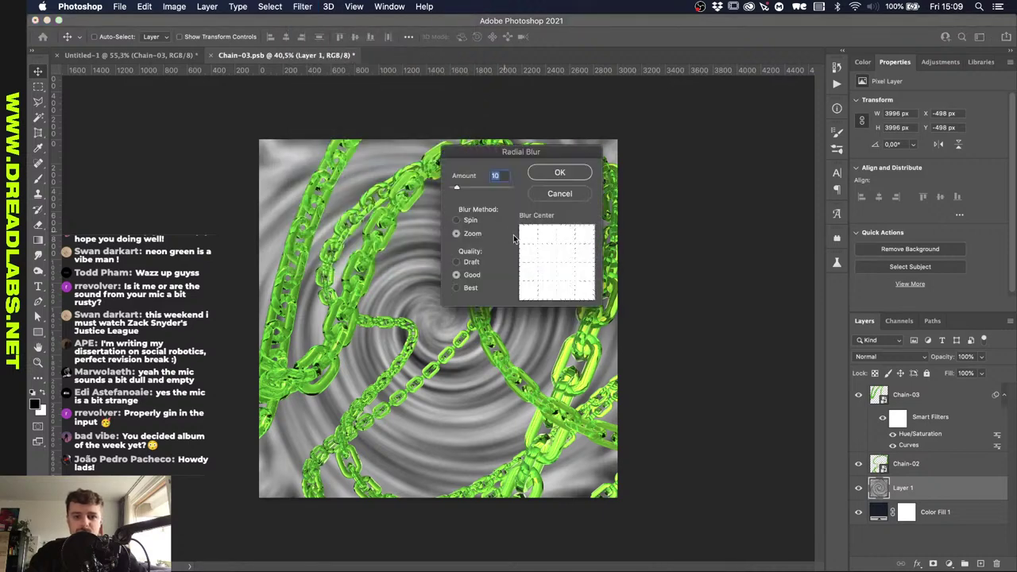
pyautogui.click(557, 173)
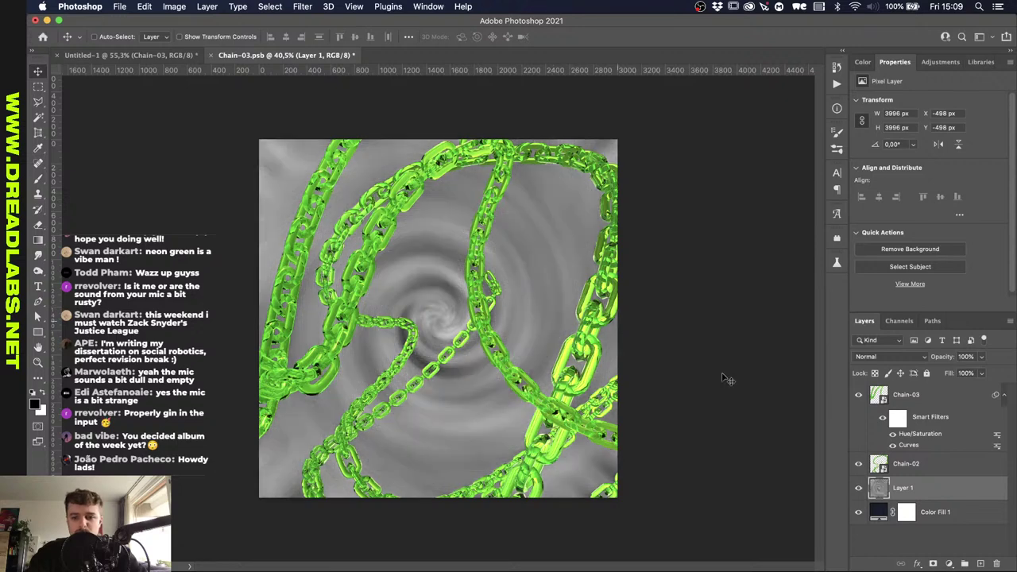
pyautogui.press('super+z')
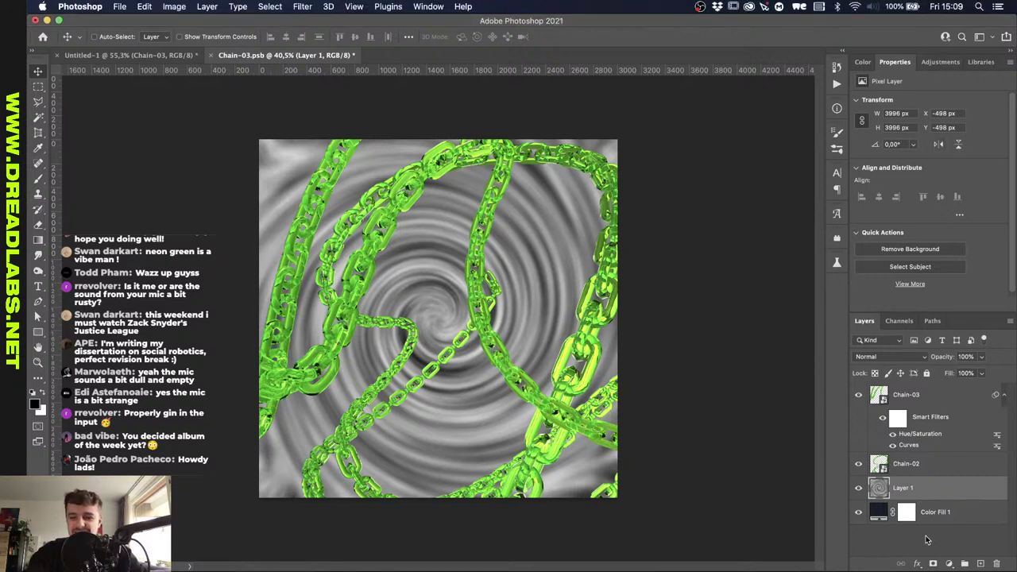
# Add a Gradient Map adjustment above the twirled clouds layer and change its black stop to a dark navy blue with hue 223°.
pyautogui.click(945, 63)
pyautogui.click(937, 122)
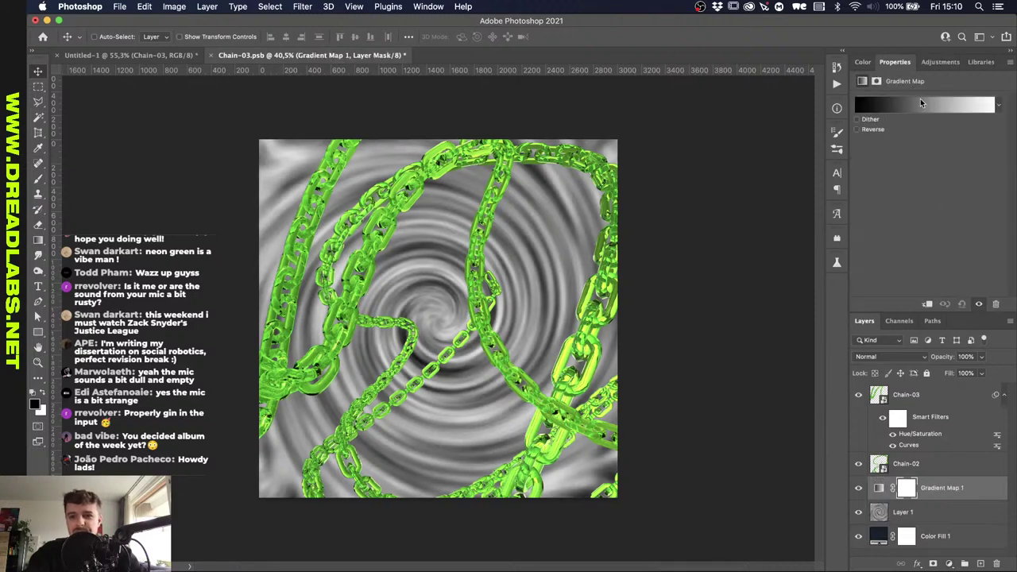
pyautogui.click(920, 103)
pyautogui.click(536, 403)
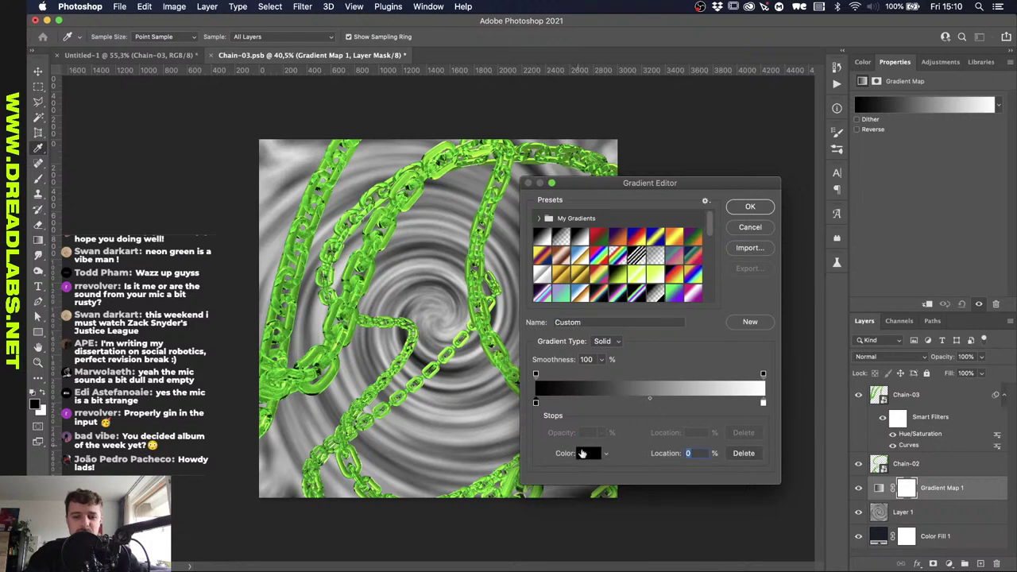
pyautogui.click(588, 454)
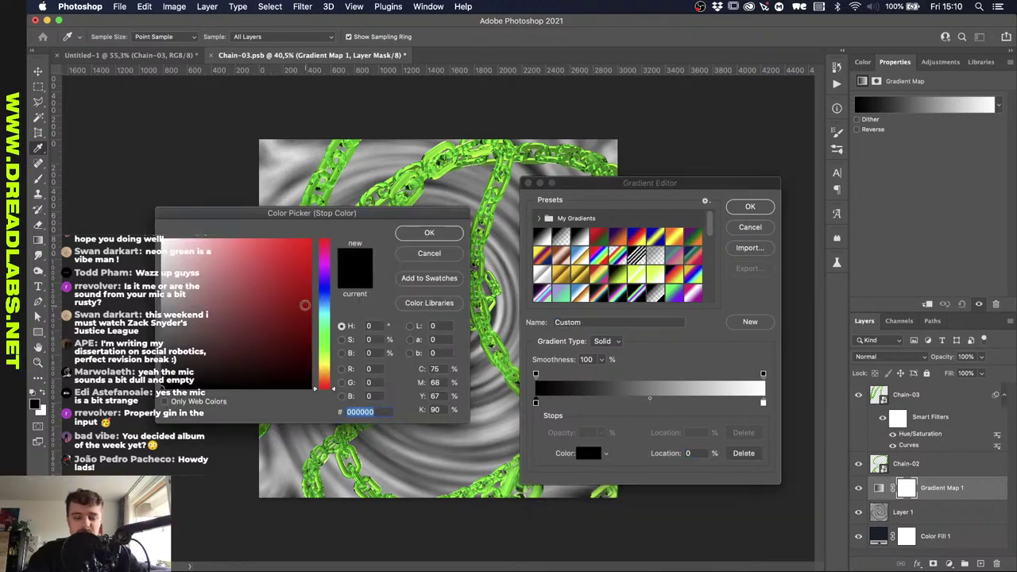
pyautogui.click(322, 297)
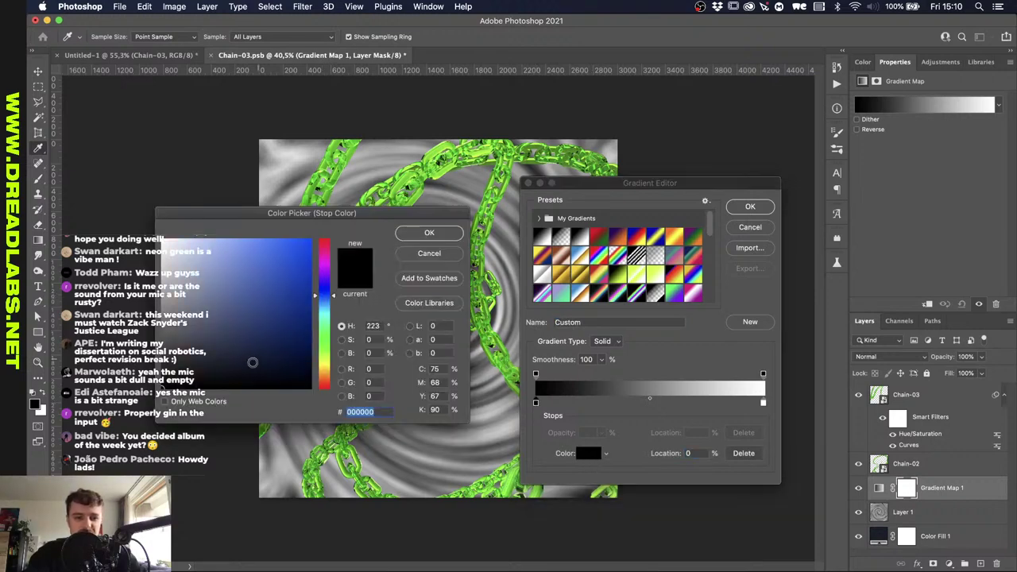
pyautogui.click(310, 363)
pyautogui.click(430, 233)
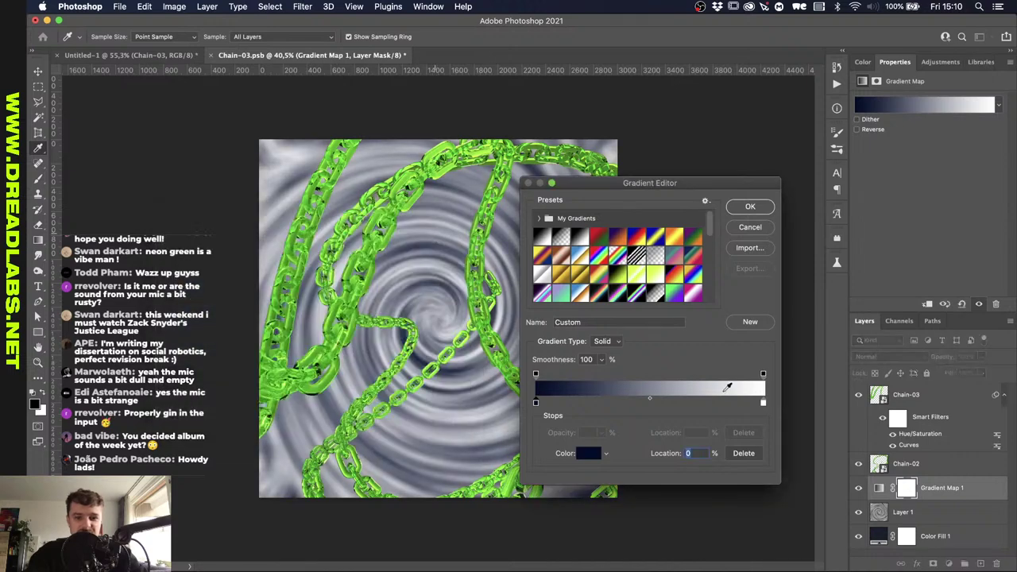
# Recolor the gradient's white stop to bright green 00ff00 and place it at 99%.
pyautogui.click(763, 403)
pyautogui.click(592, 454)
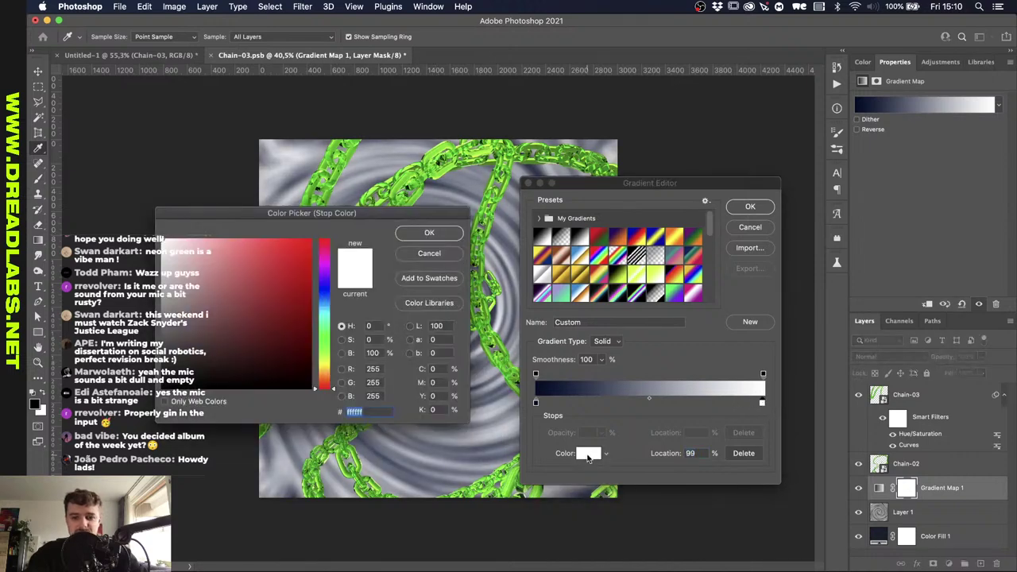
pyautogui.click(323, 340)
pyautogui.click(270, 282)
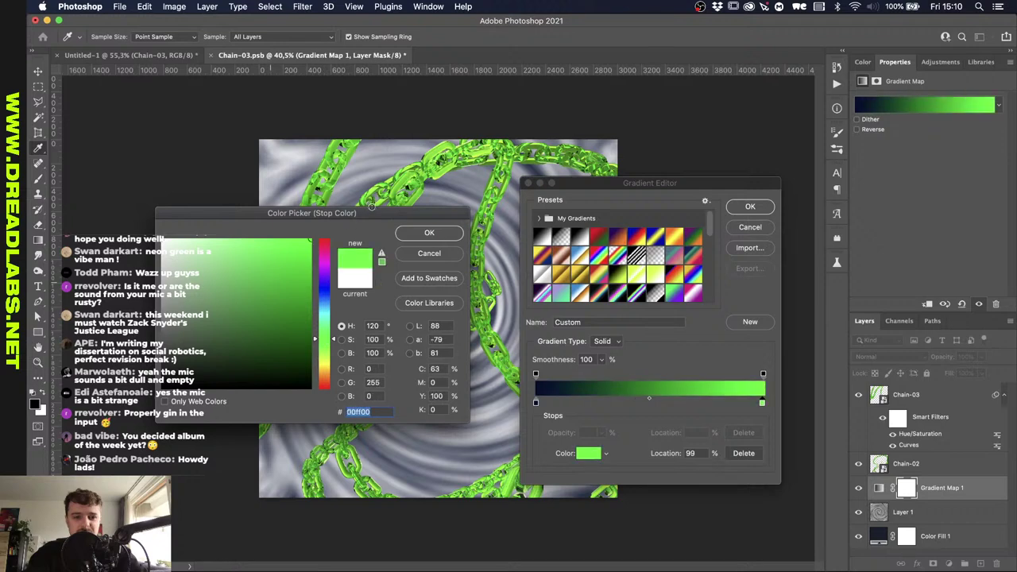
pyautogui.click(429, 233)
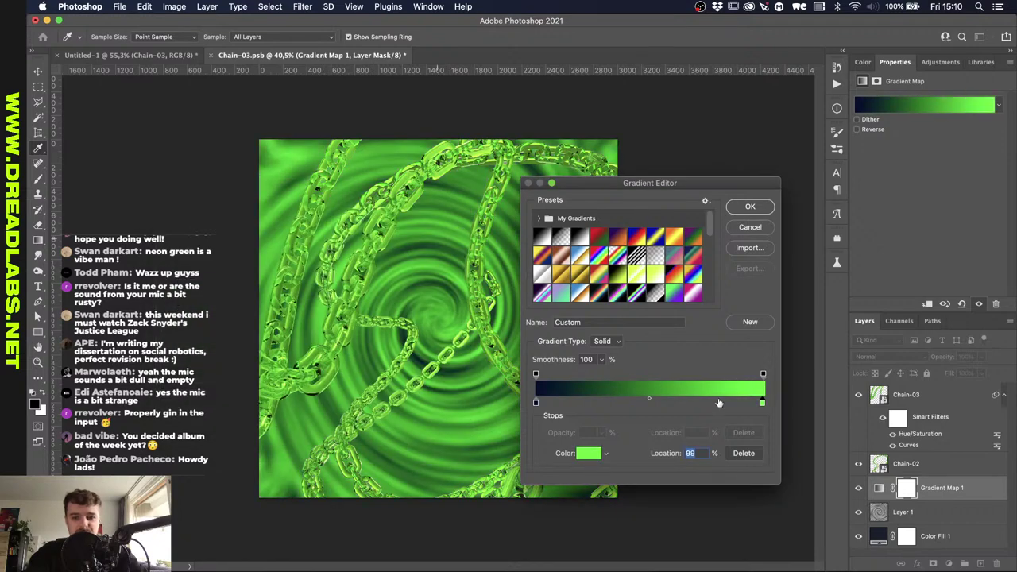
# Add a gradient stop at 77% and color it cyan 00fff0.
pyautogui.click(709, 403)
pyautogui.click(589, 453)
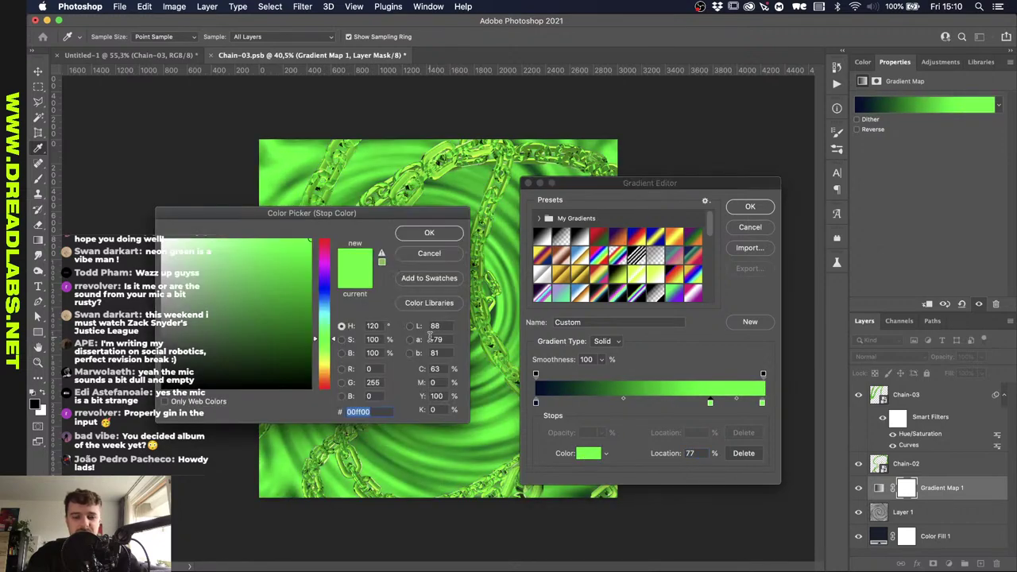
pyautogui.click(323, 312)
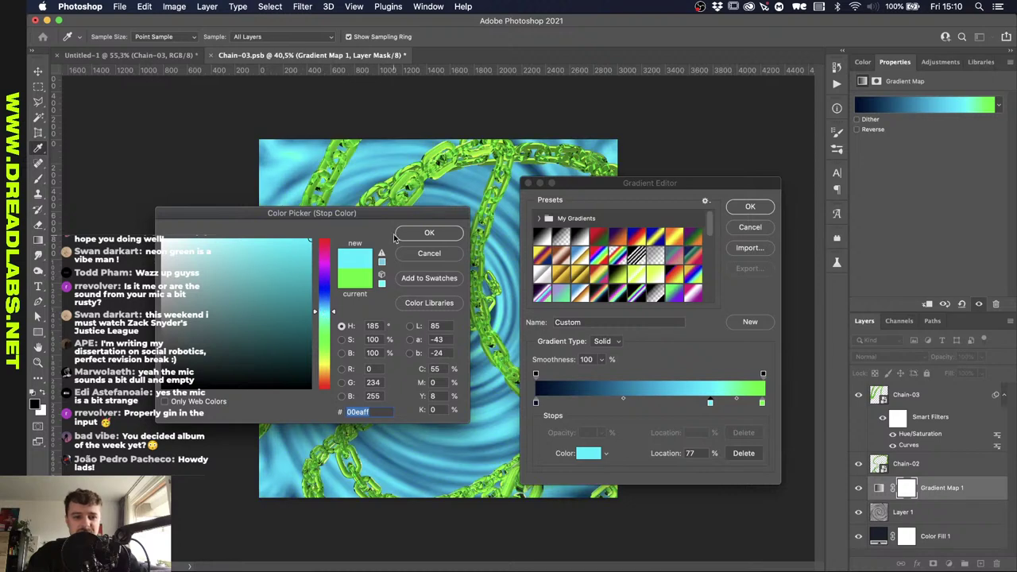
pyautogui.click(325, 315)
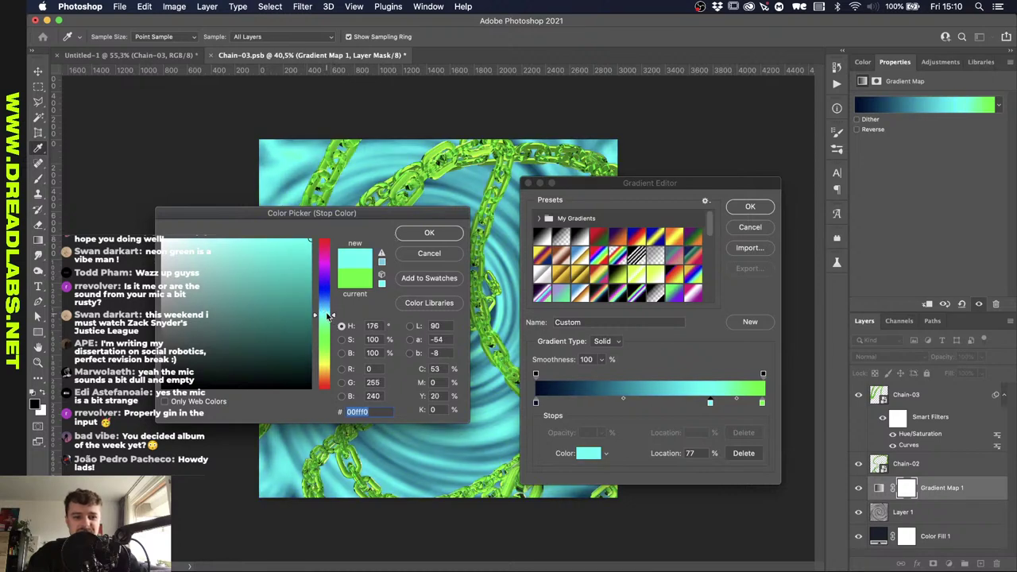
pyautogui.click(429, 232)
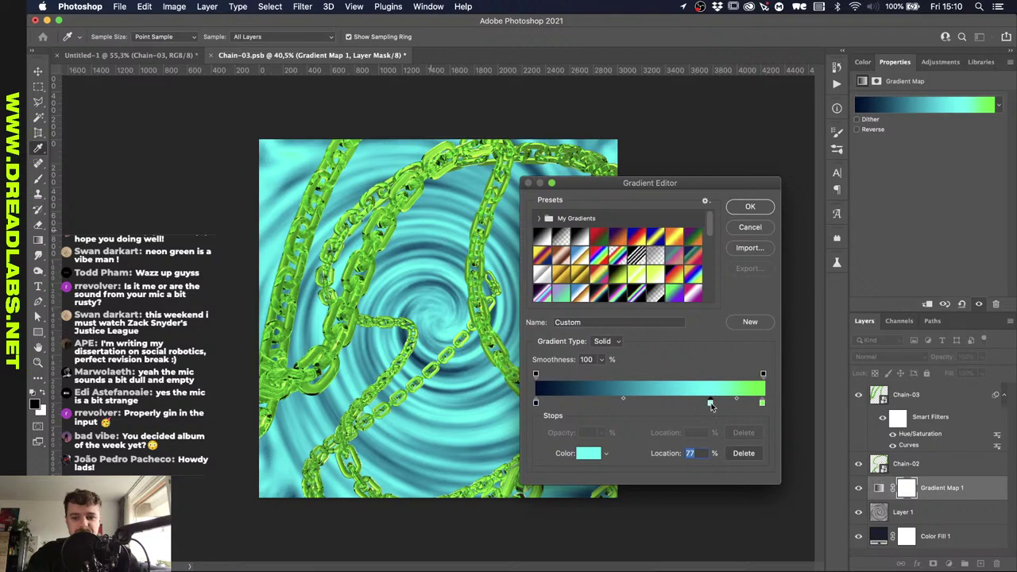
# Move the green gradient stop to 52% and add a stop at 61% colored purple ae00ff.
pyautogui.moveTo(762, 403); pyautogui.dragTo(654, 404)
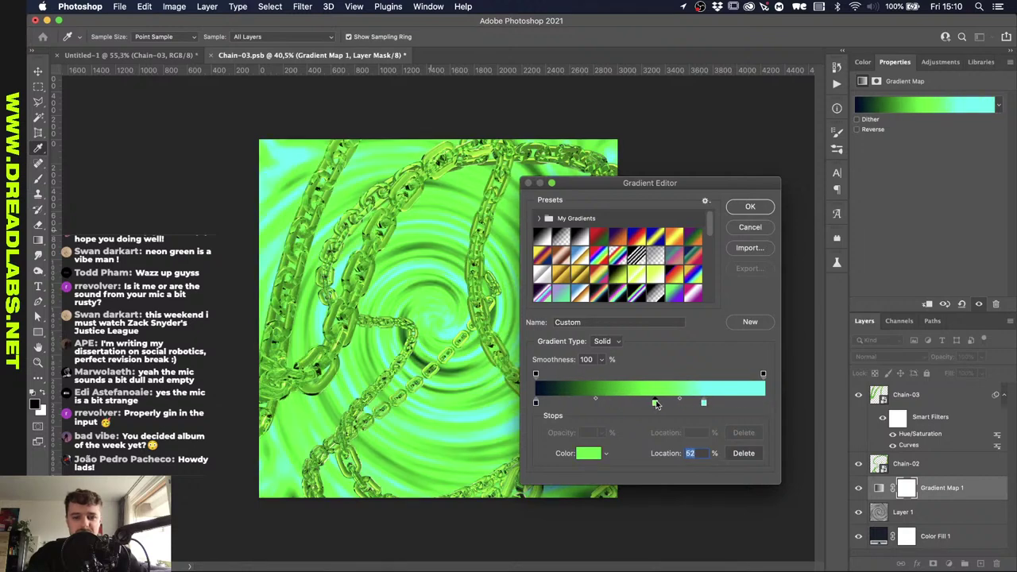
pyautogui.click(675, 403)
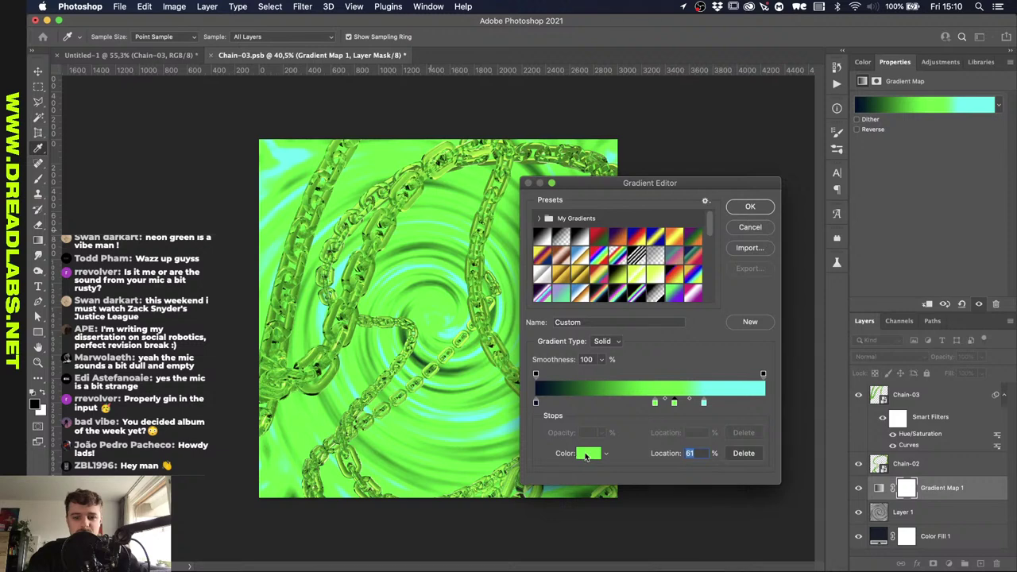
pyautogui.click(588, 453)
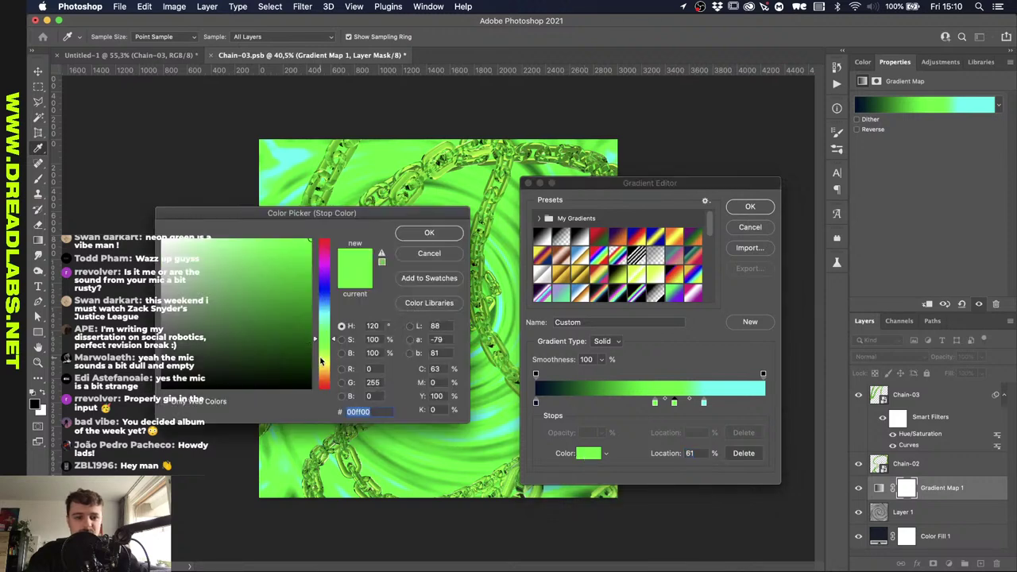
pyautogui.moveTo(325, 311); pyautogui.dragTo(325, 272)
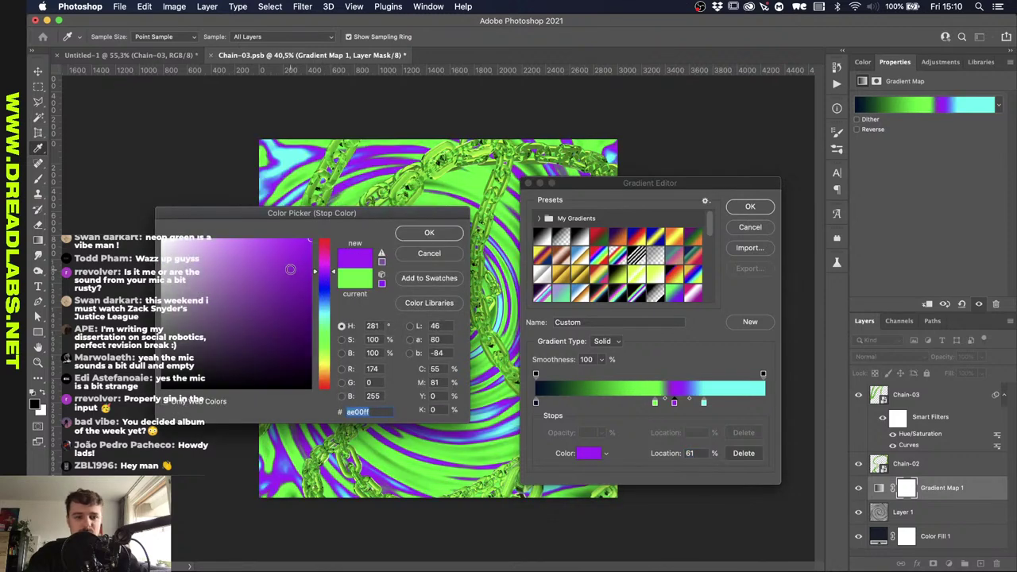
pyautogui.click(436, 233)
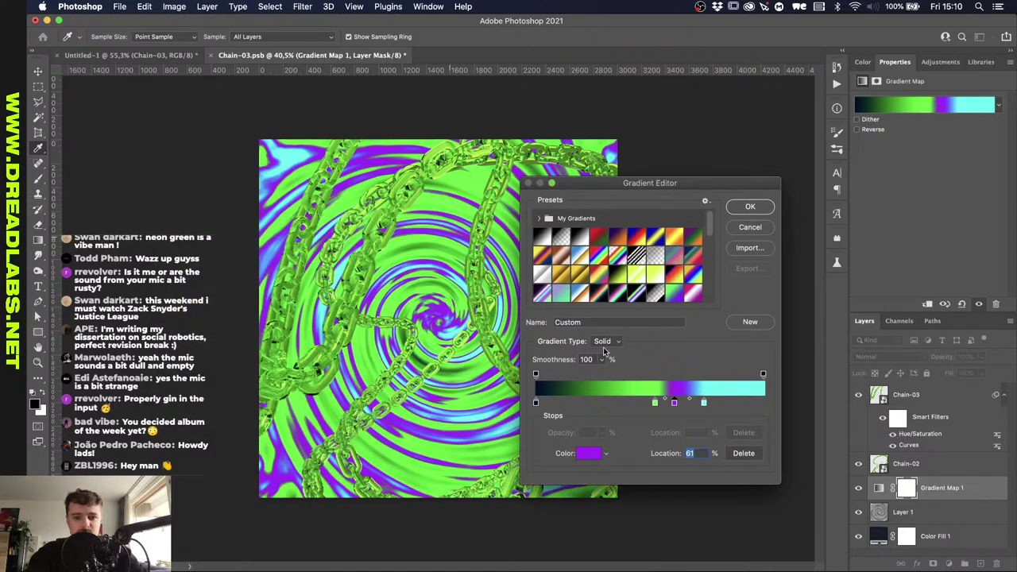
# Move the green and cyan stops to about 45% and 71%, and recolor the 61% stop blue 005aff.
pyautogui.click(700, 402)
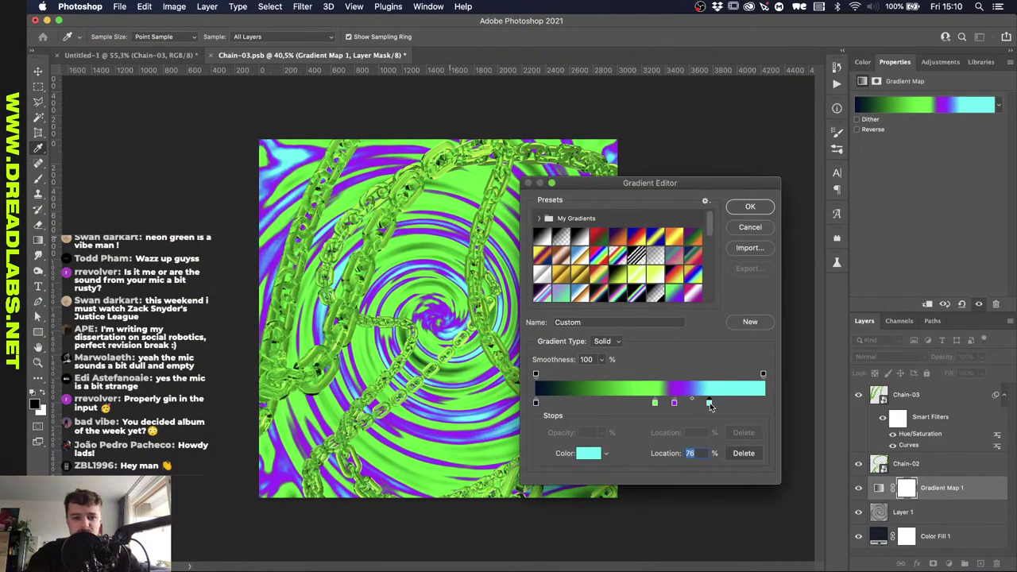
pyautogui.moveTo(655, 403)
pyautogui.mouseDown()
pyautogui.moveTo(623, 404)
pyautogui.moveTo(638, 404)
pyautogui.mouseUp()
pyautogui.click(675, 404)
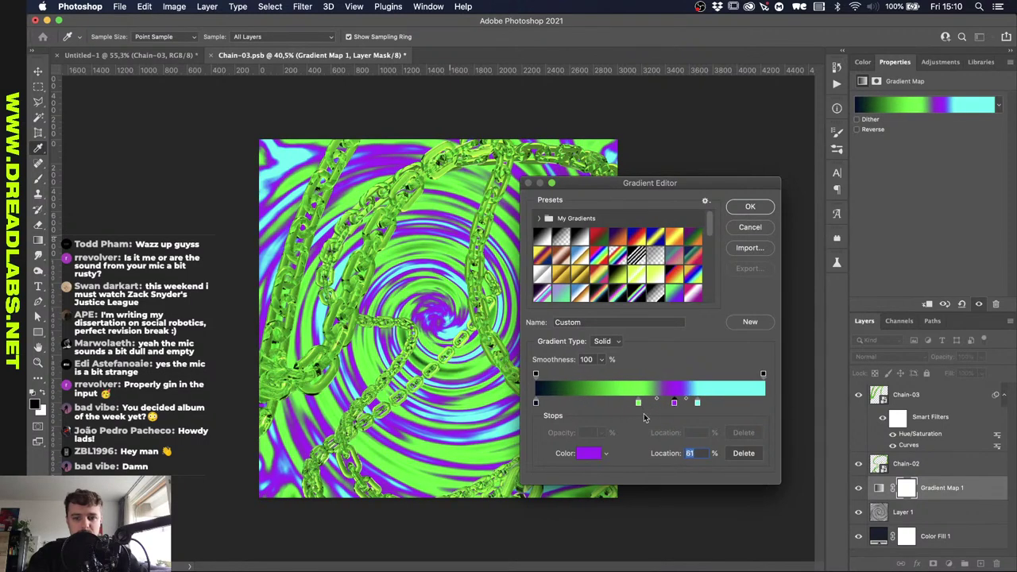
pyautogui.click(589, 452)
pyautogui.moveTo(320, 278); pyautogui.dragTo(325, 267)
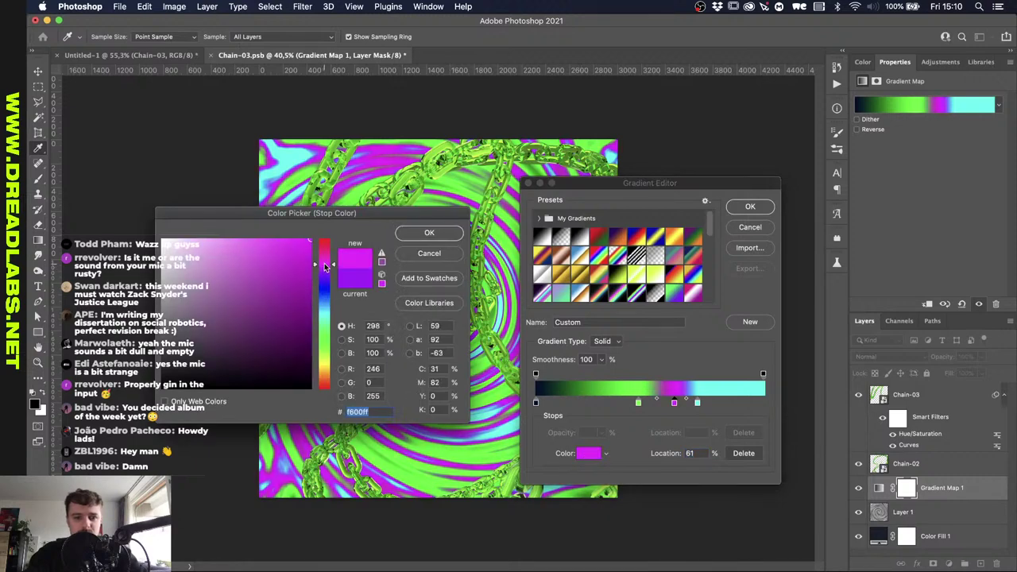
pyautogui.click(325, 284)
pyautogui.click(322, 268)
pyautogui.click(323, 279)
pyautogui.click(325, 298)
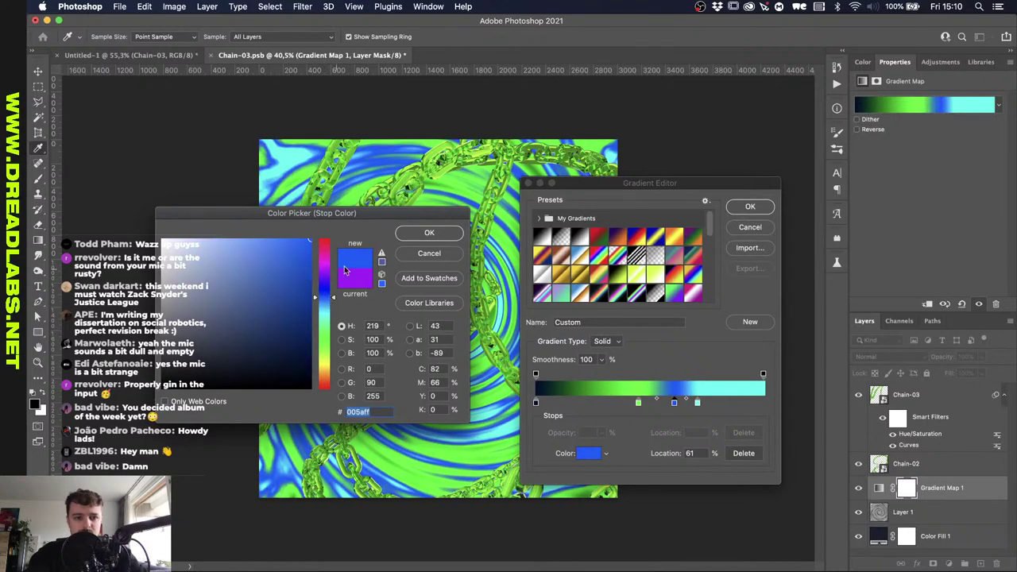
pyautogui.click(429, 233)
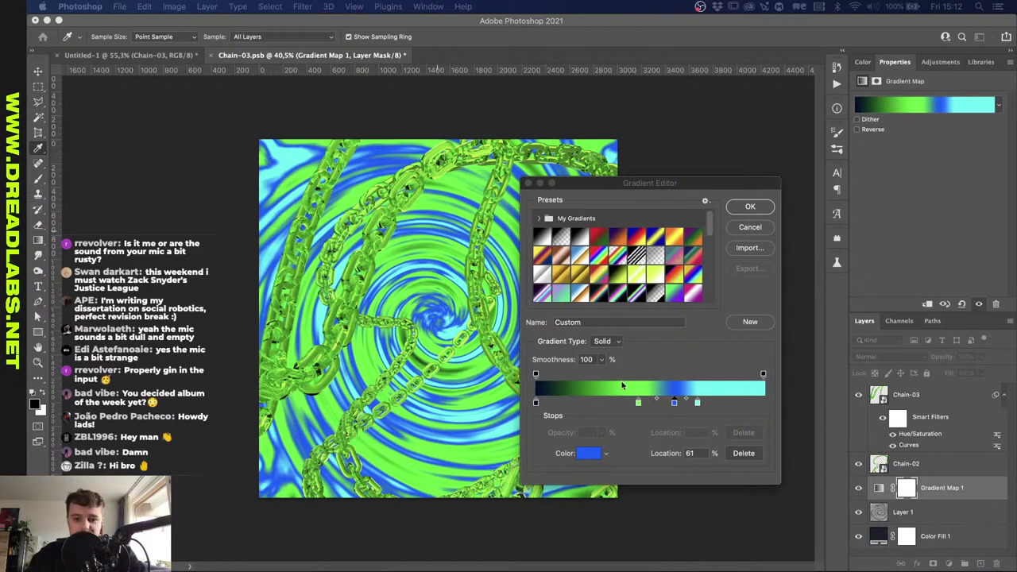
# Add a gradient stop at about 20%, color it dark purple 5b0696, and apply the gradient.
pyautogui.click(582, 402)
pyautogui.doubleClick(582, 402)
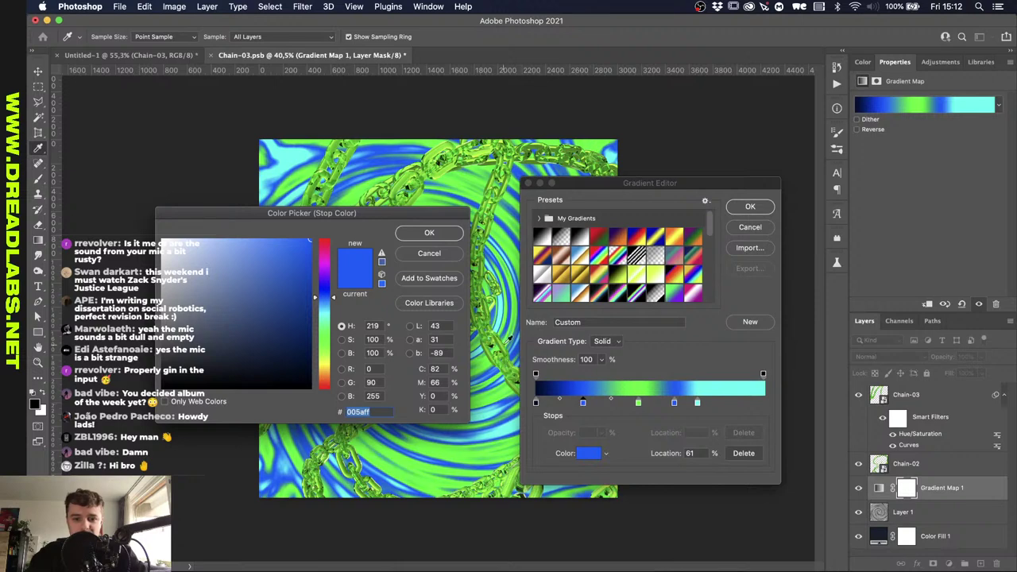
pyautogui.moveTo(325, 297); pyautogui.dragTo(324, 275)
pyautogui.click(295, 289)
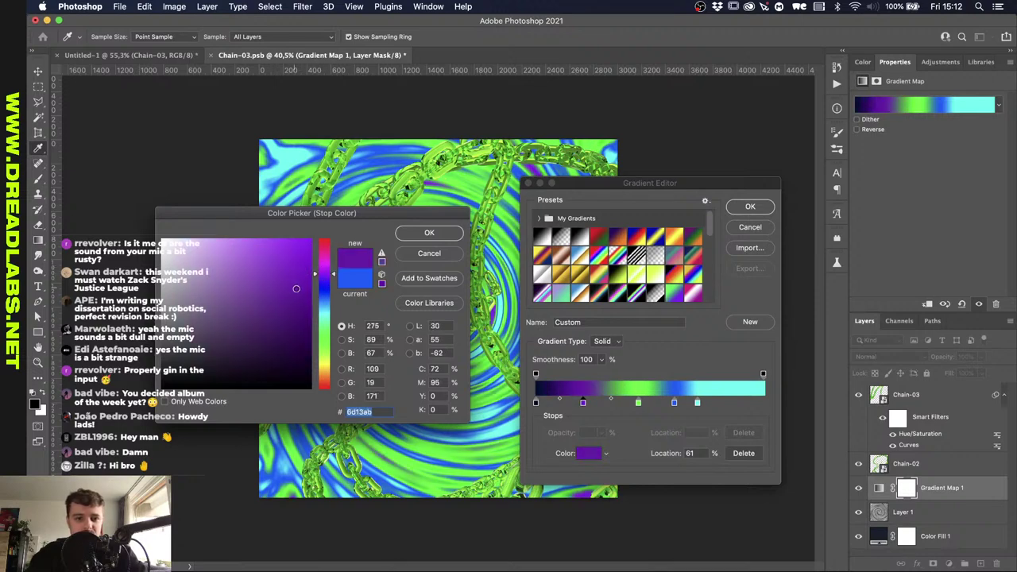
pyautogui.click(429, 232)
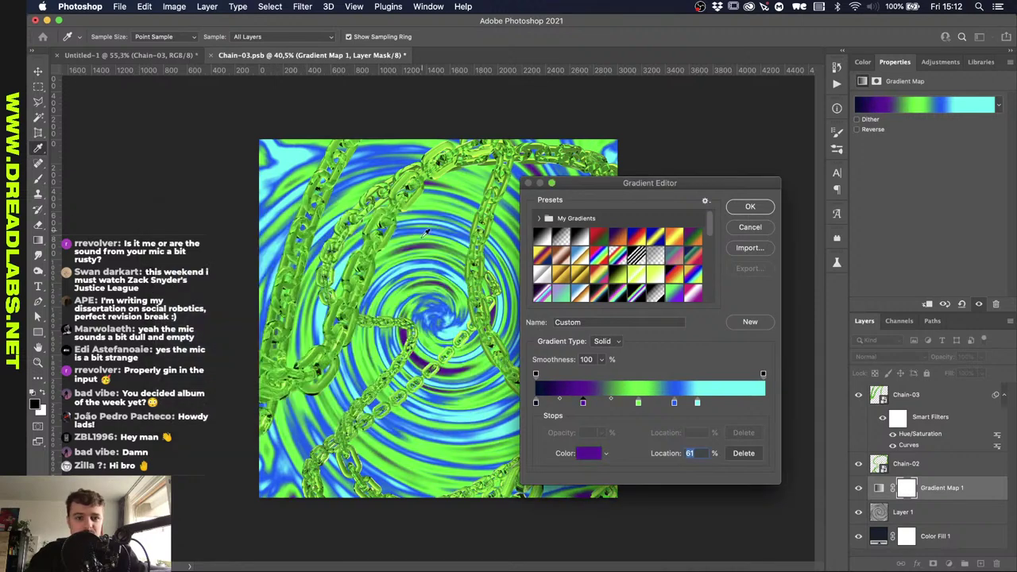
pyautogui.click(750, 207)
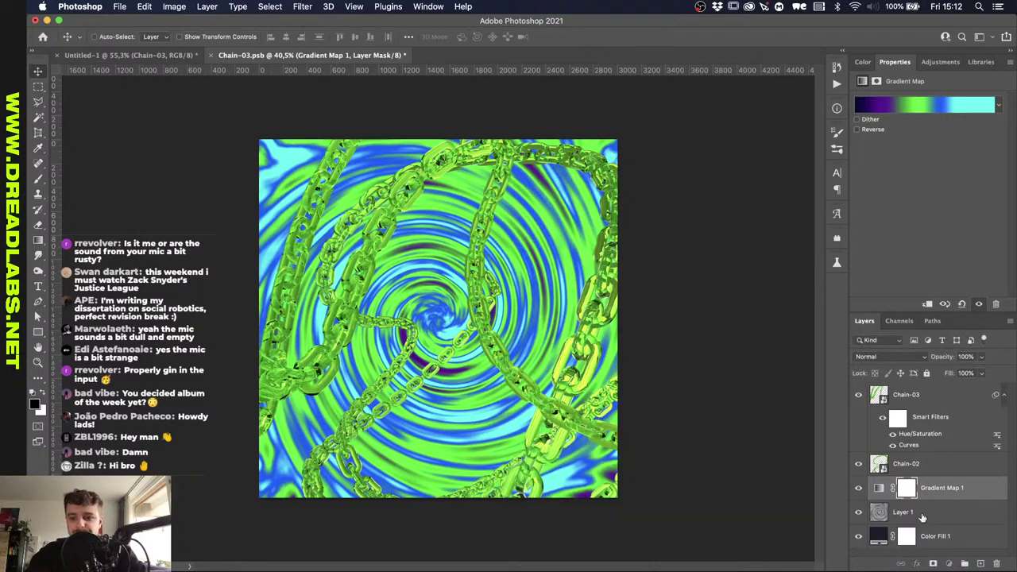
# Add a Curves adjustment directly above the twirled clouds layer with an S-curve through points 52/18 and 186/205.
pyautogui.click(922, 518)
pyautogui.click(940, 61)
pyautogui.click(910, 90)
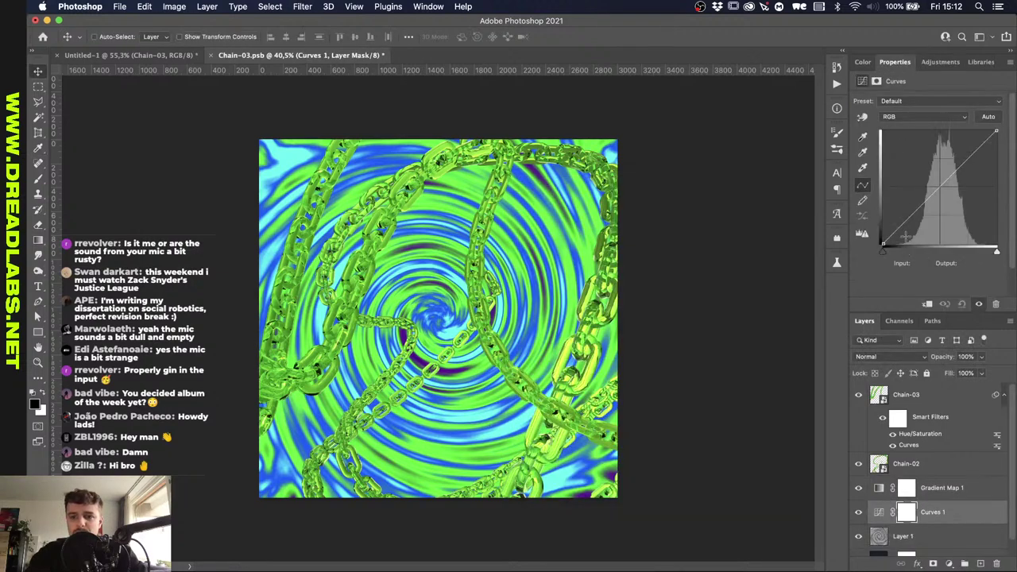
pyautogui.moveTo(893, 211); pyautogui.dragTo(906, 234)
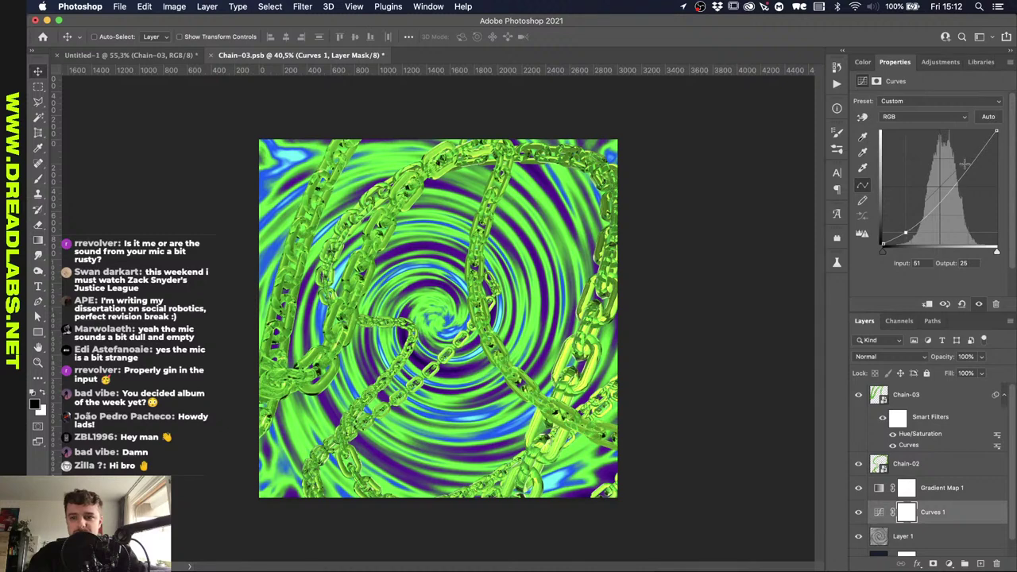
pyautogui.moveTo(964, 165); pyautogui.dragTo(964, 155)
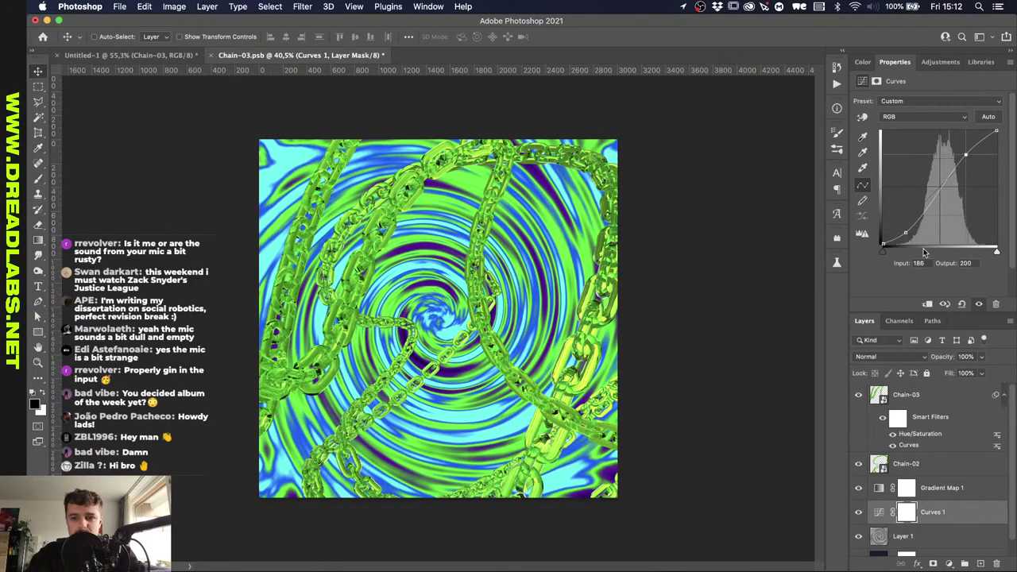
pyautogui.moveTo(905, 233); pyautogui.dragTo(906, 236)
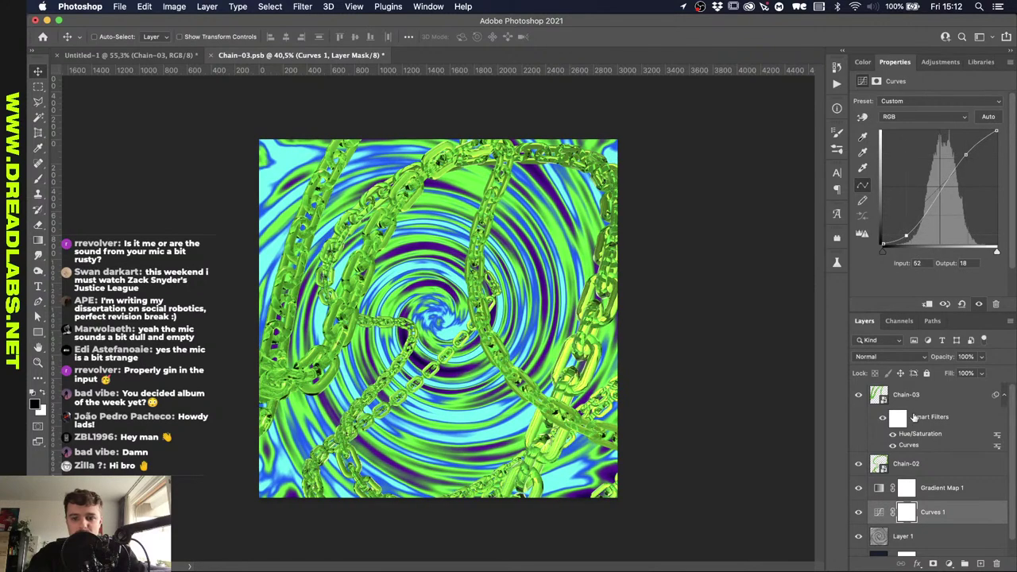
pyautogui.moveTo(966, 155); pyautogui.dragTo(966, 151)
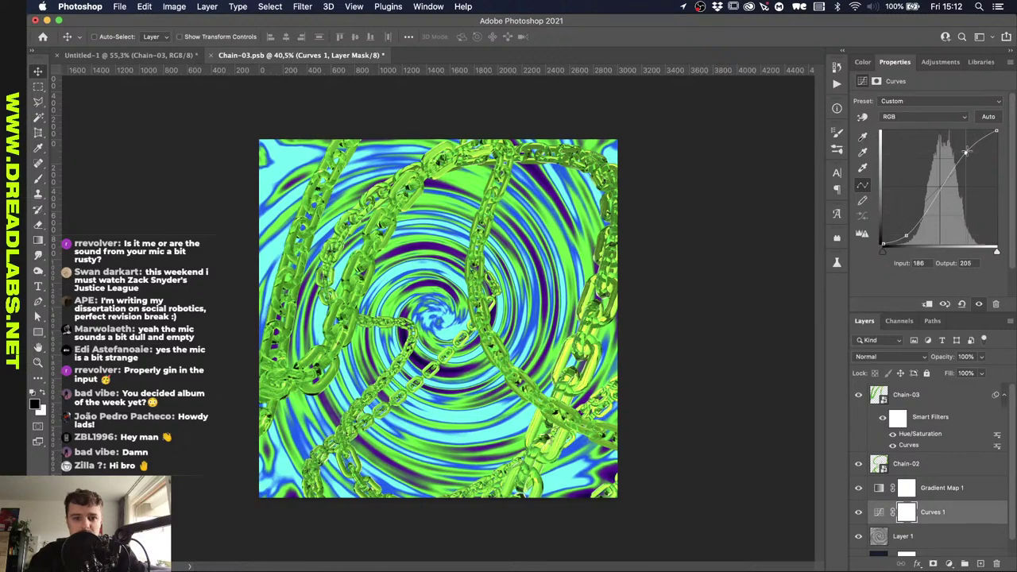
# Recolor the gradient map's dark purple stop at 20% to bright purple bf00fe.
pyautogui.click(885, 487)
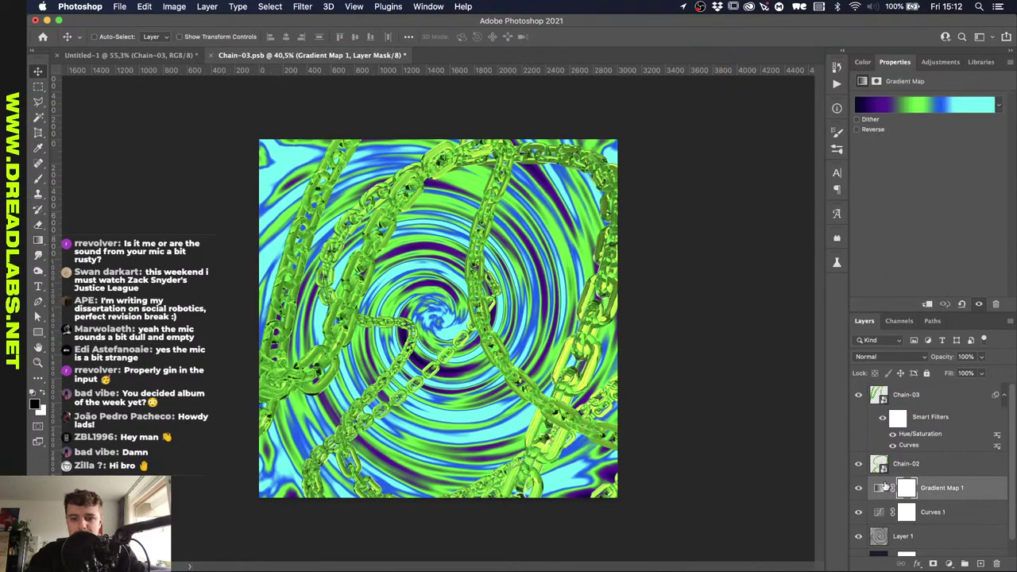
pyautogui.click(926, 104)
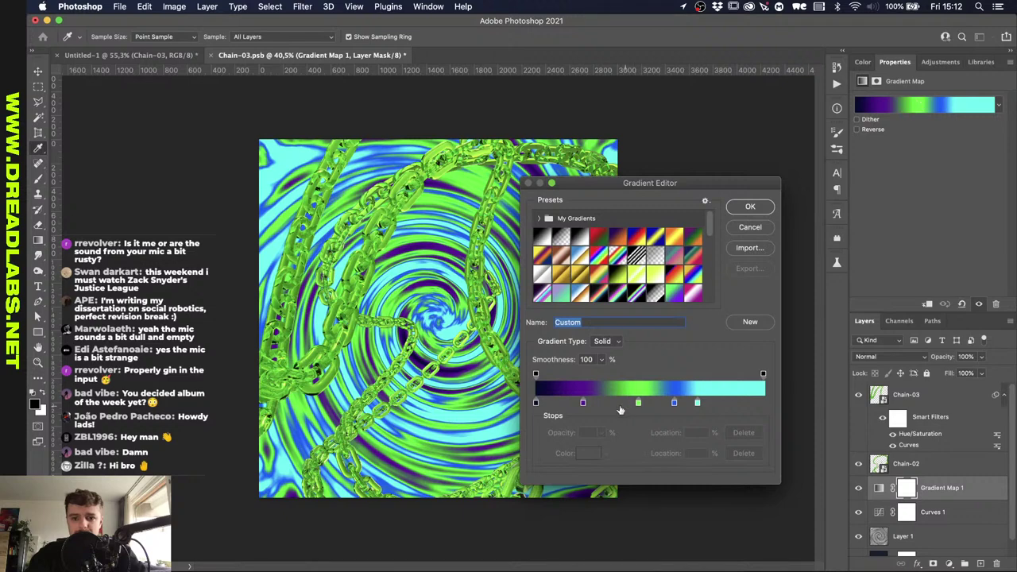
pyautogui.click(582, 403)
pyautogui.click(588, 453)
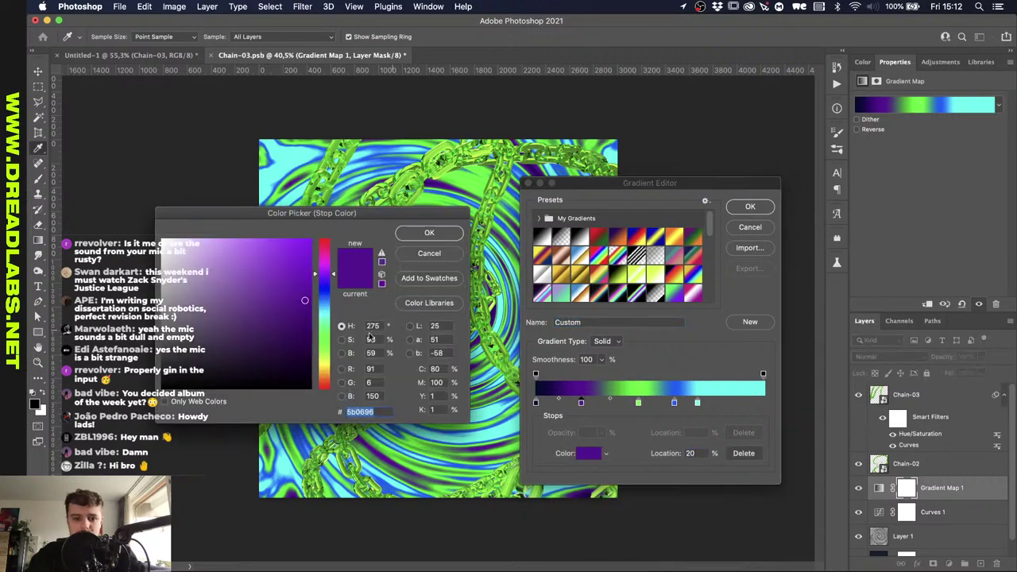
pyautogui.moveTo(324, 274); pyautogui.dragTo(319, 241)
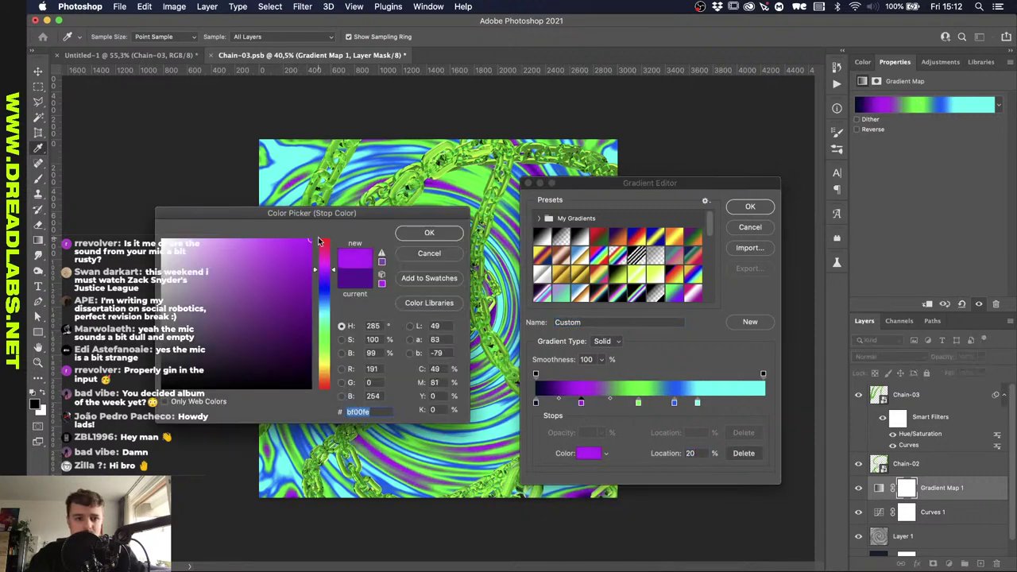
pyautogui.click(429, 233)
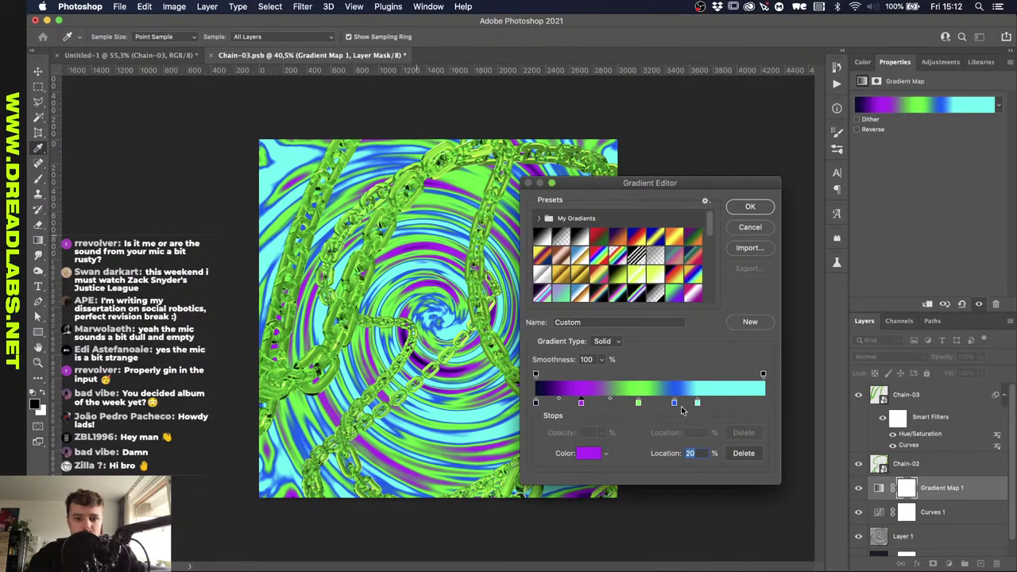
# Rearrange the stops to cyan at 42%, green at 57% and blue at about 73%, and add a yellow-green stop at 92%.
pyautogui.moveTo(638, 403); pyautogui.dragTo(667, 406)
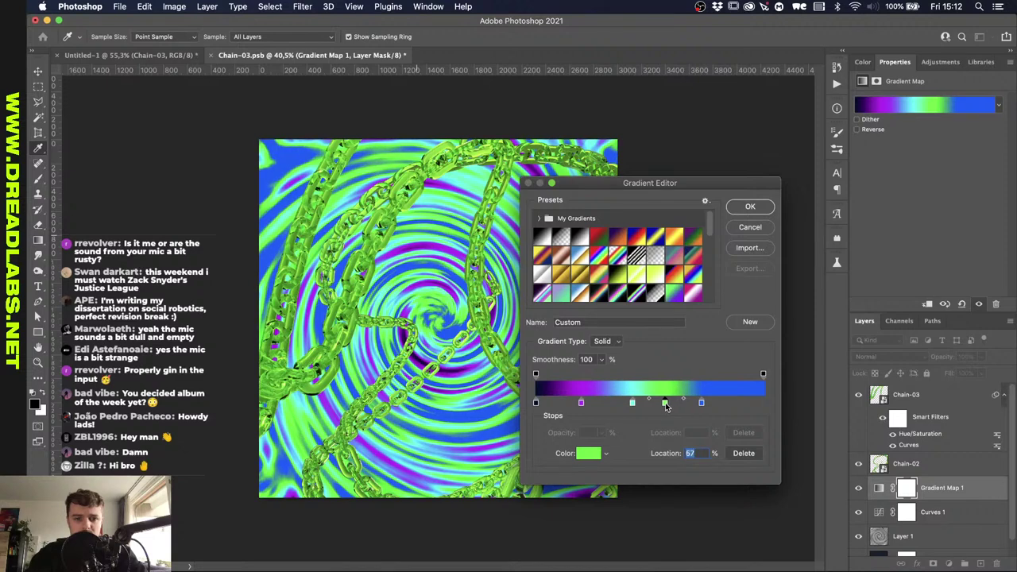
pyautogui.moveTo(730, 403); pyautogui.dragTo(736, 402)
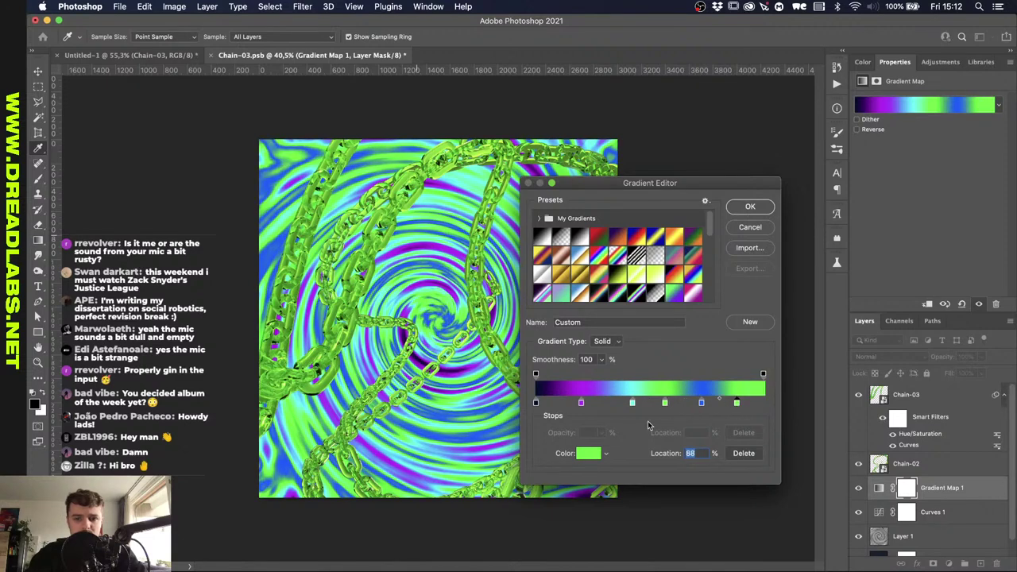
pyautogui.click(600, 453)
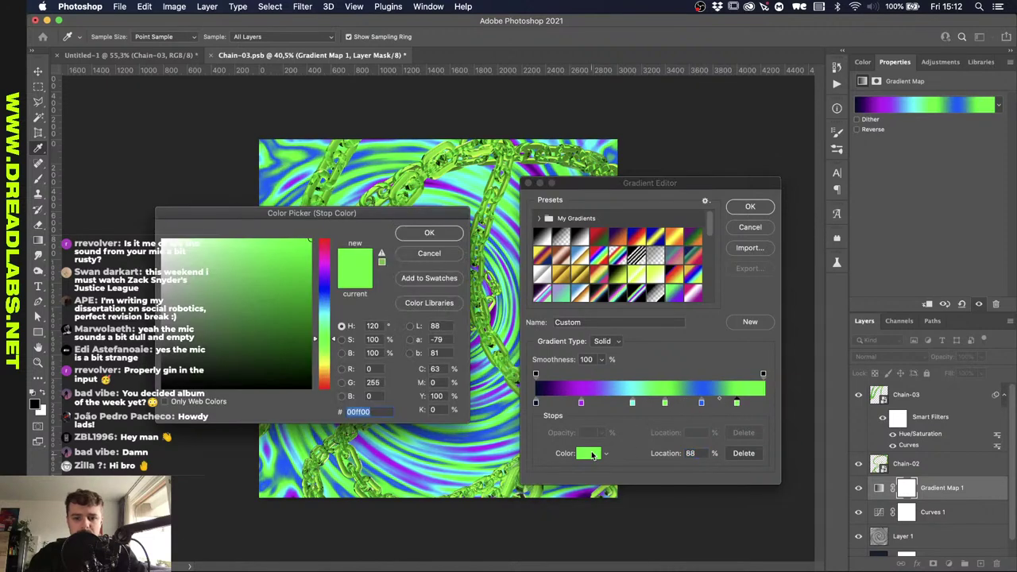
pyautogui.click(323, 352)
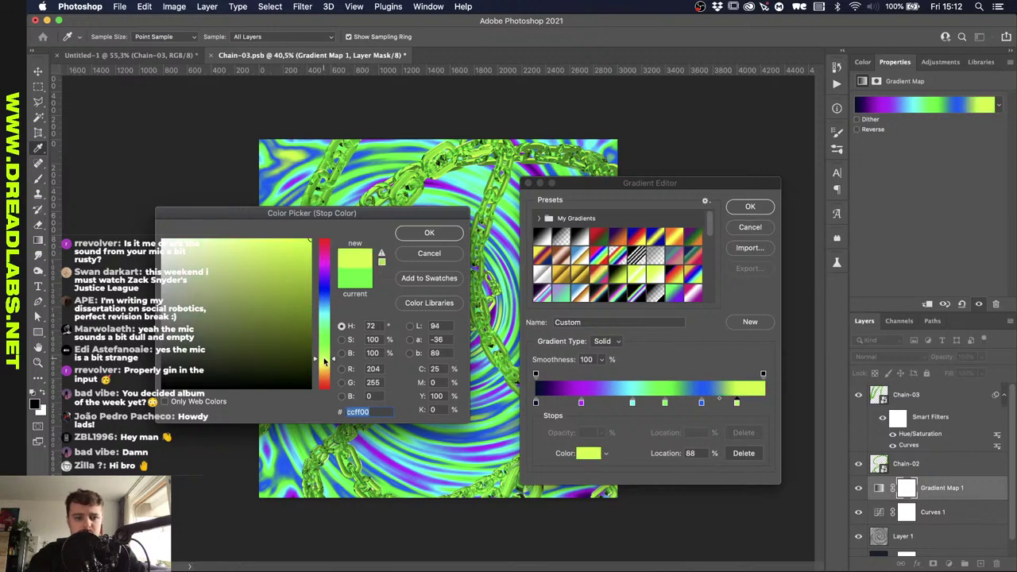
pyautogui.moveTo(324, 358); pyautogui.dragTo(327, 355)
pyautogui.click(442, 231)
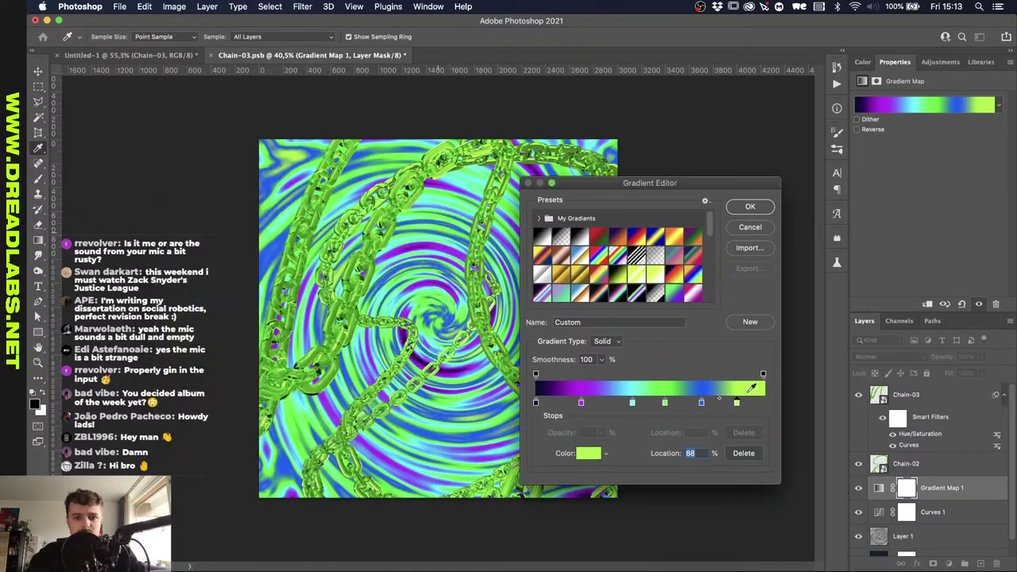
pyautogui.moveTo(737, 403); pyautogui.dragTo(747, 405)
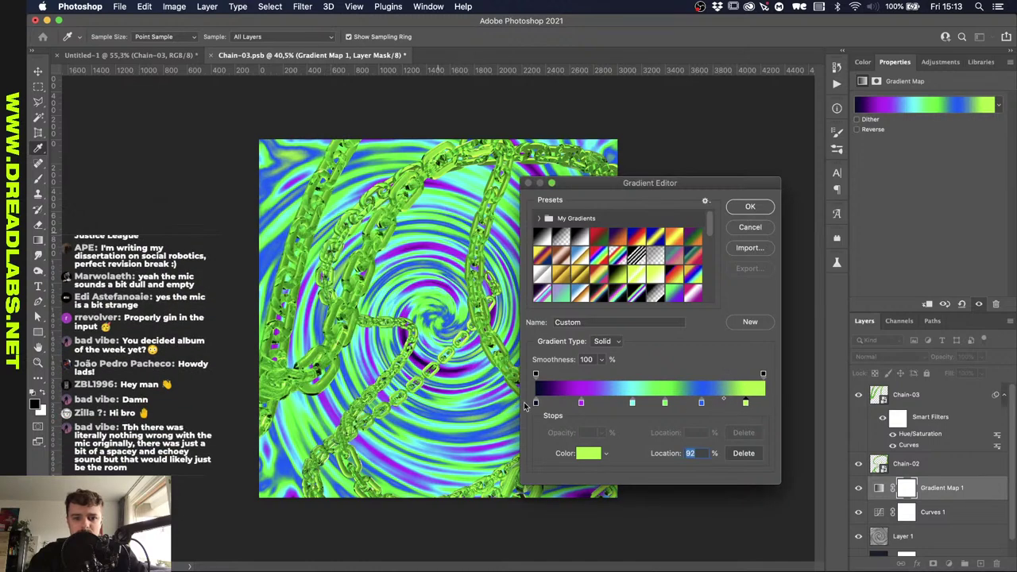
# Replace the navy stop with a cyan copy at 2%, move the original cyan stop to about 38%, and apply the gradient.
pyautogui.moveTo(535, 403); pyautogui.dragTo(486, 458)
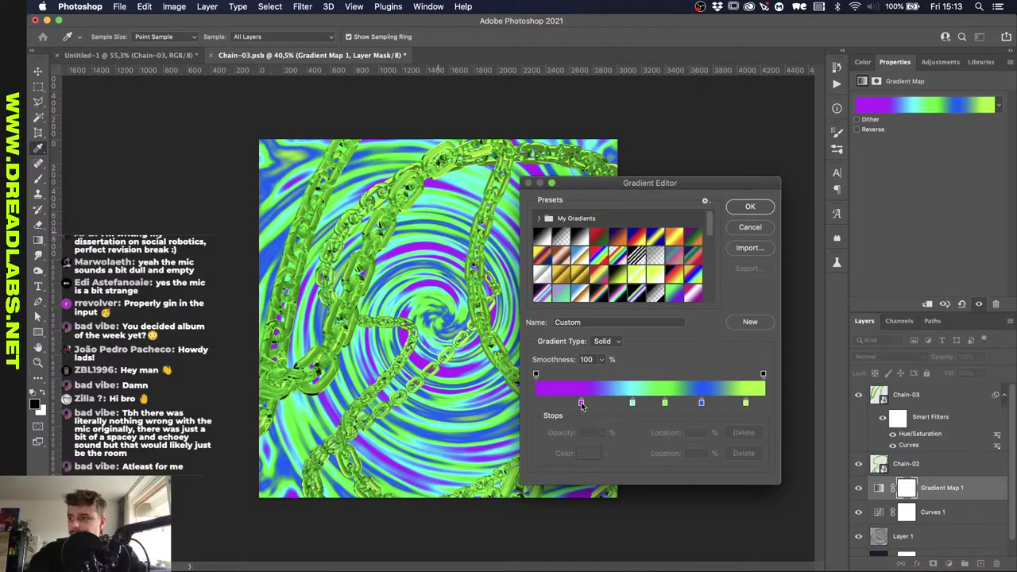
pyautogui.click(623, 403)
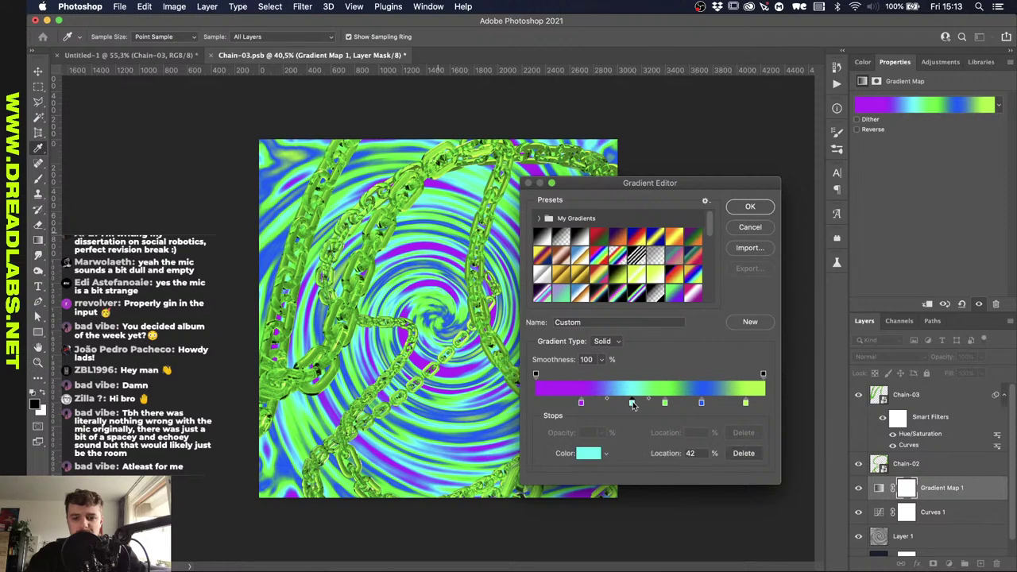
pyautogui.press('alt')
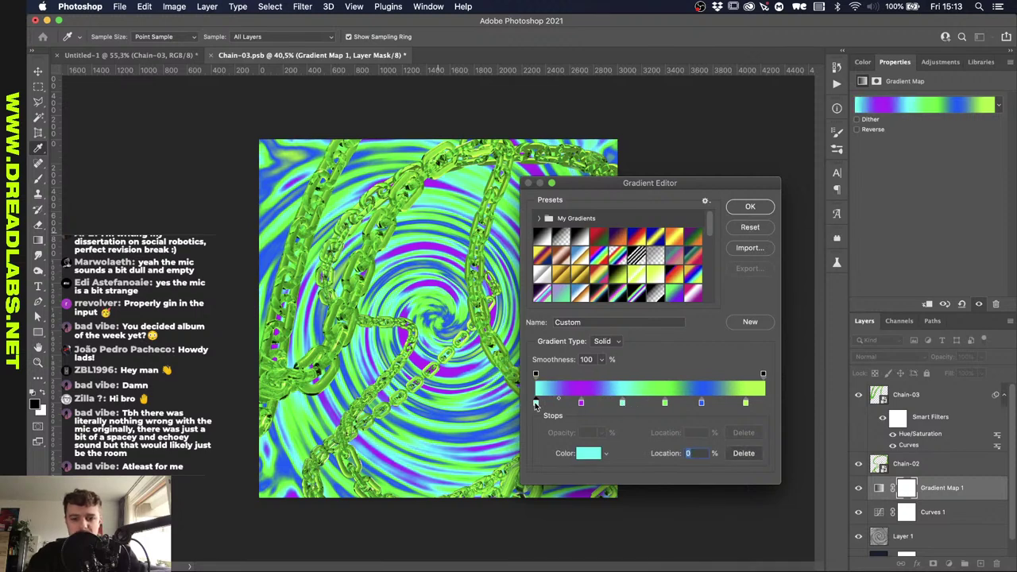
pyautogui.click(538, 403)
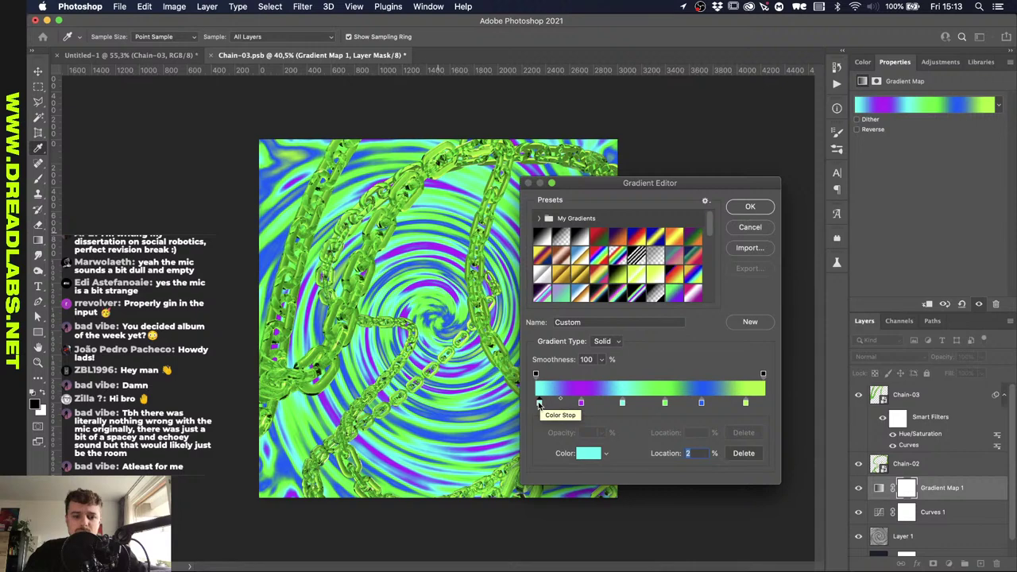
pyautogui.click(747, 207)
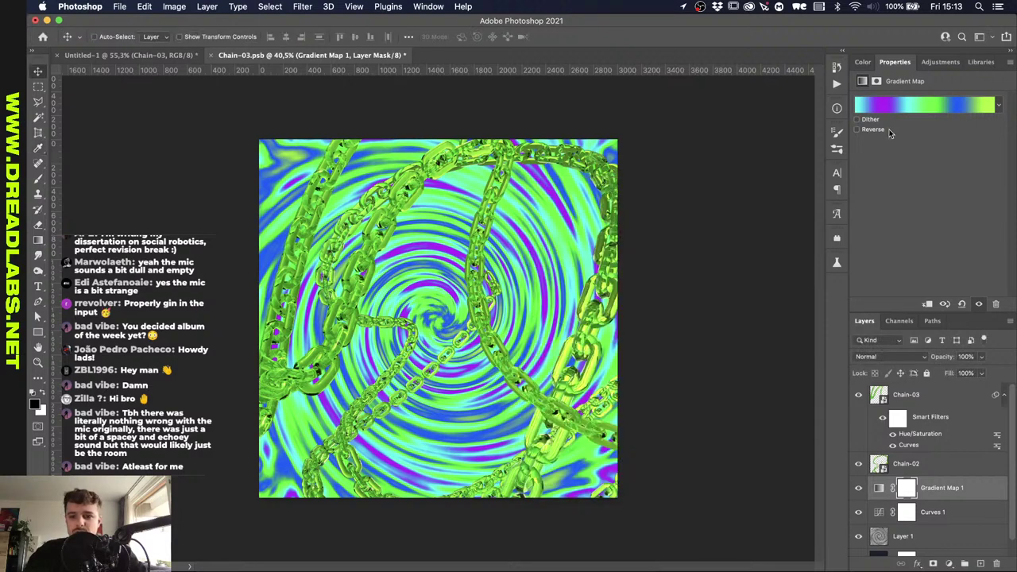
# In the gradient map, move the yellow-green stop to 100%, blue to 75% and green to 39%, replacing the middle cyan stop.
pyautogui.click(938, 61)
pyautogui.click(878, 488)
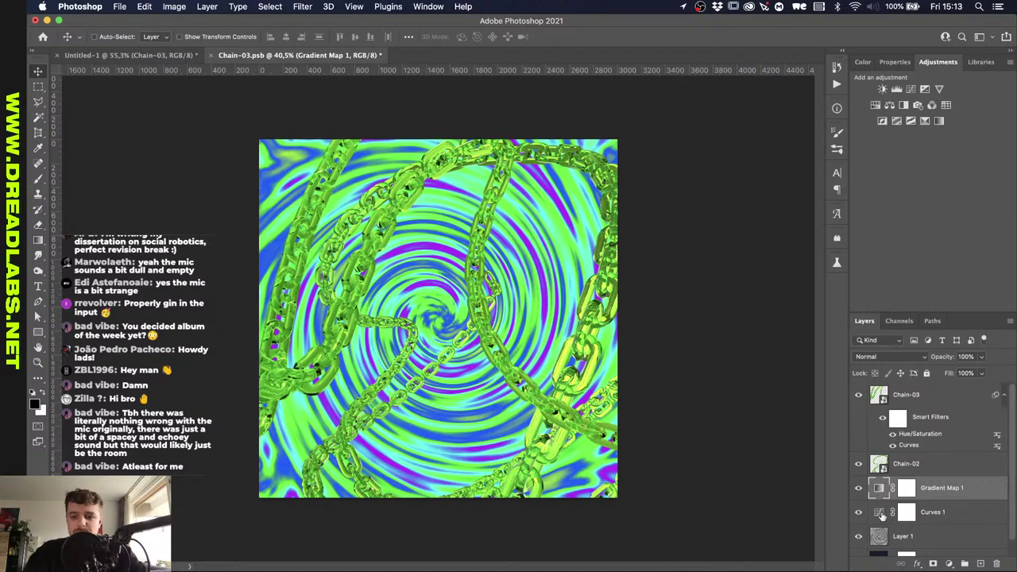
pyautogui.click(906, 62)
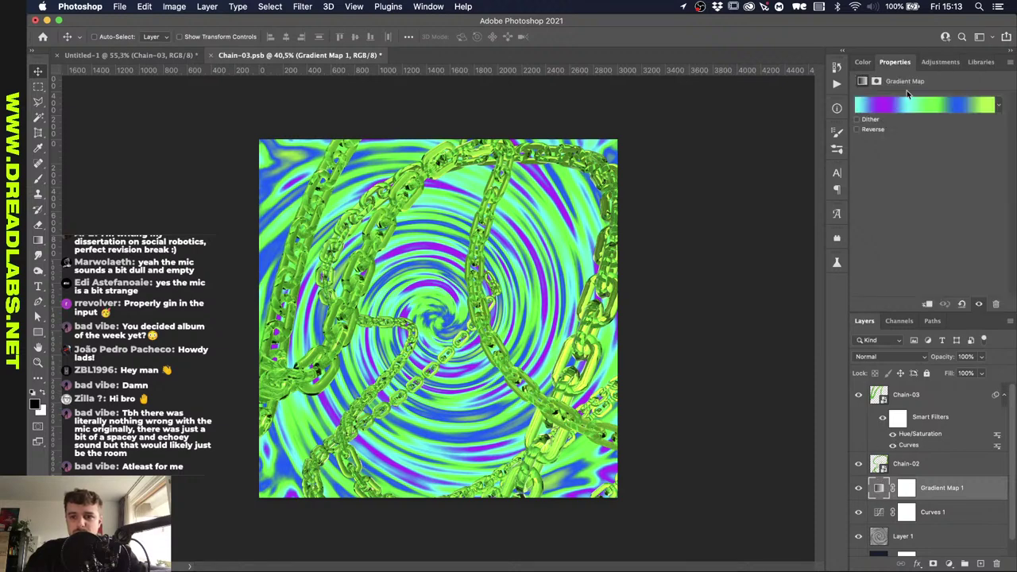
pyautogui.click(912, 105)
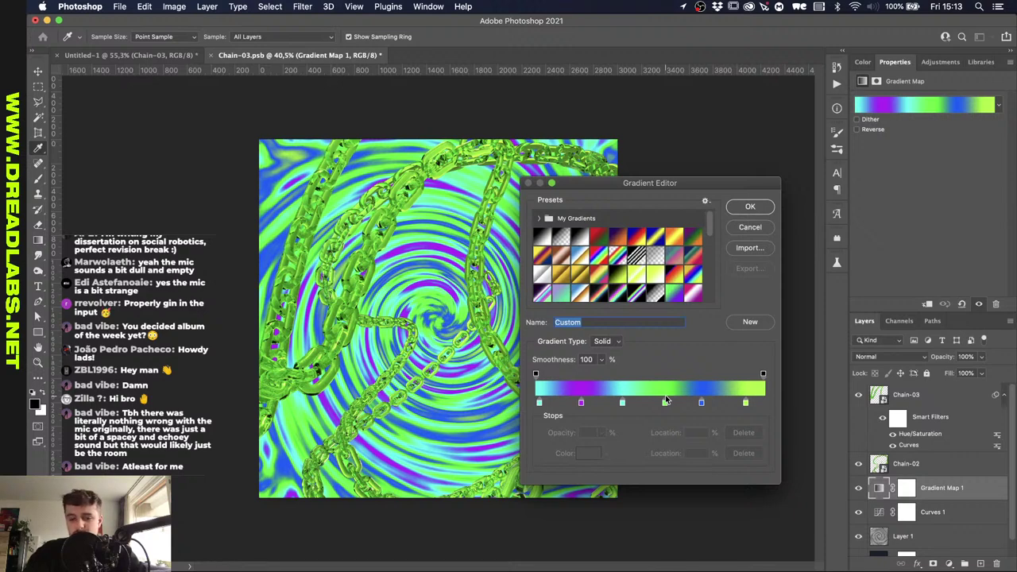
pyautogui.moveTo(745, 402); pyautogui.dragTo(763, 402)
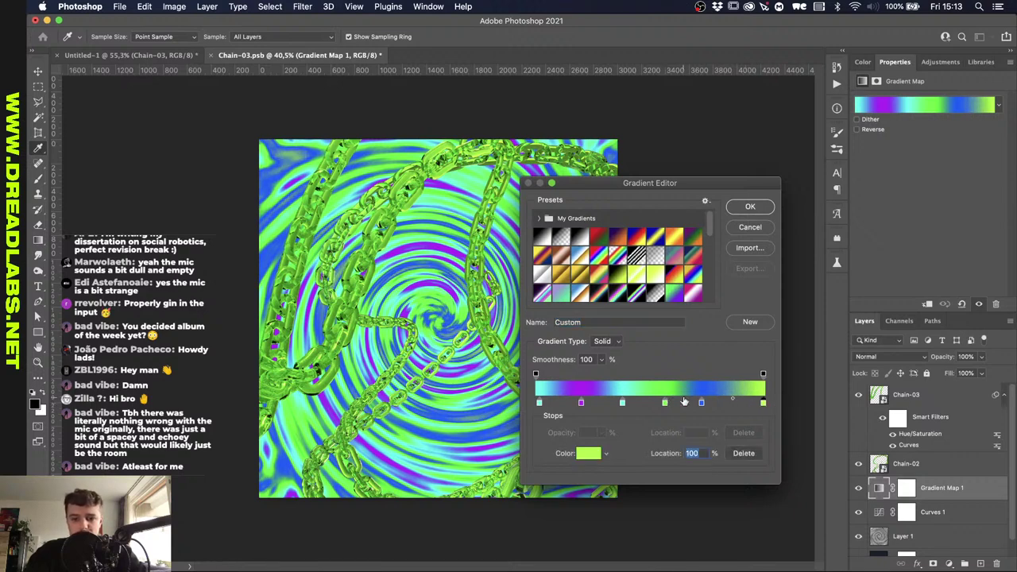
pyautogui.moveTo(700, 402); pyautogui.dragTo(709, 404)
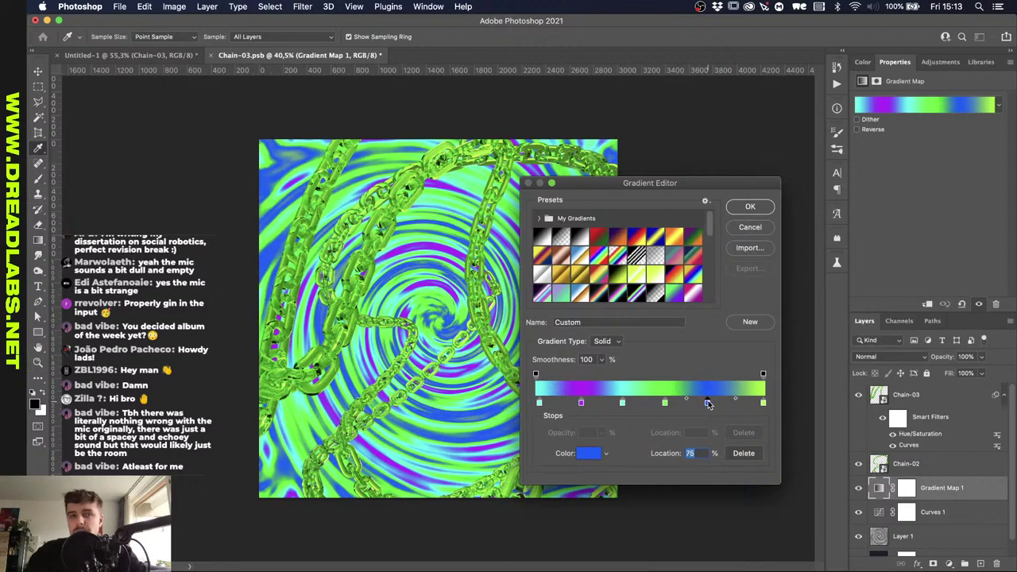
pyautogui.moveTo(623, 404)
pyautogui.mouseDown()
pyautogui.moveTo(660, 416)
pyautogui.moveTo(625, 403)
pyautogui.mouseUp()
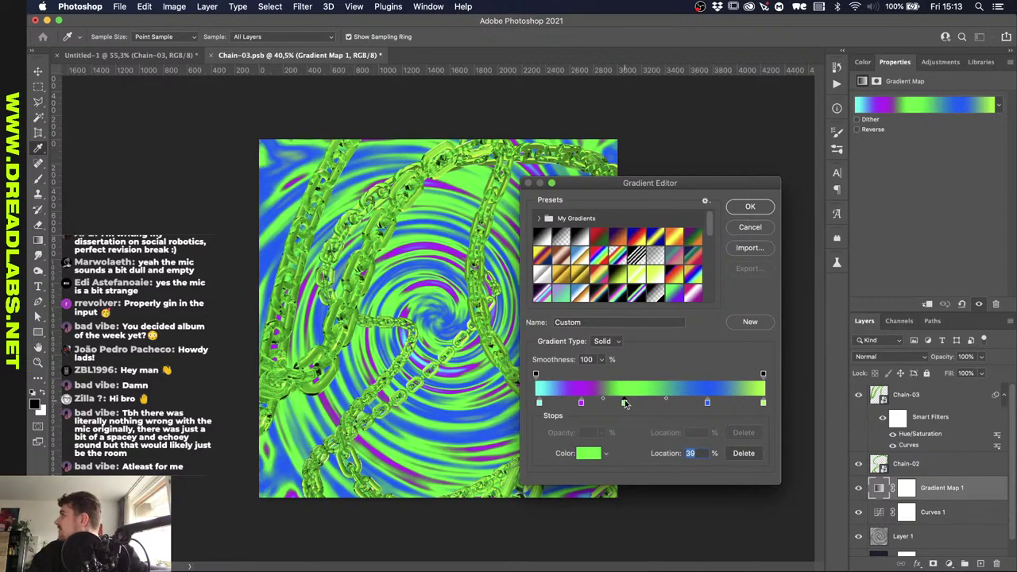
# Recolor the gradient's purple stop at 20% to bright yellow.
pyautogui.click(579, 403)
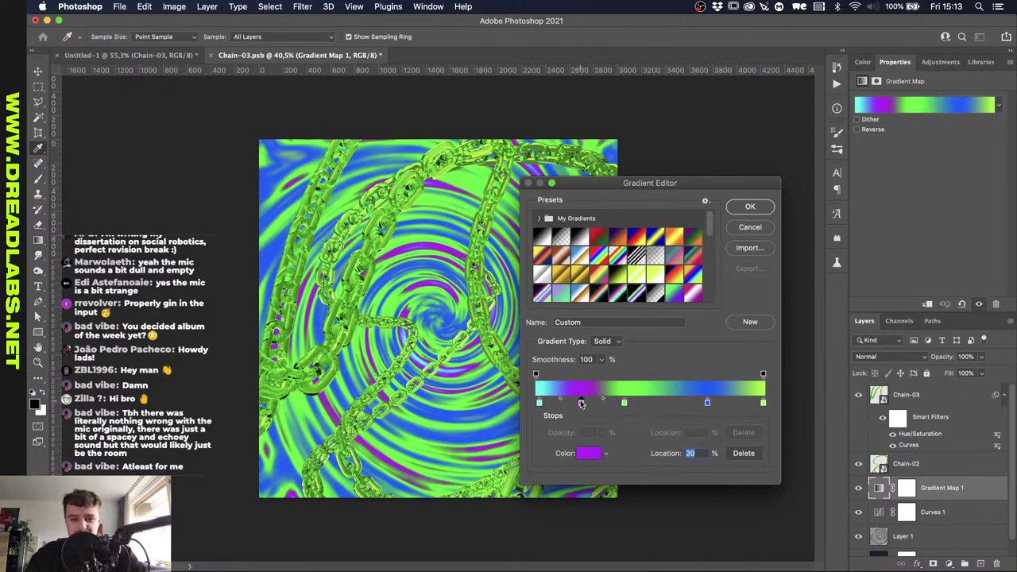
pyautogui.click(588, 453)
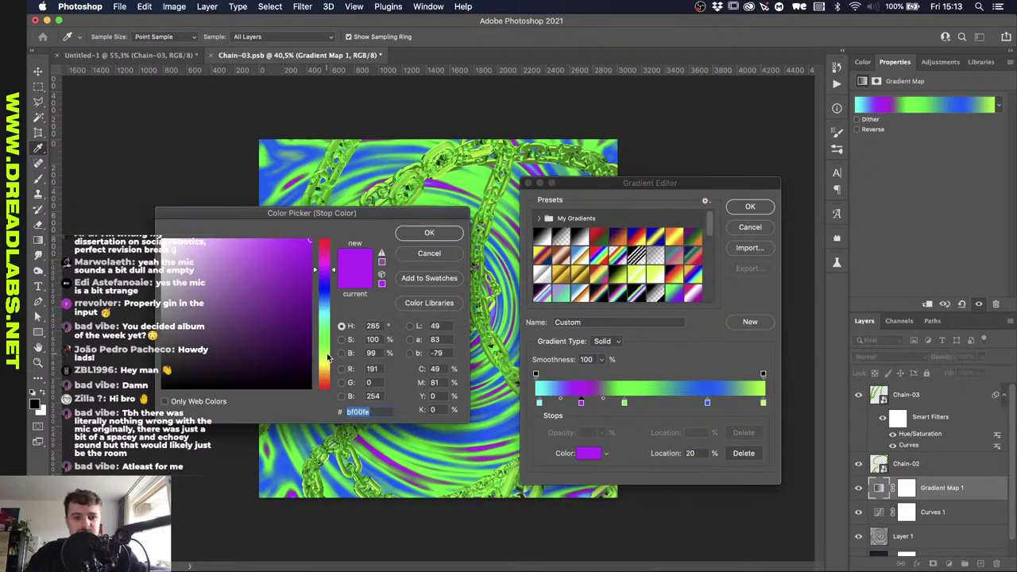
pyautogui.click(329, 362)
pyautogui.click(415, 236)
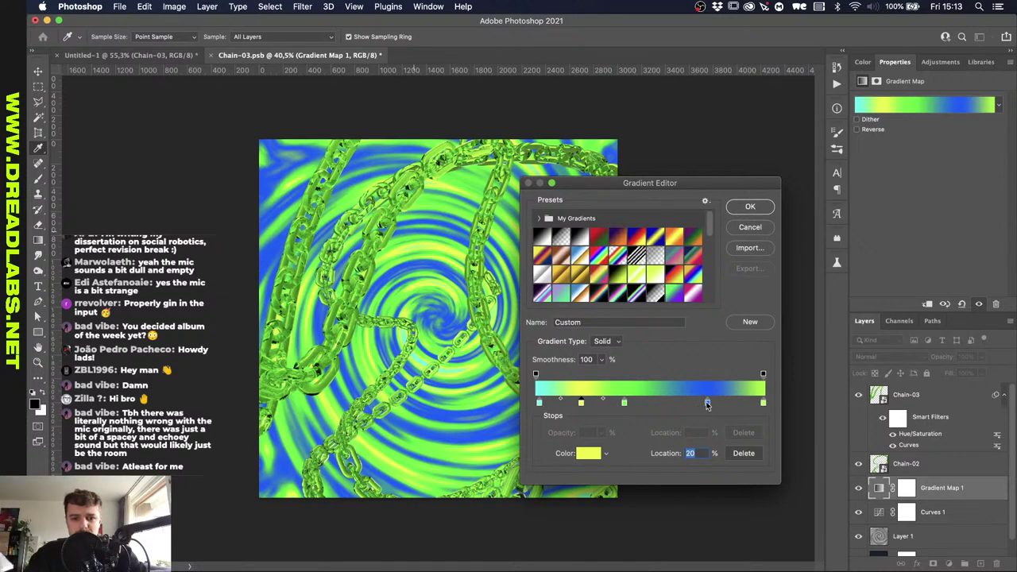
# Remove the blue and yellow stops from the gradient and move the green stop to about 69%.
pyautogui.moveTo(707, 404); pyautogui.dragTo(702, 455)
pyautogui.moveTo(623, 404); pyautogui.dragTo(703, 407)
pyautogui.moveTo(582, 405); pyautogui.dragTo(571, 433)
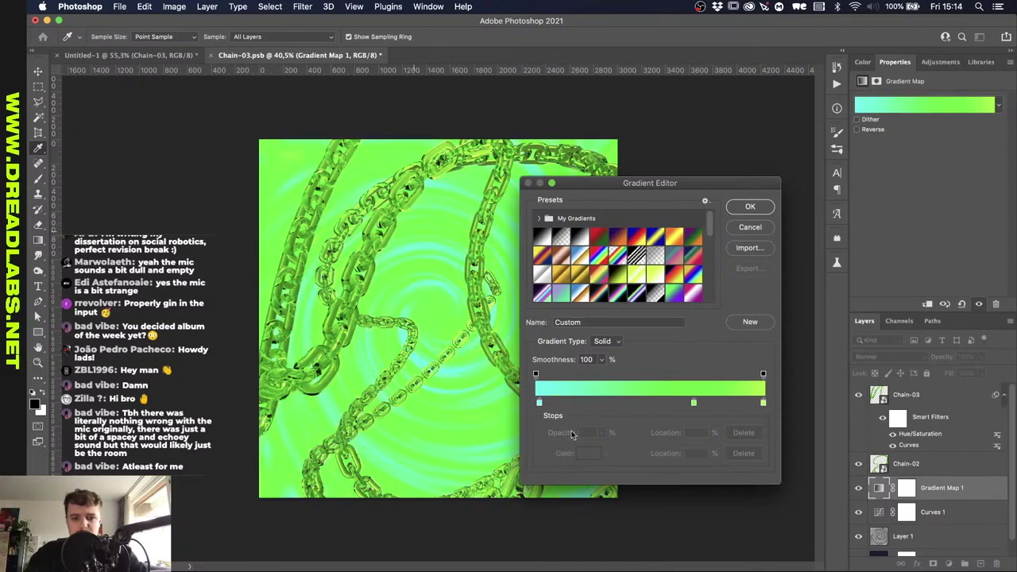
# Recolor the gradient's cyan stop at 2% to violet 7800ff.
pyautogui.click(540, 403)
pyautogui.click(588, 453)
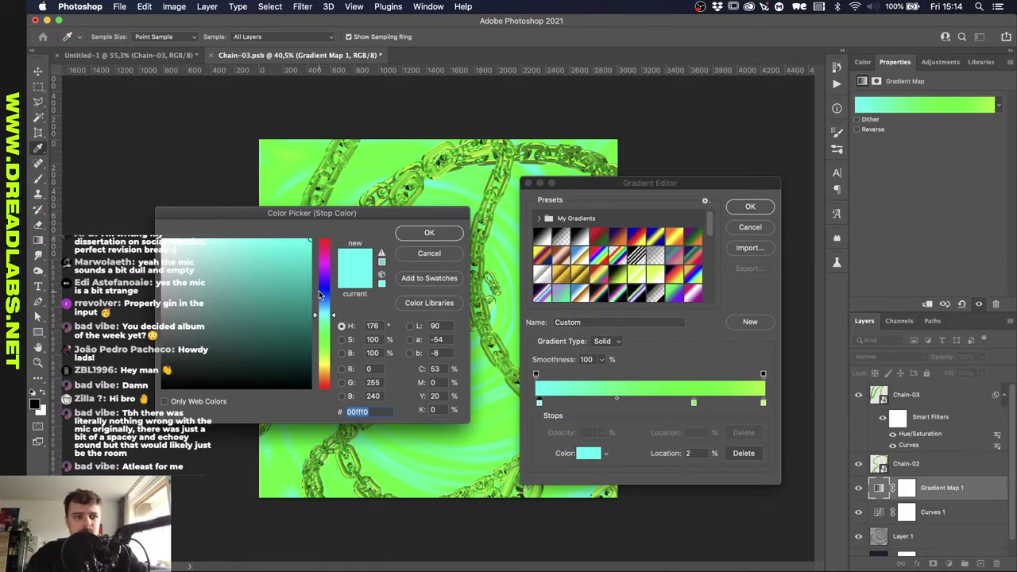
pyautogui.moveTo(321, 298); pyautogui.dragTo(322, 277)
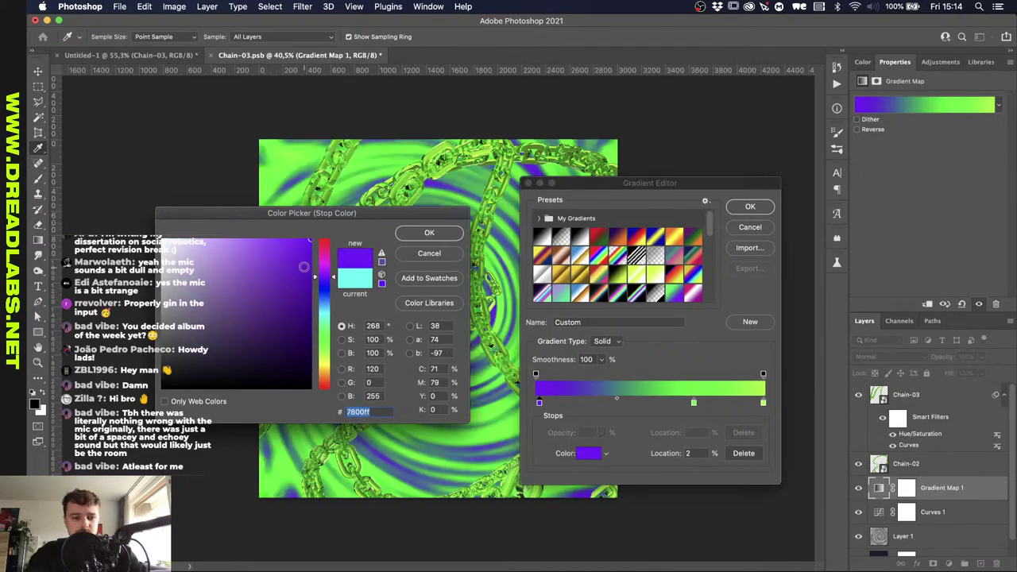
pyautogui.click(437, 235)
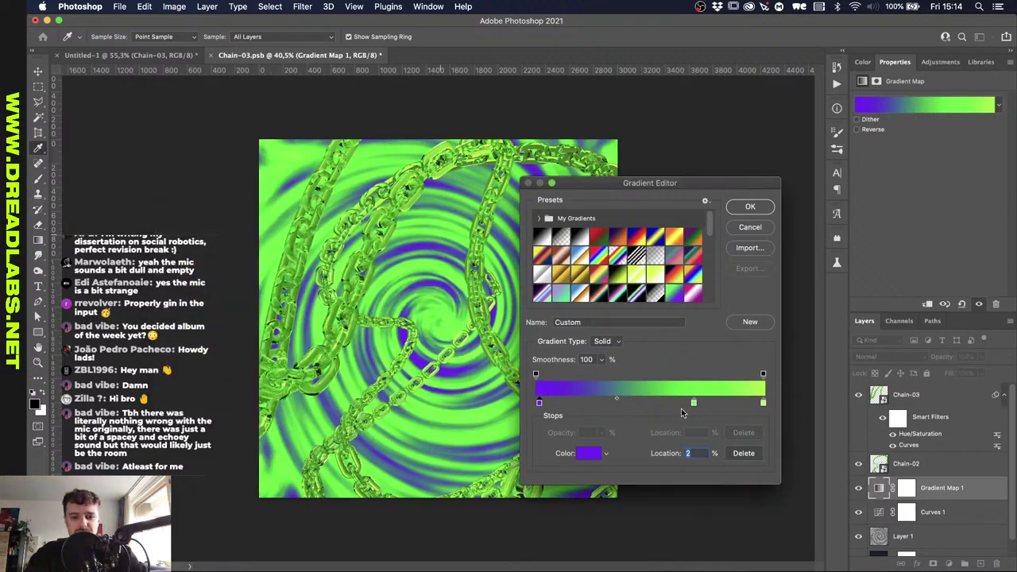
# Move the green stop to 45%, add a purple a200ff stop at 73%, and apply the gradient.
pyautogui.moveTo(694, 403); pyautogui.dragTo(638, 406)
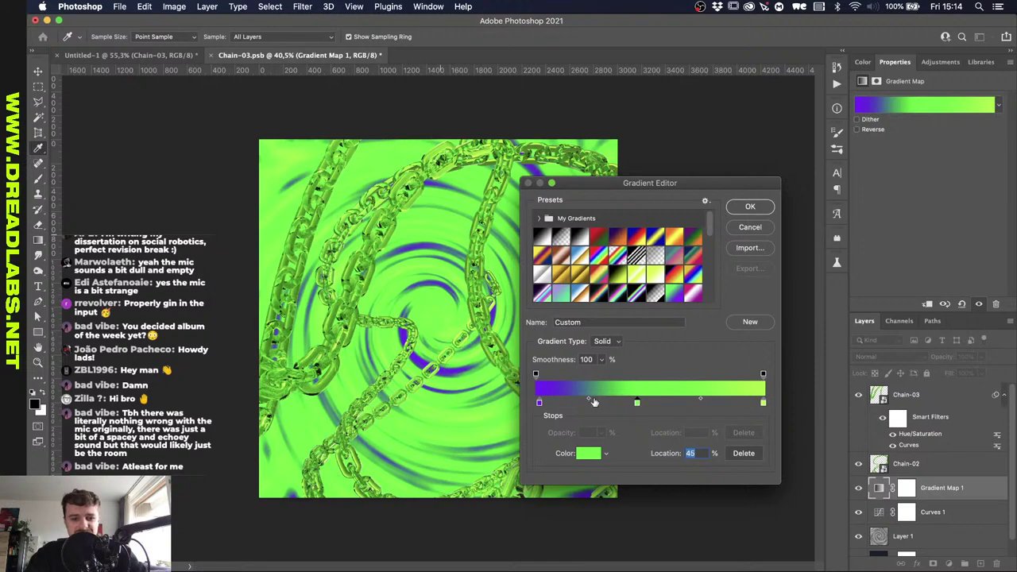
pyautogui.click(703, 403)
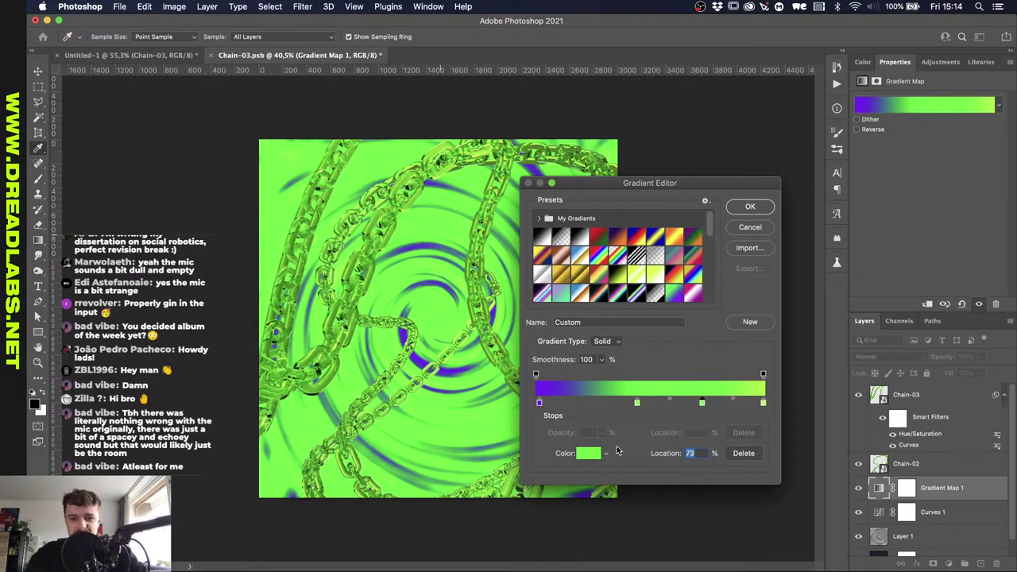
pyautogui.click(591, 453)
pyautogui.click(326, 275)
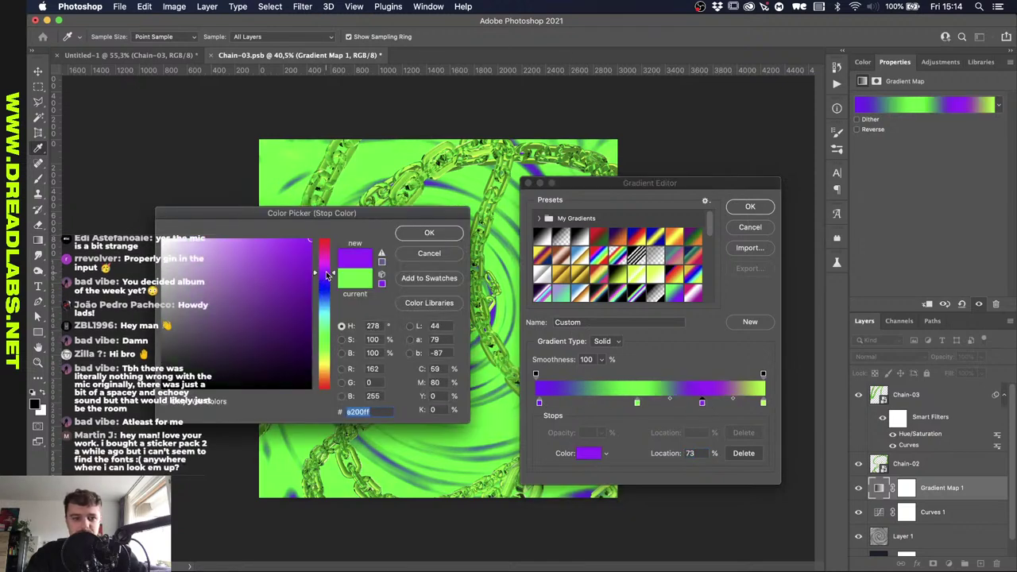
pyautogui.click(429, 233)
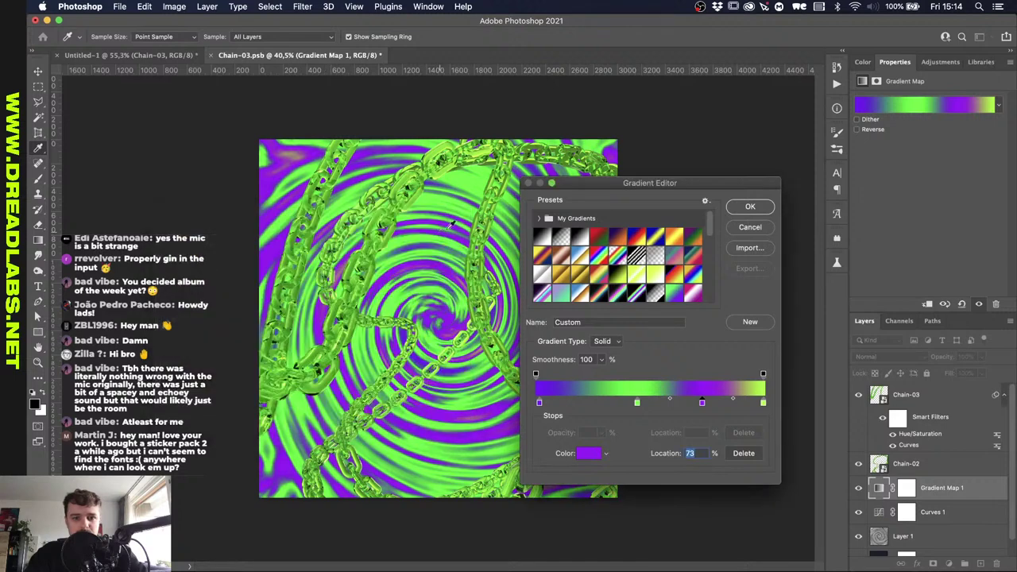
pyautogui.click(748, 206)
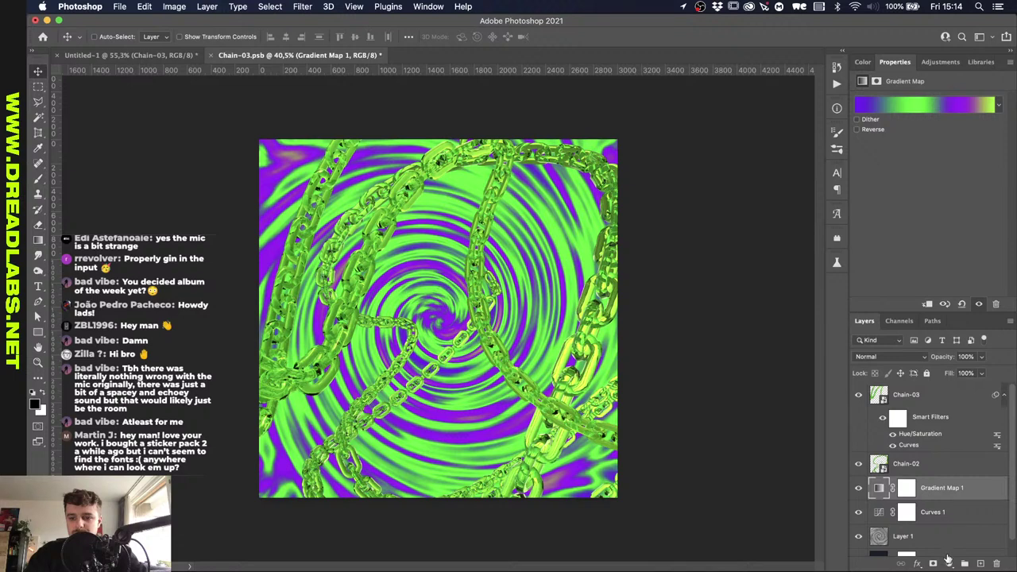
# Add a black-to-transparent Gradient Fill layer above the gradient map, with Radial style and Reverse enabled.
pyautogui.click(948, 564)
pyautogui.click(973, 338)
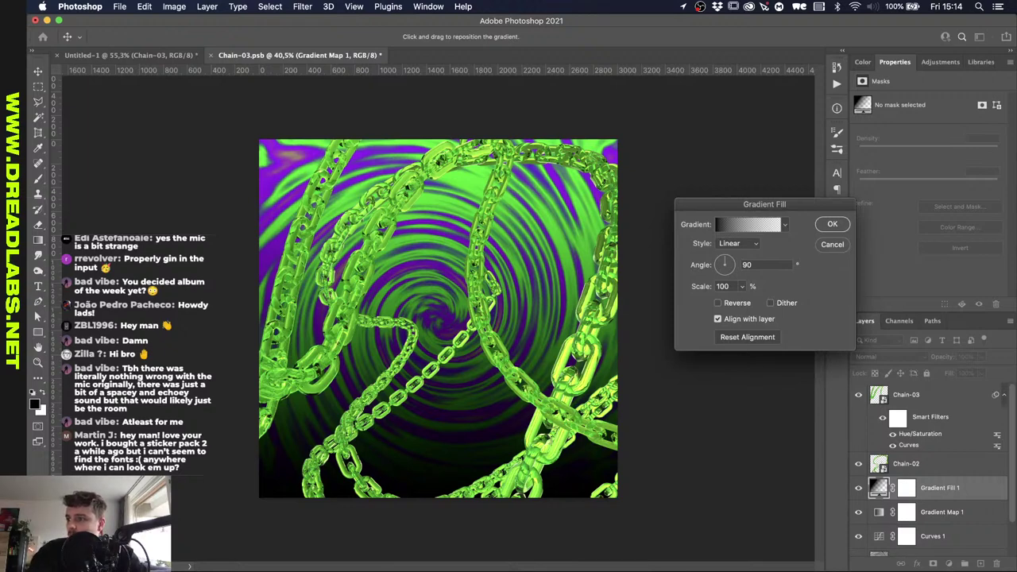
pyautogui.click(738, 245)
pyautogui.click(734, 253)
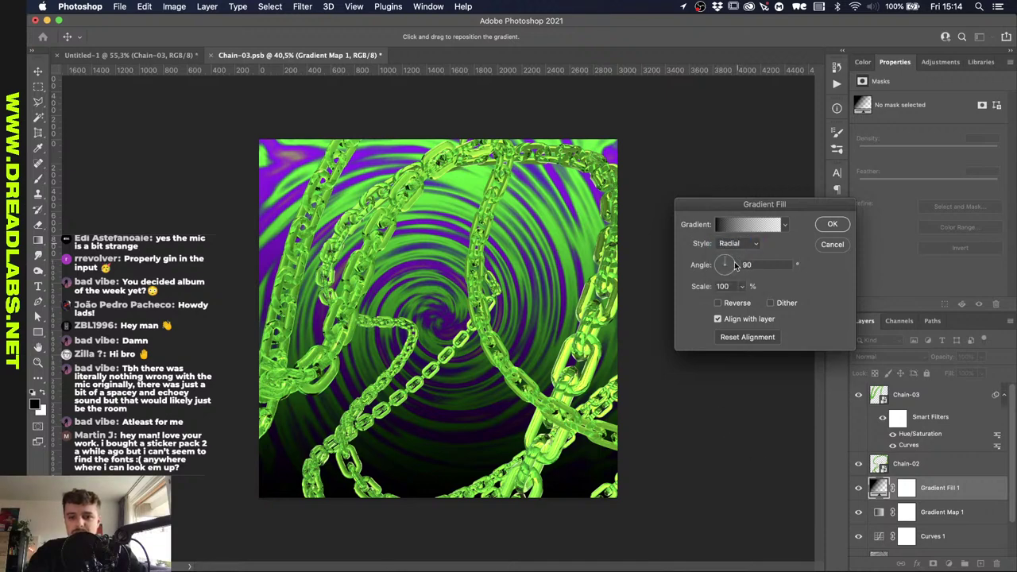
pyautogui.click(718, 303)
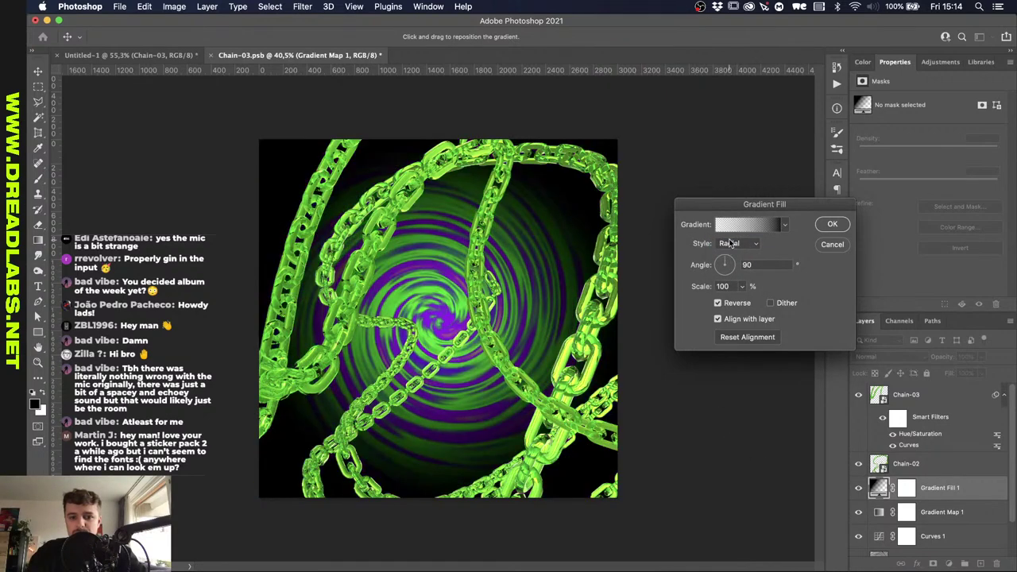
# Set the gradient fill's scale to 160% and apply it.
pyautogui.doubleClick(723, 286)
pyautogui.write('130')
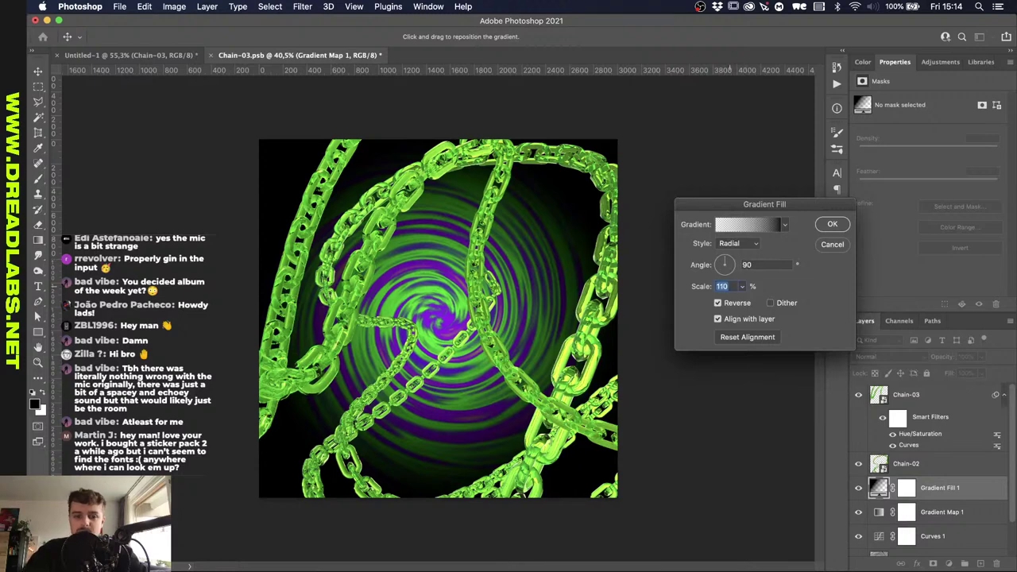
pyautogui.hotkey('shift', 'Up')
pyautogui.hotkey('shift', 'Up')
pyautogui.hotkey('shift', 'Up')
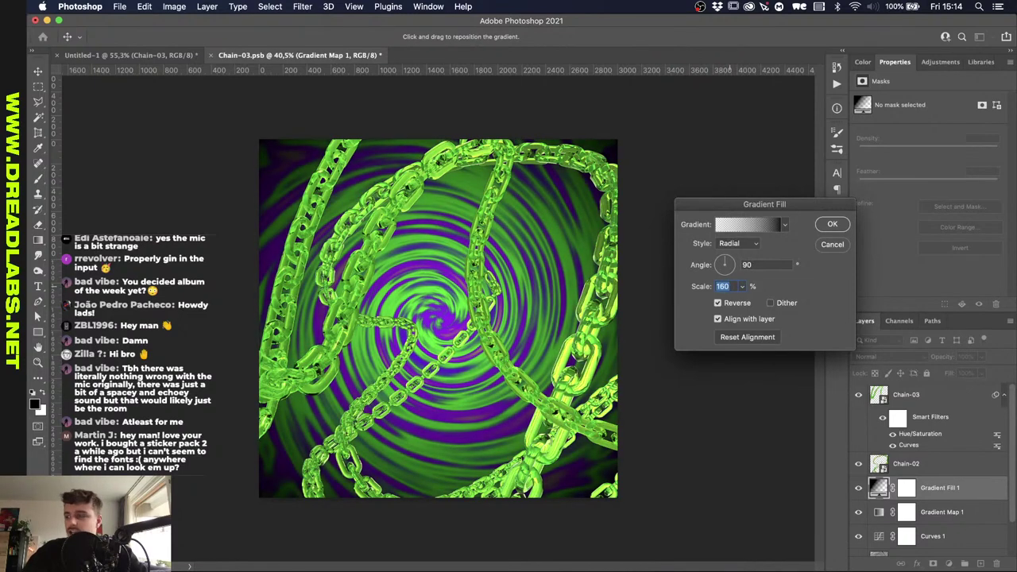
pyautogui.press('Return')
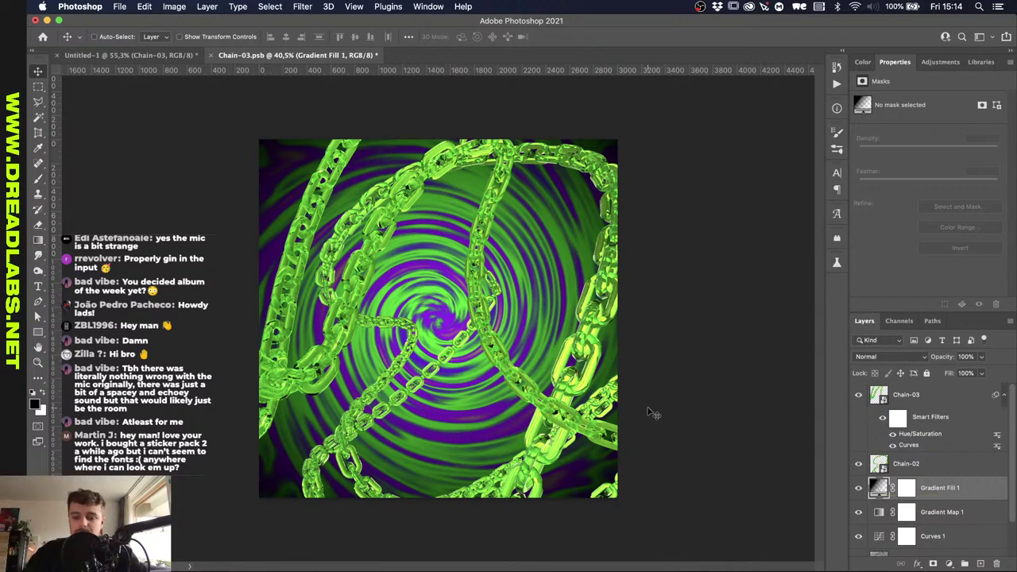
# Try the gradient fill at the top of the layer stack, and return it directly below Chain-02.
pyautogui.press('super+shift+bracketright')
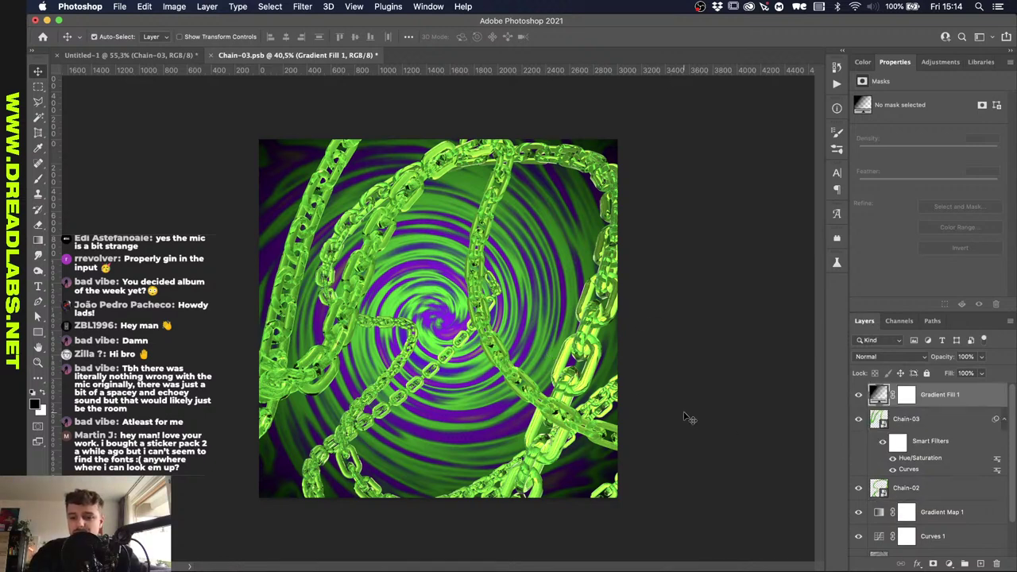
pyautogui.press('super+bracketleft')
pyautogui.press('super+bracketleft')
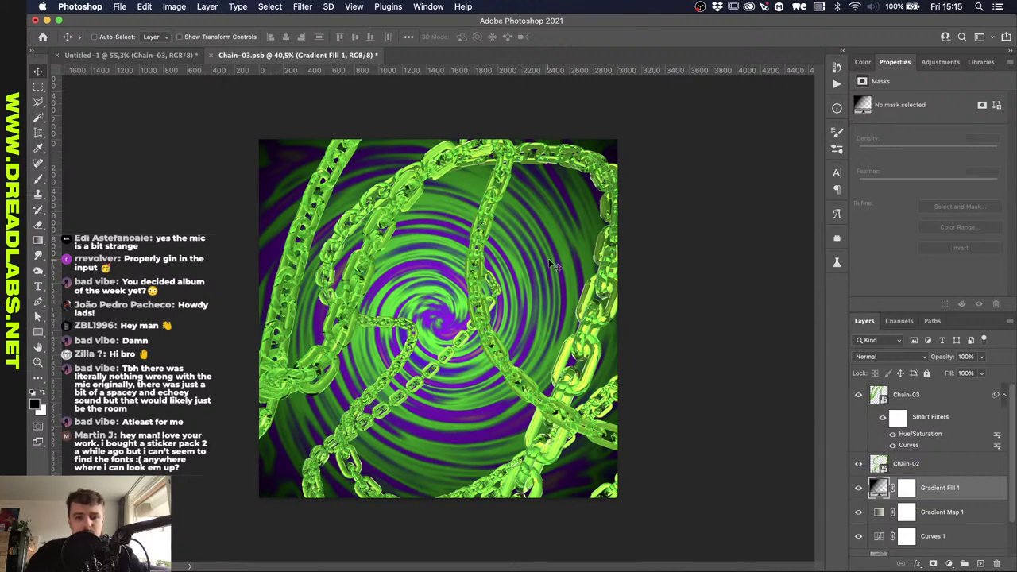
# Save the Chain-03 smart object and return to the Untitled-1 document to check the updated artwork.
pyautogui.press('super+s')
pyautogui.click(111, 55)
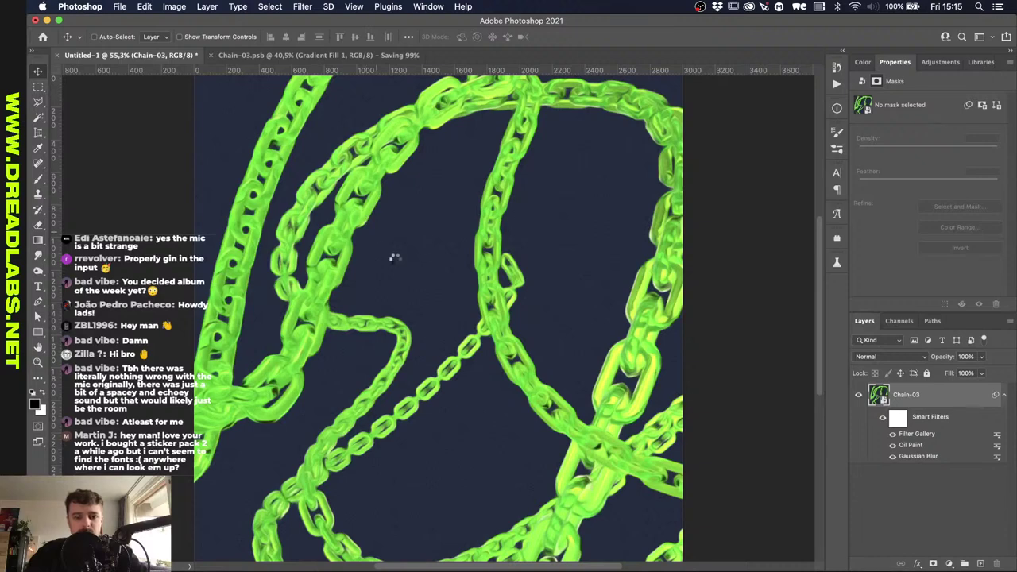
pyautogui.scroll(5, 400, 264)
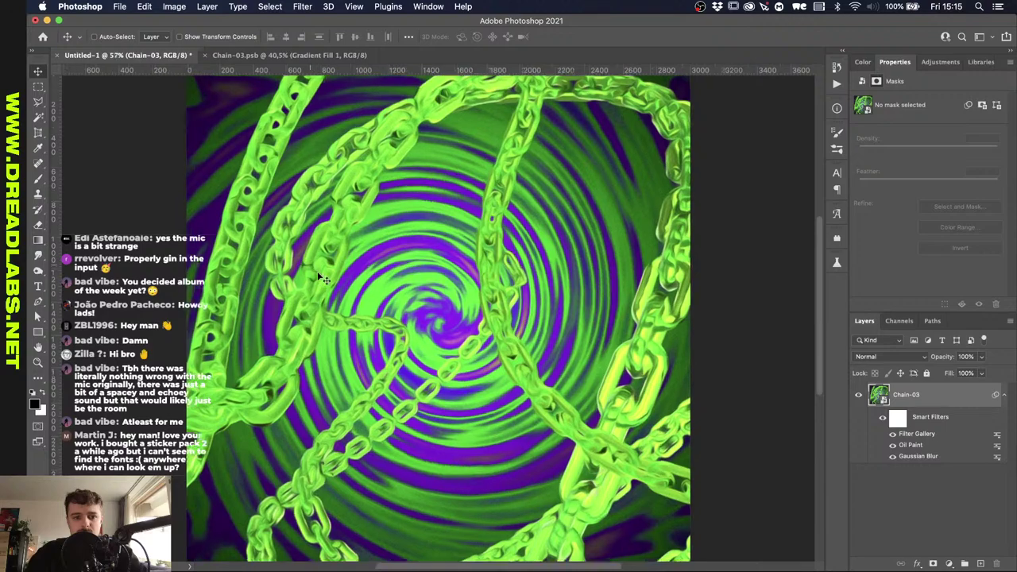
pyautogui.scroll(-5, 324, 278)
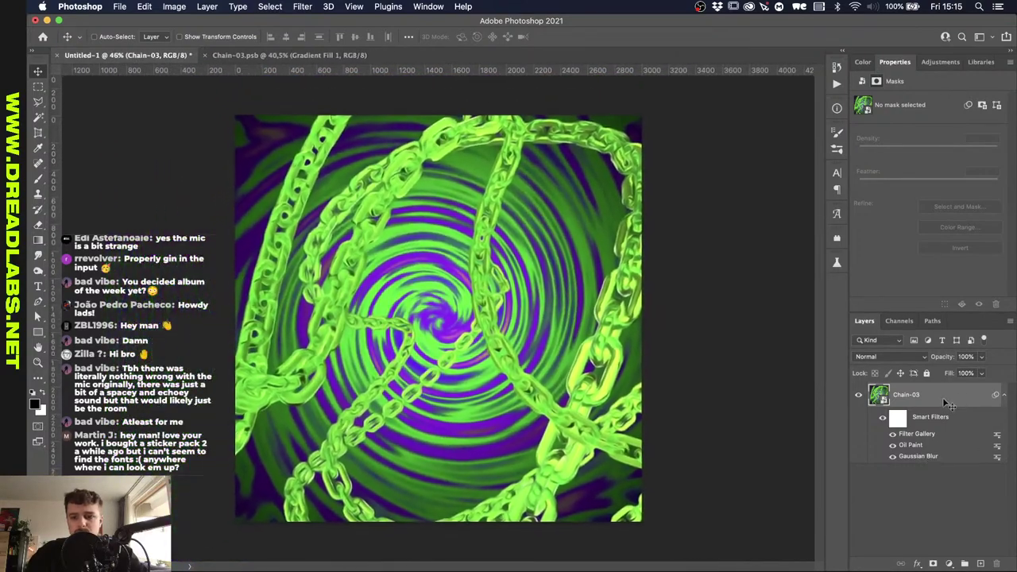
# Duplicate the Chain-03 layer and set the copy's Gaussian Blur radius to 25 pixels.
pyautogui.click(945, 404)
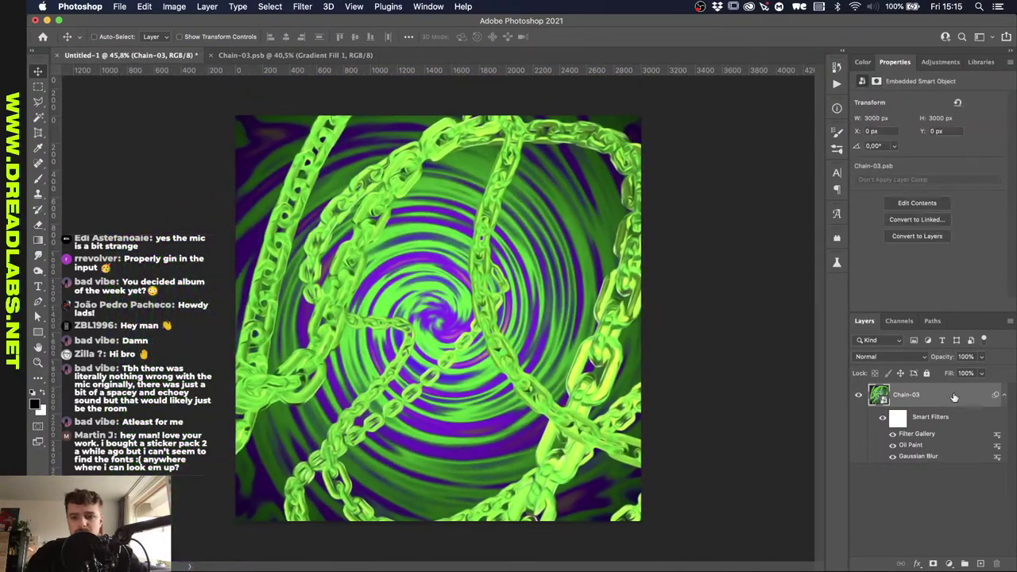
pyautogui.press('super+j')
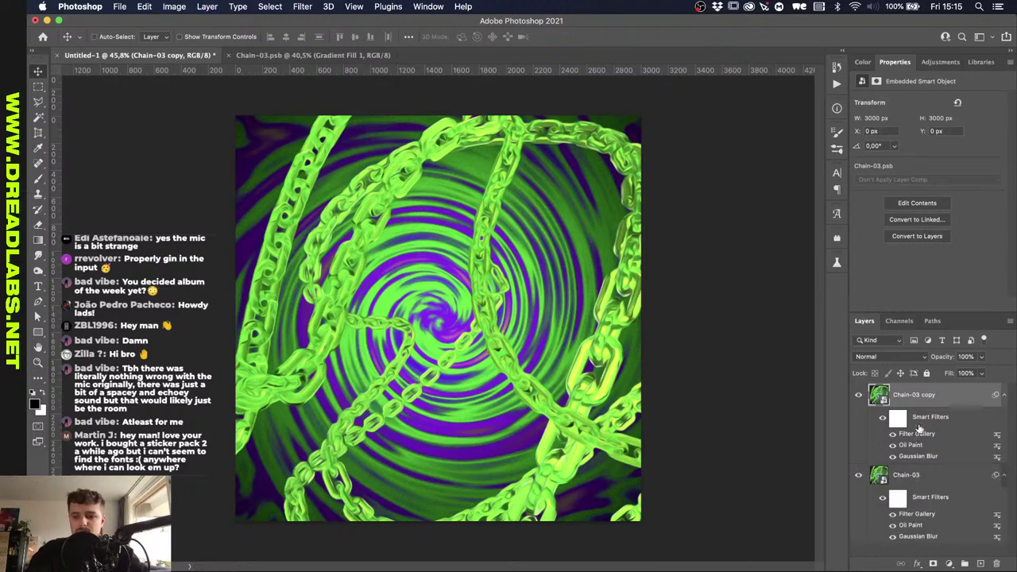
pyautogui.doubleClick(911, 458)
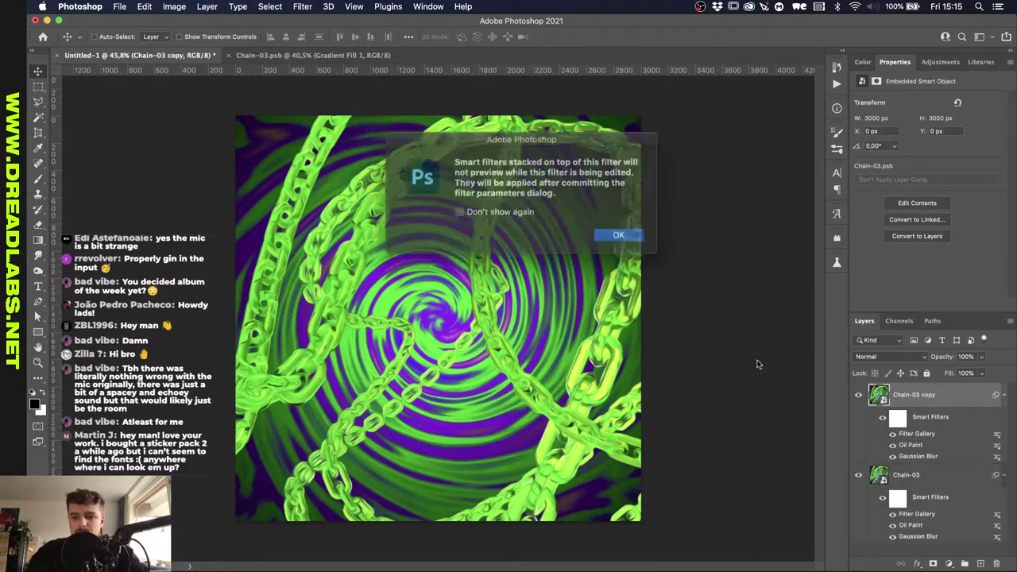
pyautogui.click(610, 231)
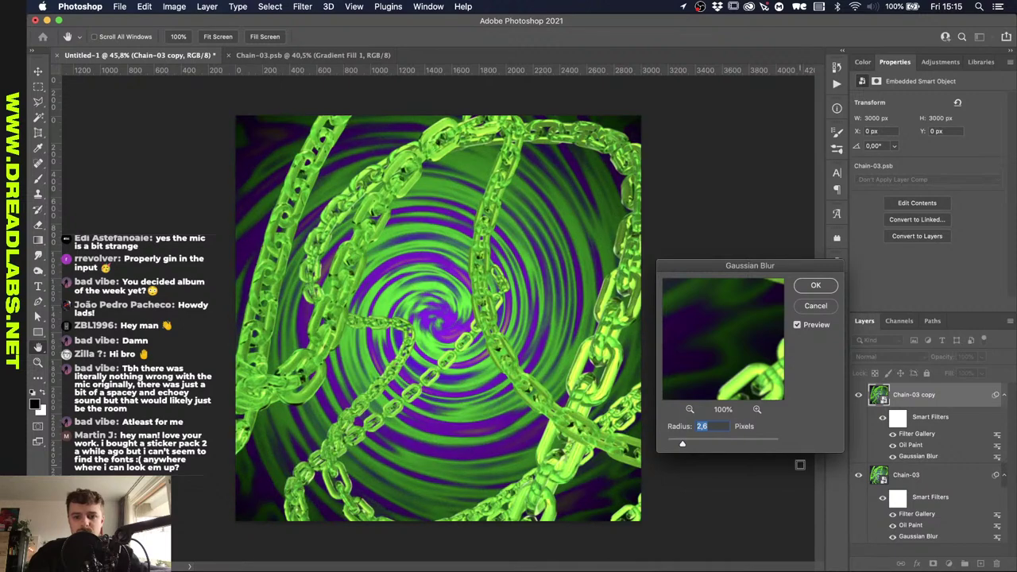
pyautogui.write('25')
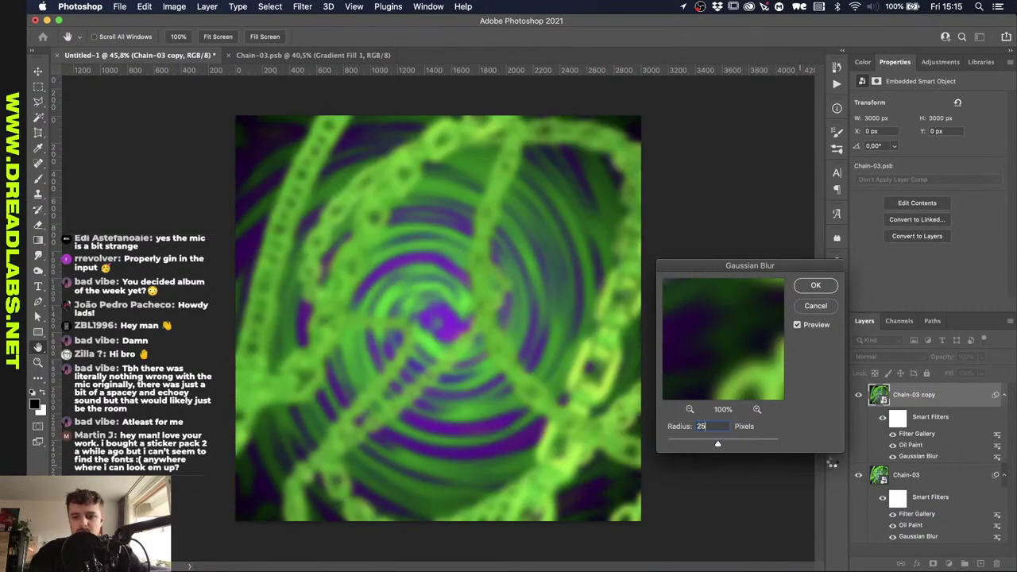
pyautogui.press('Return')
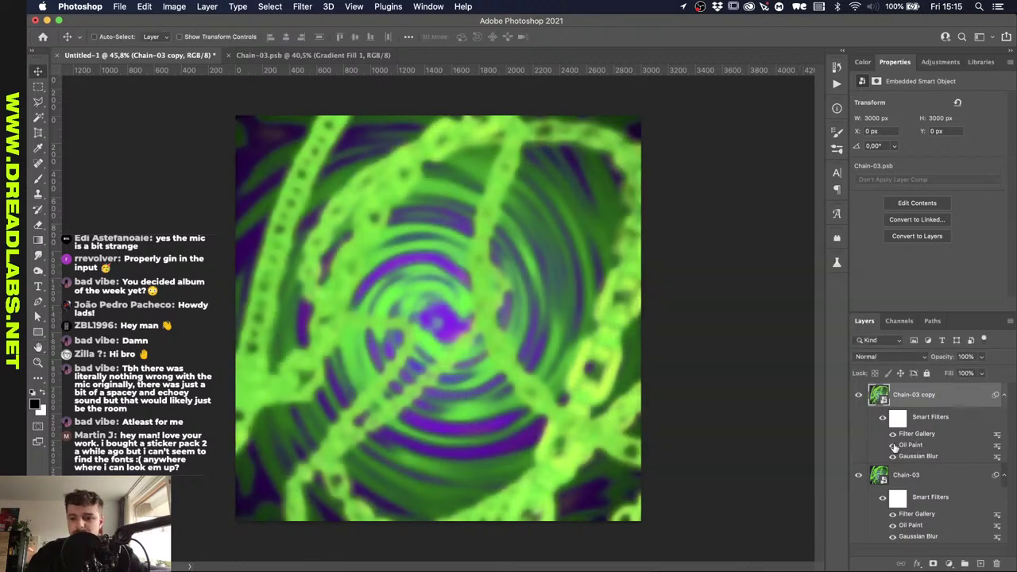
# Set the Chain-03 copy layer's blend mode to Lighten and its opacity to 30%.
pyautogui.click(898, 359)
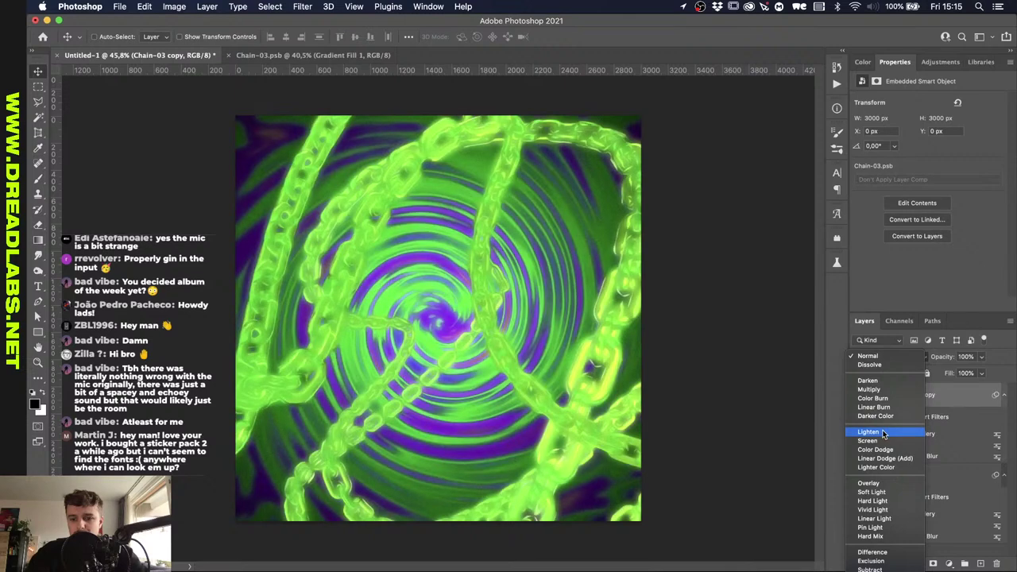
pyautogui.click(883, 433)
pyautogui.click(967, 356)
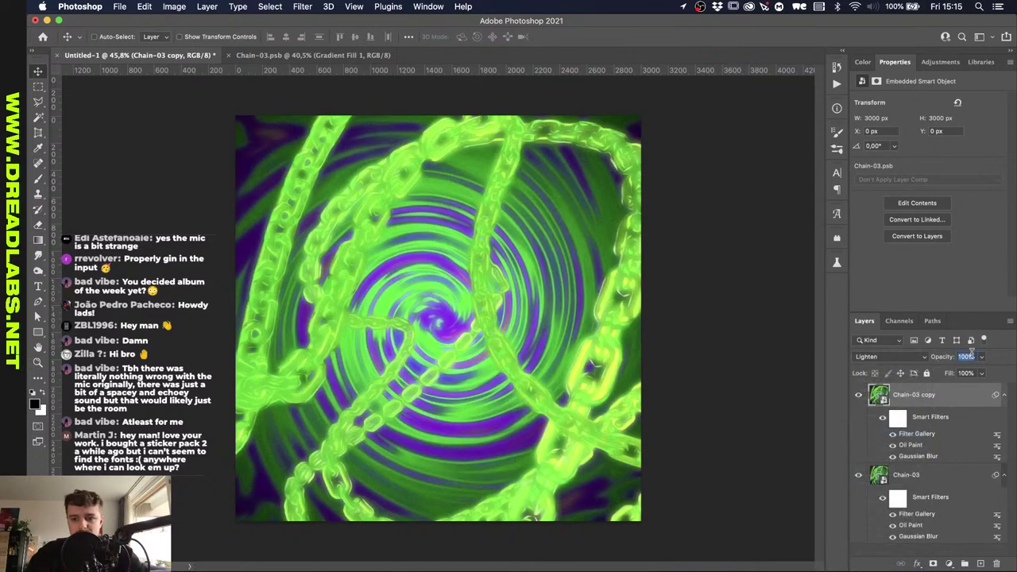
pyautogui.write('80')
pyautogui.press('Return')
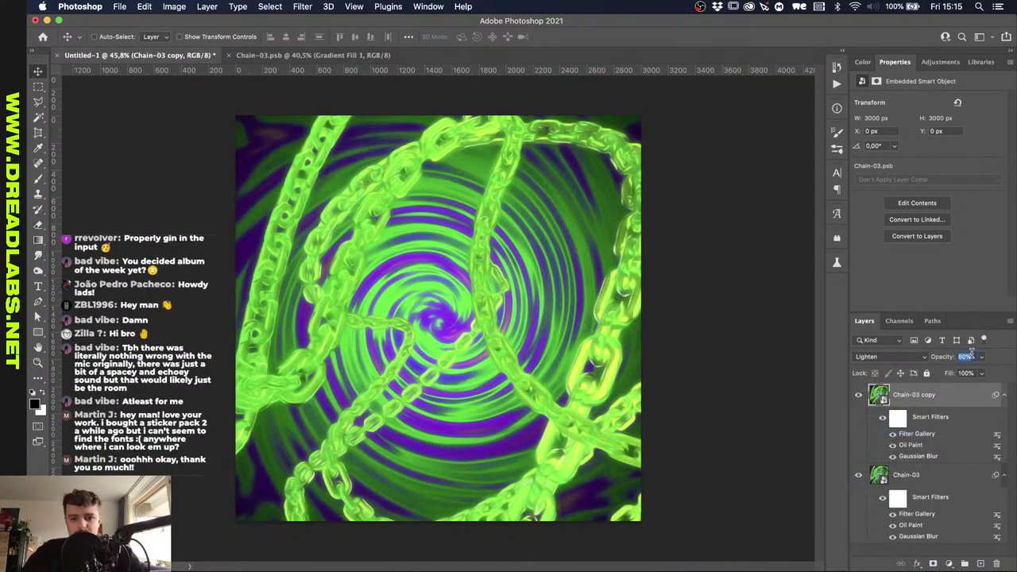
pyautogui.write('80')
pyautogui.press('Return')
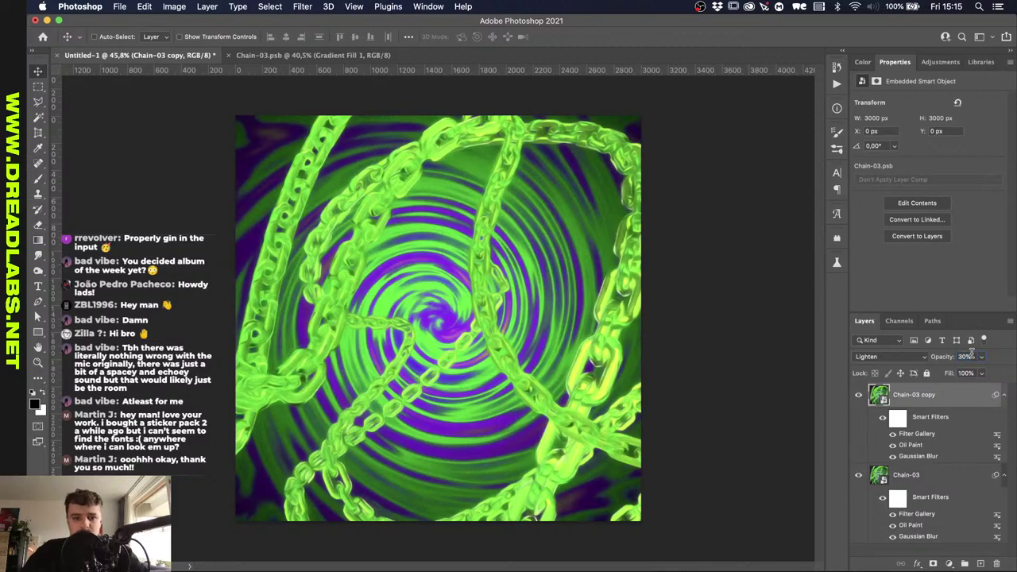
pyautogui.click(552, 160)
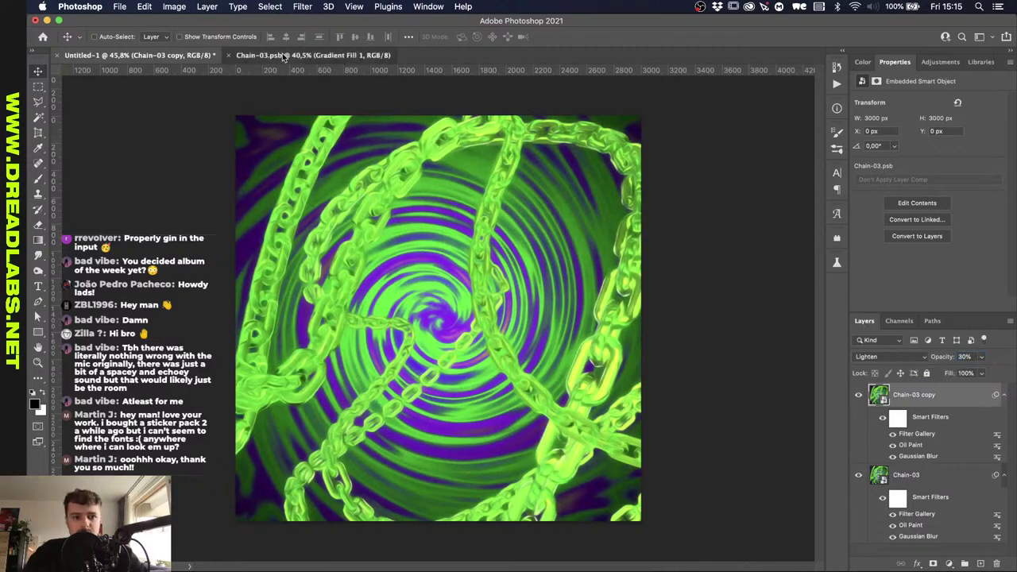
# Return to the Chain-03.psb document, add an empty layer above Chain-03, and collapse that layer's smart filter list.
pyautogui.click(313, 55)
pyautogui.press('super+plus')
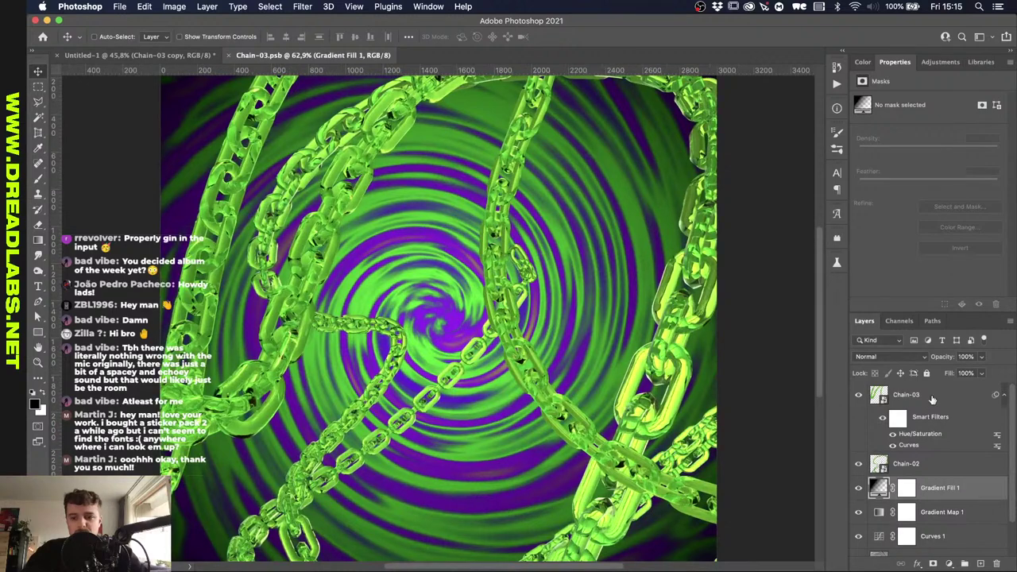
pyautogui.click(931, 399)
pyautogui.click(981, 565)
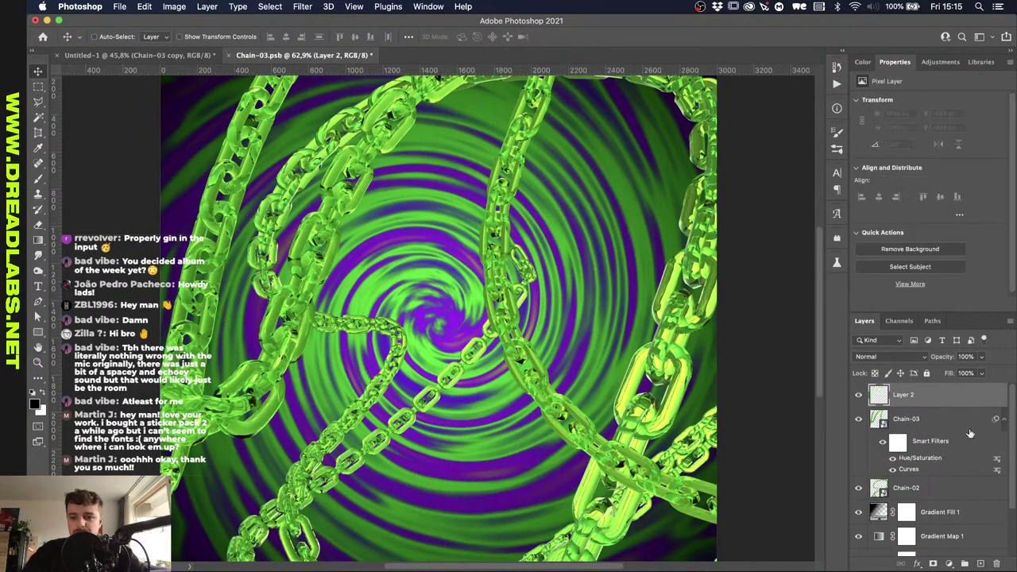
pyautogui.click(1006, 420)
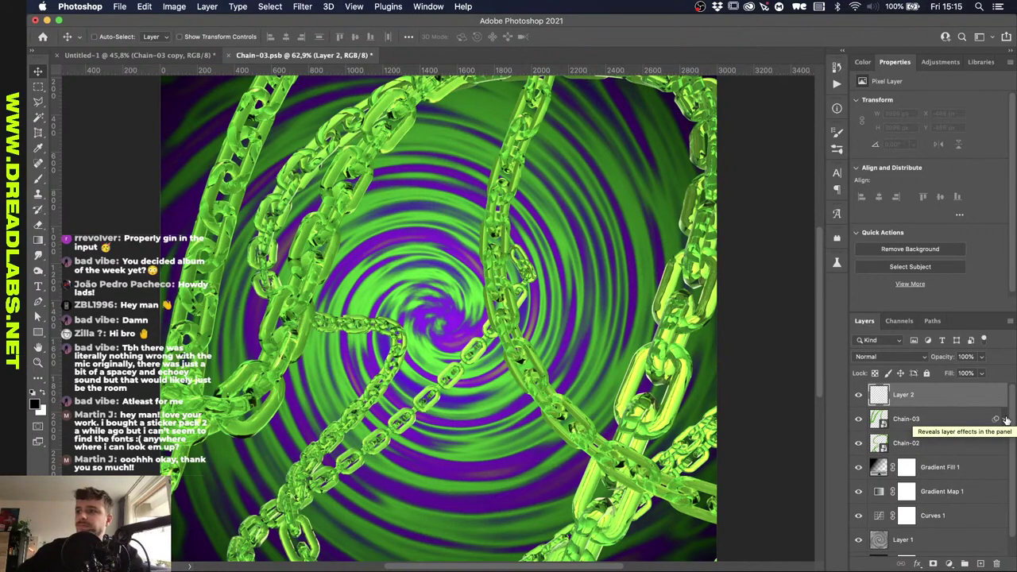
# Browse the available fonts for the Type tool and choose Aviano Flare Bold.
pyautogui.press('t')
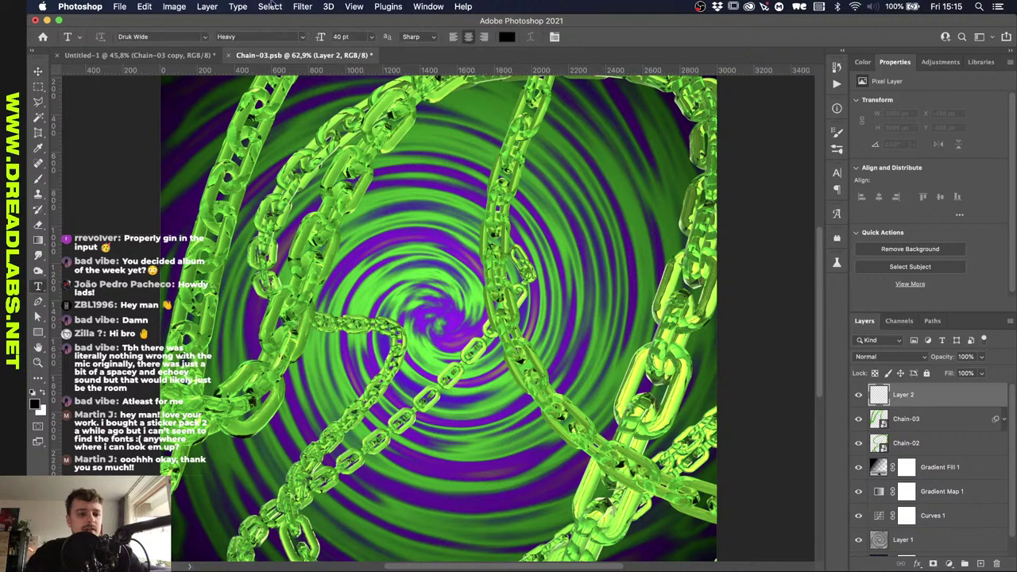
pyautogui.click(204, 38)
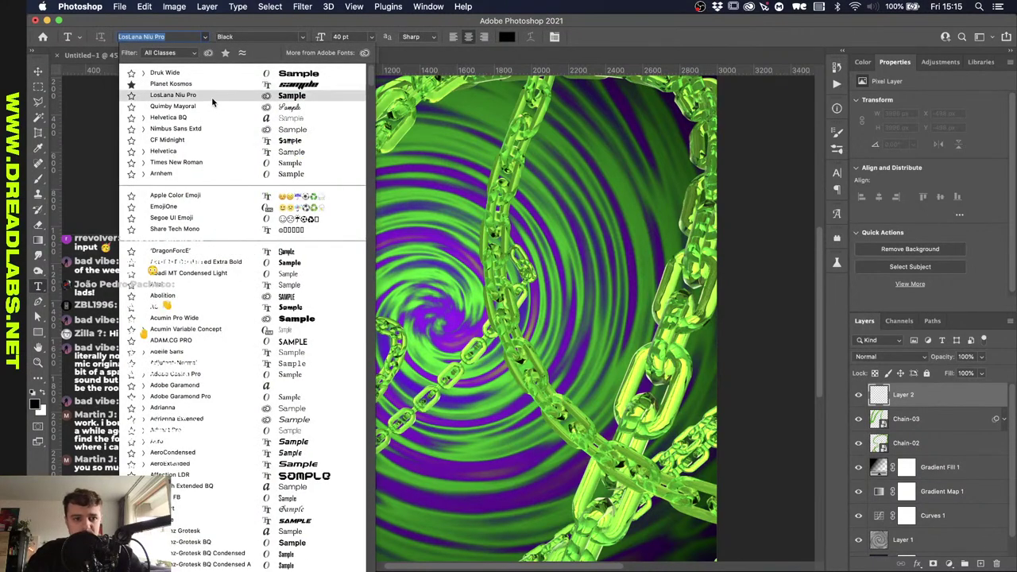
pyautogui.scroll(-2, 232, 356)
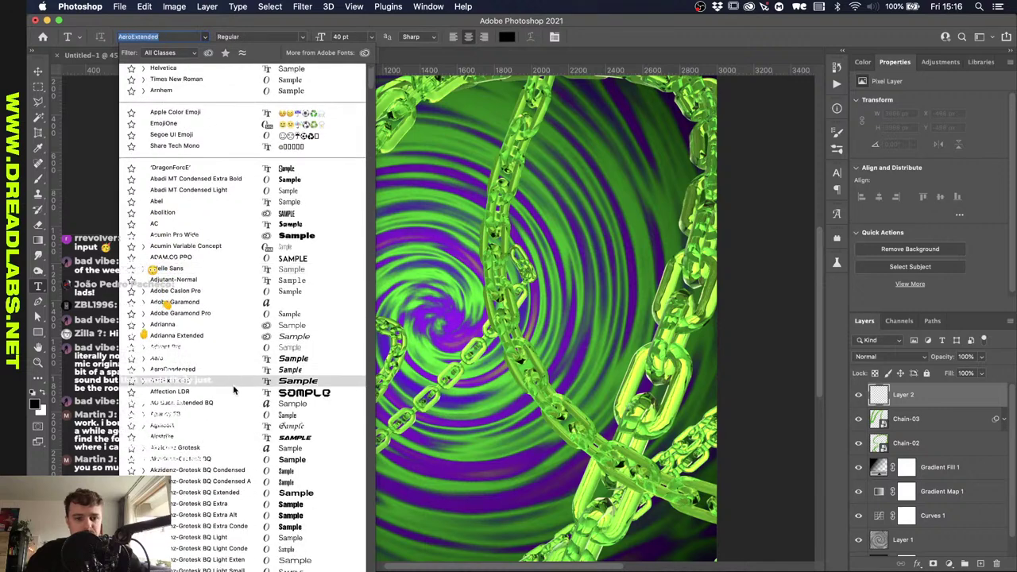
pyautogui.scroll(-7, 233, 391)
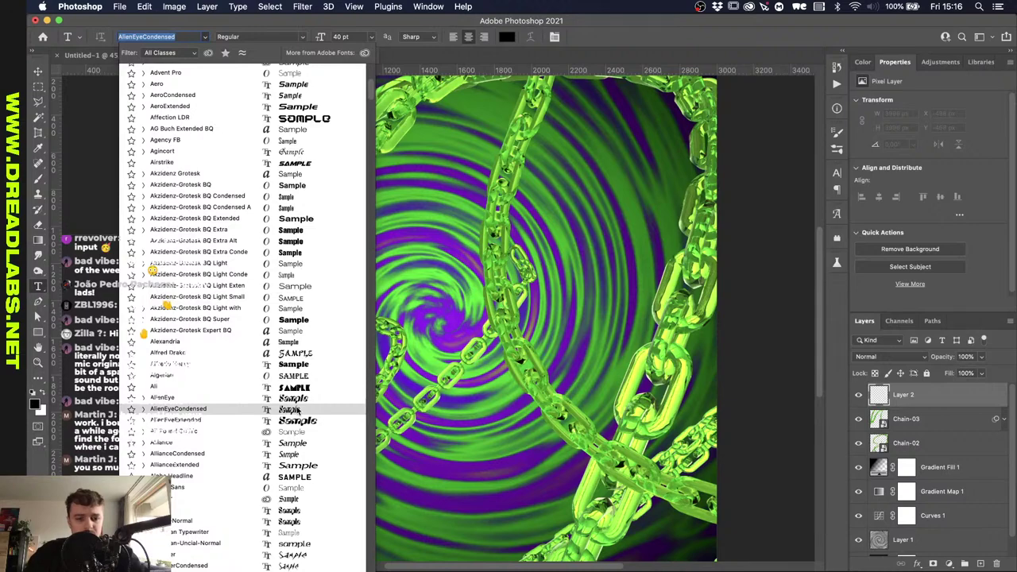
pyautogui.scroll(-6, 296, 410)
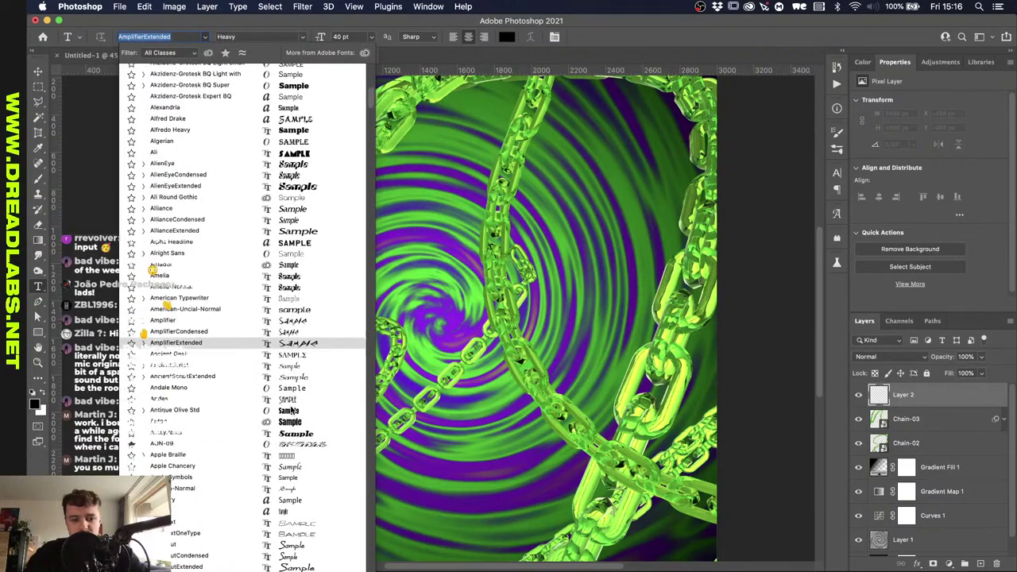
pyautogui.scroll(-4, 268, 451)
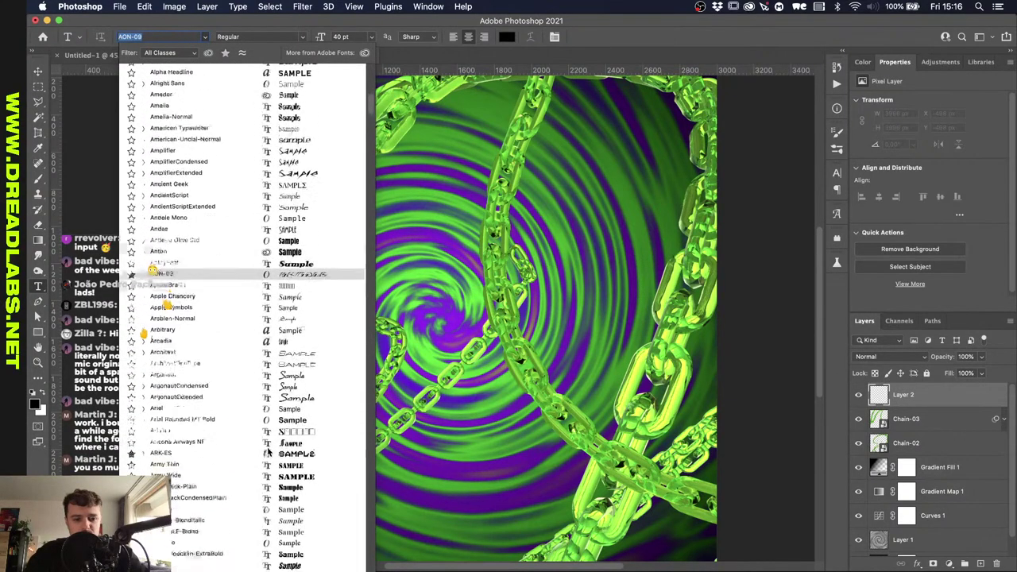
pyautogui.scroll(-1, 269, 451)
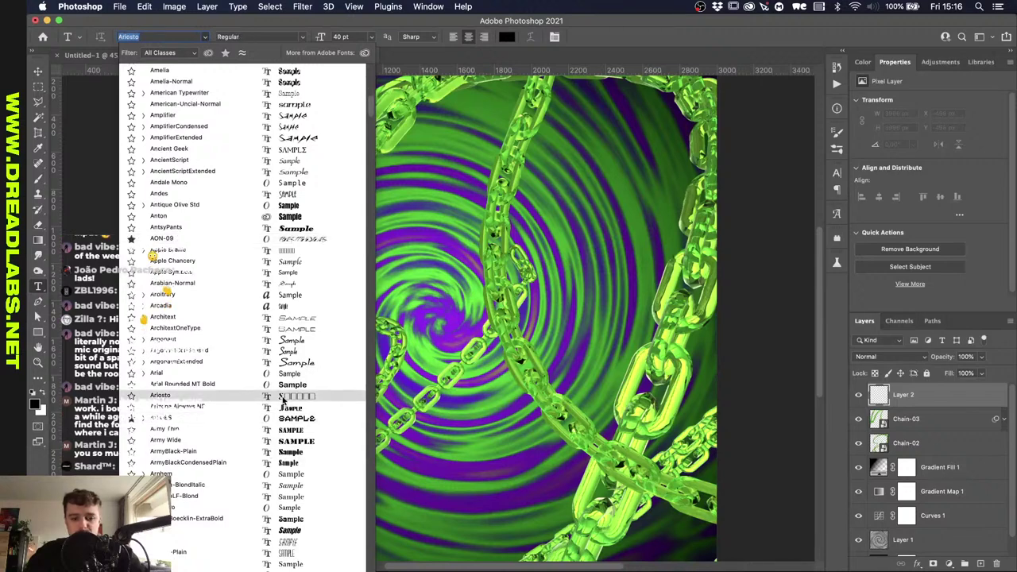
pyautogui.scroll(-5, 283, 400)
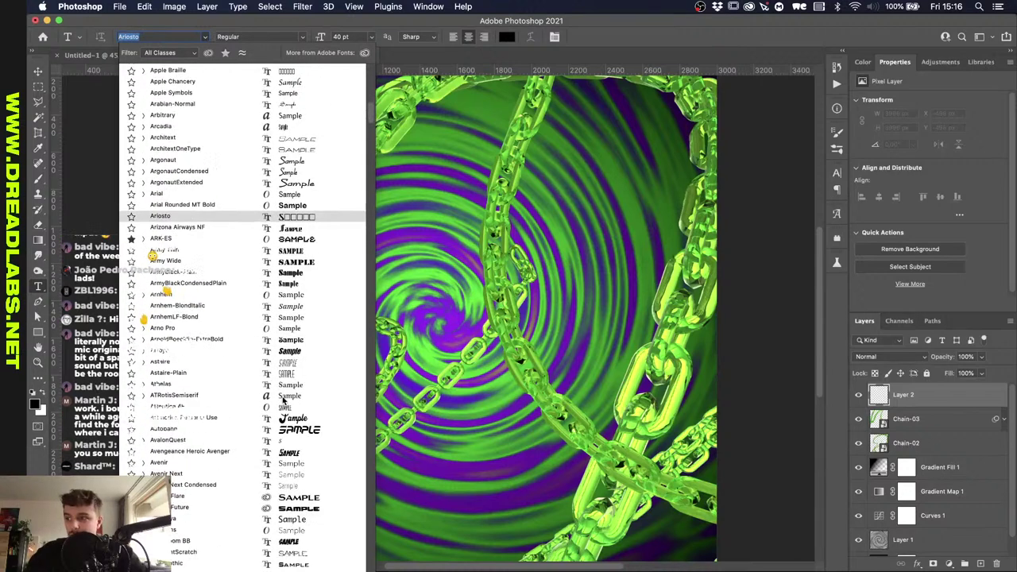
pyautogui.scroll(-1, 283, 401)
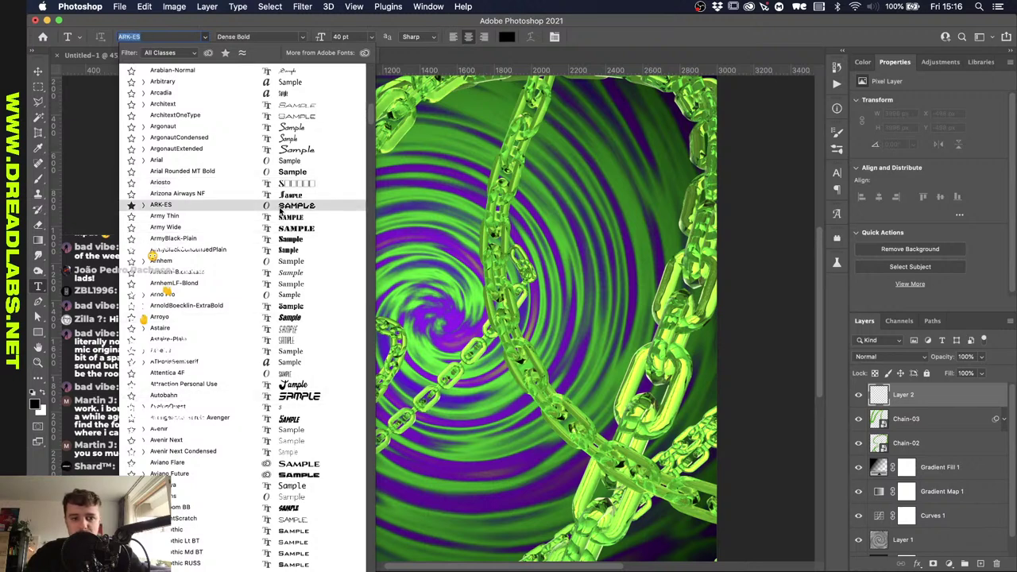
pyautogui.scroll(-7, 279, 209)
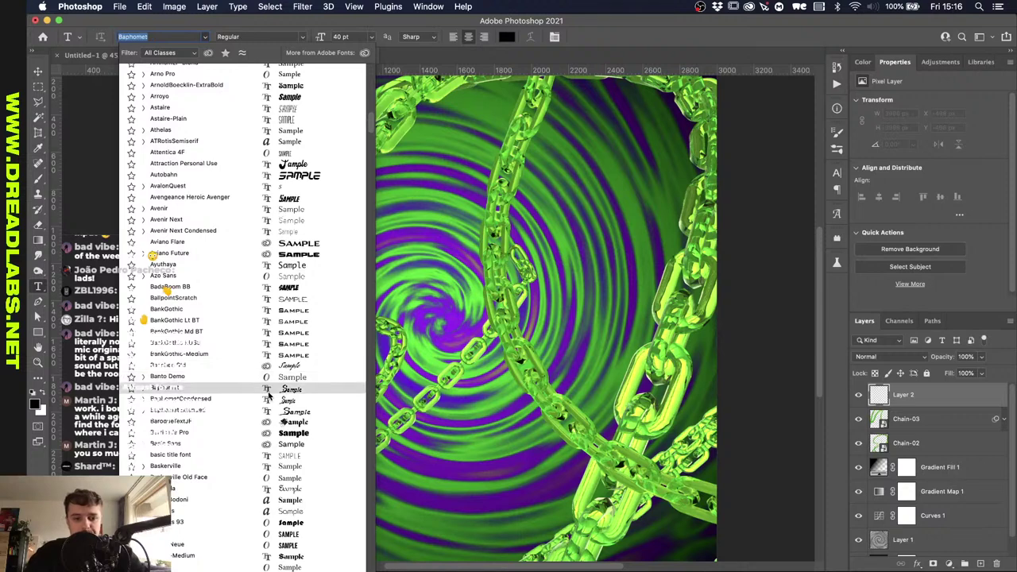
pyautogui.click(306, 249)
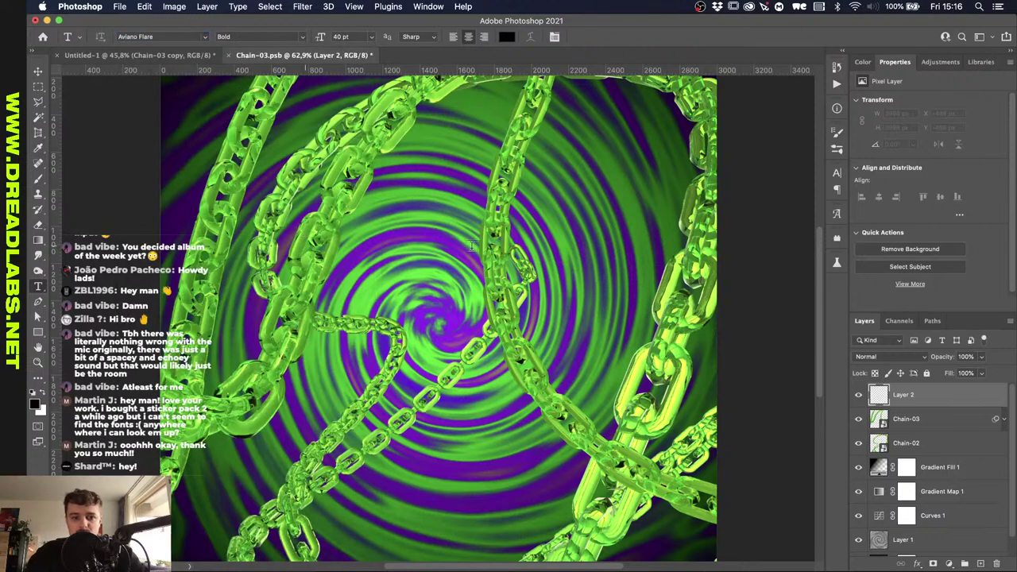
# Place Lorem Ipsum placeholder text near the spiral's centre and enlarge it to about 2362 px wide.
pyautogui.click(429, 298)
pyautogui.click(598, 37)
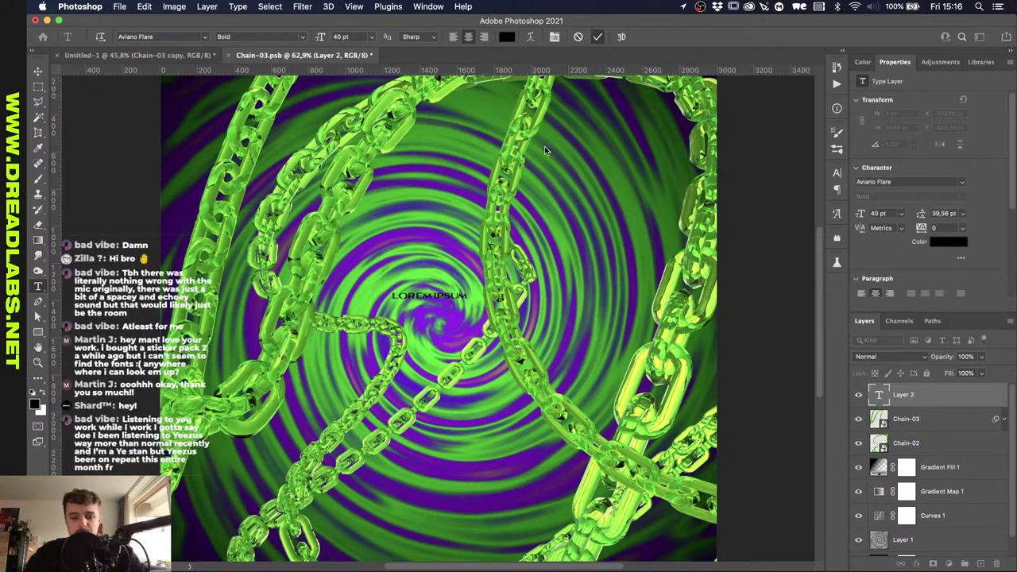
pyautogui.press('super+t')
pyautogui.moveTo(429, 291); pyautogui.dragTo(433, 272)
pyautogui.press('Return')
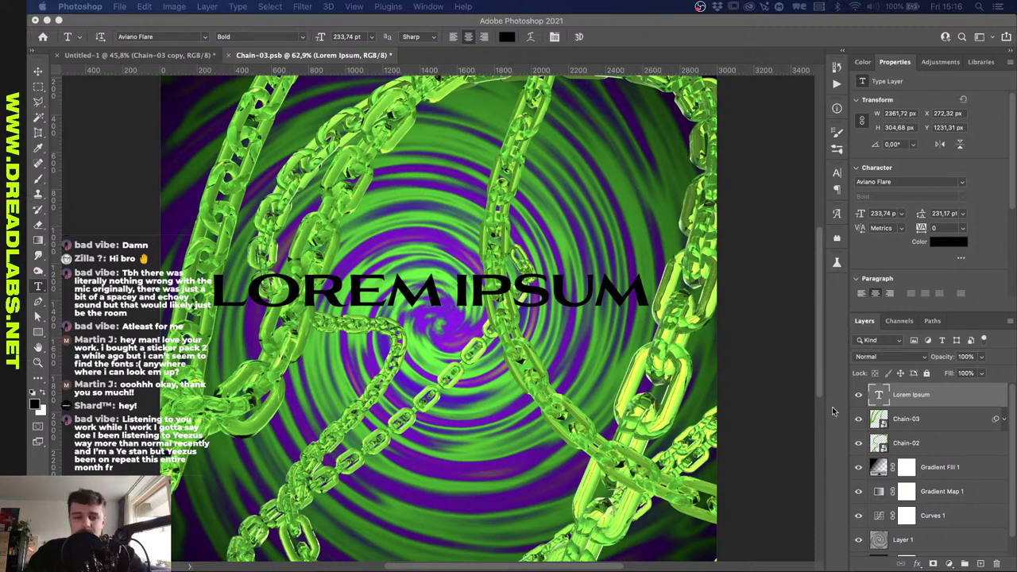
# Centre the Lorem Ipsum text horizontally and vertically on the whole canvas, and clear the selection.
pyautogui.press('v')
pyautogui.press('super+a')
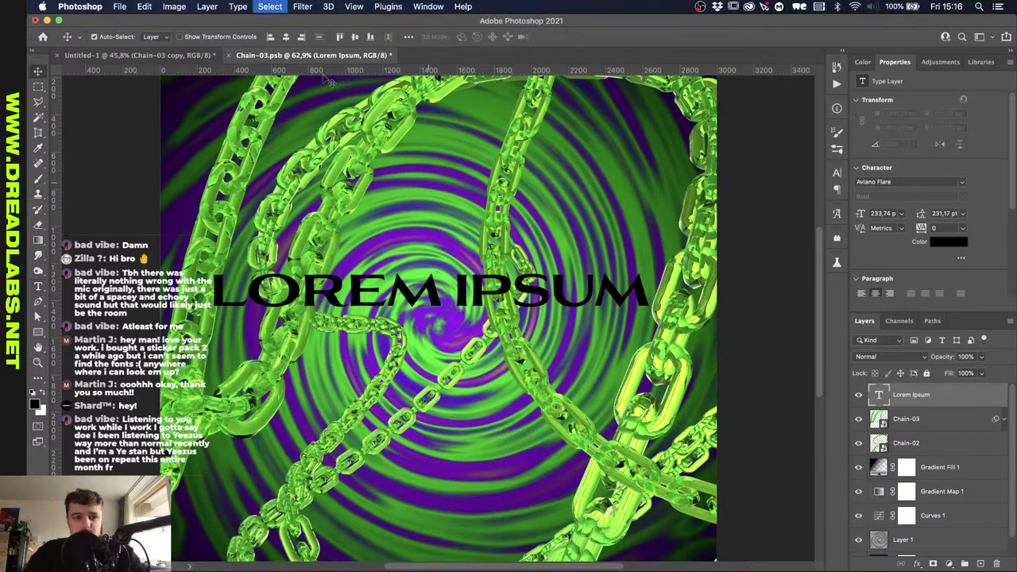
pyautogui.click(285, 36)
pyautogui.click(340, 37)
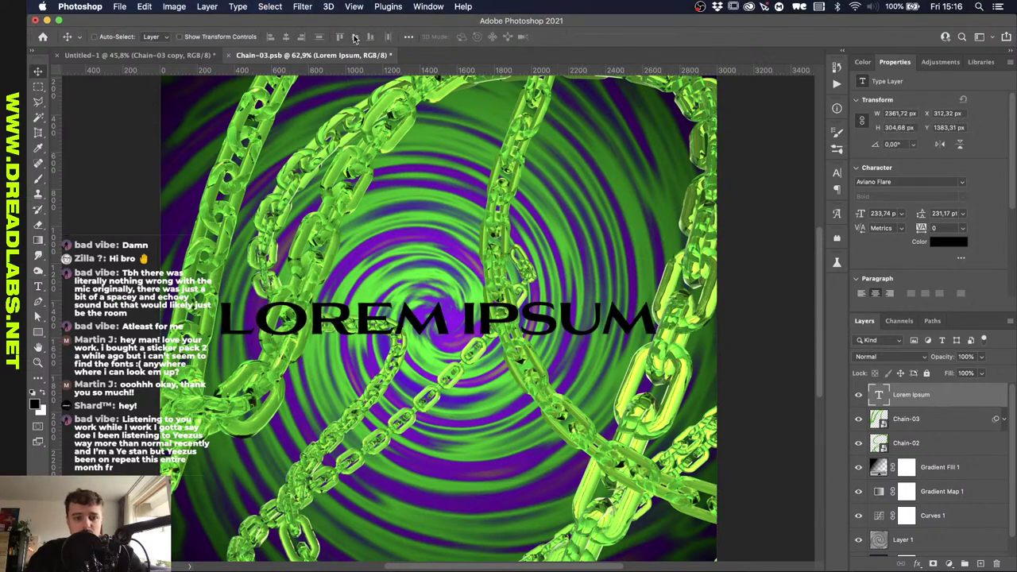
pyautogui.hotkey('ctrl', 'd')
# Select all of the Lorem Ipsum text and set its kerning to Optical.
pyautogui.press('t')
pyautogui.click(285, 318)
pyautogui.press('super+a')
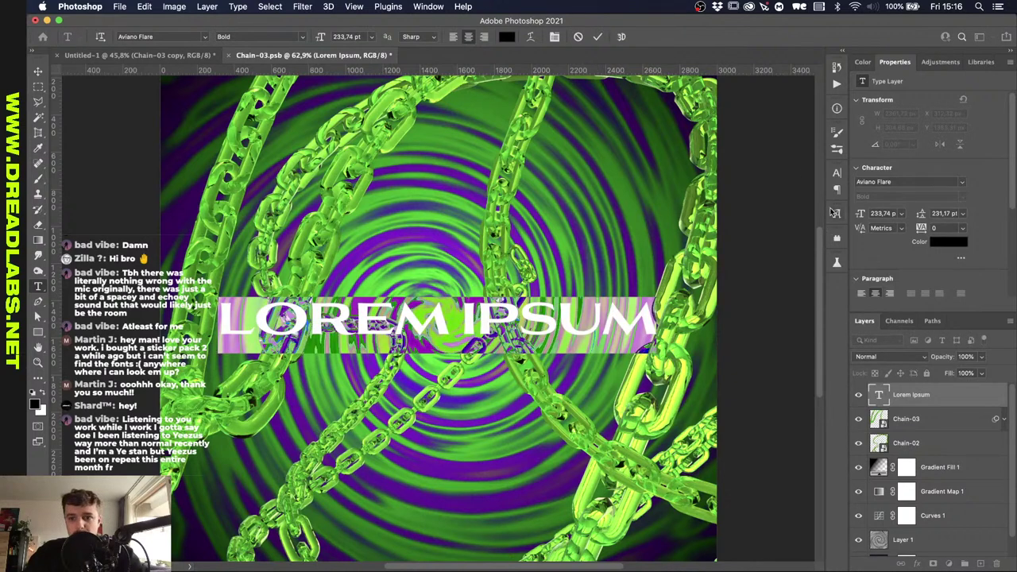
pyautogui.click(837, 176)
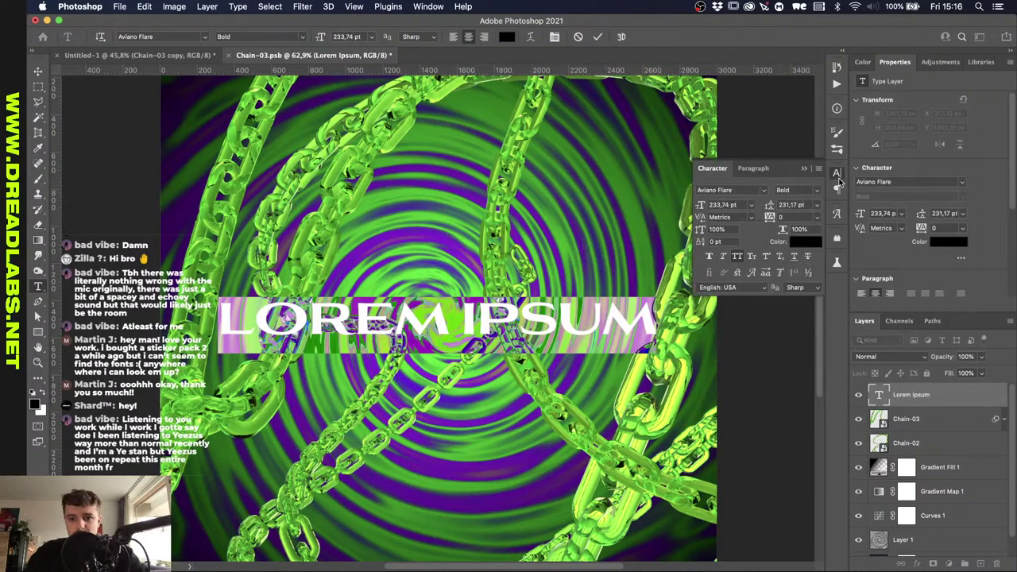
pyautogui.click(750, 217)
pyautogui.click(746, 236)
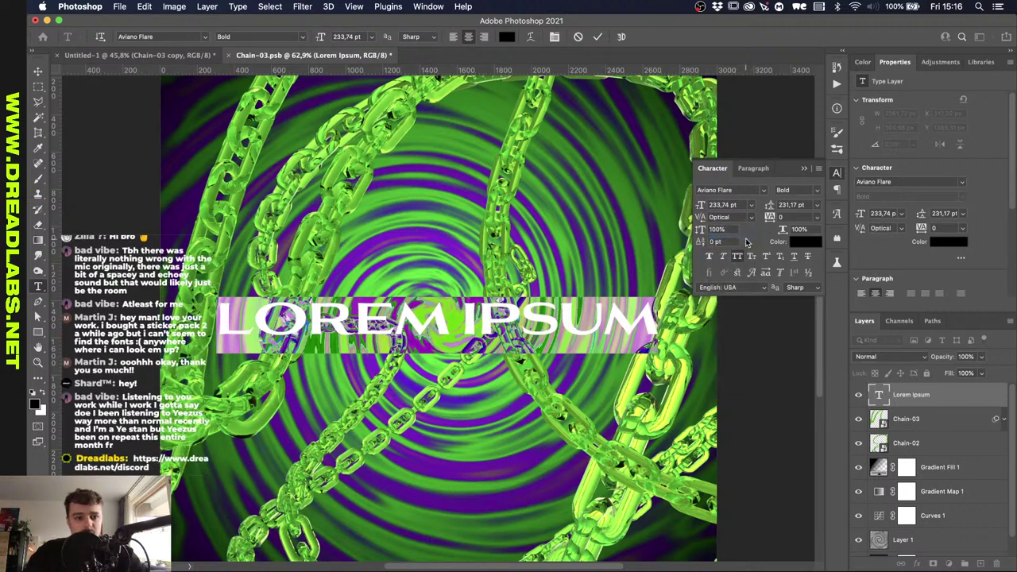
pyautogui.press('Right')
# Replace the placeholder text with DREADLABS and commit the edit.
pyautogui.press('super+a')
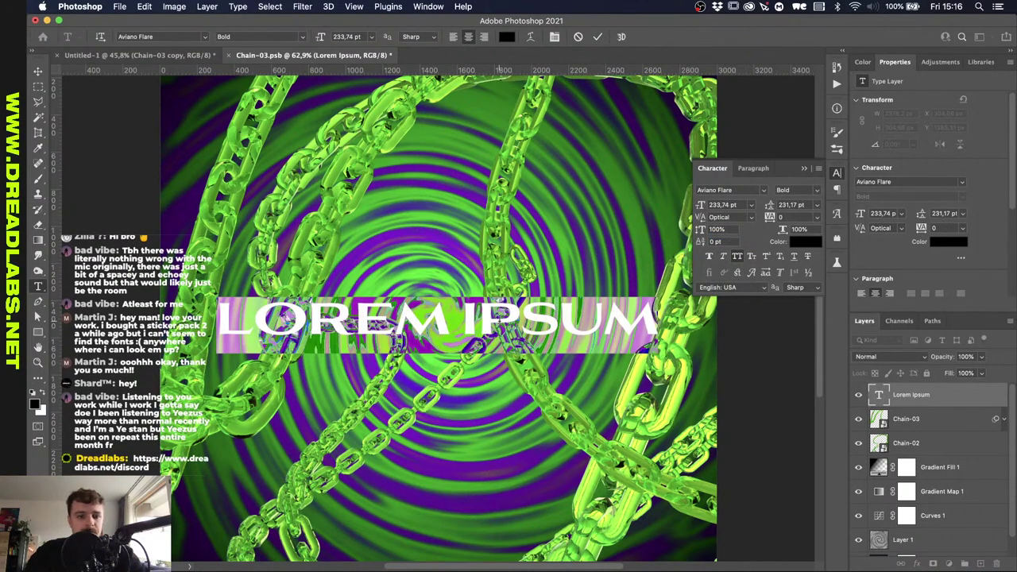
pyautogui.write('MORE')
pyautogui.press('super+a')
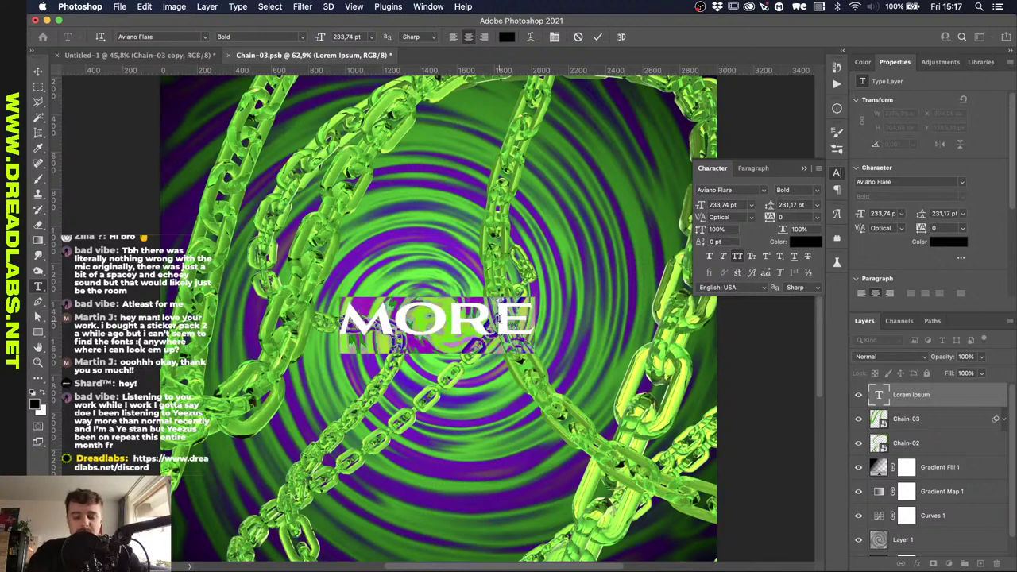
pyautogui.write('DREADLABS')
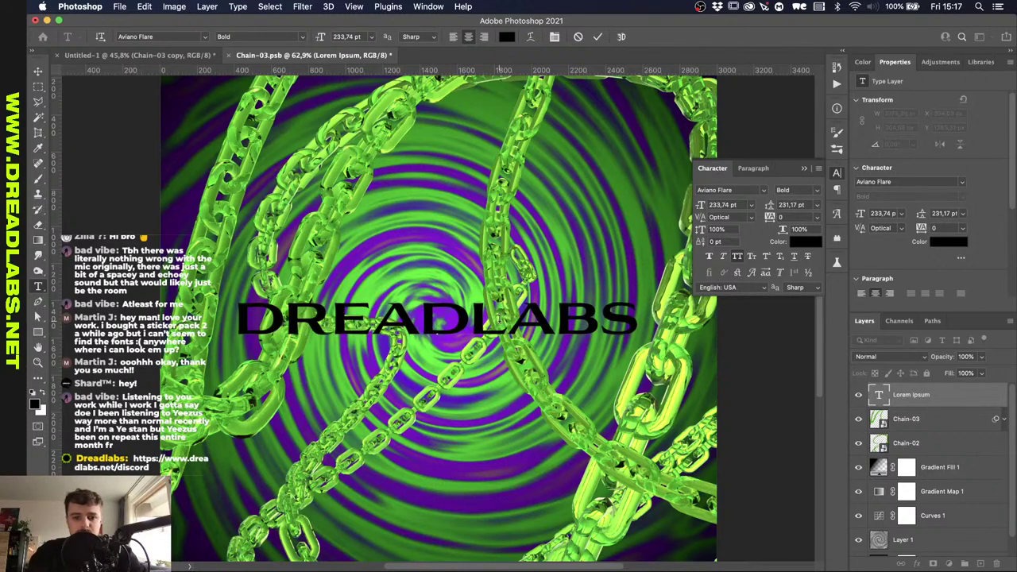
pyautogui.press('super+Return')
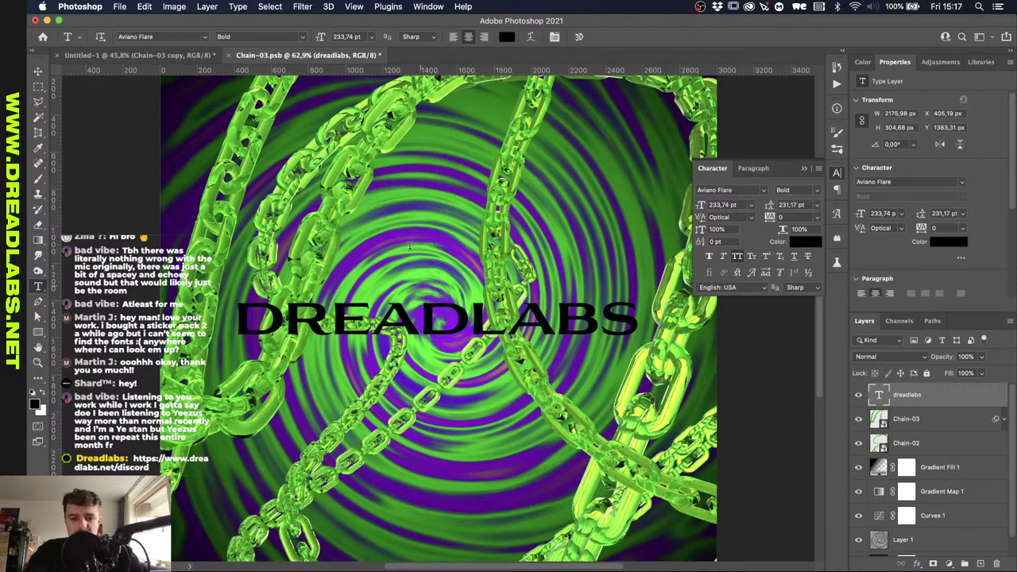
pyautogui.scroll(-4, 417, 321)
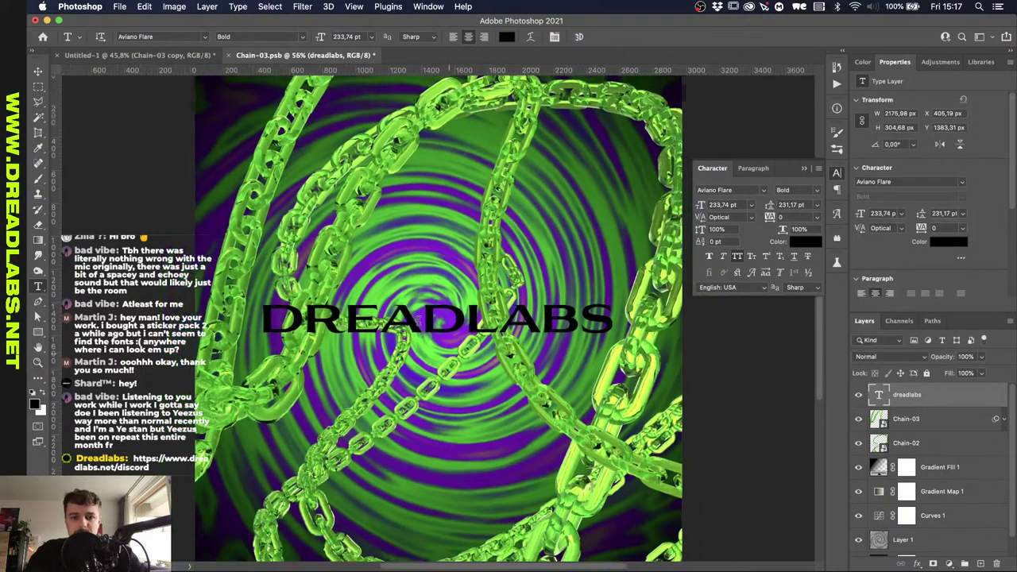
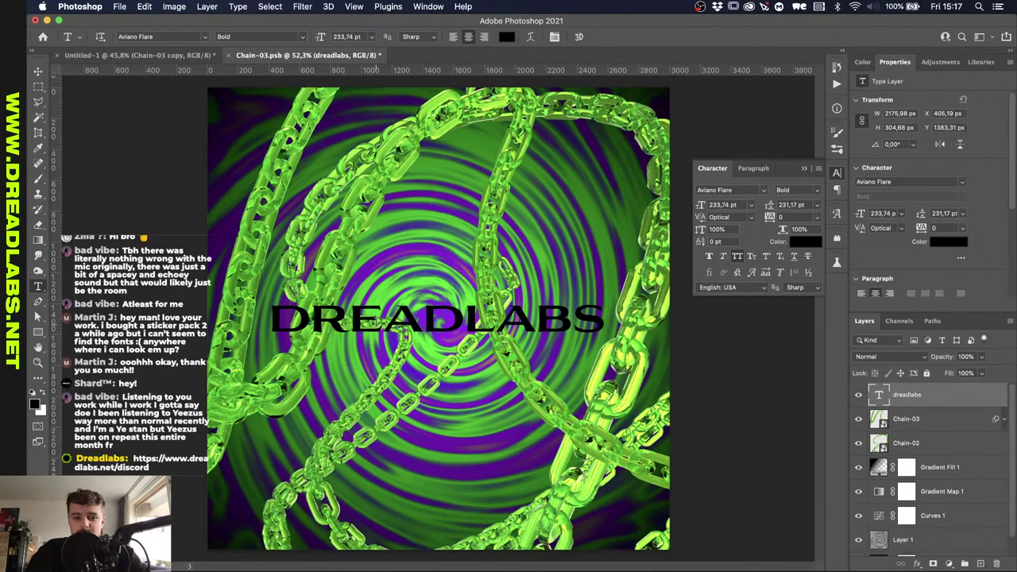
pyautogui.click(372, 319)
pyautogui.press('super+a')
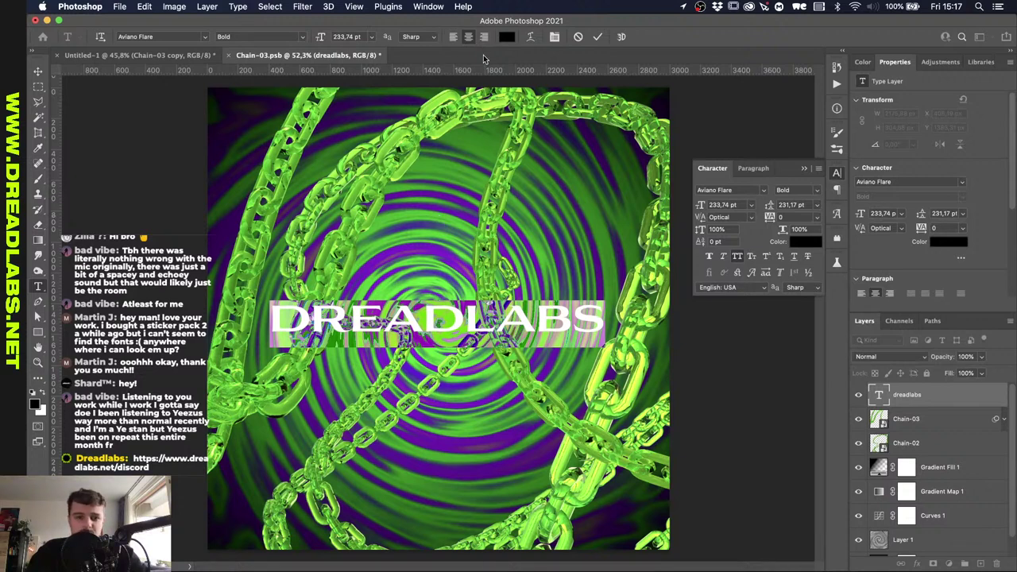
pyautogui.click(598, 37)
pyautogui.scroll(1, 425, 265)
pyautogui.scroll(3, 425, 264)
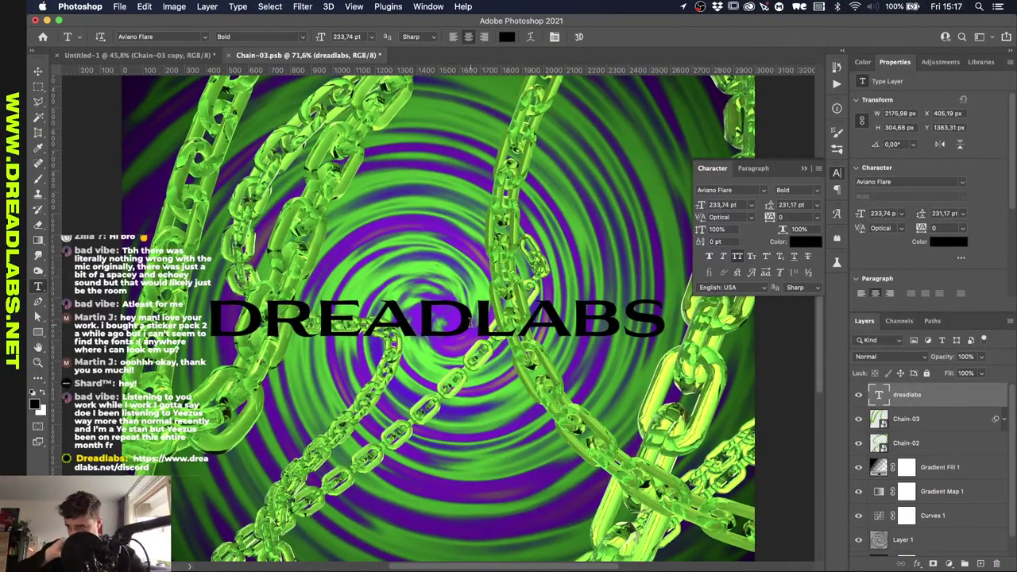
# Select the whole DREADLABS text and try the BlackChancery font on it.
pyautogui.doubleClick(471, 322)
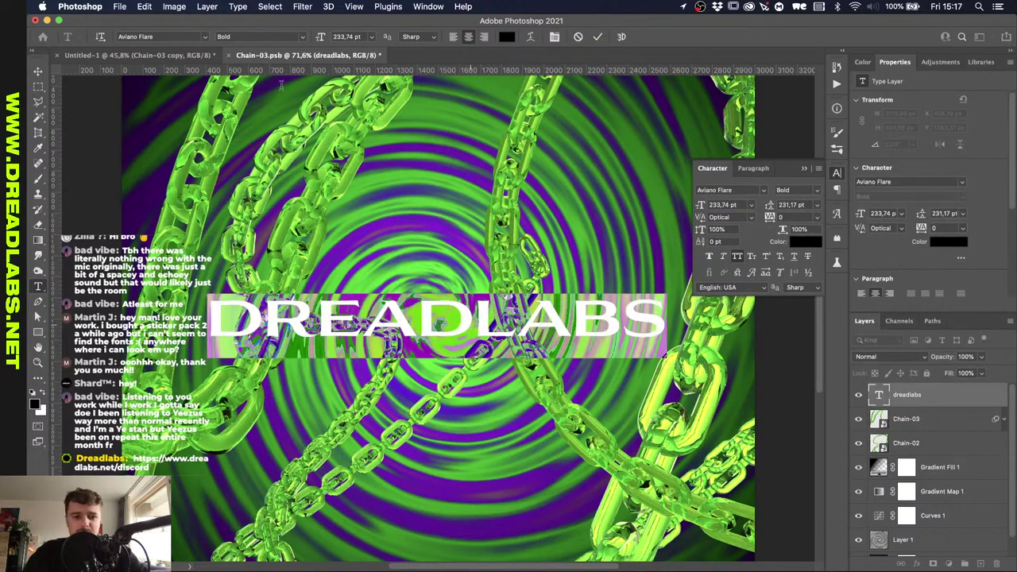
pyautogui.click(204, 37)
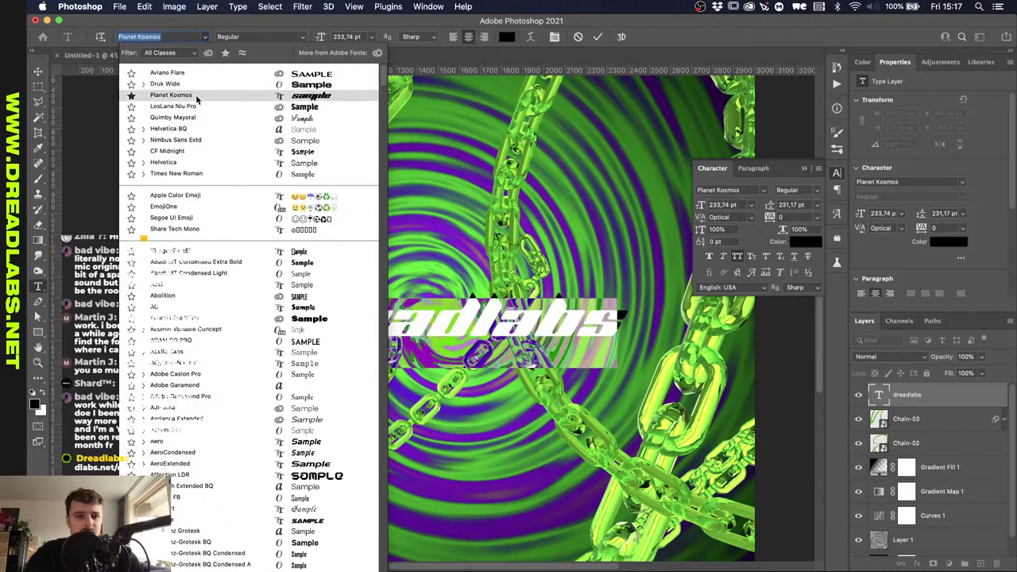
pyautogui.scroll(-2, 226, 274)
pyautogui.scroll(-10, 226, 274)
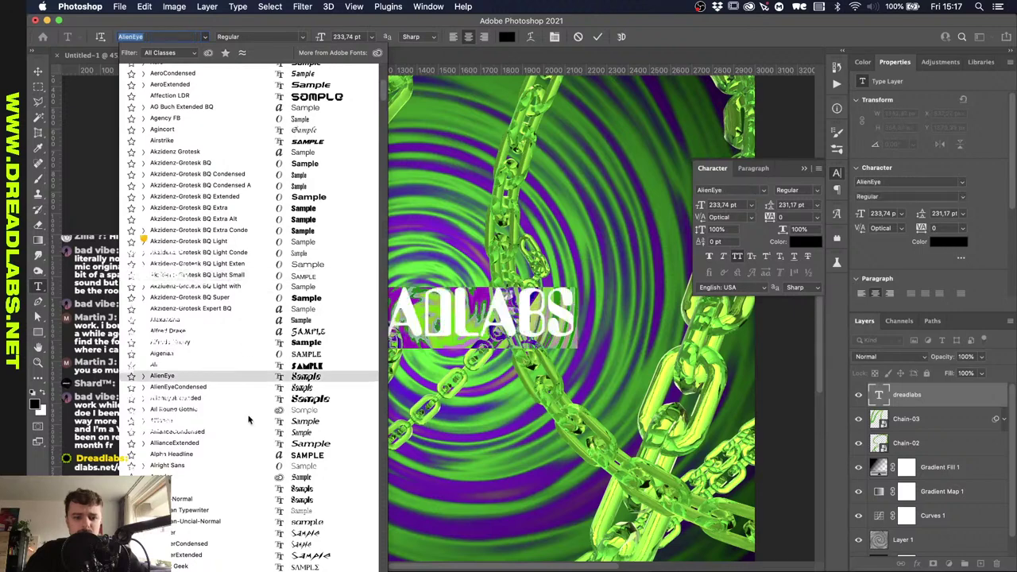
pyautogui.scroll(-8, 244, 440)
pyautogui.scroll(-15, 244, 441)
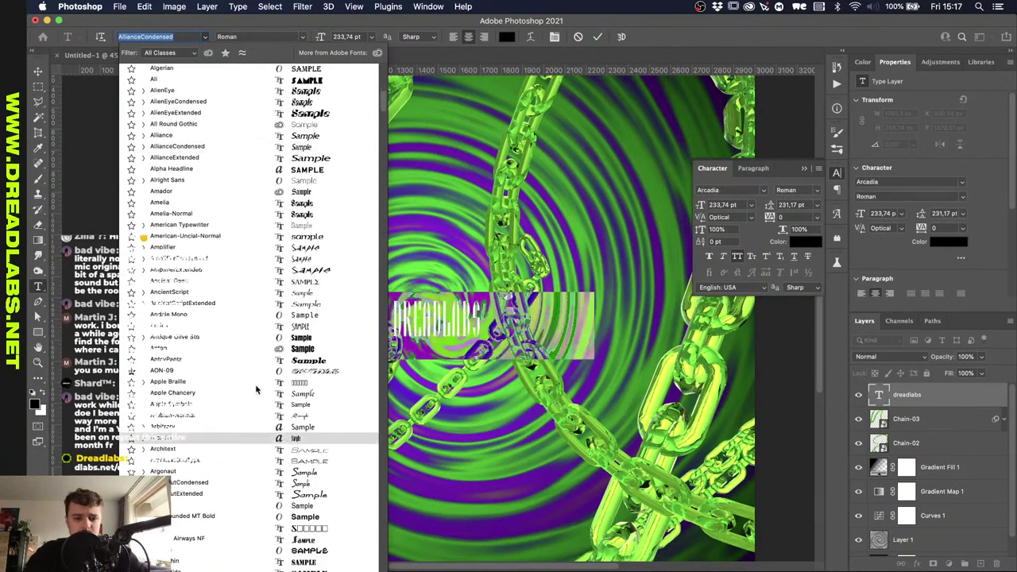
pyautogui.scroll(-17, 255, 389)
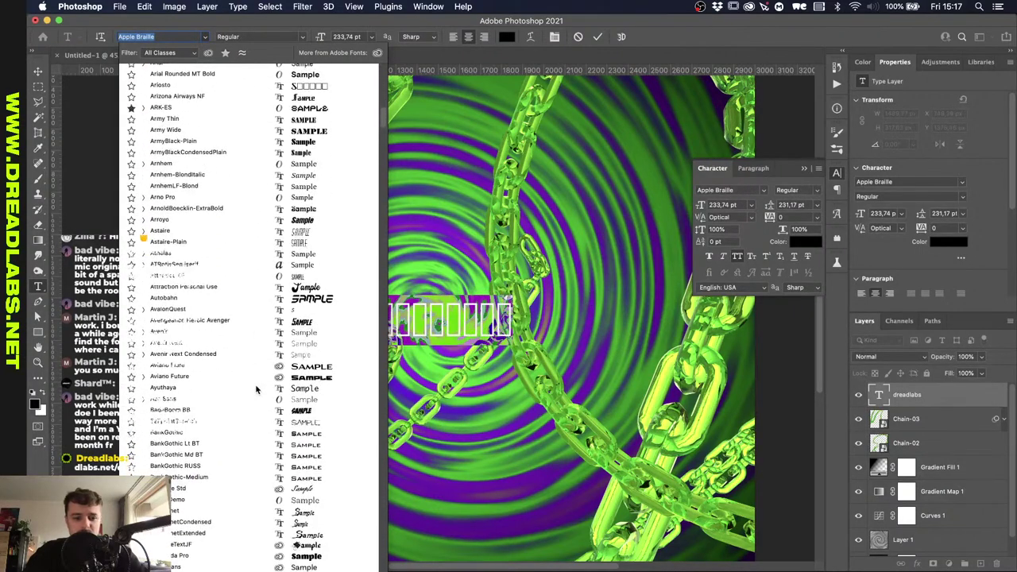
pyautogui.scroll(-10, 256, 389)
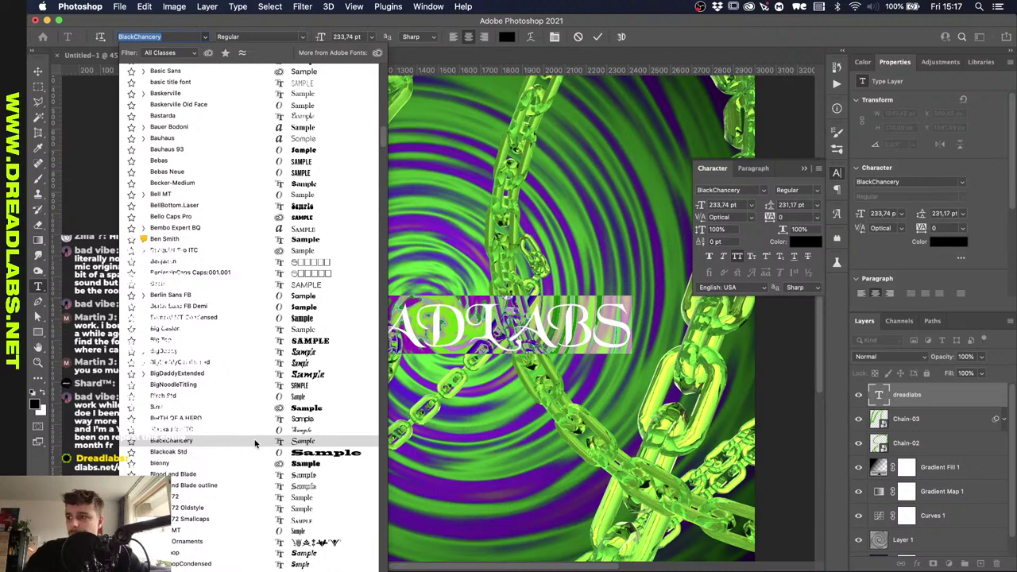
pyautogui.click(256, 444)
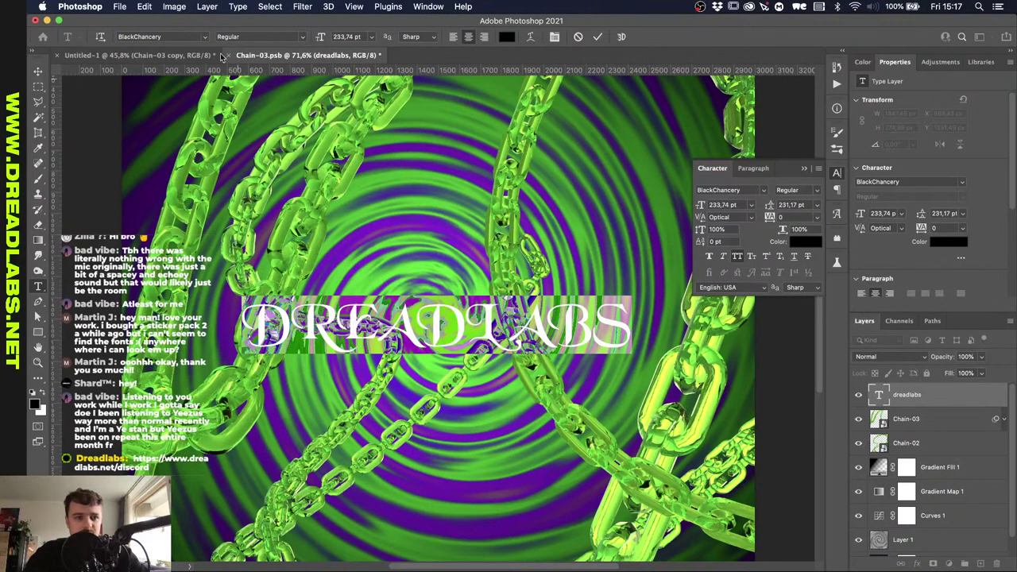
# Set the DREADLABS text's font to Critical Mass LDR and commit the edit.
pyautogui.click(204, 37)
pyautogui.scroll(10, 201, 395)
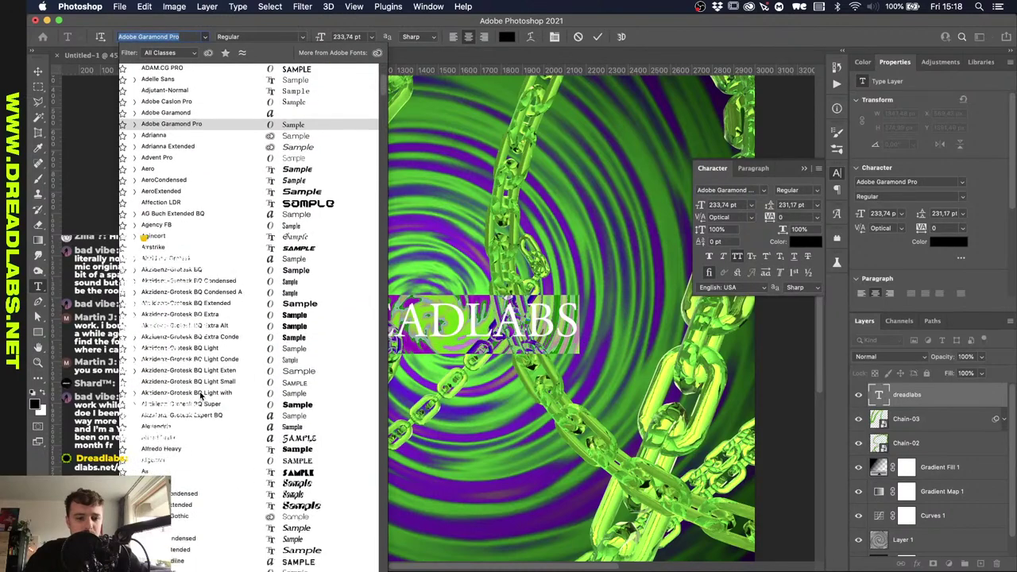
pyautogui.scroll(-15, 201, 395)
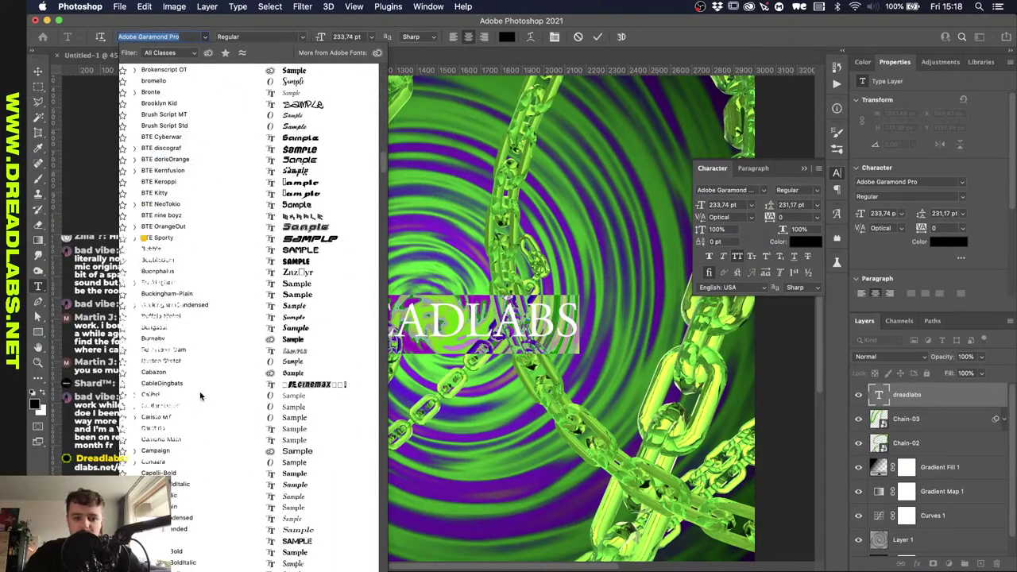
pyautogui.scroll(-5, 201, 395)
pyautogui.scroll(-4, 201, 395)
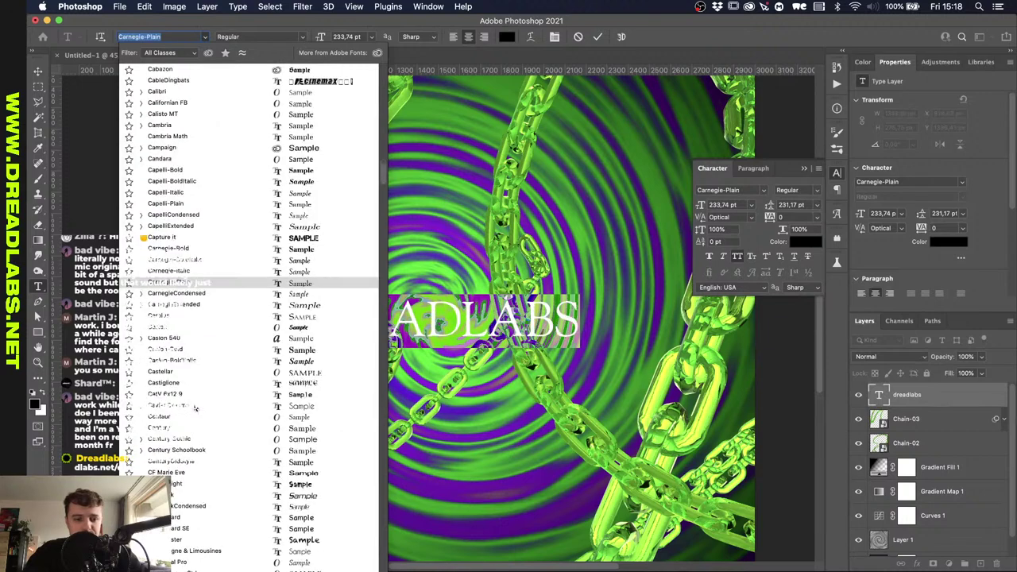
pyautogui.scroll(-10, 206, 387)
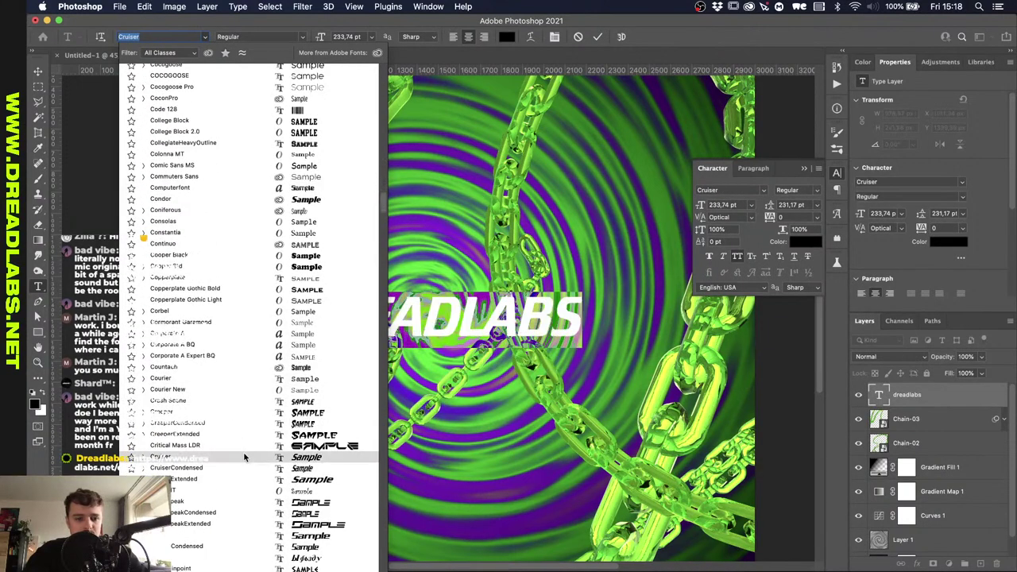
pyautogui.click(238, 446)
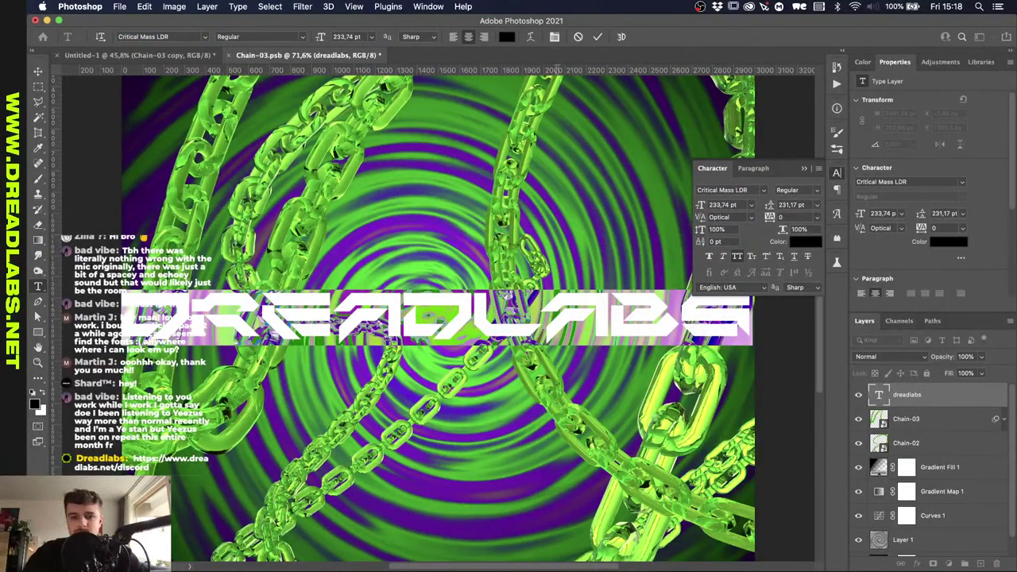
pyautogui.click(597, 37)
# Scale the DREADLABS text down about its centre to about 2521 px wide.
pyautogui.press('super+t')
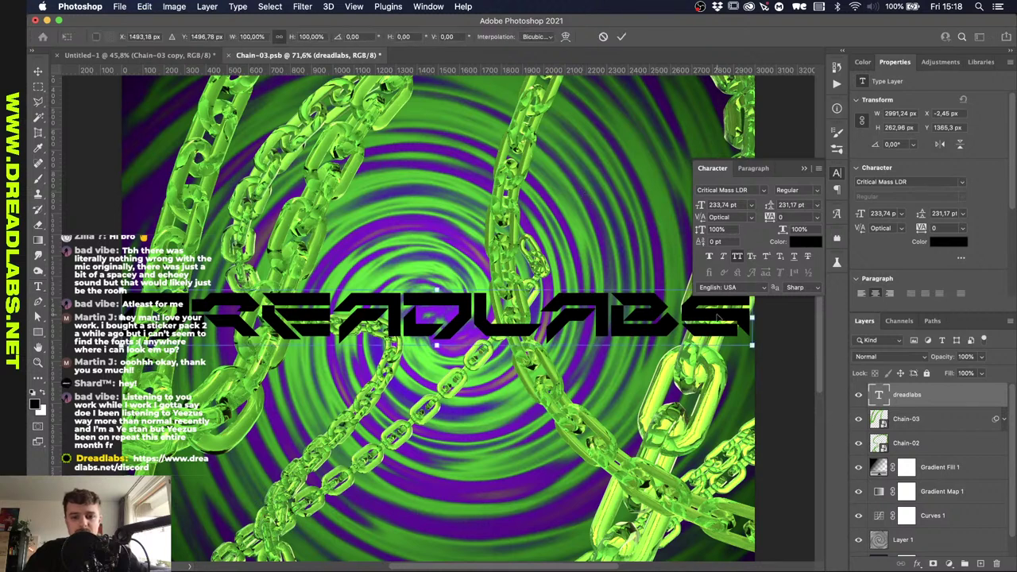
pyautogui.moveTo(751, 315); pyautogui.dragTo(700, 316)
pyautogui.press('Return')
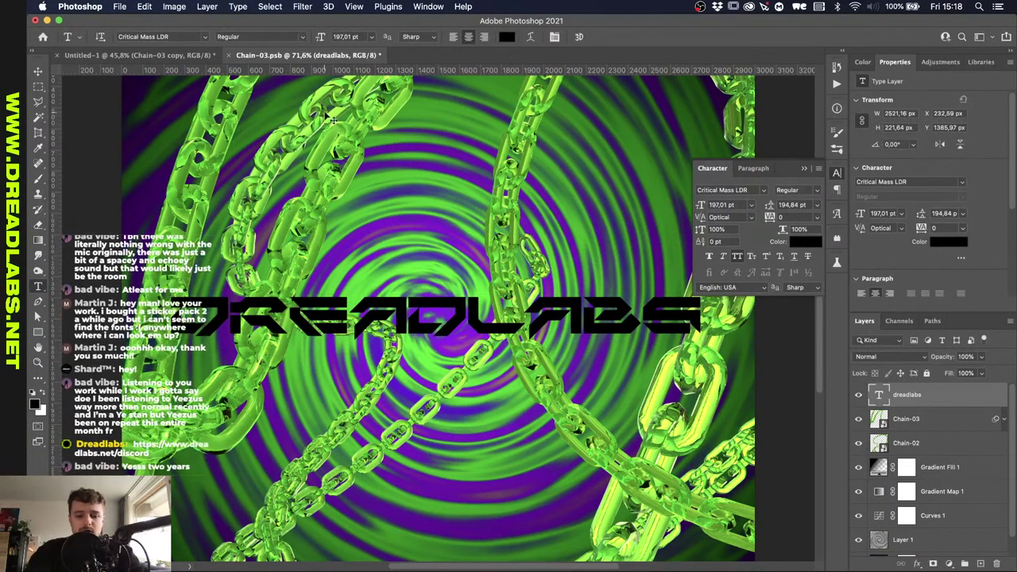
# Duplicate the DREADLABS text layer, hide the copy and make the original layer active.
pyautogui.press('super+j')
pyautogui.click(862, 398)
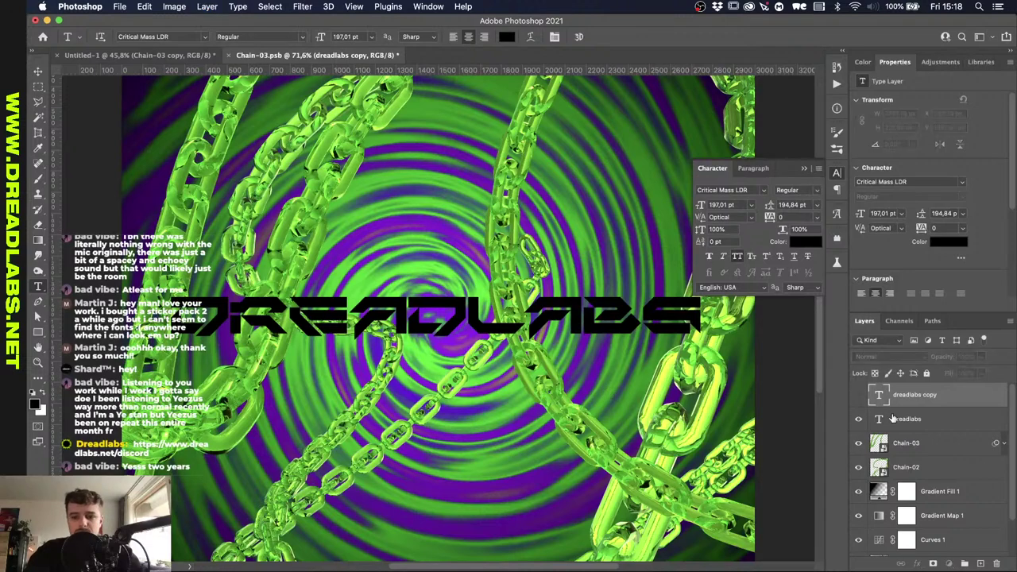
pyautogui.hotkey('alt', '[')
# Convert the original DREADLABS text layer to a smart object and apply a Gaussian Blur with a 25-pixel radius.
pyautogui.click(301, 6)
pyautogui.moveTo(346, 166)
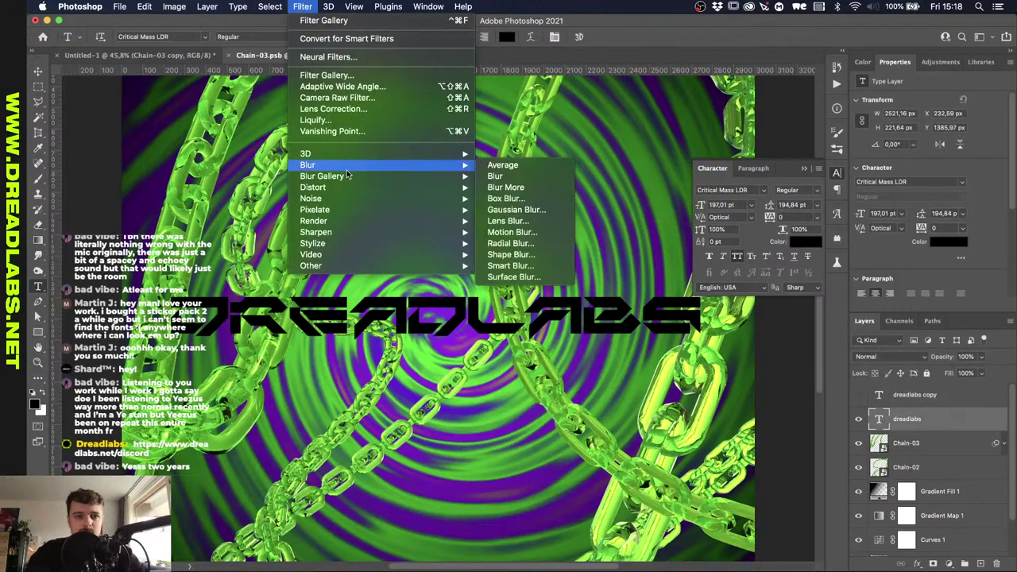
pyautogui.click(556, 210)
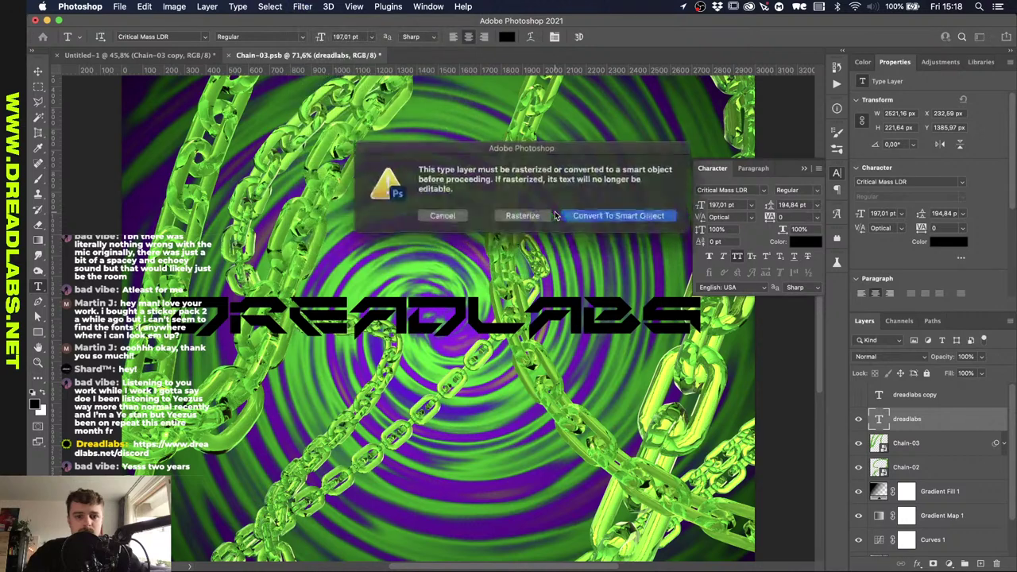
pyautogui.click(562, 220)
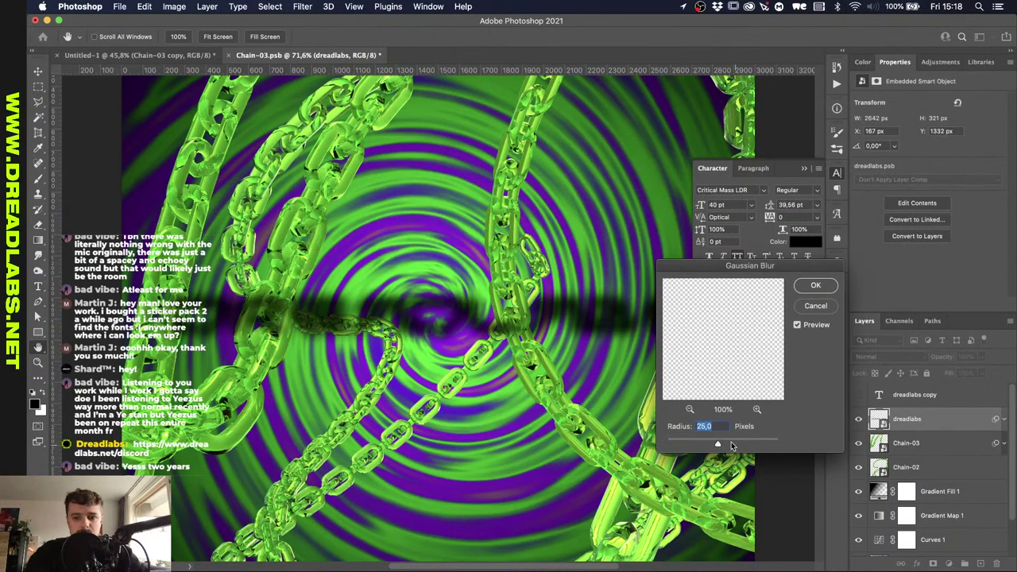
pyautogui.click(816, 286)
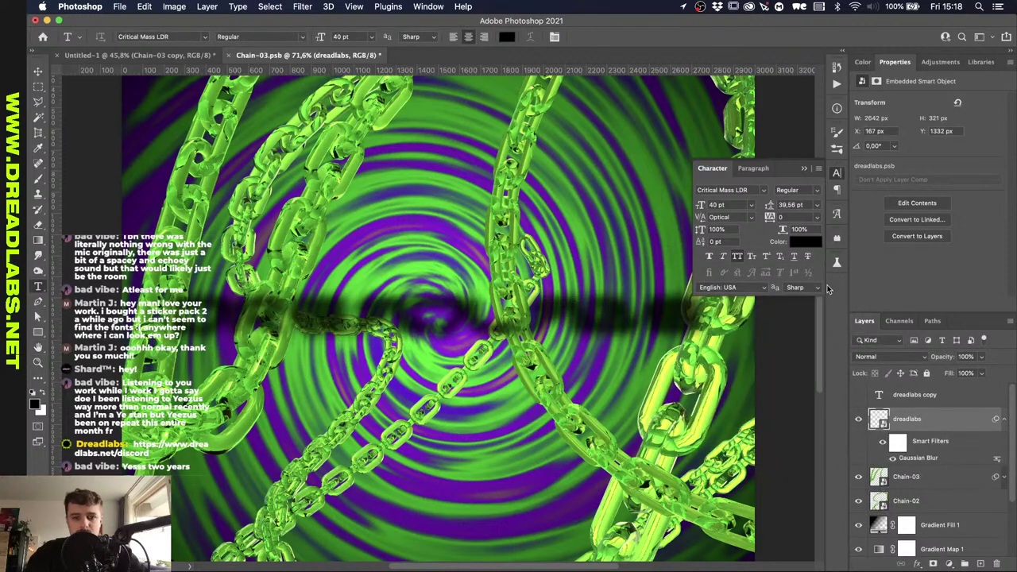
# Delete the hidden text copy and try a 2-pixel Gaussian Blur radius on the DREADLABS smart object.
pyautogui.click(906, 395)
pyautogui.press('BackSpace')
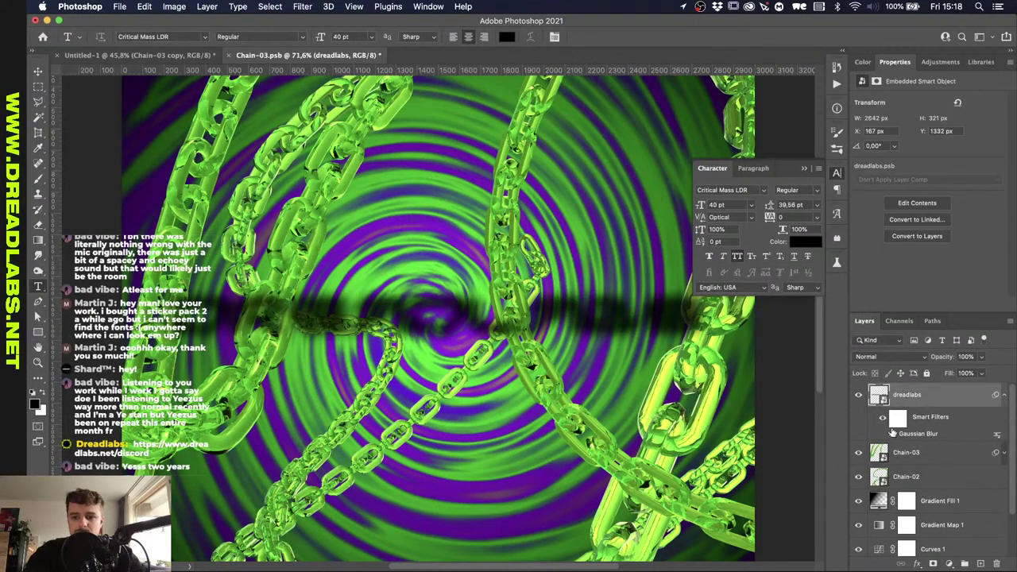
pyautogui.doubleClick(914, 434)
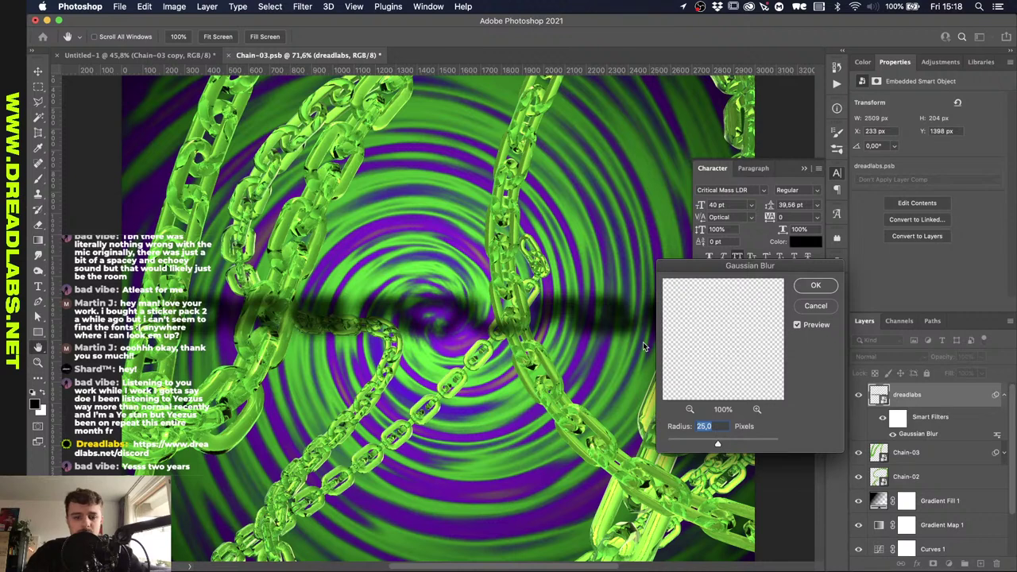
pyautogui.write('5')
pyautogui.press('Return')
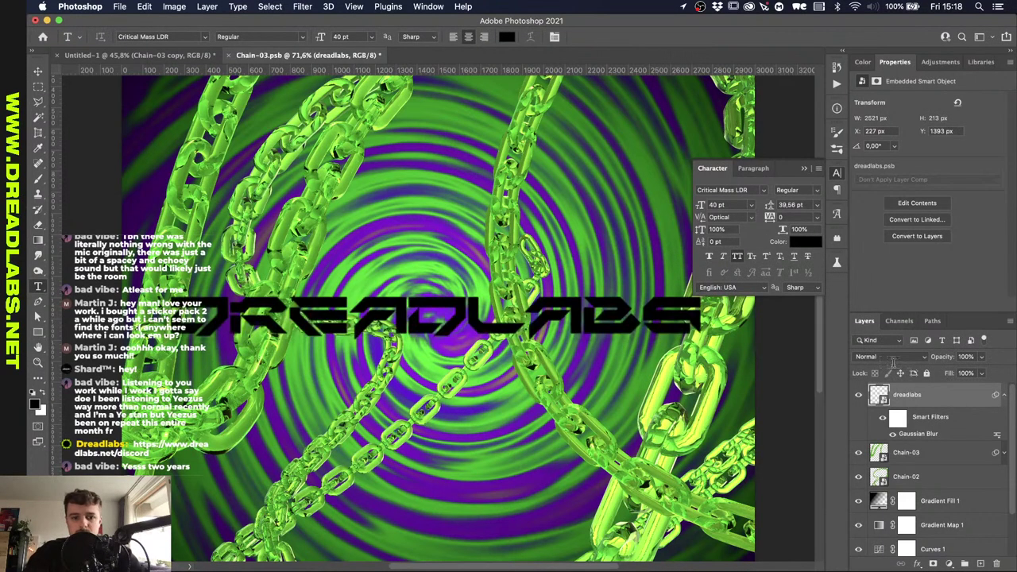
# Set the Gaussian Blur radius on the DREADLABS smart object to 10 pixels.
pyautogui.doubleClick(918, 434)
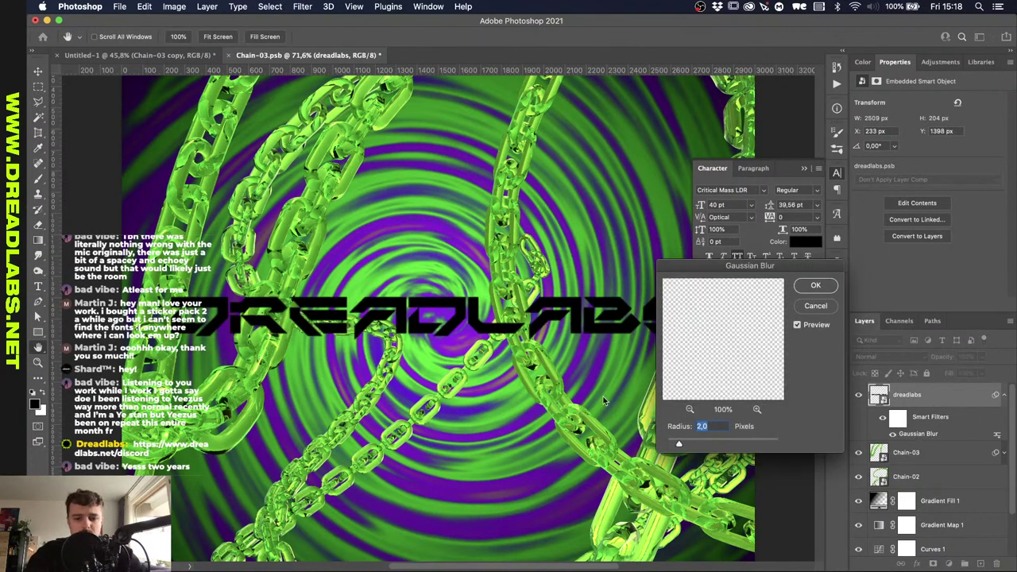
pyautogui.write('10')
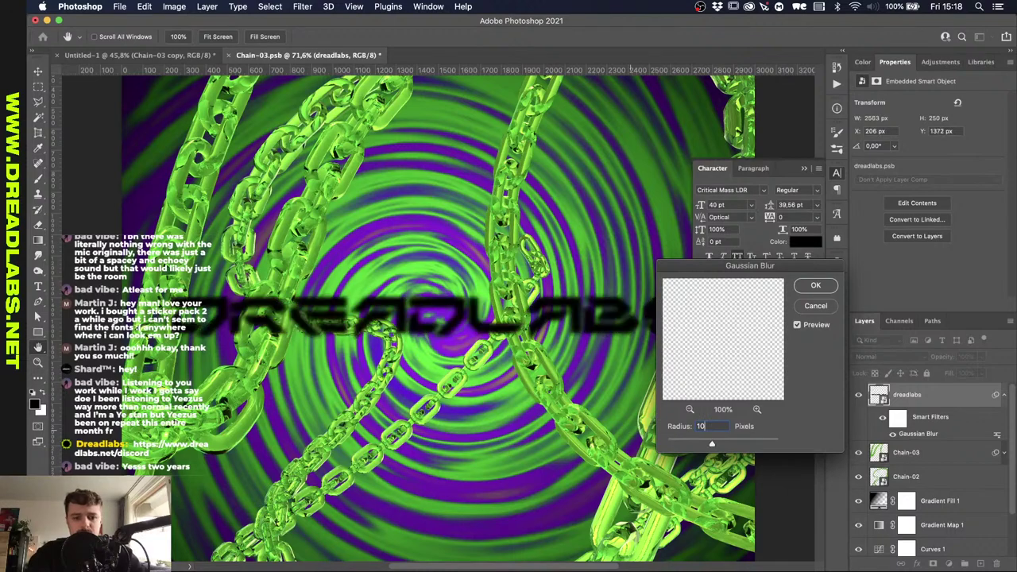
pyautogui.press('Return')
# Create an unblurred copy of the DREADLABS smart object and hide the blurred original.
pyautogui.hotkey('ctrl', 'j')
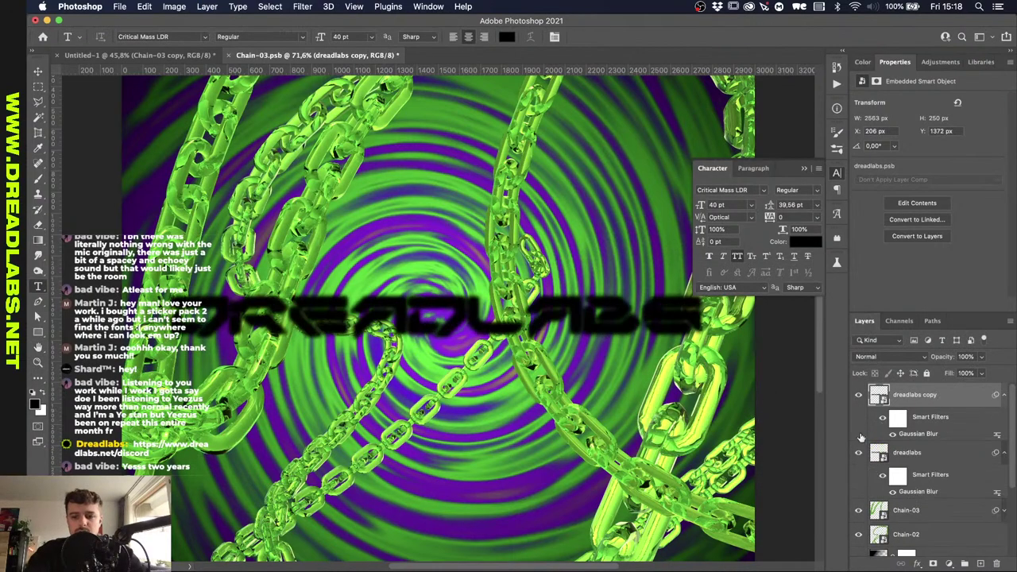
pyautogui.scroll(5, 349, 318)
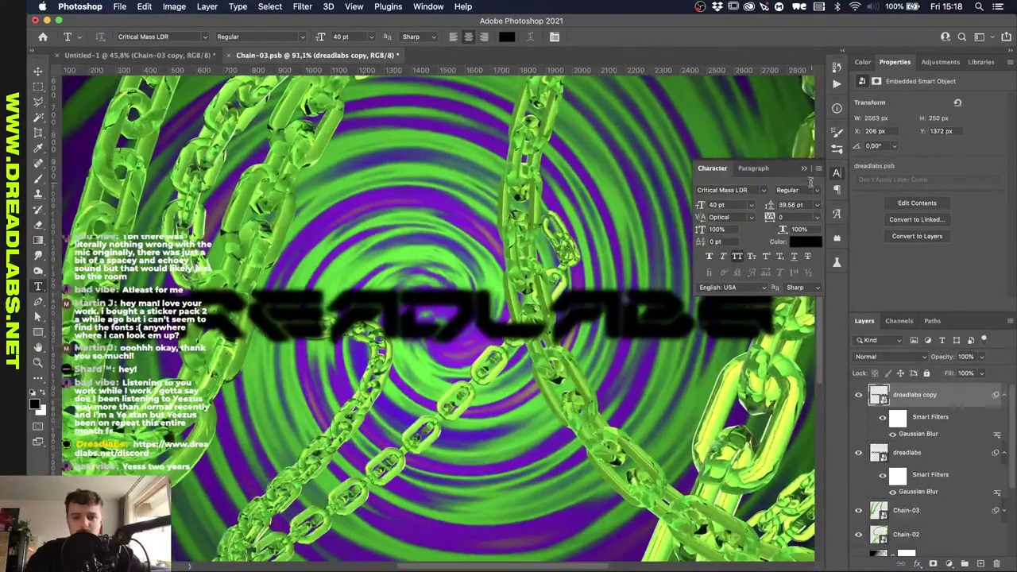
pyautogui.click(803, 170)
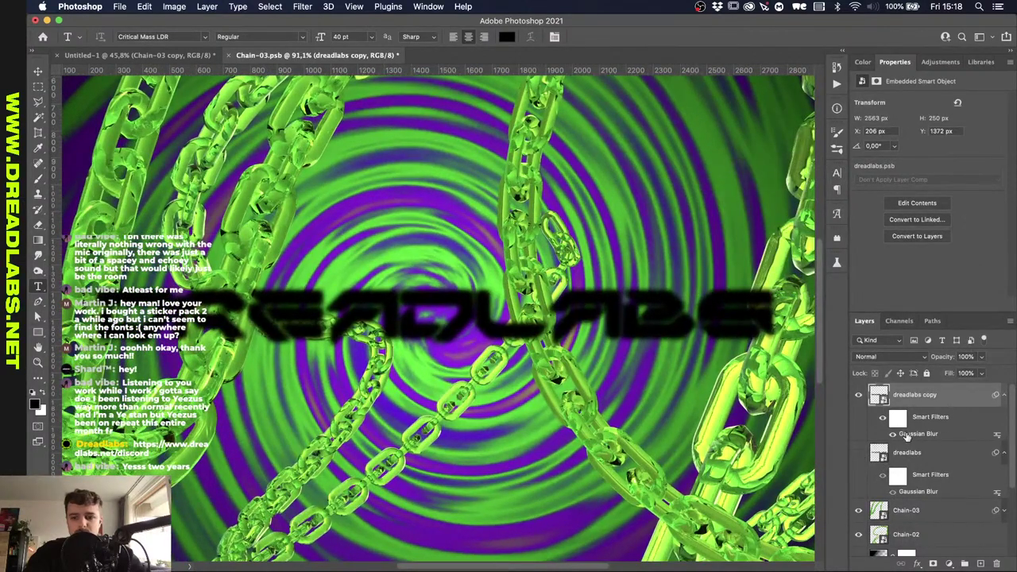
pyautogui.rightClick(907, 436)
pyautogui.click(834, 475)
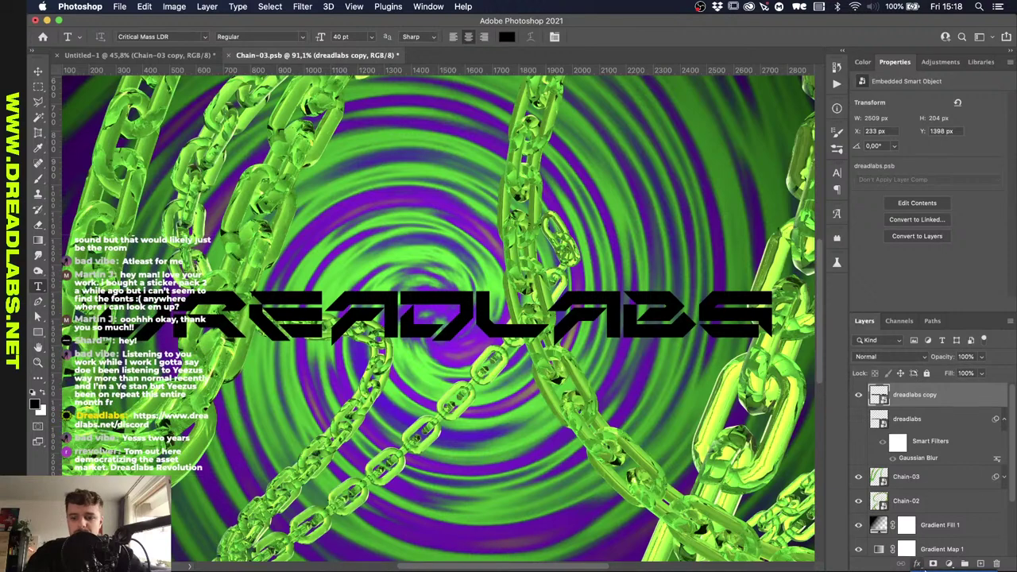
# Give the unblurred DREADLABS copy an Inner Bevel with 344% depth and 12 px size, and set the layer's fill to 0%.
pyautogui.doubleClick(954, 395)
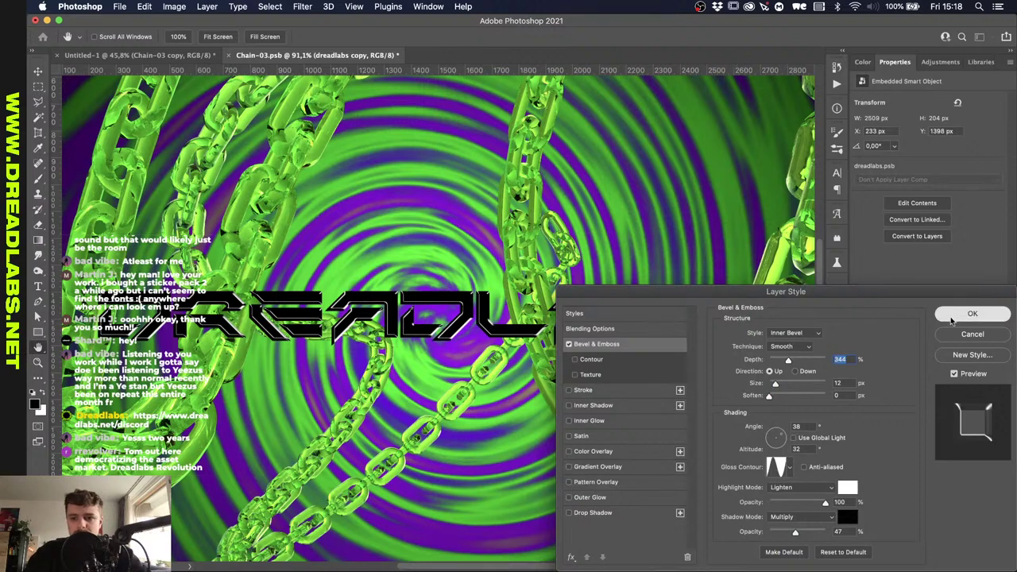
pyautogui.click(973, 313)
pyautogui.click(983, 373)
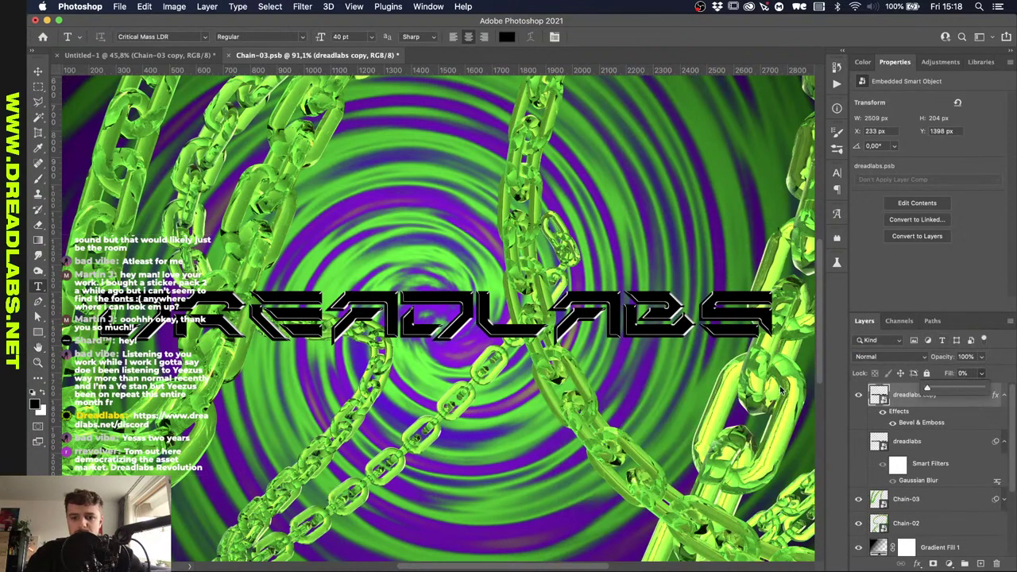
pyautogui.moveTo(977, 388); pyautogui.dragTo(945, 375)
pyautogui.click(910, 415)
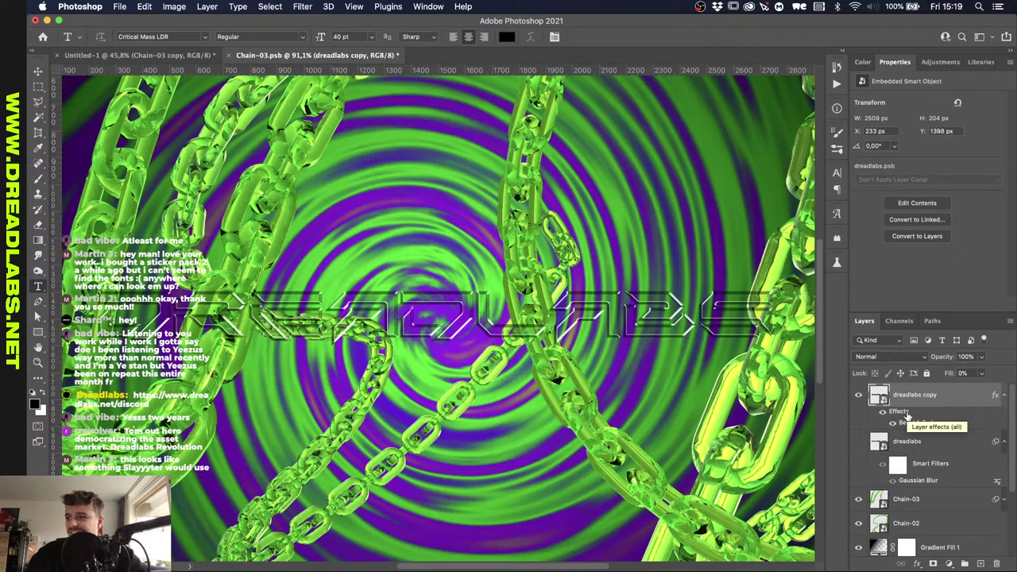
# Add a Gradient Overlay to the unblurred DREADLABS copy and reduce its gradient to a light green stop at 50% between the dark green end stops.
pyautogui.doubleClick(906, 413)
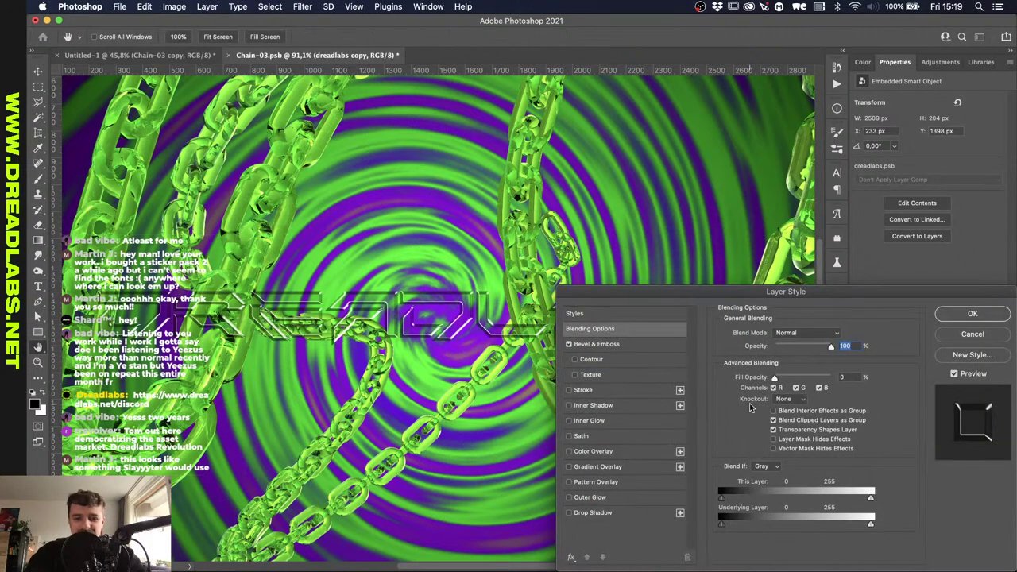
pyautogui.click(634, 466)
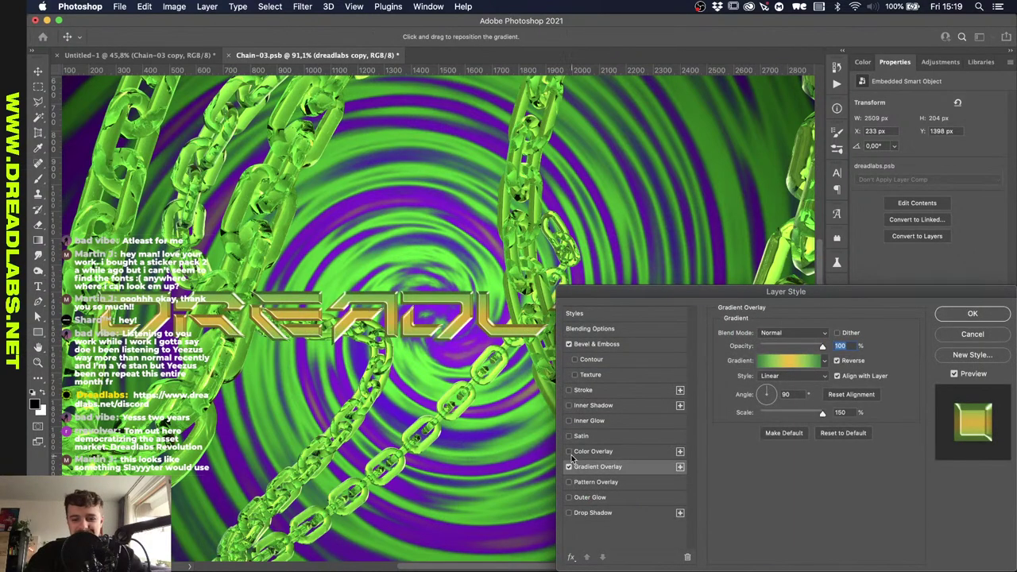
pyautogui.click(790, 363)
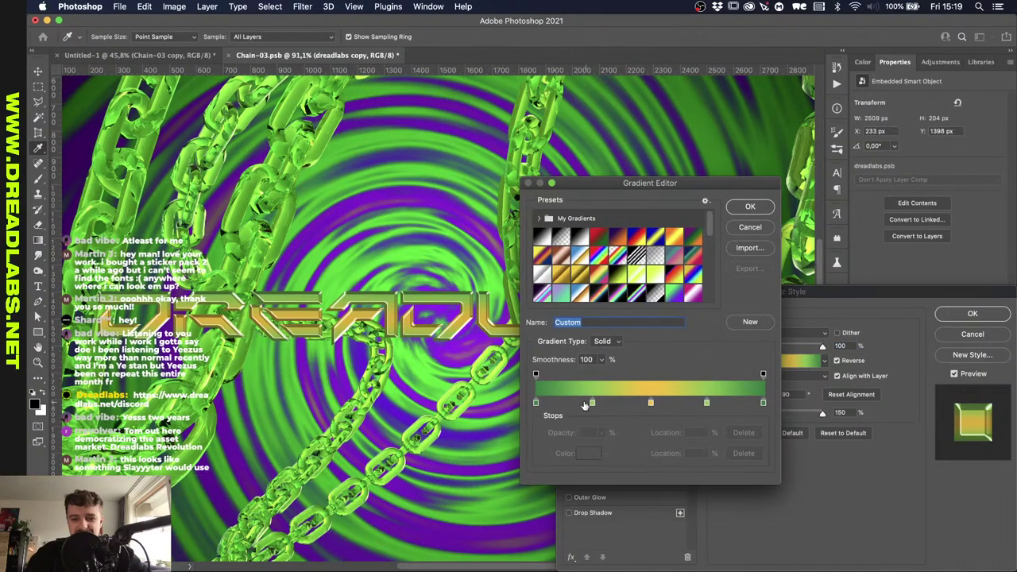
pyautogui.click(535, 403)
pyautogui.click(614, 418)
pyautogui.moveTo(593, 403); pyautogui.dragTo(591, 428)
pyautogui.moveTo(650, 403)
pyautogui.mouseDown()
pyautogui.moveTo(694, 419)
pyautogui.moveTo(651, 403)
pyautogui.mouseUp()
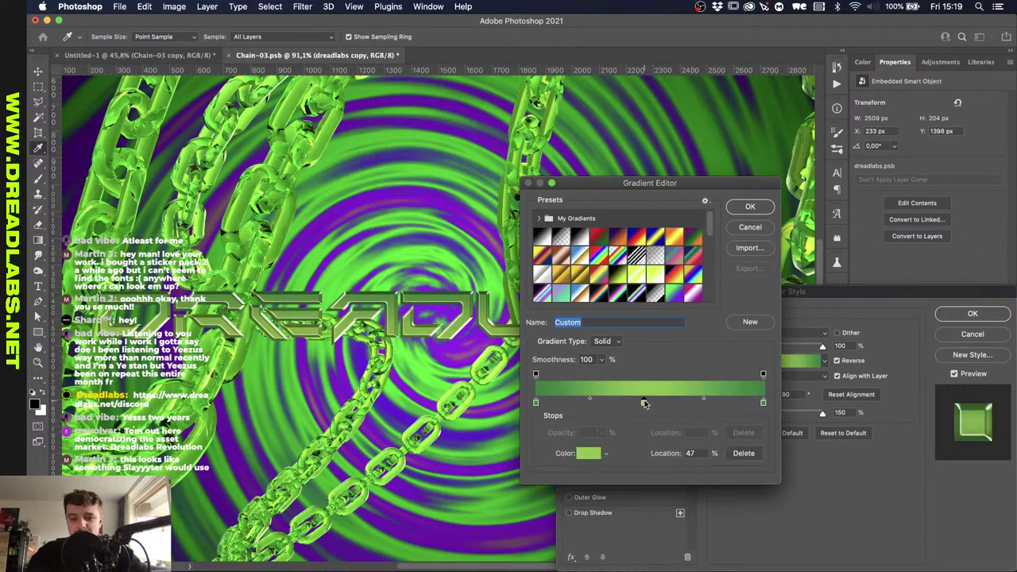
pyautogui.click(651, 403)
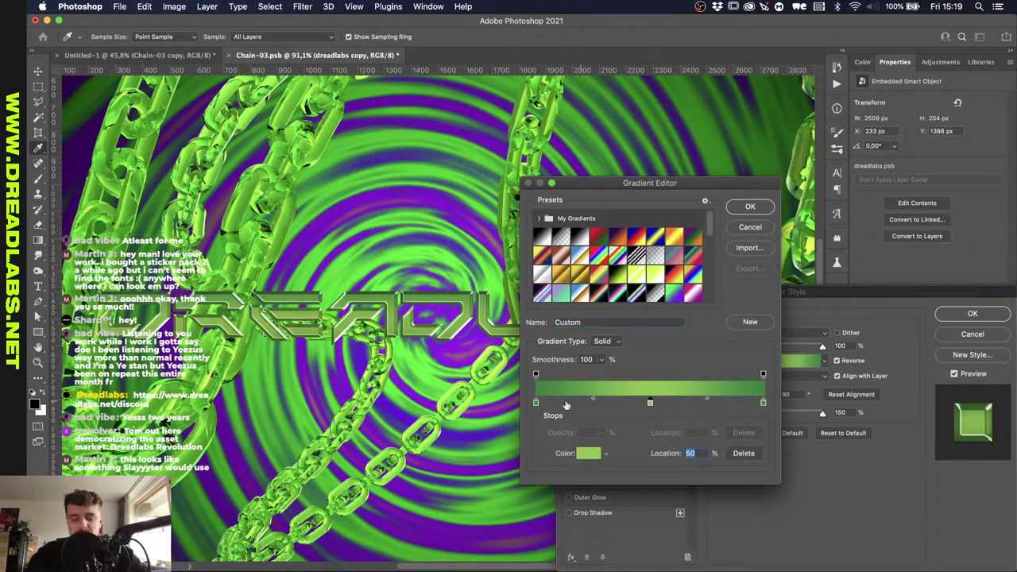
# Replace the gradient's starting dark green stop with the light green one at 0% and recolour it to 84ff00.
pyautogui.moveTo(536, 403); pyautogui.dragTo(546, 455)
pyautogui.moveTo(650, 403); pyautogui.dragTo(535, 403)
pyautogui.click(588, 454)
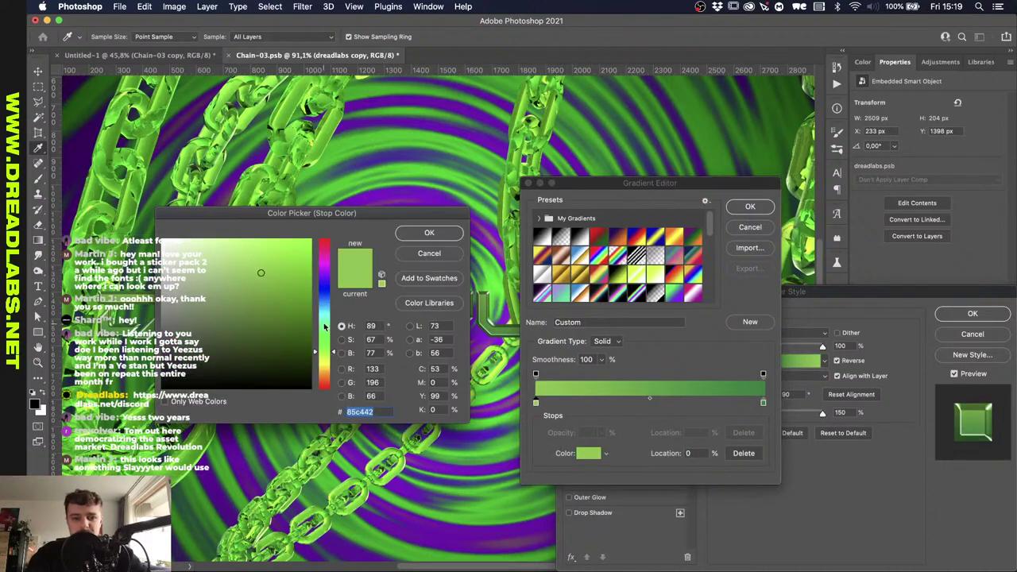
pyautogui.moveTo(294, 288); pyautogui.dragTo(314, 236)
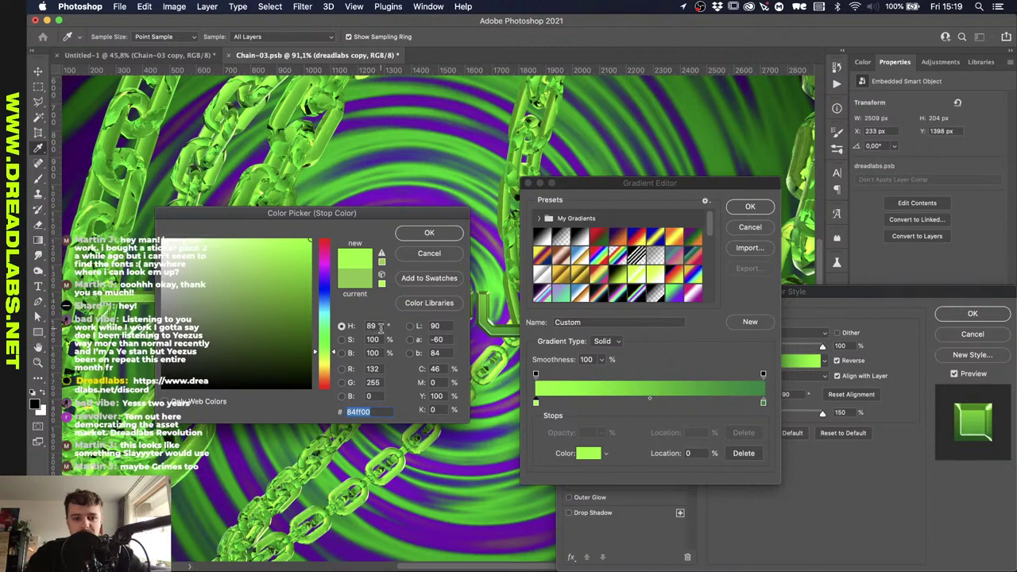
pyautogui.click(429, 232)
# Recolour the gradient's end stop at 100% to yellow f0ff00 and apply the edited gradient.
pyautogui.click(762, 403)
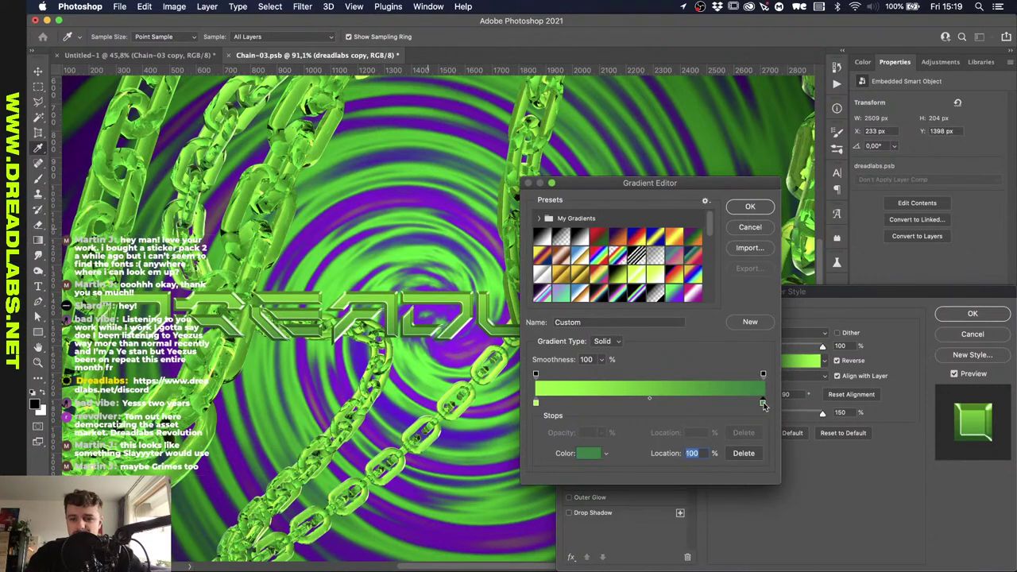
pyautogui.click(597, 454)
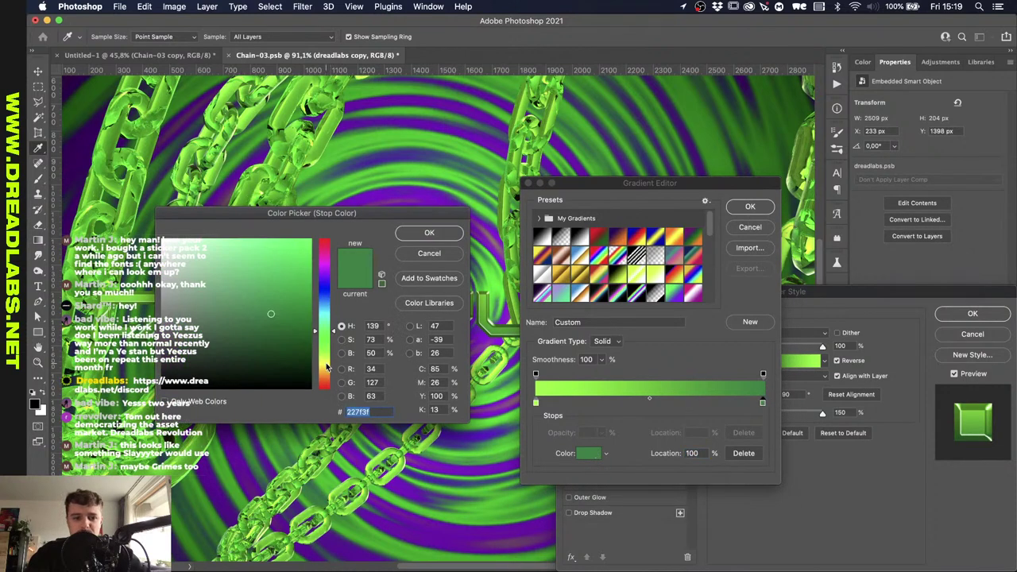
pyautogui.click(326, 366)
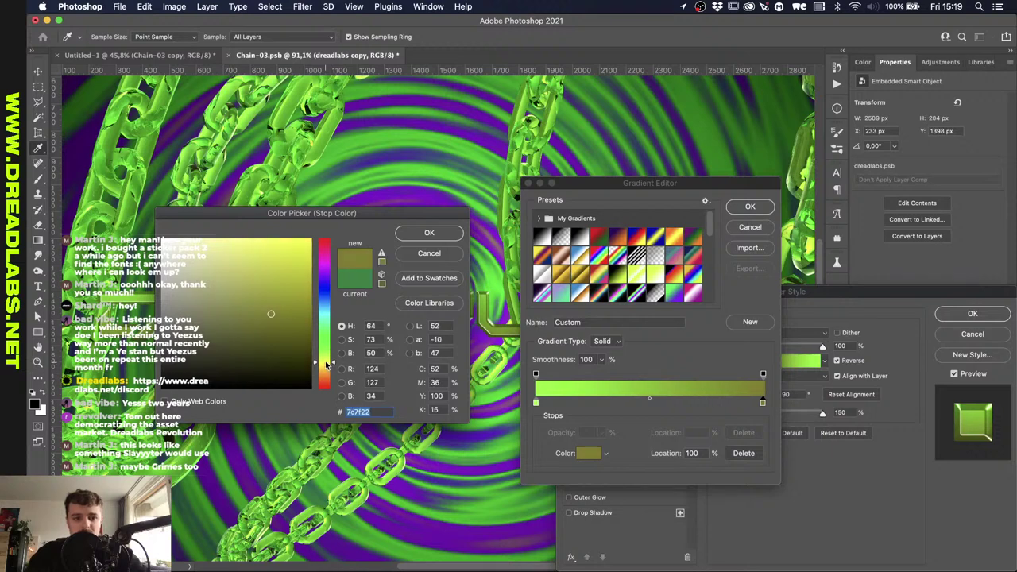
pyautogui.moveTo(279, 256); pyautogui.dragTo(368, 179)
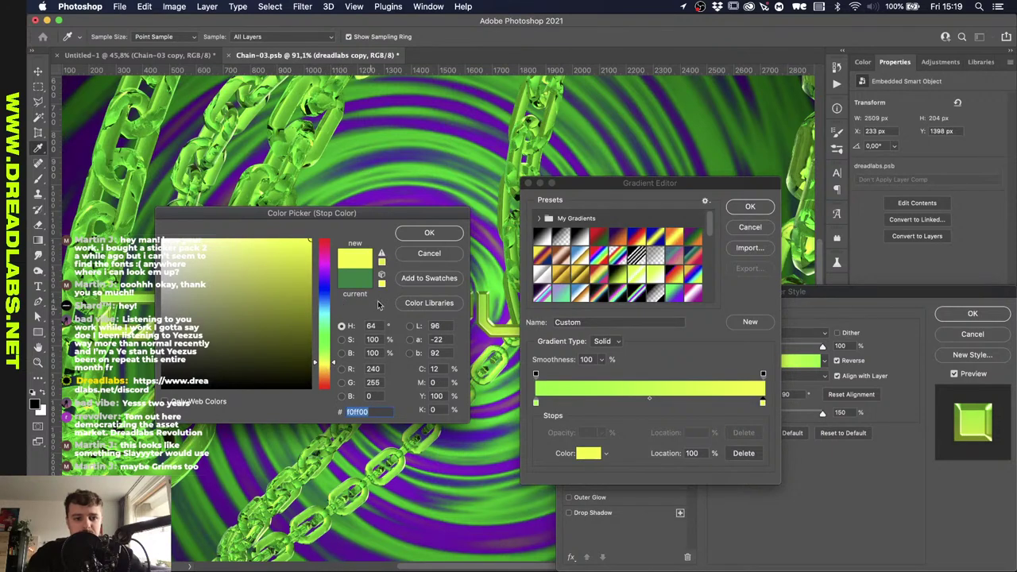
pyautogui.click(430, 233)
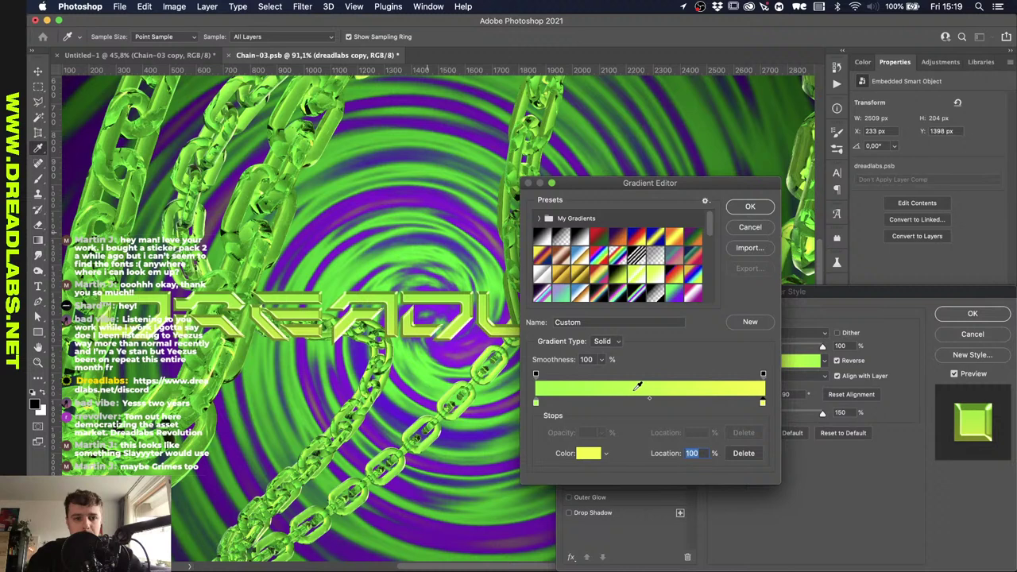
pyautogui.click(748, 207)
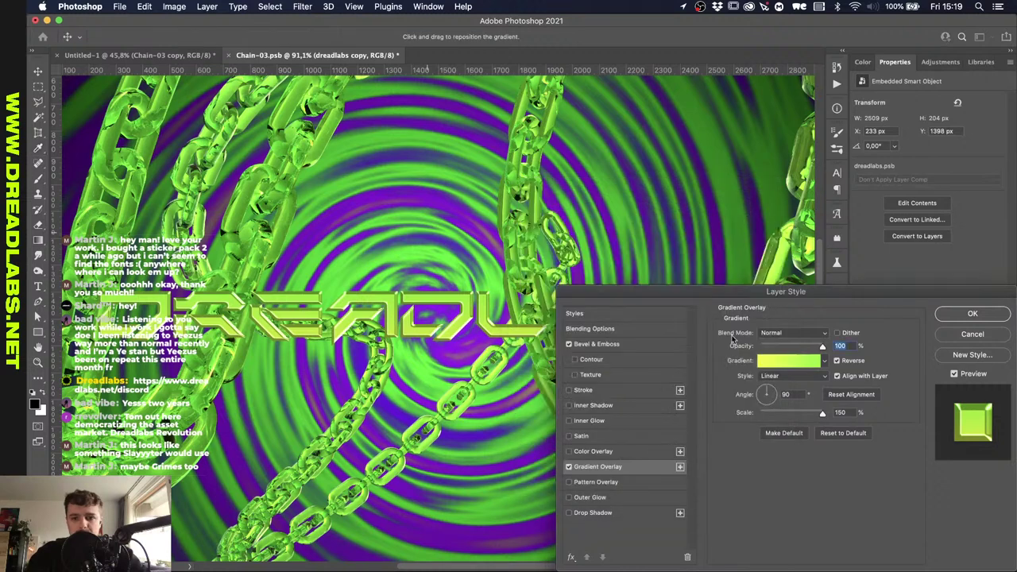
# Set the gradient overlay's angle to 120°, try Overlay and Color blending, settle on Soft Light, and compare the title with and without the effect.
pyautogui.doubleClick(787, 394)
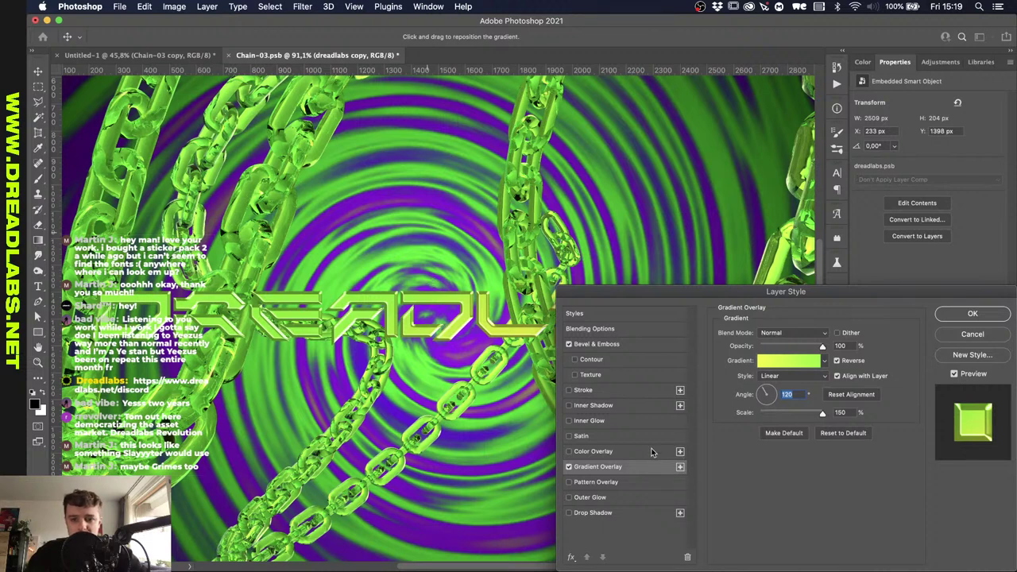
pyautogui.moveTo(731, 290); pyautogui.dragTo(629, 194)
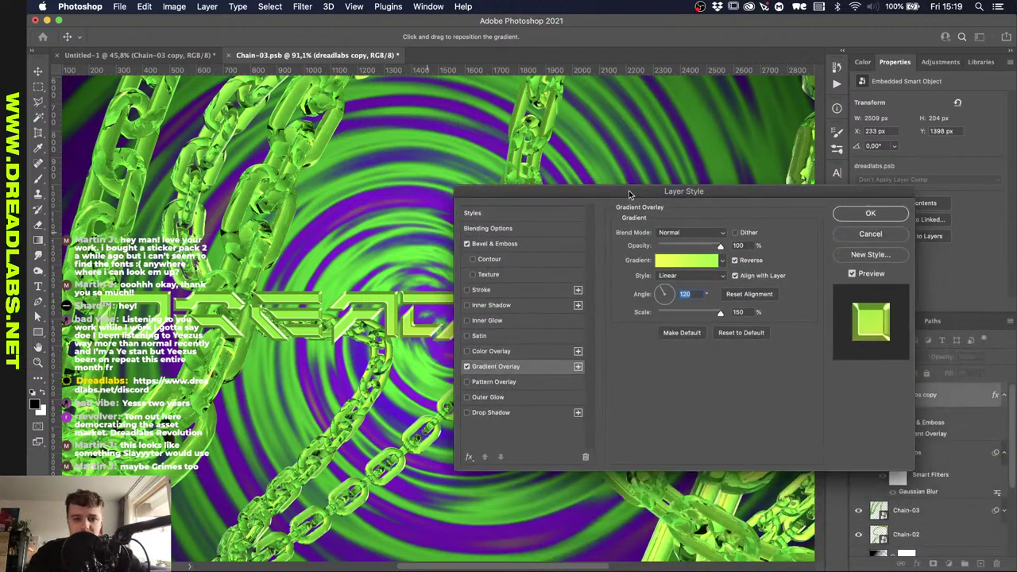
pyautogui.click(690, 232)
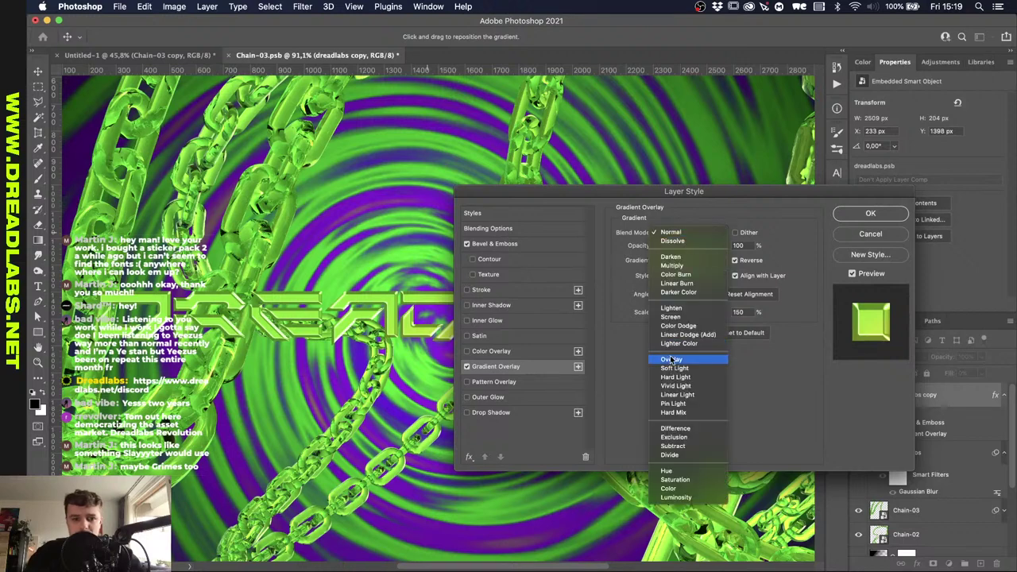
pyautogui.click(670, 356)
pyautogui.click(667, 233)
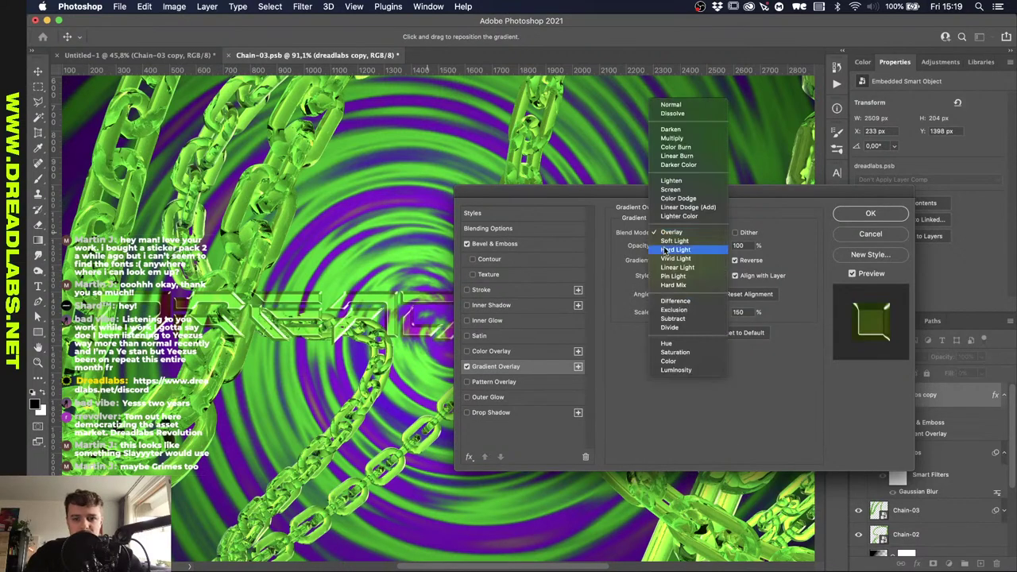
pyautogui.click(667, 361)
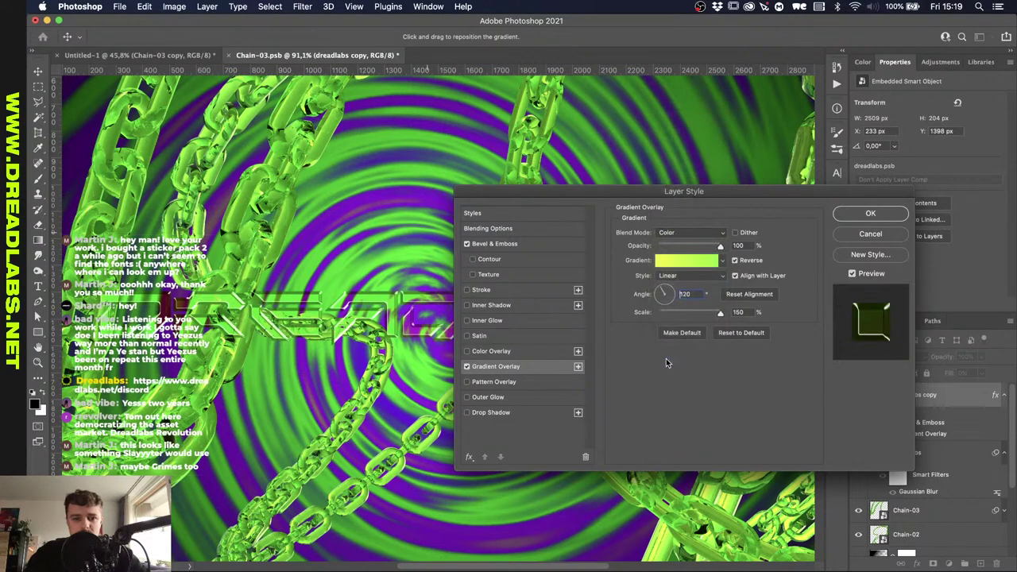
pyautogui.click(673, 233)
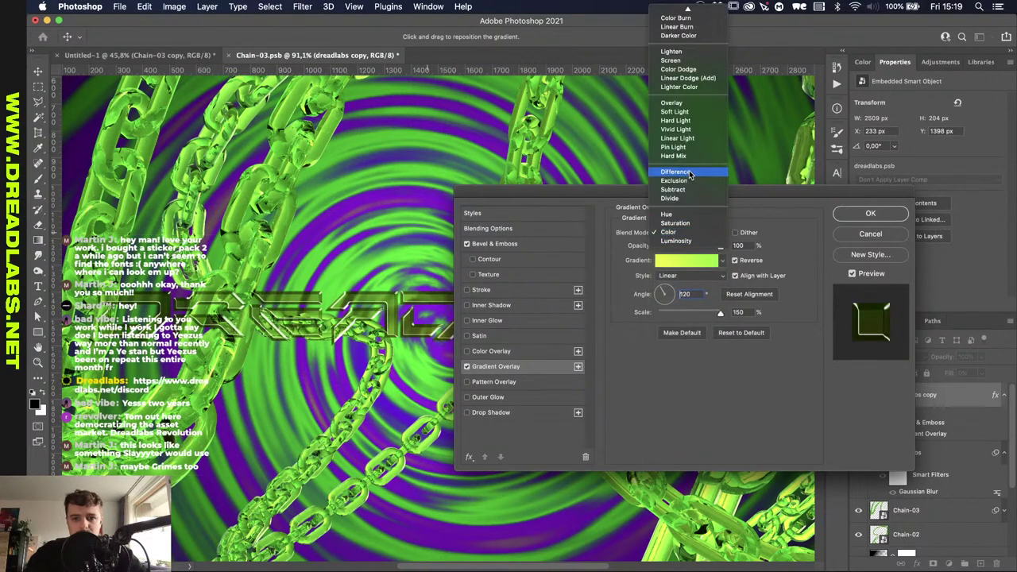
pyautogui.click(677, 112)
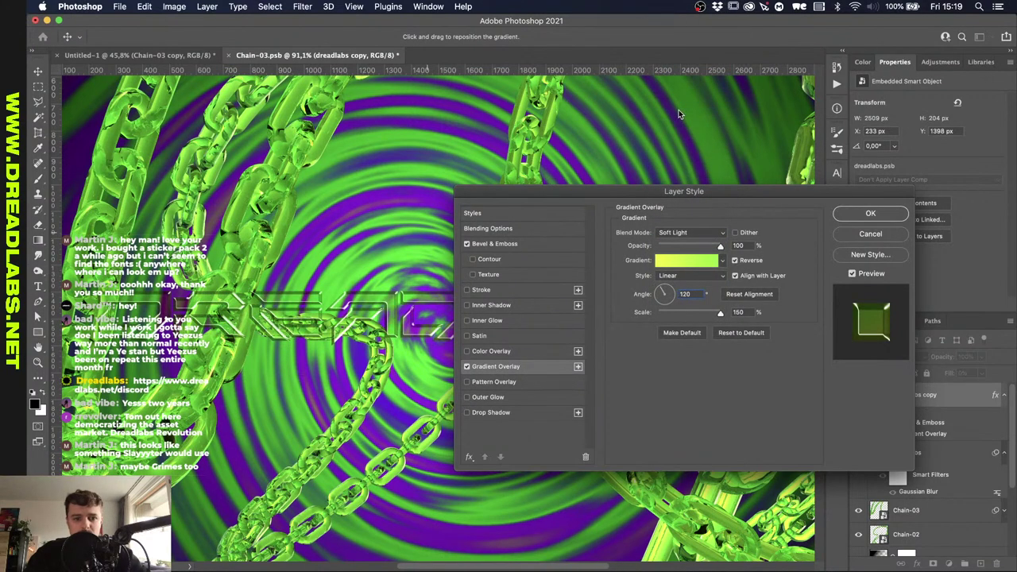
pyautogui.click(467, 367)
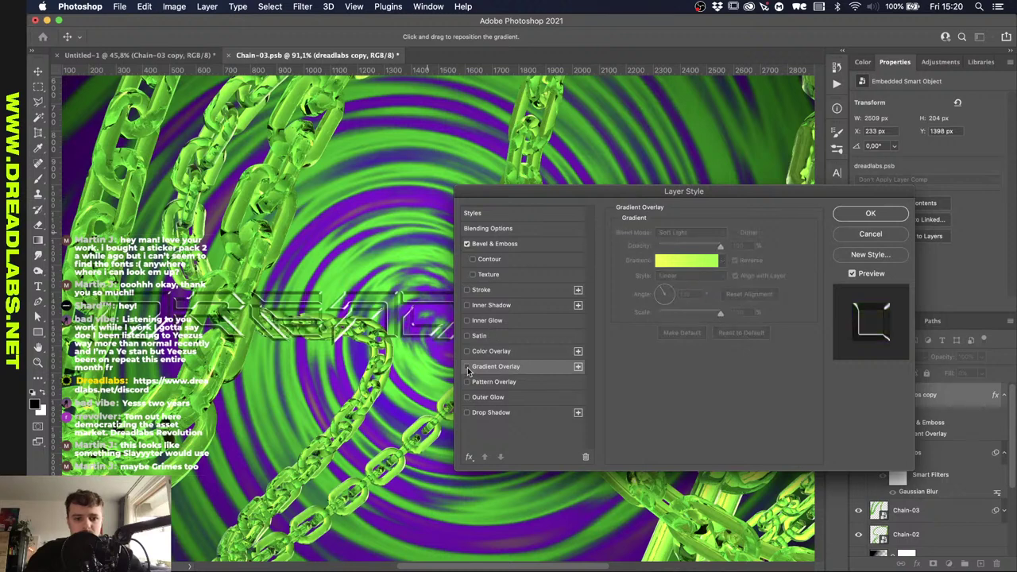
pyautogui.click(467, 367)
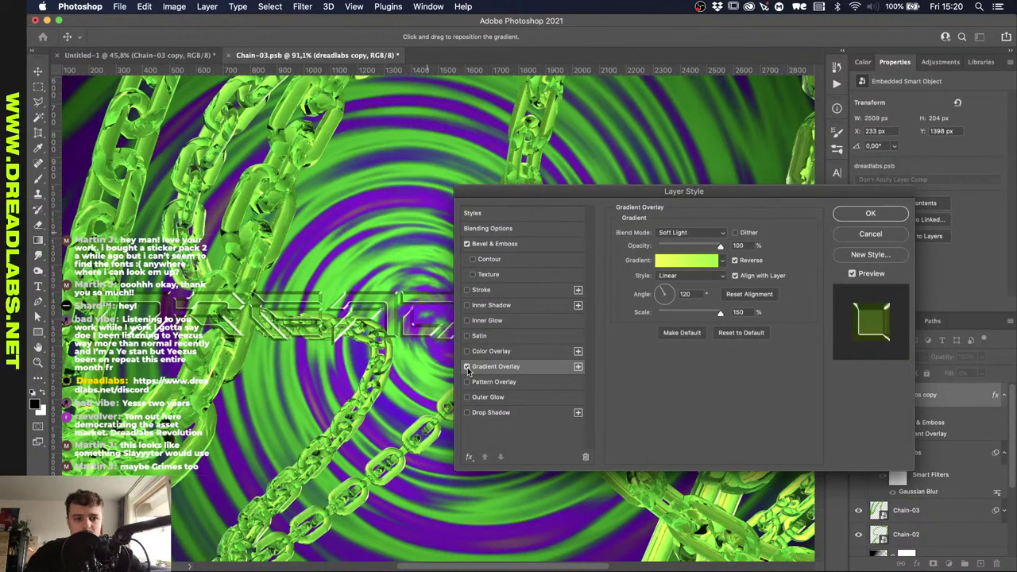
# Add a white Inner Glow to the DREADLABS copy with 66% opacity, 27% choke and 40 px size, and apply the layer style.
pyautogui.click(468, 320)
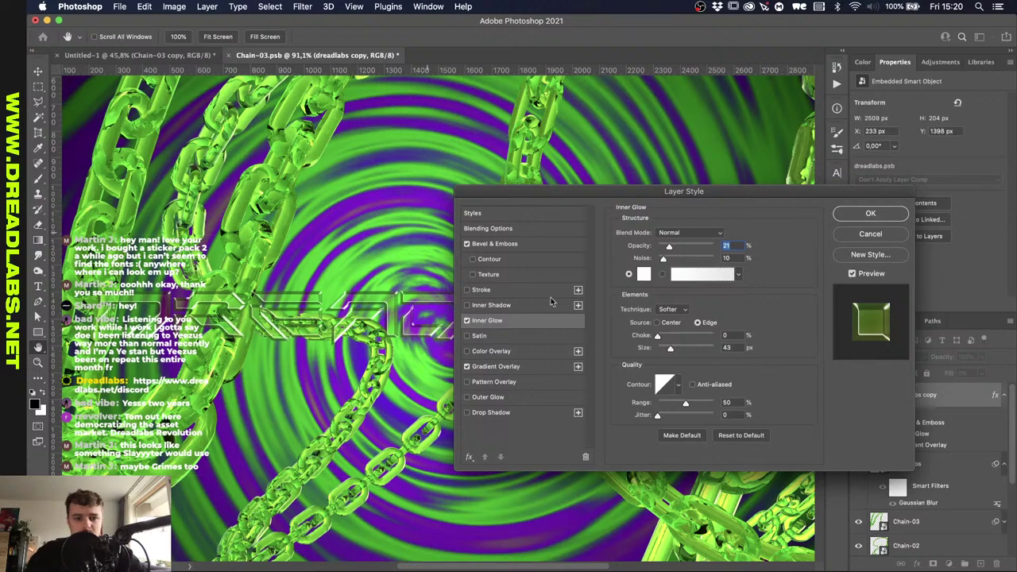
pyautogui.click(679, 247)
pyautogui.moveTo(680, 249); pyautogui.dragTo(685, 247)
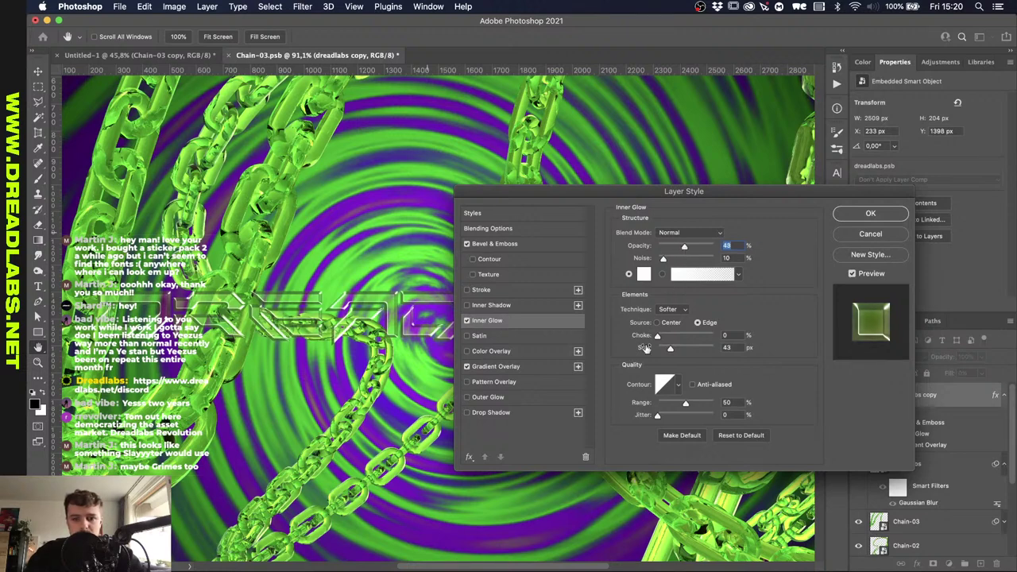
pyautogui.moveTo(670, 350); pyautogui.dragTo(679, 351)
pyautogui.moveTo(691, 247); pyautogui.dragTo(695, 247)
pyautogui.moveTo(659, 337); pyautogui.dragTo(673, 338)
pyautogui.click(668, 348)
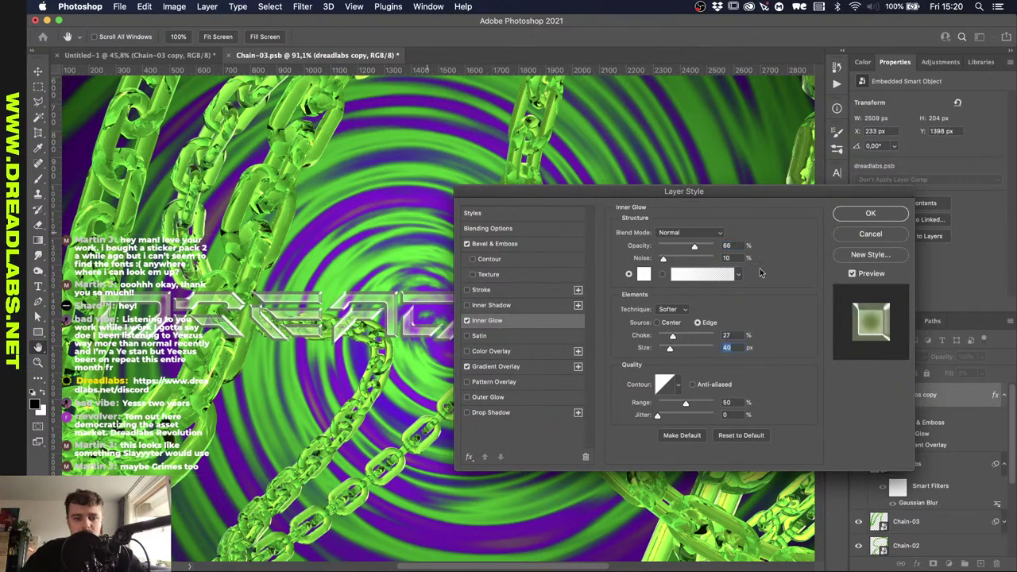
pyautogui.click(871, 213)
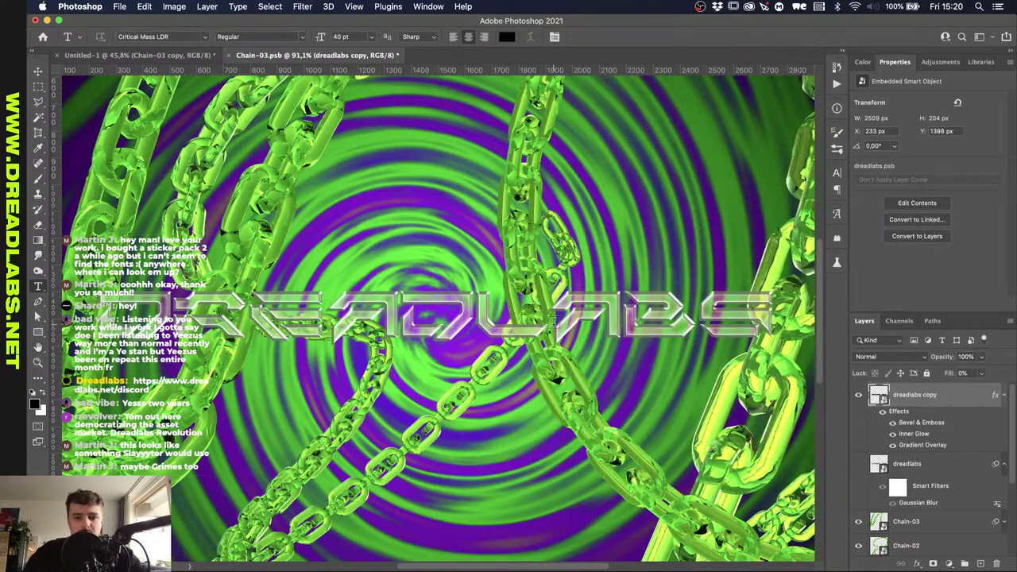
# Change the DREADLABS copy's Inner Glow to Lighten blending with 34% opacity and apply it.
pyautogui.doubleClick(914, 434)
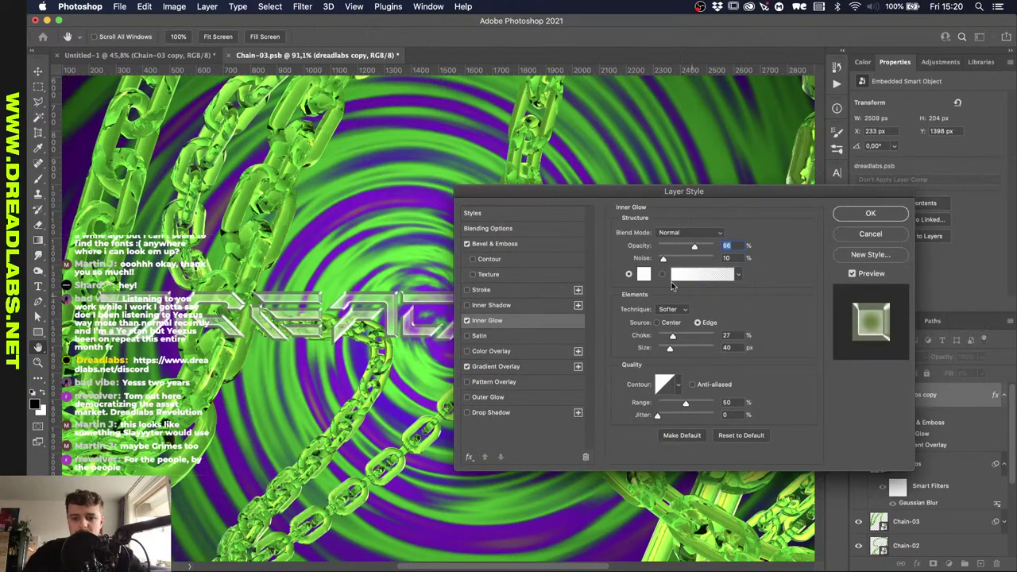
pyautogui.click(668, 234)
pyautogui.click(671, 308)
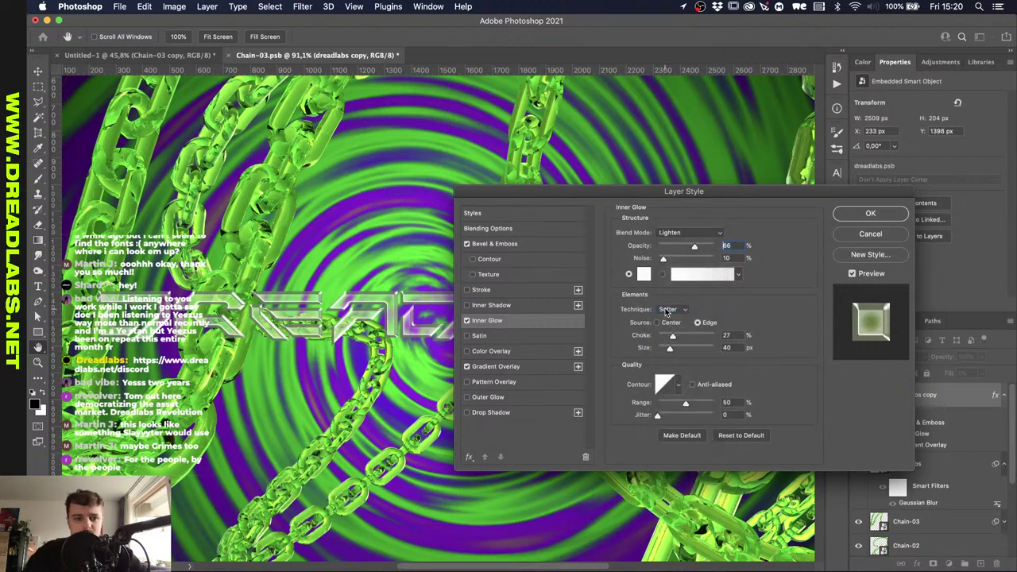
pyautogui.moveTo(695, 245); pyautogui.dragTo(676, 246)
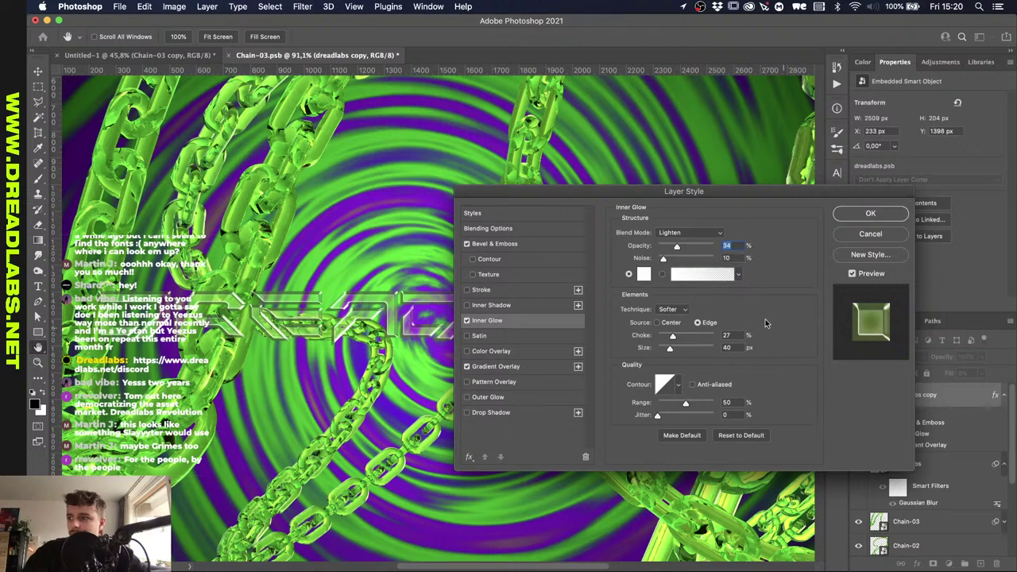
pyautogui.click(860, 221)
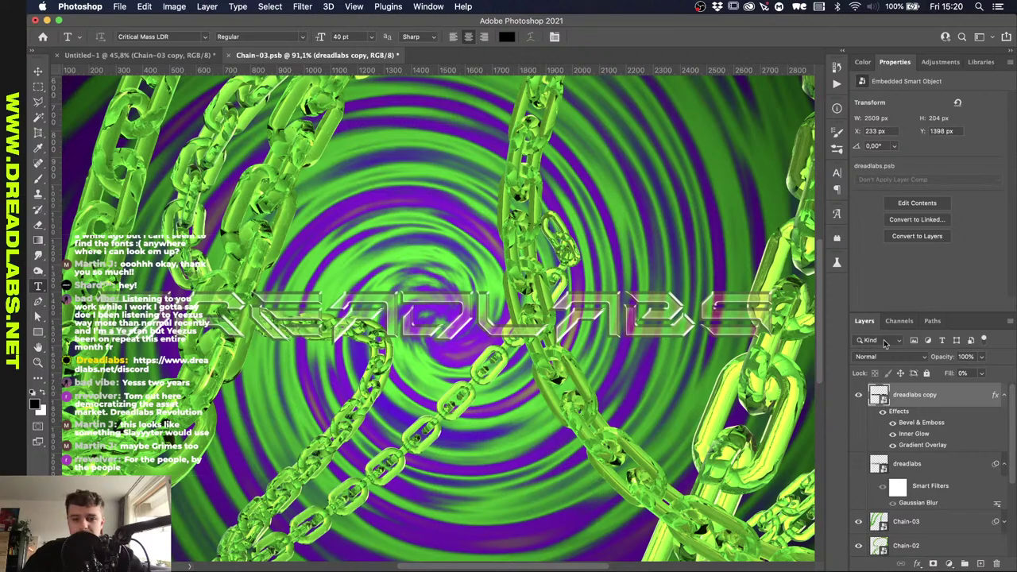
# Make the blurred DREADLABS smart object visible again beneath the copy and set its layer opacity to 5%.
pyautogui.scroll(-5, 442, 398)
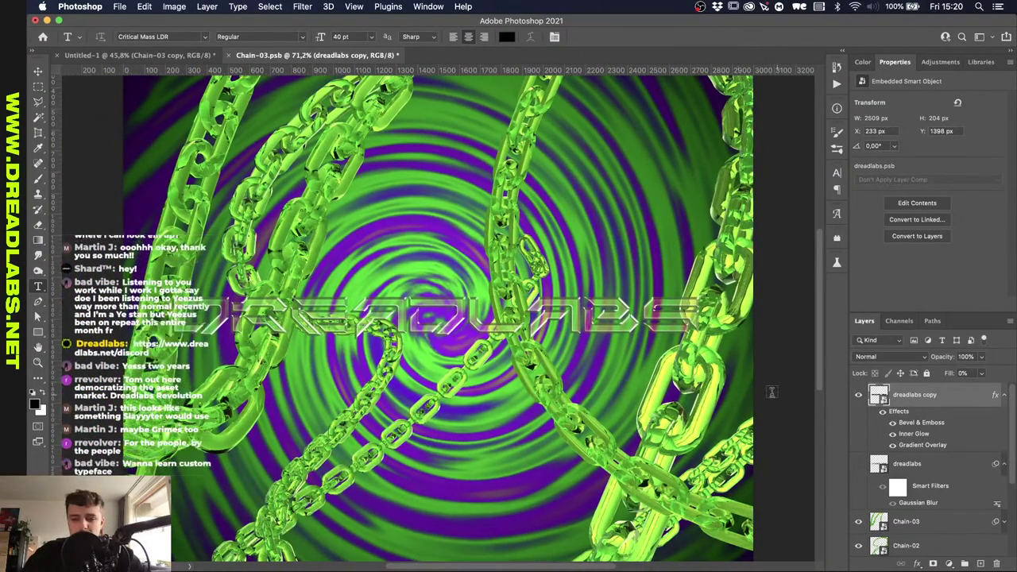
pyautogui.scroll(4, 509, 340)
pyautogui.scroll(6, 508, 340)
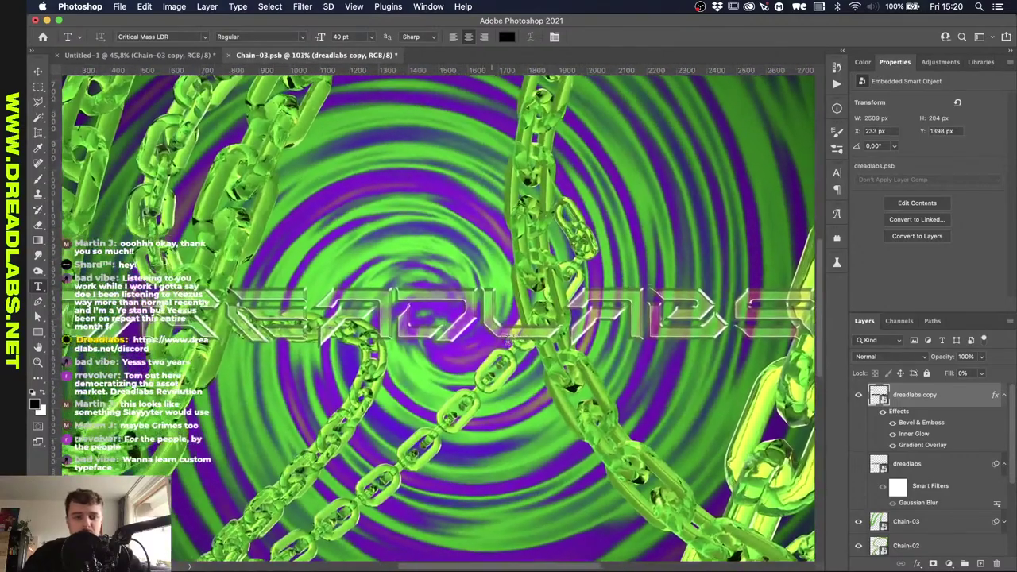
pyautogui.scroll(1, 509, 340)
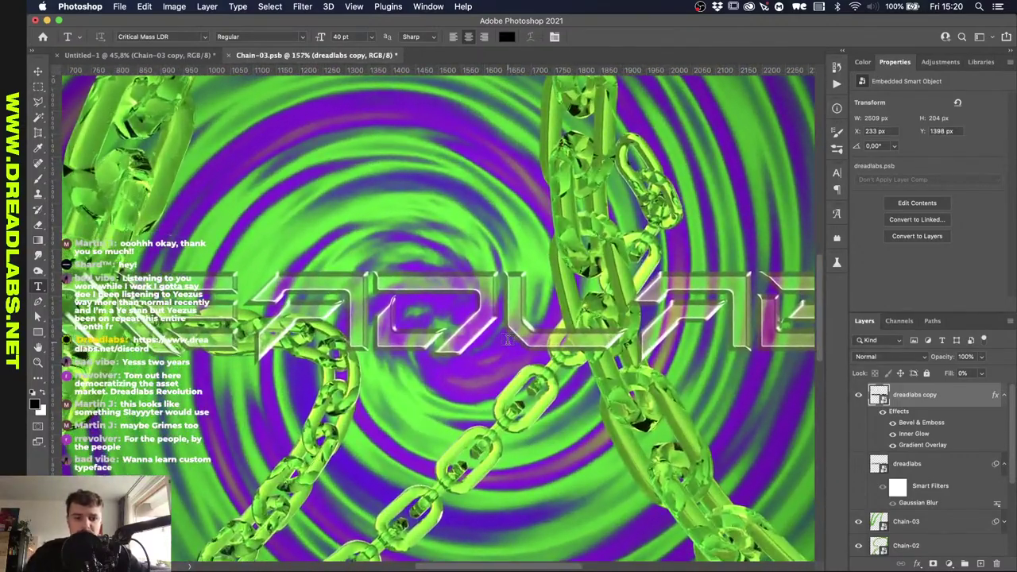
pyautogui.click(858, 467)
pyautogui.click(916, 468)
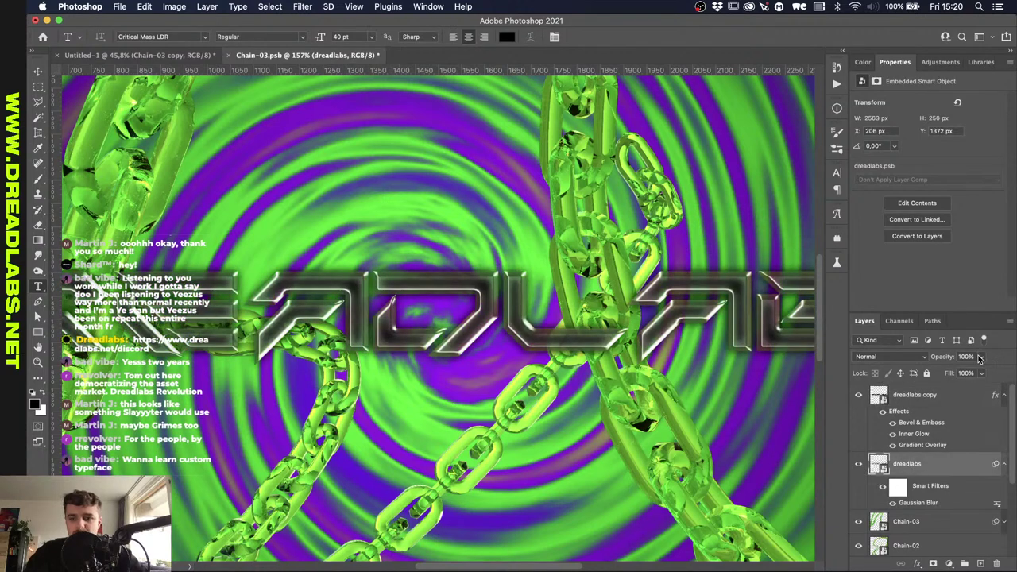
pyautogui.write('5')
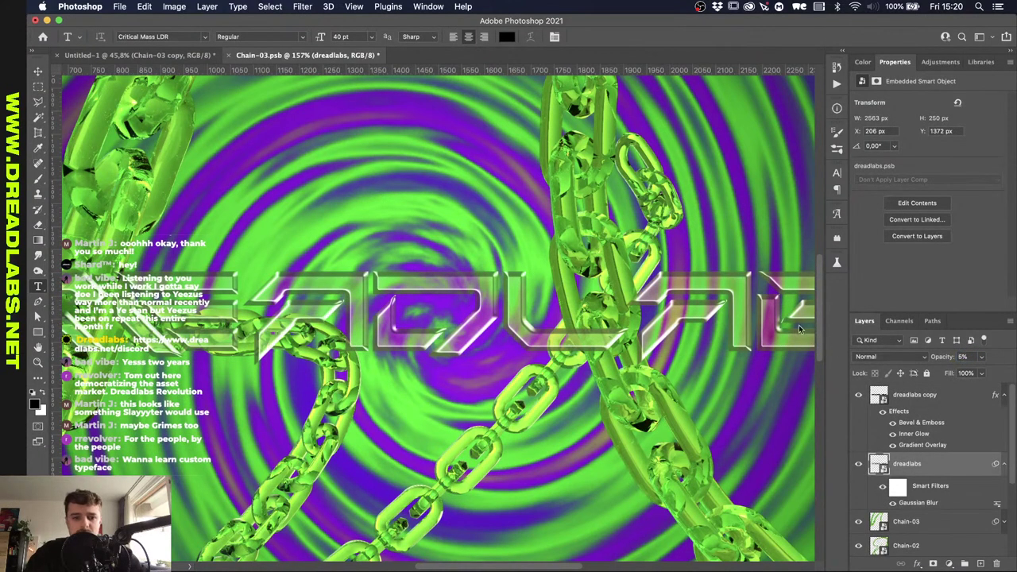
# Set the opacity of the blurred dreadlabs layer to 15%.
pyautogui.click(974, 356)
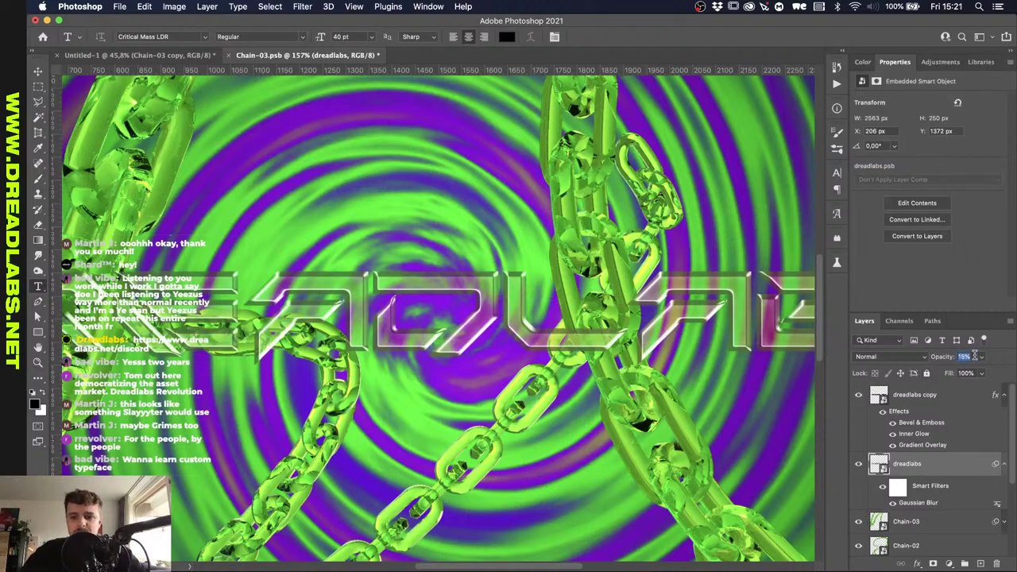
pyautogui.press('Return')
pyautogui.scroll(-5, 294, 382)
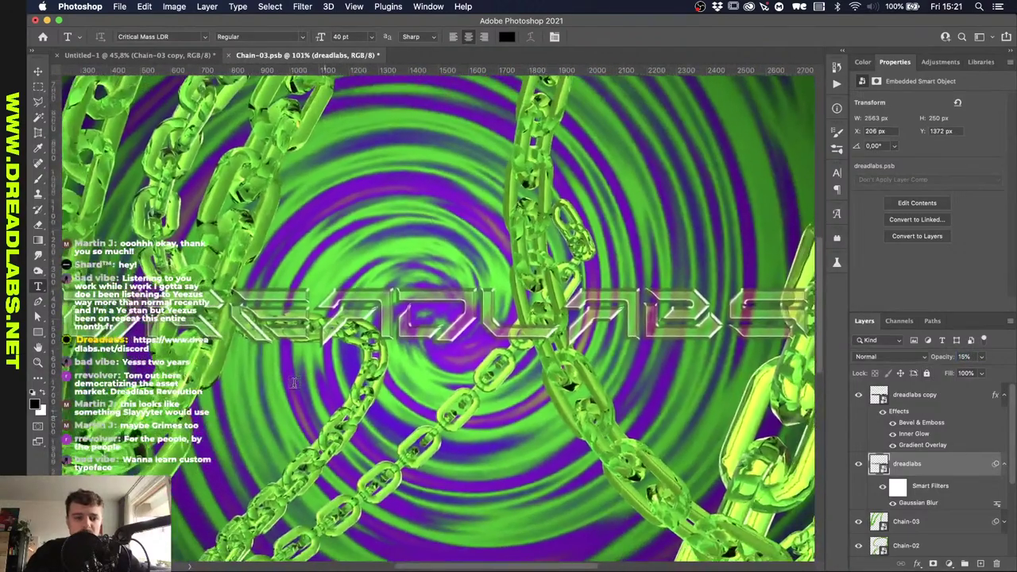
pyautogui.scroll(-2, 294, 382)
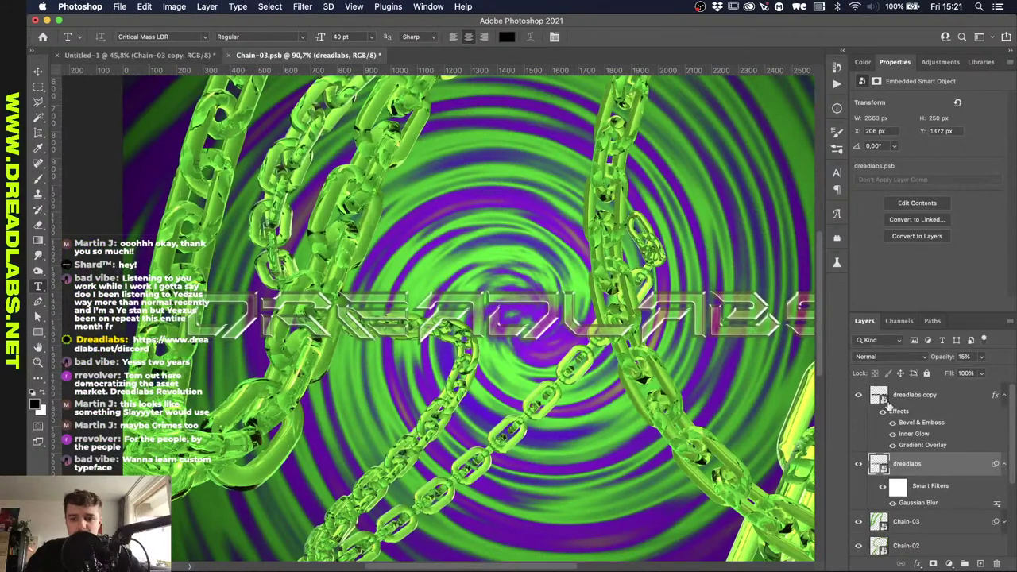
pyautogui.keyDown('super'); pyautogui.click(880, 400); pyautogui.keyUp('super')
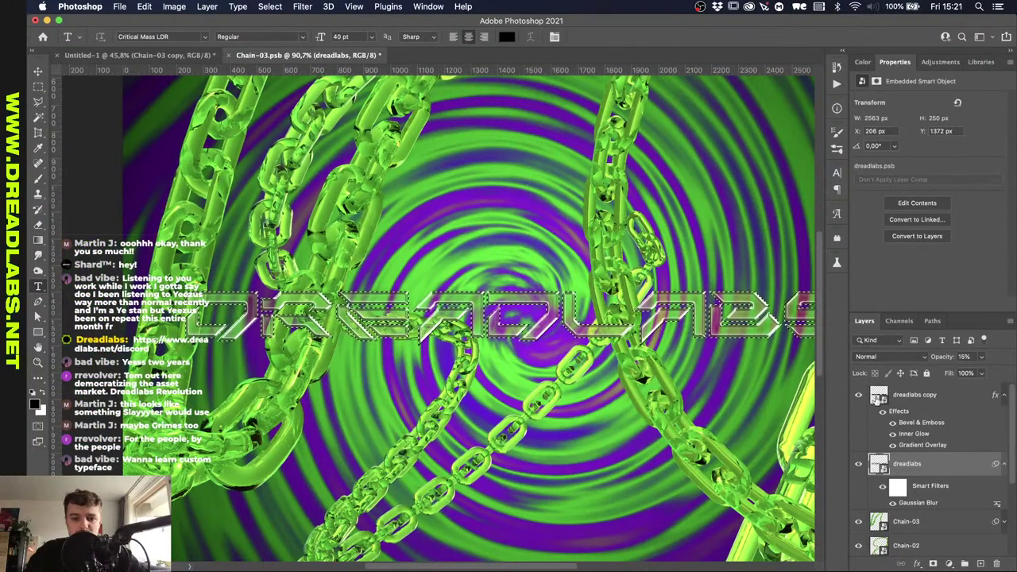
pyautogui.click(904, 522)
pyautogui.scroll(-3, 922, 526)
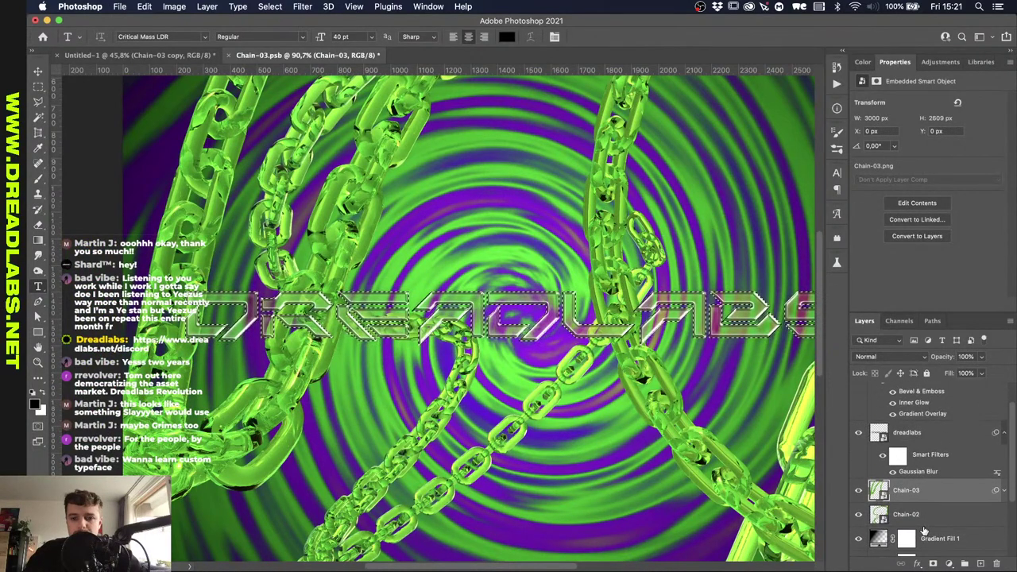
pyautogui.scroll(3, 923, 529)
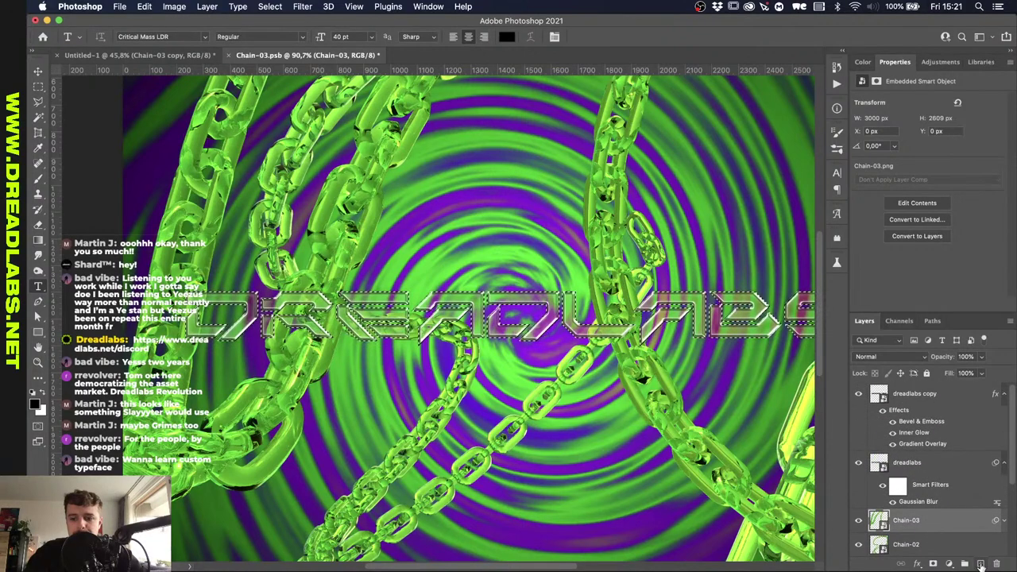
# Convert all layers from Color Fill 1 up through Chain-03 into one smart object and rename it Chains.
pyautogui.scroll(-3, 944, 544)
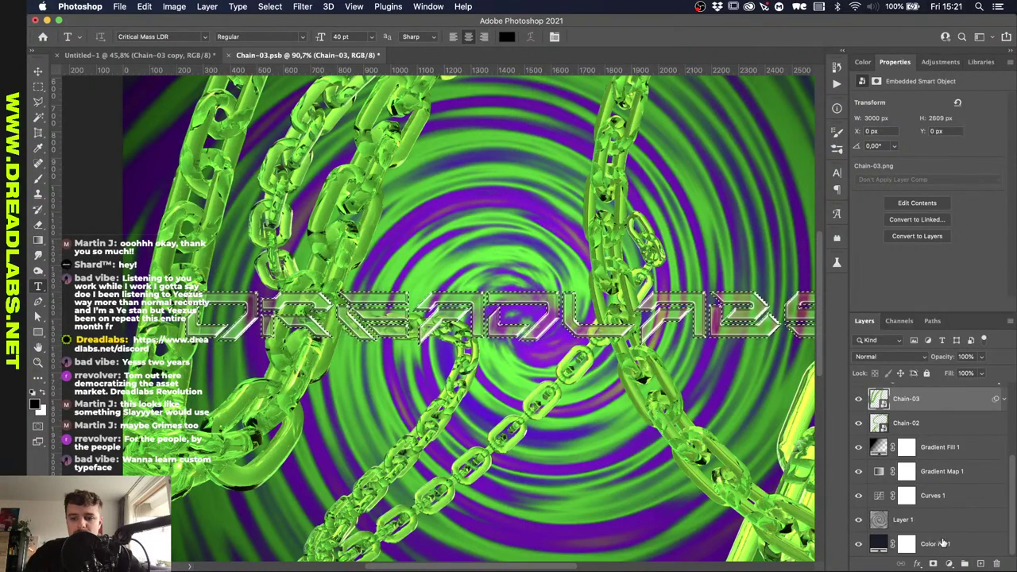
pyautogui.click(943, 544)
pyautogui.scroll(3, 943, 536)
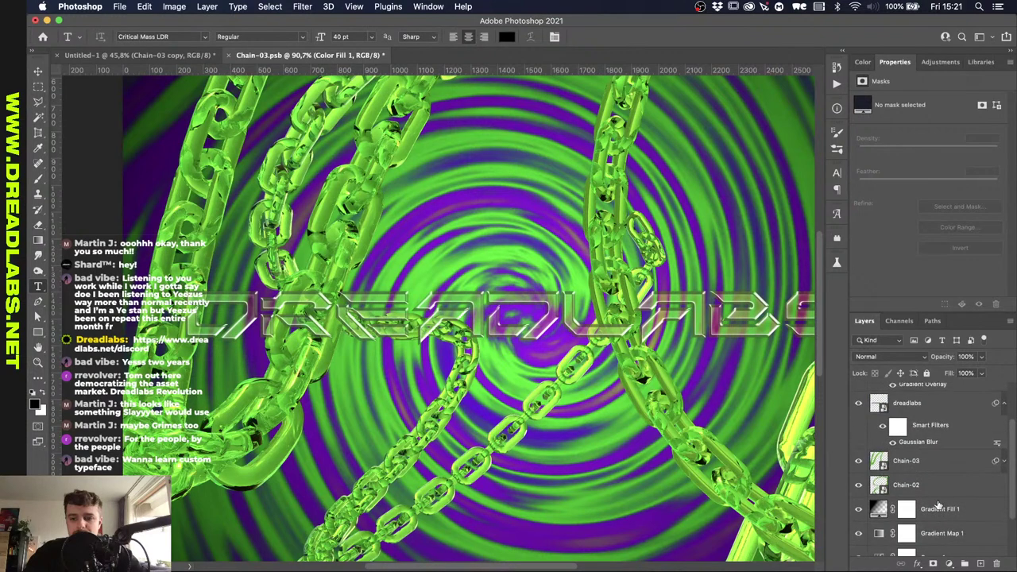
pyautogui.keyDown('shift'); pyautogui.click(935, 474); pyautogui.keyUp('shift')
pyautogui.rightClick(943, 467)
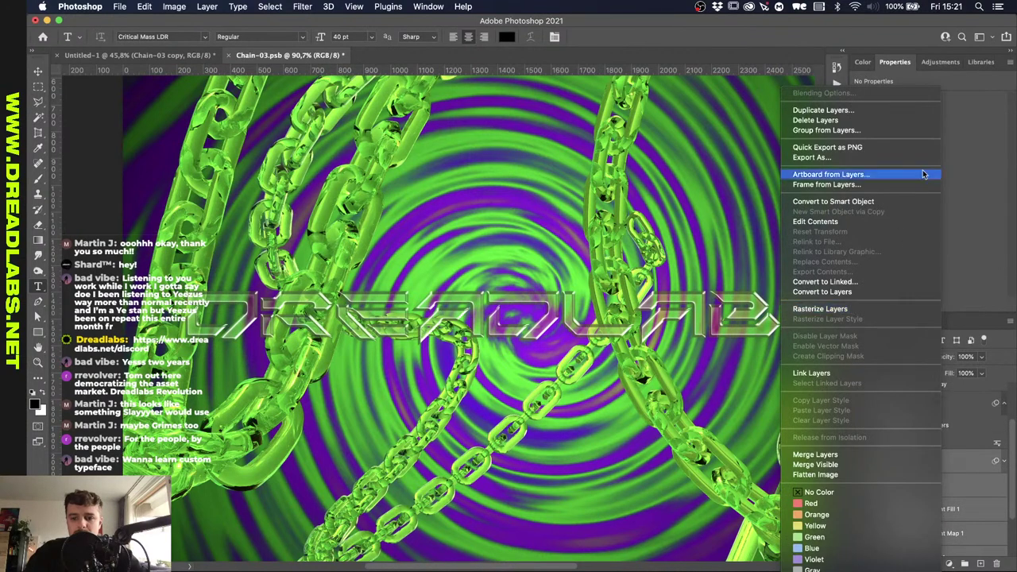
pyautogui.click(896, 201)
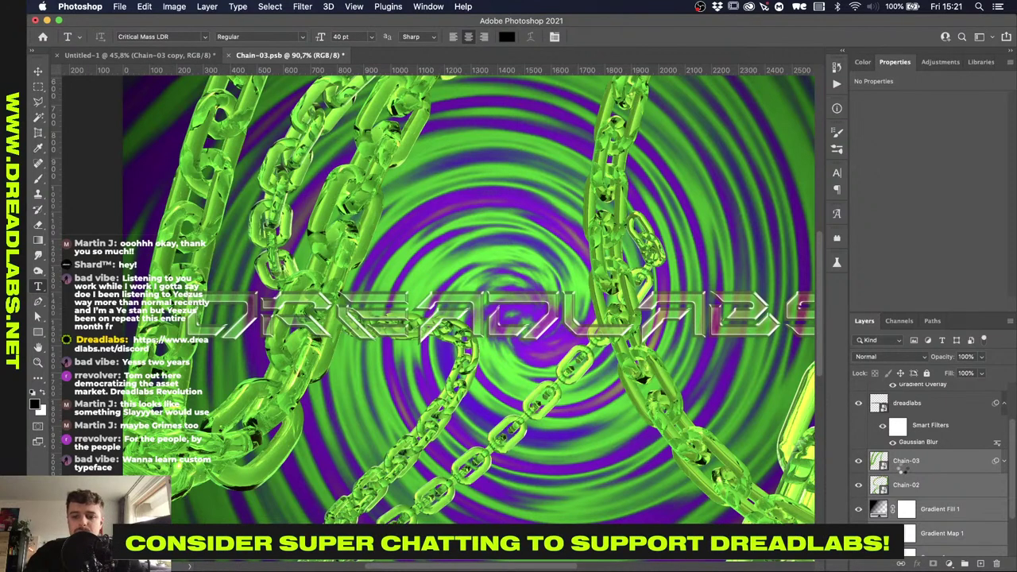
pyautogui.doubleClick(907, 521)
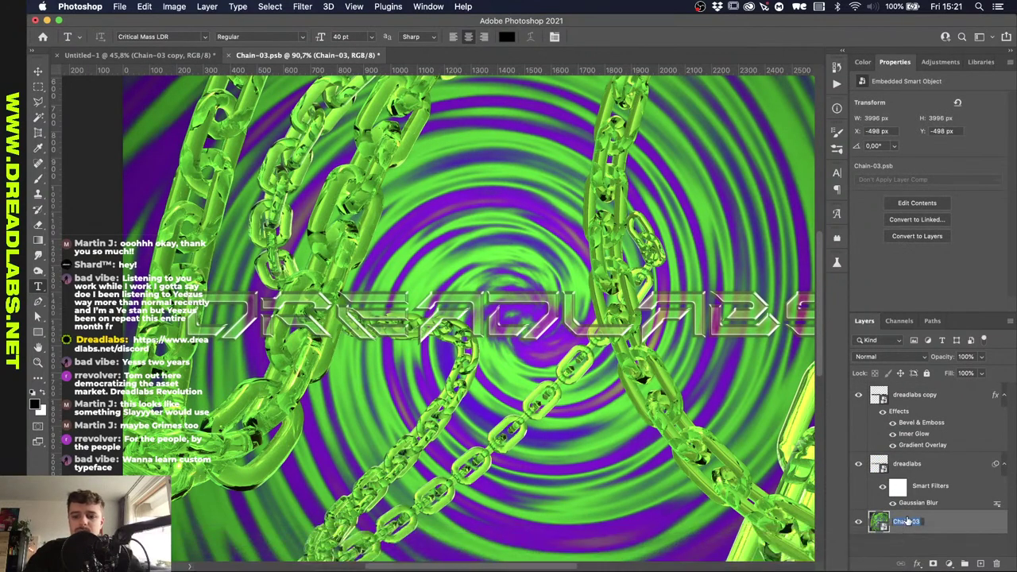
pyautogui.write('Chains')
pyautogui.press('Return')
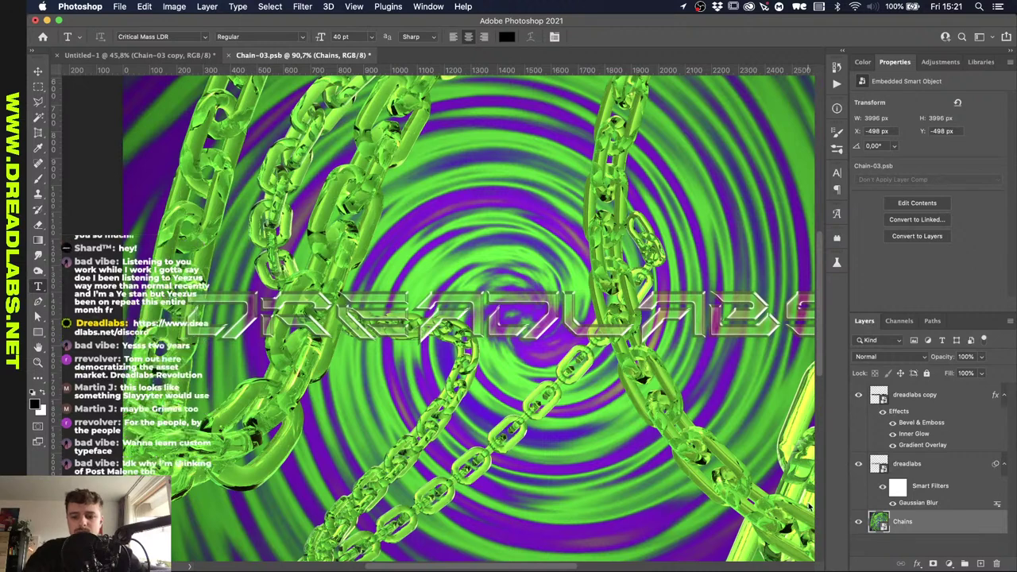
# Crop the Chains smart object's contents to the 3000 x 3000 px chain artwork area, then save and close it.
pyautogui.press('super+0')
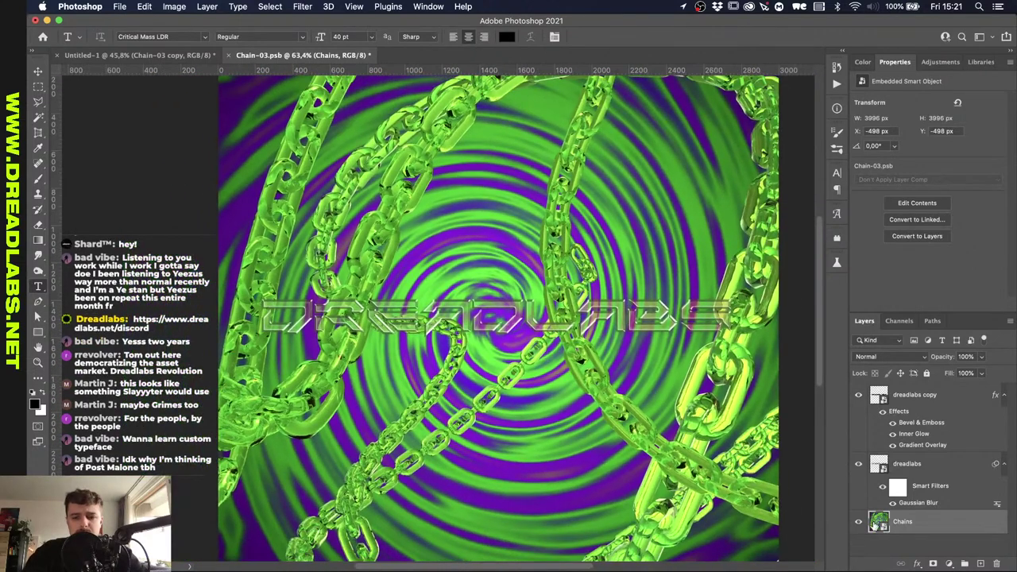
pyautogui.doubleClick(877, 522)
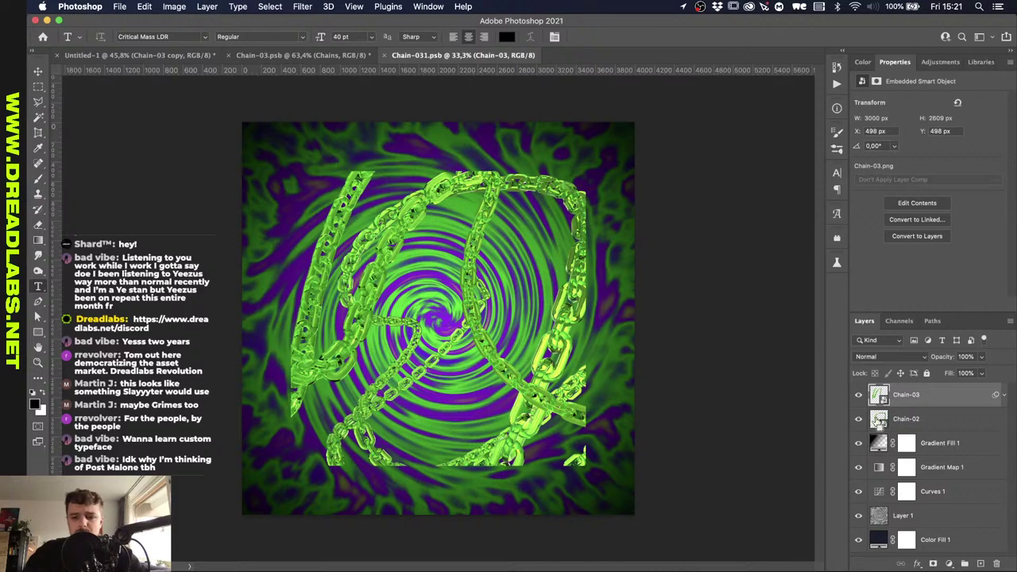
pyautogui.keyDown('super'); pyautogui.click(874, 402); pyautogui.keyUp('super')
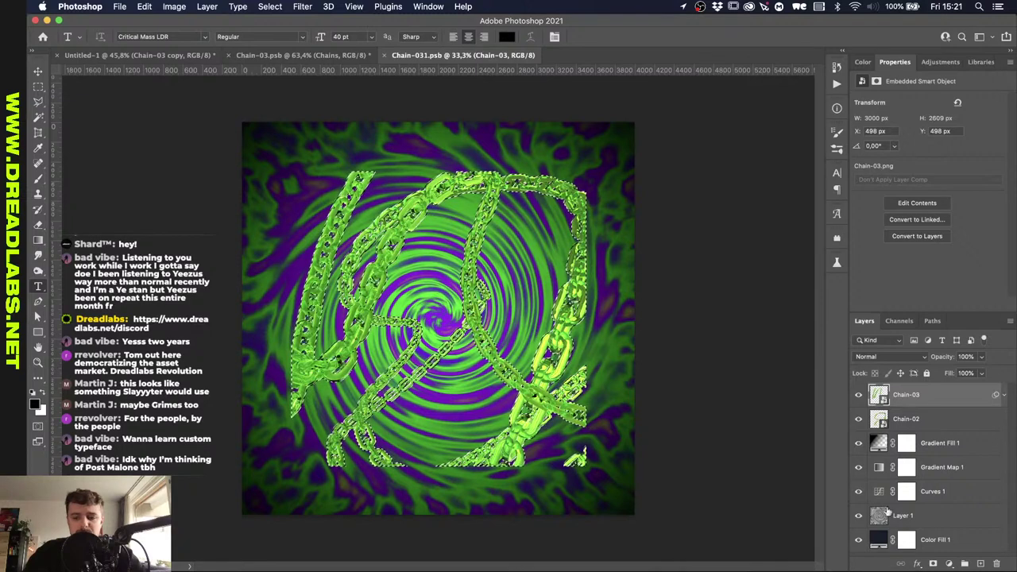
pyautogui.click(945, 452)
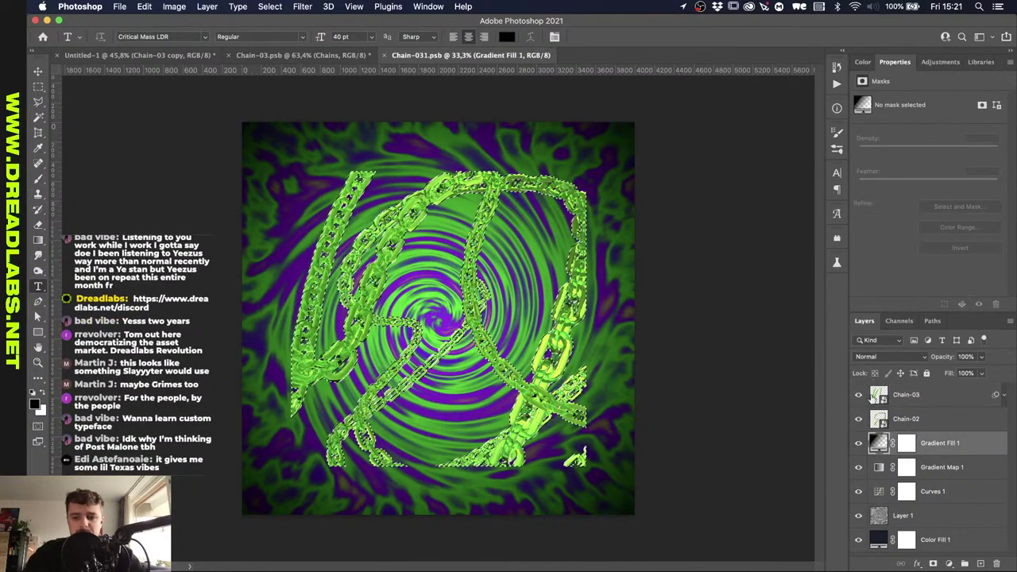
pyautogui.click(937, 395)
pyautogui.press('super+alt+i')
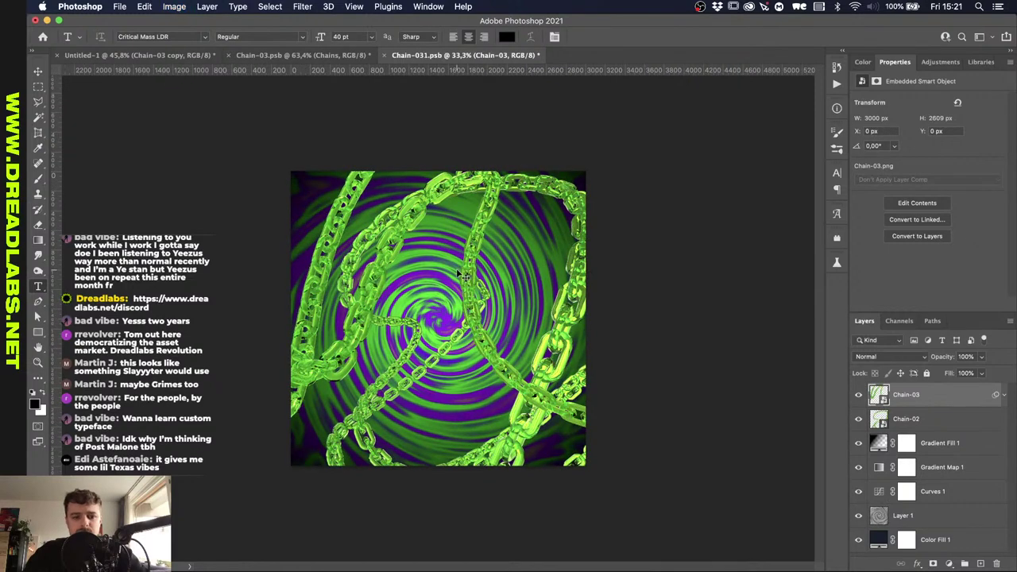
pyautogui.press('super+s')
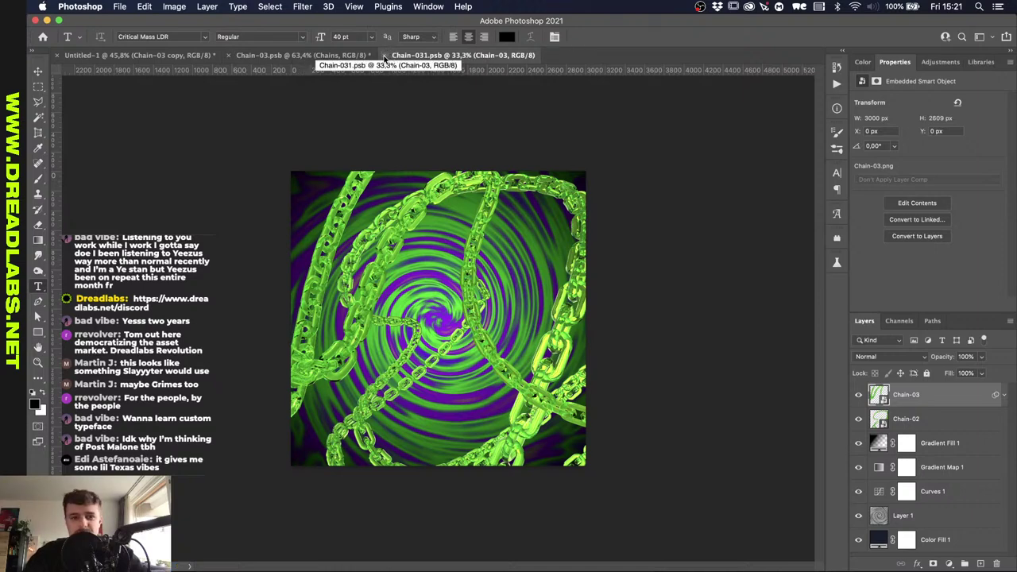
pyautogui.click(384, 56)
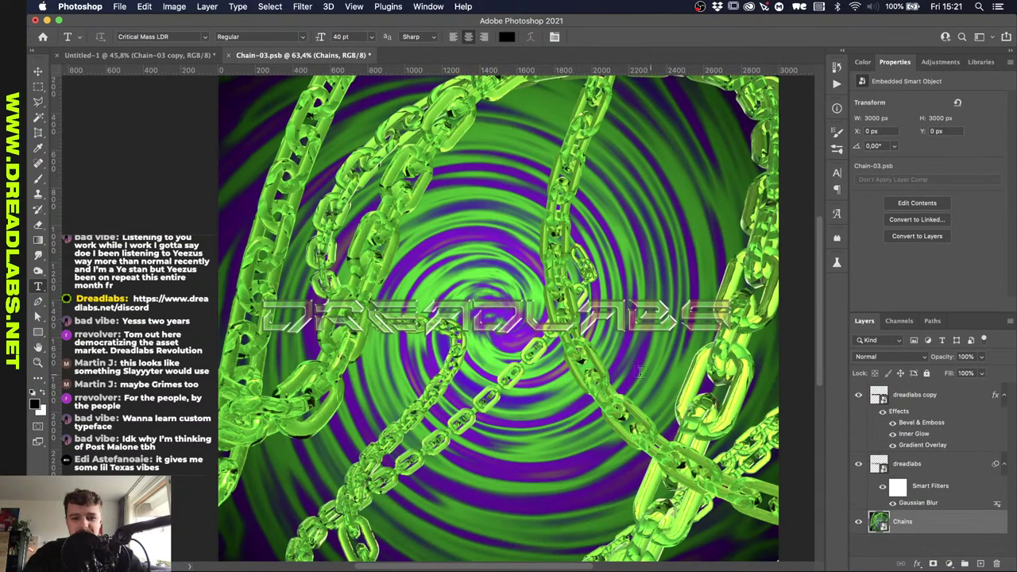
# Select the outline of the dreadlabs copy lettering and apply a 45.8 px Gaussian Blur to the Chains layer within it.
pyautogui.scroll(8, 639, 372)
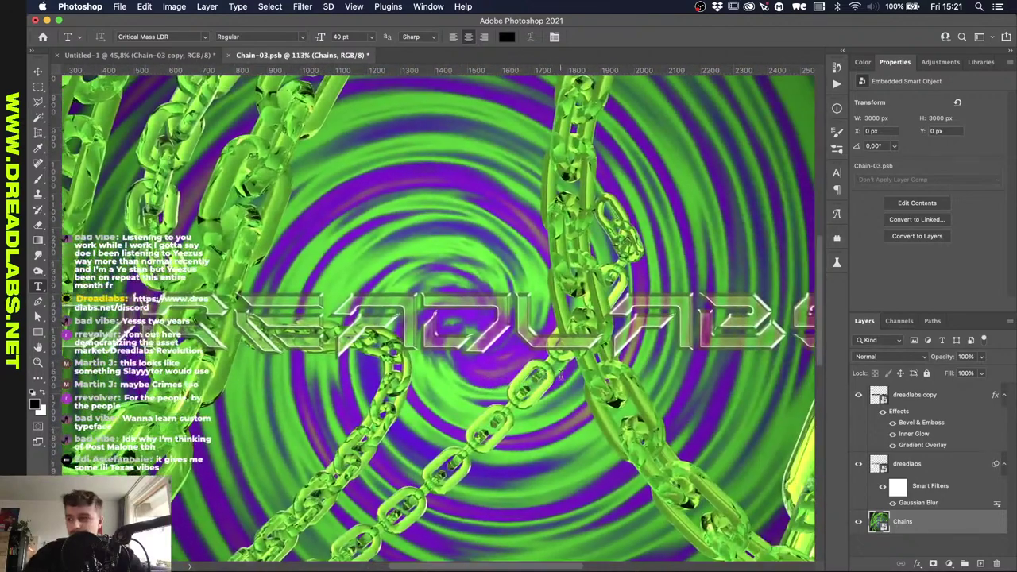
pyautogui.scroll(4, 560, 371)
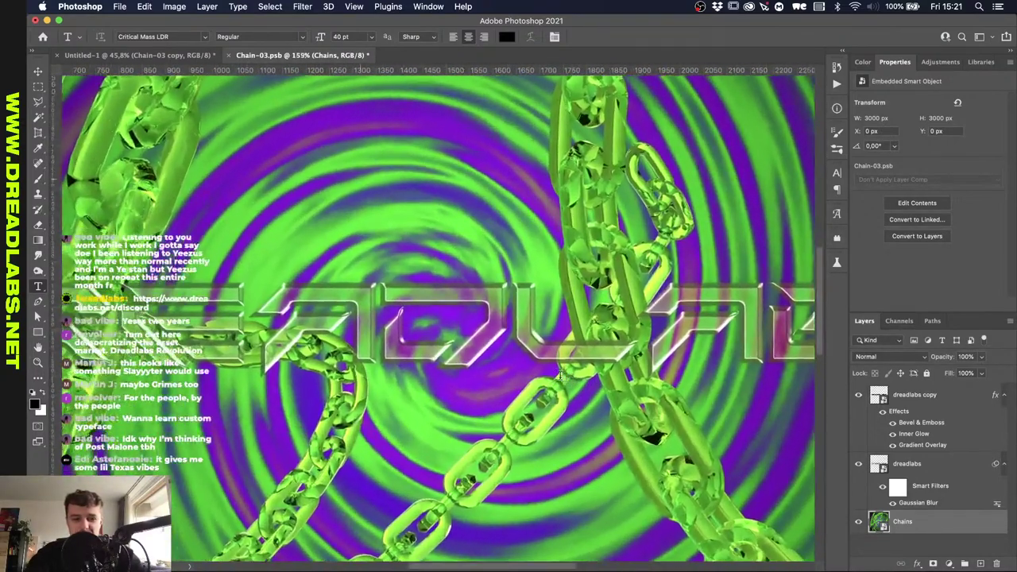
pyautogui.scroll(2, 560, 372)
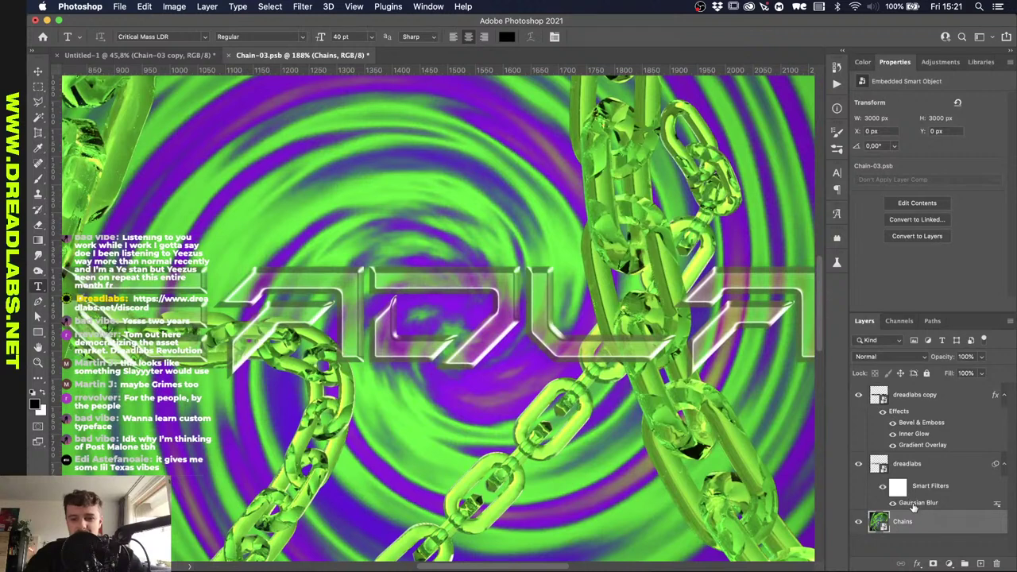
pyautogui.click(904, 461)
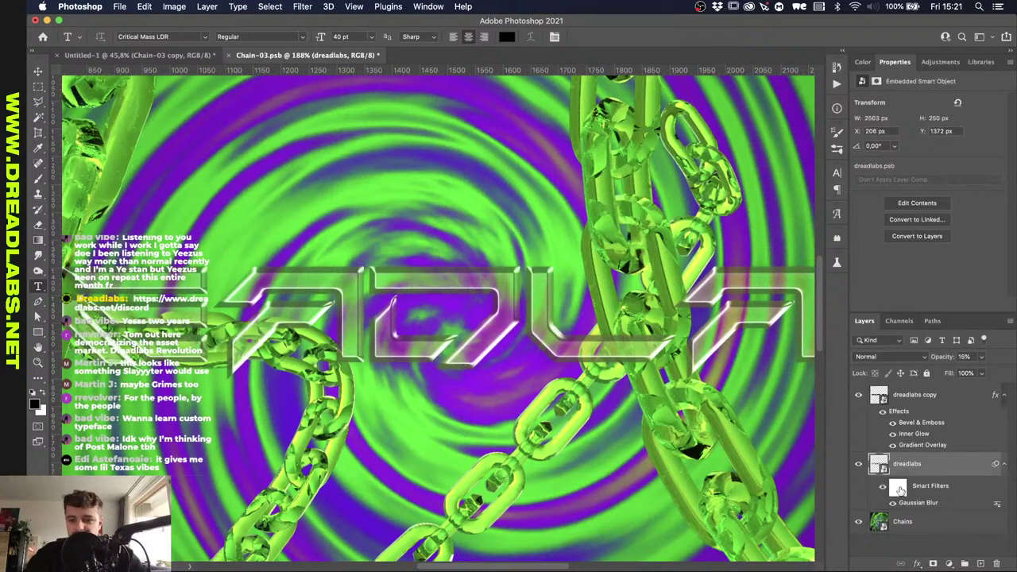
pyautogui.click(880, 397)
pyautogui.keyDown('super'); pyautogui.click(880, 397); pyautogui.keyUp('super')
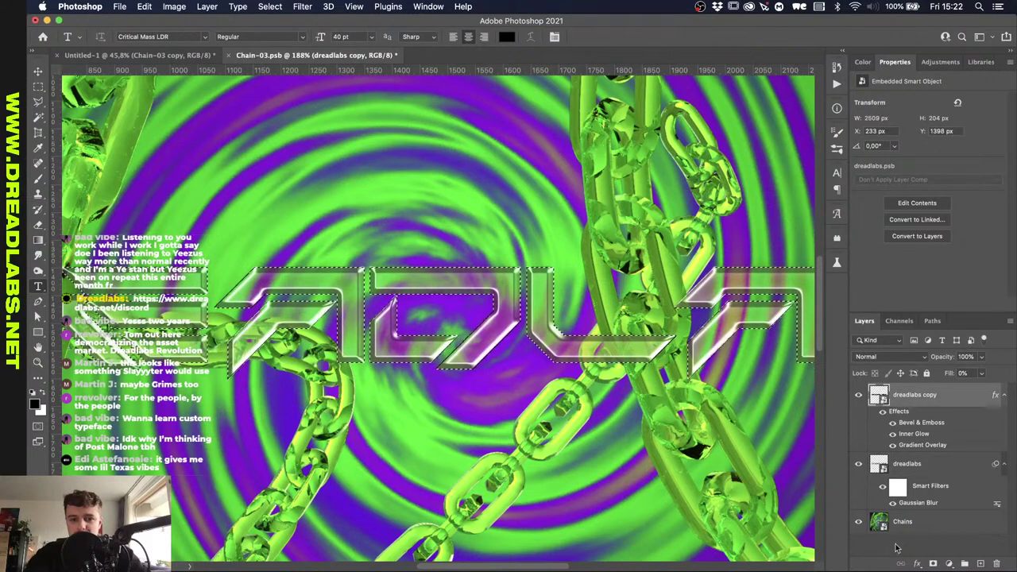
pyautogui.click(904, 521)
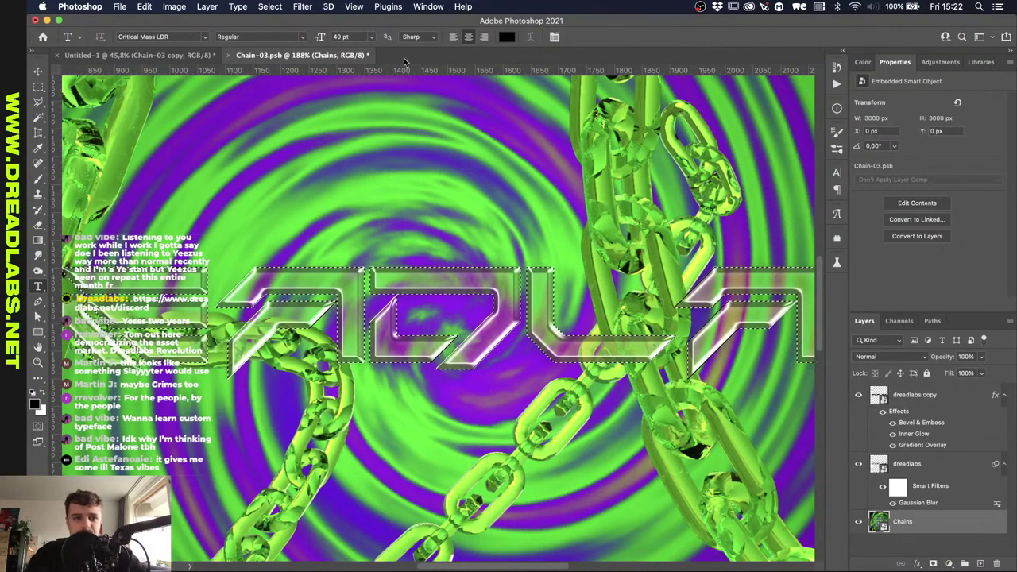
pyautogui.click(302, 6)
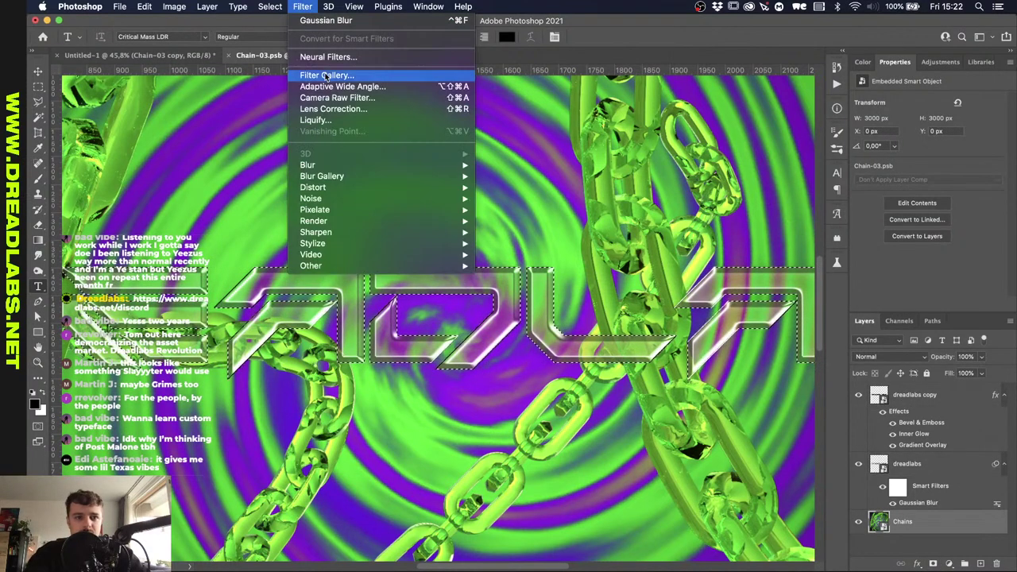
pyautogui.click(332, 22)
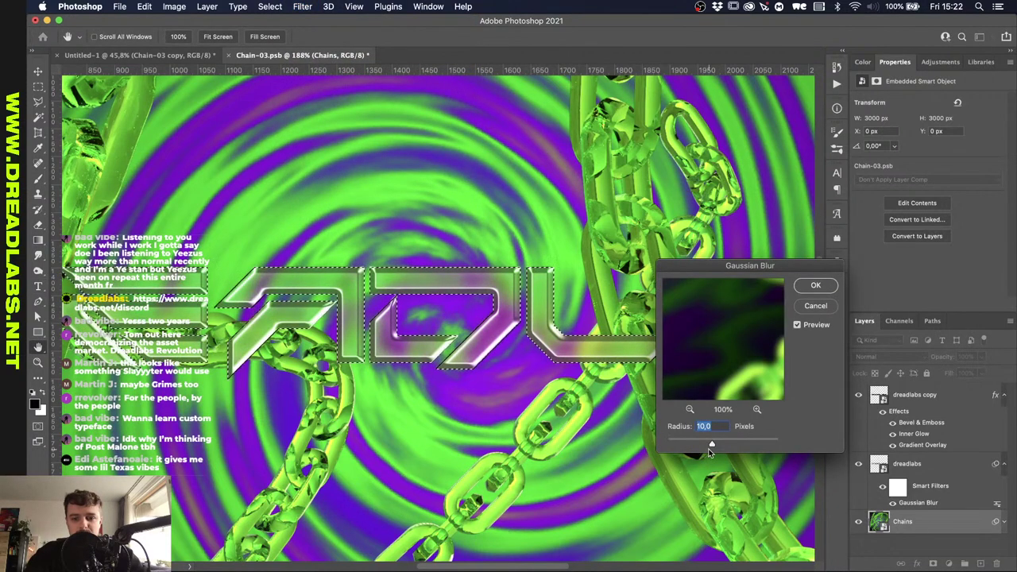
pyautogui.moveTo(711, 444); pyautogui.dragTo(726, 444)
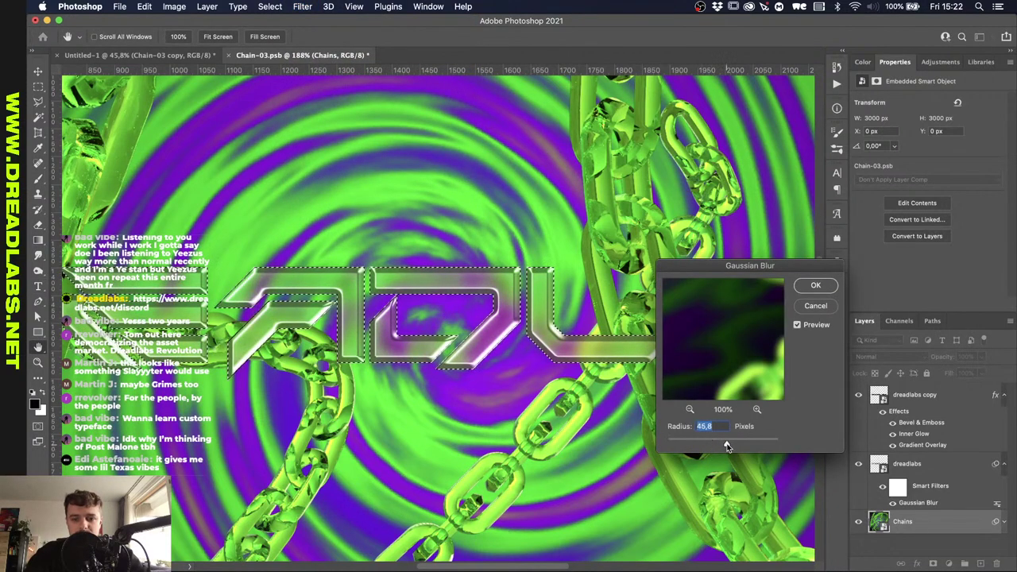
pyautogui.click(815, 285)
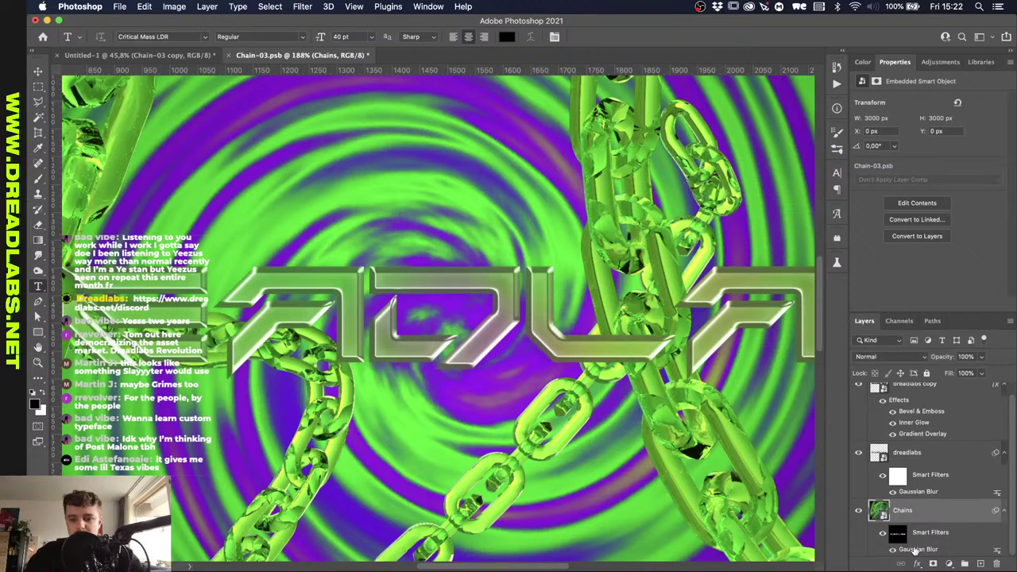
# Reduce the radius of the Chains layer's Gaussian Blur smart filter to 8.5 pixels.
pyautogui.doubleClick(914, 550)
pyautogui.moveTo(719, 444); pyautogui.dragTo(707, 443)
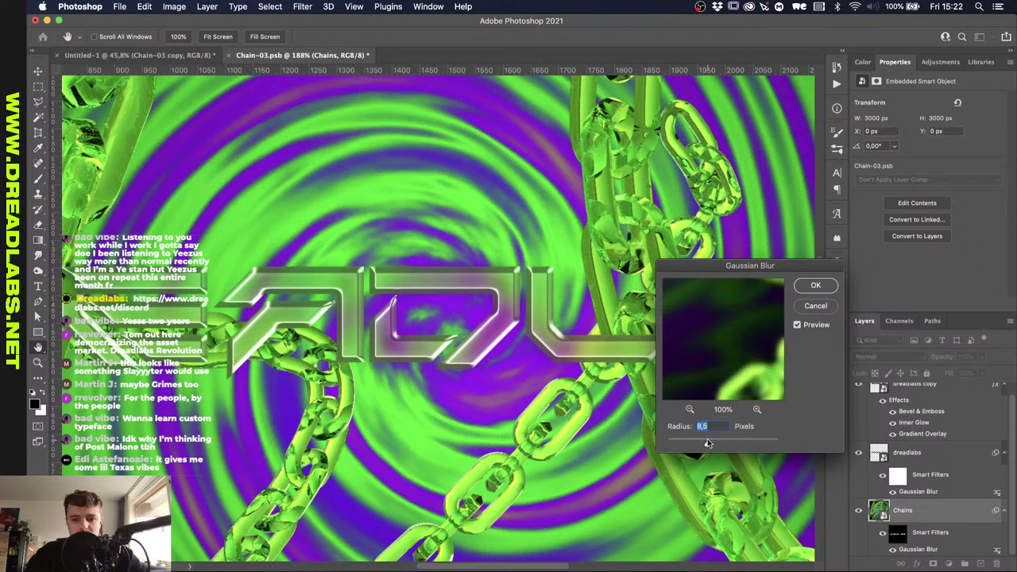
pyautogui.click(814, 286)
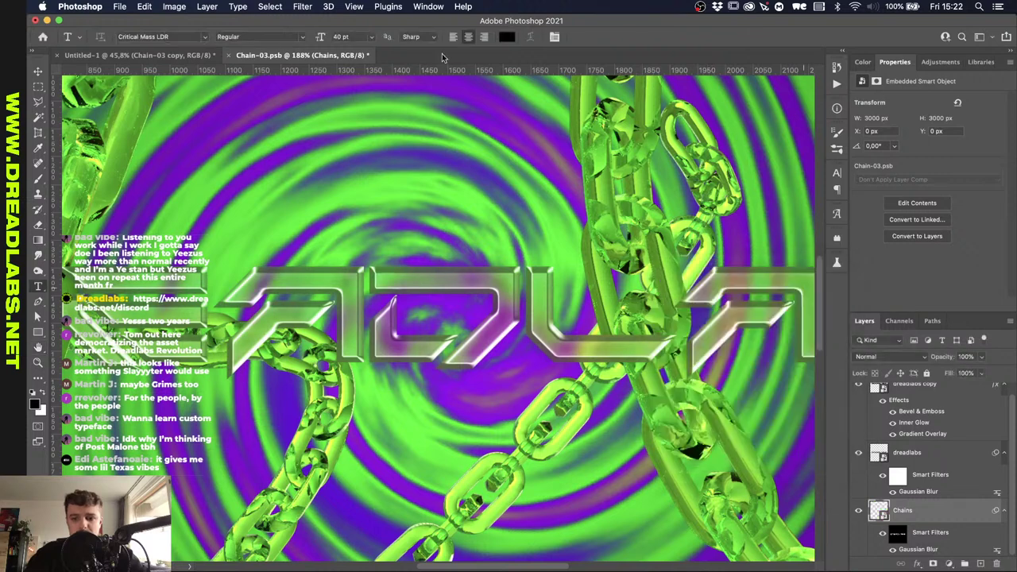
# Apply the Filter Gallery's Glass distortion to the Chains layer with distortion 10, smoothness 2, Frosted texture and 100% scaling.
pyautogui.click(303, 7)
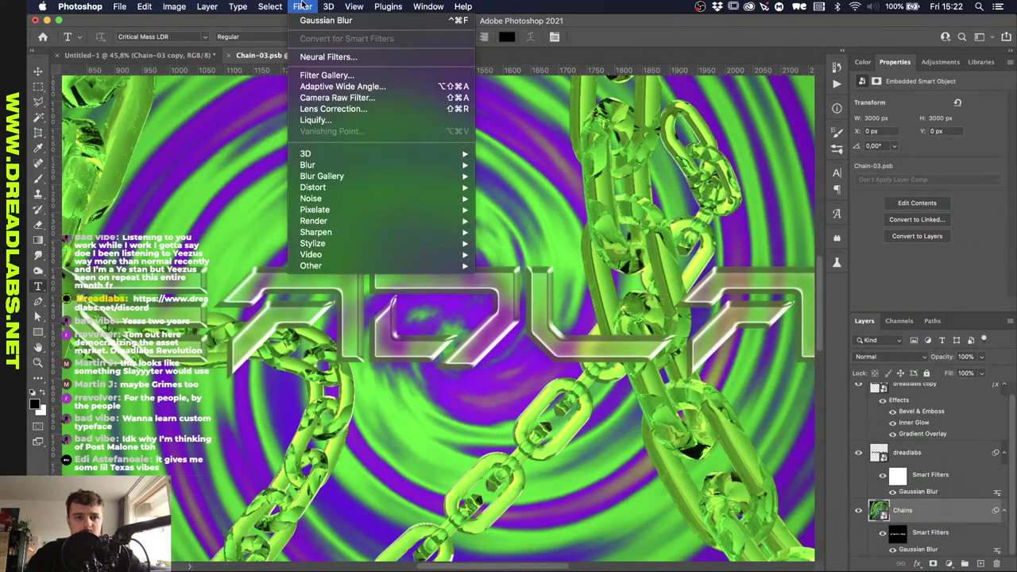
pyautogui.click(337, 75)
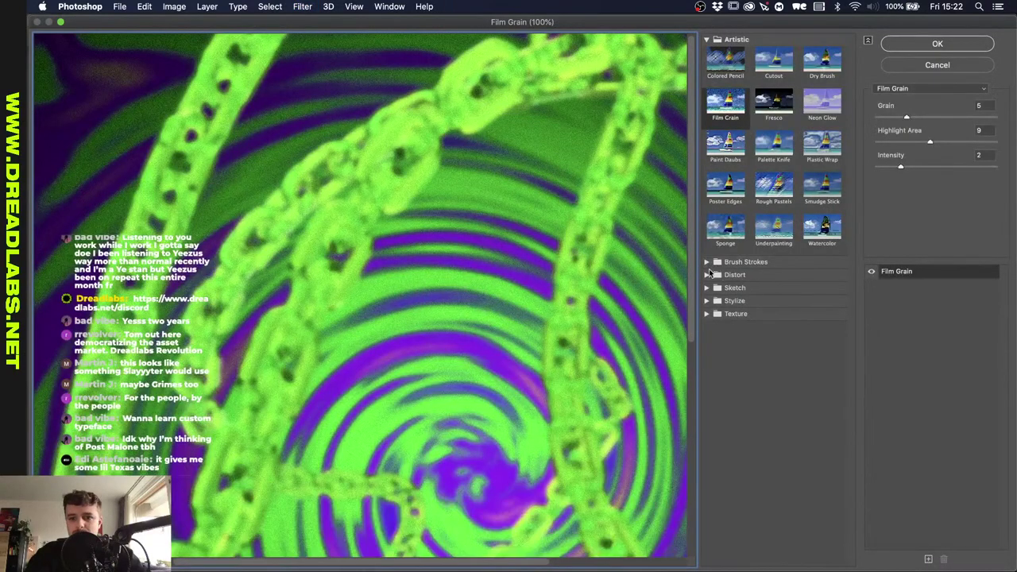
pyautogui.click(710, 274)
pyautogui.click(772, 299)
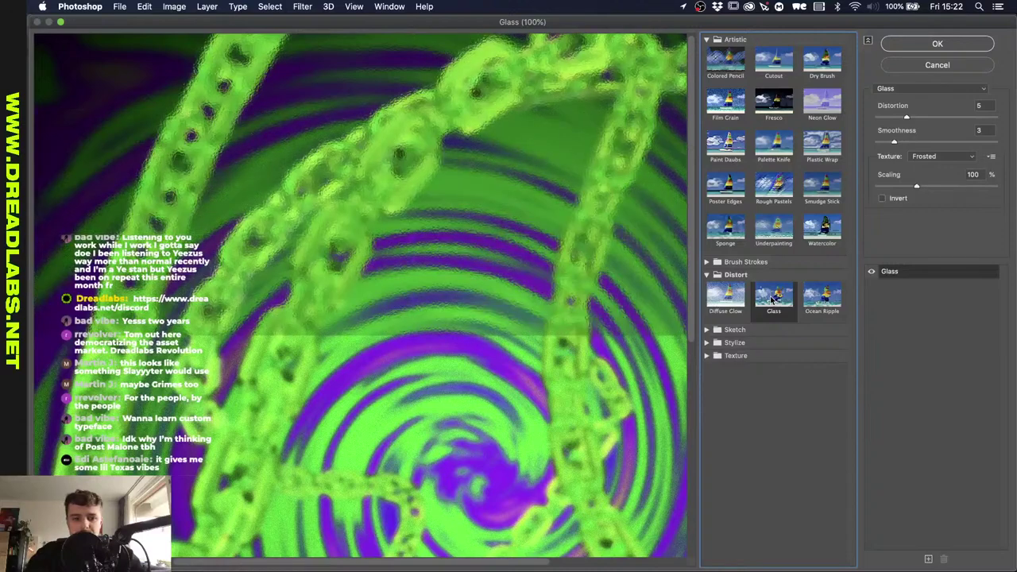
pyautogui.click(909, 118)
pyautogui.moveTo(924, 118); pyautogui.dragTo(955, 117)
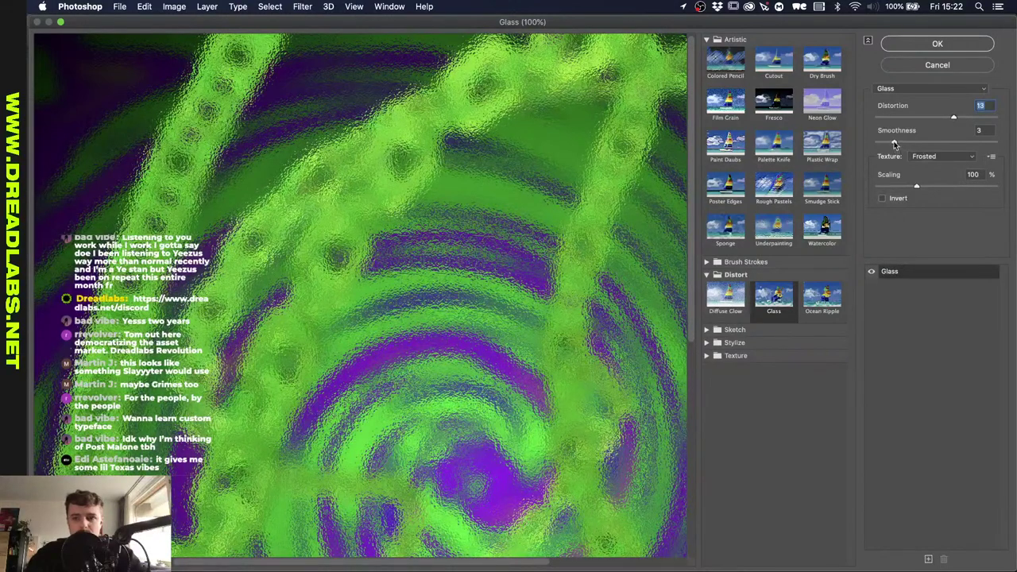
pyautogui.moveTo(895, 142); pyautogui.dragTo(922, 144)
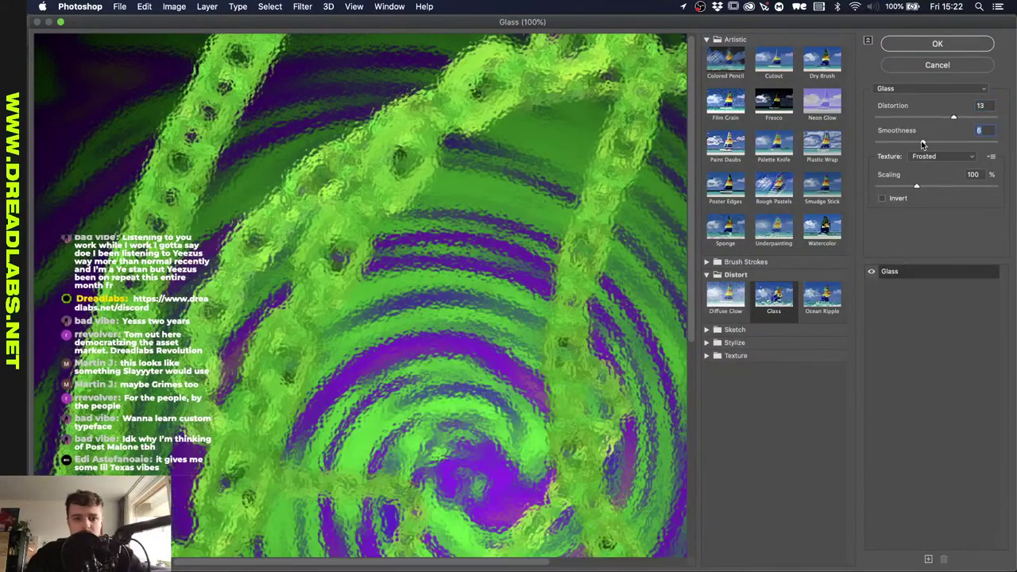
pyautogui.click(936, 117)
pyautogui.click(887, 142)
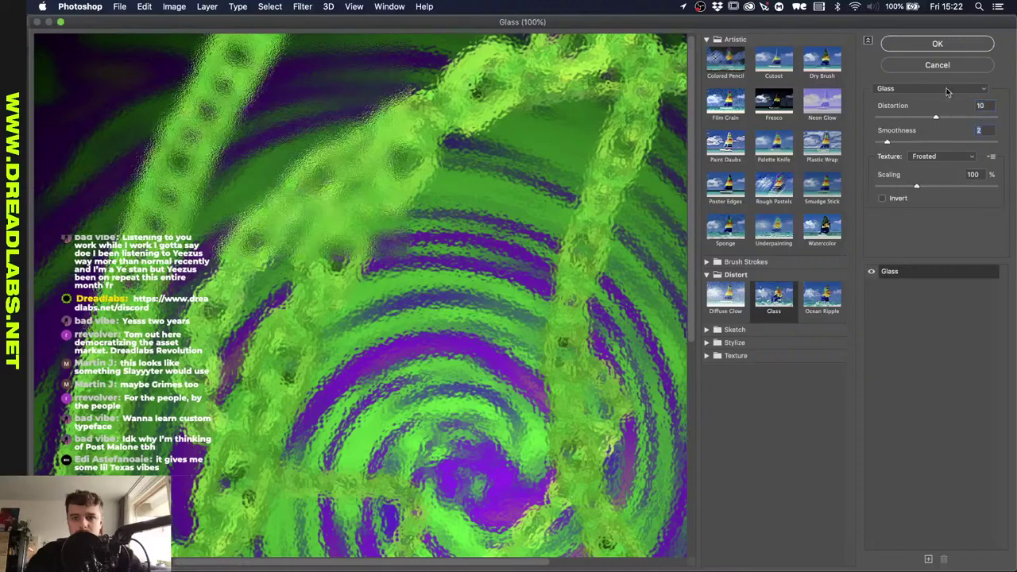
pyautogui.click(959, 38)
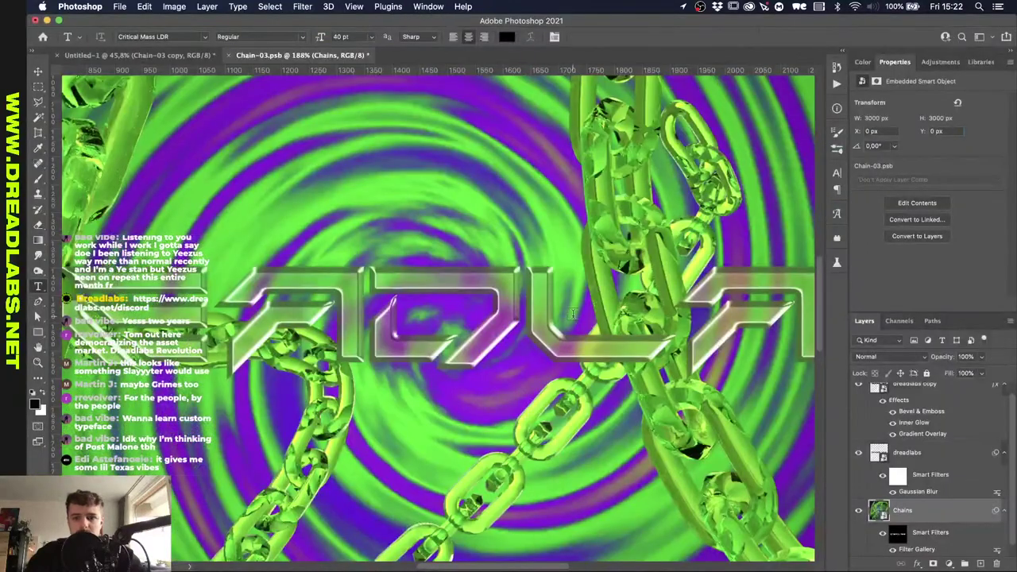
# Move the Chains layer's Gaussian Blur smart filter above its Filter Gallery filter.
pyautogui.scroll(5, 537, 342)
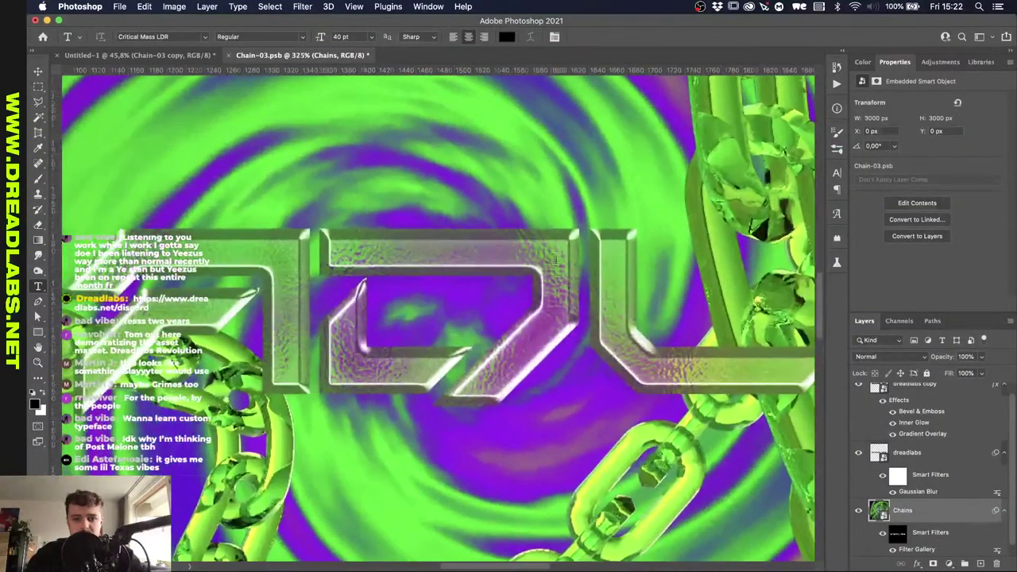
pyautogui.scroll(-1, 948, 517)
pyautogui.moveTo(924, 552)
pyautogui.mouseDown()
pyautogui.moveTo(923, 525)
pyautogui.moveTo(920, 537)
pyautogui.mouseUp()
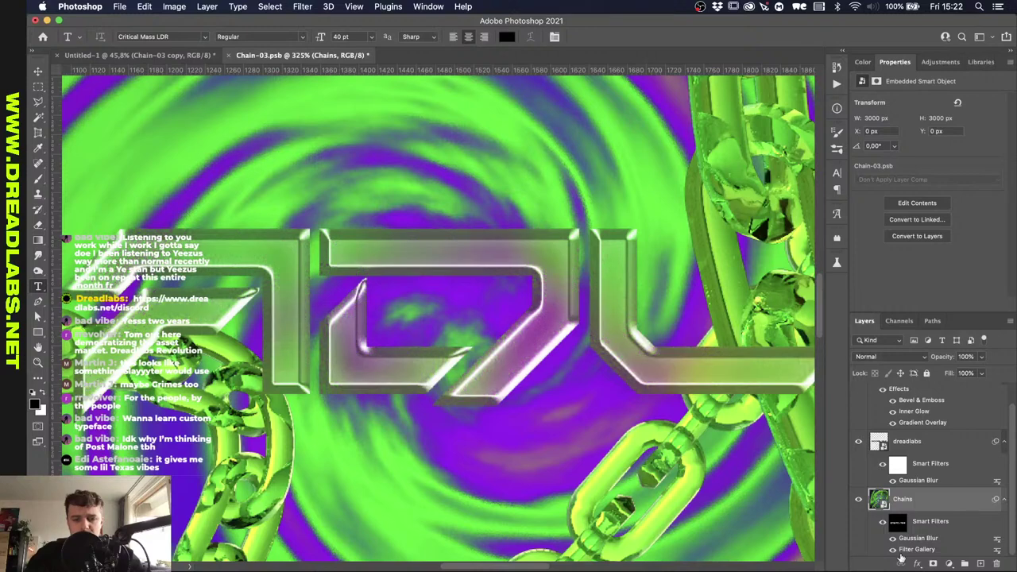
# Reduce the radius of the Chains layer's Gaussian Blur smart filter to 1.3 pixels.
pyautogui.doubleClick(919, 538)
pyautogui.moveTo(707, 446); pyautogui.dragTo(676, 443)
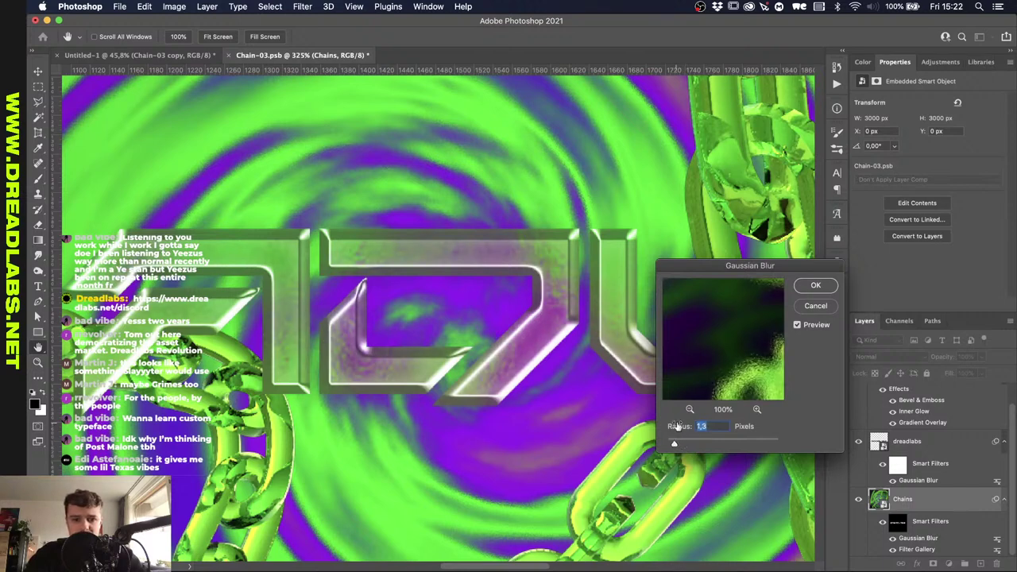
pyautogui.click(815, 285)
pyautogui.scroll(-8, 493, 339)
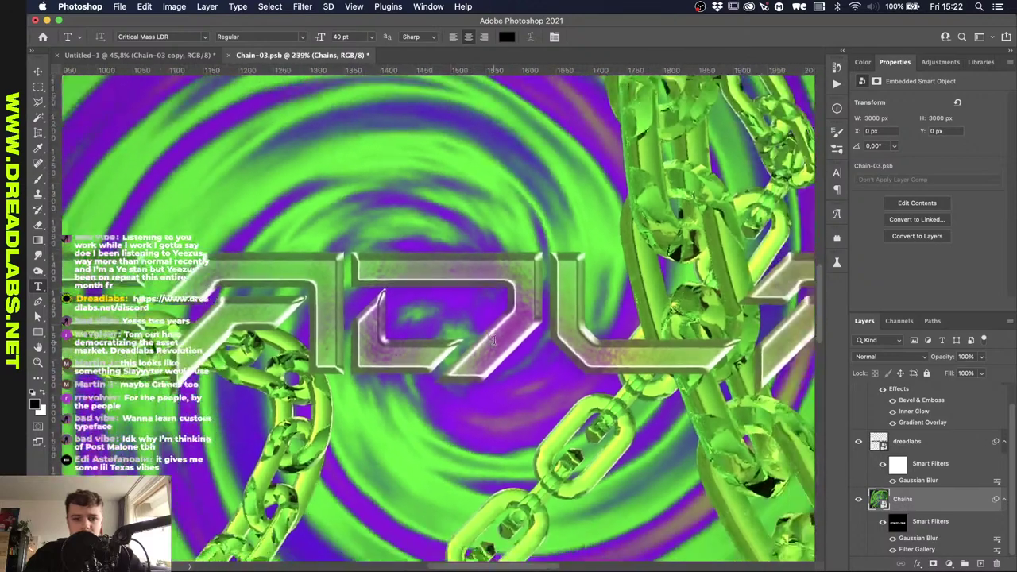
# Set the opacity of the dreadlabs shadow layer to 25%.
pyautogui.scroll(-4, 494, 340)
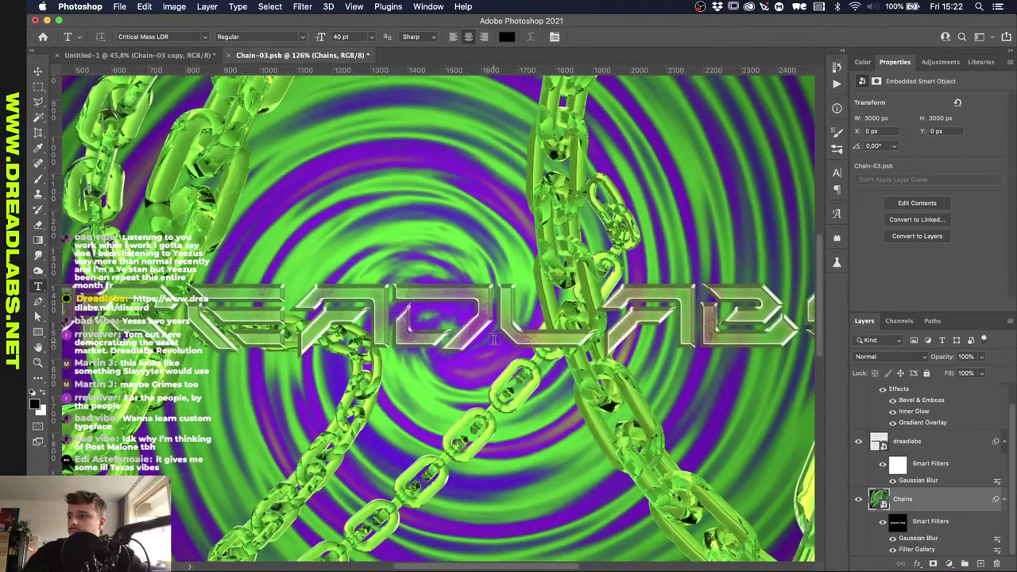
pyautogui.scroll(-4, 493, 340)
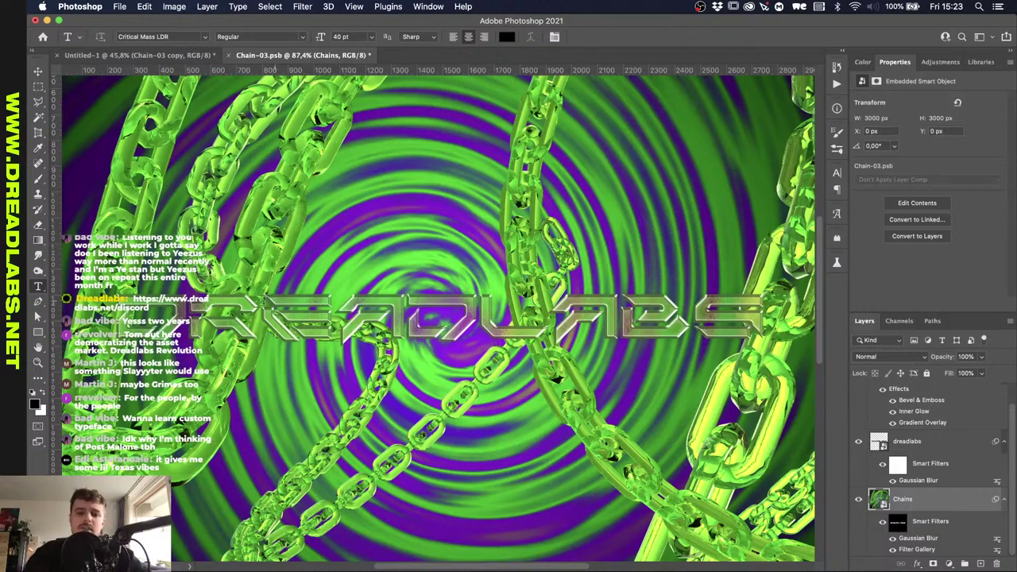
pyautogui.scroll(-4, 494, 340)
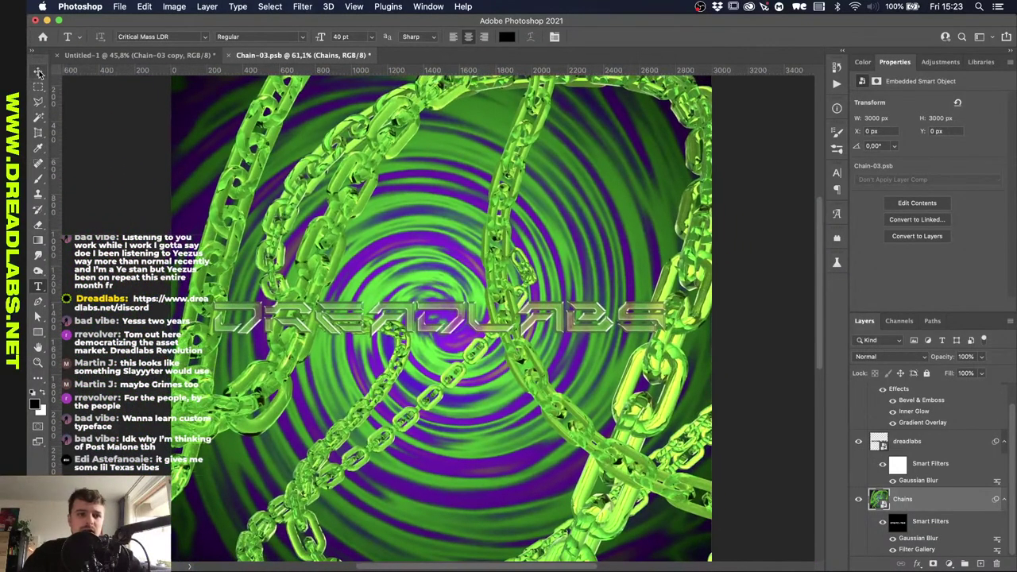
pyautogui.scroll(2, 354, 339)
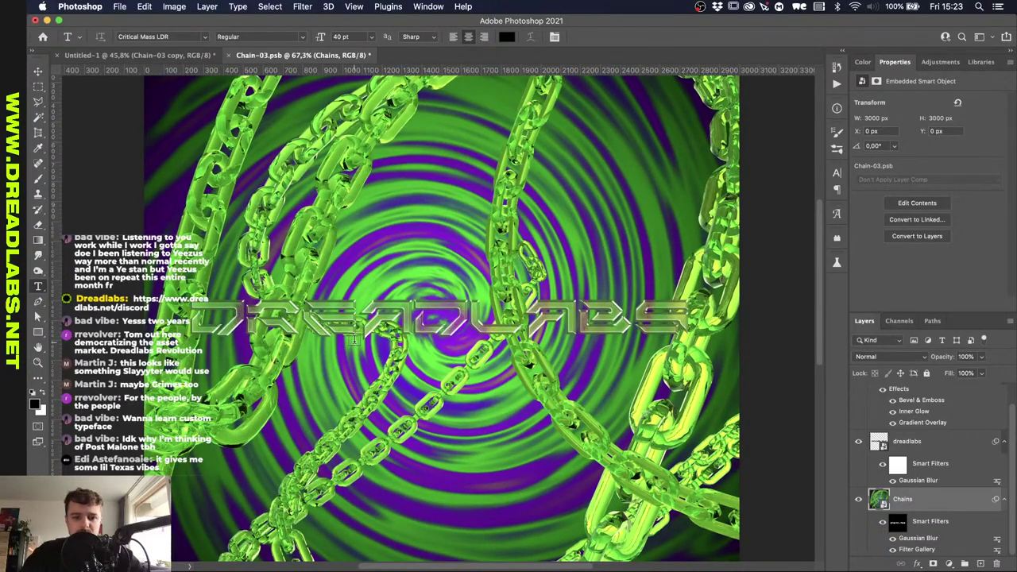
pyautogui.scroll(1, 884, 448)
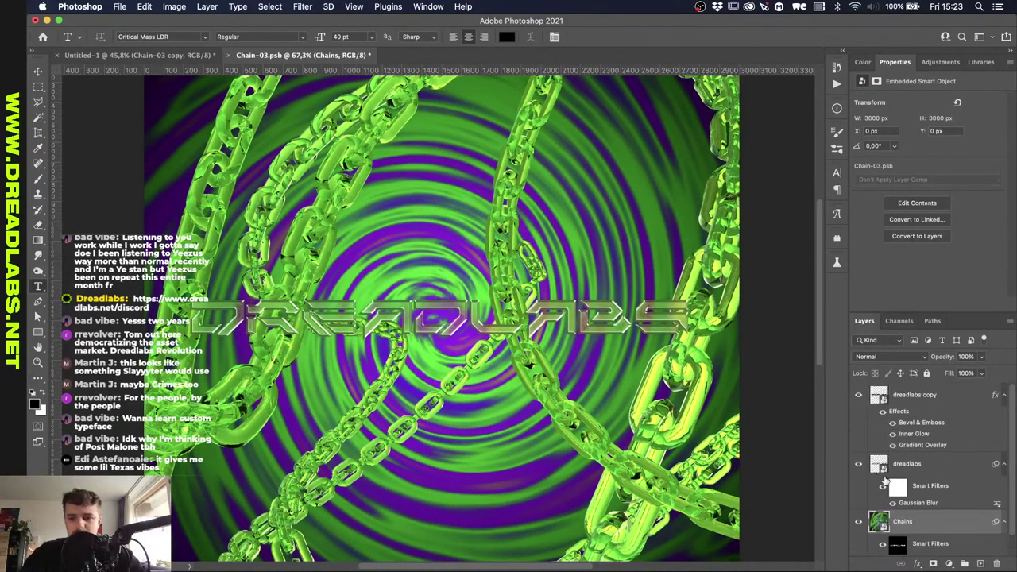
pyautogui.click(906, 473)
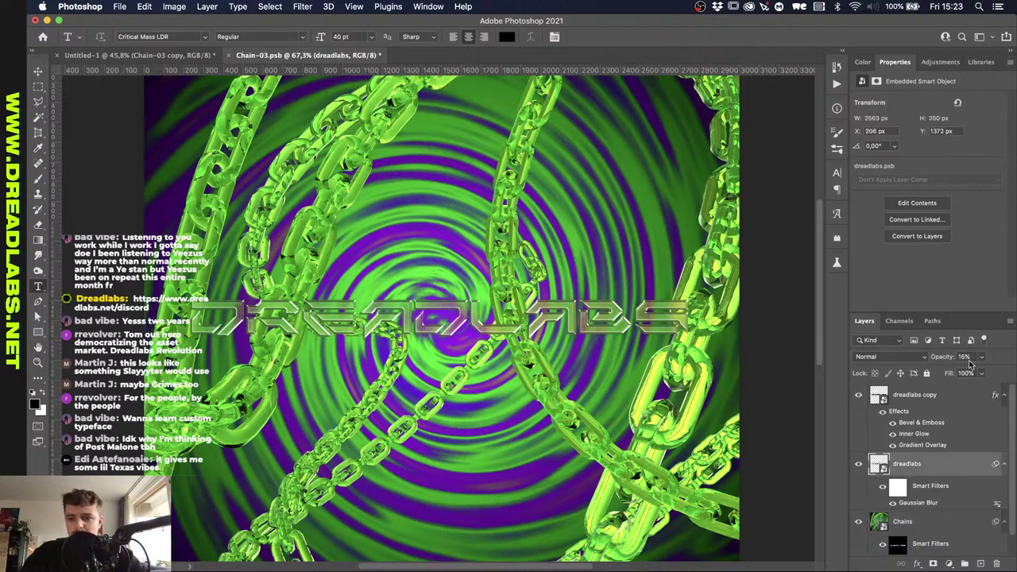
pyautogui.press('Return')
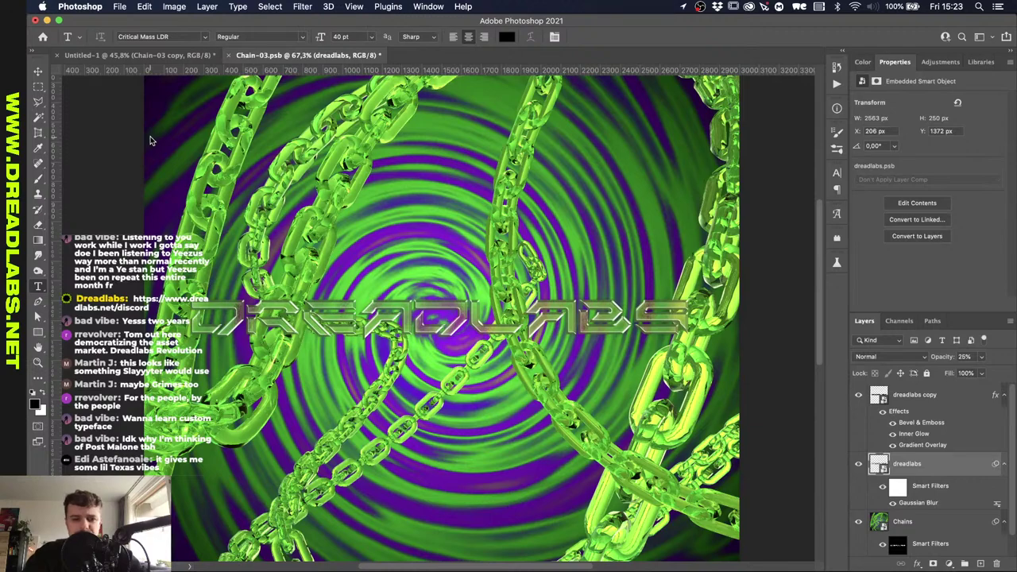
# Add a layer mask to the dreadlabs layer that hides the letter shapes of the dreadlabs copy layer.
pyautogui.scroll(5, 344, 201)
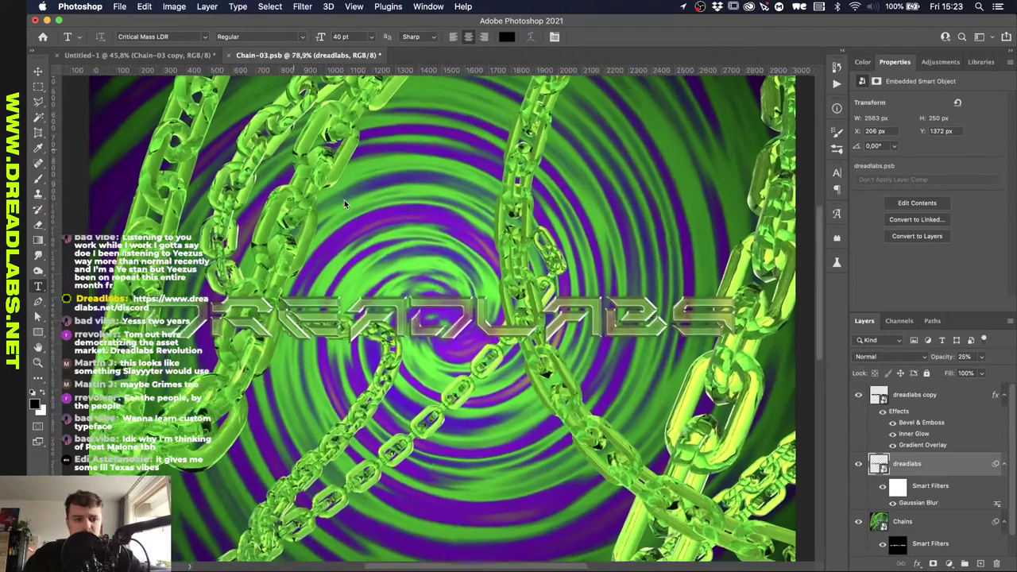
pyautogui.scroll(1, 344, 200)
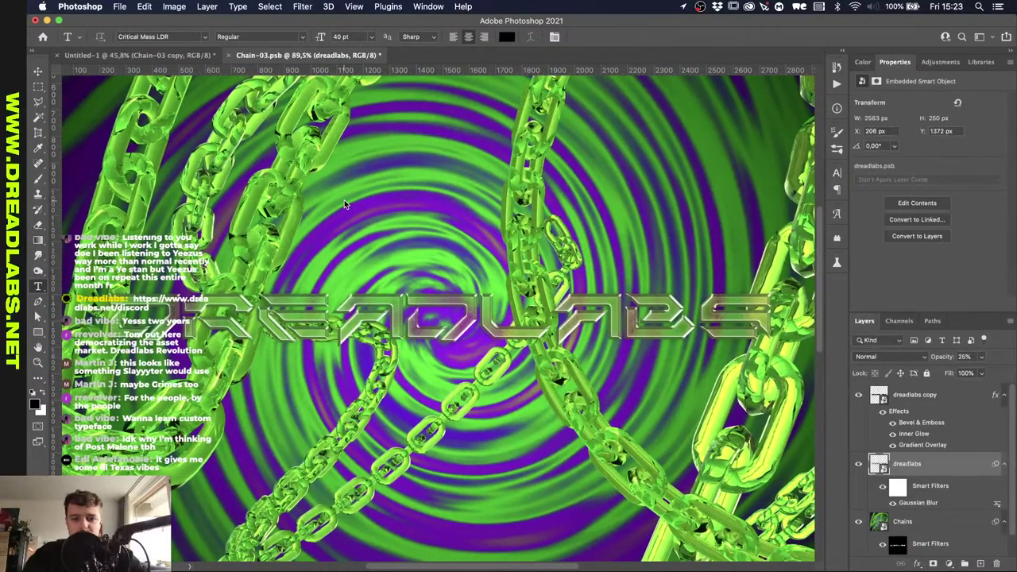
pyautogui.scroll(4, 344, 199)
pyautogui.scroll(-3, 344, 199)
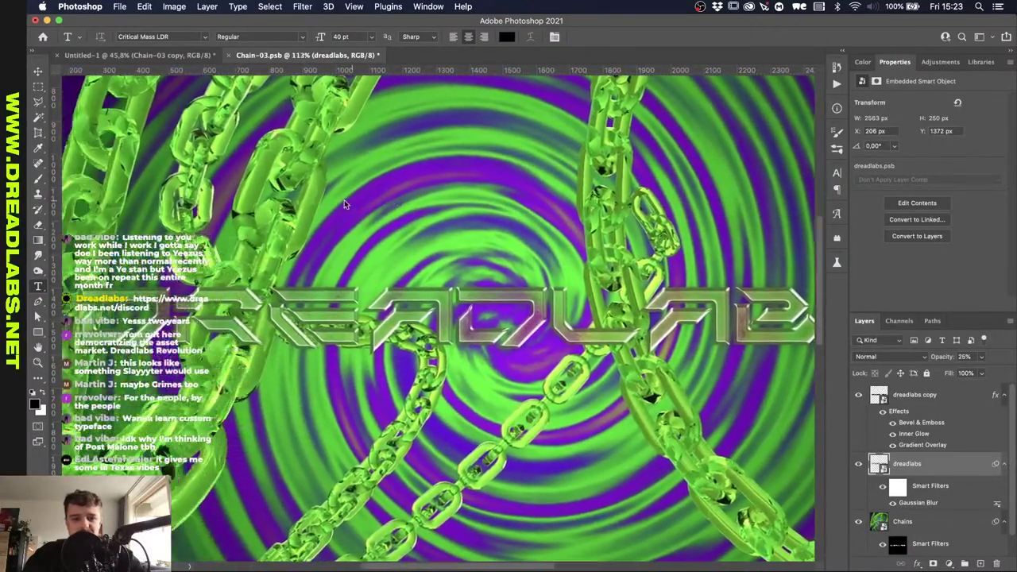
pyautogui.scroll(-5, 344, 199)
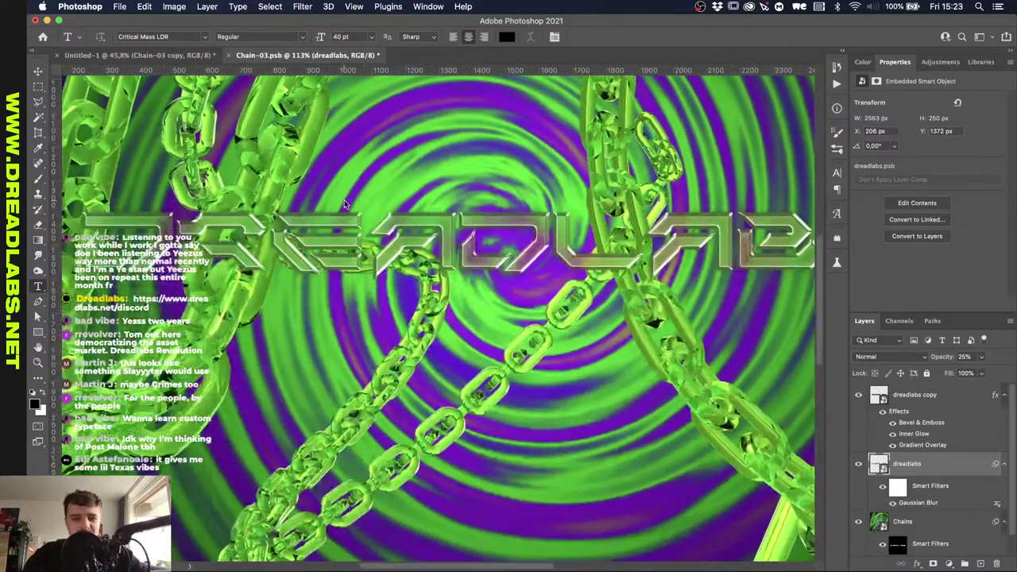
pyautogui.hscroll(3, 344, 205)
pyautogui.scroll(2, 345, 205)
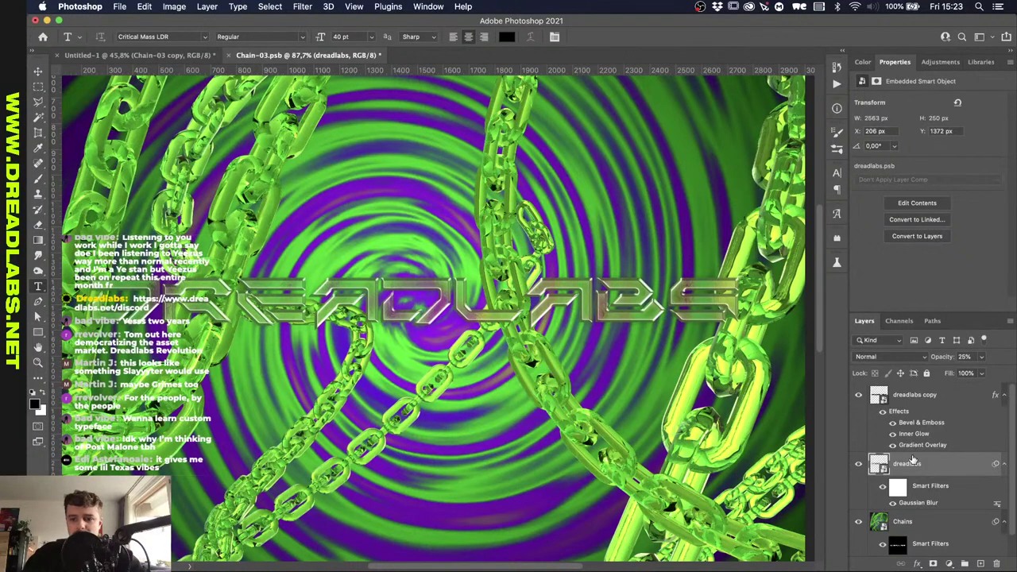
pyautogui.keyDown('super'); pyautogui.click(879, 395); pyautogui.keyUp('super')
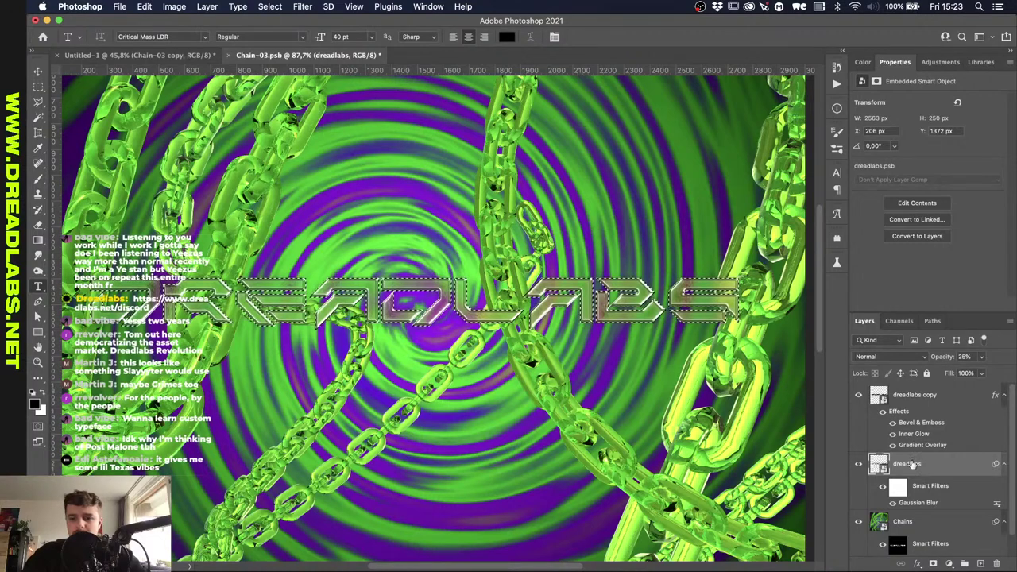
pyautogui.click(933, 563)
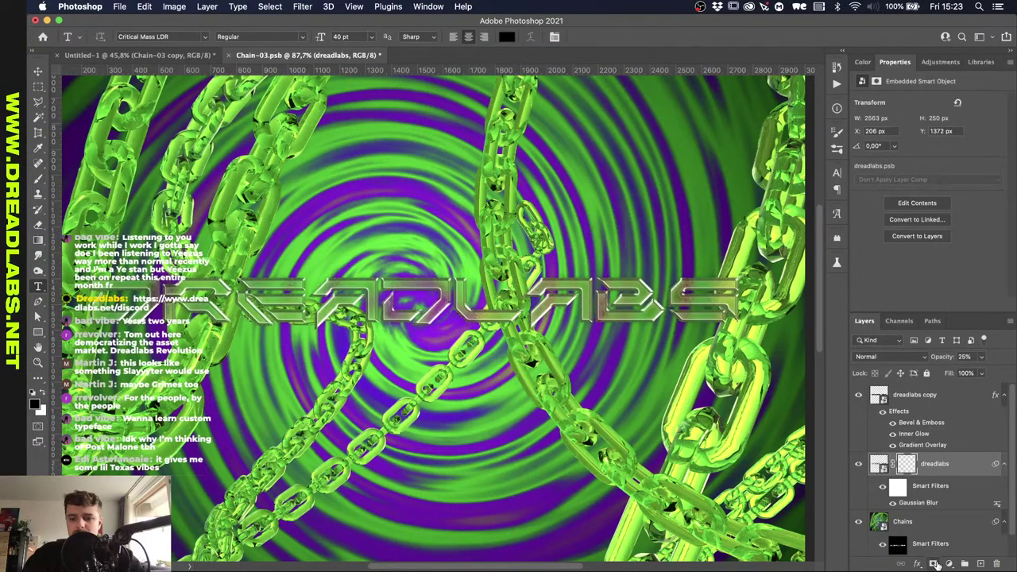
# Hide the dreadlabs copy layer and turn off the smart filters on the Chains layer.
pyautogui.click(858, 394)
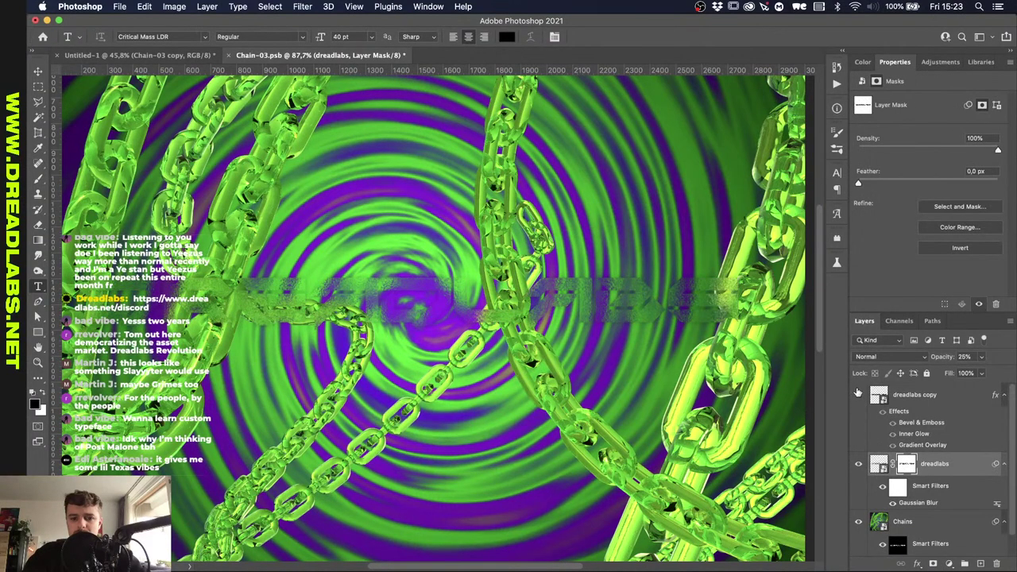
pyautogui.scroll(-1, 889, 541)
pyautogui.click(880, 526)
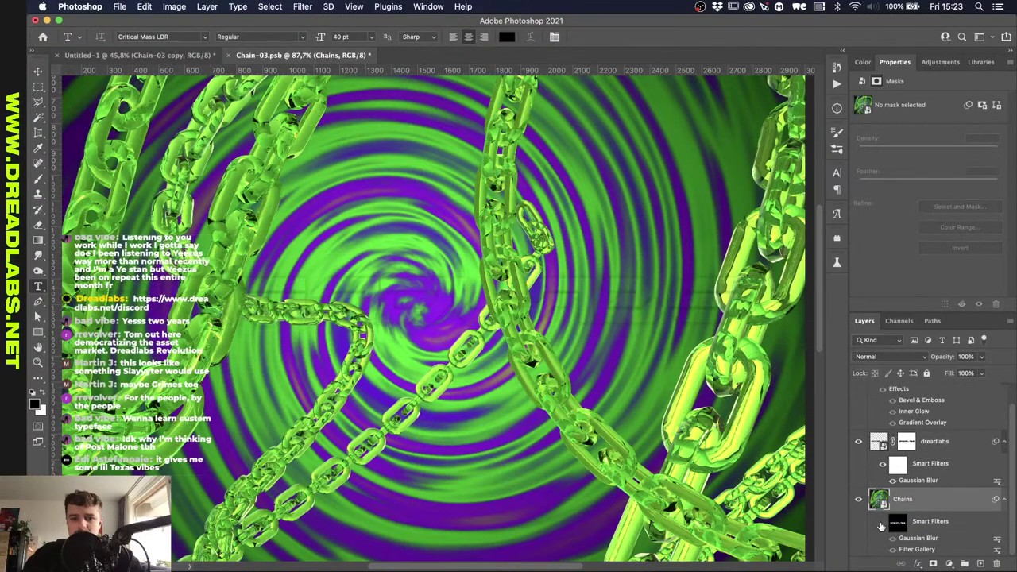
# Set the radius of the dreadlabs layer's Gaussian Blur smart filter to 25 pixels.
pyautogui.click(906, 483)
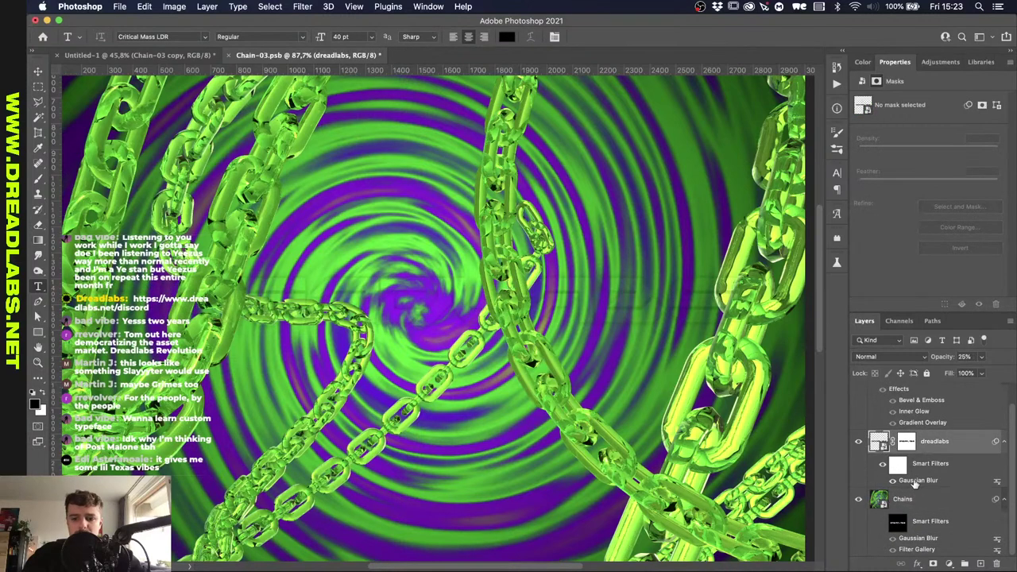
pyautogui.doubleClick(916, 482)
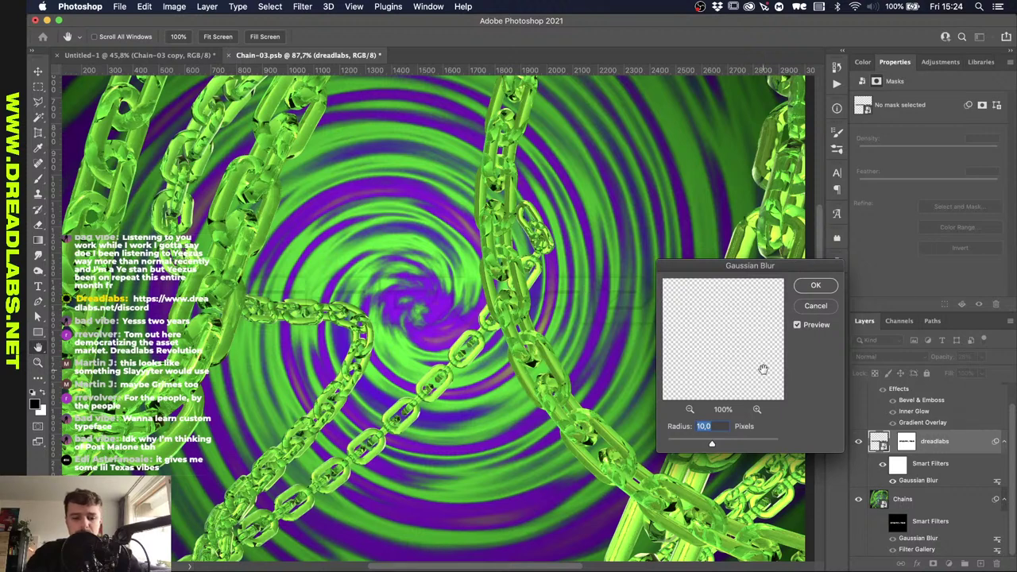
pyautogui.write('50')
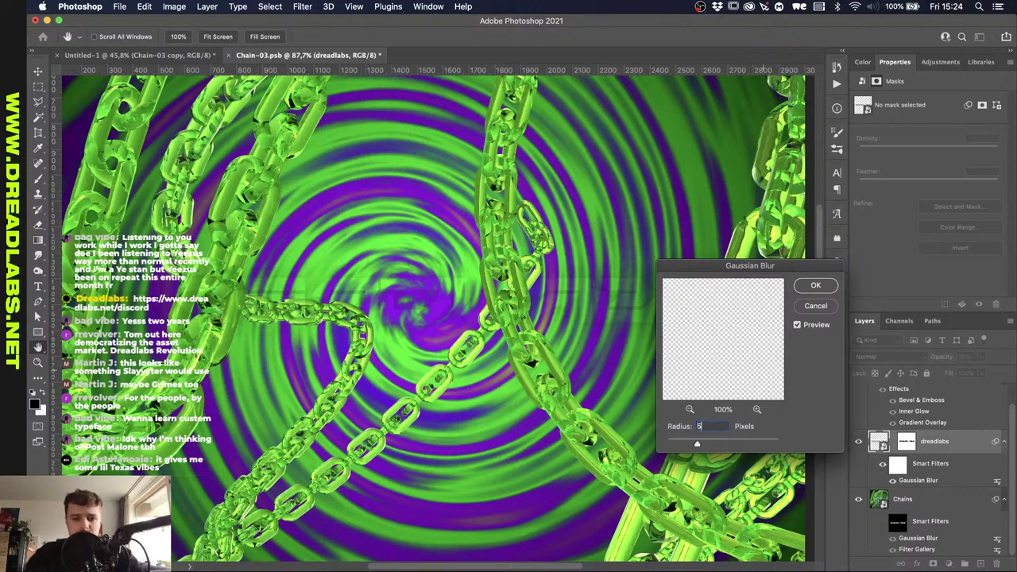
pyautogui.press('BackSpace')
pyautogui.write('25')
pyautogui.press('Return')
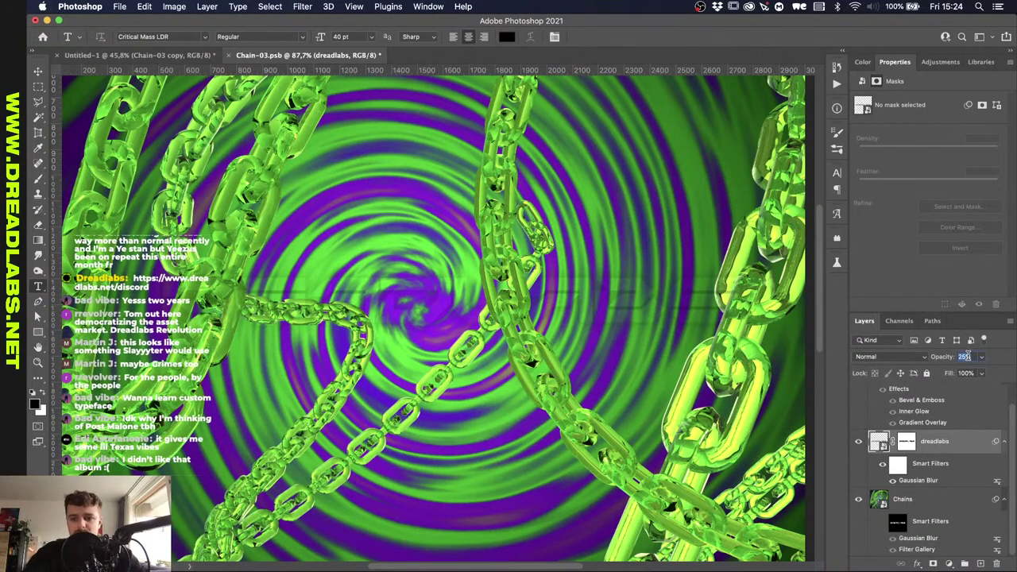
# Raise the opacity of the dreadlabs layer to 75%.
pyautogui.hotkey('shift', 'Up')
pyautogui.hotkey('shift', 'Up')
pyautogui.hotkey('shift', 'Up')
pyautogui.hotkey('shift', 'Up')
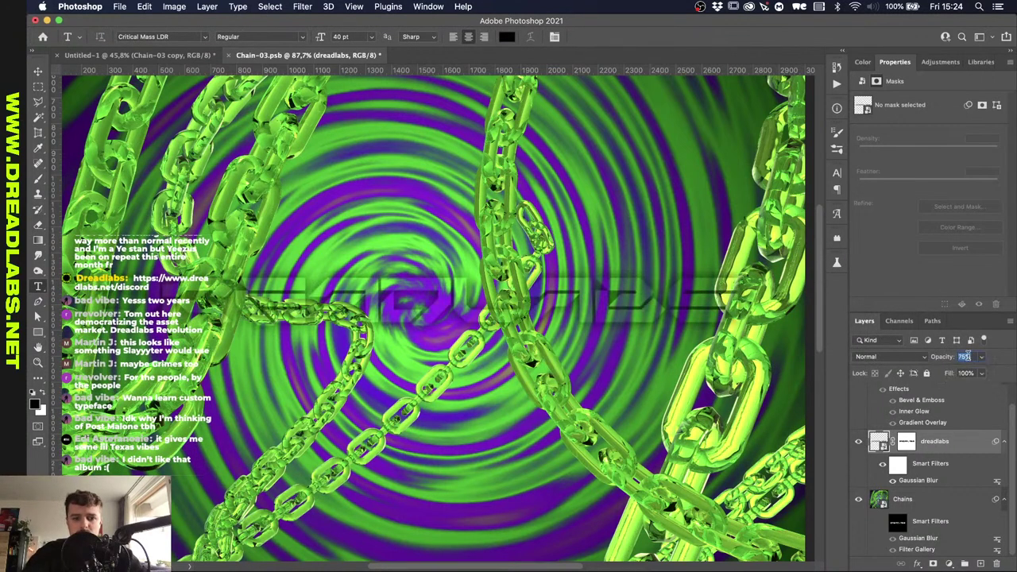
# Show the dreadlabs copy layer again and turn the smart filters of the Chains layer back on.
pyautogui.scroll(1, 938, 435)
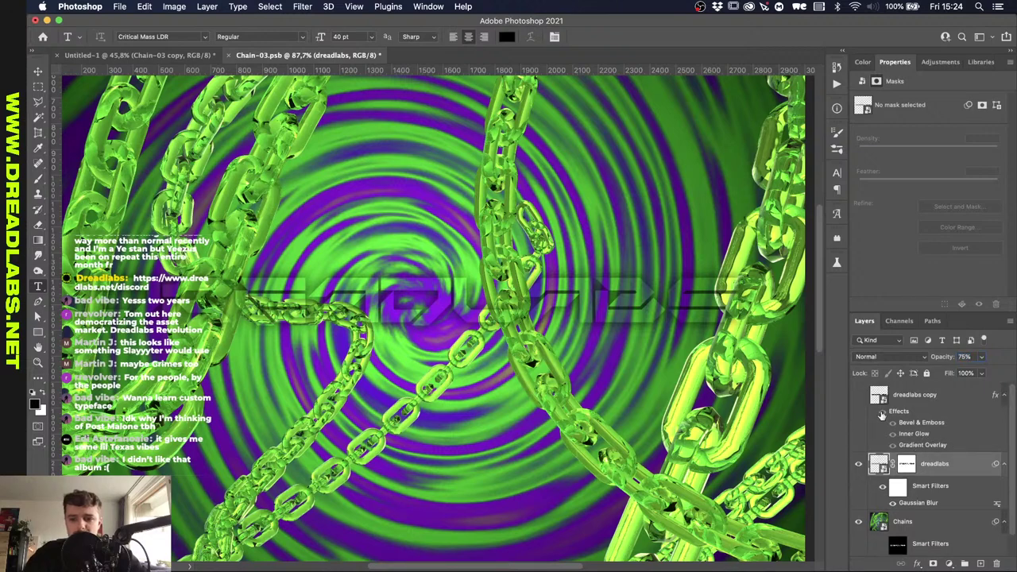
pyautogui.click(858, 395)
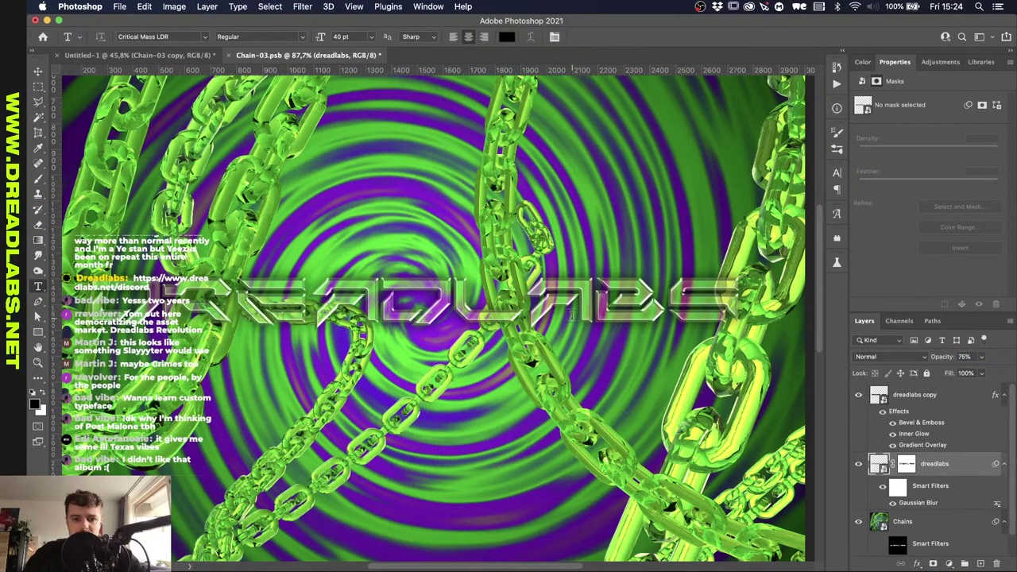
pyautogui.scroll(-1, 570, 315)
pyautogui.scroll(-2, 570, 315)
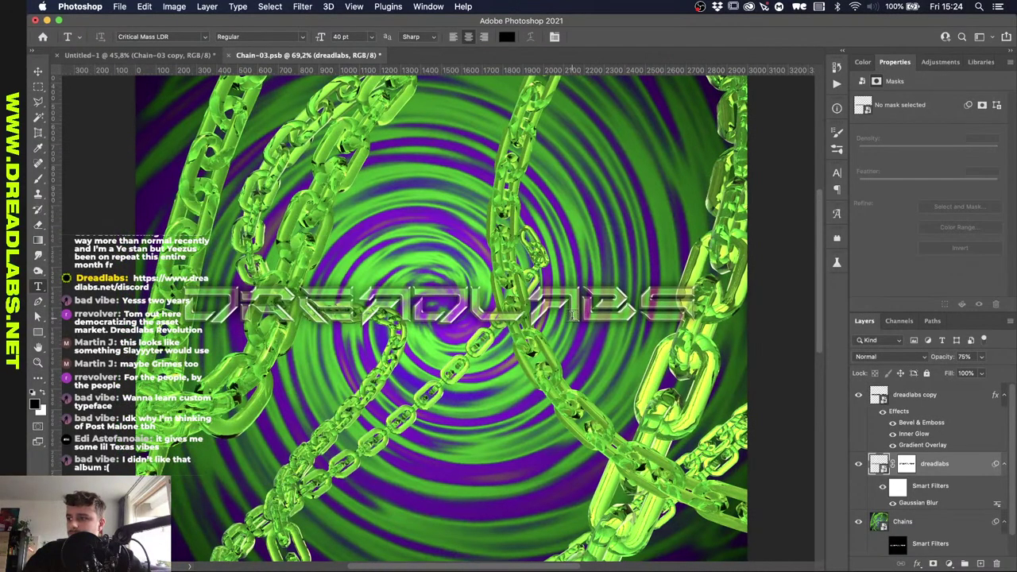
pyautogui.scroll(3, 571, 316)
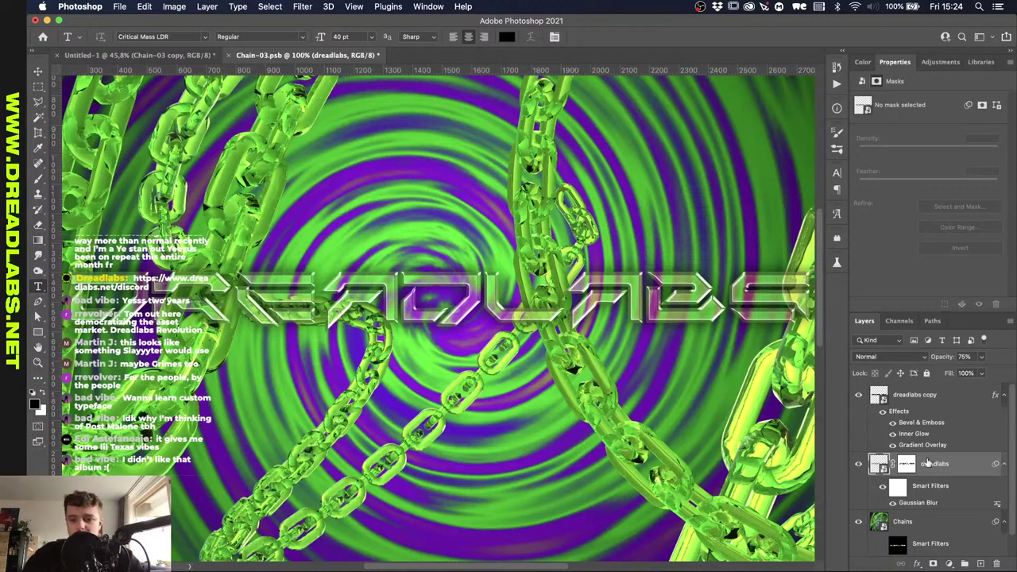
pyautogui.scroll(-1, 928, 461)
pyautogui.click(886, 526)
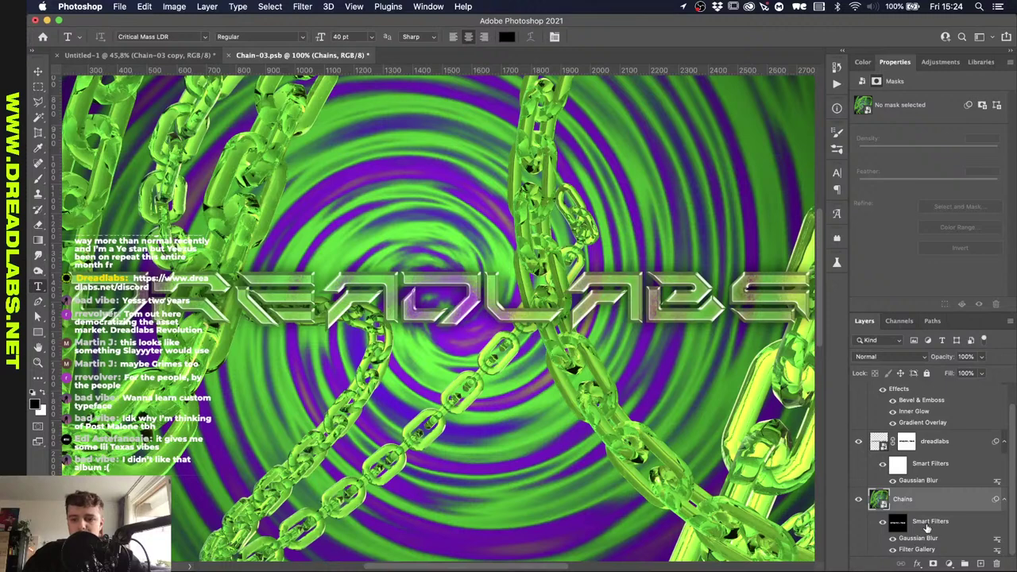
pyautogui.click(304, 7)
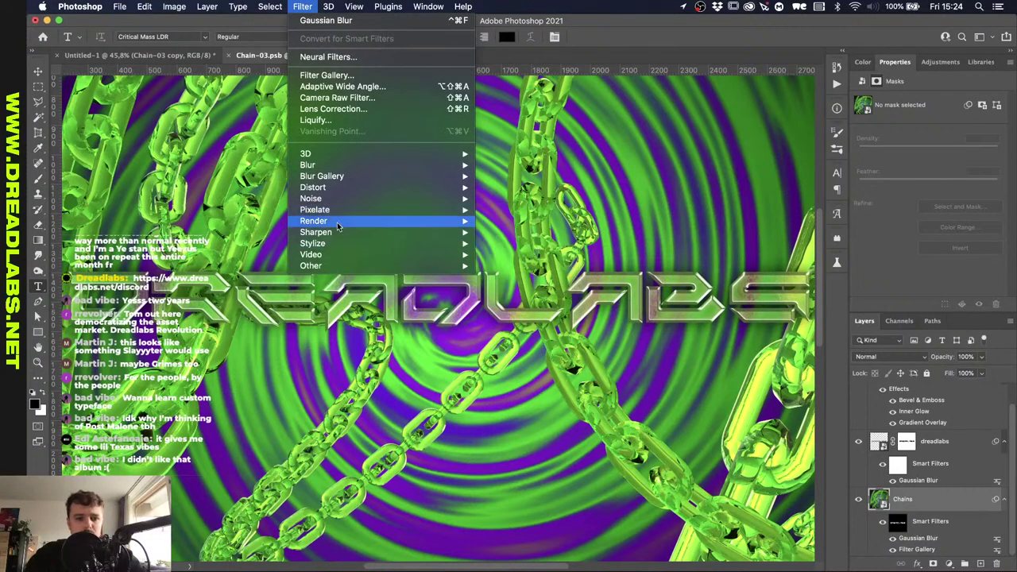
pyautogui.moveTo(336, 213)
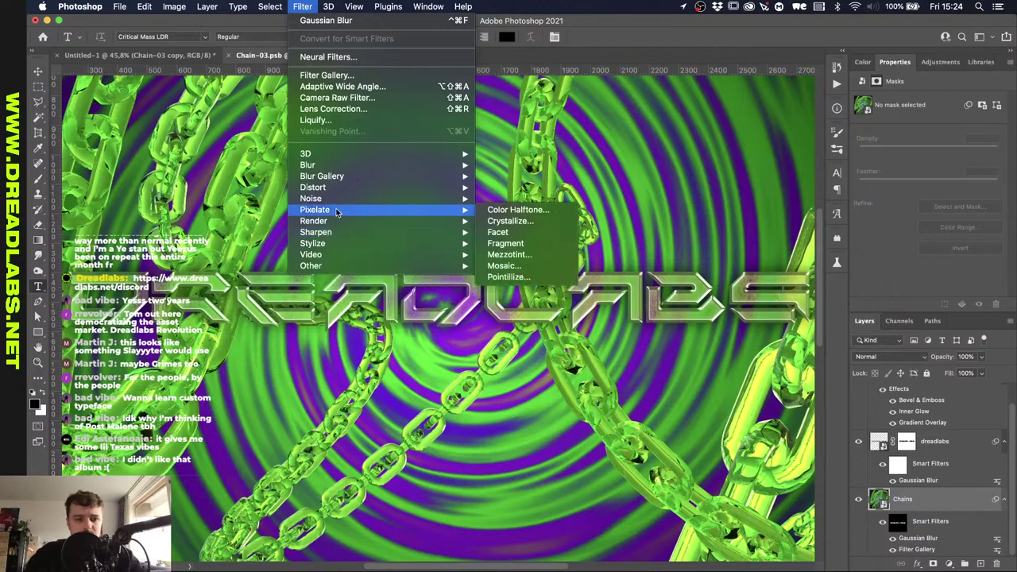
pyautogui.click(938, 410)
pyautogui.scroll(1, 938, 410)
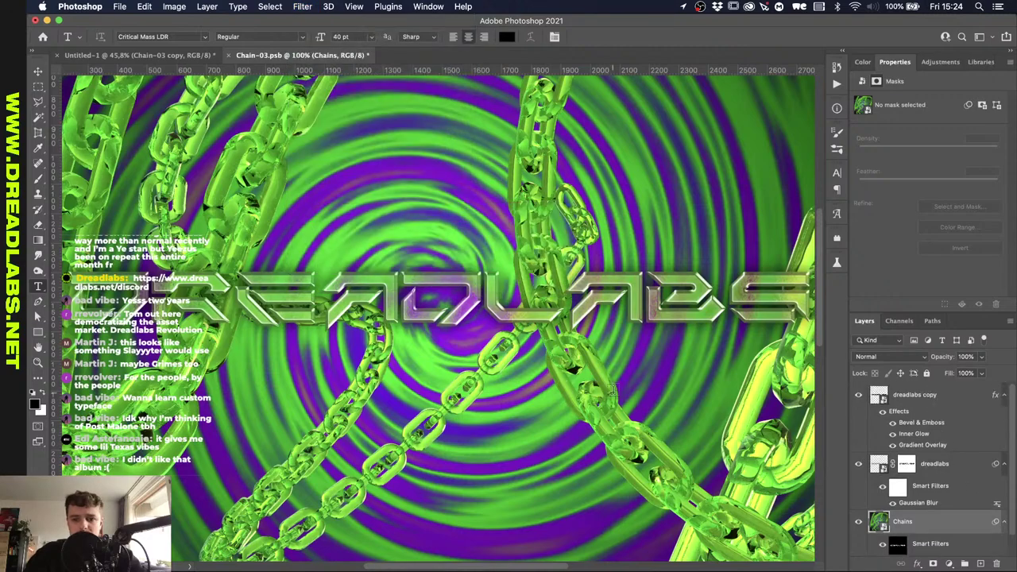
pyautogui.scroll(-5, 613, 389)
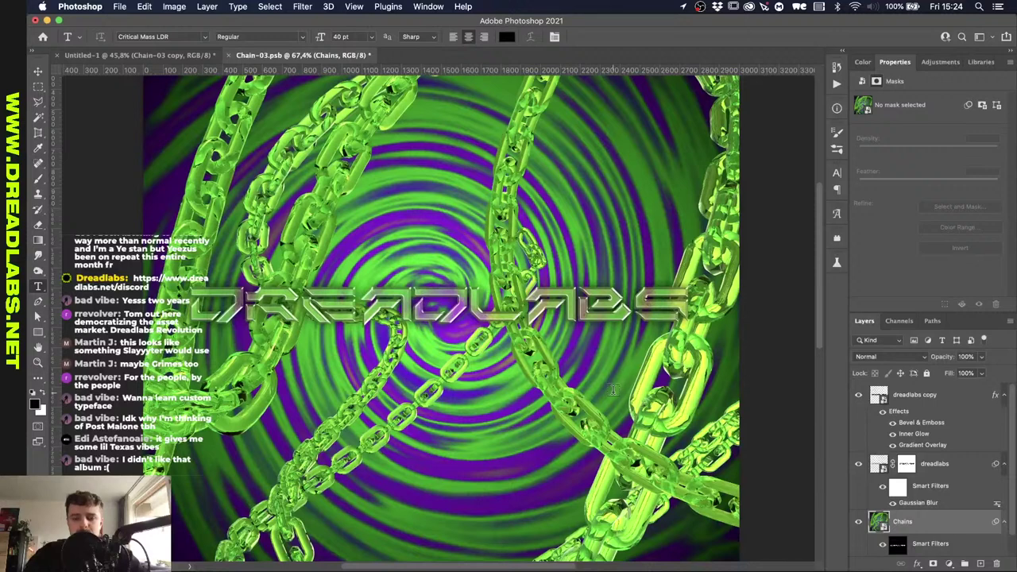
pyautogui.scroll(-1, 936, 451)
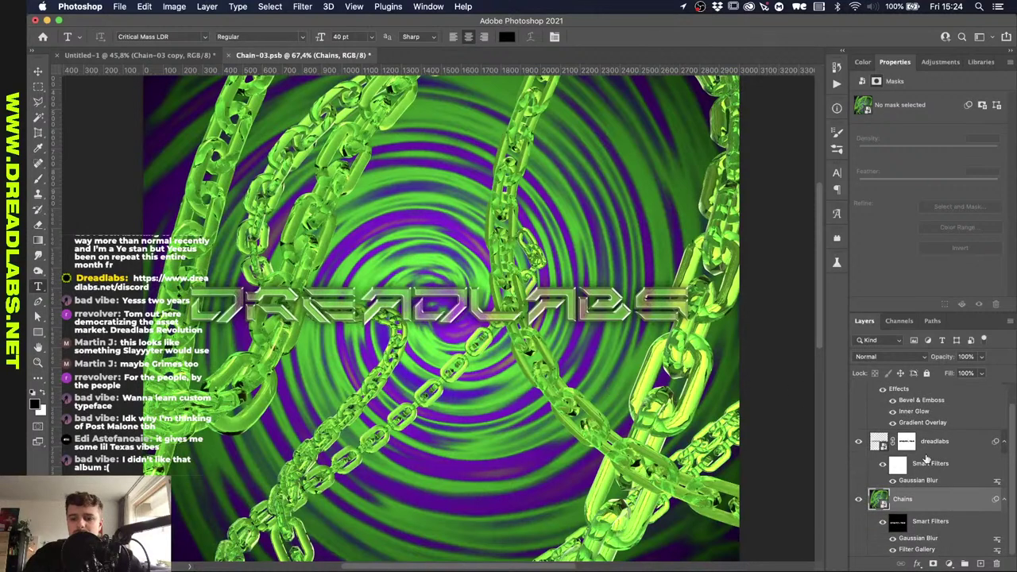
pyautogui.scroll(1, 936, 463)
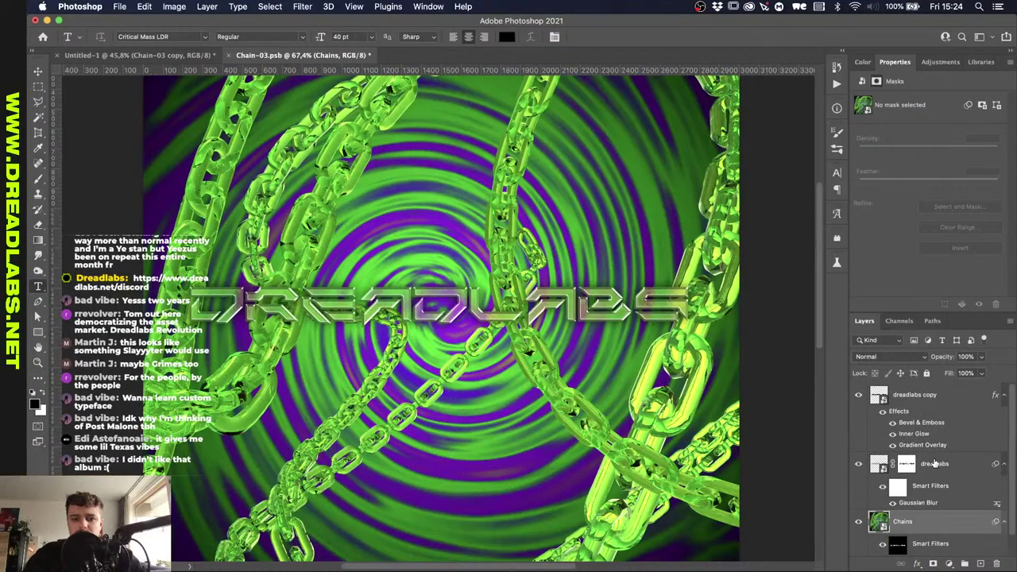
# Open the Chains smart object's contents and apply a Motion Blur to the Chain-03 layer with angle 45° and distance 287 pixels.
pyautogui.doubleClick(879, 521)
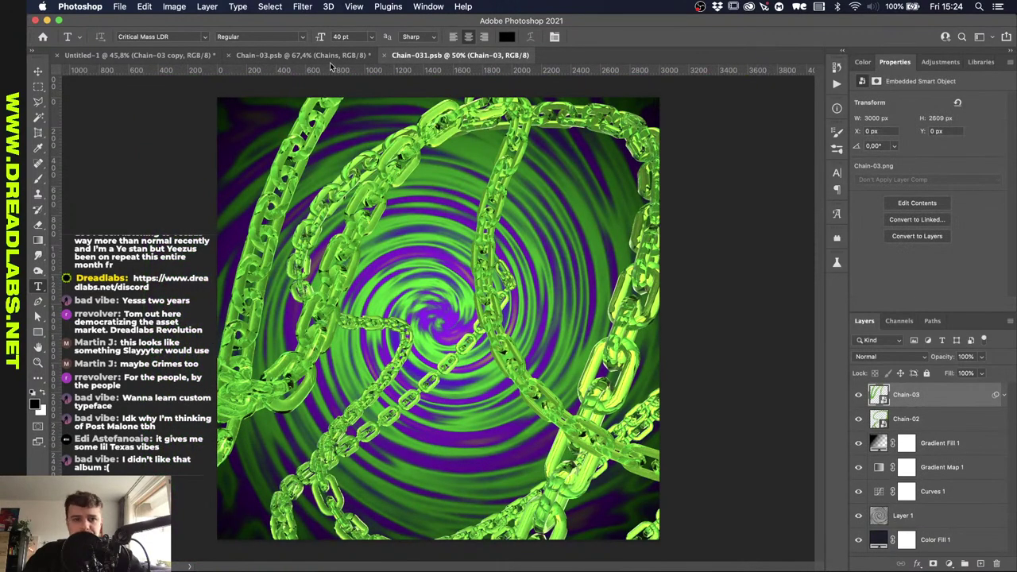
pyautogui.click(303, 6)
pyautogui.moveTo(328, 169)
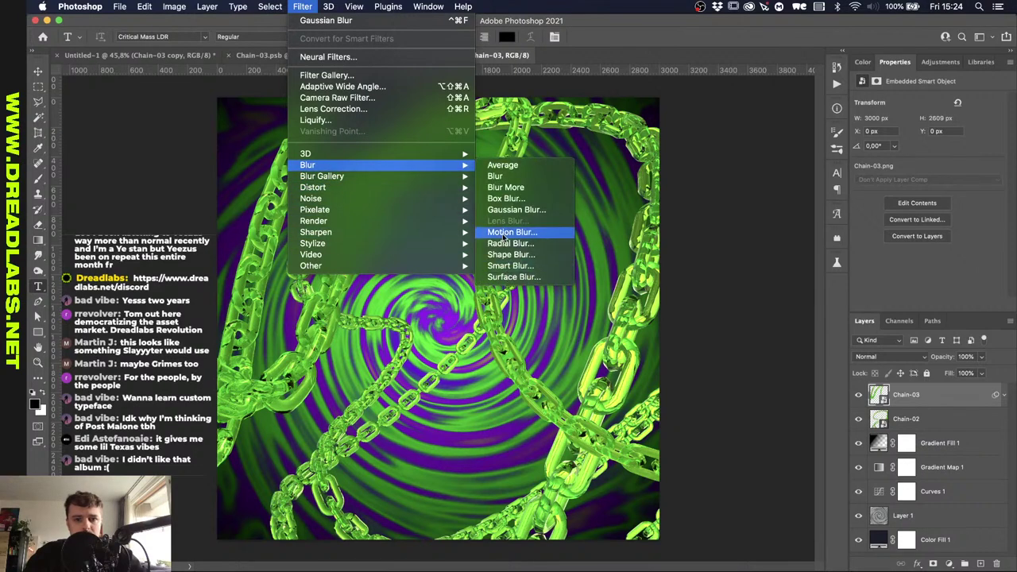
pyautogui.click(505, 238)
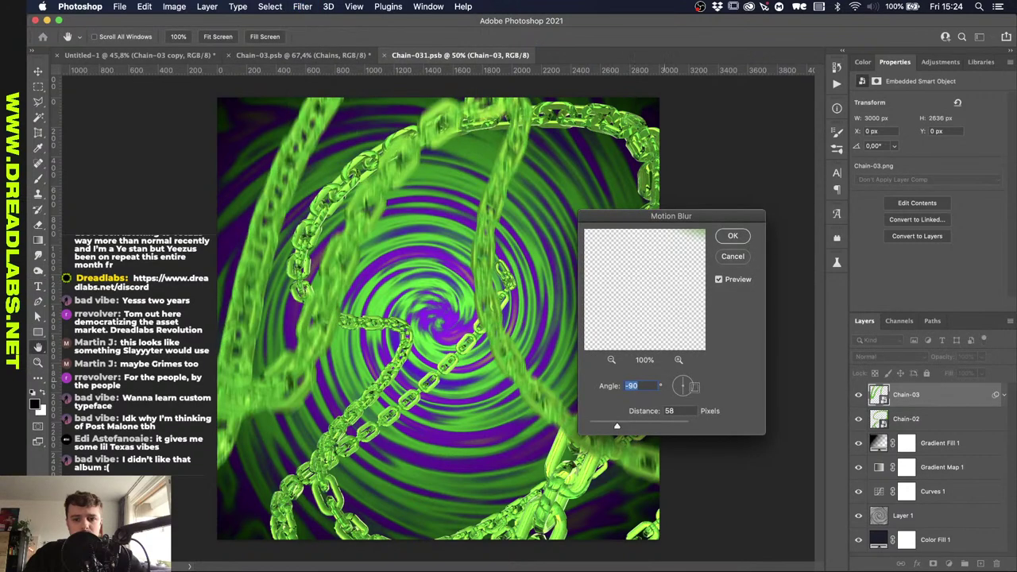
pyautogui.click(691, 386)
pyautogui.click(693, 381)
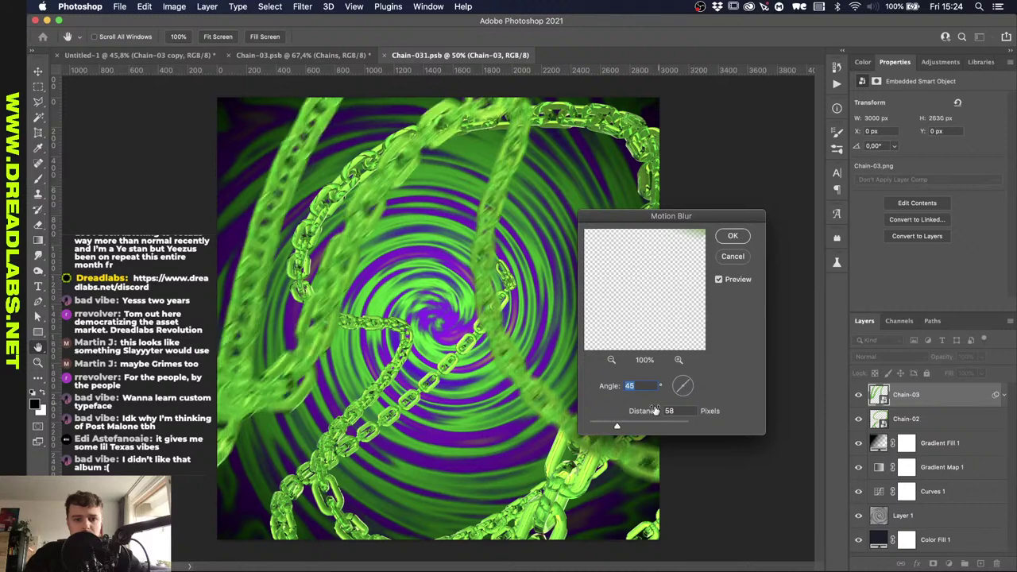
pyautogui.press('Tab')
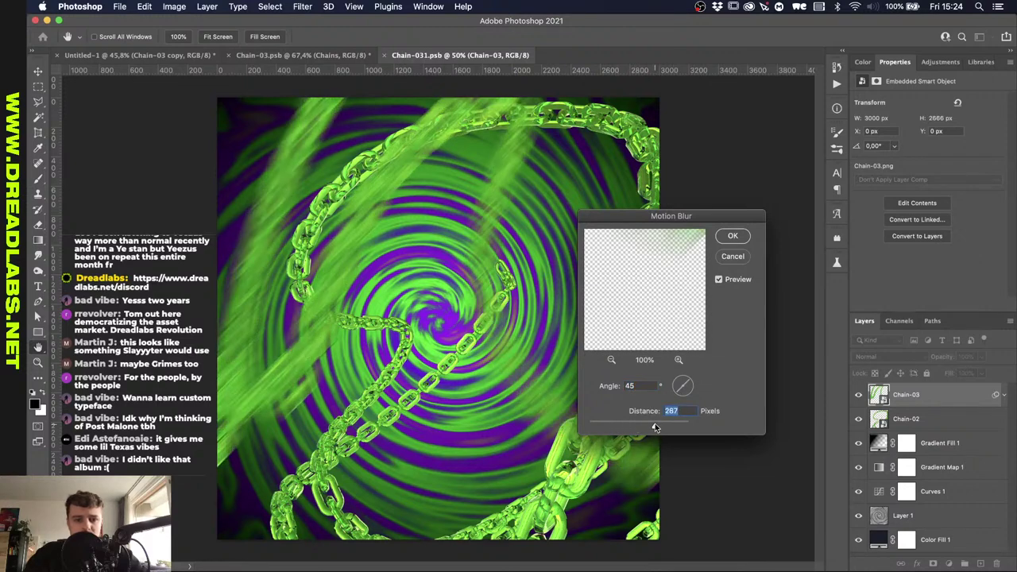
pyautogui.click(732, 237)
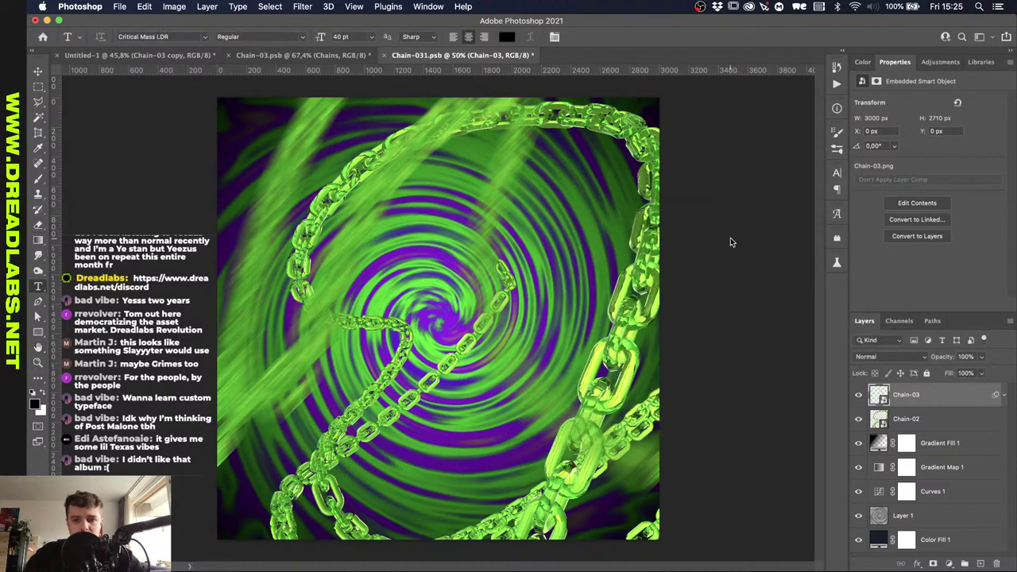
# Expand Chain-03's smart filters and invert their filter mask to black.
pyautogui.click(1003, 396)
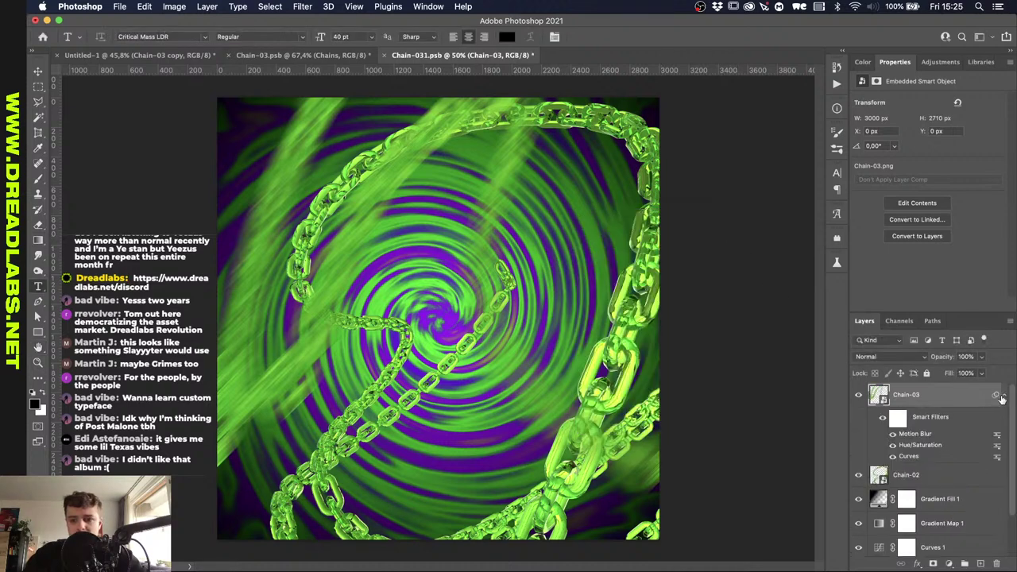
pyautogui.click(898, 417)
pyautogui.press('super+i')
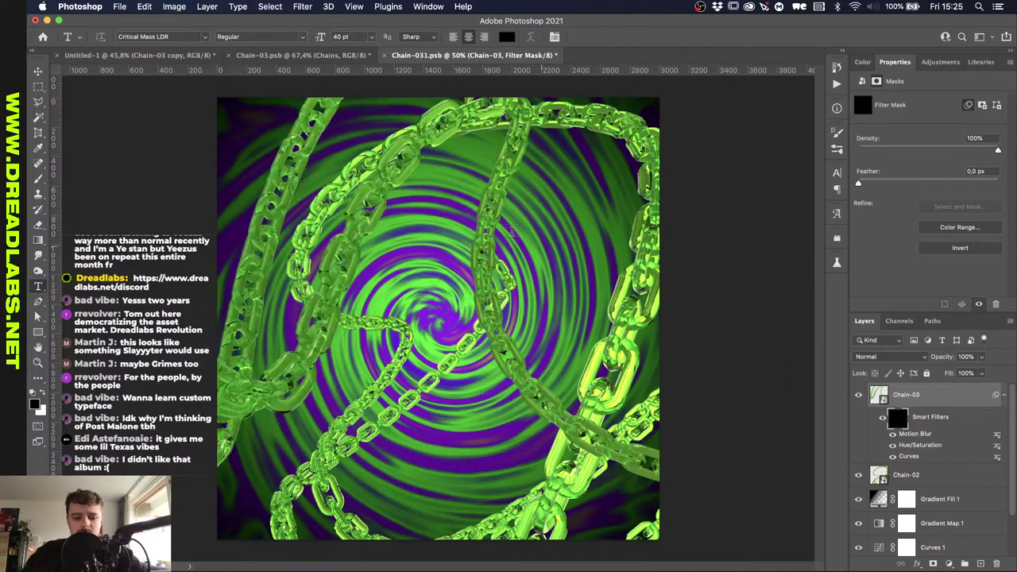
# Paint white spots on Chain-03's filter mask with a soft 700 px brush to reveal the motion blur on scattered parts of the chains.
pyautogui.press('b')
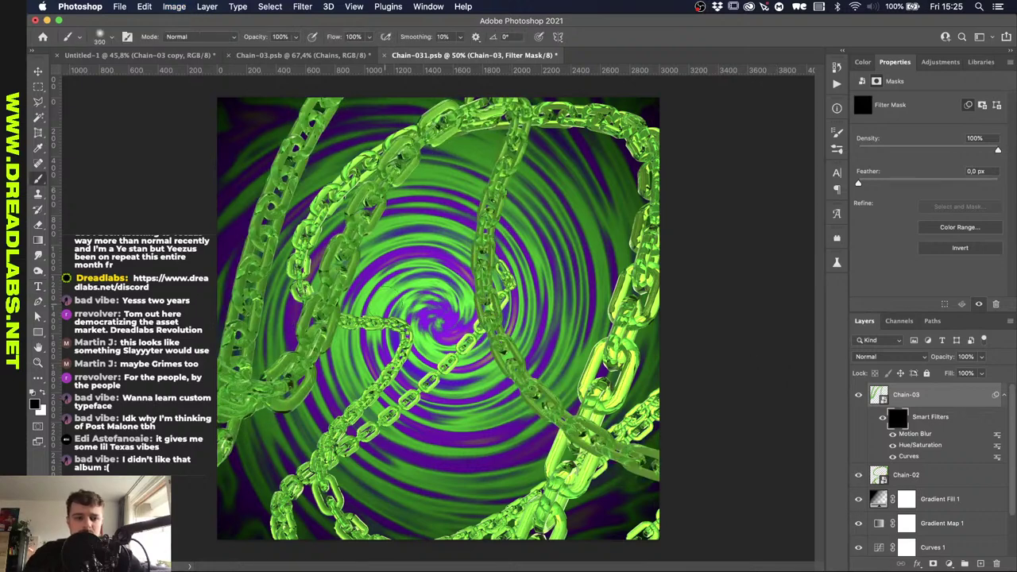
pyautogui.hotkey('shift', ']')
pyautogui.press('x')
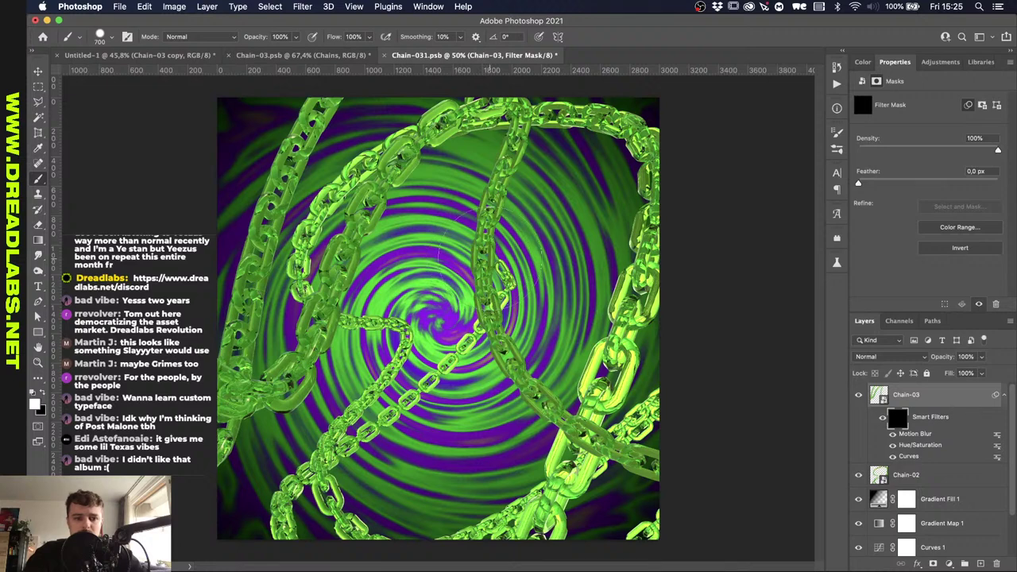
pyautogui.moveTo(491, 254); pyautogui.dragTo(486, 286)
pyautogui.press('super+z')
pyautogui.press('[')
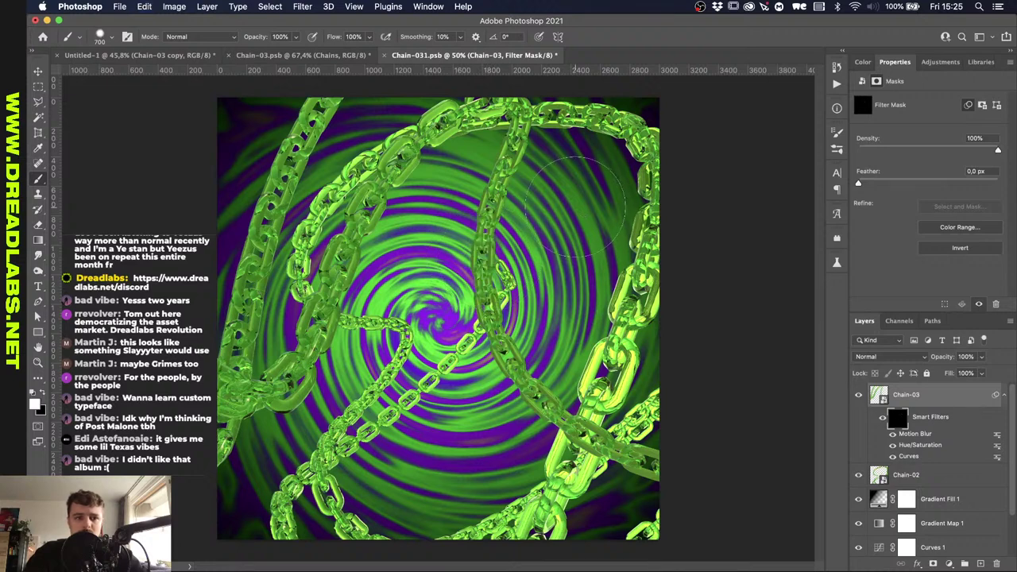
pyautogui.moveTo(485, 245); pyautogui.dragTo(485, 282)
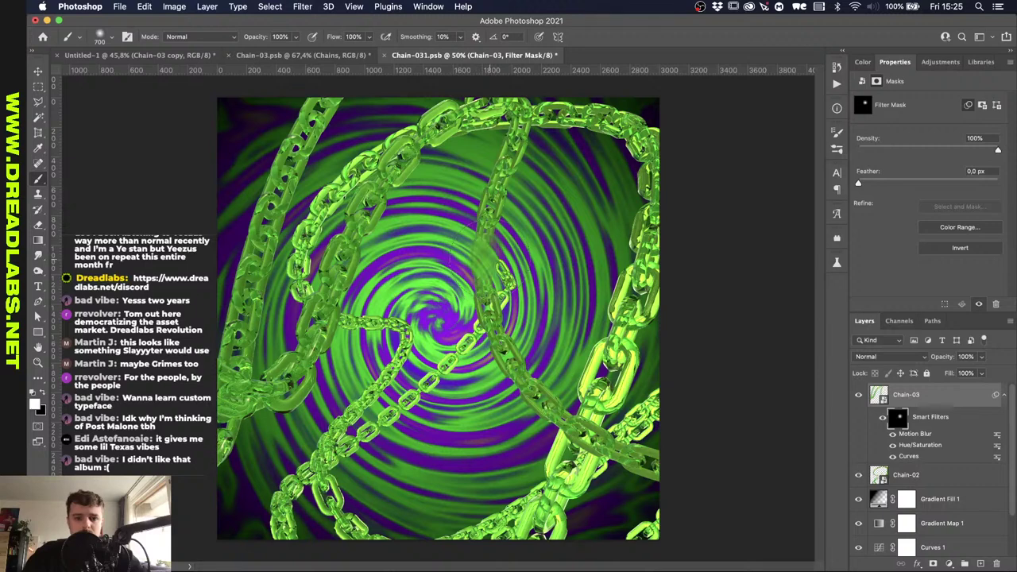
pyautogui.press('super+z')
pyautogui.moveTo(512, 357); pyautogui.dragTo(553, 409)
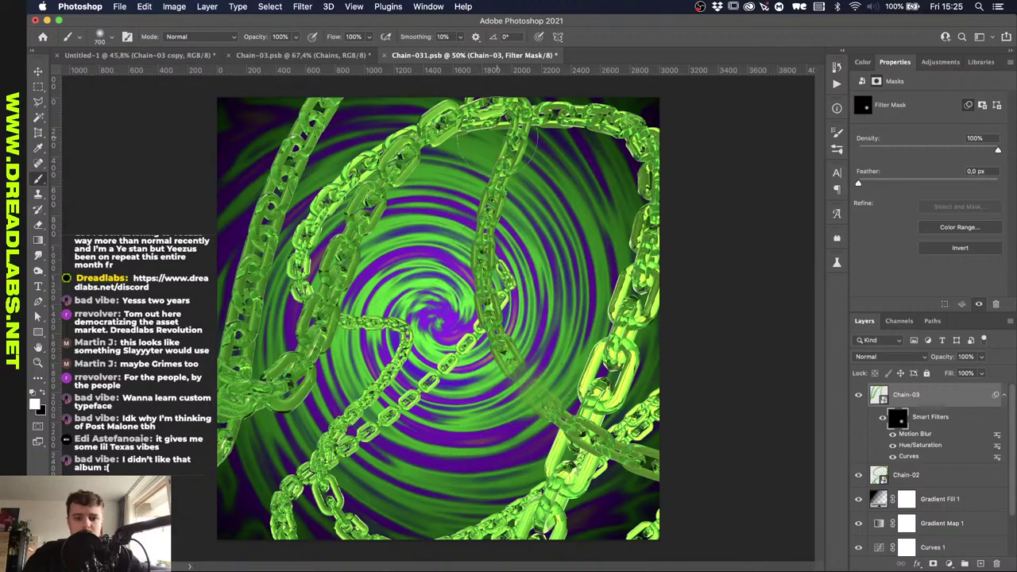
pyautogui.moveTo(498, 137); pyautogui.dragTo(530, 147)
pyautogui.moveTo(372, 178); pyautogui.dragTo(349, 238)
pyautogui.moveTo(262, 242); pyautogui.dragTo(254, 302)
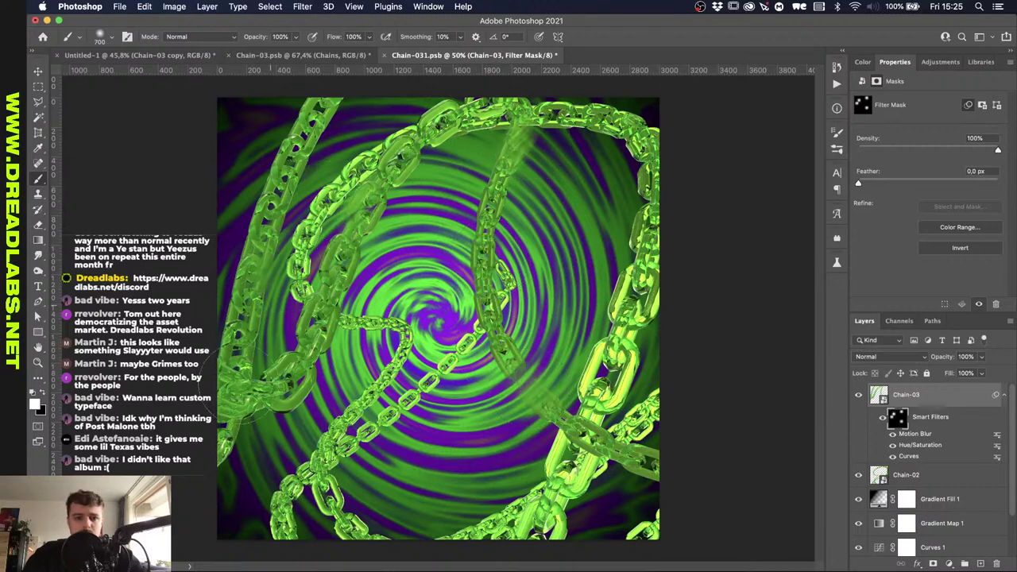
pyautogui.moveTo(267, 364); pyautogui.dragTo(230, 429)
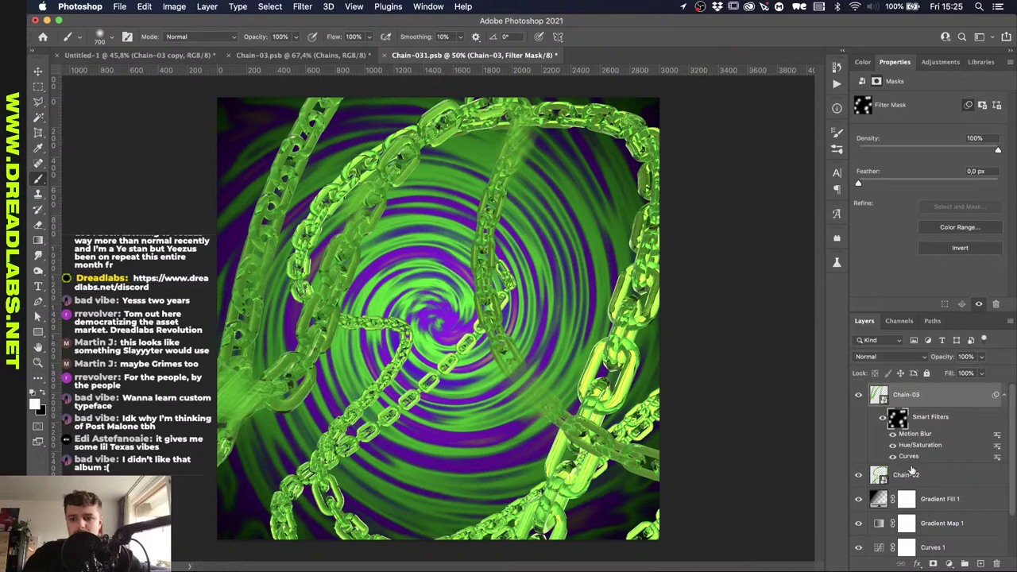
# Apply the same 45°, 287-pixel Motion Blur to the Chain-02 layer and replace its filter mask with a copy of Chain-03's.
pyautogui.click(908, 474)
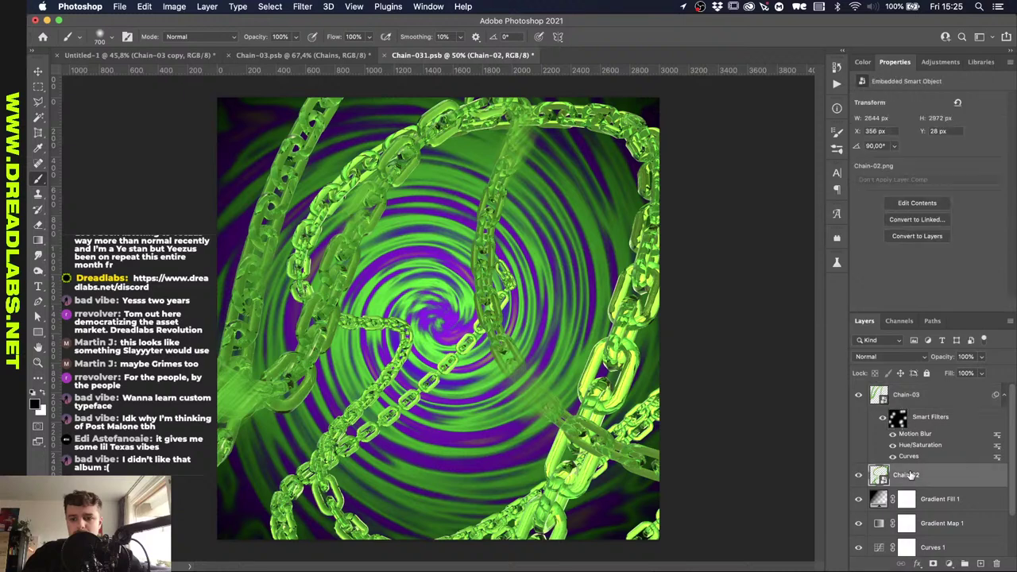
pyautogui.click(302, 7)
pyautogui.click(313, 22)
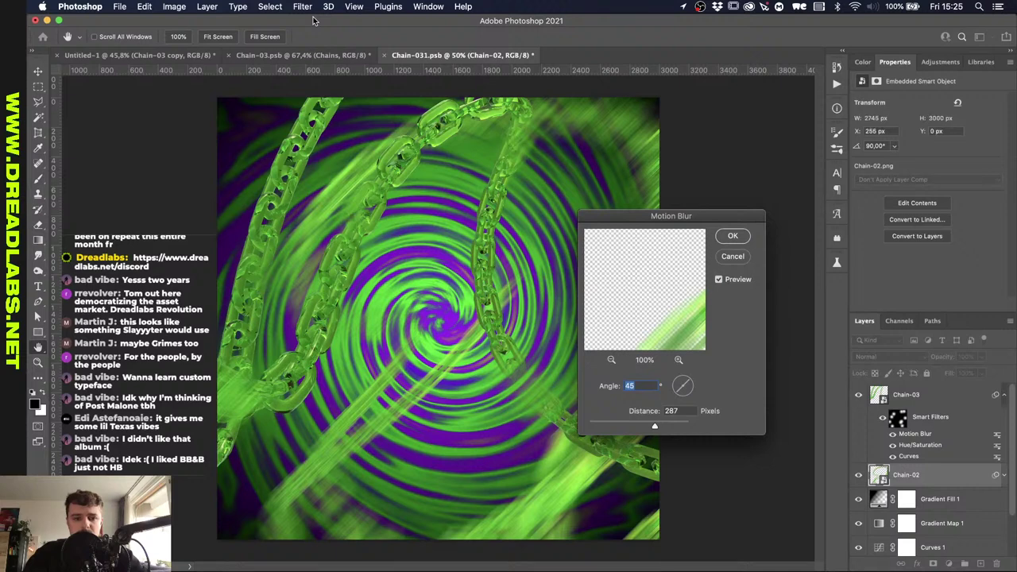
pyautogui.press('Return')
pyautogui.moveTo(898, 419); pyautogui.dragTo(897, 497)
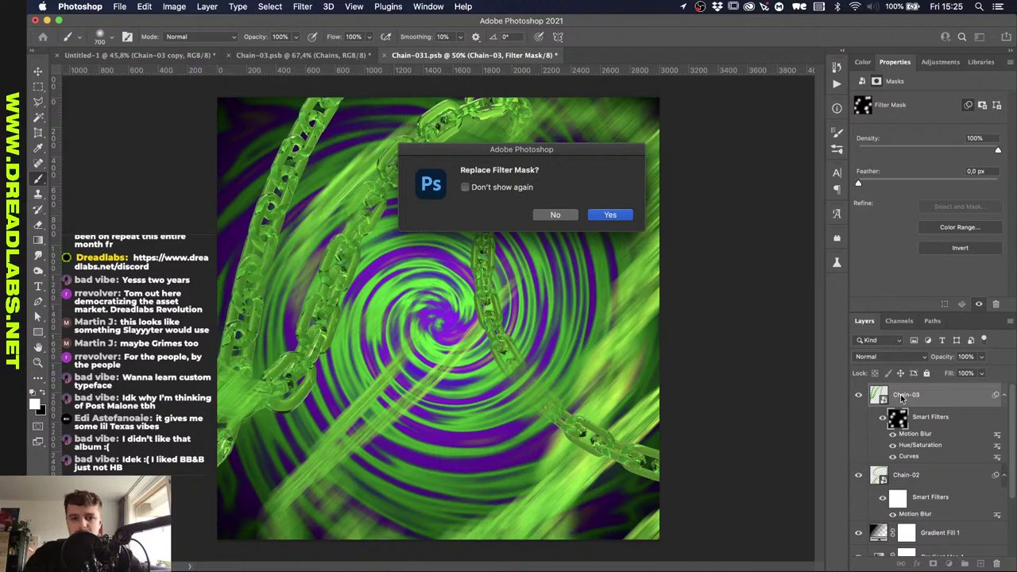
pyautogui.click(624, 216)
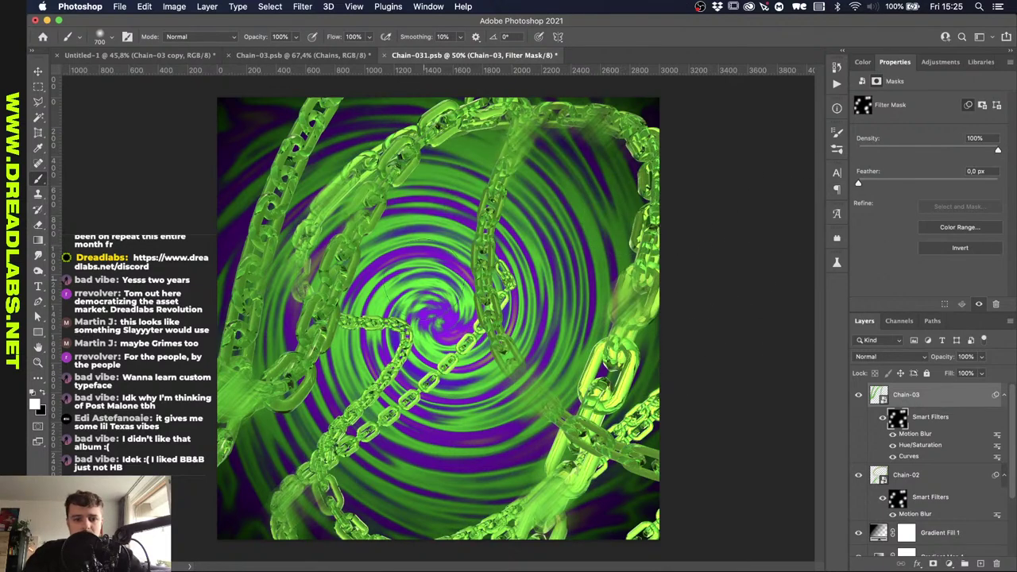
# Save and close Chain-031.psb, returning to the Chain-03.psb document.
pyautogui.keyDown('alt'); pyautogui.scroll(-3, 438, 320); pyautogui.keyUp('alt')
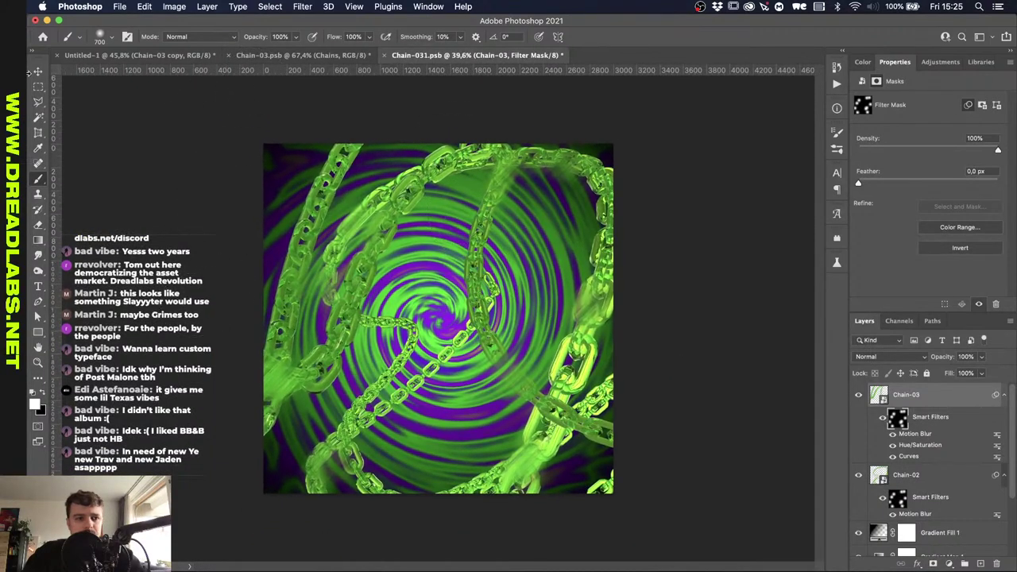
pyautogui.press('v')
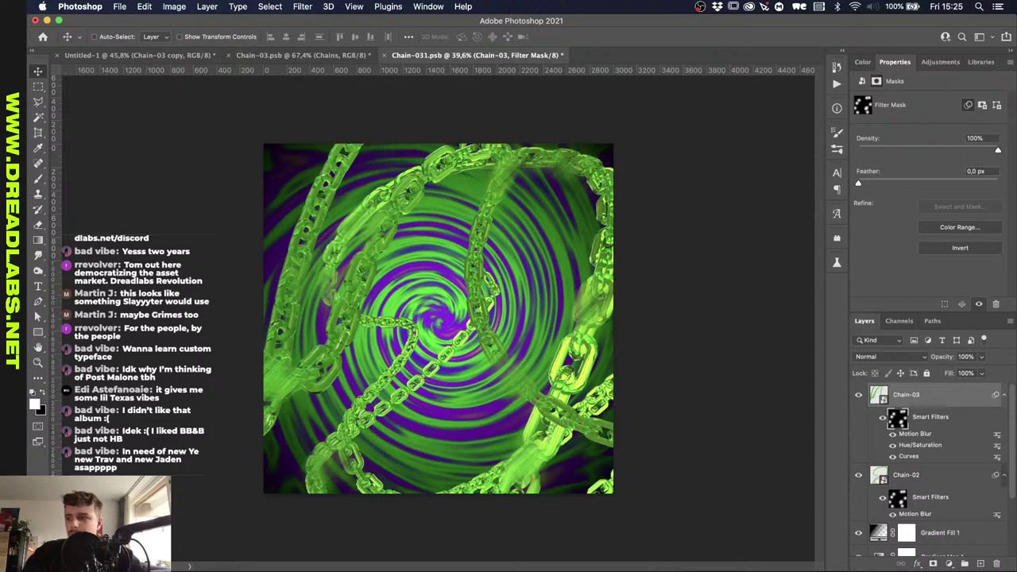
pyautogui.click(384, 55)
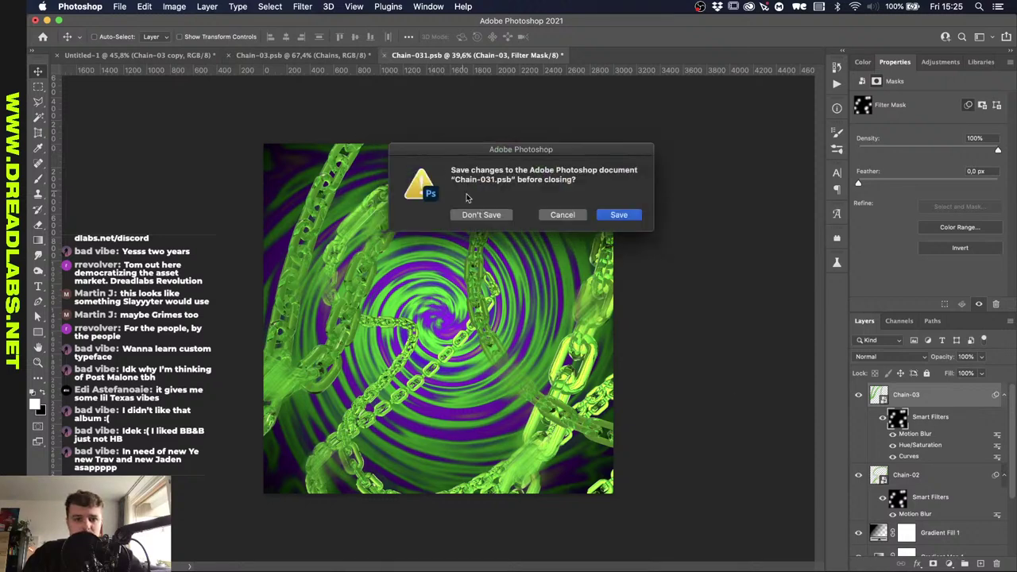
pyautogui.click(619, 216)
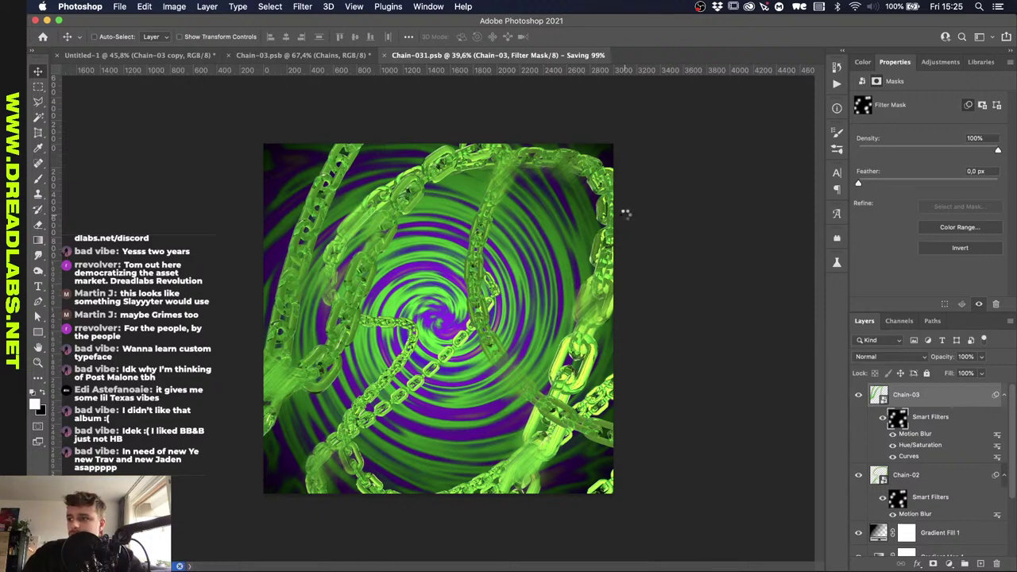
pyautogui.press('super+w')
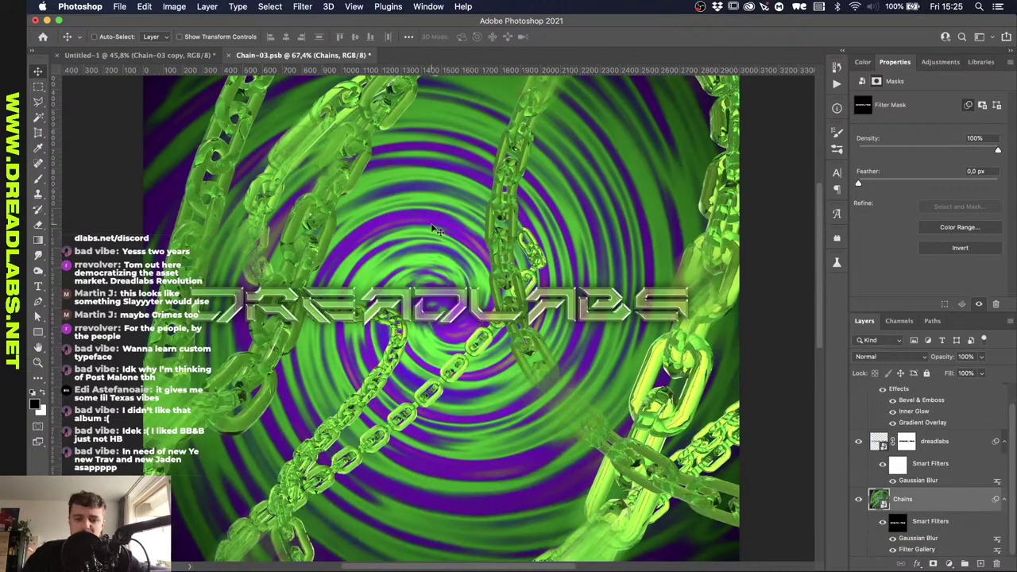
# Examine the DREADLABS title and the partly motion-blurred chains across the artwork at different magnifications.
pyautogui.scroll(-3, 437, 229)
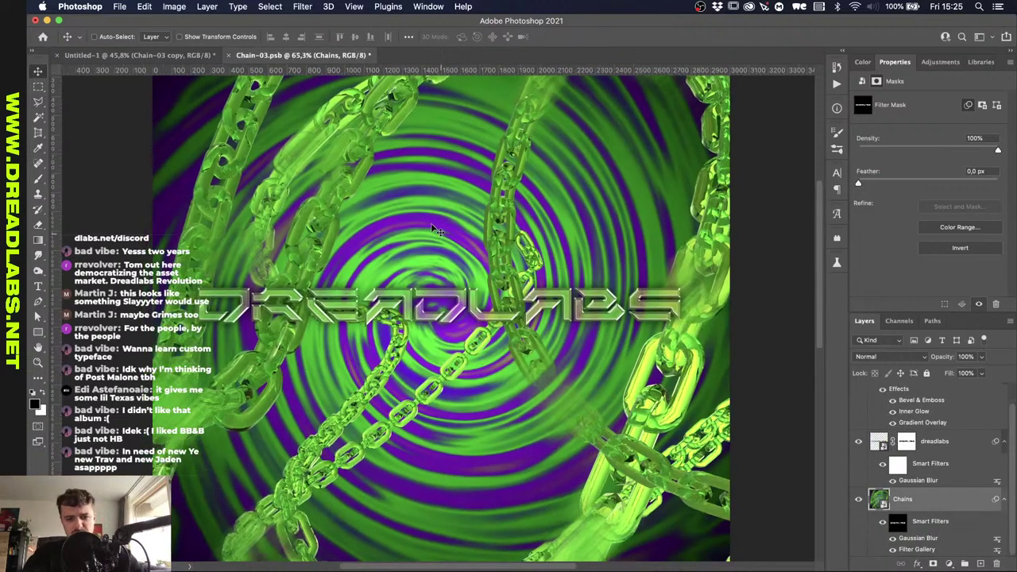
pyautogui.scroll(4, 436, 229)
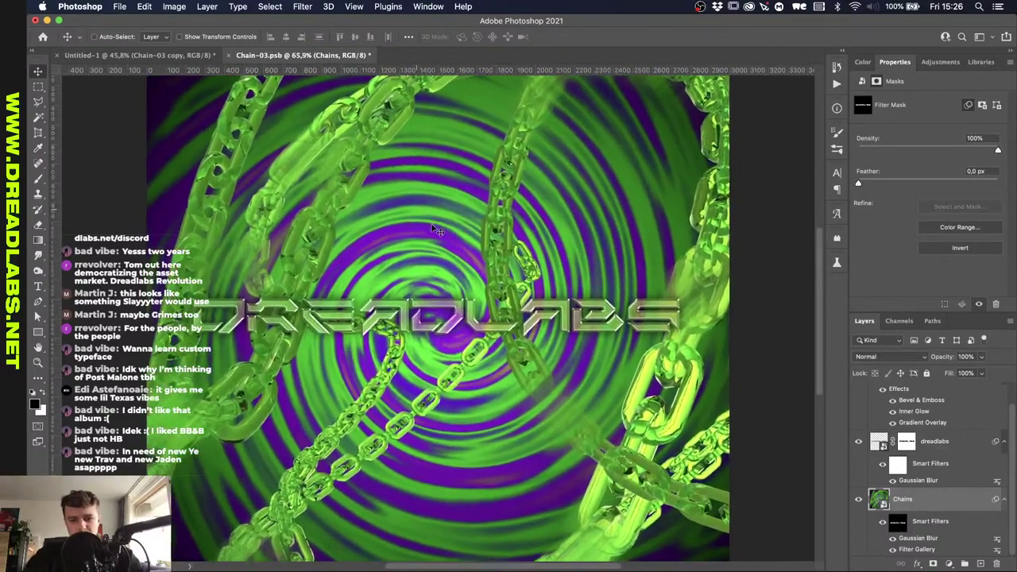
pyautogui.scroll(3, 437, 230)
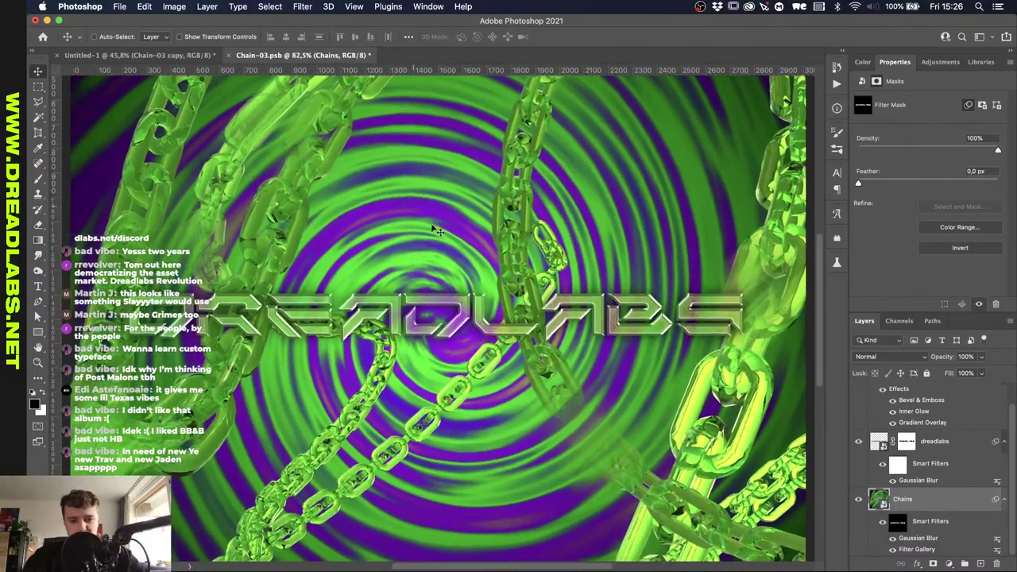
pyautogui.hscroll(-2, 436, 229)
pyautogui.scroll(-1, 436, 230)
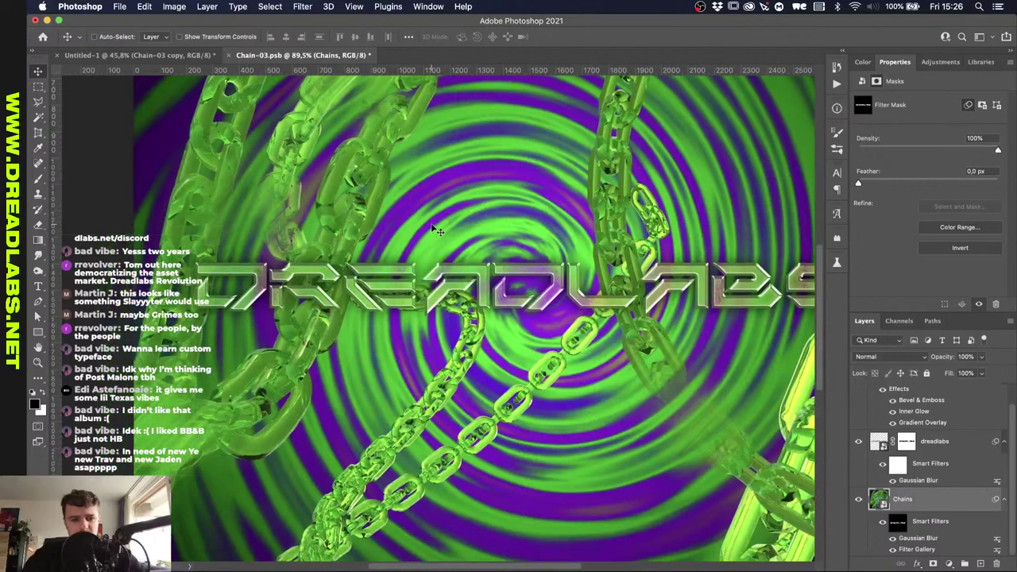
pyautogui.scroll(-4, 436, 230)
pyautogui.scroll(7, 436, 230)
pyautogui.hscroll(6, 435, 229)
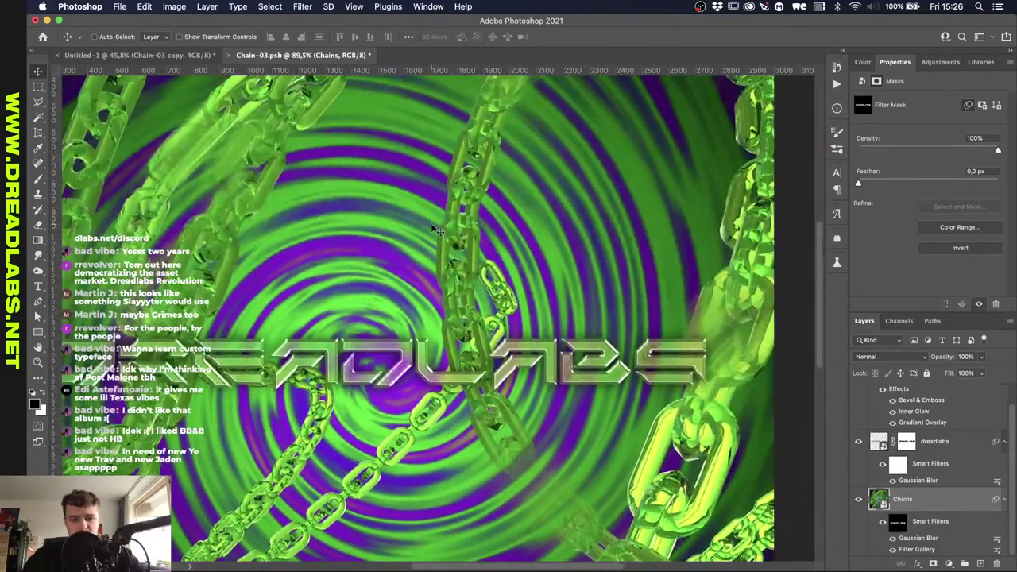
pyautogui.scroll(-4, 433, 226)
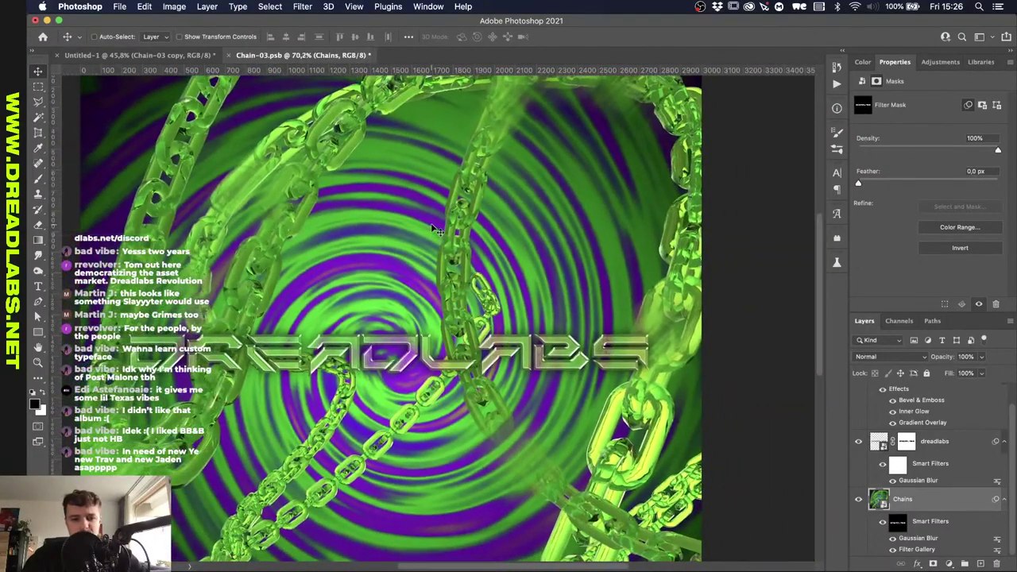
pyautogui.scroll(-1, 432, 230)
pyautogui.hscroll(-2, 432, 229)
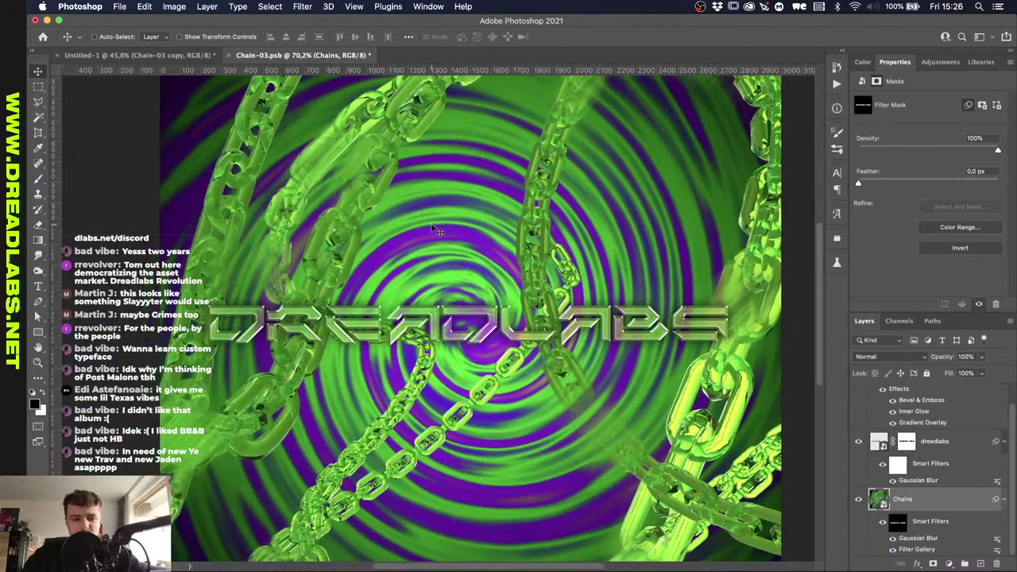
pyautogui.scroll(4, 435, 230)
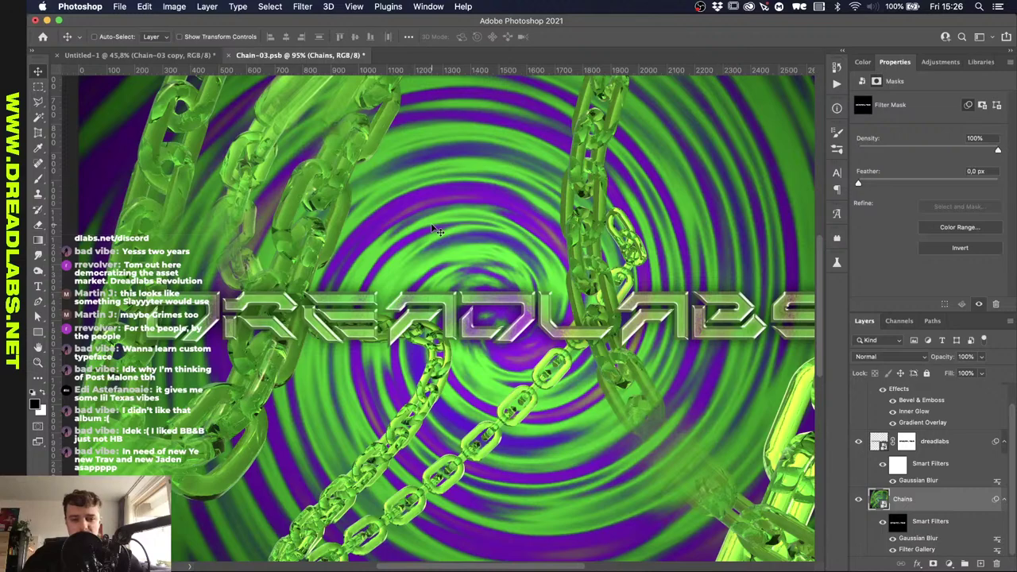
pyautogui.scroll(-2, 436, 230)
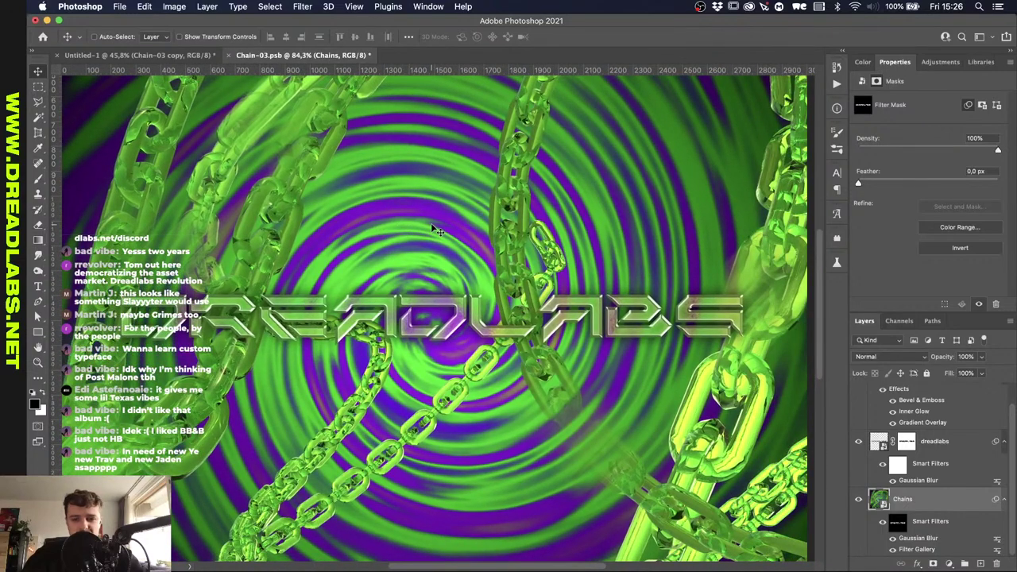
pyautogui.scroll(-2, 436, 230)
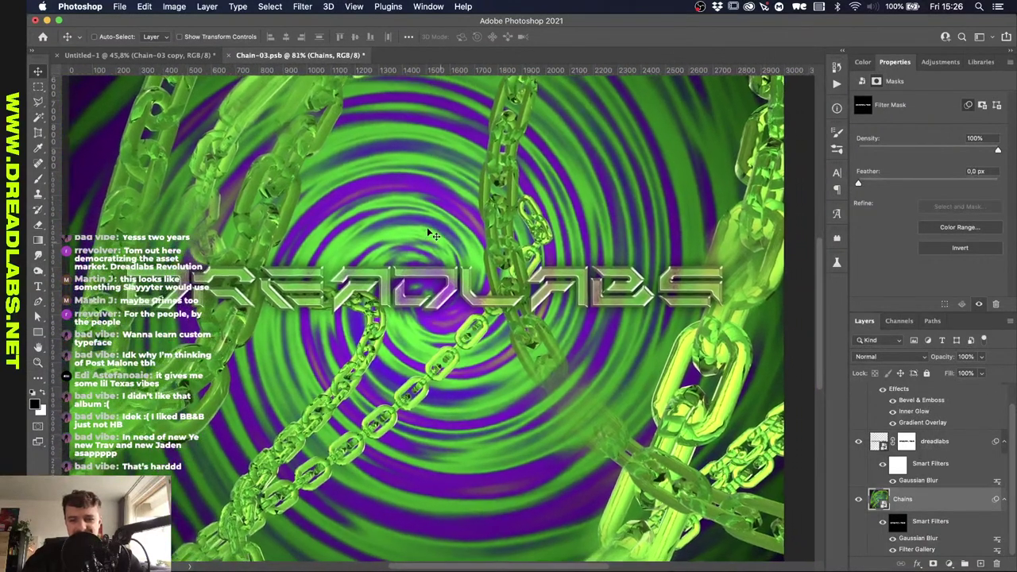
pyautogui.scroll(-2, 429, 234)
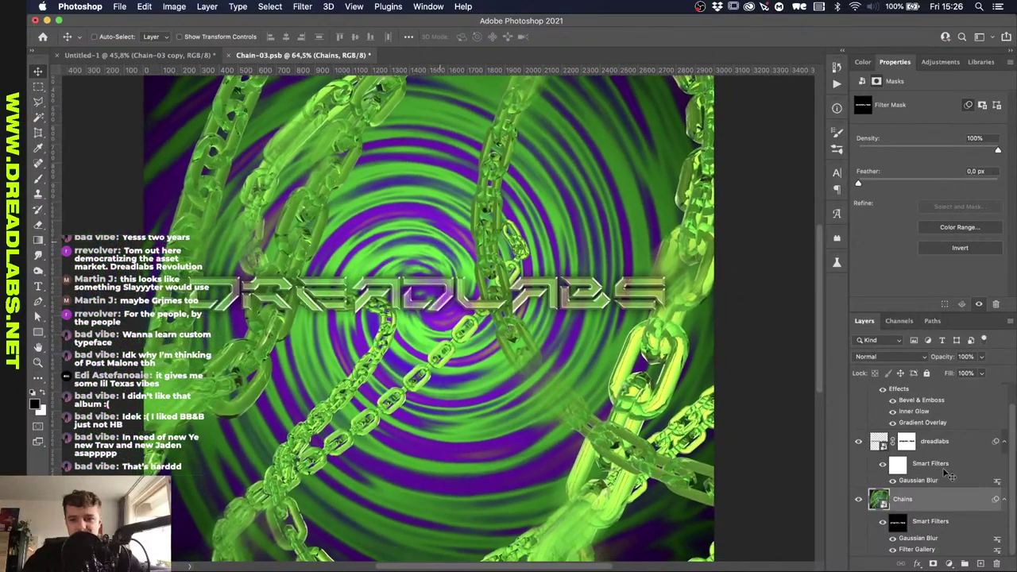
# Draw a white circle about 963 px across on a new layer above Chains and centre it on the canvas.
pyautogui.scroll(-1, 471, 301)
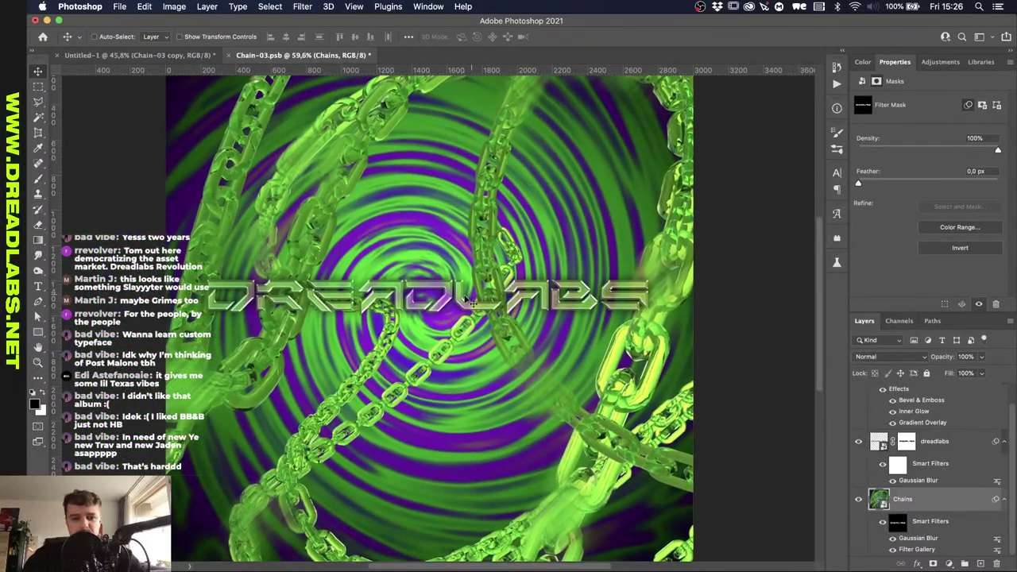
pyautogui.click(981, 562)
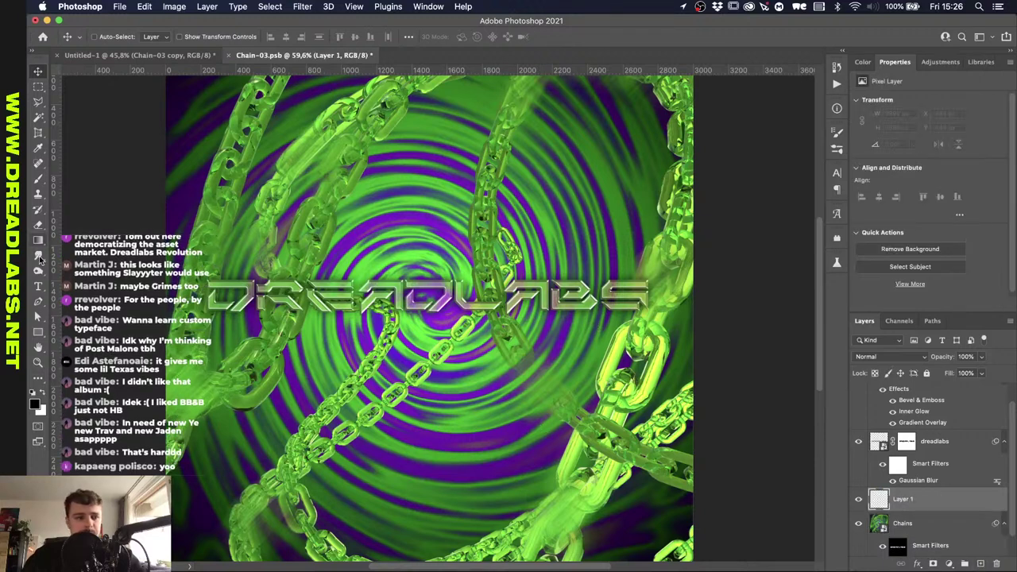
pyautogui.click(40, 333)
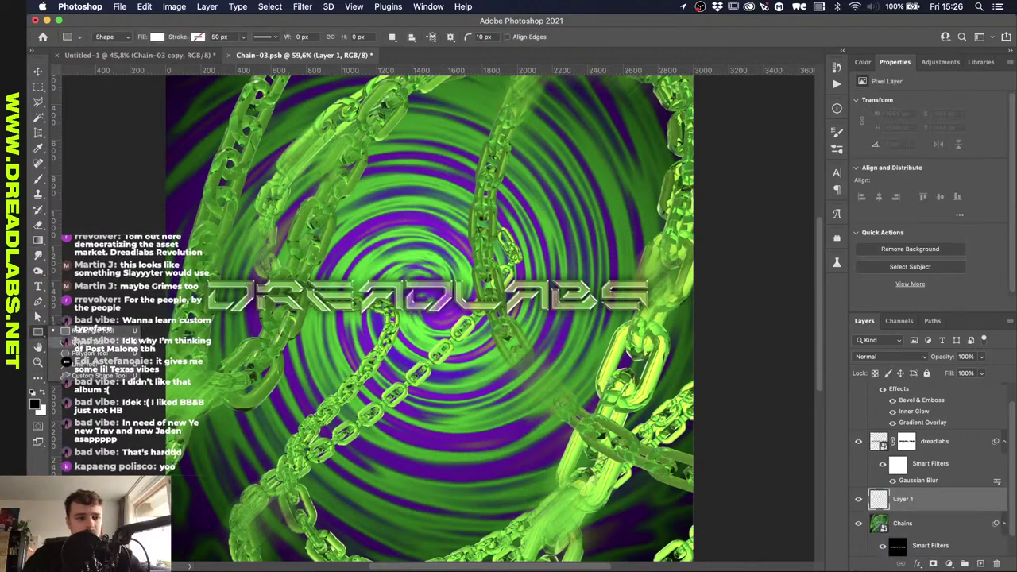
pyautogui.click(88, 341)
pyautogui.moveTo(300, 197); pyautogui.dragTo(470, 362)
pyautogui.press('v')
pyautogui.click(286, 36)
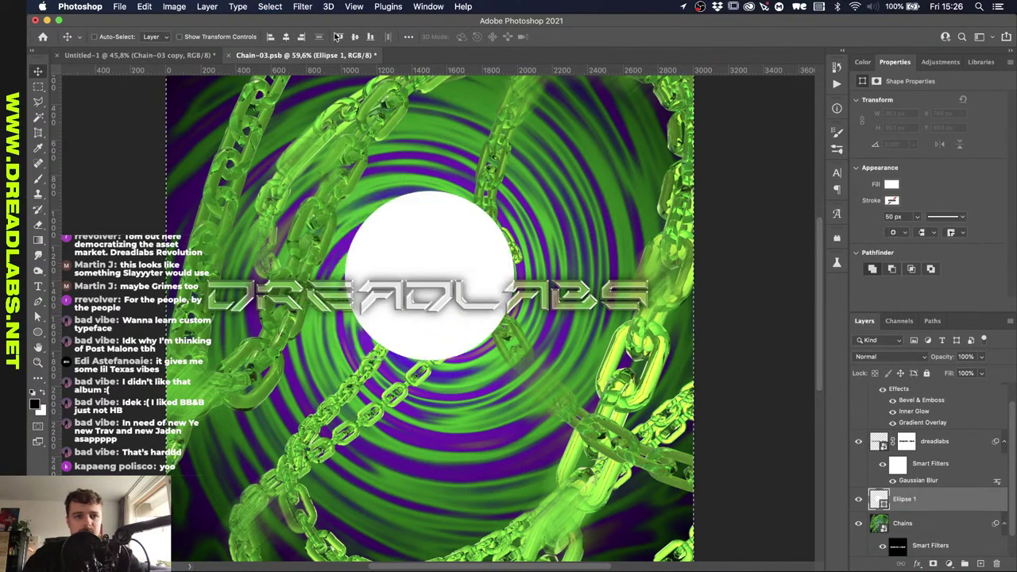
pyautogui.click(355, 36)
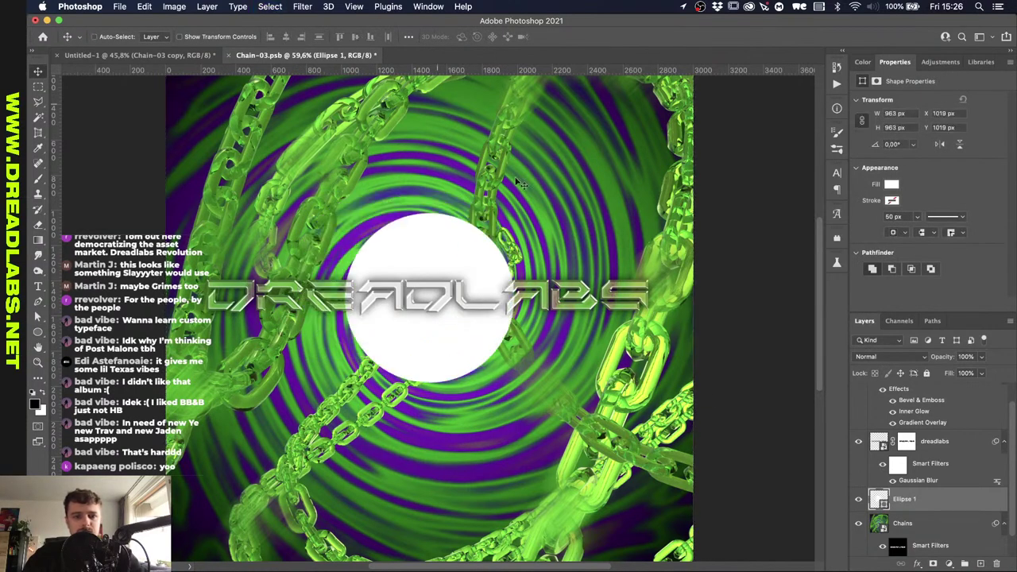
# Copy the circle-shaped area of the Chains layer onto its own layer and delete the white circle.
pyautogui.click(882, 518)
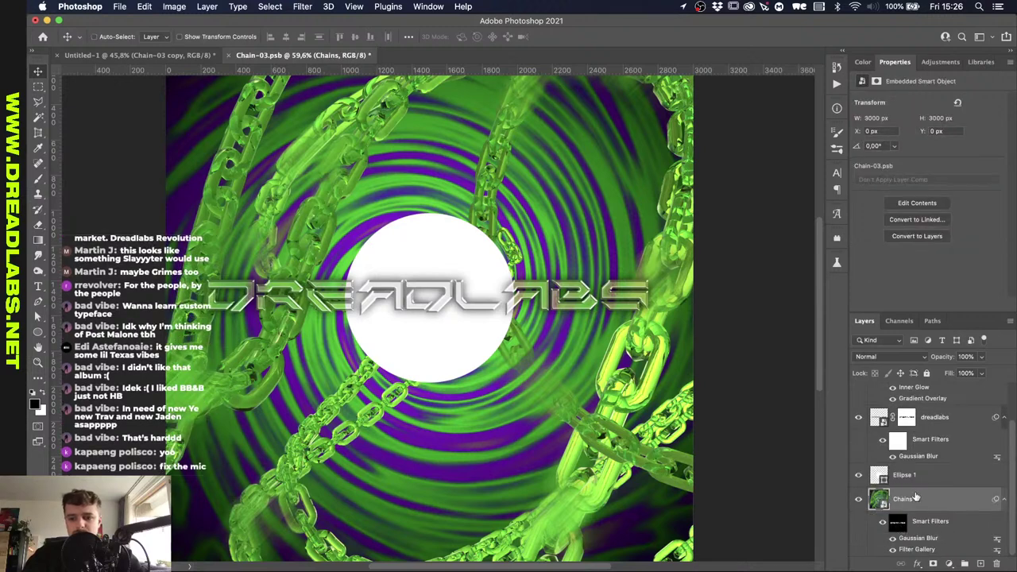
pyautogui.keyDown('super'); pyautogui.click(880, 476); pyautogui.keyUp('super')
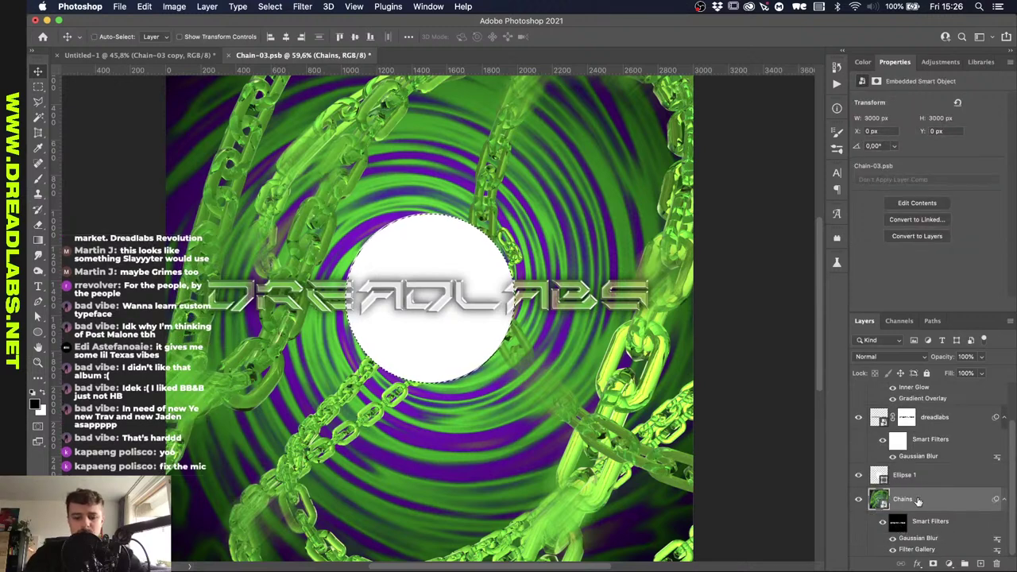
pyautogui.hotkey('ctrl', 'j')
pyautogui.click(890, 477)
pyautogui.press('Delete')
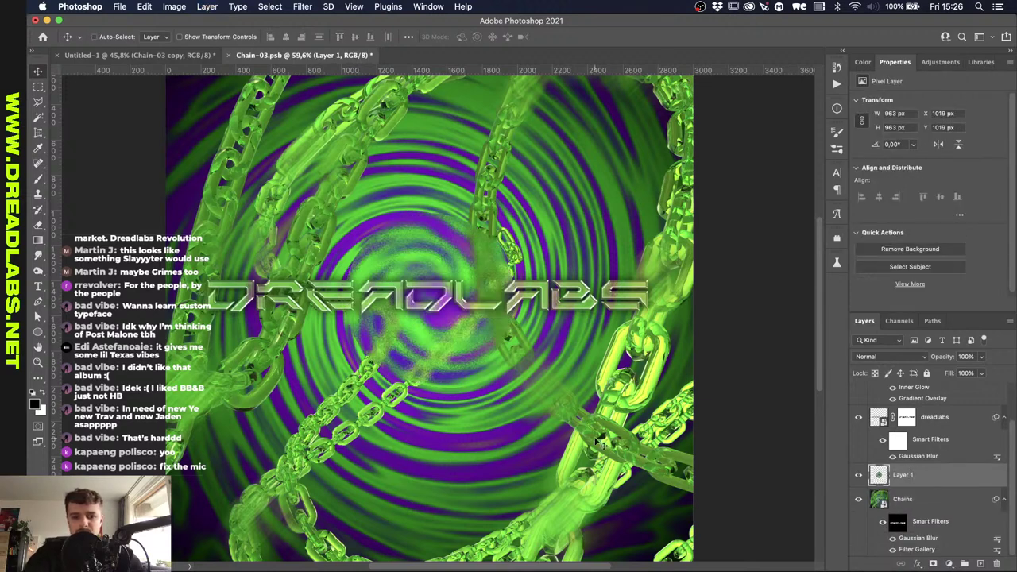
# Check the copied circle on its own and shift its hue to -94 with Hue/Saturation.
pyautogui.scroll(3, 578, 369)
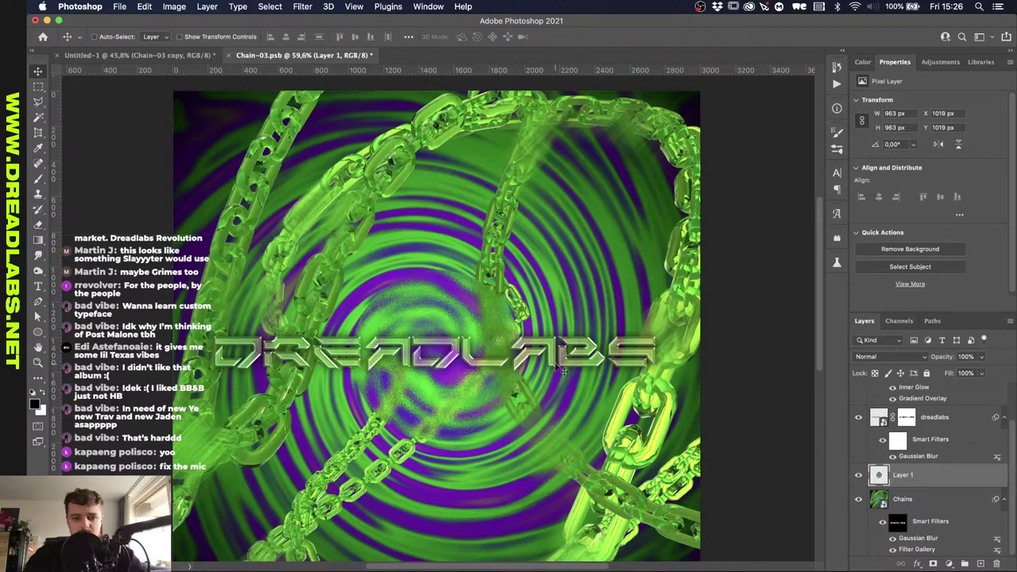
pyautogui.scroll(3, 562, 369)
pyautogui.scroll(-3, 648, 349)
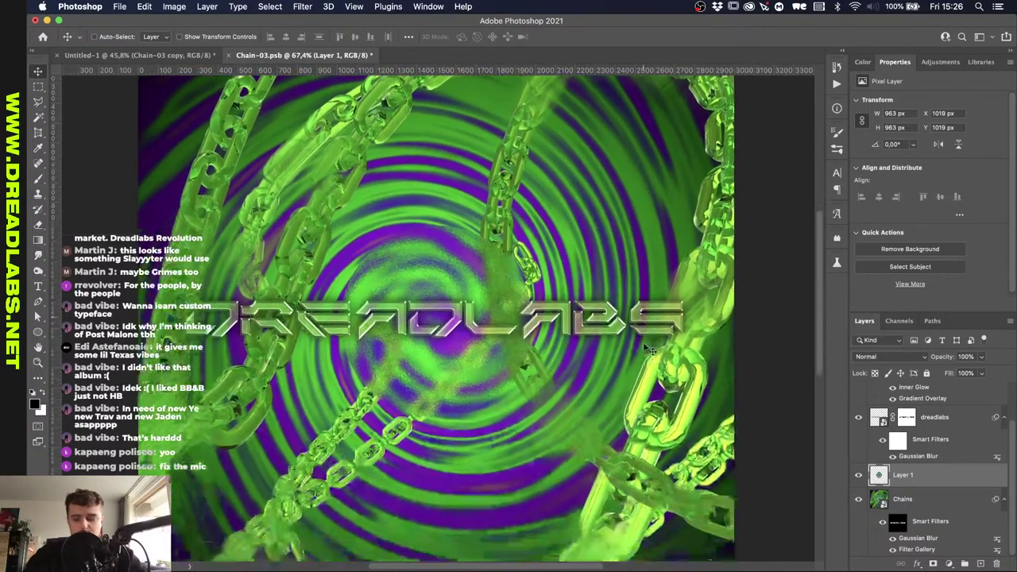
pyautogui.scroll(-1, 647, 350)
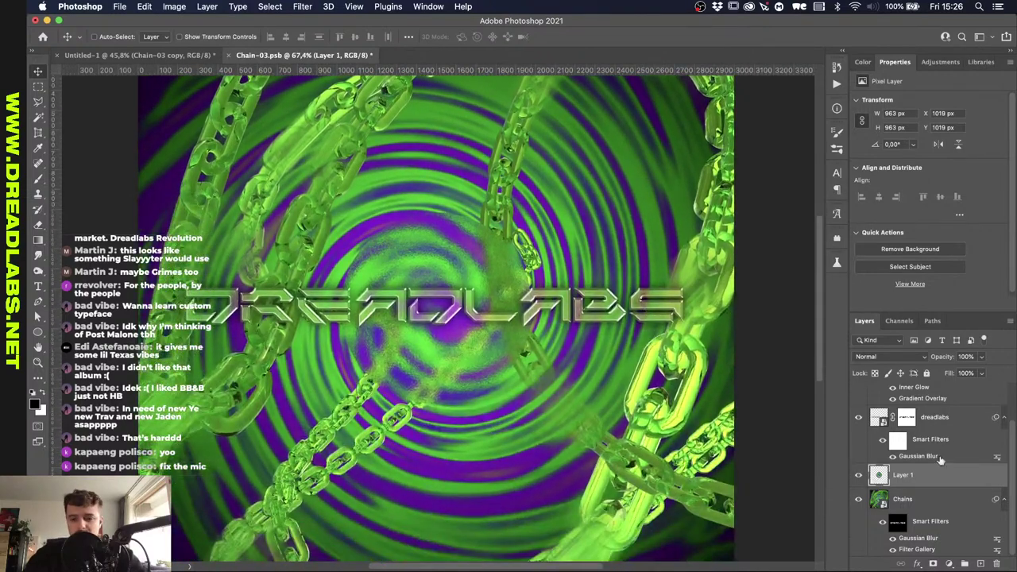
pyautogui.keyDown('alt'); pyautogui.click(858, 476); pyautogui.keyUp('alt')
pyautogui.keyDown('alt'); pyautogui.click(858, 475); pyautogui.keyUp('alt')
pyautogui.press('super+u')
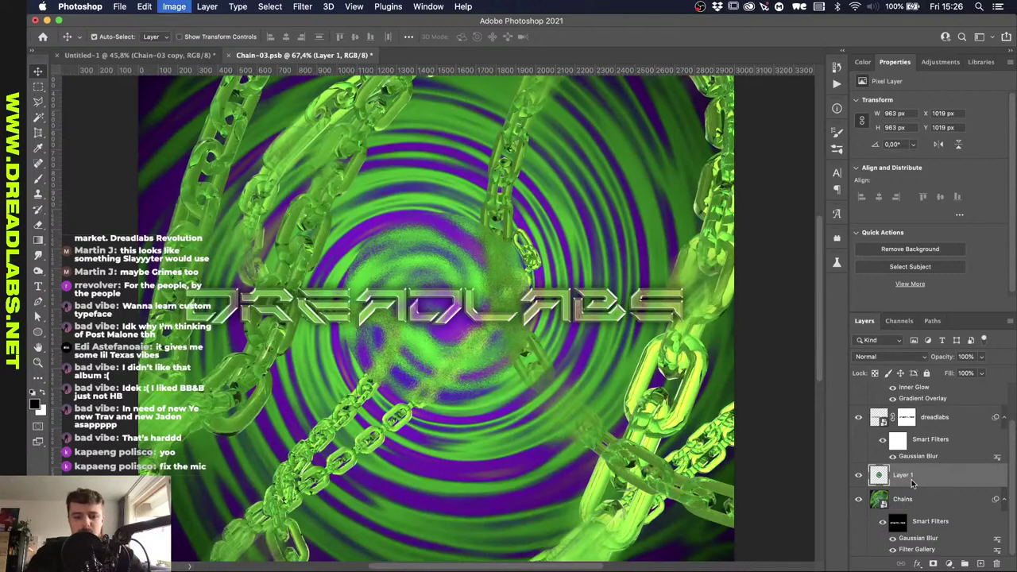
pyautogui.moveTo(788, 309); pyautogui.dragTo(748, 314)
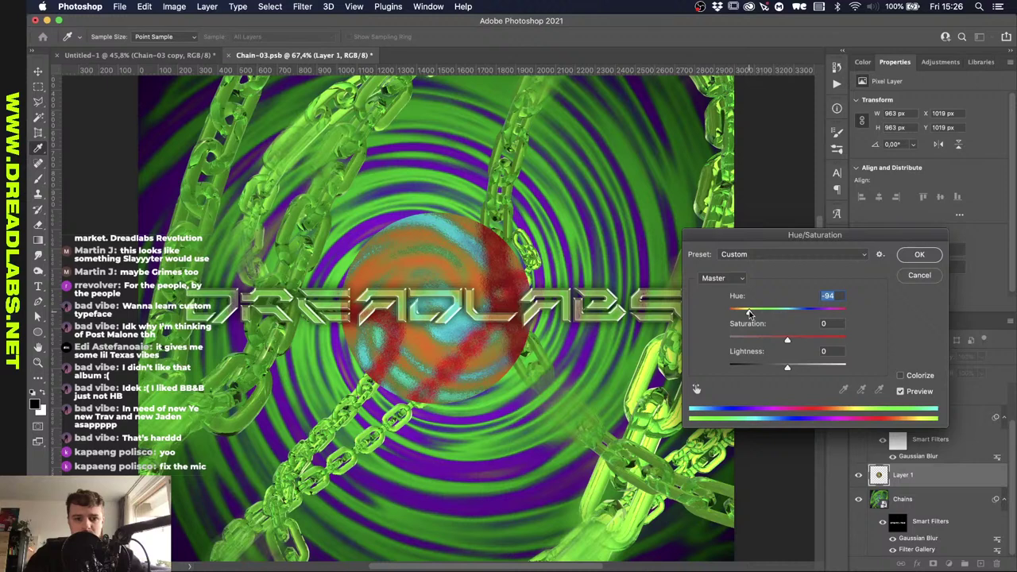
pyautogui.click(918, 255)
# Apply a Zoom Radial Blur with amount 100 at Good quality to the recoloured circle.
pyautogui.click(302, 7)
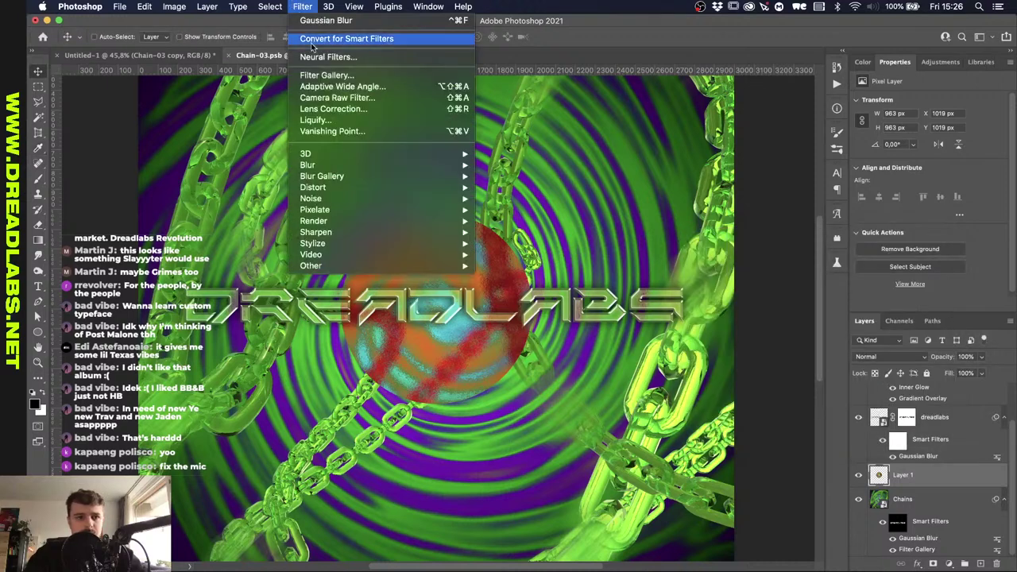
pyautogui.moveTo(328, 158)
pyautogui.moveTo(461, 167)
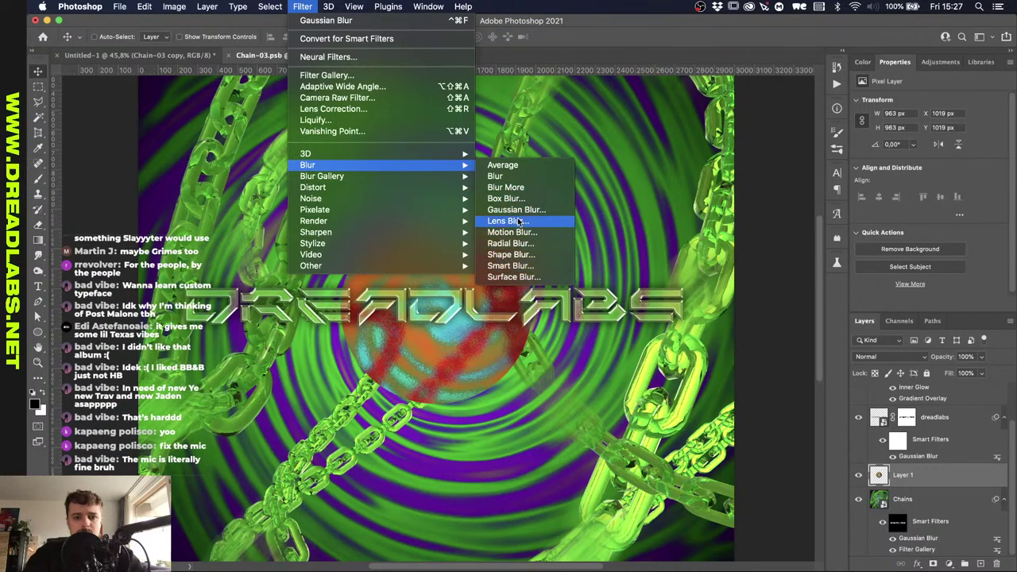
pyautogui.click(509, 243)
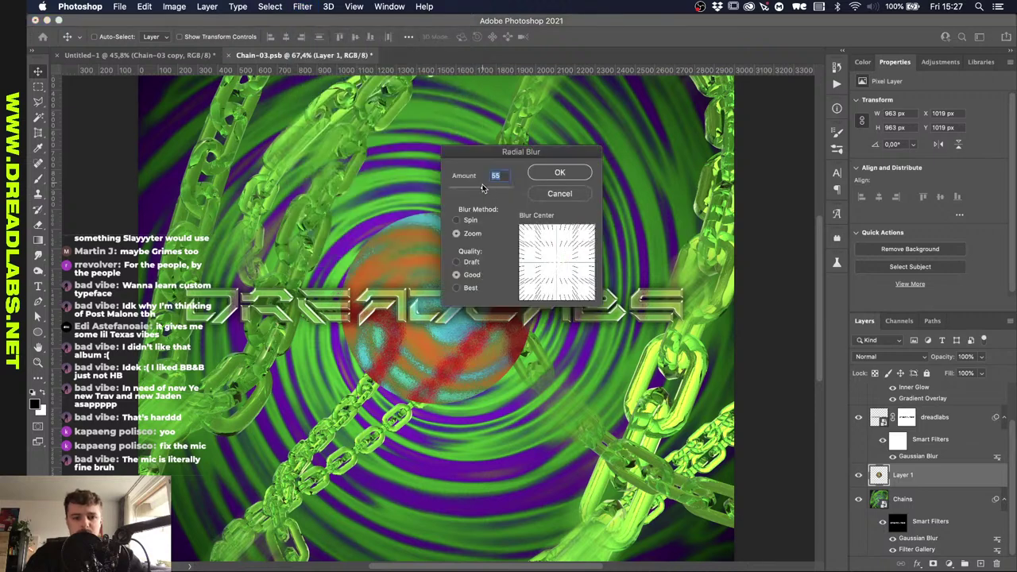
pyautogui.moveTo(497, 198); pyautogui.dragTo(523, 192)
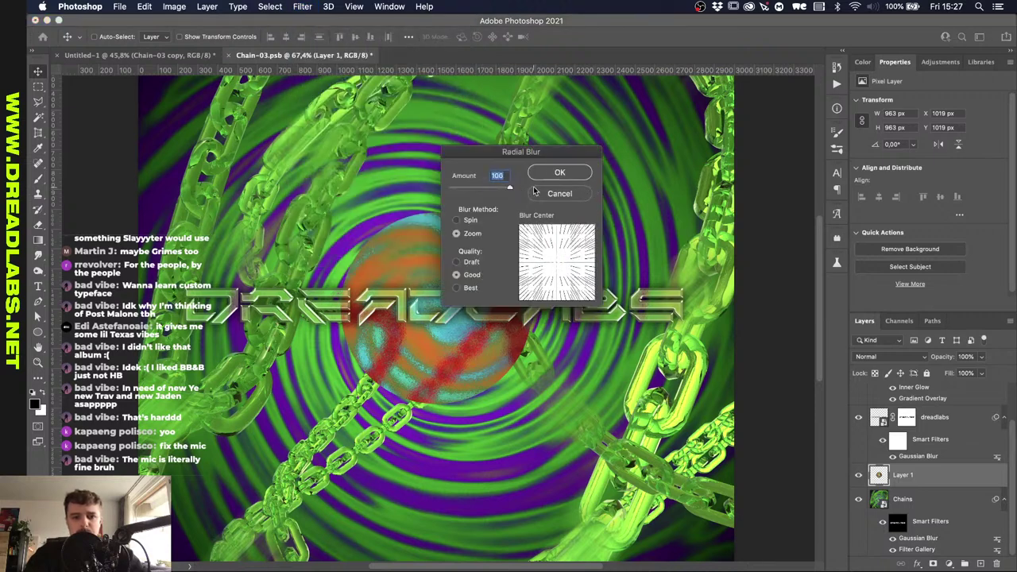
pyautogui.click(556, 172)
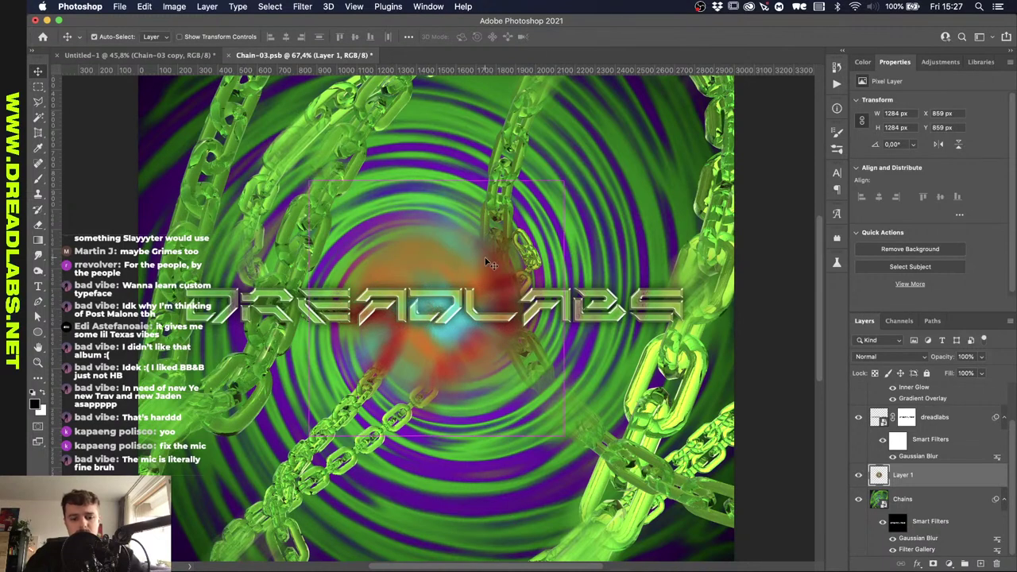
# Enlarge the blurred circle from its centre to about 1890 px across.
pyautogui.press('super+t')
pyautogui.moveTo(435, 180); pyautogui.dragTo(441, 119)
pyautogui.press('Return')
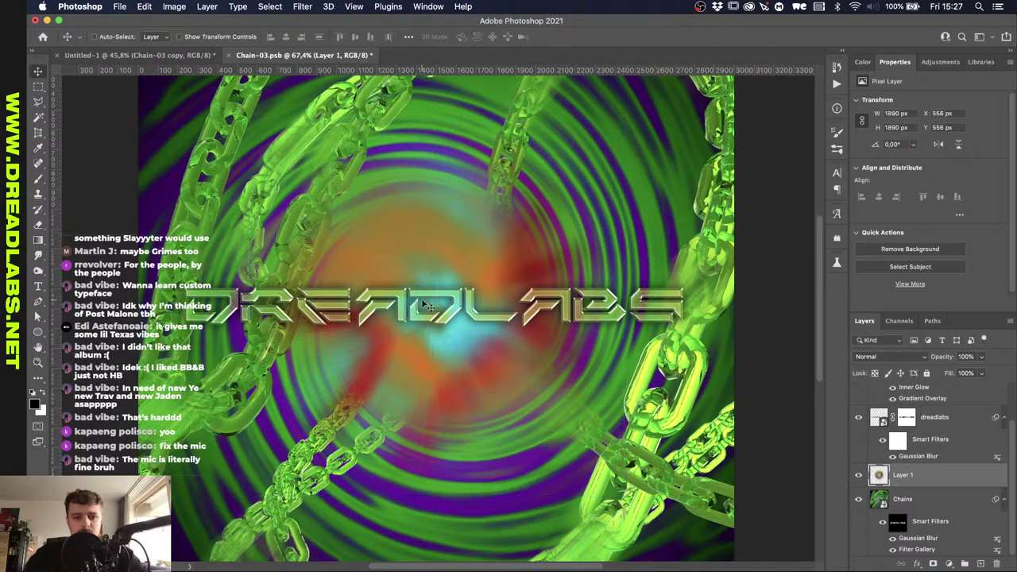
# Increase the blurred circle's contrast with an S-shaped Curves adjustment, moving input 44 to output 18 and input 161 to 195.
pyautogui.scroll(-3, 469, 125)
pyautogui.scroll(1, 589, 367)
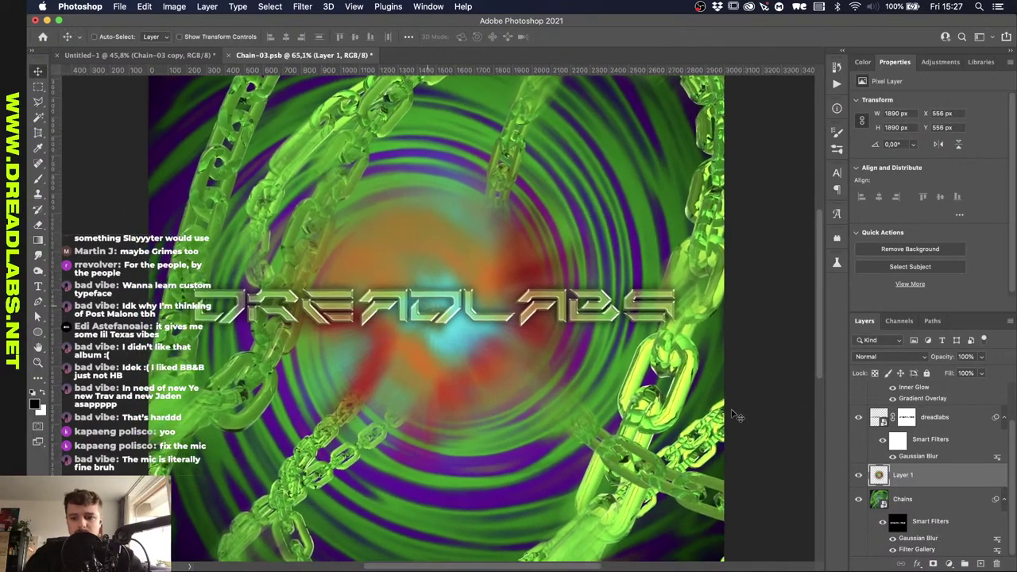
pyautogui.press('super+m')
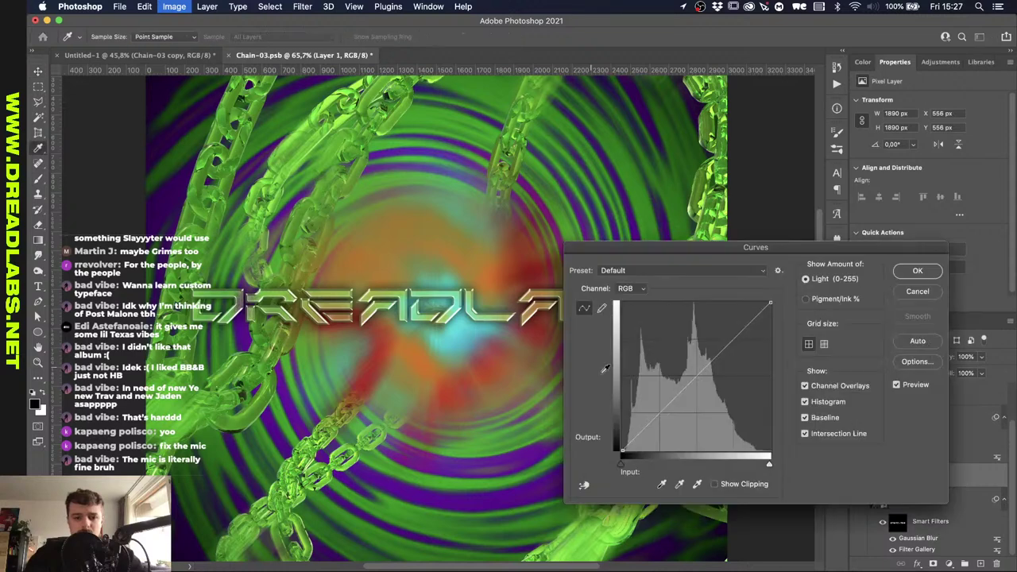
pyautogui.moveTo(650, 425); pyautogui.dragTo(649, 439)
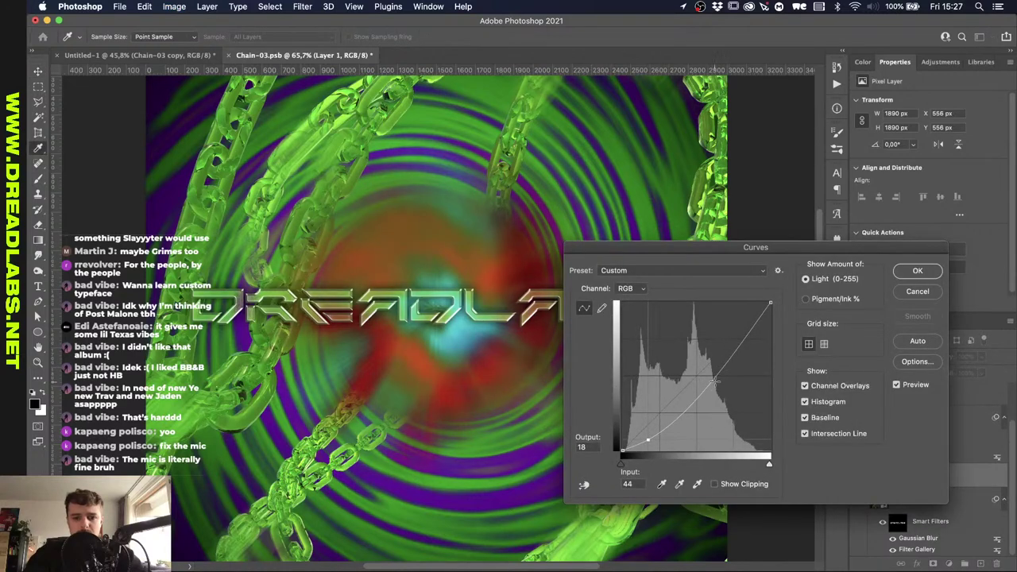
pyautogui.moveTo(727, 367); pyautogui.dragTo(715, 336)
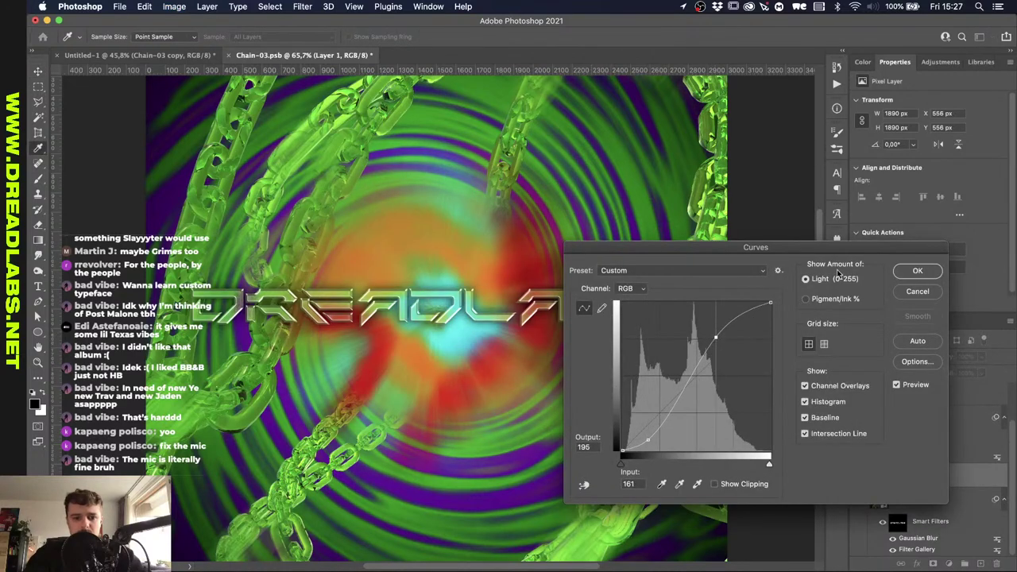
pyautogui.click(914, 271)
# Raise the blurred circle's saturation to +64 with Hue/Saturation.
pyautogui.press('super+u')
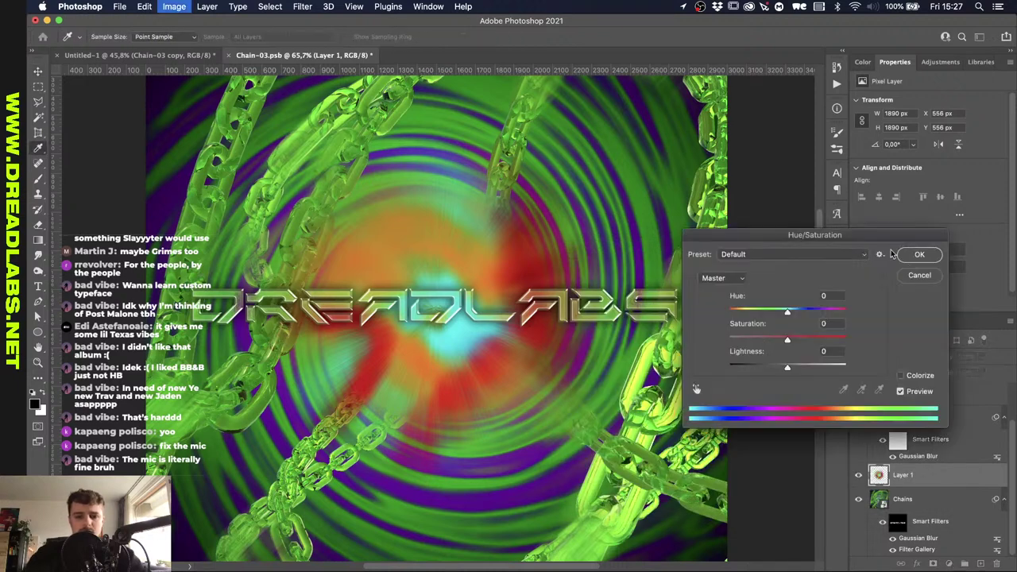
pyautogui.moveTo(788, 339); pyautogui.dragTo(826, 340)
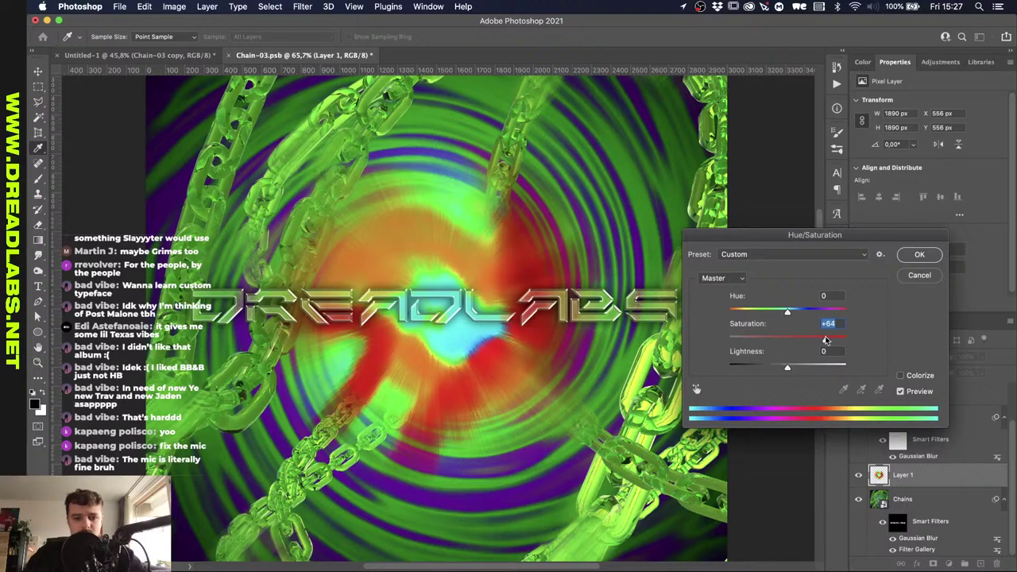
pyautogui.click(919, 255)
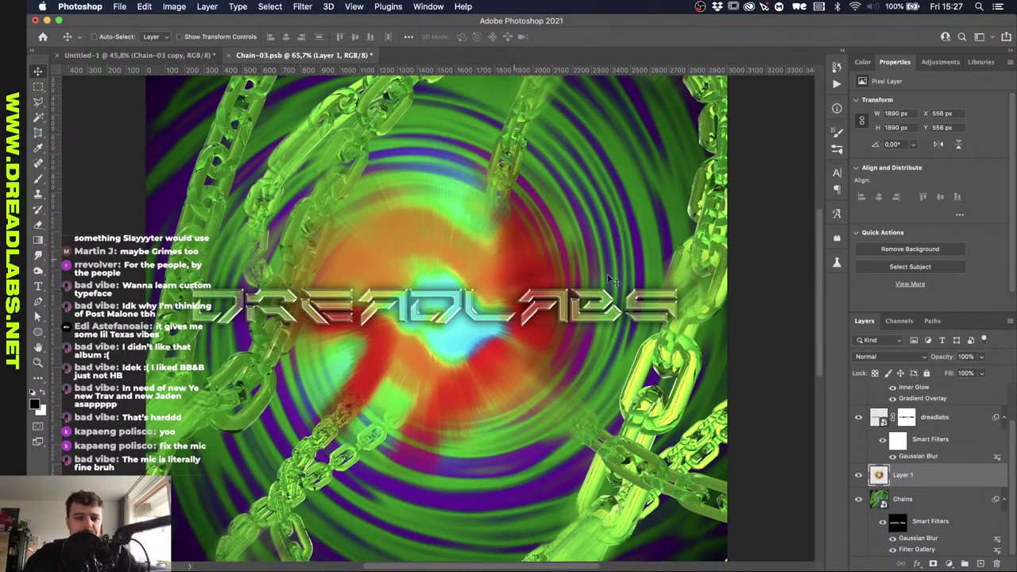
# Compare blend modes on the blurred circle layer and set it to Difference.
pyautogui.click(886, 357)
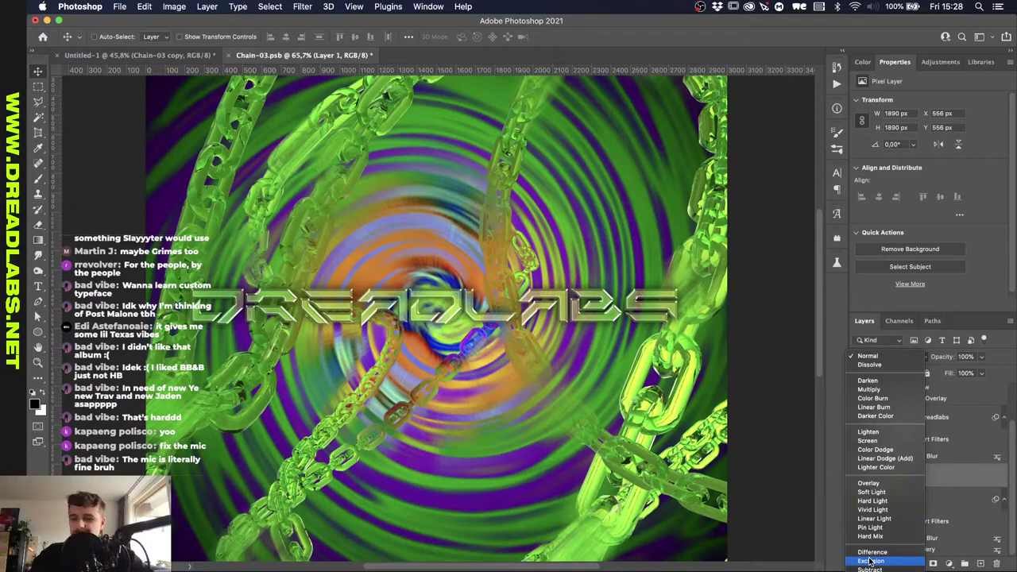
pyautogui.scroll(-1, 869, 563)
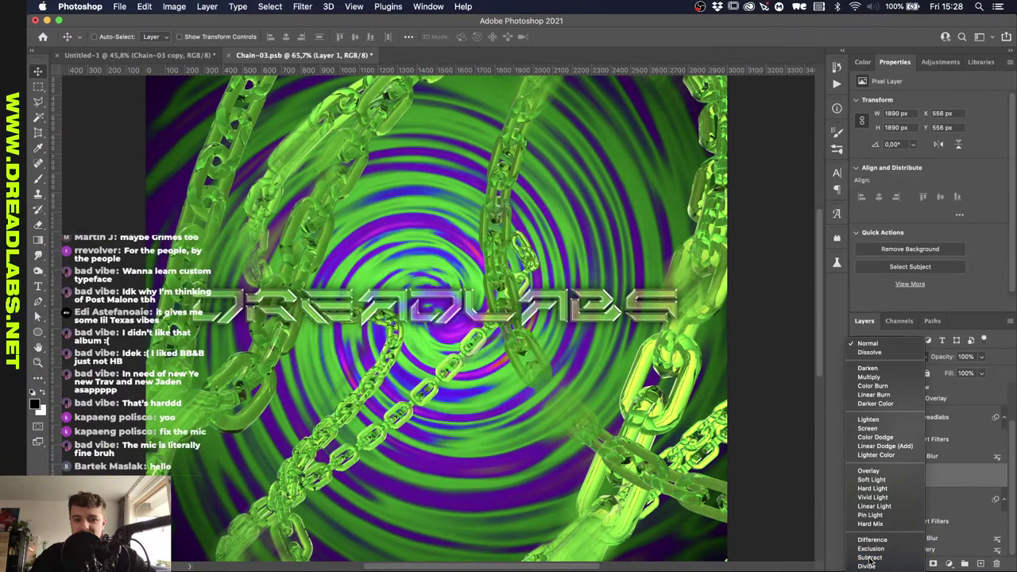
pyautogui.press('Up')
pyautogui.press('Up')
pyautogui.press('Up')
pyautogui.press('Up')
pyautogui.press('Up')
pyautogui.press('Up')
pyautogui.press('Up')
pyautogui.press('Up')
pyautogui.press('Up')
pyautogui.press('Up')
pyautogui.press('Up')
pyautogui.press('Up')
pyautogui.press('Up')
pyautogui.press('Up')
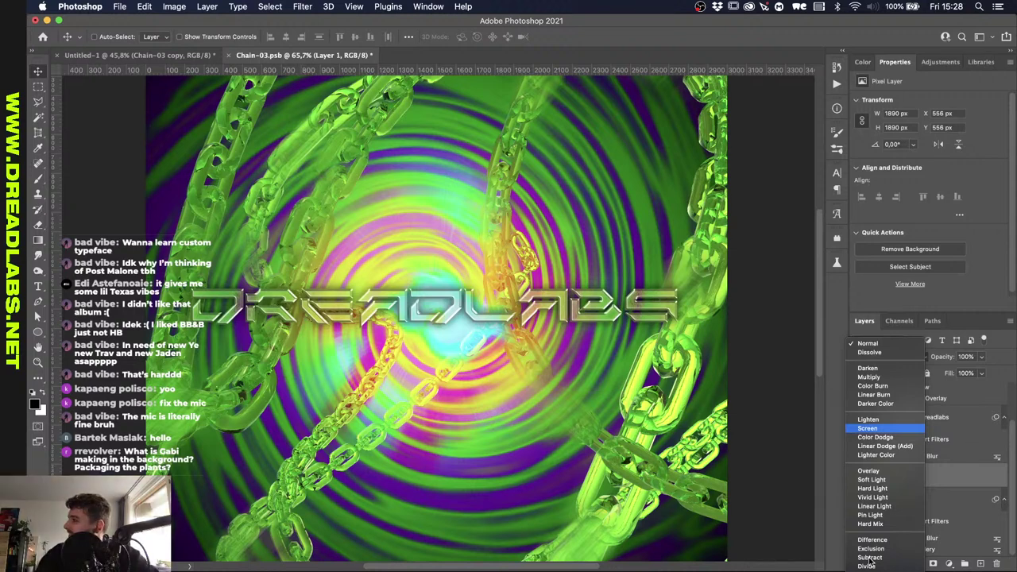
pyautogui.press('Up')
pyautogui.press('Up')
pyautogui.press('Up')
pyautogui.press('Up')
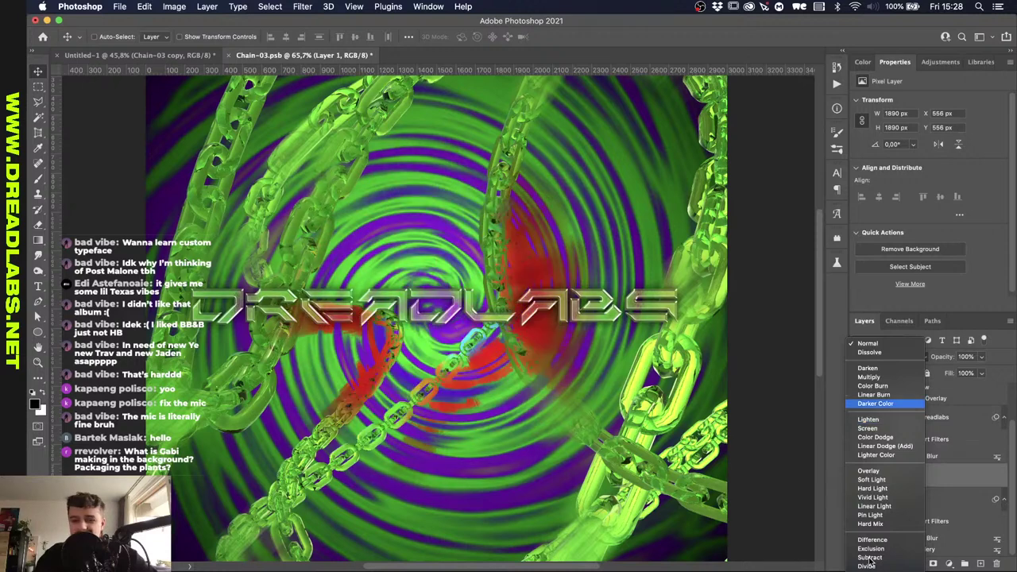
pyautogui.press('Up')
pyautogui.press('Up')
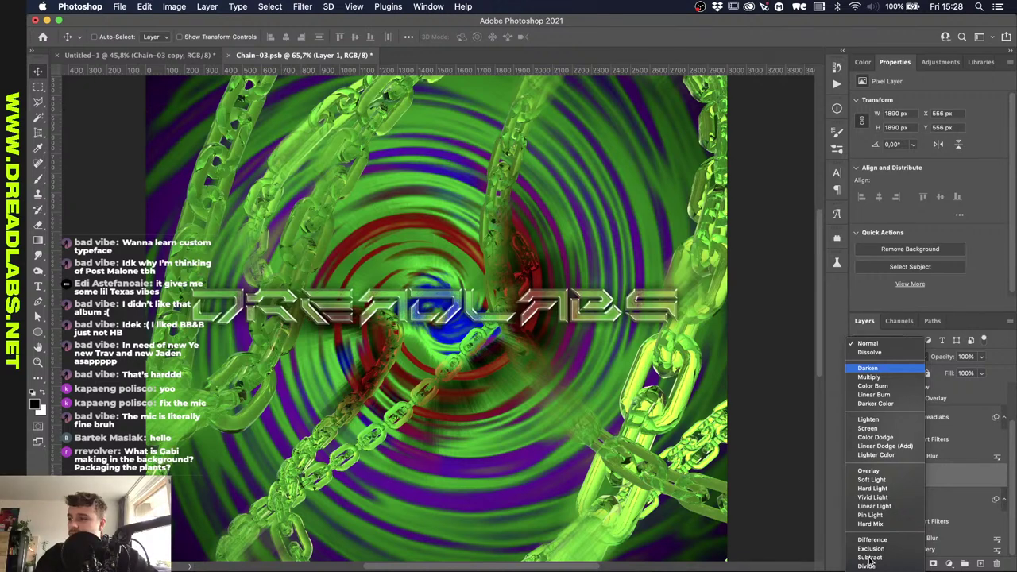
pyautogui.press('Up')
pyautogui.press('Up')
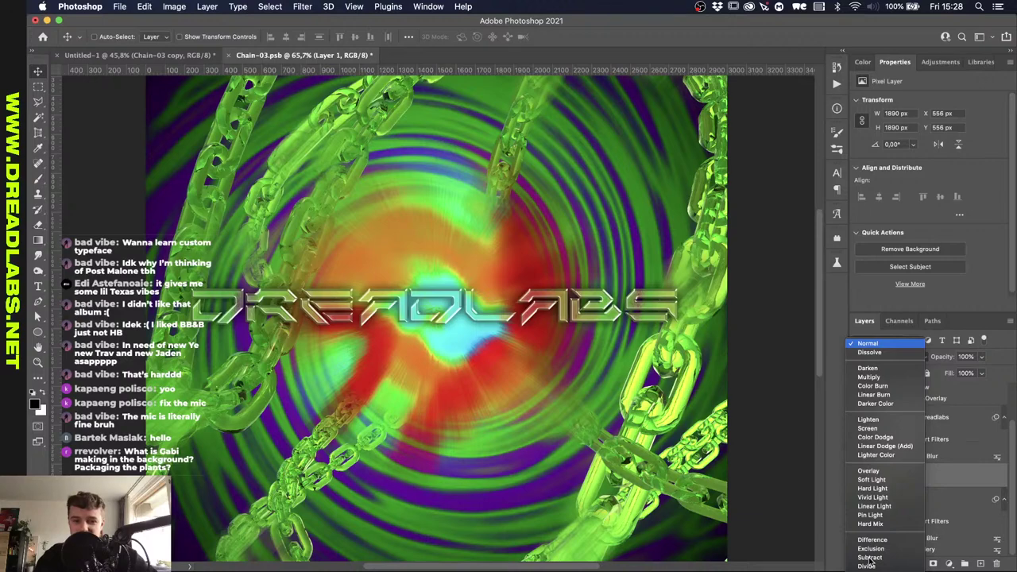
pyautogui.press('Down')
pyautogui.press('Down')
pyautogui.press('Down')
pyautogui.press('Down')
pyautogui.press('Down')
pyautogui.press('Down')
pyautogui.press('Down')
pyautogui.press('Down')
pyautogui.press('Down')
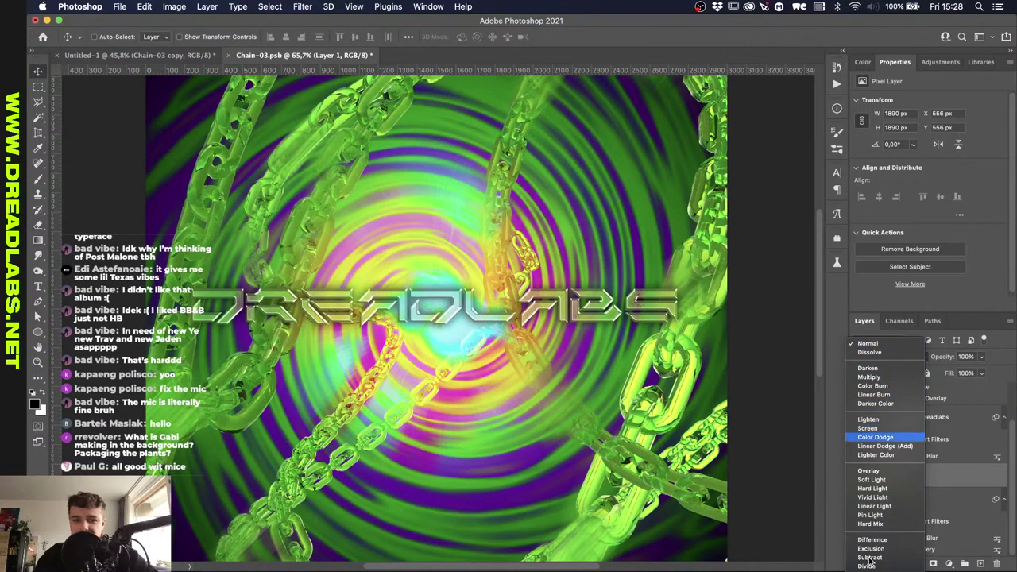
pyautogui.press('Down')
pyautogui.press('Down')
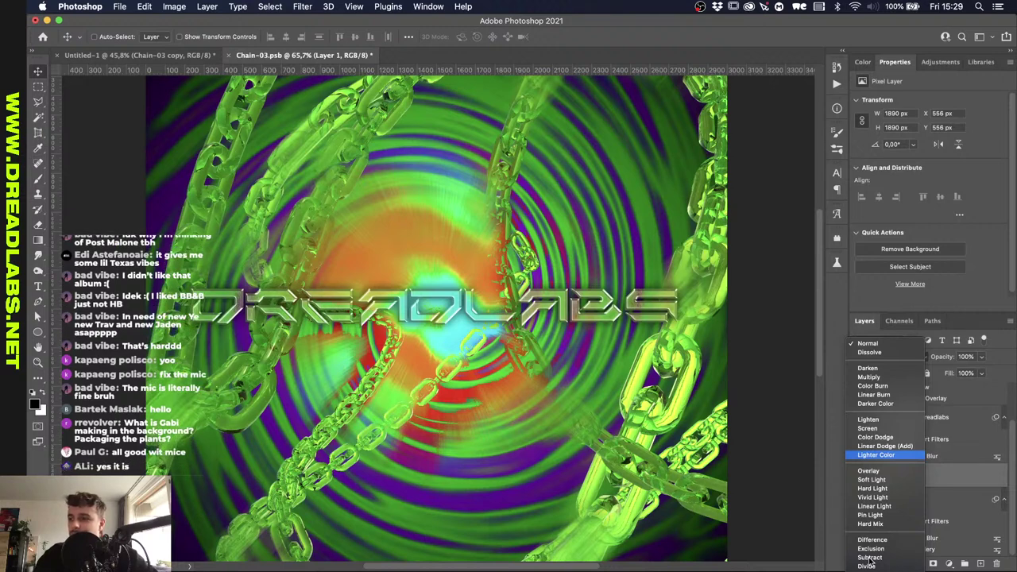
pyautogui.press('Down')
pyautogui.press('Down')
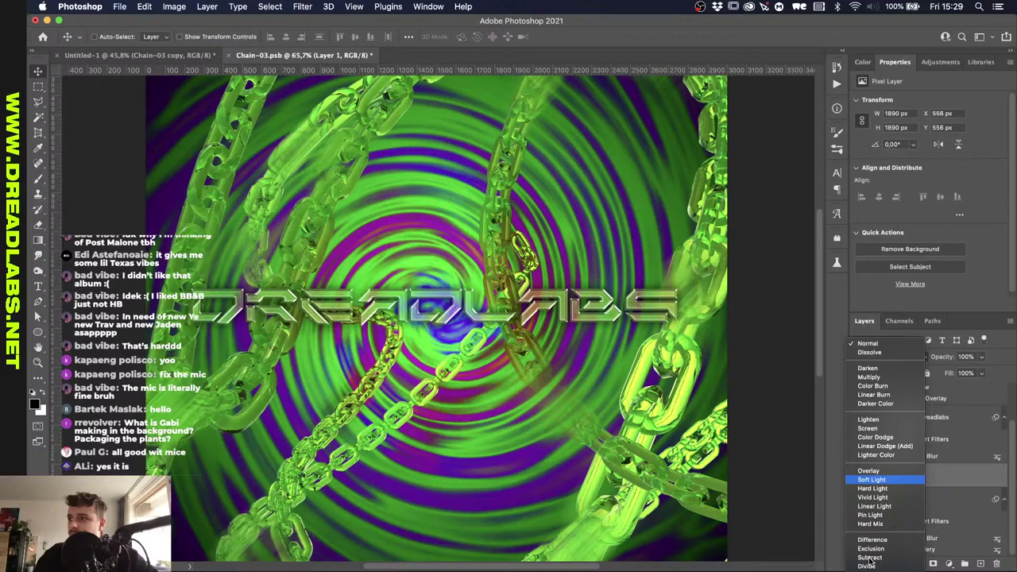
pyautogui.press('Down')
pyautogui.press('Down')
pyautogui.press('Down')
pyautogui.press('Down')
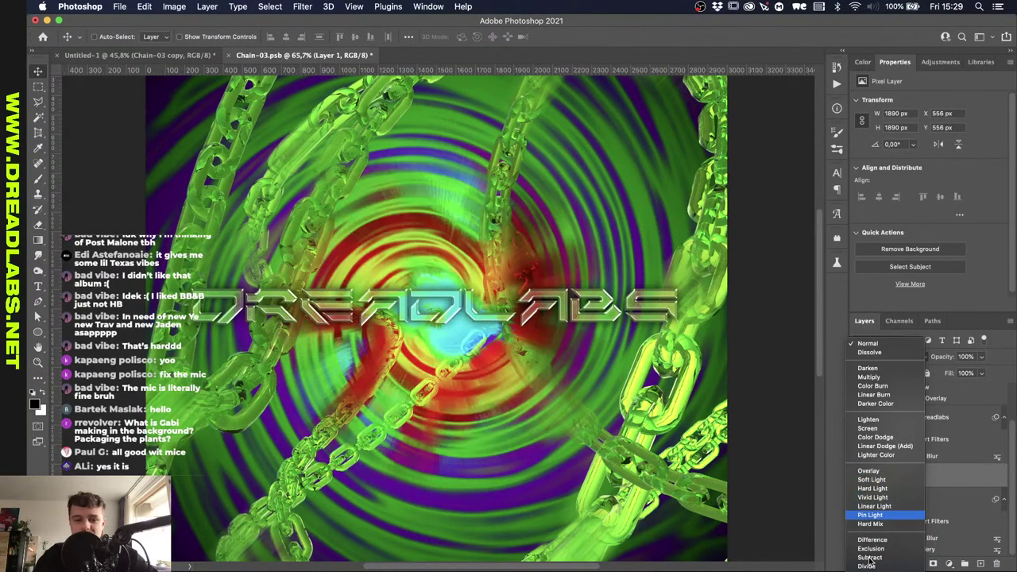
pyautogui.press('Up')
pyautogui.press('Up')
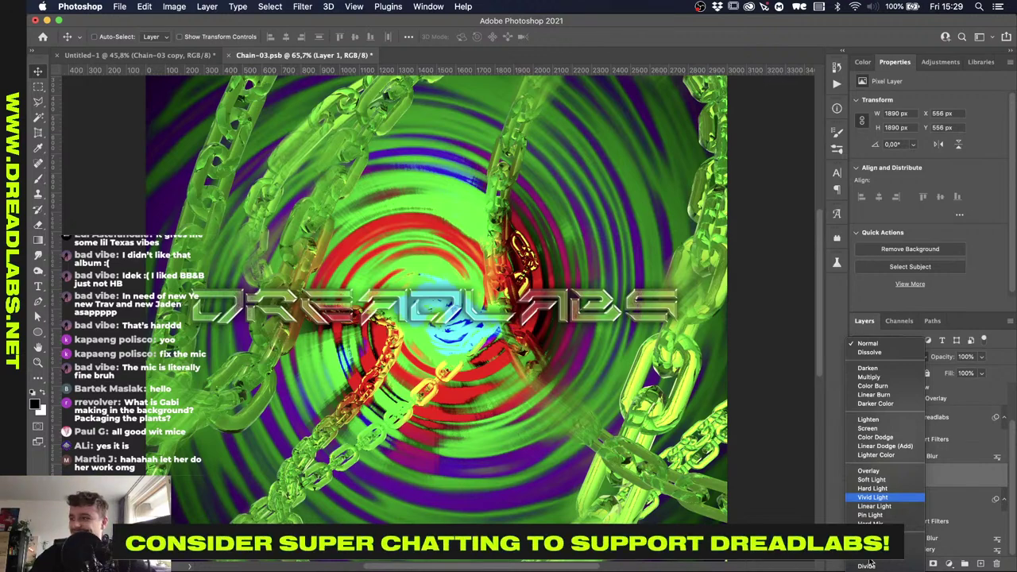
pyautogui.press('Up')
pyautogui.press('Up')
pyautogui.press('Down')
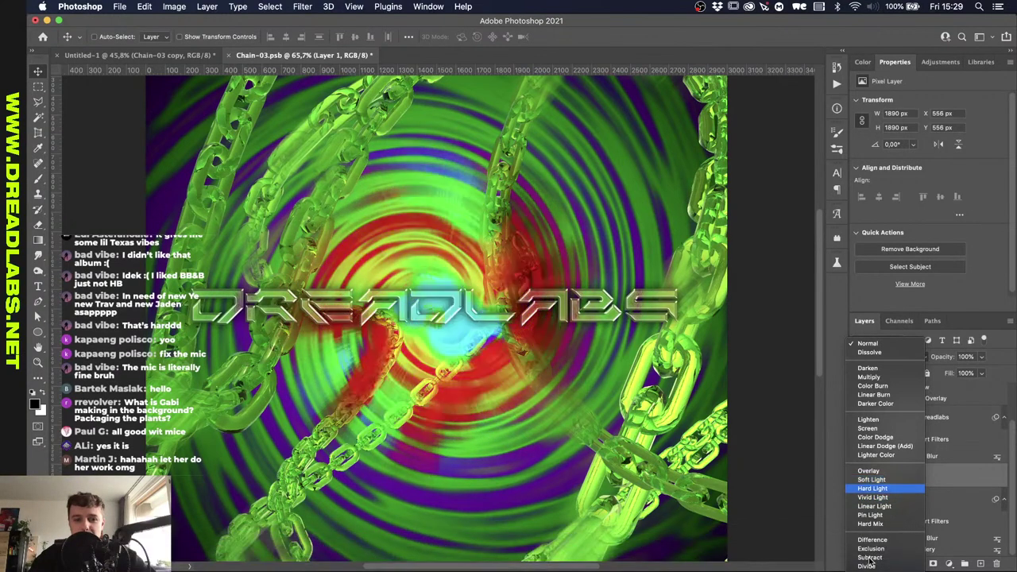
pyautogui.press('Up')
pyautogui.press('Up')
pyautogui.press('Up')
pyautogui.press('Up')
pyautogui.press('Up')
pyautogui.press('Up')
pyautogui.press('Up')
pyautogui.press('Up')
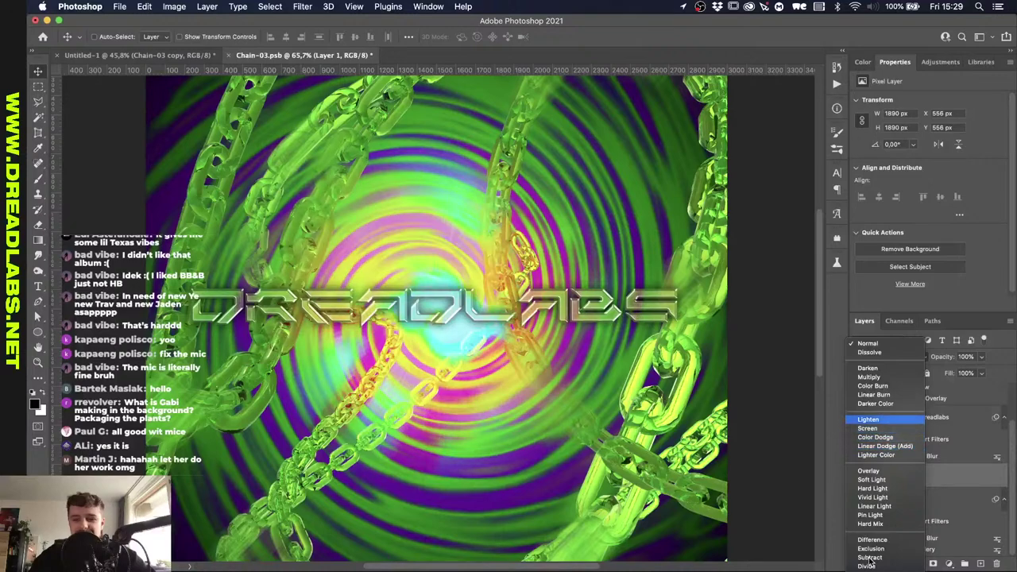
pyautogui.press('Up')
pyautogui.press('Up')
pyautogui.press('Up')
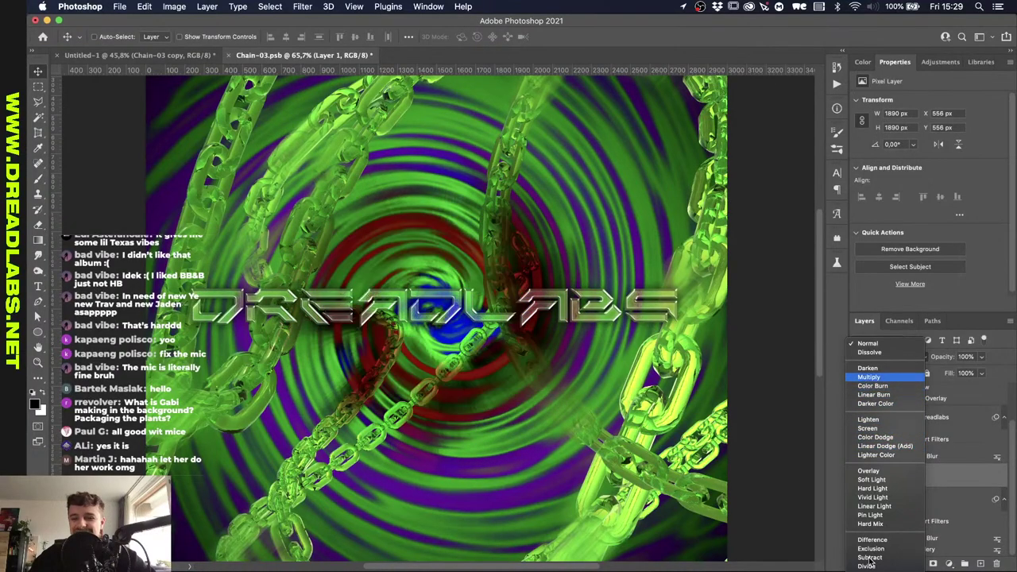
pyautogui.press('Up')
pyautogui.press('Up')
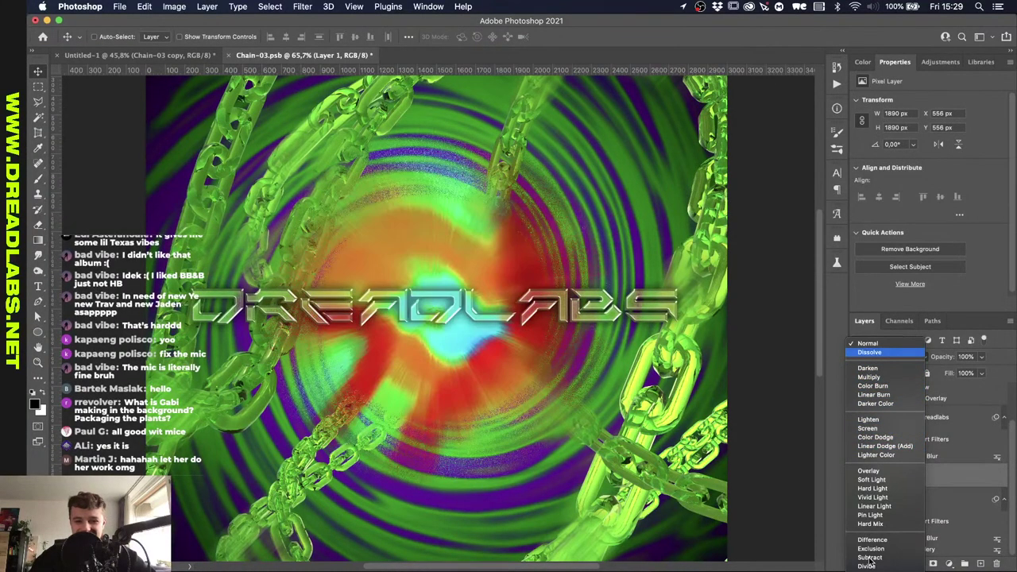
pyautogui.press('Down')
pyautogui.press('Down')
pyautogui.press('Down')
pyautogui.press('Down')
pyautogui.press('Down')
pyautogui.press('Down')
pyautogui.press('Down')
pyautogui.press('Down')
pyautogui.press('Down')
pyautogui.press('Down')
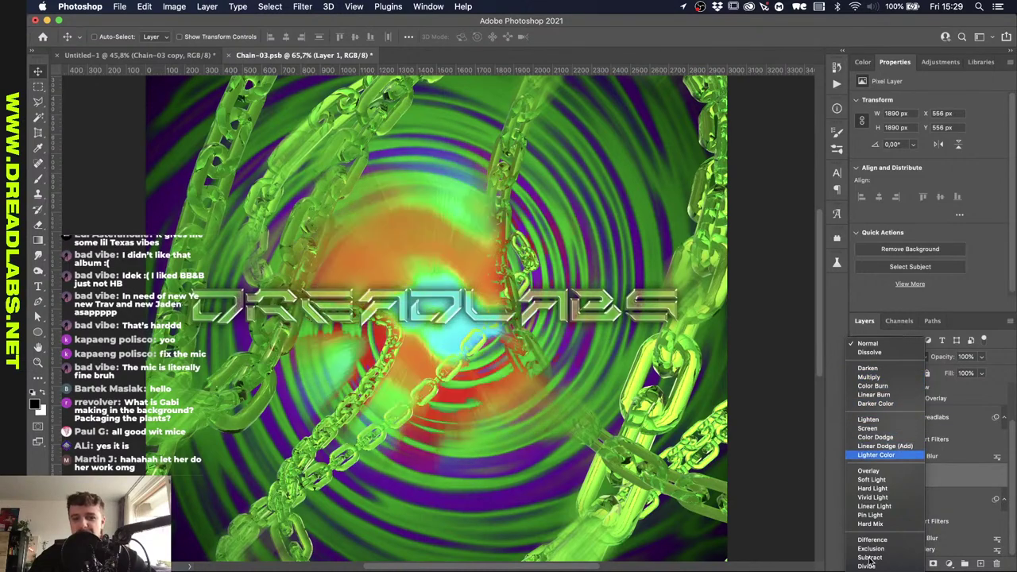
pyautogui.press('Down')
pyautogui.press('Down')
pyautogui.press('Down')
pyautogui.press('Down')
pyautogui.press('Down')
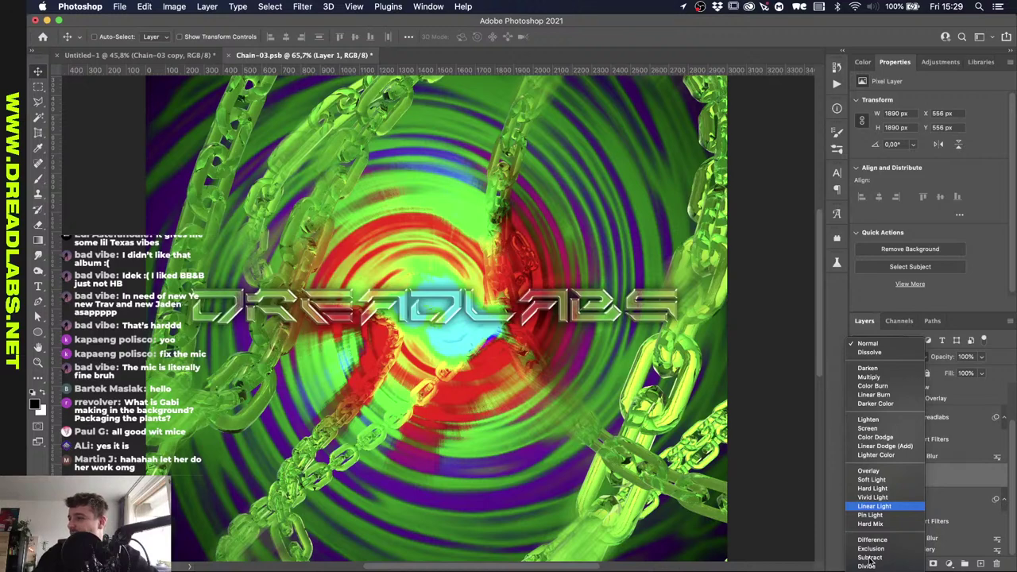
pyautogui.press('Down')
pyautogui.press('Down')
pyautogui.press('Down')
pyautogui.press('Down')
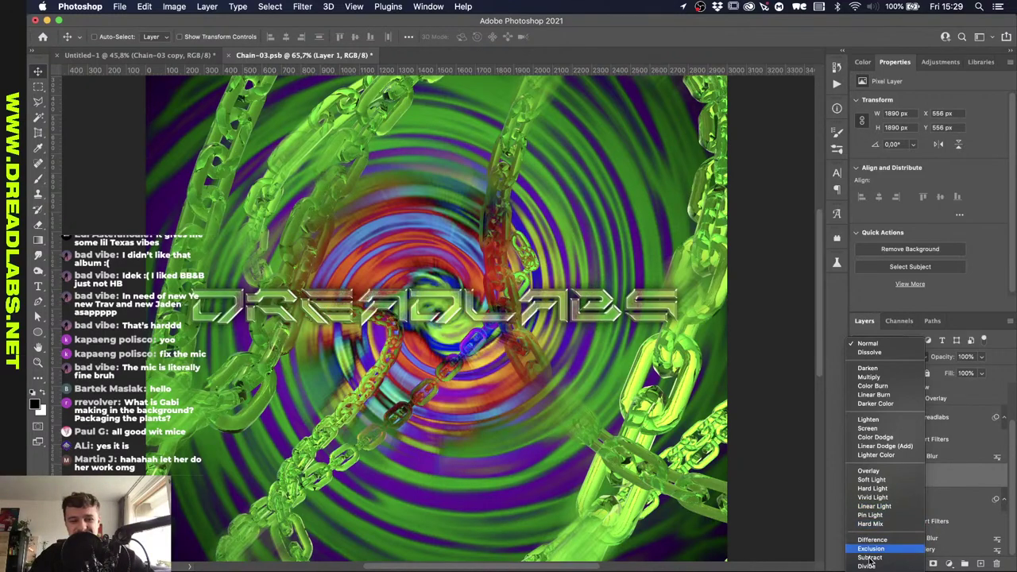
pyautogui.press('Up')
pyautogui.press('Return')
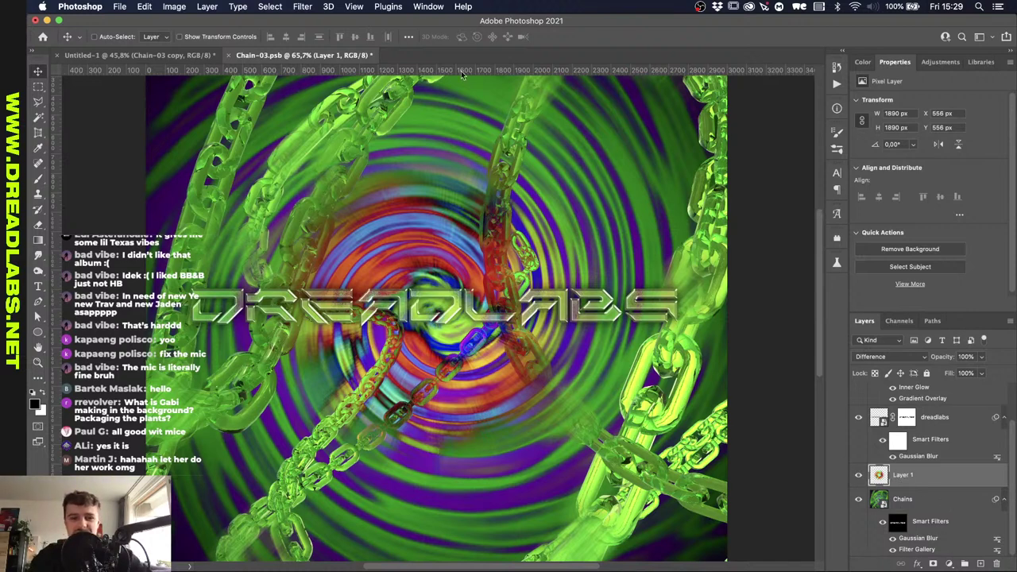
# Twirl the blurred circle around its centre with the Liquify filter's Twirl tool.
pyautogui.click(309, 8)
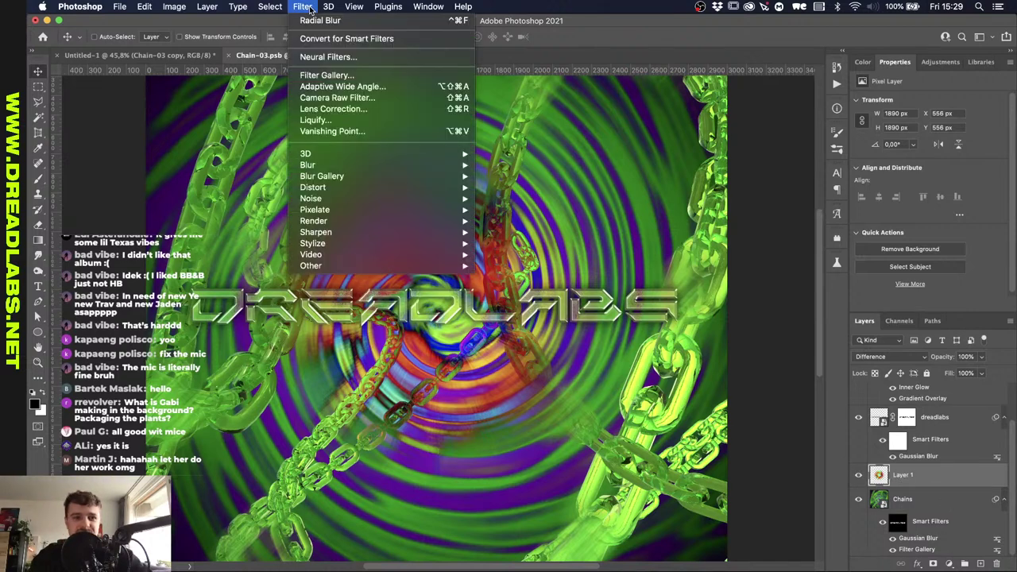
pyautogui.click(316, 121)
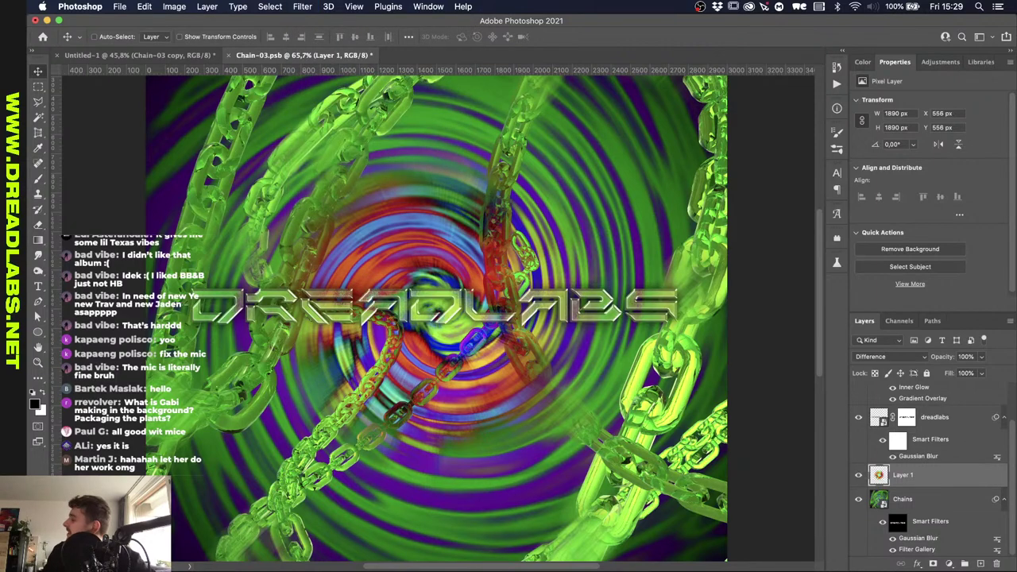
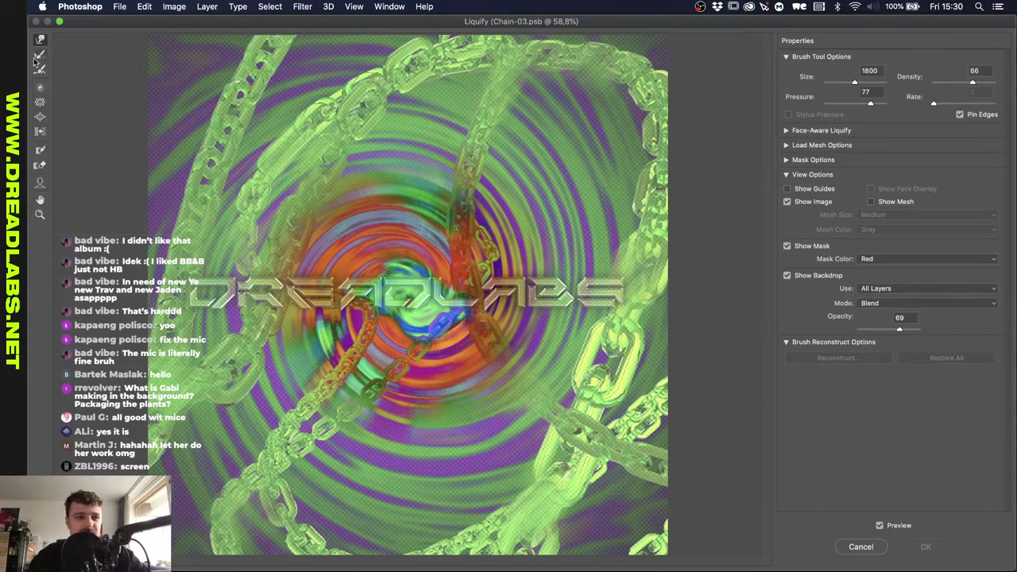
pyautogui.click(40, 86)
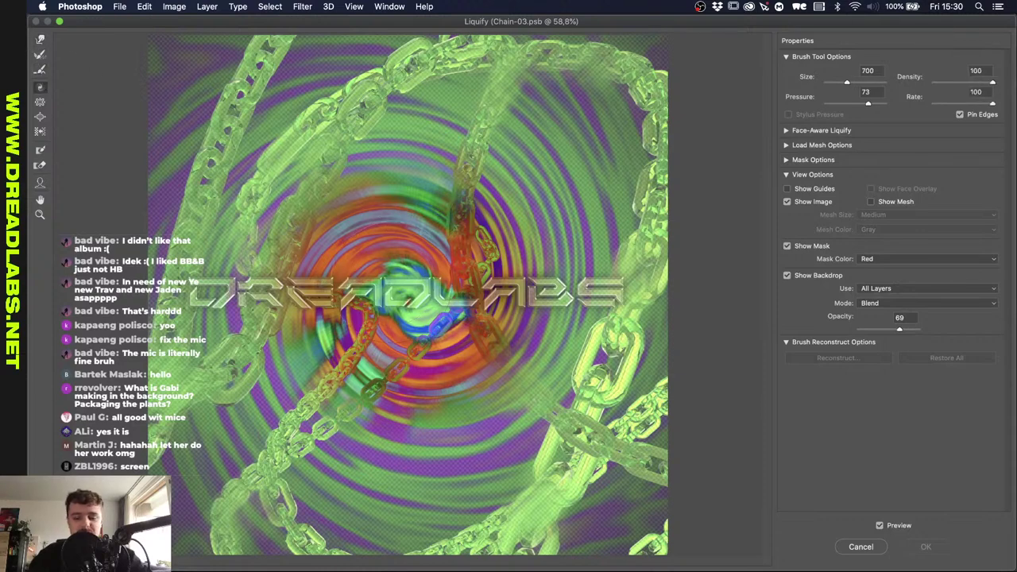
pyautogui.moveTo(401, 314); pyautogui.dragTo(401, 314)
pyautogui.click(926, 546)
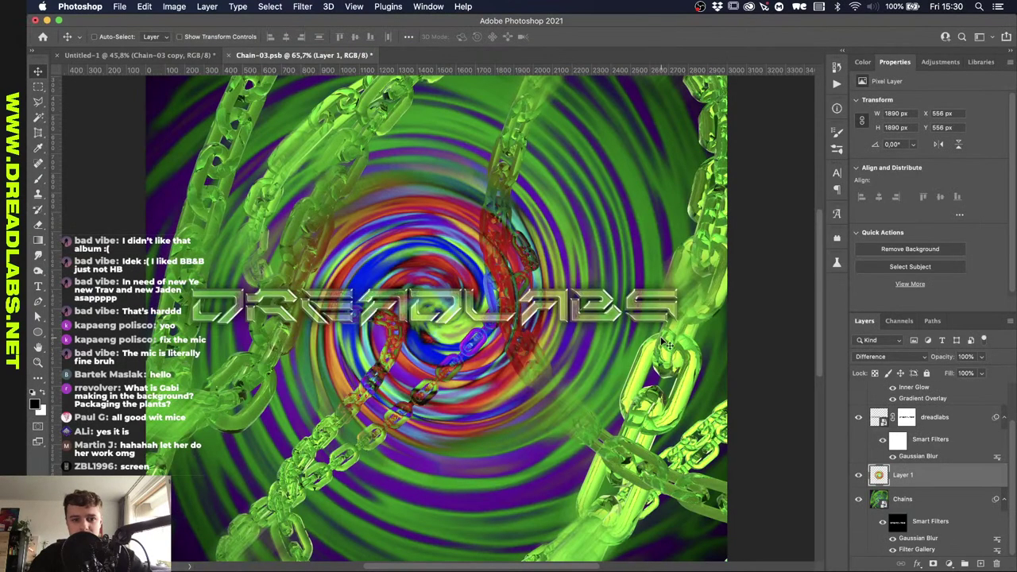
# Enlarge the twirled circle from its centre to about 2616 px across.
pyautogui.scroll(2, 666, 344)
pyautogui.scroll(-3, 828, 429)
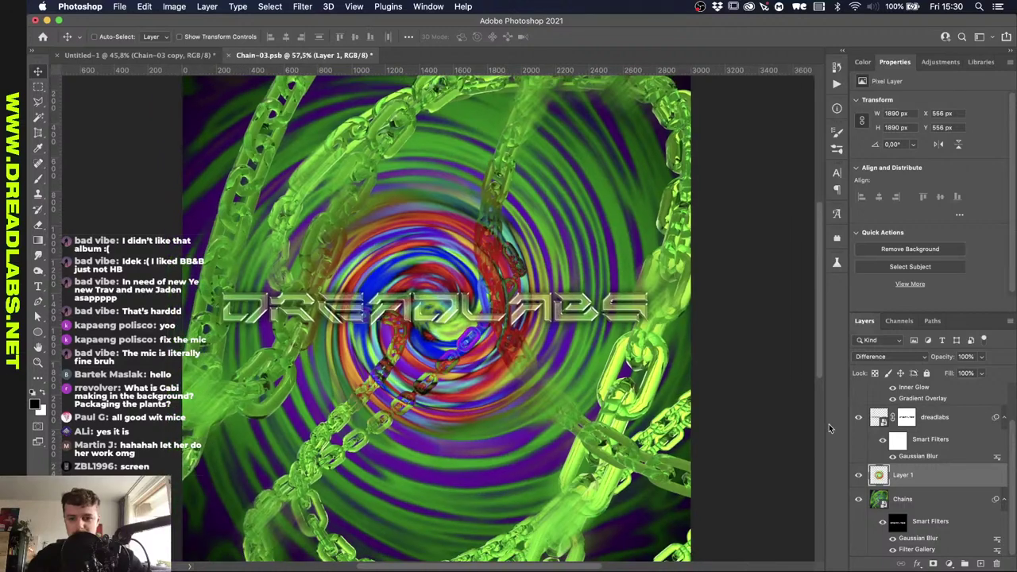
pyautogui.hotkey('ctrl', 't')
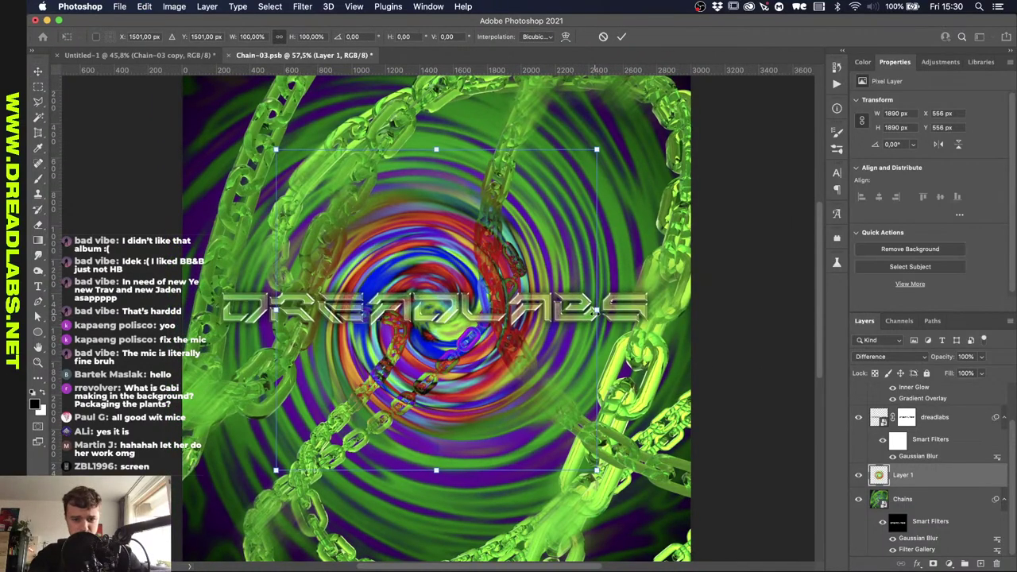
pyautogui.moveTo(594, 312); pyautogui.dragTo(658, 308)
pyautogui.press('Return')
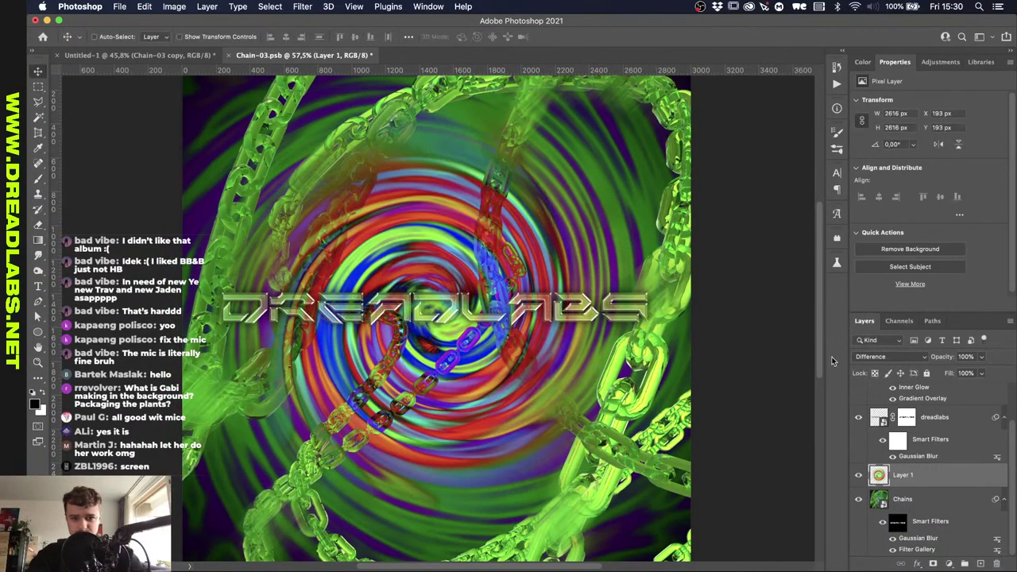
# Bring the twirled circle layer to the front of the layer stack and set its blend mode to Lighten.
pyautogui.hotkey('ctrl', 'shift', ']')
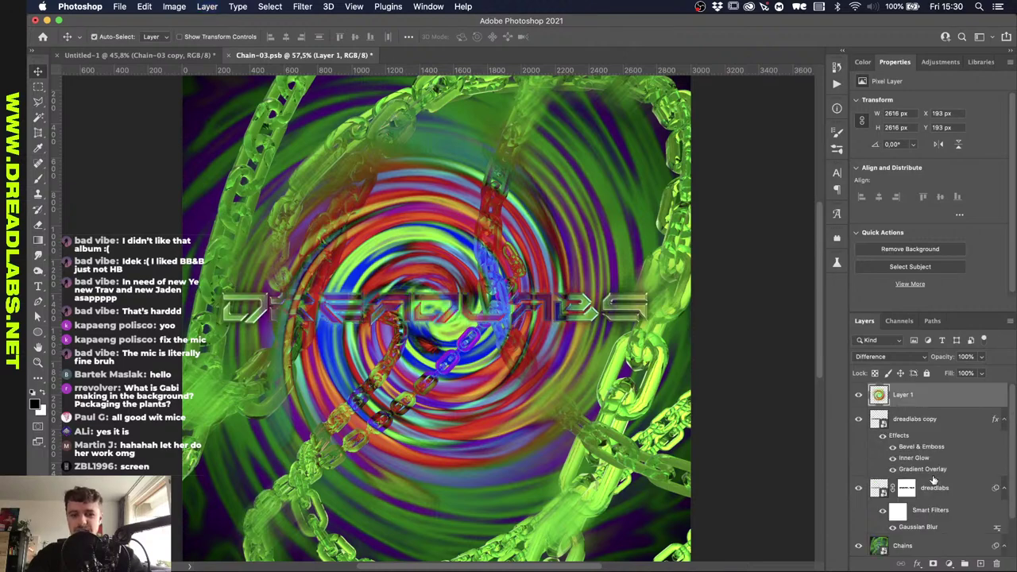
pyautogui.click(892, 357)
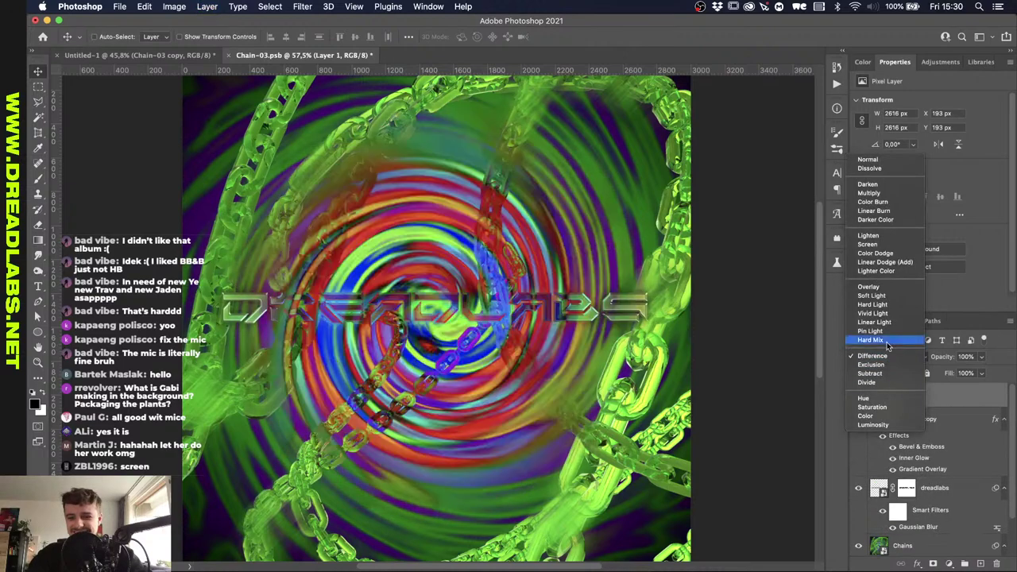
pyautogui.click(879, 237)
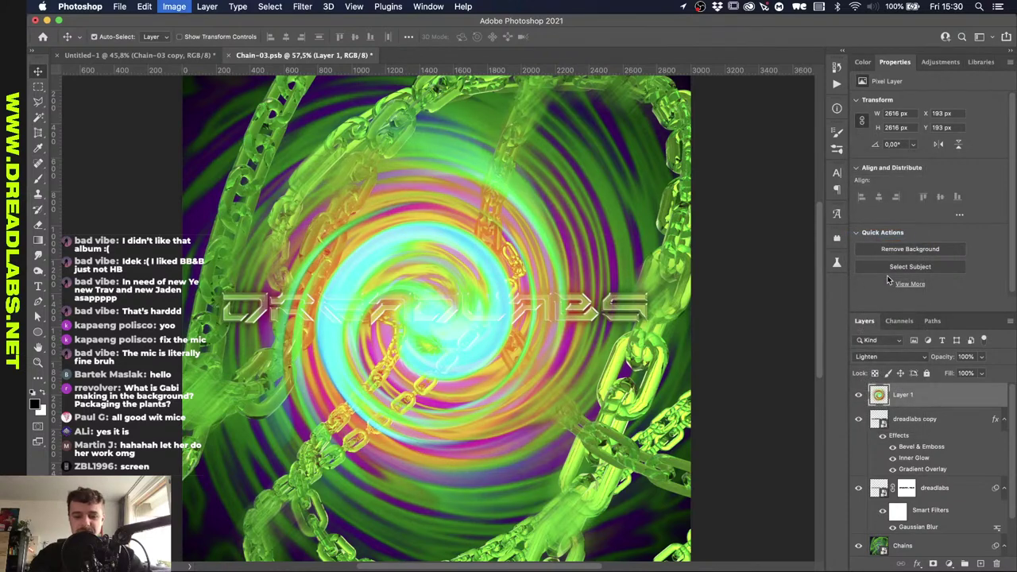
# Shift the swirl layer's hue with Hue/Saturation, turning it blue and purple with orange bands.
pyautogui.press('super+u')
pyautogui.moveTo(786, 310); pyautogui.dragTo(742, 315)
pyautogui.press('Return')
pyautogui.press('v')
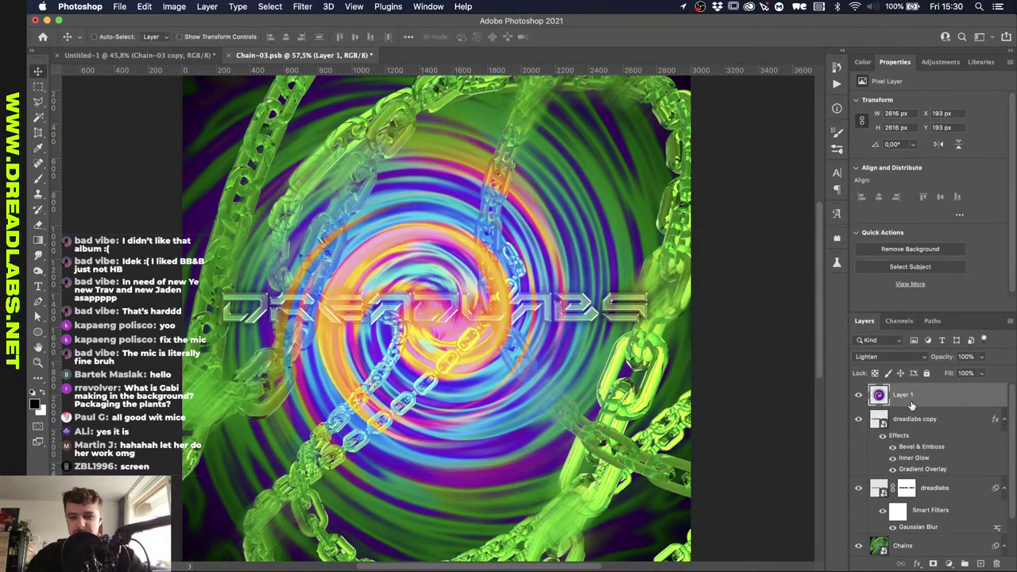
# Duplicate the swirl layer into a new document, and return to the Untitled-1 composition containing the Chain-03 smart objects.
pyautogui.rightClick(910, 401)
pyautogui.click(792, 163)
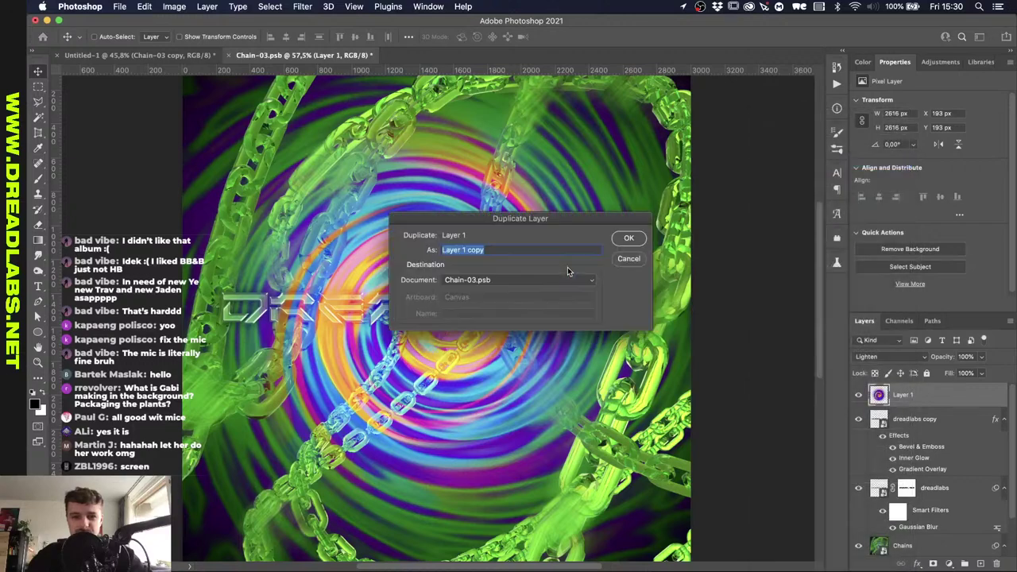
pyautogui.click(529, 278)
pyautogui.click(527, 267)
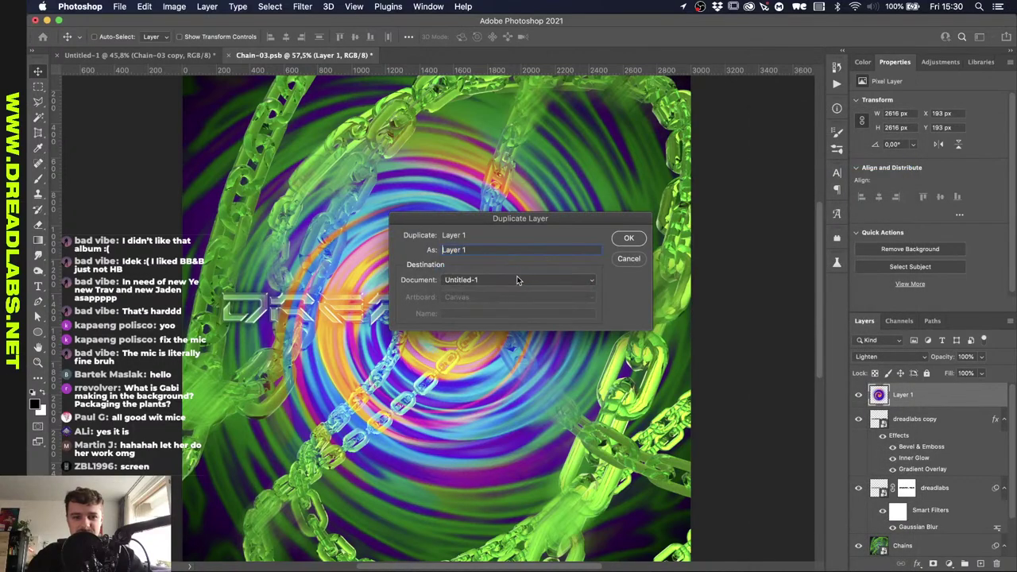
pyautogui.click(516, 278)
pyautogui.click(531, 299)
pyautogui.click(628, 237)
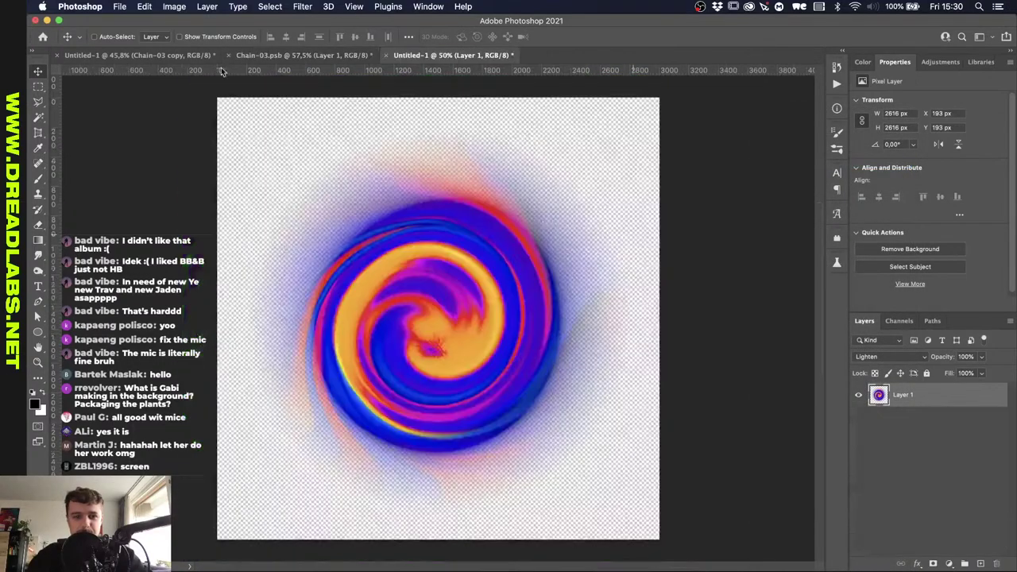
pyautogui.click(175, 56)
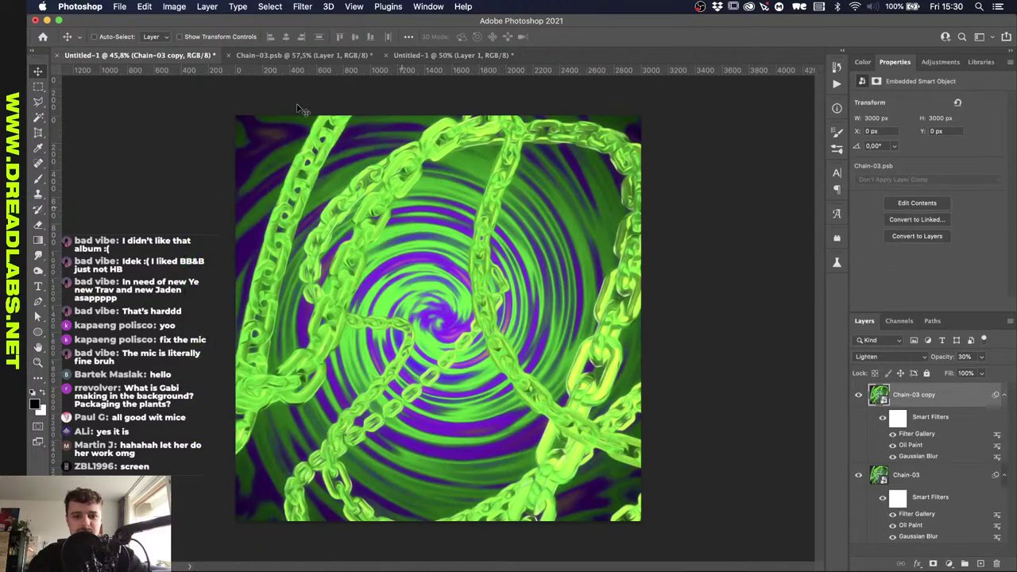
# In Chain-03.psb, move the swirl layer beneath both dreadlabs title layers, then save and close the smart object.
pyautogui.click(260, 57)
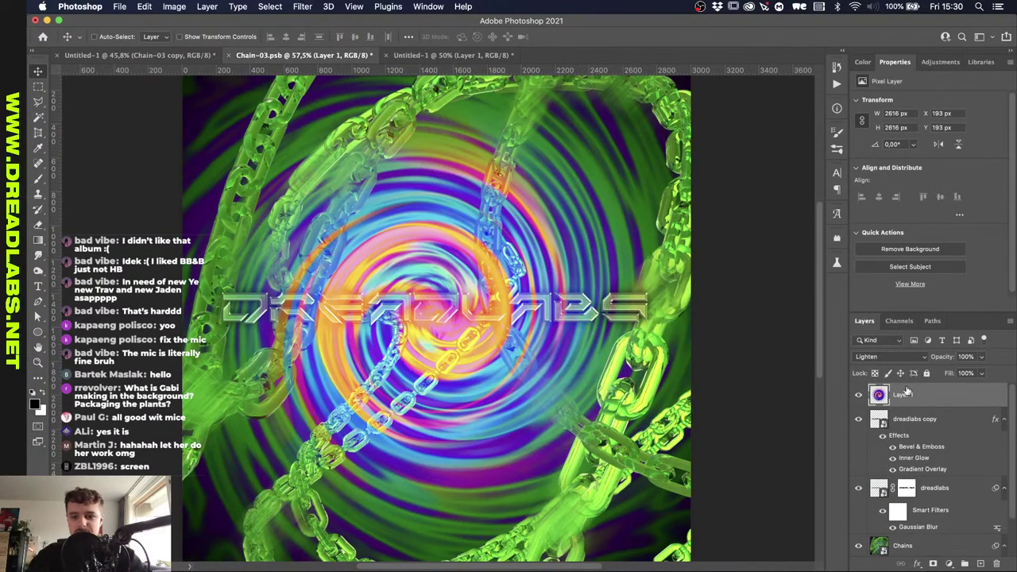
pyautogui.press('super+bracketleft')
pyautogui.press('super+bracketleft')
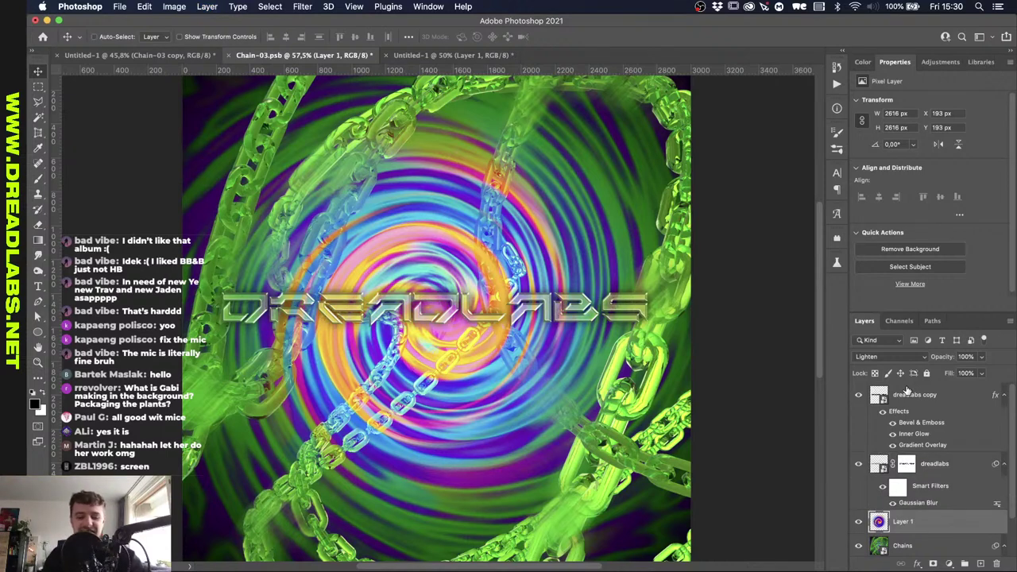
pyautogui.press('super+s')
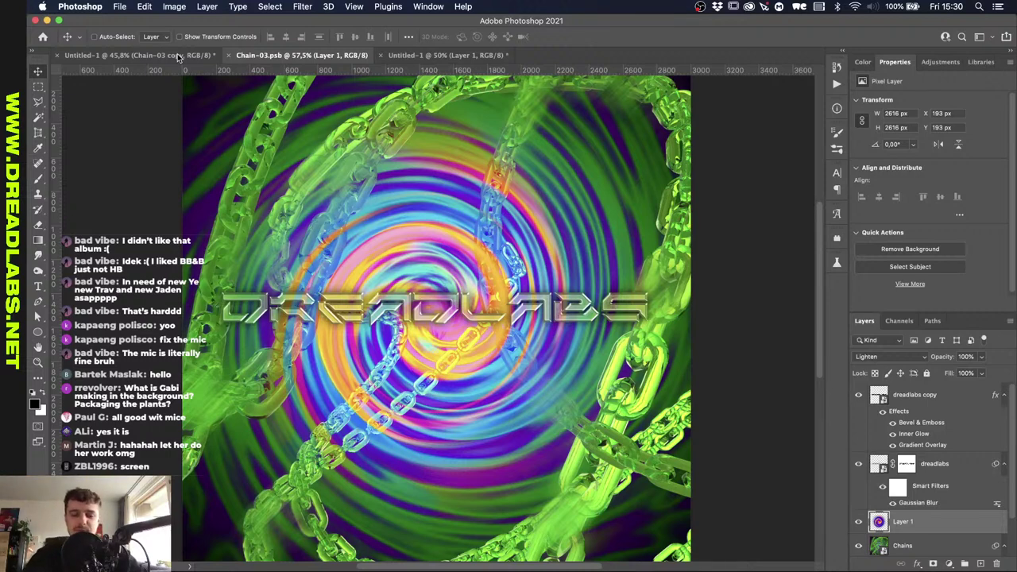
pyautogui.click(230, 56)
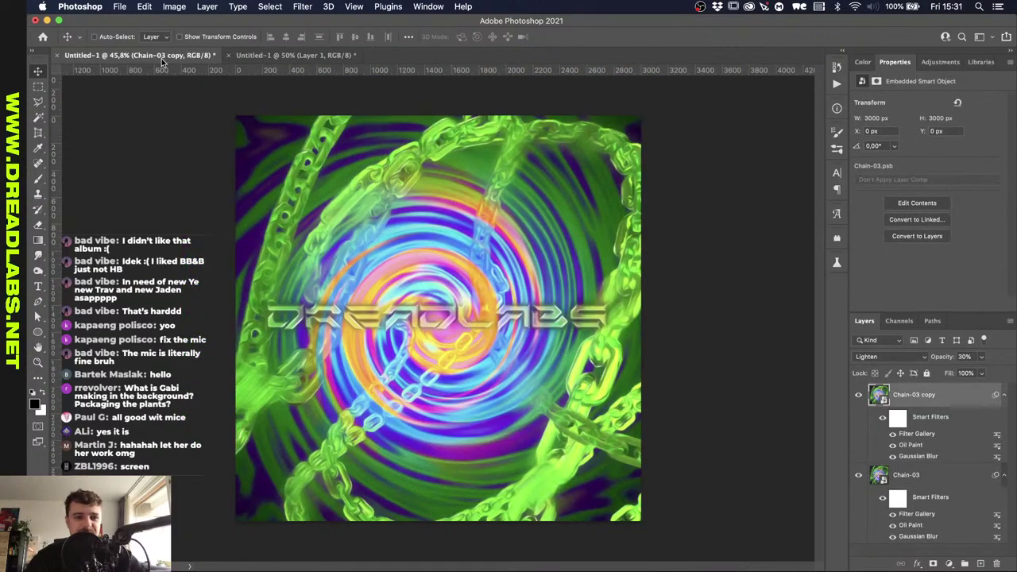
pyautogui.scroll(5, 364, 224)
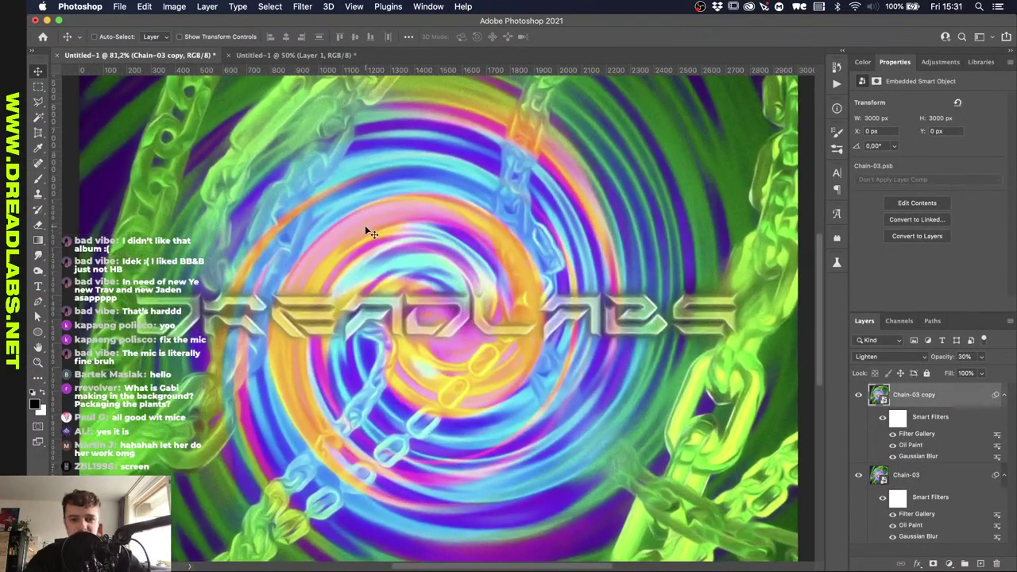
pyautogui.scroll(-5, 364, 225)
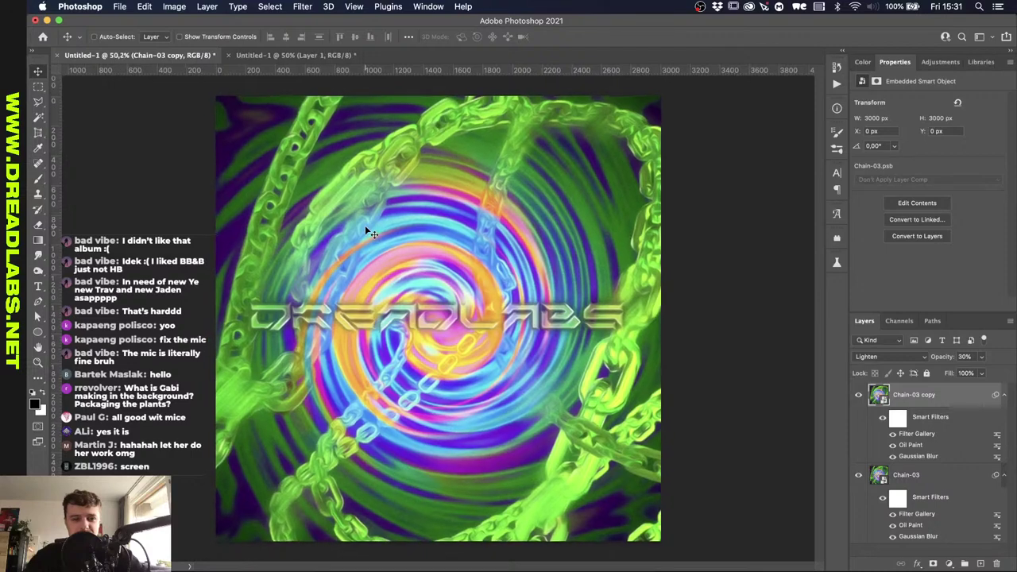
pyautogui.scroll(4, 364, 225)
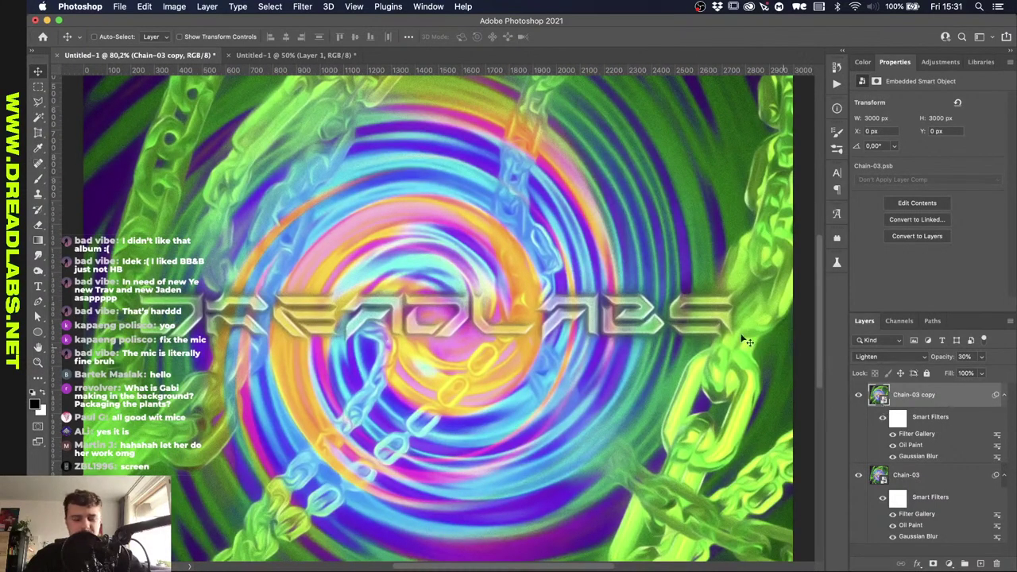
pyautogui.scroll(-3, 387, 364)
pyautogui.scroll(-1, 387, 364)
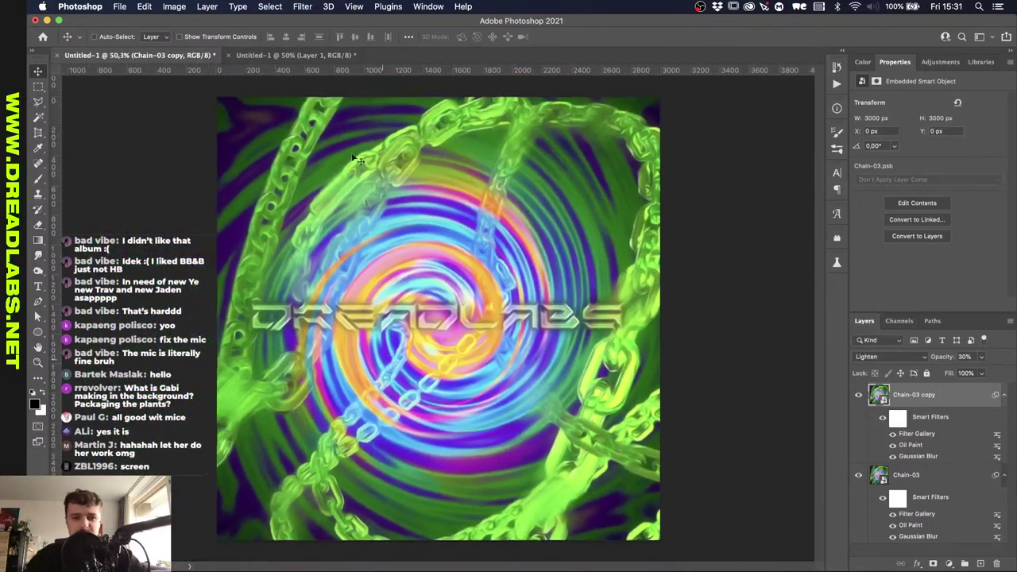
# Bring up the separate swirl document, then switch to Finder and select the Plexiglass Barbed Wire [Depth of Field] folder.
pyautogui.click(295, 55)
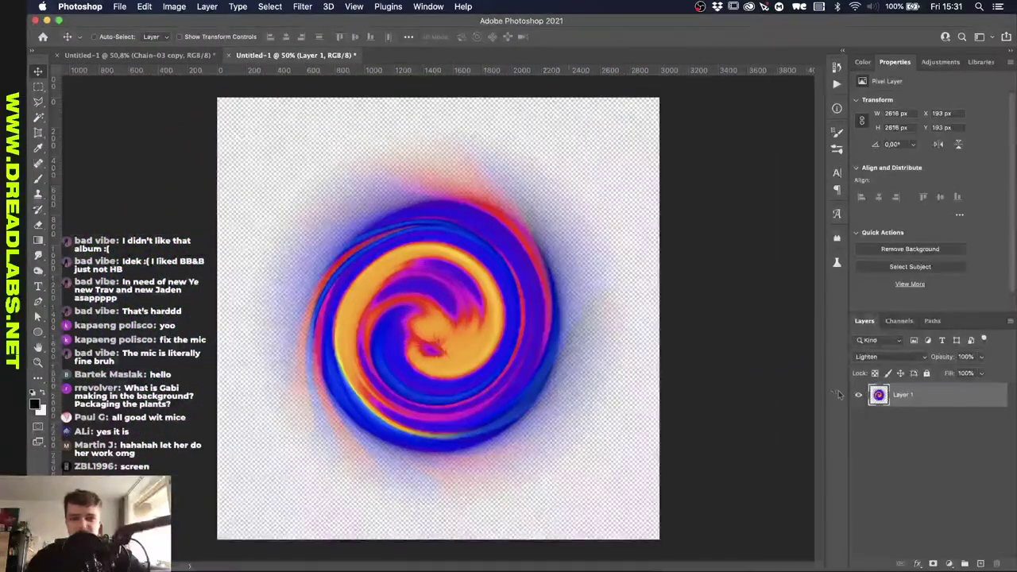
pyautogui.click(892, 356)
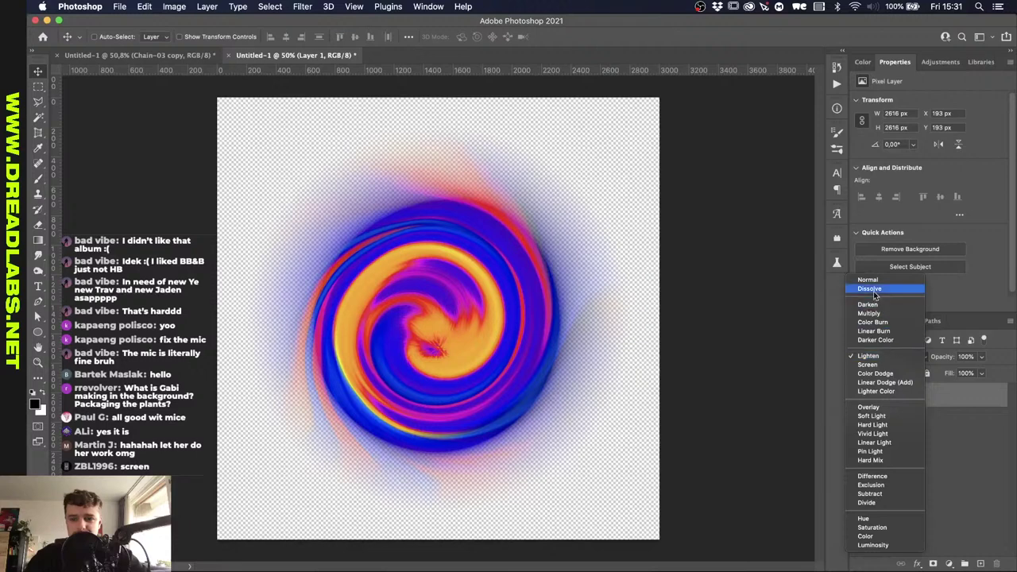
pyautogui.click(974, 412)
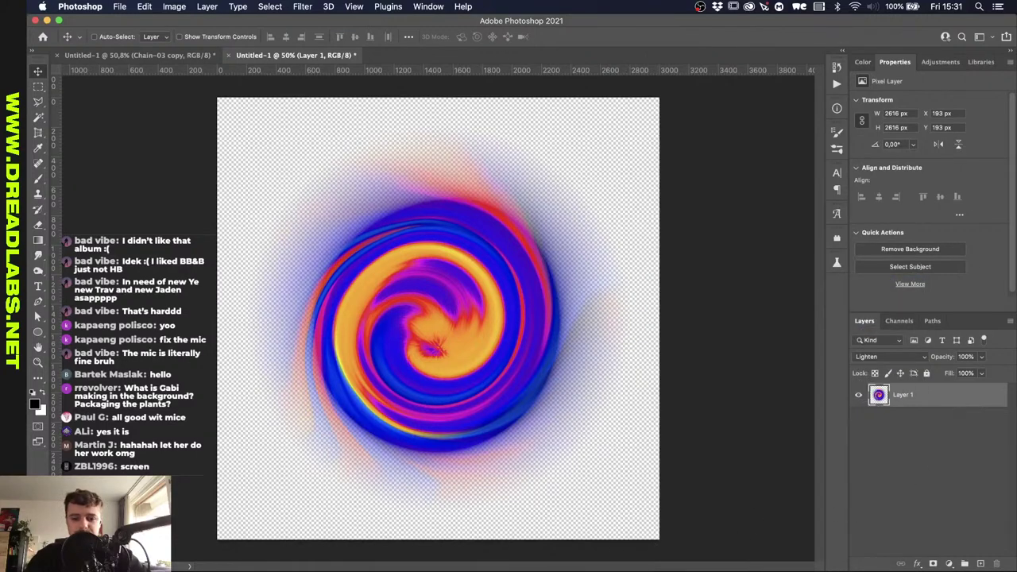
pyautogui.press('super+Tab')
pyautogui.hscroll(-5, 421, 349)
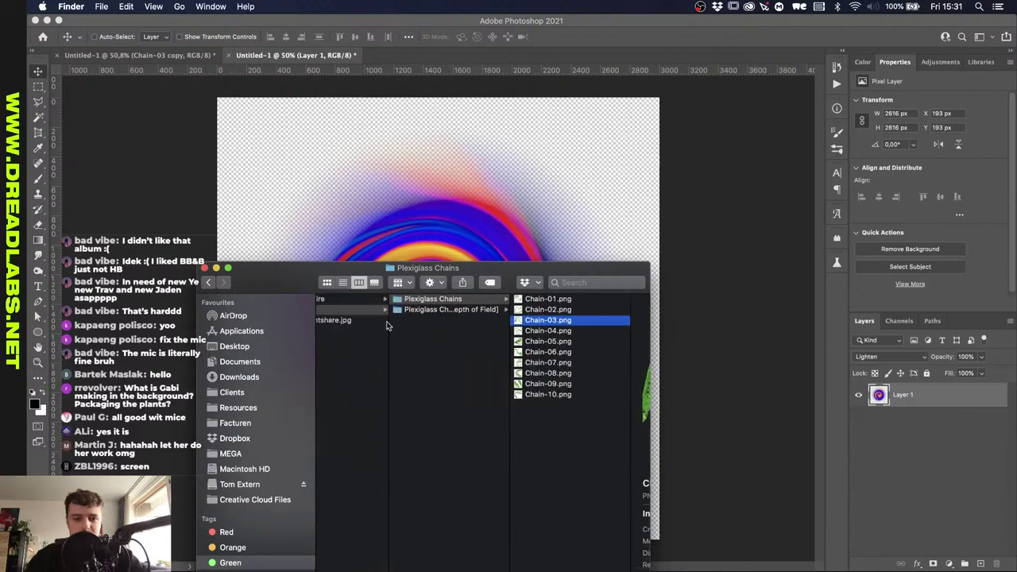
pyautogui.click(367, 298)
pyautogui.click(493, 309)
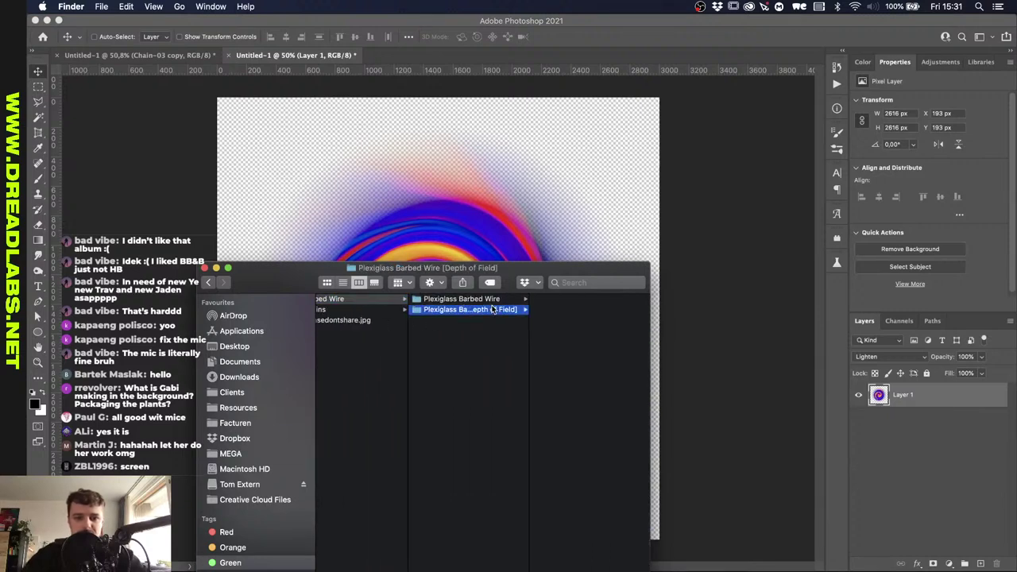
pyautogui.press('Up')
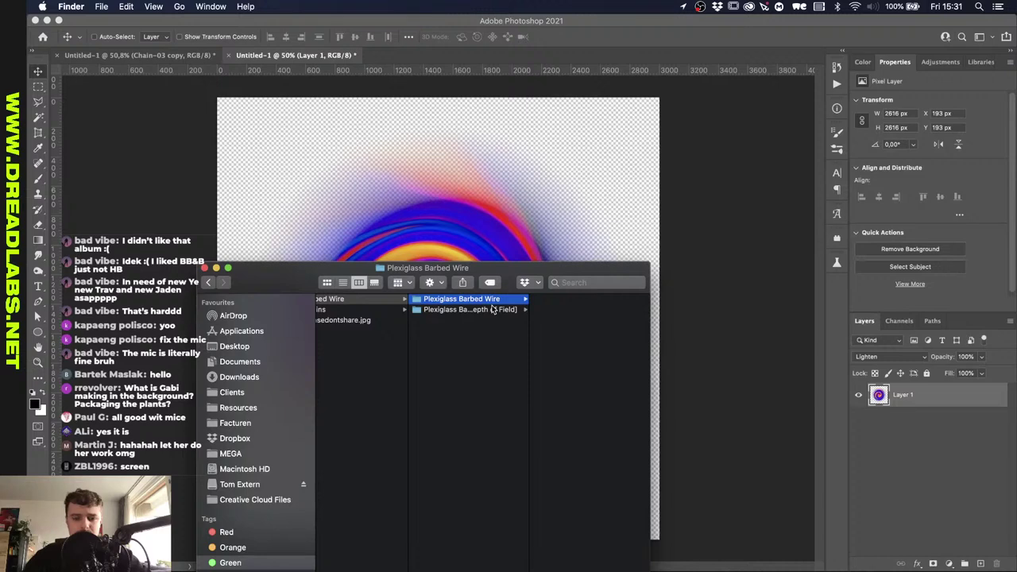
pyautogui.click(492, 309)
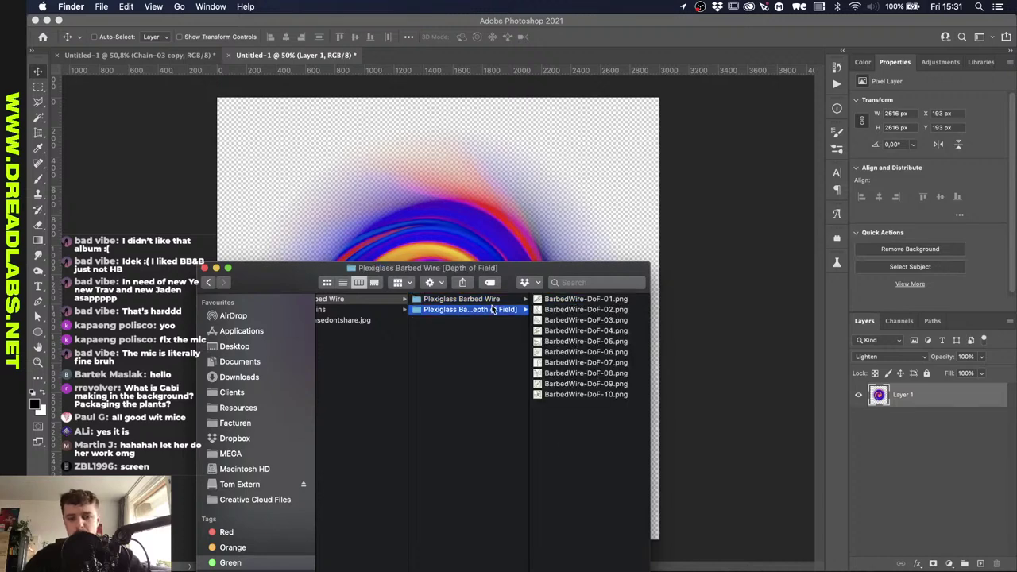
# Preview the first two barbed wire images and place BarbedWire-DoF-02.png above Layer 1 in the swirl document.
pyautogui.press('Right')
pyautogui.press('space')
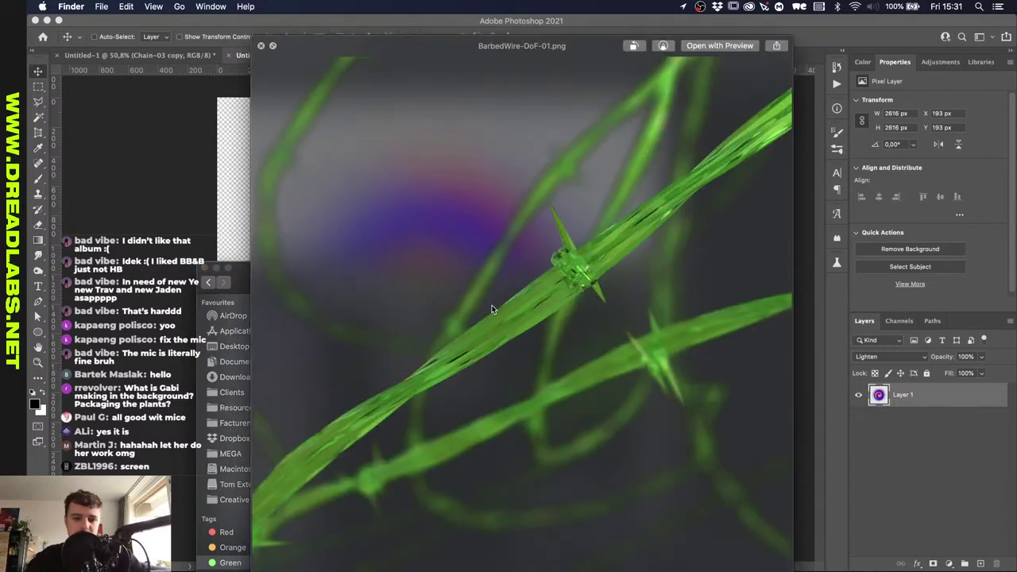
pyautogui.press('Down')
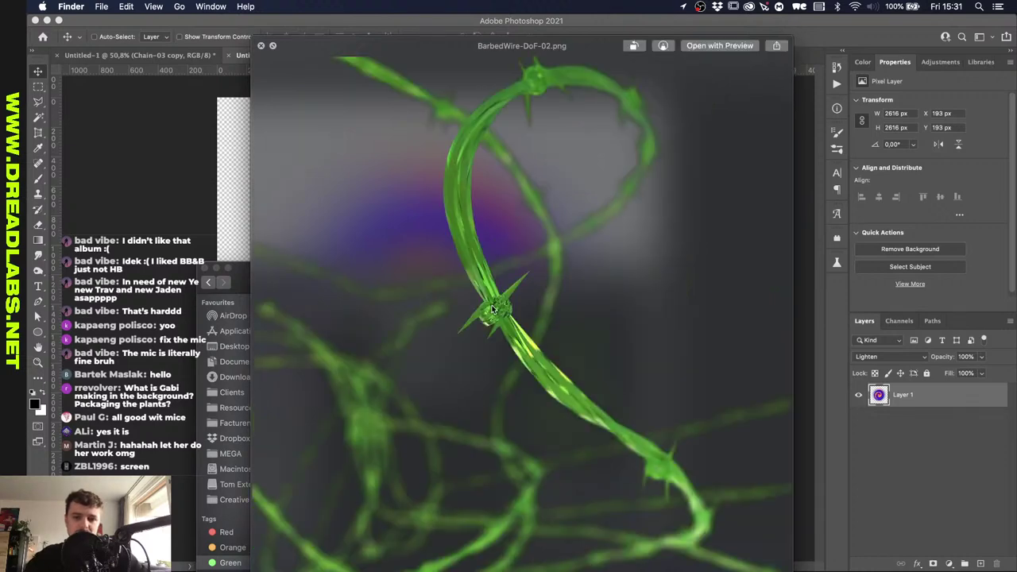
pyautogui.press('space')
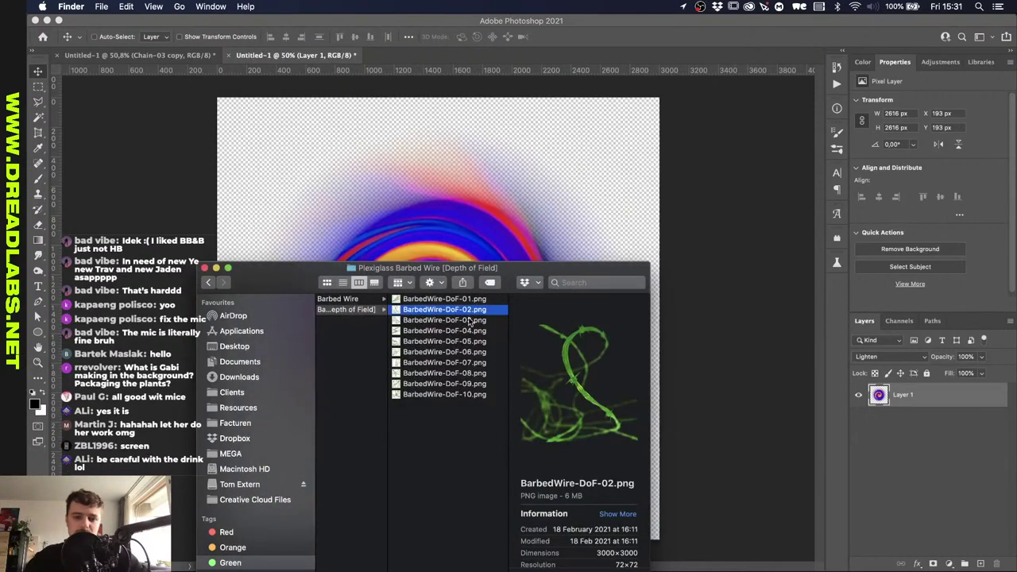
pyautogui.click(480, 227)
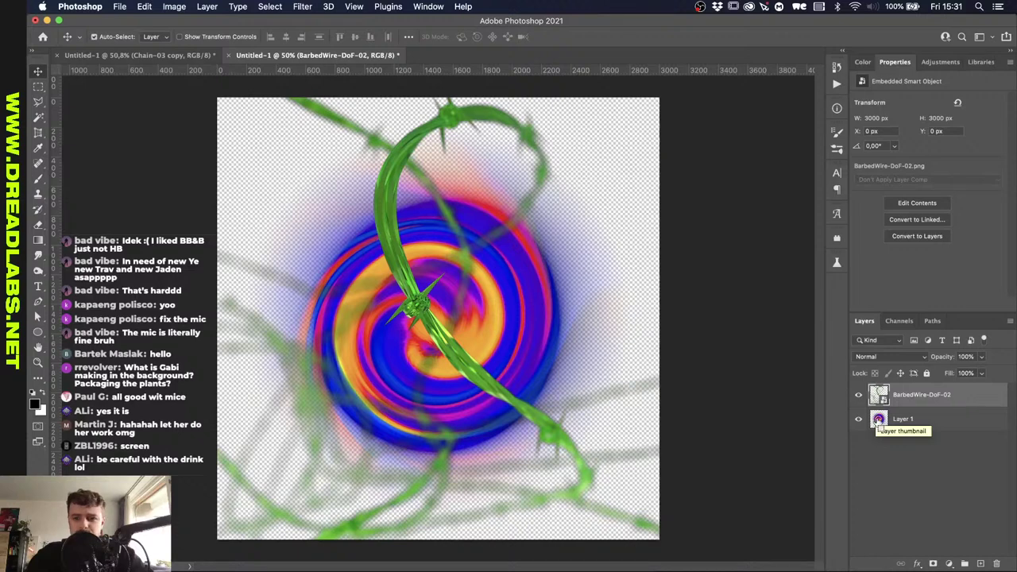
# Add a layer mask to BarbedWire-DoF-02, load Layer 1's outline as a selection, and ready a black brush on the mask.
pyautogui.click(932, 563)
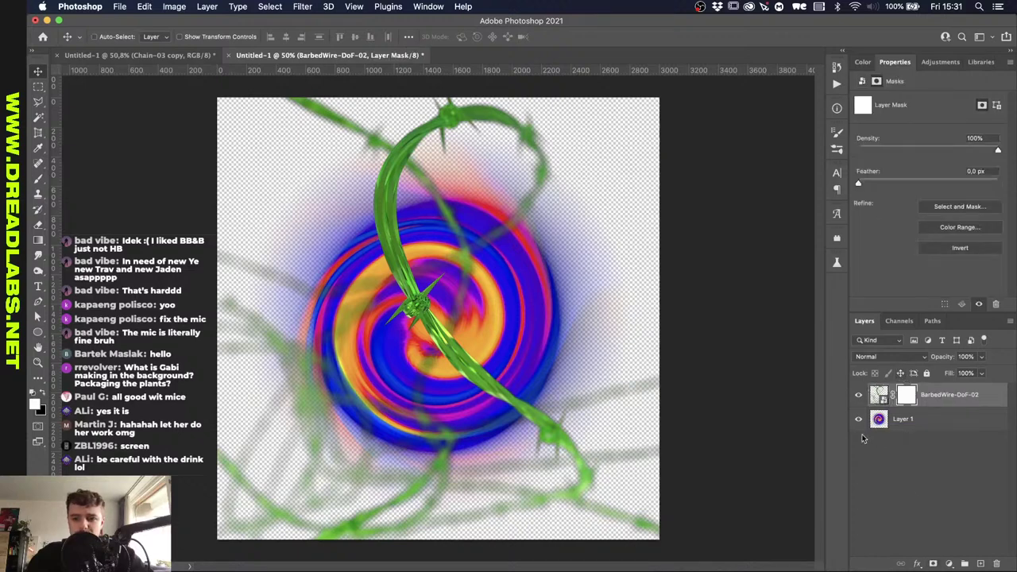
pyautogui.keyDown('super'); pyautogui.click(879, 421); pyautogui.keyUp('super')
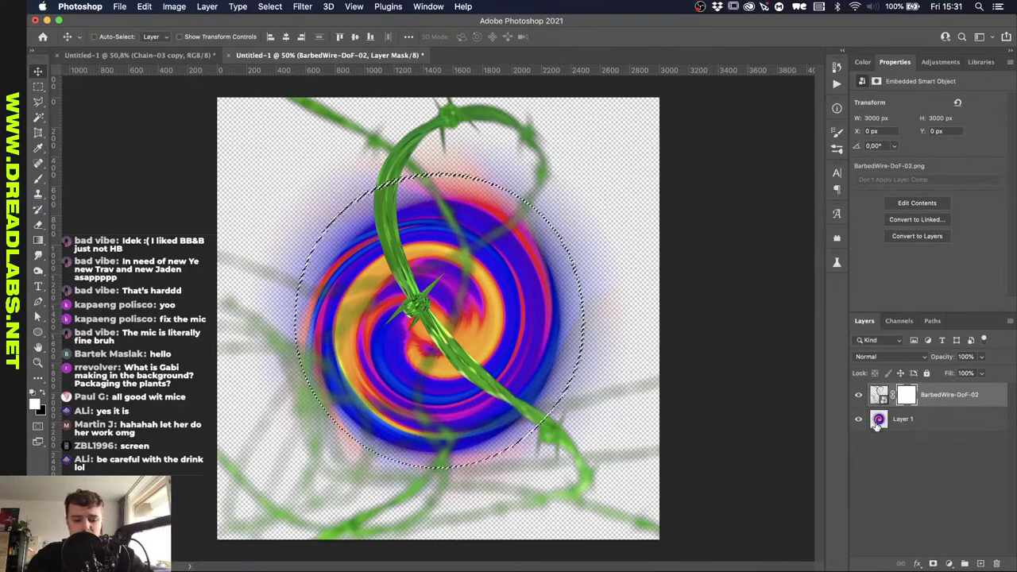
pyautogui.click(907, 394)
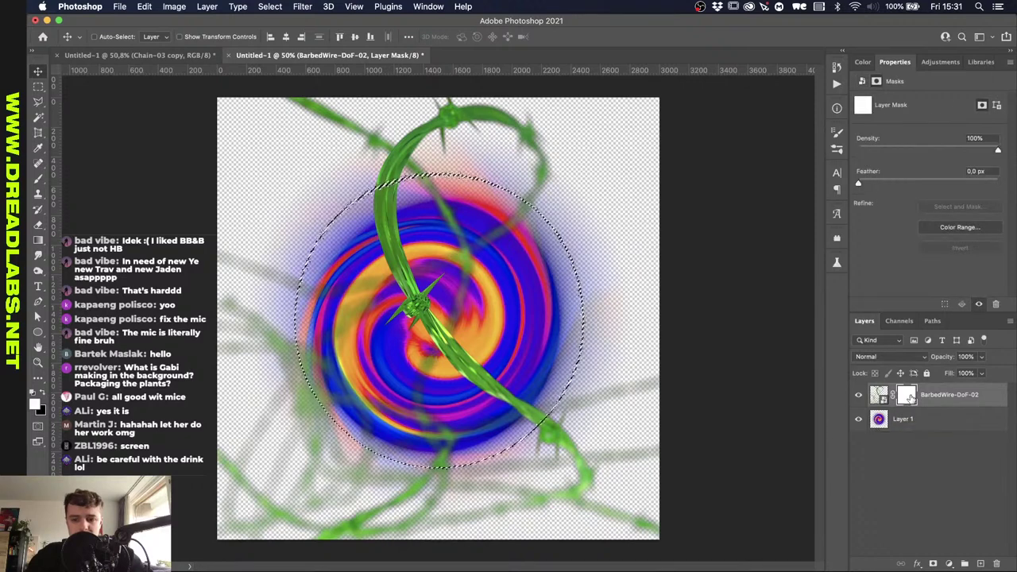
pyautogui.press('b')
pyautogui.press('x')
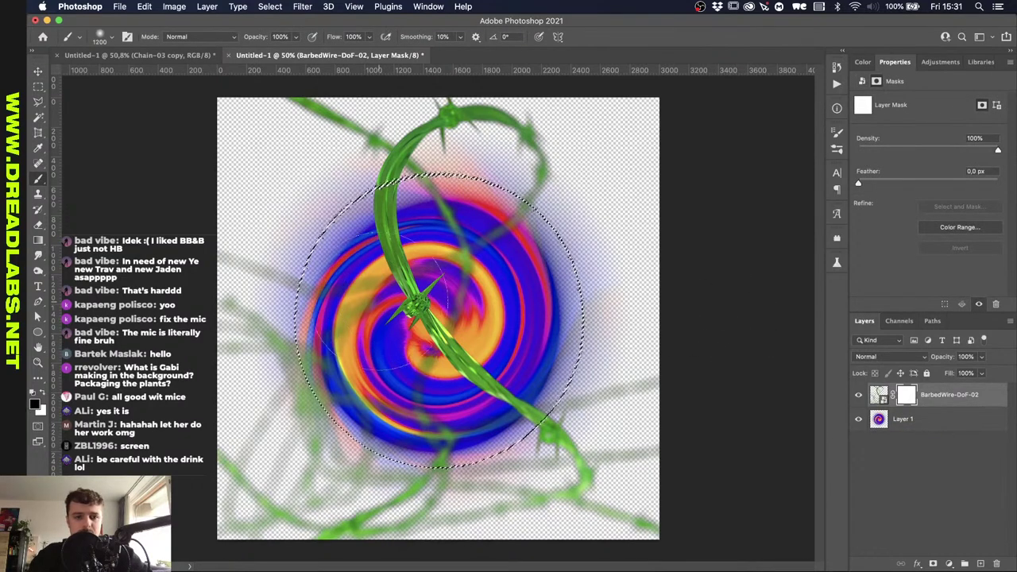
pyautogui.press(']')
pyautogui.press(']')
pyautogui.press(']')
pyautogui.press(']')
pyautogui.press(']')
pyautogui.press(']')
pyautogui.press(']')
pyautogui.moveTo(469, 298); pyautogui.dragTo(441, 318)
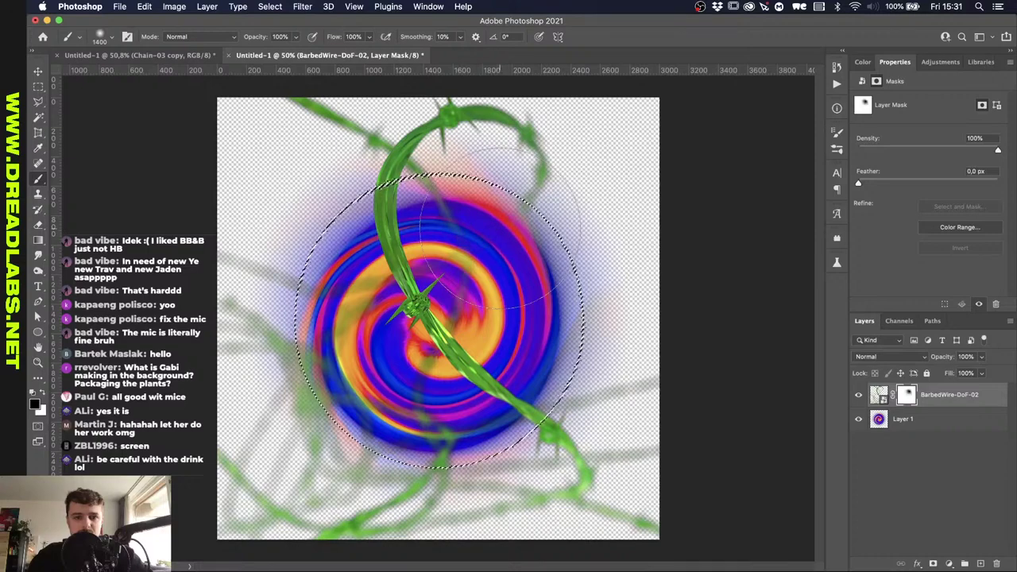
# Mask out the blurred wires crossing the upper-right part of the swirl inside the selection with a 250 px black brush.
pyautogui.scroll(5, 441, 318)
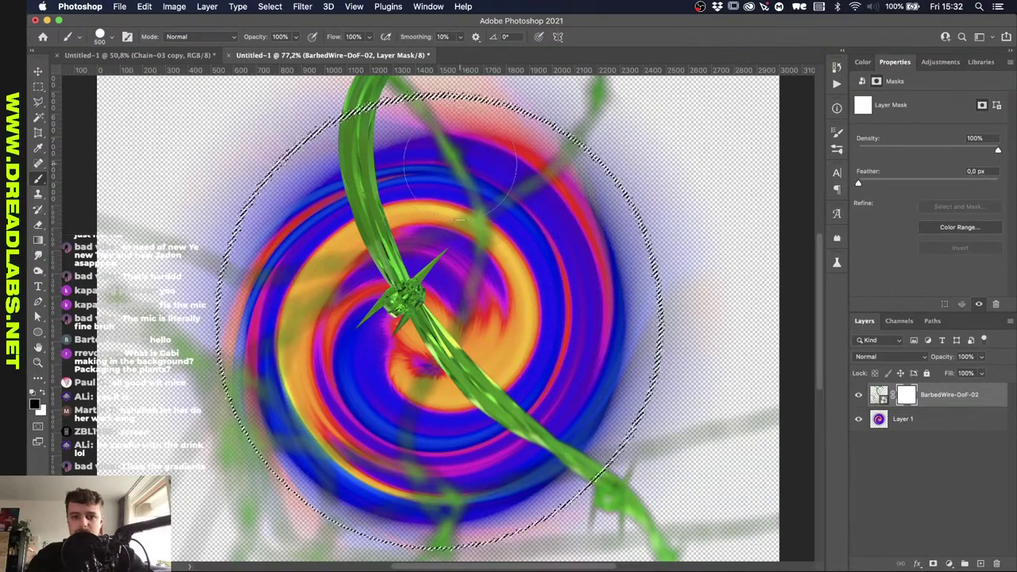
pyautogui.scroll(3, 453, 131)
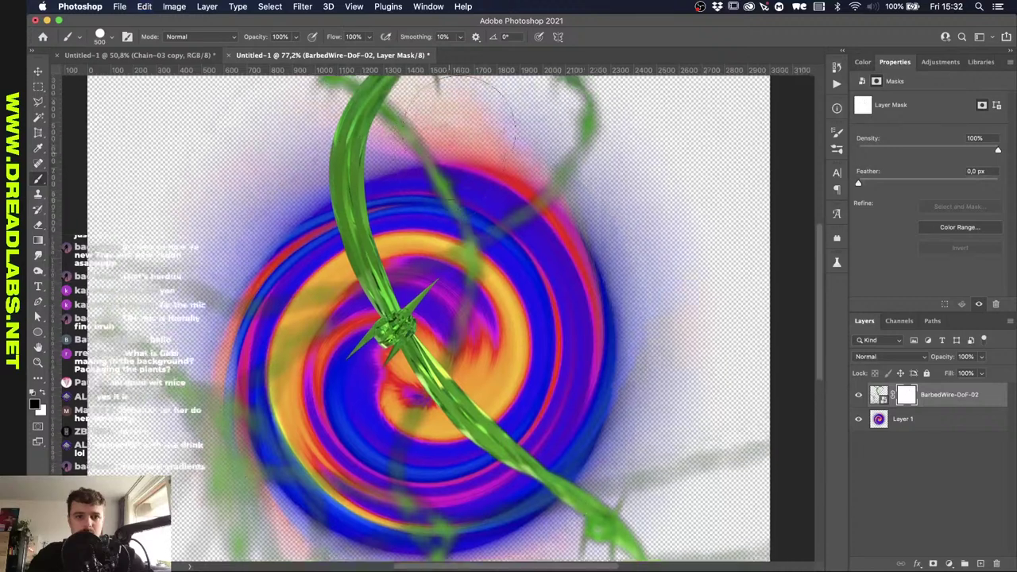
pyautogui.press('[')
pyautogui.press('[')
pyautogui.press('[')
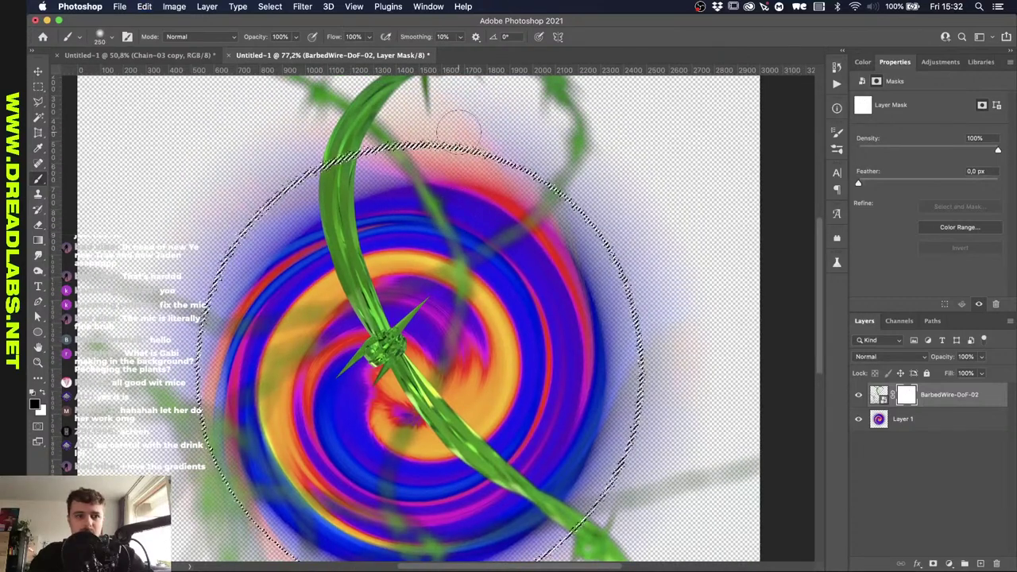
pyautogui.moveTo(449, 199); pyautogui.dragTo(470, 317)
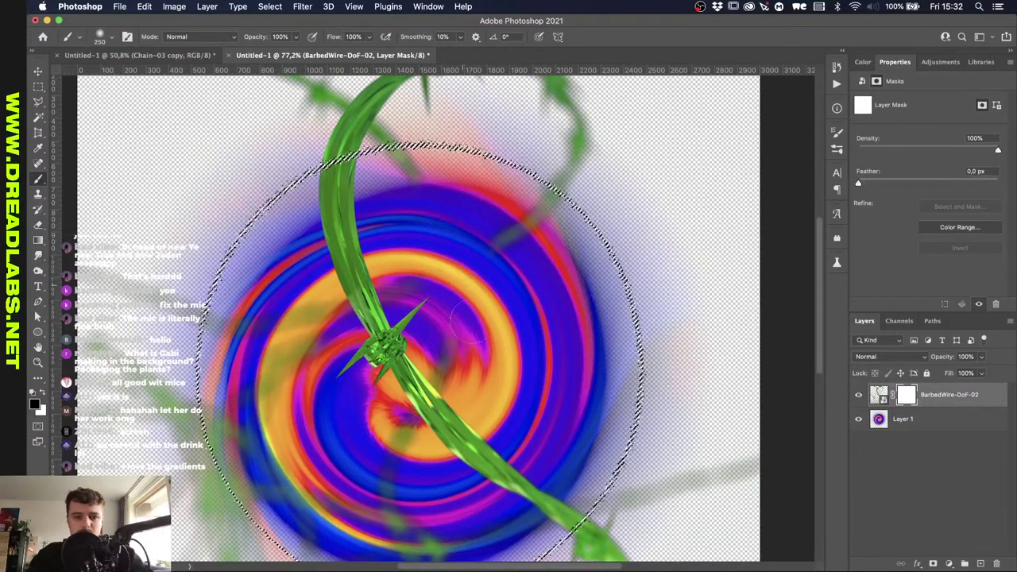
pyautogui.moveTo(467, 359)
pyautogui.mouseDown()
pyautogui.moveTo(517, 238)
pyautogui.moveTo(565, 165)
pyautogui.mouseUp()
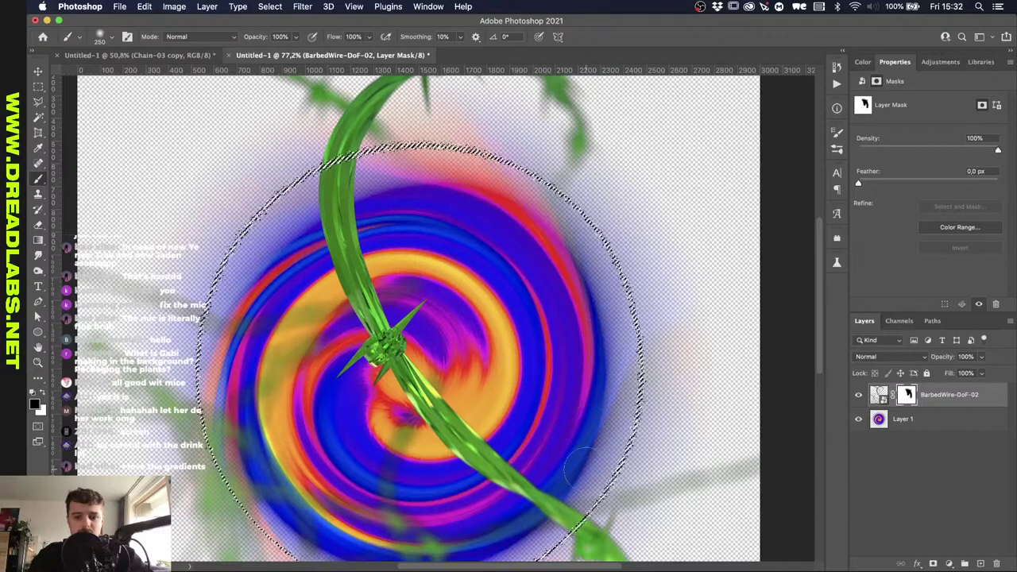
# Mask out the blurred wires over the swirl's lower-left part inside the selection, then clear the selection.
pyautogui.scroll(-8, 584, 423)
pyautogui.hscroll(-3, 556, 405)
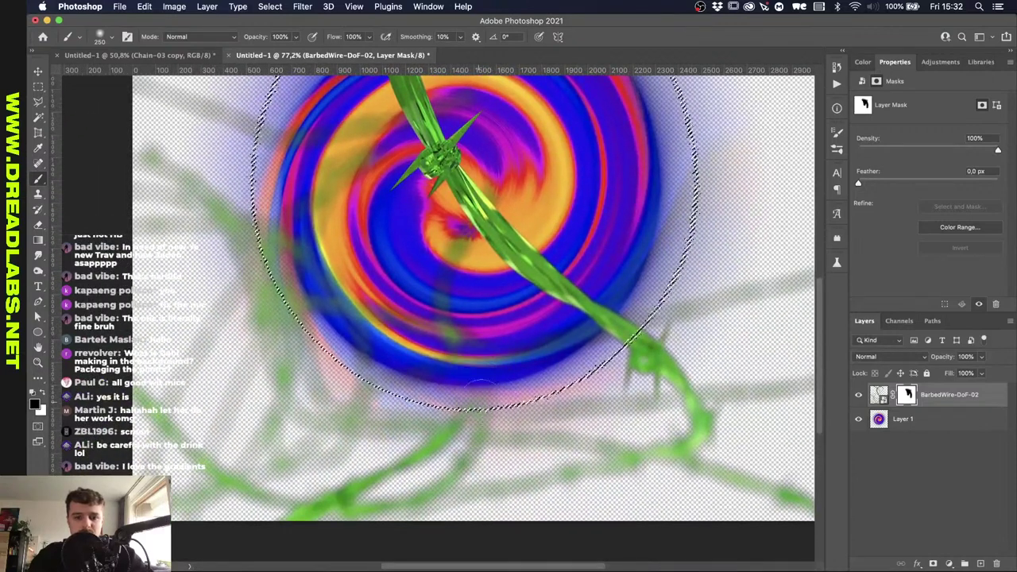
pyautogui.moveTo(477, 417)
pyautogui.mouseDown()
pyautogui.moveTo(432, 361)
pyautogui.moveTo(482, 348)
pyautogui.moveTo(435, 304)
pyautogui.moveTo(433, 276)
pyautogui.moveTo(452, 254)
pyautogui.moveTo(439, 252)
pyautogui.moveTo(368, 354)
pyautogui.moveTo(346, 326)
pyautogui.moveTo(302, 242)
pyautogui.moveTo(306, 118)
pyautogui.moveTo(284, 186)
pyautogui.moveTo(298, 246)
pyautogui.moveTo(343, 147)
pyautogui.moveTo(367, 137)
pyautogui.mouseUp()
pyautogui.press('super+0')
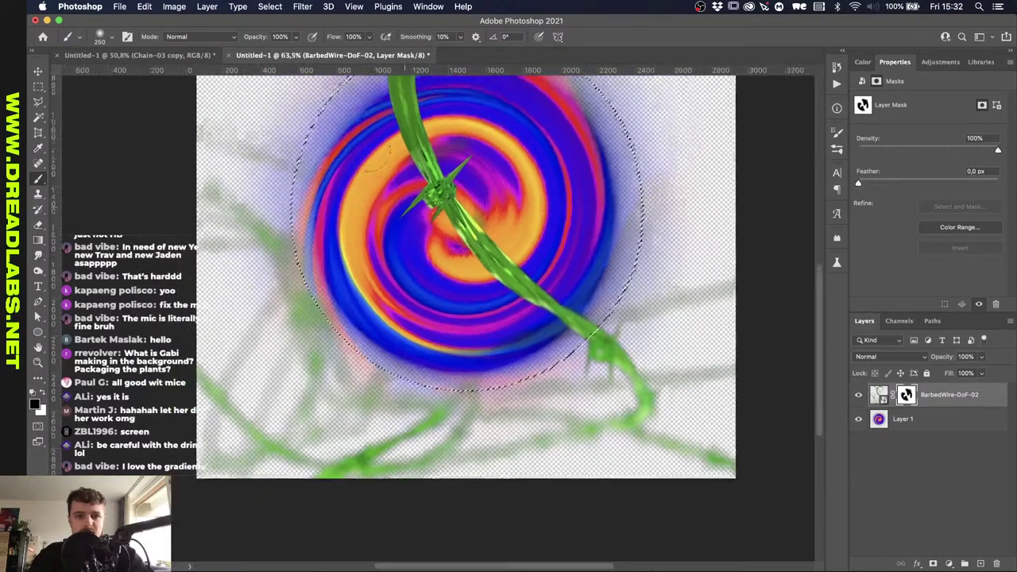
pyautogui.press('super+d')
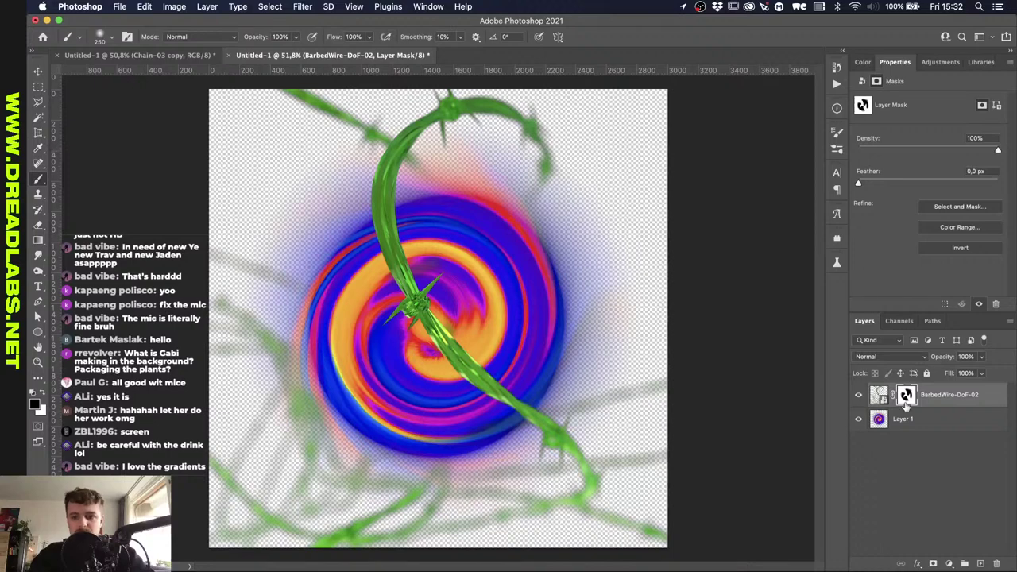
# Duplicate Layer 1, bring the copy to the top of the layer stack and scale it up to about 272%.
pyautogui.click(879, 394)
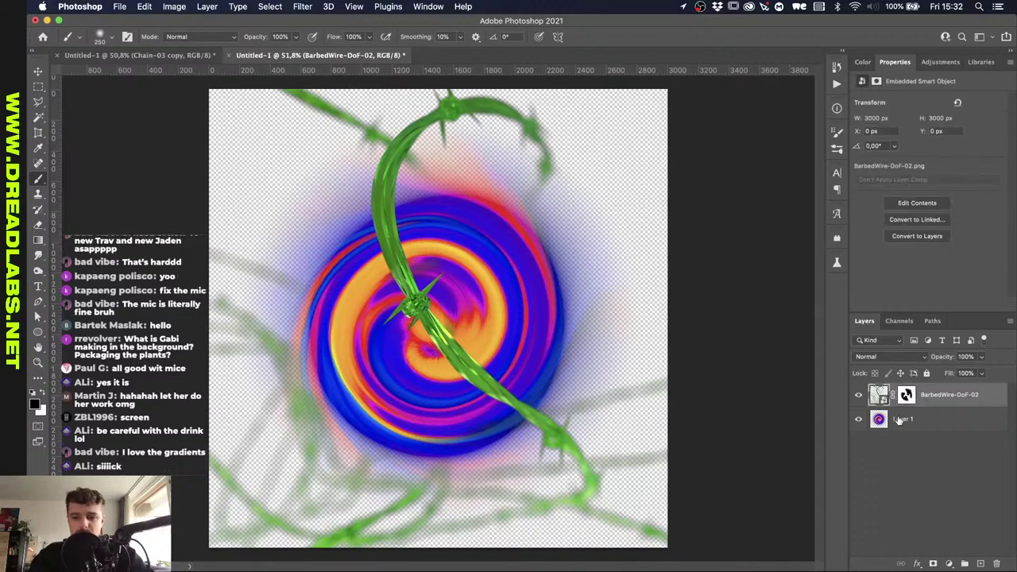
pyautogui.click(896, 421)
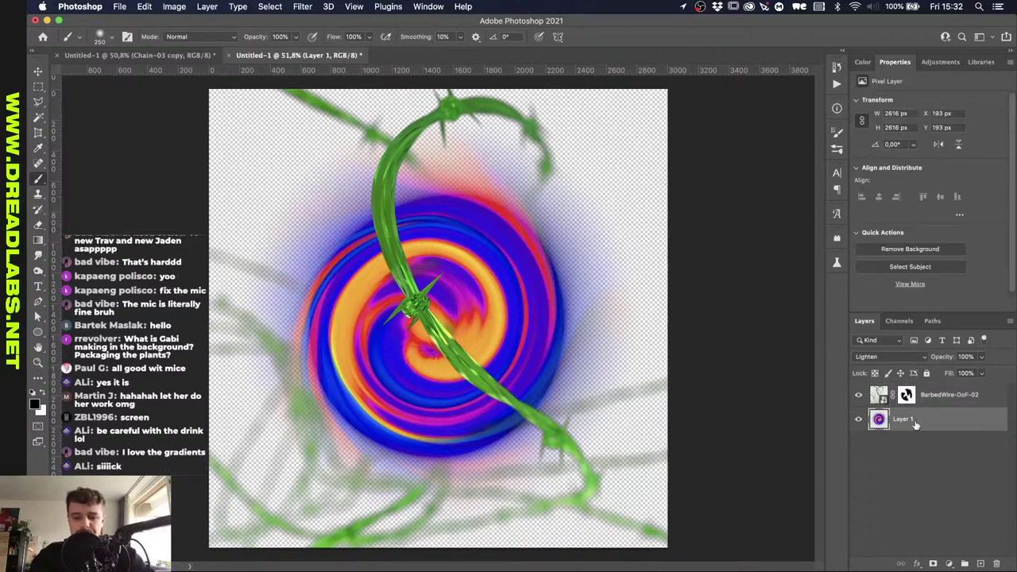
pyautogui.press('super+j')
pyautogui.press('super+shift+bracketright')
pyautogui.press('super+t')
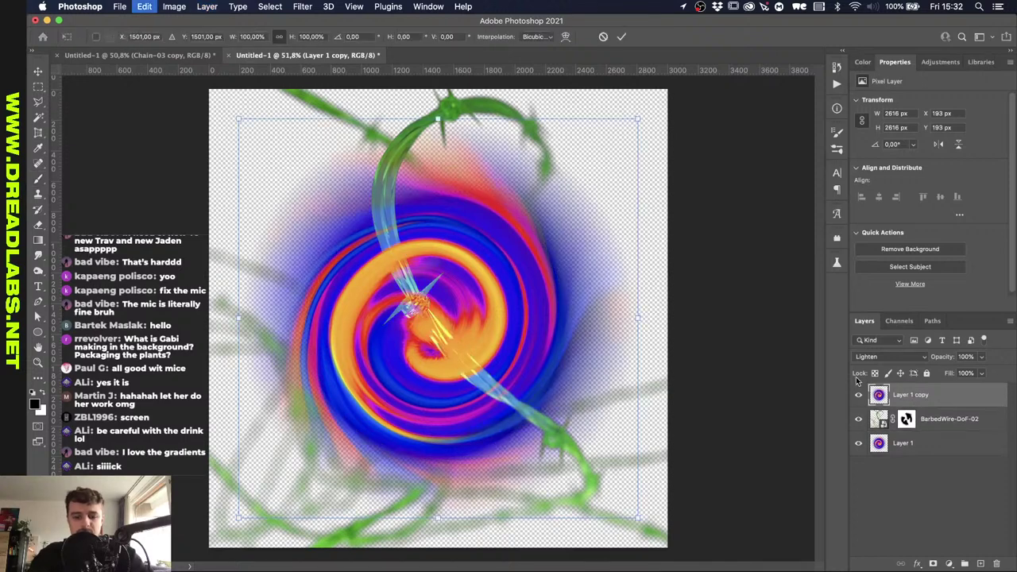
pyautogui.moveTo(641, 320); pyautogui.dragTo(945, 319)
pyautogui.press('super+0')
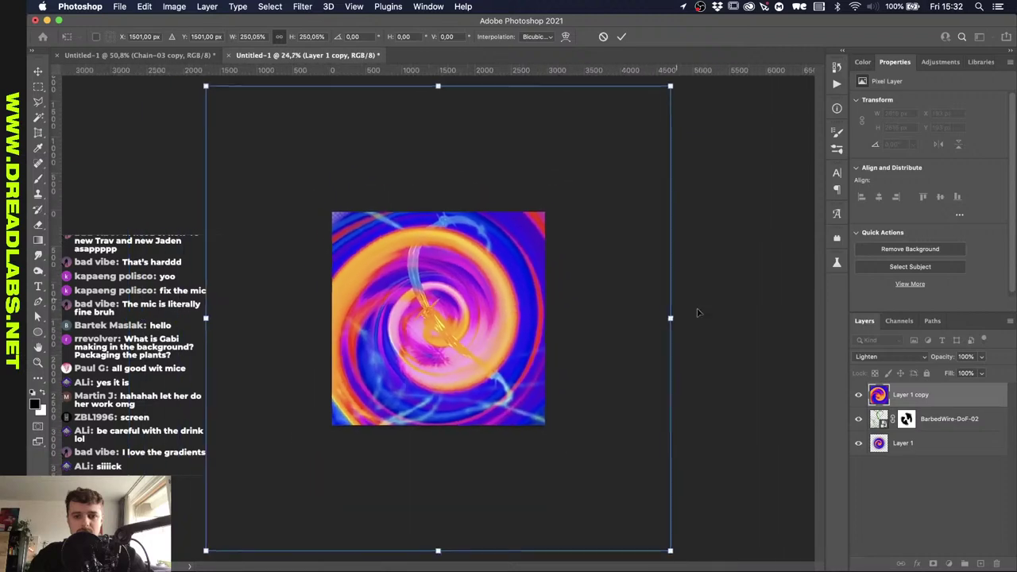
pyautogui.moveTo(645, 318); pyautogui.dragTo(665, 318)
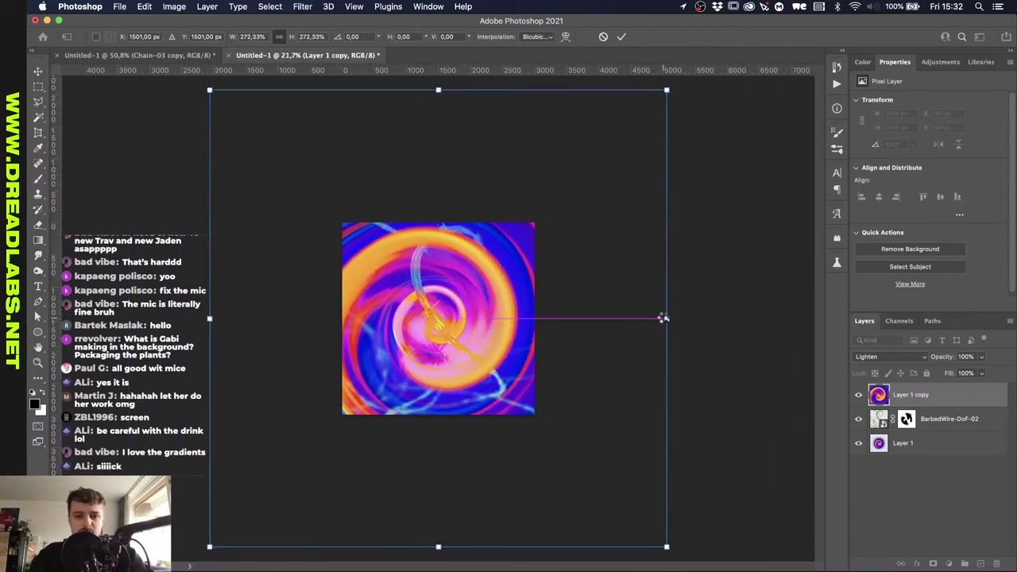
pyautogui.press('Return')
# Set Layer 1 copy's blend mode to Normal and clip it to the BarbedWire-DoF-02 layer.
pyautogui.click(893, 357)
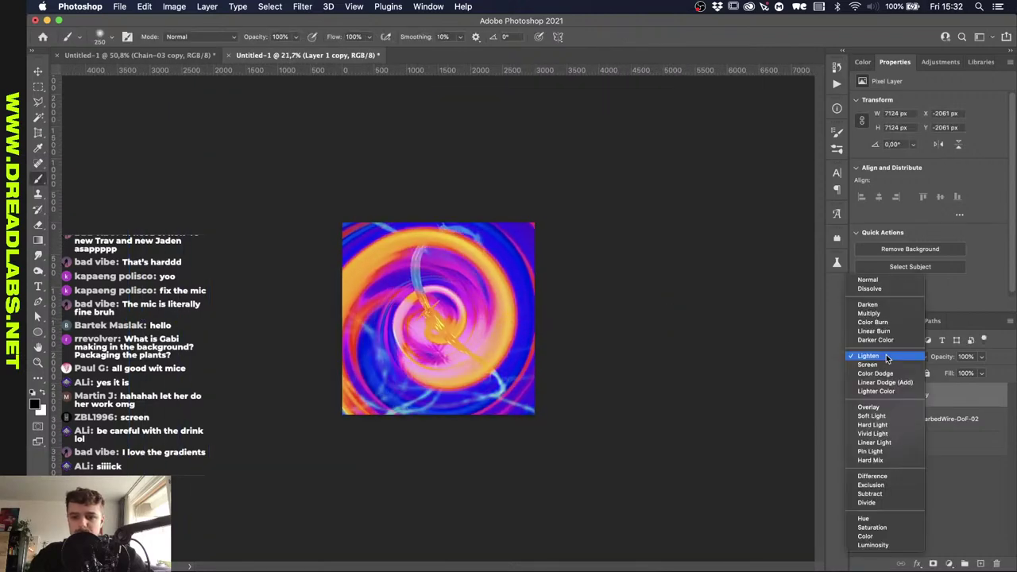
pyautogui.click(874, 283)
pyautogui.scroll(2, 433, 318)
pyautogui.scroll(2, 437, 318)
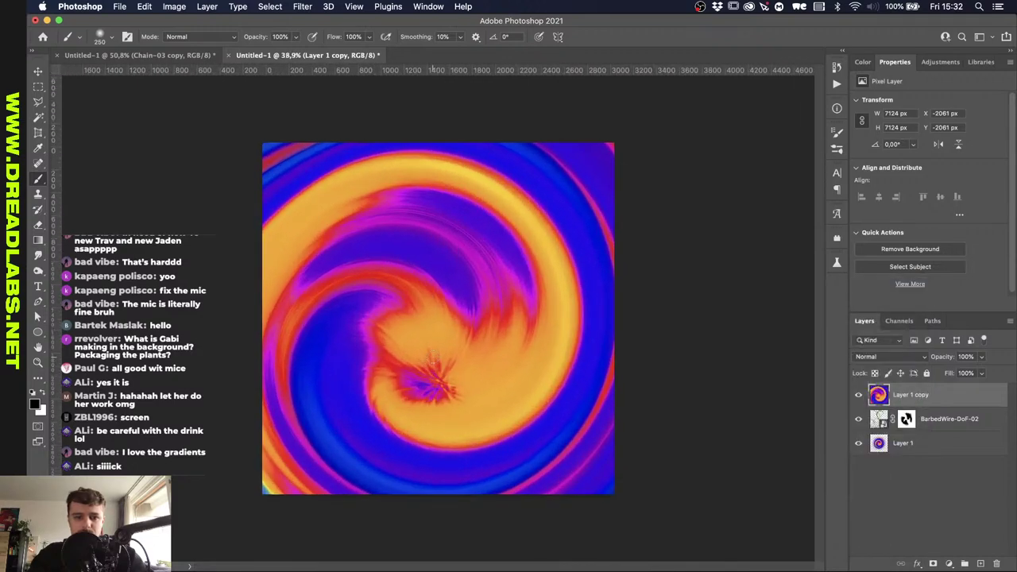
pyautogui.keyDown('alt'); pyautogui.click(937, 406); pyautogui.keyUp('alt')
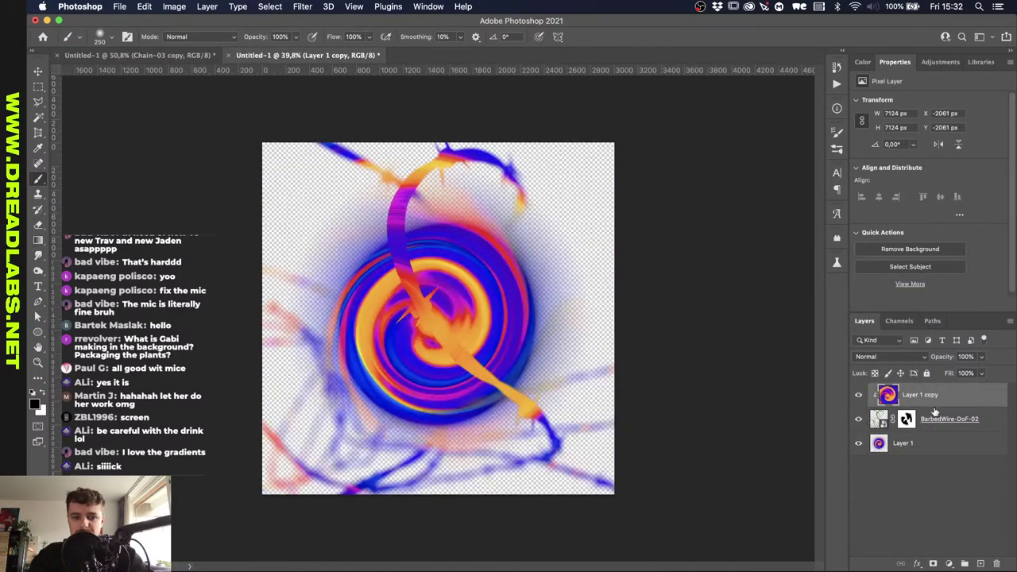
# Set the blend mode of the clipped Layer 1 copy to Hue so the swirl colours tint the barbed wire.
pyautogui.click(896, 359)
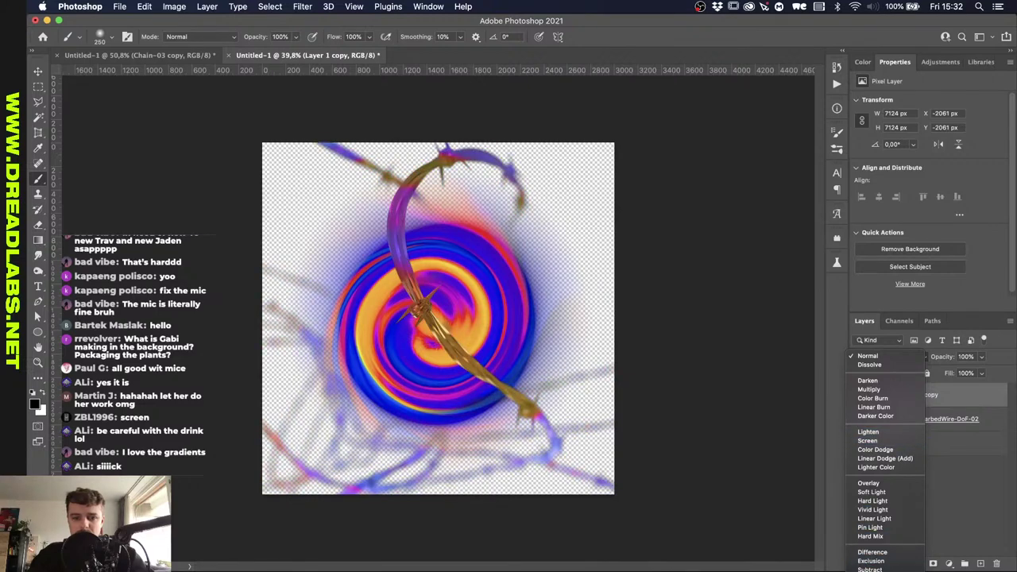
pyautogui.scroll(-1, 882, 476)
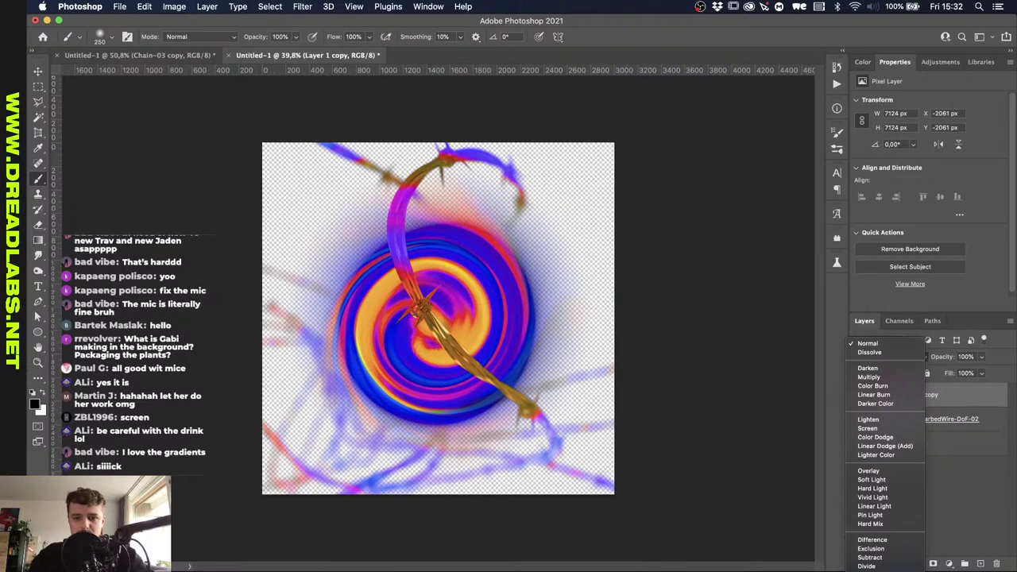
pyautogui.click(870, 566)
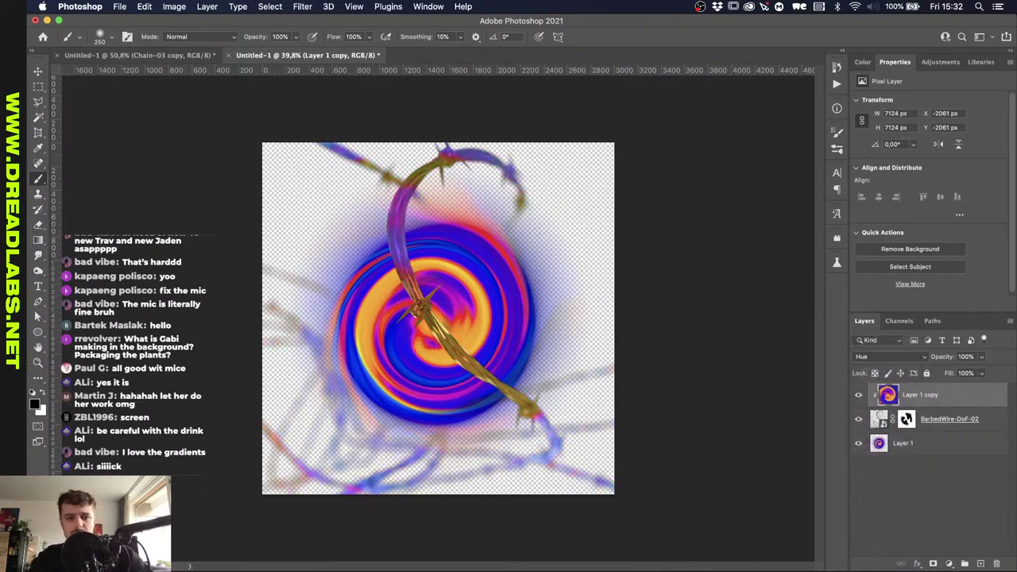
pyautogui.scroll(3, 446, 315)
pyautogui.scroll(1, 443, 375)
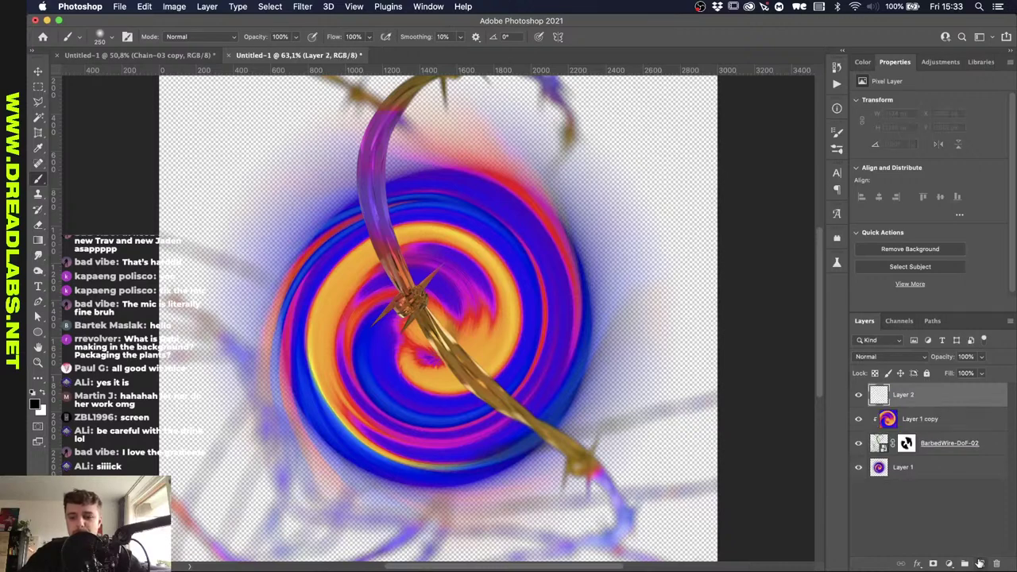
# Add a new layer at the bottom of the layer stack and fill it with 50% gray.
pyautogui.click(980, 562)
pyautogui.hotkey('shift', 'F5')
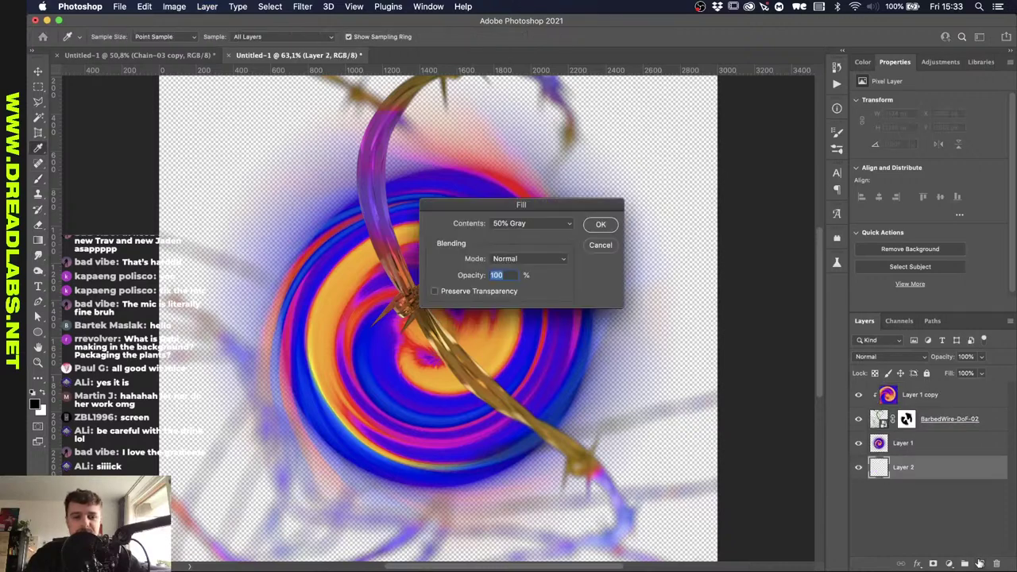
pyautogui.press('Return')
# Refill the bottom layer with the black foreground color in Normal mode at 100% opacity.
pyautogui.hotkey('shift', 'F5')
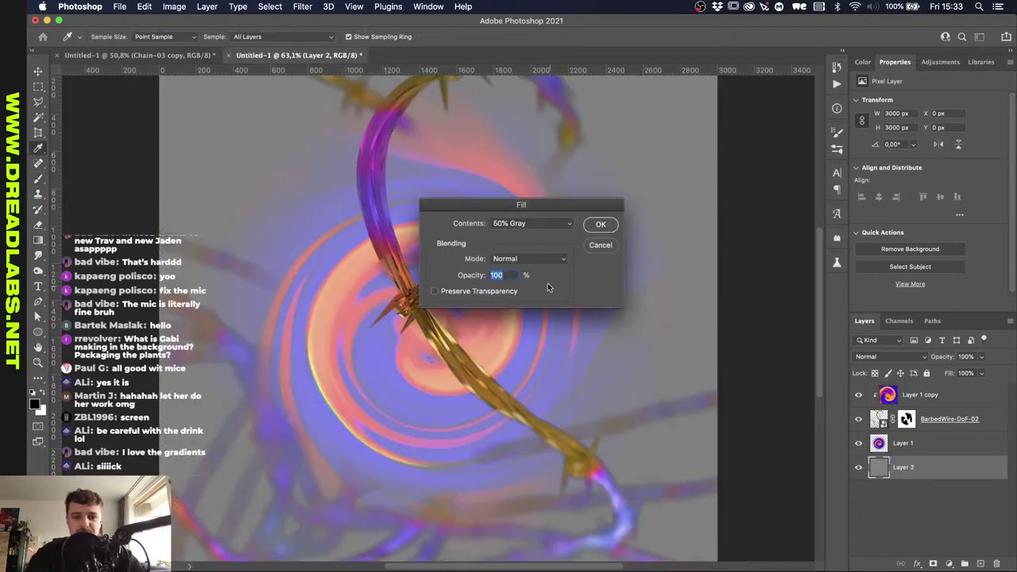
pyautogui.click(550, 223)
pyautogui.click(527, 139)
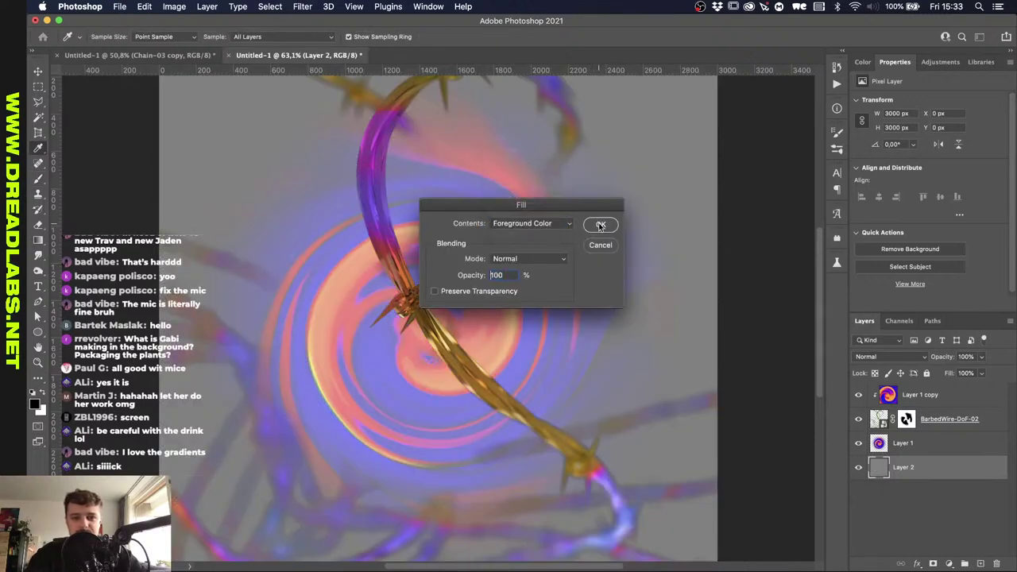
pyautogui.click(600, 224)
pyautogui.press('b')
pyautogui.press('super+0')
pyautogui.scroll(-2, 520, 293)
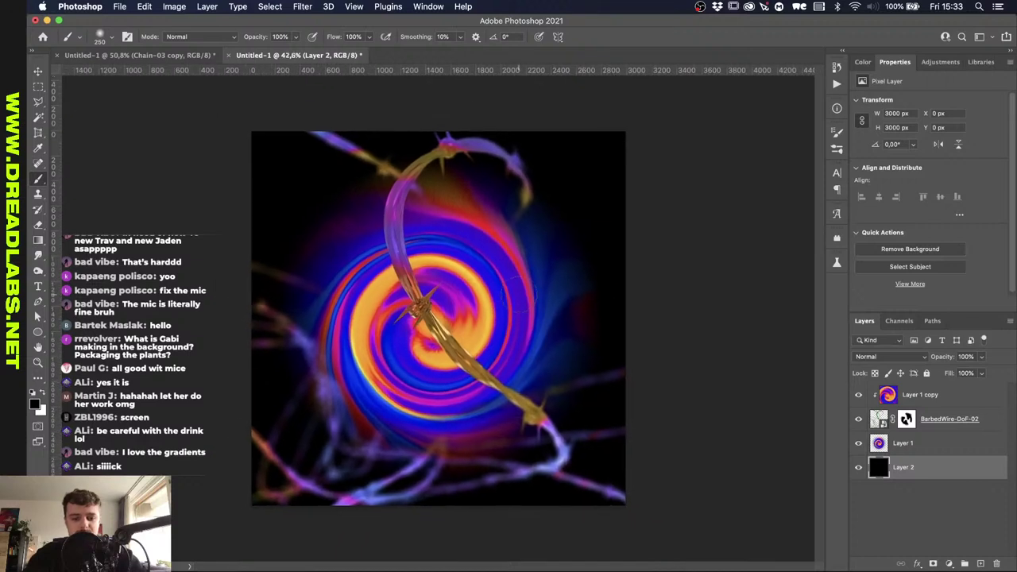
pyautogui.press('v')
pyautogui.click(904, 397)
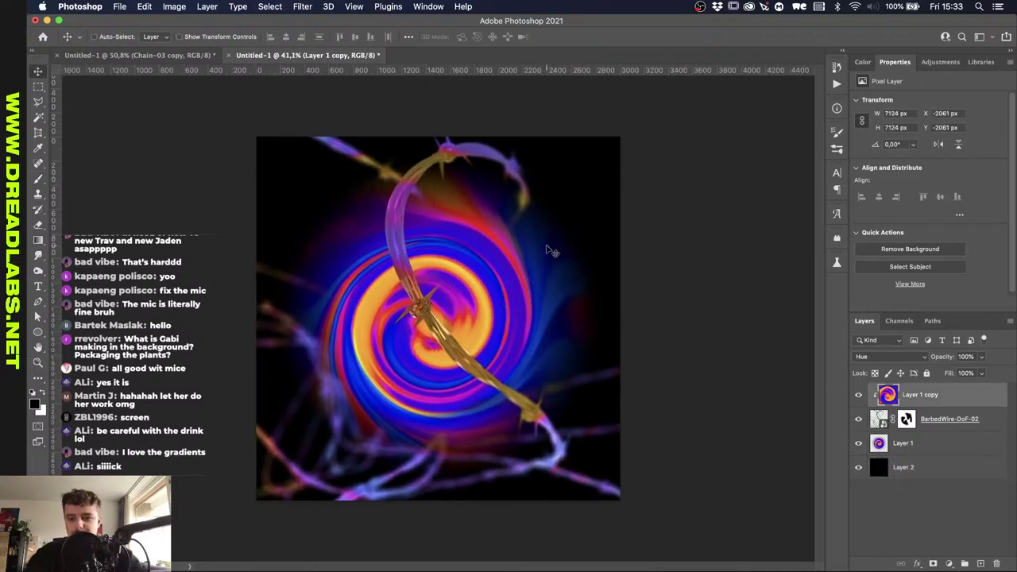
pyautogui.click(308, 6)
pyautogui.moveTo(357, 176)
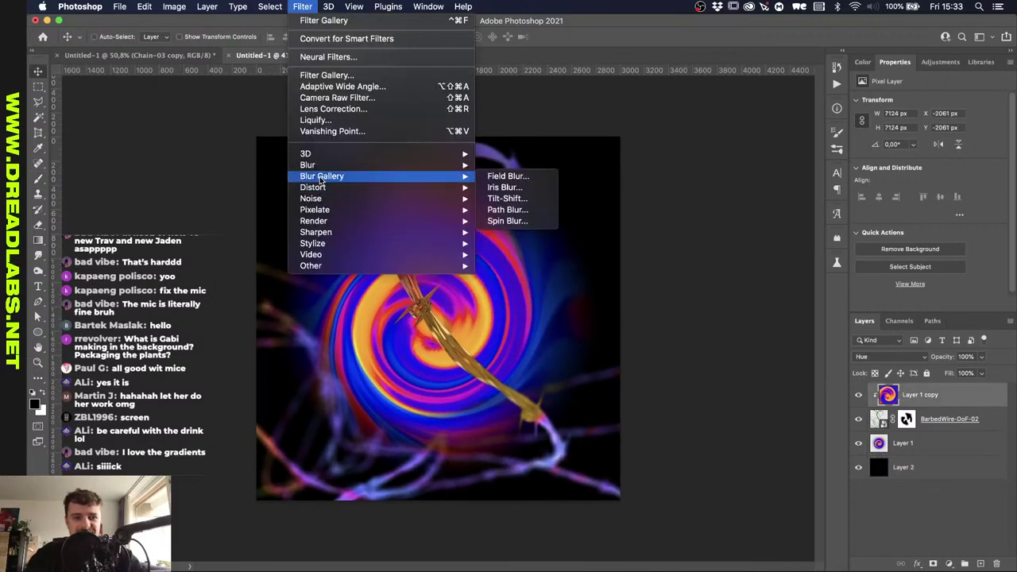
pyautogui.click(632, 31)
pyautogui.scroll(3, 449, 284)
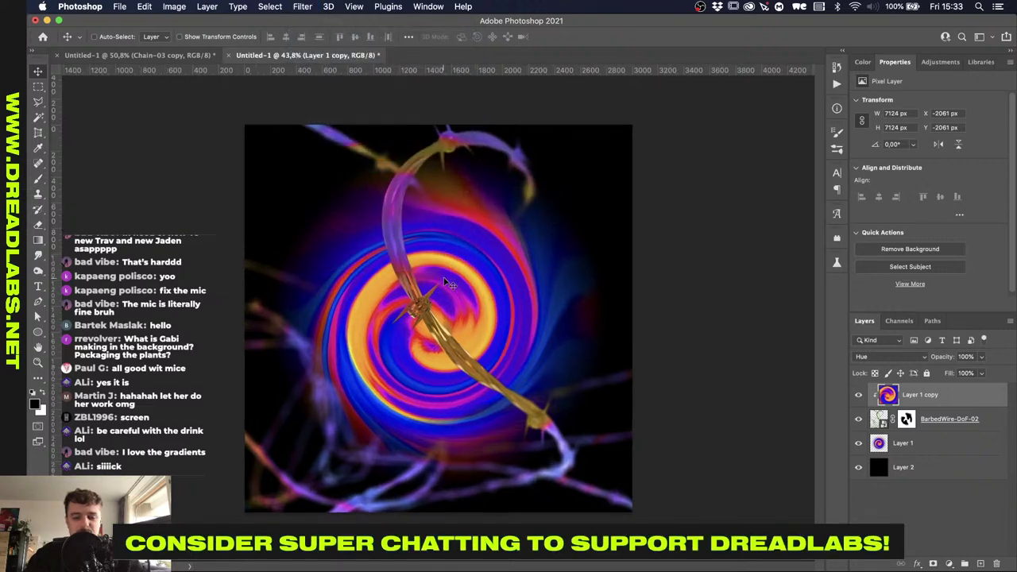
pyautogui.scroll(1, 449, 284)
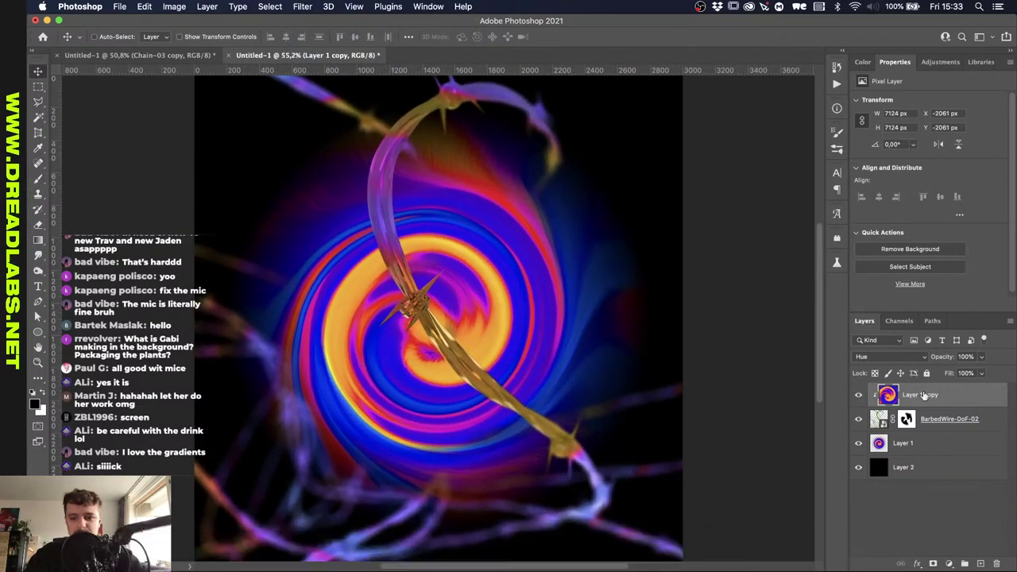
# Draw a black circle about 1150 px across on a new layer directly above Layer 1.
pyautogui.click(911, 444)
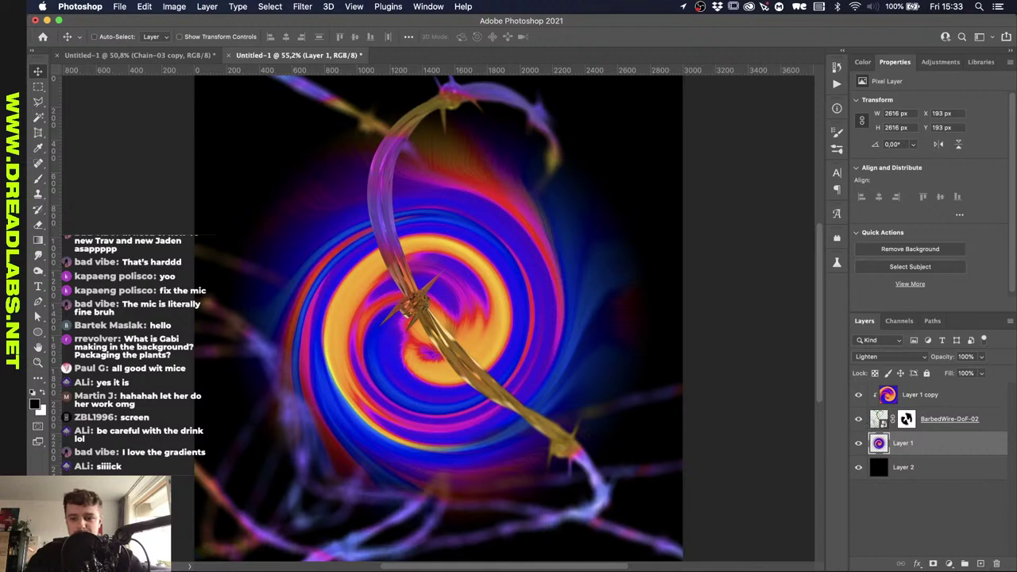
pyautogui.click(981, 564)
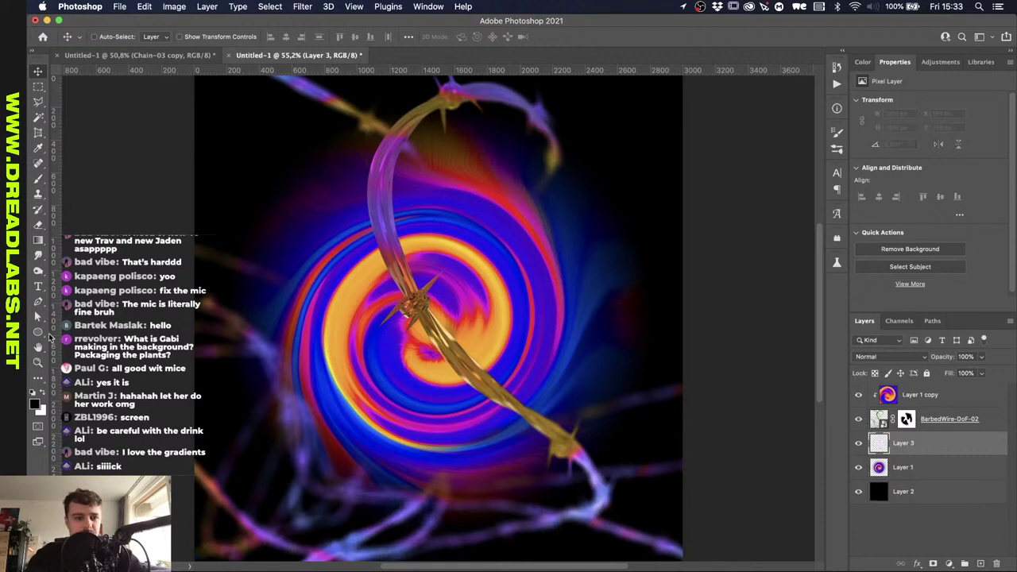
pyautogui.click(43, 333)
pyautogui.moveTo(233, 183); pyautogui.dragTo(414, 373)
# Centre the circle on the canvas and shift it slightly down and left over the swirl, to about X 863 px, Y 997 px.
pyautogui.press('v')
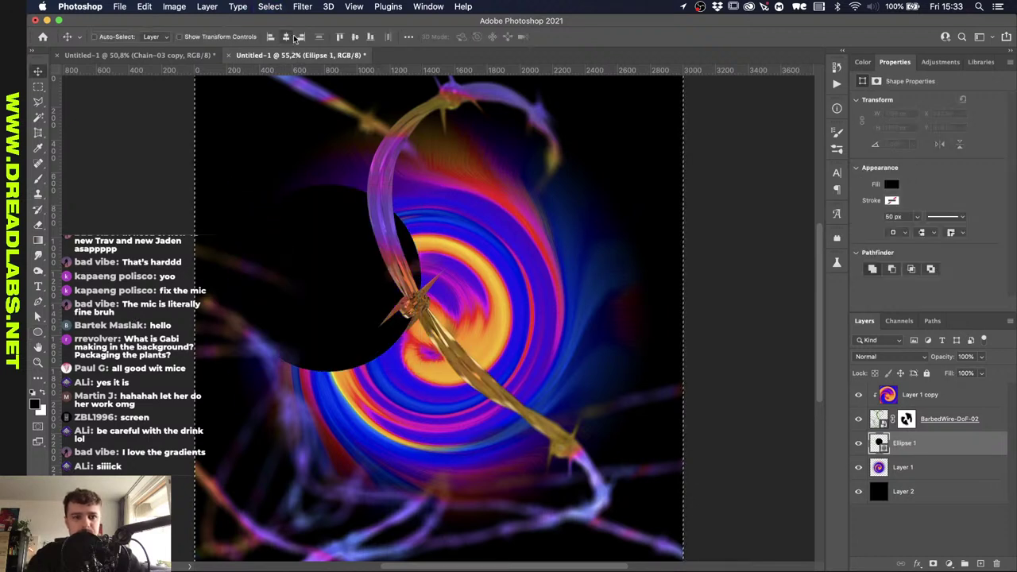
pyautogui.click(287, 36)
pyautogui.click(354, 37)
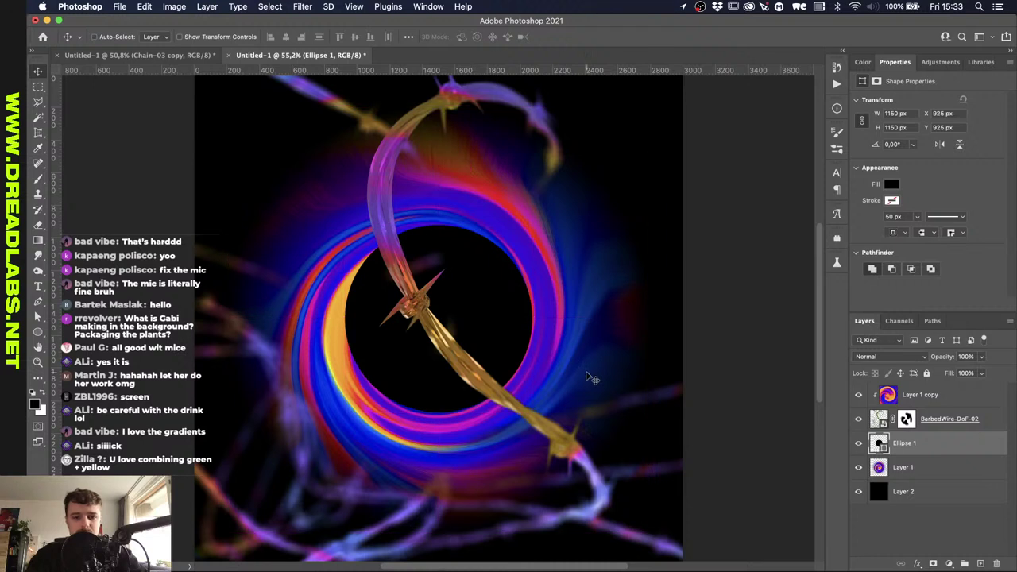
pyautogui.moveTo(461, 268); pyautogui.dragTo(450, 280)
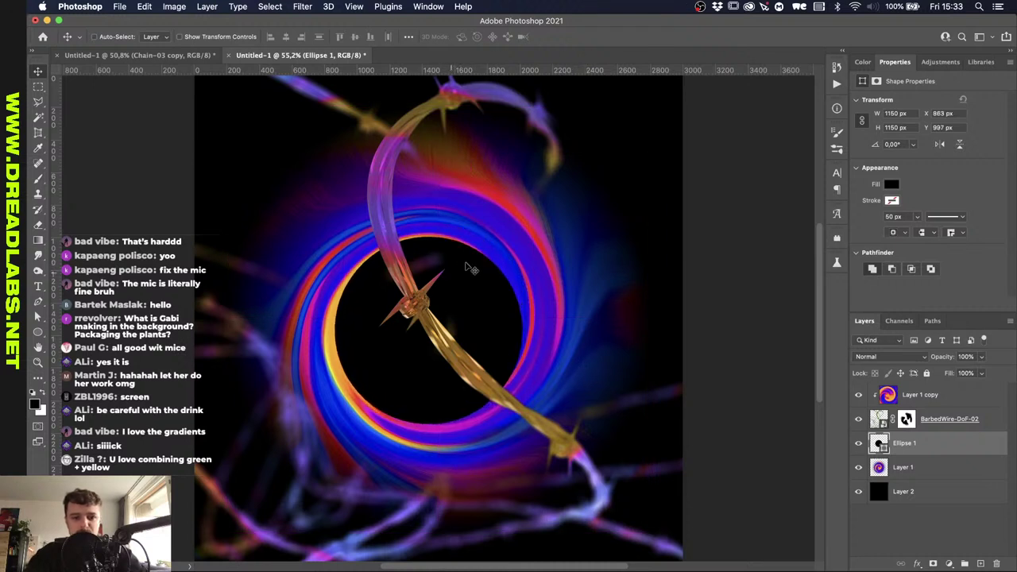
# Reduce the Ellipse 1 layer's fill to 0%, keeping its opacity at 100%.
pyautogui.click(982, 373)
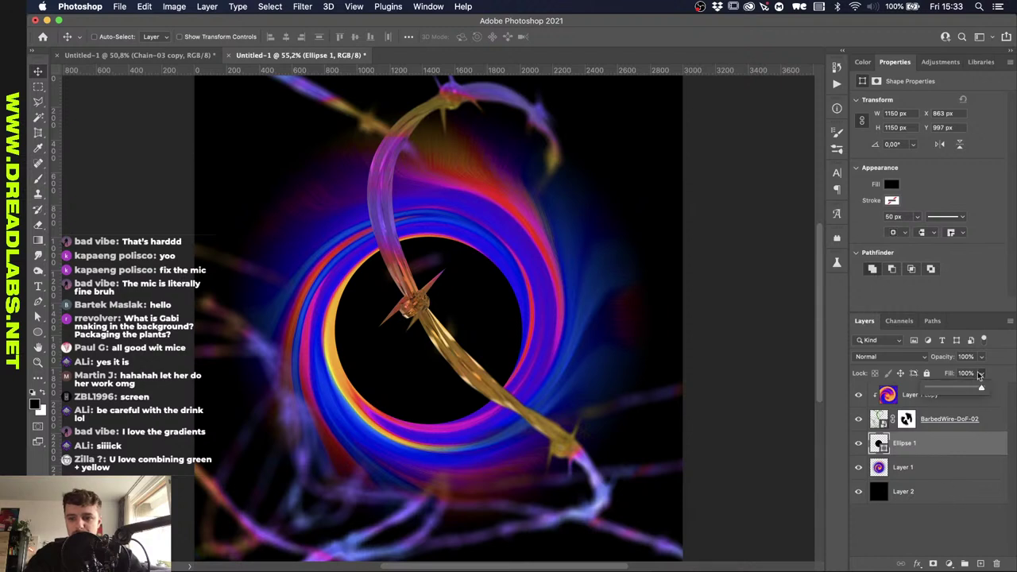
pyautogui.moveTo(976, 388); pyautogui.dragTo(829, 386)
pyautogui.moveTo(905, 567); pyautogui.dragTo(921, 565)
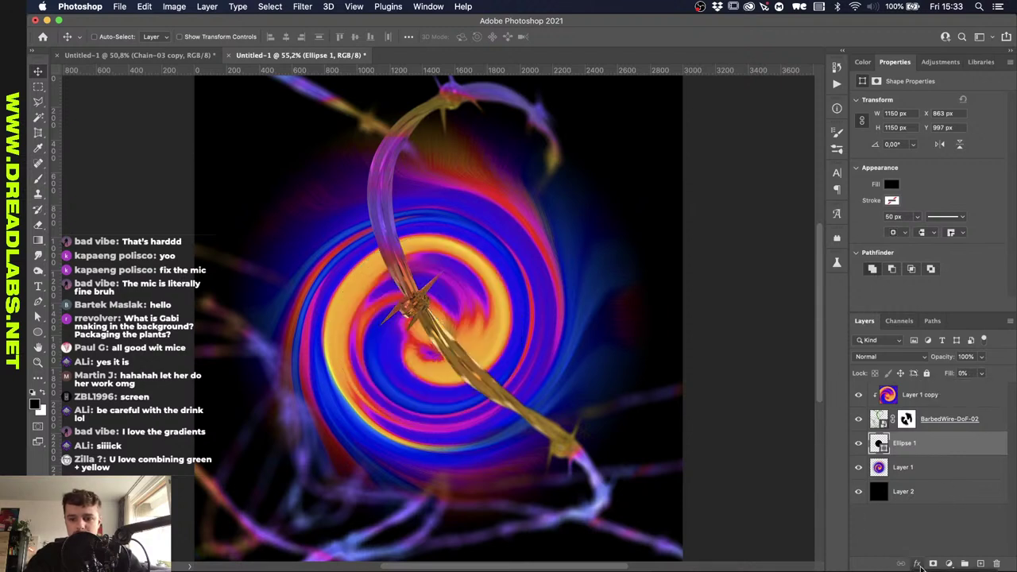
# Add a white Lighten Inner Glow to Ellipse 1 with 147 px size, 25% noise and an opacity just under 50%.
pyautogui.click(917, 564)
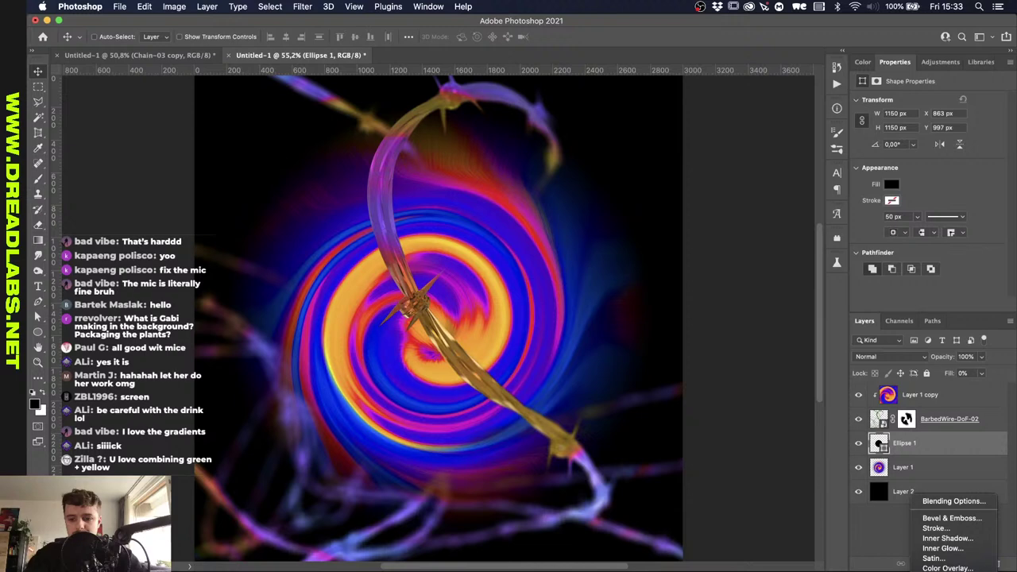
pyautogui.click(942, 549)
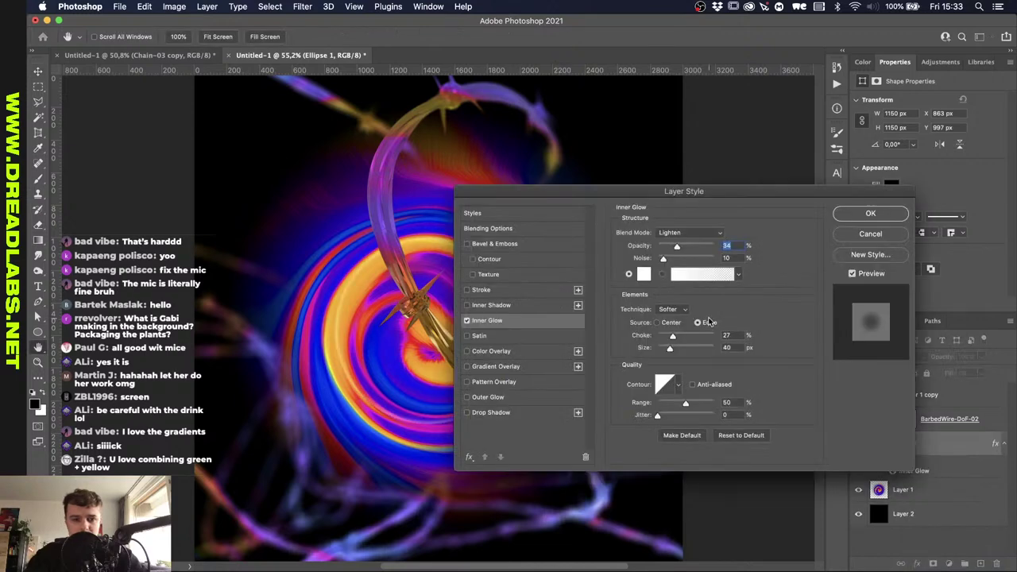
pyautogui.moveTo(674, 349); pyautogui.dragTo(693, 350)
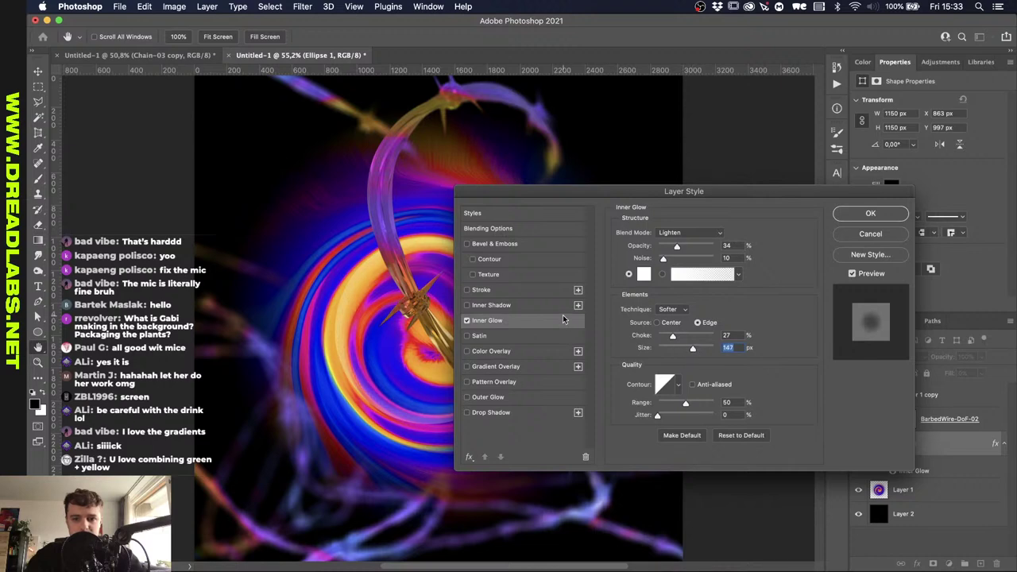
pyautogui.moveTo(575, 193); pyautogui.dragTo(690, 156)
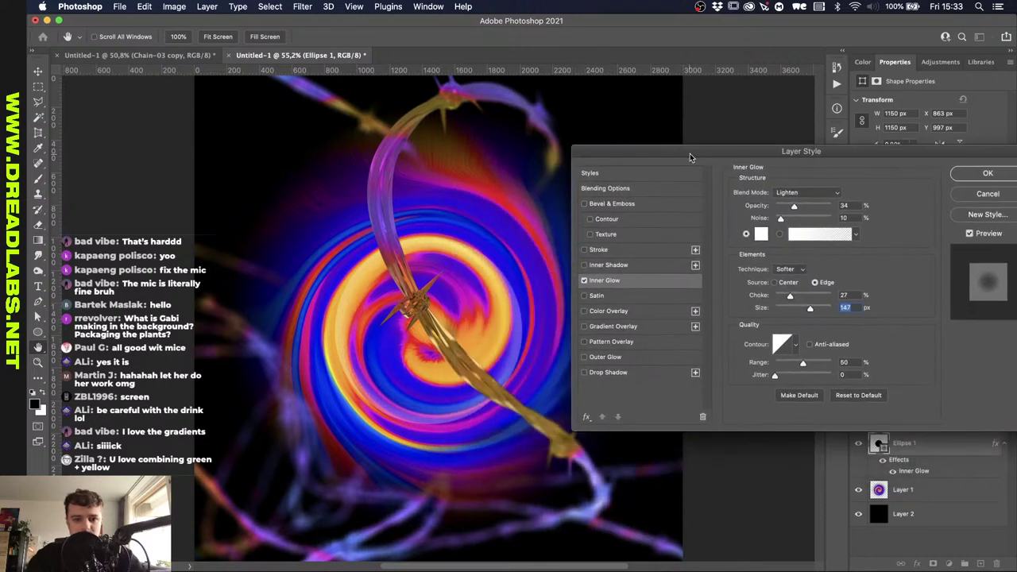
pyautogui.moveTo(795, 207)
pyautogui.mouseDown()
pyautogui.moveTo(822, 209)
pyautogui.moveTo(801, 206)
pyautogui.mouseUp()
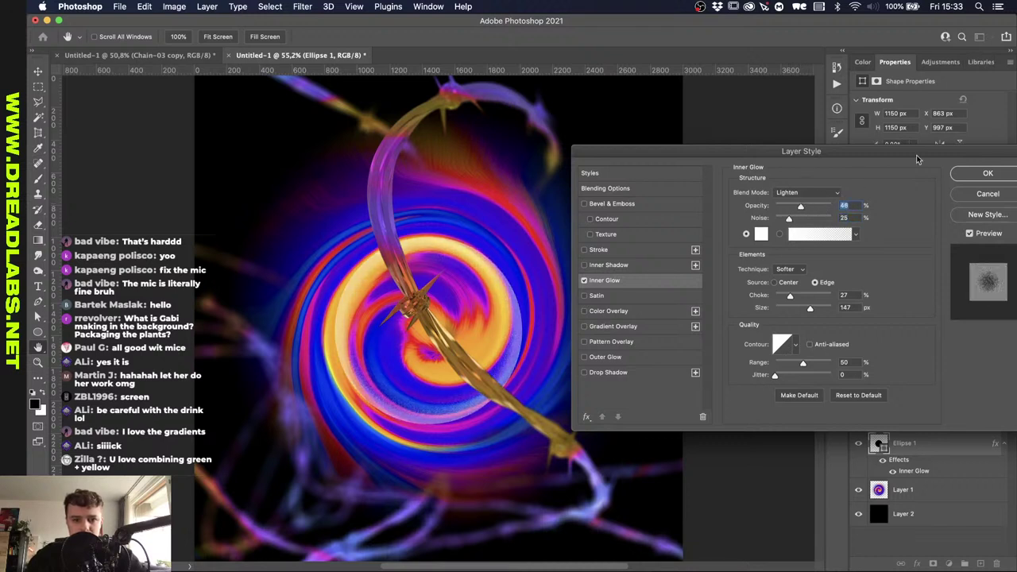
pyautogui.click(988, 172)
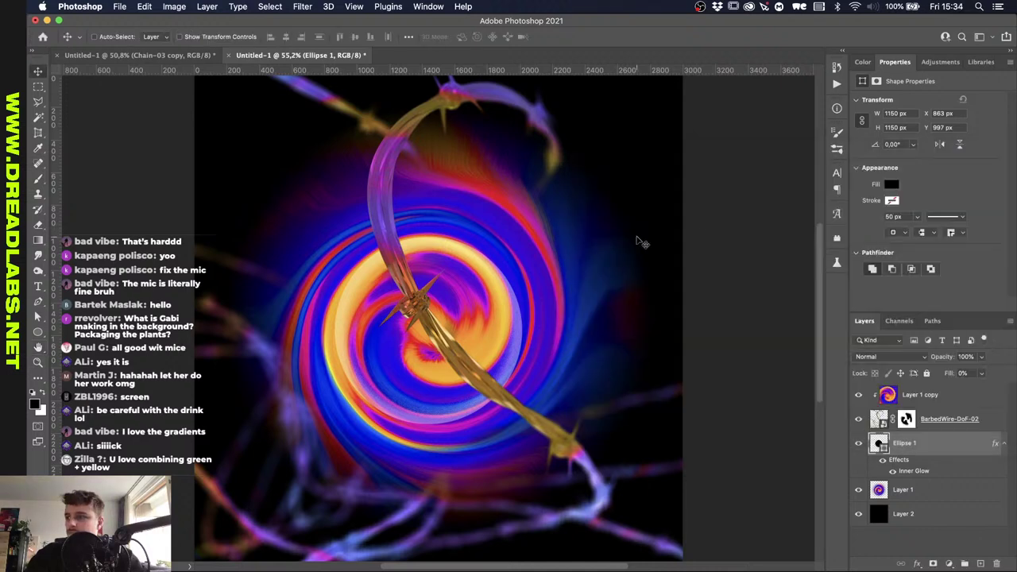
# Stretch Ellipse 1 to 1291 by 1231 px at X 792 px, Y 977 px so it covers more of the swirl.
pyautogui.hotkey('ctrl', 't')
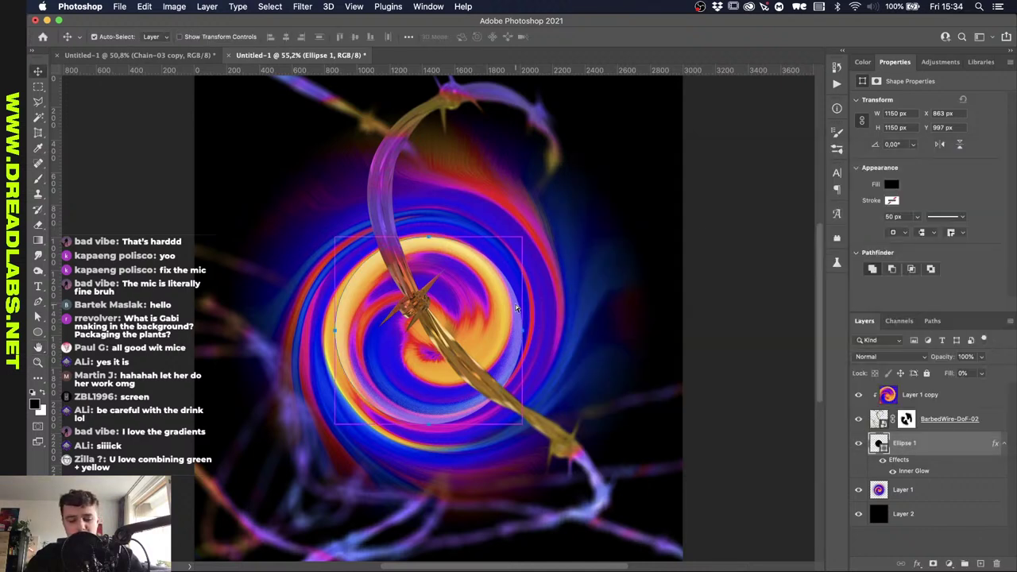
pyautogui.moveTo(330, 426); pyautogui.dragTo(319, 440)
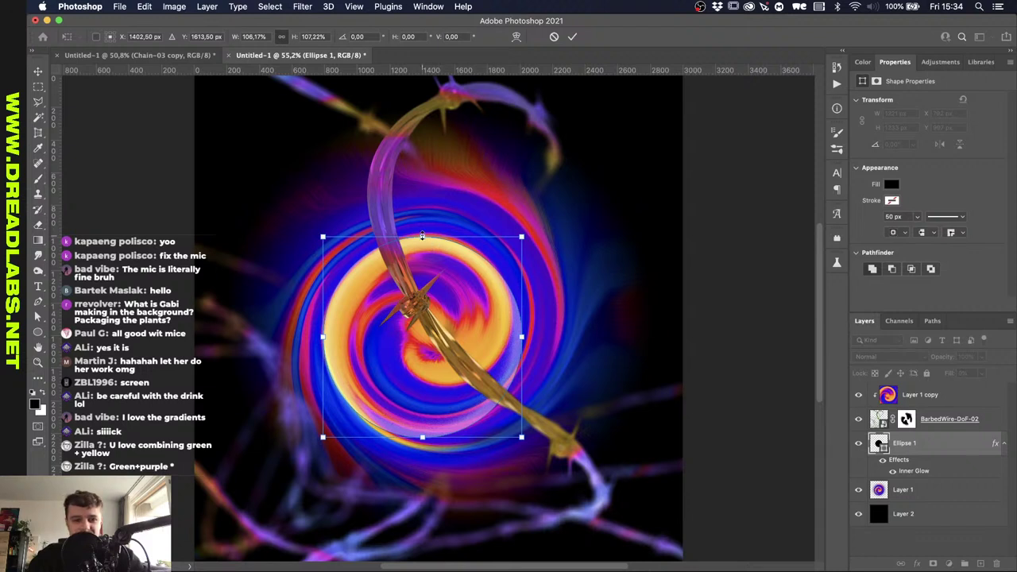
pyautogui.moveTo(422, 236); pyautogui.dragTo(422, 232)
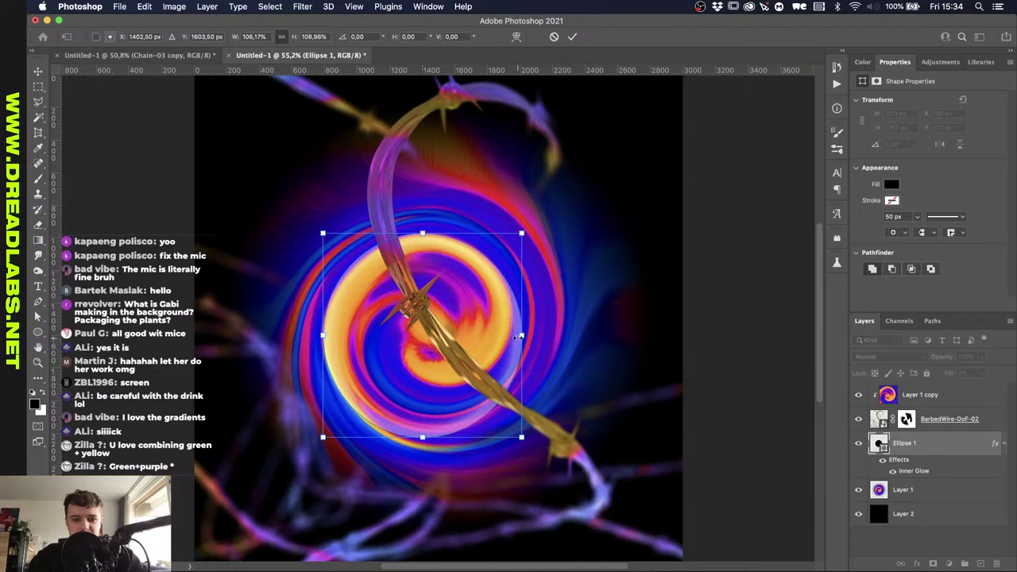
pyautogui.moveTo(520, 335); pyautogui.dragTo(532, 335)
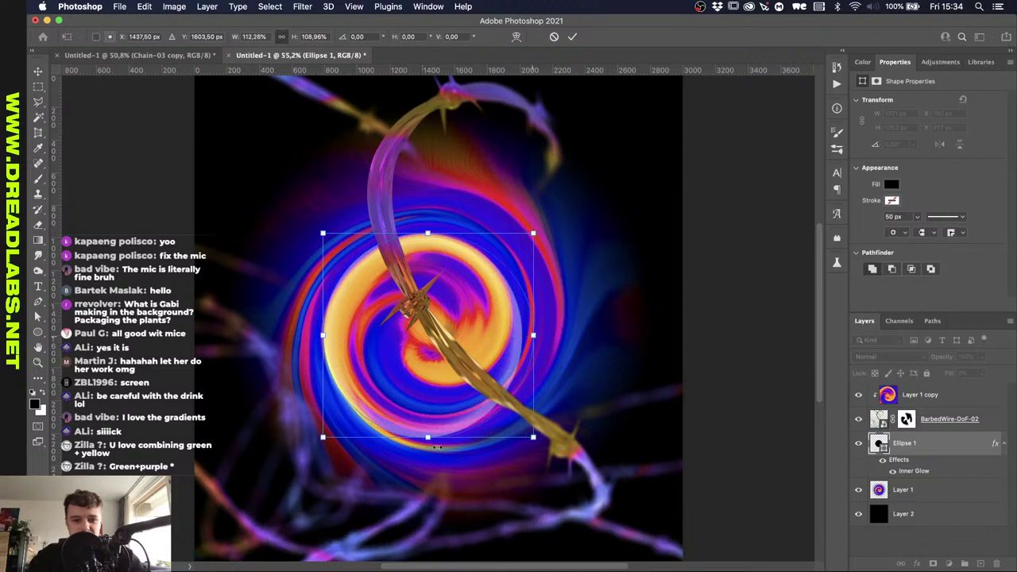
pyautogui.moveTo(428, 437); pyautogui.dragTo(428, 433)
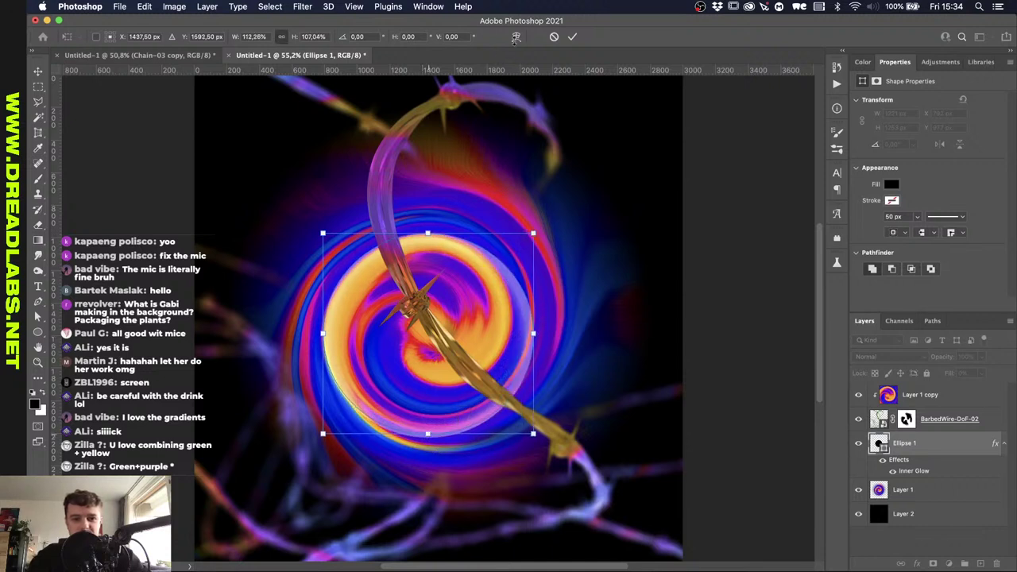
pyautogui.click(572, 36)
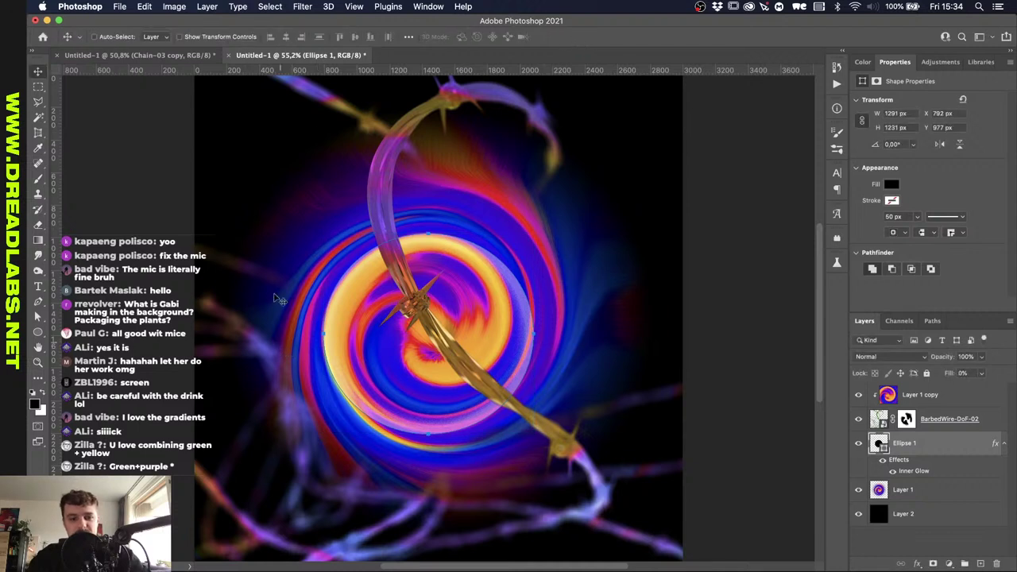
# Convert Ellipse 1 to a smart object and soften it with a Box Blur of less than 9 pixels radius.
pyautogui.click(303, 7)
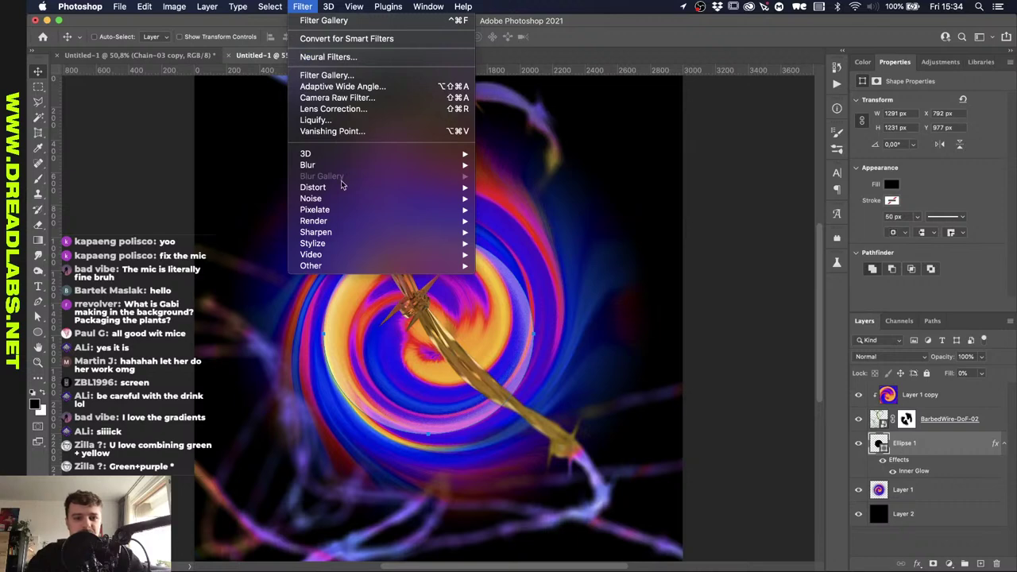
pyautogui.moveTo(329, 165)
pyautogui.click(515, 198)
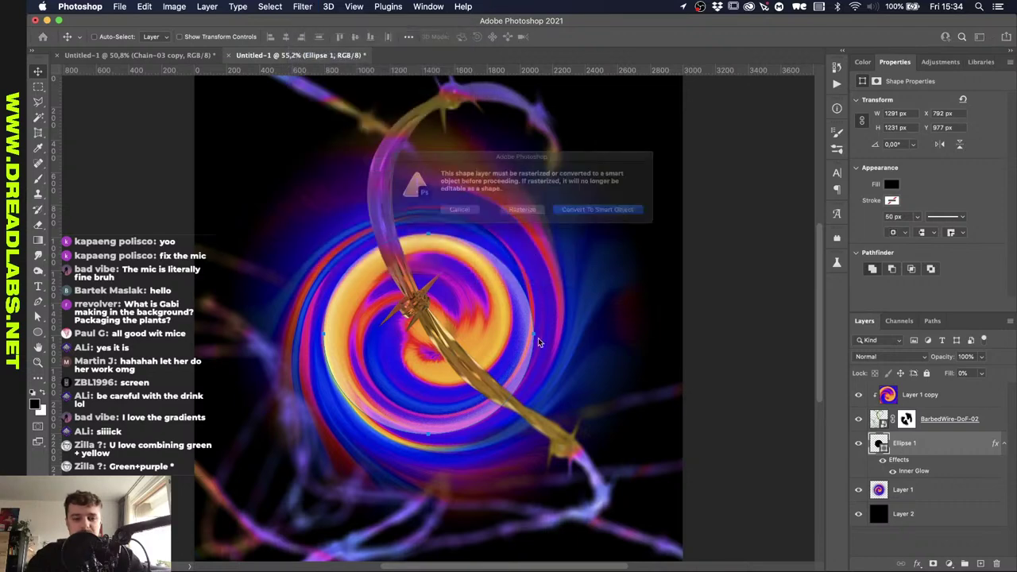
pyautogui.click(577, 210)
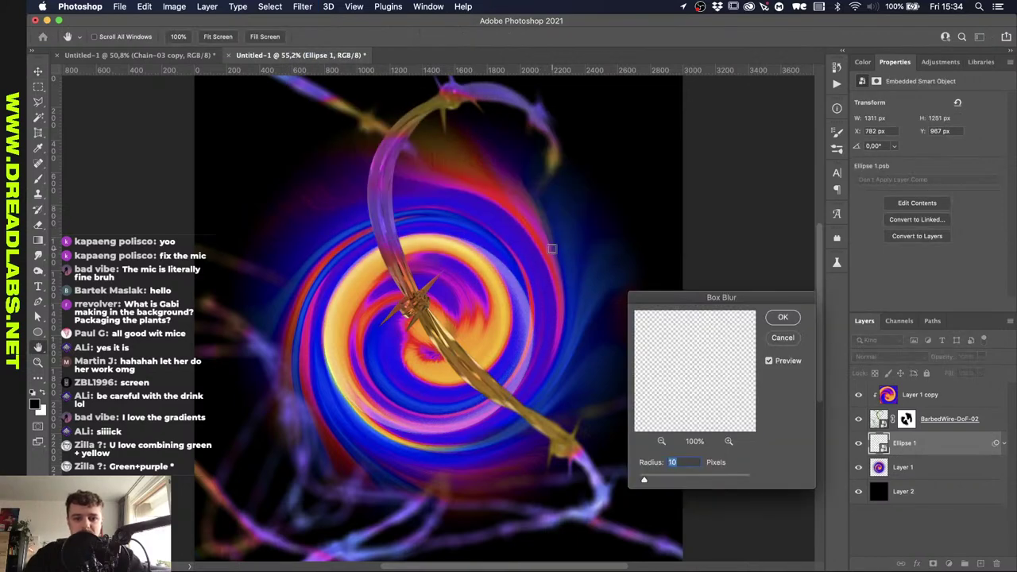
pyautogui.press('Down')
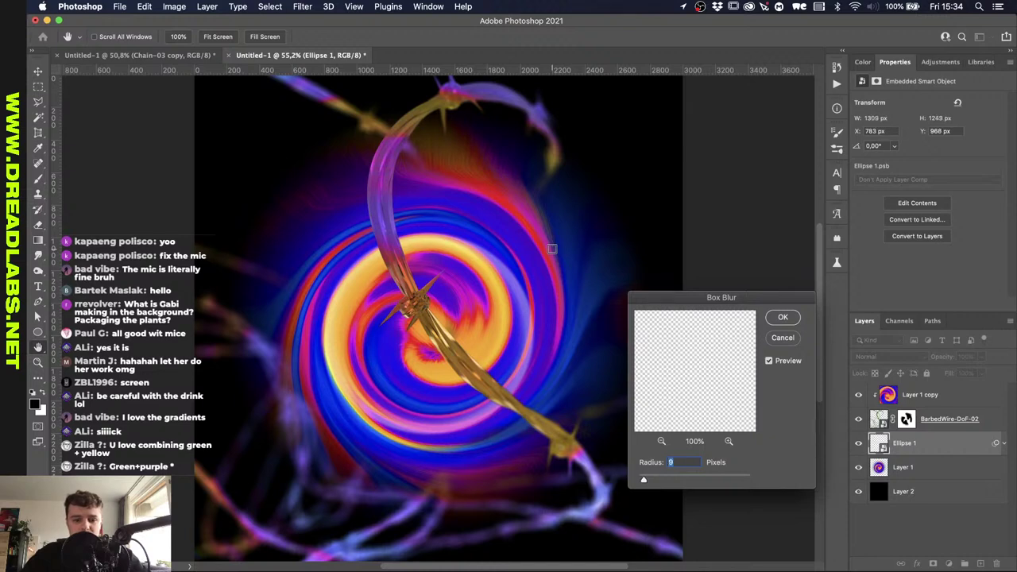
pyautogui.press('Return')
# Nudge the blurred Ellipse 1 circle slightly up and left over the swirl, to X 773 px, Y 945 px.
pyautogui.scroll(4, 520, 246)
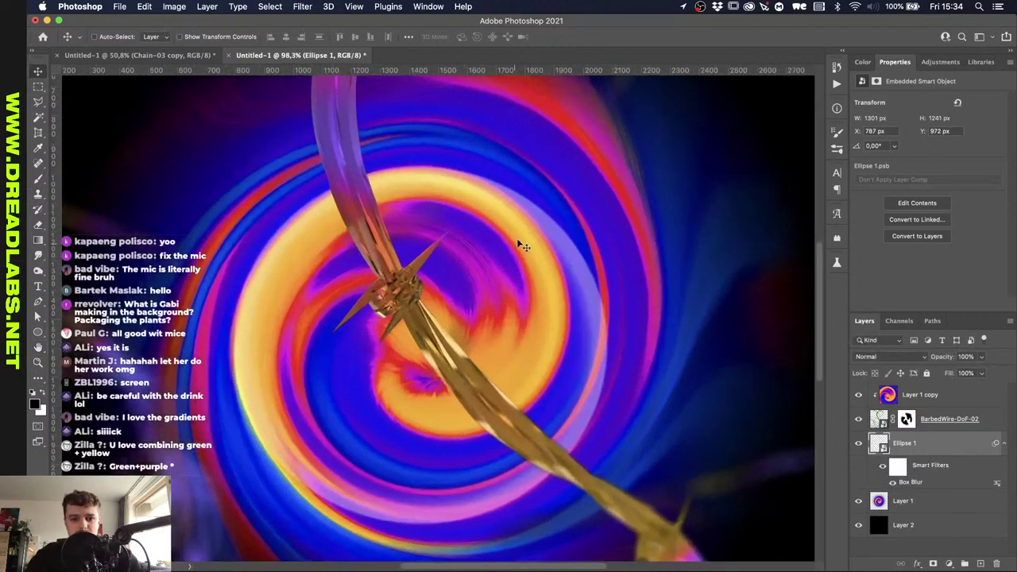
pyautogui.scroll(-4, 548, 198)
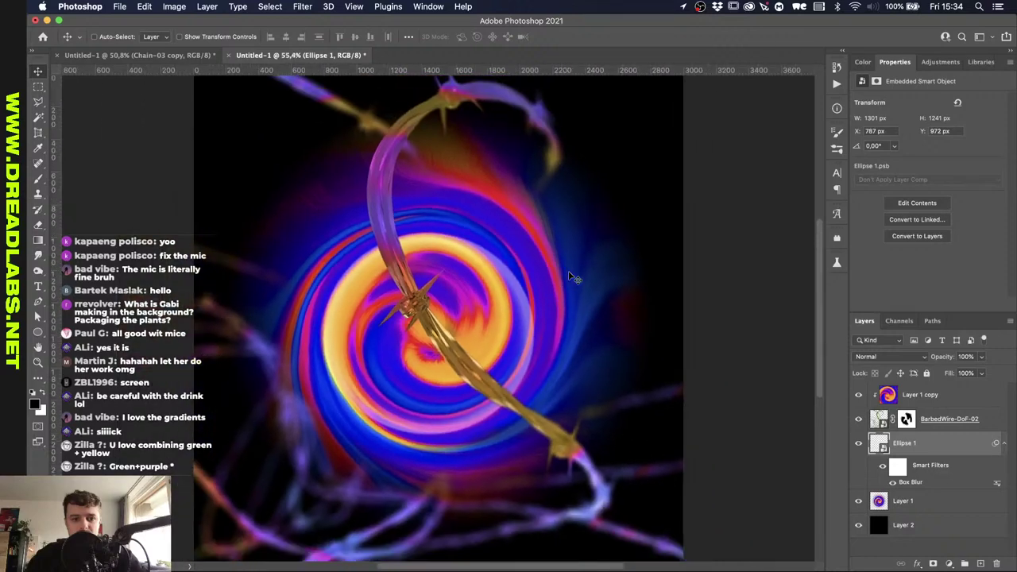
pyautogui.scroll(-1, 575, 277)
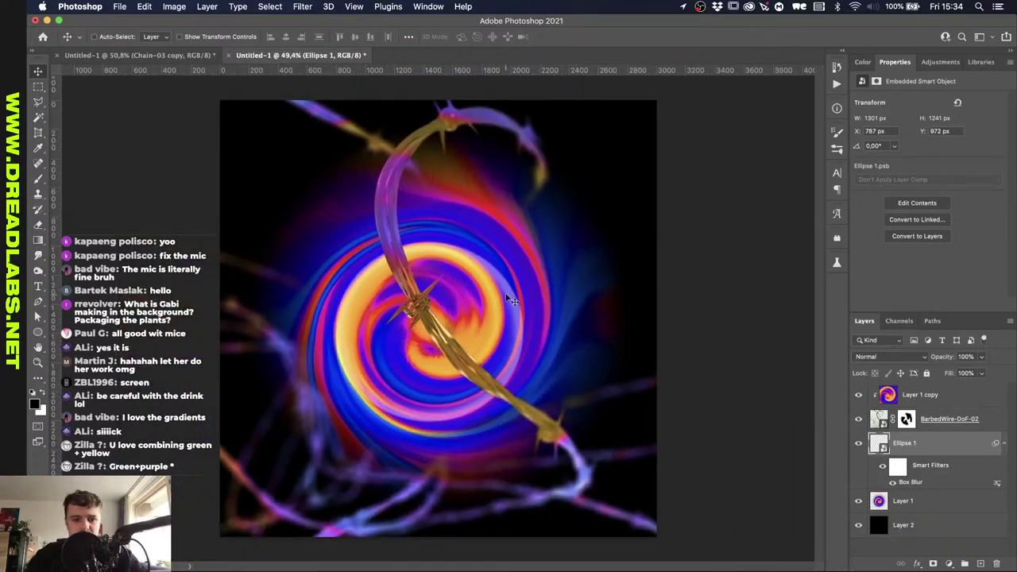
pyautogui.moveTo(511, 300); pyautogui.dragTo(506, 290)
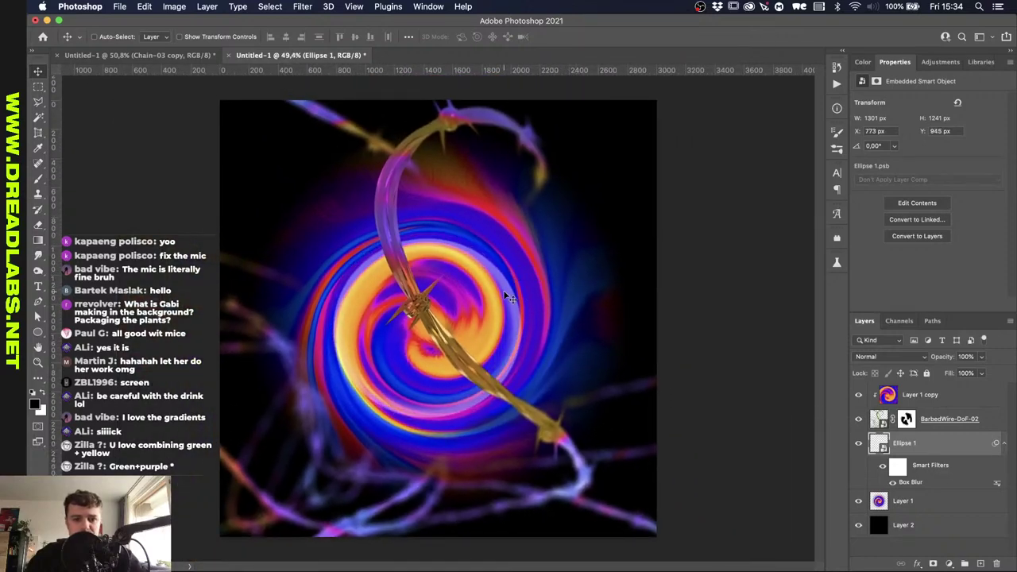
pyautogui.scroll(3, 505, 295)
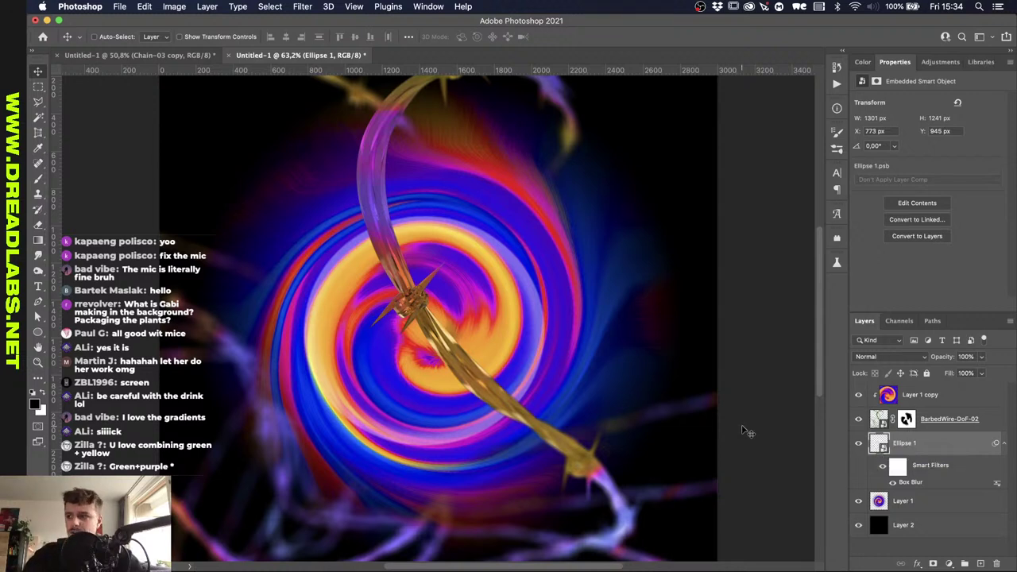
# Switch to the blank Illustrator document and draw a straight vertical line about 1121 px long up from the artboard's centre with the Pen tool.
pyautogui.hotkey('ctrl', 'Up')
pyautogui.click(392, 275)
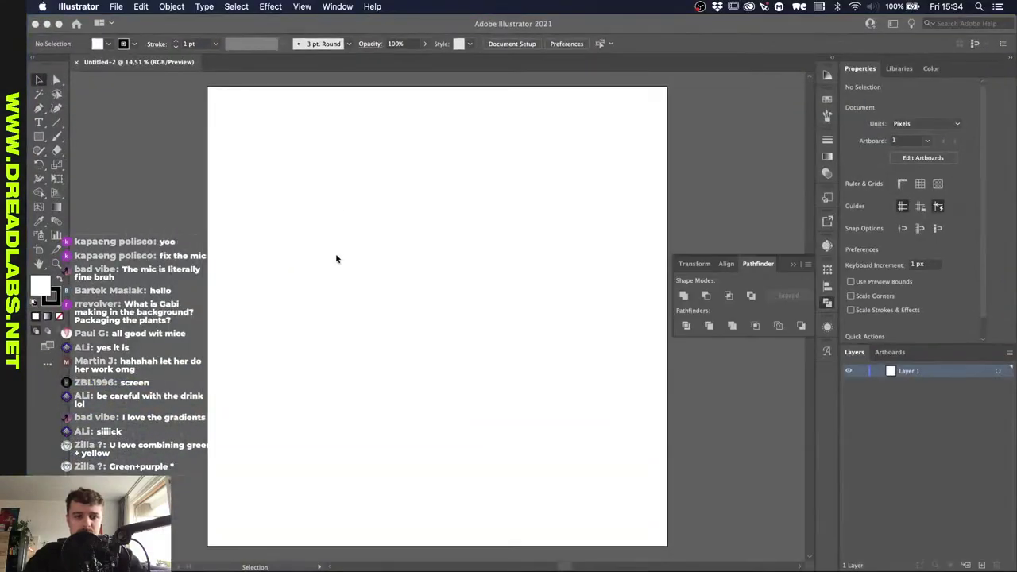
pyautogui.press('p')
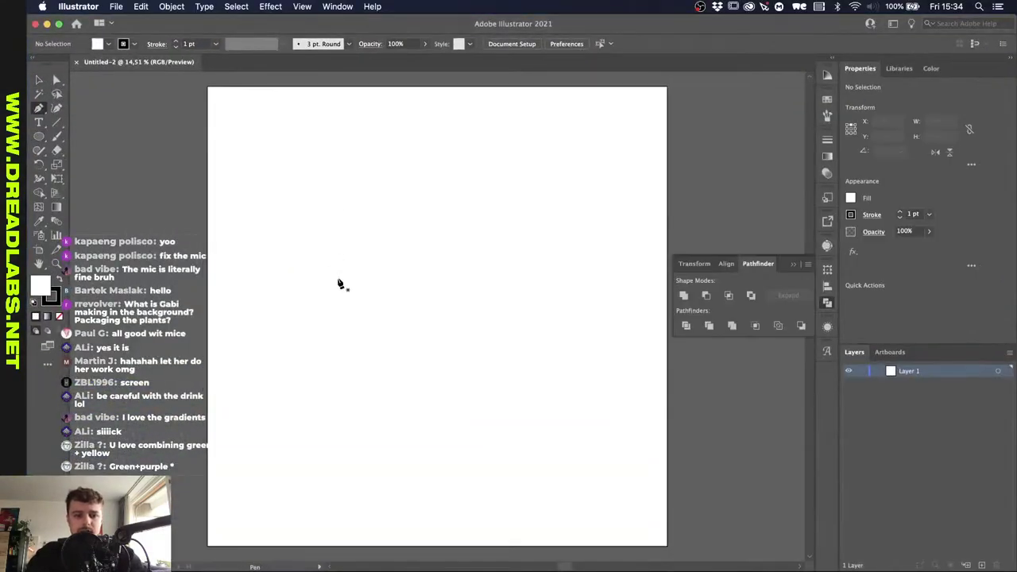
pyautogui.moveTo(441, 316); pyautogui.dragTo(447, 317)
pyautogui.click(438, 318)
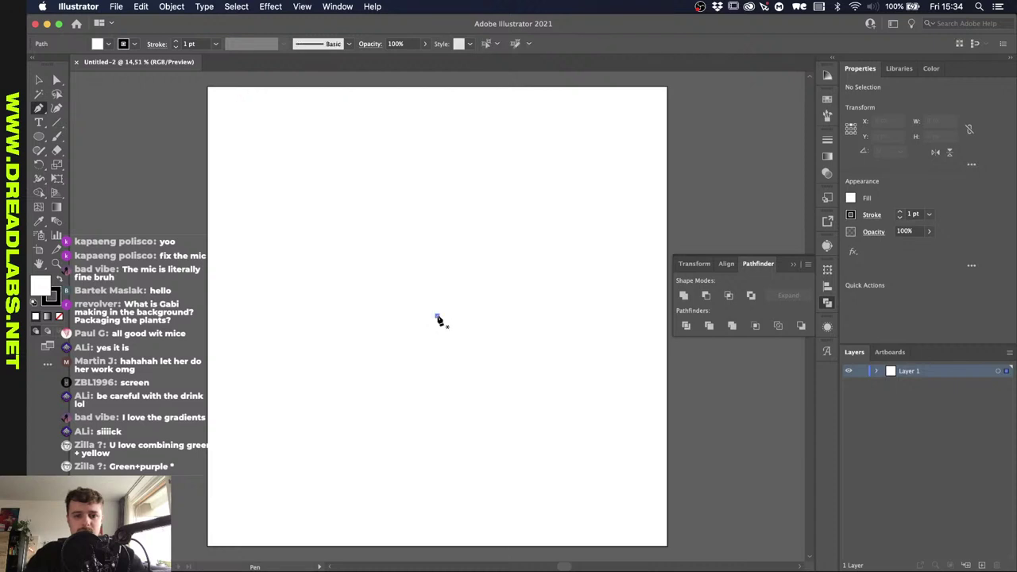
pyautogui.click(438, 147)
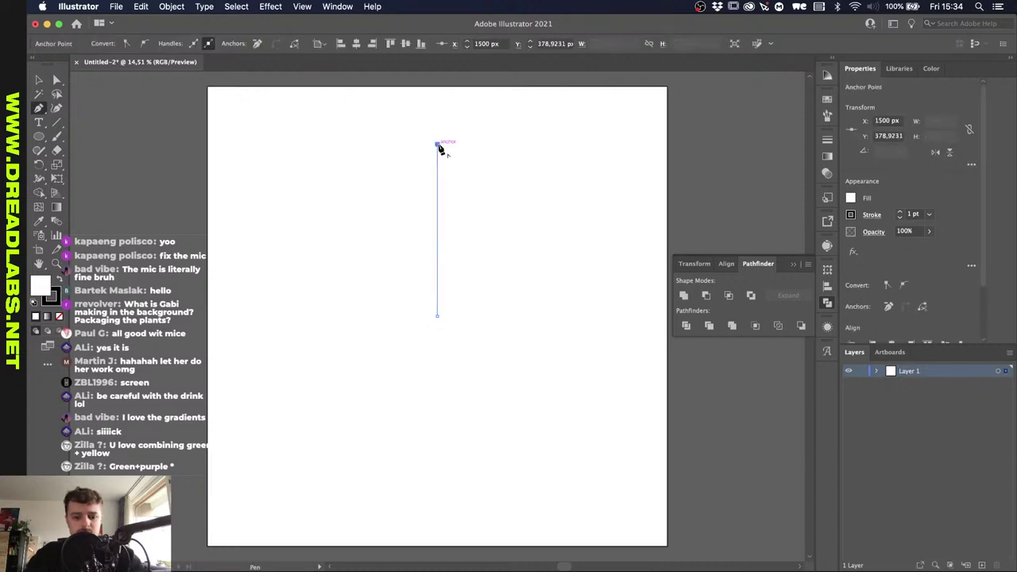
# Give the vertical line no fill and a black 20 pt stroke.
pyautogui.press('v')
pyautogui.moveTo(490, 188); pyautogui.dragTo(345, 267)
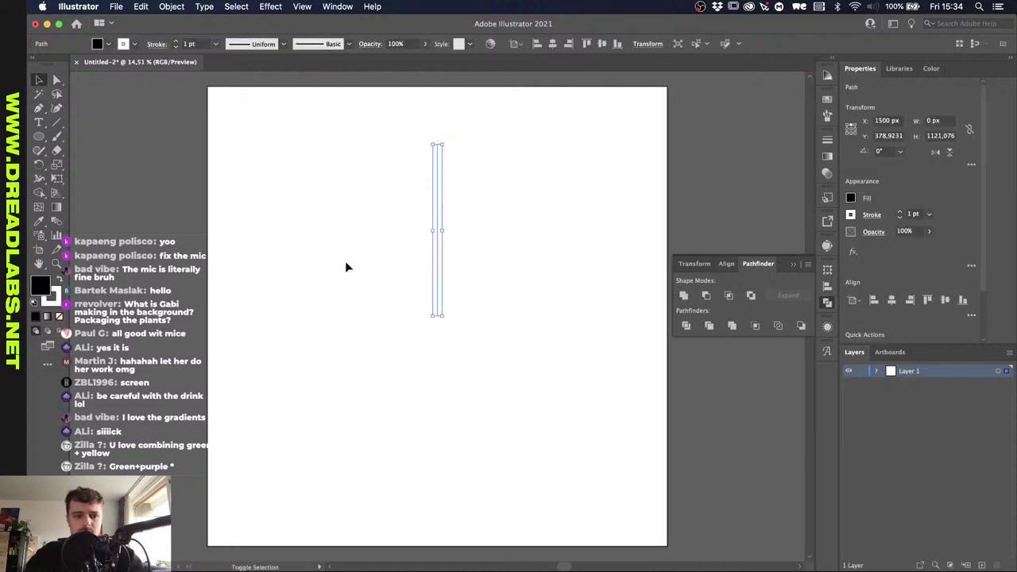
pyautogui.press('/')
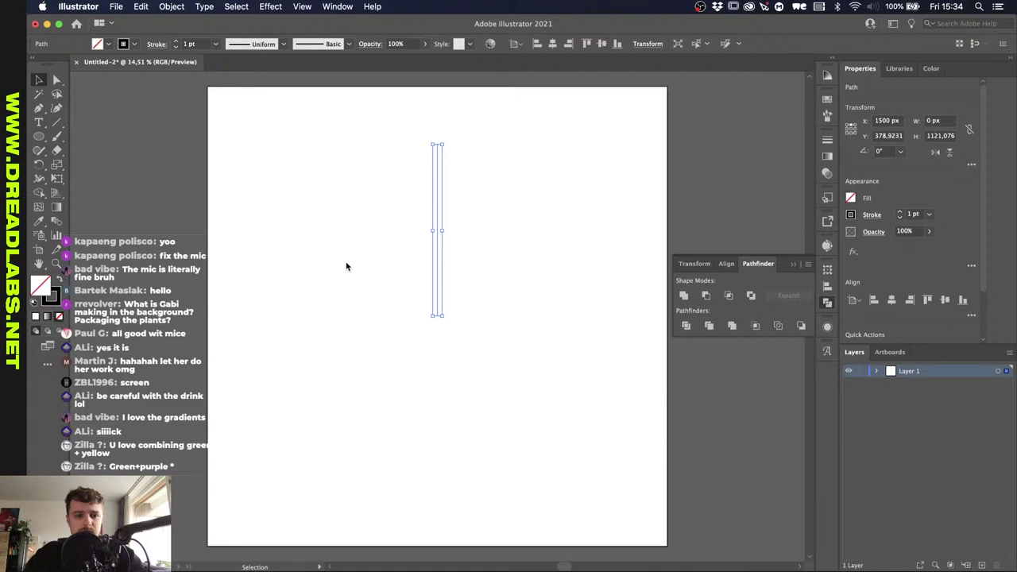
pyautogui.keyDown('shift'); pyautogui.click(178, 42); pyautogui.keyUp('shift')
pyautogui.keyDown('shift'); pyautogui.click(178, 42); pyautogui.keyUp('shift')
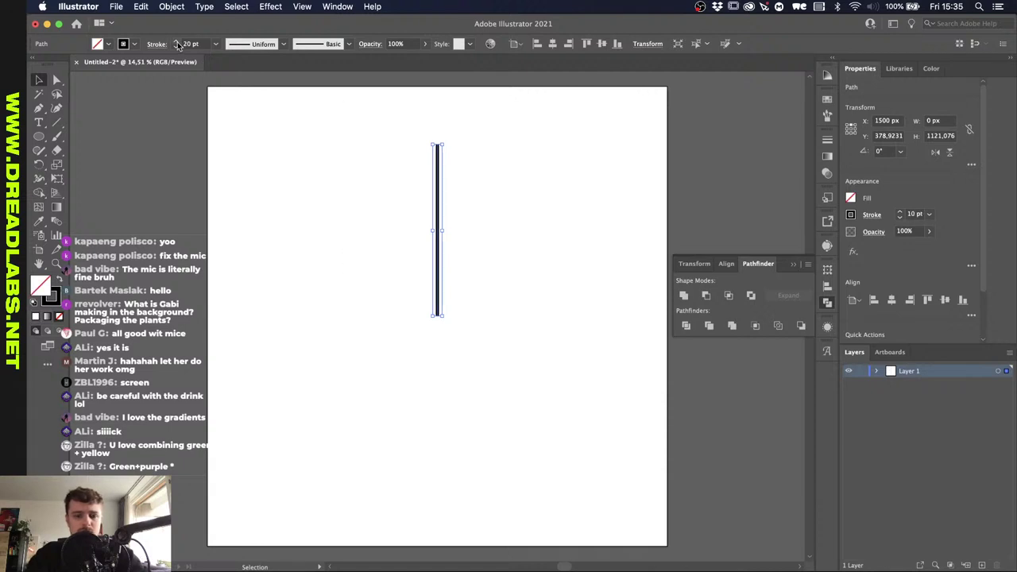
# Apply a Zig Zag effect to the line with an absolute size of 51 px, 15 ridges per segment and corner points.
pyautogui.click(271, 6)
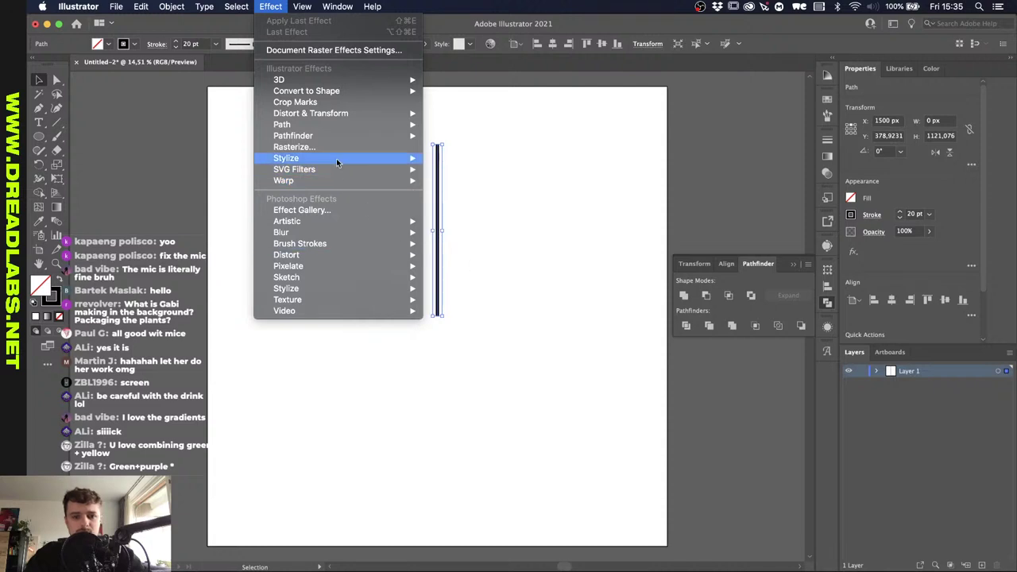
pyautogui.moveTo(347, 113)
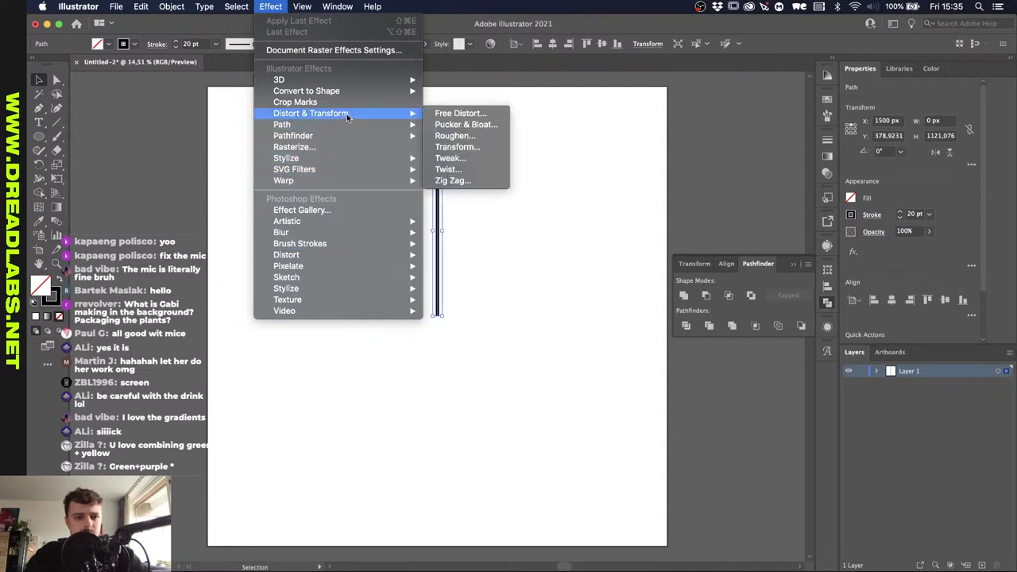
pyautogui.click(458, 181)
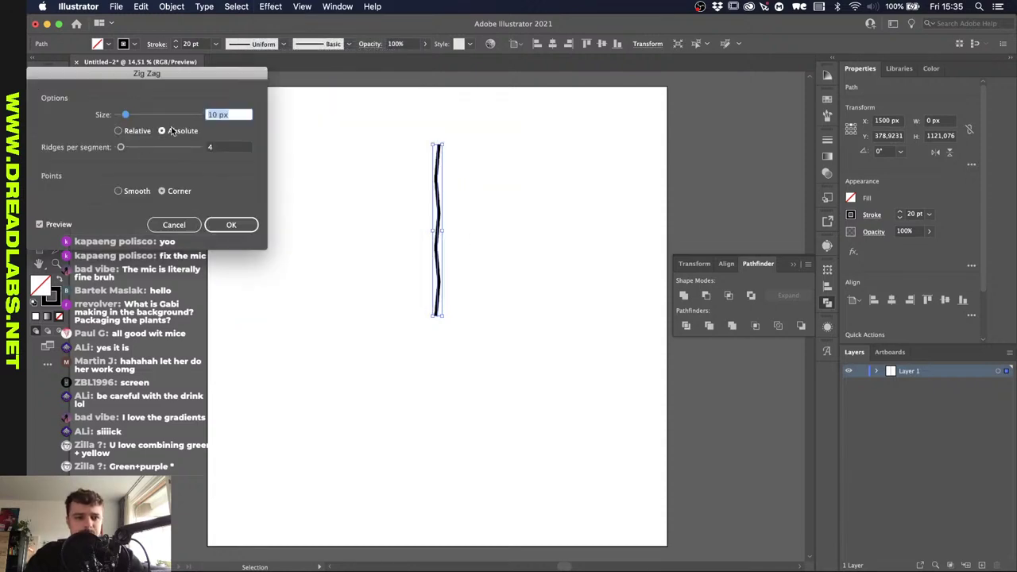
pyautogui.moveTo(126, 115); pyautogui.dragTo(156, 115)
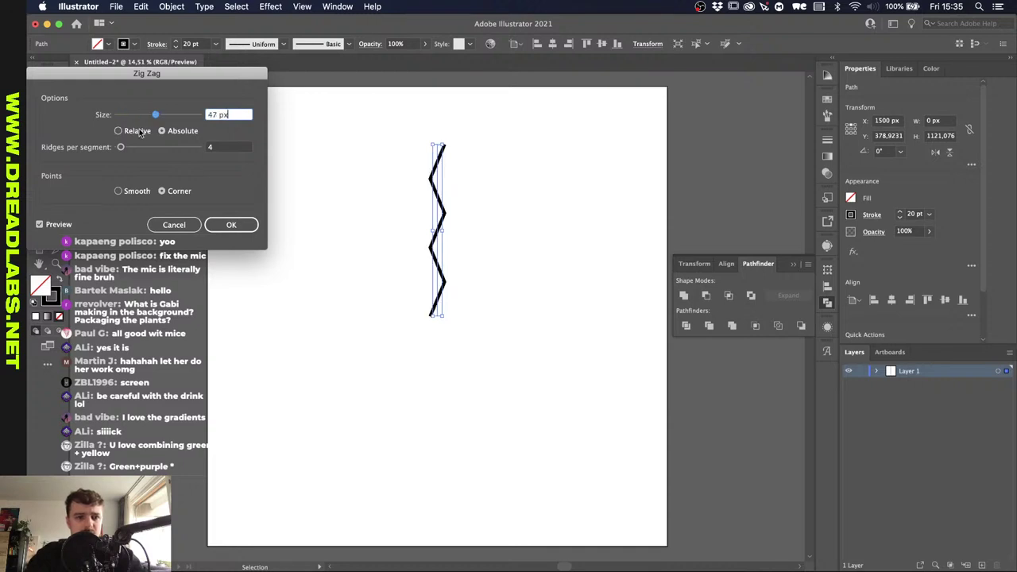
pyautogui.moveTo(118, 150); pyautogui.dragTo(131, 151)
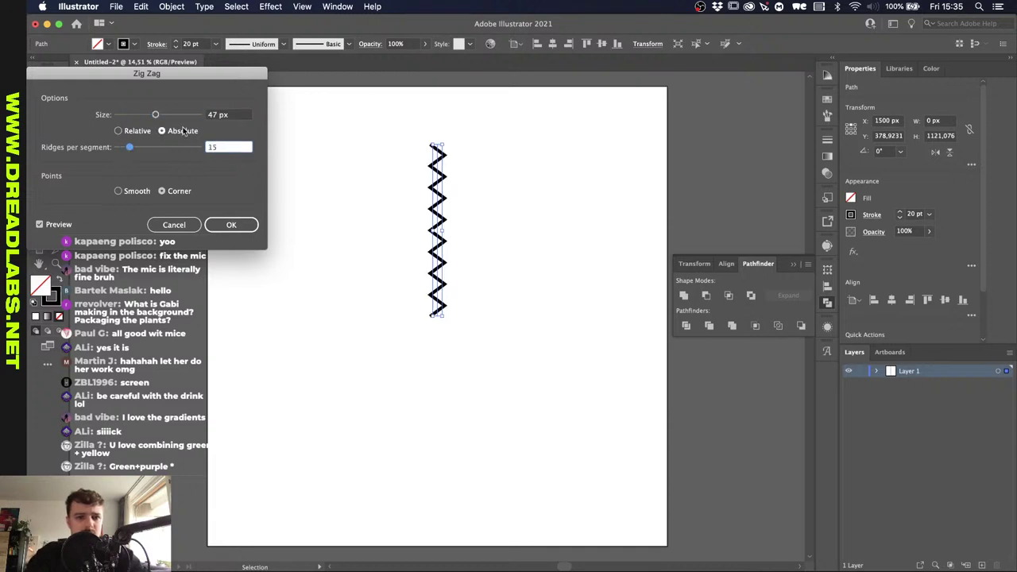
pyautogui.moveTo(156, 115); pyautogui.dragTo(159, 116)
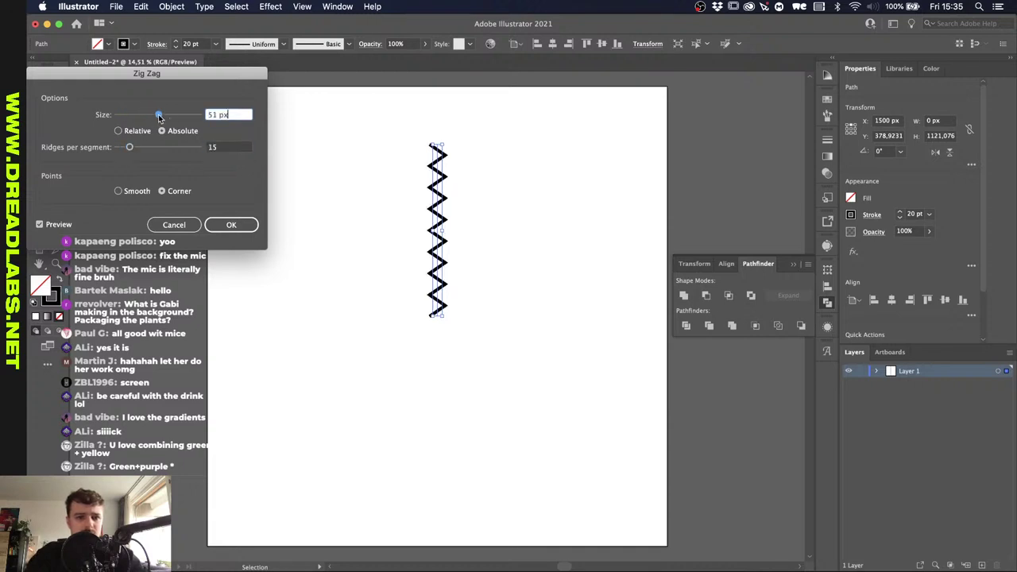
pyautogui.click(231, 225)
# Apply the tapered triangular width profile to the zigzag's stroke and flip it so the upper end is thick.
pyautogui.click(281, 45)
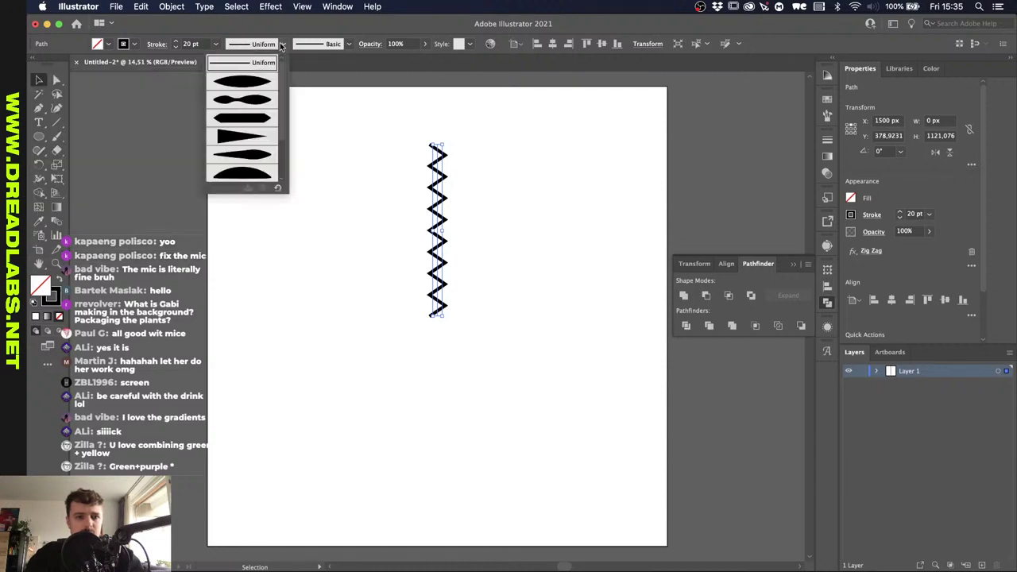
pyautogui.click(236, 133)
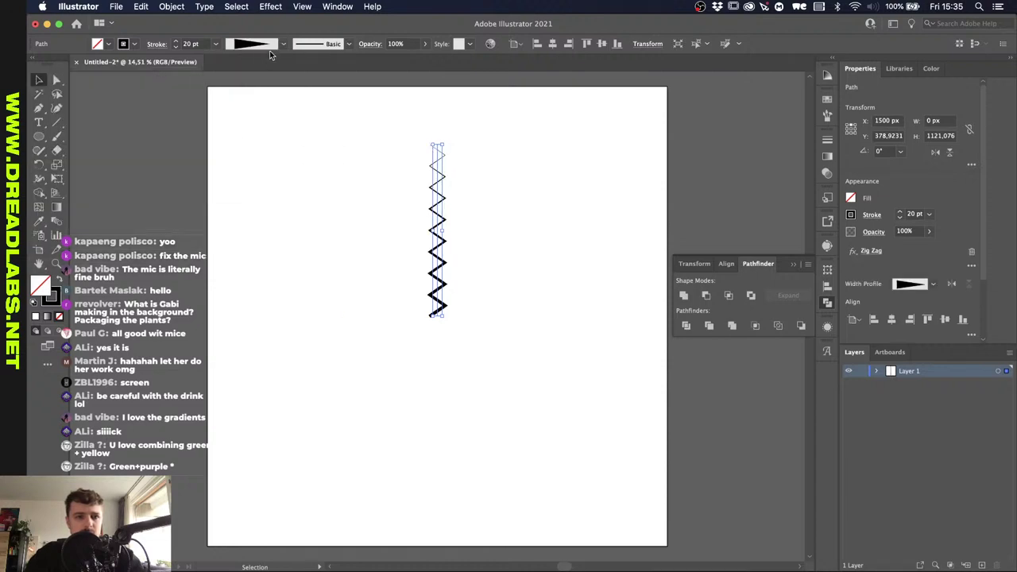
pyautogui.click(952, 283)
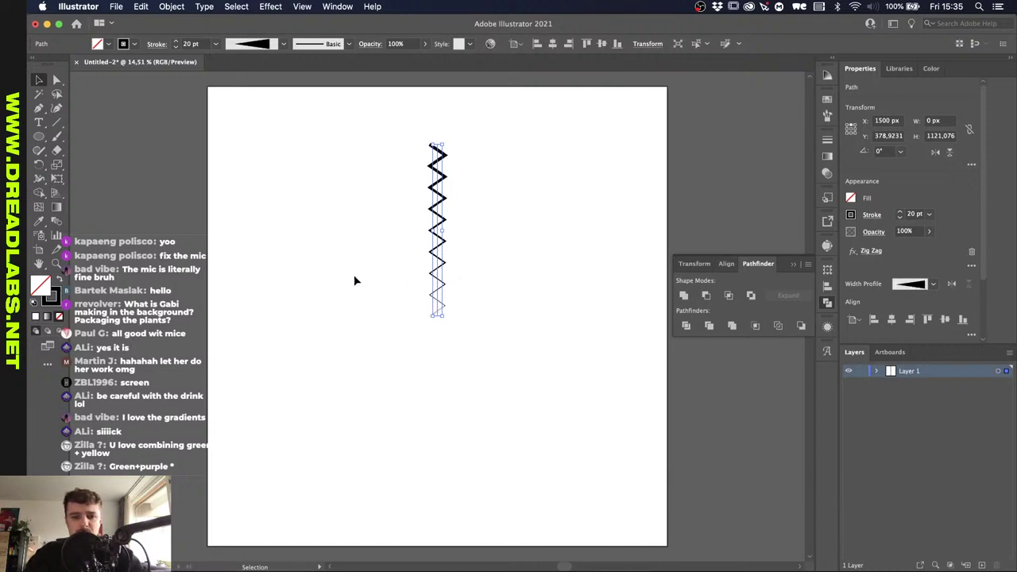
pyautogui.click(349, 245)
# Reduce the line's Zig Zag effect to 10 ridges per segment.
pyautogui.click(430, 203)
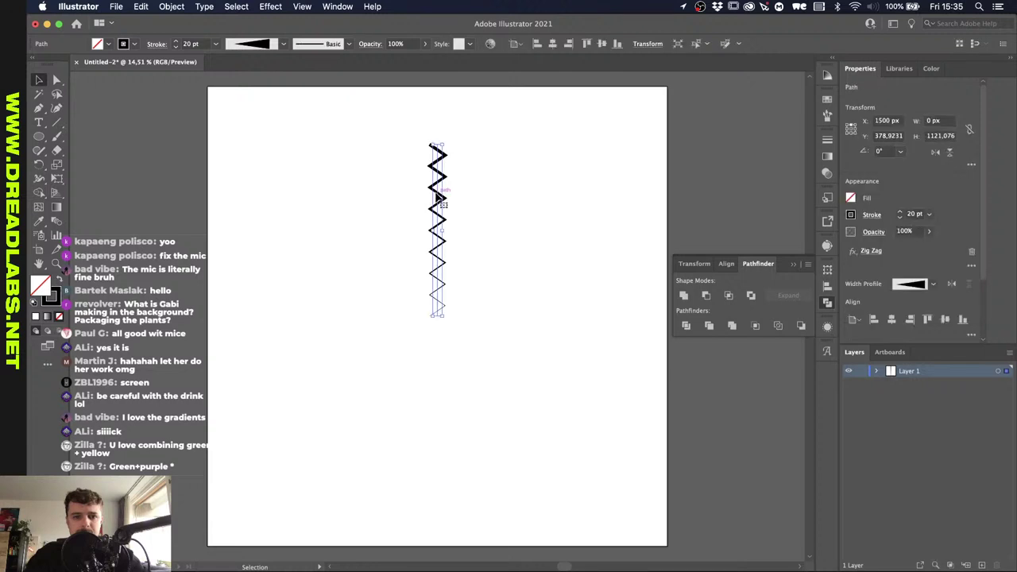
pyautogui.click(827, 327)
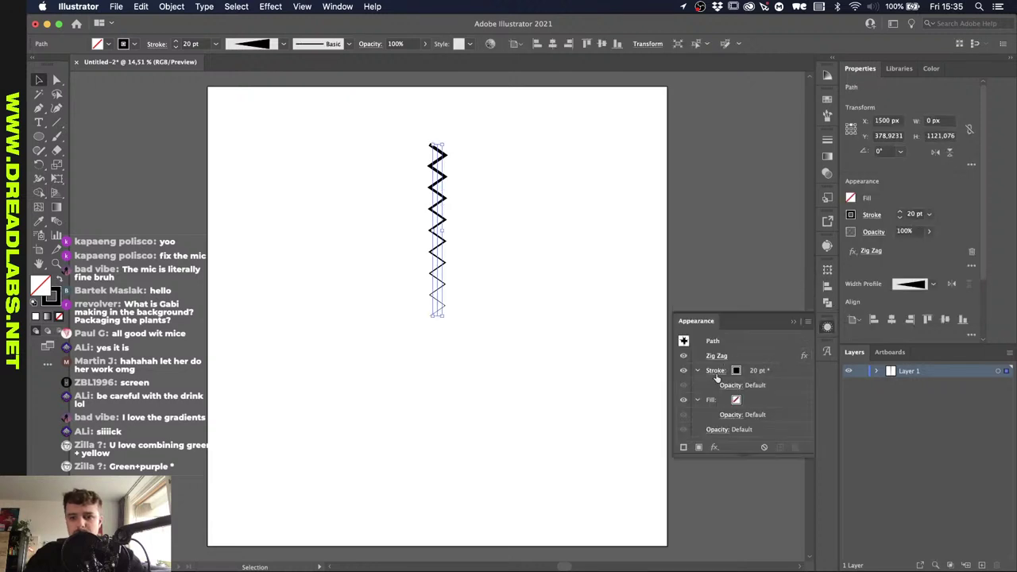
pyautogui.click(715, 355)
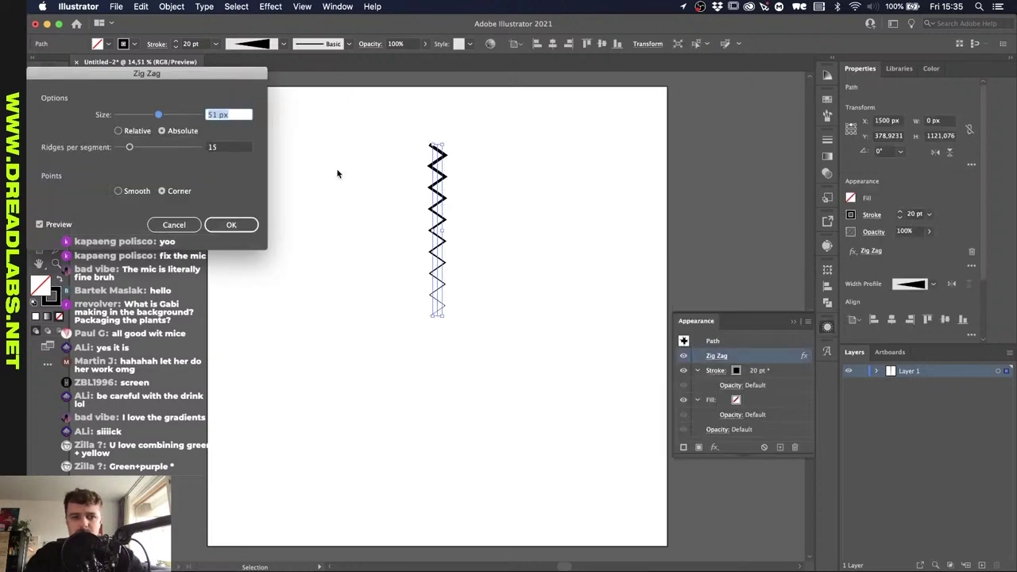
pyautogui.click(130, 147)
pyautogui.hotkey('shift', 'Down')
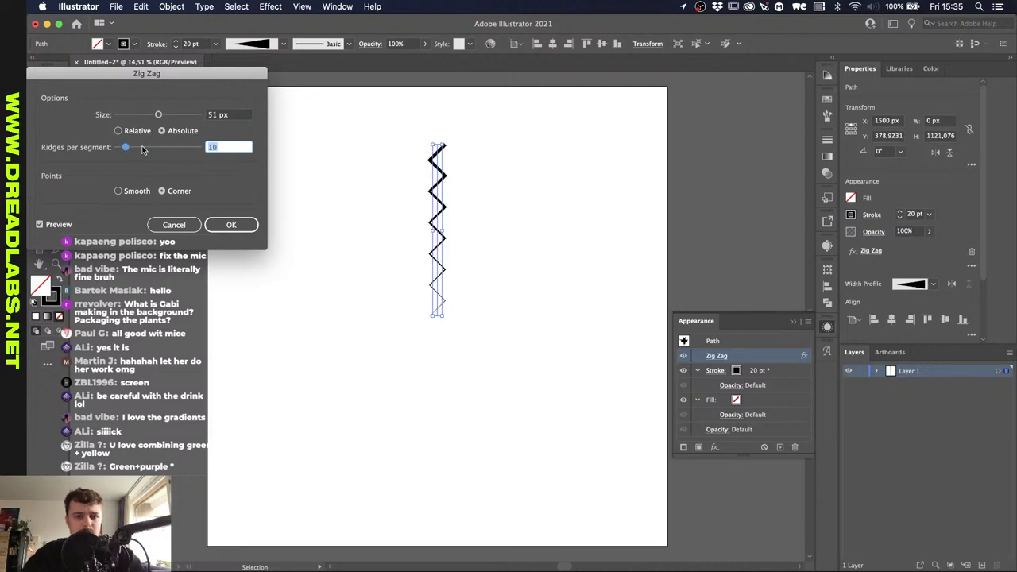
pyautogui.press('Return')
pyautogui.click(288, 181)
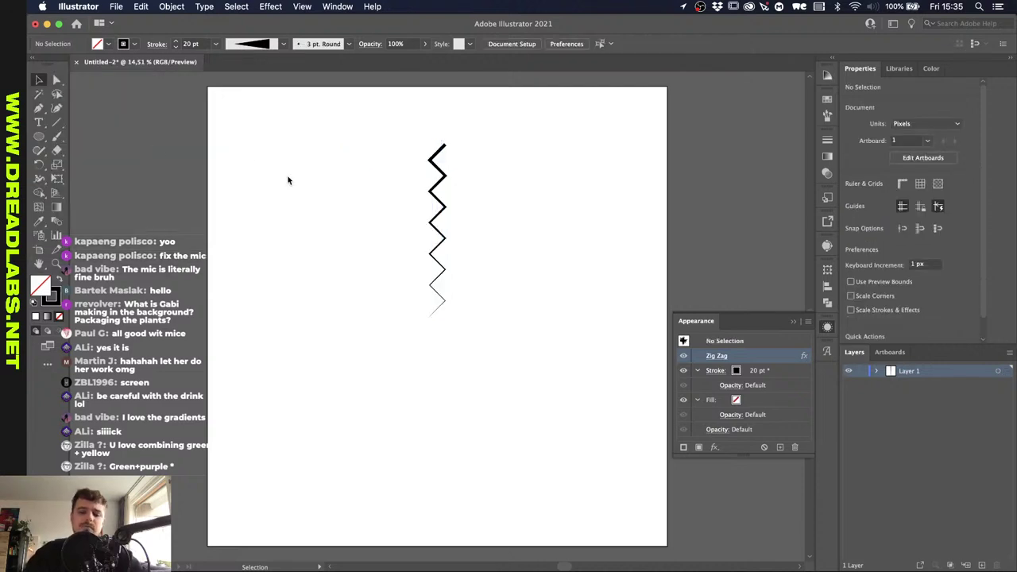
# Move the zigzag straight up to about Y 190 px, keeping it on the artboard's vertical centre line.
pyautogui.click(437, 159)
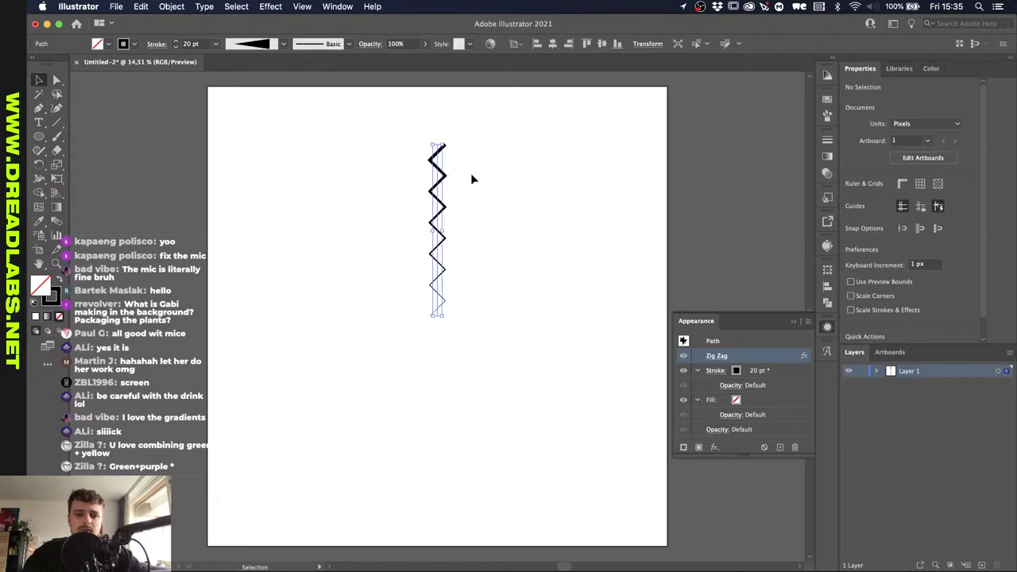
pyautogui.moveTo(440, 159); pyautogui.dragTo(438, 130)
pyautogui.click(490, 258)
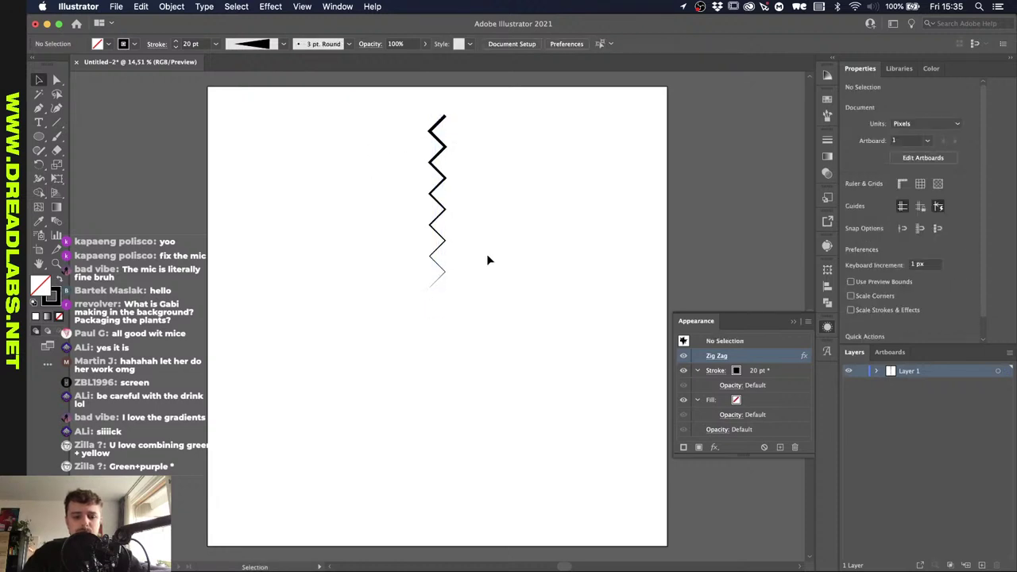
# Expand the zigzag's effect and tapered stroke into a black filled outline path.
pyautogui.click(435, 196)
pyautogui.press('r')
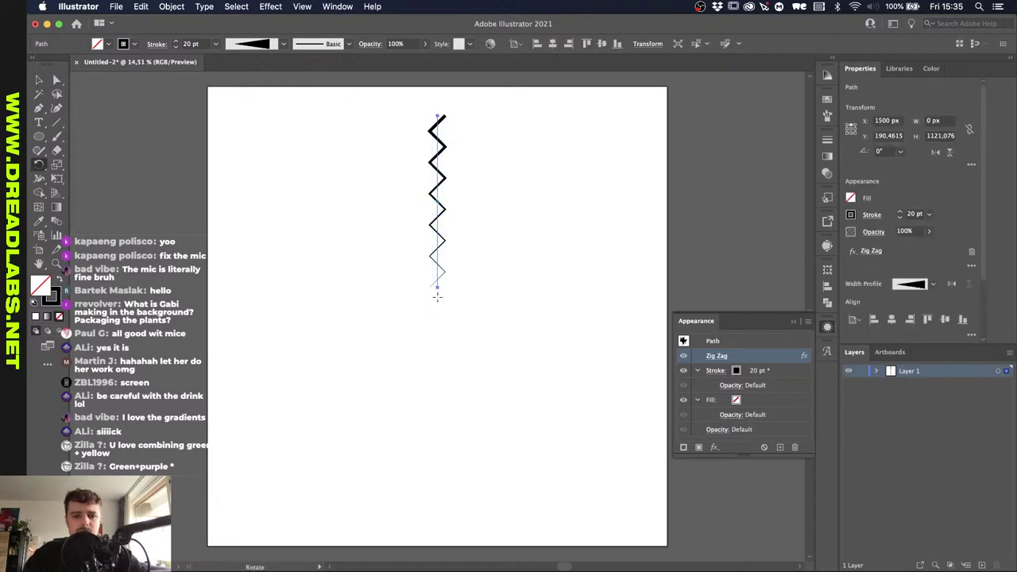
pyautogui.press('v')
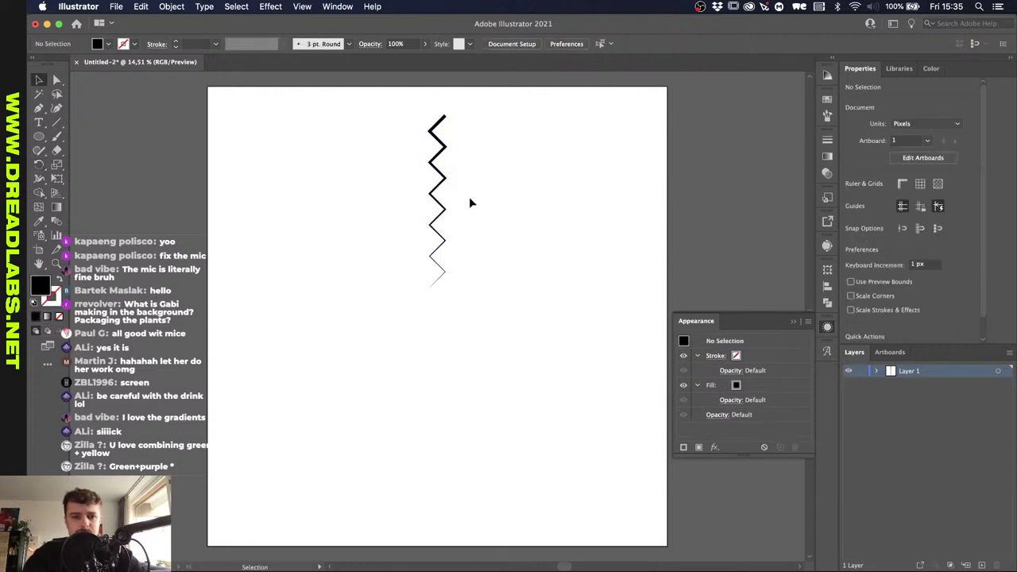
pyautogui.click(434, 251)
pyautogui.moveTo(458, 176); pyautogui.dragTo(358, 267)
pyautogui.press('r')
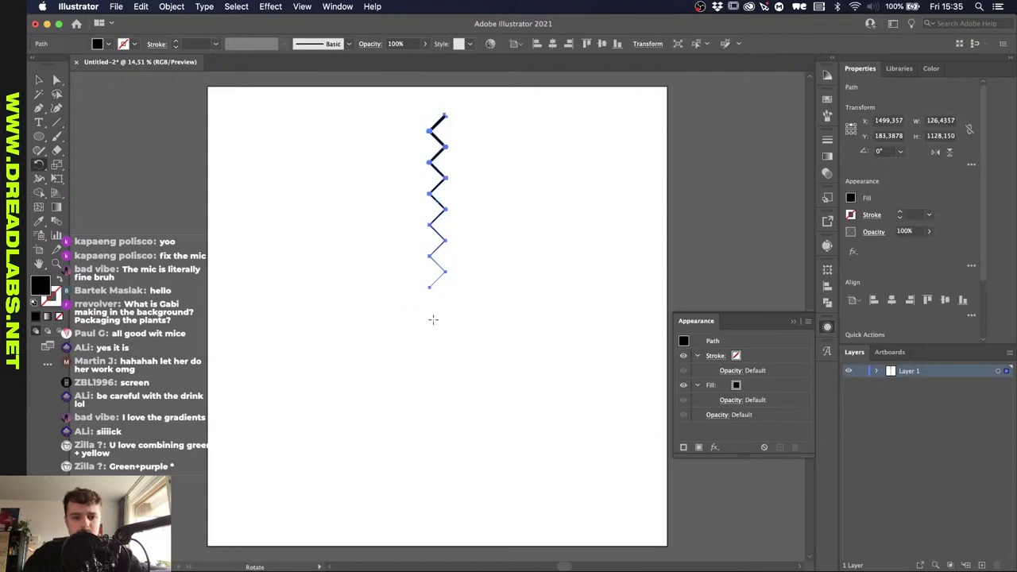
pyautogui.press('v')
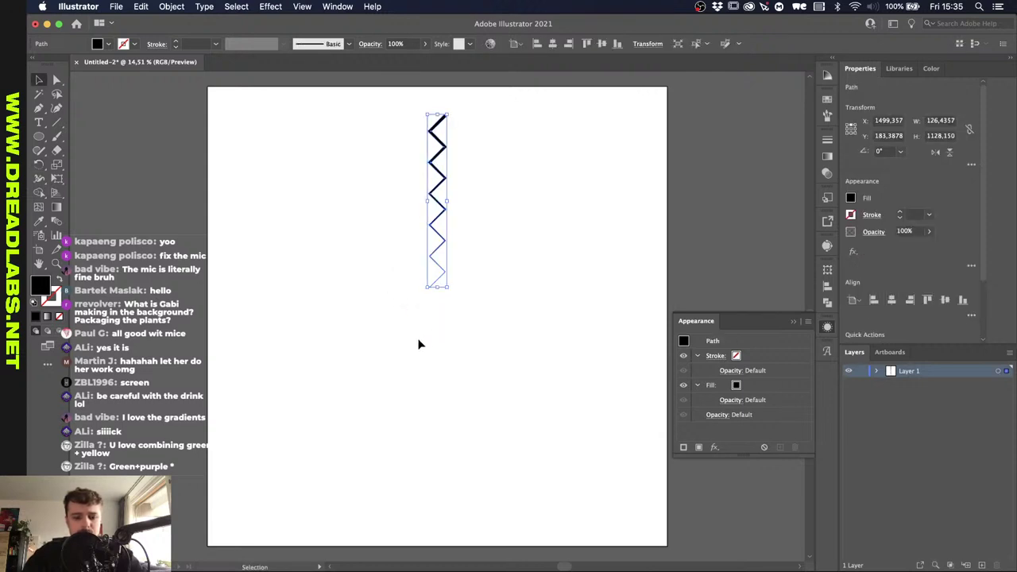
pyautogui.click(418, 345)
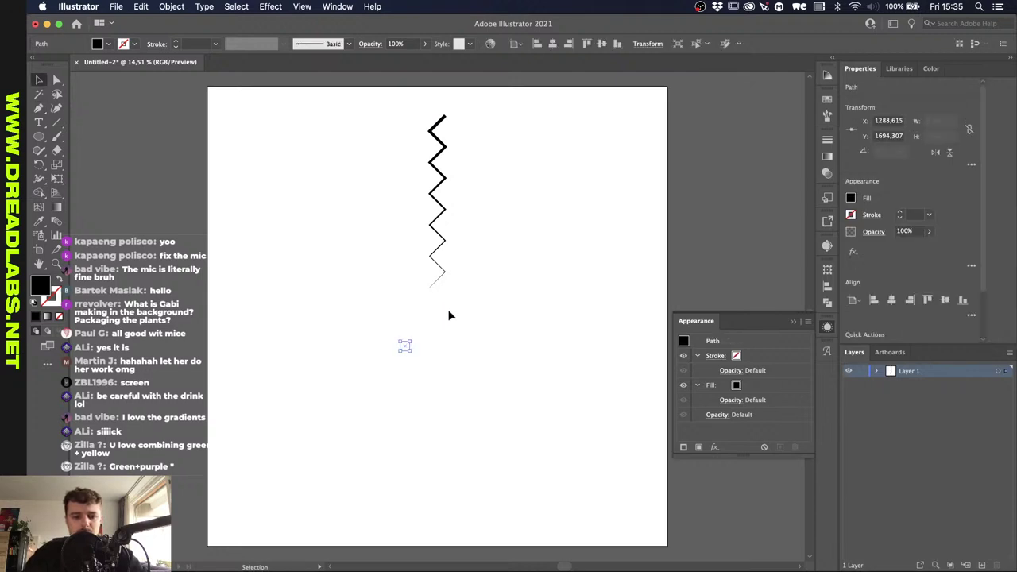
pyautogui.click(504, 284)
# Create a rotated copy of the zigzag at 360/12 degrees around a point just below its thin end.
pyautogui.click(438, 204)
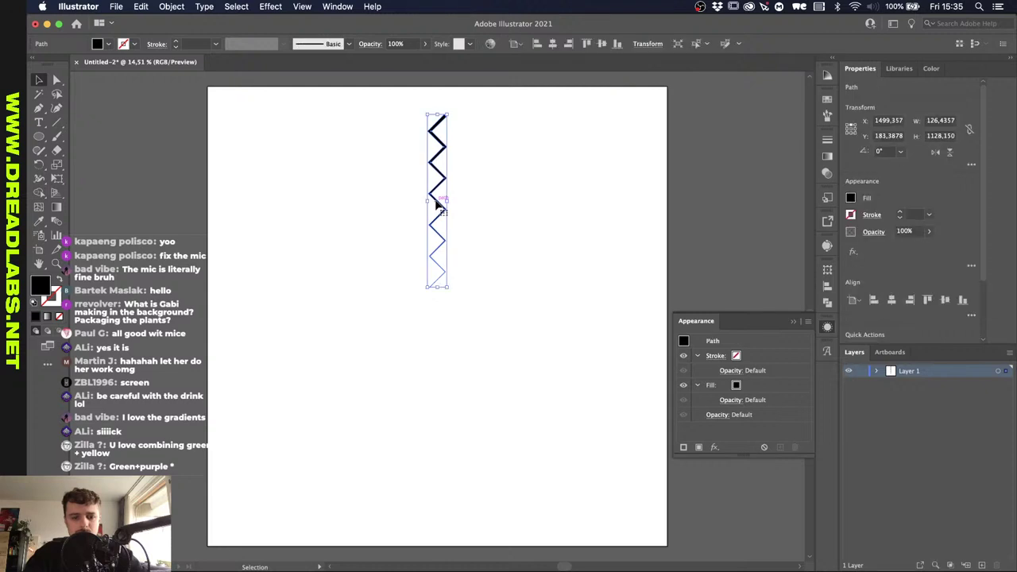
pyautogui.press('r')
pyautogui.keyDown('alt'); pyautogui.click(437, 316); pyautogui.keyUp('alt')
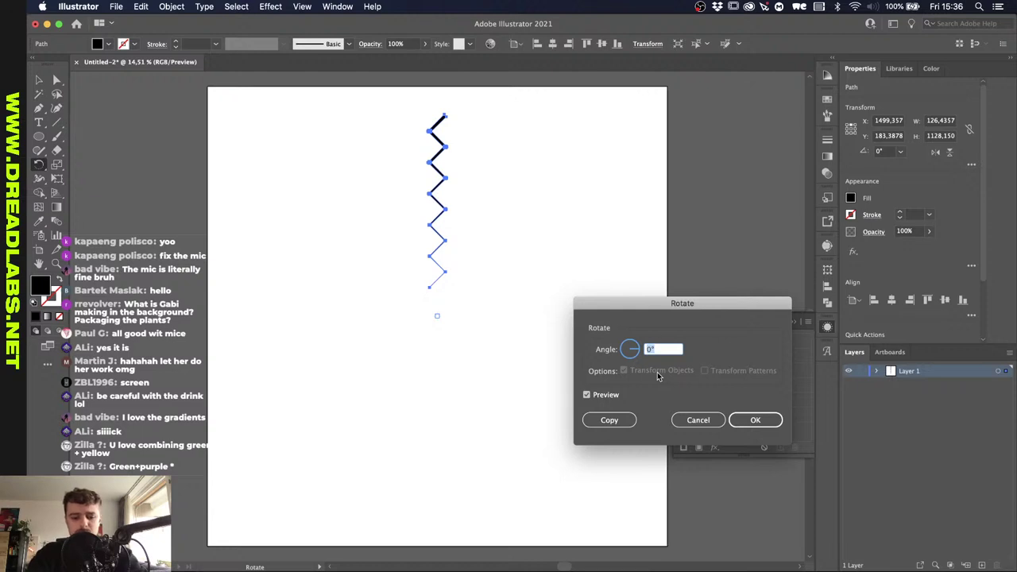
pyautogui.write('360/12')
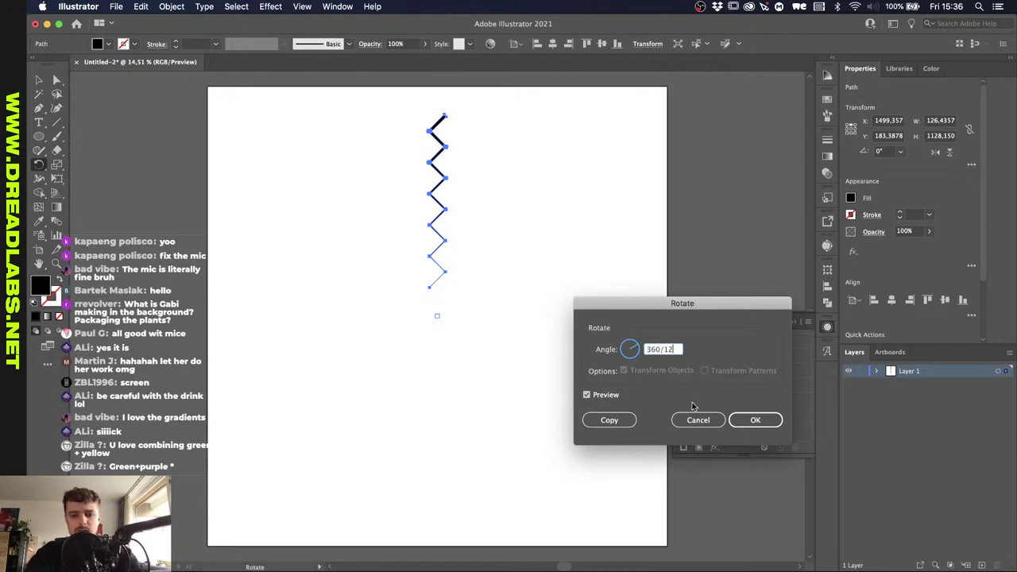
pyautogui.click(609, 419)
# Repeat the rotated copy until twelve zigzags radiate in a full circle, and deselect them.
pyautogui.press('super+d')
pyautogui.press('super+d')
pyautogui.press('super+d')
pyautogui.press('super+d')
pyautogui.press('super+d')
pyautogui.press('super+d')
pyautogui.press('super+d')
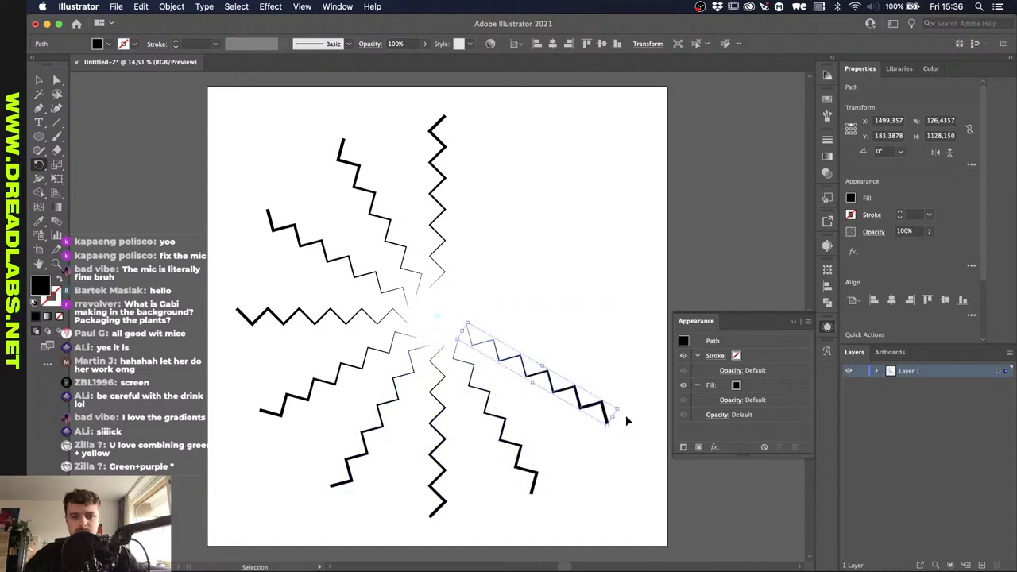
pyautogui.press('super+d')
pyautogui.press('super+d')
pyautogui.press('super+d')
pyautogui.press('v')
pyautogui.click(561, 204)
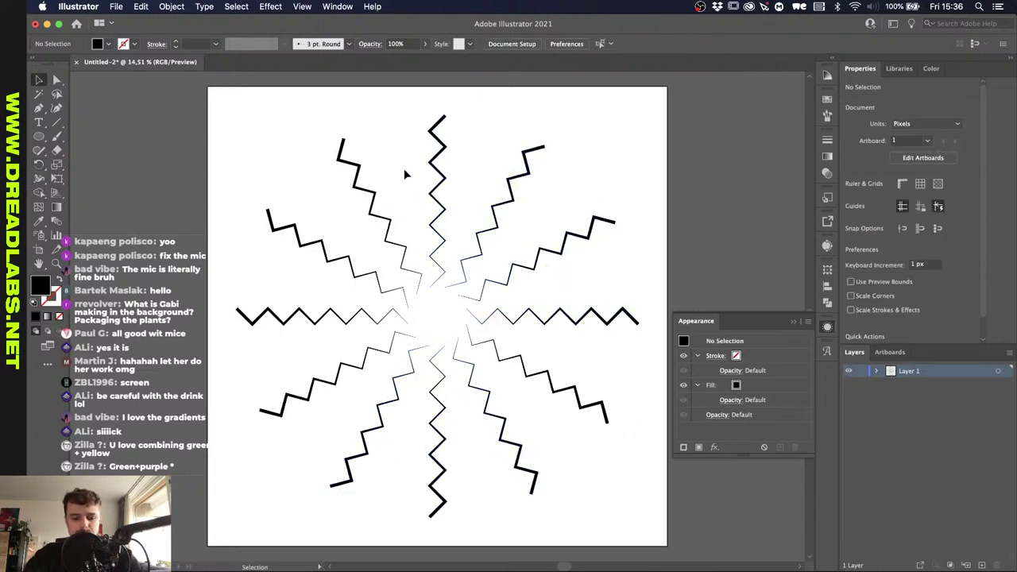
# Copy all the zigzags, switch to Photoshop and paste them as a smart object directly above the Ellipse 1 layer.
pyautogui.press('super+a')
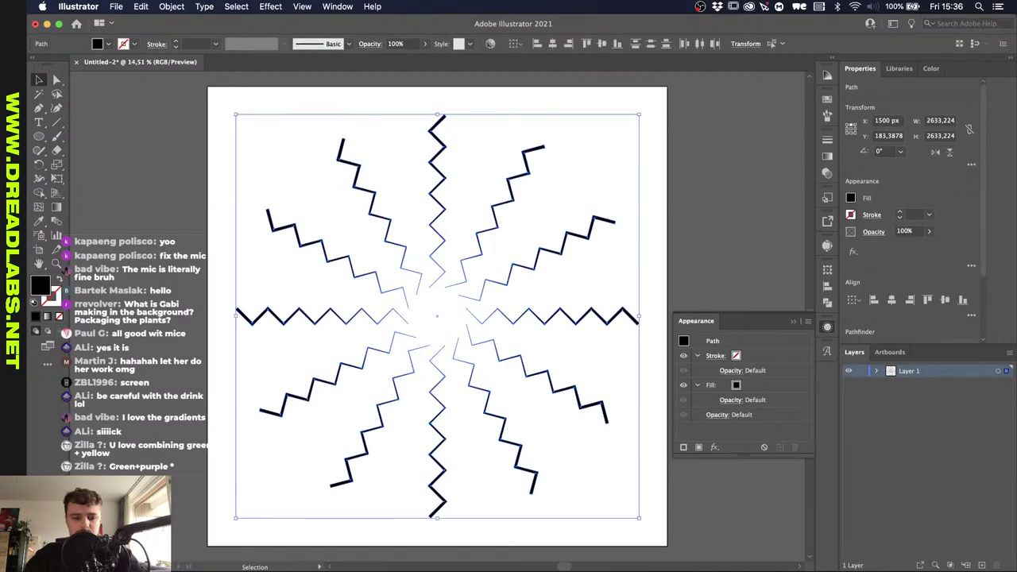
pyautogui.hotkey('ctrl', 'Up')
pyautogui.click(357, 326)
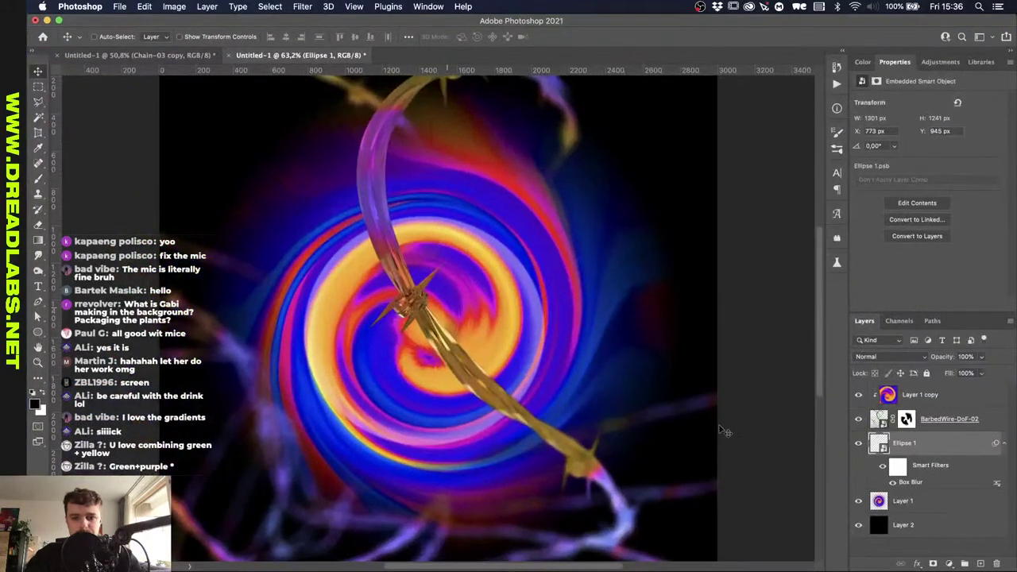
pyautogui.press('super+v')
pyautogui.click(577, 236)
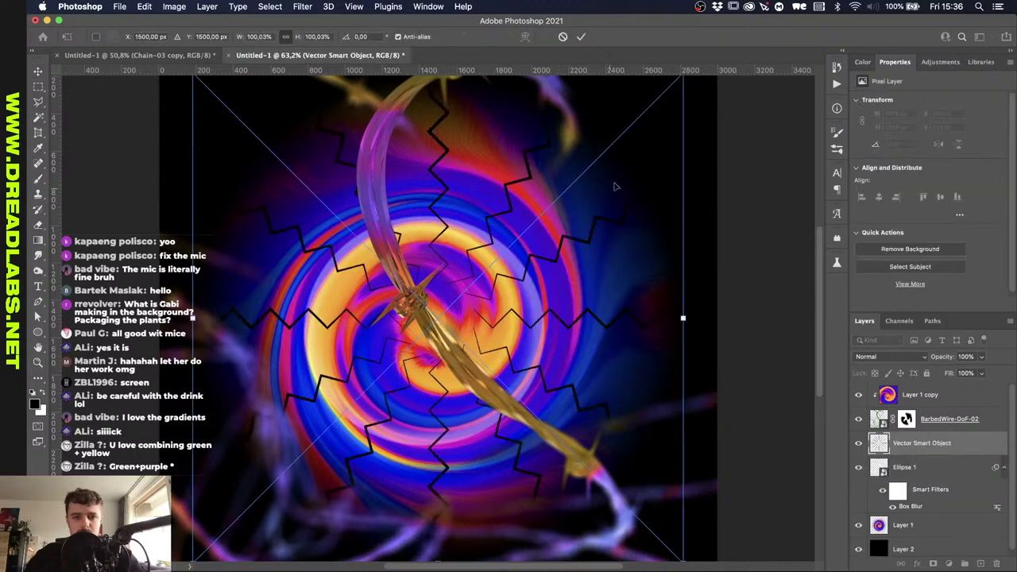
pyautogui.click(581, 36)
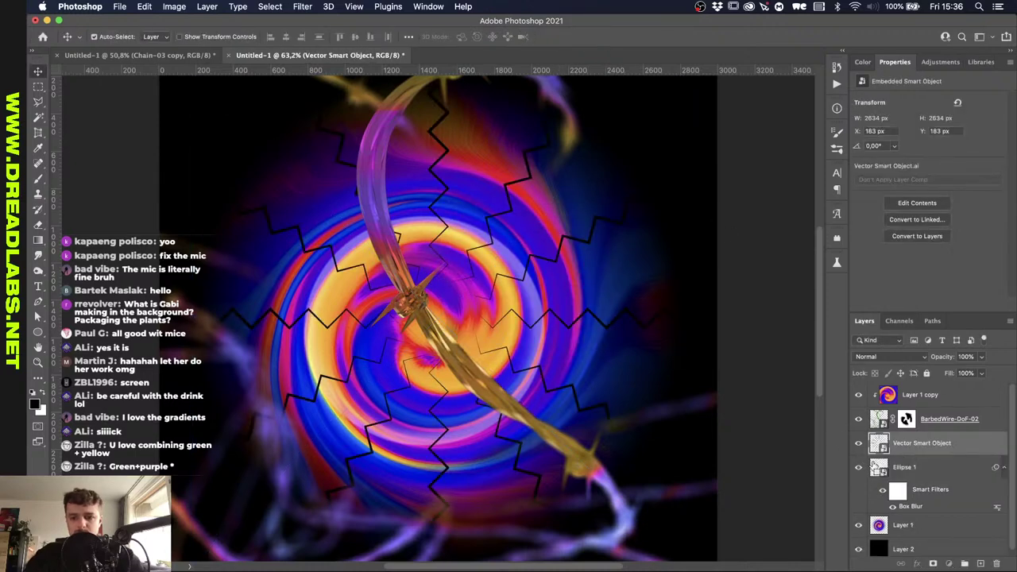
# Try to load the Ellipse 1 layer's shape as a selection.
pyautogui.keyDown('super'); pyautogui.click(874, 467); pyautogui.keyUp('super')
pyautogui.click(610, 215)
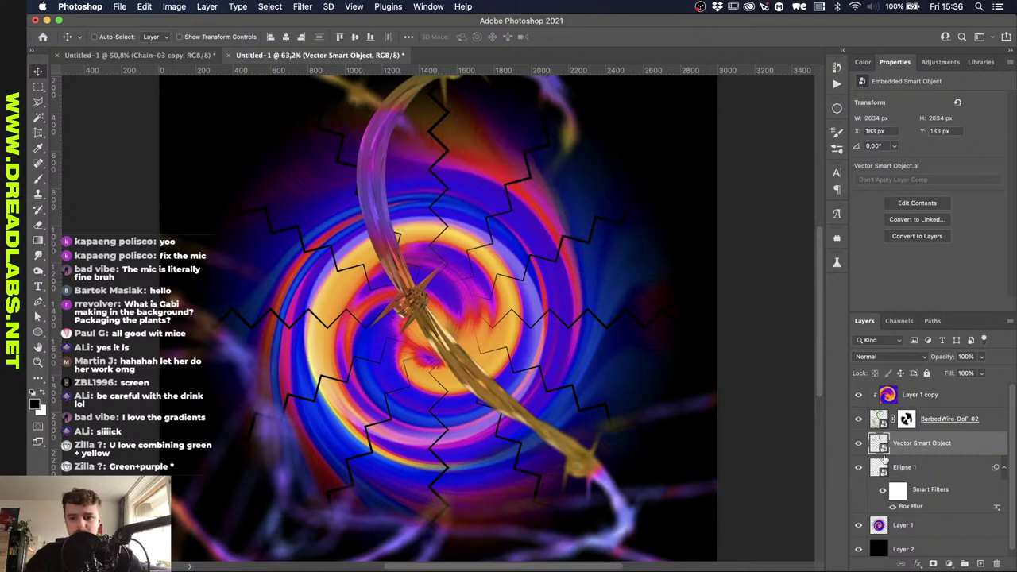
pyautogui.keyDown('super'); pyautogui.click(877, 469); pyautogui.keyUp('super')
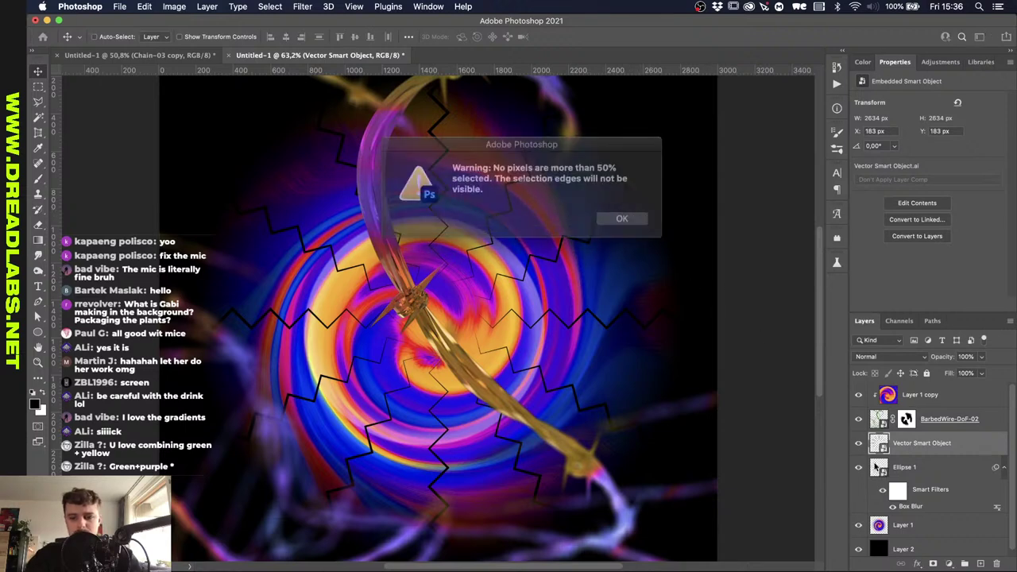
pyautogui.click(619, 216)
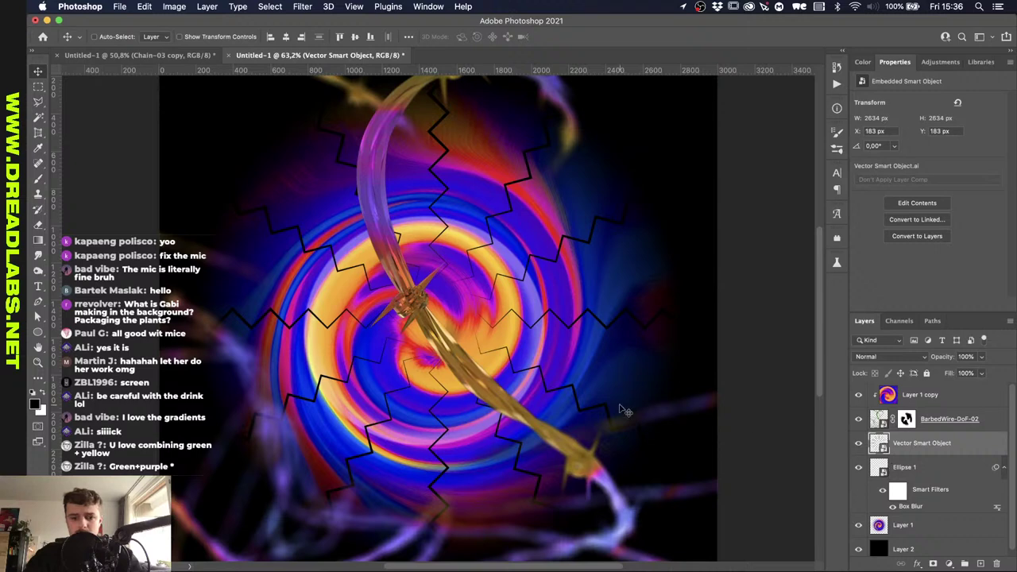
# Move the zigzag burst lower on the swirl and scale it proportionally to about 1604 px wide.
pyautogui.scroll(-2, 538, 225)
pyautogui.press('super')
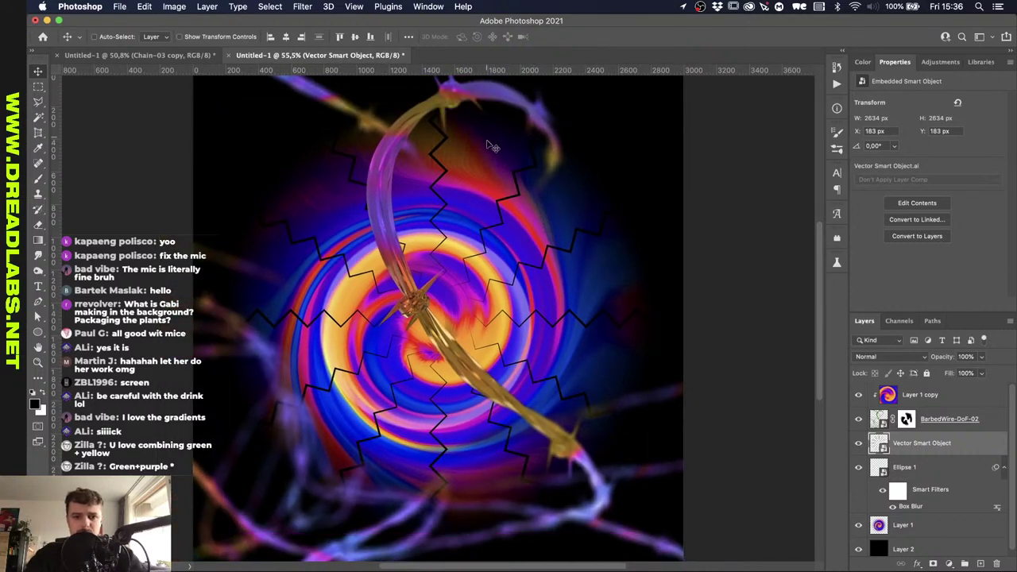
pyautogui.press('super')
pyautogui.press('super')
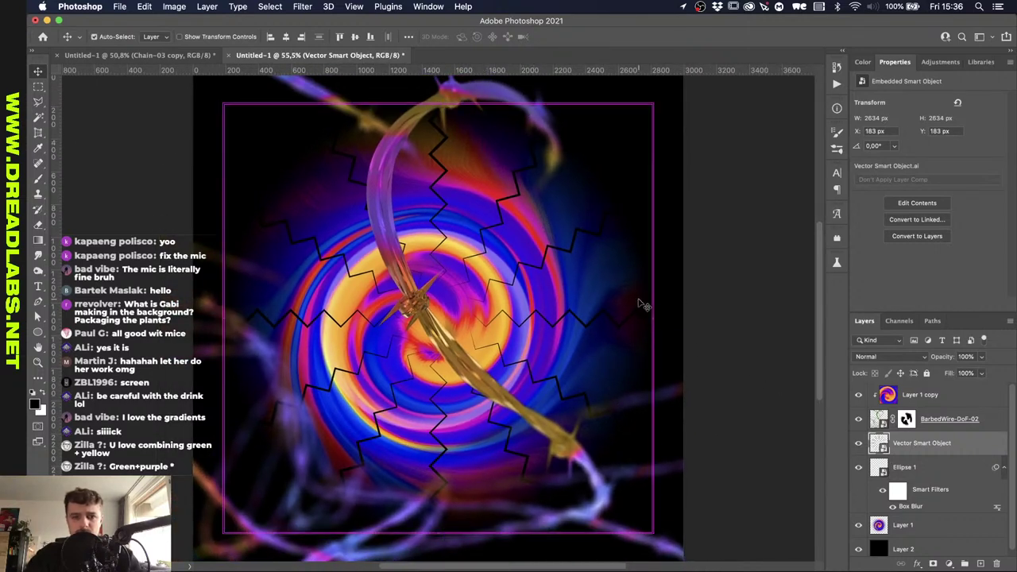
pyautogui.moveTo(307, 232); pyautogui.dragTo(326, 206)
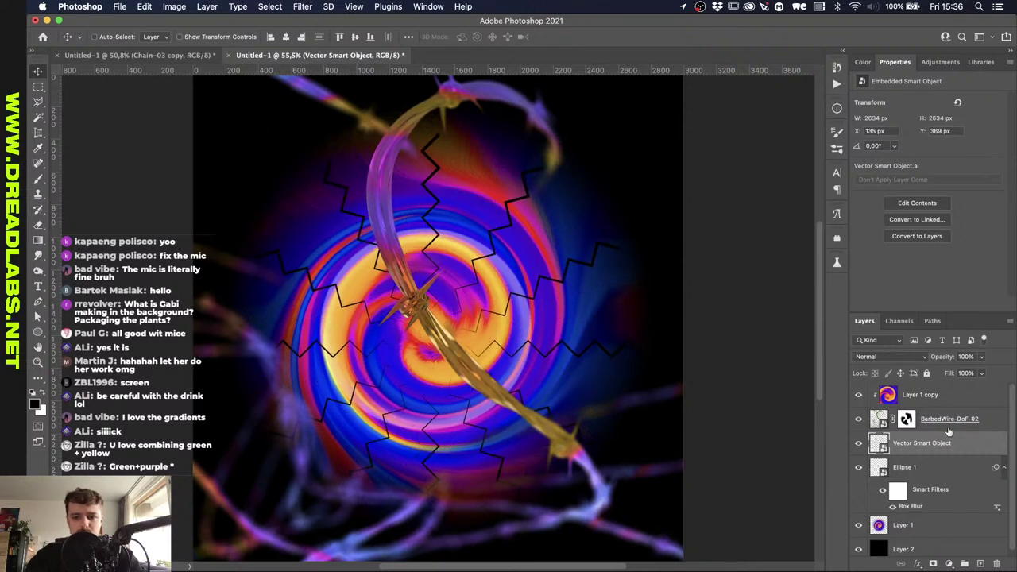
pyautogui.press('super+t')
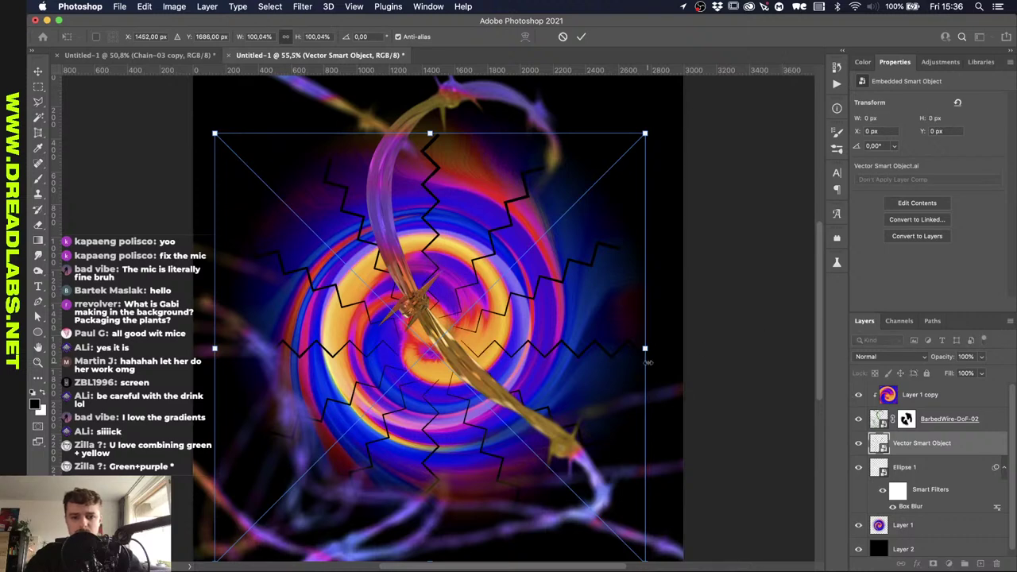
pyautogui.moveTo(645, 348); pyautogui.dragTo(558, 341)
pyautogui.press('Return')
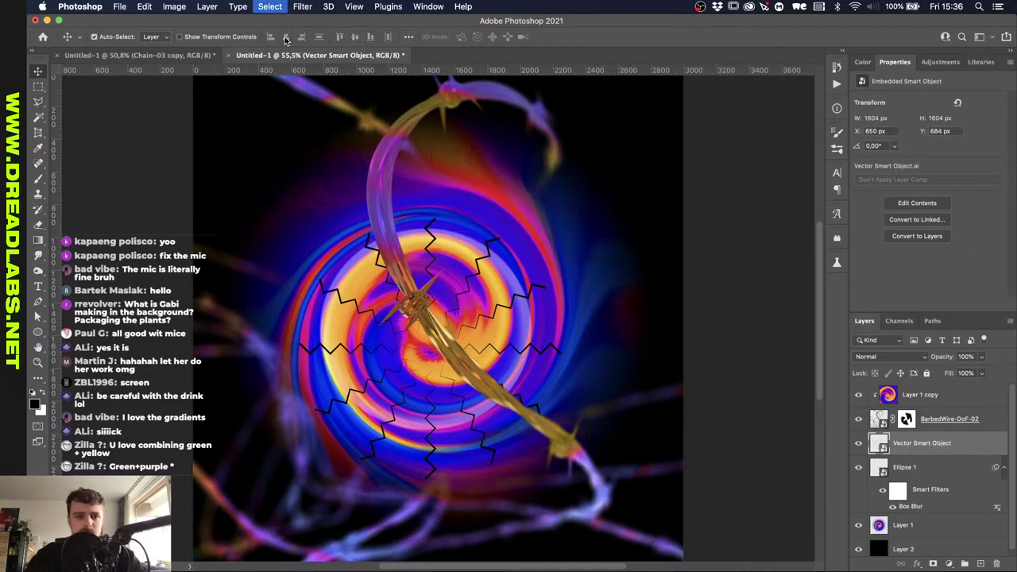
# Reposition the zigzag burst over the glass circle, at about X 700 px and Y 808 px.
pyautogui.moveTo(497, 329); pyautogui.dragTo(502, 303)
pyautogui.scroll(2, 496, 319)
pyautogui.scroll(2, 496, 319)
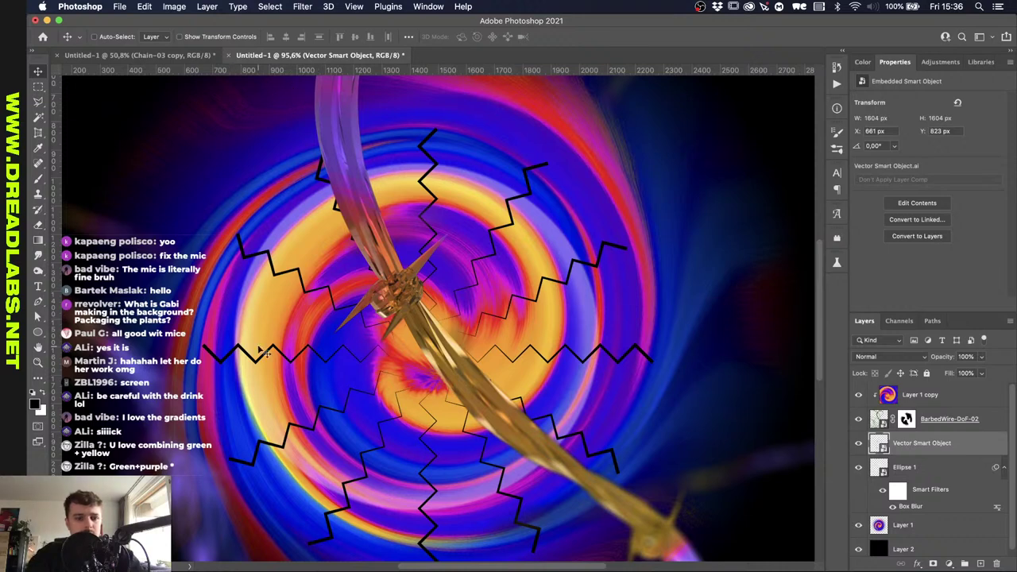
pyautogui.scroll(-1, 447, 318)
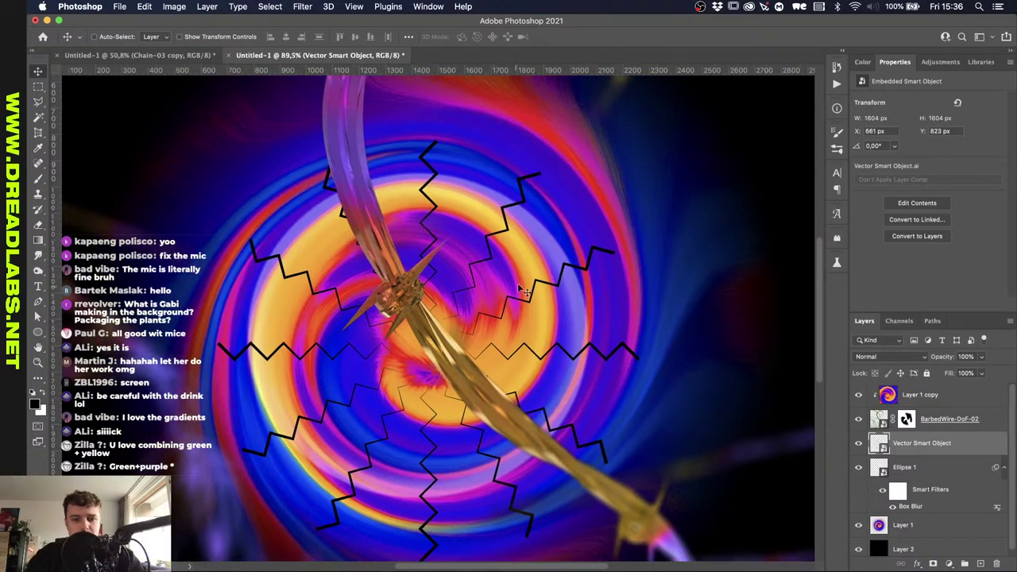
pyautogui.moveTo(520, 287)
pyautogui.mouseDown()
pyautogui.moveTo(517, 267)
pyautogui.moveTo(537, 286)
pyautogui.mouseUp()
pyautogui.scroll(-3, 609, 275)
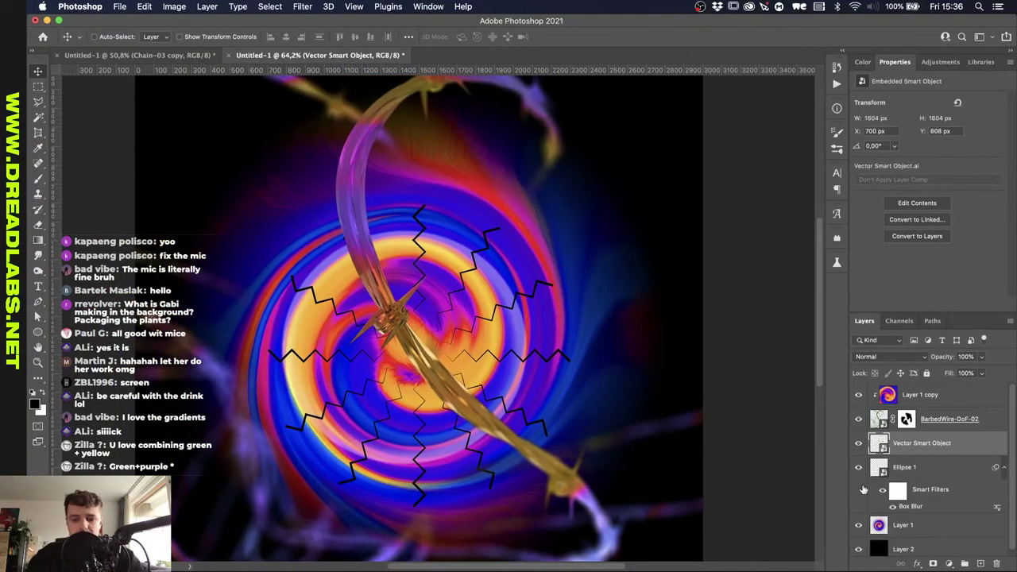
# Add a layer mask to the zigzag burst and draw a circular selection over the glass circle with the Elliptical Marquee tool.
pyautogui.click(933, 563)
pyautogui.press('l')
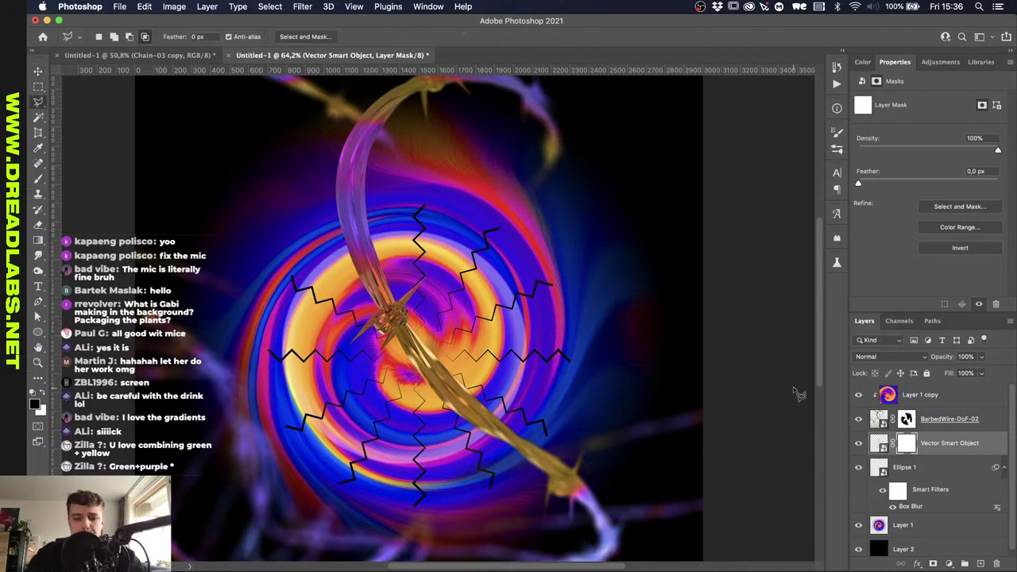
pyautogui.click(33, 102)
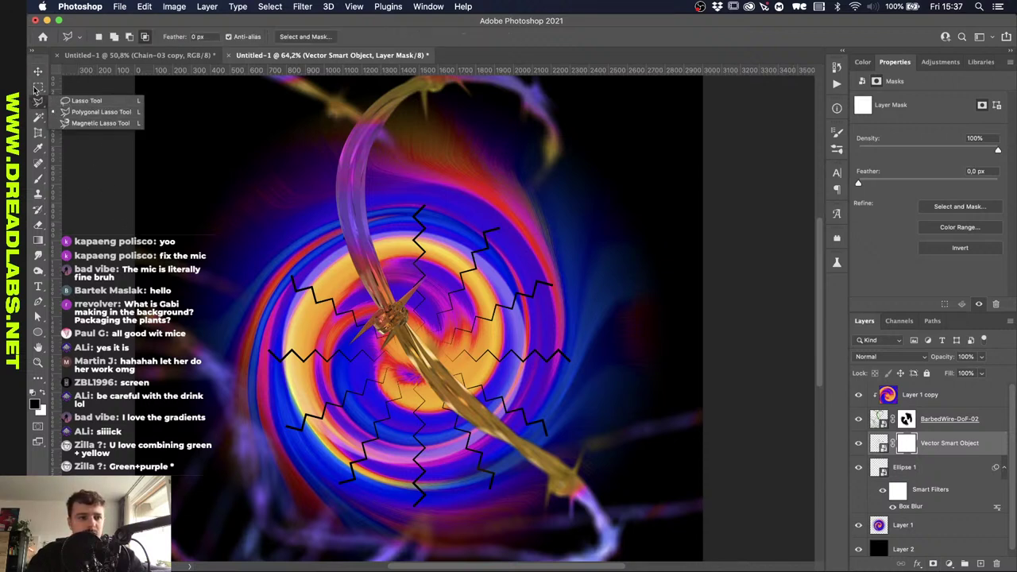
pyautogui.click(37, 87)
pyautogui.click(88, 96)
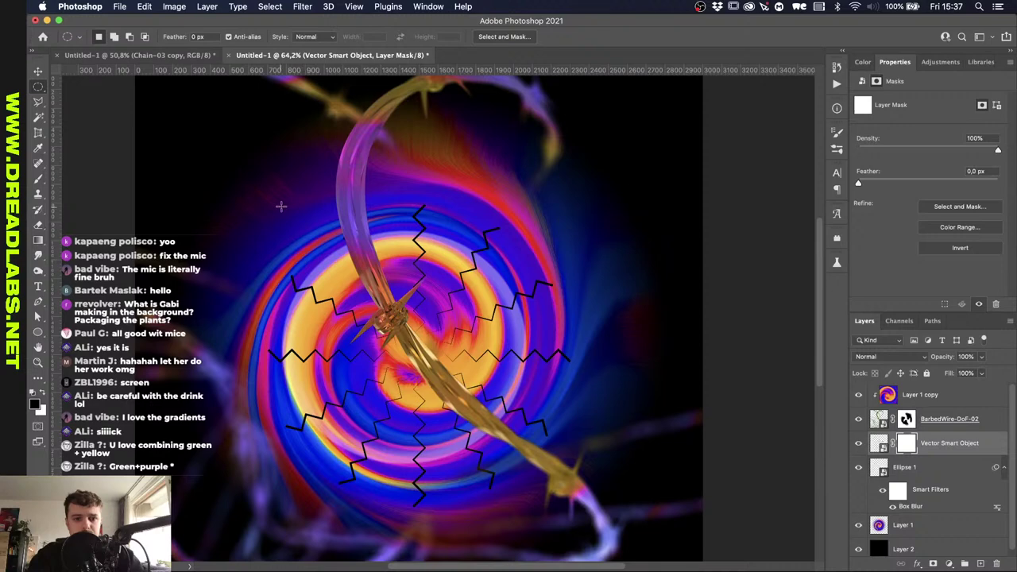
pyautogui.moveTo(280, 207); pyautogui.dragTo(624, 478)
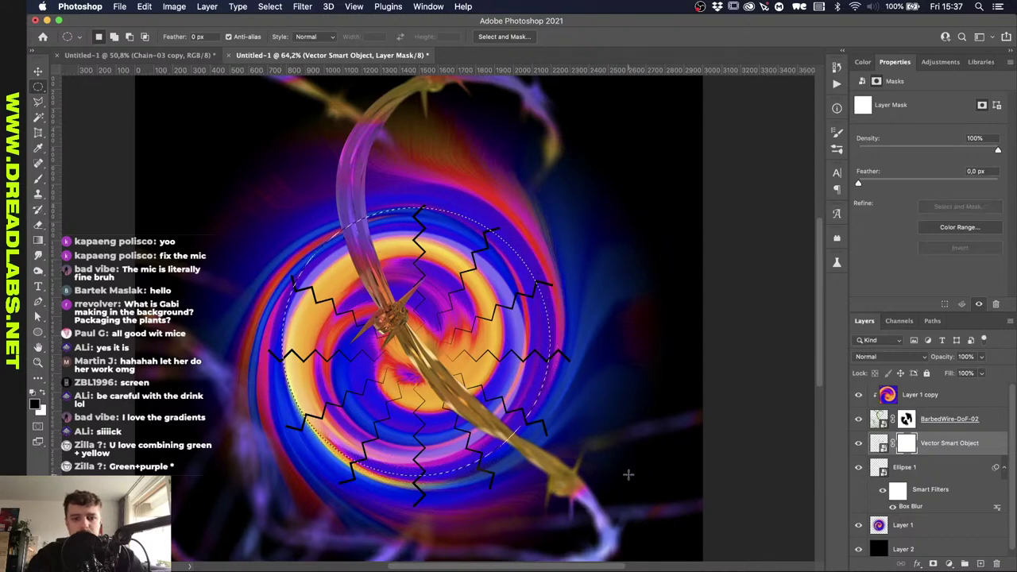
# Replace the zigzag burst's blank layer mask with a mask made from the circular selection.
pyautogui.click(302, 6)
pyautogui.moveTo(333, 165)
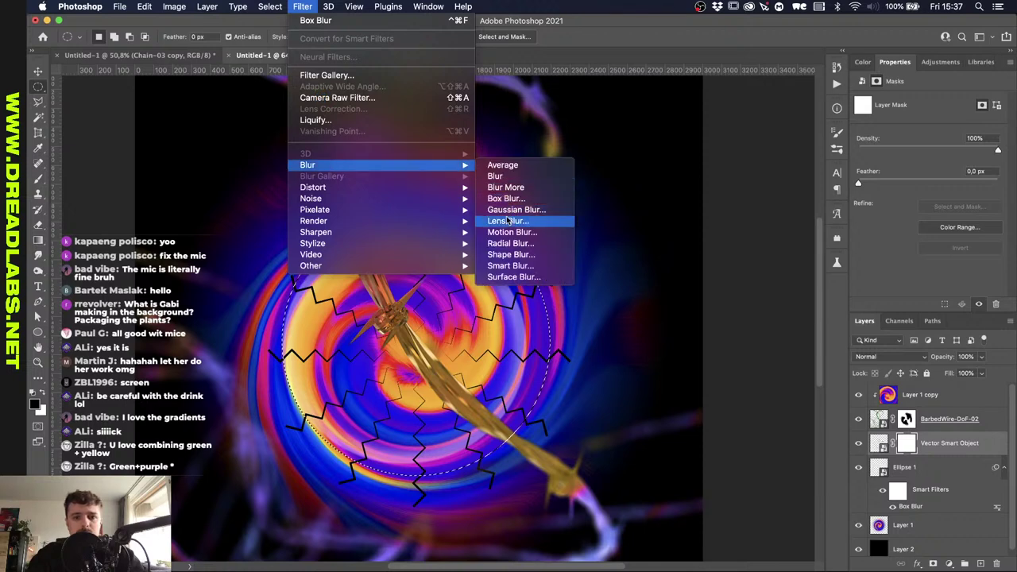
pyautogui.rightClick(905, 444)
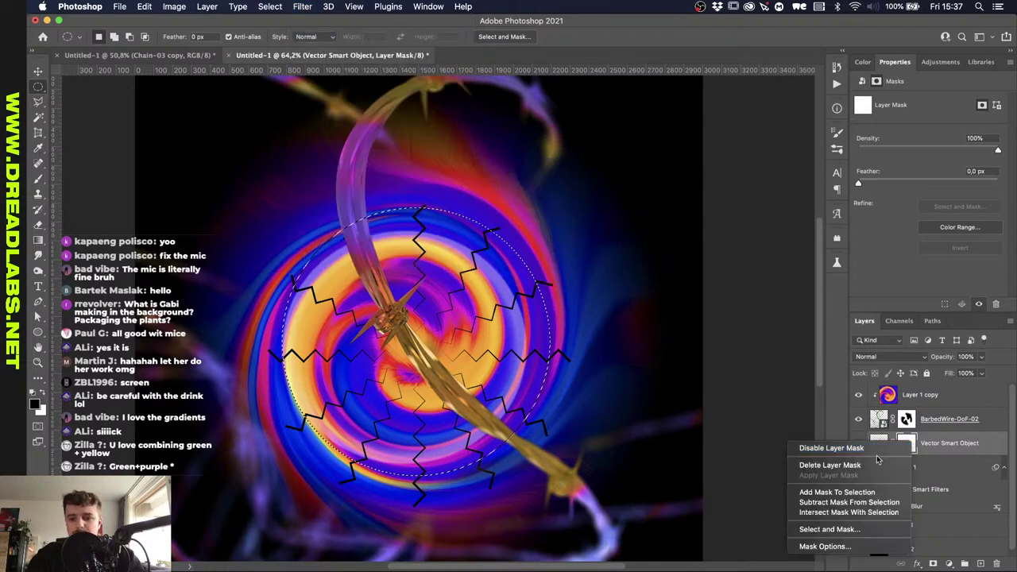
pyautogui.click(826, 465)
pyautogui.click(933, 564)
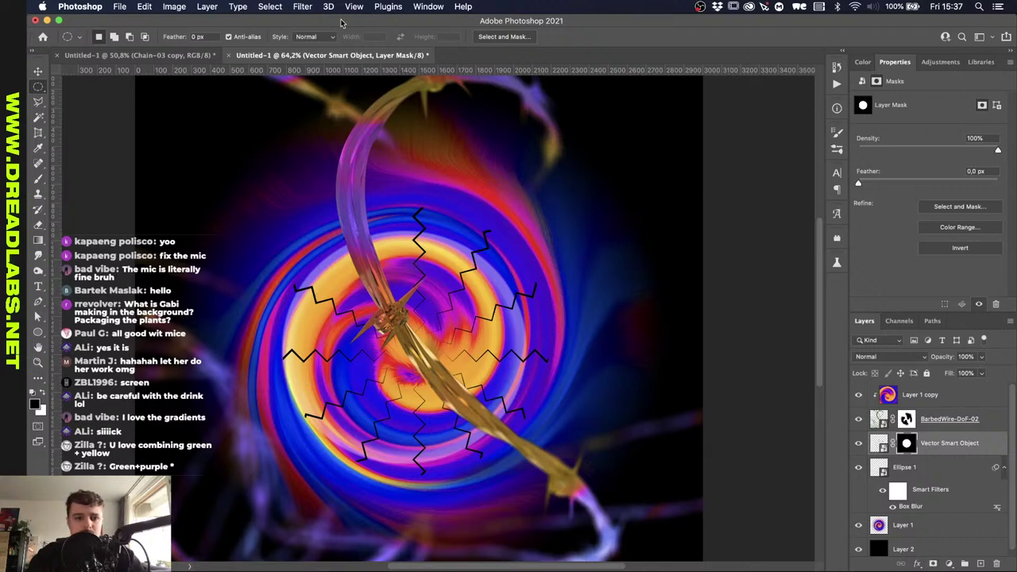
# Soften the zigzag burst's circular mask with a Gaussian Blur of 9.3 px radius.
pyautogui.click(303, 7)
pyautogui.moveTo(318, 165)
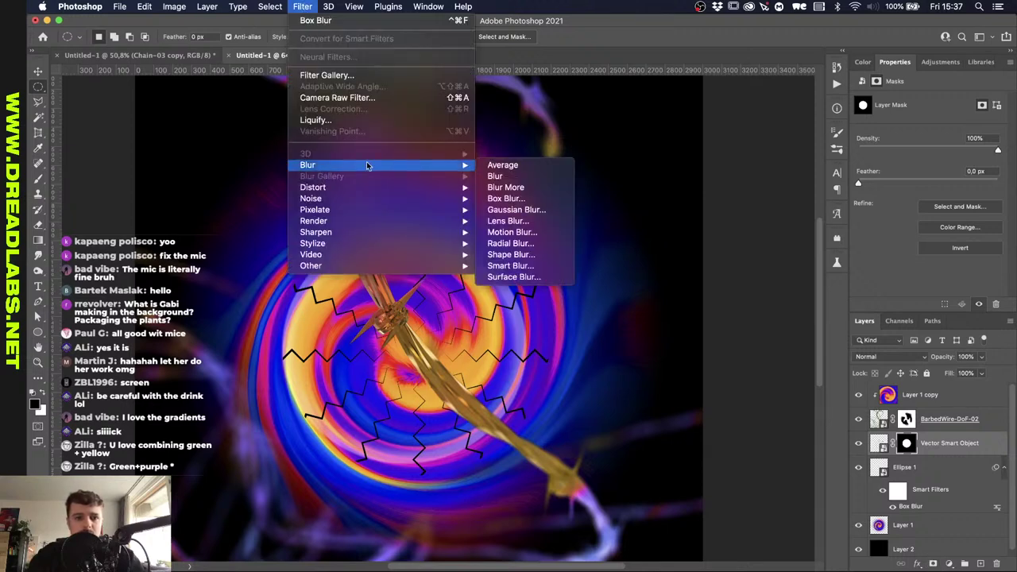
pyautogui.click(528, 210)
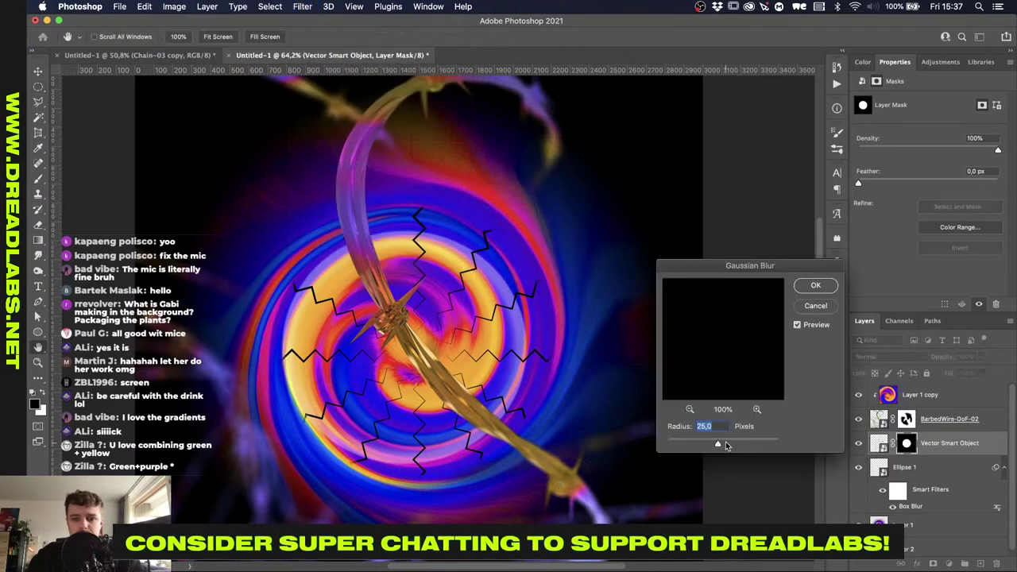
pyautogui.moveTo(725, 446); pyautogui.dragTo(717, 446)
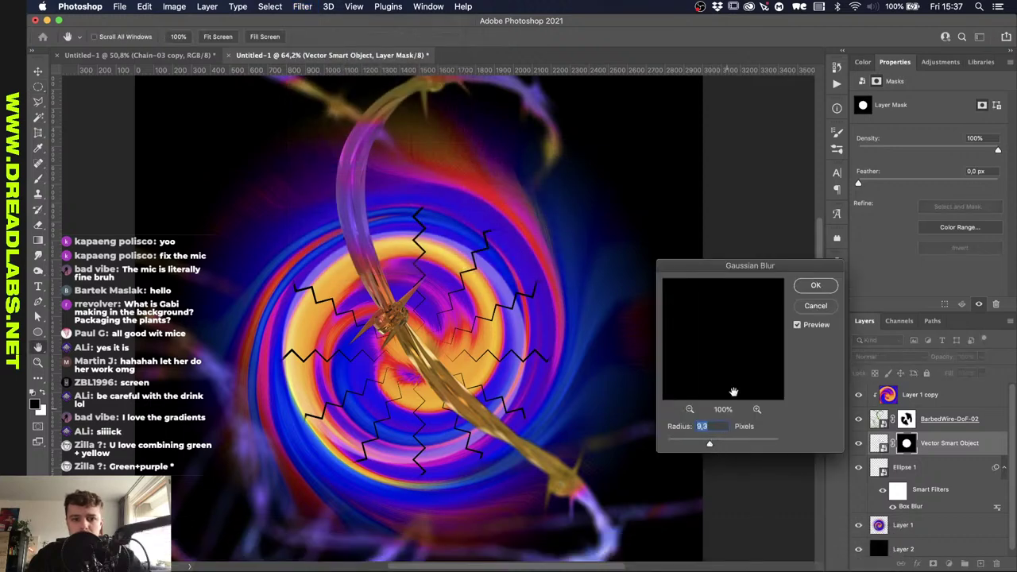
pyautogui.click(815, 284)
# Add a Bevel & Emboss effect to the zigzag burst as an Inner Bevel with a size of 6 px.
pyautogui.click(880, 445)
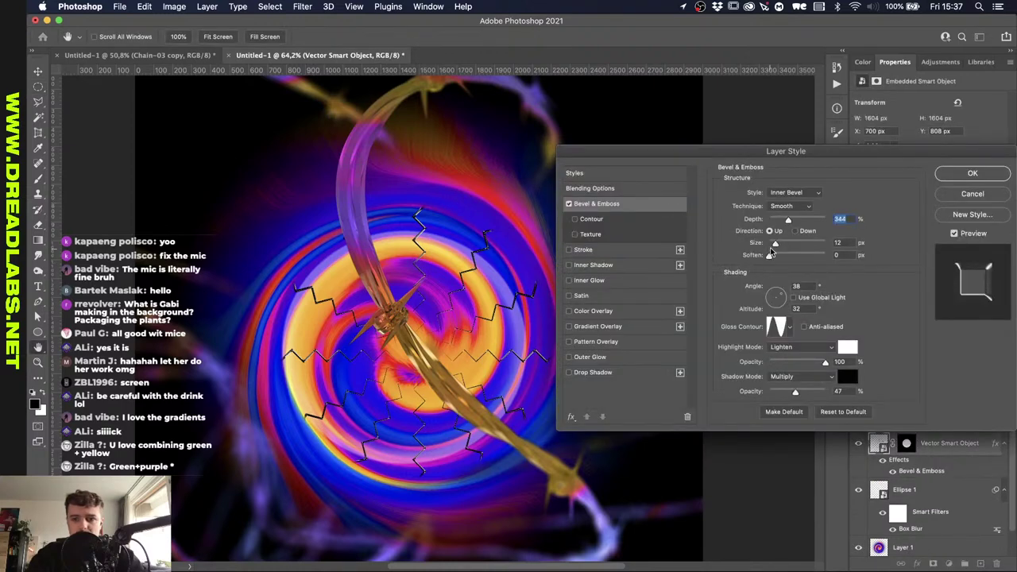
pyautogui.press('Tab')
pyautogui.press('Down')
pyautogui.press('Down')
pyautogui.press('Down')
pyautogui.press('Down')
pyautogui.press('Down')
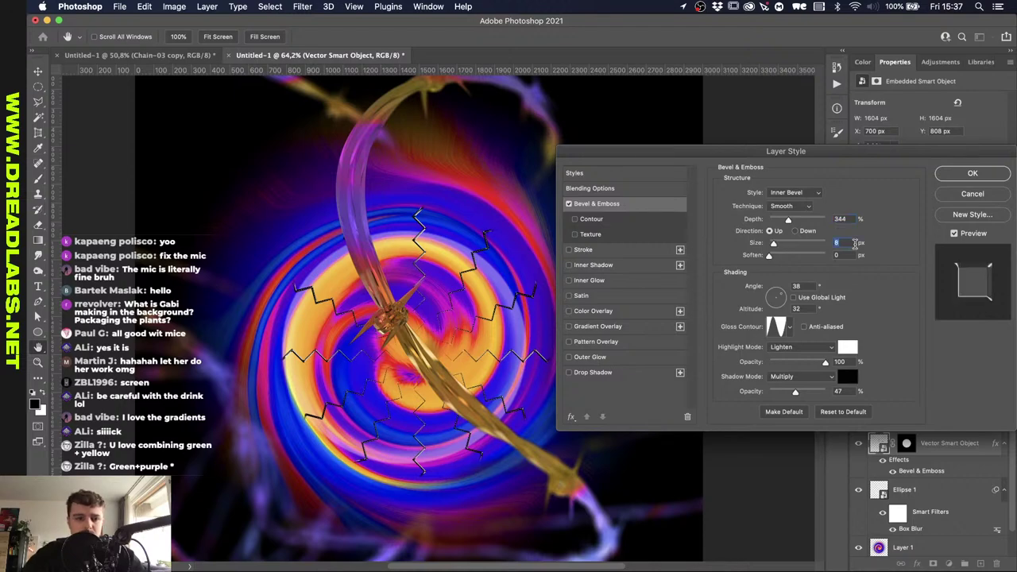
pyautogui.press('Return')
# Set the zigzag burst's Bevel & Emboss depth to 115% and its size to 3 px.
pyautogui.press('m')
pyautogui.press('super+equal')
pyautogui.press('super+equal')
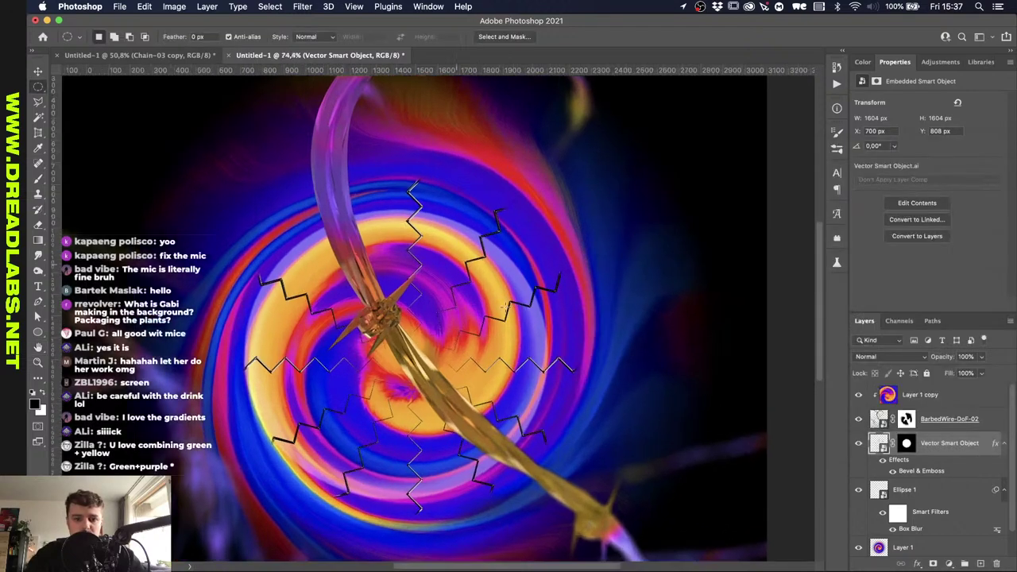
pyautogui.press('super+equal')
pyautogui.press('super+equal')
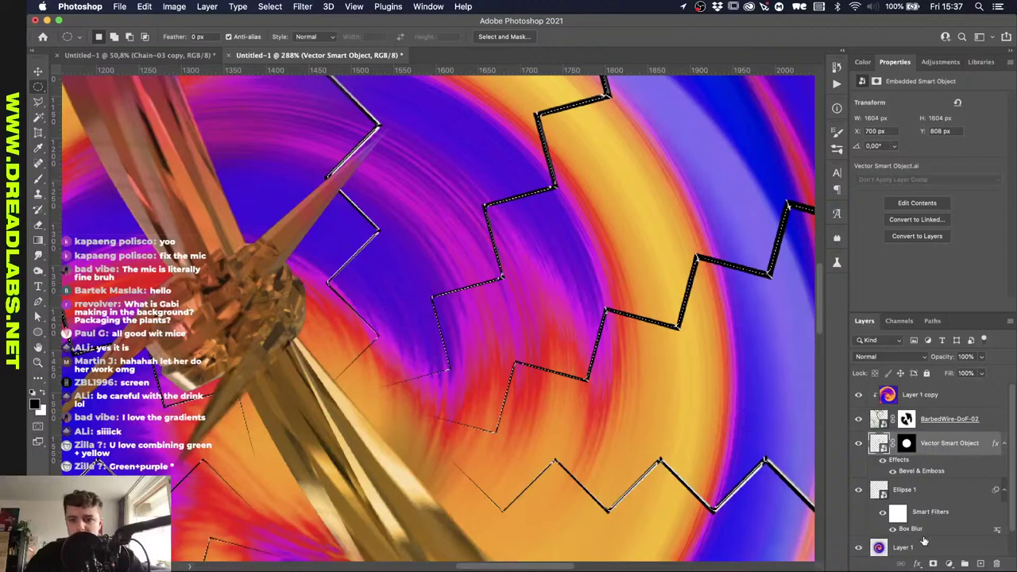
pyautogui.doubleClick(921, 472)
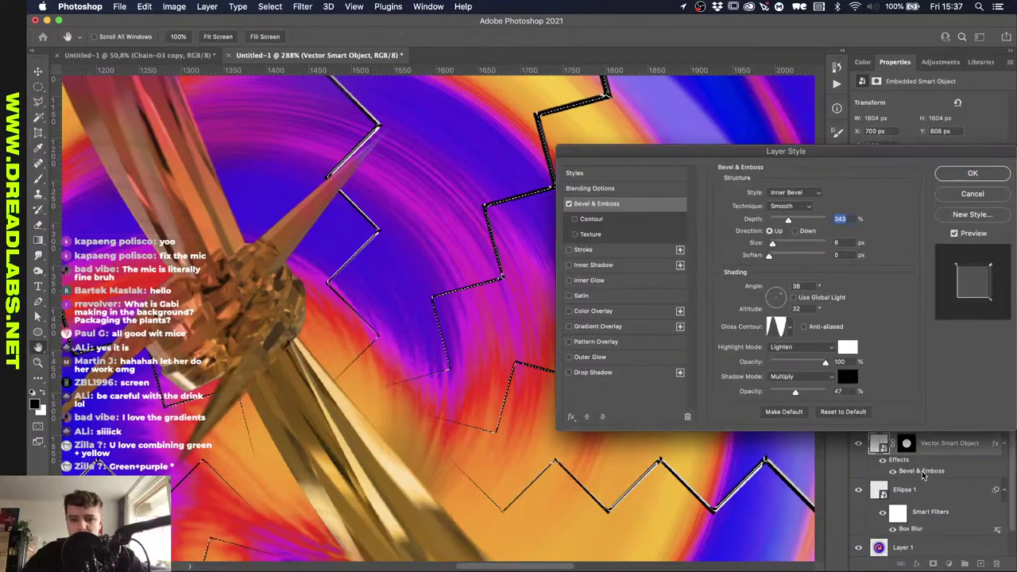
pyautogui.moveTo(778, 220); pyautogui.dragTo(775, 220)
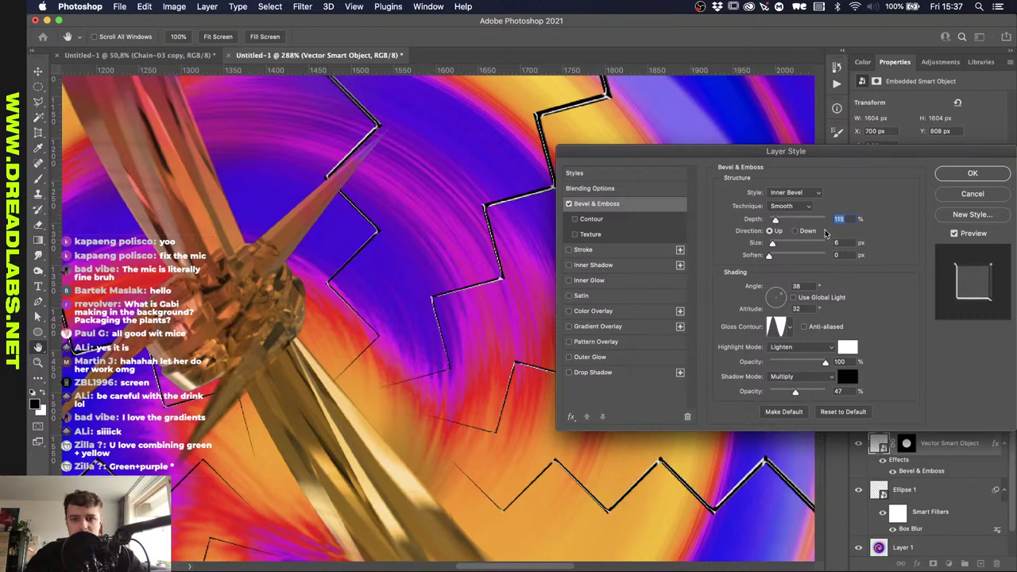
pyautogui.click(845, 241)
pyautogui.write('3')
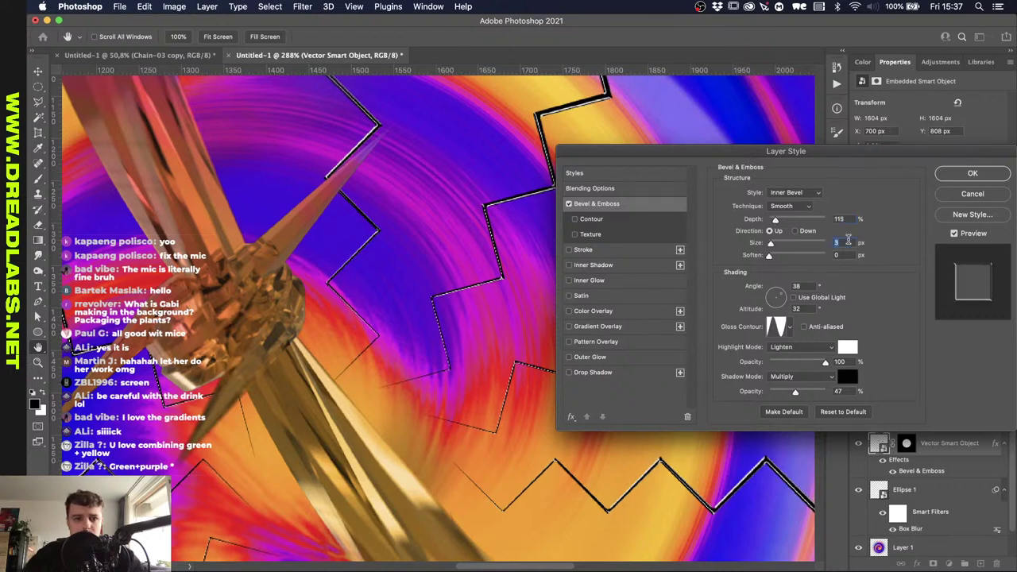
pyautogui.press('Return')
# Set the zigzag burst layer's fill to 0%.
pyautogui.click(982, 373)
pyautogui.moveTo(985, 389); pyautogui.dragTo(809, 383)
pyautogui.click(808, 383)
pyautogui.scroll(-10, 321, 387)
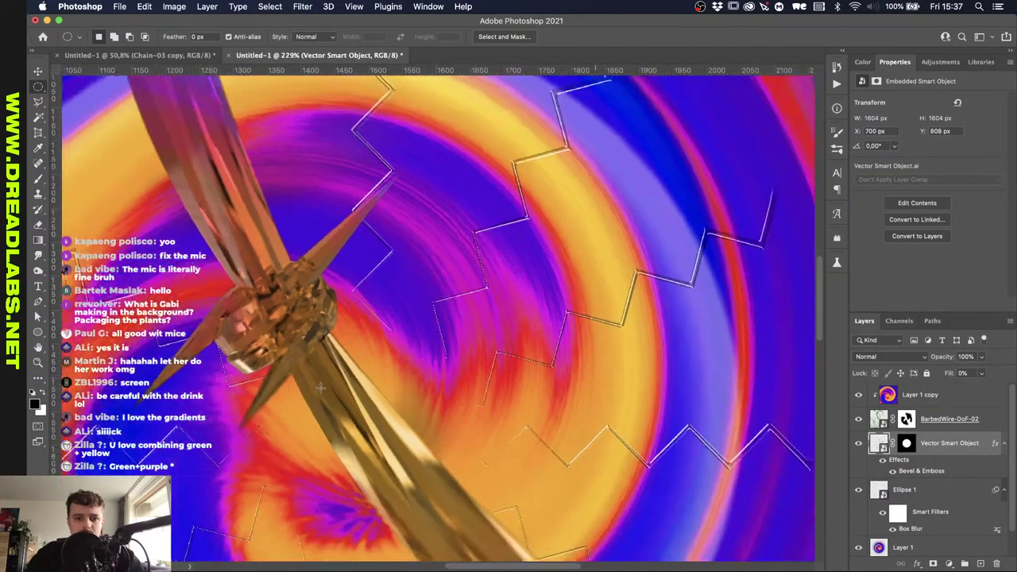
pyautogui.scroll(-3, 320, 387)
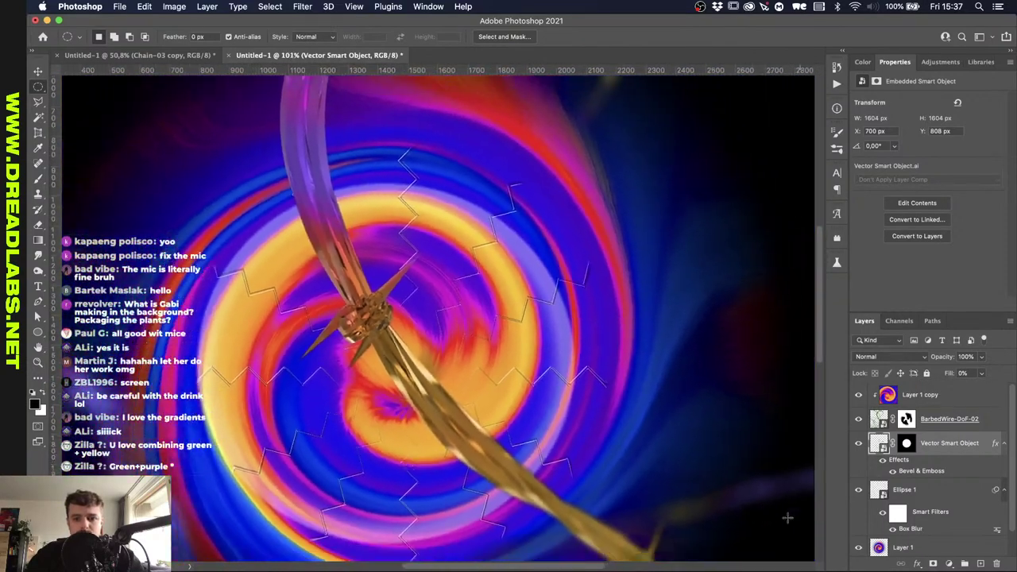
# Turn off the zigzag burst's Bevel & Emboss and apply an Inner Glow with 11% choke and 7 px size.
pyautogui.press('h')
pyautogui.doubleClick(896, 461)
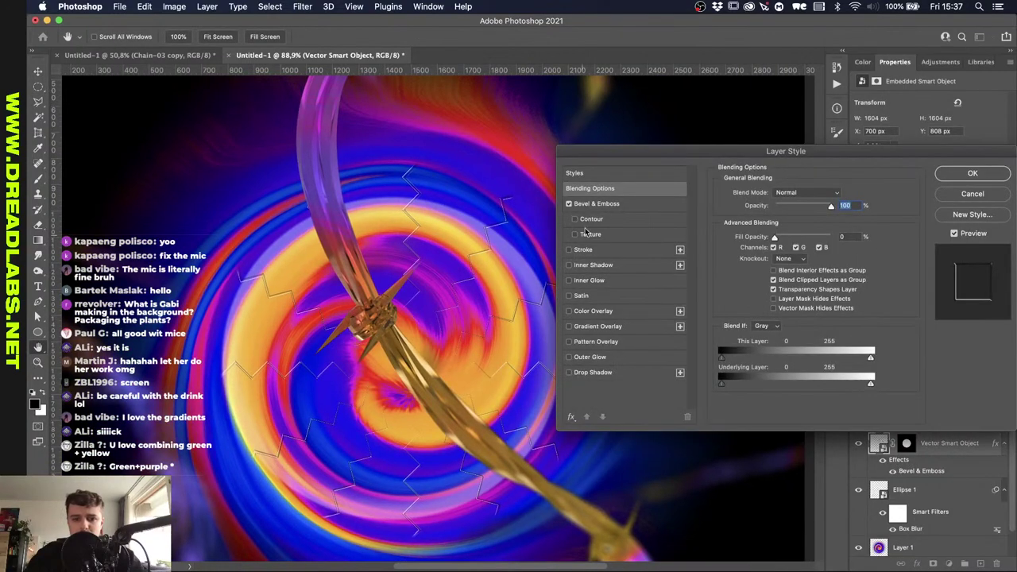
pyautogui.click(568, 204)
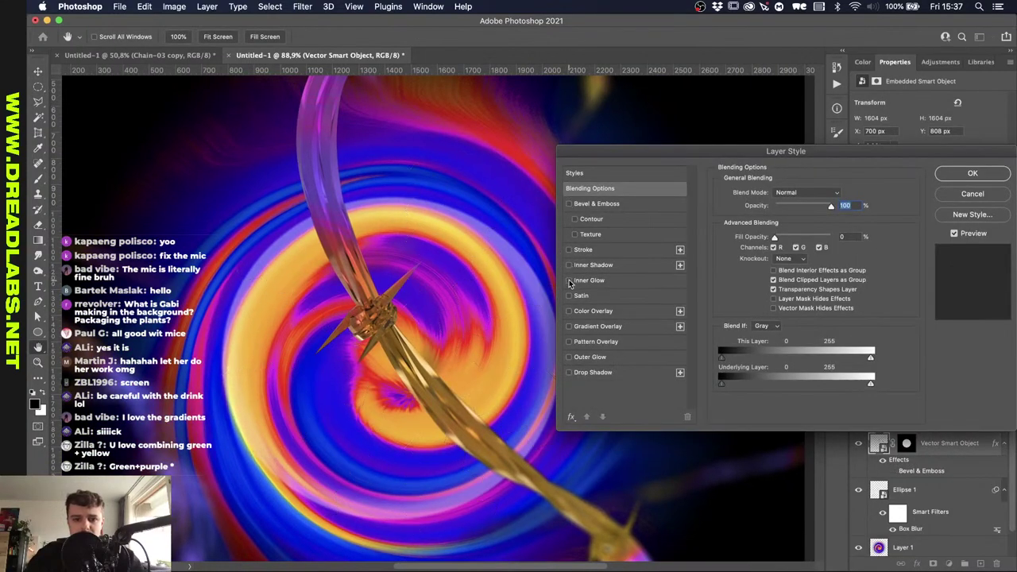
pyautogui.click(569, 280)
pyautogui.click(589, 281)
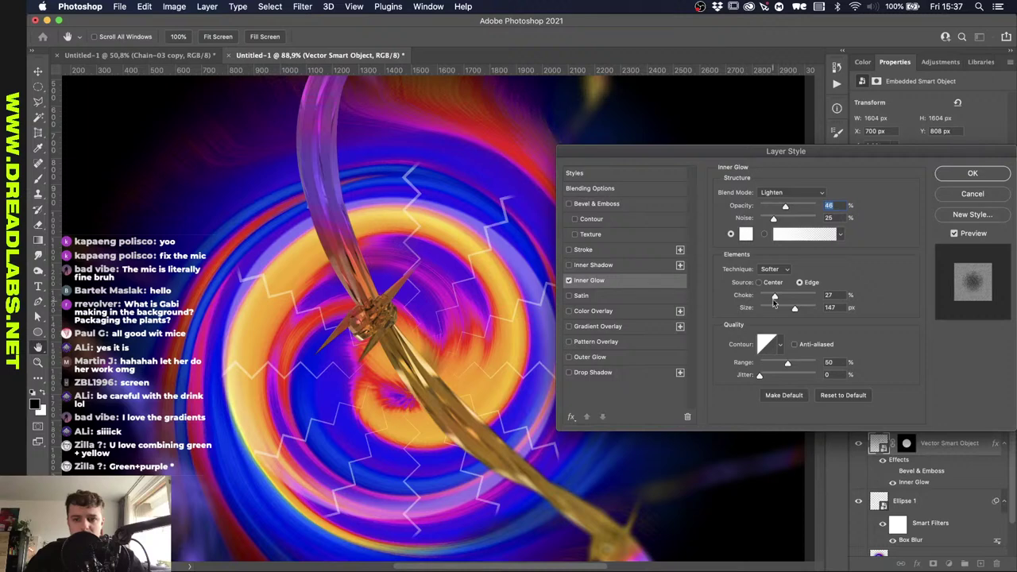
pyautogui.moveTo(774, 303)
pyautogui.mouseDown()
pyautogui.moveTo(766, 297)
pyautogui.moveTo(767, 308)
pyautogui.mouseUp()
pyautogui.click(766, 308)
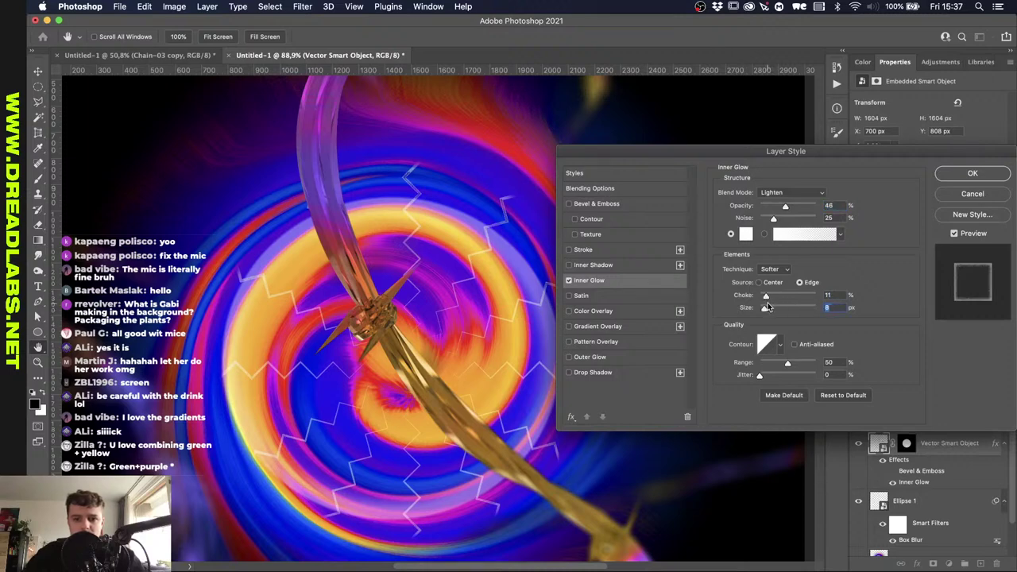
pyautogui.press('Down')
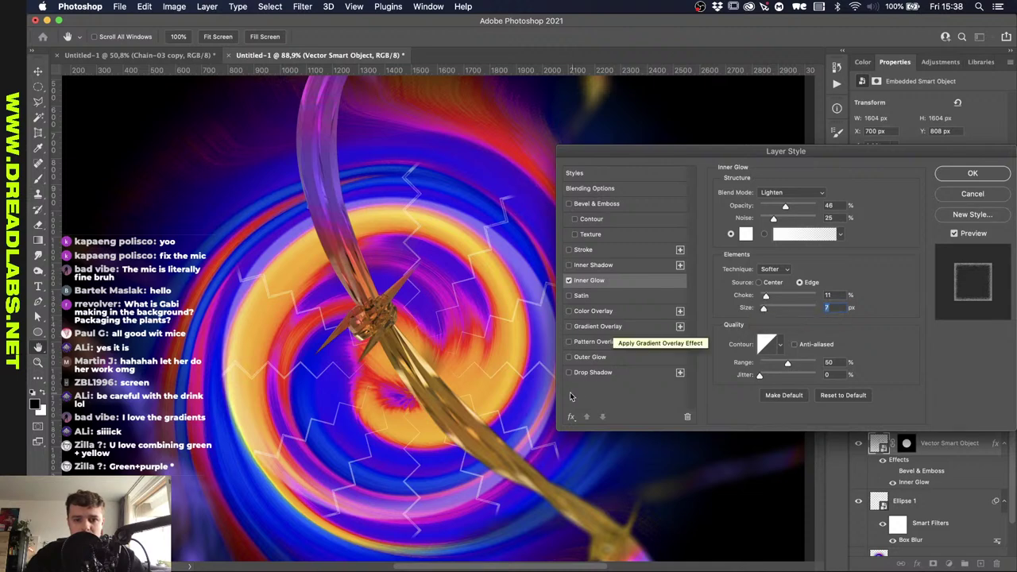
# Add an Outer Glow to the zigzag burst with 18% noise, 20% spread and 21 px size.
pyautogui.click(569, 357)
pyautogui.click(601, 358)
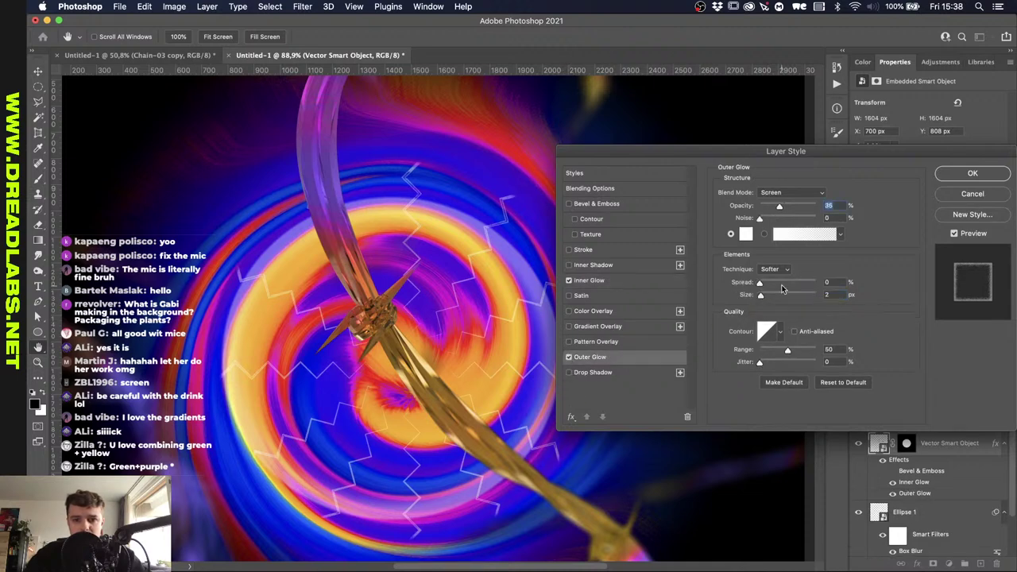
pyautogui.moveTo(765, 298); pyautogui.dragTo(767, 295)
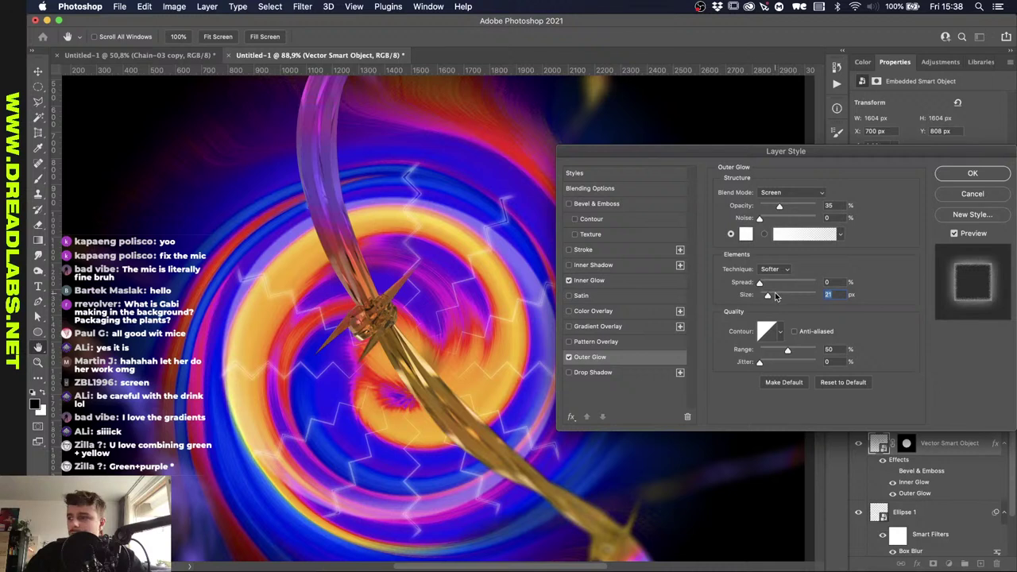
pyautogui.moveTo(759, 218); pyautogui.dragTo(770, 218)
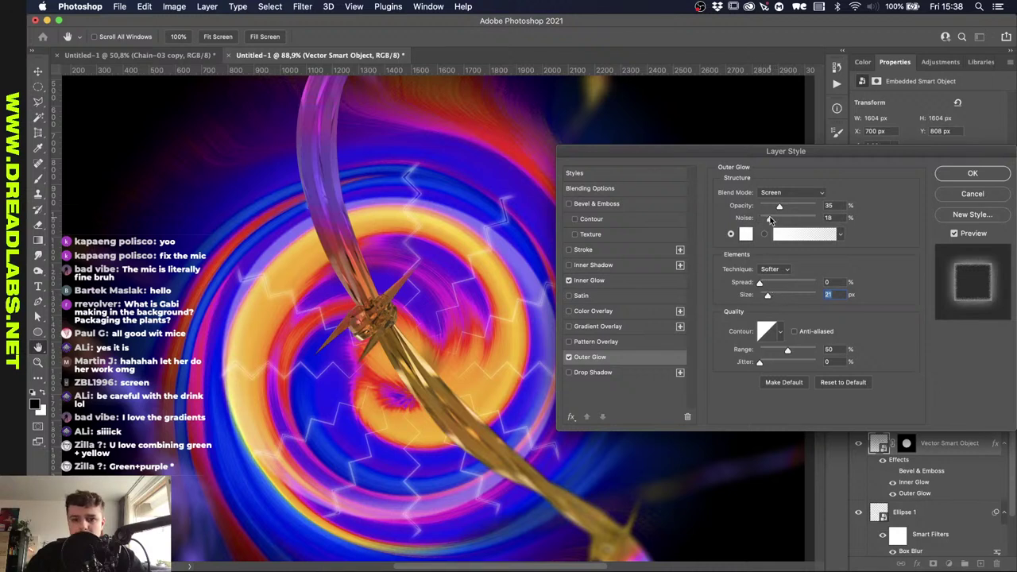
pyautogui.moveTo(760, 283); pyautogui.dragTo(771, 282)
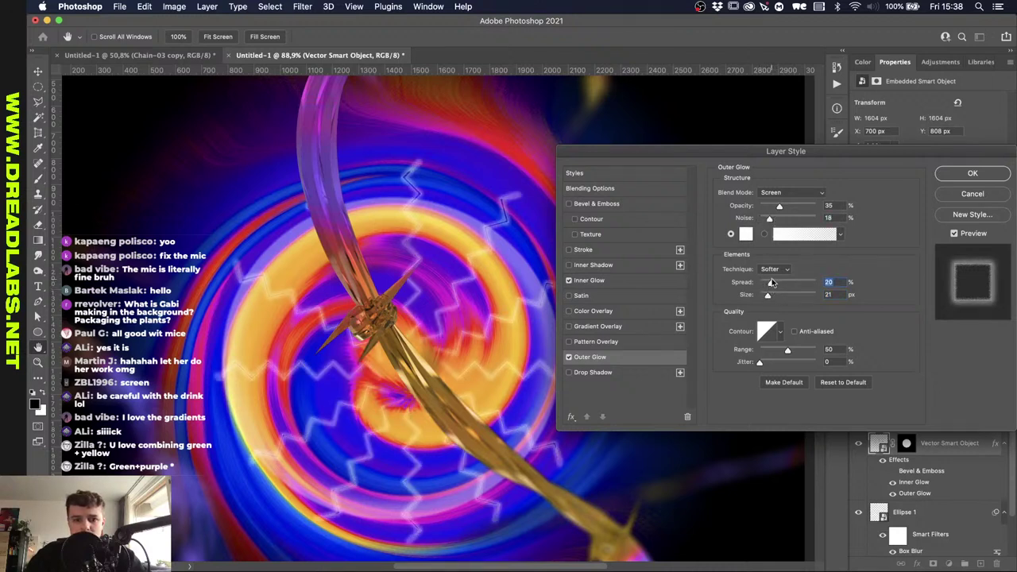
pyautogui.click(973, 172)
# Unlink the zigzag burst's layer mask and scale the mask alone proportionally to about 78.76%.
pyautogui.click(906, 444)
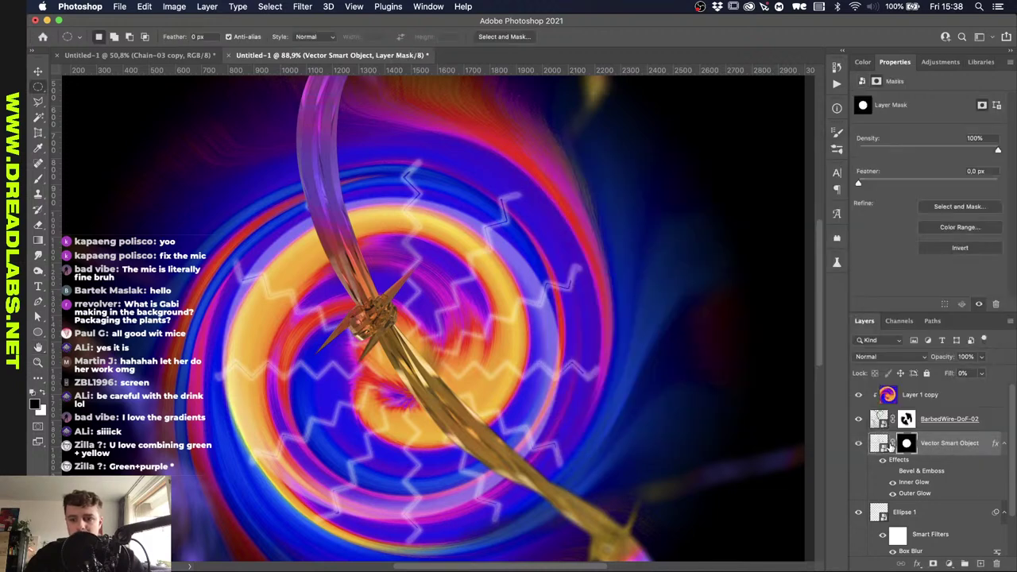
pyautogui.click(890, 447)
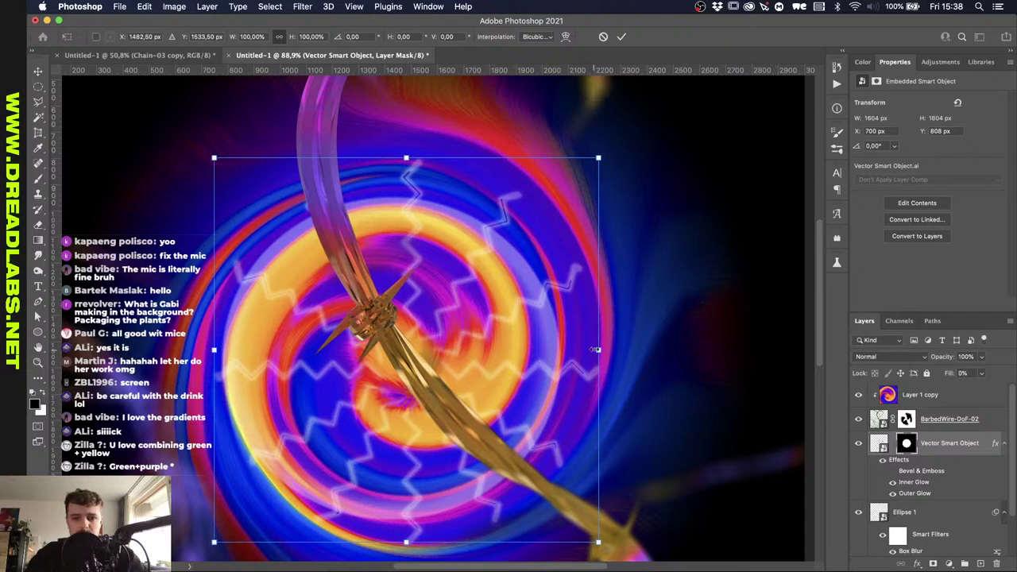
pyautogui.moveTo(599, 349); pyautogui.dragTo(556, 351)
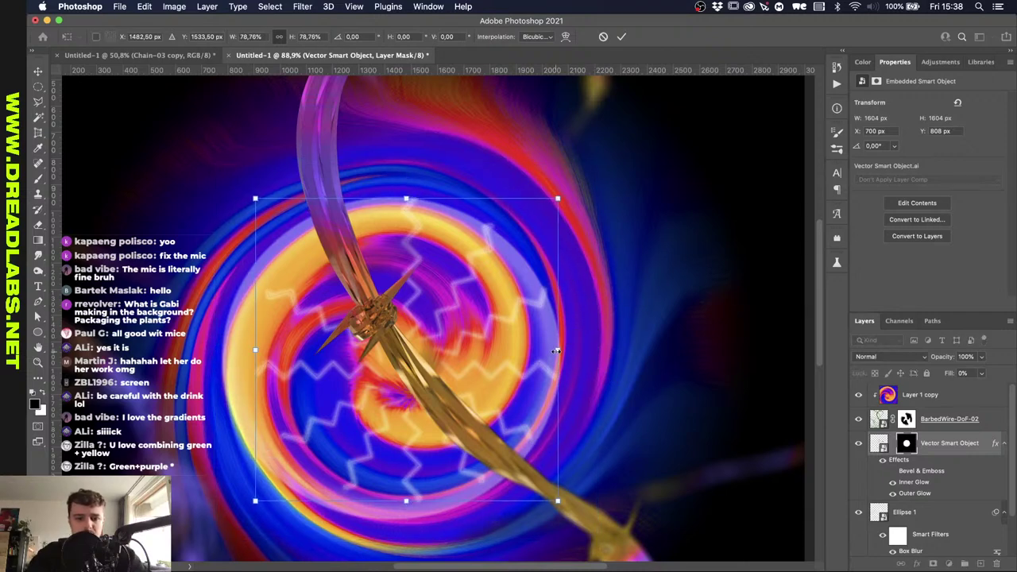
pyautogui.press('Return')
# Try reapplying the last Gaussian Blur to the zigzag burst's mask, and undo it.
pyautogui.click(308, 8)
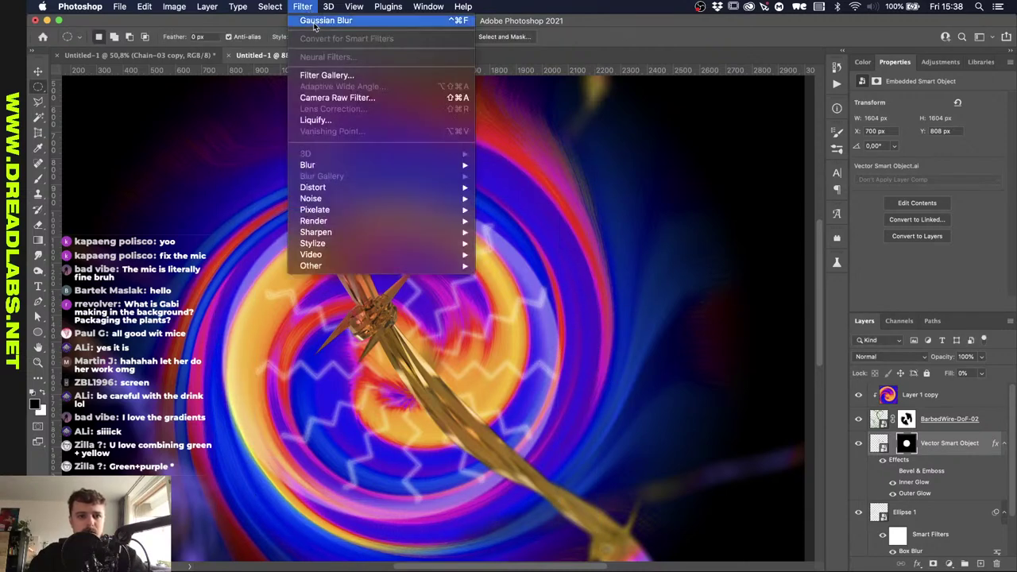
pyautogui.click(322, 20)
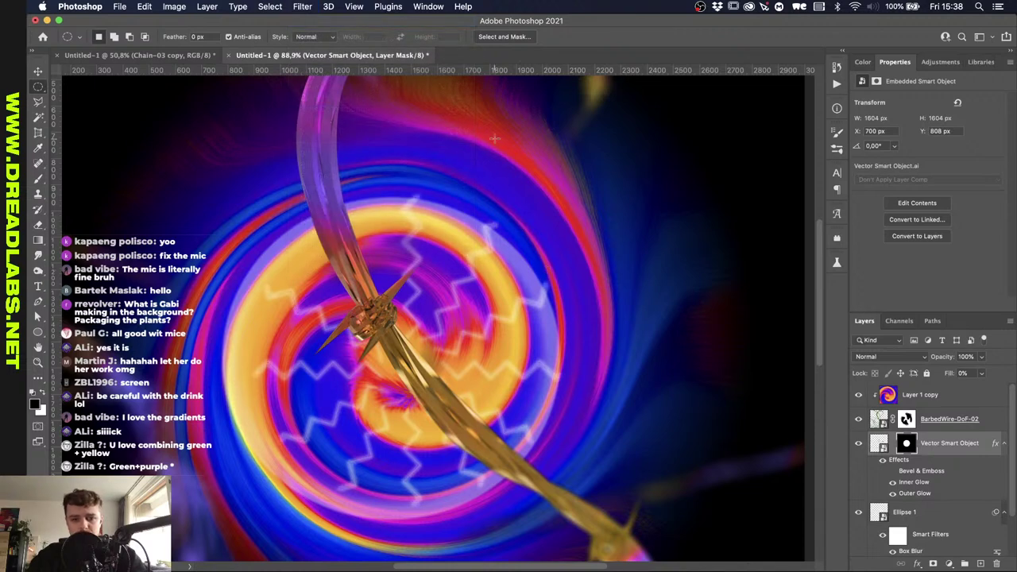
pyautogui.press('super+z')
pyautogui.click(302, 8)
pyautogui.moveTo(334, 164)
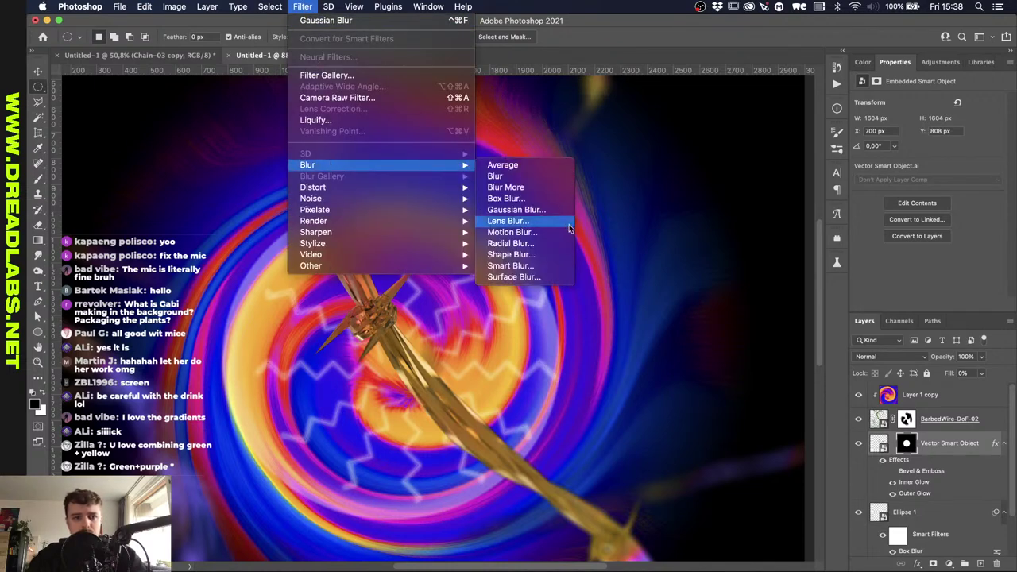
pyautogui.click(529, 209)
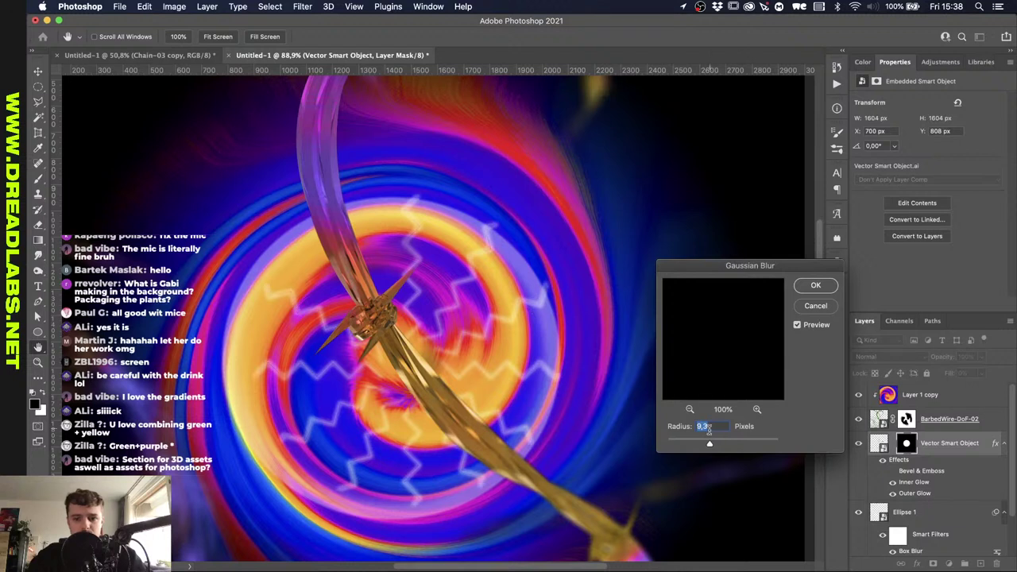
pyautogui.moveTo(709, 443); pyautogui.dragTo(726, 446)
pyautogui.click(815, 286)
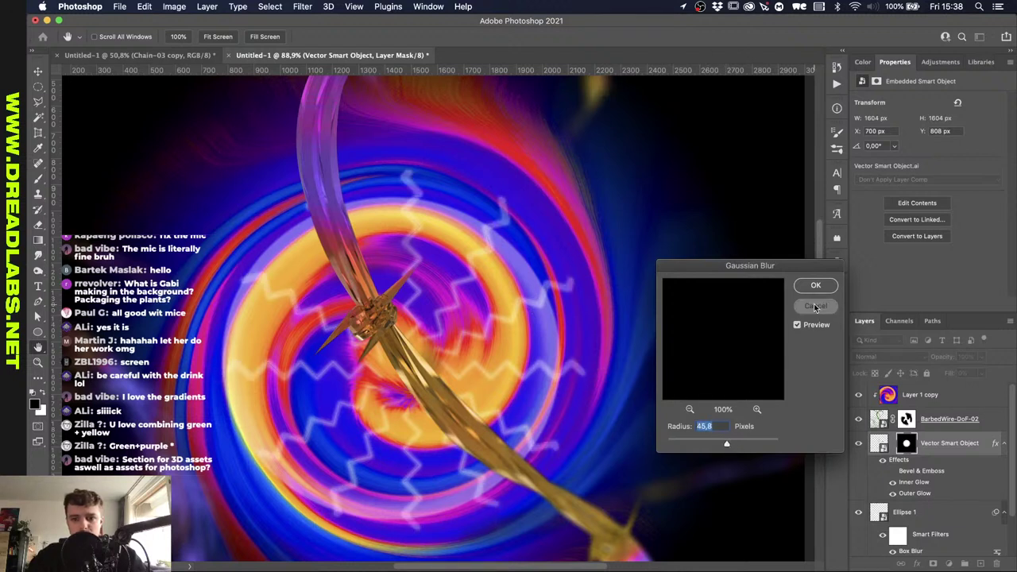
pyautogui.rightClick(895, 445)
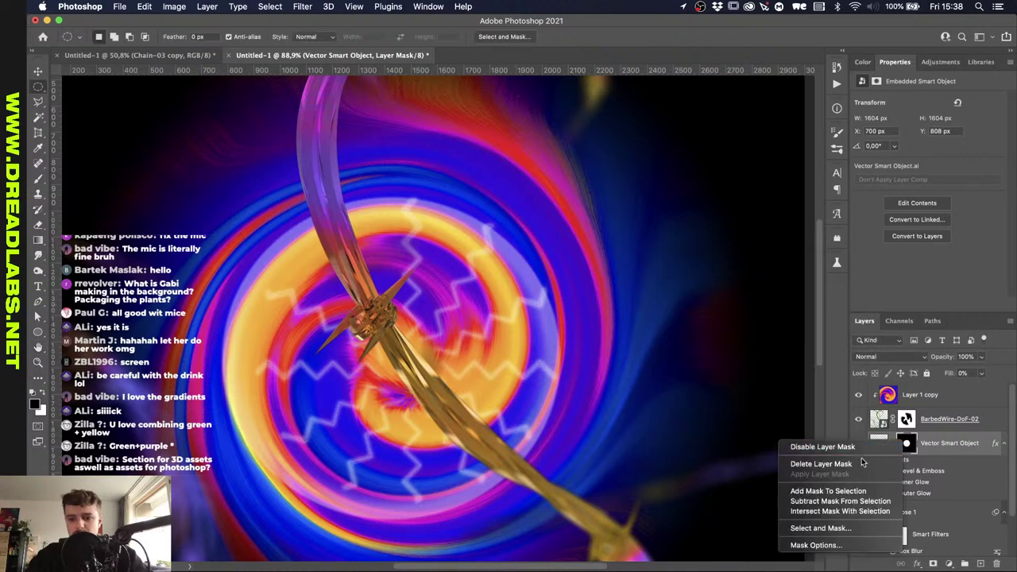
pyautogui.click(895, 452)
pyautogui.press('super+j')
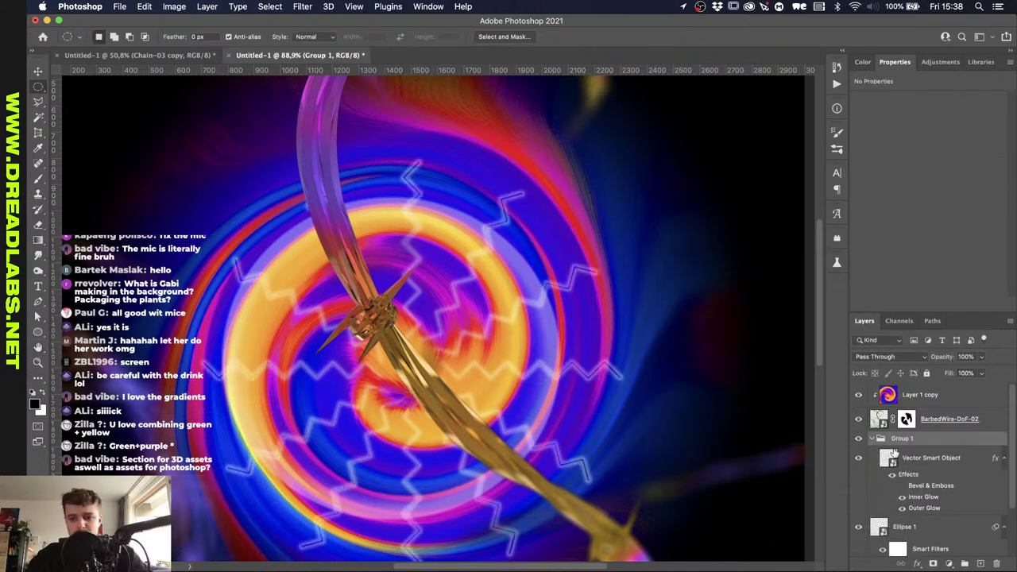
pyautogui.press('super+z')
pyautogui.press('super+z')
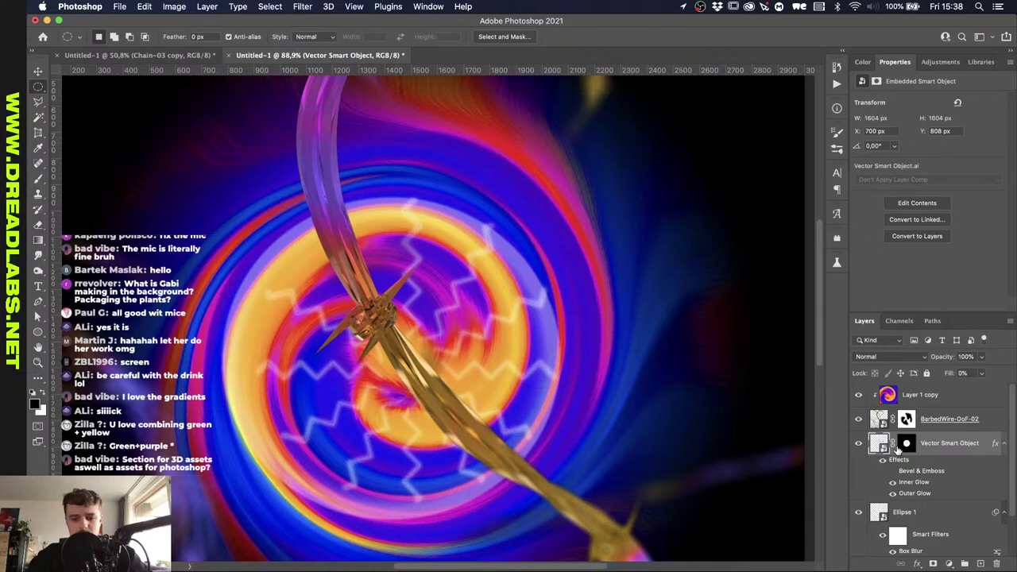
# Group the zigzag burst layer, copy its circular mask onto the group, and delete the mask from the burst layer itself.
pyautogui.press('super+g')
pyautogui.moveTo(915, 457); pyautogui.dragTo(918, 443)
pyautogui.rightClick(915, 469)
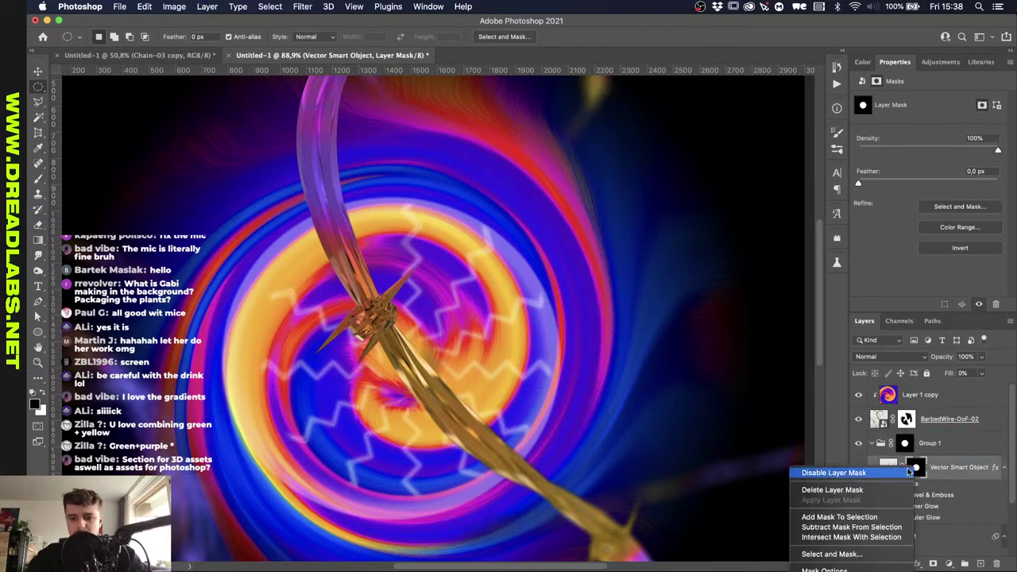
pyautogui.click(874, 490)
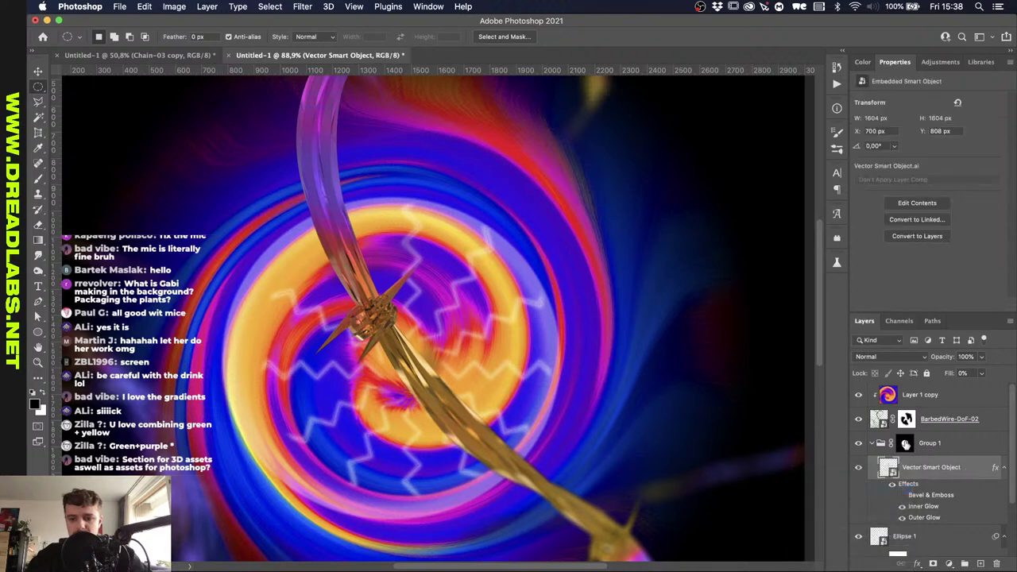
# Soften the zigzag group's circular mask with a Gaussian Blur of 97.2 px radius.
pyautogui.click(905, 444)
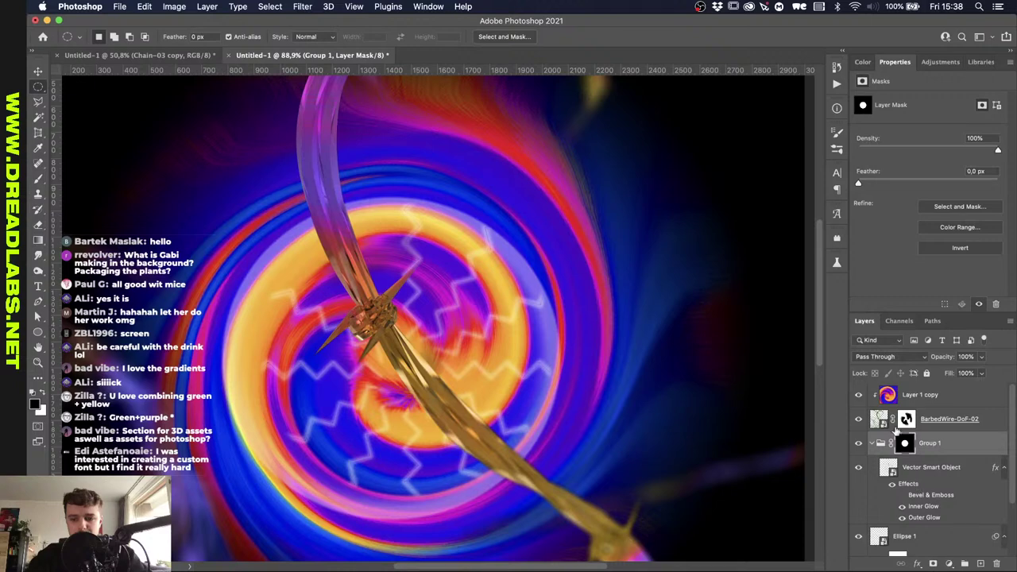
pyautogui.click(301, 6)
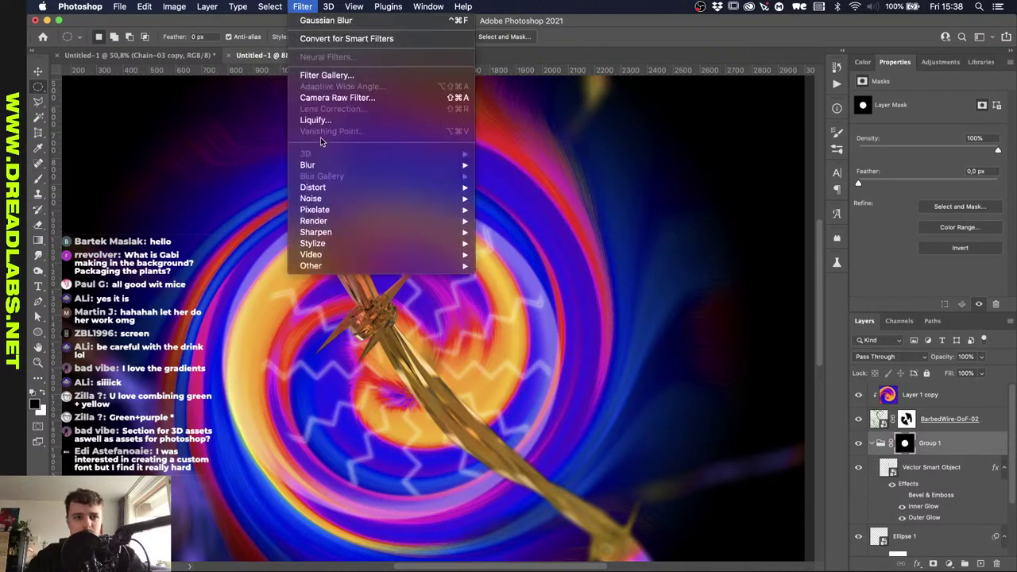
pyautogui.moveTo(310, 164)
pyautogui.click(509, 211)
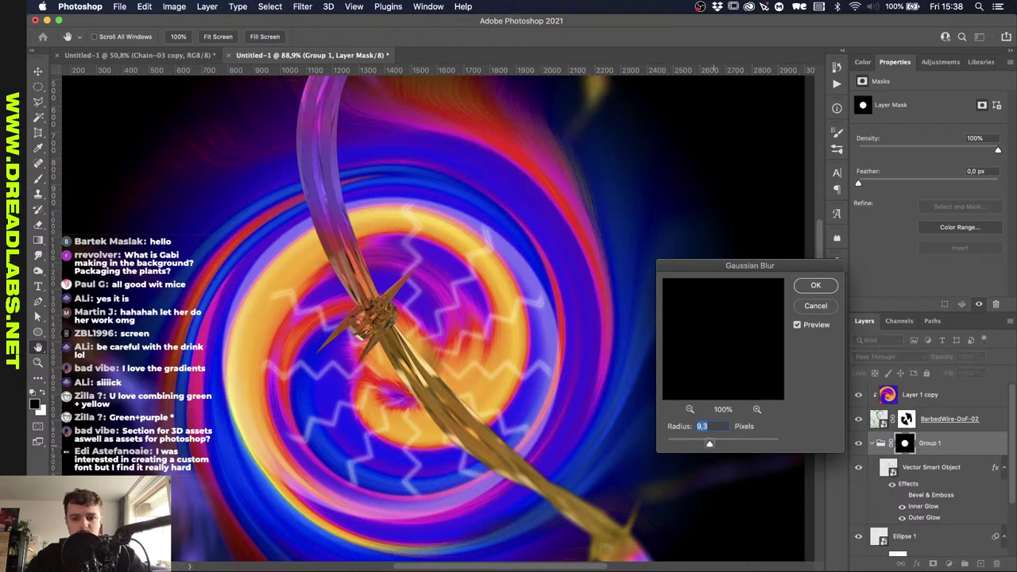
pyautogui.moveTo(710, 443); pyautogui.dragTo(738, 447)
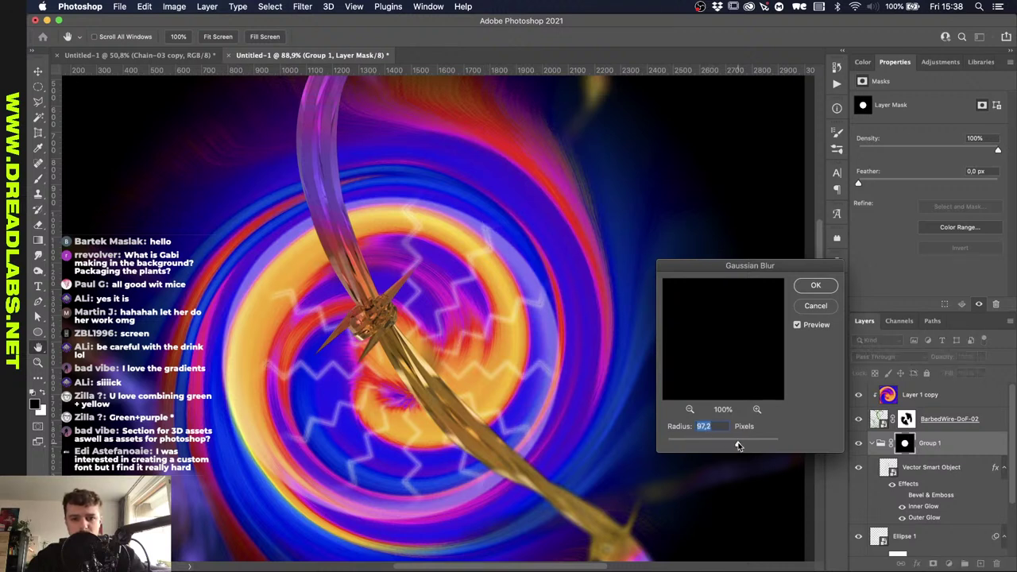
pyautogui.click(800, 287)
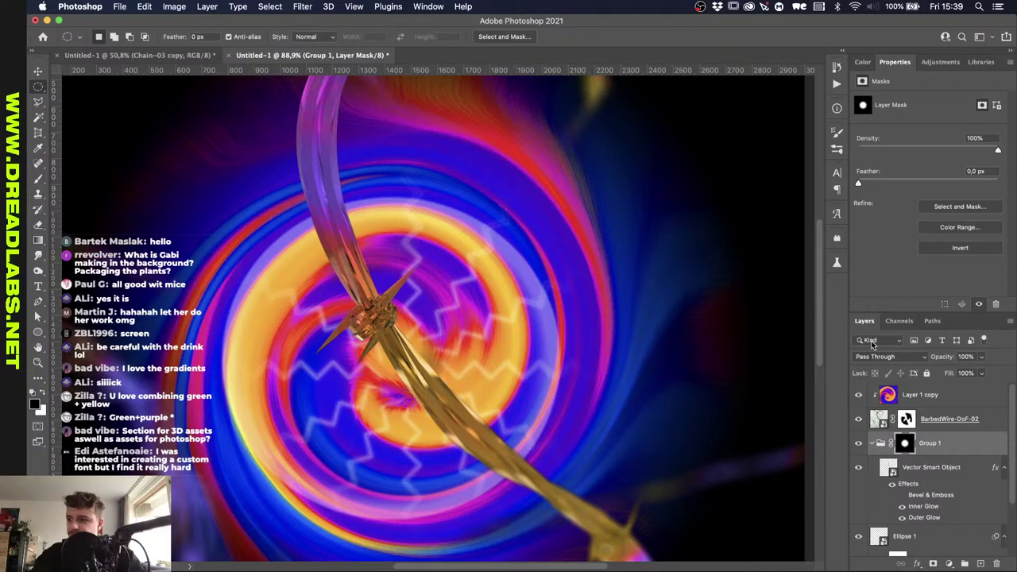
# Move the masked zigzag group slightly up and left, placing the burst at about X 669 px, Y 762 px.
pyautogui.press('v')
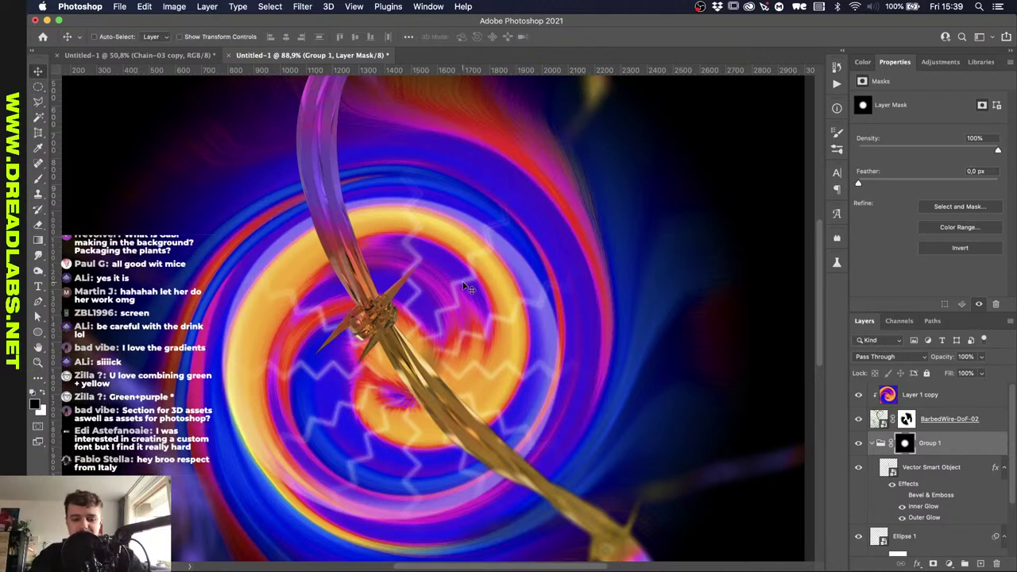
pyautogui.moveTo(494, 303)
pyautogui.mouseDown()
pyautogui.moveTo(503, 296)
pyautogui.moveTo(498, 303)
pyautogui.mouseUp()
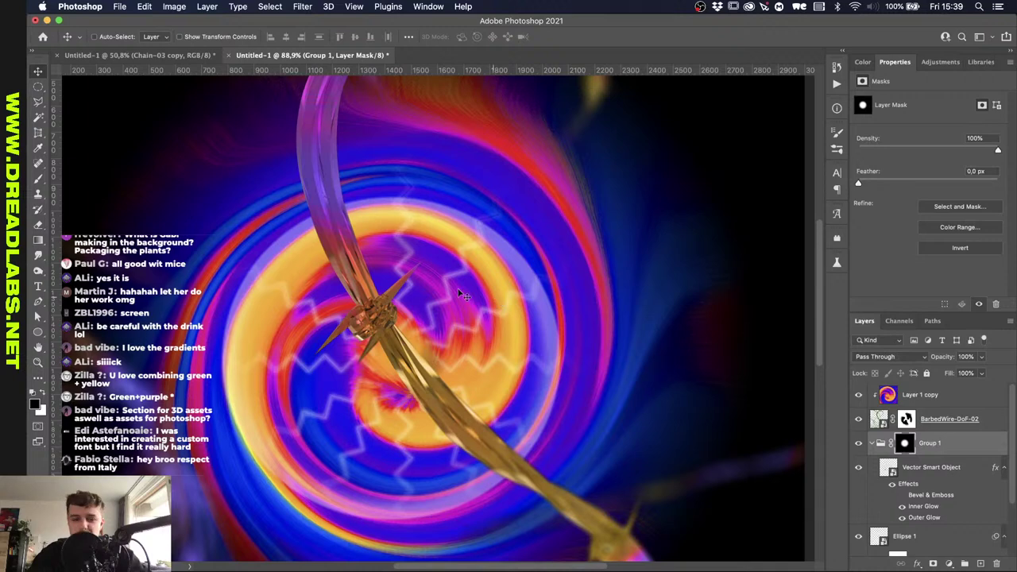
pyautogui.scroll(3, 457, 389)
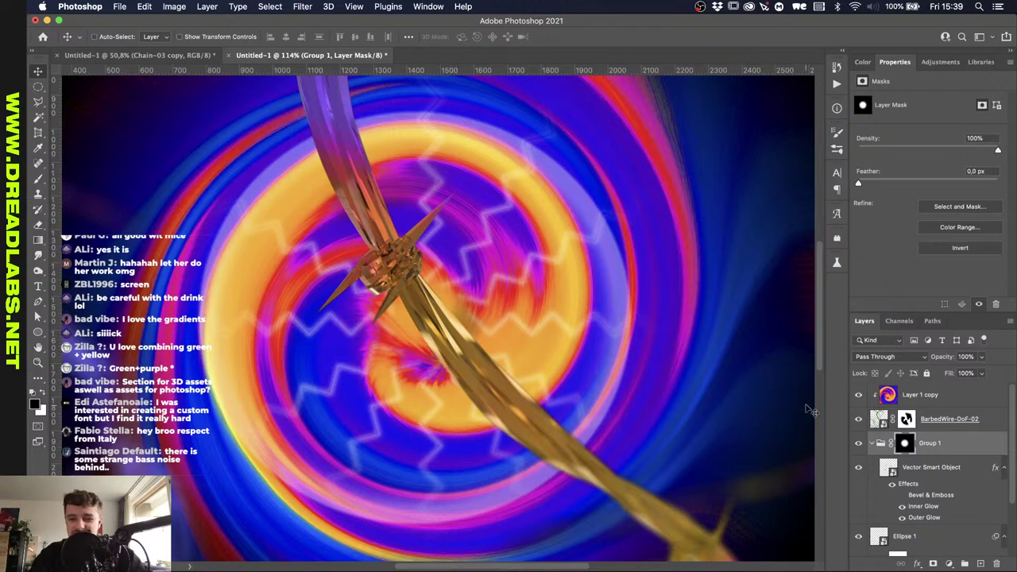
# Apply a Twirl distortion with an angle of 426° to the zigzag burst smart object inside the group.
pyautogui.click(926, 471)
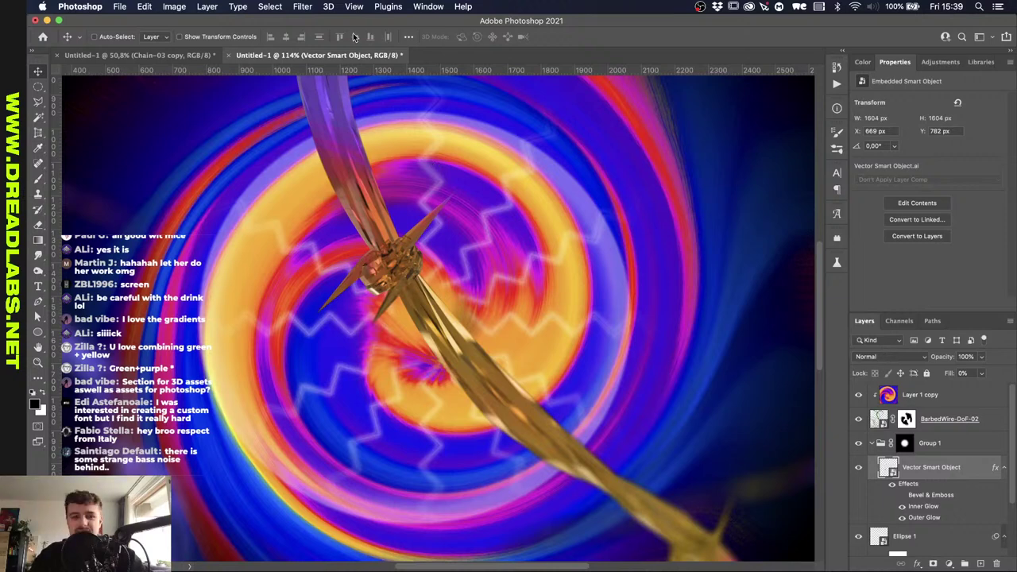
pyautogui.click(303, 7)
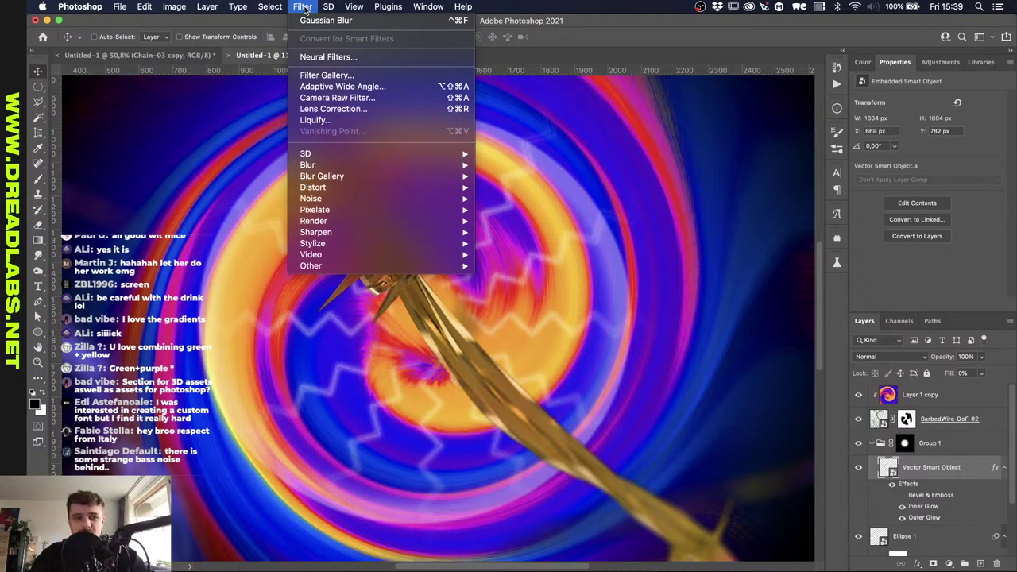
pyautogui.moveTo(322, 166)
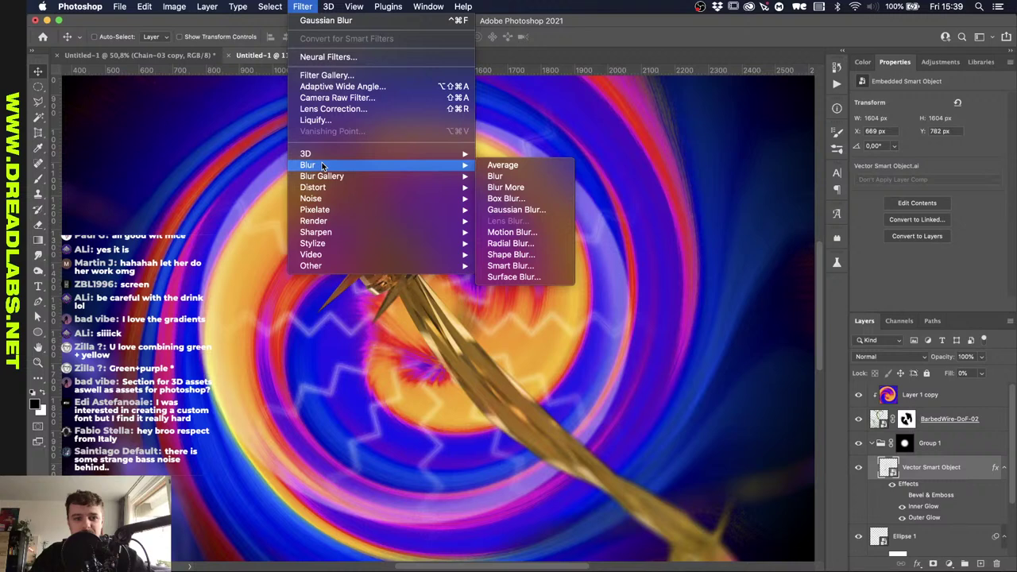
pyautogui.moveTo(358, 188)
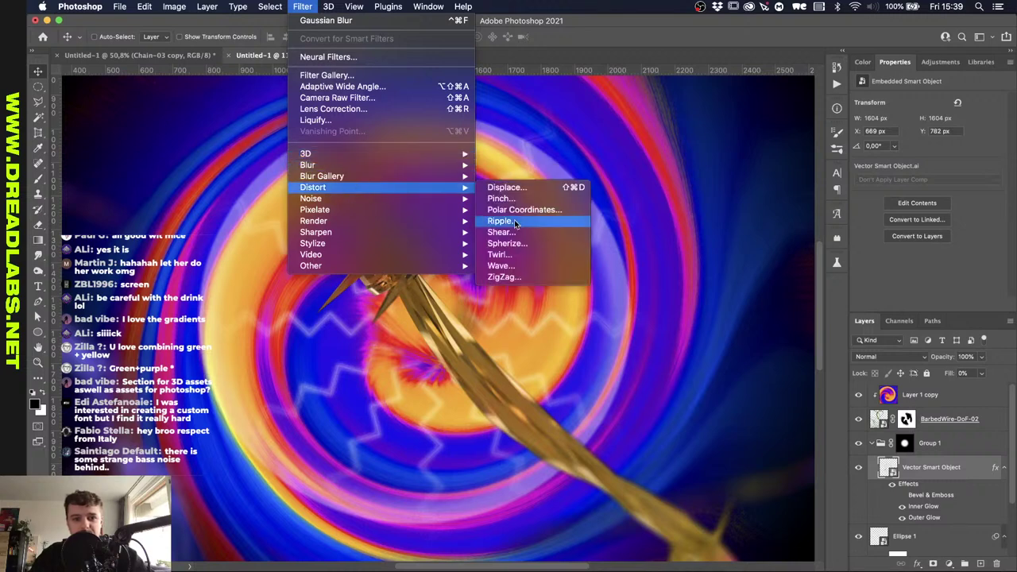
pyautogui.click(504, 256)
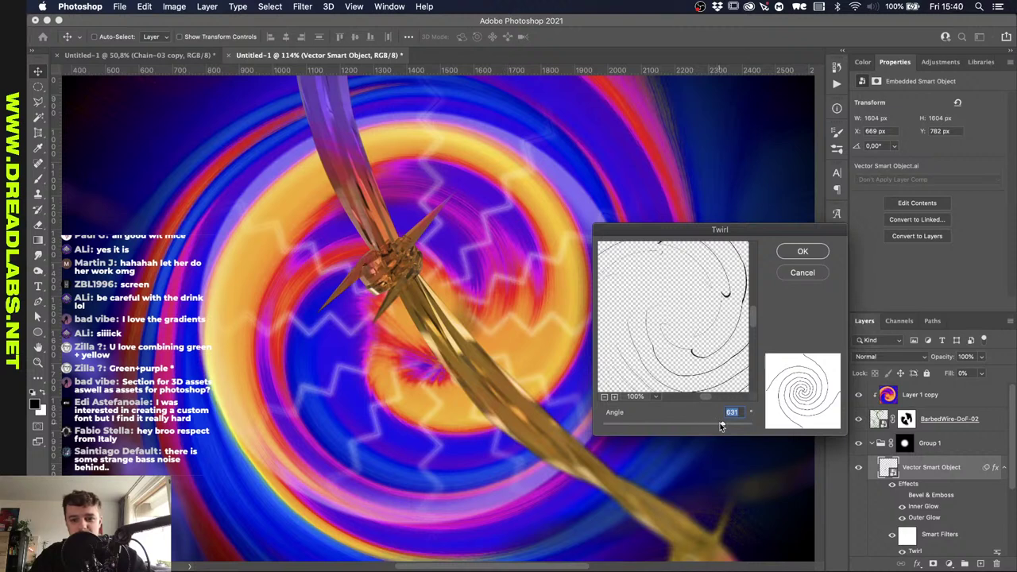
pyautogui.moveTo(721, 424)
pyautogui.mouseDown()
pyautogui.moveTo(685, 424)
pyautogui.moveTo(705, 425)
pyautogui.mouseUp()
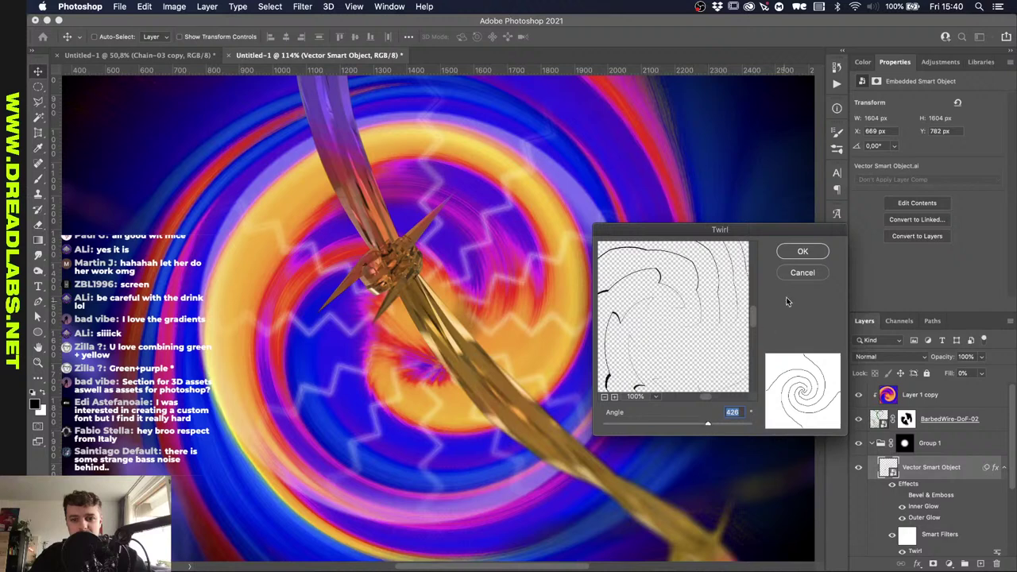
pyautogui.click(801, 252)
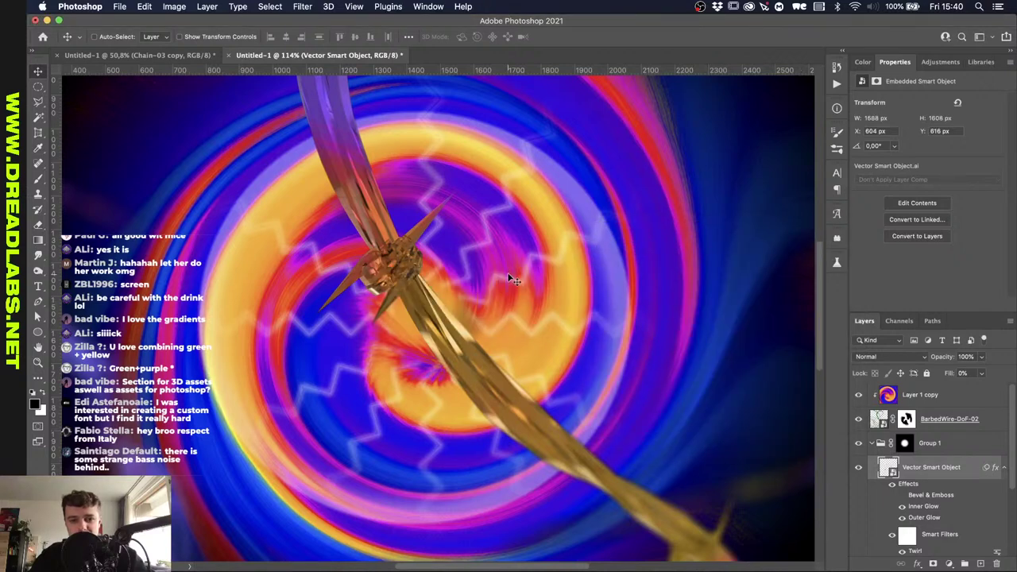
pyautogui.scroll(-4, 516, 282)
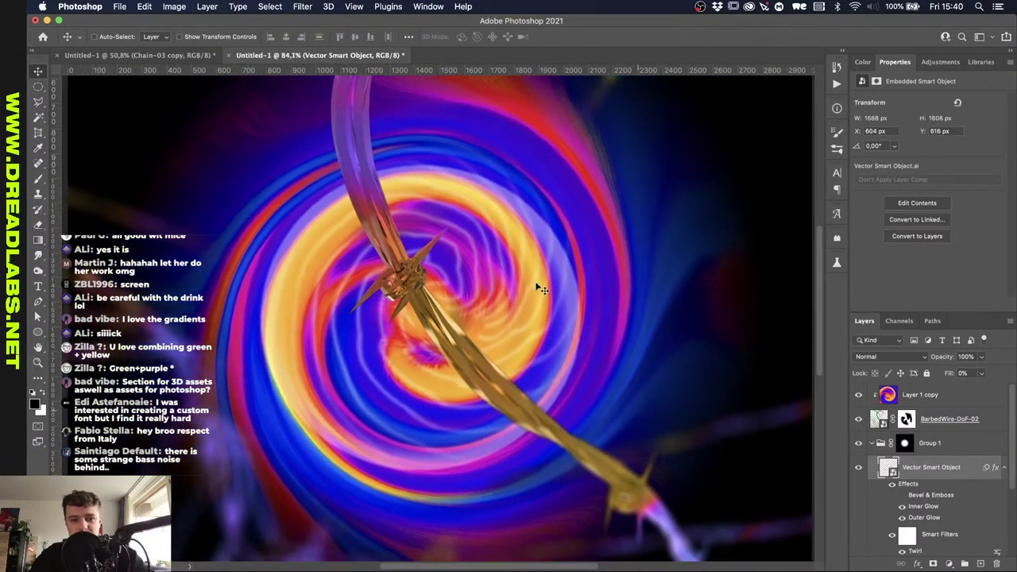
pyautogui.scroll(-4, 540, 288)
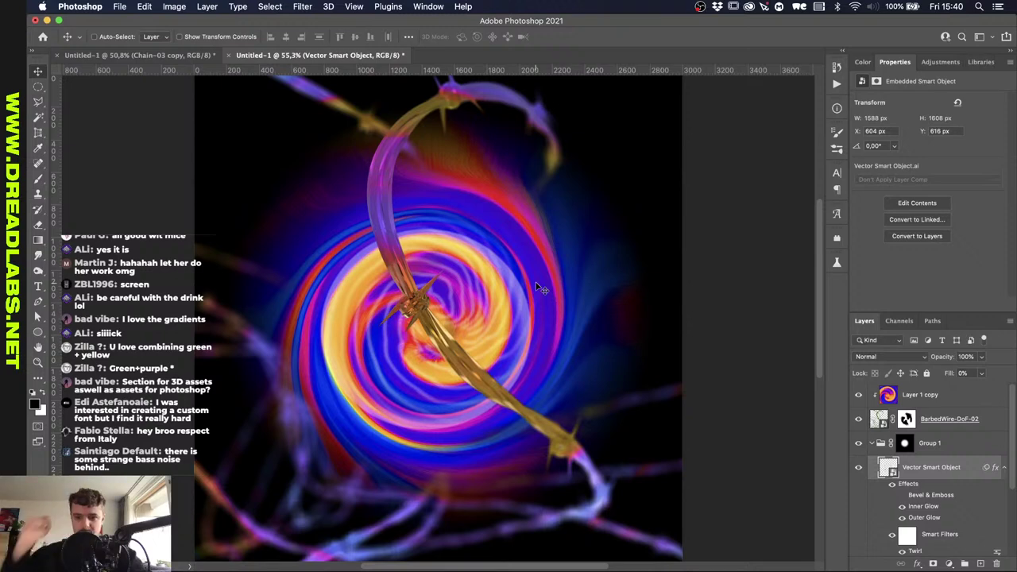
# Apply a Gaussian Blur of 153 px radius to Layer 1 copy, the Hue-blended swirl that tints the barbed wire.
pyautogui.click(900, 395)
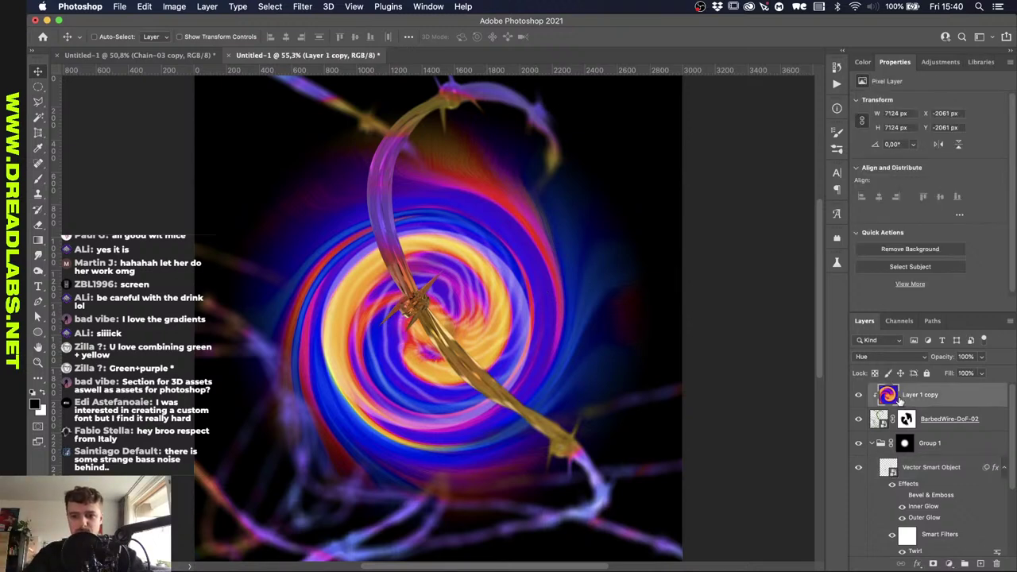
pyautogui.click(302, 7)
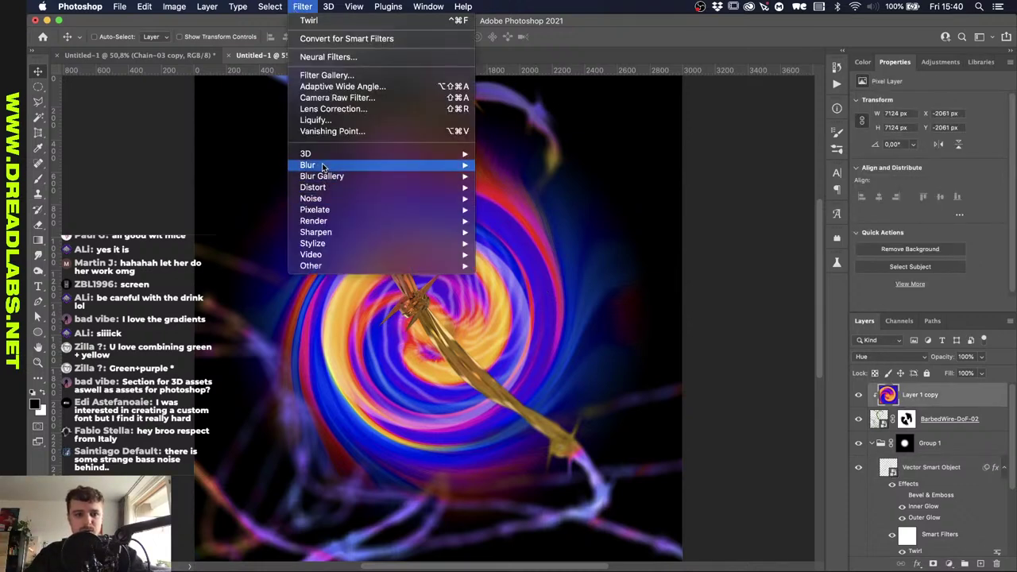
pyautogui.moveTo(323, 166)
pyautogui.click(499, 210)
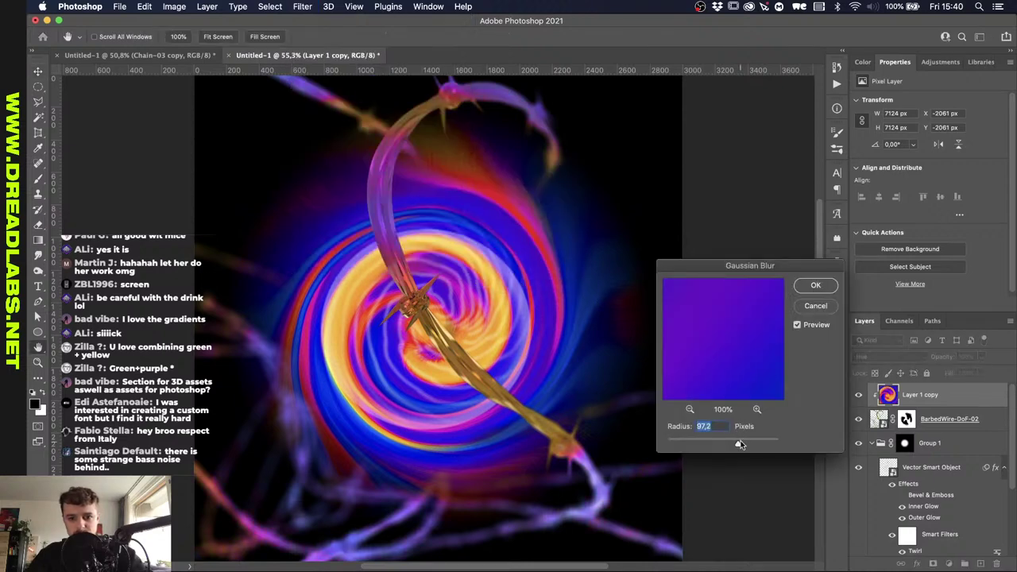
pyautogui.moveTo(738, 443); pyautogui.dragTo(749, 445)
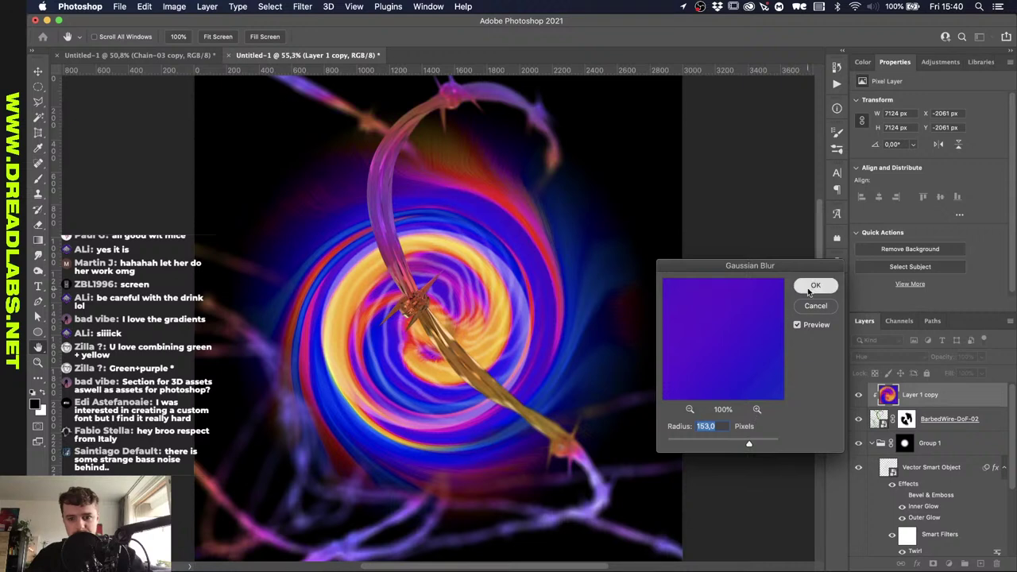
pyautogui.press('Return')
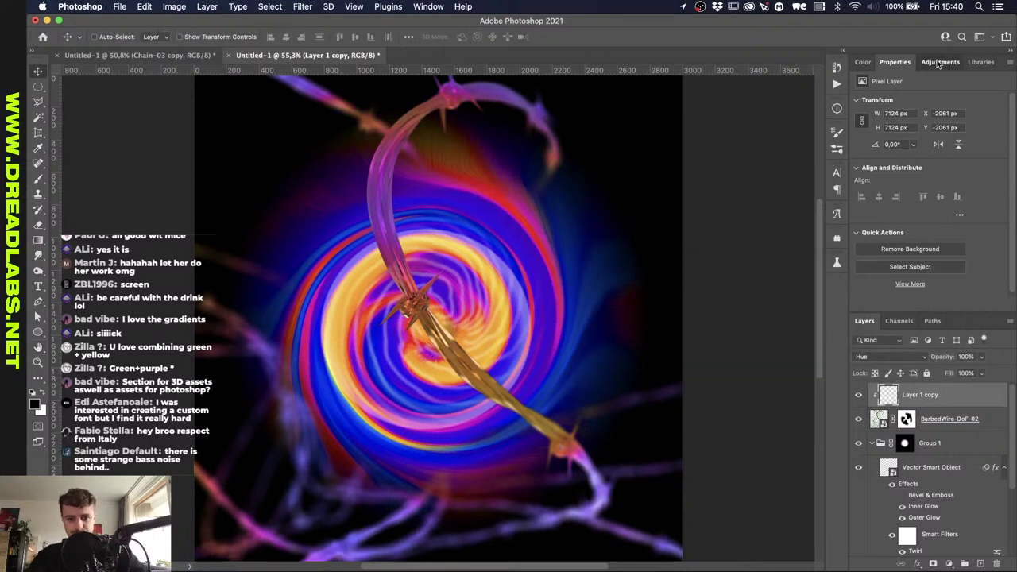
# Add a Curves adjustment clipped to the barbed wire, with curve points at input 49, output 45 and input 132, output 181.
pyautogui.click(936, 63)
pyautogui.click(911, 89)
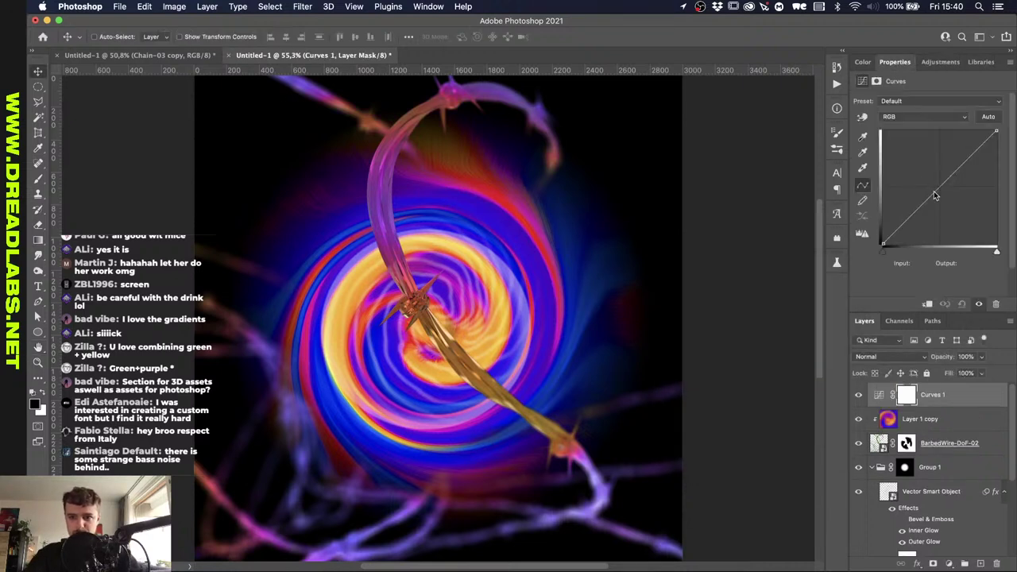
pyautogui.moveTo(932, 194); pyautogui.dragTo(931, 168)
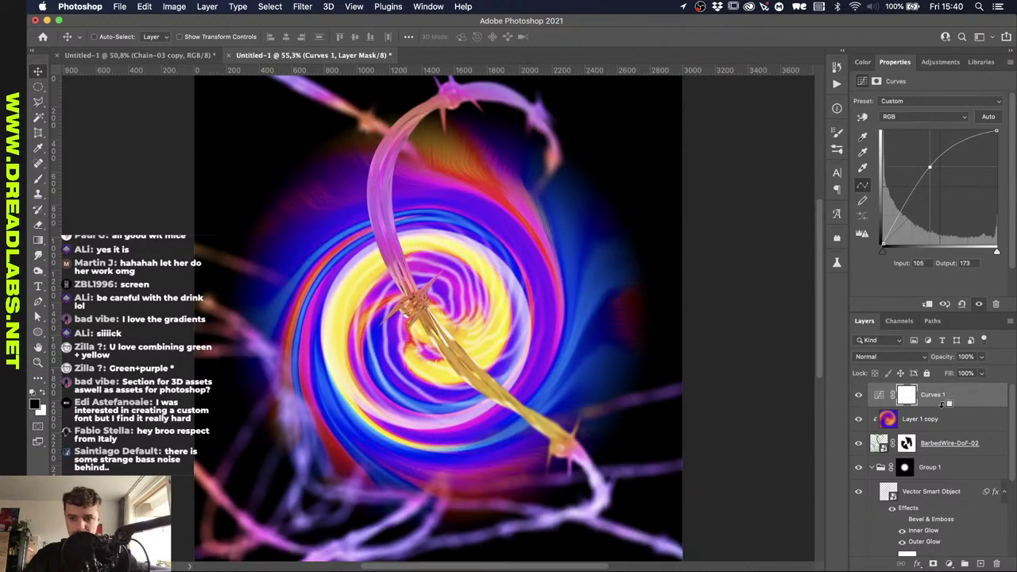
pyautogui.keyDown('alt'); pyautogui.click(944, 406); pyautogui.keyUp('alt')
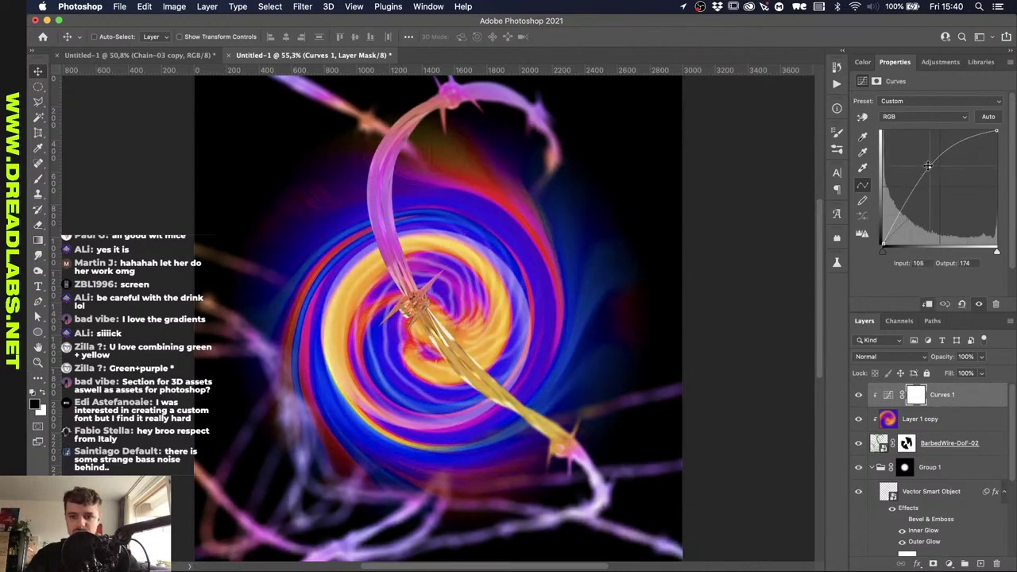
pyautogui.moveTo(902, 207); pyautogui.dragTo(904, 224)
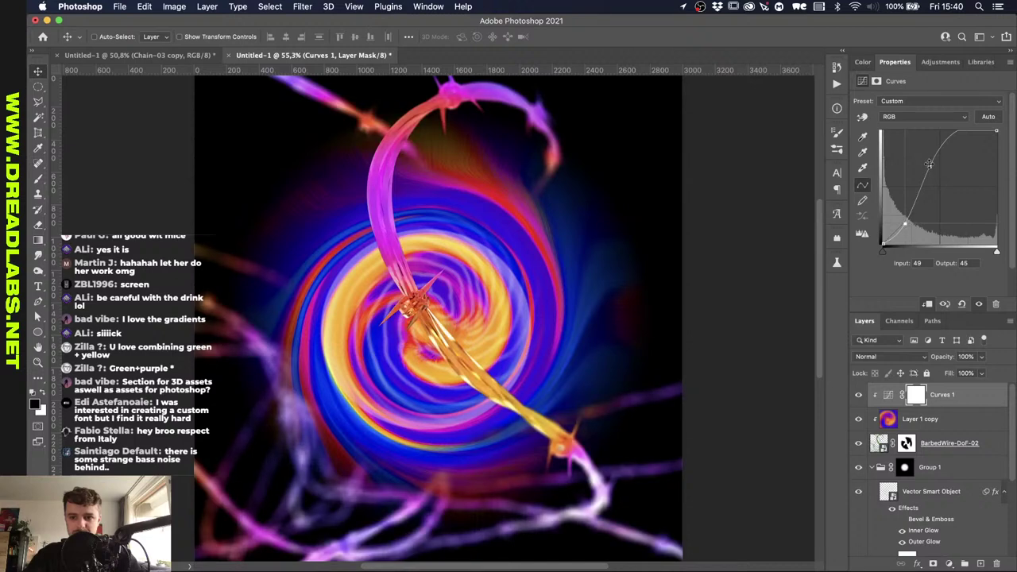
pyautogui.moveTo(930, 166); pyautogui.dragTo(941, 163)
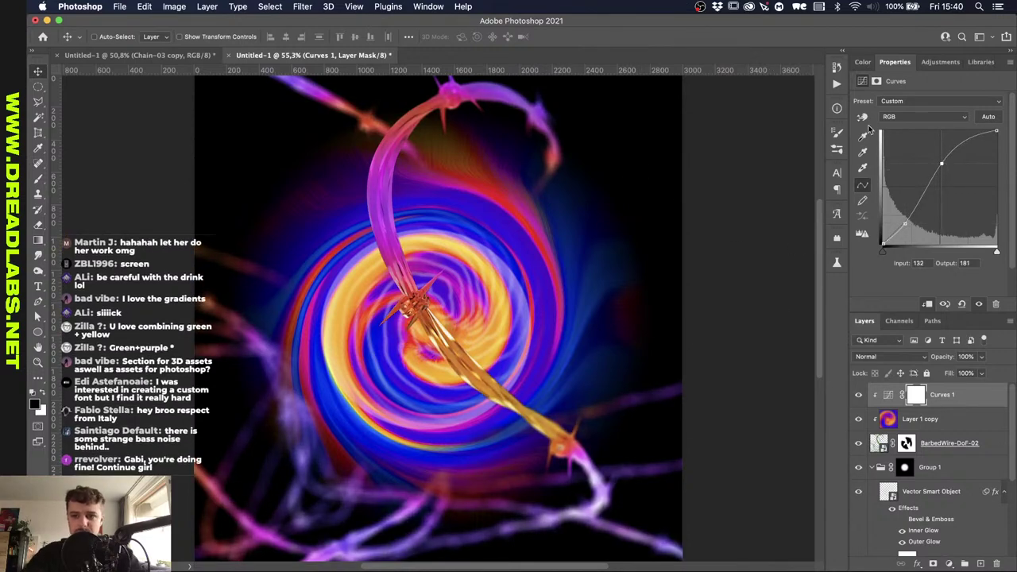
# Add a Hue/Saturation adjustment clipped to the barbed wire, with Saturation raised to +32.
pyautogui.click(935, 64)
pyautogui.click(874, 105)
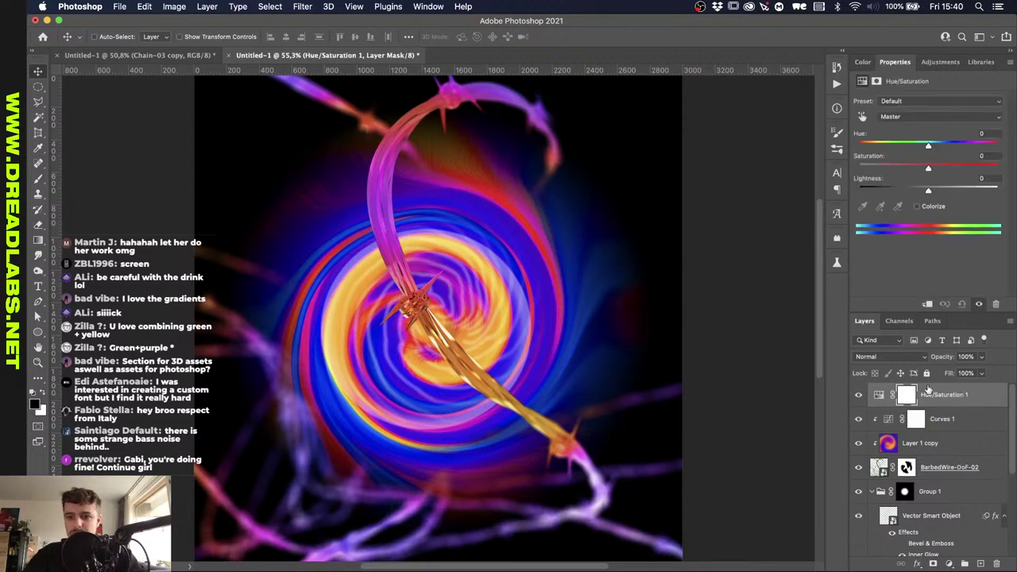
pyautogui.keyDown('alt'); pyautogui.click(942, 406); pyautogui.keyUp('alt')
pyautogui.moveTo(928, 169); pyautogui.dragTo(953, 170)
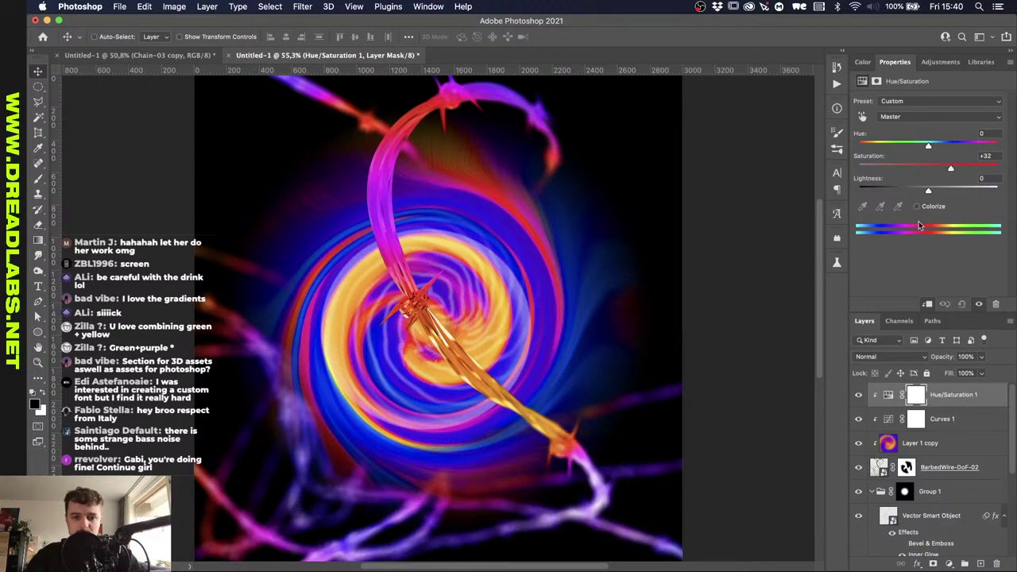
pyautogui.click(918, 450)
pyautogui.click(938, 471)
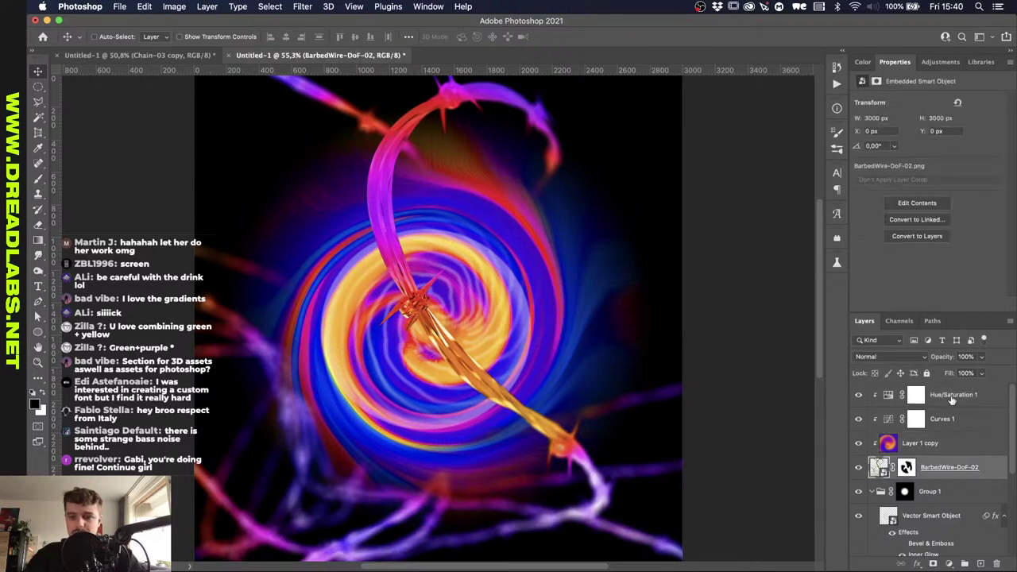
pyautogui.keyDown('shift'); pyautogui.click(951, 400); pyautogui.keyUp('shift')
pyautogui.rightClick(952, 399)
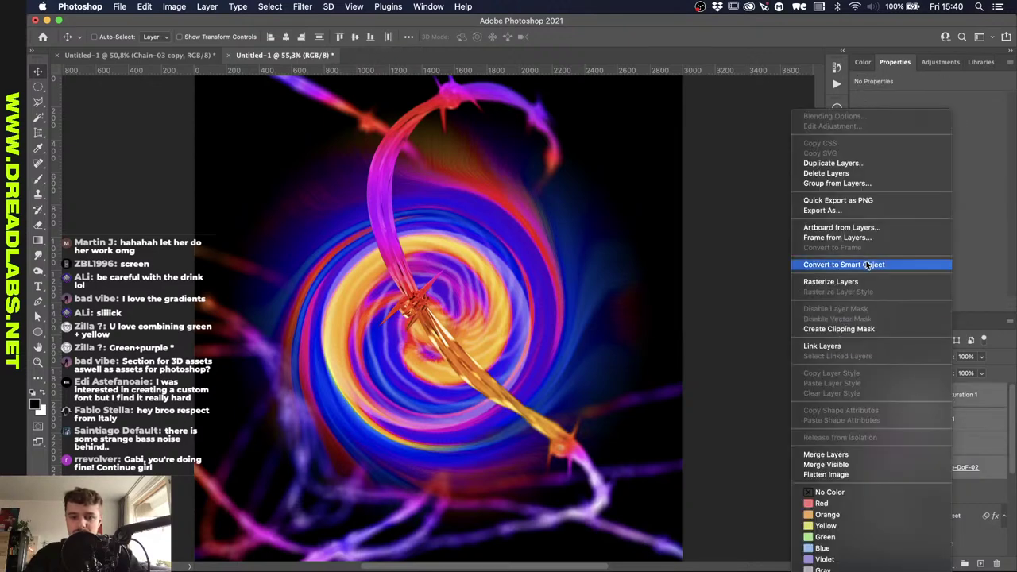
pyautogui.click(971, 433)
pyautogui.click(960, 443)
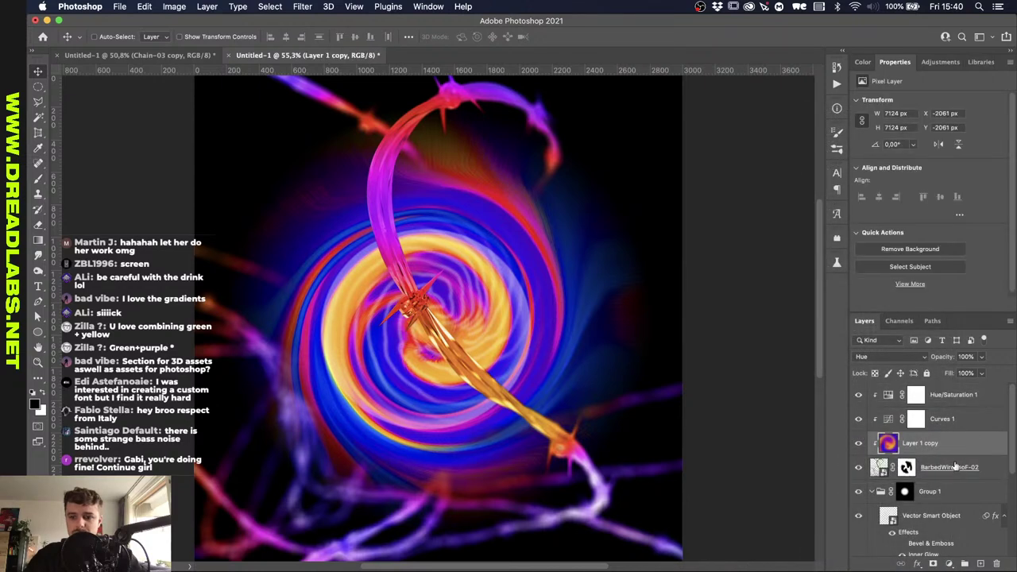
# Duplicate BarbedWire-DoF-02 above its adjustments, and clip copies of Curves 1 and Hue/Saturation 1 to the duplicate.
pyautogui.click(955, 470)
pyautogui.moveTo(955, 477); pyautogui.dragTo(951, 388)
pyautogui.click(940, 427)
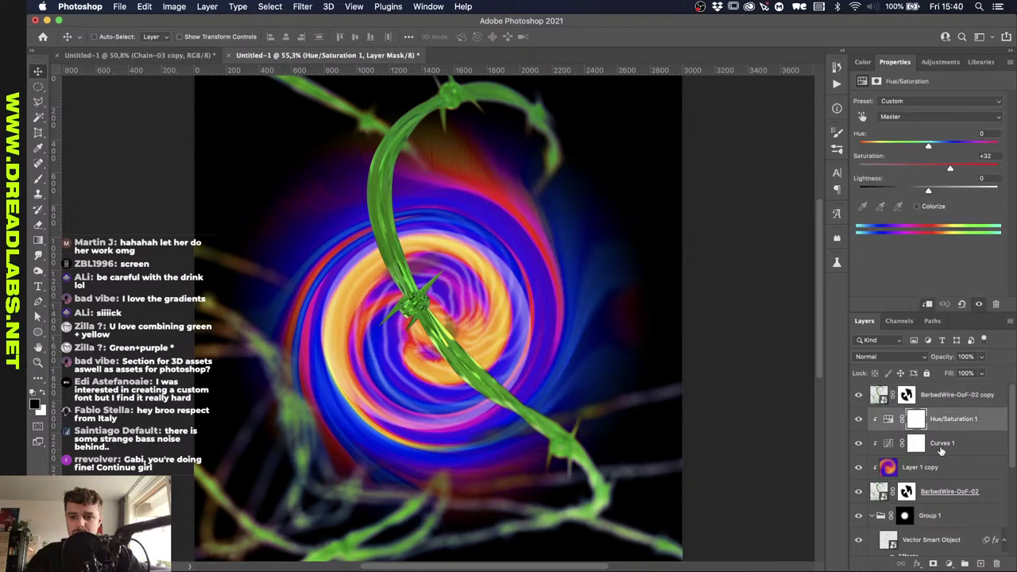
pyautogui.keyDown('shift'); pyautogui.click(942, 449); pyautogui.keyUp('shift')
pyautogui.moveTo(951, 426); pyautogui.dragTo(948, 390)
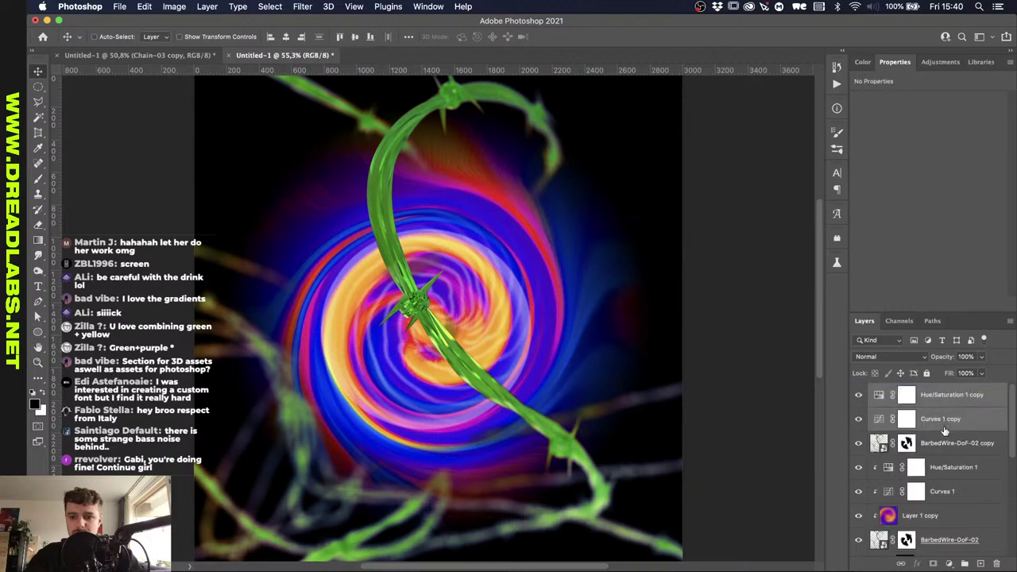
# Apply a Gaussian Blur of 153 px radius to the duplicated barbed wire layer.
pyautogui.click(946, 443)
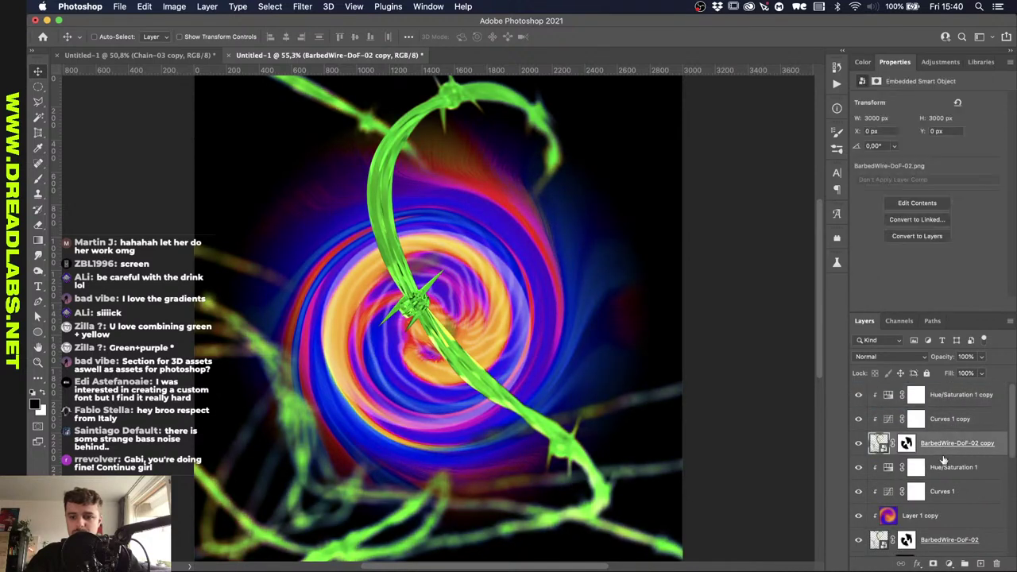
pyautogui.click(304, 7)
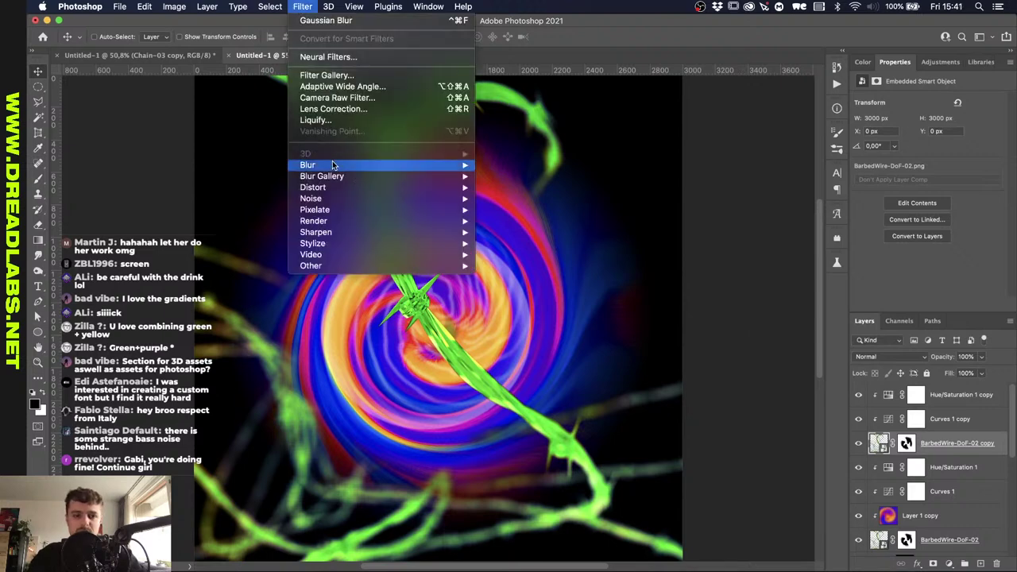
pyautogui.moveTo(336, 165)
pyautogui.click(534, 211)
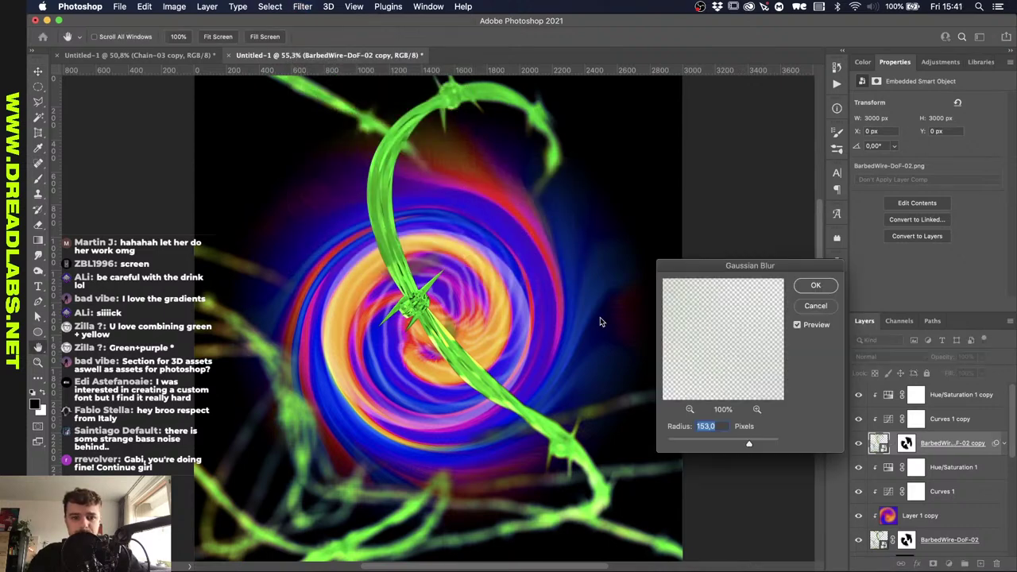
pyautogui.click(804, 286)
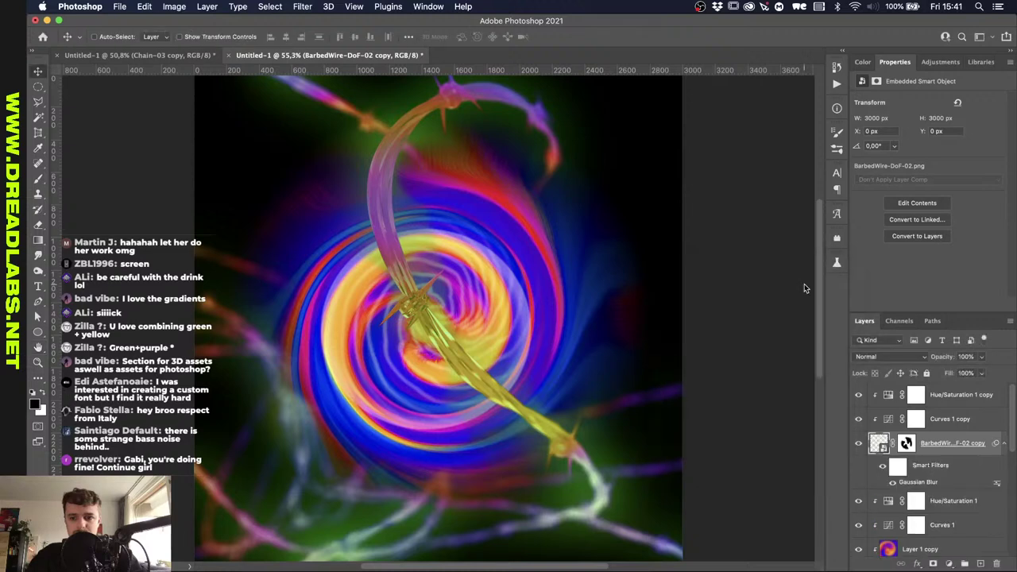
# Duplicate the Hue-blended Layer 1 copy as a clipped layer directly above the blurred barbed wire, beneath its Curves adjustment.
pyautogui.click(940, 421)
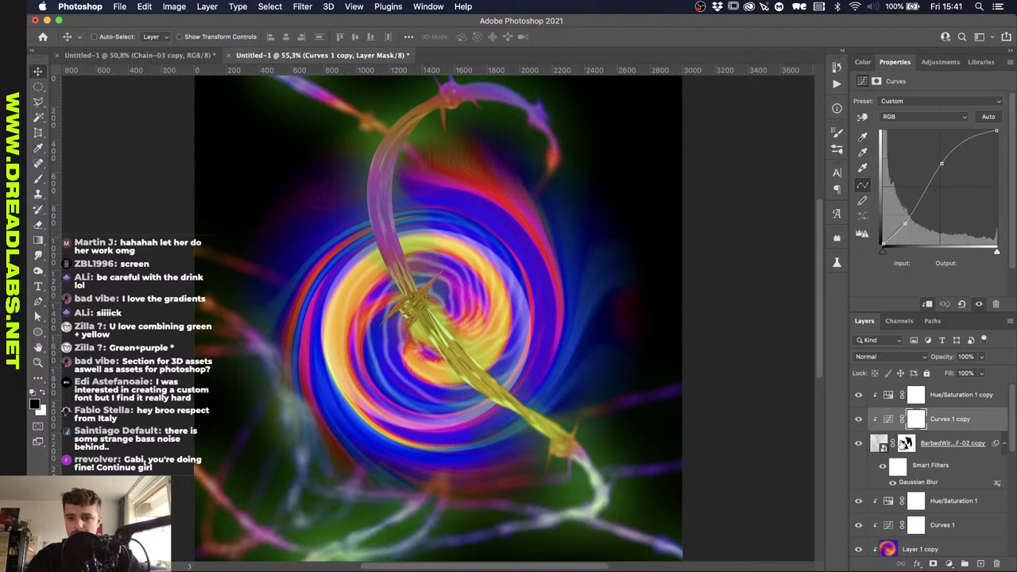
pyautogui.scroll(-3, 901, 444)
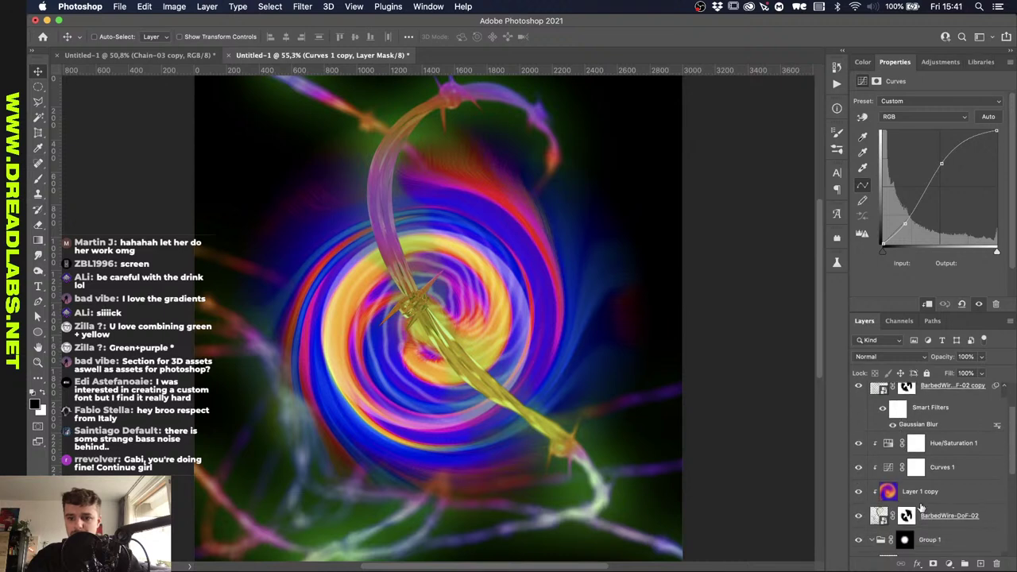
pyautogui.moveTo(921, 491); pyautogui.dragTo(928, 410)
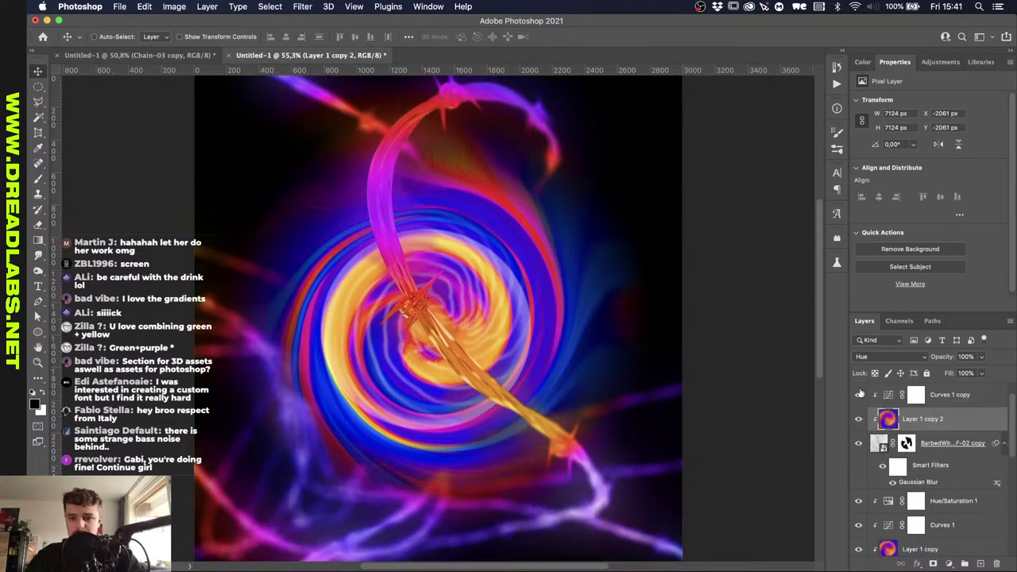
# Set the blend mode of the blurred barbed wire copy to Lighten.
pyautogui.click(932, 452)
pyautogui.click(859, 356)
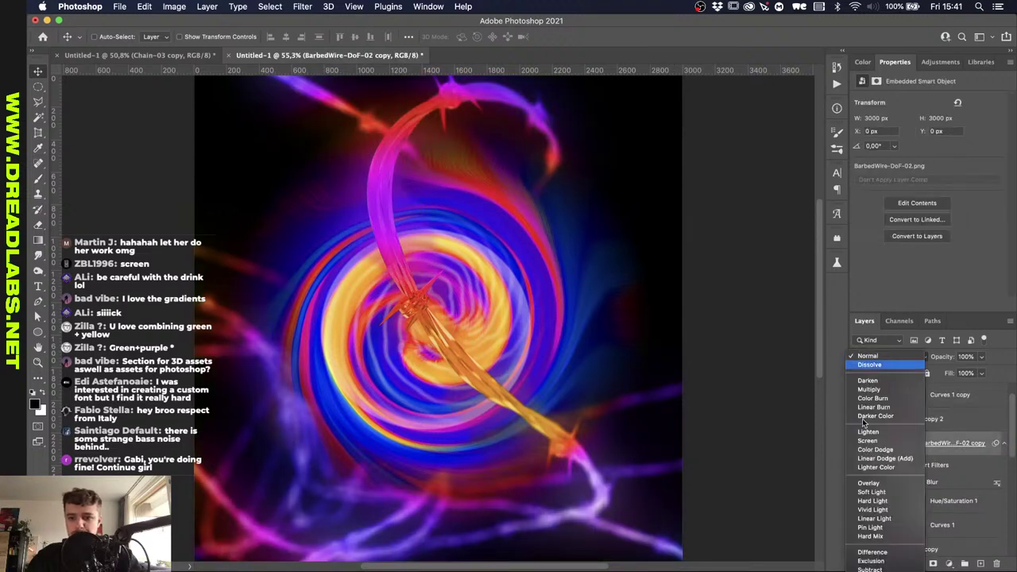
pyautogui.click(864, 432)
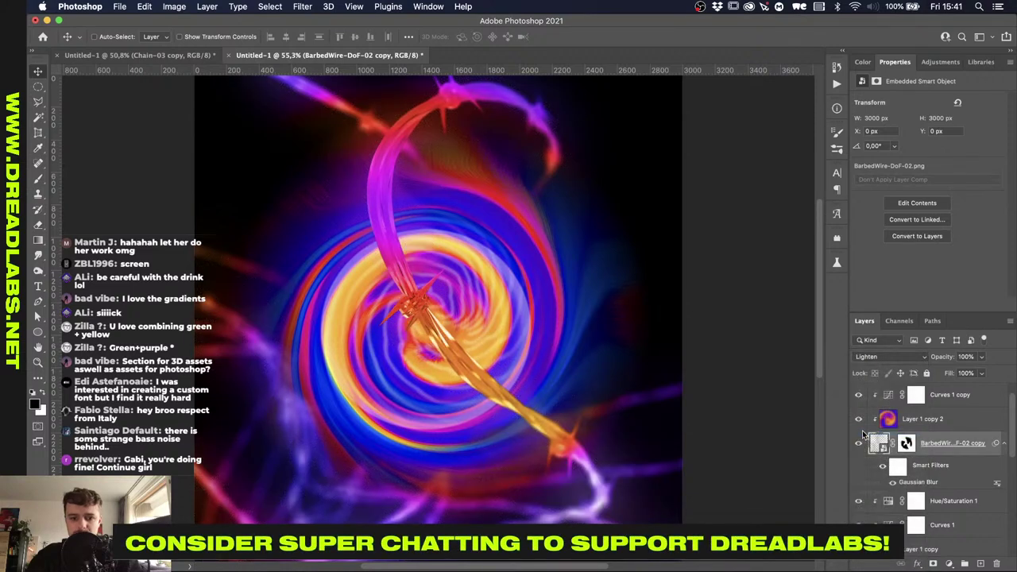
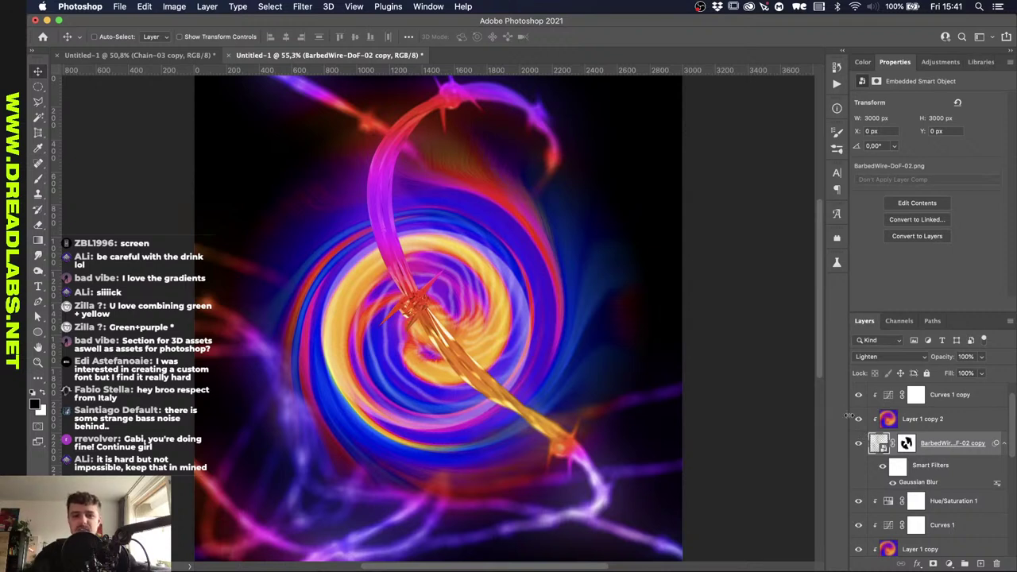
# Group the blurred barbed wire copy with its clipped layers, and put the original barbed wire and its clipped layers in a separate group.
pyautogui.scroll(1, 890, 411)
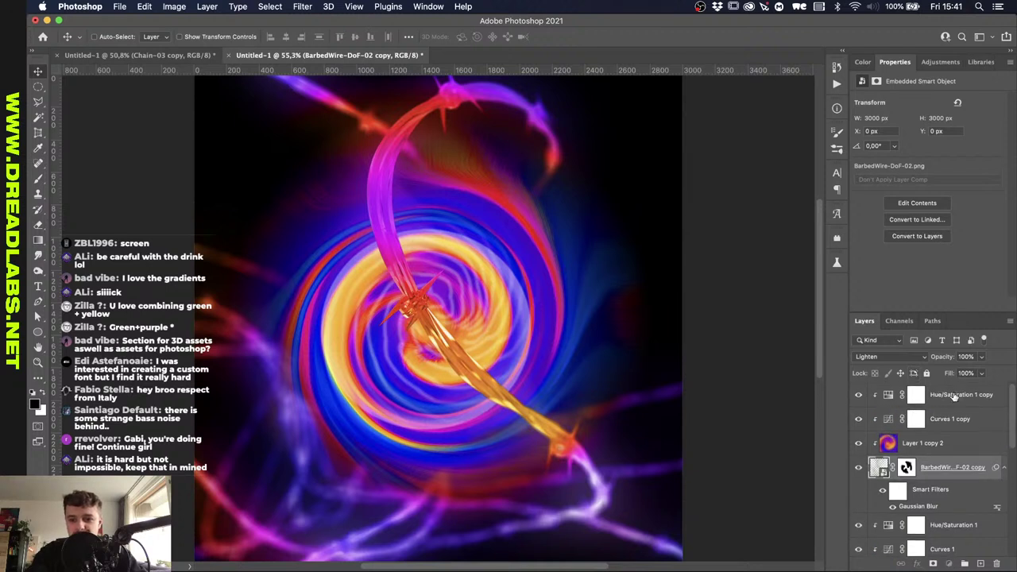
pyautogui.keyDown('shift'); pyautogui.click(958, 394); pyautogui.keyUp('shift')
pyautogui.press('super+g')
pyautogui.click(944, 410)
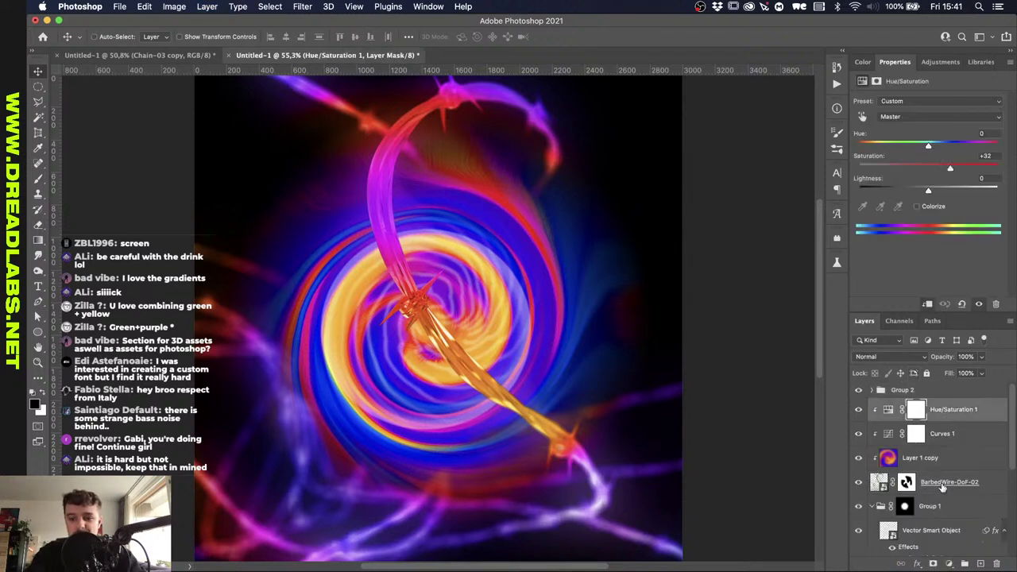
pyautogui.keyDown('shift'); pyautogui.click(936, 487); pyautogui.keyUp('shift')
pyautogui.press('super+g')
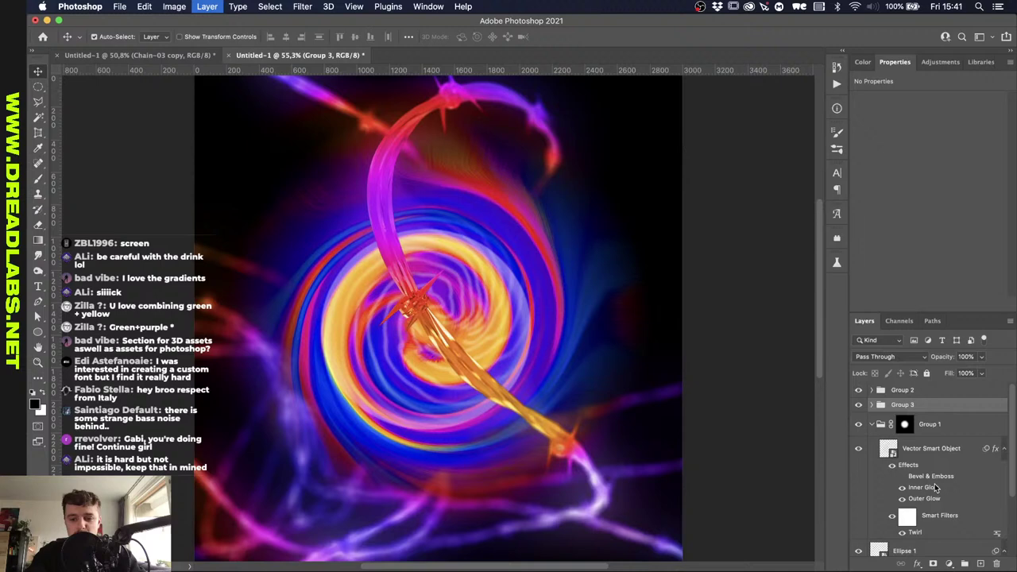
# Open the blend mode choices for Group 2, which holds the blurred barbed wire.
pyautogui.click(904, 392)
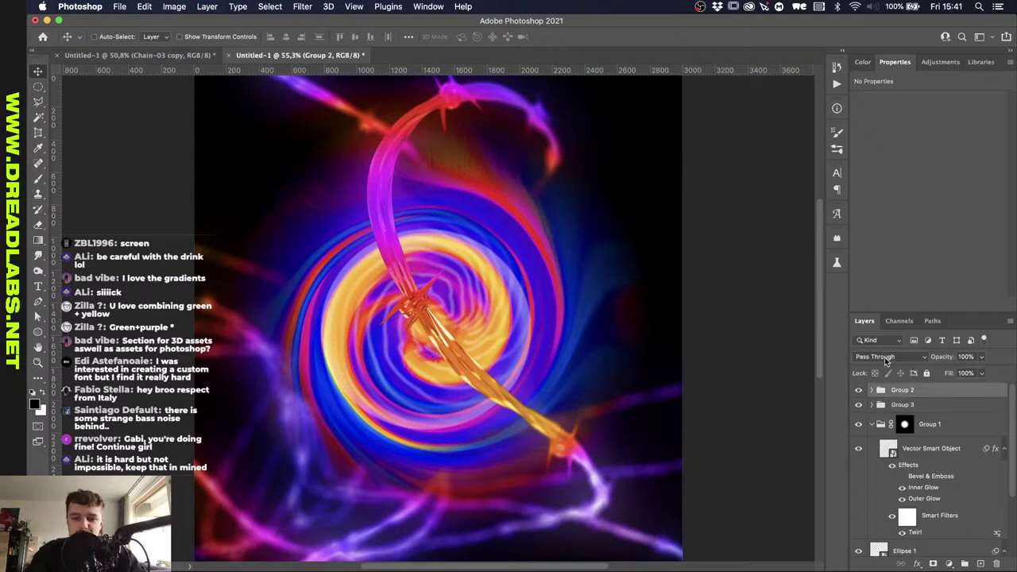
pyautogui.click(887, 360)
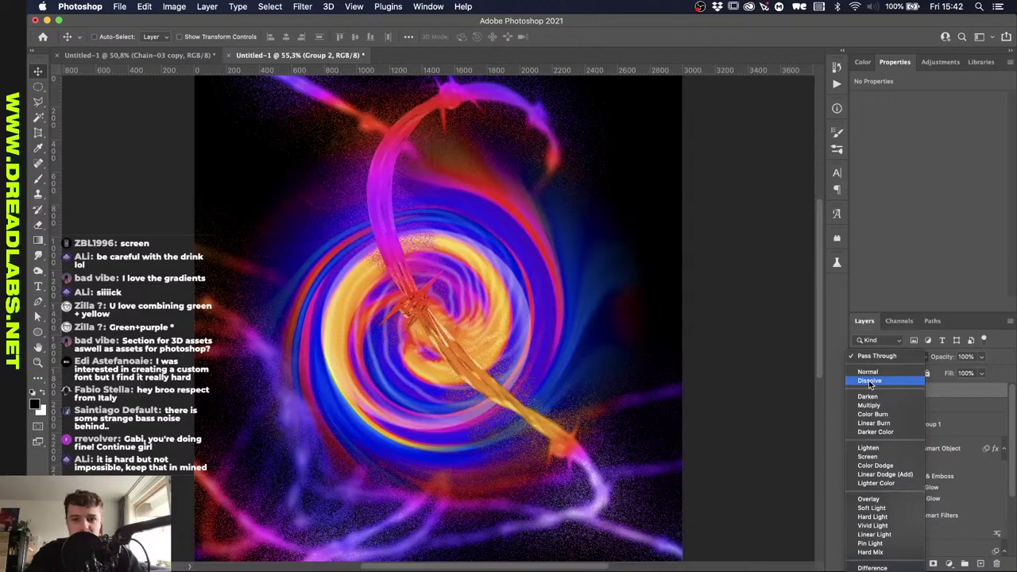
# Set the blend mode of Group 2 to Lighten and collapse Group 1 in the layer stack.
pyautogui.click(868, 448)
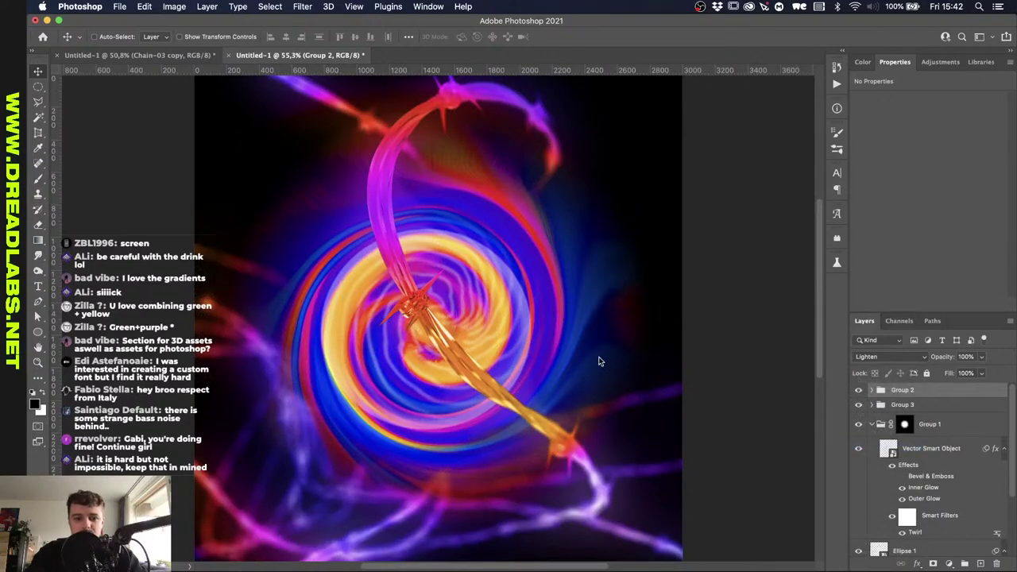
pyautogui.scroll(-2, 599, 361)
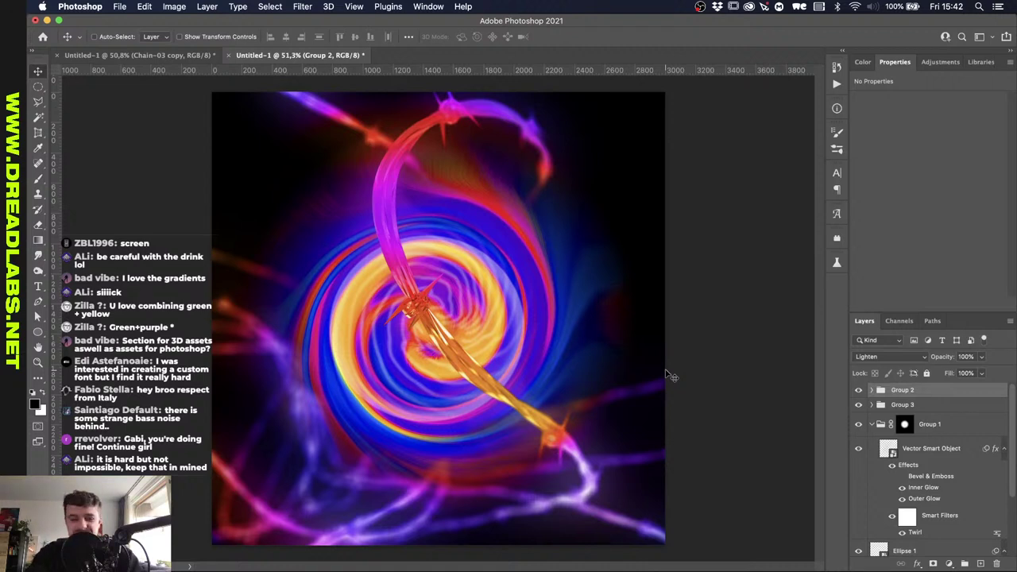
pyautogui.click(873, 422)
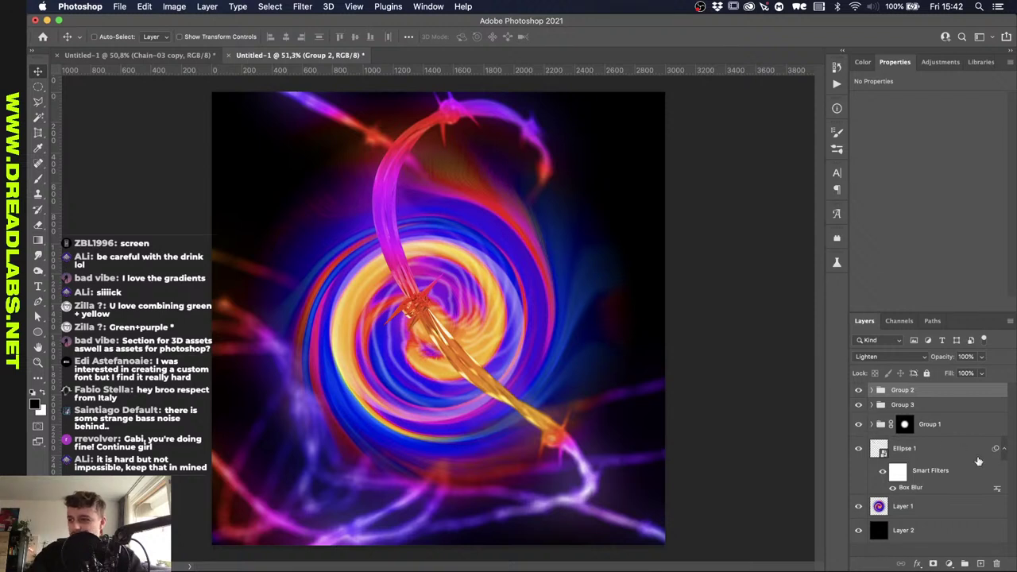
# Add a new layer directly above the black Layer 2 and fill it with the Render Clouds filter.
pyautogui.click(958, 537)
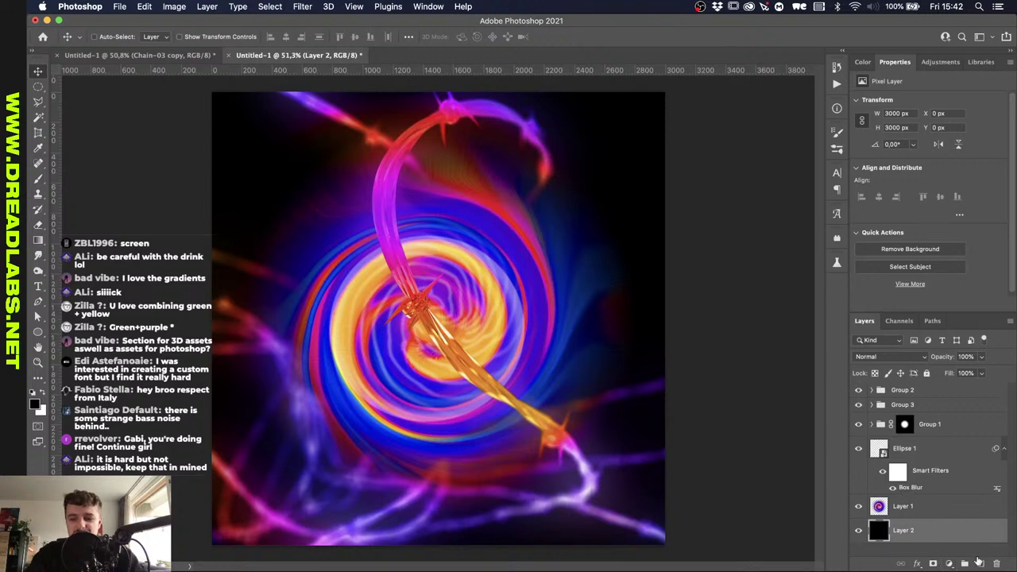
pyautogui.click(980, 563)
pyautogui.click(293, 10)
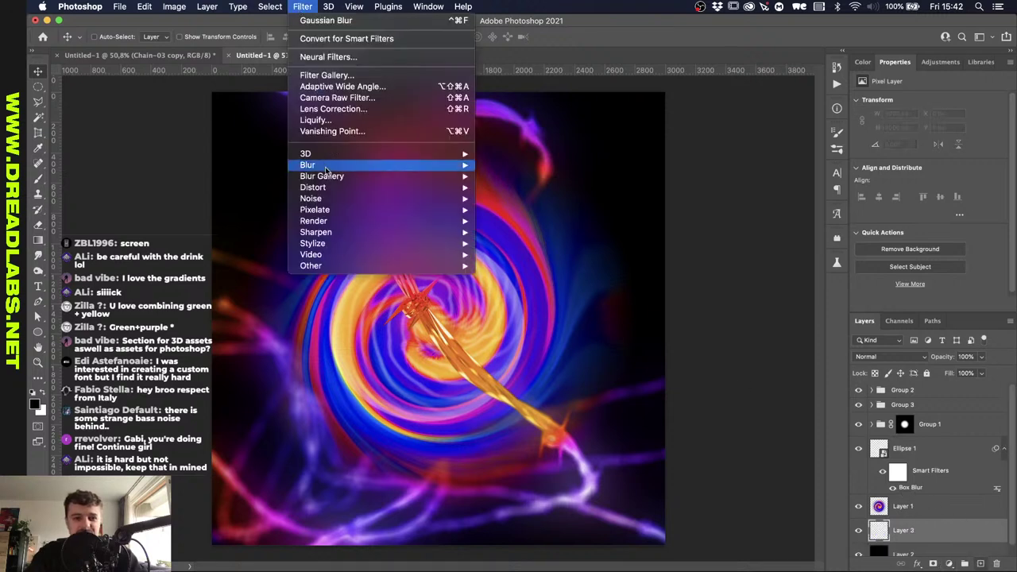
pyautogui.moveTo(325, 200)
pyautogui.moveTo(325, 222)
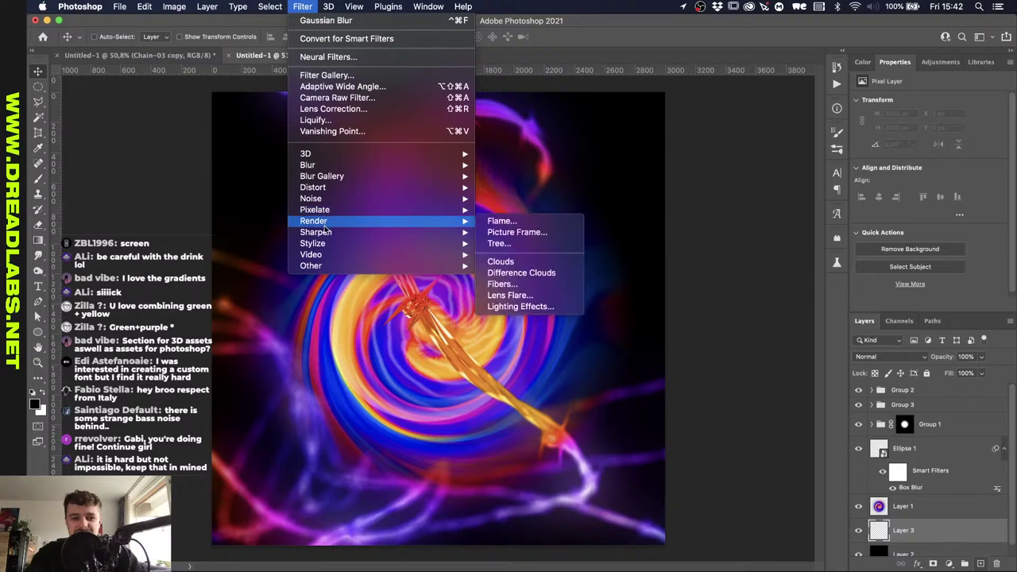
pyautogui.click(511, 264)
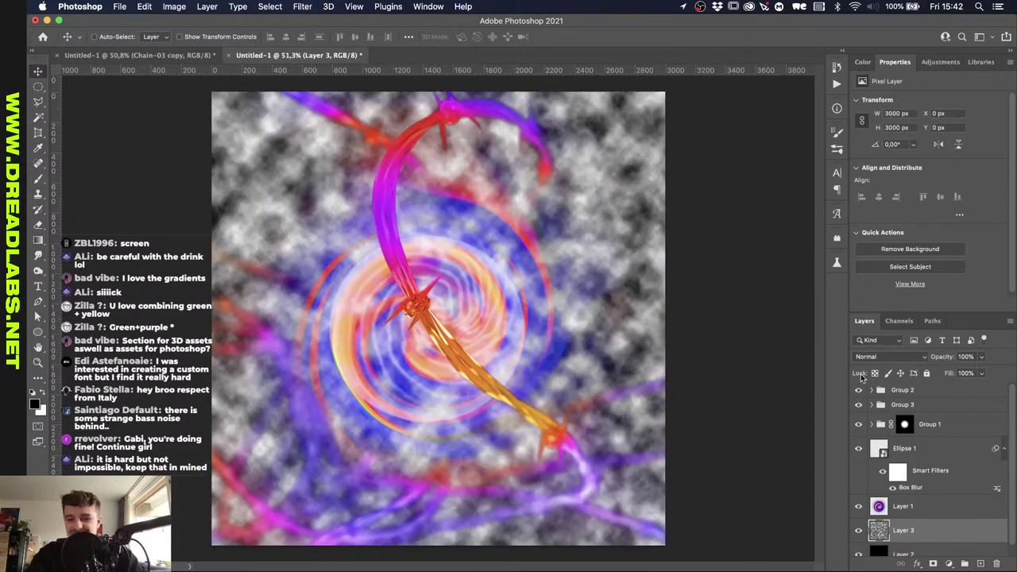
# Set the clouds layer's blend mode to Lighten and its opacity to 33%.
pyautogui.click(874, 360)
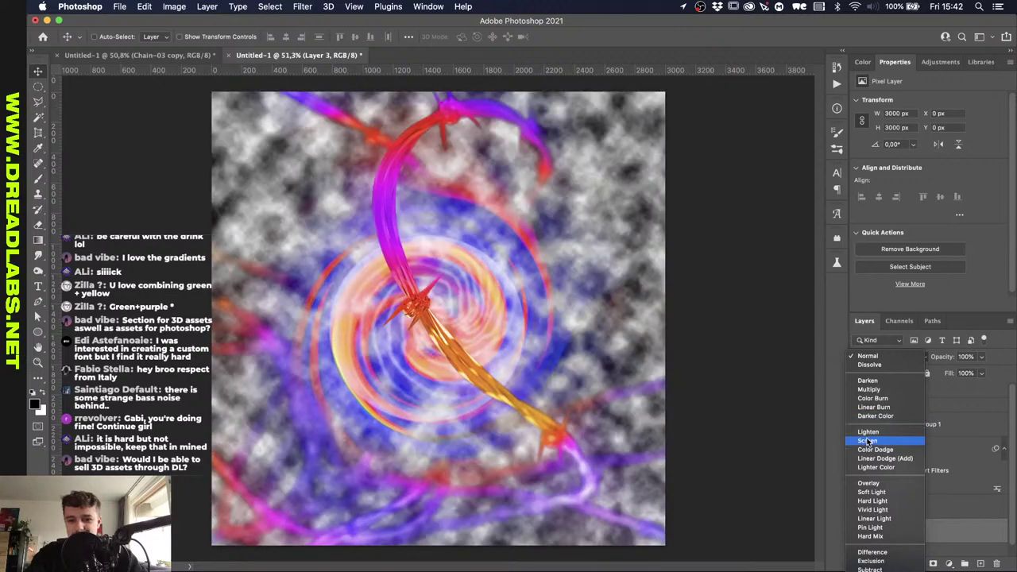
pyautogui.press('Return')
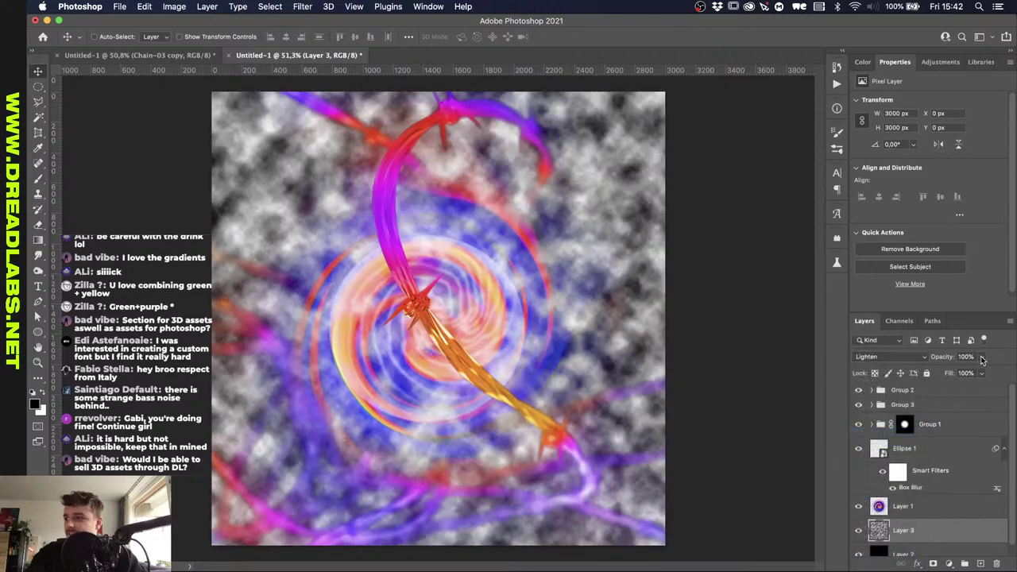
pyautogui.click(981, 359)
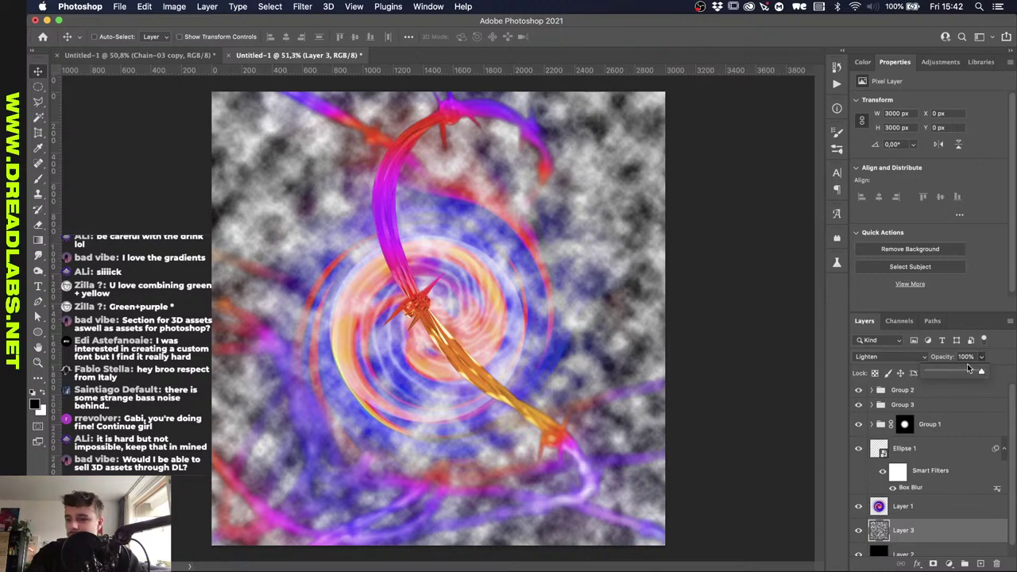
pyautogui.moveTo(968, 373); pyautogui.dragTo(946, 374)
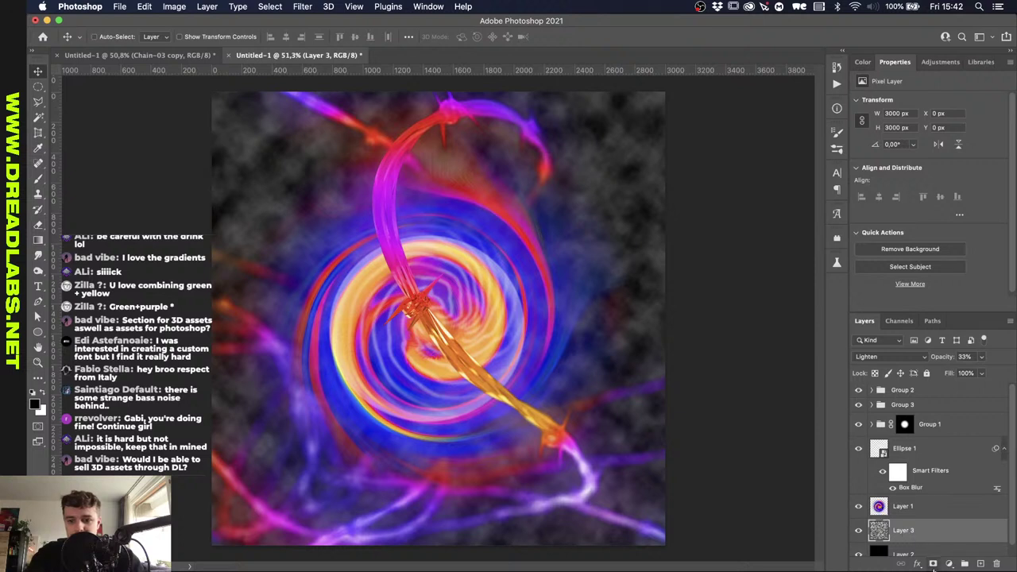
# Add a layer mask to the clouds layer and paint out the clouds around the swirl and upper-right corner with a soft black 1600 px brush.
pyautogui.click(949, 563)
pyautogui.press('b')
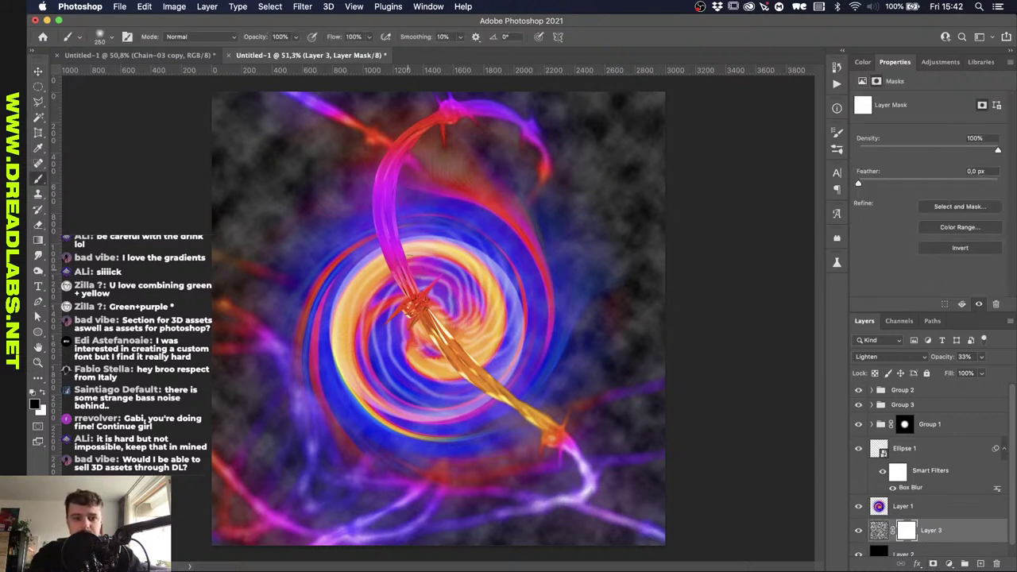
pyautogui.press(']')
pyautogui.press(']')
pyautogui.press(']')
pyautogui.press(']')
pyautogui.press(']')
pyautogui.press(']')
pyautogui.press(']')
pyautogui.press(']')
pyautogui.press(']')
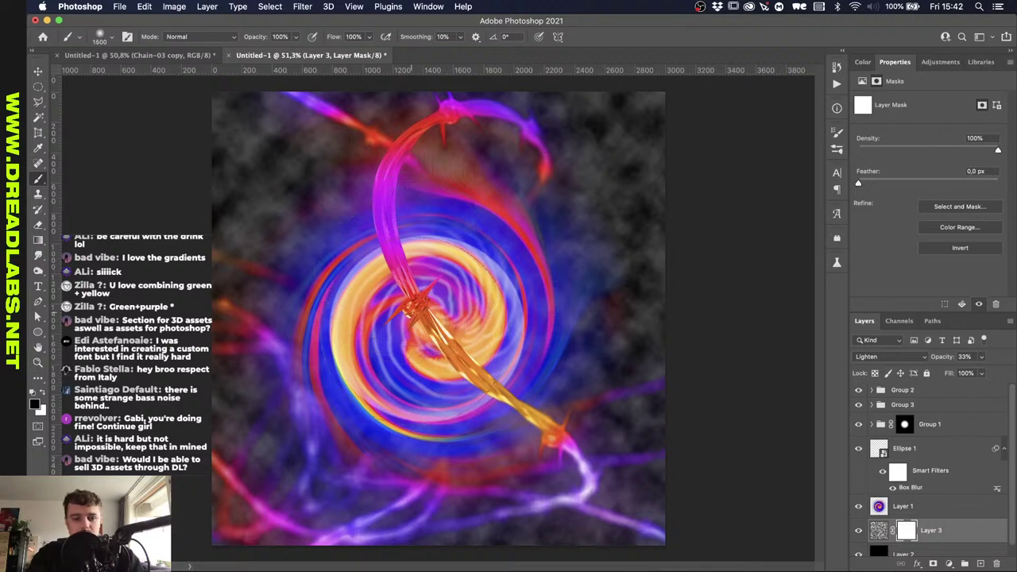
pyautogui.click(415, 341)
pyautogui.press(']')
pyautogui.moveTo(433, 262)
pyautogui.mouseDown()
pyautogui.moveTo(457, 167)
pyautogui.moveTo(485, 175)
pyautogui.mouseUp()
pyautogui.moveTo(528, 294); pyautogui.dragTo(679, 486)
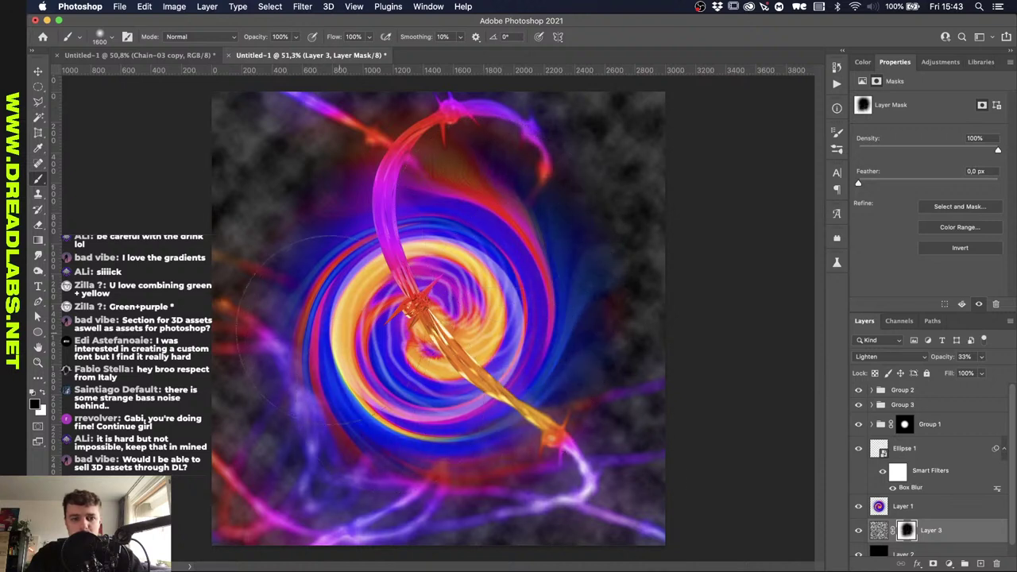
pyautogui.moveTo(262, 350); pyautogui.dragTo(291, 269)
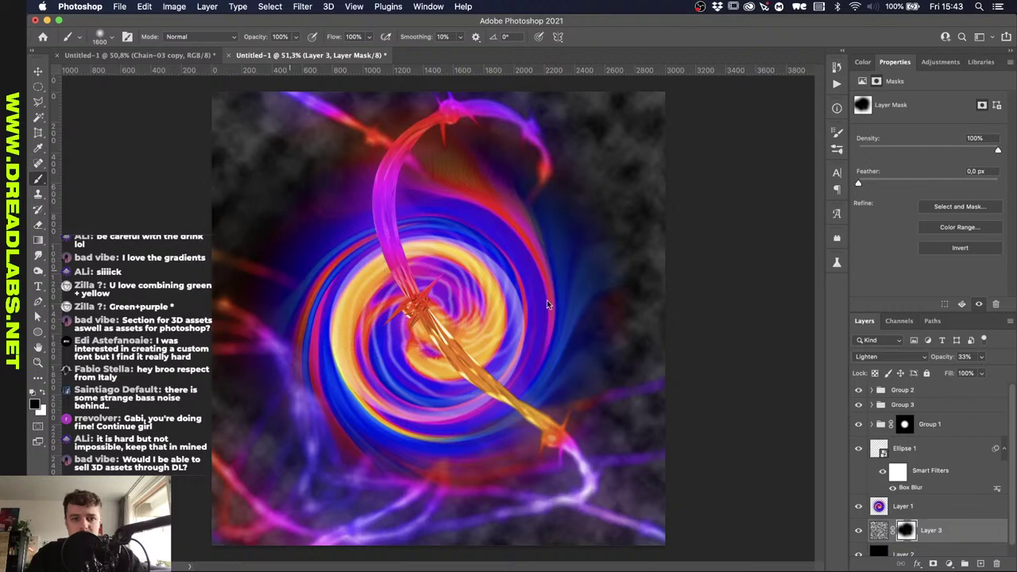
pyautogui.click(627, 331)
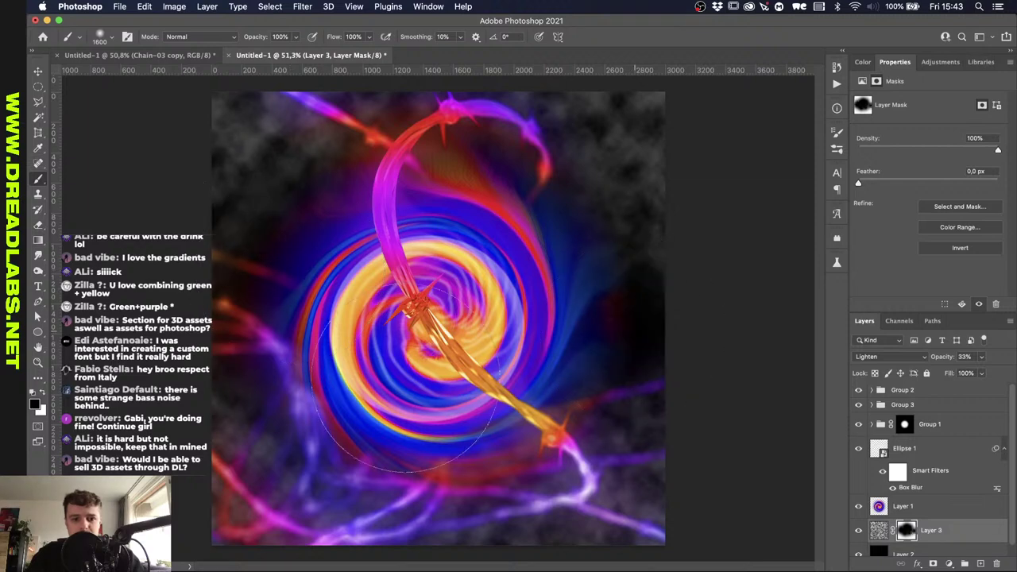
pyautogui.scroll(-5, 262, 508)
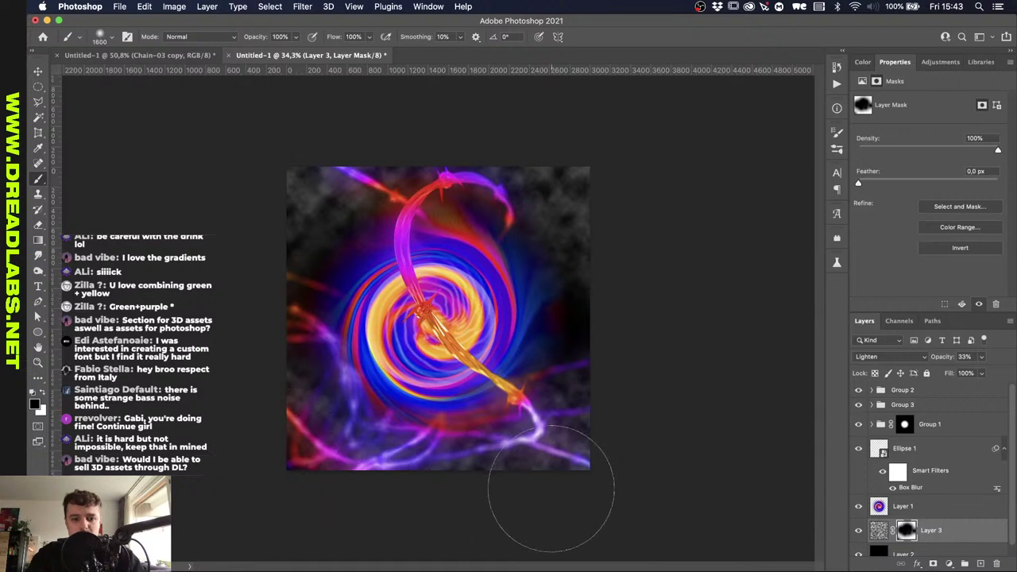
pyautogui.click(569, 165)
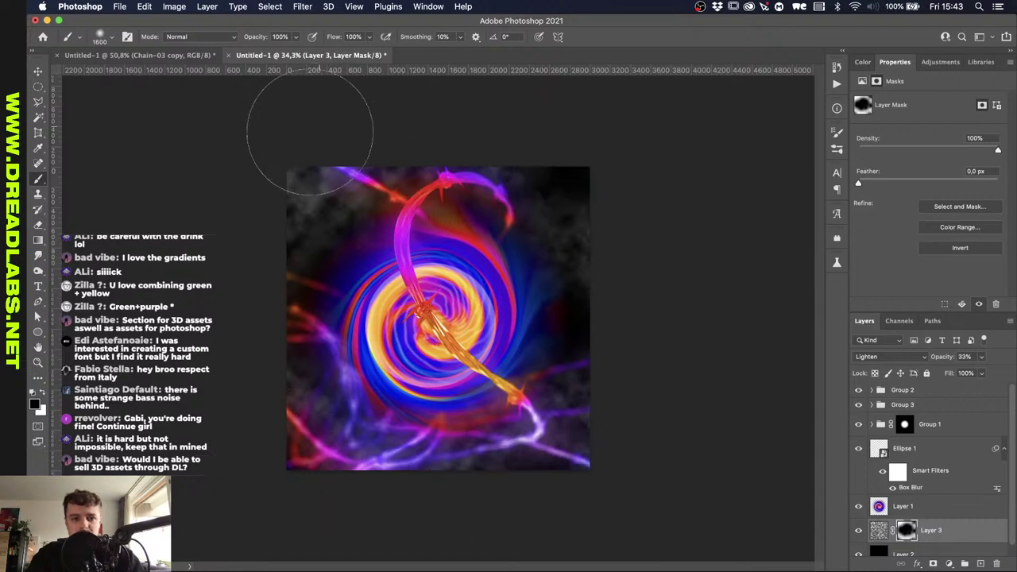
# Try a Gaussian Blur with a 7.4 pixel radius on the clouds layer's image.
pyautogui.click(878, 531)
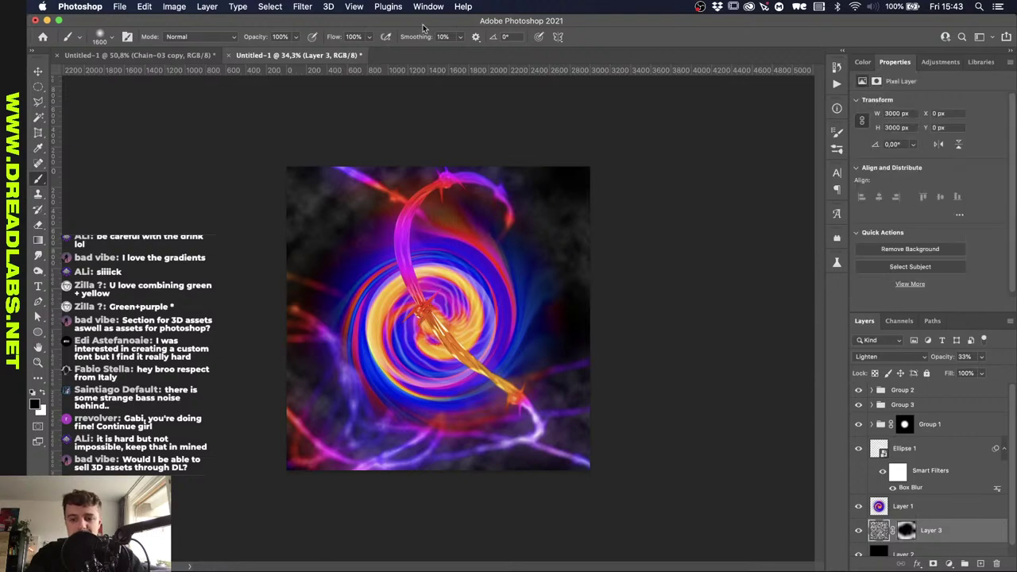
pyautogui.click(302, 6)
pyautogui.moveTo(350, 167)
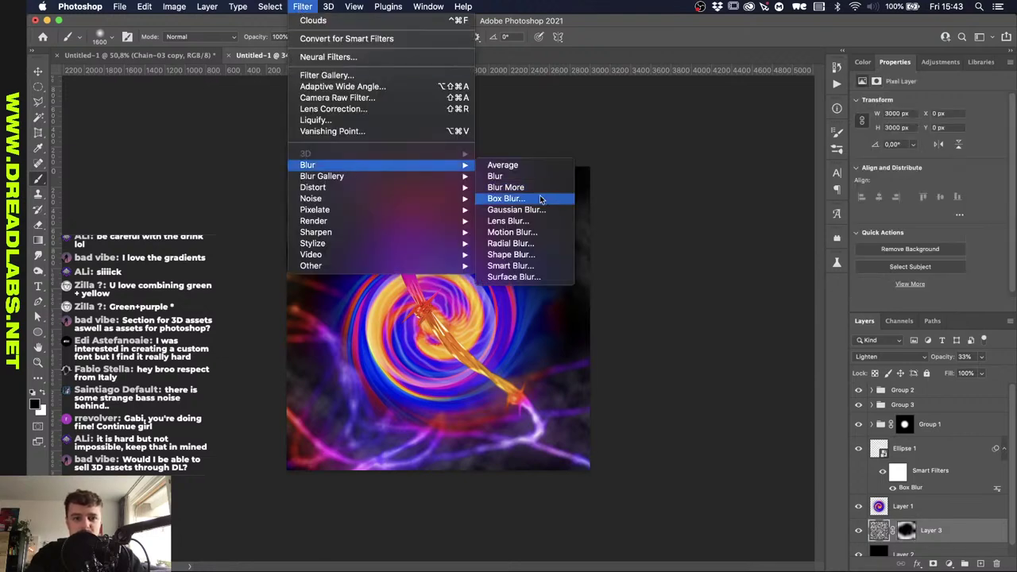
pyautogui.click(515, 209)
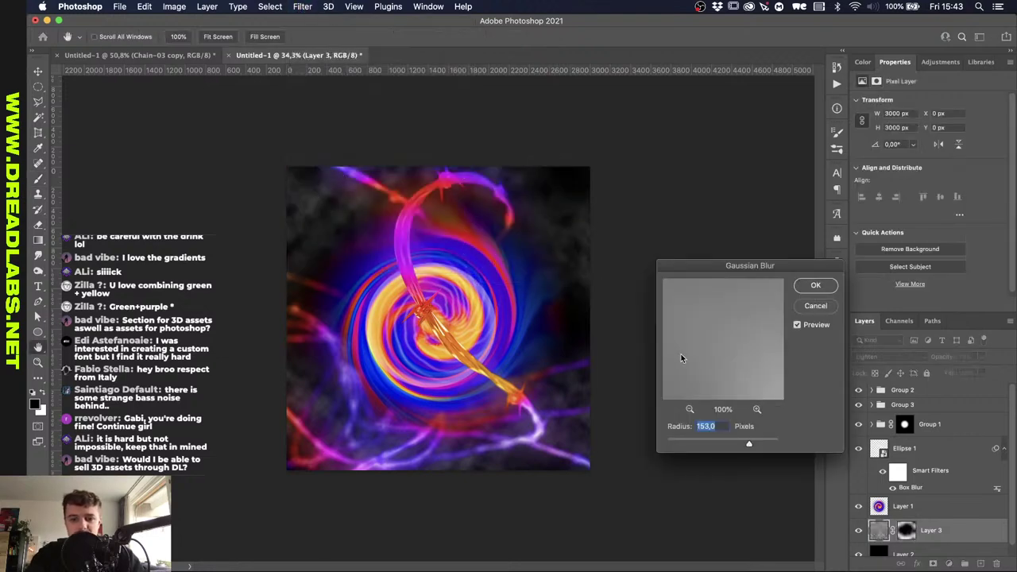
pyautogui.moveTo(751, 445); pyautogui.dragTo(704, 445)
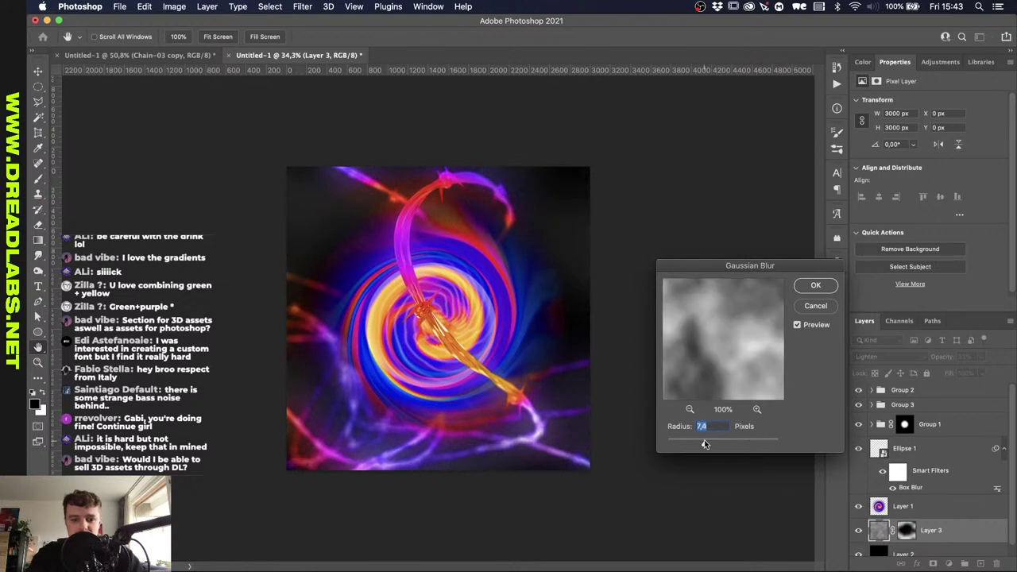
pyautogui.click(814, 286)
pyautogui.press('b')
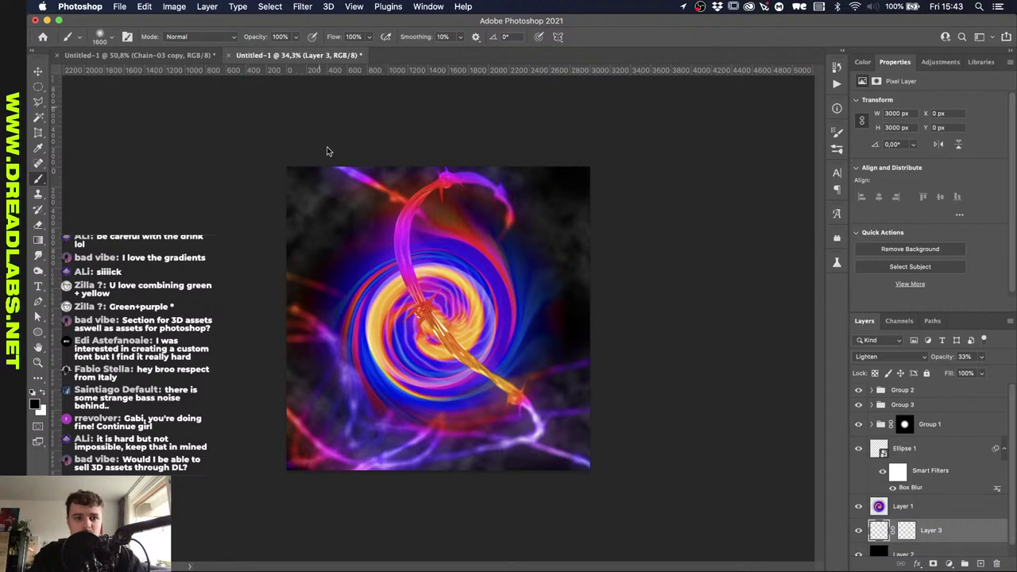
# Apply a Motion Blur to the clouds layer with an angle of 0° and a distance of 287 pixels.
pyautogui.click(302, 6)
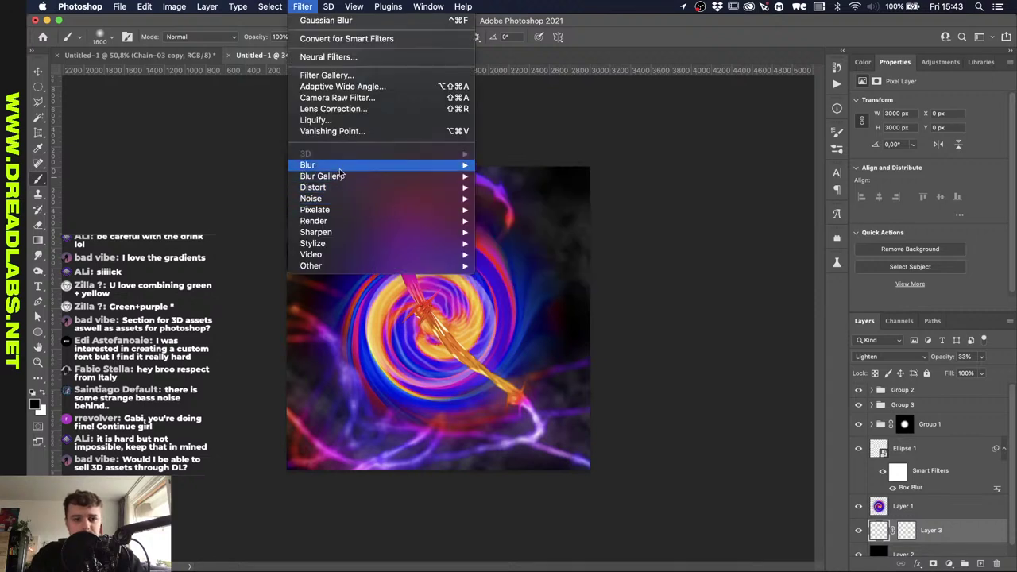
pyautogui.moveTo(340, 177)
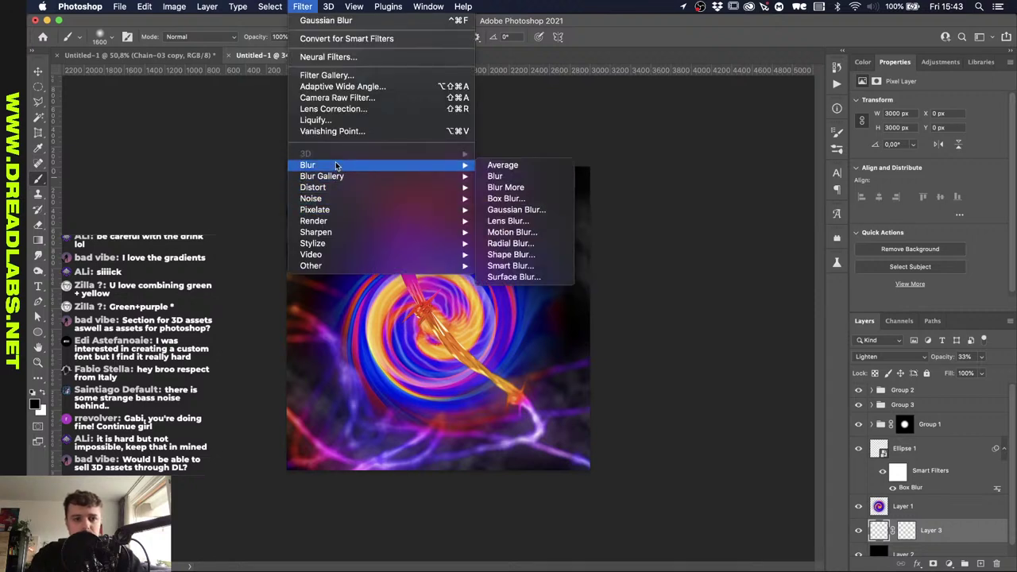
pyautogui.click(509, 232)
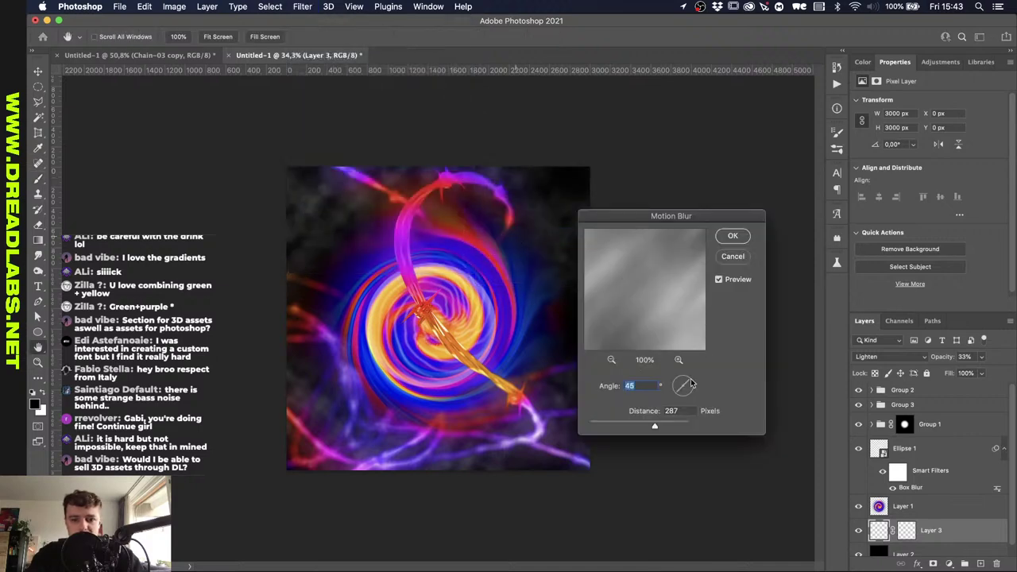
pyautogui.moveTo(690, 385); pyautogui.dragTo(691, 388)
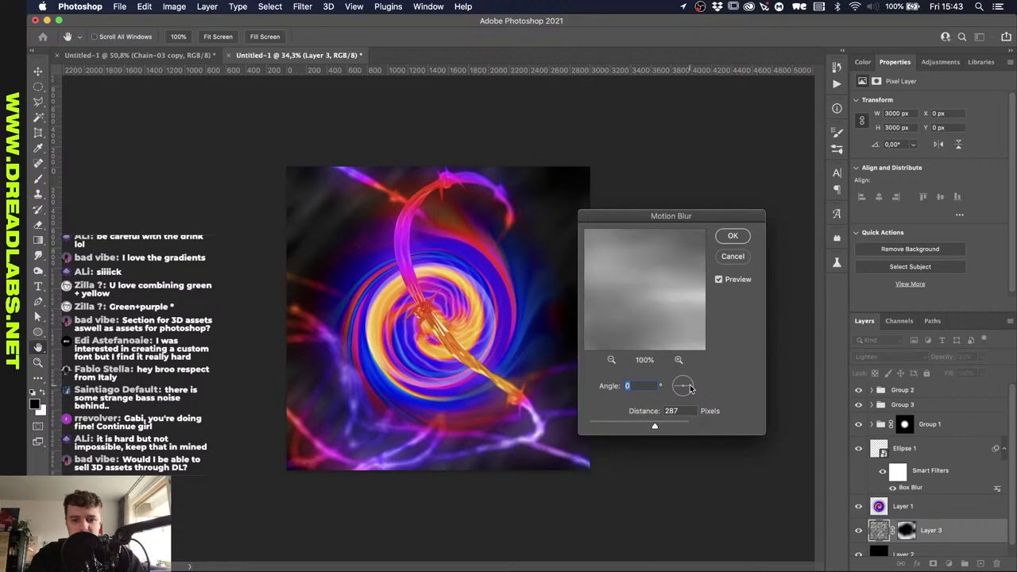
pyautogui.click(732, 237)
pyautogui.press('b')
pyautogui.scroll(3, 520, 263)
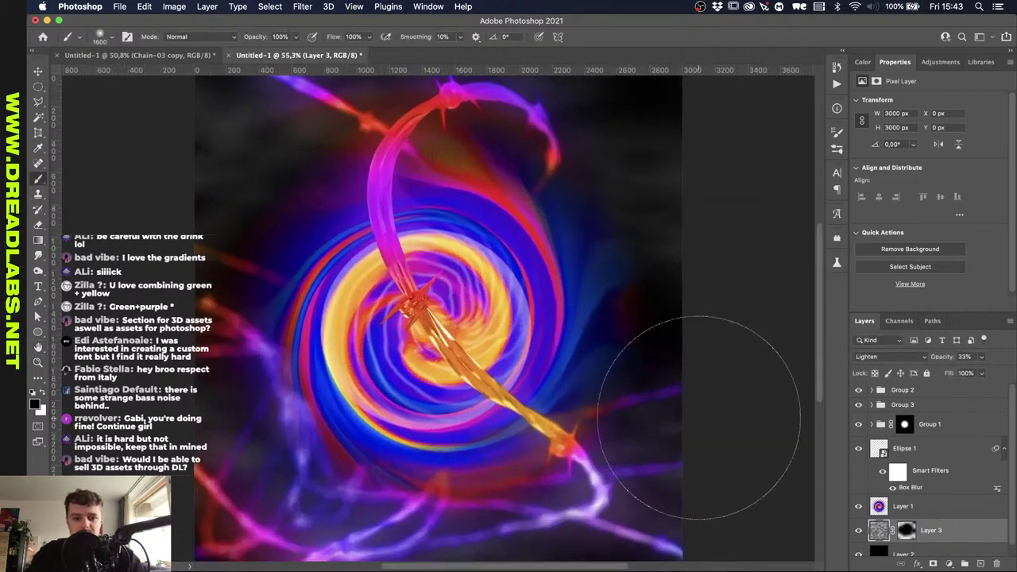
# Duplicate Layer 1 copy from Group 3, place the duplicate directly above the clouds layer and clip it to that layer.
pyautogui.click(912, 509)
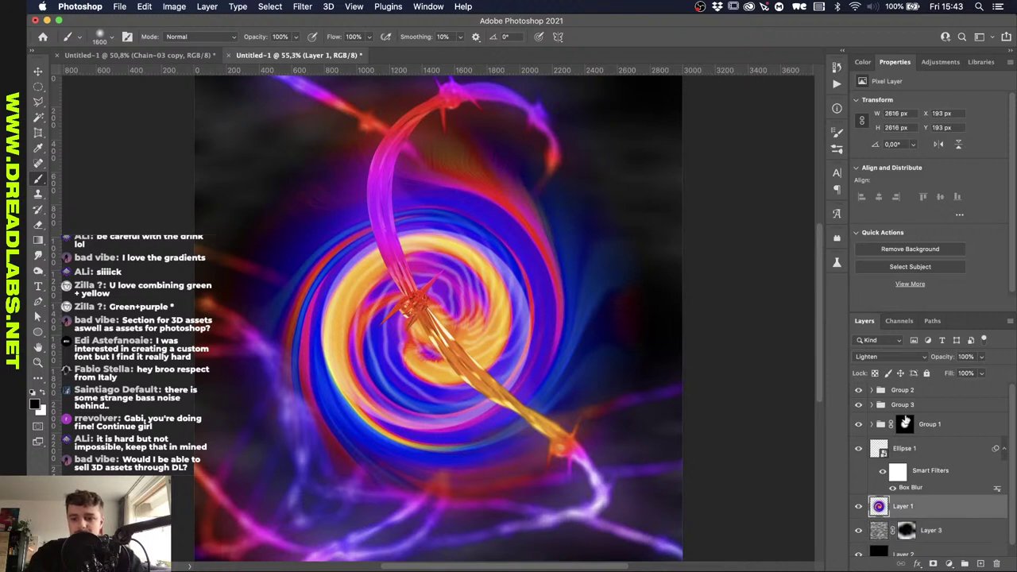
pyautogui.click(872, 404)
pyautogui.click(951, 476)
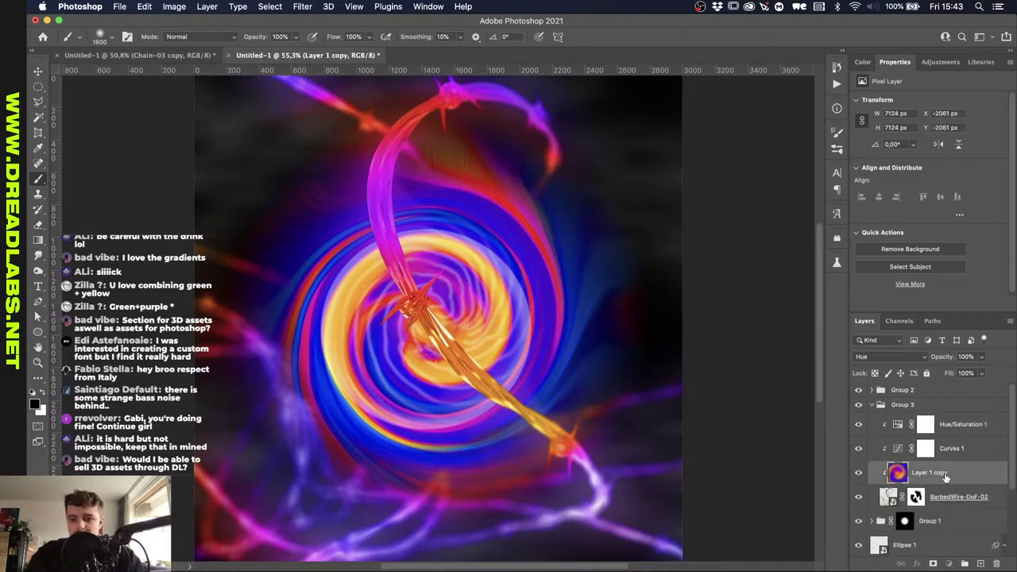
pyautogui.moveTo(946, 476); pyautogui.dragTo(936, 541)
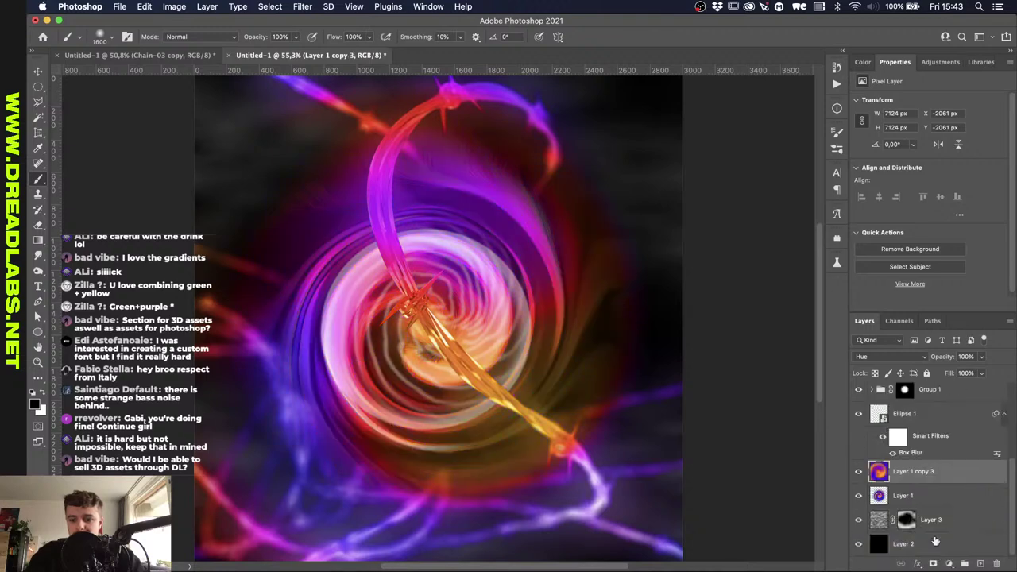
pyautogui.press('super+bracketleft')
pyautogui.keyDown('alt'); pyautogui.click(934, 508); pyautogui.keyUp('alt')
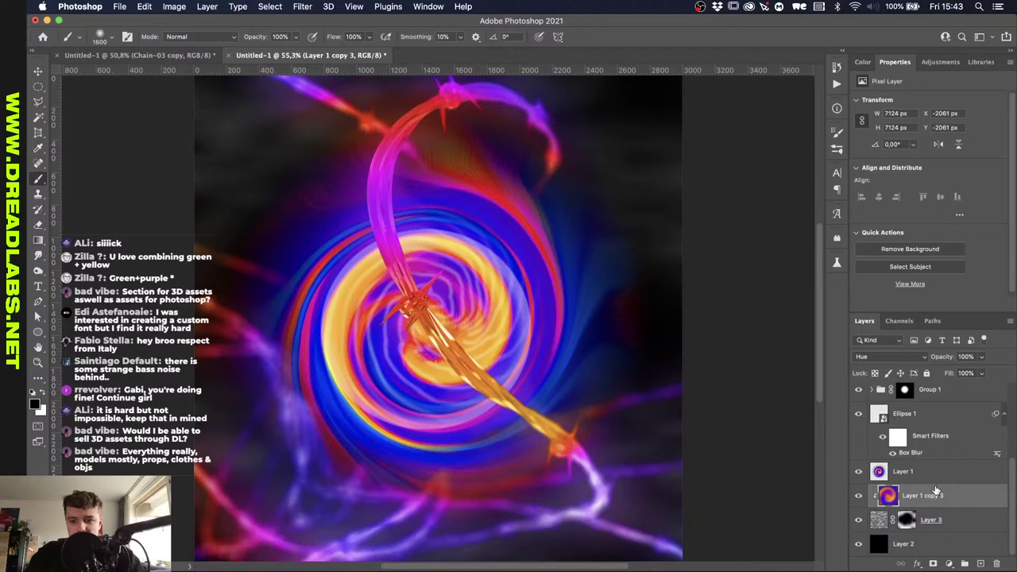
# Set the clipped colour layer's blend mode to Normal and its opacity to 25%.
pyautogui.click(896, 357)
pyautogui.press('Escape')
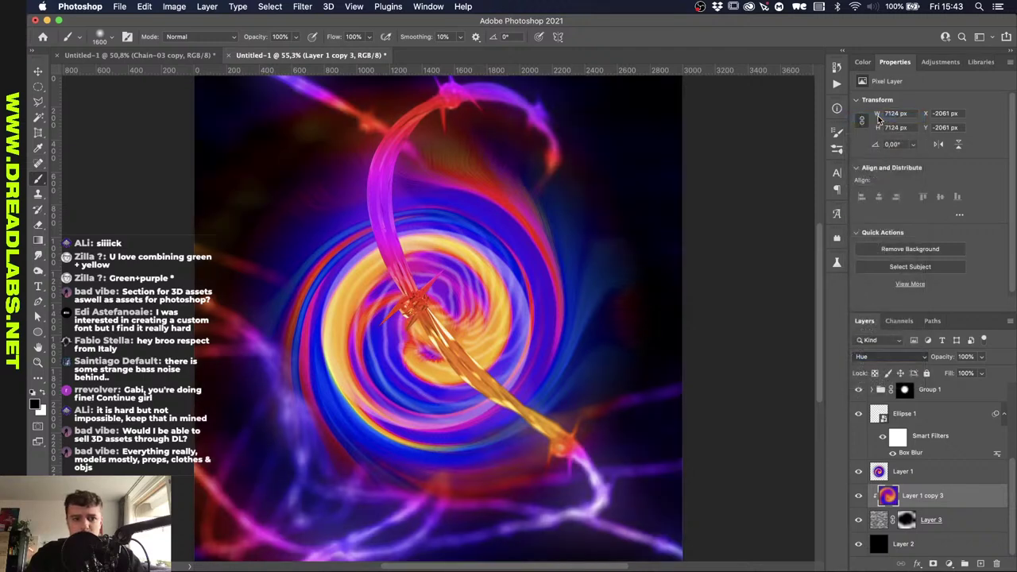
pyautogui.hotkey('shift', 'alt', 'n')
pyautogui.click(981, 358)
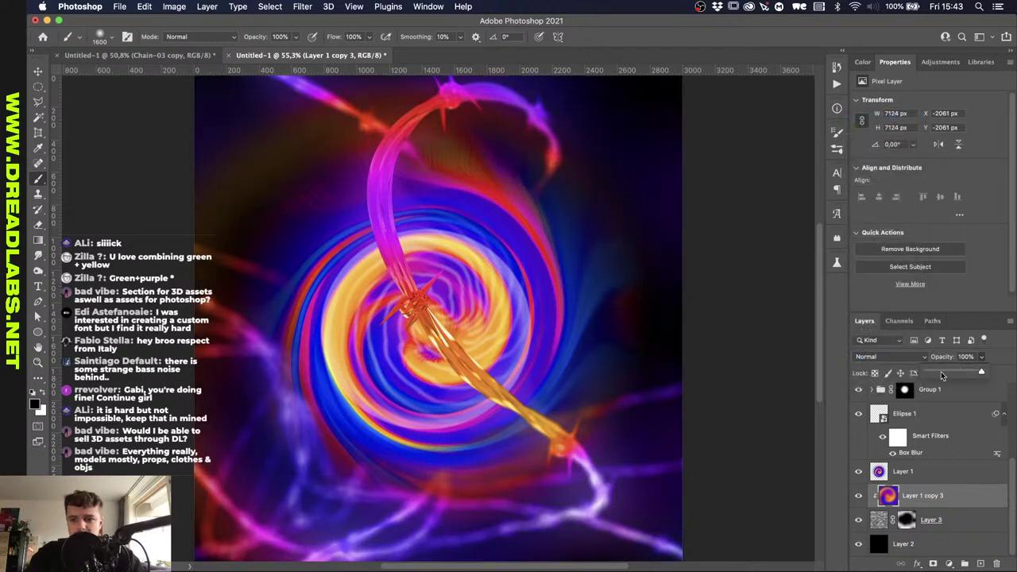
pyautogui.click(941, 371)
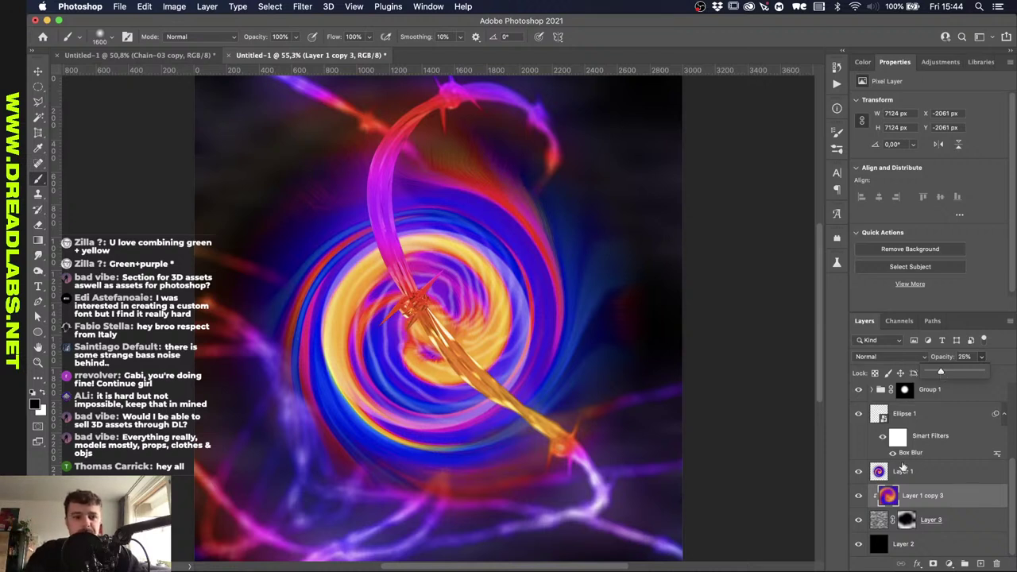
pyautogui.click(921, 479)
pyautogui.click(950, 493)
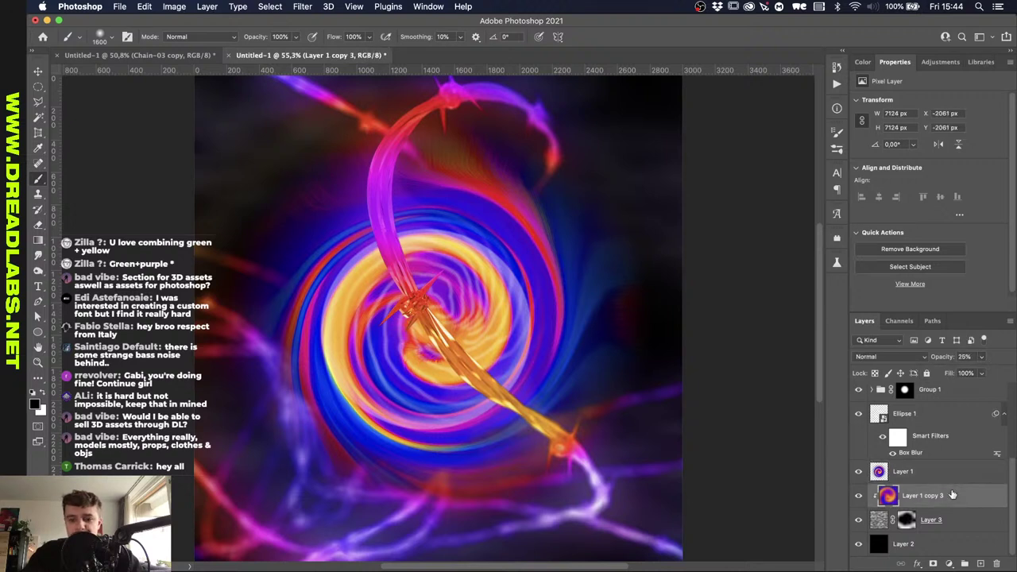
pyautogui.scroll(5, 952, 495)
pyautogui.click(872, 405)
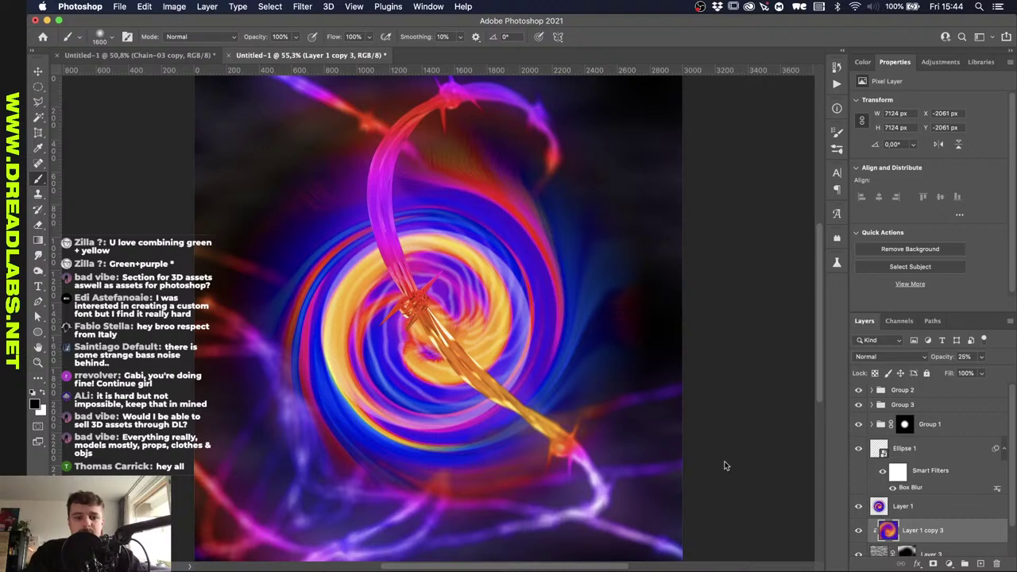
pyautogui.scroll(-2, 724, 465)
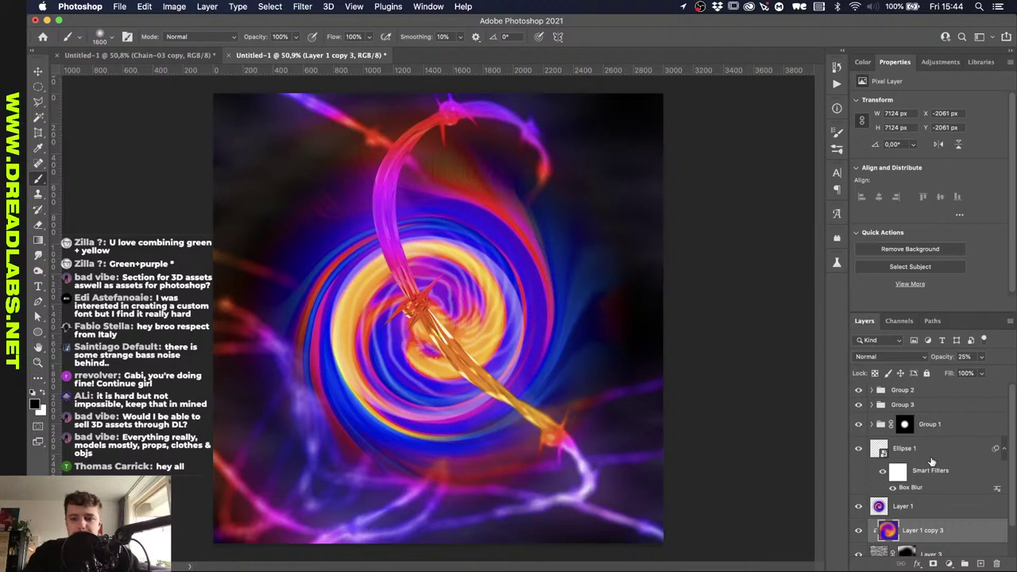
# Group all layers from Group 2 down to Layer 2 and name the group Artwork 2.
pyautogui.click(899, 390)
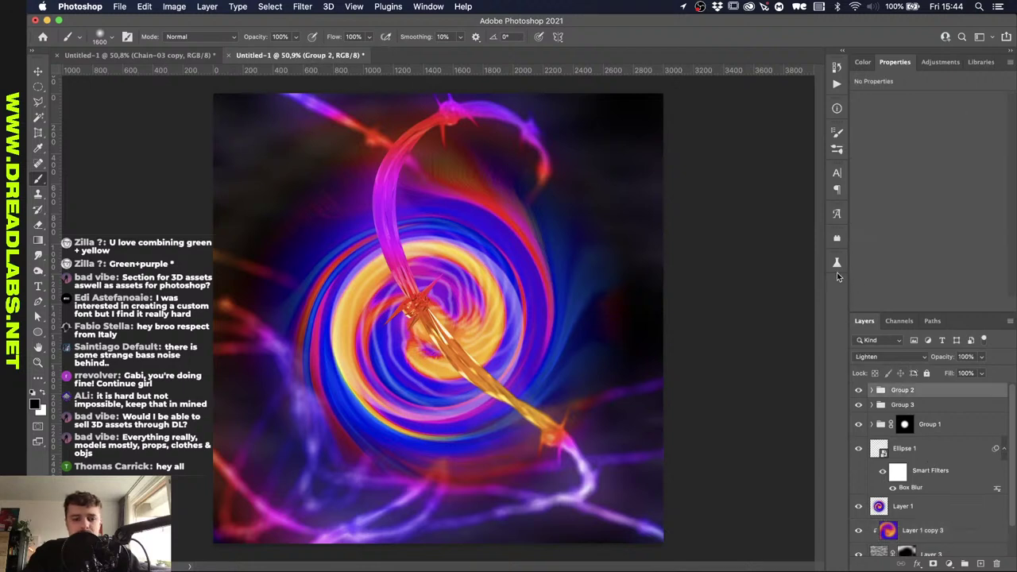
pyautogui.scroll(-1, 936, 408)
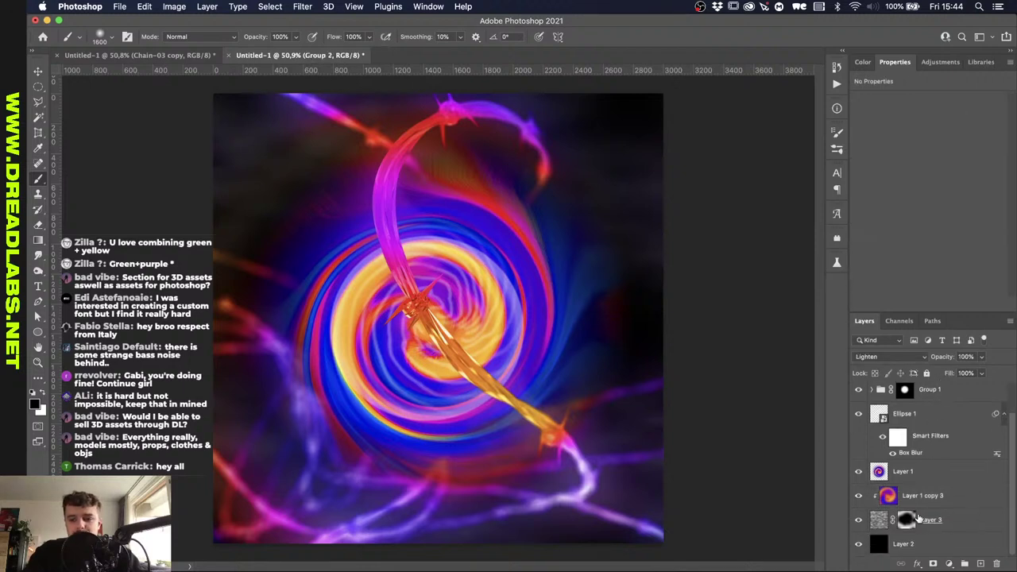
pyautogui.keyDown('shift'); pyautogui.click(920, 544); pyautogui.keyUp('shift')
pyautogui.press('super+g')
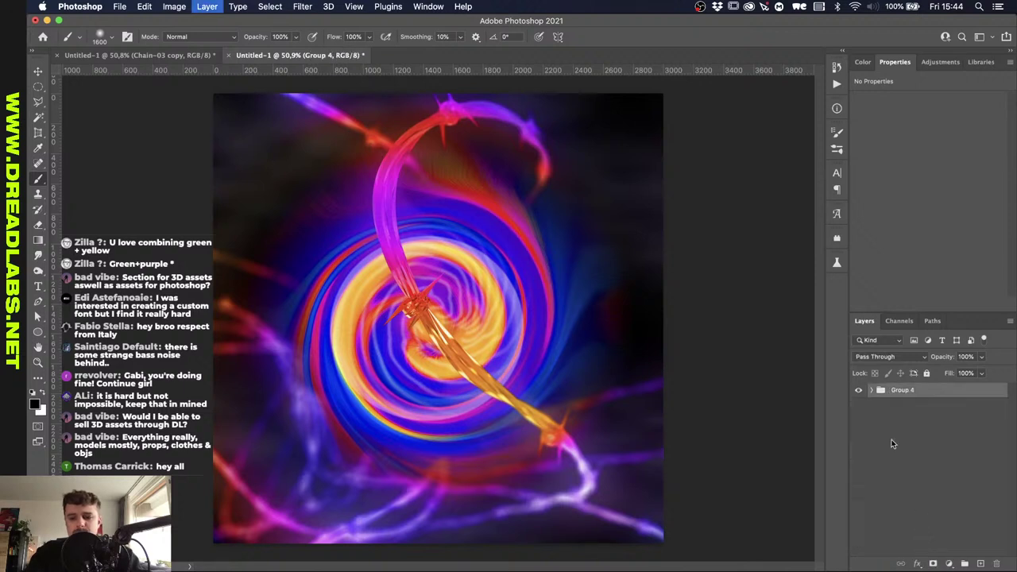
pyautogui.doubleClick(902, 391)
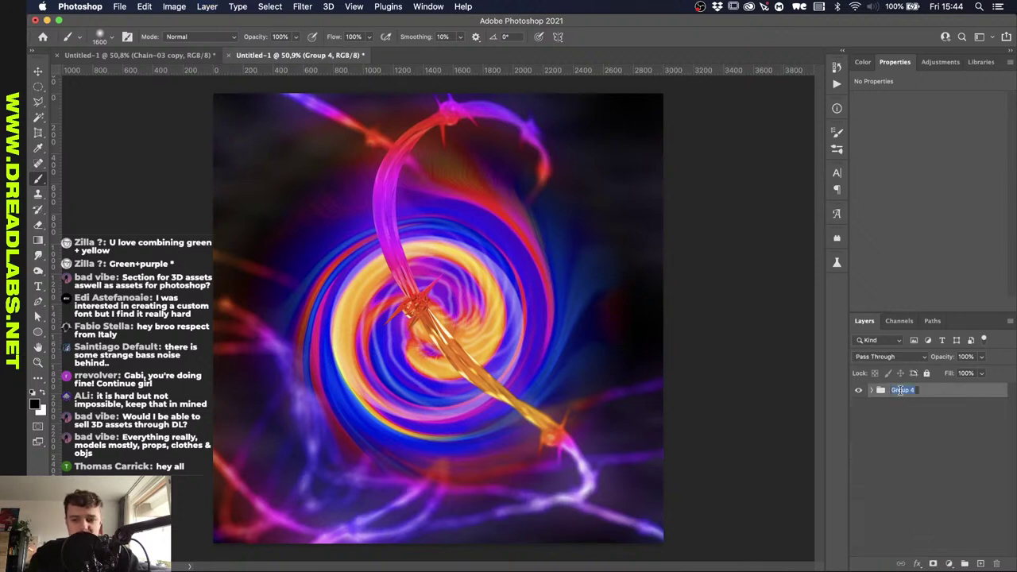
pyautogui.write('Artwork 2')
pyautogui.press('Return')
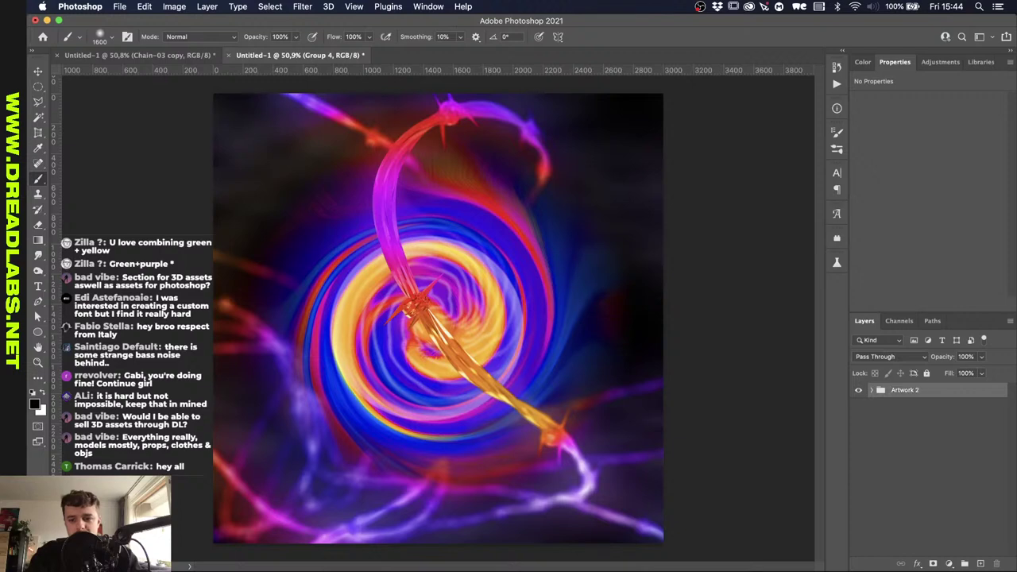
# In the green chain artwork's document, group the Chain-03 copy and Chain-03 layers and name the group Artwork 1.
pyautogui.click(205, 57)
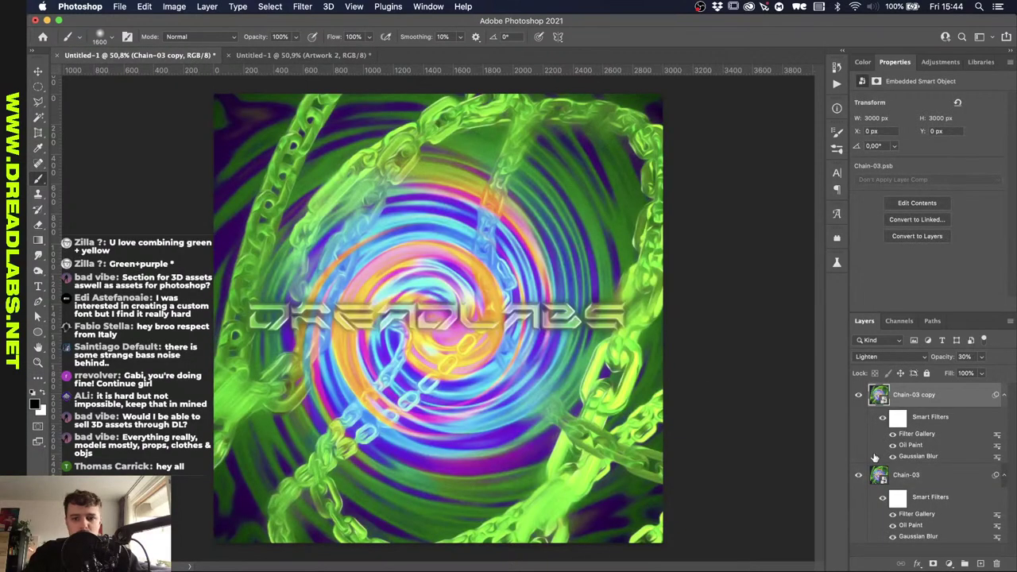
pyautogui.keyDown('shift'); pyautogui.click(908, 476); pyautogui.keyUp('shift')
pyautogui.press('super+g')
pyautogui.doubleClick(903, 390)
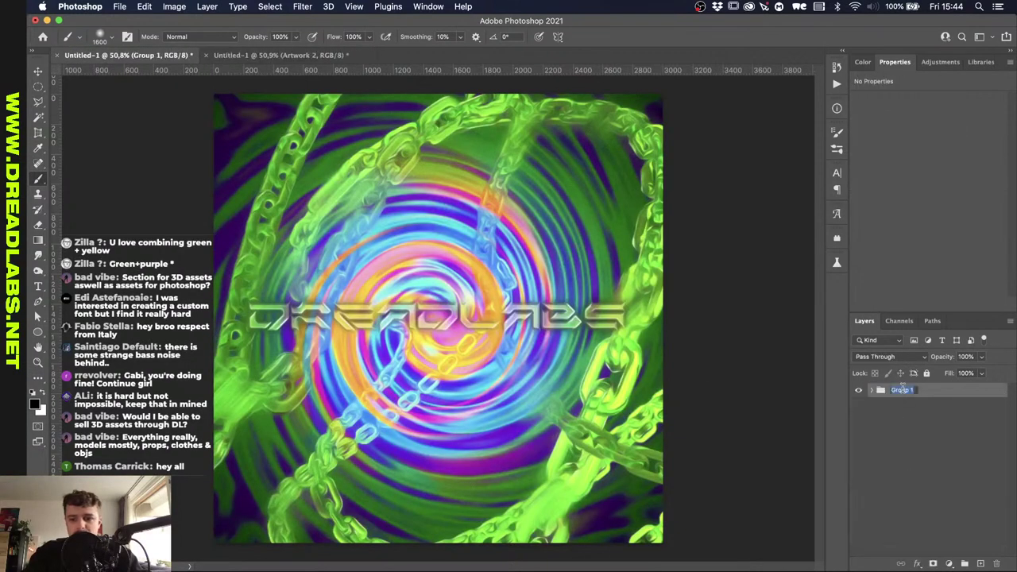
pyautogui.write('Artwork')
pyautogui.press('Return')
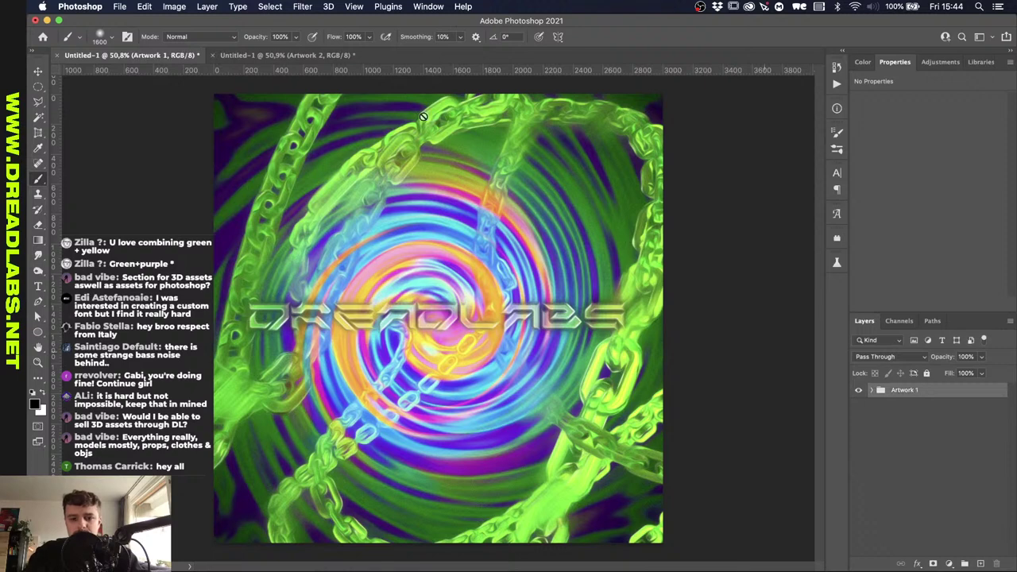
# Create a new 3000 x 3000 px document at 72 ppi from the recent Coverart preset.
pyautogui.click(320, 57)
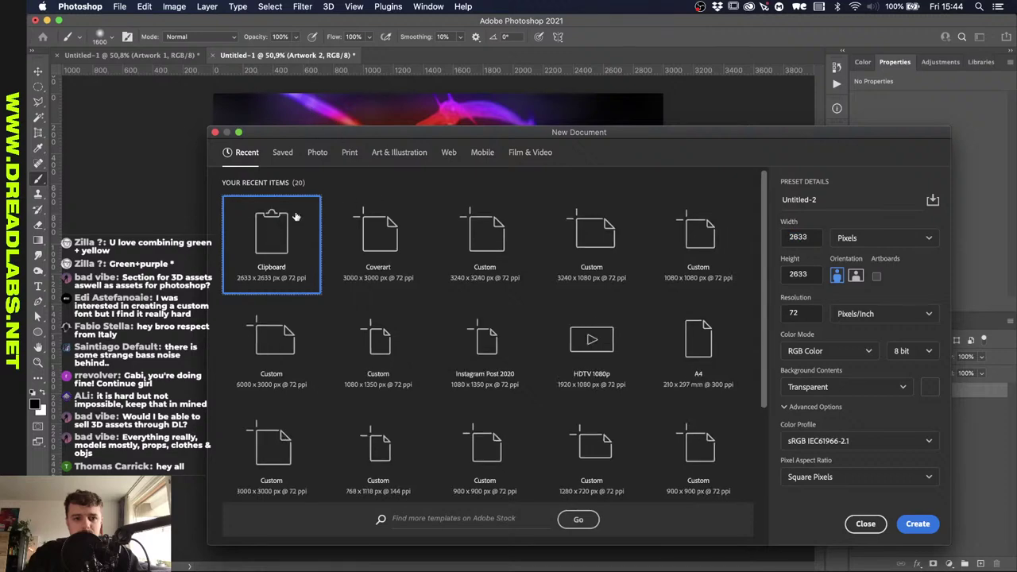
pyautogui.doubleClick(378, 234)
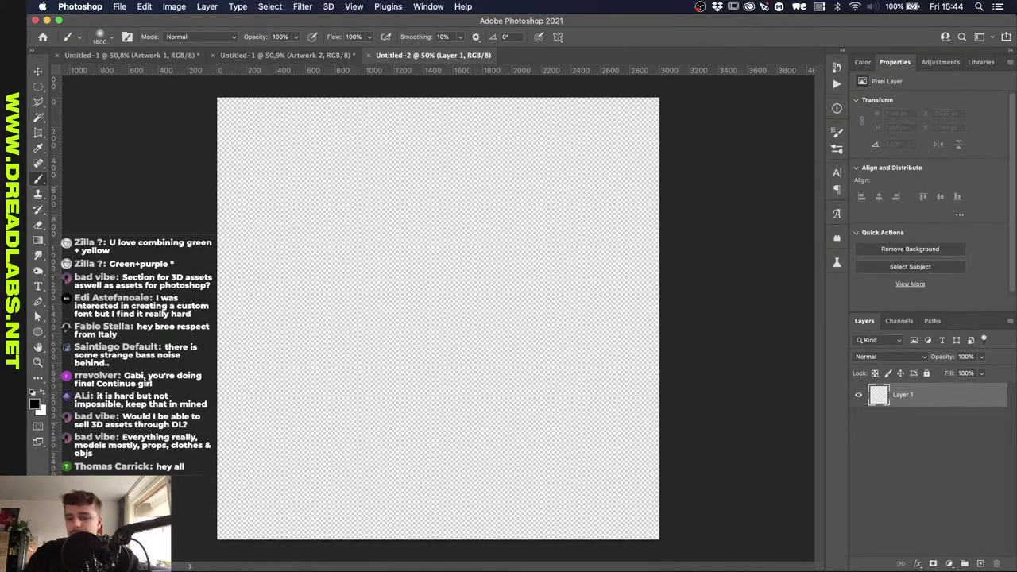
# Switch to Finder and, from the Green tag's Resources folder, open Textures, the Pearlescent / Irridiscent / Holographic folder, shiny and Square.
pyautogui.press('super+Tab')
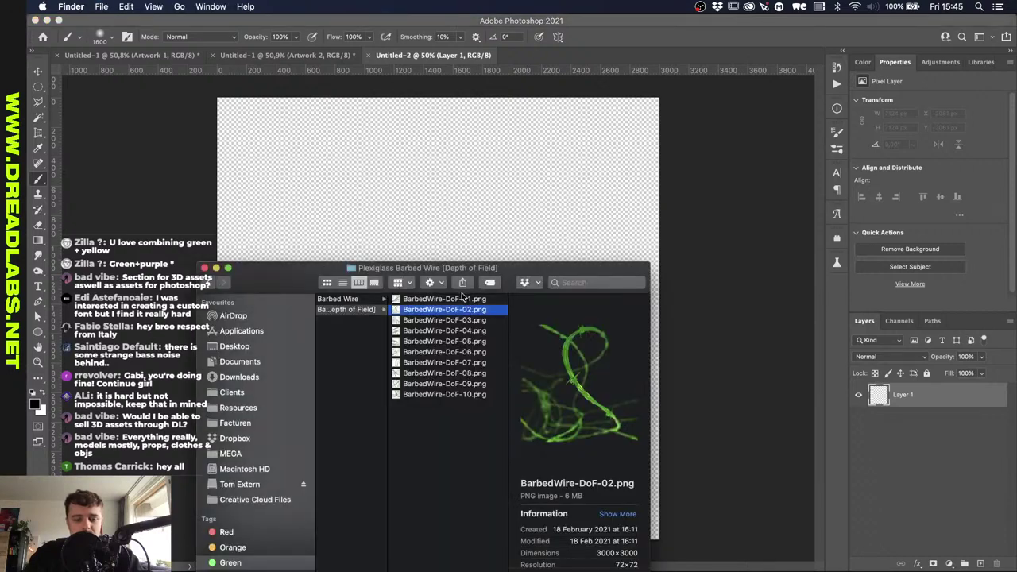
pyautogui.press('super+t')
pyautogui.click(231, 571)
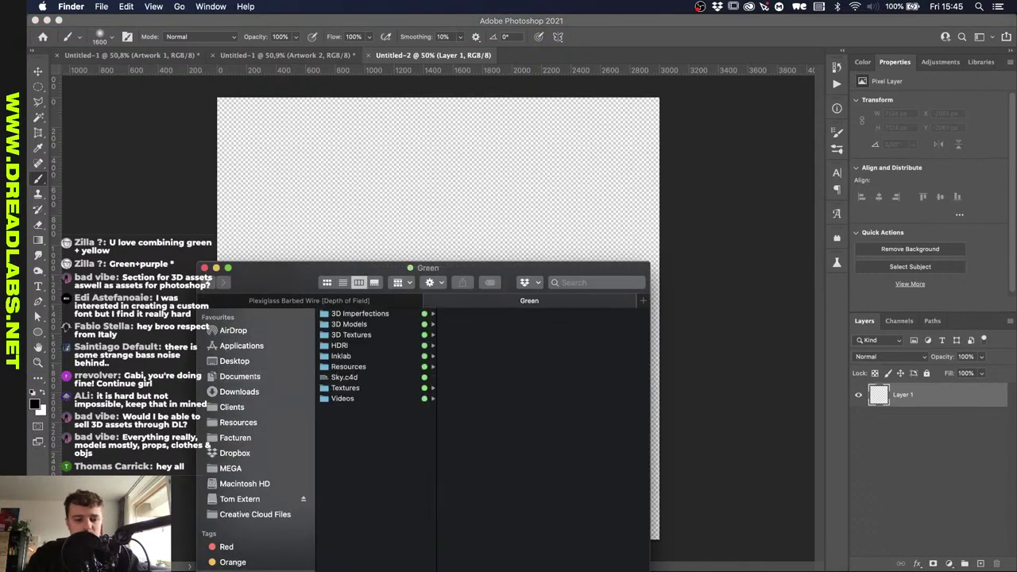
pyautogui.click(346, 367)
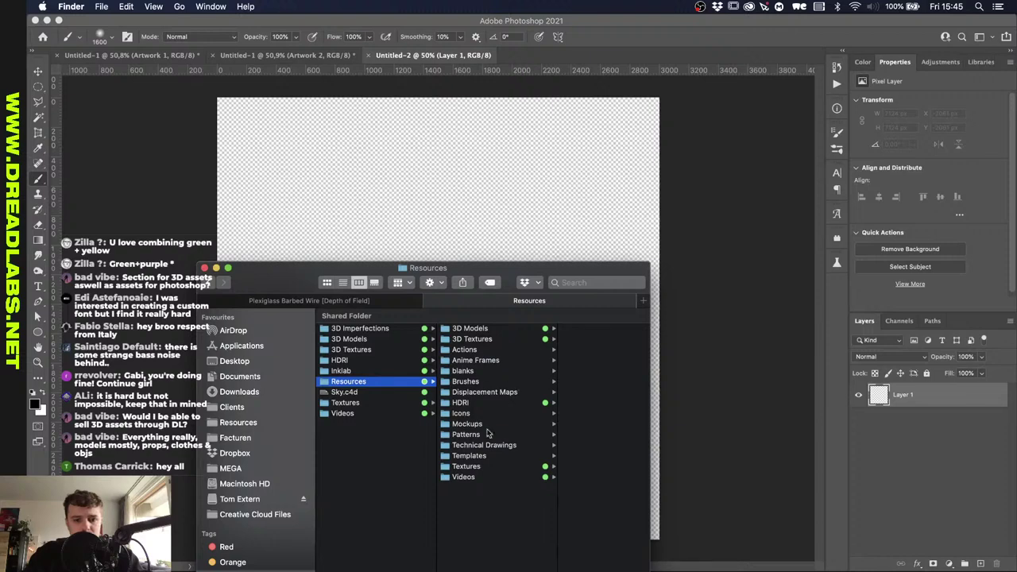
pyautogui.click(467, 457)
pyautogui.click(468, 469)
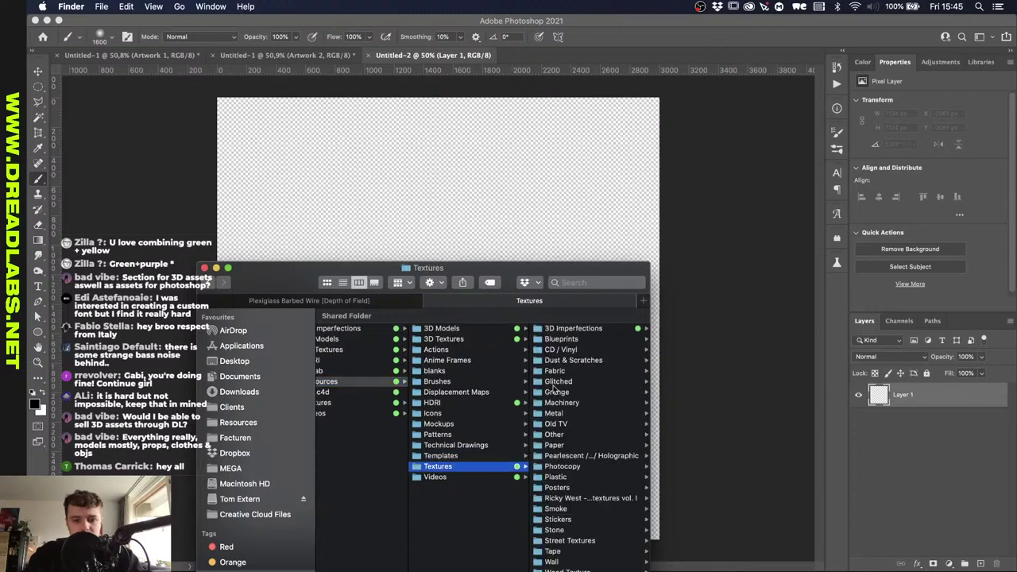
pyautogui.click(562, 458)
pyautogui.click(566, 350)
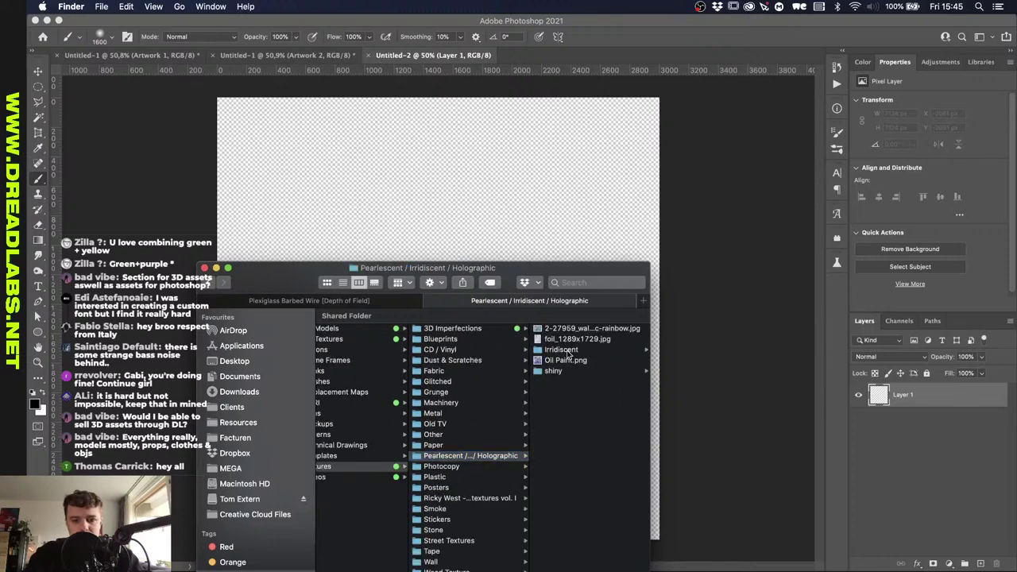
pyautogui.click(480, 372)
pyautogui.click(554, 340)
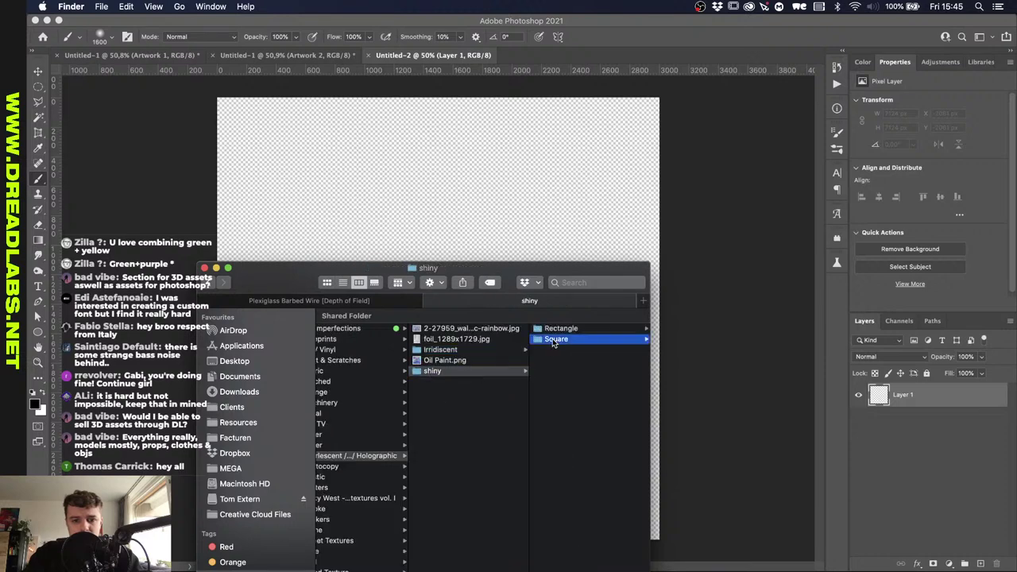
# Place shiny (53).png in the new document and enlarge it to 91.20% so that it overlaps the canvas edges.
pyautogui.scroll(-10, 574, 387)
pyautogui.click(574, 382)
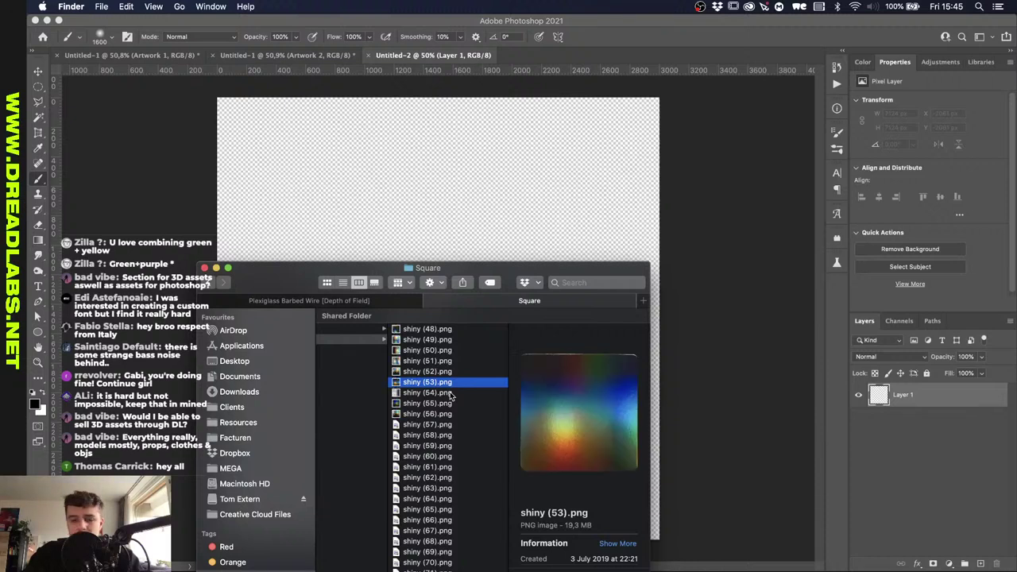
pyautogui.moveTo(452, 385); pyautogui.dragTo(499, 197)
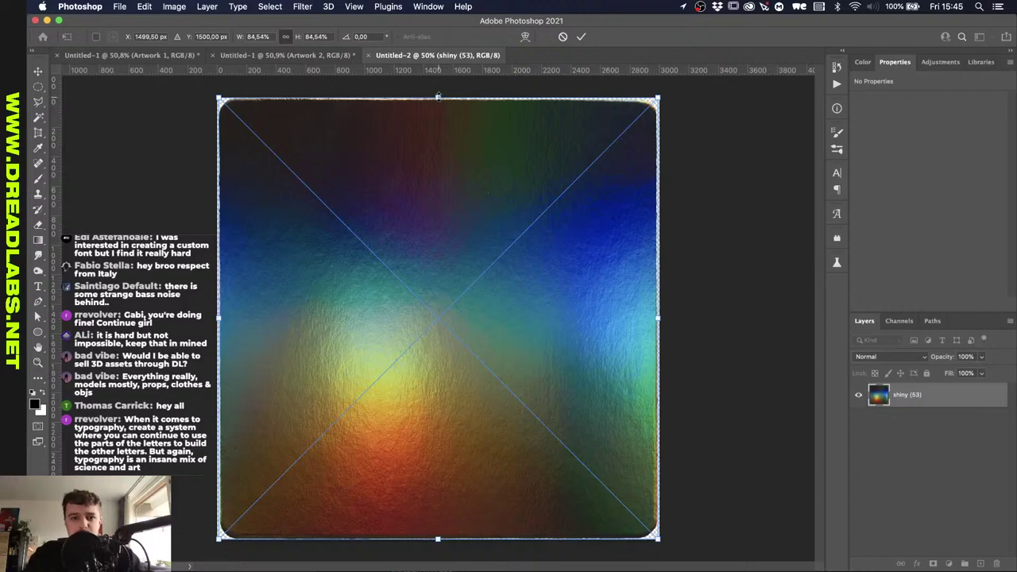
pyautogui.moveTo(437, 98); pyautogui.dragTo(457, 79)
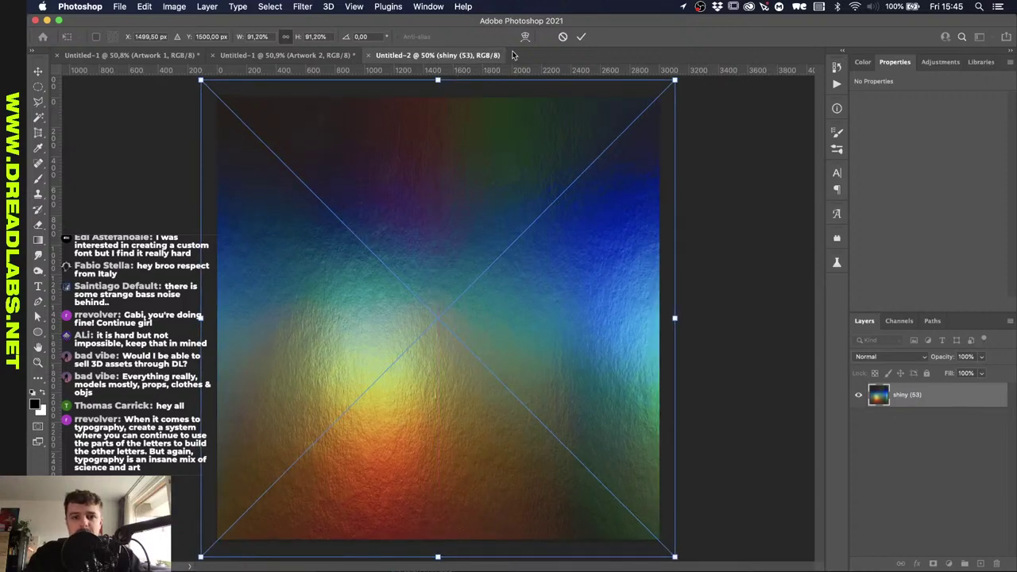
pyautogui.click(581, 36)
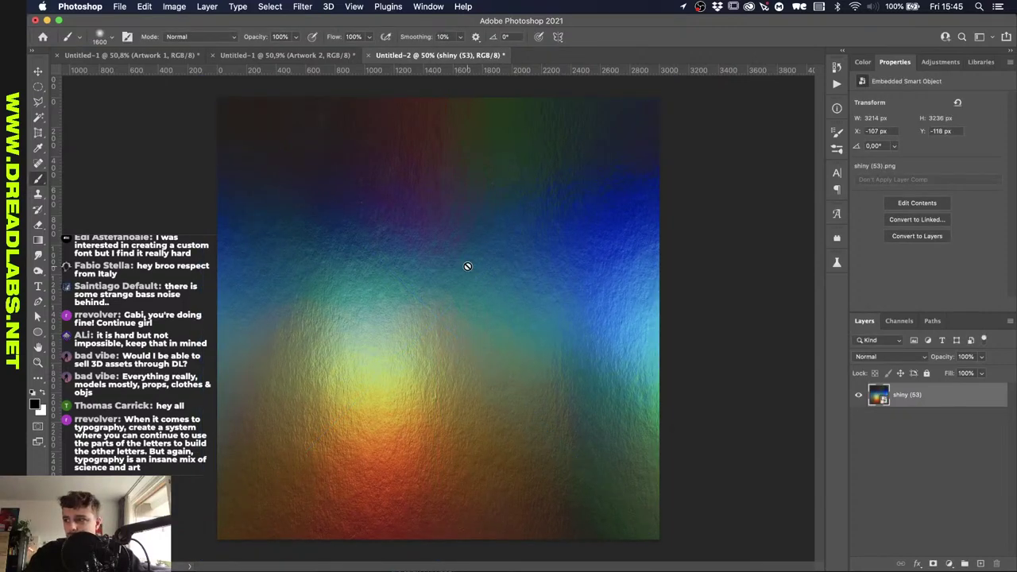
# Add a Hue/Saturation adjustment above the shiny texture with the hue set to +20.
pyautogui.press('super+minus')
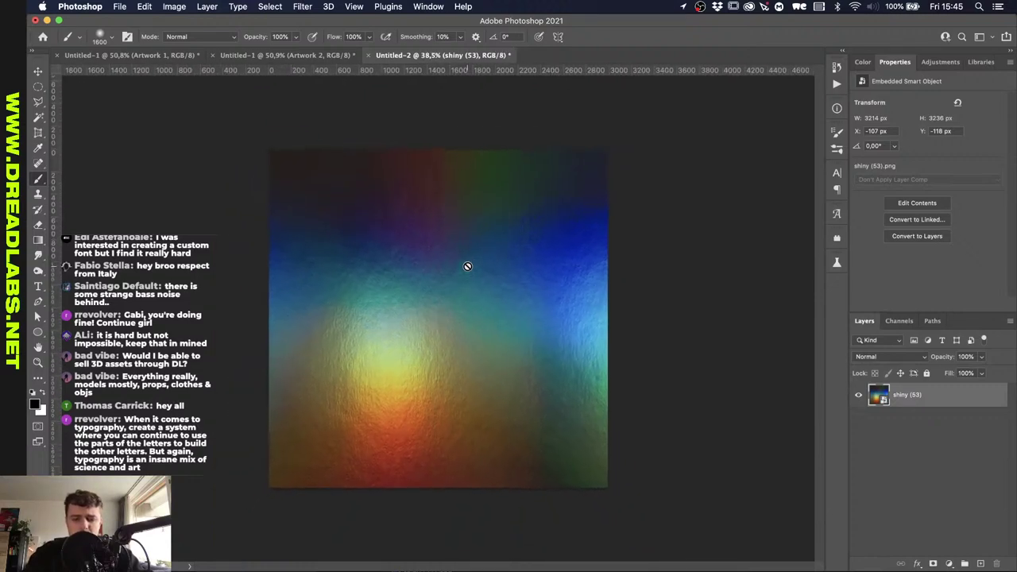
pyautogui.press('super+minus')
pyautogui.press('v')
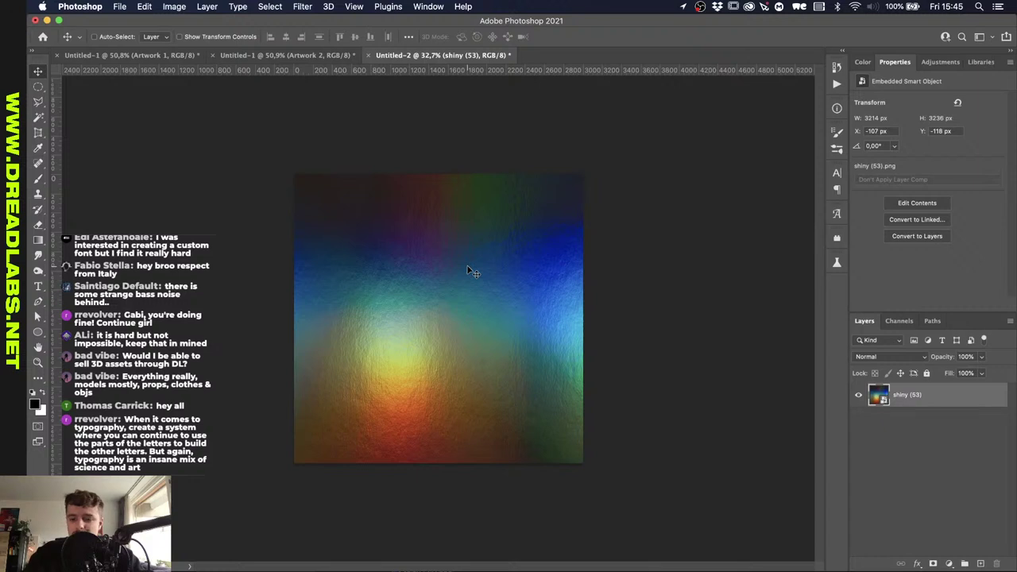
pyautogui.press('super+plus')
pyautogui.press('super+plus')
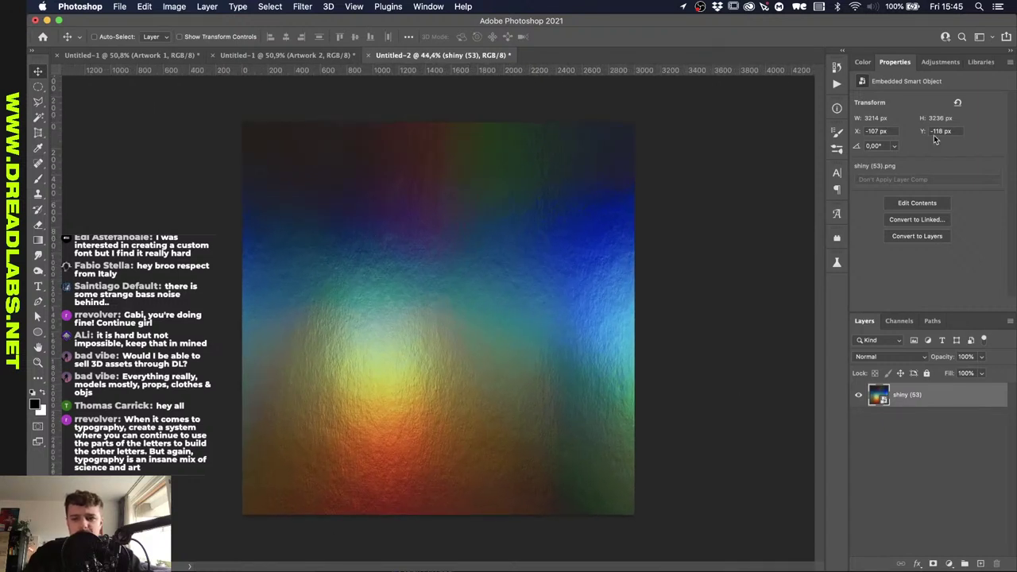
pyautogui.click(939, 62)
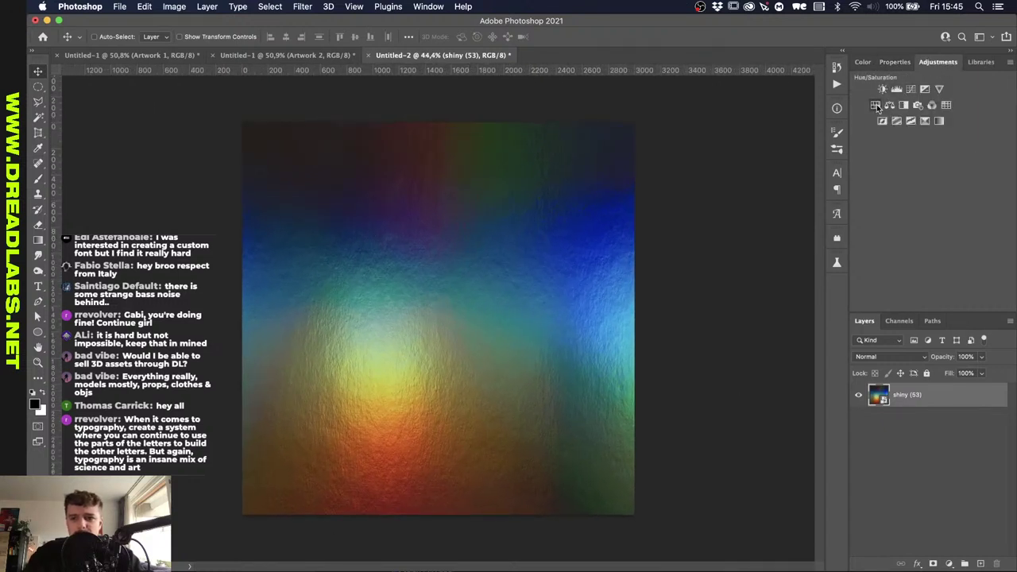
pyautogui.click(875, 106)
pyautogui.moveTo(927, 148)
pyautogui.mouseDown()
pyautogui.moveTo(878, 145)
pyautogui.moveTo(989, 147)
pyautogui.moveTo(943, 147)
pyautogui.mouseUp()
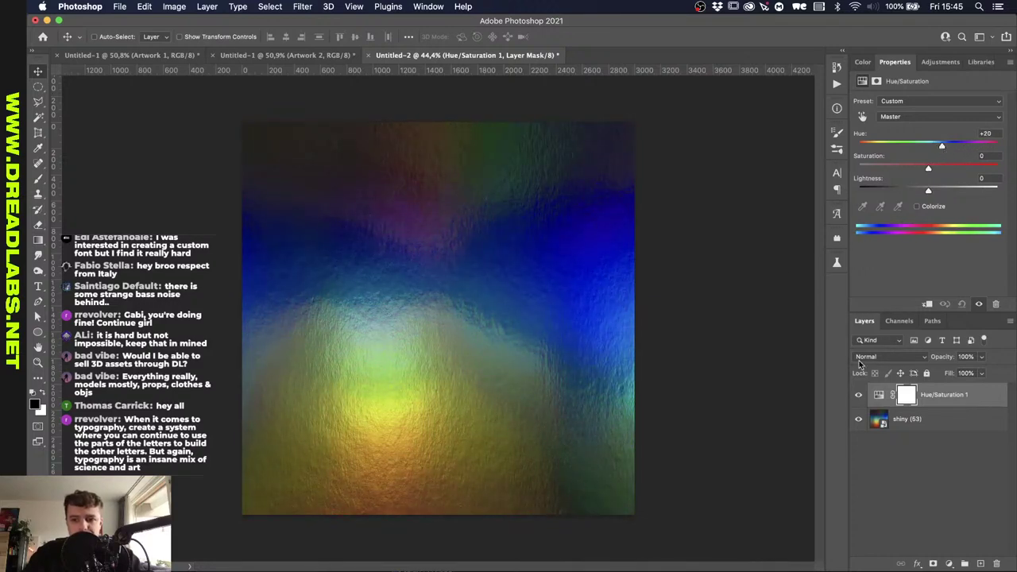
# Place BarbedWire-09.png from Finder's Plexiglass Barbed Wire folder above the Hue/Saturation adjustment at 100% scale.
pyautogui.press('super+Tab')
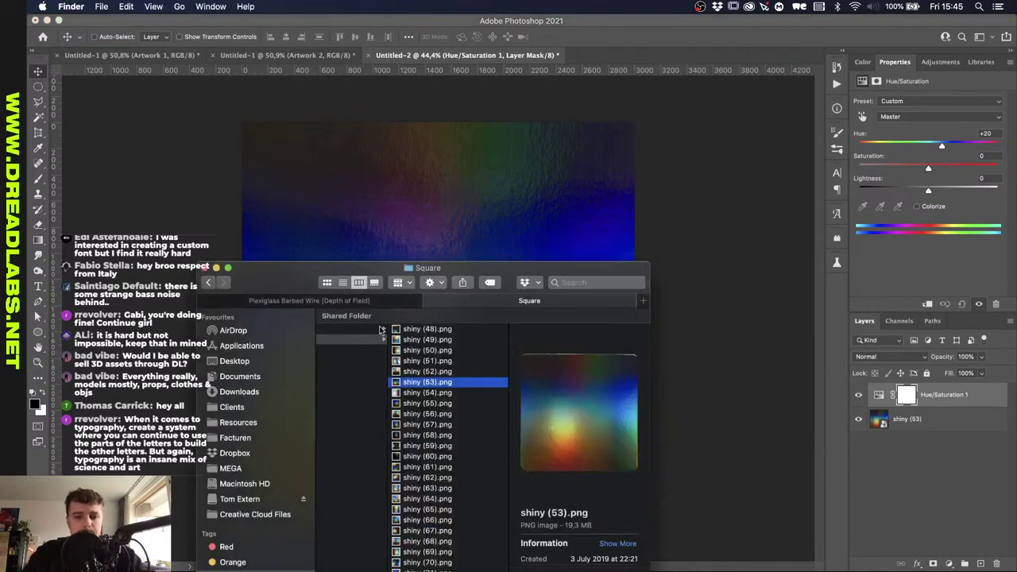
pyautogui.click(366, 299)
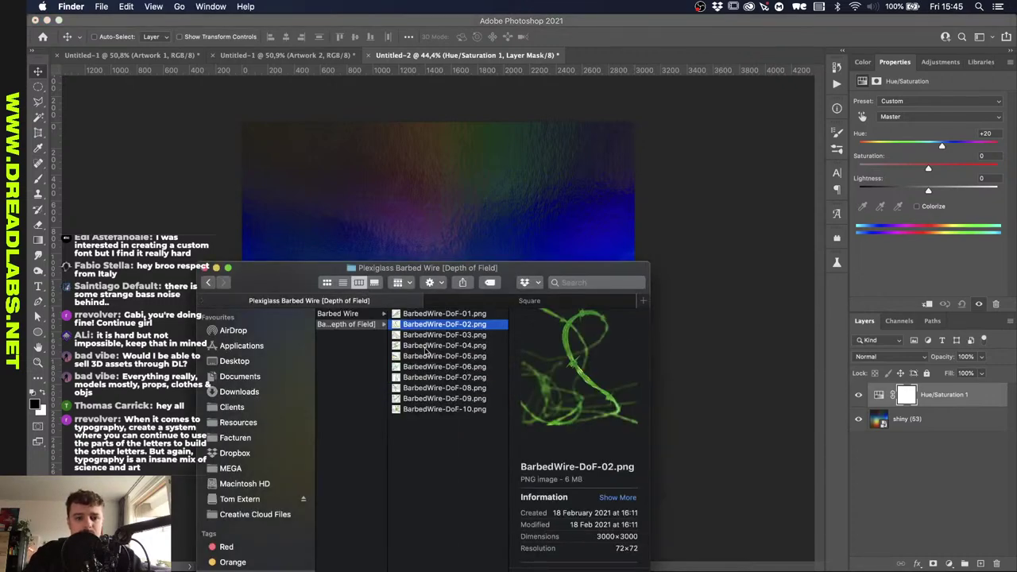
pyautogui.hscroll(-2, 430, 359)
pyautogui.click(434, 315)
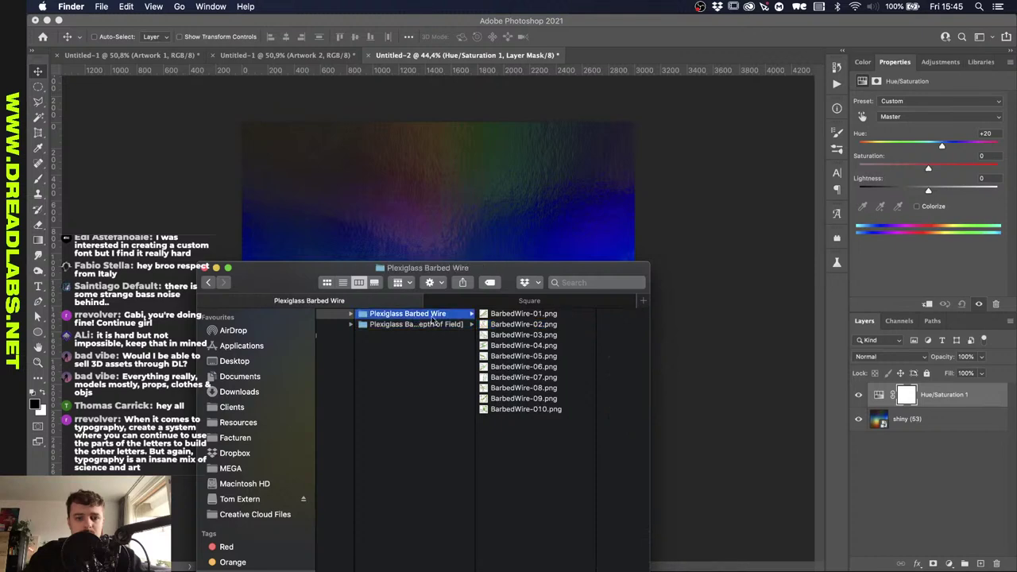
pyautogui.click(533, 399)
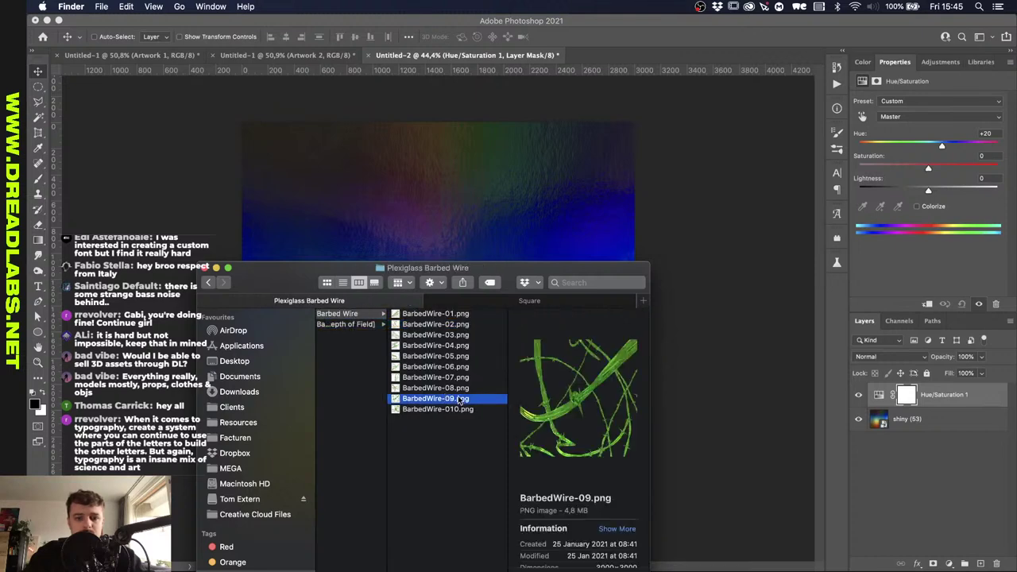
pyautogui.moveTo(457, 401); pyautogui.dragTo(455, 226)
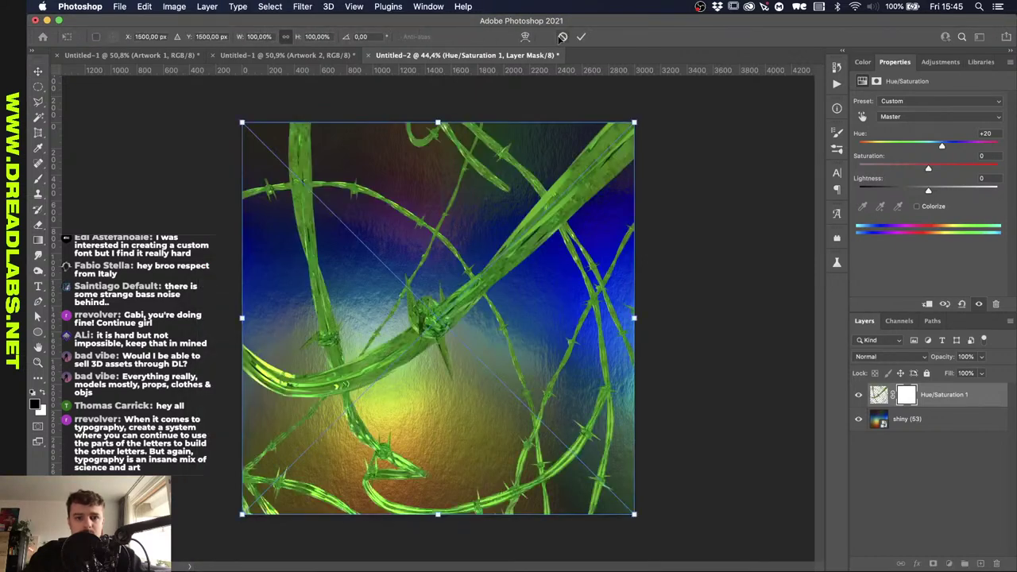
pyautogui.click(581, 37)
# Preview blend modes on the BarbedWire-09 layer, try Difference and set the layer back to Normal.
pyautogui.click(867, 356)
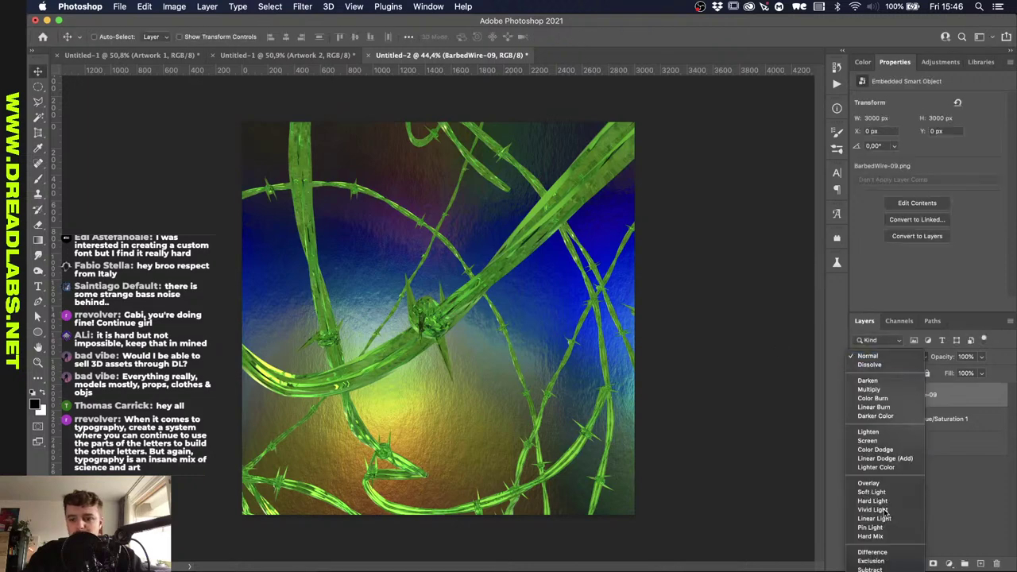
pyautogui.press('Down')
pyautogui.press('Down')
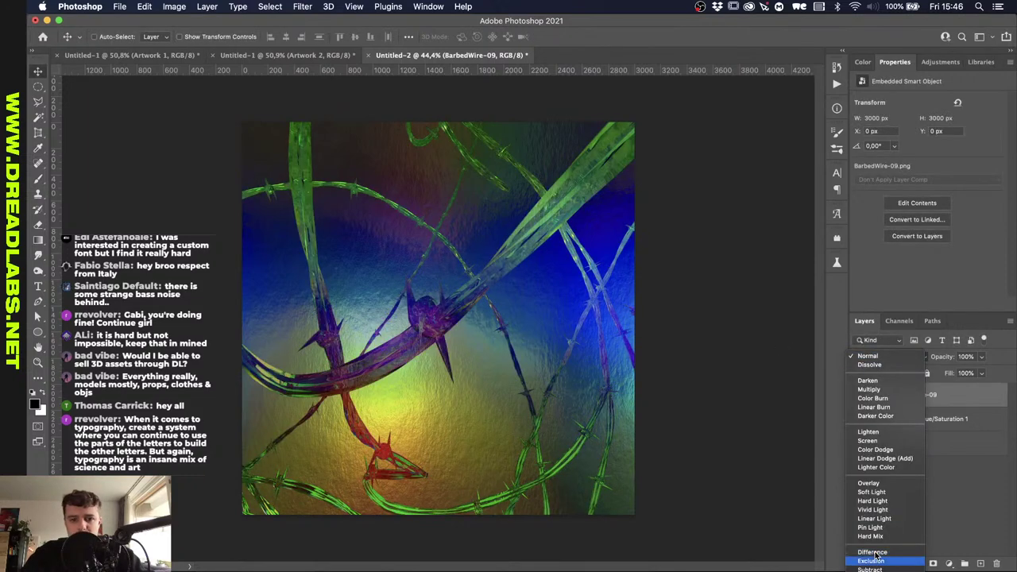
pyautogui.press('Down')
pyautogui.press('Down')
pyautogui.press('Down')
pyautogui.press('Down')
pyautogui.press('Down')
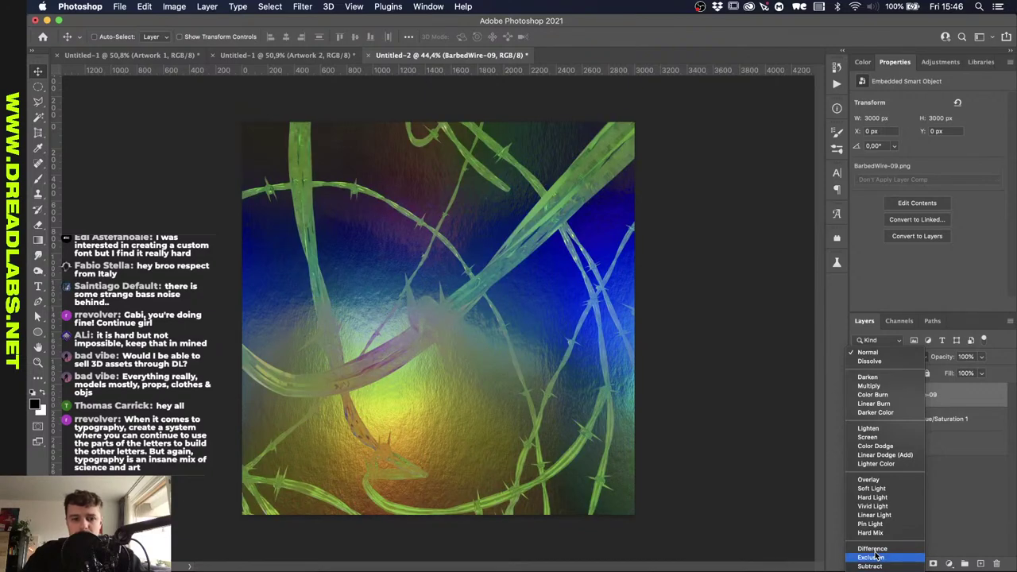
pyautogui.click(872, 549)
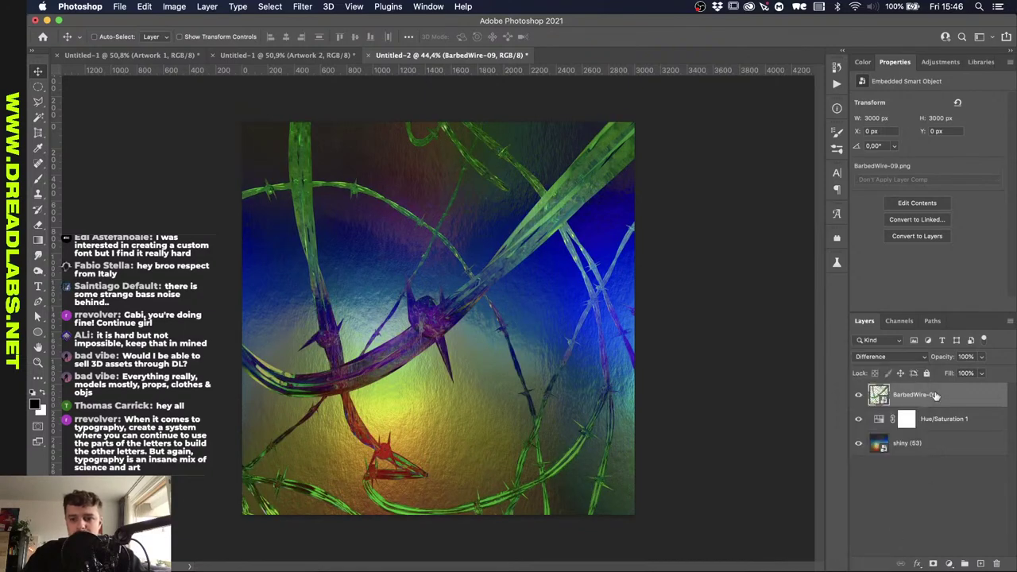
pyautogui.click(914, 357)
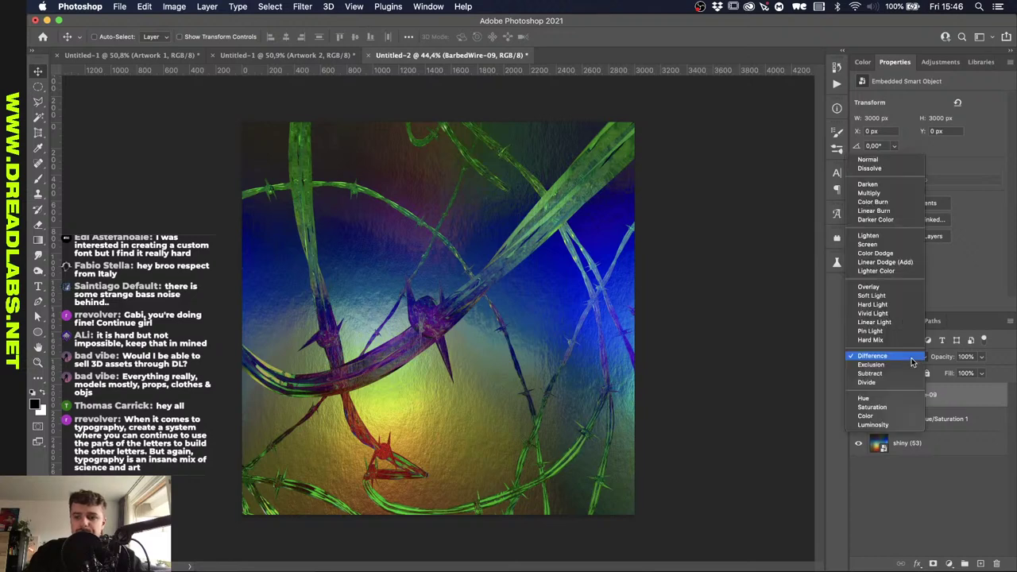
pyautogui.click(906, 161)
# Move BarbedWire-09 below shiny (53), and group shiny (53) with its Hue/Saturation adjustment under the name Shiny Texture.
pyautogui.moveTo(910, 395); pyautogui.dragTo(918, 431)
pyautogui.click(914, 421)
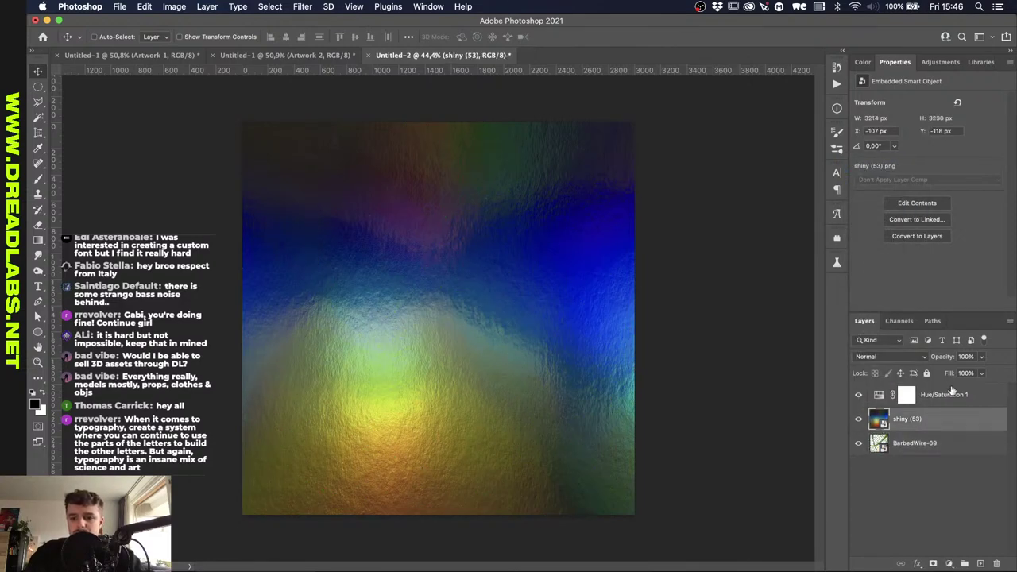
pyautogui.keyDown('shift'); pyautogui.click(951, 393); pyautogui.keyUp('shift')
pyautogui.press('super+g')
pyautogui.doubleClick(898, 390)
pyautogui.write('Sh')
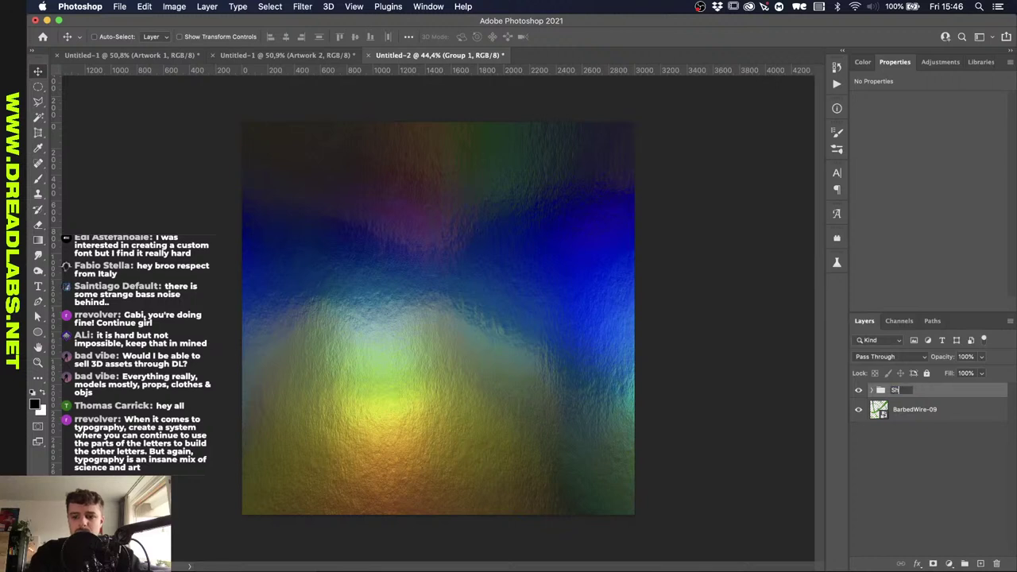
pyautogui.write('iny Tex')
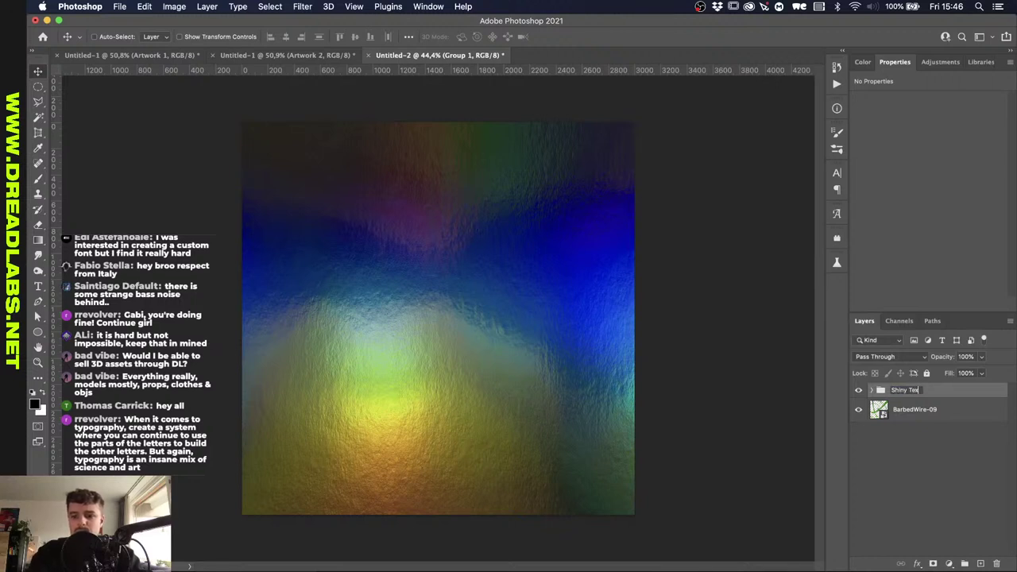
pyautogui.write('ture')
pyautogui.press('Return')
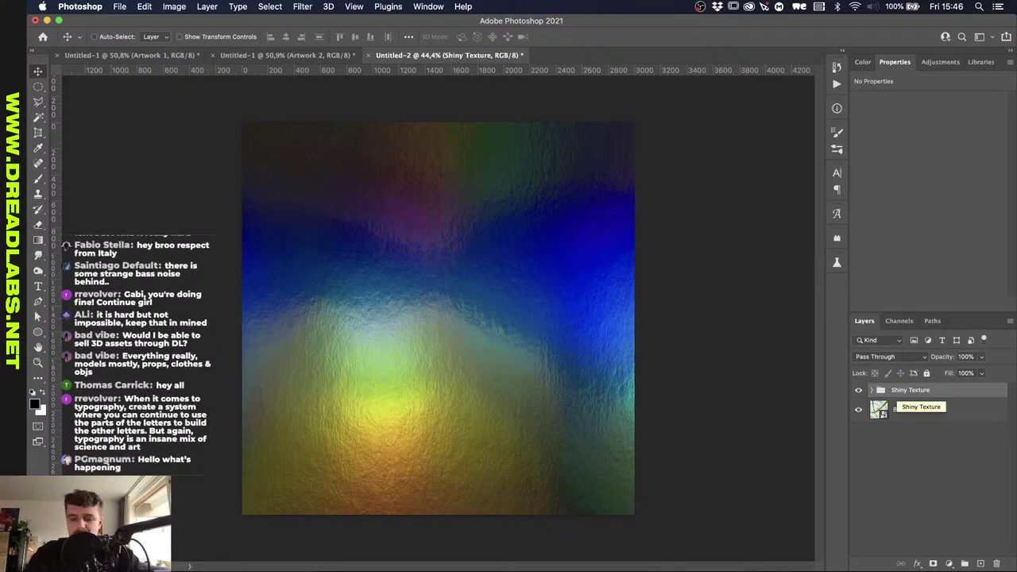
# Try the Lighten blend mode on the Shiny Texture group and compare the composition with Artwork 1 and Artwork 2.
pyautogui.click(900, 357)
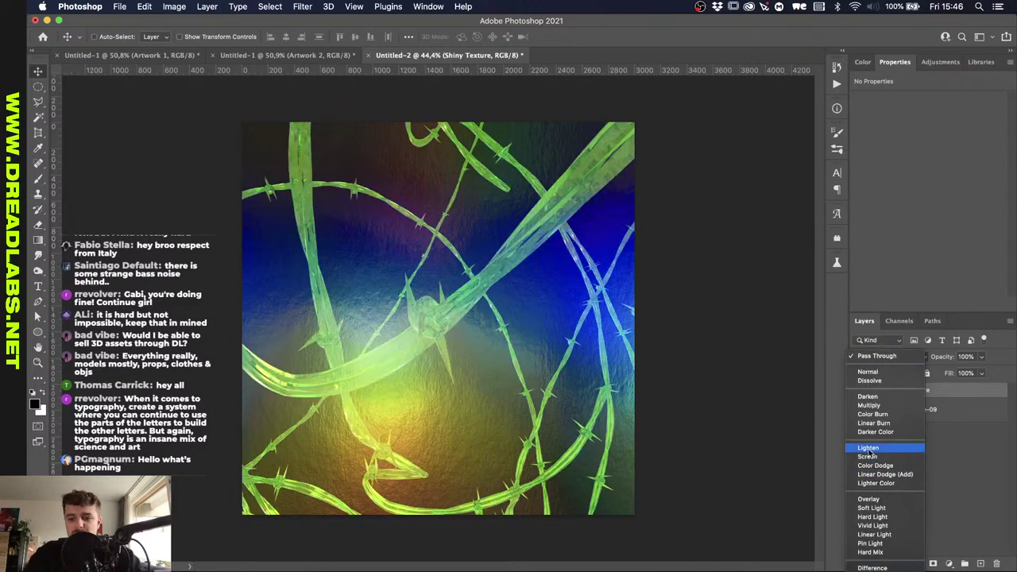
pyautogui.click(867, 448)
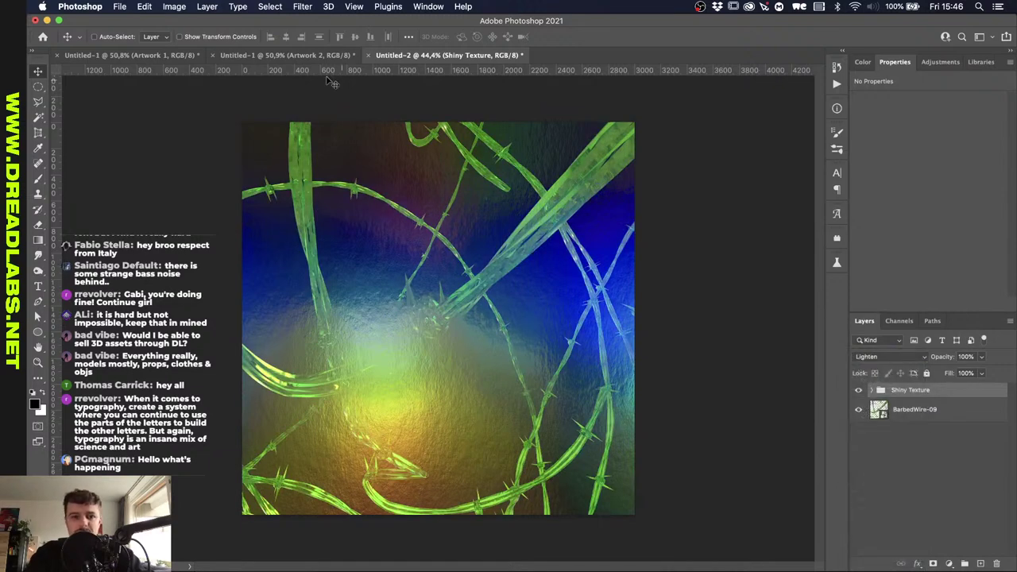
pyautogui.click(295, 55)
pyautogui.click(125, 56)
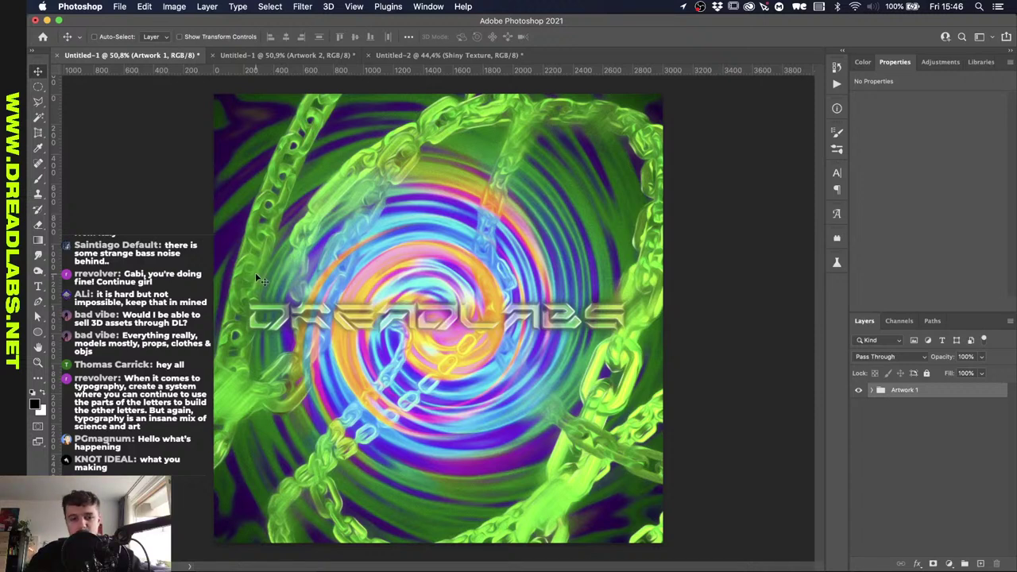
pyautogui.click(308, 55)
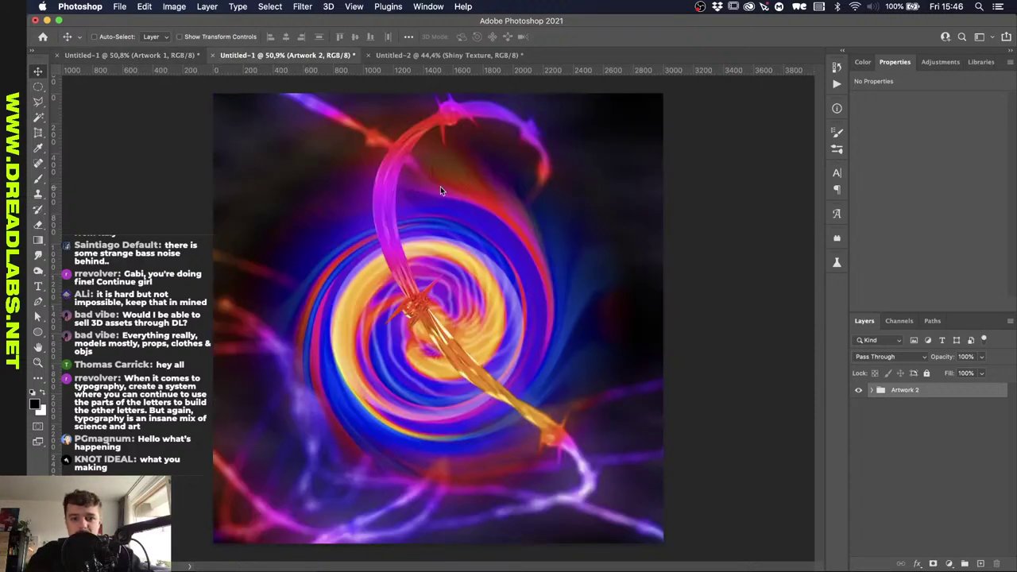
pyautogui.click(449, 56)
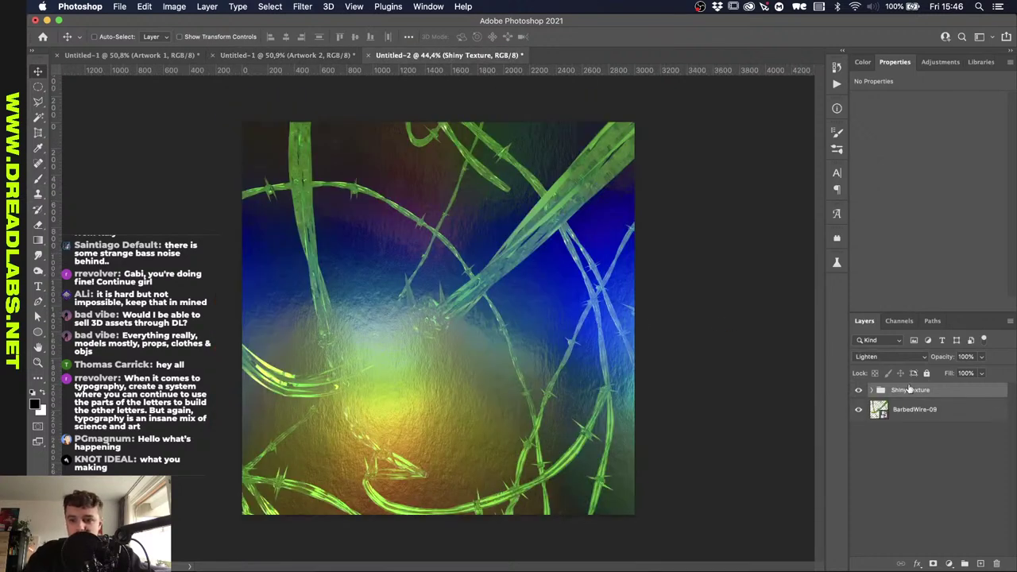
# Try Soft Light on the Shiny Texture group, and set the group's blend mode to Normal.
pyautogui.click(899, 361)
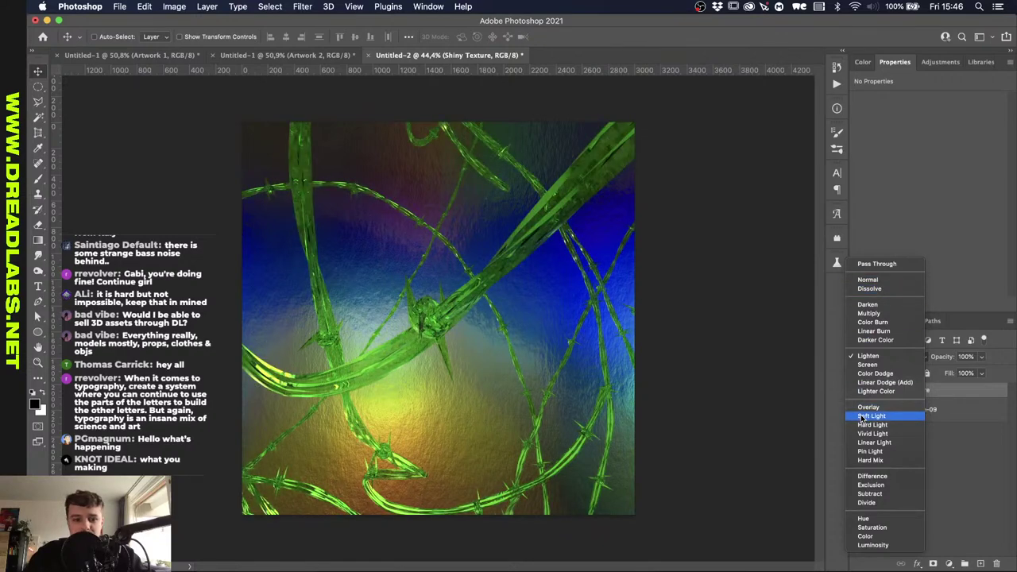
pyautogui.click(863, 416)
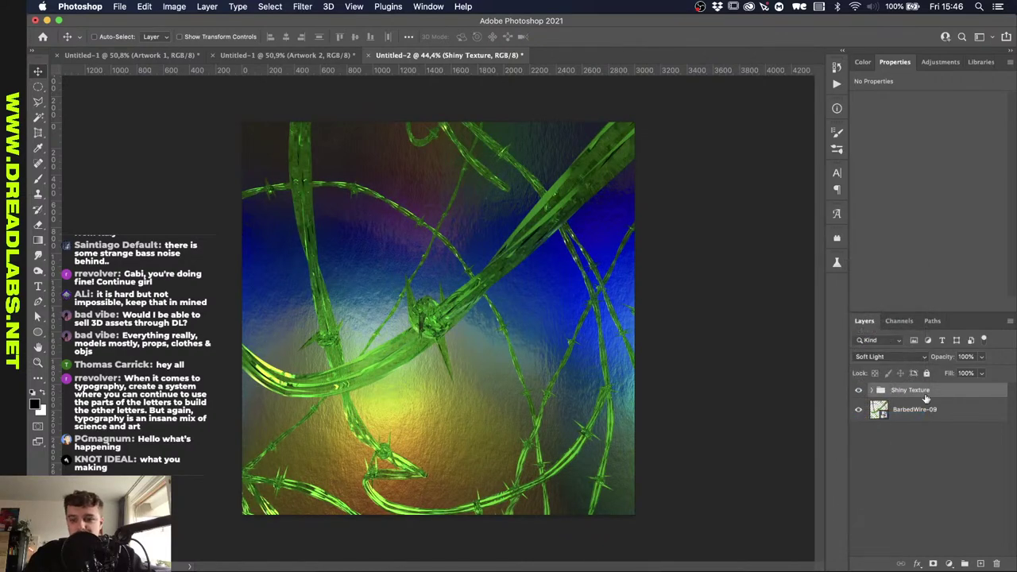
pyautogui.click(894, 363)
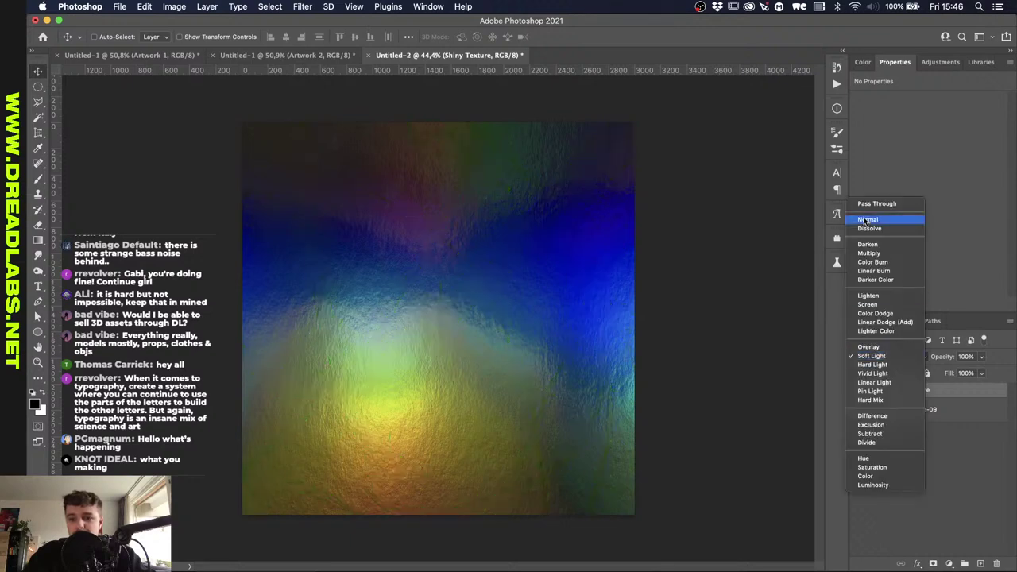
pyautogui.click(867, 221)
pyautogui.rightClick(946, 400)
pyautogui.click(958, 394)
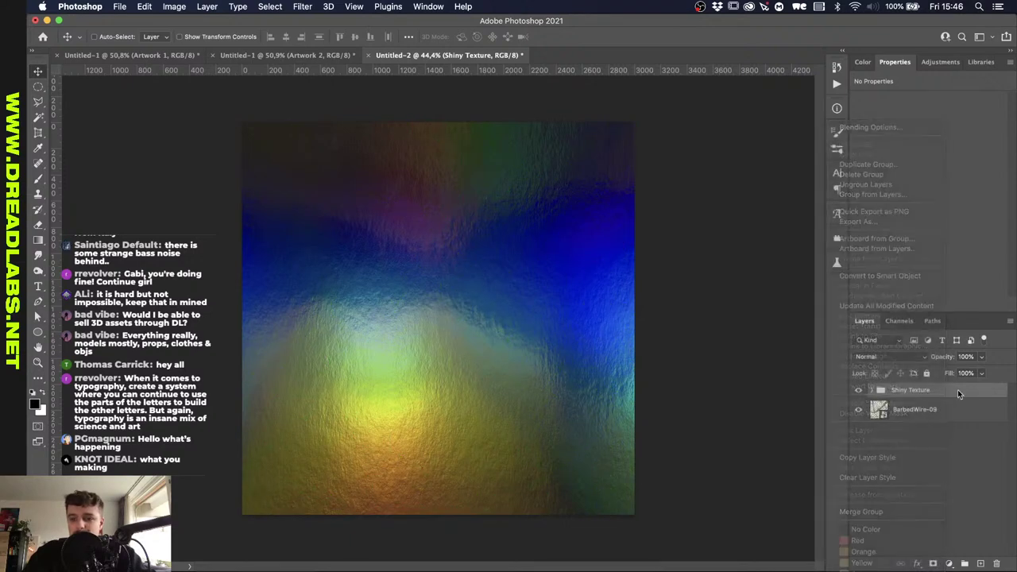
# Raise the saturation of the Hue/Saturation adjustment inside the Shiny Texture group to +42.
pyautogui.click(871, 391)
pyautogui.click(930, 409)
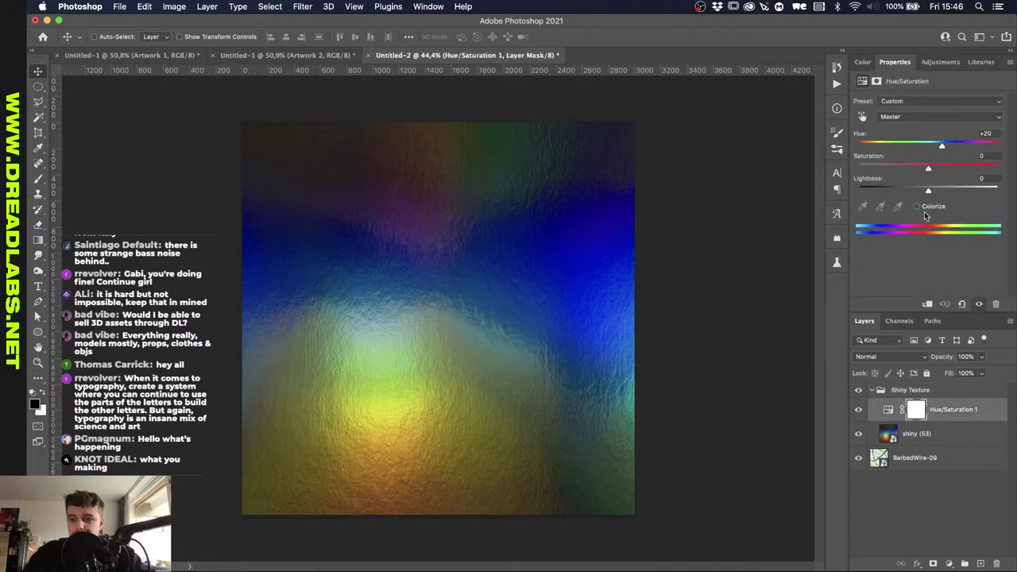
pyautogui.moveTo(945, 163); pyautogui.dragTo(957, 169)
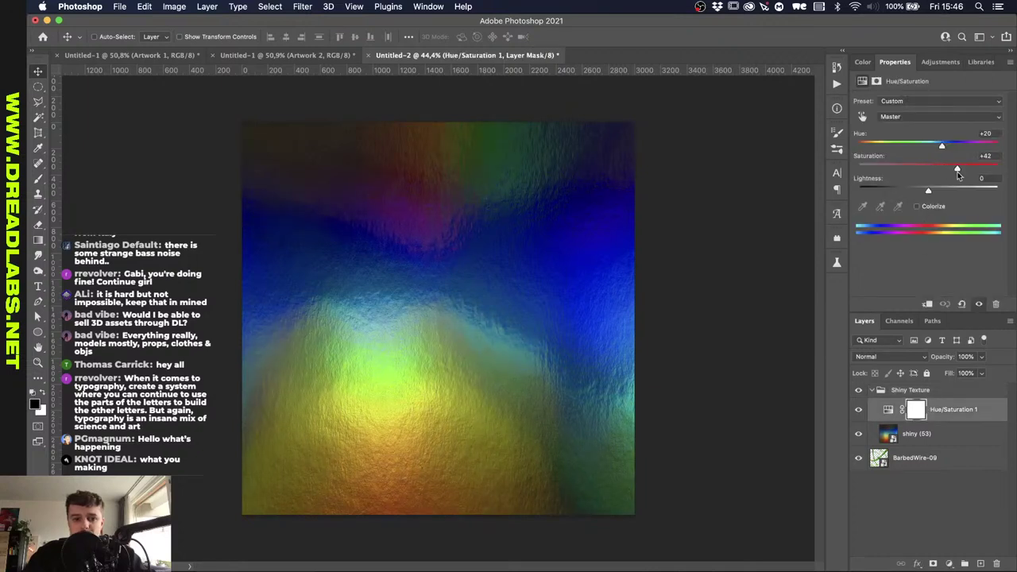
# Add a Curves adjustment above Hue/Saturation 1, lifting the darker tones and placing an upper point at input 203, output 208.
pyautogui.click(923, 64)
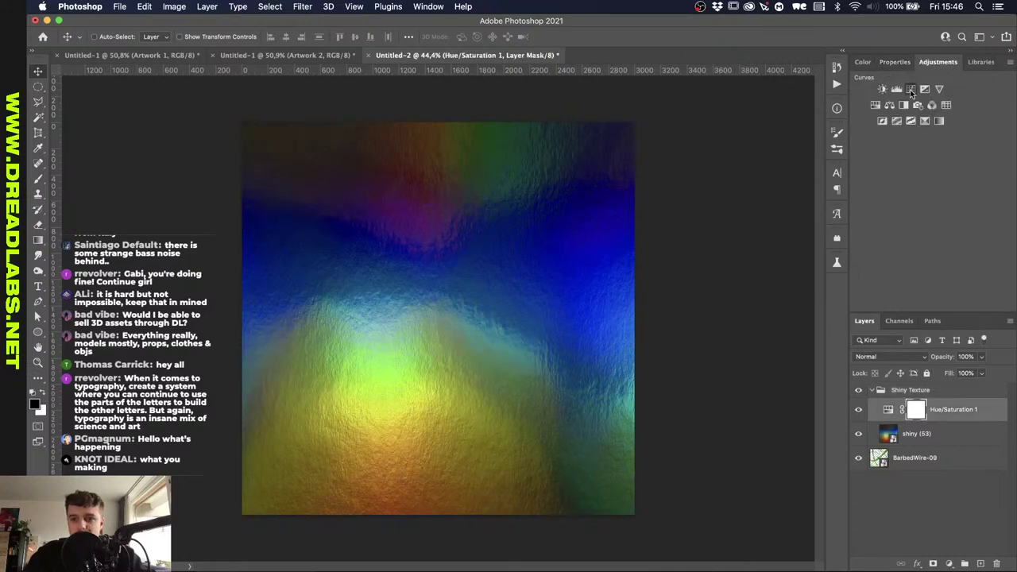
pyautogui.click(911, 89)
pyautogui.moveTo(929, 196); pyautogui.dragTo(972, 151)
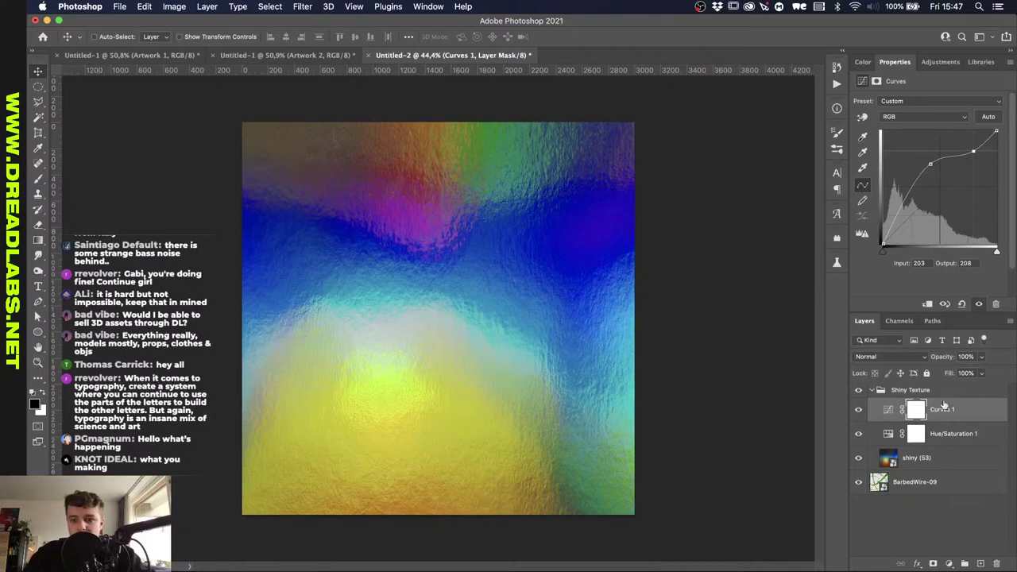
pyautogui.click(952, 412)
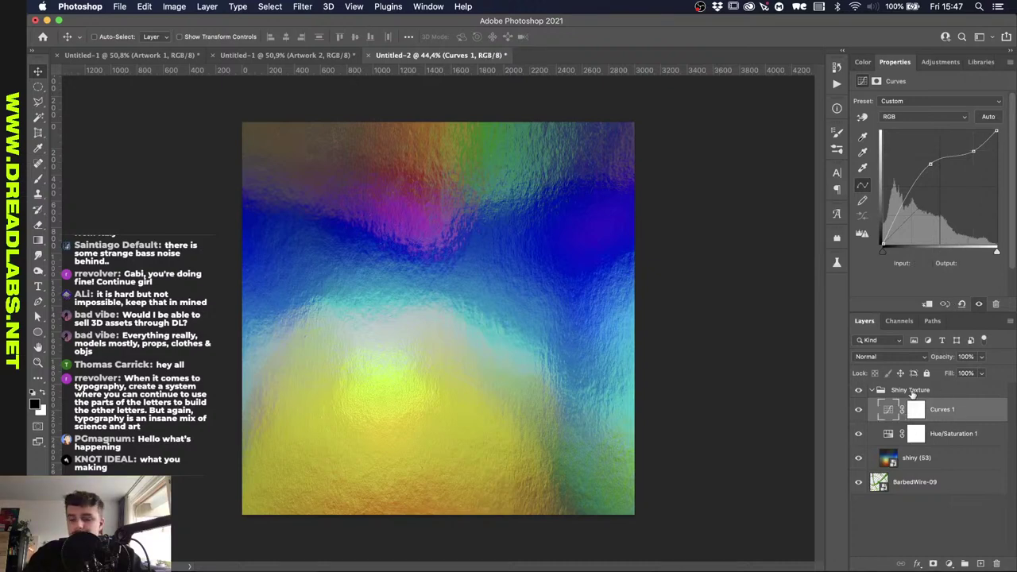
# Convert the Shiny Texture group to a smart object and clip it to the BarbedWire-09 layer.
pyautogui.click(872, 390)
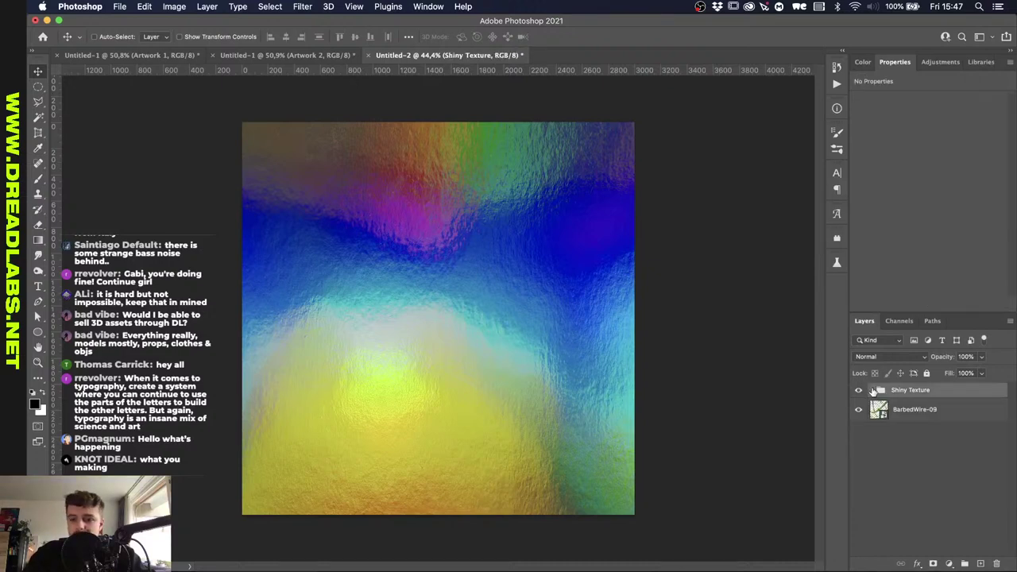
pyautogui.rightClick(917, 394)
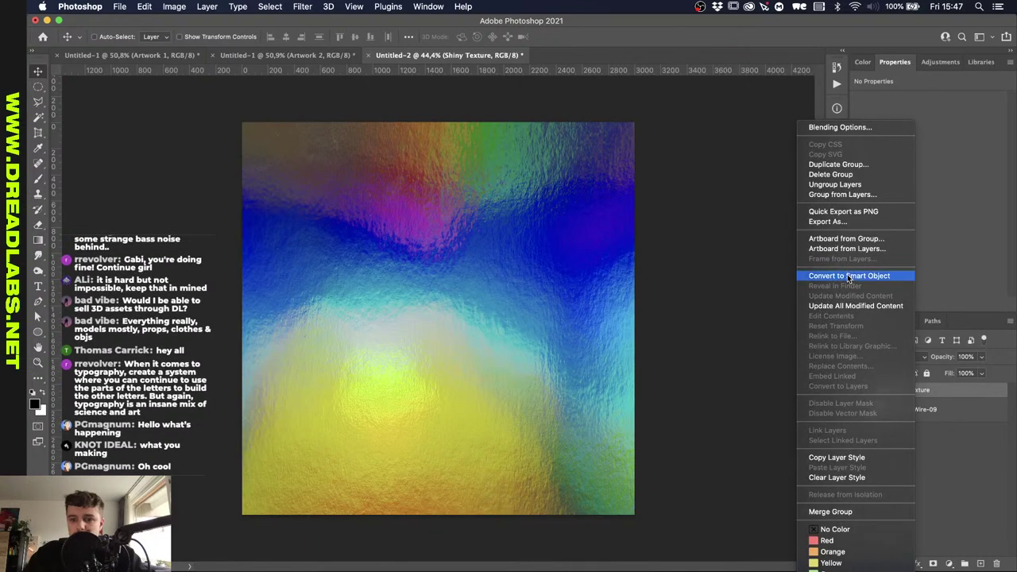
pyautogui.click(945, 338)
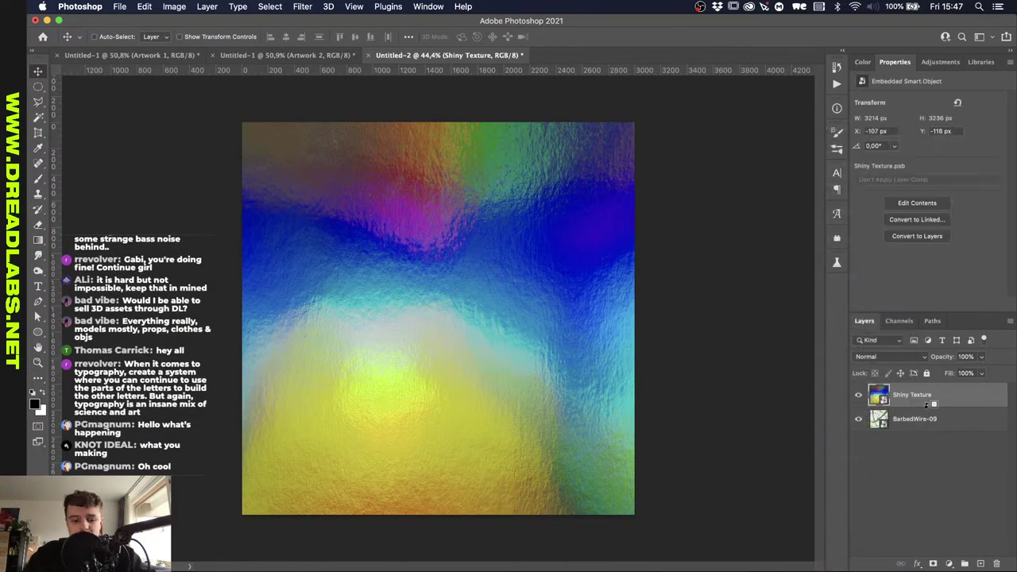
pyautogui.keyDown('alt'); pyautogui.click(926, 409); pyautogui.keyUp('alt')
# Preview blend modes on the clipped Shiny Texture layer and set it to Overlay.
pyautogui.click(896, 358)
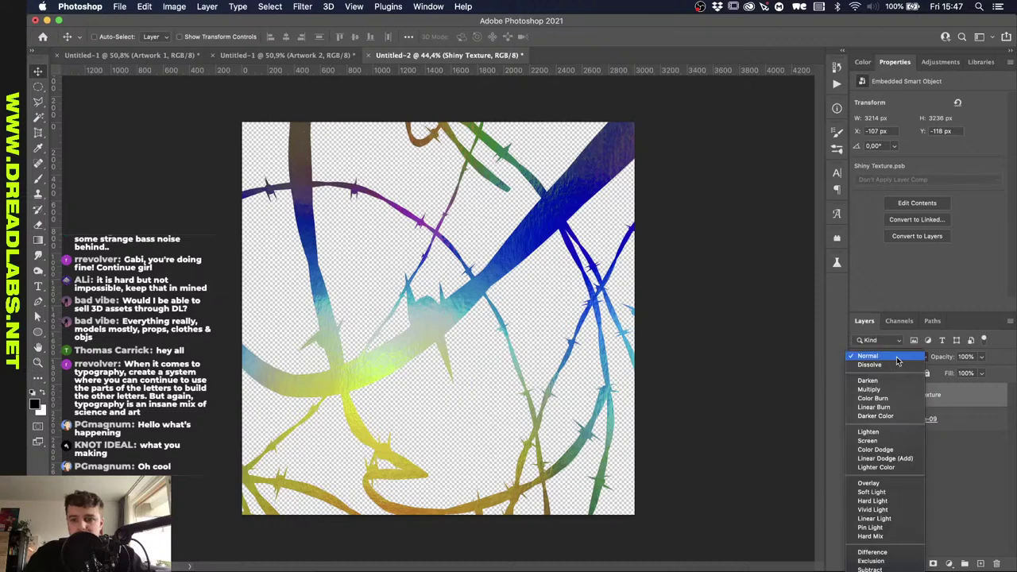
pyautogui.press('Down')
pyautogui.press('Down')
pyautogui.press('Down')
pyautogui.press('Down')
pyautogui.press('Down')
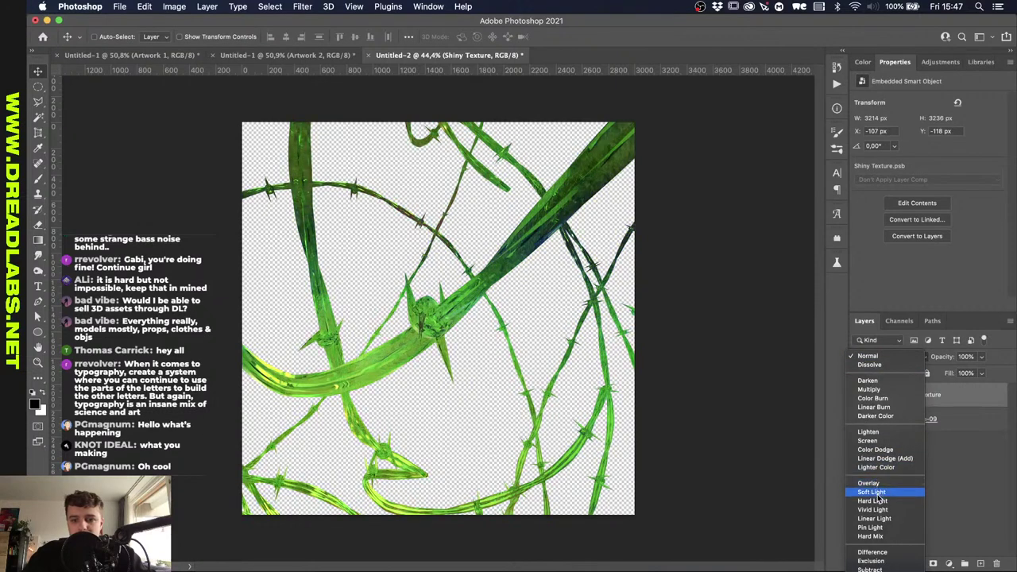
pyautogui.press('Down')
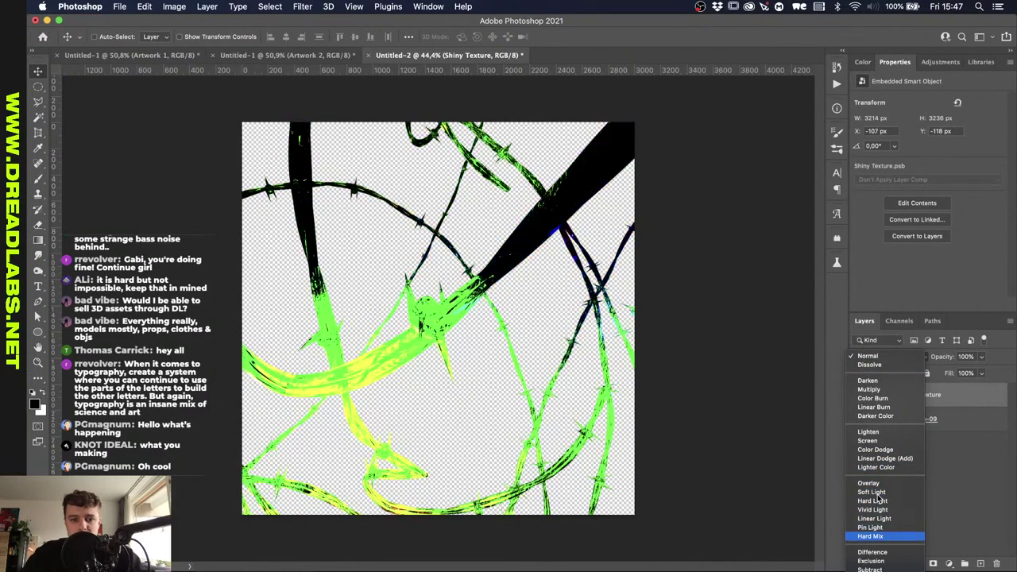
pyautogui.press('Up')
pyautogui.press('Up')
pyautogui.press('Down')
pyautogui.press('Down')
pyautogui.press('Down')
pyautogui.press('Down')
pyautogui.press('Down')
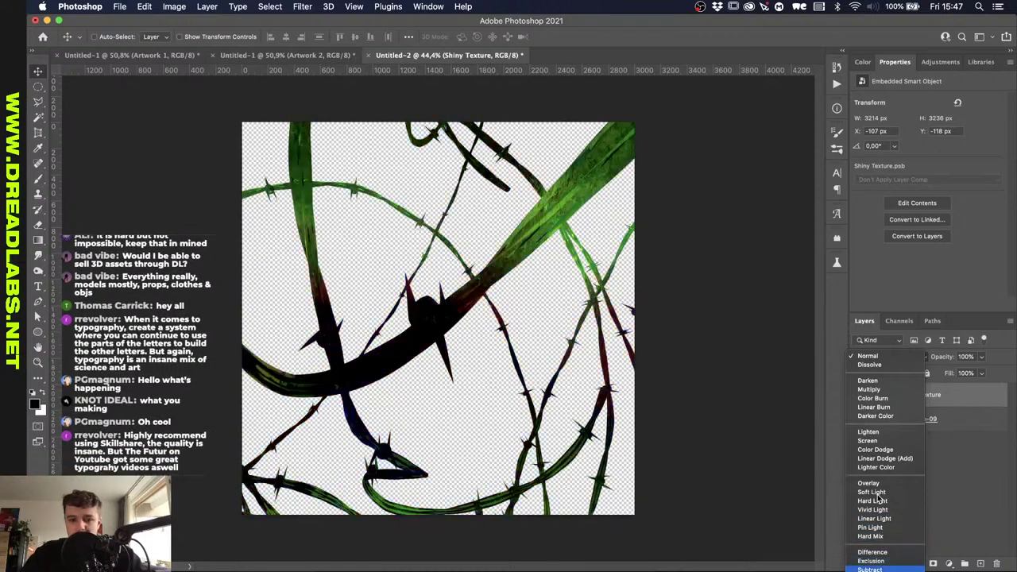
pyautogui.press('Up')
pyautogui.press('Down')
pyautogui.press('Down')
pyautogui.press('Down')
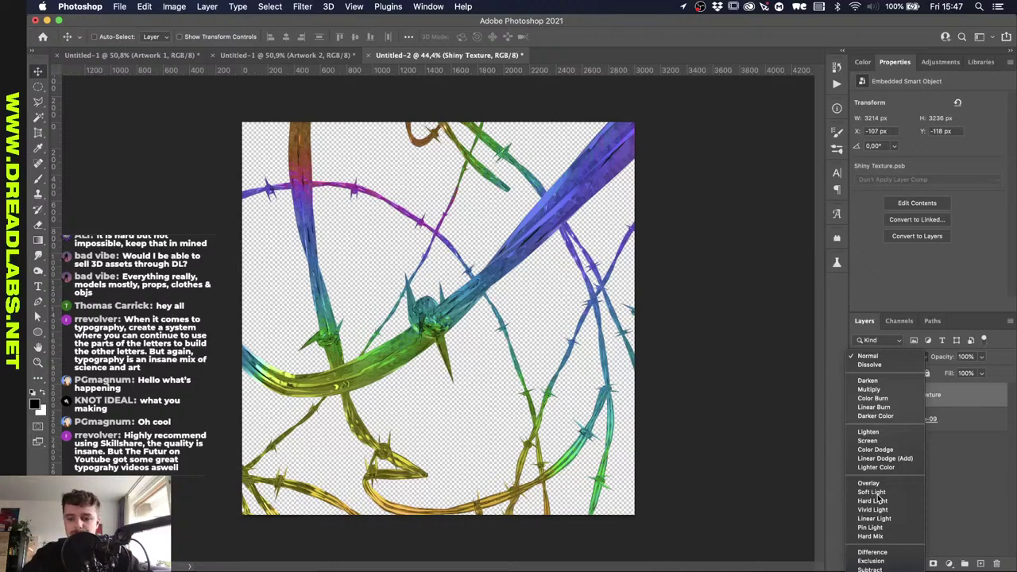
pyautogui.scroll(-1, 880, 499)
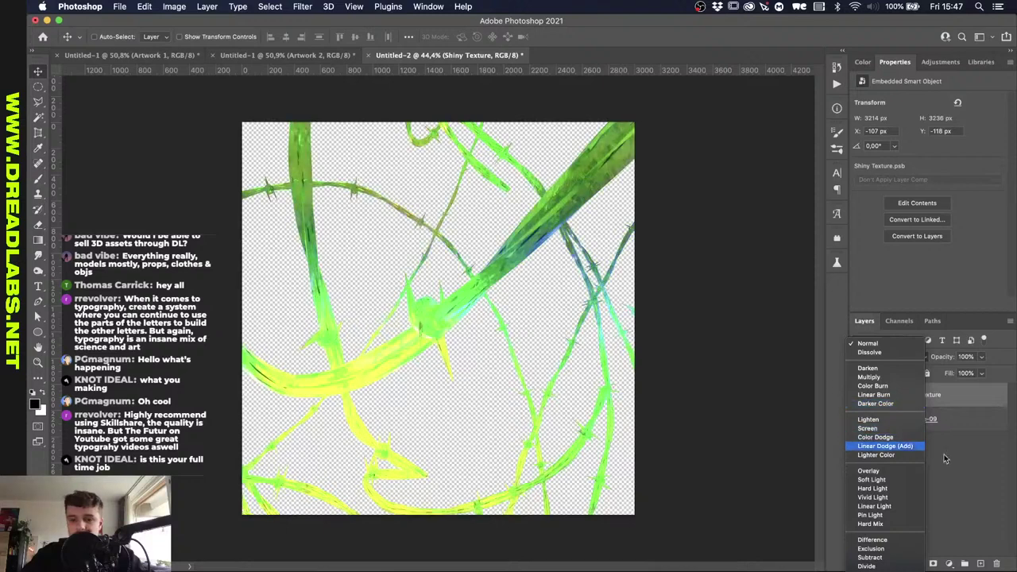
pyautogui.click(886, 473)
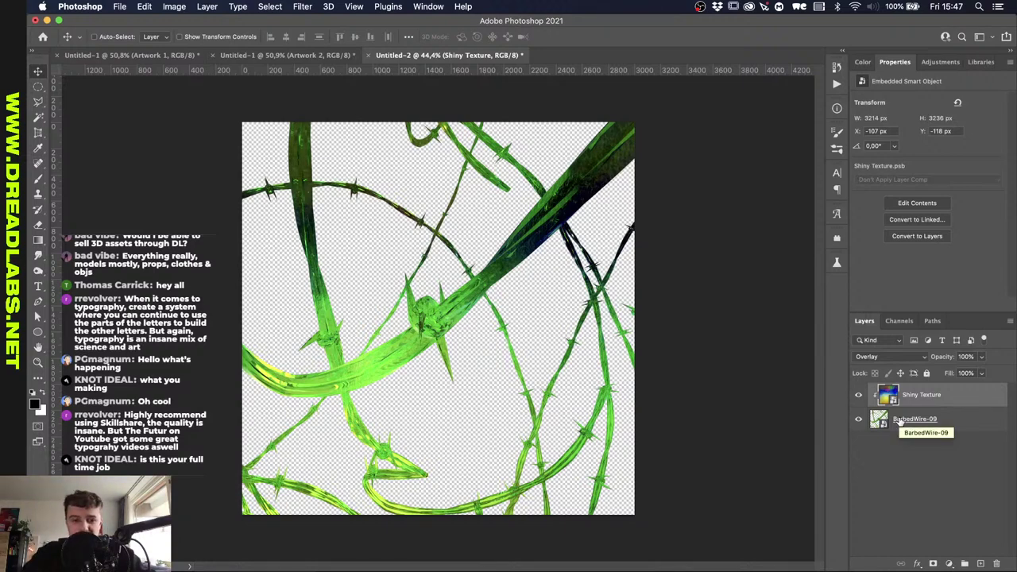
# Release the Shiny Texture layer's clipping to the barbed wire and set its blend mode to Hue.
pyautogui.click(890, 356)
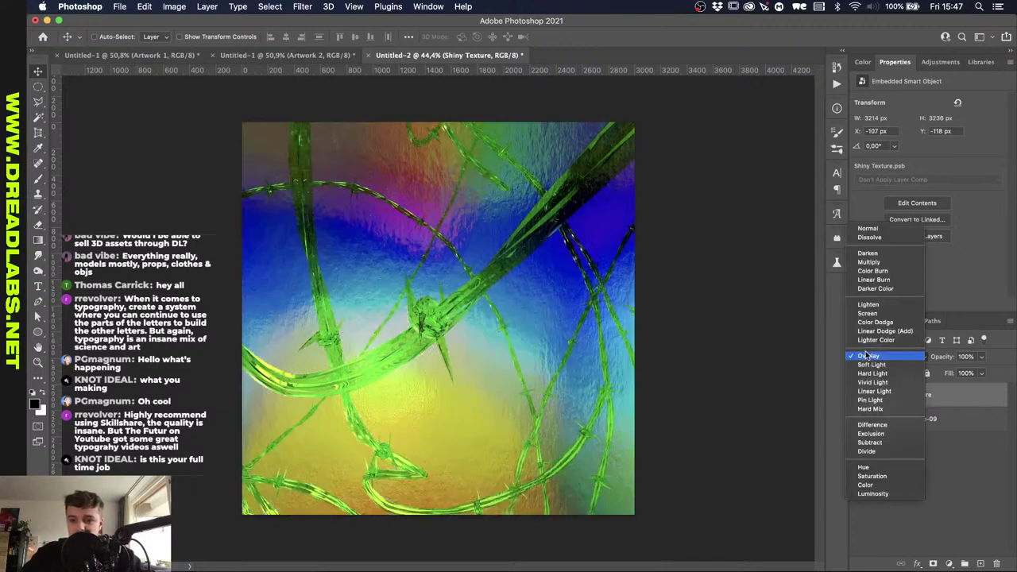
pyautogui.click(868, 467)
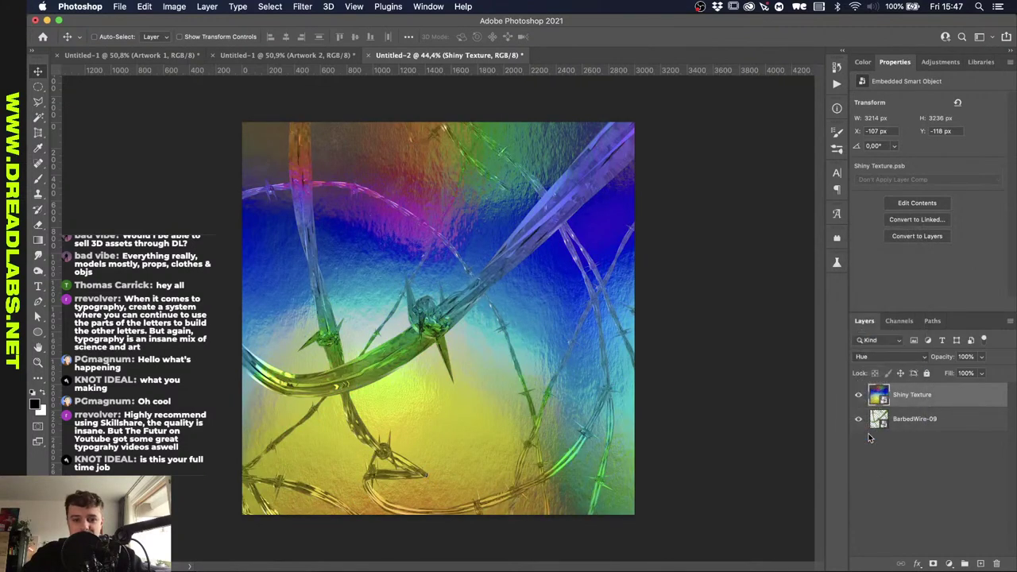
# Clip the Shiny Texture layer to BarbedWire-09 and add a solid black (000000) fill layer beneath both.
pyautogui.keyDown('alt'); pyautogui.click(908, 406); pyautogui.keyUp('alt')
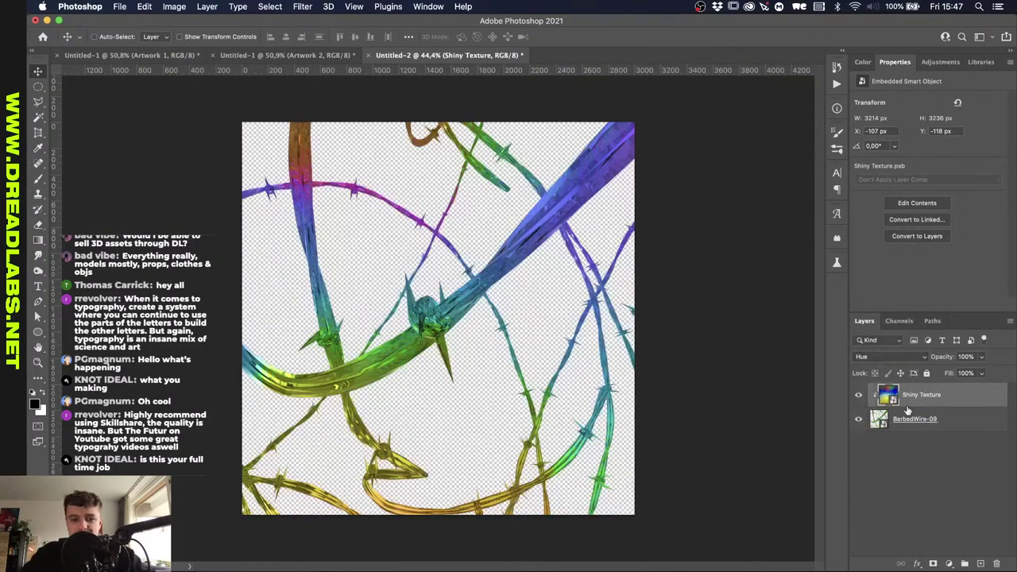
pyautogui.click(960, 419)
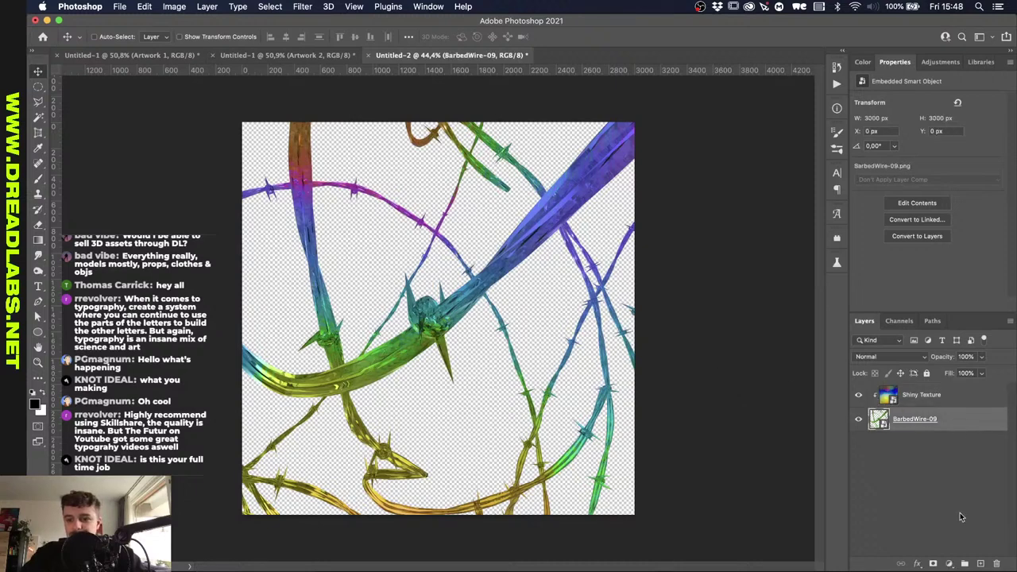
pyautogui.keyDown('super'); pyautogui.click(979, 562); pyautogui.keyUp('super')
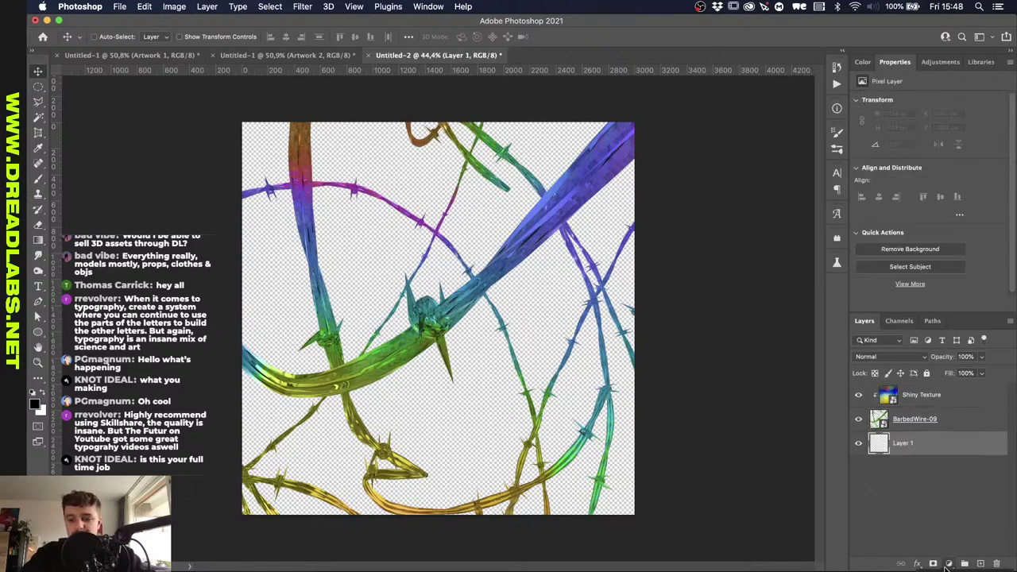
pyautogui.click(948, 562)
pyautogui.click(769, 433)
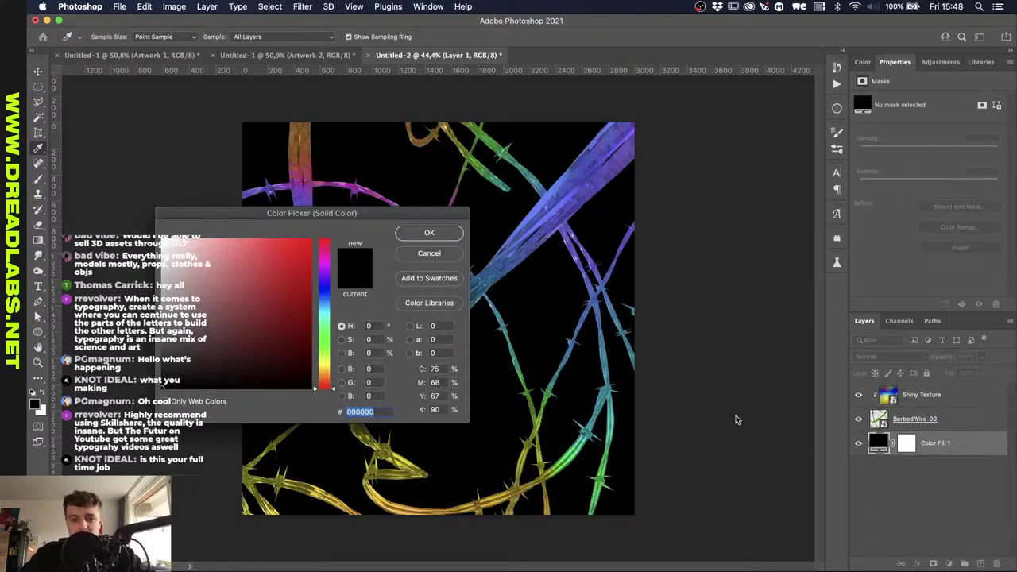
pyautogui.click(429, 233)
pyautogui.click(969, 423)
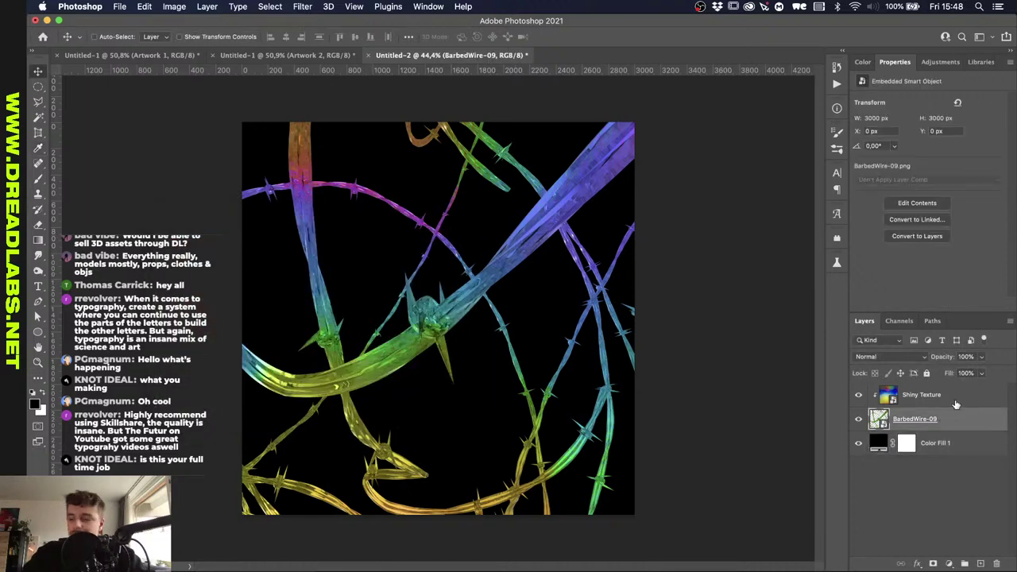
pyautogui.click(957, 400)
pyautogui.click(955, 416)
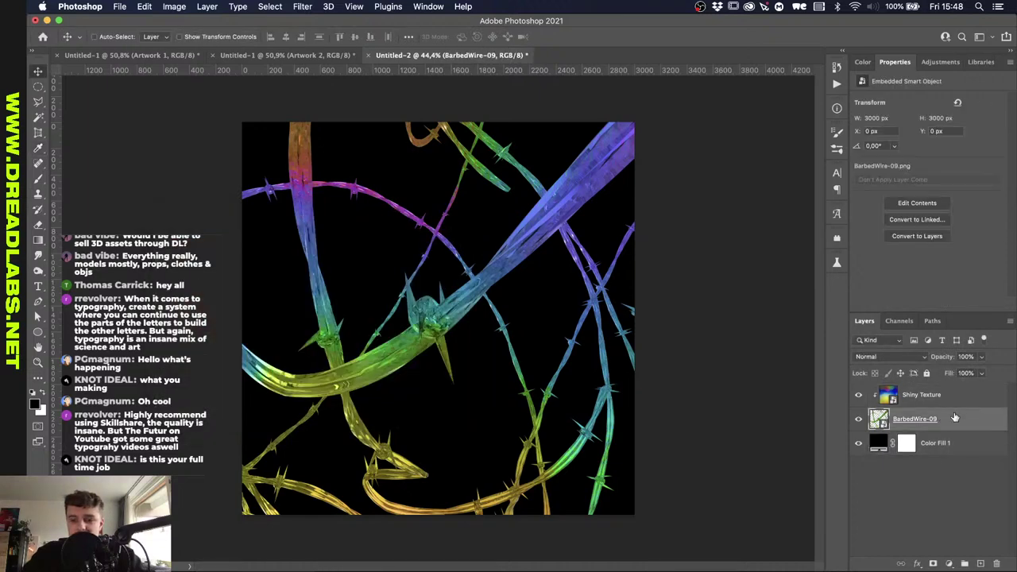
pyautogui.keyDown('shift'); pyautogui.click(944, 399); pyautogui.keyUp('shift')
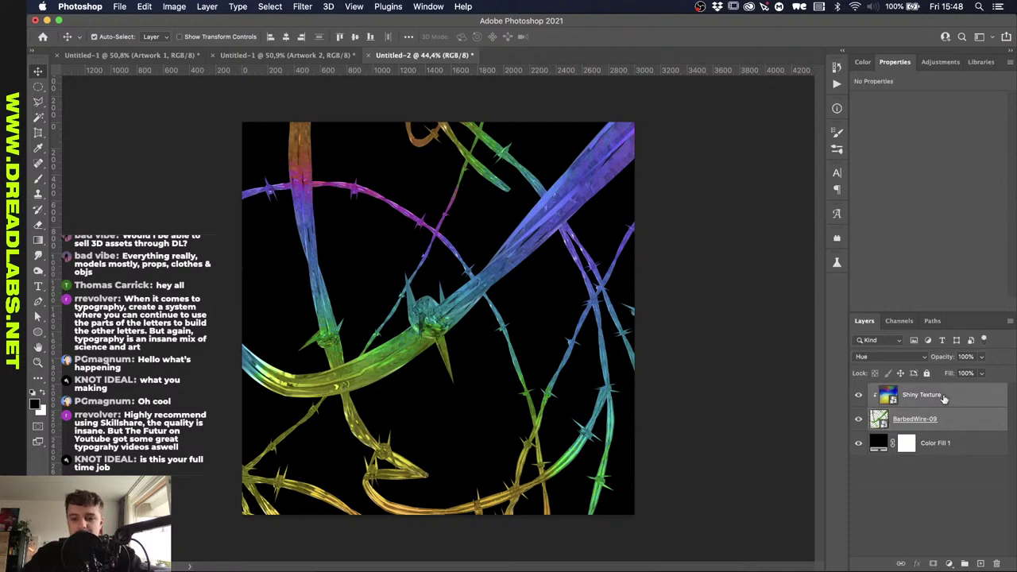
pyautogui.press('super+g')
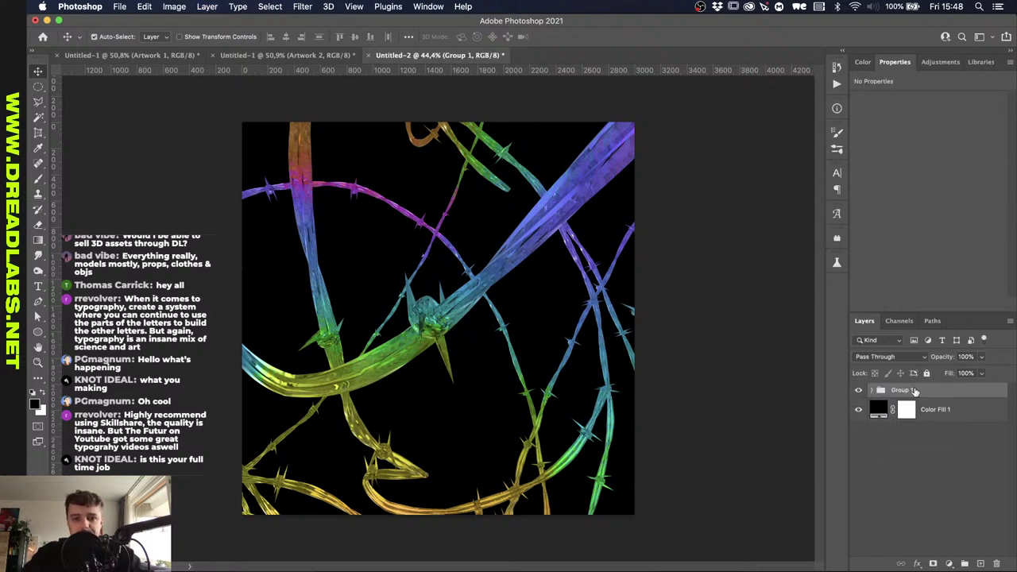
pyautogui.press('super+shift+g')
# Move the Shiny Texture layer below BarbedWire-09 and set its blend mode to Normal.
pyautogui.click(931, 397)
pyautogui.press('super+bracketleft')
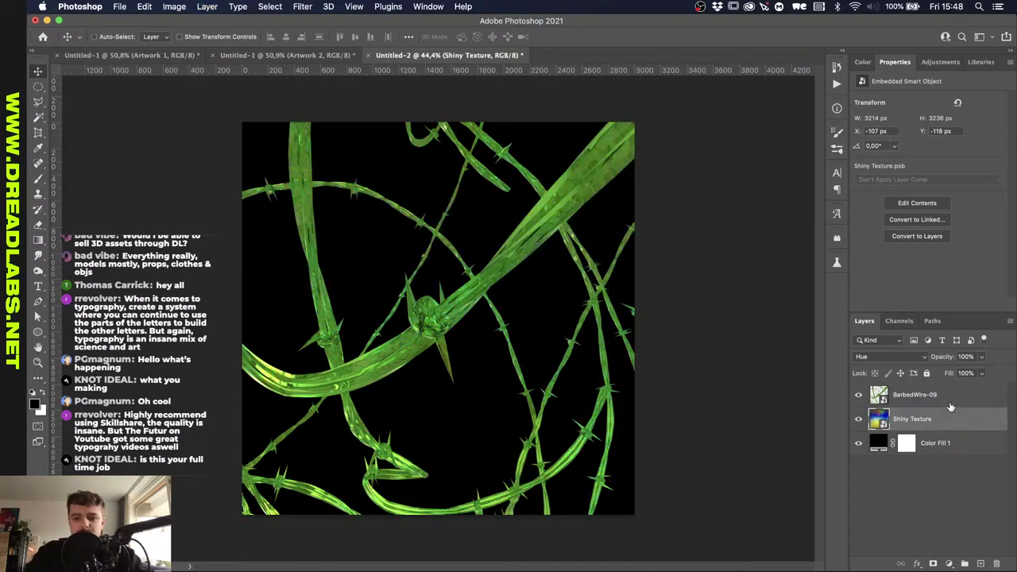
pyautogui.click(906, 357)
pyautogui.click(862, 118)
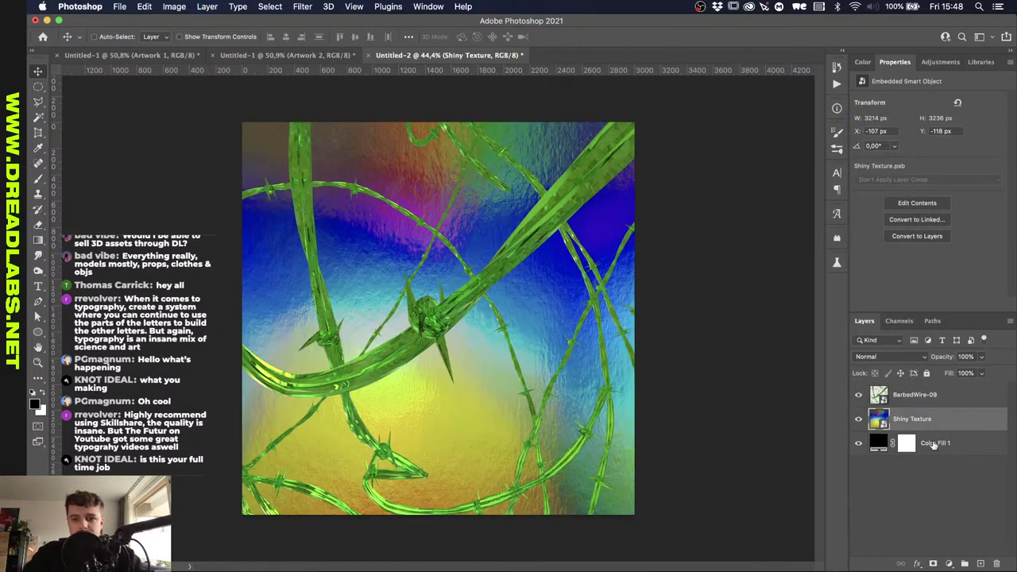
# Desaturate the BarbedWire-09 layer with a Hue/Saturation smart filter at Saturation -100.
pyautogui.doubleClick(934, 402)
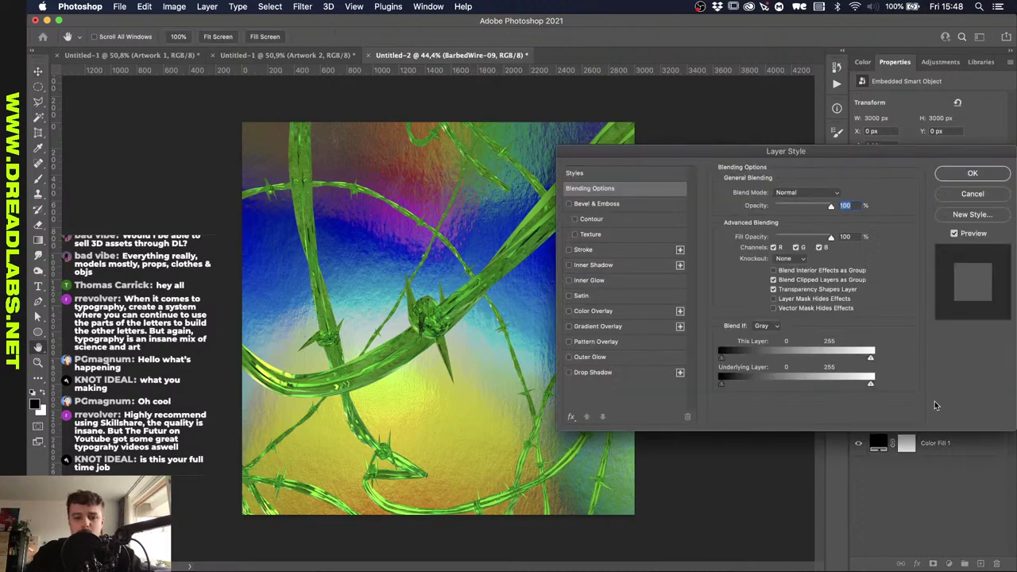
pyautogui.click(971, 194)
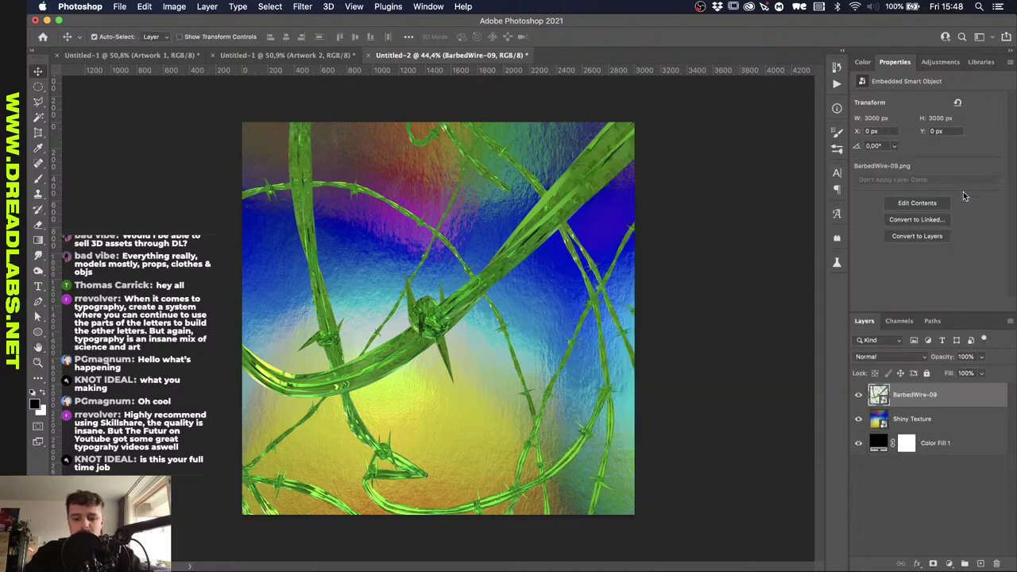
pyautogui.press('super+u')
pyautogui.moveTo(492, 252); pyautogui.dragTo(390, 254)
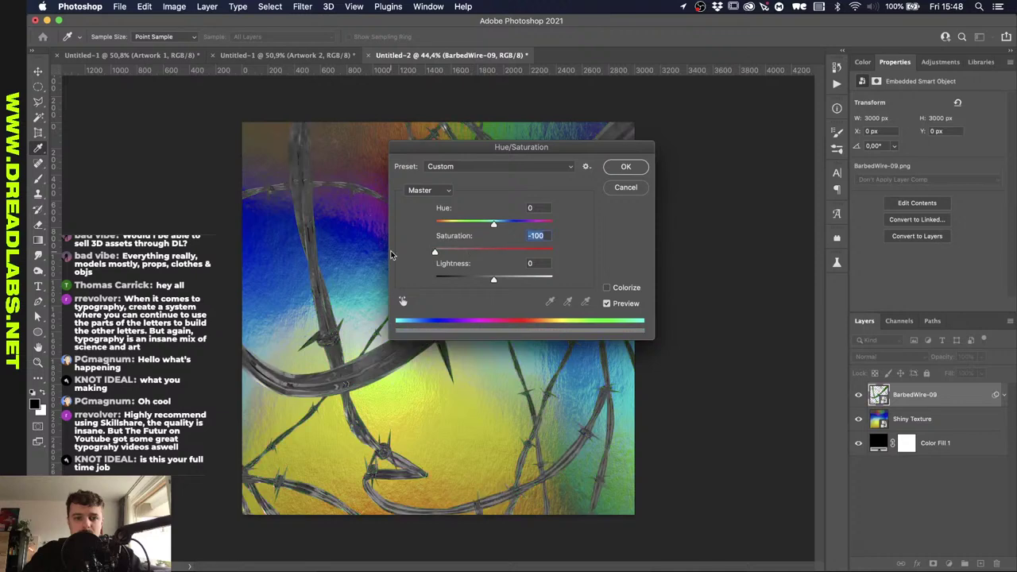
pyautogui.click(626, 167)
# Apply Curves to BarbedWire-09 with points at input 43, output 46 and input 95, output 139.
pyautogui.press('super+m')
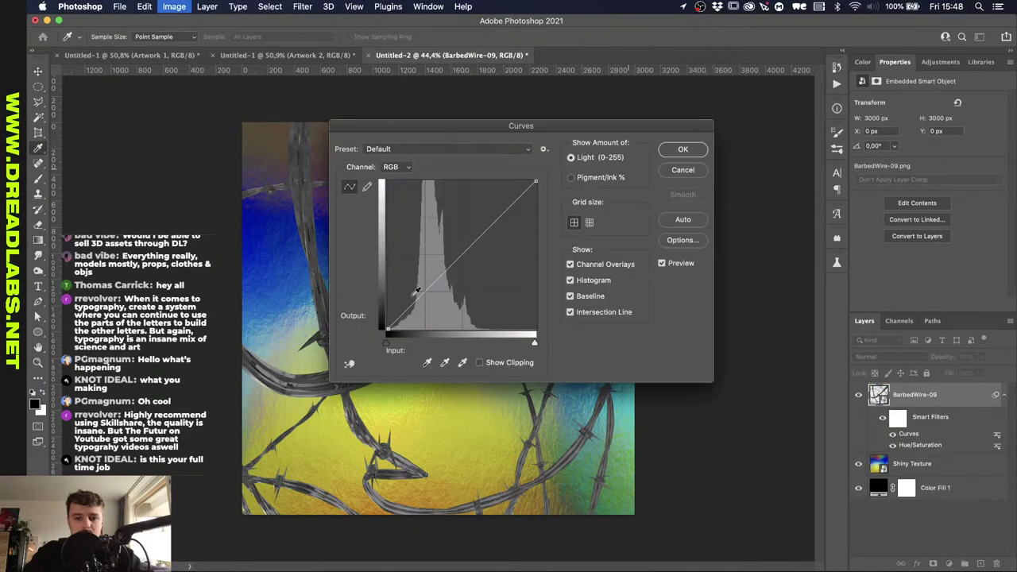
pyautogui.moveTo(457, 264); pyautogui.dragTo(450, 231)
pyautogui.moveTo(410, 291); pyautogui.dragTo(412, 302)
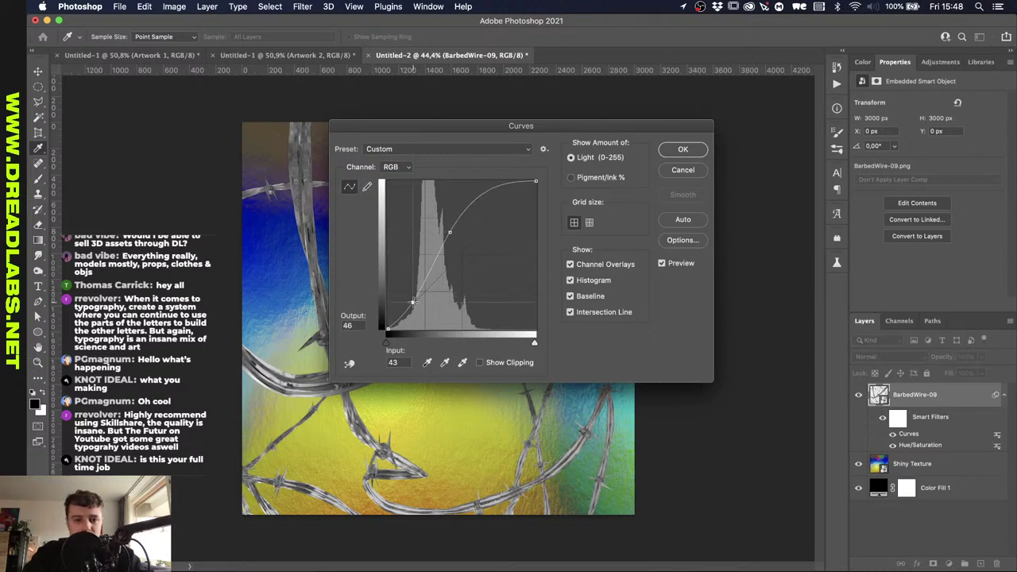
pyautogui.moveTo(449, 233); pyautogui.dragTo(441, 247)
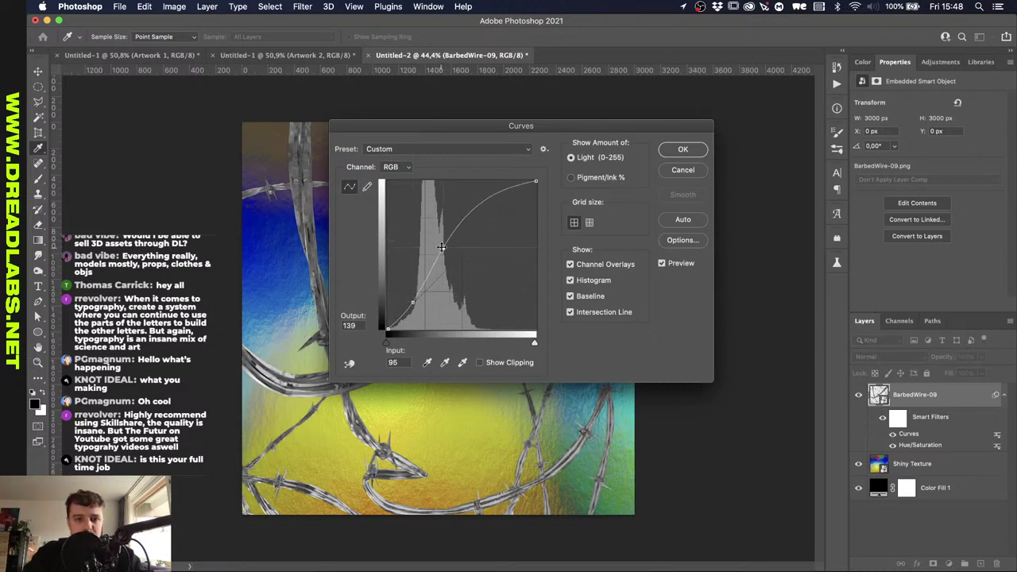
pyautogui.click(698, 150)
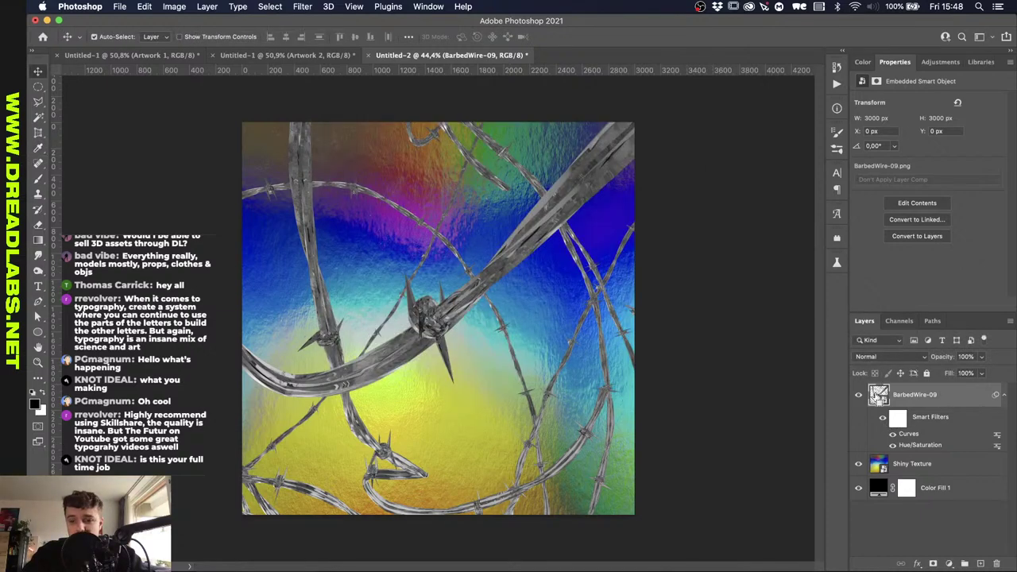
pyautogui.keyDown('super'); pyautogui.click(877, 397); pyautogui.keyUp('super')
pyautogui.click(898, 467)
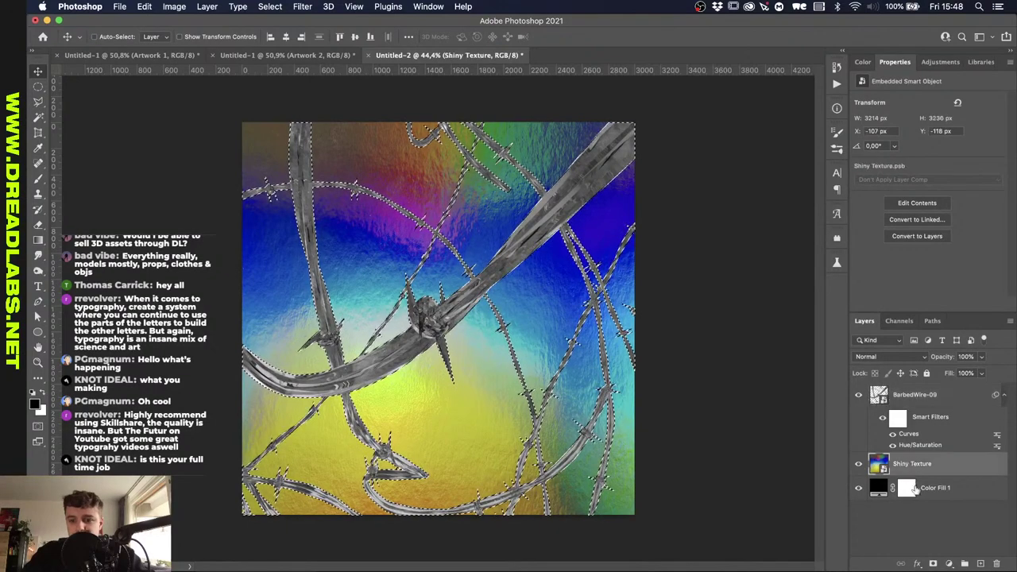
pyautogui.press('super+d')
# Delete the BarbedWire-09 and Shiny Texture layers, keeping only the black fill layer.
pyautogui.scroll(3, 692, 374)
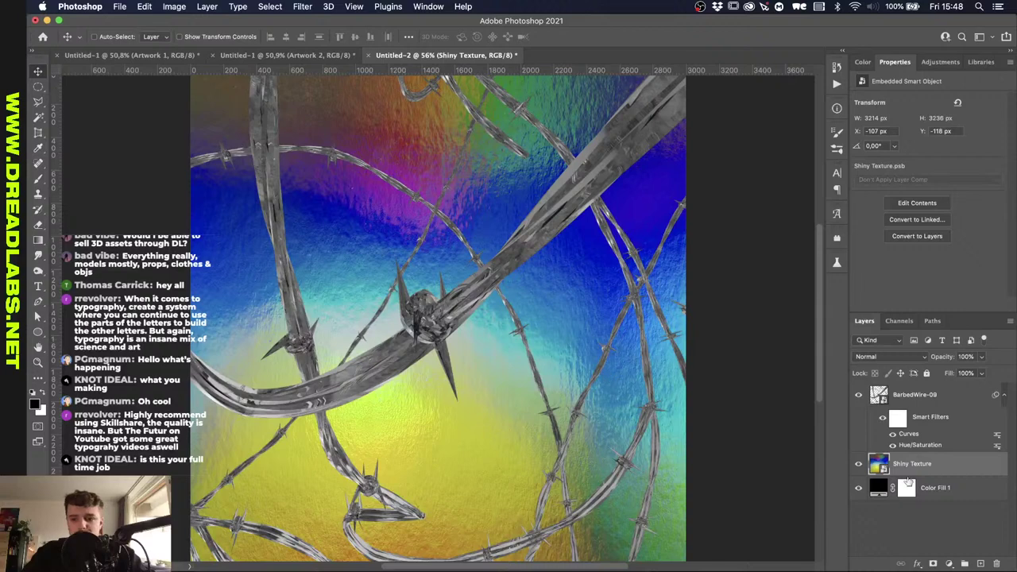
pyautogui.keyDown('shift'); pyautogui.click(946, 400); pyautogui.keyUp('shift')
pyautogui.press('Delete')
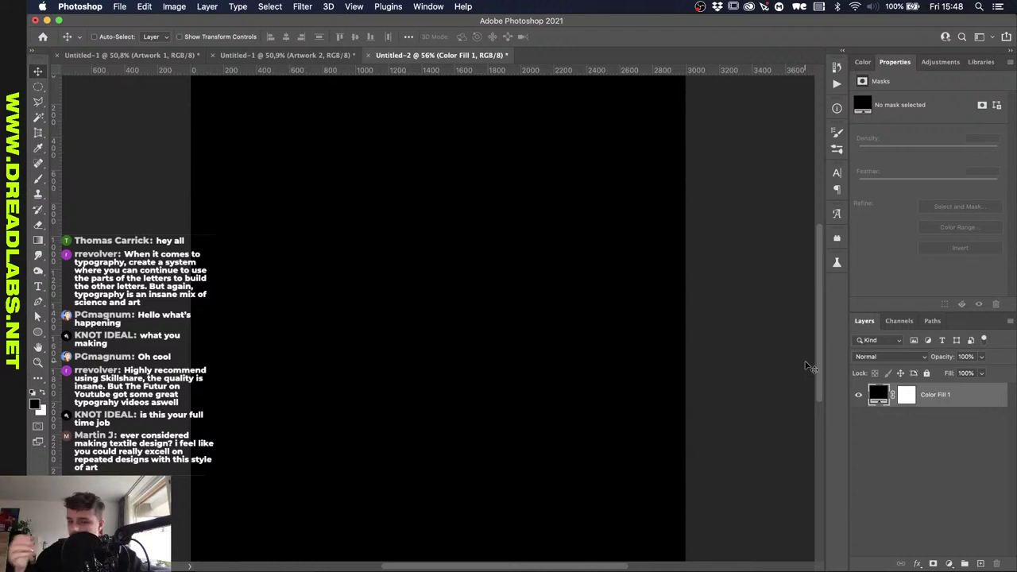
# Switch to Finder, check the depth-of-field barbed wire folder, and select shiny (56).png in the Square folder.
pyautogui.press('super+Tab')
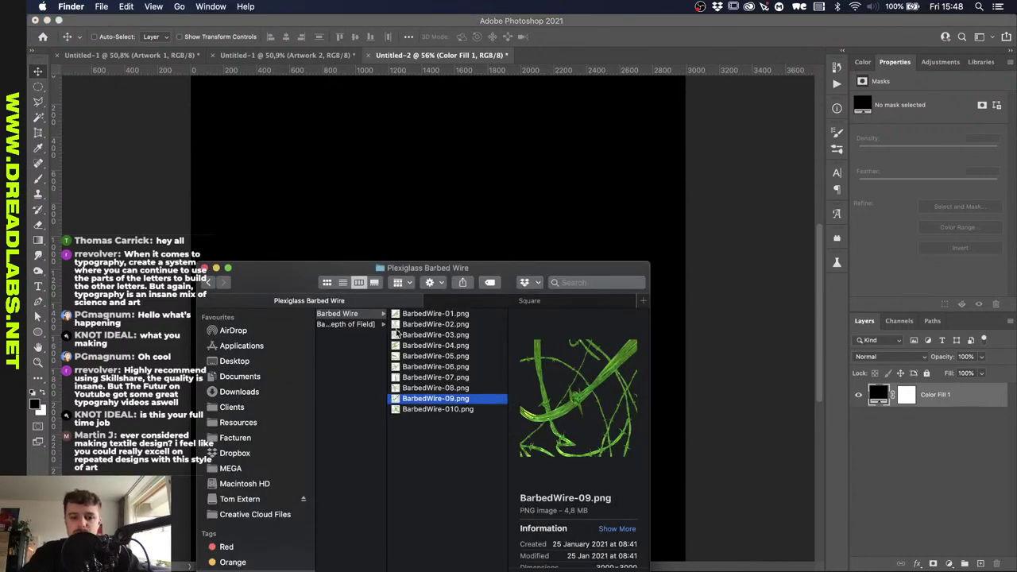
pyautogui.click(368, 326)
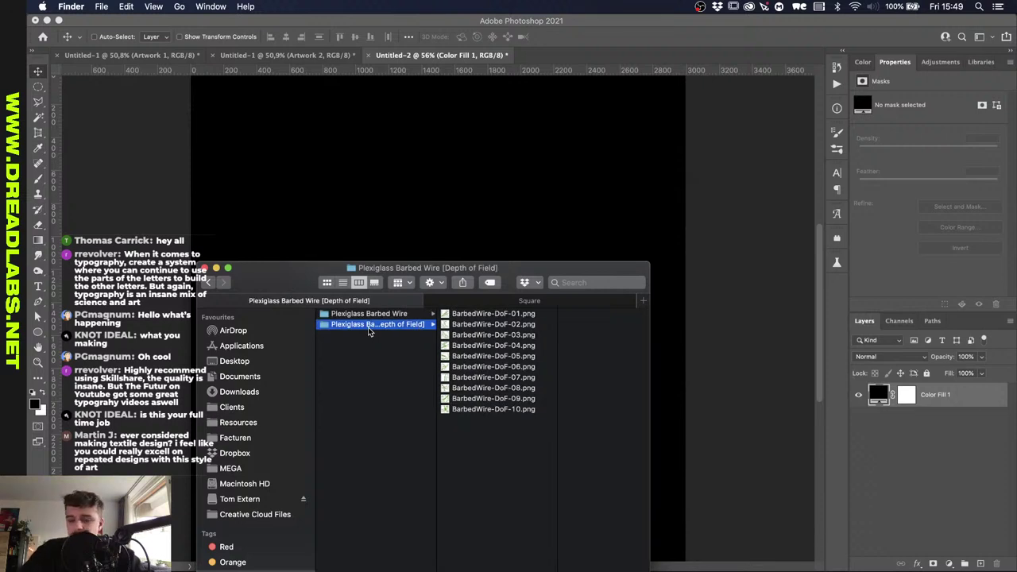
pyautogui.press('Up')
pyautogui.press('Down')
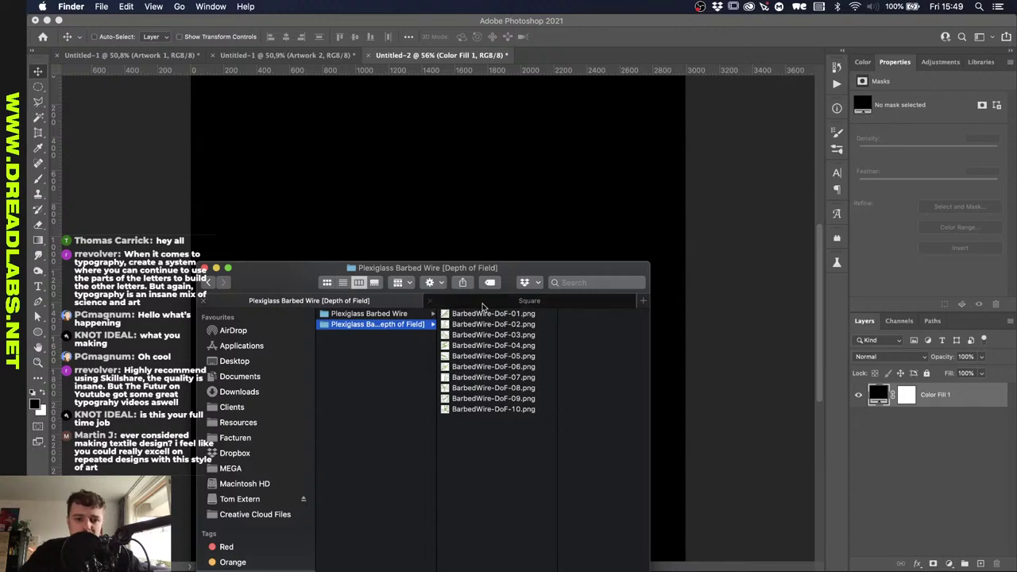
pyautogui.click(502, 303)
pyautogui.click(374, 300)
pyautogui.click(512, 303)
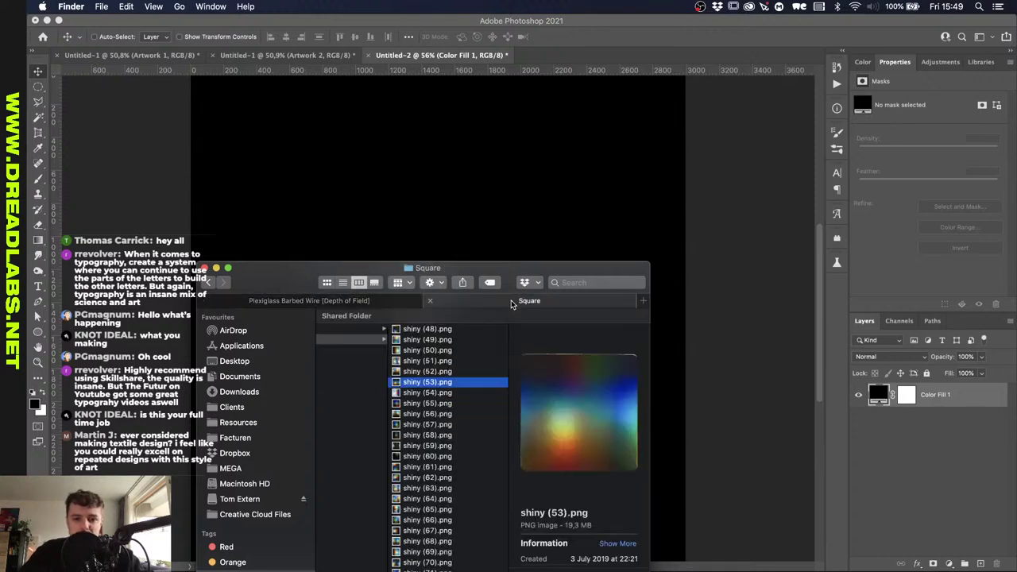
pyautogui.click(479, 415)
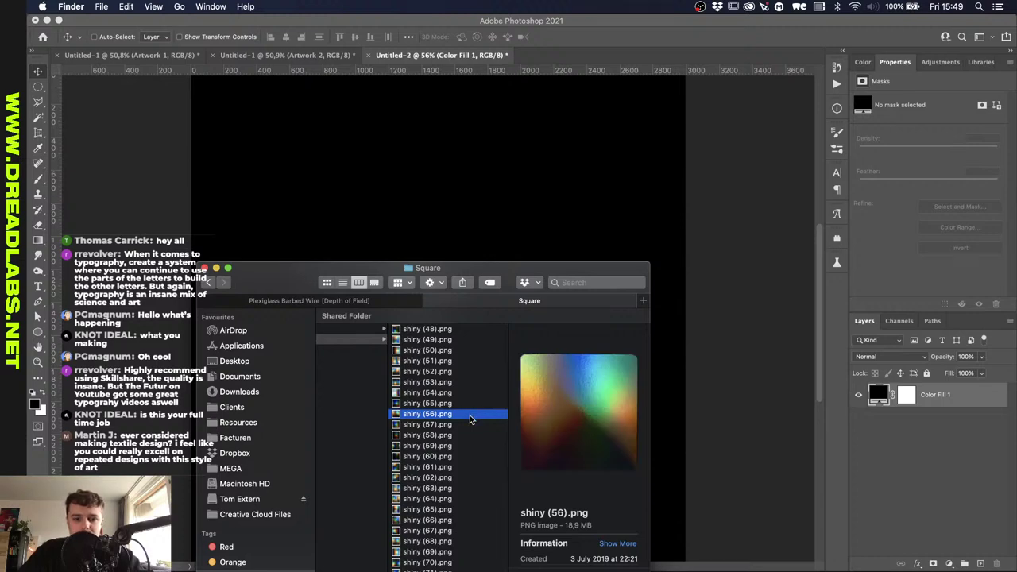
# Place shiny (56).png into the Photoshop document and scale it to 89.62% so it extends past the canvas edges.
pyautogui.moveTo(469, 419); pyautogui.dragTo(472, 120)
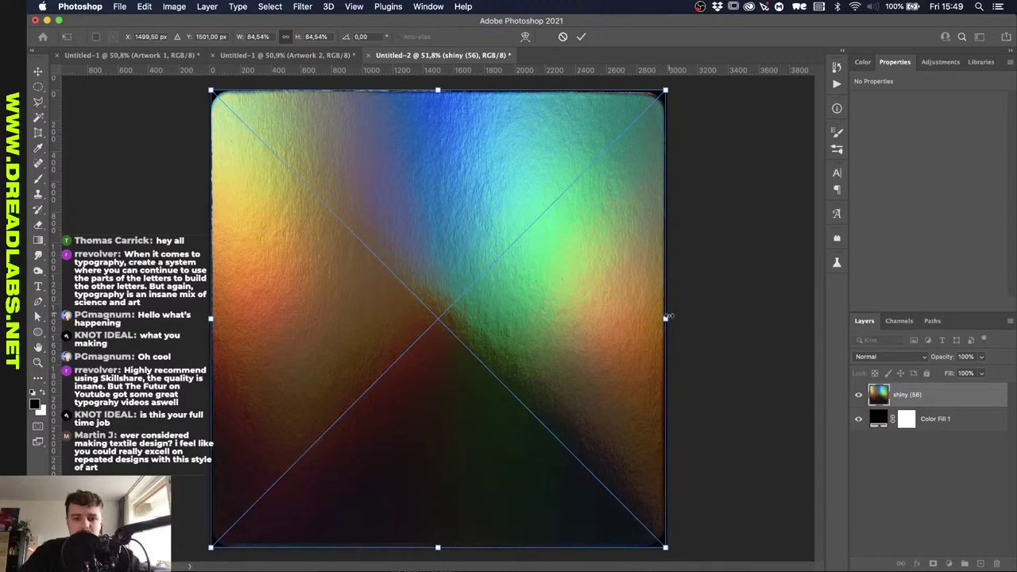
pyautogui.moveTo(667, 319); pyautogui.dragTo(678, 319)
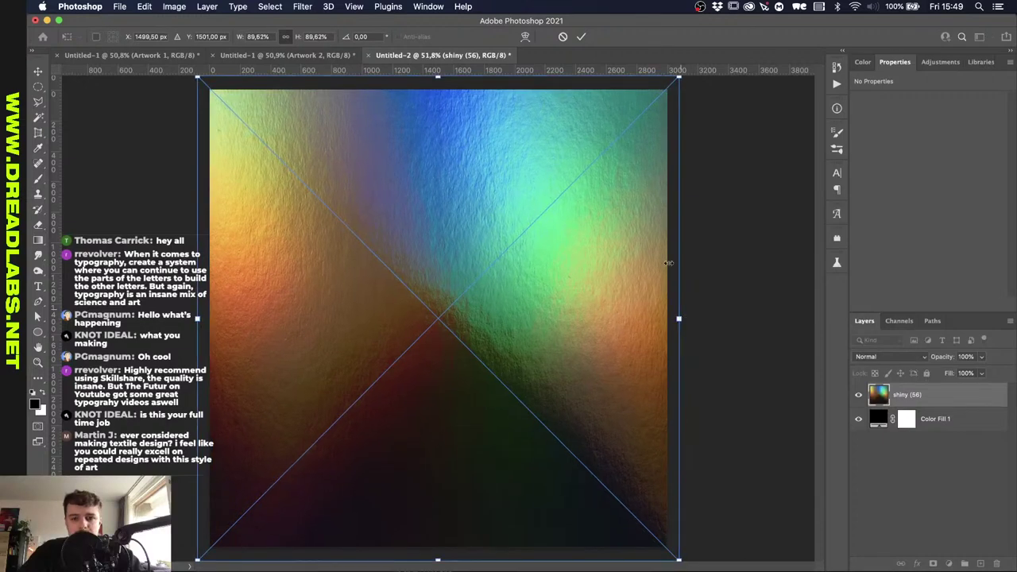
pyautogui.click(581, 36)
# In Finder, open the Plexiglass Chains [Depth of Field] folder and browse its renders to Chain-DoF-06.png.
pyautogui.press('super+Tab')
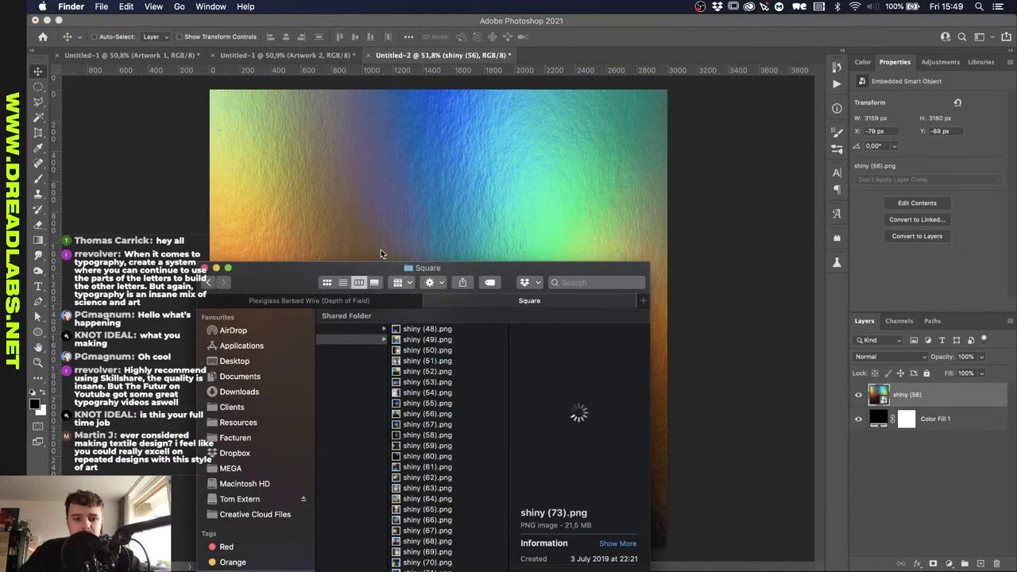
pyautogui.click(210, 282)
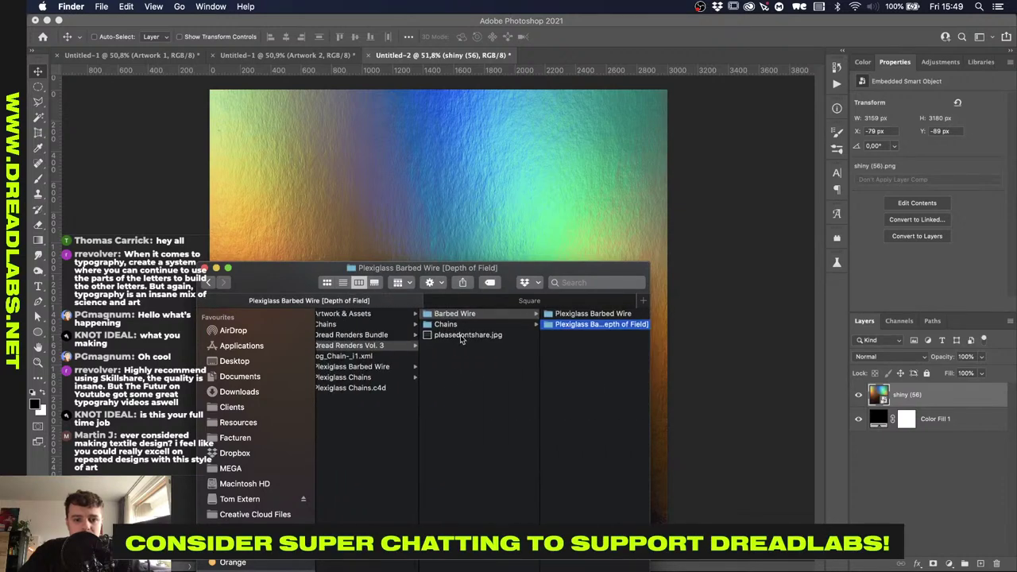
pyautogui.click(468, 328)
pyautogui.click(559, 325)
pyautogui.press('Right')
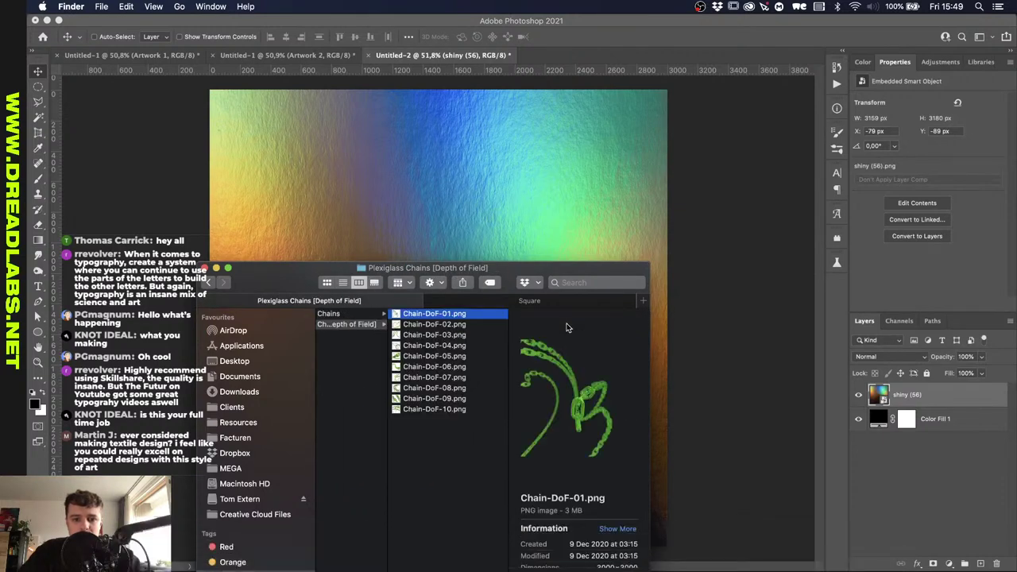
pyautogui.press('Down')
pyautogui.press('Down')
pyautogui.press('Down')
pyautogui.press('Down')
pyautogui.press('Down')
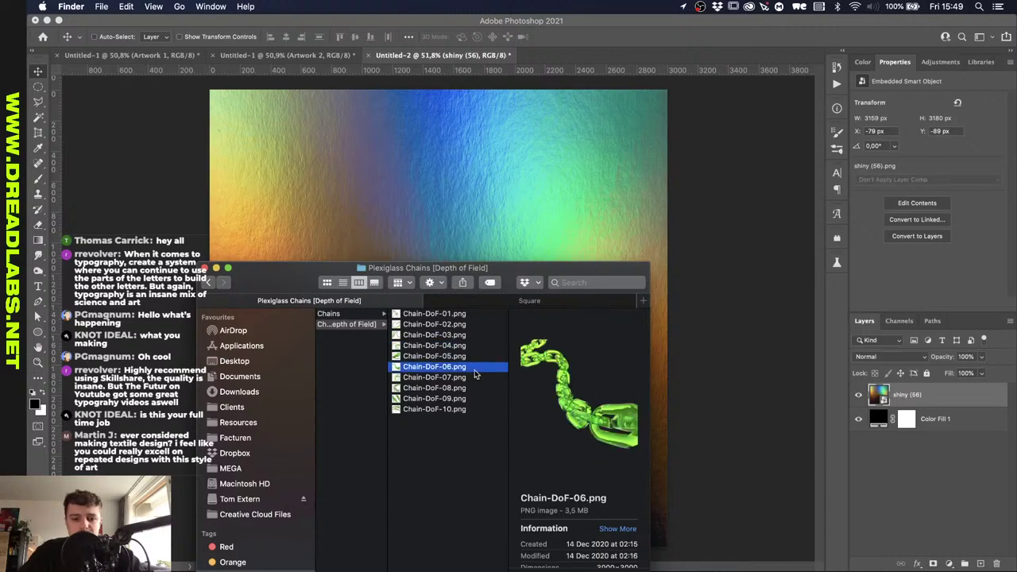
# Place Chain-DoF-06.png at 100% scale above the shiny (56) layer in the Photoshop document.
pyautogui.moveTo(474, 374); pyautogui.dragTo(482, 159)
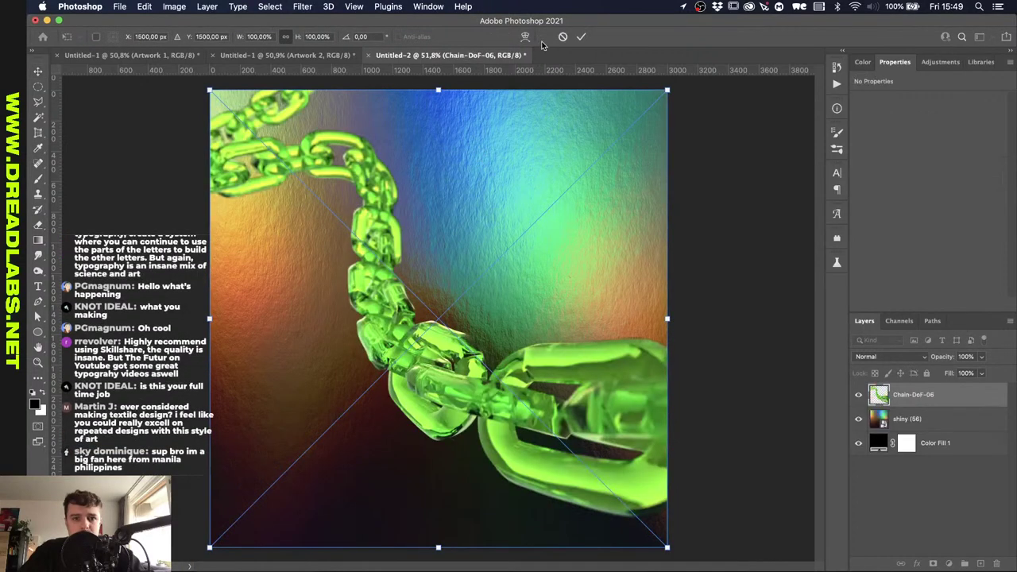
pyautogui.click(581, 37)
pyautogui.press('super+minus')
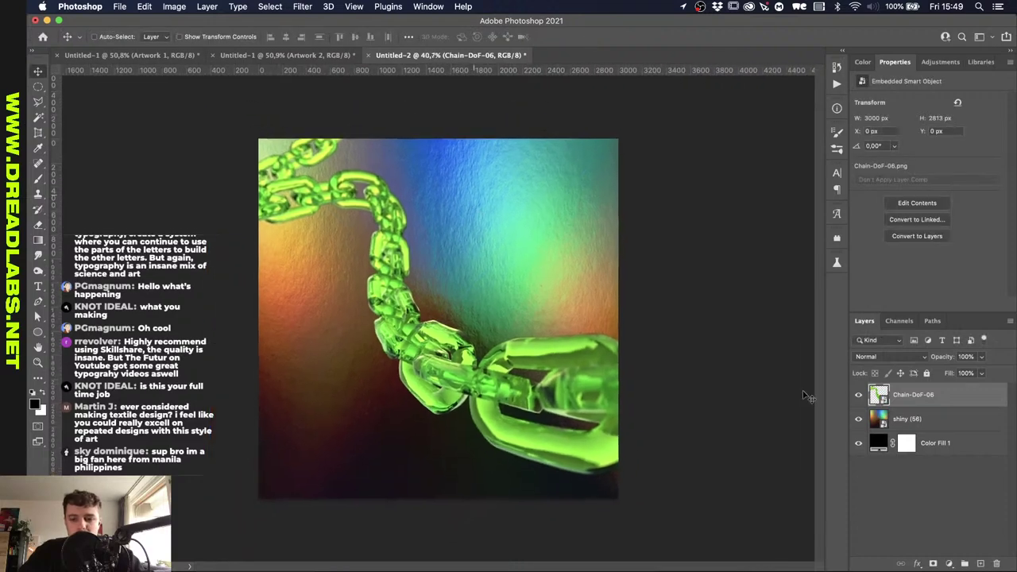
pyautogui.press('super+plus')
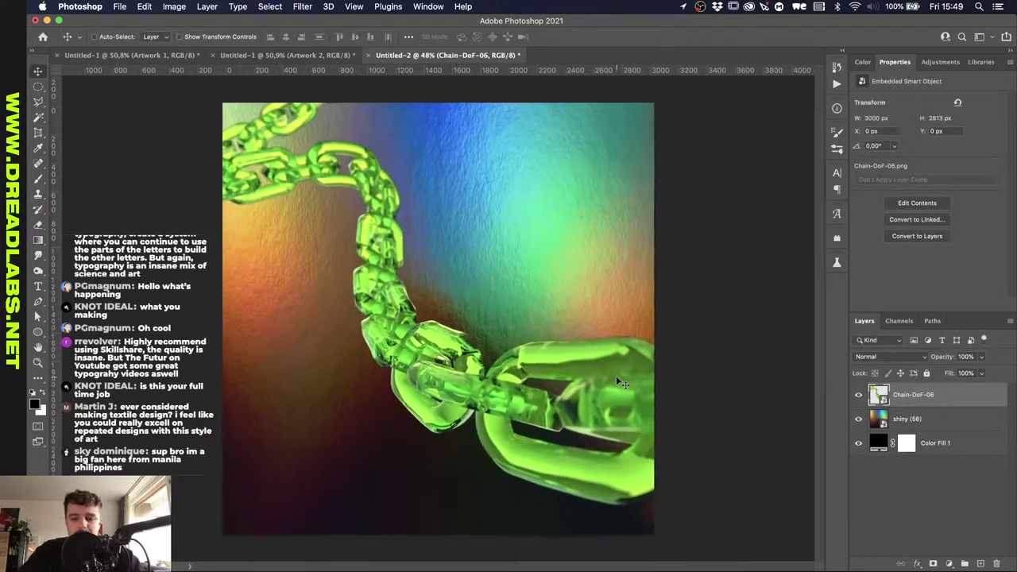
pyautogui.scroll(2, 616, 378)
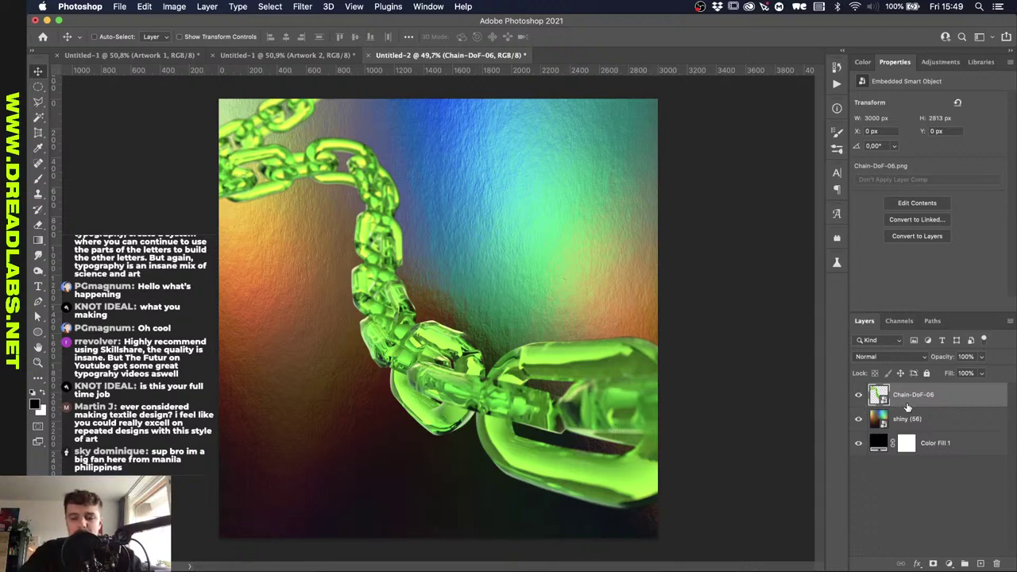
# Add a Hue/Saturation adjustment layer directly above the shiny (56) layer and set its hue to +68.
pyautogui.click(906, 427)
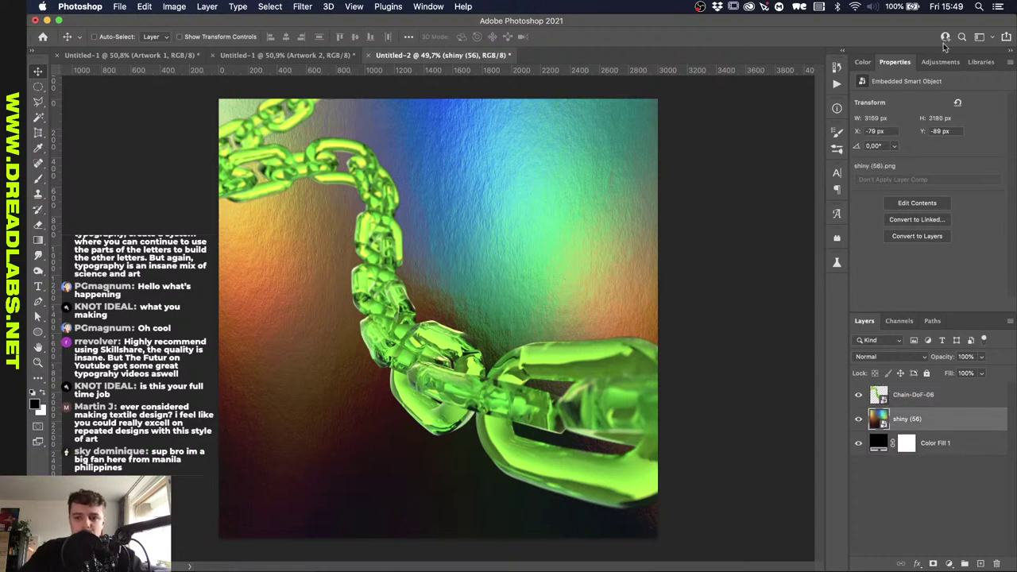
pyautogui.click(940, 61)
pyautogui.click(878, 116)
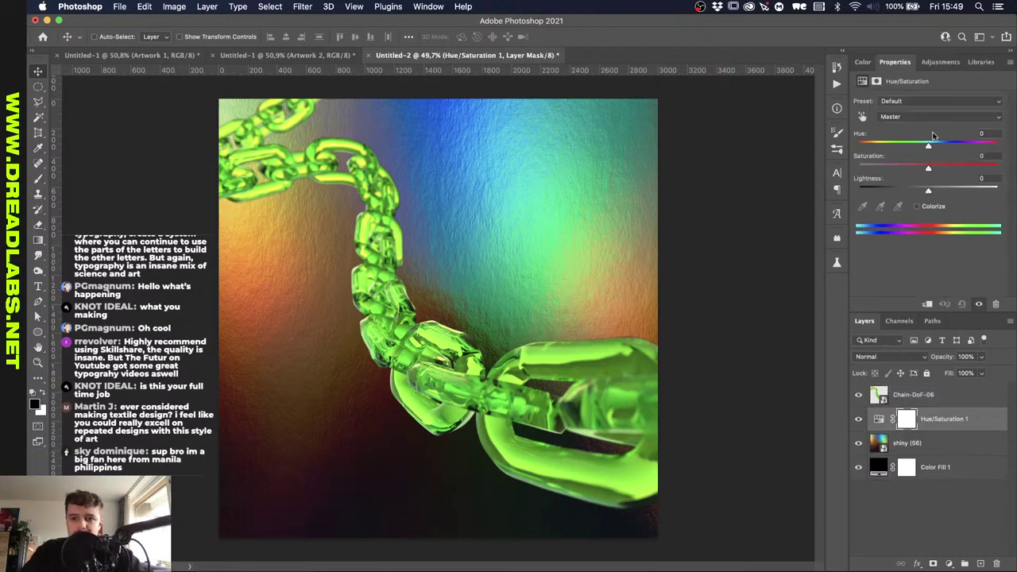
pyautogui.moveTo(928, 147); pyautogui.dragTo(967, 158)
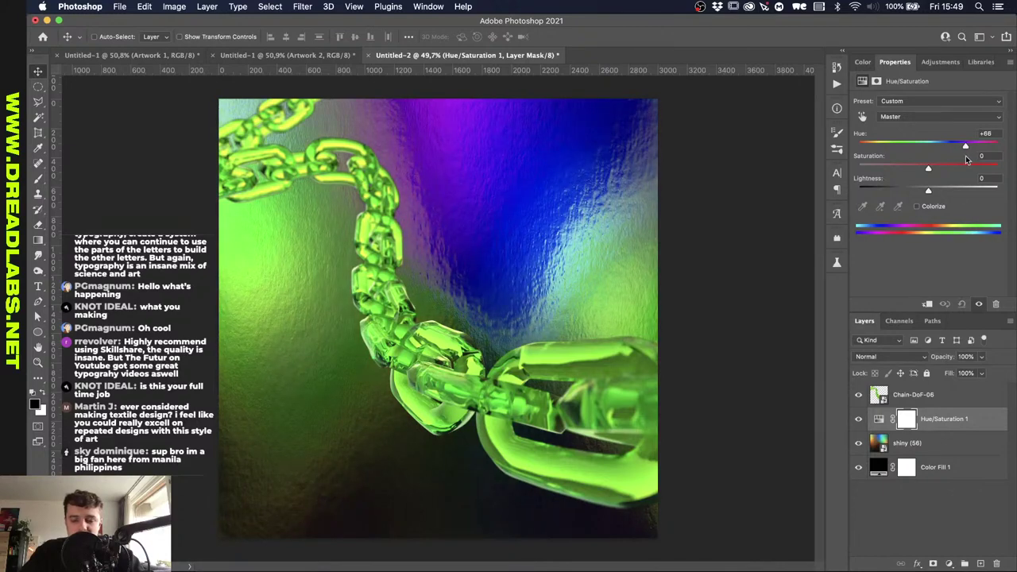
# Enlarge the shiny (56) texture to 123.48% and rotate it by 29.22°.
pyautogui.click(908, 444)
pyautogui.scroll(-3, 631, 419)
pyautogui.hotkey('ctrl', 't')
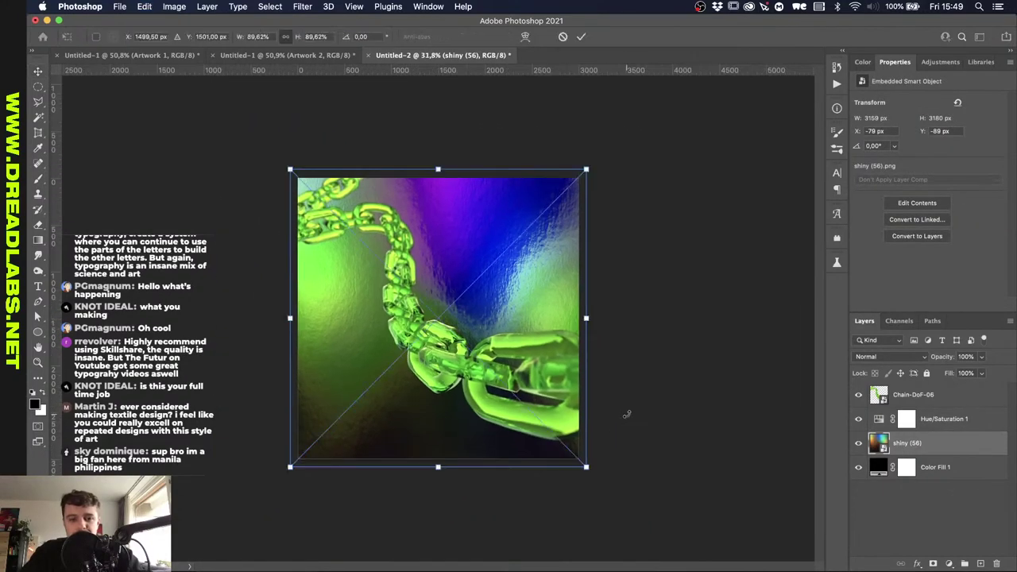
pyautogui.moveTo(585, 141); pyautogui.dragTo(715, 236)
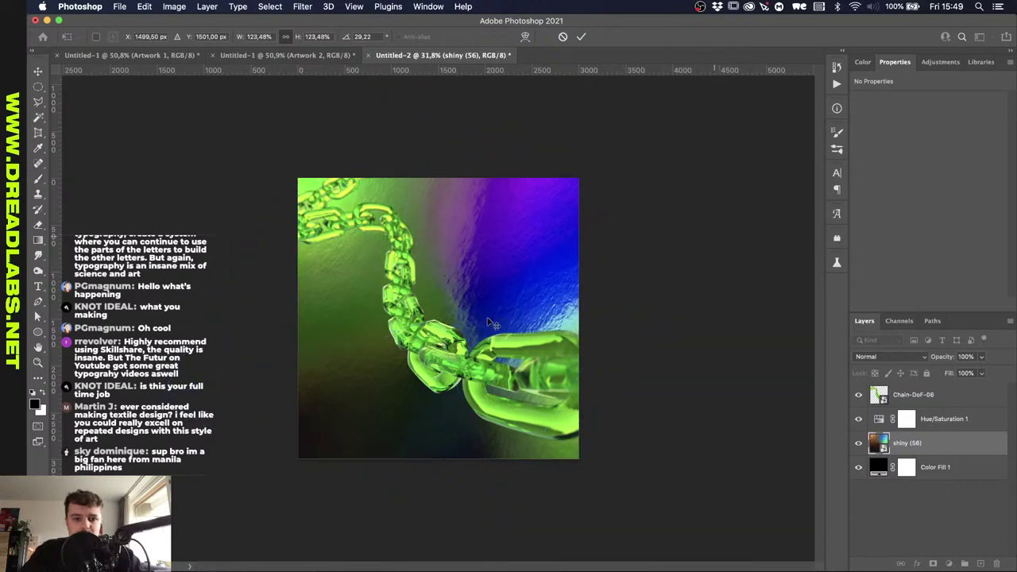
pyautogui.press('Return')
# Switch to Finder, go back up to the resource folders, and look through 3D Textures, HDRI and Inklab for another texture.
pyautogui.press('super+Tab')
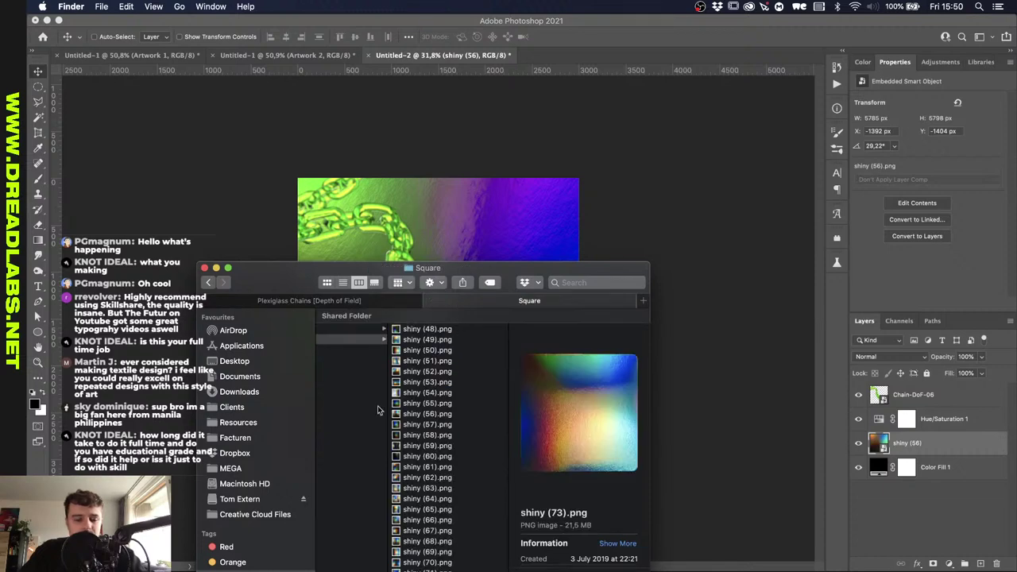
pyautogui.hscroll(-6, 377, 410)
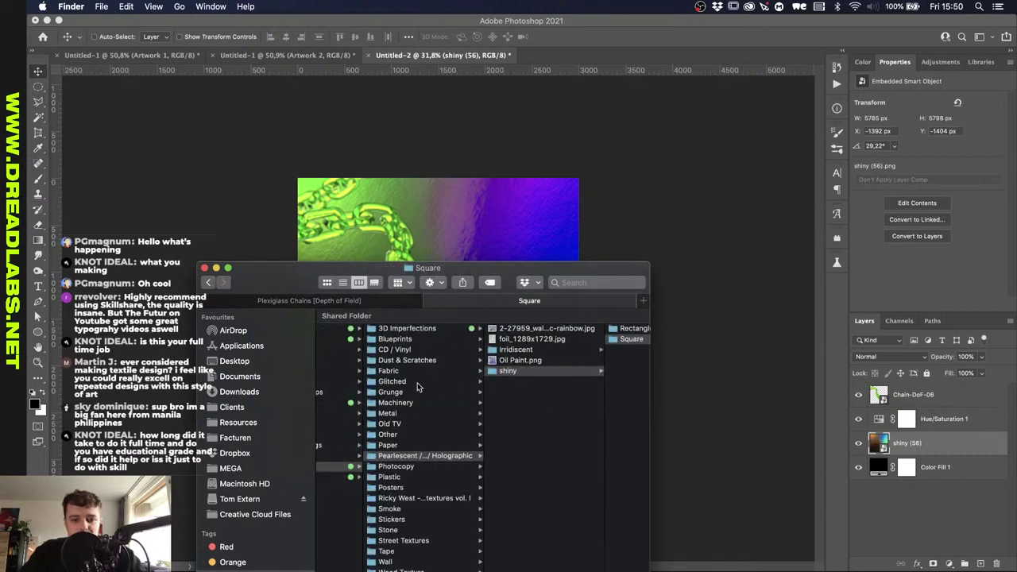
pyautogui.hscroll(1, 417, 387)
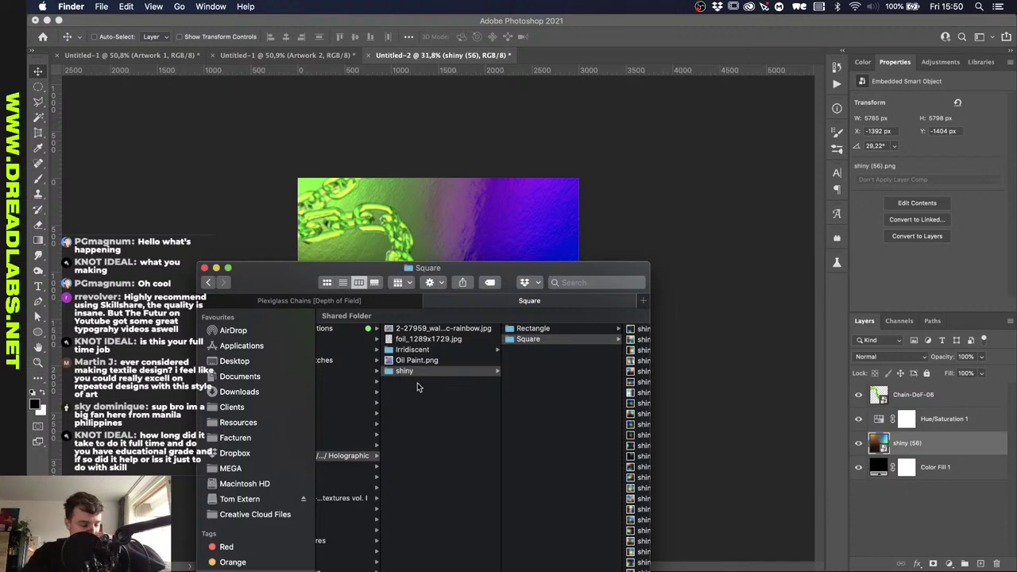
pyautogui.hscroll(-4, 417, 387)
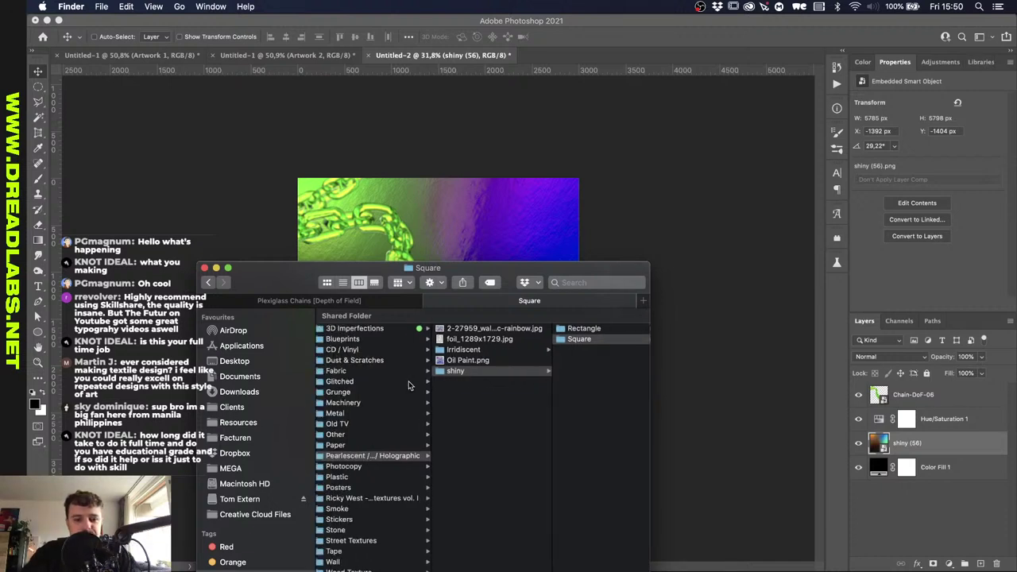
pyautogui.hscroll(-3, 449, 395)
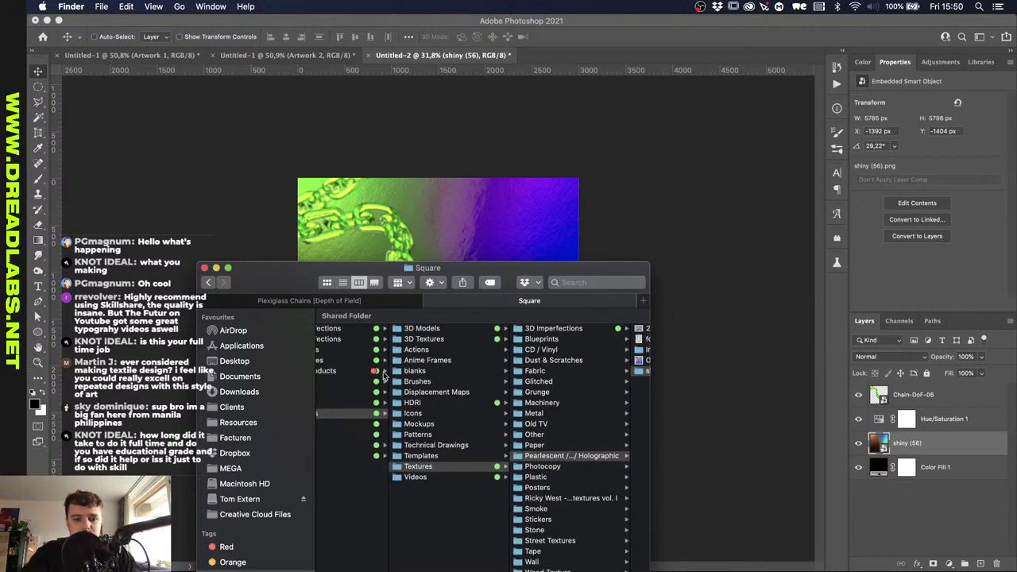
pyautogui.click(371, 358)
pyautogui.click(370, 369)
pyautogui.click(400, 361)
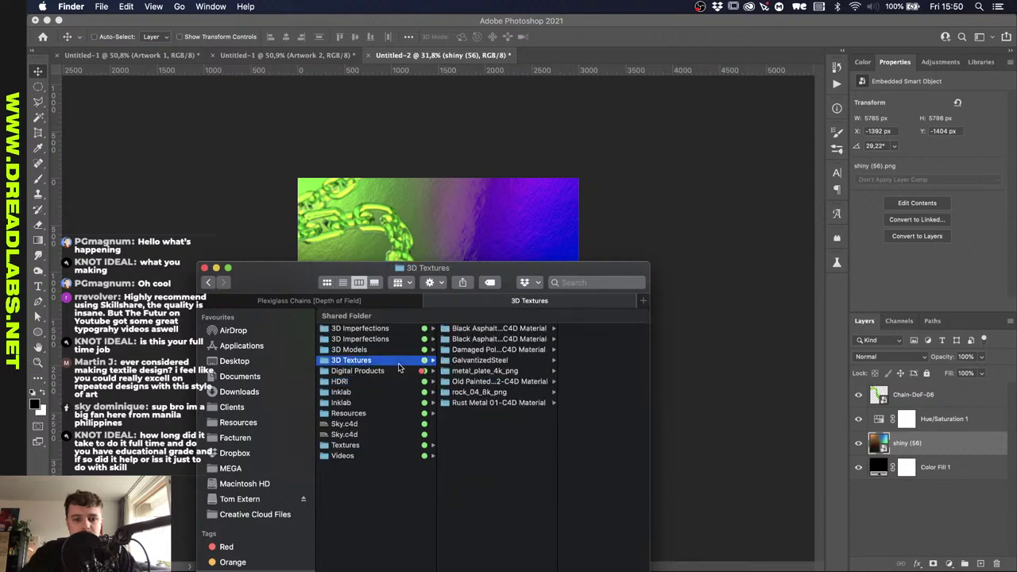
pyautogui.click(400, 371)
pyautogui.click(402, 381)
pyautogui.scroll(-1, 407, 380)
pyautogui.click(406, 372)
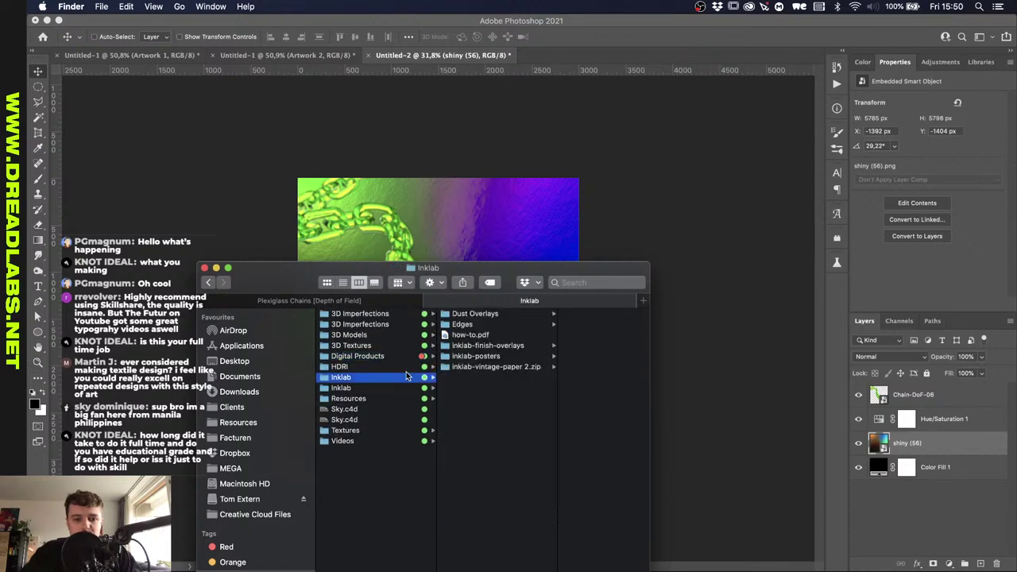
# Open the Dreadlabs Marble Textures folder inside Digital Products > Marble Paint Textures and preview 014.png.
pyautogui.click(380, 357)
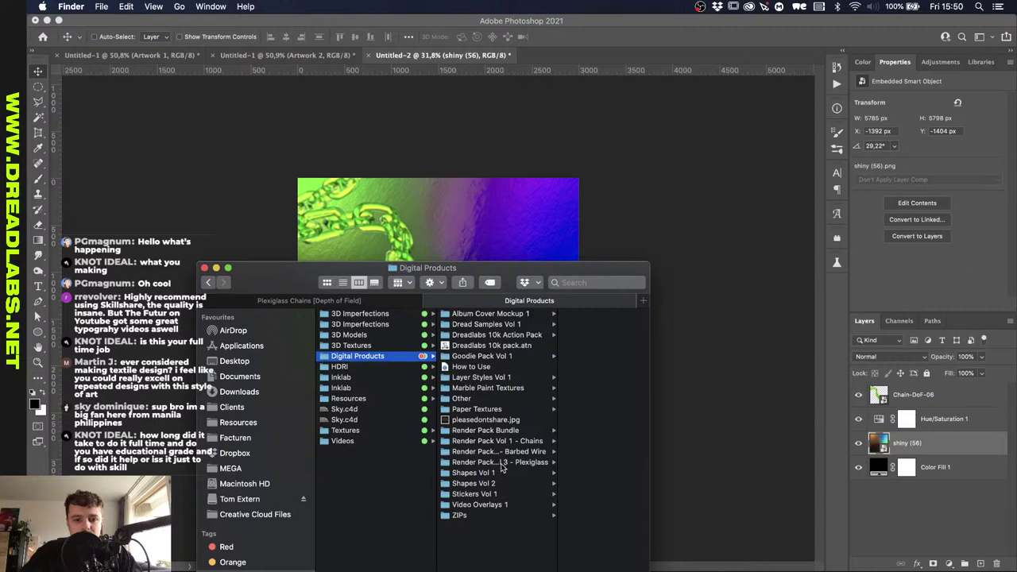
pyautogui.click(493, 388)
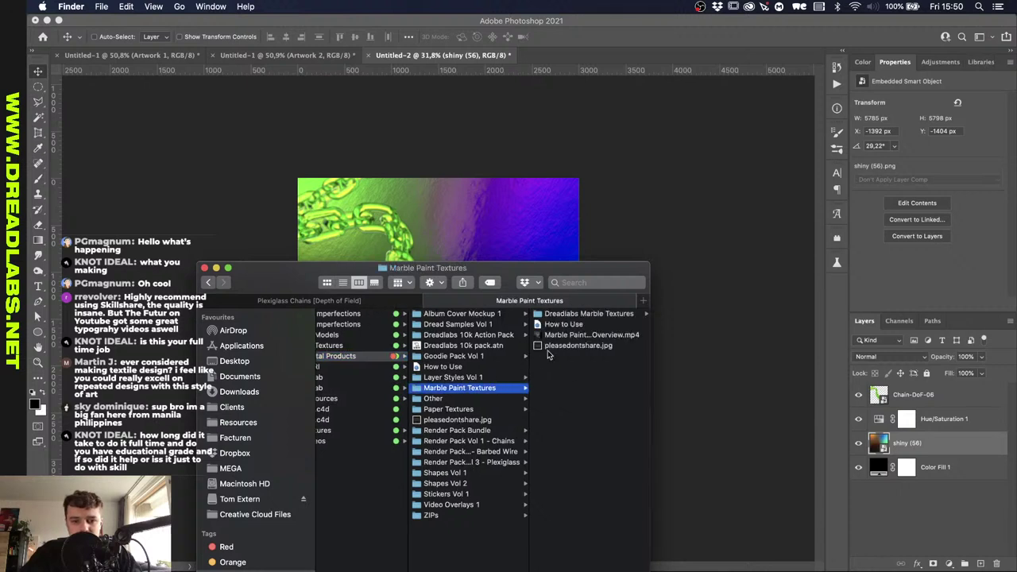
pyautogui.click(584, 316)
pyautogui.click(557, 451)
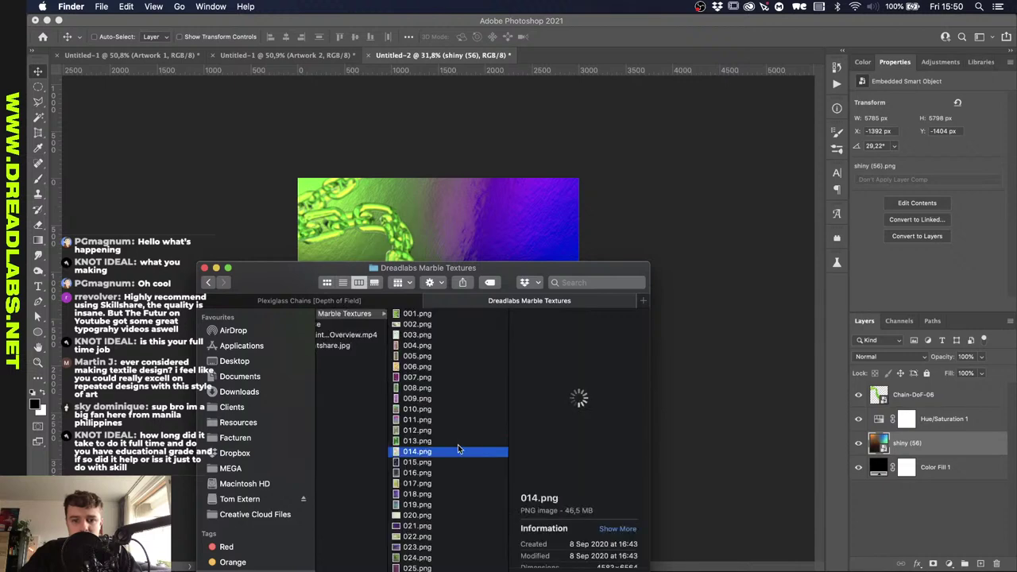
pyautogui.click(431, 420)
pyautogui.moveTo(431, 420); pyautogui.dragTo(437, 181)
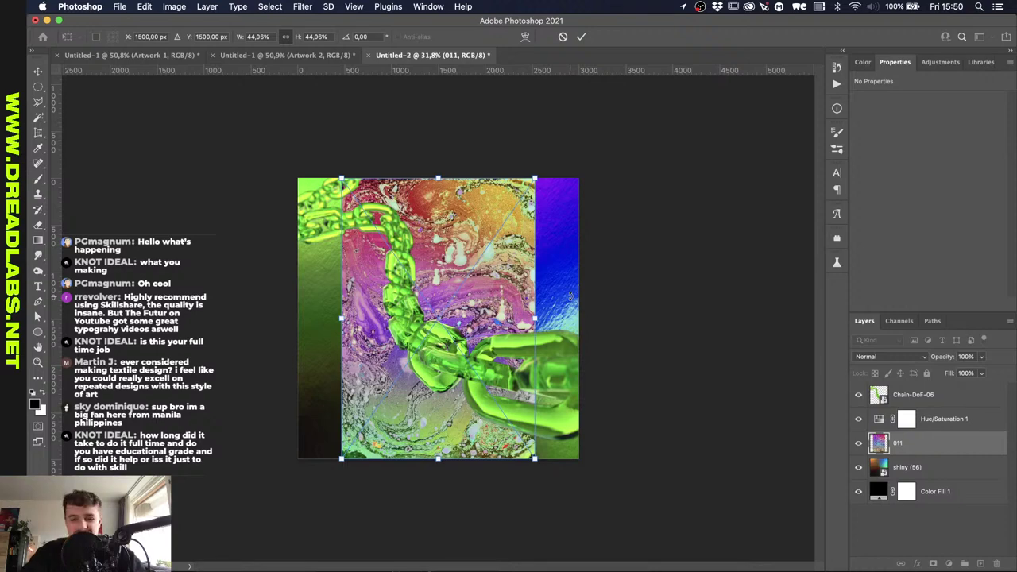
pyautogui.moveTo(534, 318); pyautogui.dragTo(594, 318)
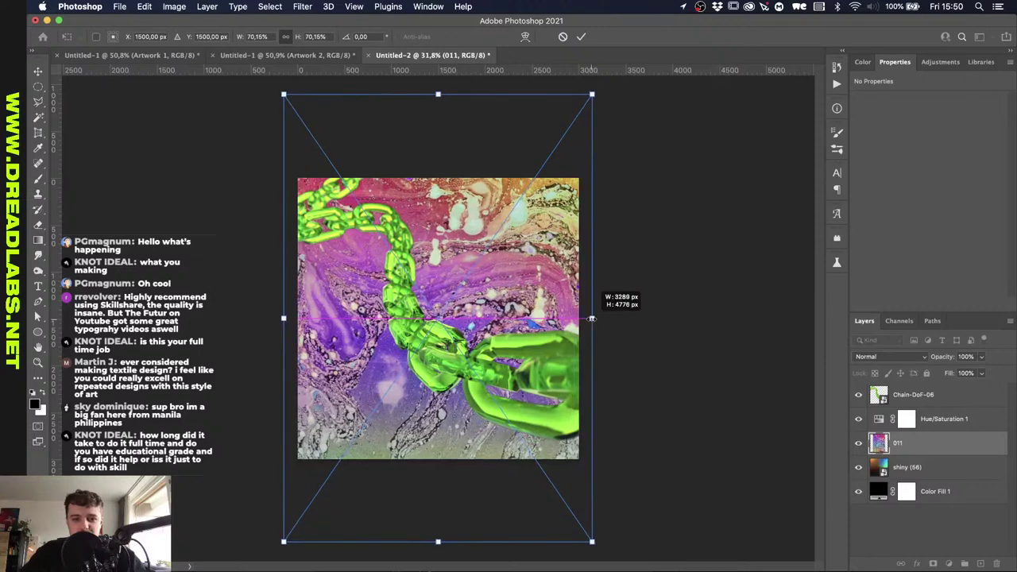
pyautogui.press('Escape')
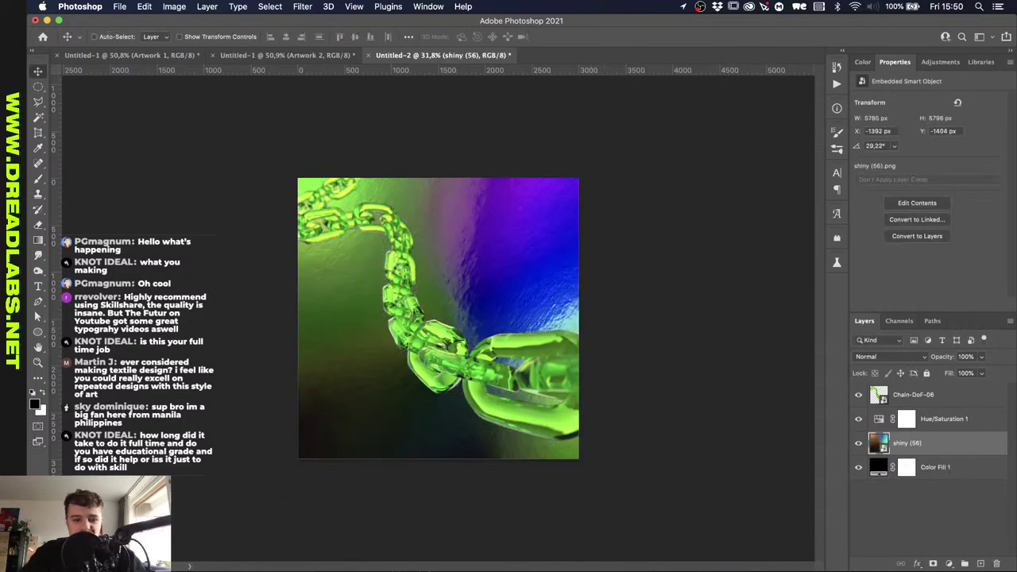
# Return to Finder, compare marble textures 013.png, 014.png and 017.png, and select 019.png.
pyautogui.press('super+Tab')
pyautogui.click(434, 443)
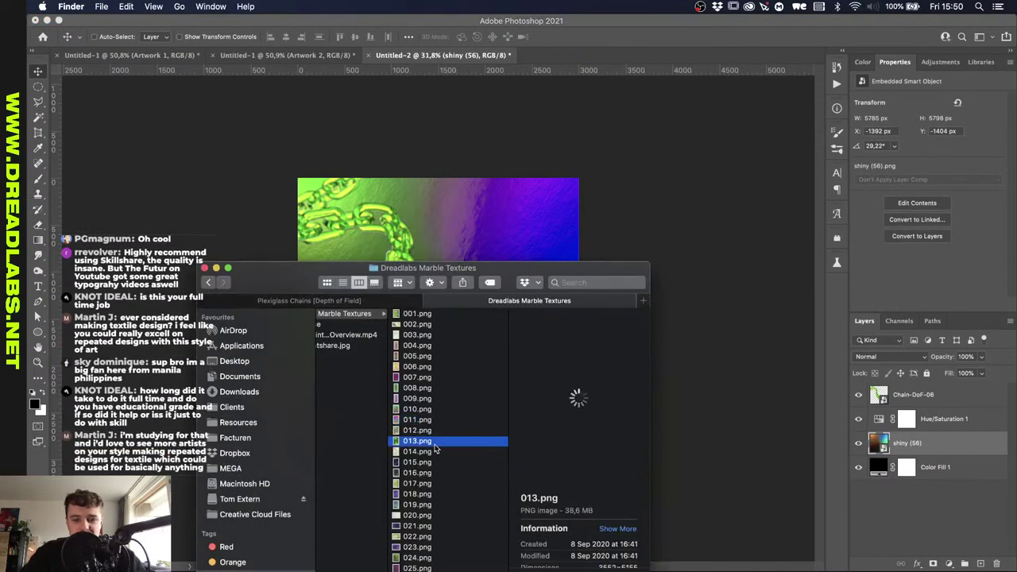
pyautogui.click(432, 452)
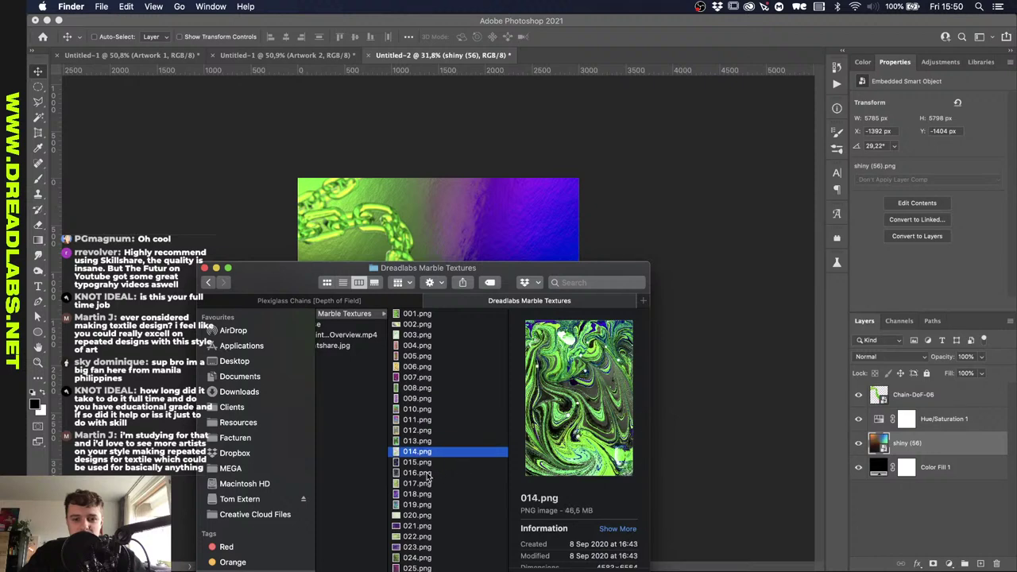
pyautogui.click(426, 484)
pyautogui.click(426, 505)
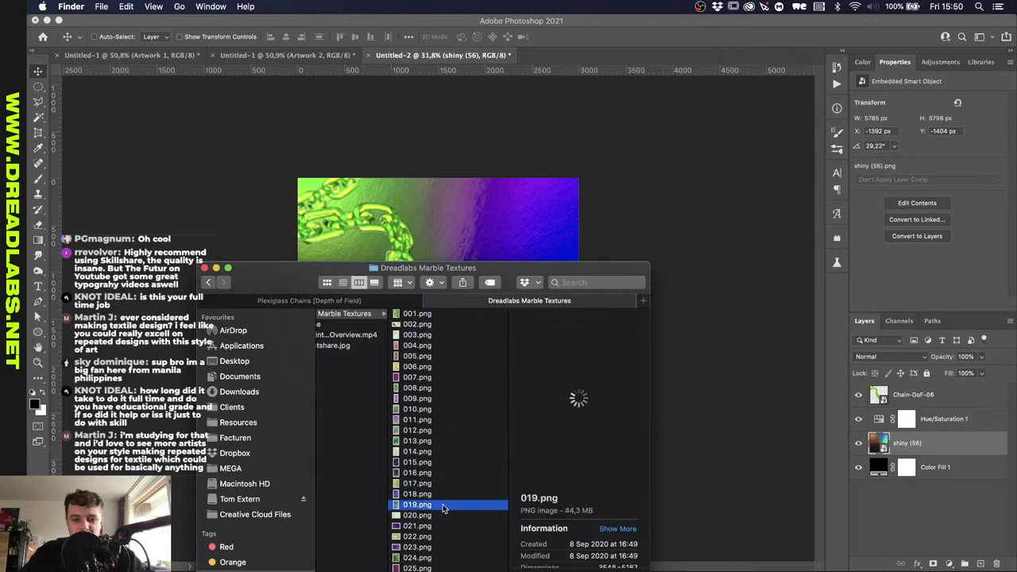
# Place 019.png into the Photoshop document below the Hue/Saturation layer, scaled to 87.88% so it covers the canvas.
pyautogui.click(456, 205)
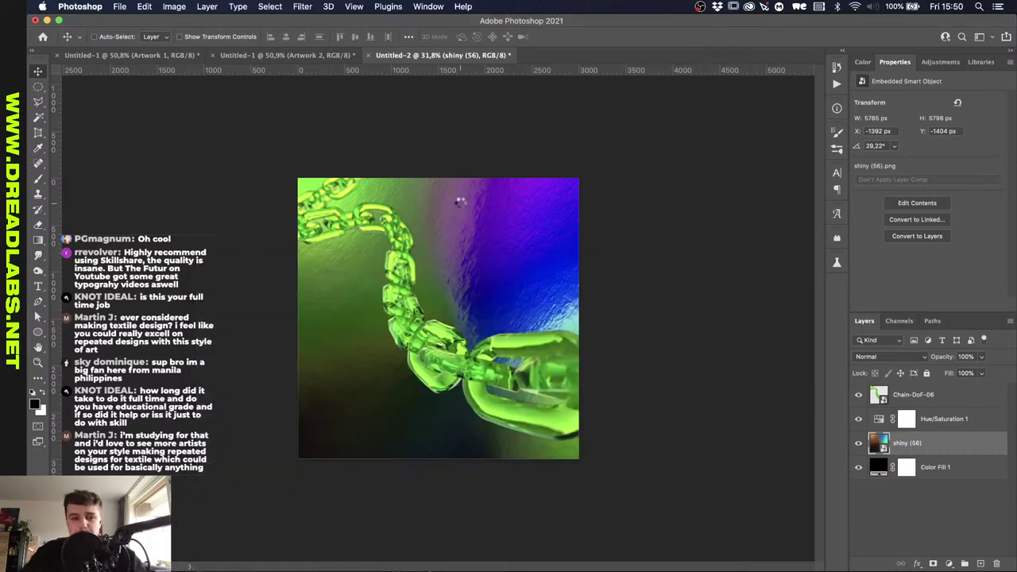
pyautogui.moveTo(459, 205); pyautogui.dragTo(458, 205)
pyautogui.moveTo(535, 317); pyautogui.dragTo(584, 322)
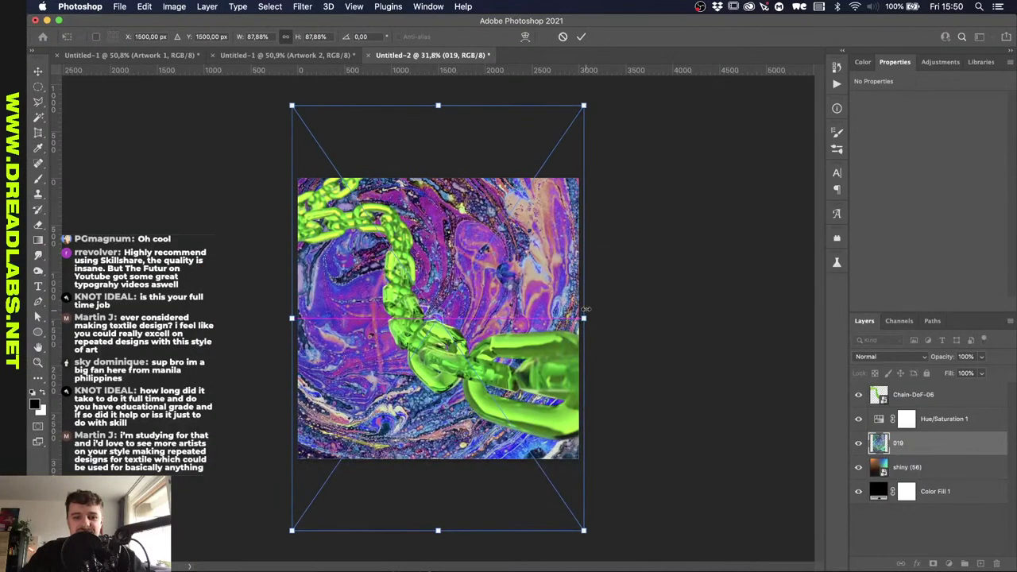
pyautogui.press('Return')
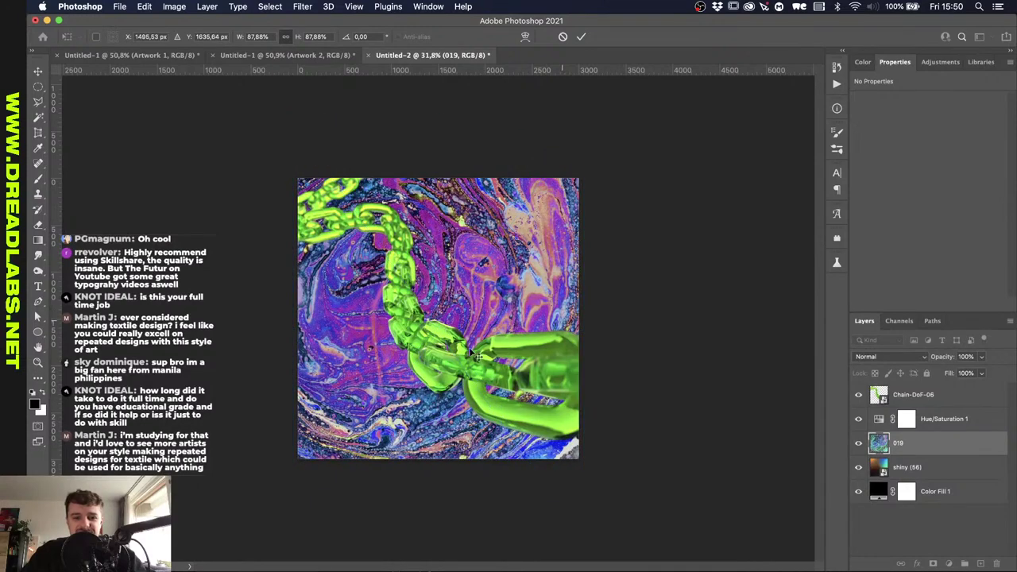
# Delete the shiny (56) layer and align the 019 marble layer to the canvas's left edge.
pyautogui.scroll(3, 476, 355)
pyautogui.click(918, 394)
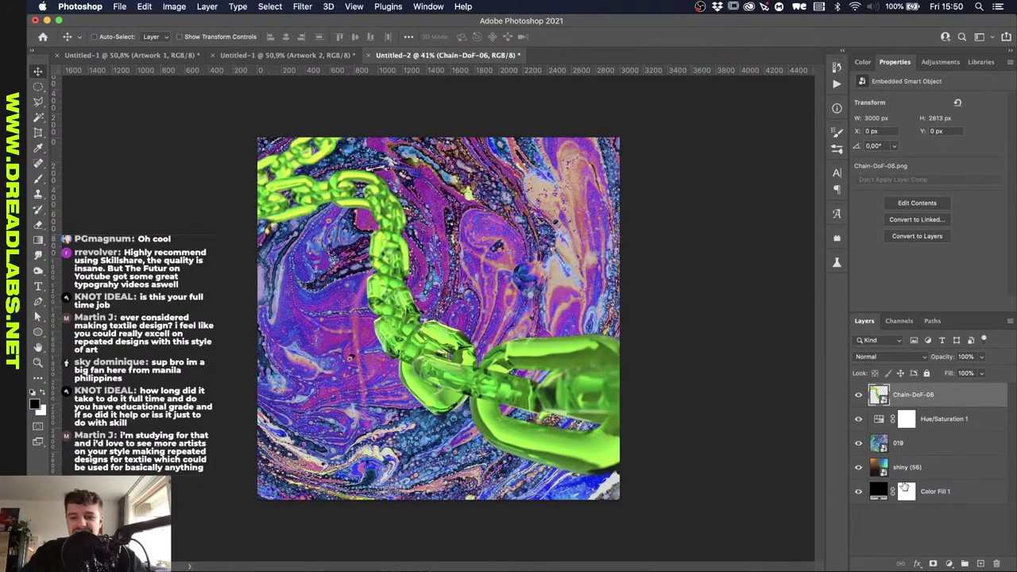
pyautogui.click(911, 474)
pyautogui.click(966, 499)
pyautogui.click(949, 472)
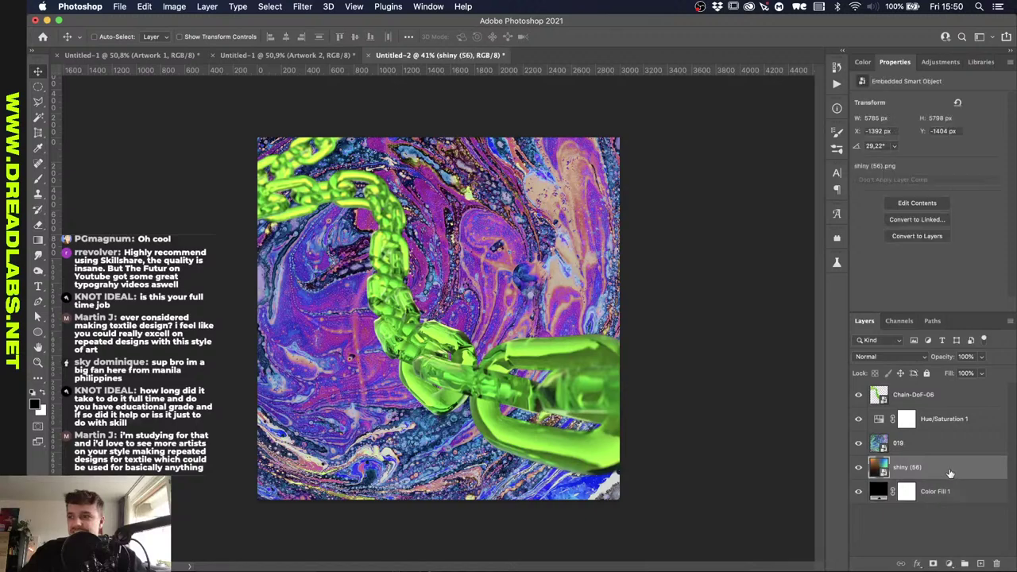
pyautogui.press('Delete')
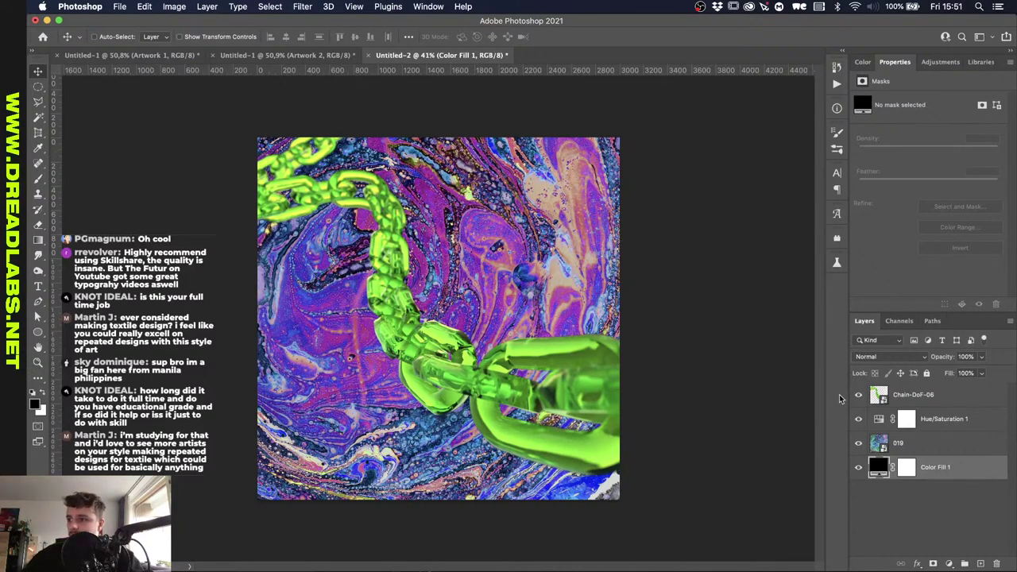
pyautogui.click(892, 451)
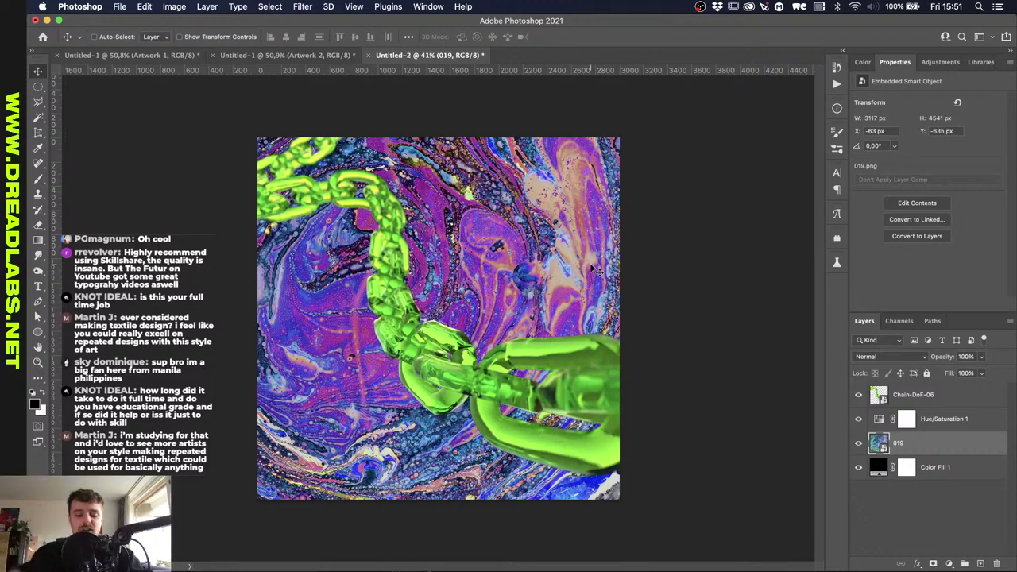
pyautogui.click(270, 37)
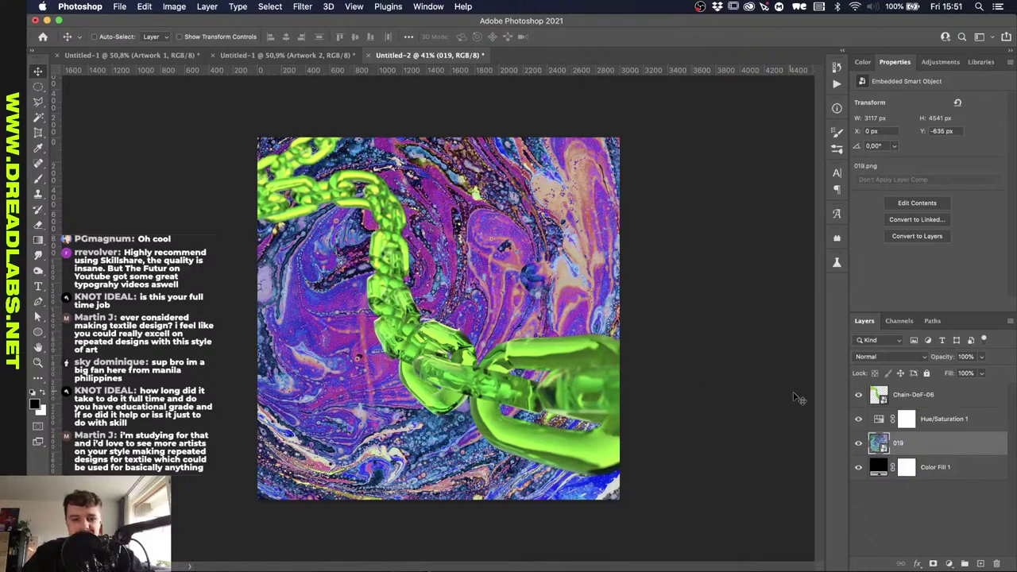
# Apply the Oil Paint filter to the 019 layer with stylization, cleanliness, scale and bristle detail at 10 and shine at 0.1.
pyautogui.click(922, 403)
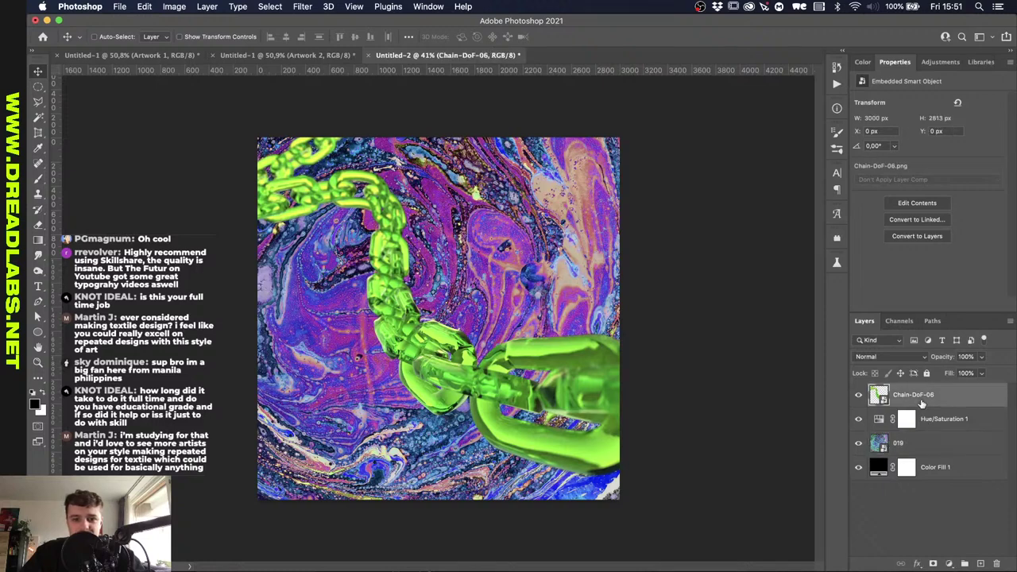
pyautogui.click(907, 441)
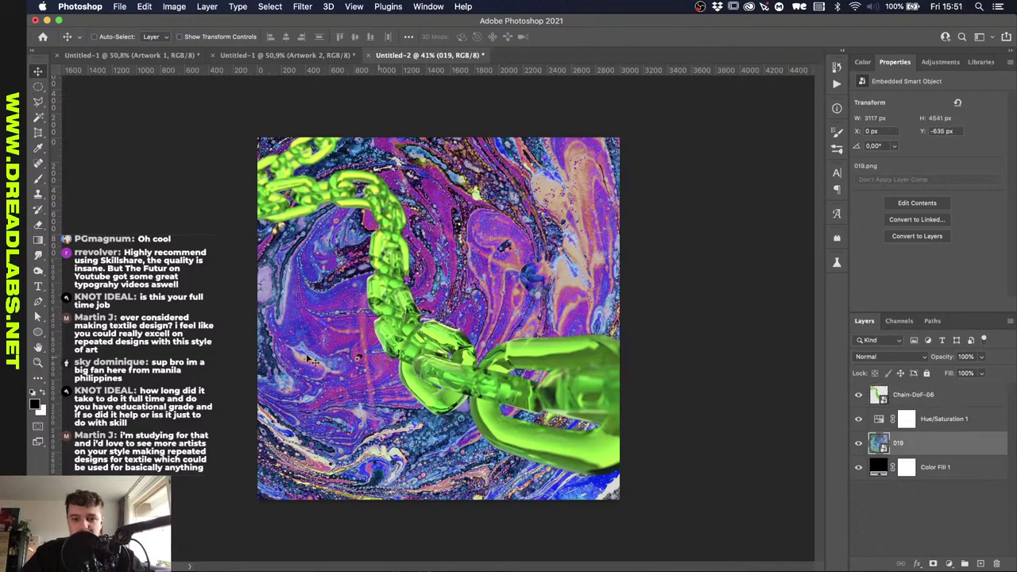
pyautogui.click(302, 6)
pyautogui.moveTo(456, 243)
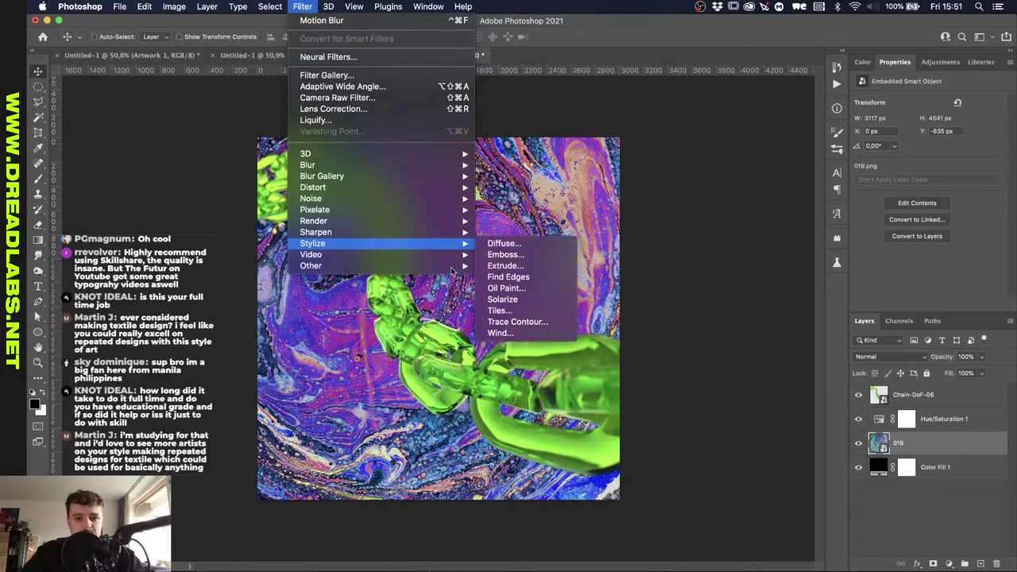
pyautogui.click(507, 289)
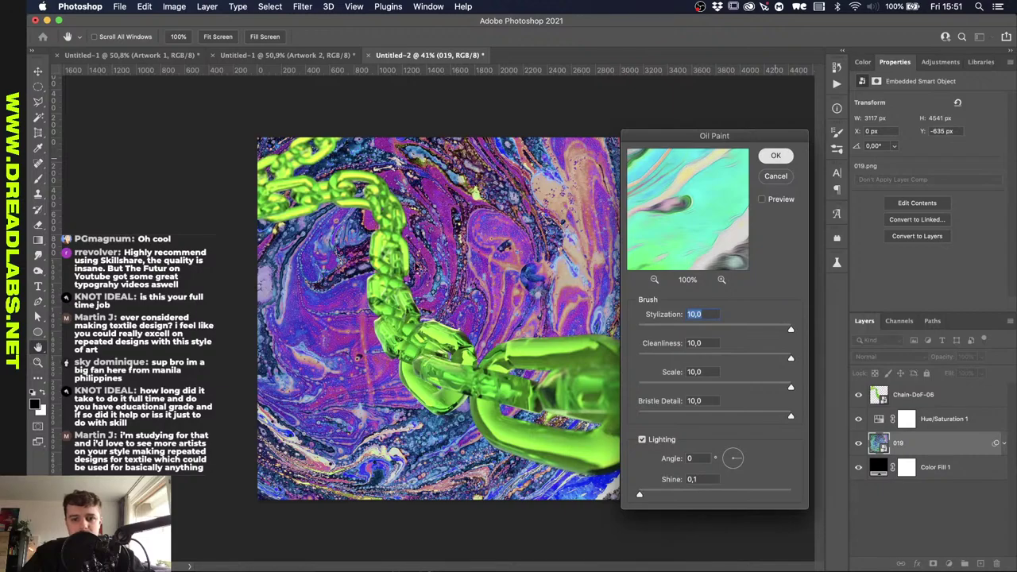
pyautogui.press('Return')
pyautogui.press('super+plus')
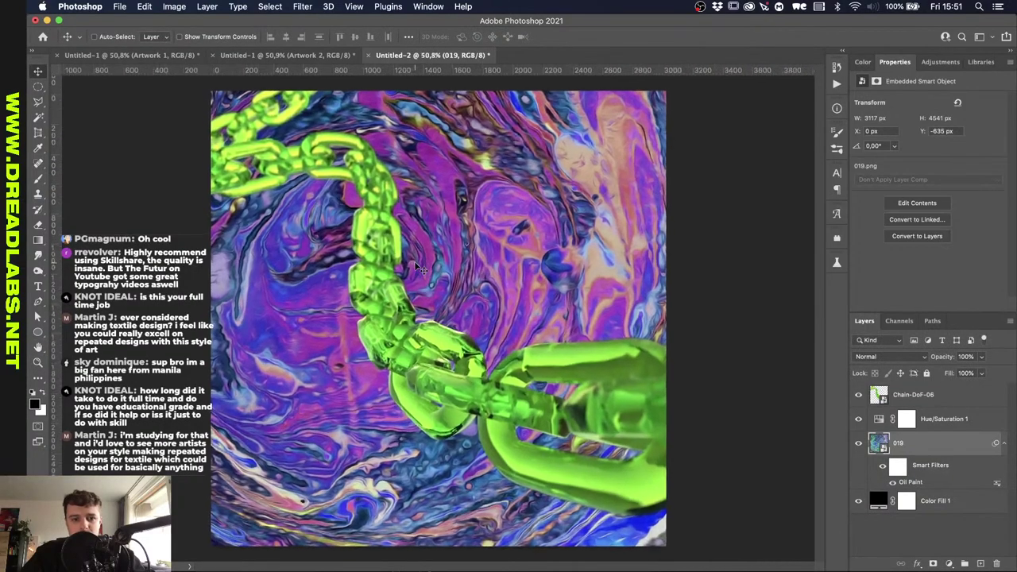
pyautogui.scroll(5, 422, 270)
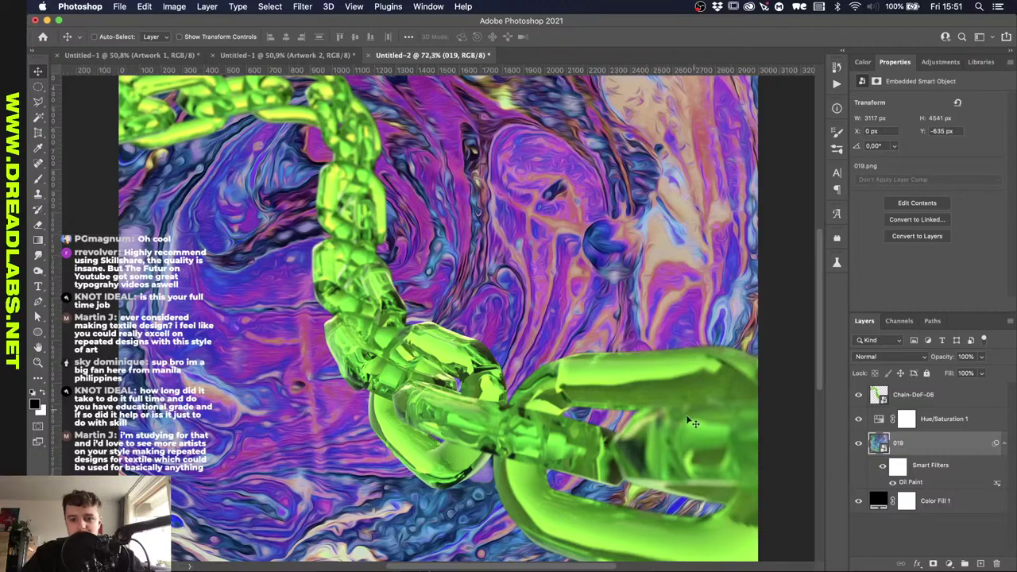
# Apply a Gaussian Blur with a 3-pixel radius to the 019 layer and order it beneath Oil Paint in the smart filters.
pyautogui.scroll(-4, 693, 423)
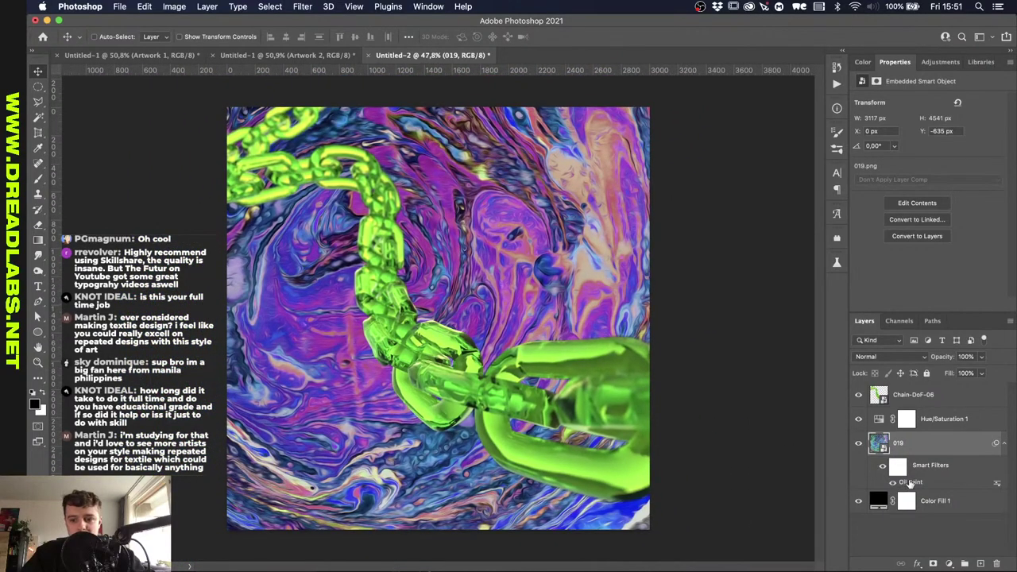
pyautogui.click(302, 6)
pyautogui.moveTo(314, 159)
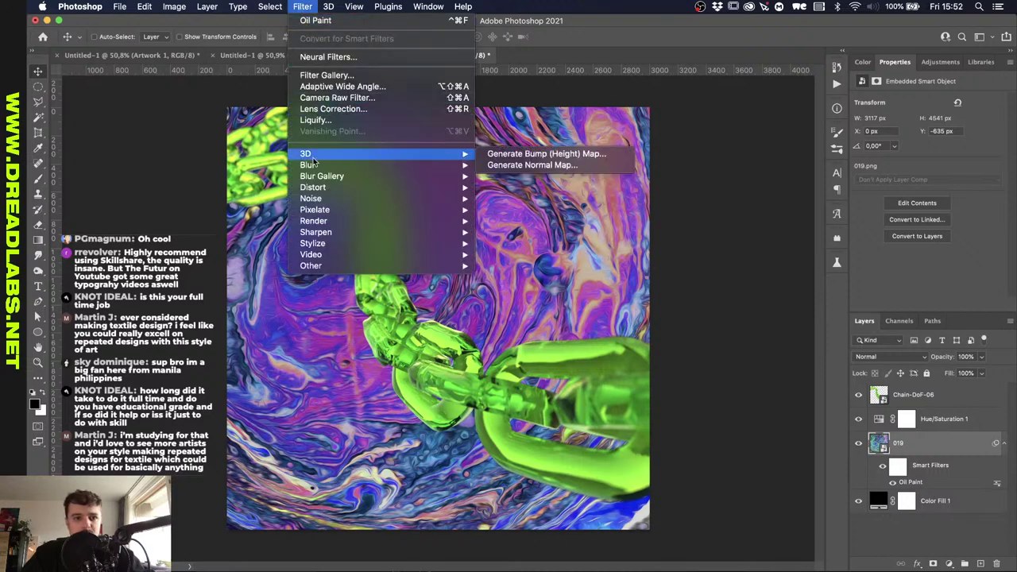
pyautogui.click(554, 211)
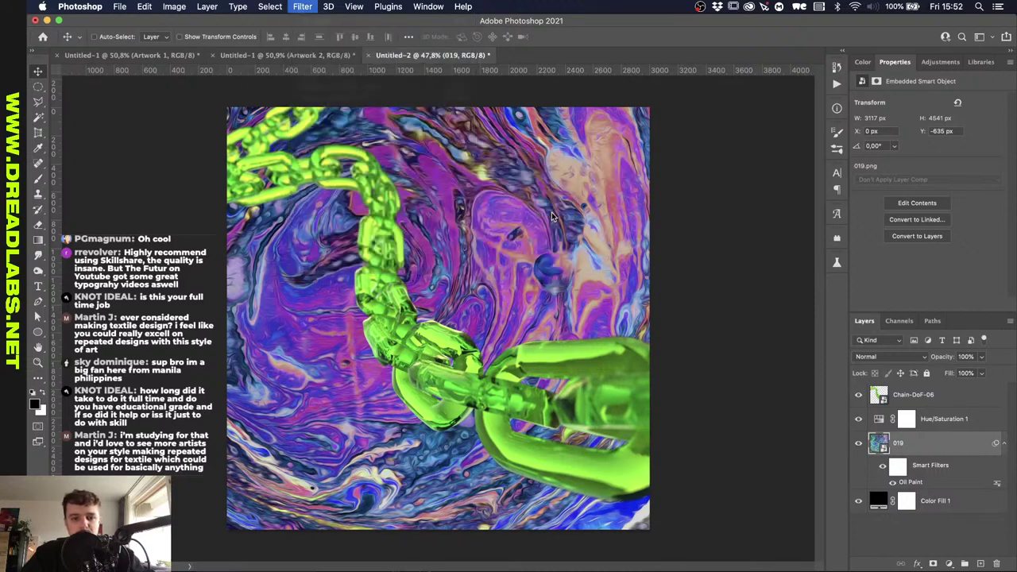
pyautogui.write('5')
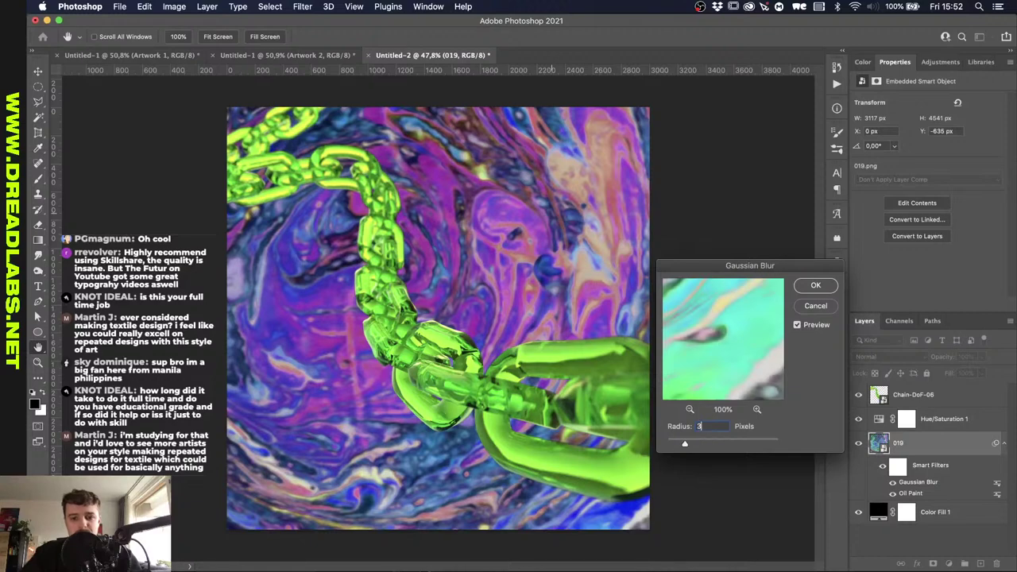
pyautogui.press('Return')
pyautogui.moveTo(913, 482); pyautogui.dragTo(909, 494)
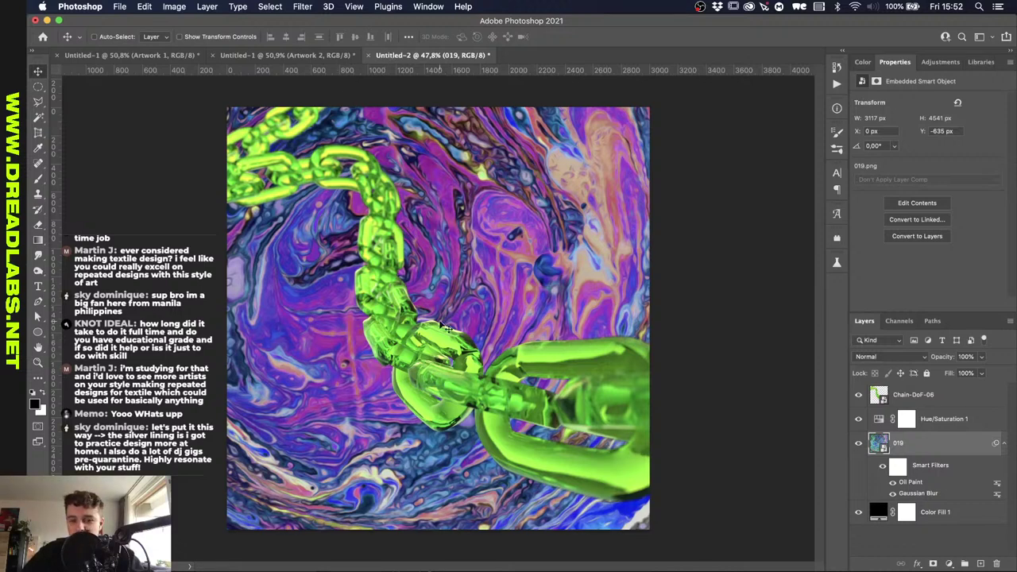
# Shift the hue of the Chain-DoF-06 layer by +65 with a Hue/Saturation smart filter.
pyautogui.scroll(-3, 445, 328)
pyautogui.scroll(3, 447, 327)
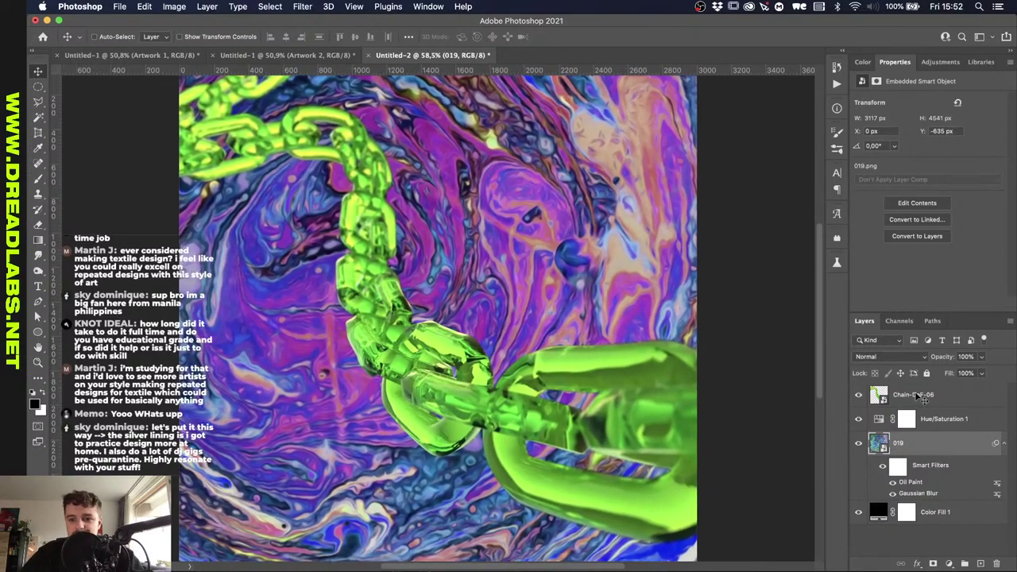
pyautogui.doubleClick(915, 394)
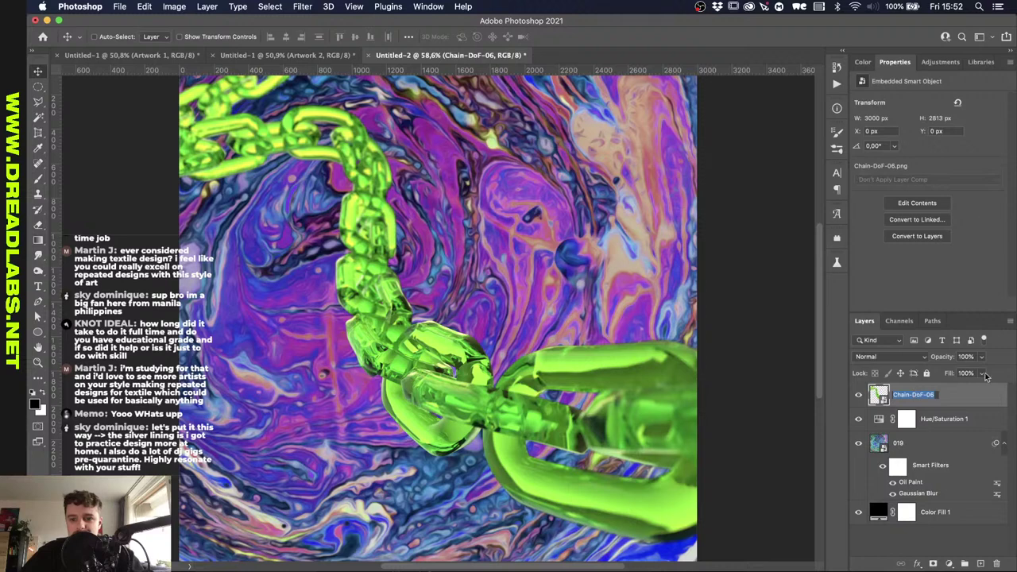
pyautogui.press('super+u')
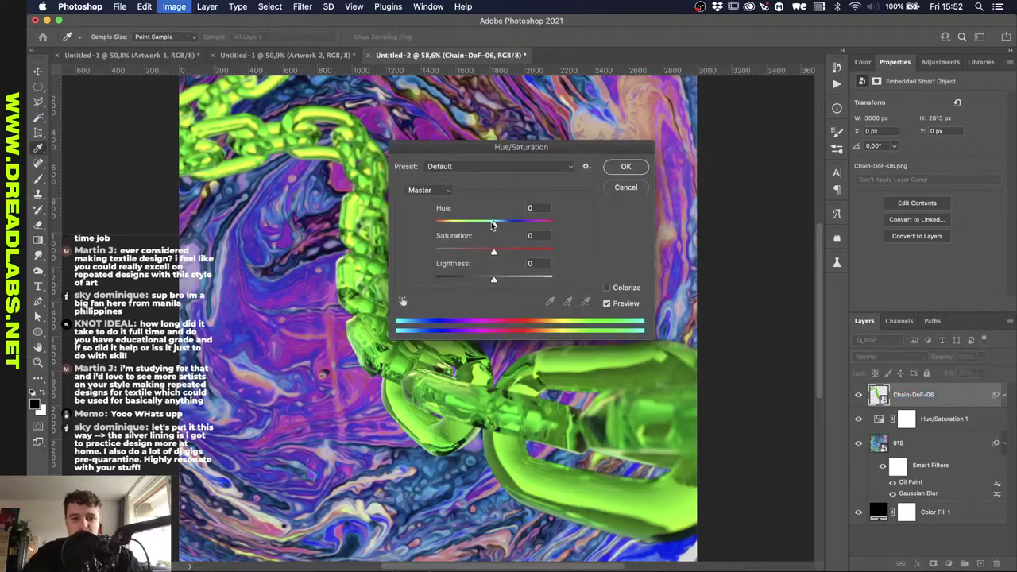
pyautogui.moveTo(493, 224)
pyautogui.mouseDown()
pyautogui.moveTo(474, 226)
pyautogui.moveTo(508, 227)
pyautogui.mouseUp()
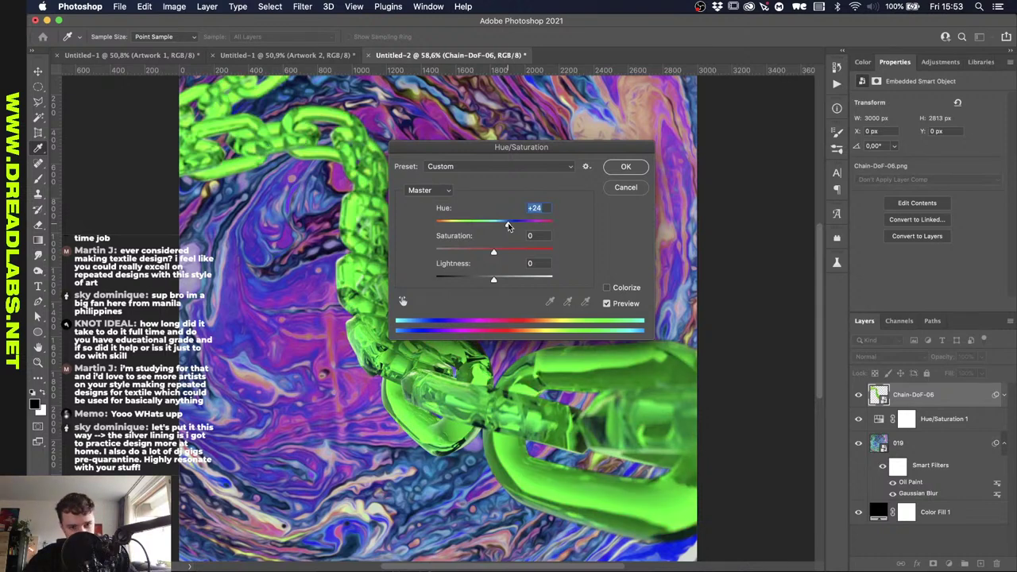
pyautogui.moveTo(509, 226); pyautogui.dragTo(525, 228)
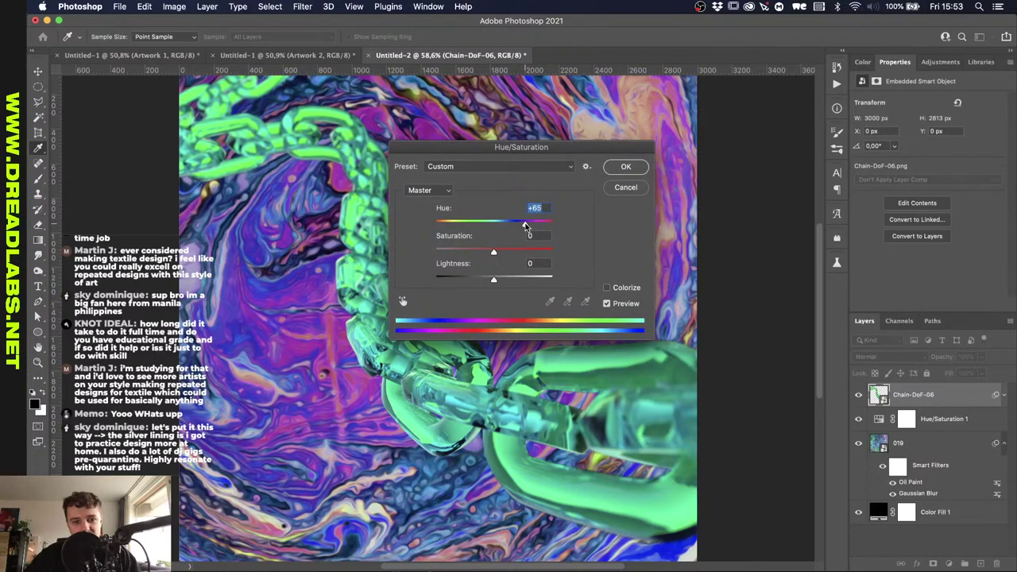
pyautogui.click(624, 167)
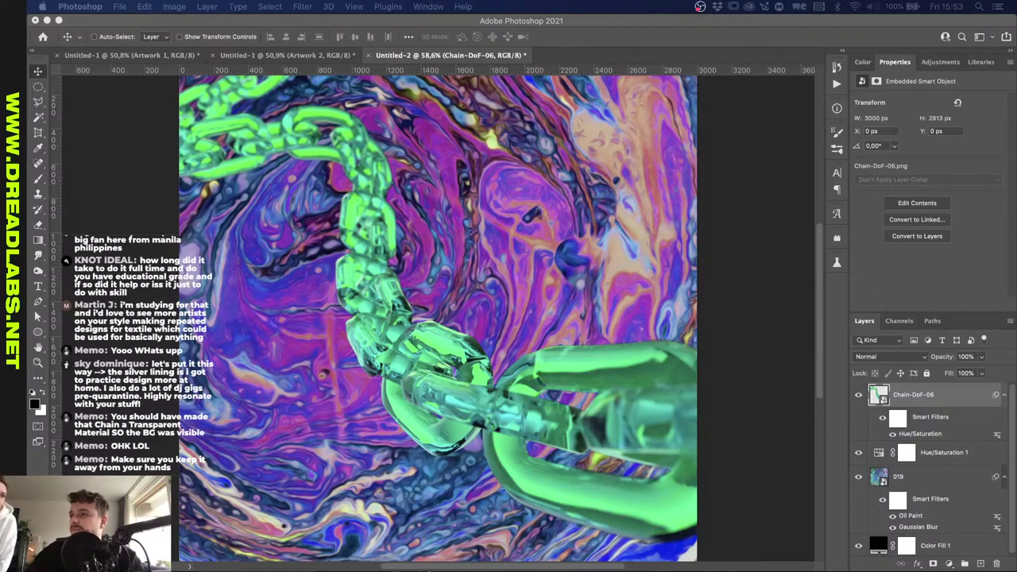
# Paste the copied candy product image above the chain layer and scale it up to 347.32%.
pyautogui.press('super+v')
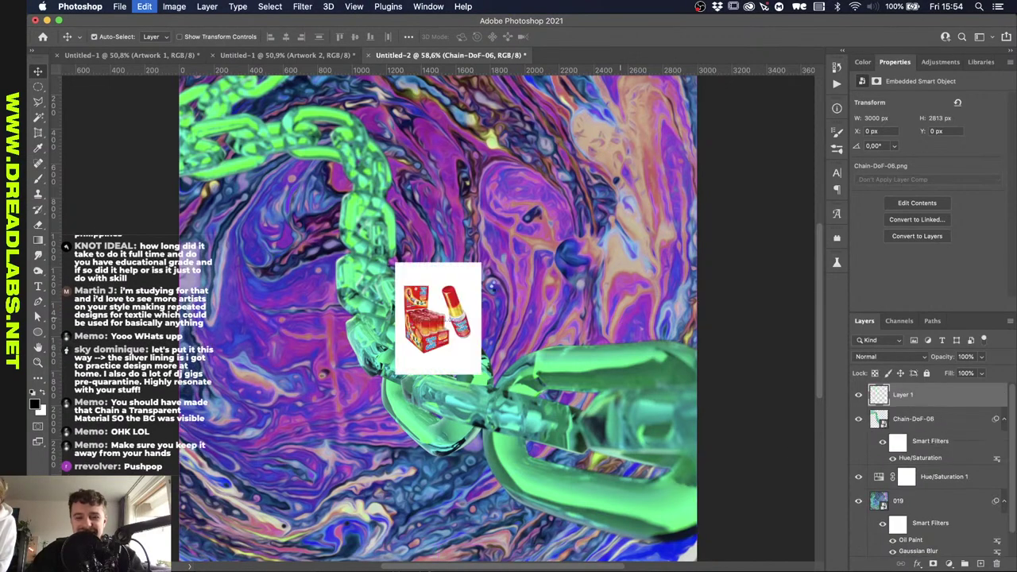
pyautogui.scroll(2, 465, 288)
pyautogui.press('super+t')
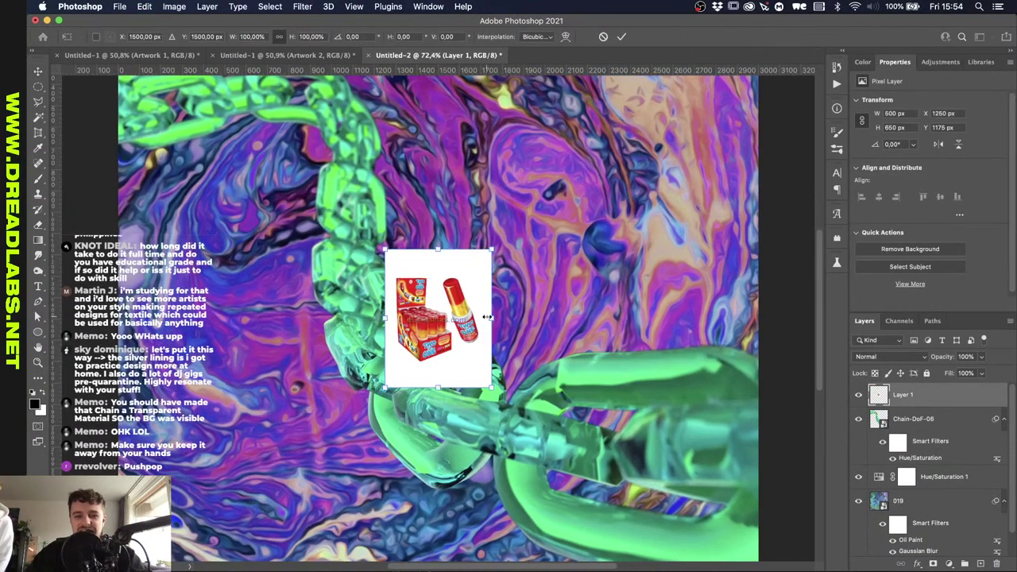
pyautogui.moveTo(491, 318); pyautogui.dragTo(621, 316)
pyautogui.press('Return')
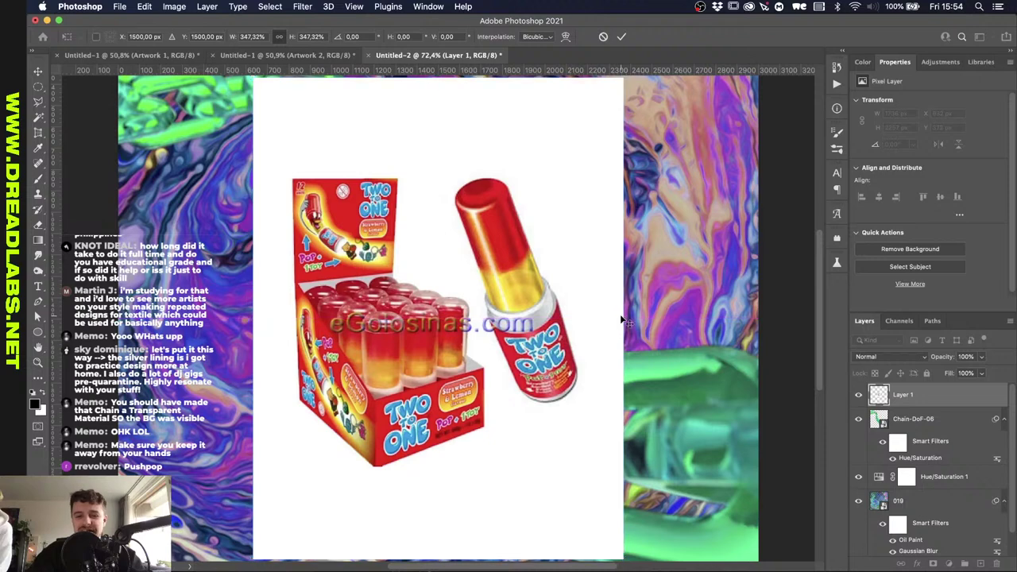
# Shift the hue of the pasted candy image by +77.
pyautogui.press('super+u')
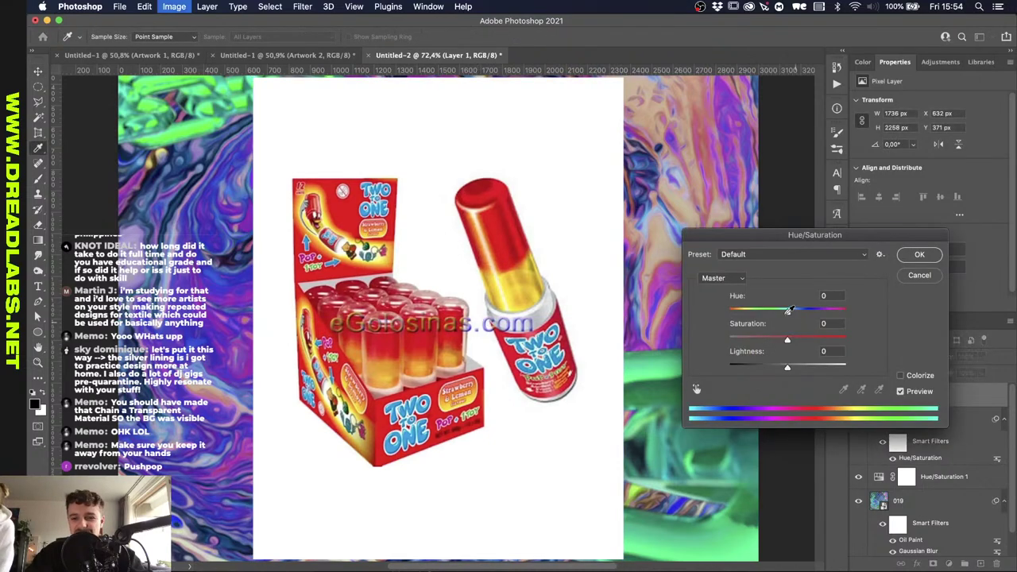
pyautogui.moveTo(789, 312); pyautogui.dragTo(822, 314)
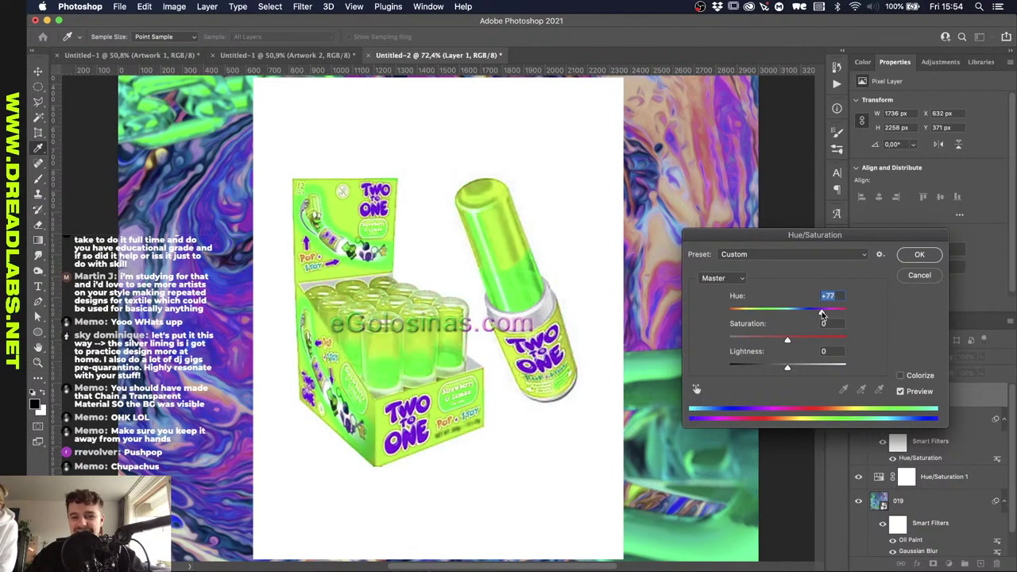
pyautogui.click(919, 254)
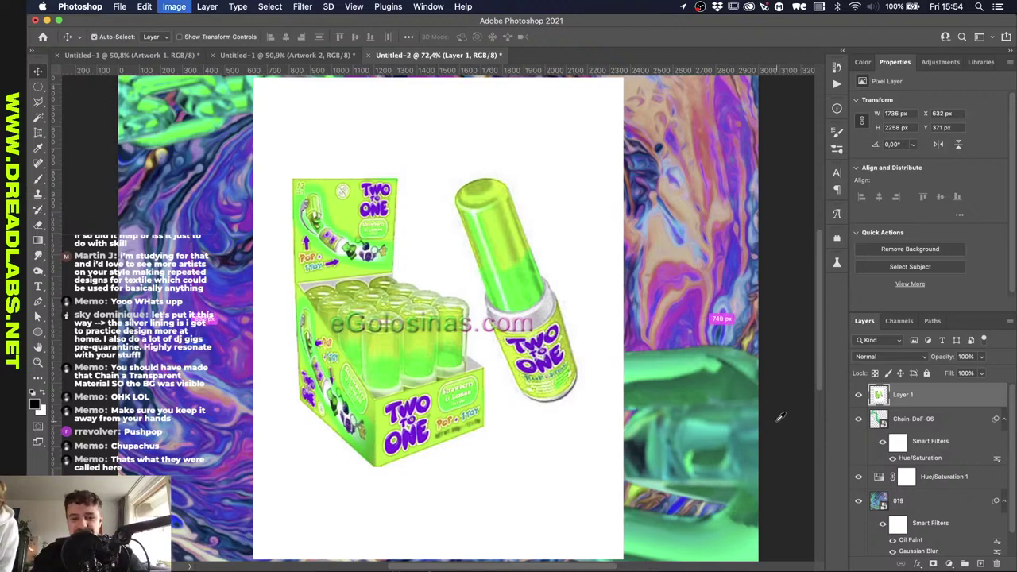
# Try a further hue shift toward blue on the candy image, and delete its layer.
pyautogui.press('super+alt+i')
pyautogui.press('super+u')
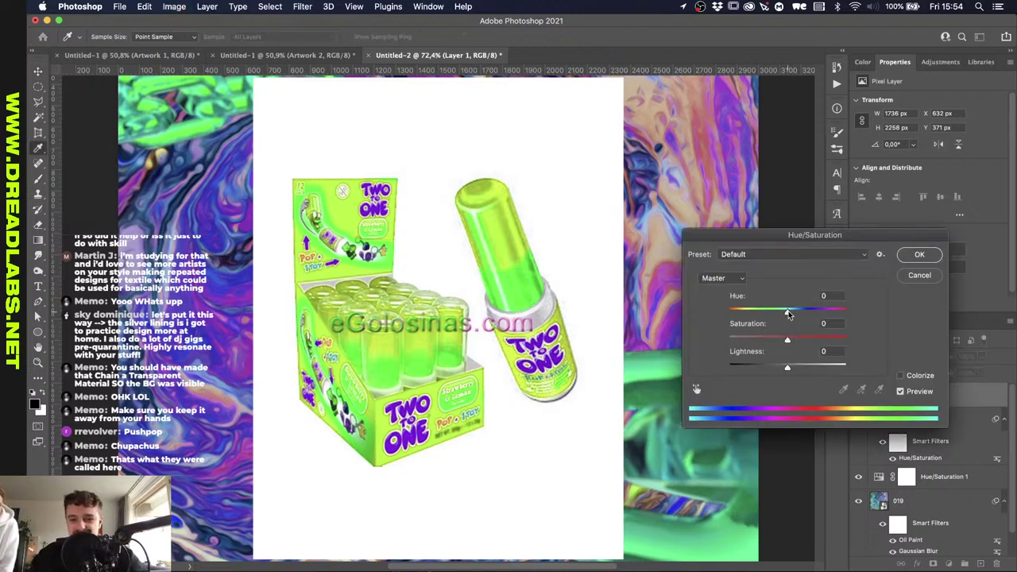
pyautogui.moveTo(788, 312); pyautogui.dragTo(837, 314)
pyautogui.click(920, 275)
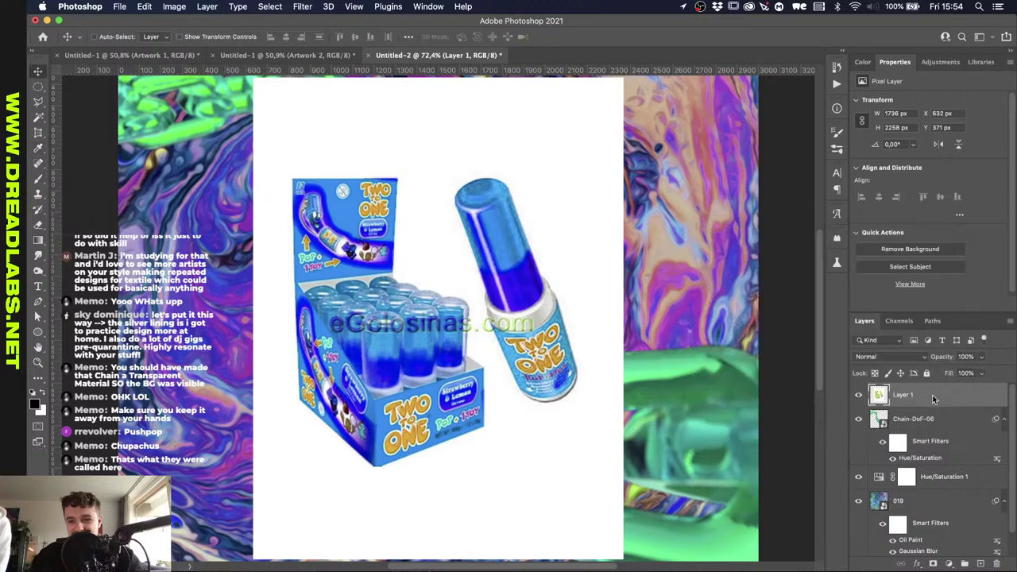
pyautogui.press('BackSpace')
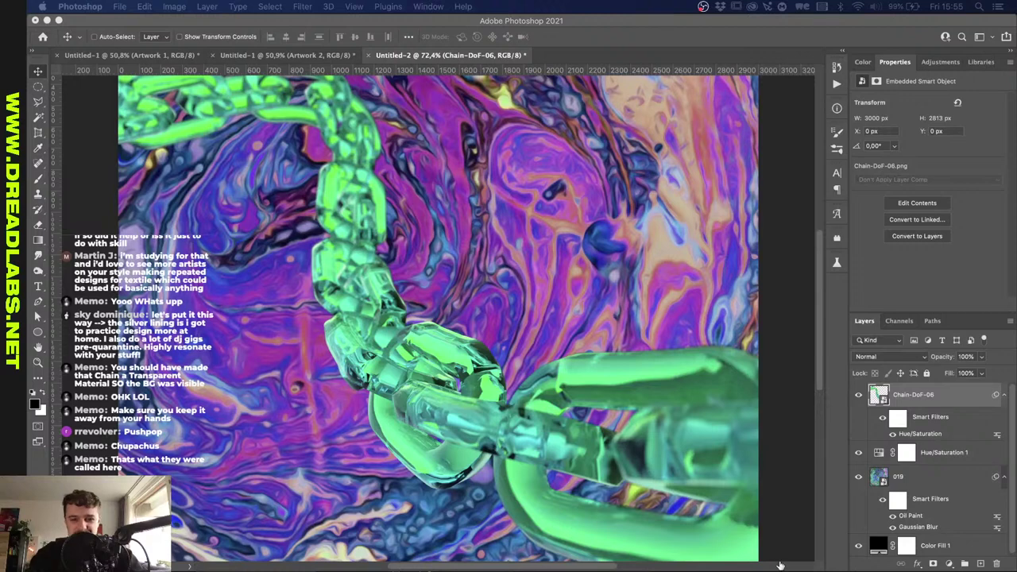
# Set the hue of the Hue/Saturation 1 adjustment layer above the marble to +38.
pyautogui.click(930, 459)
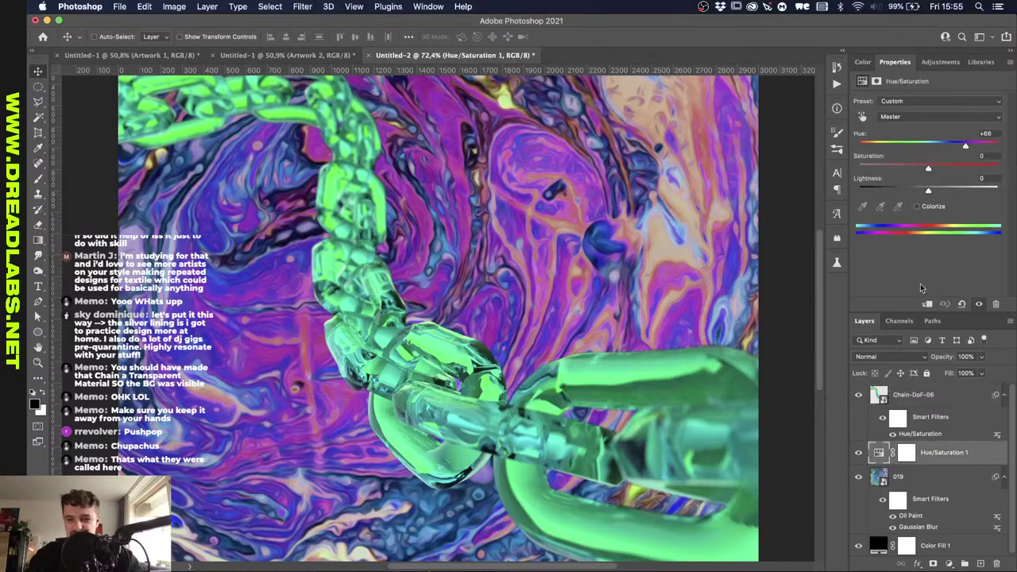
pyautogui.moveTo(966, 149); pyautogui.dragTo(954, 150)
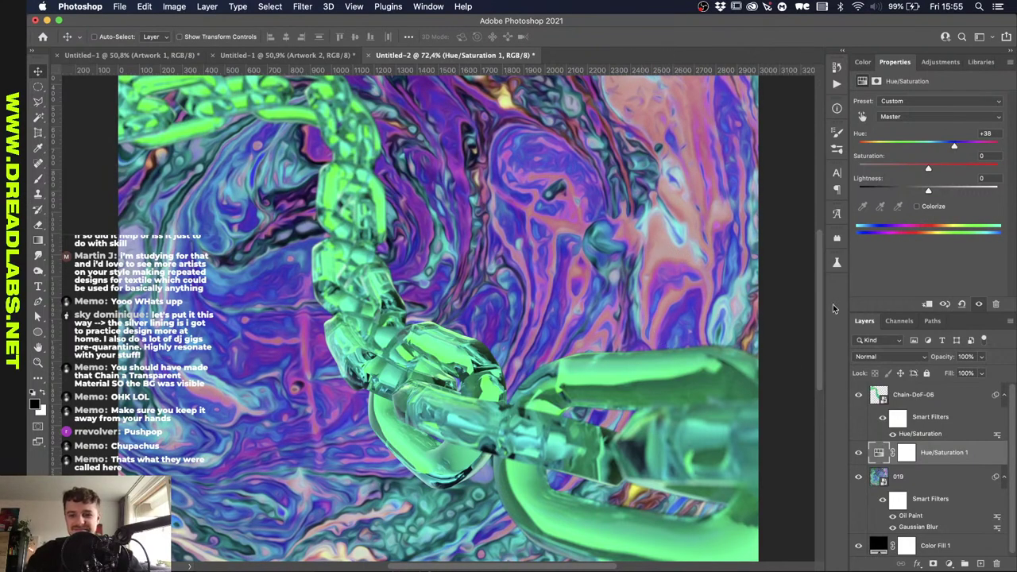
pyautogui.scroll(-3, 627, 259)
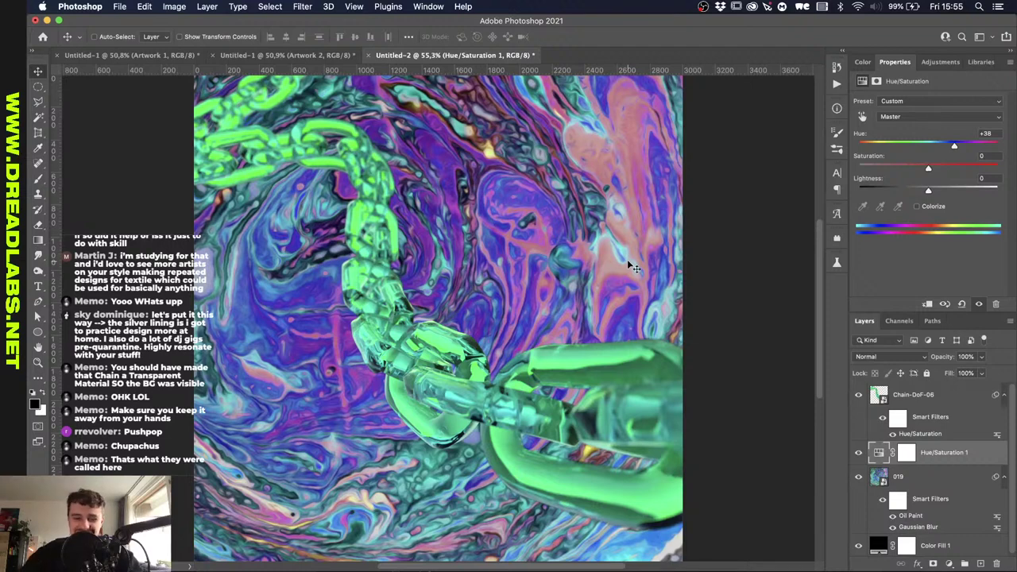
pyautogui.scroll(-1, 787, 344)
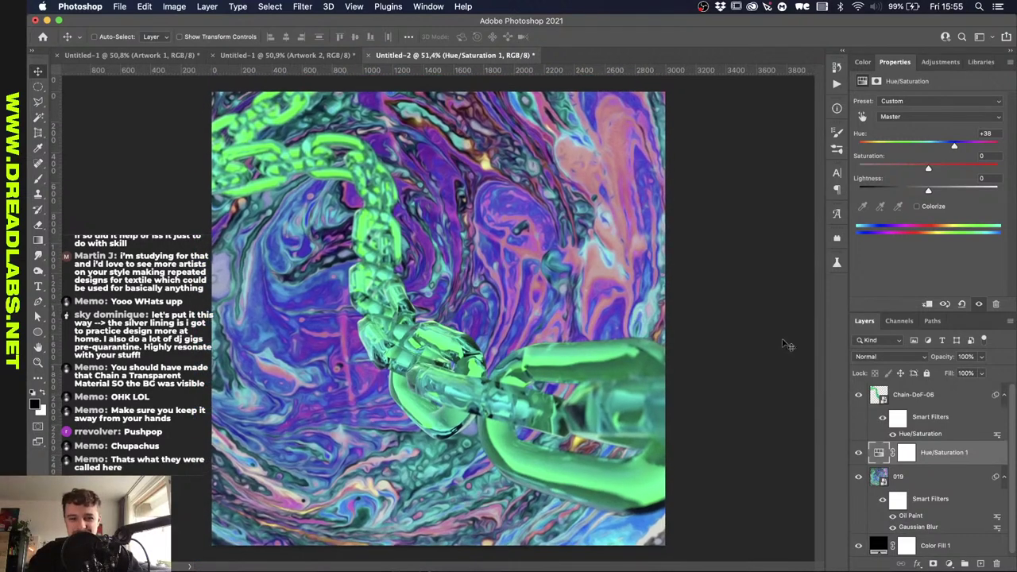
# Apply a second Oil Paint filter to the 019 layer with the same settings as the first.
pyautogui.click(930, 483)
pyautogui.click(302, 8)
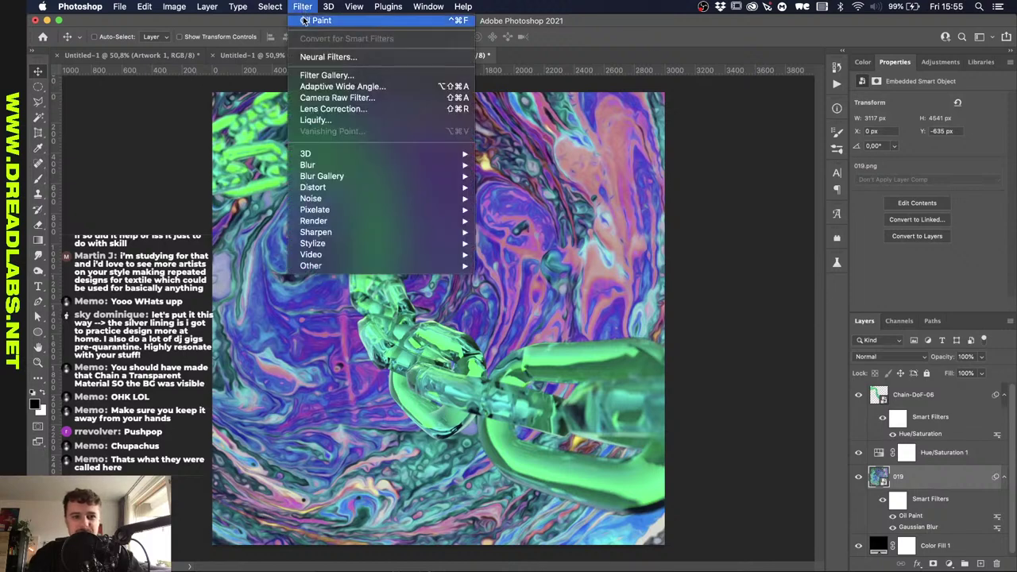
pyautogui.click(307, 22)
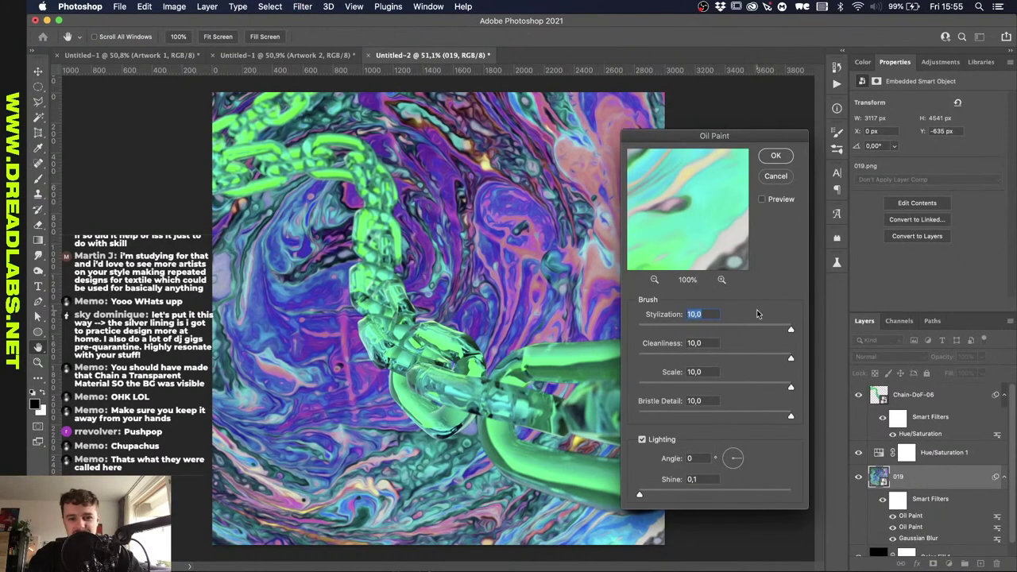
pyautogui.click(773, 155)
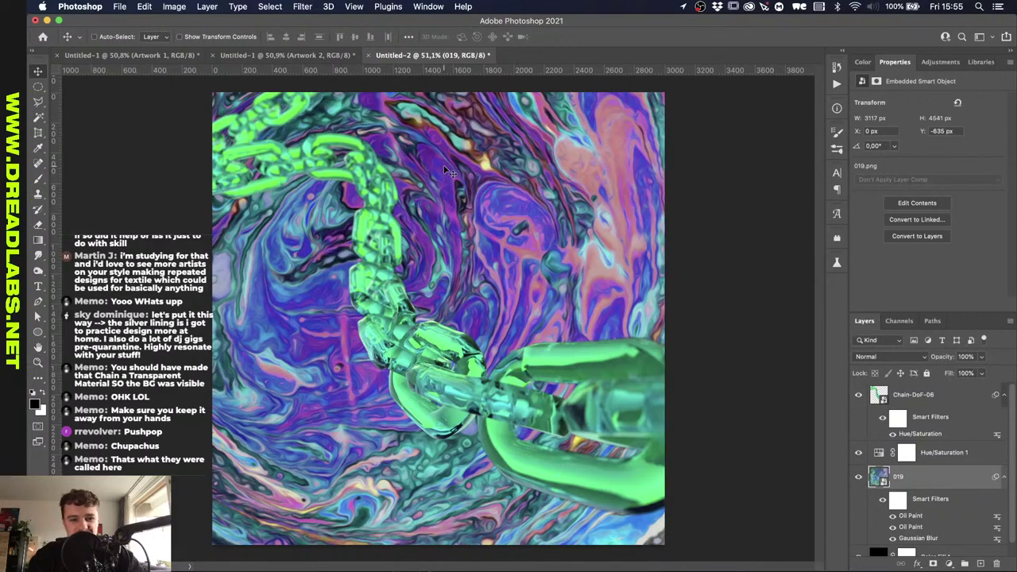
# Add an Outer Glow to the Chain-DoF-06 layer with 53% opacity, 11% spread and 90 px size.
pyautogui.click(890, 401)
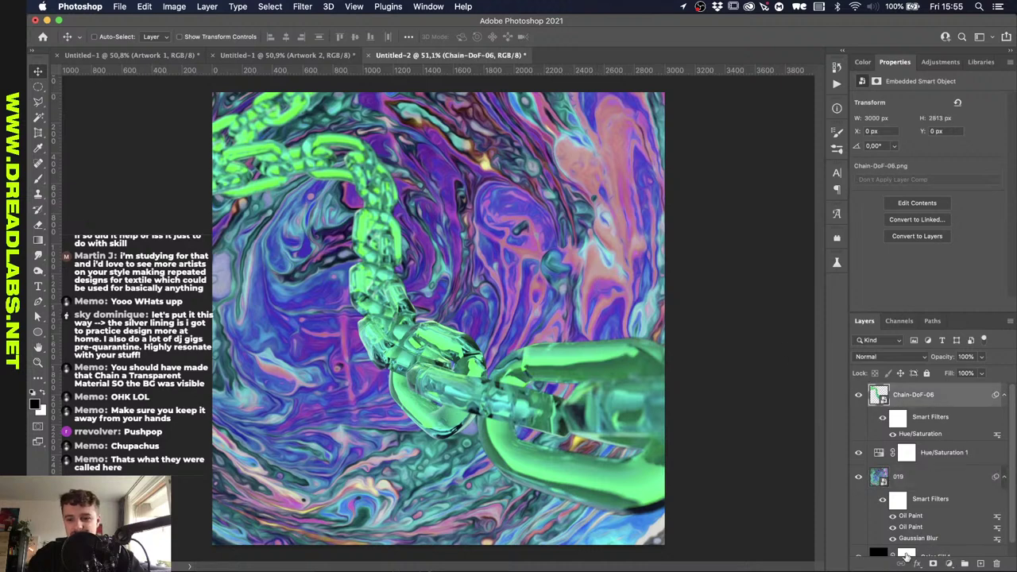
pyautogui.click(917, 564)
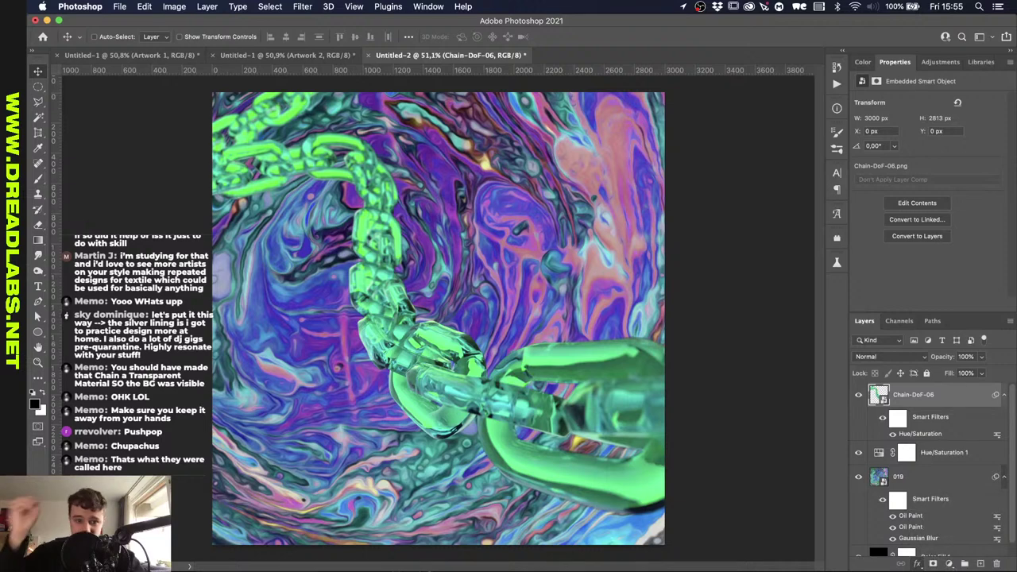
pyautogui.click(950, 571)
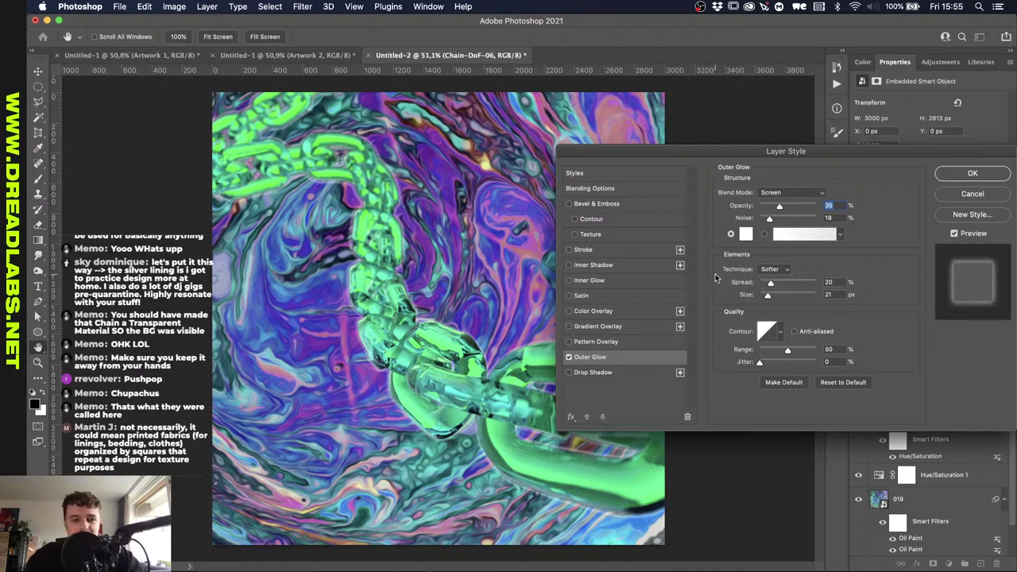
pyautogui.click(780, 284)
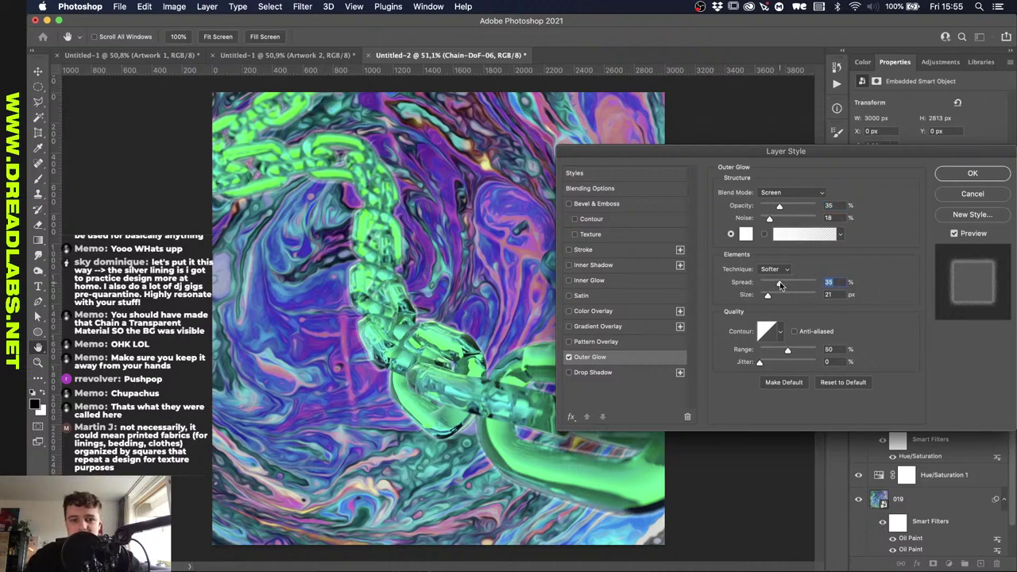
pyautogui.moveTo(780, 286)
pyautogui.mouseDown()
pyautogui.moveTo(770, 284)
pyautogui.moveTo(782, 295)
pyautogui.mouseUp()
pyautogui.click(770, 283)
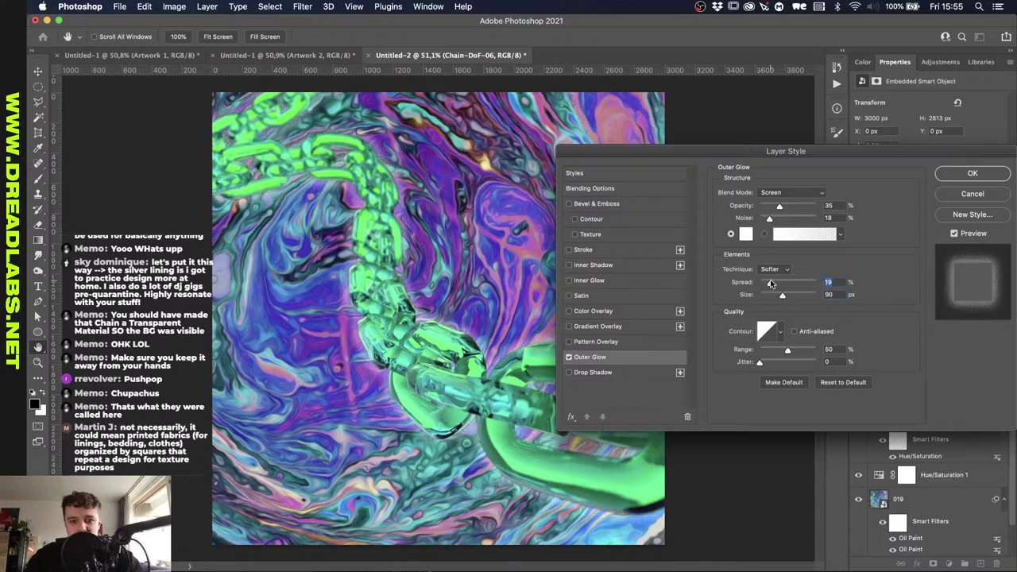
pyautogui.click(789, 206)
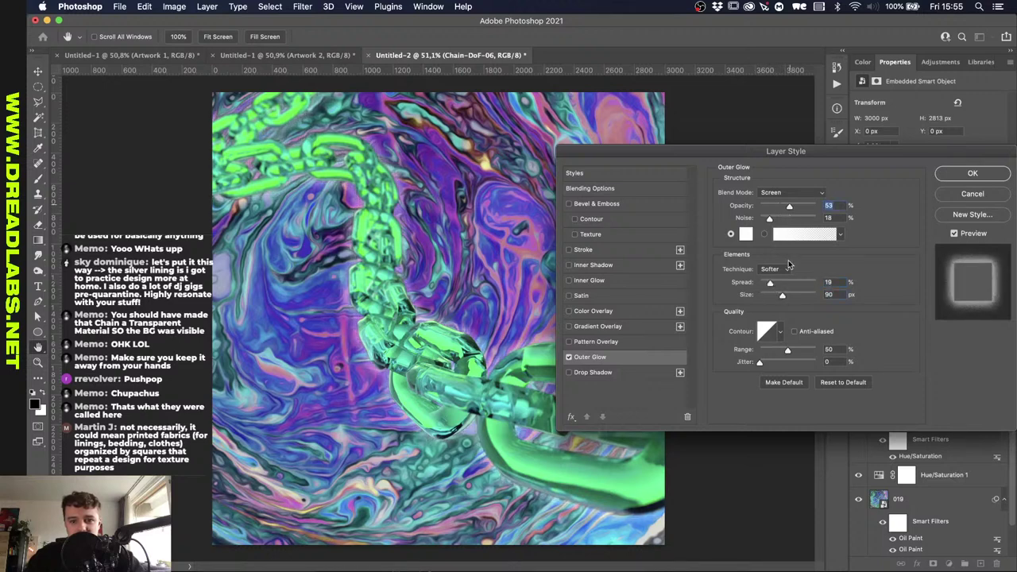
pyautogui.click(767, 286)
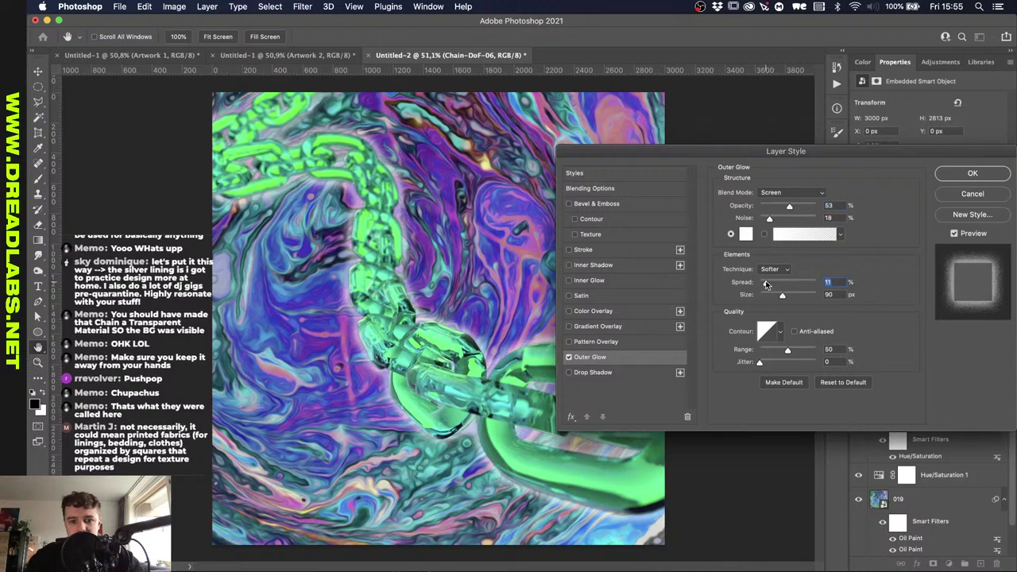
pyautogui.click(950, 172)
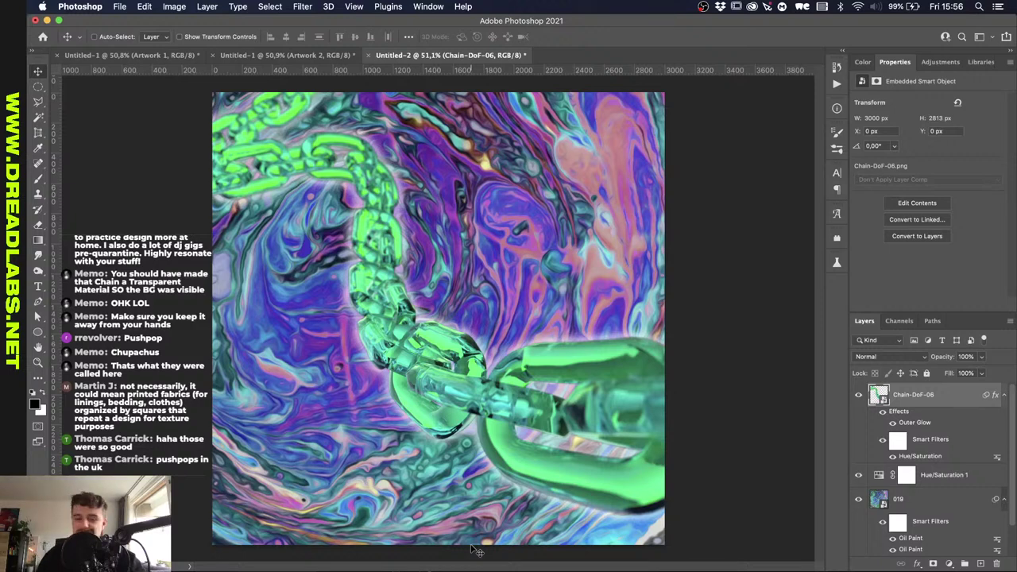
# Switch to Finder to look at the Plexiglass Chains renders, and close the file window.
pyautogui.press('super+Tab')
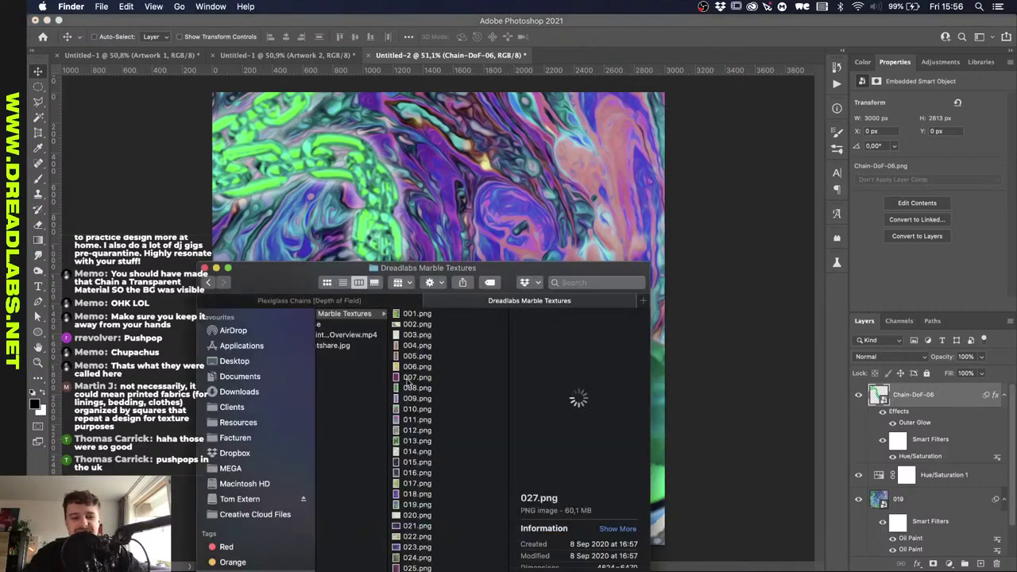
pyautogui.click(381, 303)
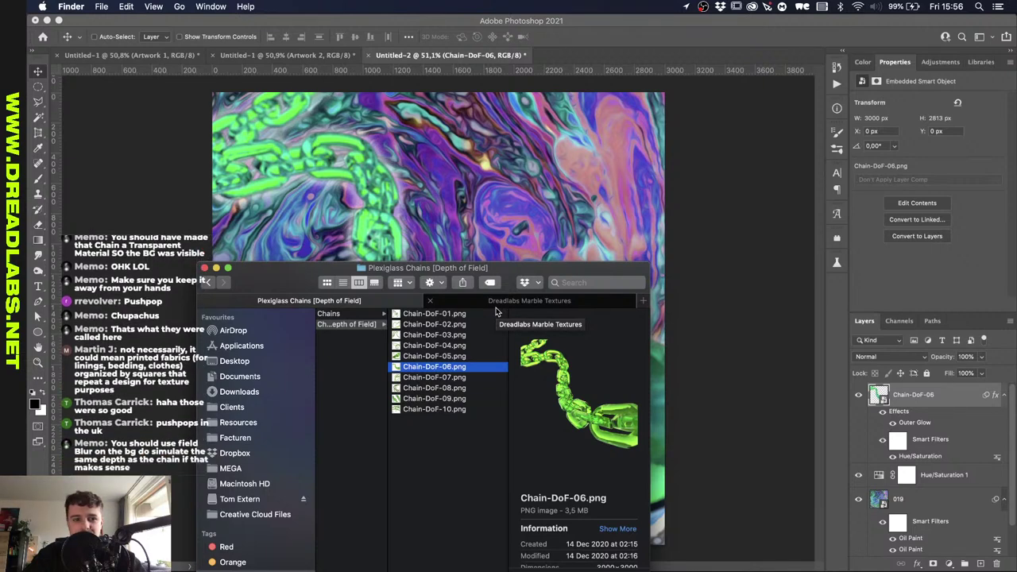
pyautogui.click(205, 268)
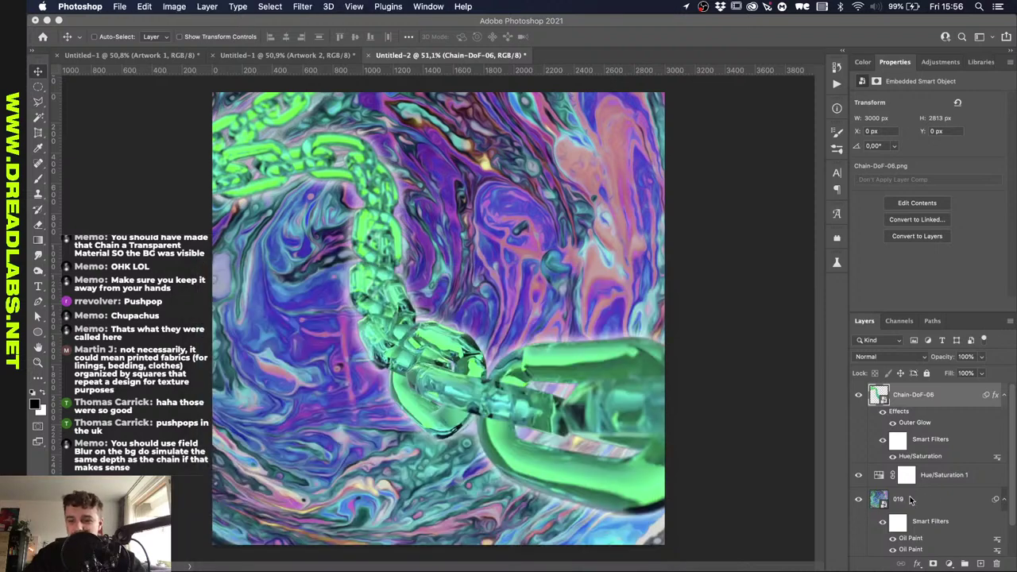
# Hide both Oil Paint filters and the Gaussian Blur on the 019 marble layer.
pyautogui.click(911, 499)
pyautogui.scroll(-1, 928, 496)
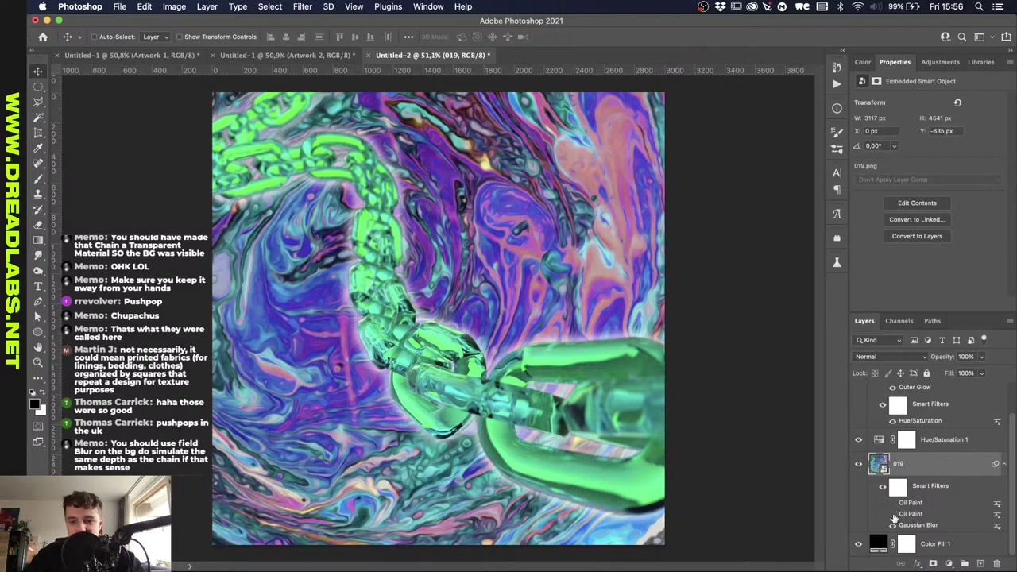
pyautogui.click(892, 525)
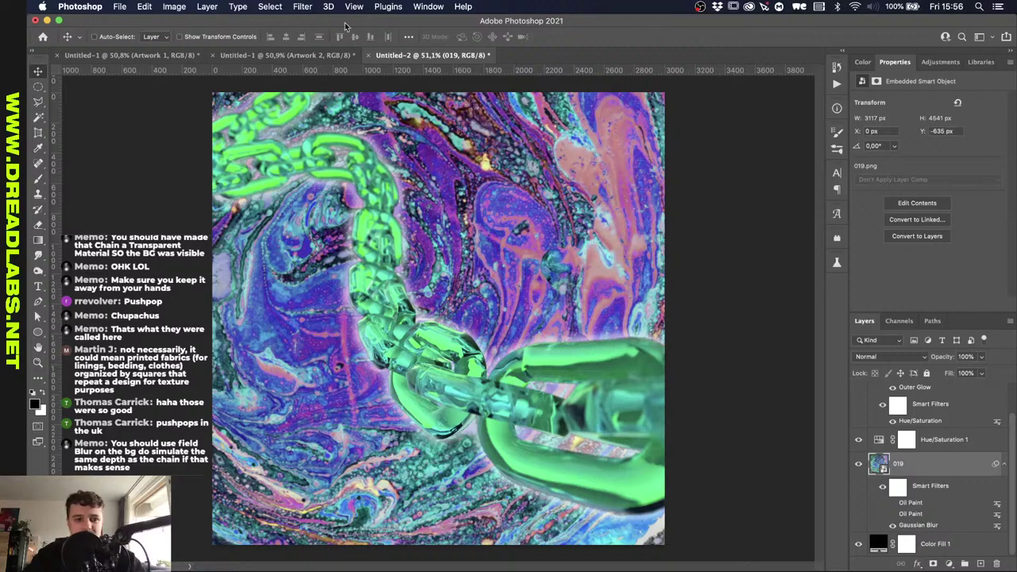
# Start a Field Blur on the 019 layer and place an 18 px blur pin at the large chain link's right edge.
pyautogui.click(302, 6)
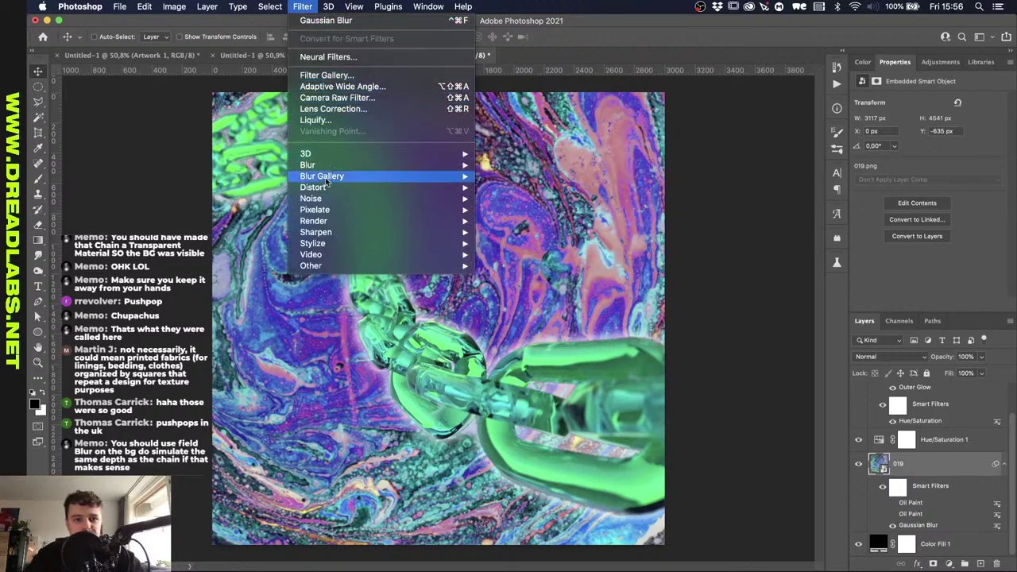
pyautogui.moveTo(333, 178)
pyautogui.click(508, 178)
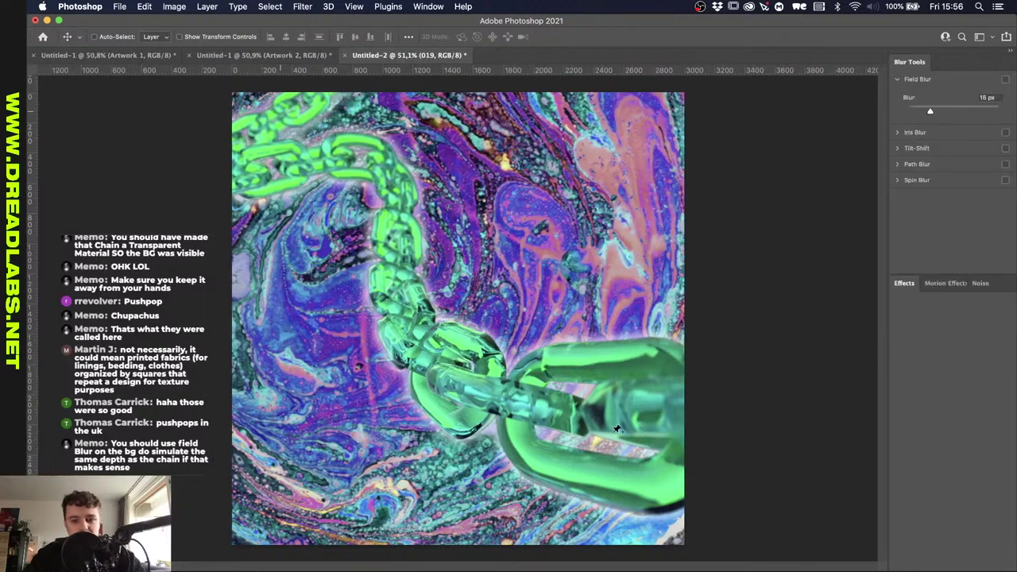
pyautogui.click(681, 419)
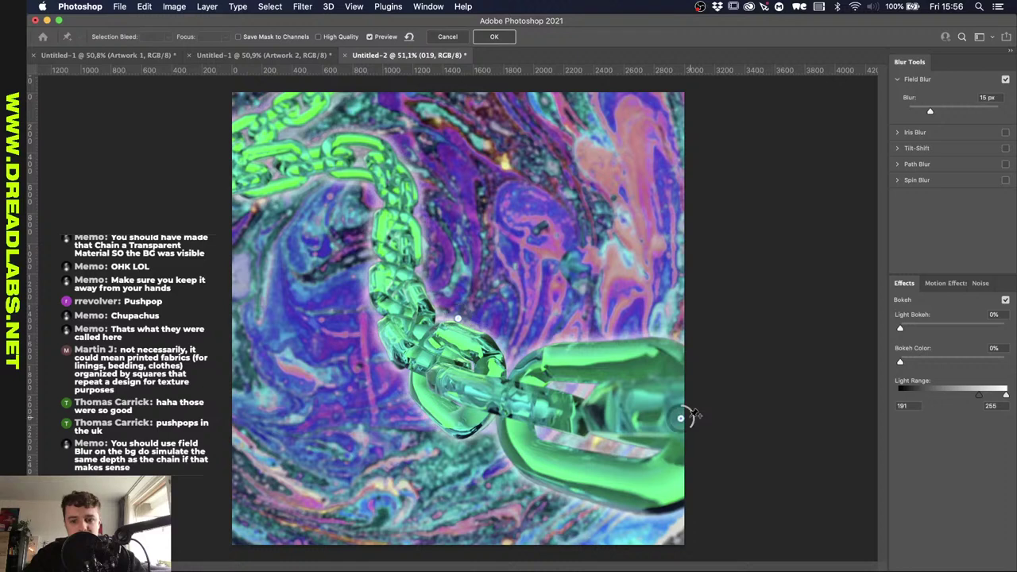
pyautogui.moveTo(693, 421); pyautogui.dragTo(684, 433)
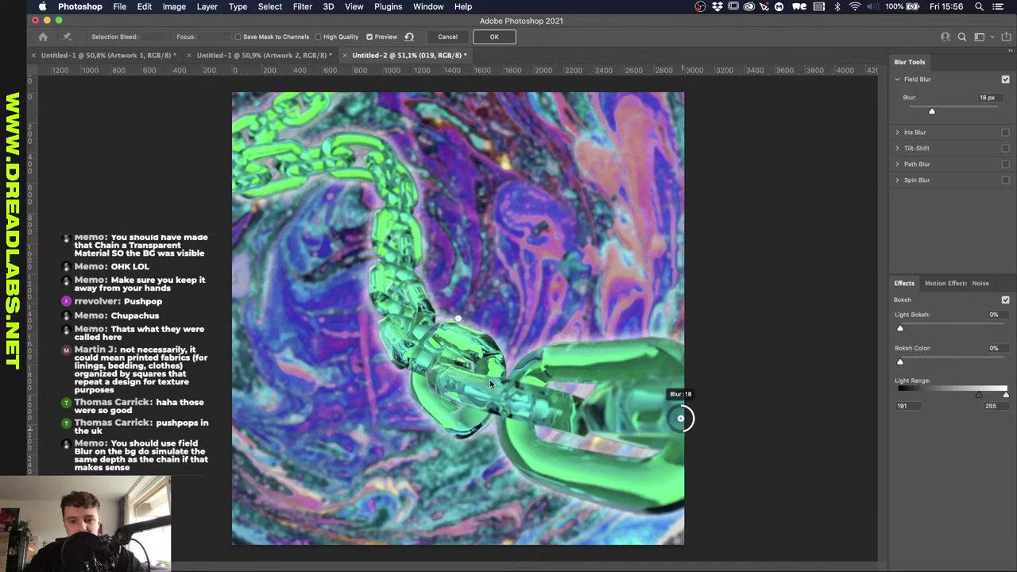
# Add a Field Blur pin on the middle chain link and set its blur to 0 px.
pyautogui.click(460, 358)
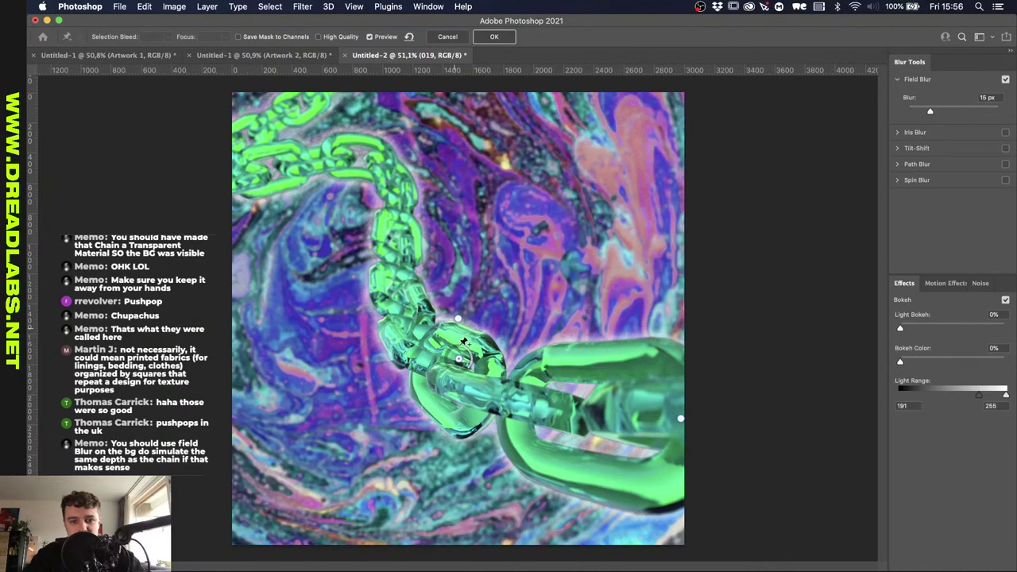
pyautogui.moveTo(472, 370); pyautogui.dragTo(459, 350)
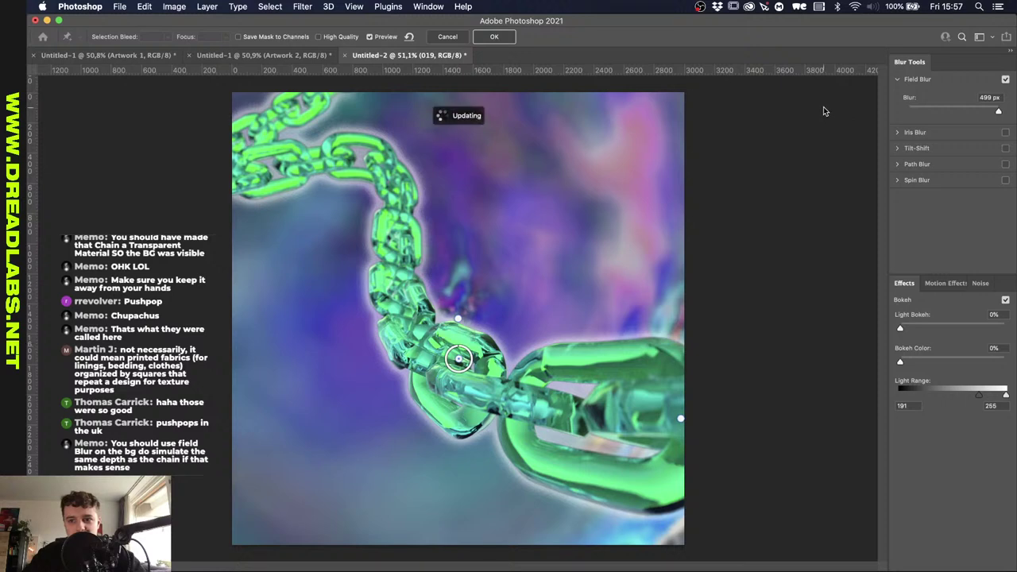
pyautogui.moveTo(999, 111); pyautogui.dragTo(909, 111)
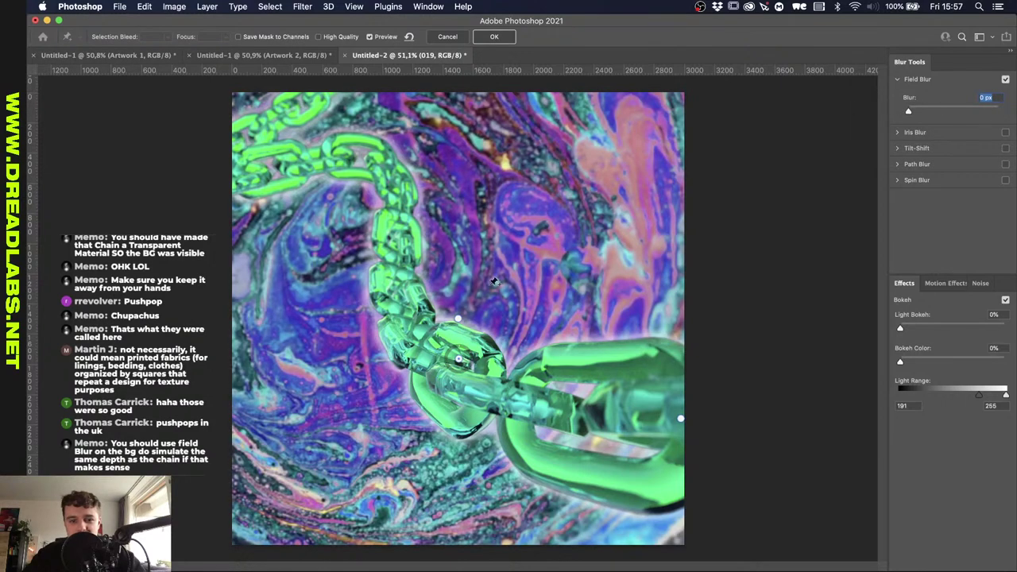
# Place a 37 px blur pin at the chain's far end in the canvas's upper-left corner, and apply the Field Blur.
pyautogui.click(391, 183)
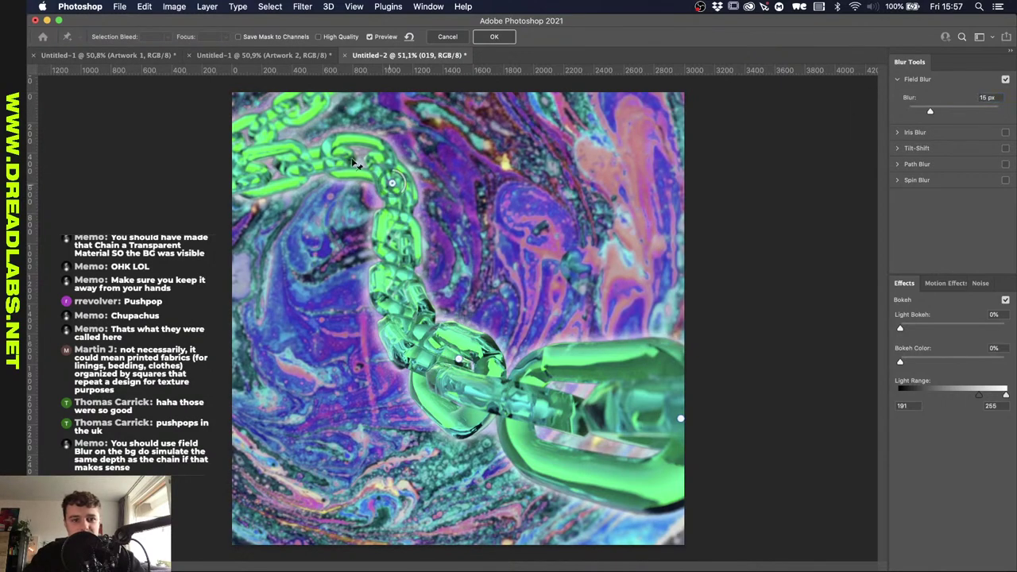
pyautogui.click(271, 104)
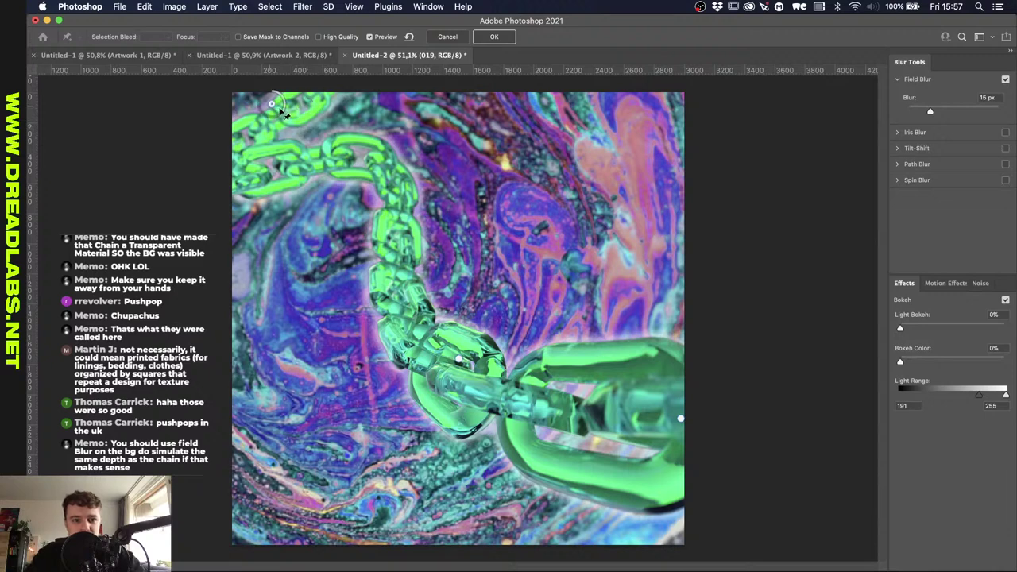
pyautogui.moveTo(281, 111); pyautogui.dragTo(265, 123)
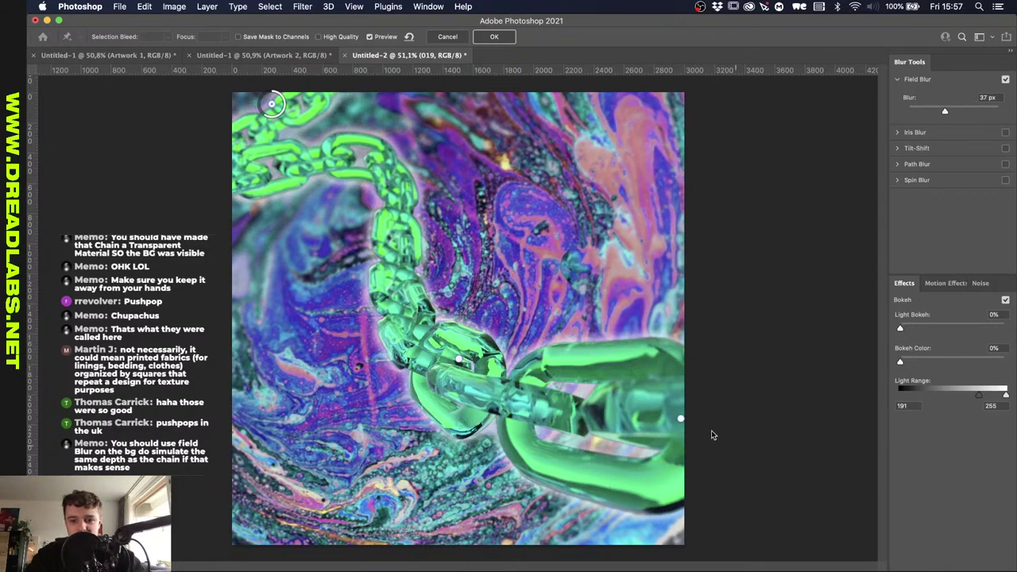
pyautogui.click(493, 37)
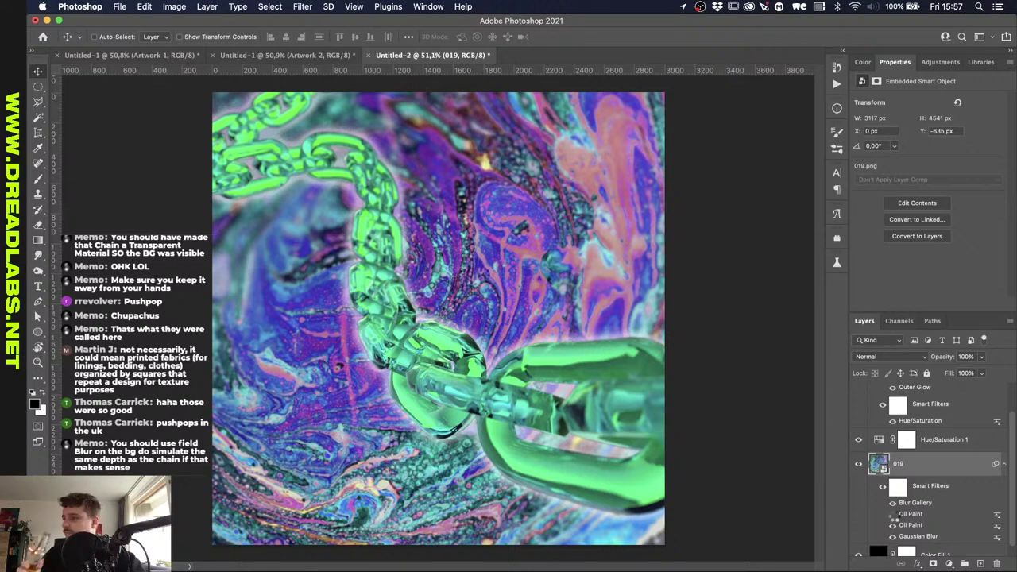
# Show the Gaussian Blur and lower Oil Paint filters on the 019 layer again, keeping the upper Oil Paint hidden.
pyautogui.click(893, 514)
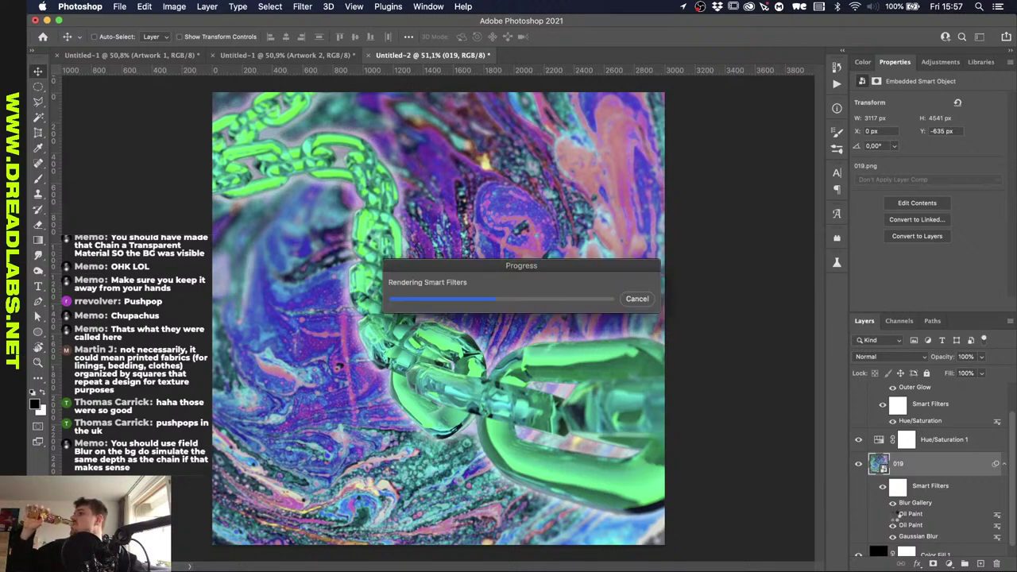
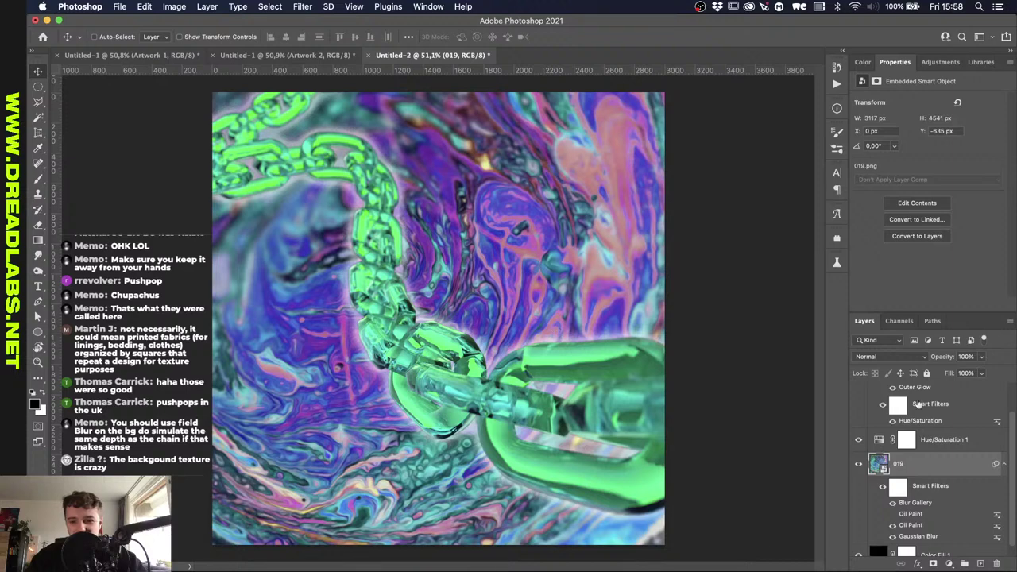
pyautogui.scroll(2, 930, 471)
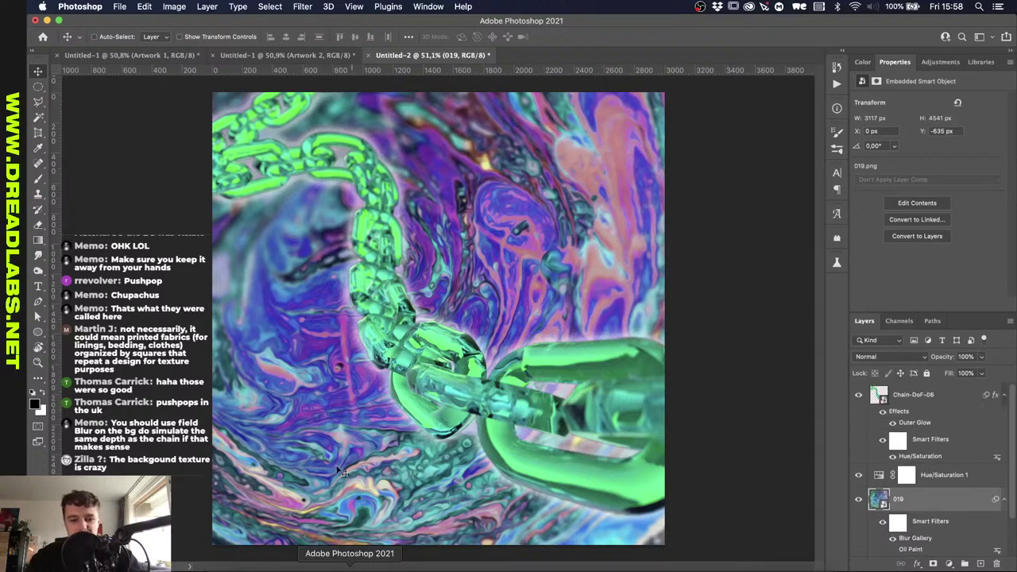
# Switch to Illustrator and delete the radial zigzag artwork from the artboard.
pyautogui.click(386, 566)
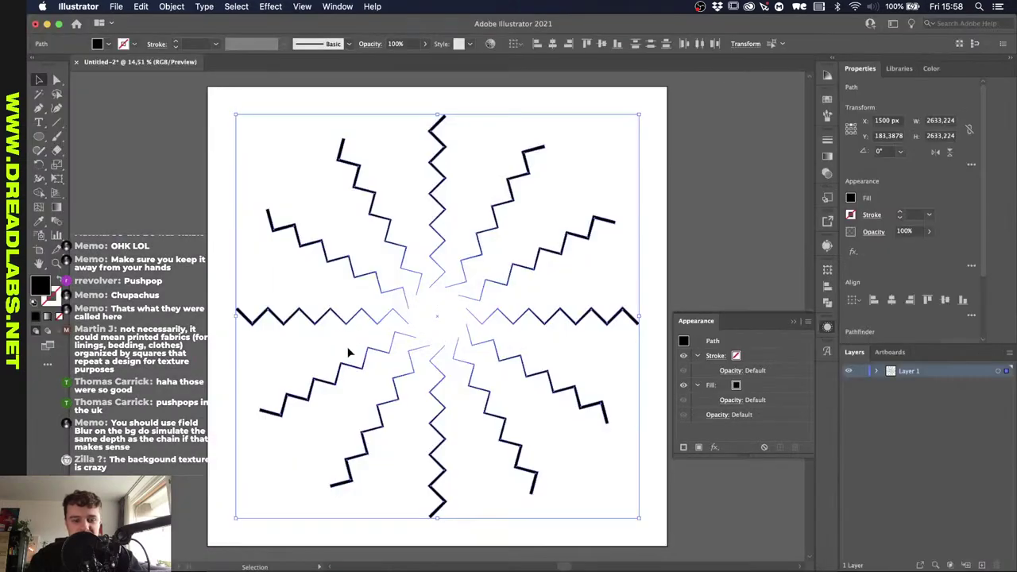
pyautogui.press('Delete')
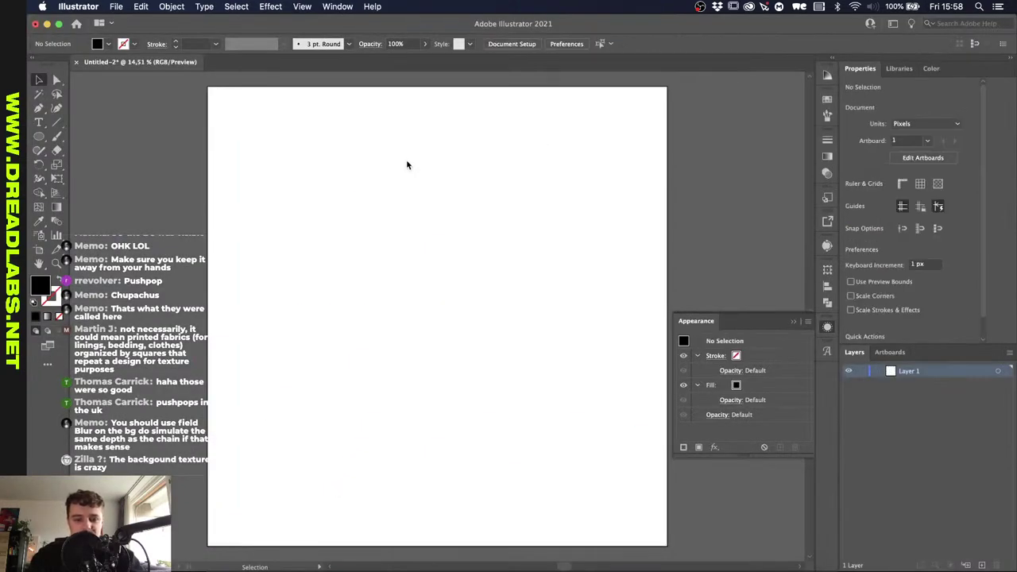
# Draw a closed black angular shape with the Pen tool, running from the artboard's upper-left corner to its lower-right corner.
pyautogui.press('m')
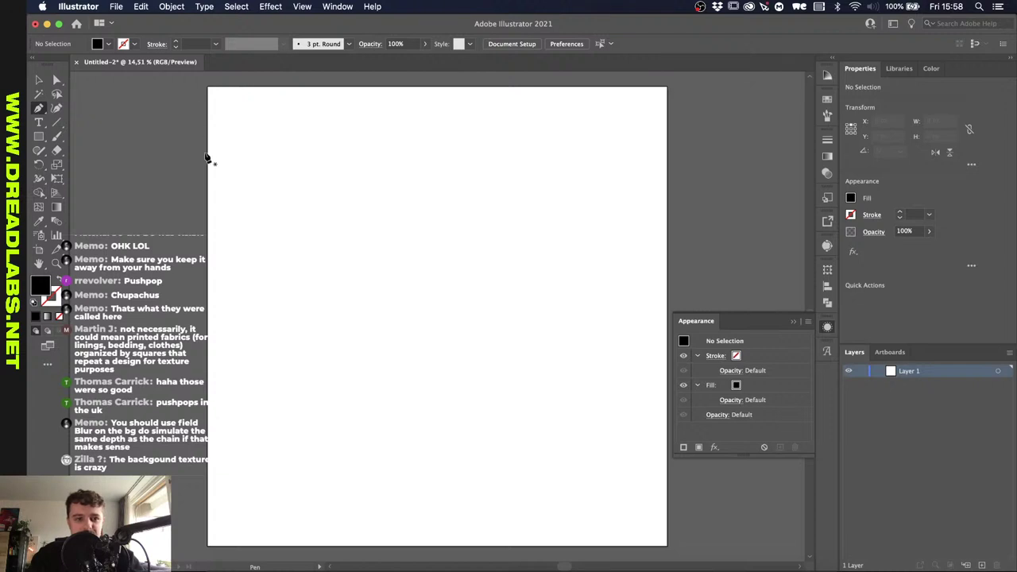
pyautogui.click(209, 186)
pyautogui.click(256, 266)
pyautogui.click(332, 316)
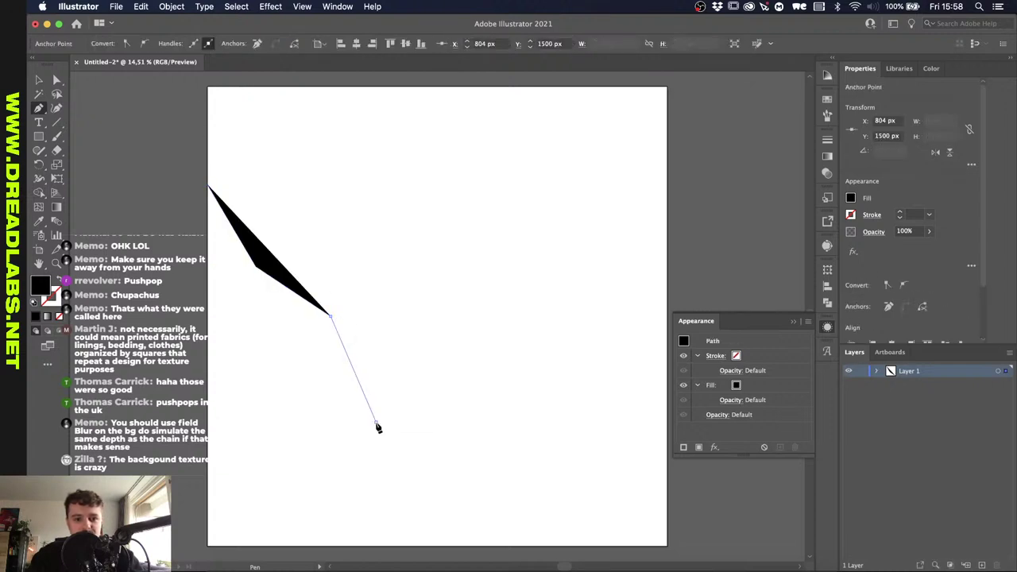
pyautogui.click(375, 422)
pyautogui.click(490, 442)
pyautogui.click(518, 546)
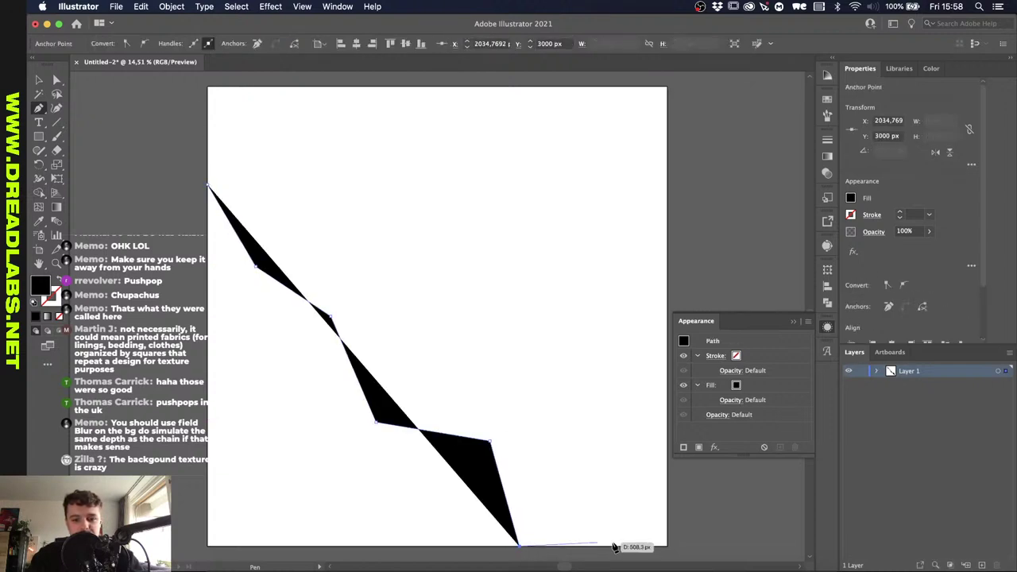
pyautogui.click(668, 546)
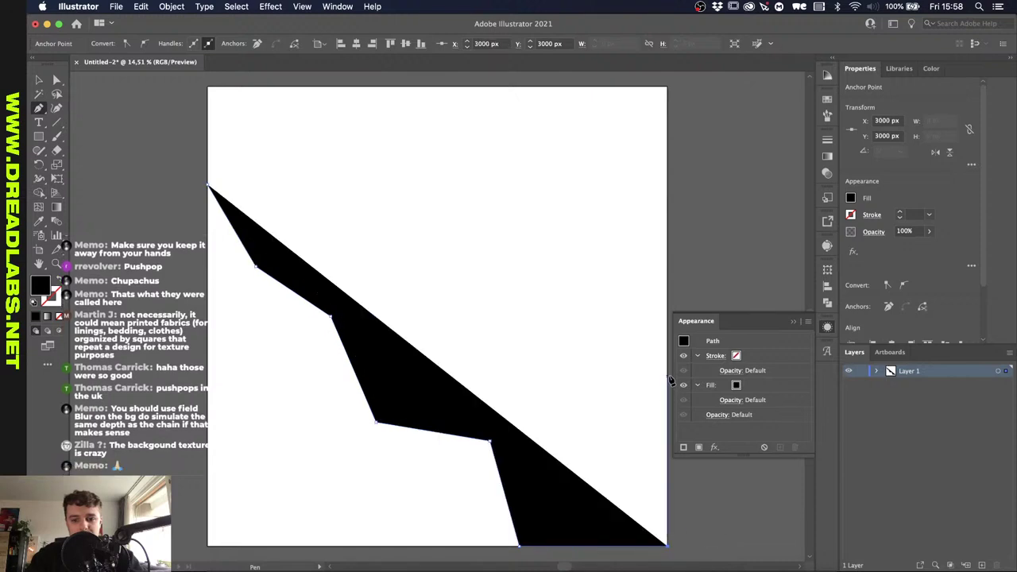
pyautogui.click(667, 276)
pyautogui.click(543, 261)
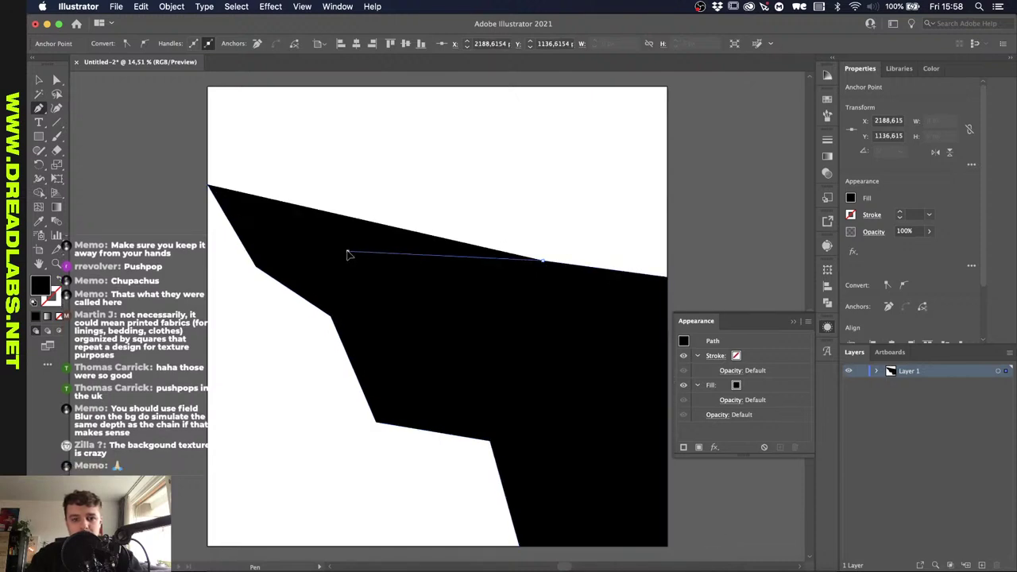
pyautogui.click(348, 251)
pyautogui.click(323, 159)
pyautogui.click(321, 87)
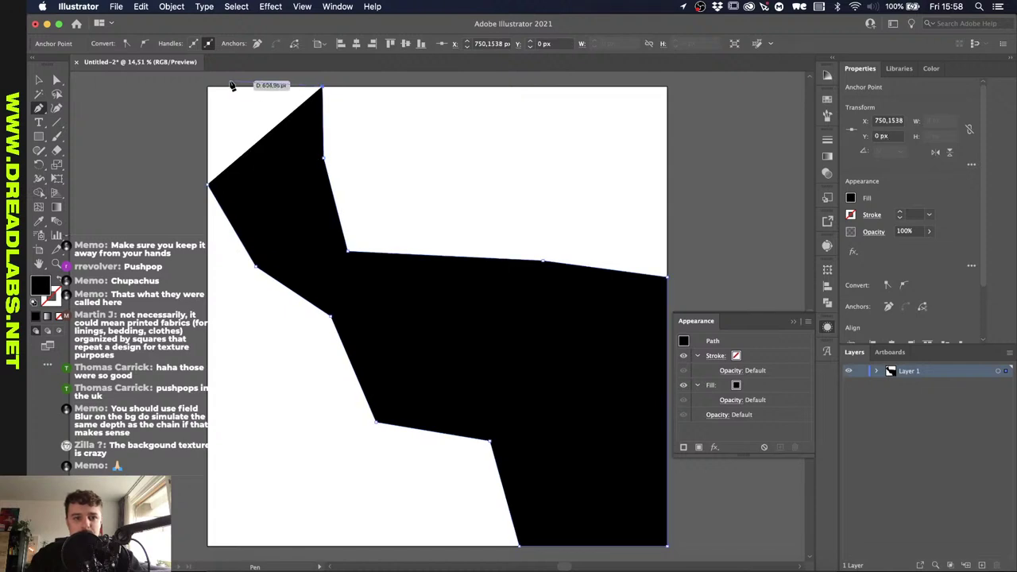
pyautogui.click(209, 88)
pyautogui.click(209, 185)
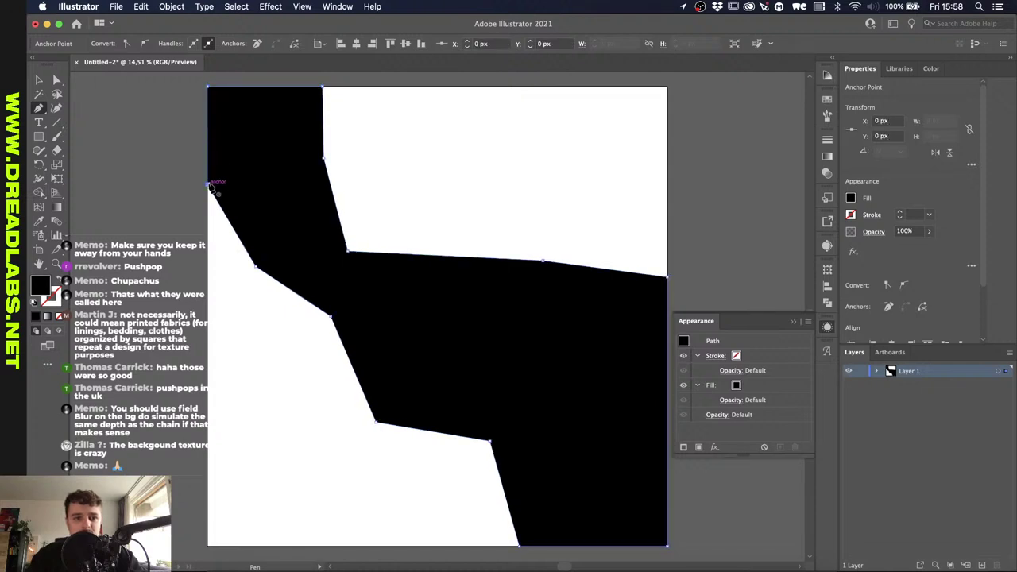
pyautogui.press('v')
# Switch to Photoshop and capture a screenshot of the whole chain artwork canvas.
pyautogui.press('super+Tab')
pyautogui.press('super+Tab')
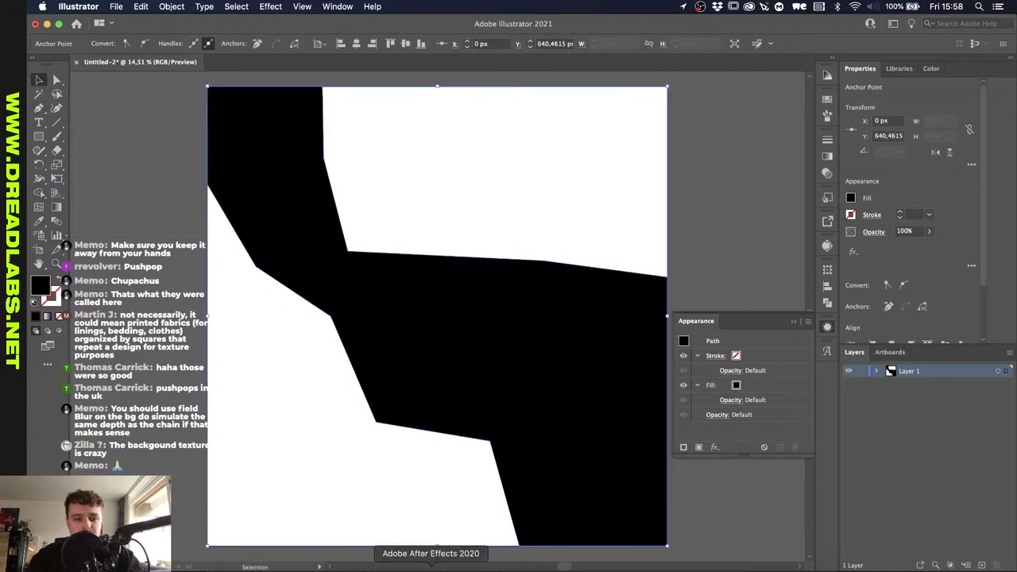
pyautogui.press('super+shift+5')
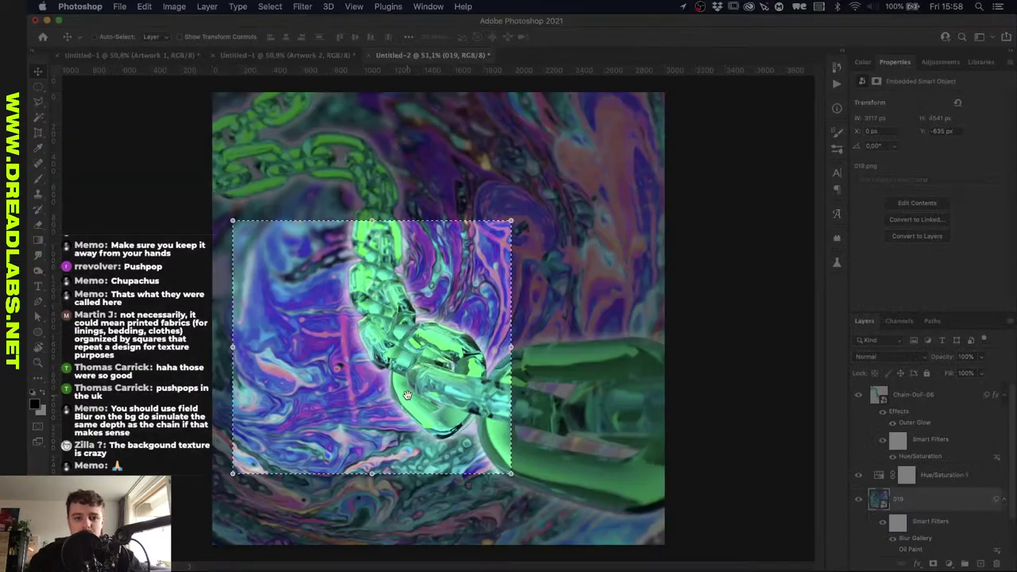
pyautogui.moveTo(259, 246); pyautogui.dragTo(245, 131)
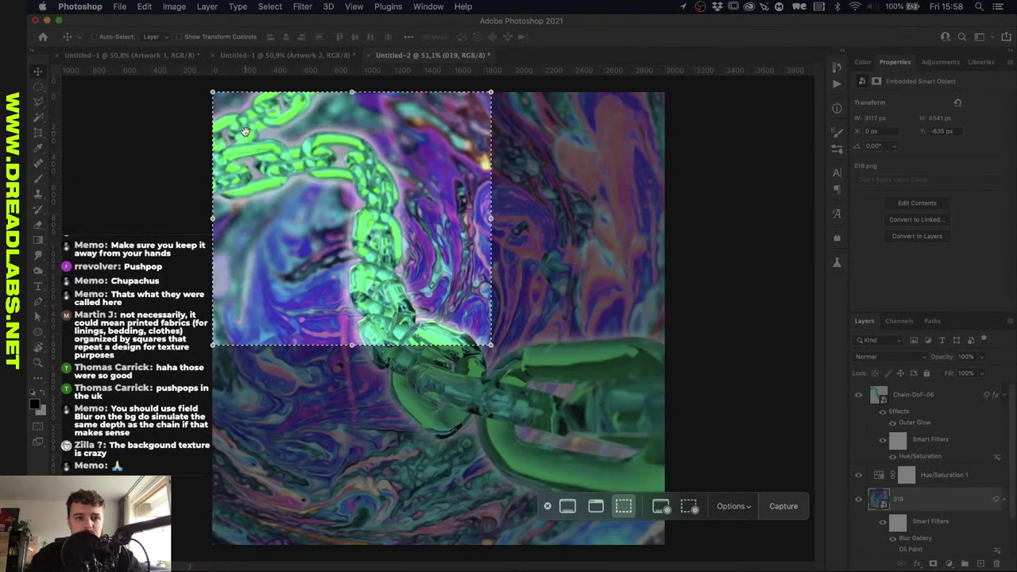
pyautogui.moveTo(488, 343); pyautogui.dragTo(660, 544)
pyautogui.click(777, 509)
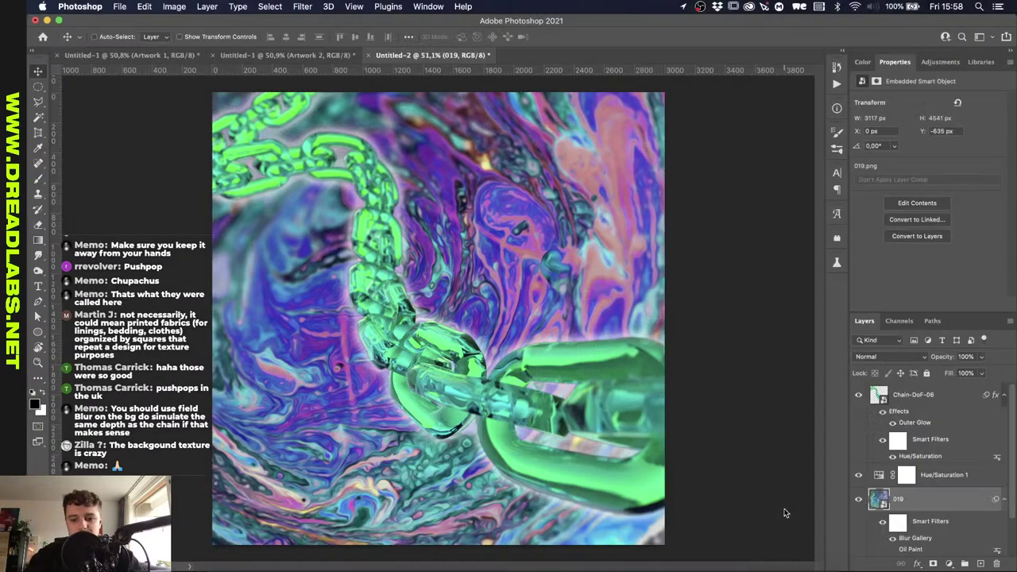
# Switch to Illustrator and replace the black shape with the captured screenshot, scaled to about 2977 × 3000 px on the artboard.
pyautogui.click(391, 566)
pyautogui.hotkey('ctrl', 'a')
pyautogui.press('Delete')
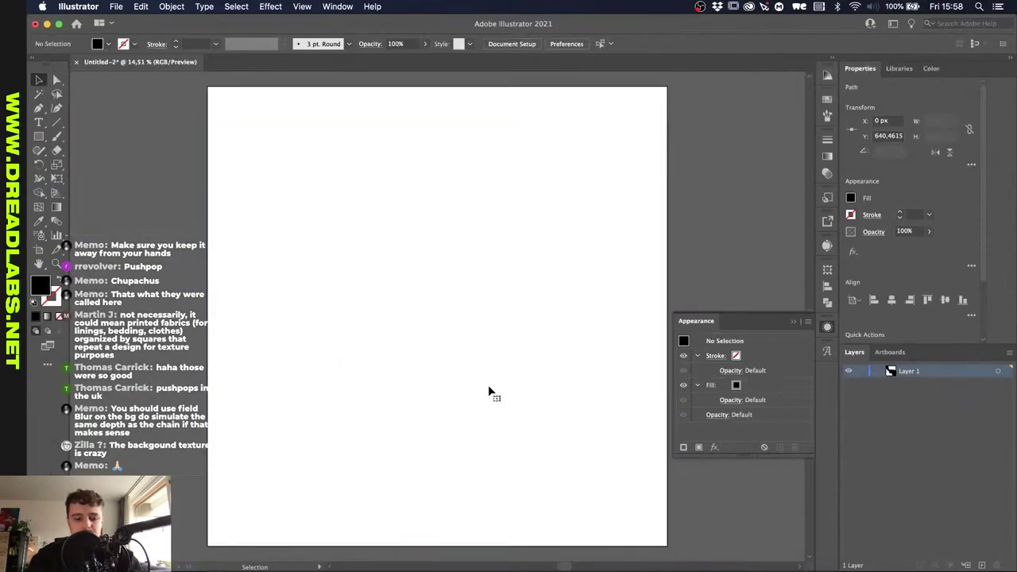
pyautogui.press('cmd+v')
pyautogui.moveTo(436, 256); pyautogui.dragTo(484, 89)
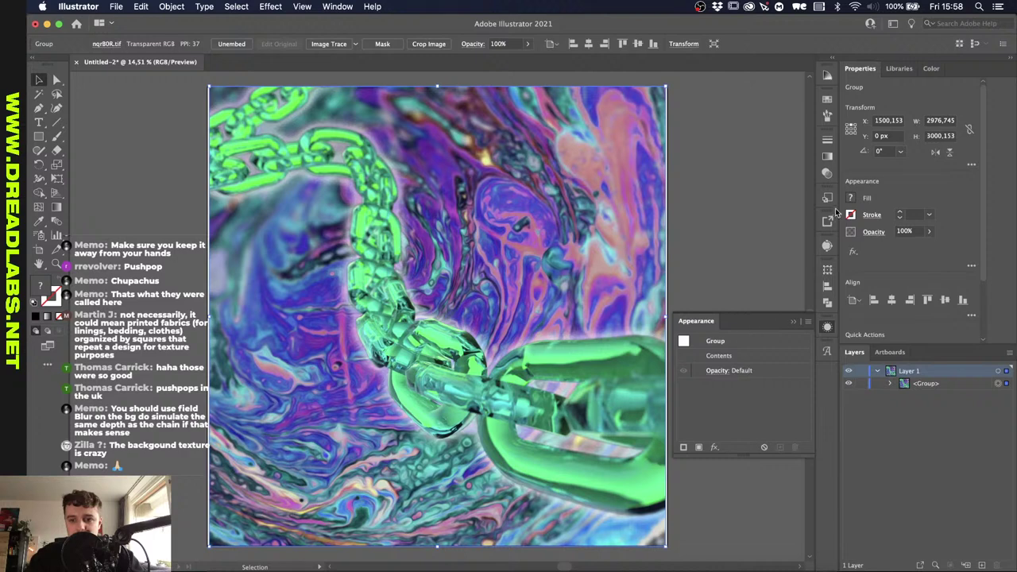
# Set the reference screenshot's opacity to 30% and lock it.
pyautogui.click(827, 173)
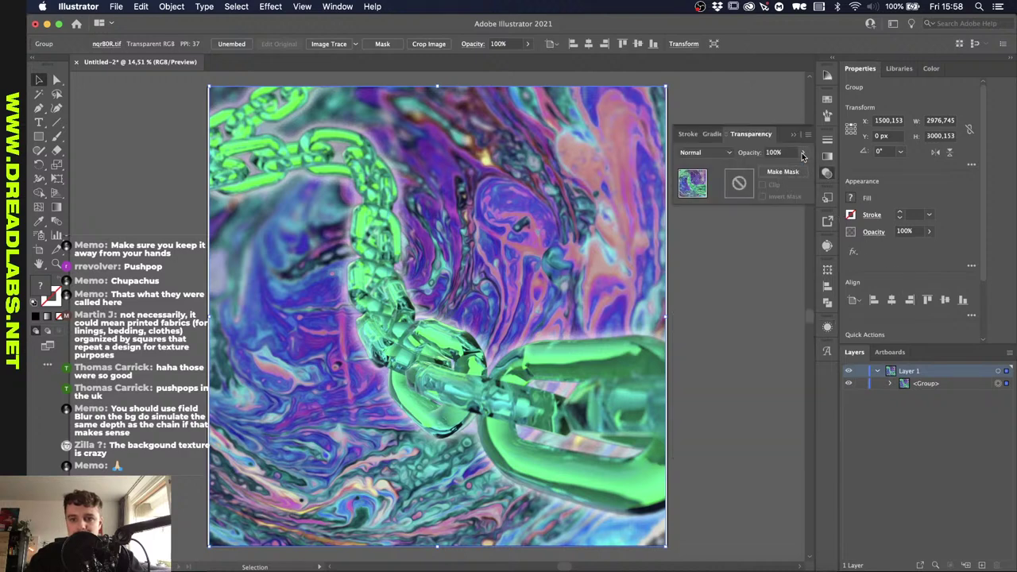
pyautogui.click(802, 154)
pyautogui.moveTo(777, 169); pyautogui.dragTo(772, 167)
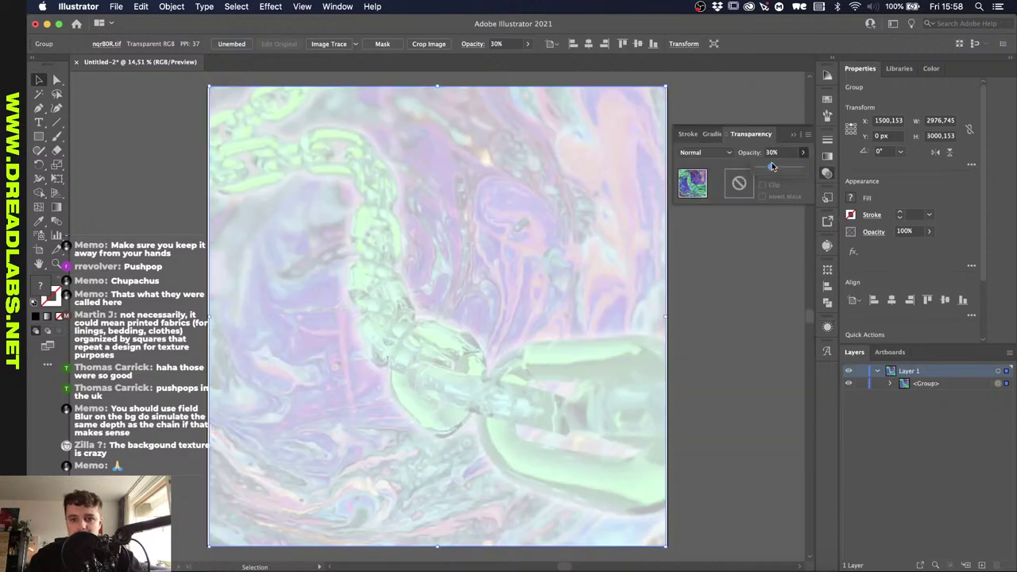
pyautogui.click(861, 384)
# Draw a black rectangle about 1000 × 479 px in the artboard's lower-left corner and align it to the left and bottom edges.
pyautogui.press('p')
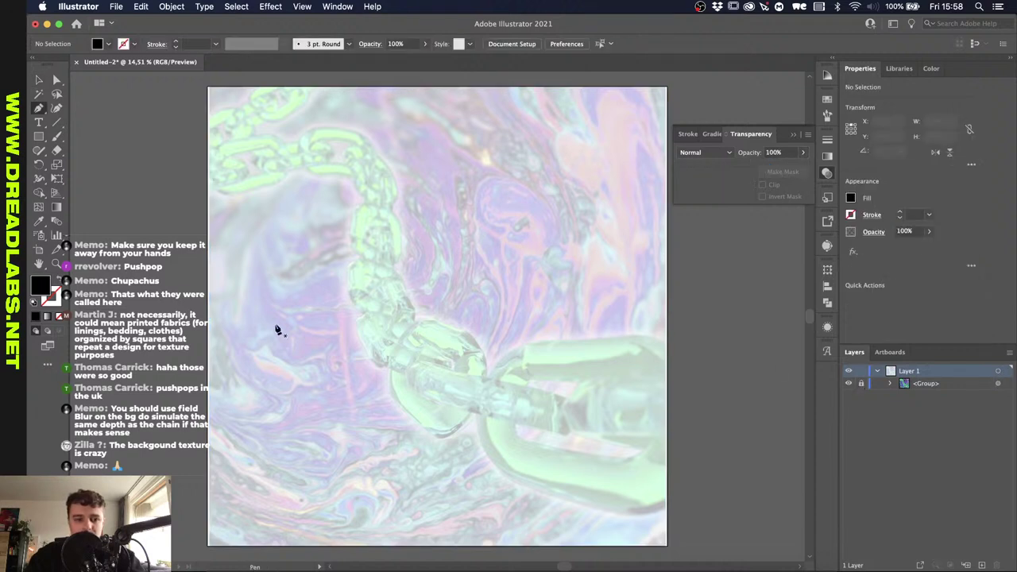
pyautogui.press('m')
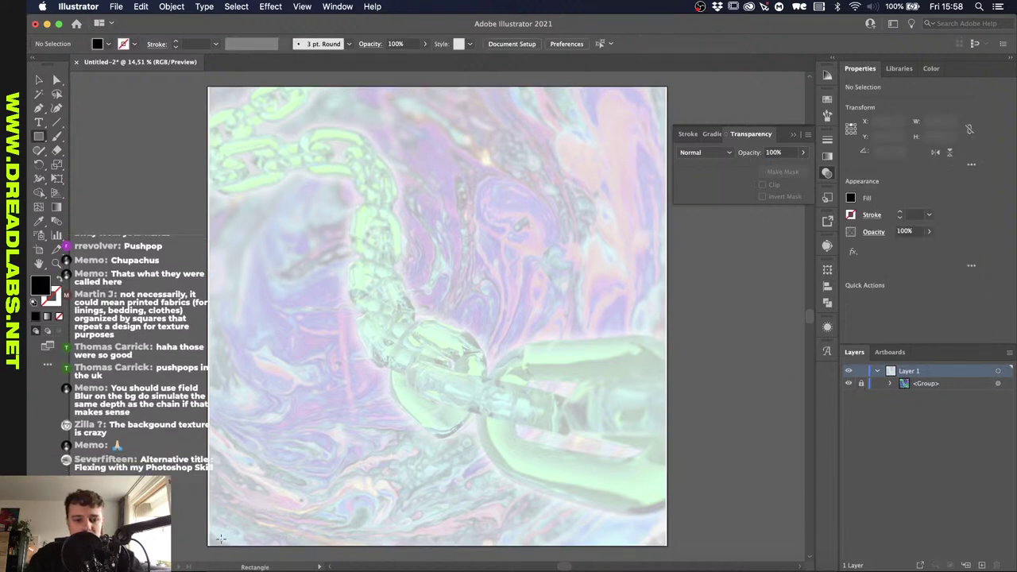
pyautogui.moveTo(209, 546); pyautogui.dragTo(363, 474)
pyautogui.press('v')
pyautogui.click(537, 44)
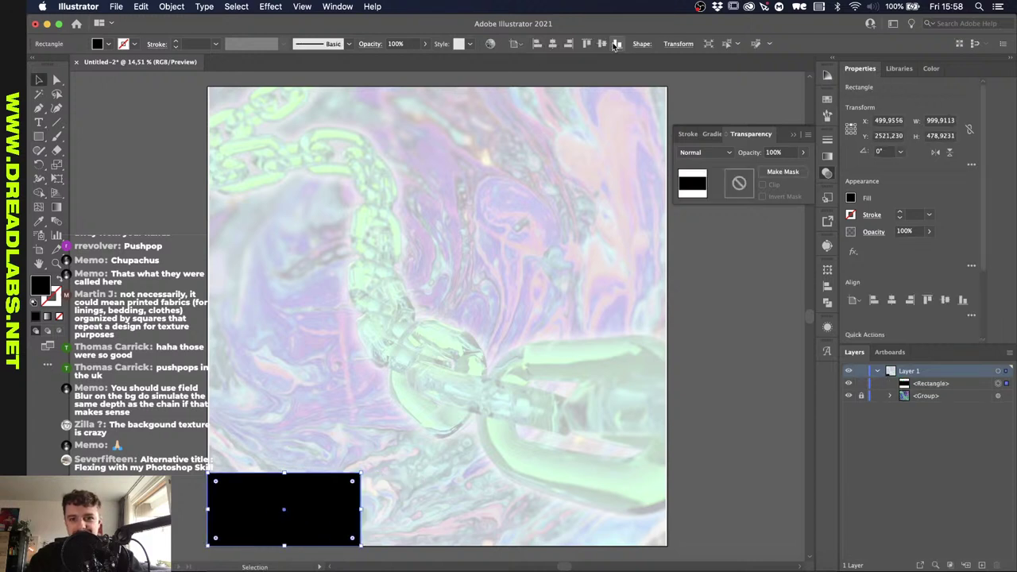
pyautogui.click(614, 44)
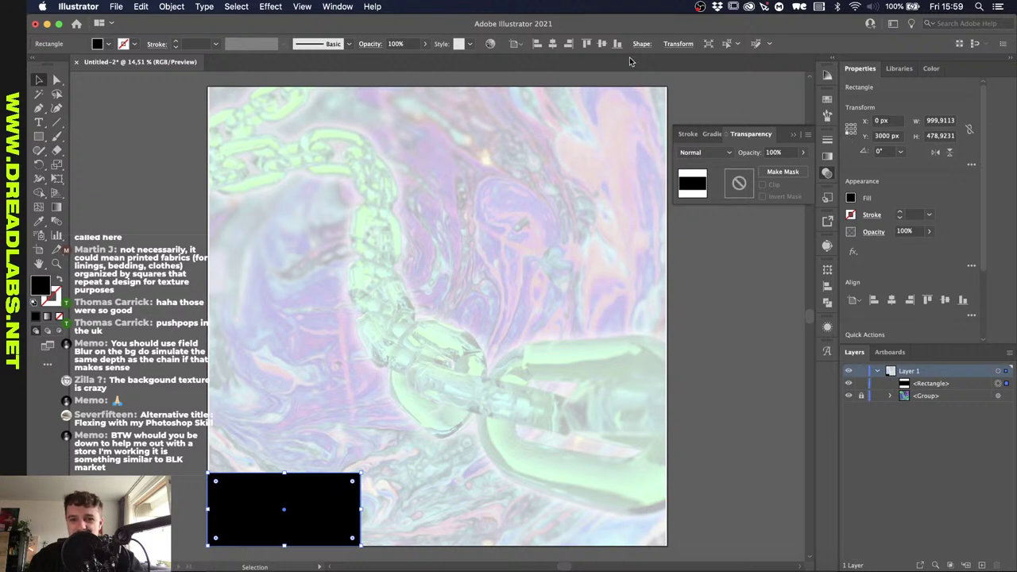
pyautogui.click(513, 43)
pyautogui.click(549, 83)
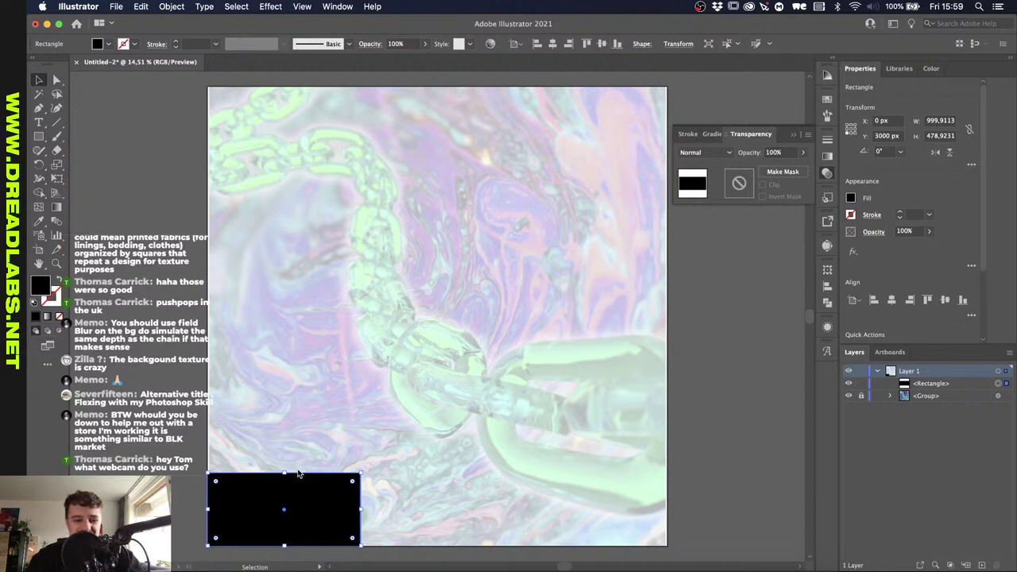
# Nudge the black rectangle 200 px up and 200 px right, to X 200 px and Y 2800 px.
pyautogui.hotkey('shift', 'Up')
pyautogui.hotkey('shift', 'Up')
pyautogui.hotkey('shift', 'Up')
pyautogui.hotkey('shift', 'Up')
pyautogui.hotkey('shift', 'Up')
pyautogui.hotkey('shift', 'Up')
pyautogui.hotkey('shift', 'Up')
pyautogui.hotkey('shift', 'Up')
pyautogui.hotkey('shift', 'Up')
pyautogui.hotkey('shift', 'Up')
pyautogui.hotkey('shift', 'Up')
pyautogui.hotkey('shift', 'Up')
pyautogui.hotkey('shift', 'Up')
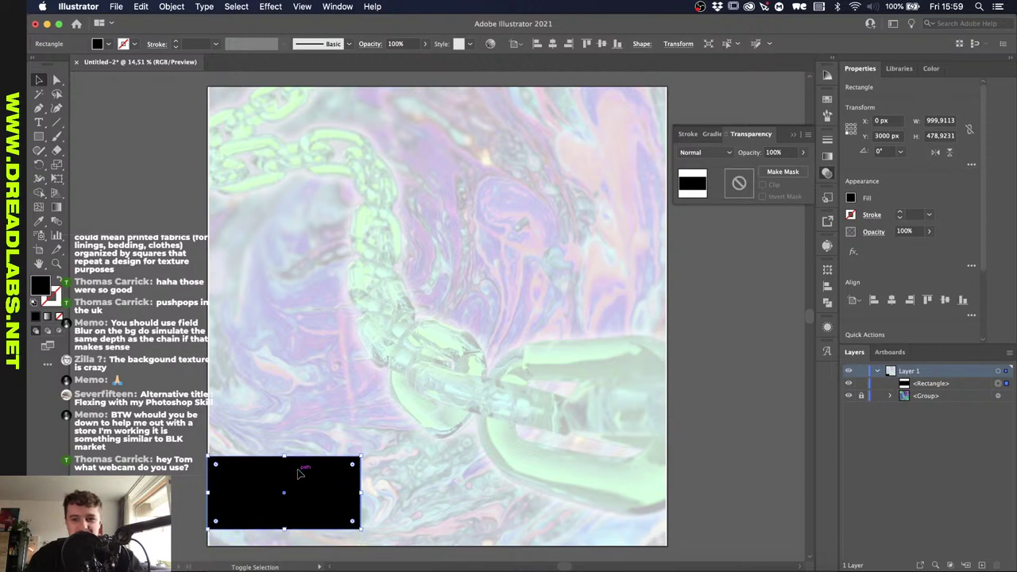
pyautogui.hotkey('shift', 'Up')
pyautogui.hotkey('shift', 'Up')
pyautogui.hotkey('shift', 'Up')
pyautogui.hotkey('shift', 'Up')
pyautogui.hotkey('shift', 'Up')
pyautogui.hotkey('shift', 'Up')
pyautogui.hotkey('shift', 'Up')
pyautogui.hotkey('shift', 'Up')
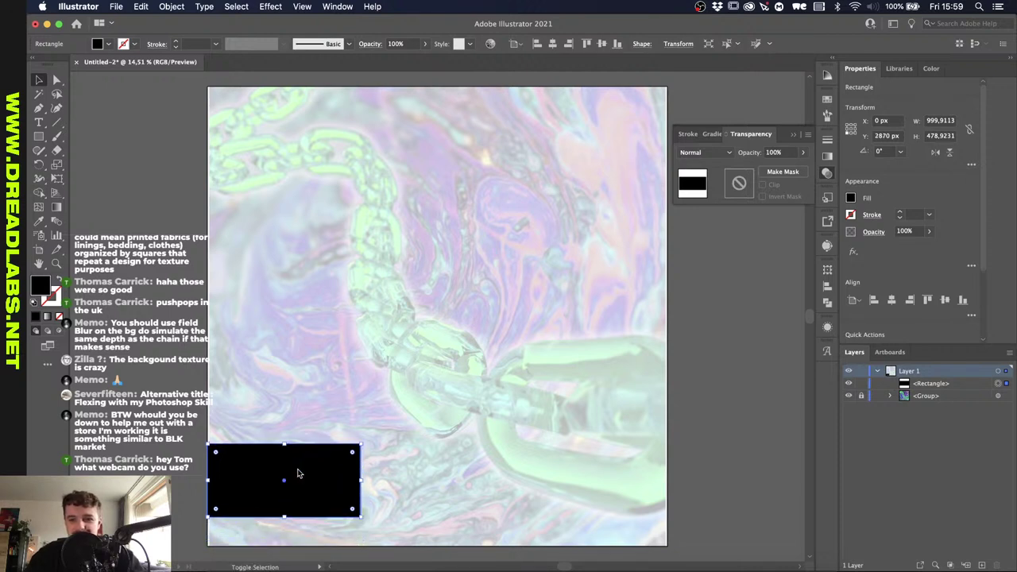
pyautogui.hotkey('shift', 'Down')
pyautogui.hotkey('shift', 'Right')
pyautogui.hotkey('shift', 'Right')
pyautogui.hotkey('shift', 'Right')
pyautogui.hotkey('shift', 'Right')
pyautogui.hotkey('shift', 'Right')
pyautogui.hotkey('shift', 'Right')
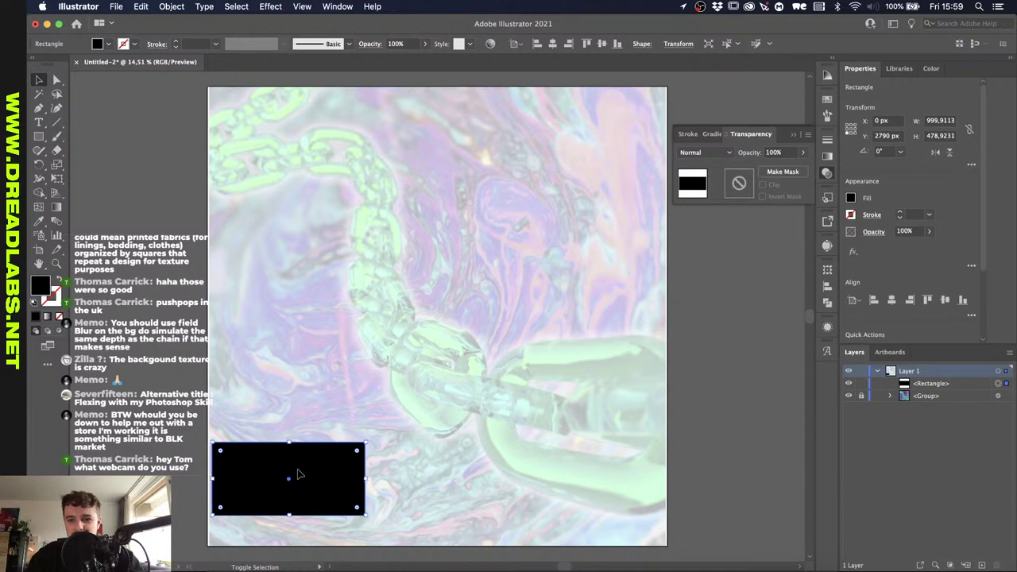
pyautogui.hotkey('shift', 'Right')
pyautogui.hotkey('shift', 'Right')
pyautogui.hotkey('shift', 'Right')
pyautogui.hotkey('shift', 'Right')
pyautogui.hotkey('shift', 'Right')
pyautogui.hotkey('shift', 'Right')
pyautogui.hotkey('shift', 'Right')
pyautogui.hotkey('shift', 'Right')
pyautogui.hotkey('shift', 'Right')
pyautogui.hotkey('shift', 'Right')
pyautogui.hotkey('shift', 'Right')
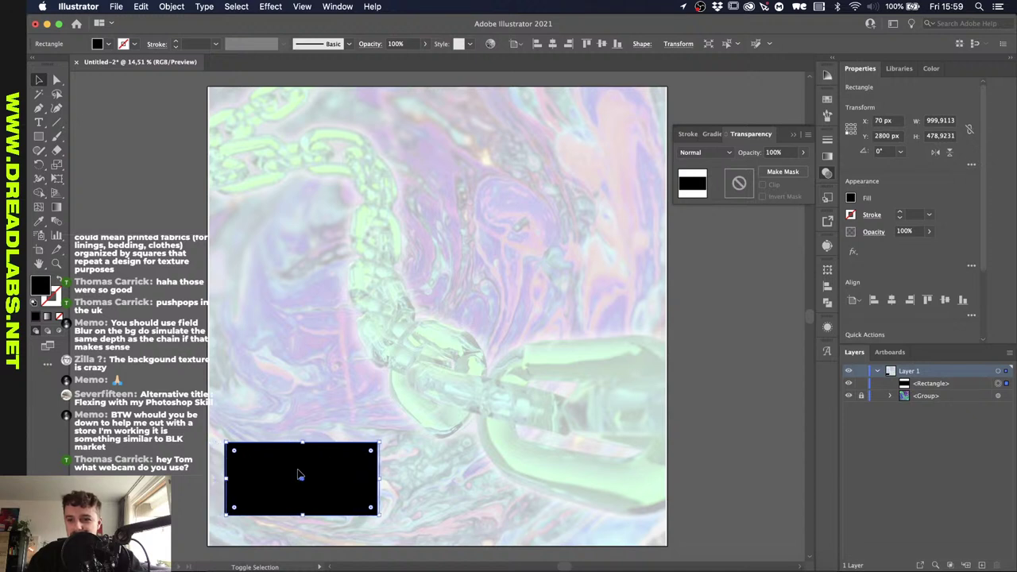
pyautogui.hotkey('shift', 'Right')
pyautogui.hotkey('shift', 'Right')
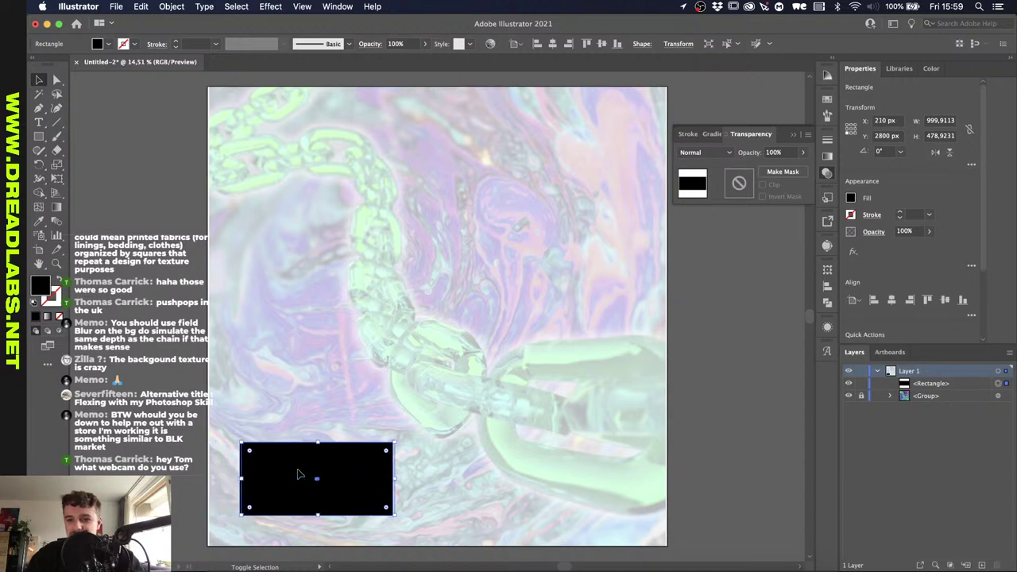
pyautogui.hotkey('shift', 'Left')
pyautogui.hotkey('shift', 'Left')
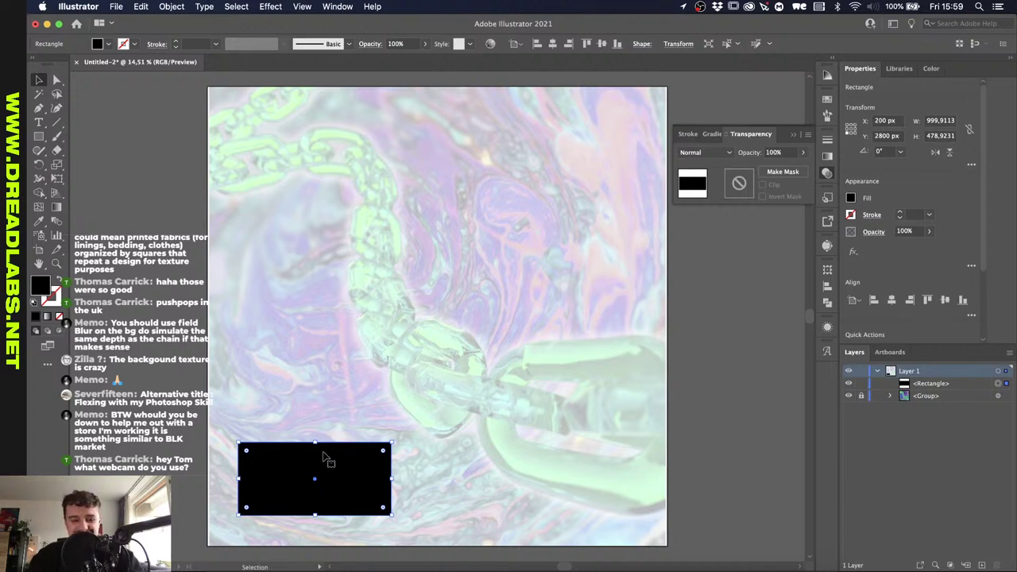
# Set the rectangle's width to 1000 px and its height to 450 px.
pyautogui.scroll(3, 344, 463)
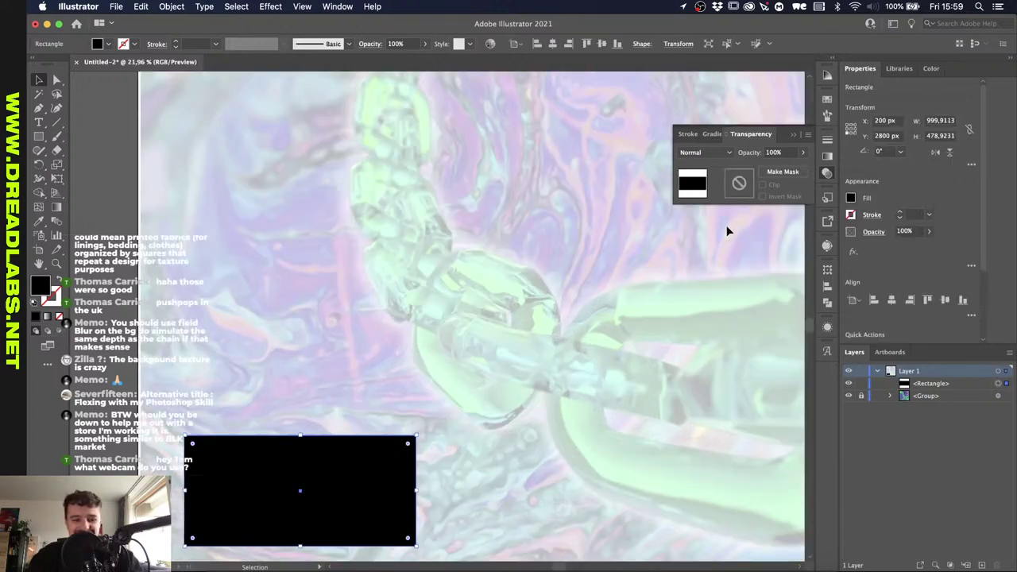
pyautogui.click(939, 121)
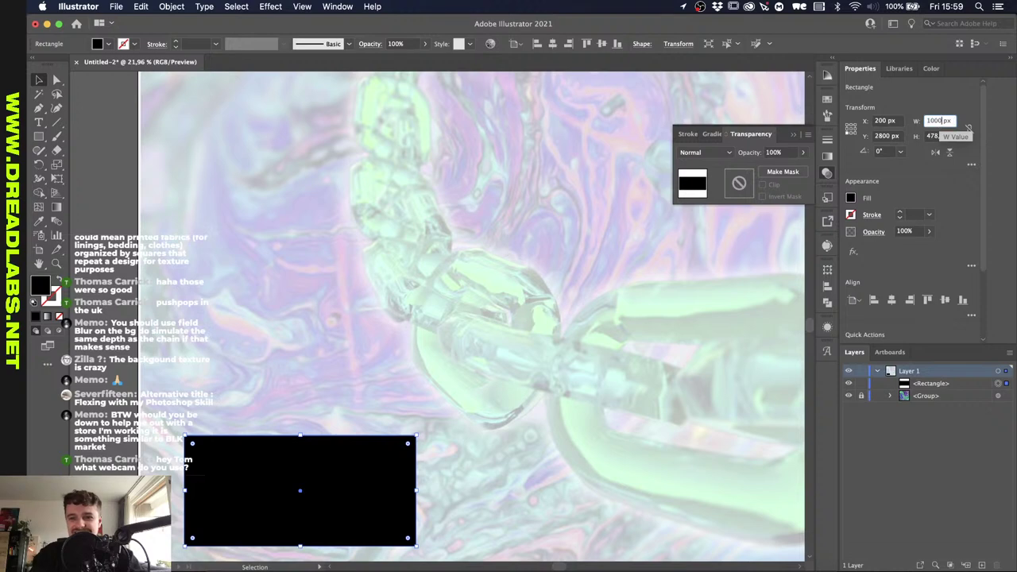
pyautogui.press('Tab')
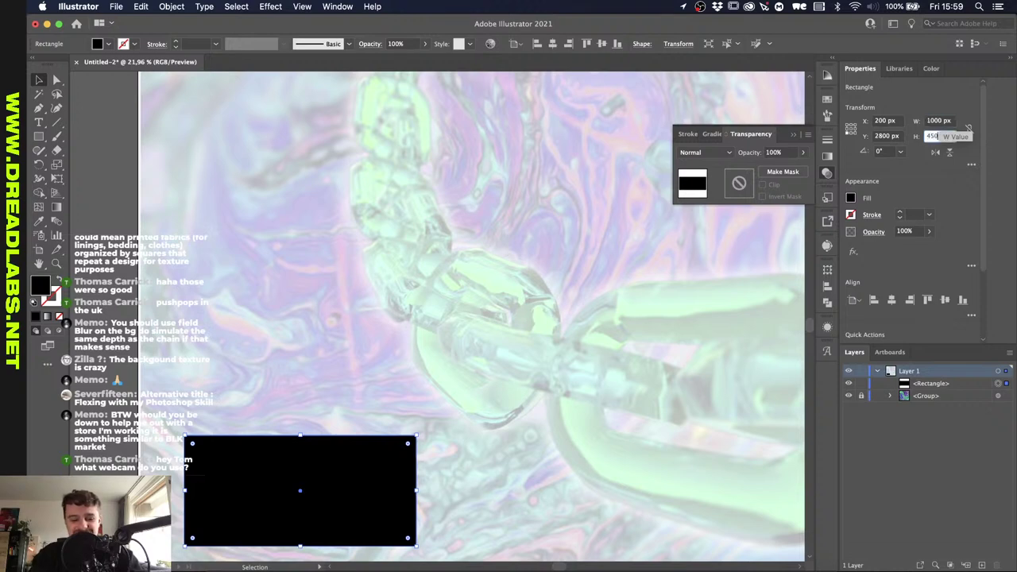
pyautogui.press('Return')
pyautogui.click(452, 242)
# Draw a small black square about 123 px wide to the right of the rectangle, level with its bottom edge.
pyautogui.scroll(-4, 453, 242)
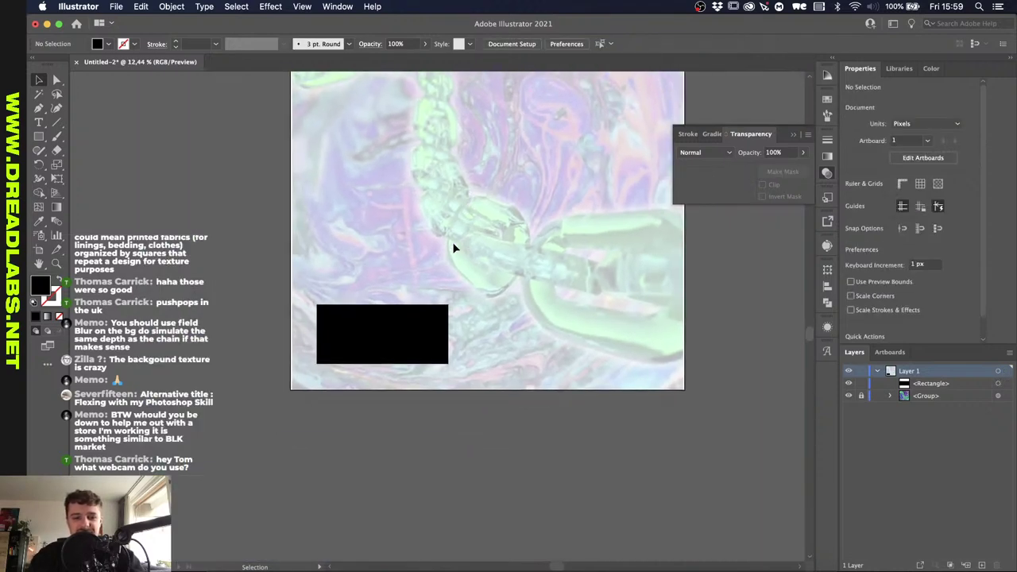
pyautogui.scroll(7, 452, 242)
pyautogui.press('m')
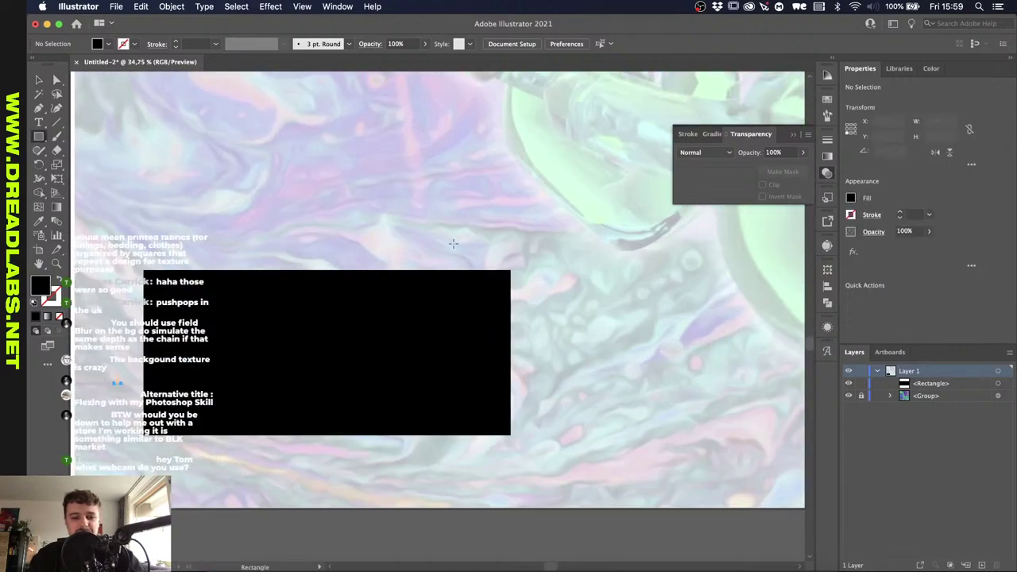
pyautogui.hscroll(-3, 432, 325)
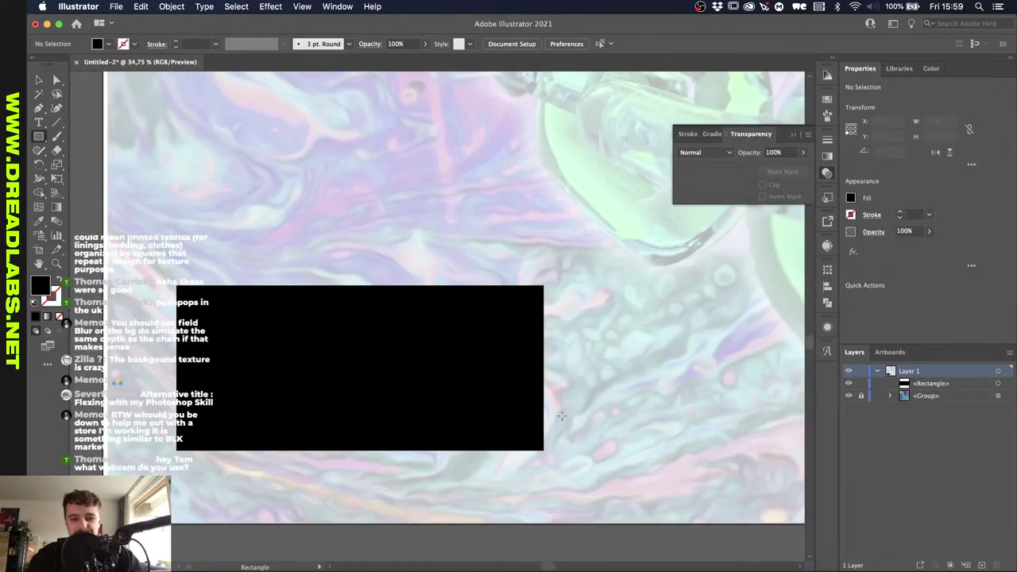
pyautogui.scroll(-2, 561, 416)
pyautogui.hscroll(1, 561, 416)
pyautogui.scroll(4, 561, 413)
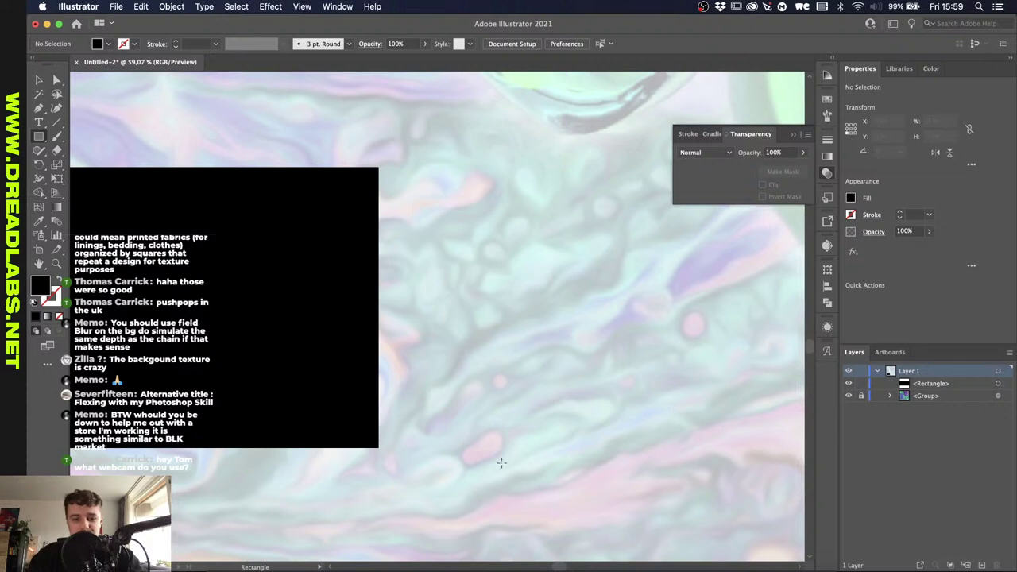
pyautogui.moveTo(454, 447); pyautogui.dragTo(532, 372)
# Delete the small square's lower-right anchor point to turn it into a right triangle.
pyautogui.press('a')
pyautogui.click(531, 447)
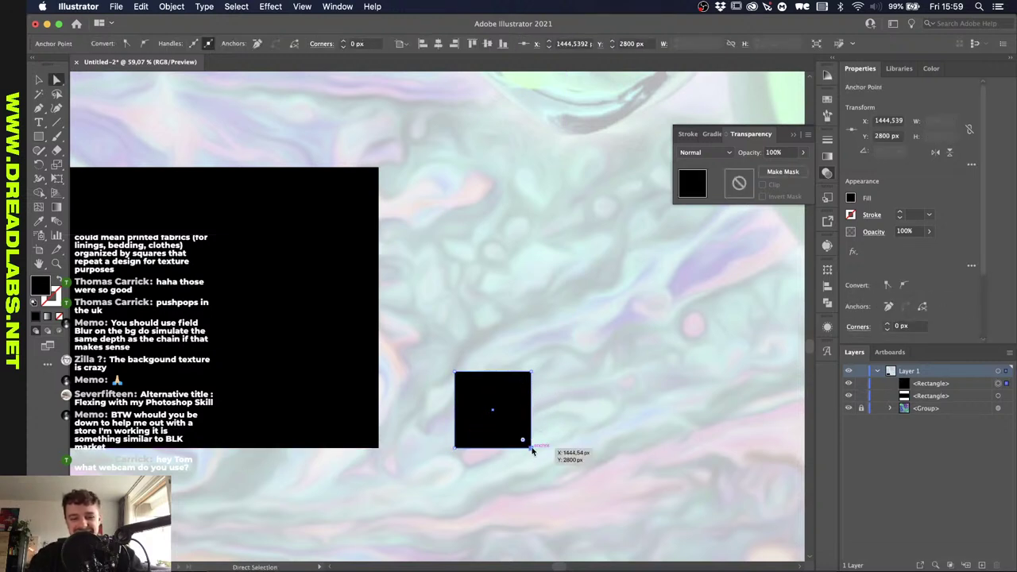
pyautogui.press('Return')
pyautogui.press('Escape')
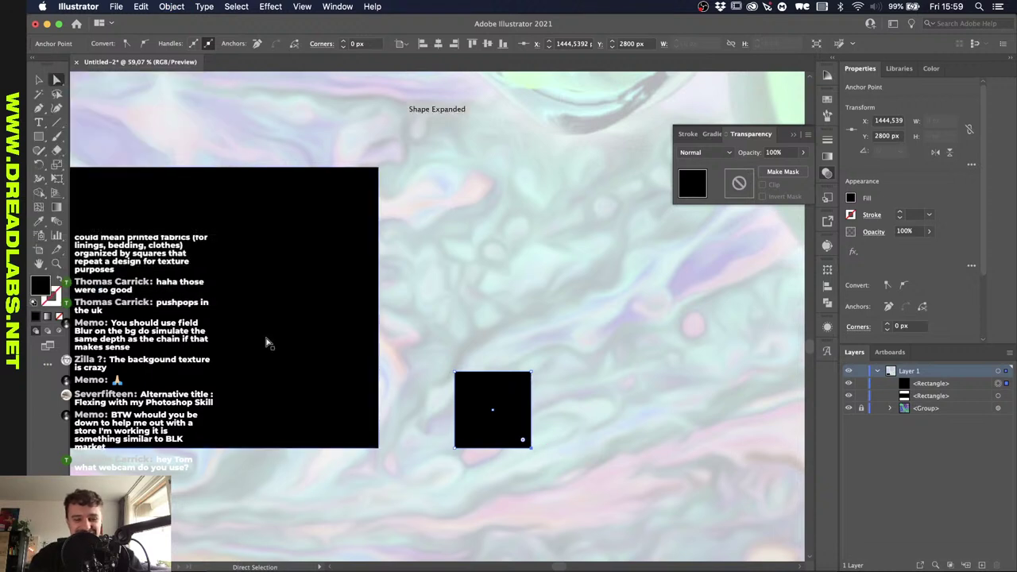
pyautogui.press('Delete')
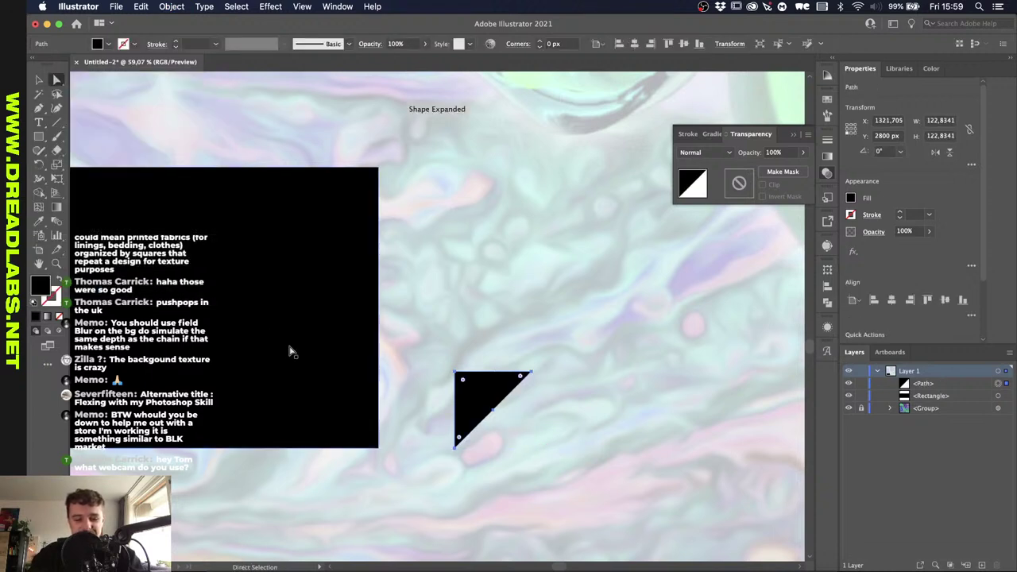
# Move the triangle flush against the rectangle's right side at its lower-right corner.
pyautogui.press('v')
pyautogui.moveTo(485, 394); pyautogui.dragTo(408, 393)
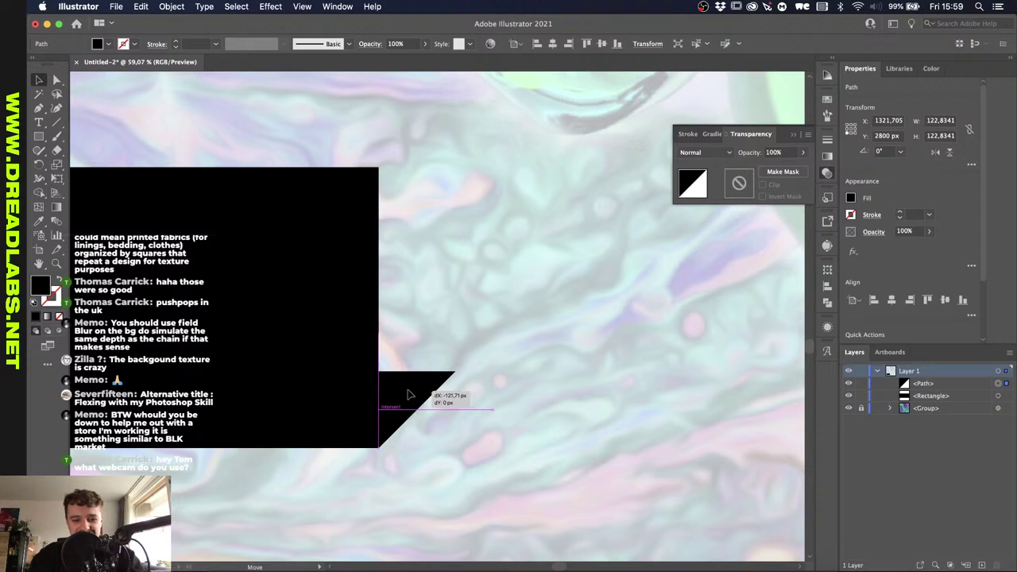
pyautogui.click(427, 357)
# Duplicate the triangle to the rectangle's upper-right corner and rotate the copy 90° counterclockwise about that corner so it stands above the top edge.
pyautogui.scroll(-4, 426, 358)
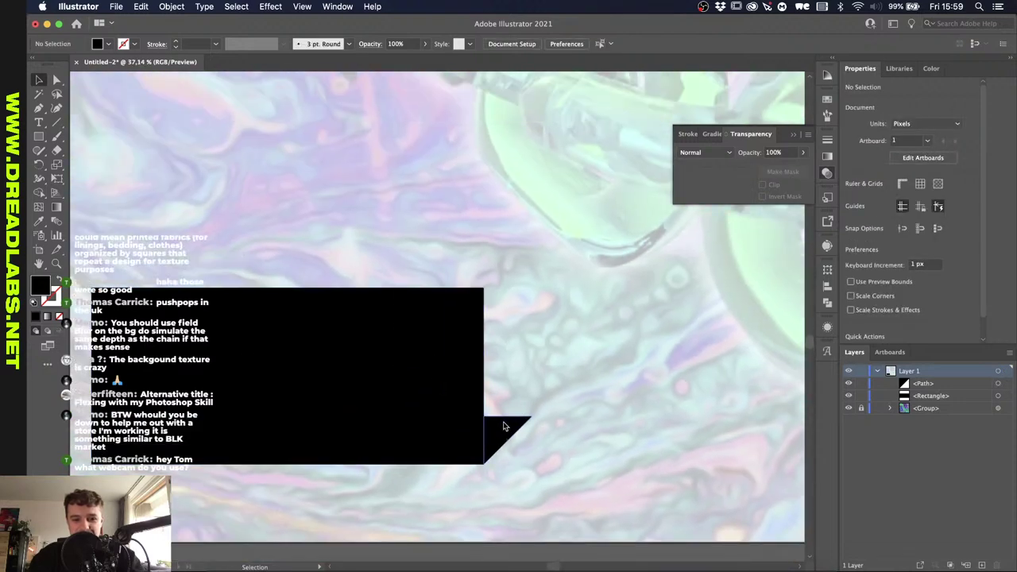
pyautogui.click(504, 427)
pyautogui.moveTo(508, 429); pyautogui.dragTo(513, 301)
pyautogui.press('r')
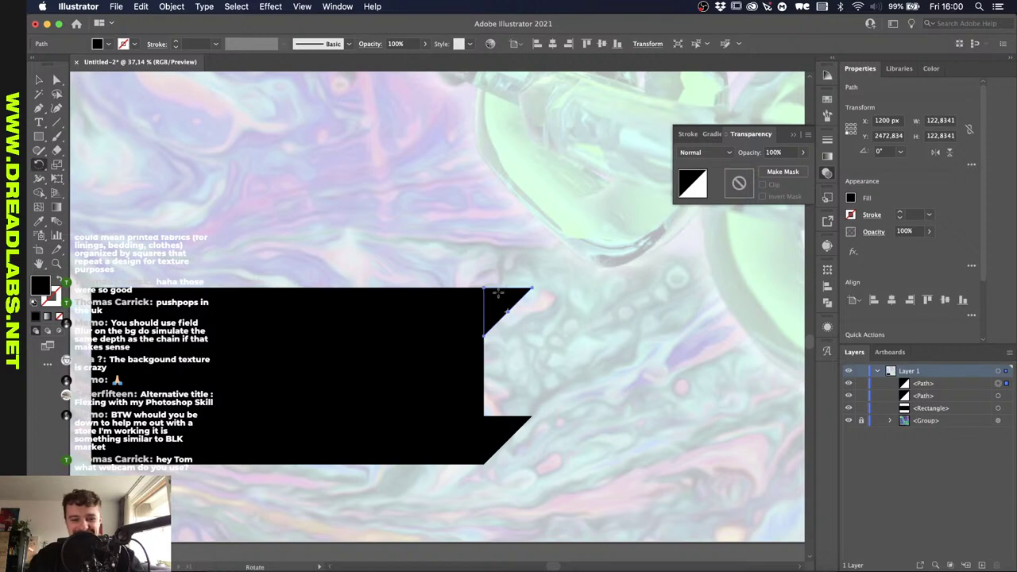
pyautogui.moveTo(592, 288); pyautogui.dragTo(481, 227)
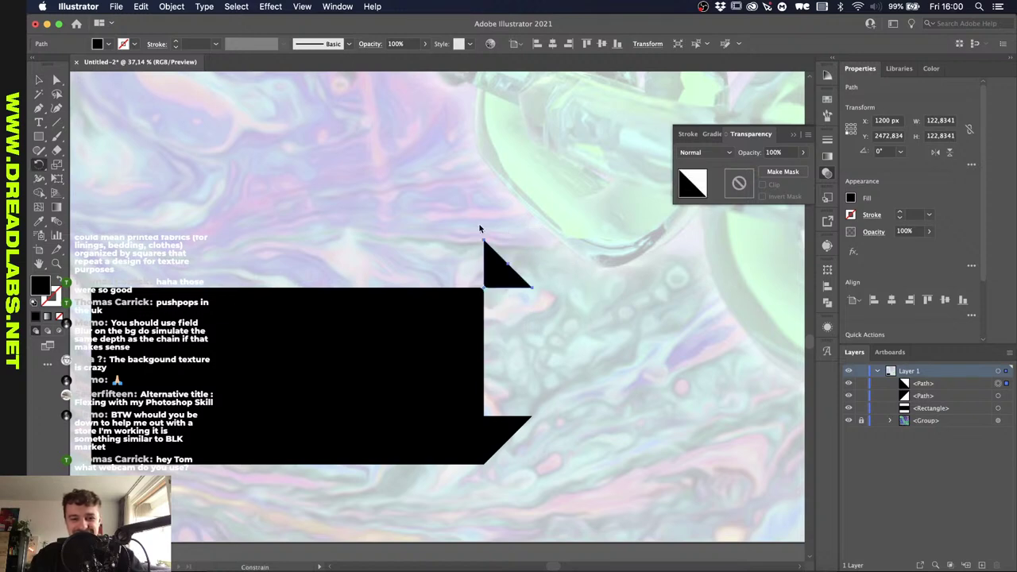
pyautogui.press('v')
pyautogui.click(559, 312)
# Place two copies of the upper-right triangle above the rectangle, turning the leftmost one so it slopes down toward the rectangle's left edge.
pyautogui.hscroll(-3, 479, 296)
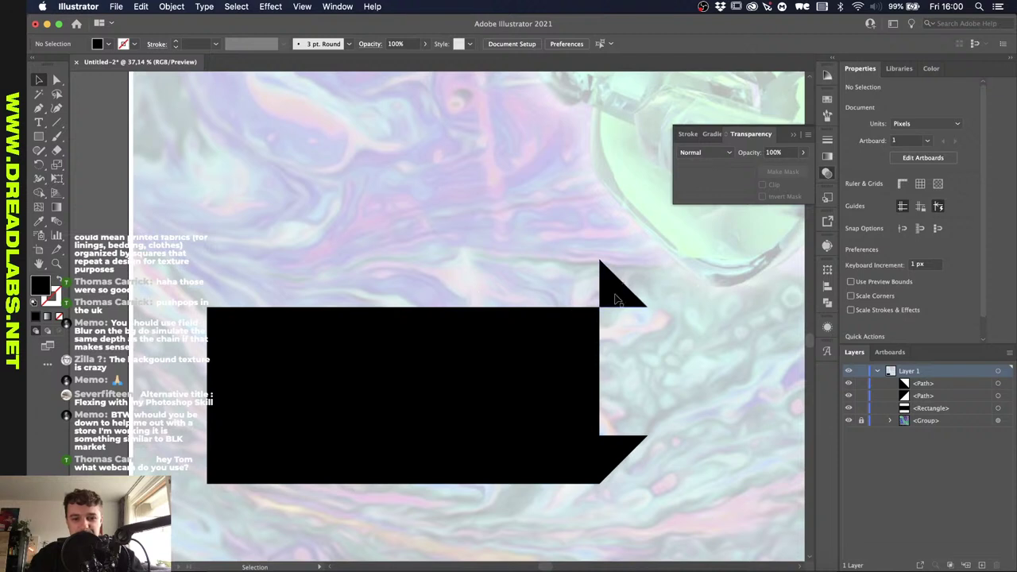
pyautogui.moveTo(617, 299); pyautogui.dragTo(228, 251)
pyautogui.click(431, 238)
pyautogui.moveTo(199, 205); pyautogui.dragTo(195, 270)
pyautogui.click(189, 274)
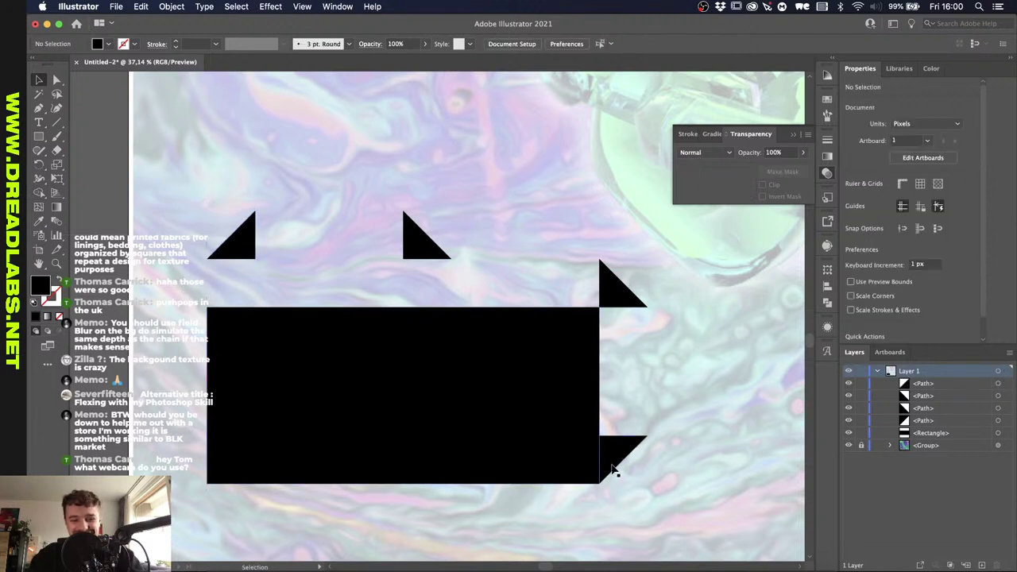
# Duplicate the lower-right triangle onto the rectangle's lower-left corner and rotate the copy to fit that corner.
pyautogui.moveTo(612, 465); pyautogui.dragTo(224, 463)
pyautogui.moveTo(259, 433); pyautogui.dragTo(254, 506)
pyautogui.press('super+shift+a')
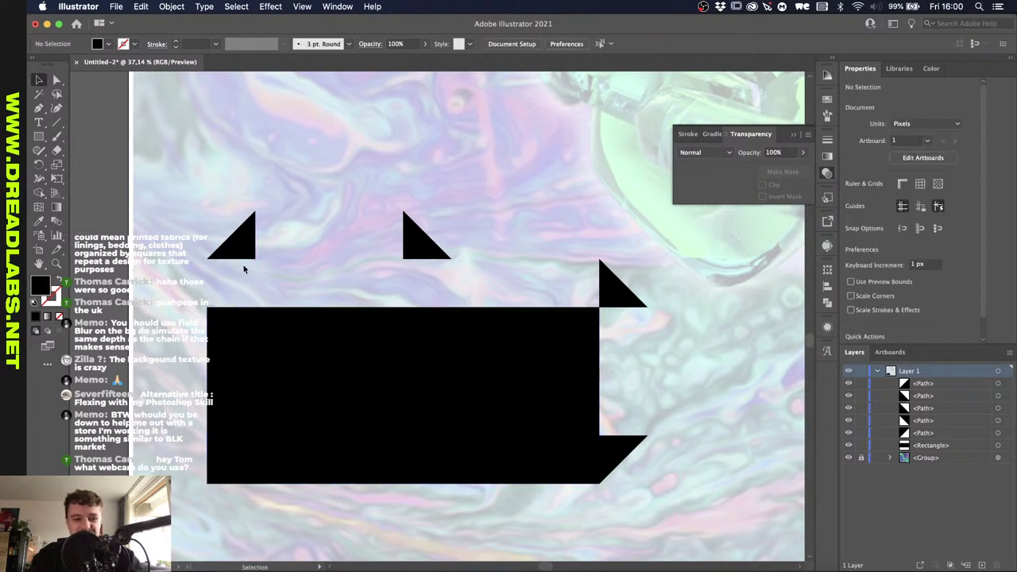
# Draw a filled Pen outline linking the outer corners of the triangles and rectangle, filling the gaps in the stepped panel.
pyautogui.press('p')
pyautogui.click(207, 259)
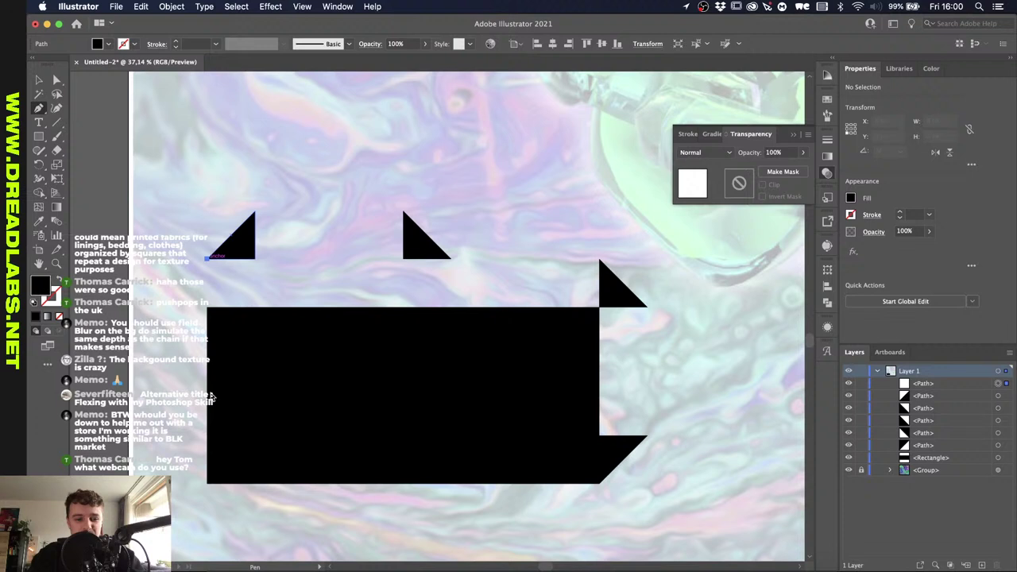
pyautogui.click(207, 436)
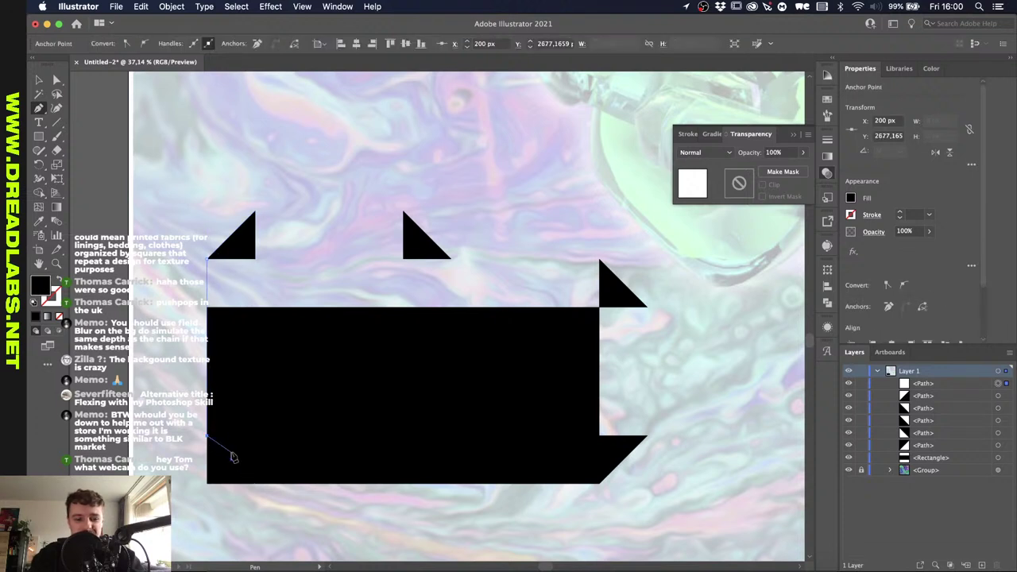
pyautogui.keyDown('shift'); pyautogui.click(254, 483); pyautogui.keyUp('shift')
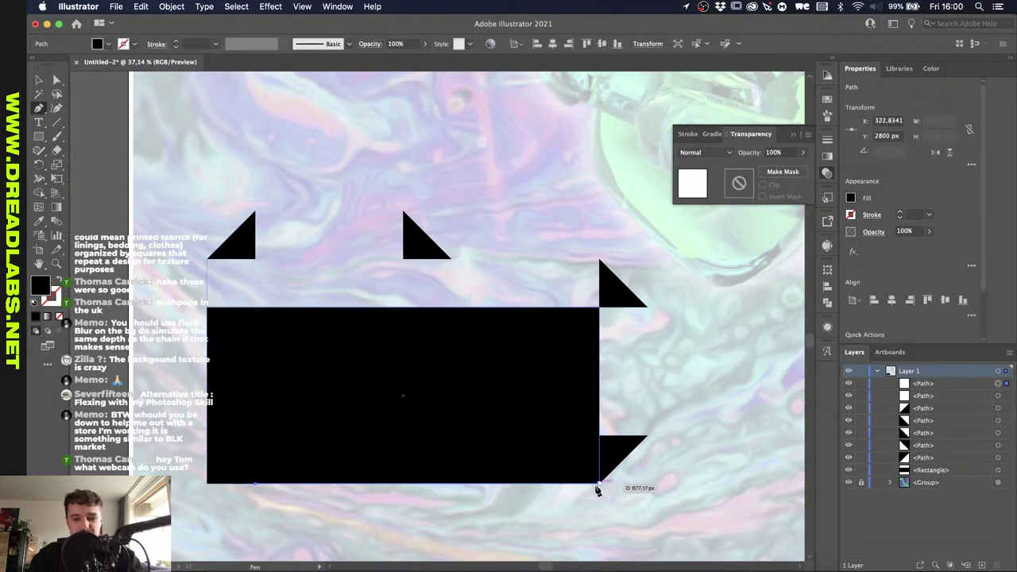
pyautogui.click(647, 436)
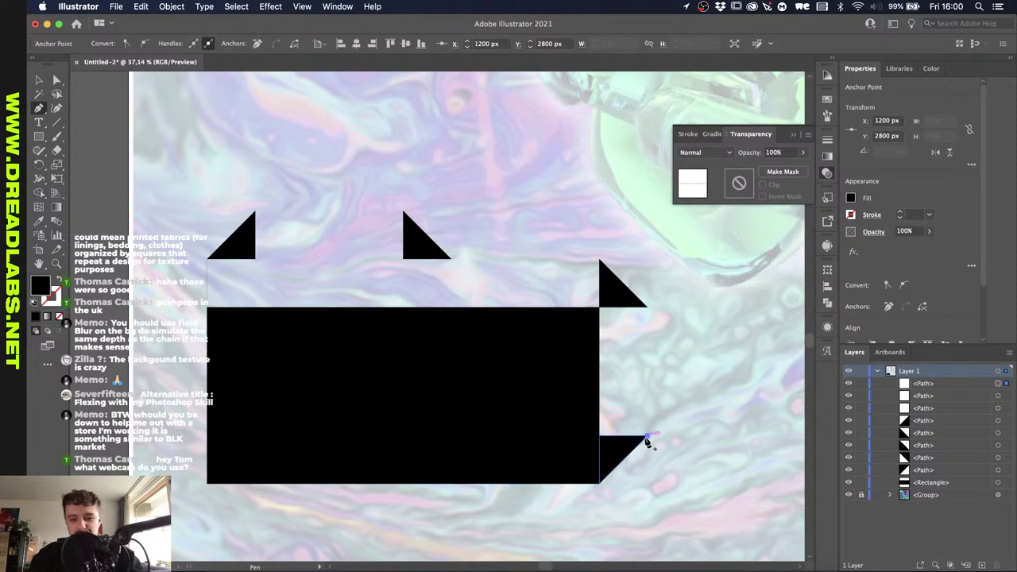
pyautogui.click(646, 308)
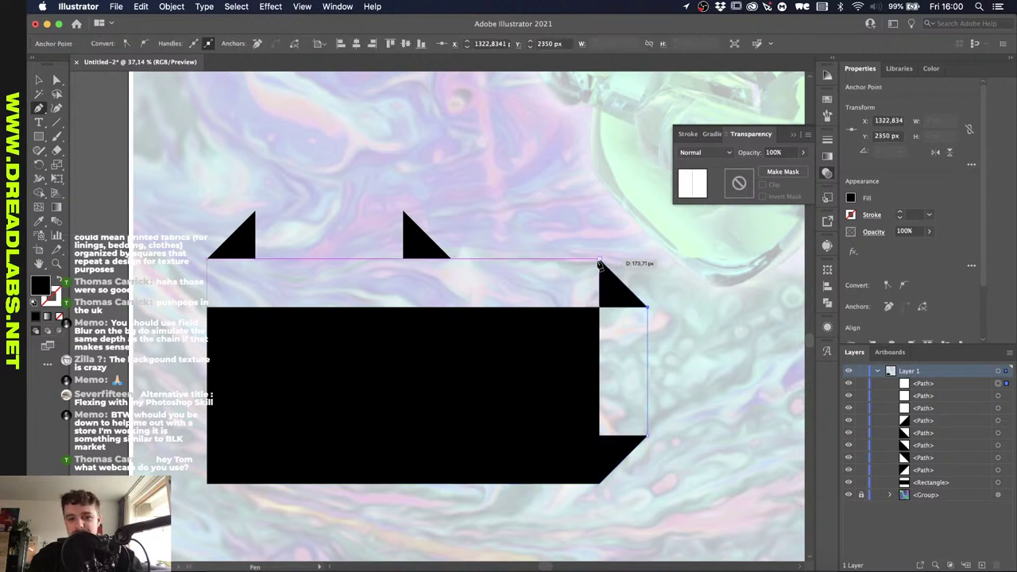
pyautogui.click(600, 260)
pyautogui.click(450, 259)
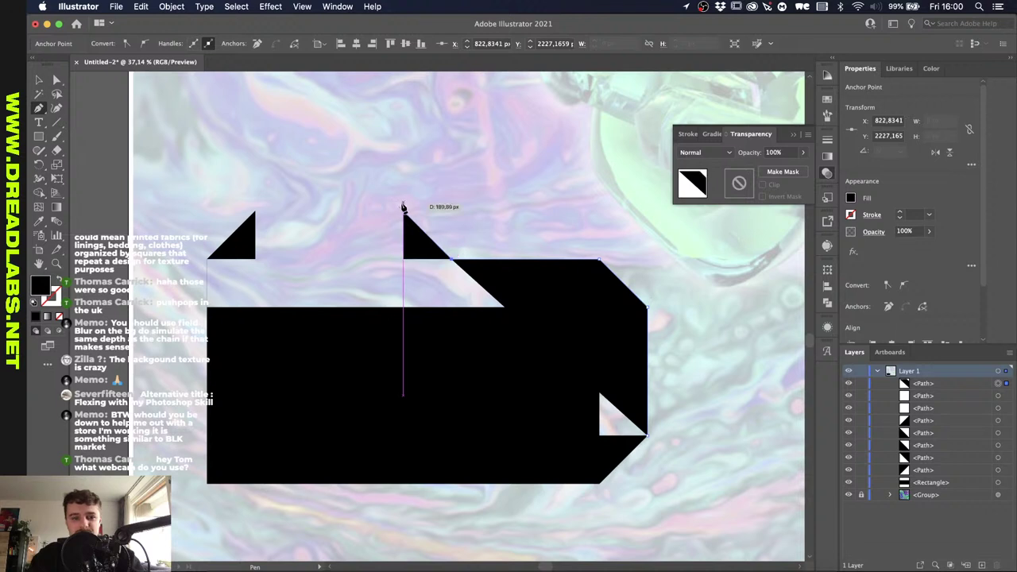
pyautogui.click(403, 211)
pyautogui.click(255, 212)
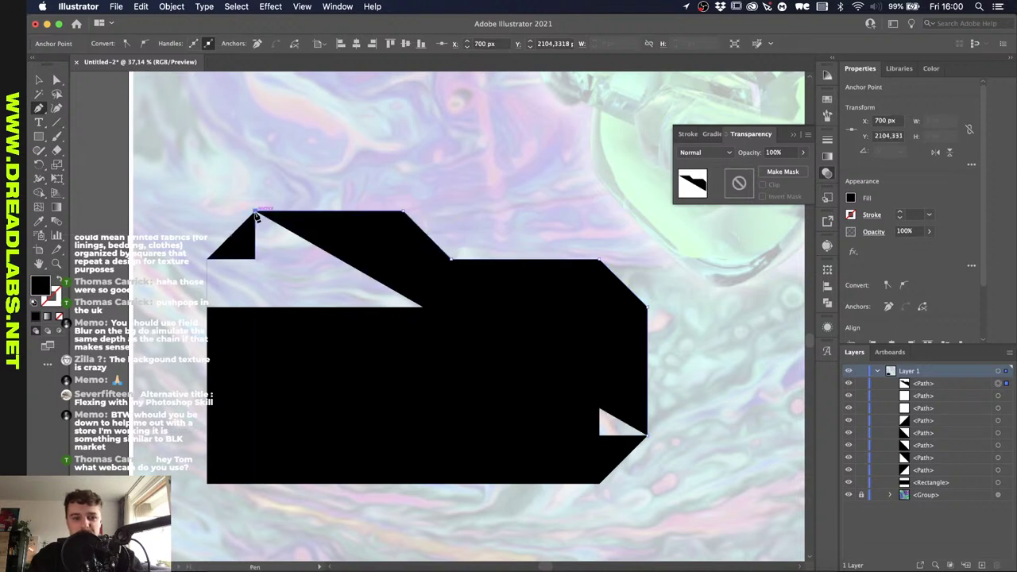
pyautogui.click(210, 263)
pyautogui.press('v')
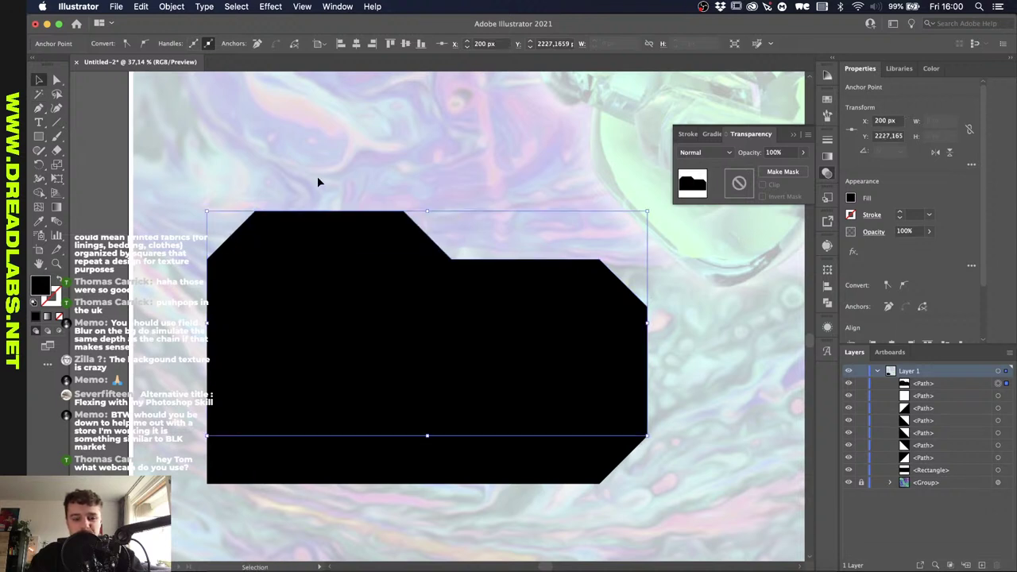
# Cut away the panel's square lower-left corner outside the triangle's diagonal with the Shape Builder.
pyautogui.press('super+minus')
pyautogui.click(339, 165)
pyautogui.scroll(3, 294, 306)
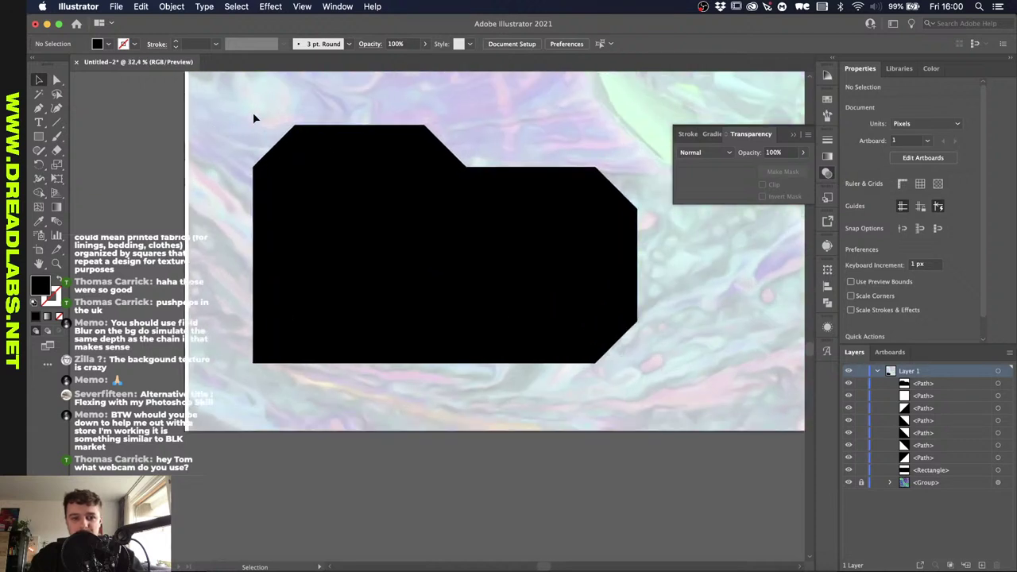
pyautogui.moveTo(255, 119); pyautogui.dragTo(637, 387)
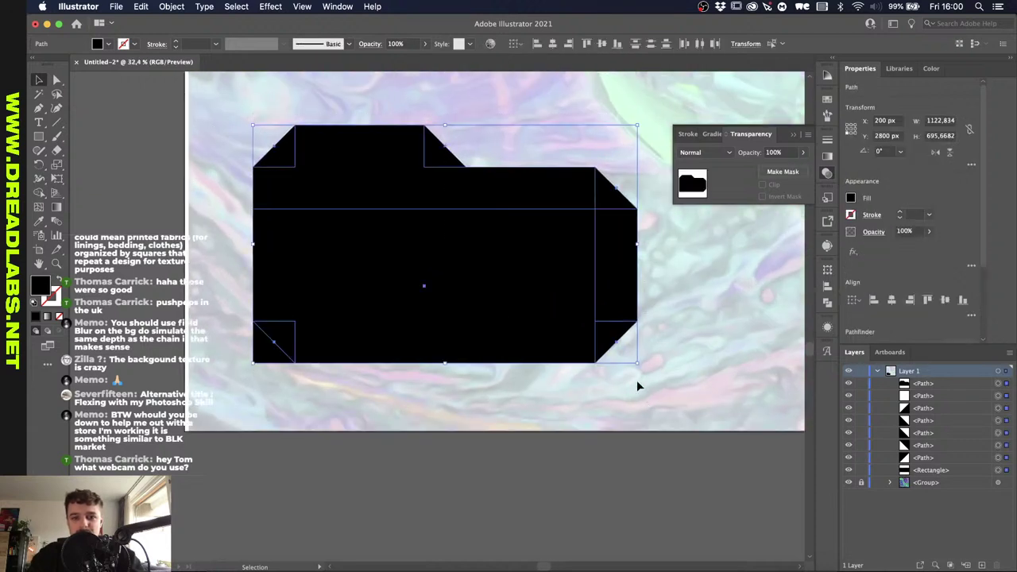
pyautogui.click(39, 192)
pyautogui.keyDown('alt'); pyautogui.click(278, 361); pyautogui.keyUp('alt')
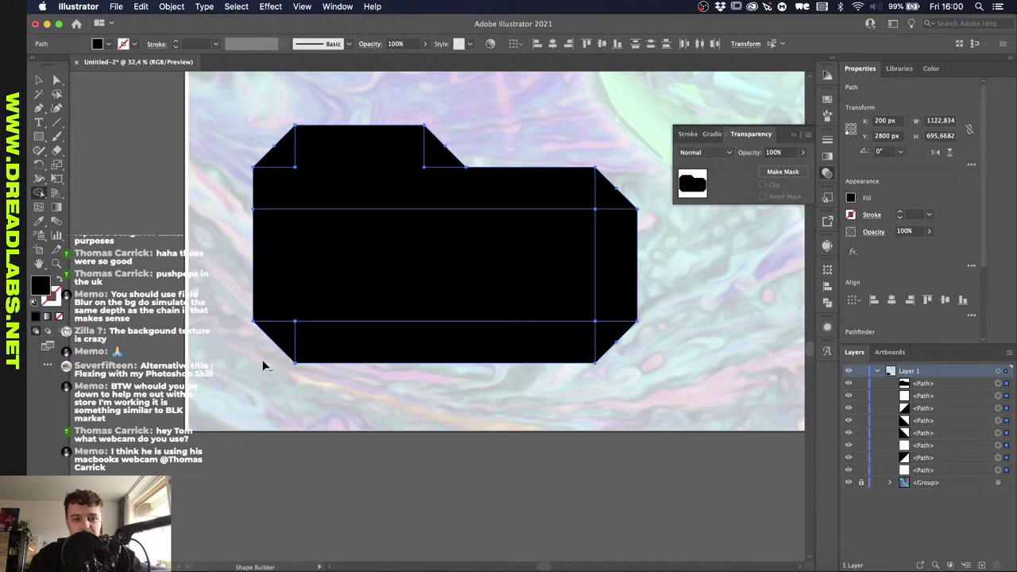
# Unite all the overlapping pieces into a single bevelled panel shape.
pyautogui.click(827, 303)
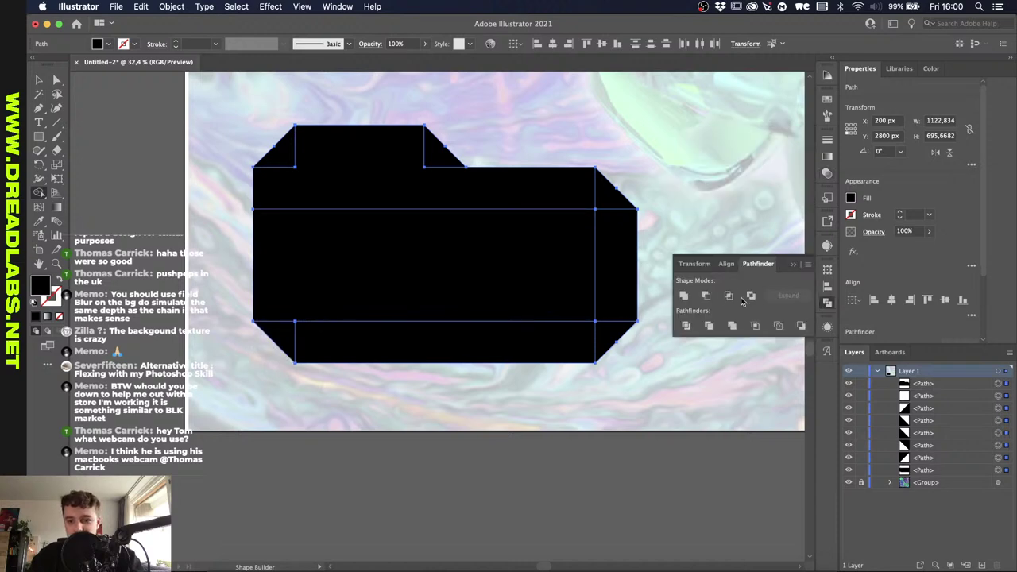
pyautogui.click(683, 295)
pyautogui.press('v')
pyautogui.scroll(-3, 580, 443)
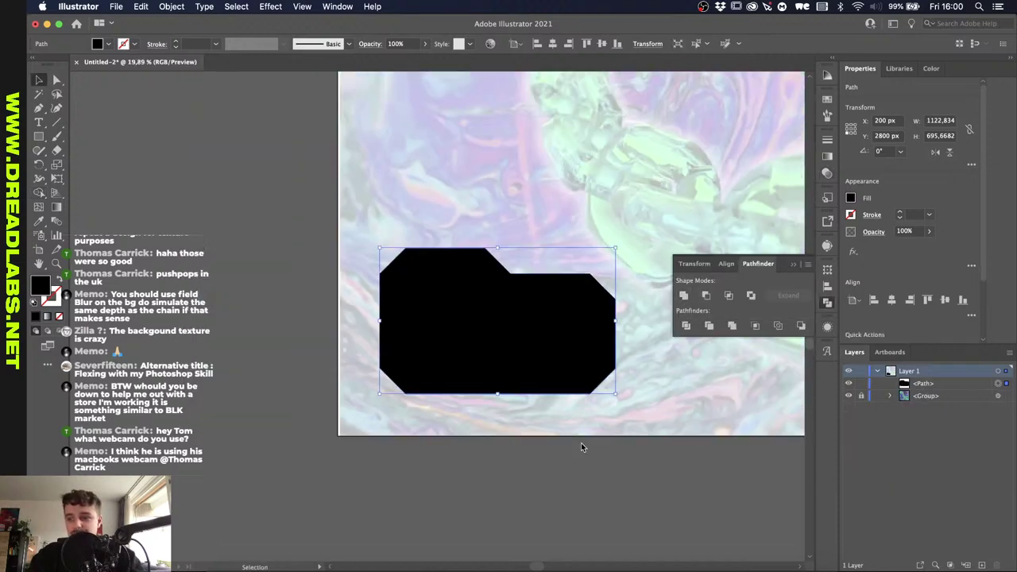
pyautogui.hscroll(3, 581, 442)
pyautogui.scroll(1, 581, 443)
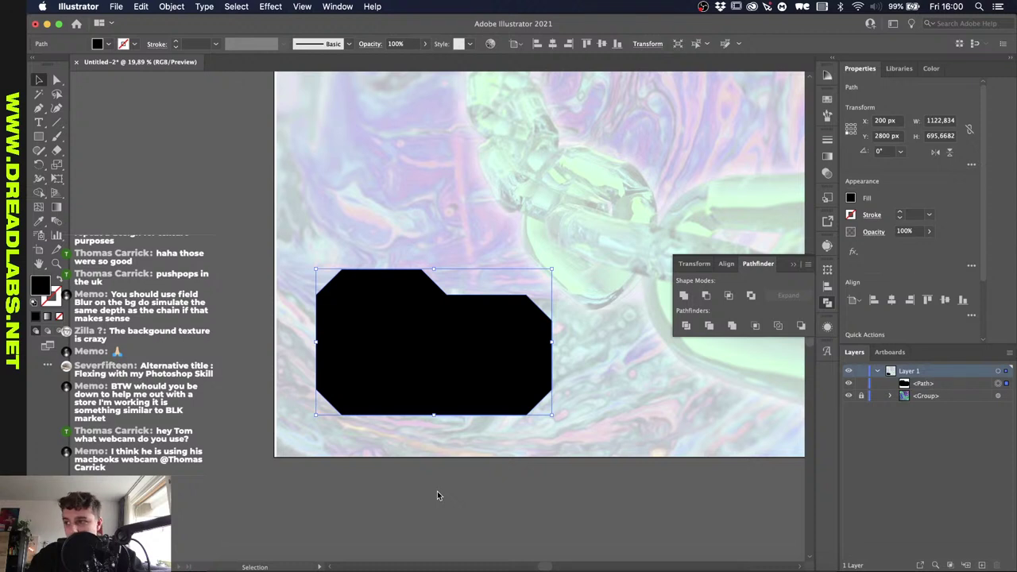
pyautogui.scroll(2, 247, 502)
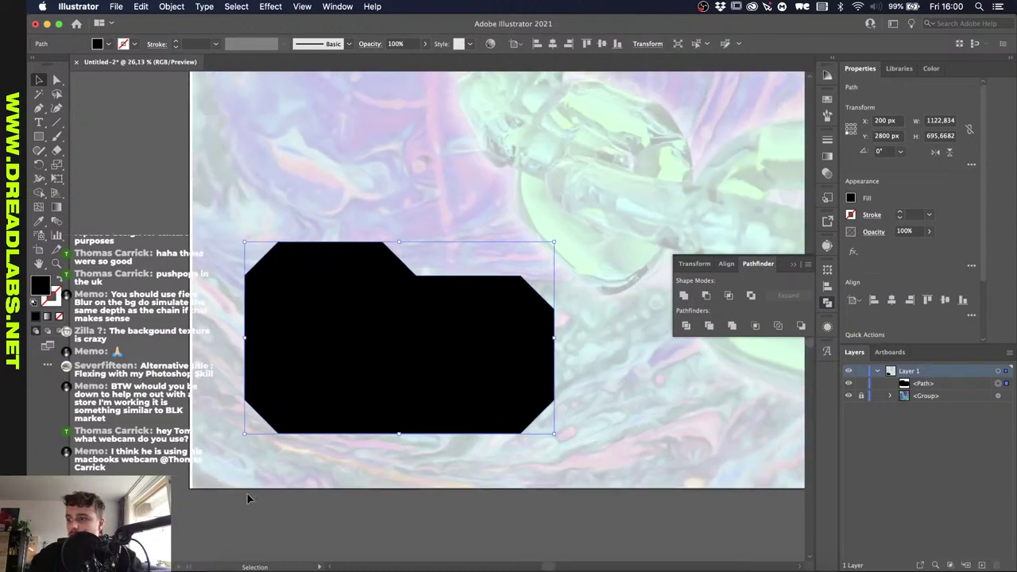
pyautogui.press('super+c')
pyautogui.press('super+f')
pyautogui.press('Right')
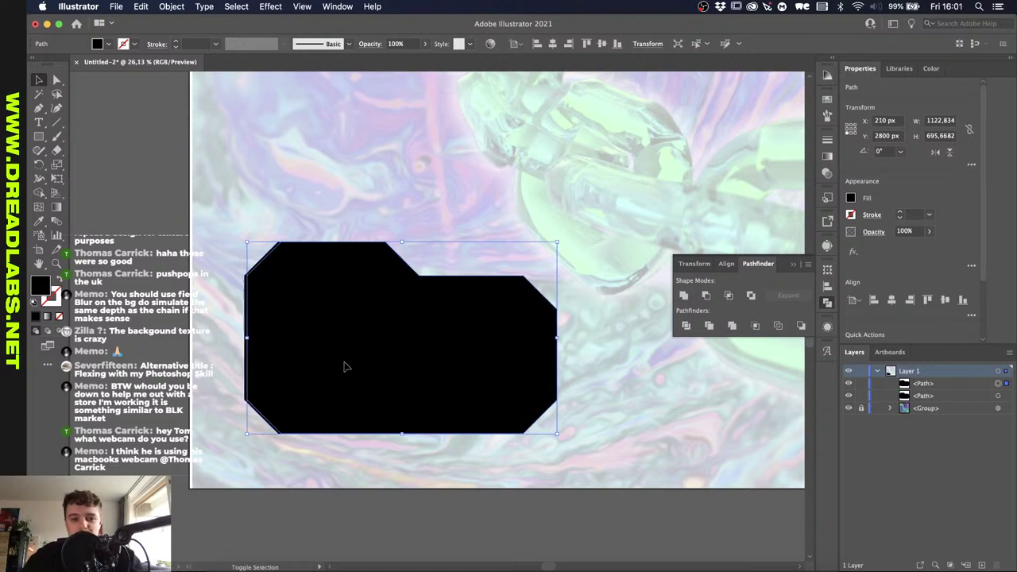
pyautogui.press('Up')
pyautogui.press('Up')
pyautogui.press('Right')
pyautogui.press('Delete')
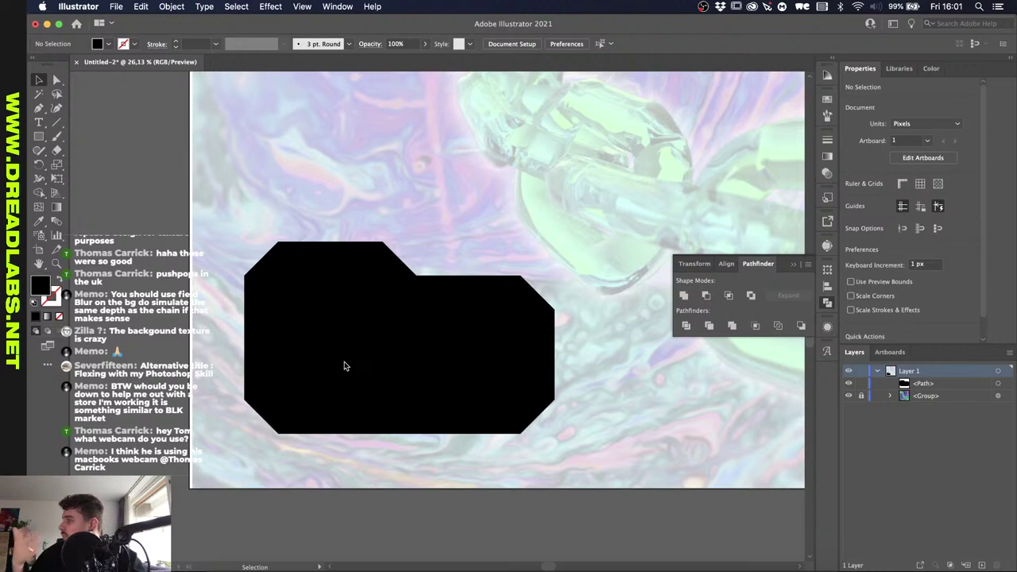
pyautogui.click(548, 407)
pyautogui.click(584, 402)
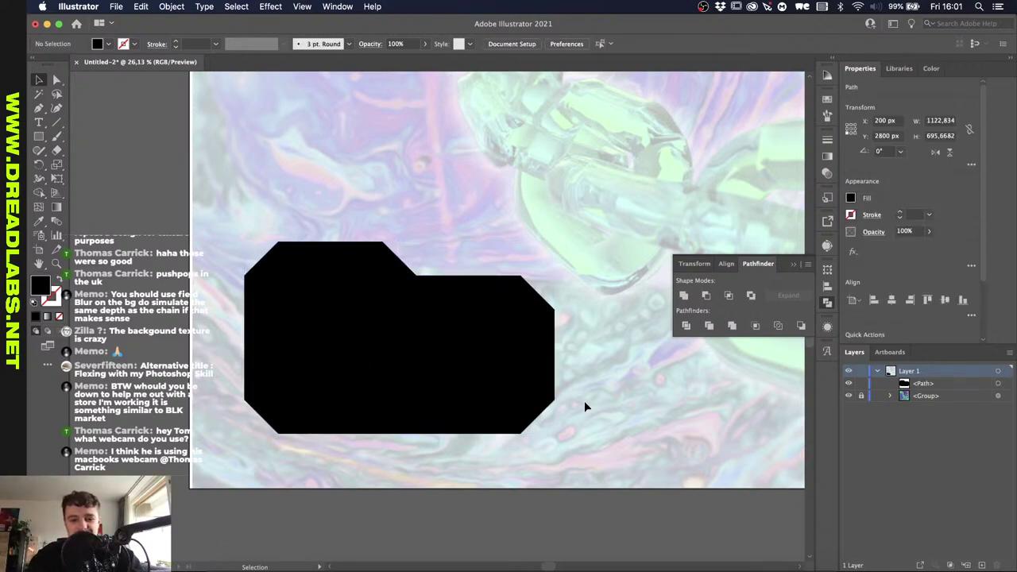
# Draw a square of about 122.83 px level with the panel's lower-right bevel and place it about 20 px beyond the panel's right edge.
pyautogui.scroll(3, 584, 402)
pyautogui.press('m')
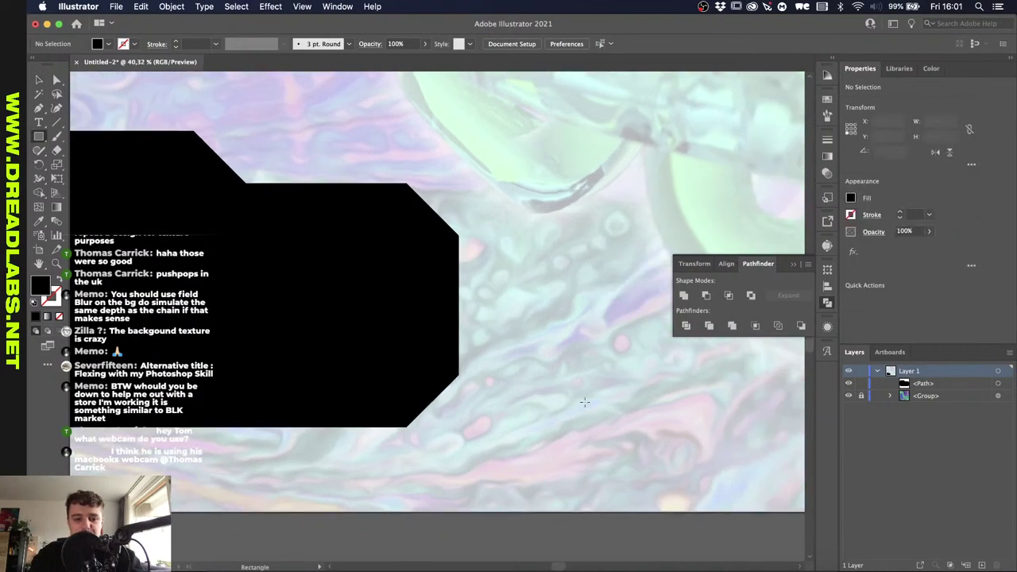
pyautogui.moveTo(406, 426); pyautogui.dragTo(532, 392)
pyautogui.press('v')
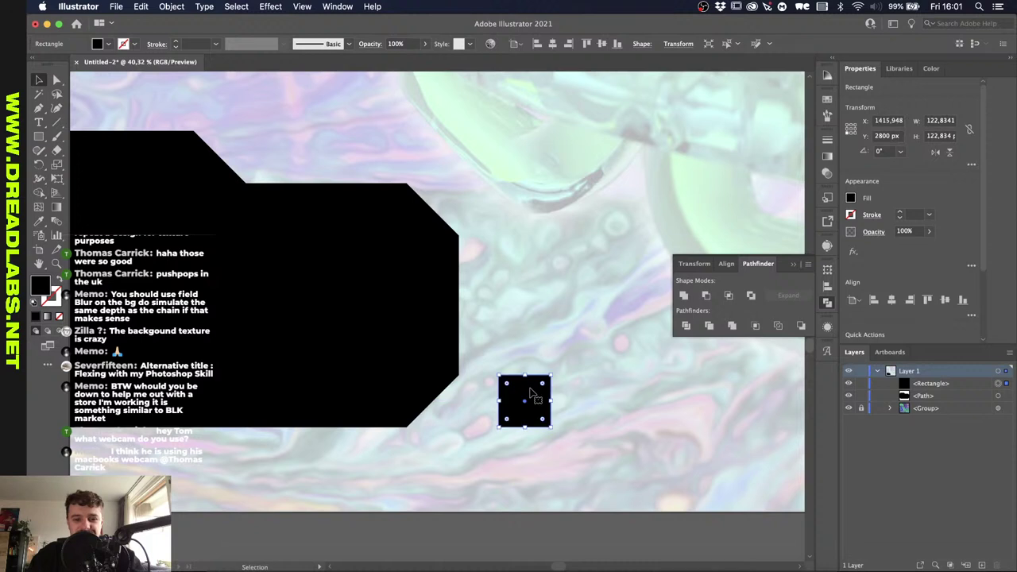
pyautogui.press('p')
pyautogui.press('v')
pyautogui.moveTo(526, 399); pyautogui.dragTo(479, 400)
pyautogui.press('super+shift+a')
pyautogui.press('super+shift+a')
# Draw a Pen path along the panel's lower-right bevel and shift it 20 px to the right.
pyautogui.press('p')
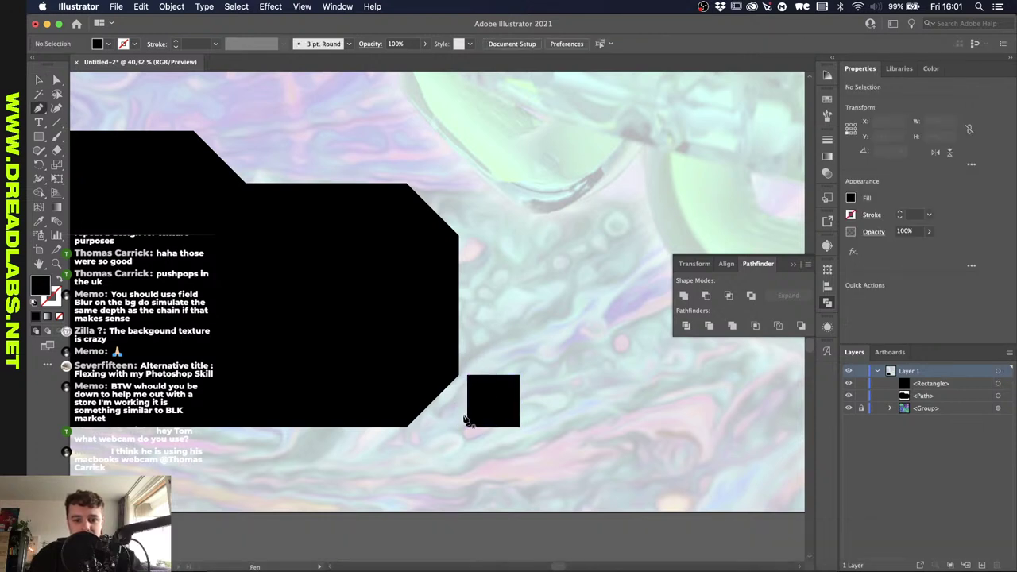
pyautogui.click(408, 425)
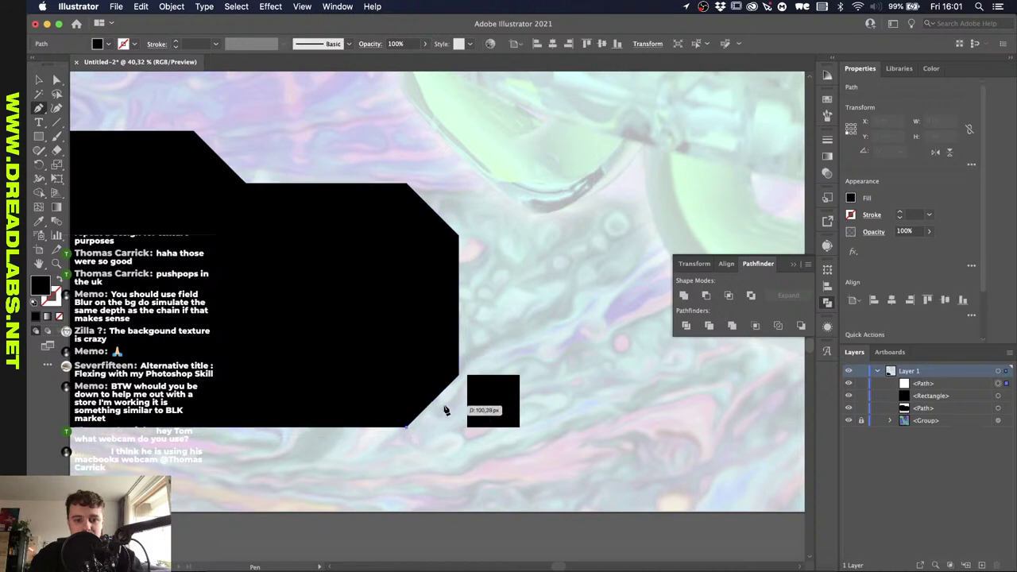
pyautogui.click(458, 375)
pyautogui.click(458, 425)
pyautogui.click(408, 425)
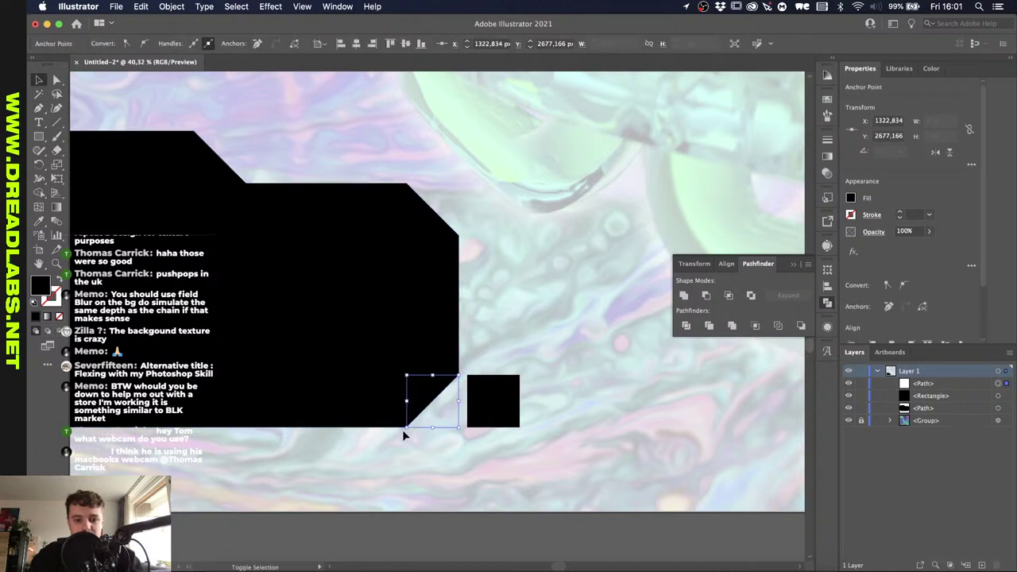
pyautogui.keyDown('super'); pyautogui.click(434, 404); pyautogui.keyUp('super')
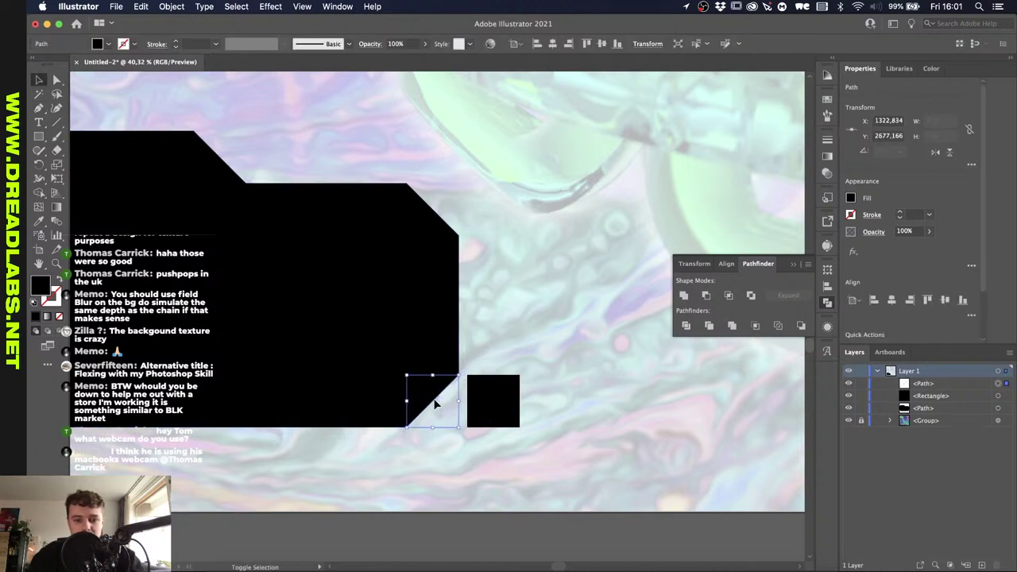
pyautogui.hotkey('shift', 'Right')
pyautogui.hotkey('shift', 'Right')
# Extend the shifted bevel path to the square's lower-left corner, making a filled triangle beside the square.
pyautogui.press('a')
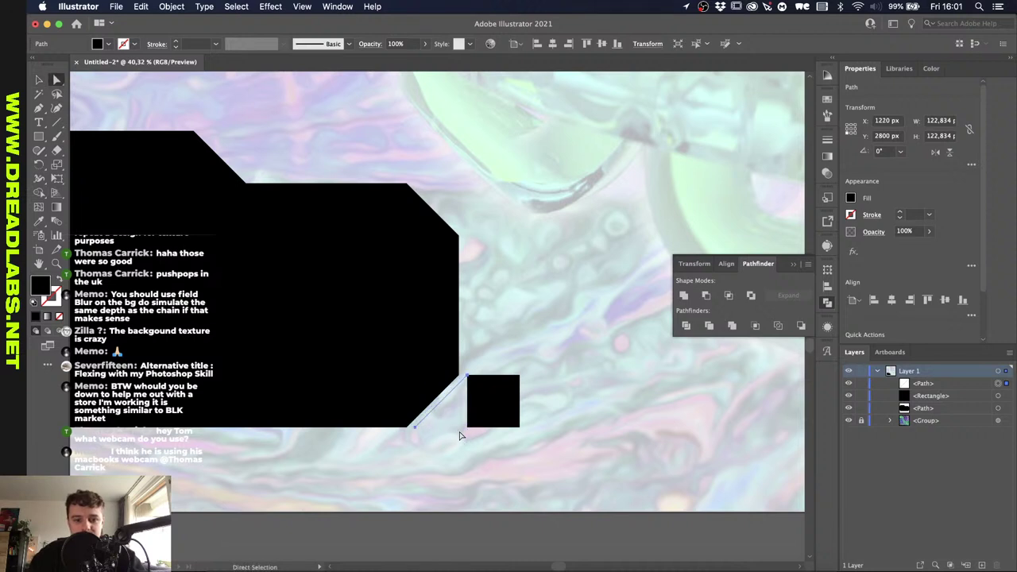
pyautogui.press('p')
pyautogui.click(409, 427)
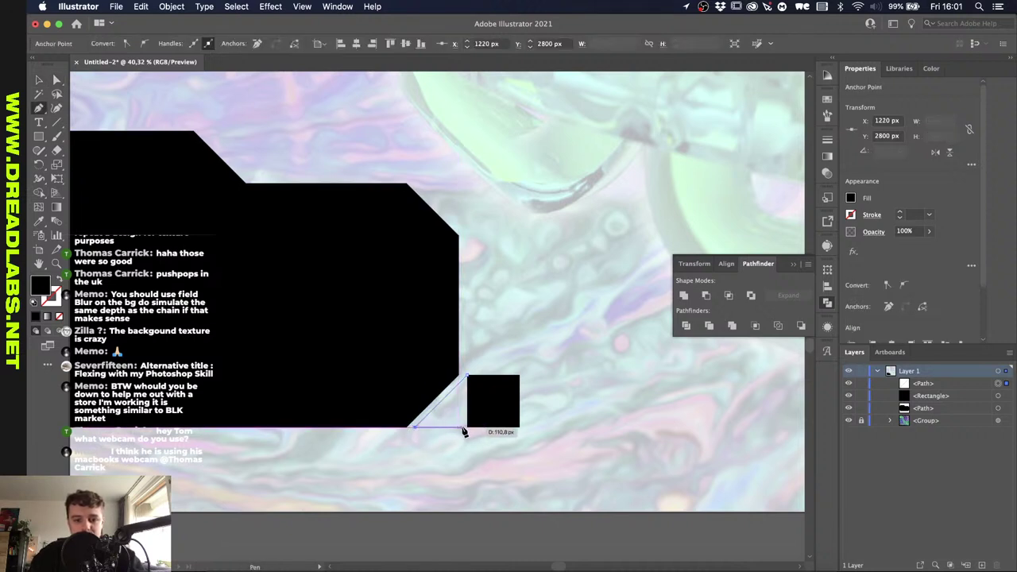
pyautogui.click(467, 429)
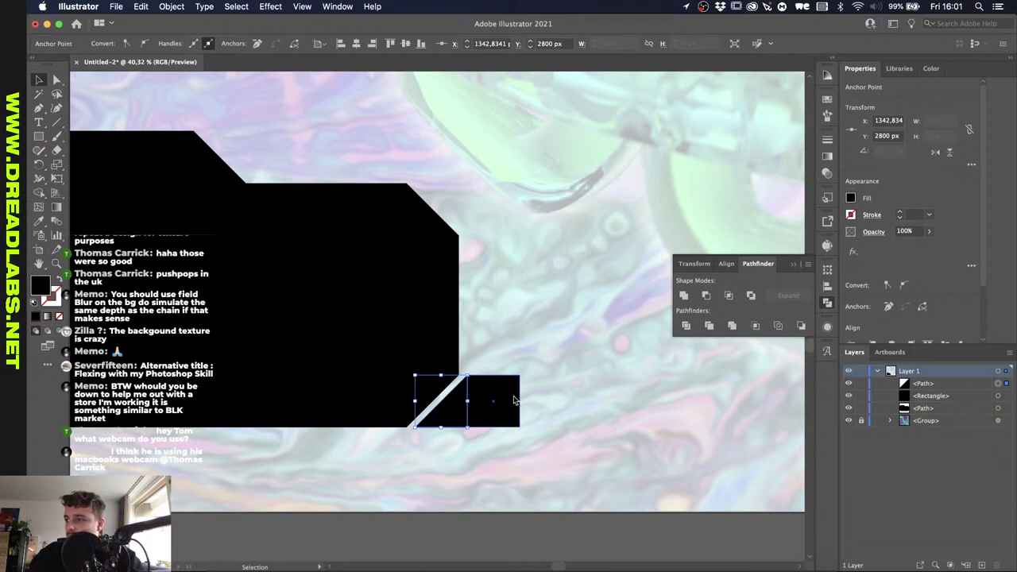
pyautogui.scroll(-2, 512, 404)
pyautogui.scroll(2, 504, 404)
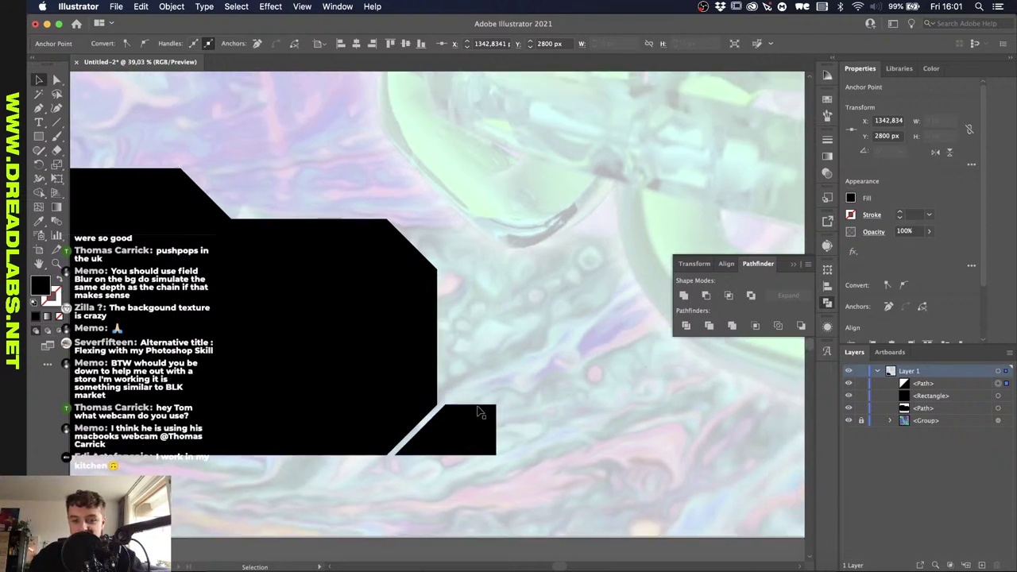
pyautogui.scroll(-2, 497, 528)
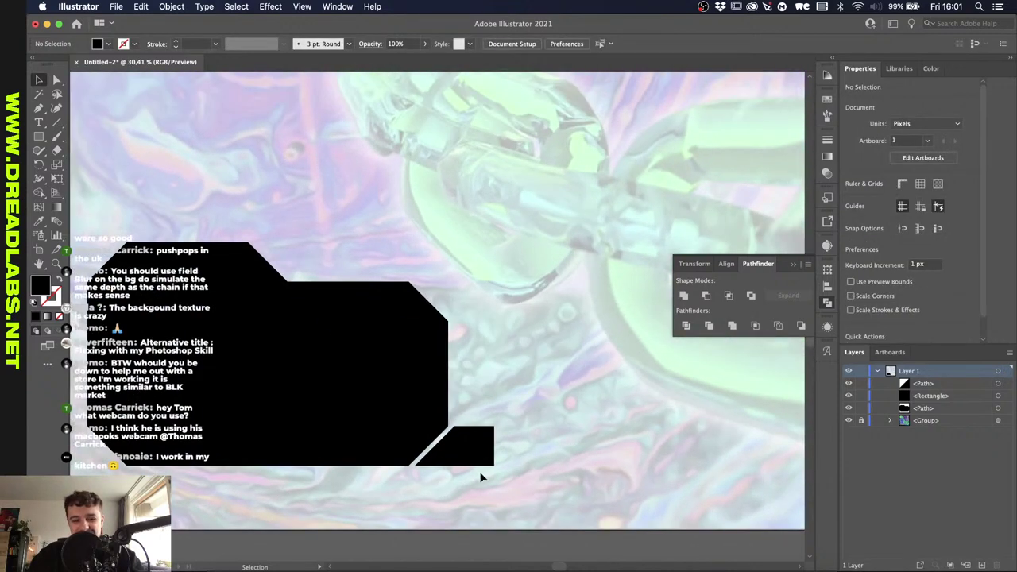
pyautogui.click(480, 469)
pyautogui.scroll(2, 480, 470)
pyautogui.click(433, 453)
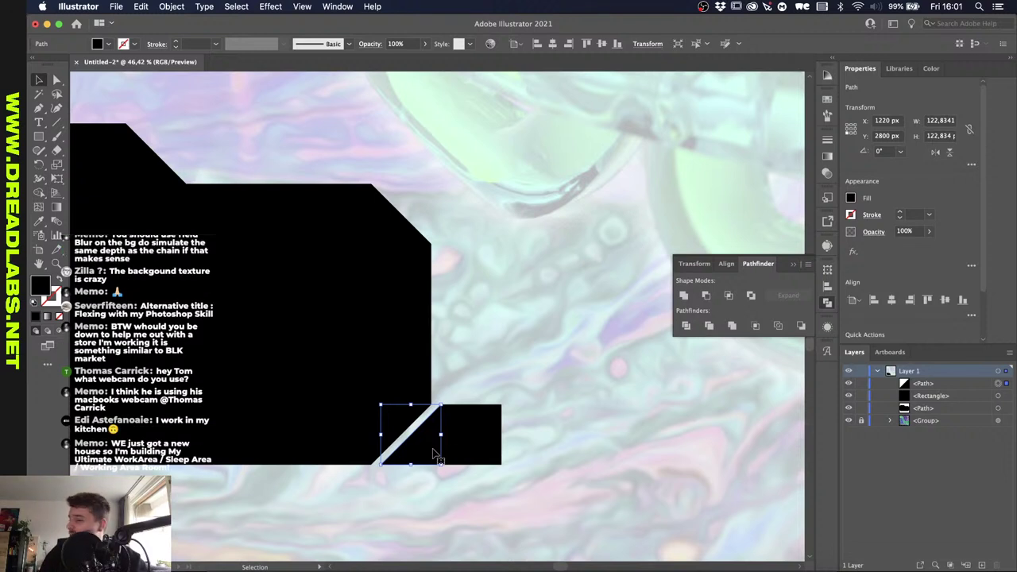
pyautogui.press('p')
pyautogui.click(442, 408)
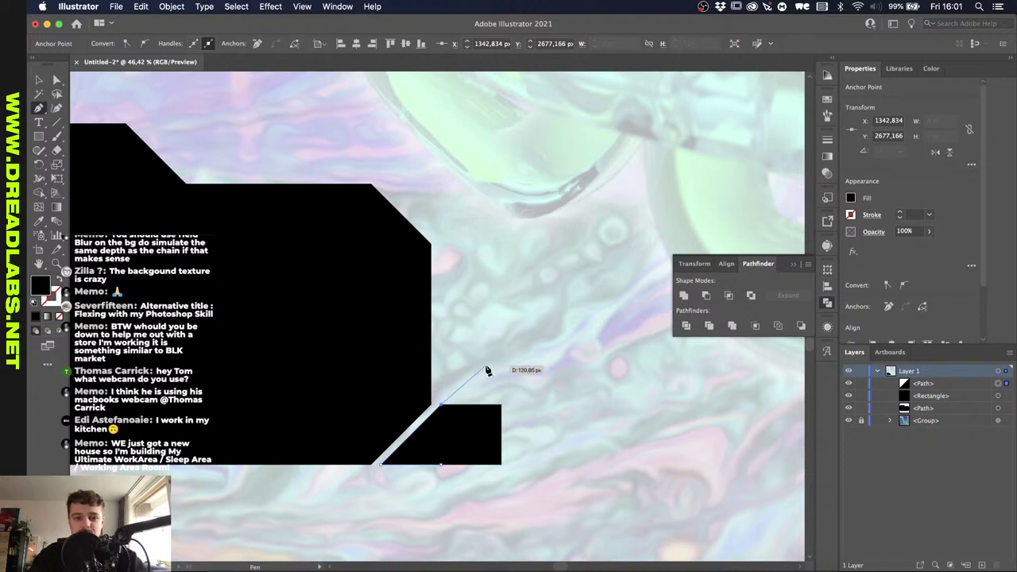
pyautogui.press('v')
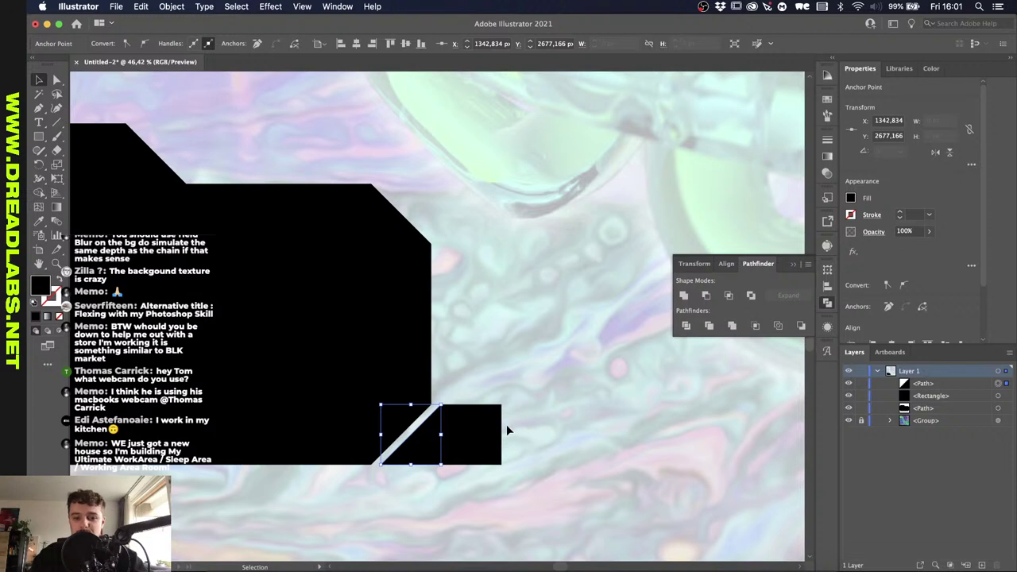
pyautogui.click(468, 485)
# Duplicate the small square beside the panel and place the copy flush against its right side.
pyautogui.scroll(-1, 468, 485)
pyautogui.hscroll(2, 468, 485)
pyautogui.scroll(-2, 468, 491)
pyautogui.hscroll(2, 469, 491)
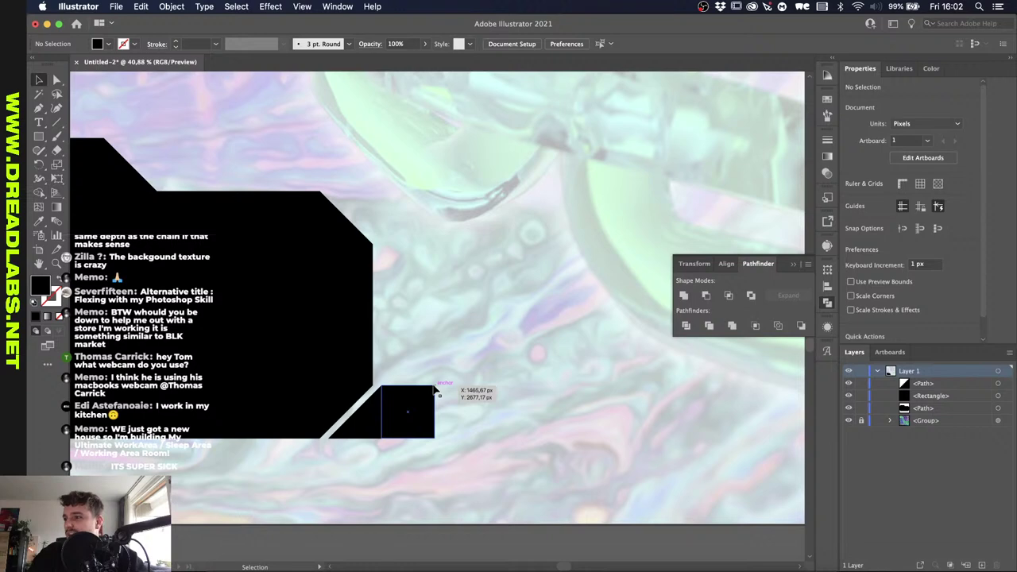
pyautogui.scroll(1, 352, 482)
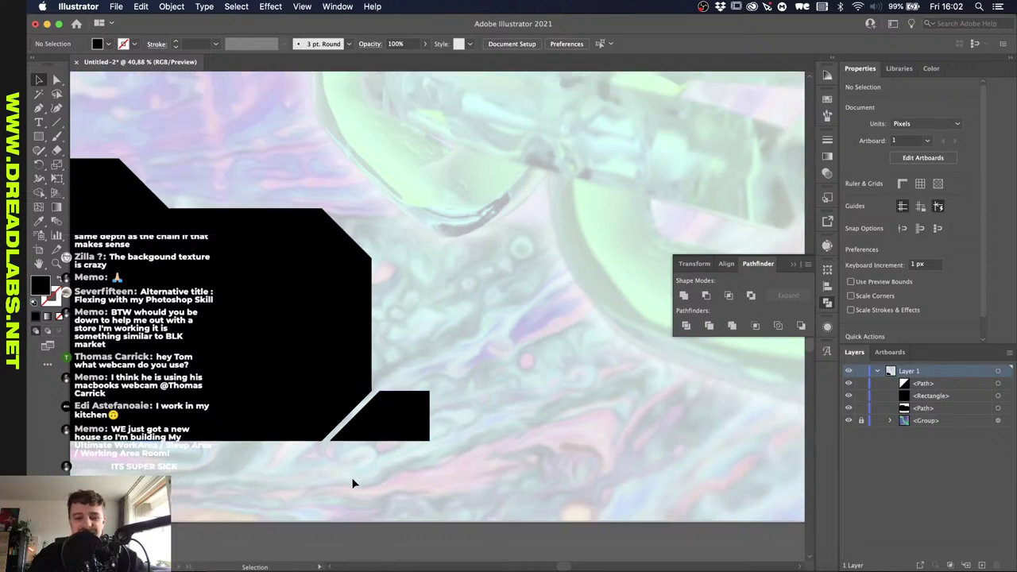
pyautogui.click(420, 409)
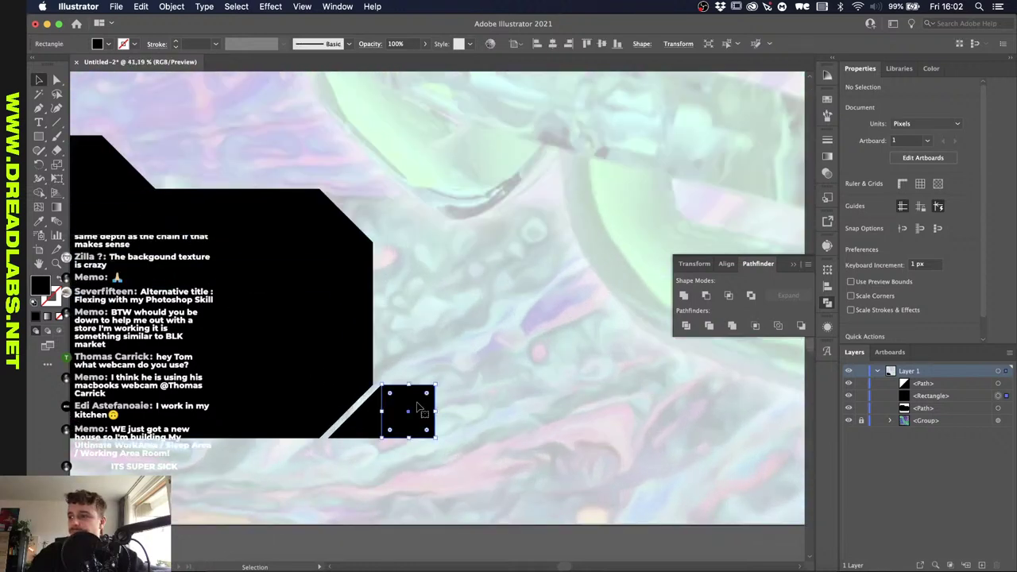
pyautogui.moveTo(420, 408); pyautogui.dragTo(473, 408)
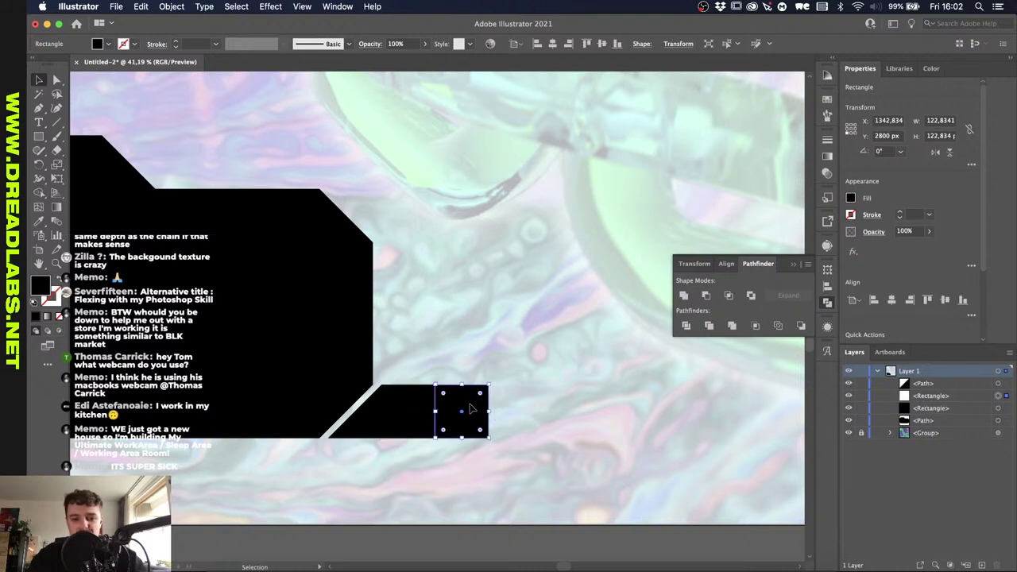
# Reflect a copy of the filled triangle across the squares' vertical centre line onto the far end of the bar.
pyautogui.click(493, 355)
pyautogui.click(380, 416)
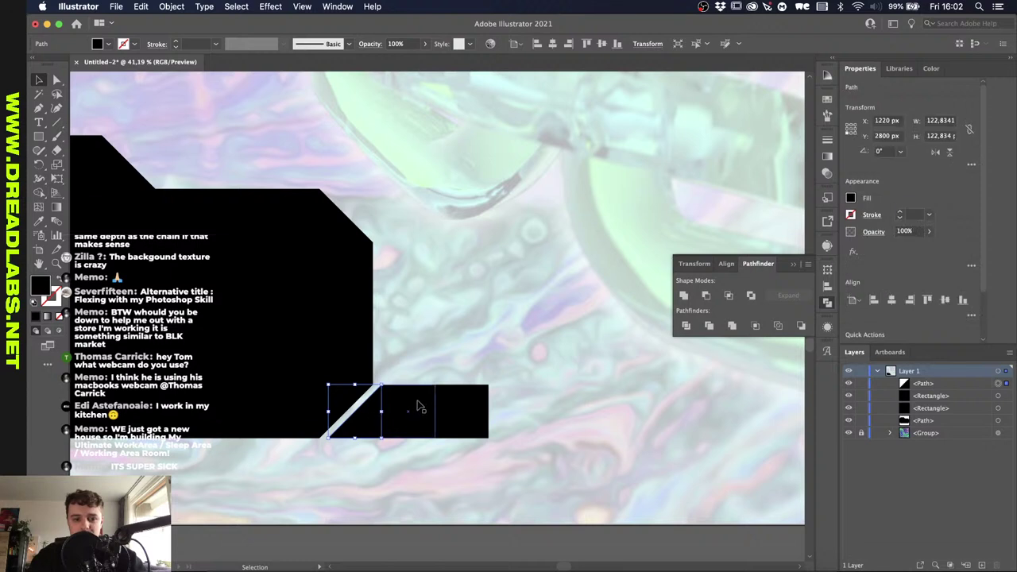
pyautogui.press('o')
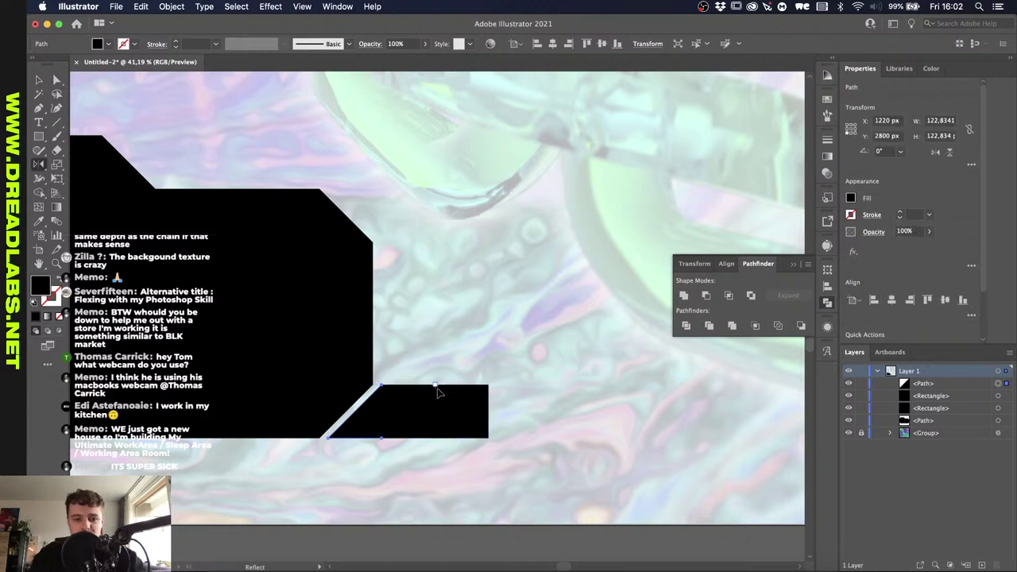
pyautogui.click(437, 438)
pyautogui.moveTo(437, 438); pyautogui.dragTo(437, 441)
pyautogui.press('v')
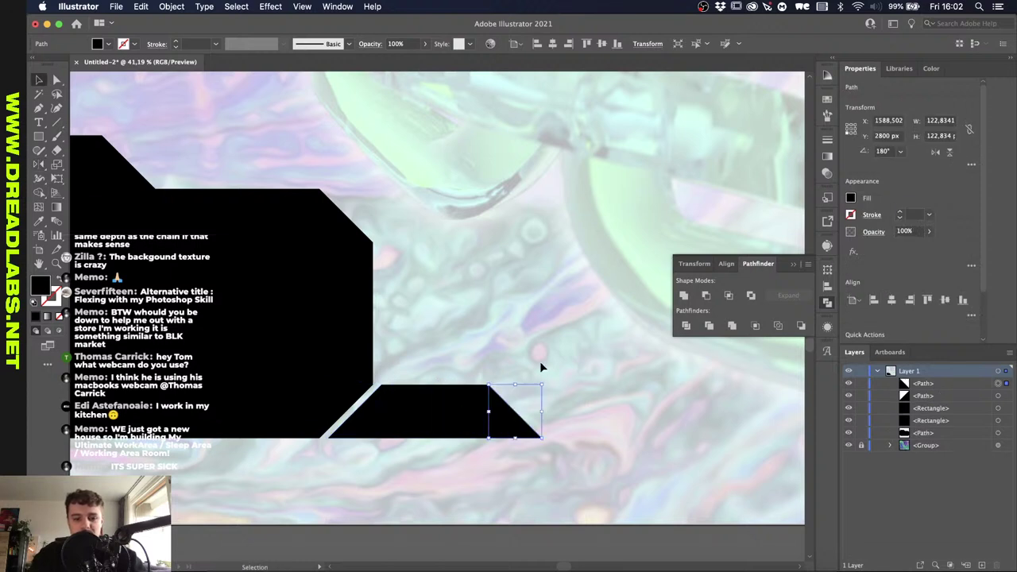
# Flip the triangle at the bar's far end vertically, making the bar a parallelogram parallel to the panel's bevel.
pyautogui.click(541, 363)
pyautogui.click(512, 401)
pyautogui.moveTo(518, 384); pyautogui.dragTo(513, 442)
pyautogui.click(506, 462)
pyautogui.scroll(-3, 496, 472)
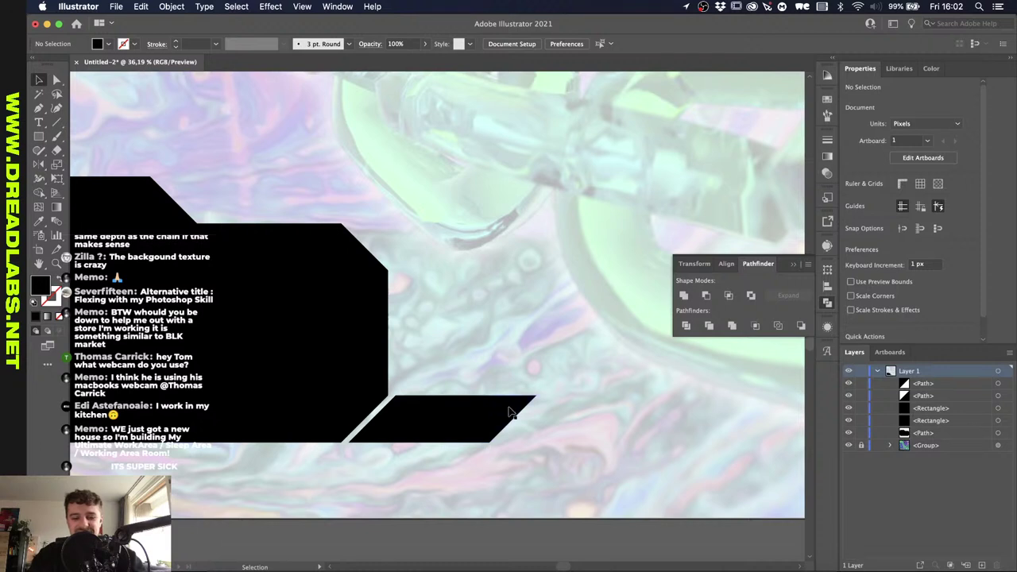
# Copy both end triangles to the right of the parallelogram, forming a smaller parallelogram separated by a matching diagonal gap.
pyautogui.moveTo(387, 429); pyautogui.dragTo(529, 425)
pyautogui.hotkey('shift', 'Right')
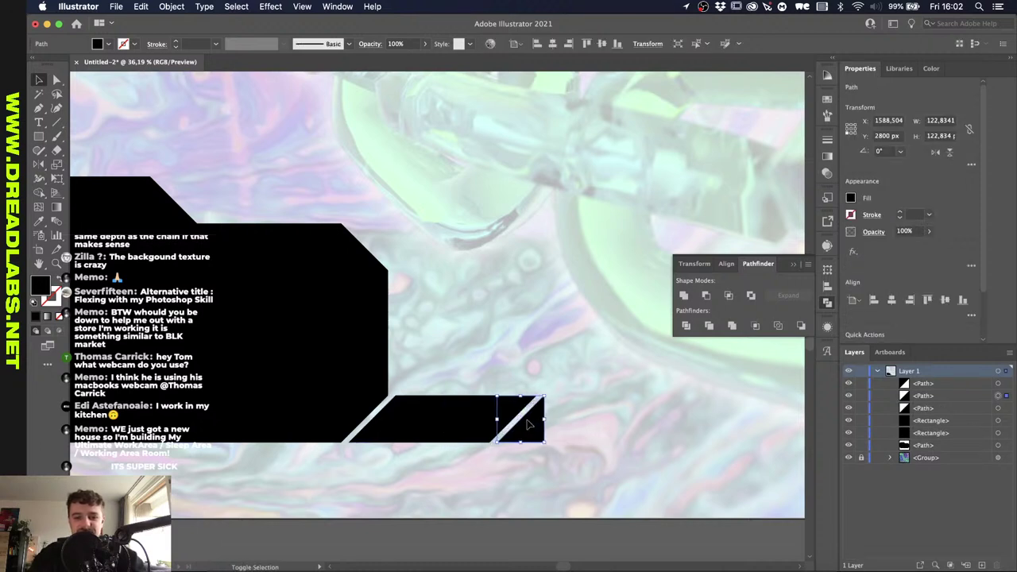
pyautogui.click(508, 451)
pyautogui.hscroll(3, 509, 451)
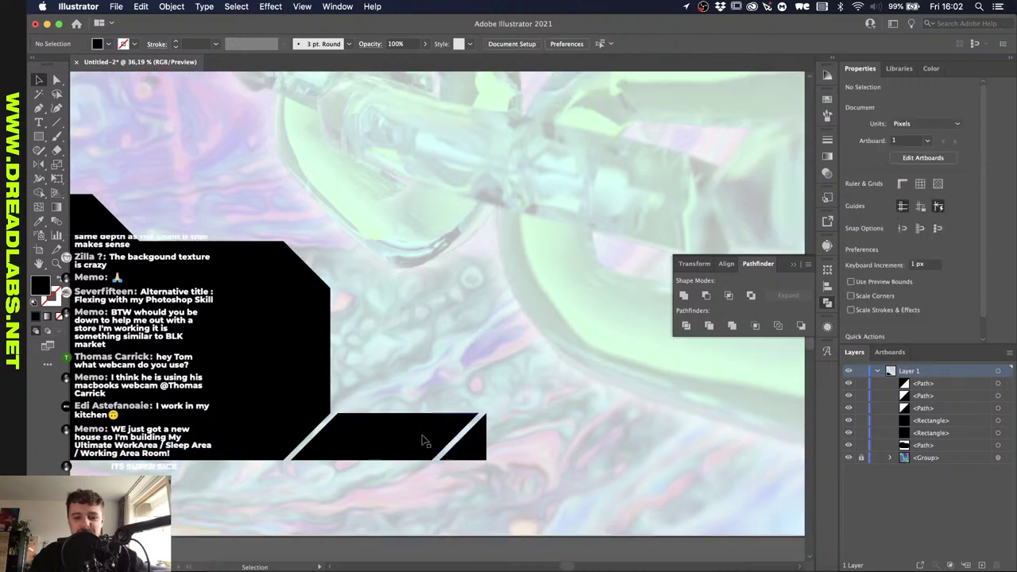
pyautogui.moveTo(460, 433); pyautogui.dragTo(502, 433)
pyautogui.scroll(-3, 547, 474)
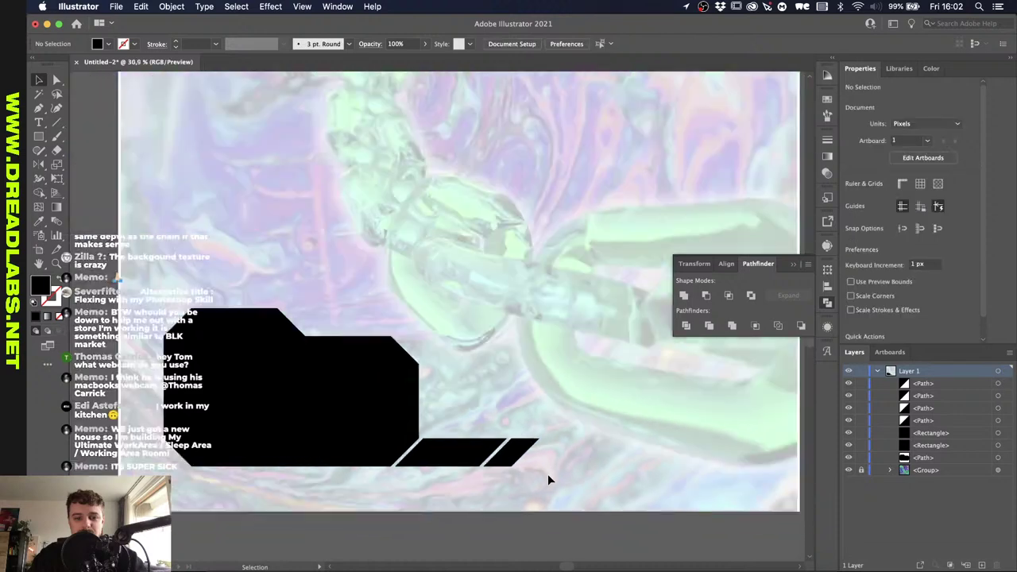
pyautogui.scroll(3, 520, 465)
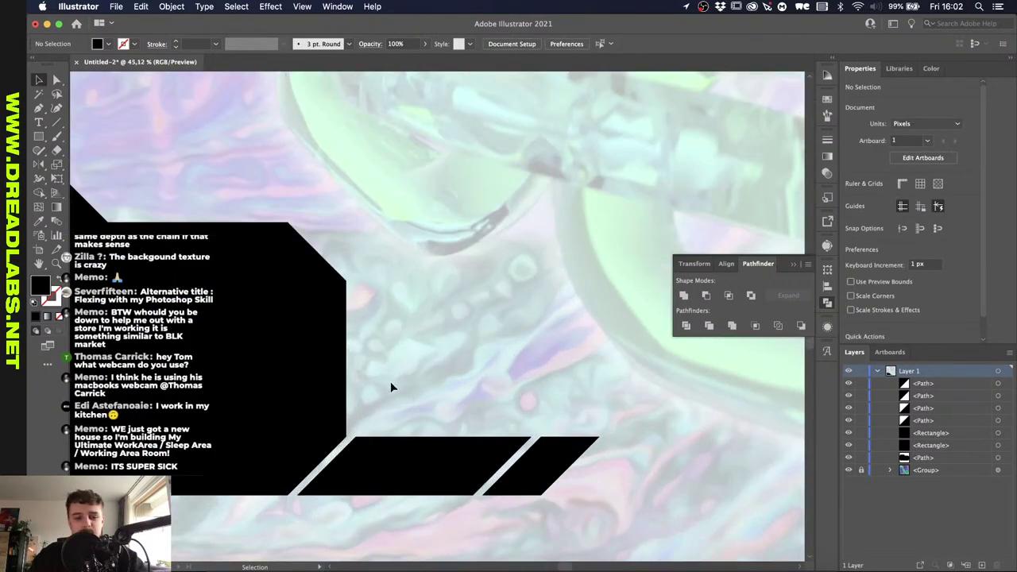
# Draw a rectangle about 408.5 × 99.9 px above the parallelograms from the panel's bevel corner and shift it 20 px right and 20 px up.
pyautogui.press('m')
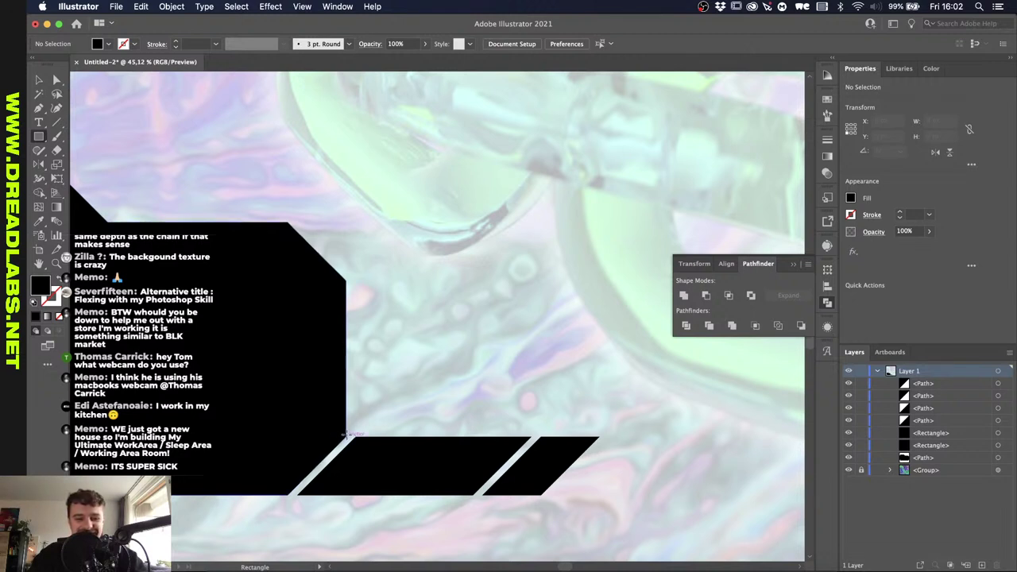
pyautogui.moveTo(345, 436); pyautogui.dragTo(546, 390)
pyautogui.press('v')
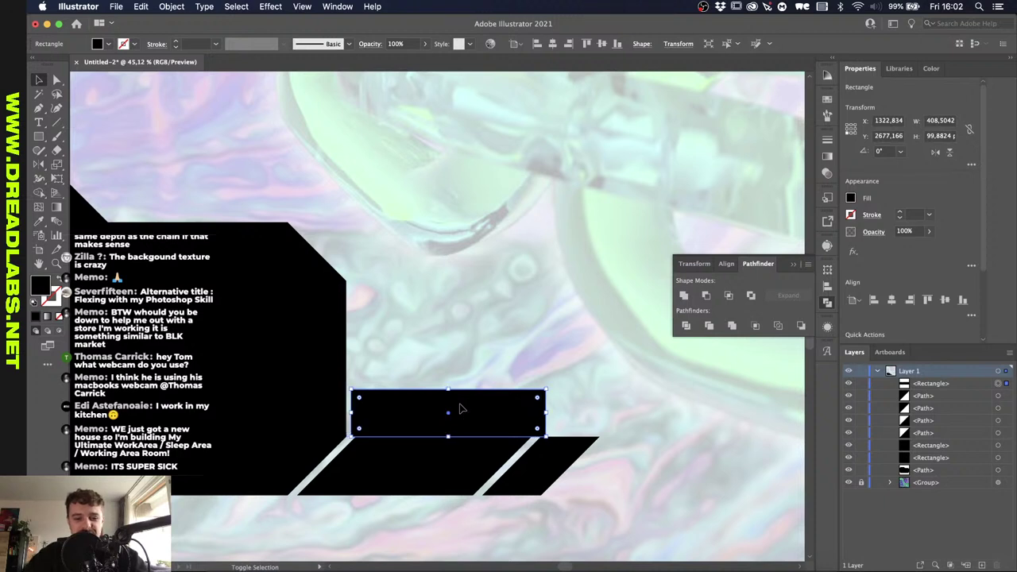
pyautogui.hotkey('shift', 'Up')
pyautogui.hotkey('shift', 'Right')
pyautogui.hotkey('shift', 'Right')
pyautogui.hotkey('shift', 'Up')
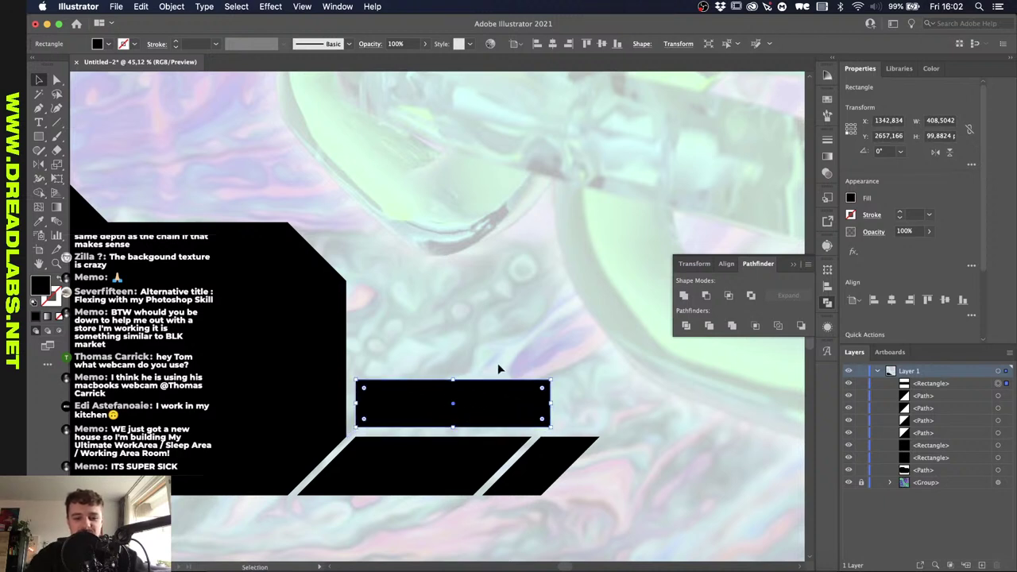
# Shorten the new rectangle to about 368.5 px wide by moving its right edge inward.
pyautogui.click(497, 363)
pyautogui.press('a')
pyautogui.click(550, 381)
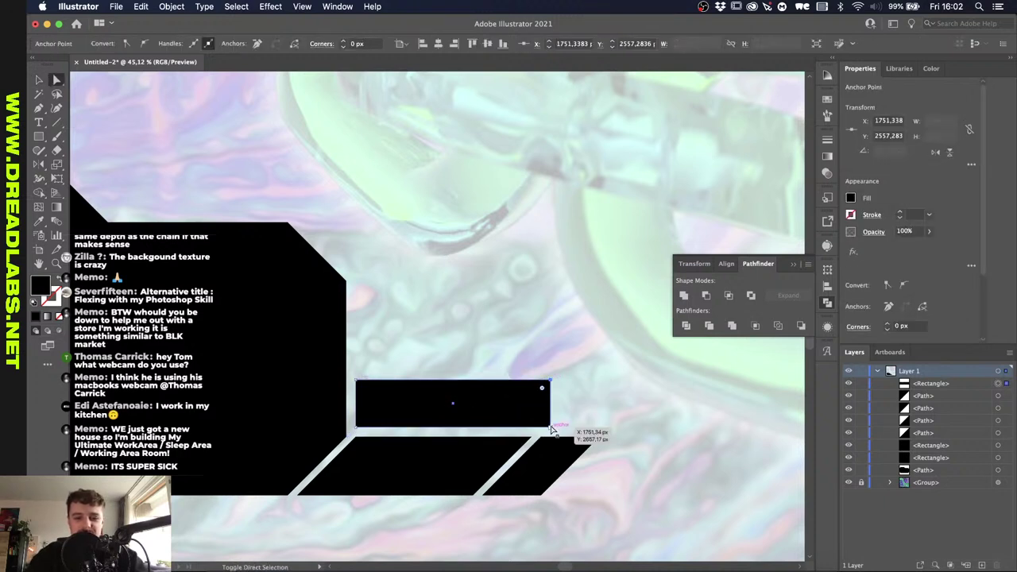
pyautogui.keyDown('shift'); pyautogui.click(552, 429); pyautogui.keyUp('shift')
pyautogui.moveTo(547, 389); pyautogui.dragTo(529, 387)
pyautogui.press('super+shift+a')
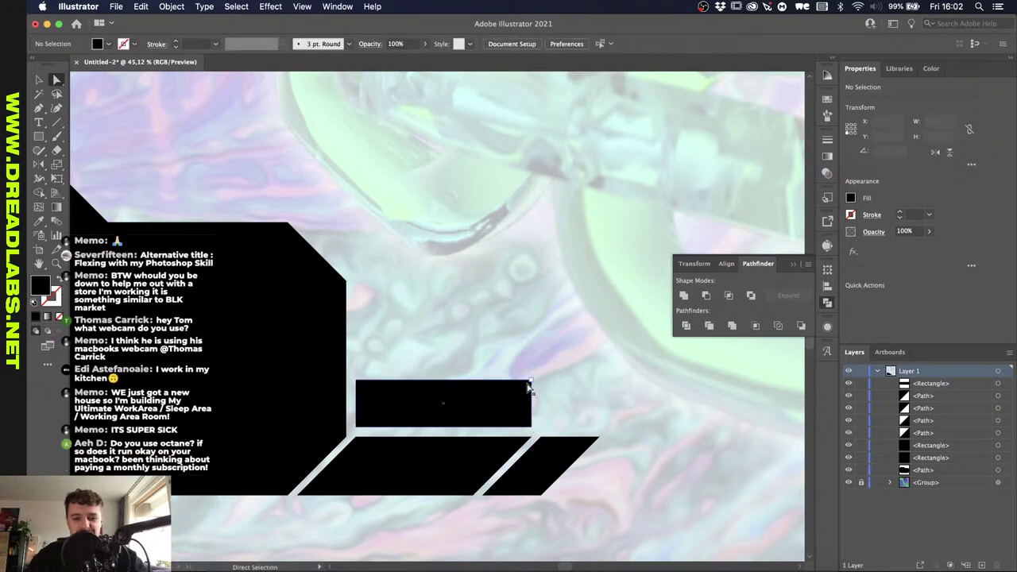
# Copy a triangle from the small parallelogram onto the rectangle's right end and resize the rectangle to about 388.5 × 122.83 px to match it.
pyautogui.moveTo(520, 475); pyautogui.dragTo(529, 404)
pyautogui.click(467, 397)
pyautogui.press('v')
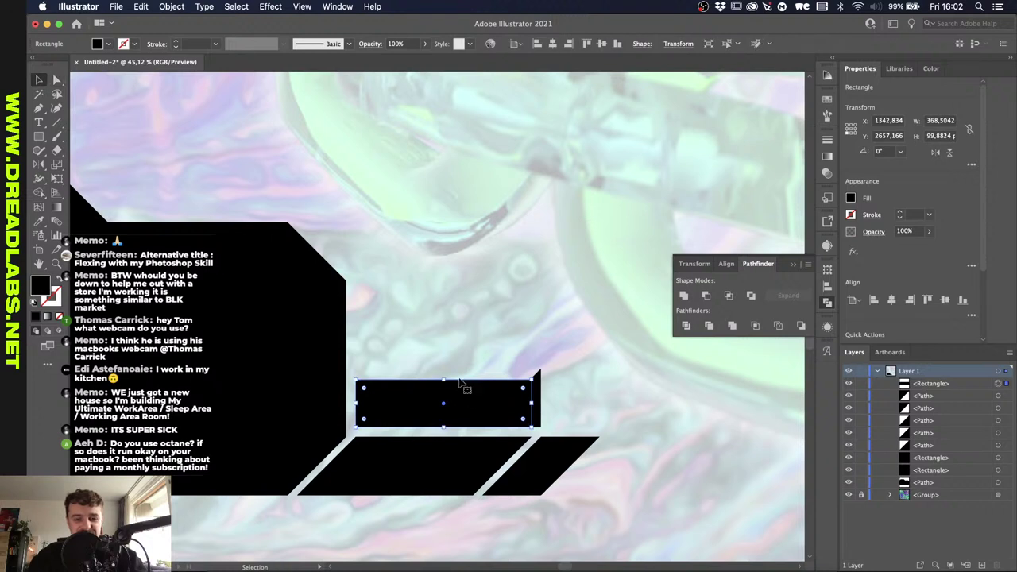
pyautogui.moveTo(444, 380); pyautogui.dragTo(444, 370)
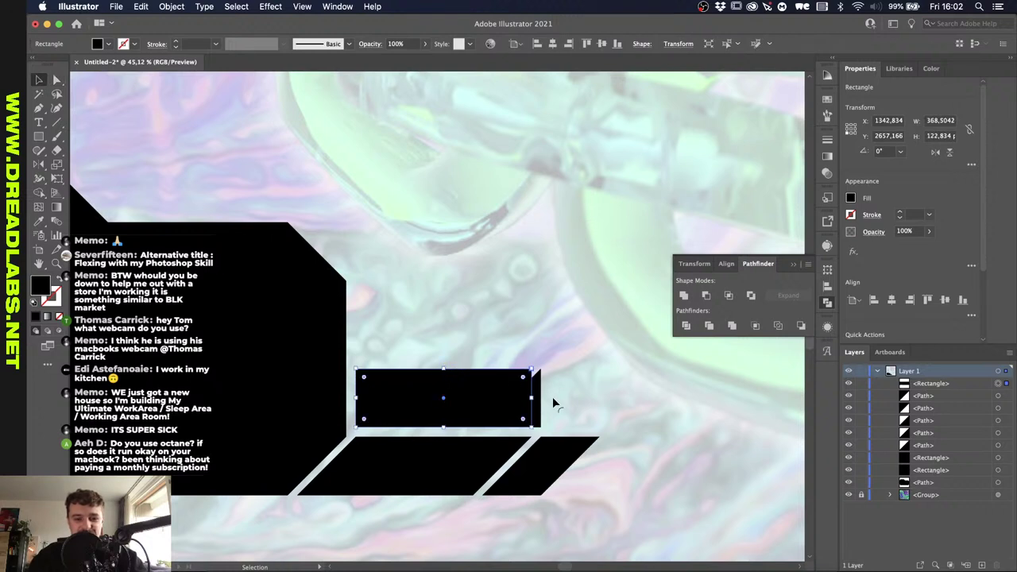
pyautogui.moveTo(533, 397); pyautogui.dragTo(537, 397)
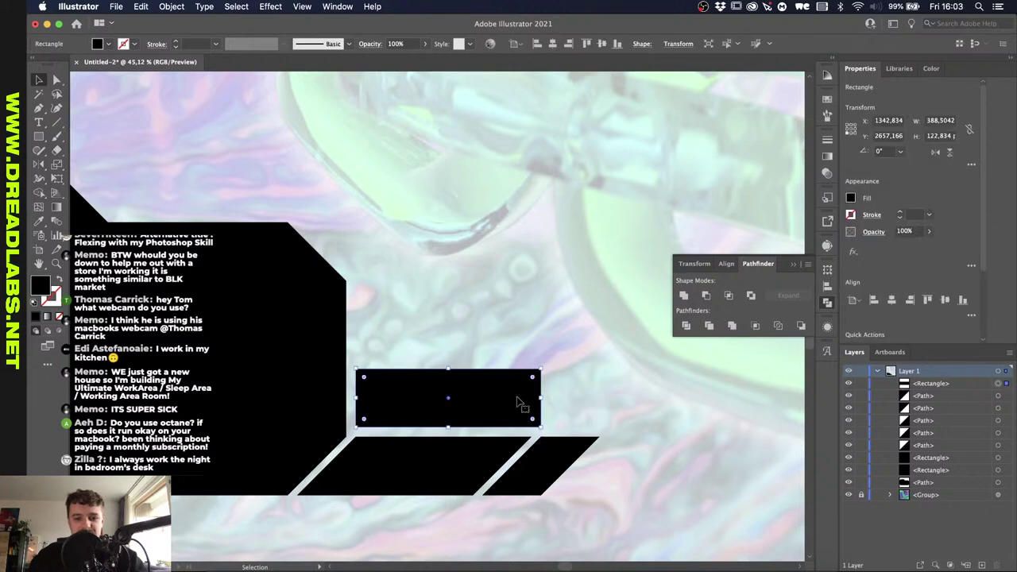
# Rotate the copied triangle 90° so its slope descends to the rectangle's lower-right corner, and stack the rectangle in front.
pyautogui.press('super+shift+bracketleft')
pyautogui.click(525, 409)
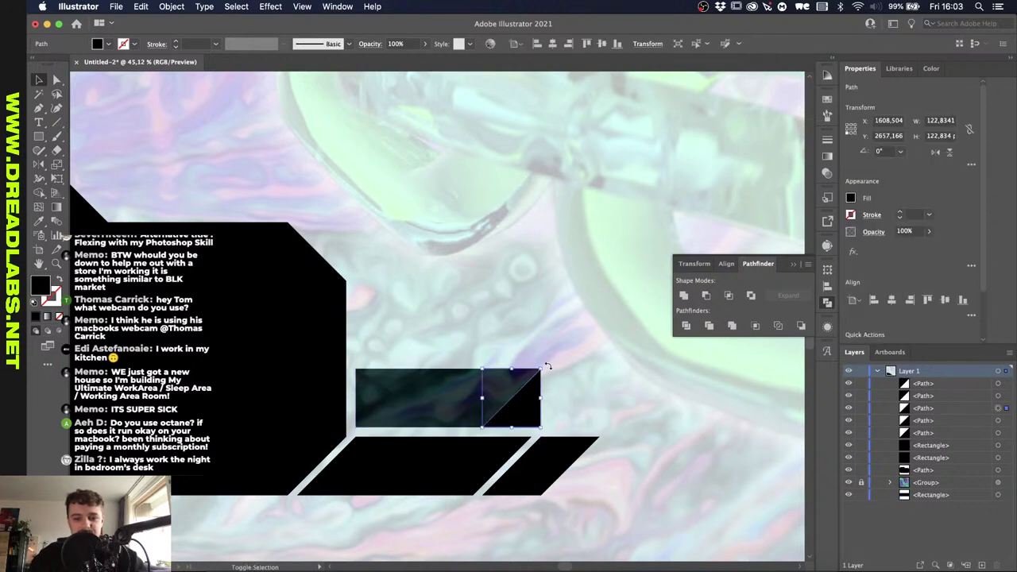
pyautogui.moveTo(545, 364); pyautogui.dragTo(457, 329)
pyautogui.click(424, 397)
pyautogui.press('super+shift+bracketright')
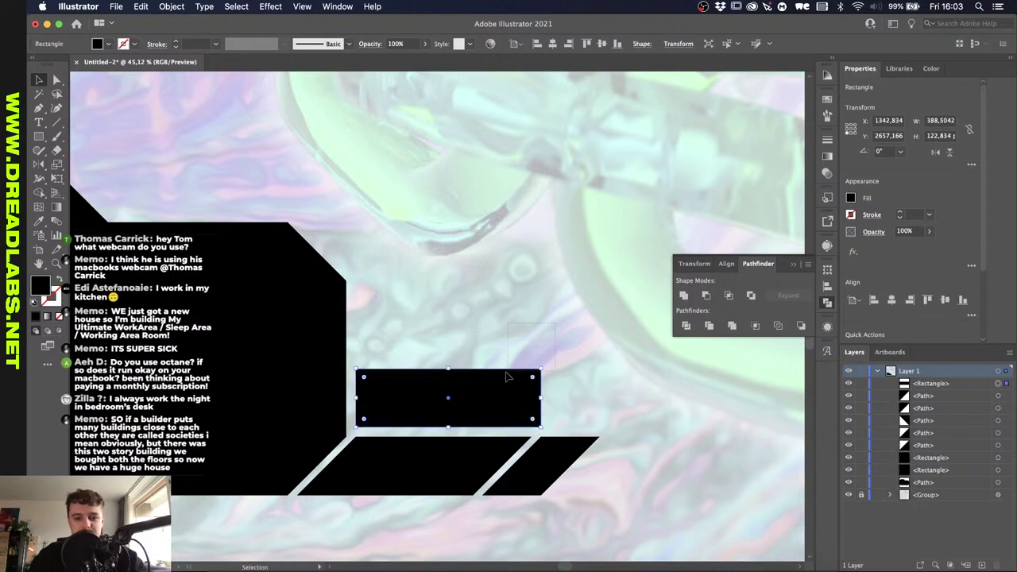
# Cut off the rectangle's upper-right corner along the triangle's slope with the Shape Builder tool.
pyautogui.hotkey('shift', 'm')
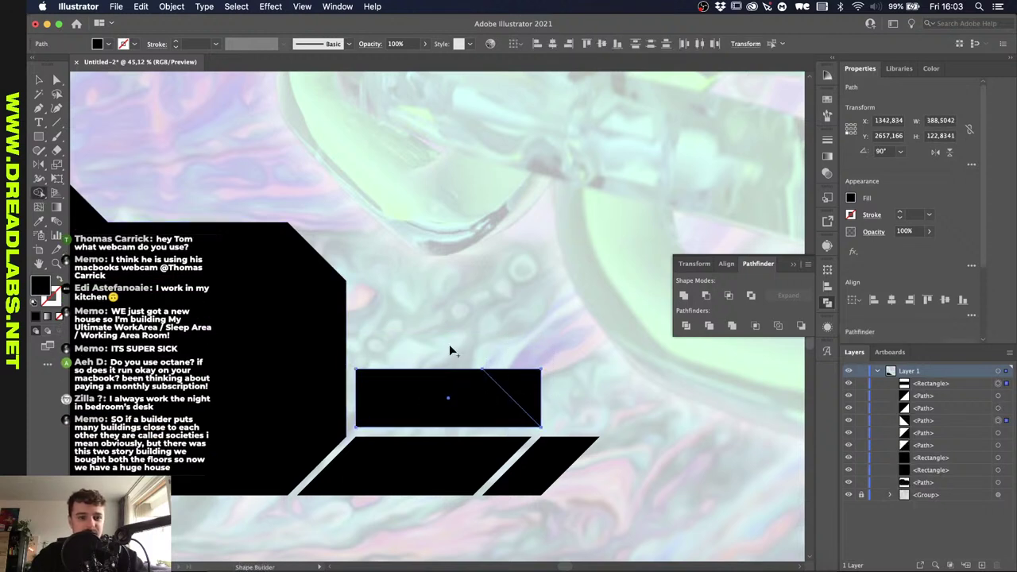
pyautogui.keyDown('alt'); pyautogui.click(518, 392); pyautogui.keyUp('alt')
pyautogui.press('v')
pyautogui.click(573, 313)
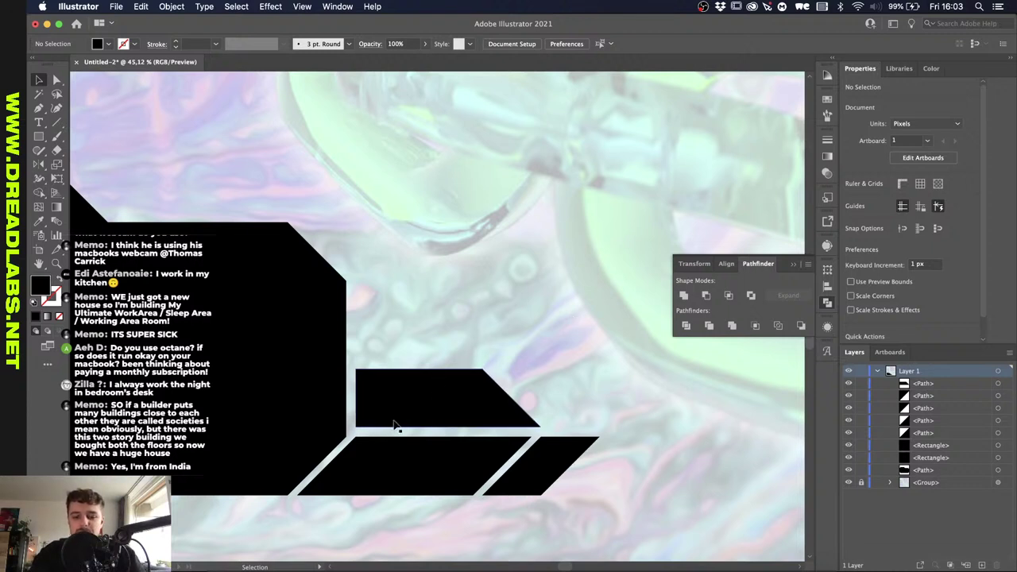
# Draw a closed Pen shape whose diagonal continues the lower parallelogram's left slope up across the bevelled rectangle, covering the rectangle's left end.
pyautogui.press('p')
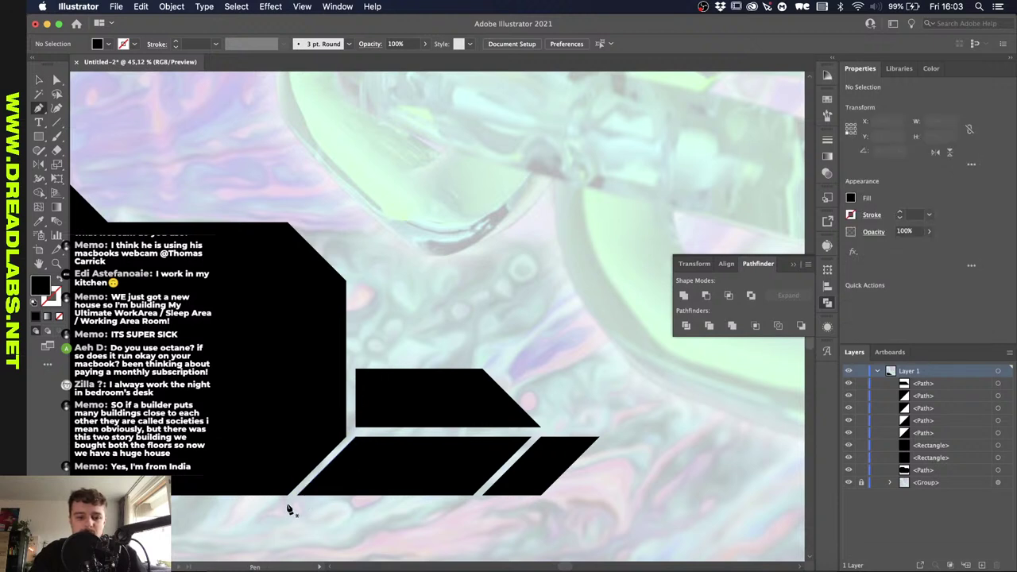
pyautogui.click(320, 484)
pyautogui.press('a')
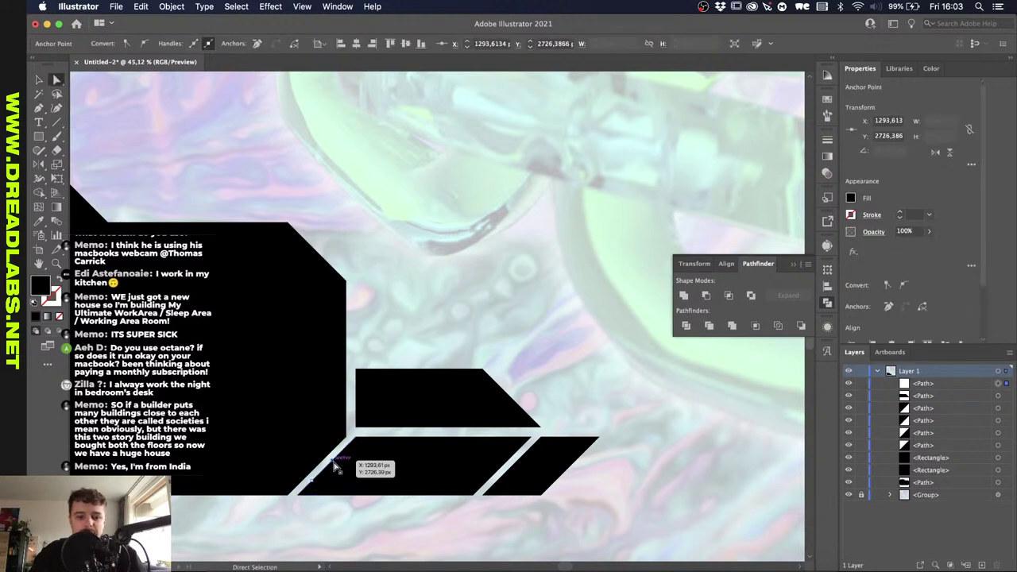
pyautogui.moveTo(336, 466); pyautogui.dragTo(440, 374)
pyautogui.press('p')
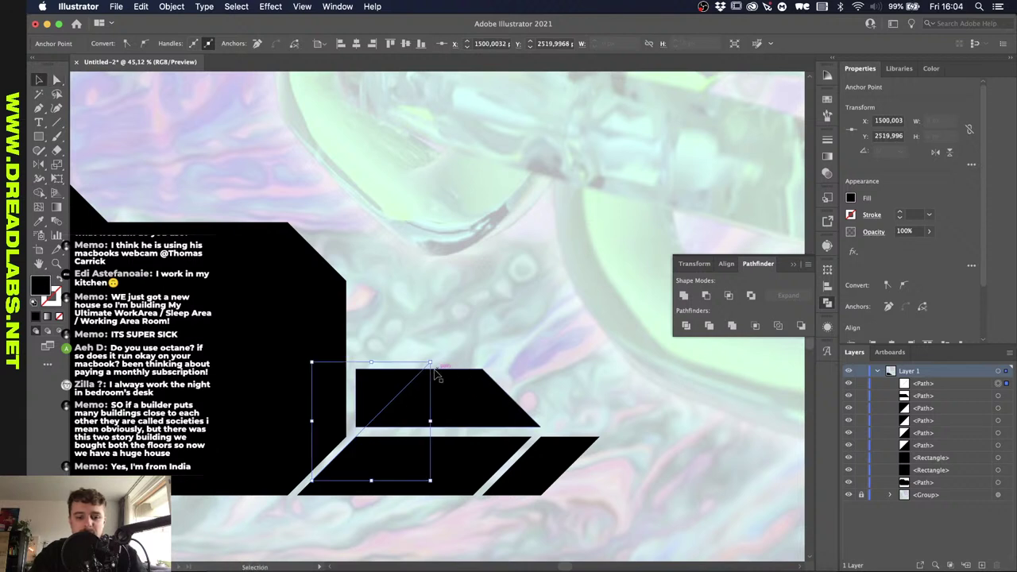
pyautogui.click(430, 362)
pyautogui.click(300, 363)
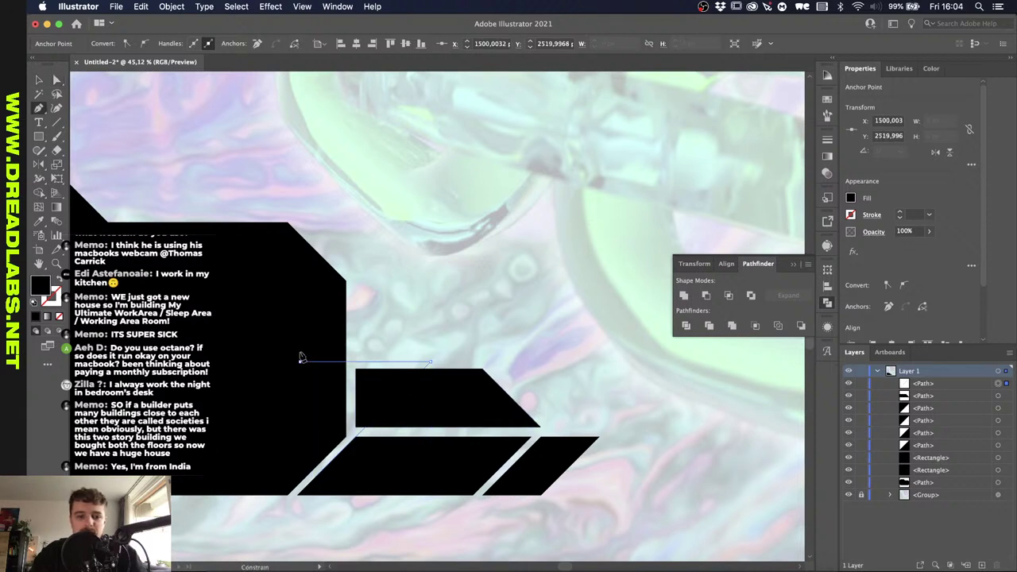
pyautogui.click(310, 480)
pyautogui.press('v')
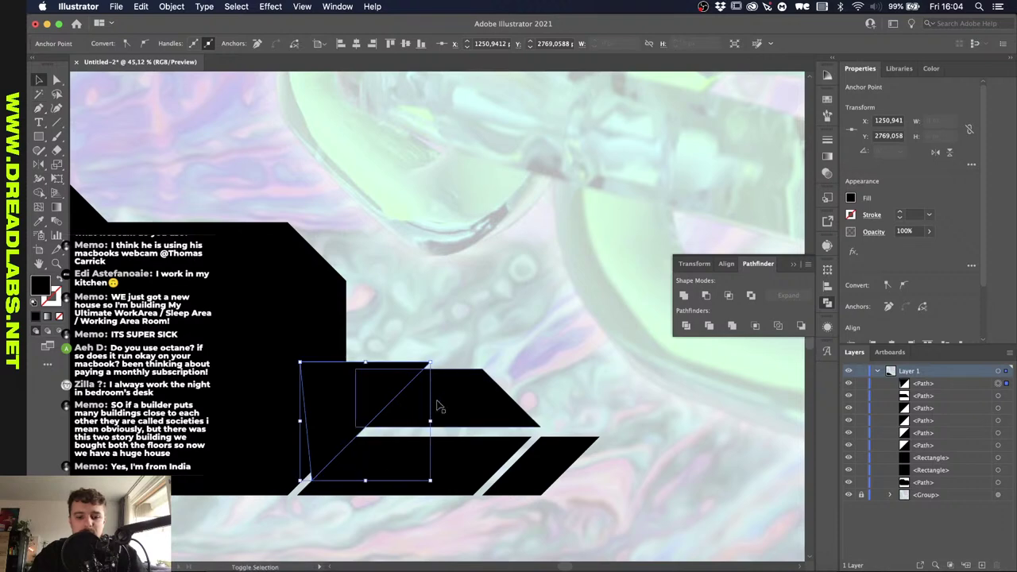
# Subtract the Pen shape from the bevelled rectangle with Minus Front, leaving a trapezoid.
pyautogui.keyDown('shift'); pyautogui.click(438, 404); pyautogui.keyUp('shift')
pyautogui.click(706, 295)
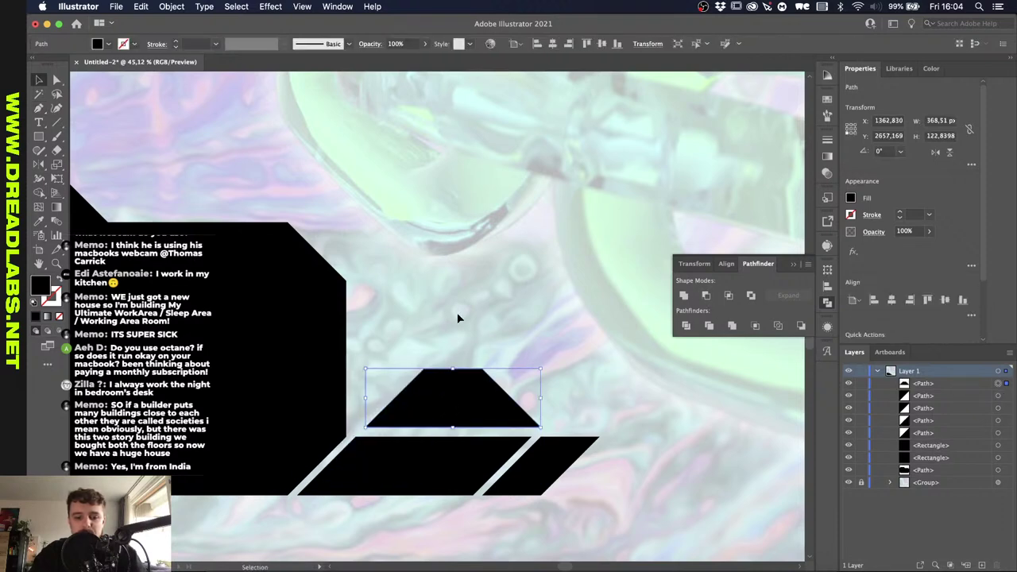
pyautogui.click(457, 317)
pyautogui.scroll(-2, 456, 318)
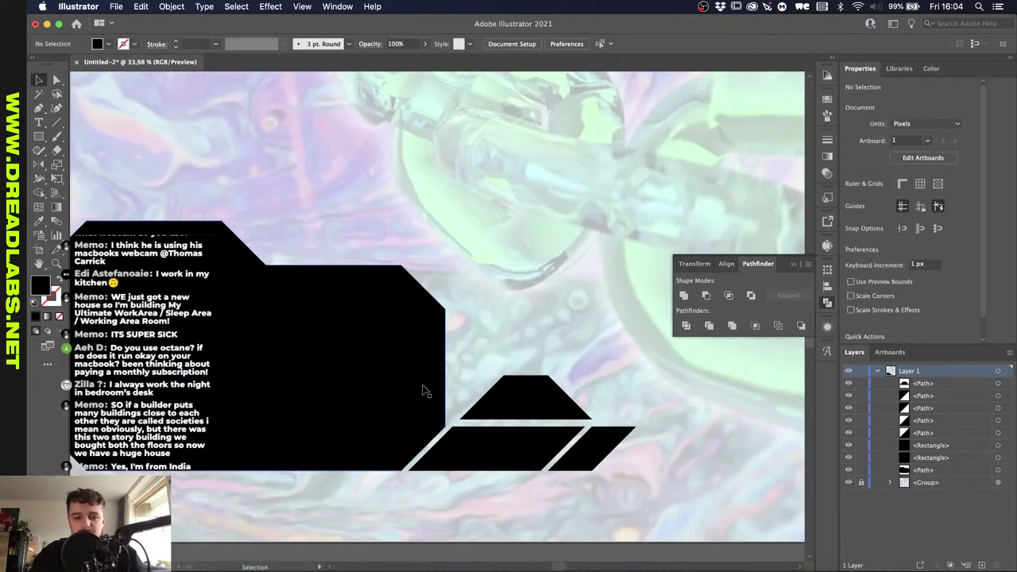
# Draw a thin rectangle about 563 × 20 px level with the horizontal gap, extending from beneath the trapezoid into the large panel.
pyautogui.press('m')
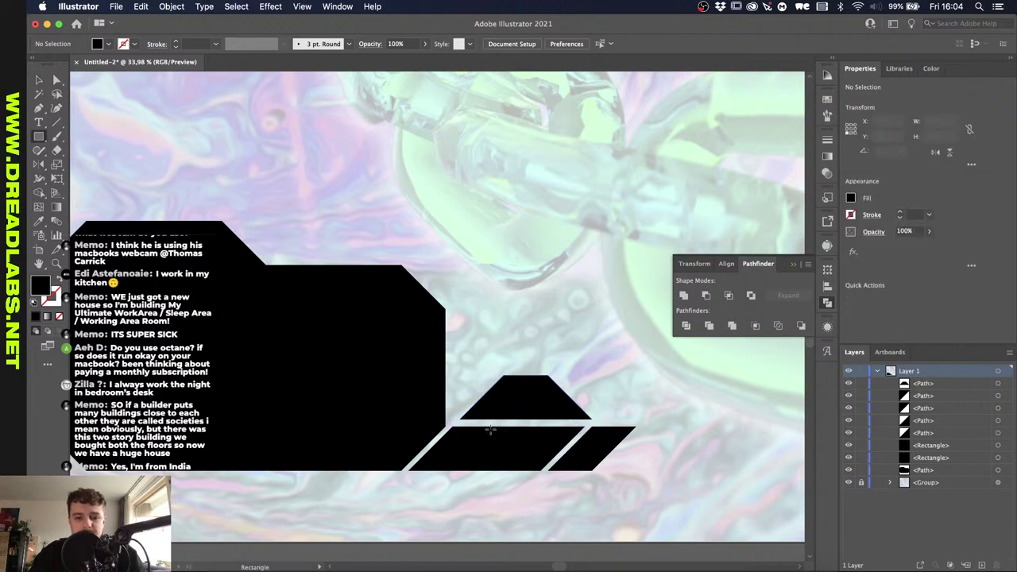
pyautogui.click(490, 430)
pyautogui.click(79, 144)
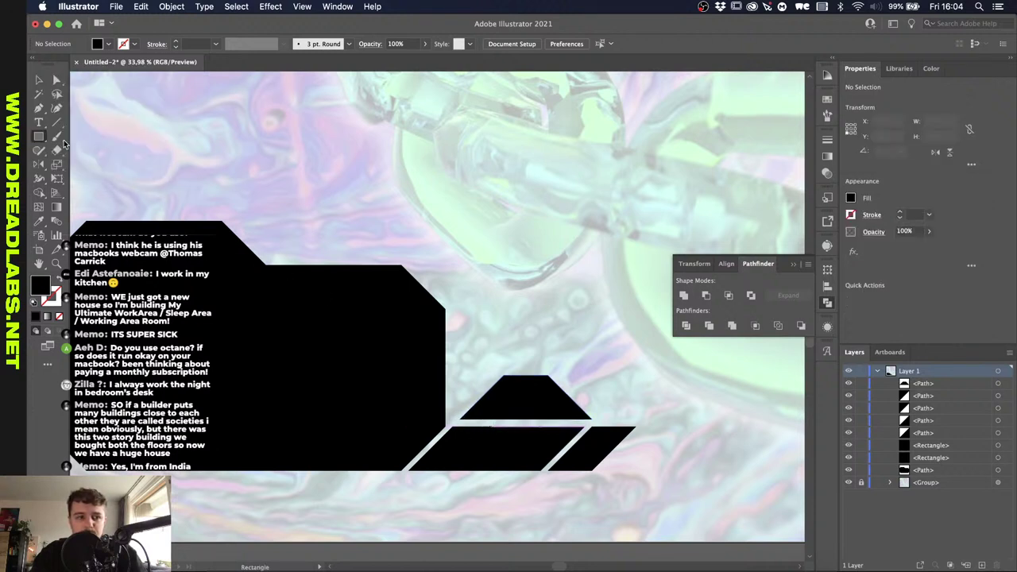
pyautogui.moveTo(515, 418); pyautogui.dragTo(335, 429)
pyautogui.press('v')
pyautogui.hscroll(-3, 335, 430)
pyautogui.scroll(3, 334, 429)
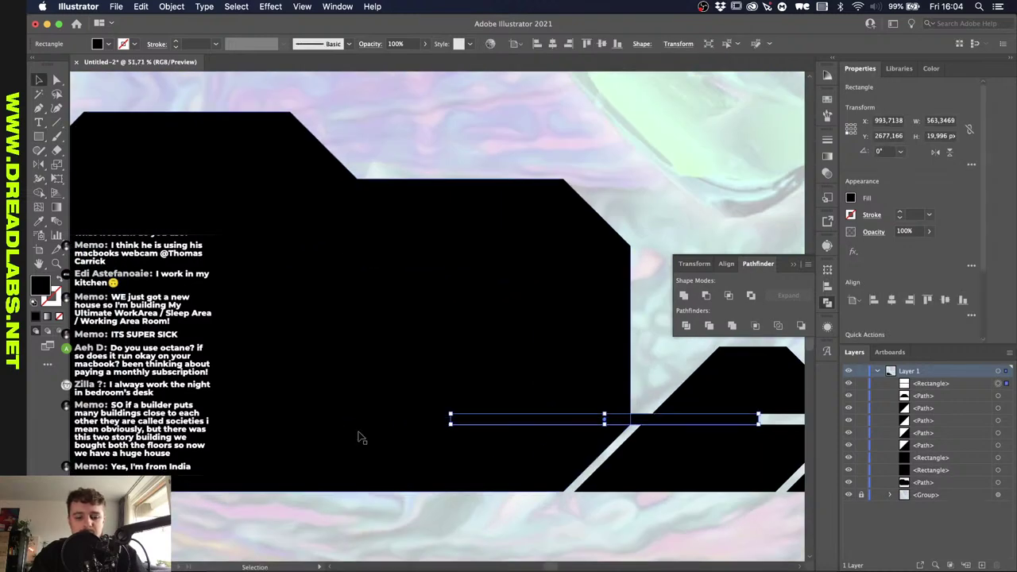
pyautogui.scroll(3, 453, 422)
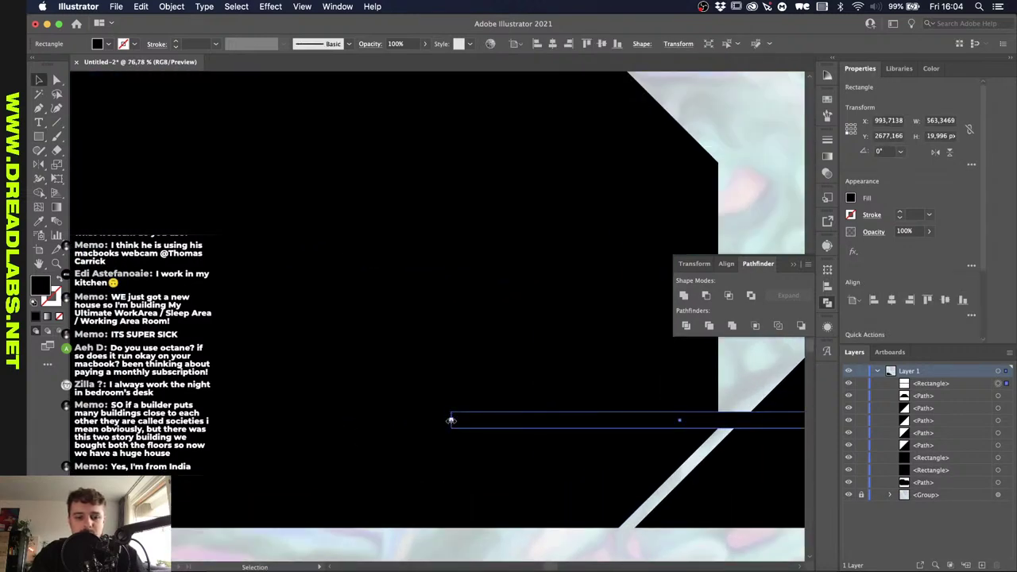
# Fill the thin horizontal rectangle crossing the large panel with white (ffffff) and deselect it.
pyautogui.scroll(-3, 286, 421)
pyautogui.click(354, 487)
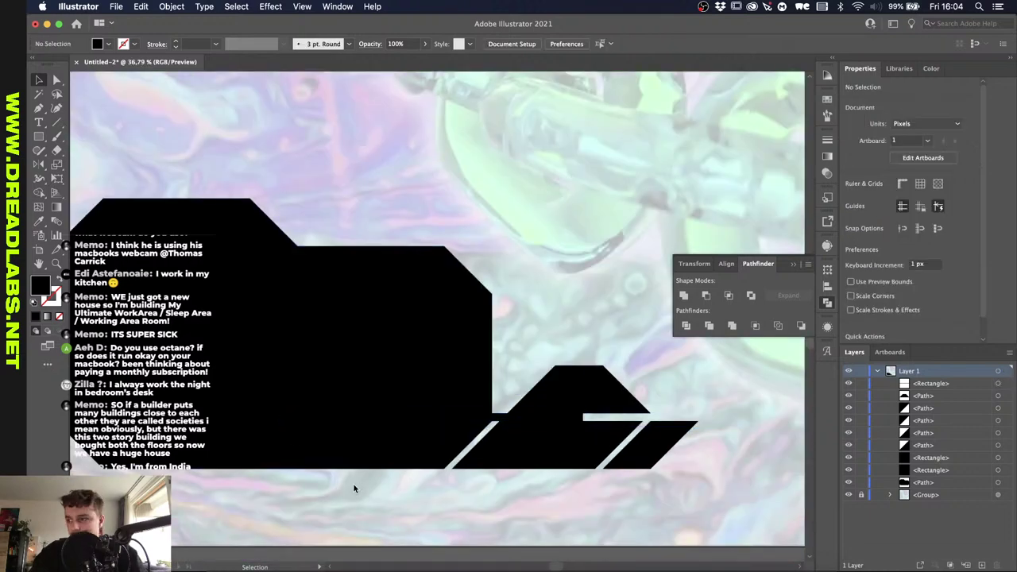
pyautogui.hscroll(-3, 352, 483)
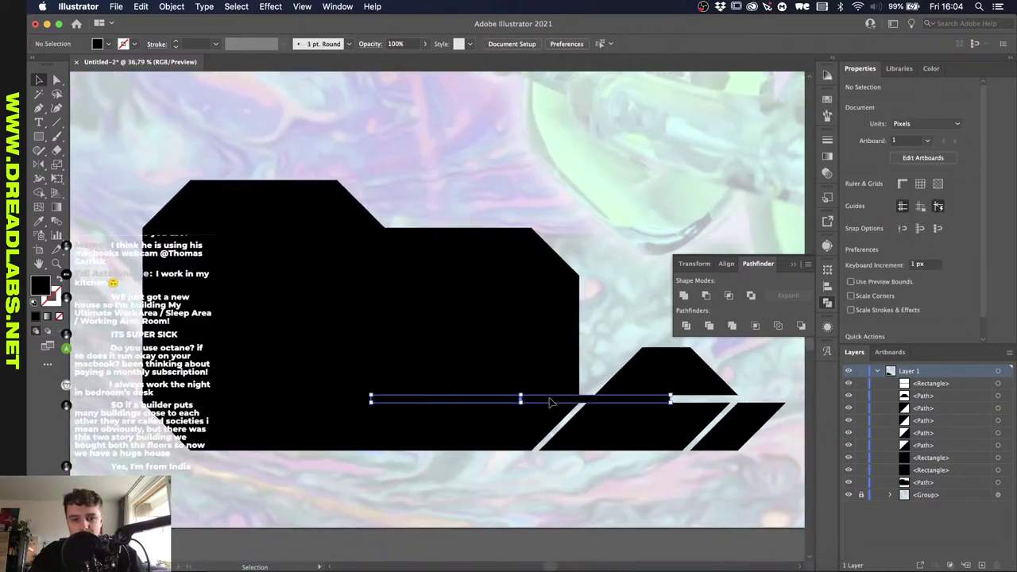
pyautogui.click(551, 403)
pyautogui.press('i')
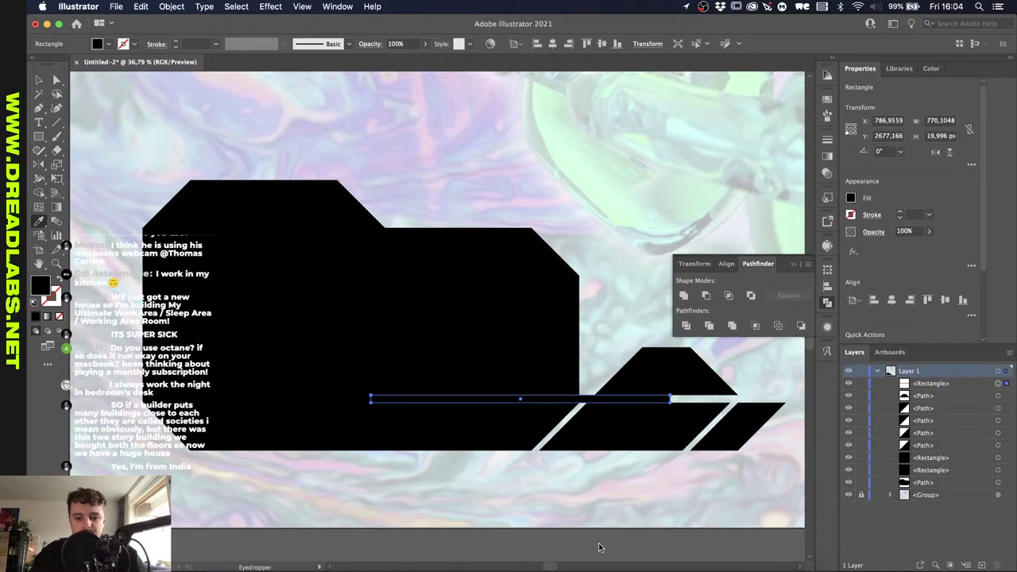
pyautogui.click(795, 175)
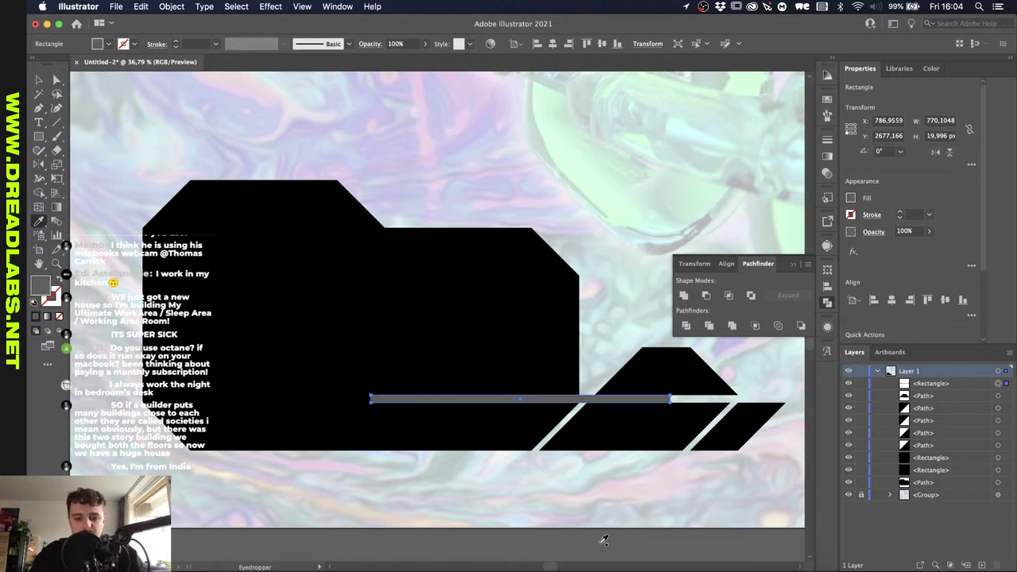
pyautogui.click(931, 69)
pyautogui.click(862, 148)
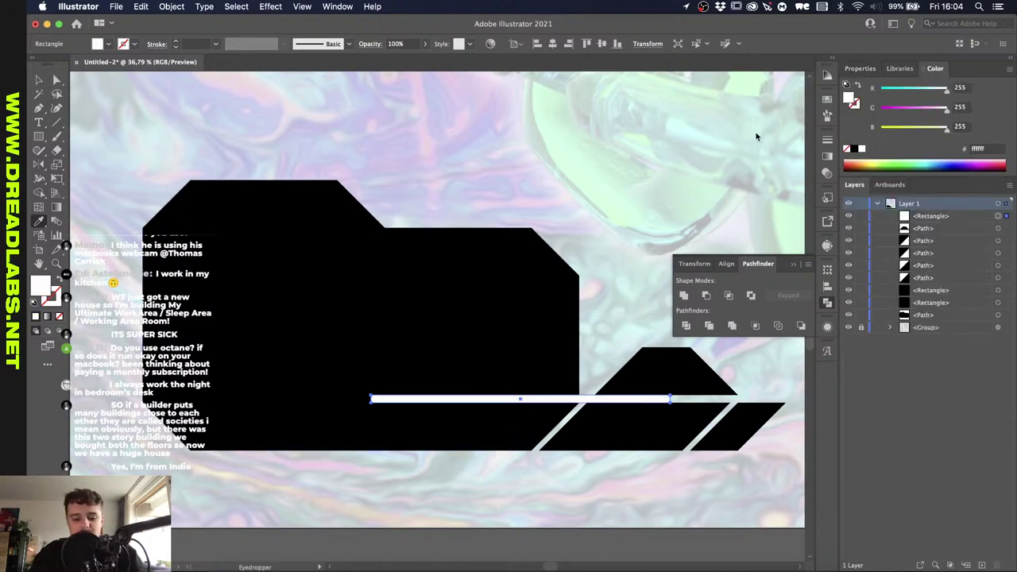
pyautogui.press('v')
pyautogui.click(457, 483)
pyautogui.hscroll(-3, 437, 445)
pyautogui.scroll(1, 437, 445)
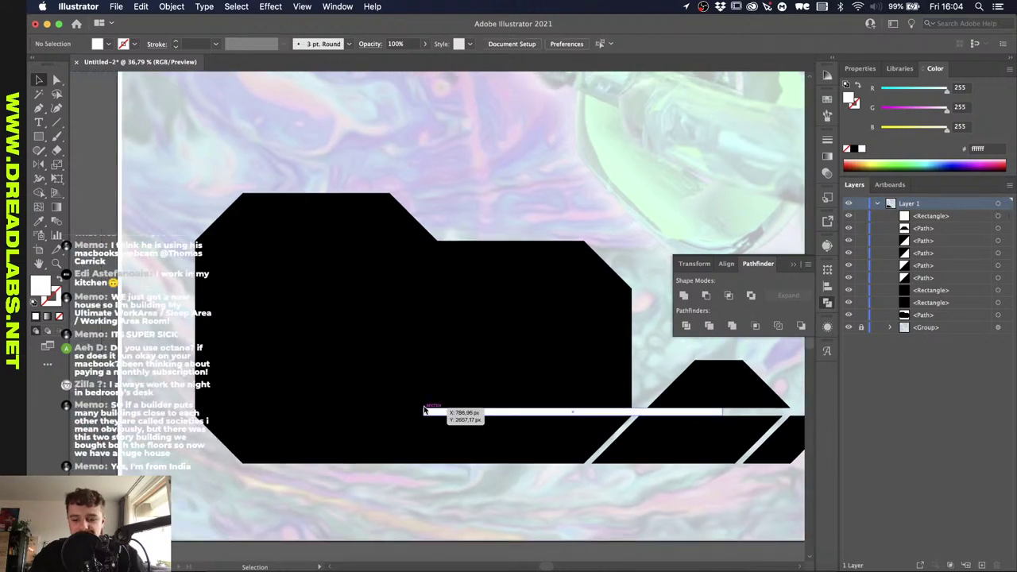
pyautogui.press('p')
pyautogui.scroll(2, 427, 410)
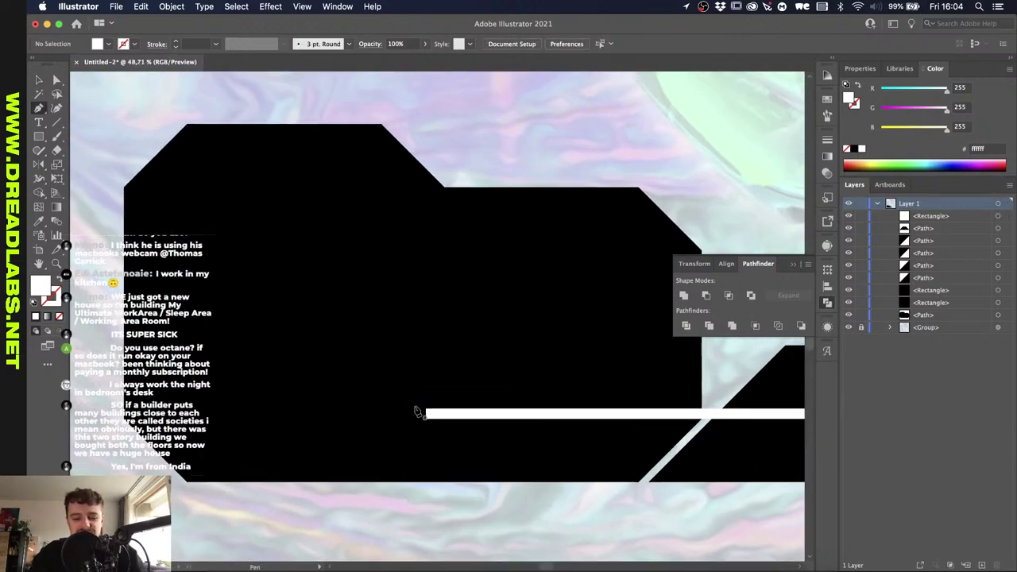
pyautogui.scroll(-3, 430, 410)
# Duplicate the white strip up and to the left over the large panel and rotate the copy 270° so it stands vertically.
pyautogui.press('v')
pyautogui.keyDown('alt'); pyautogui.moveTo(561, 410); pyautogui.dragTo(430, 279); pyautogui.keyUp('alt')
pyautogui.moveTo(513, 275); pyautogui.dragTo(407, 389)
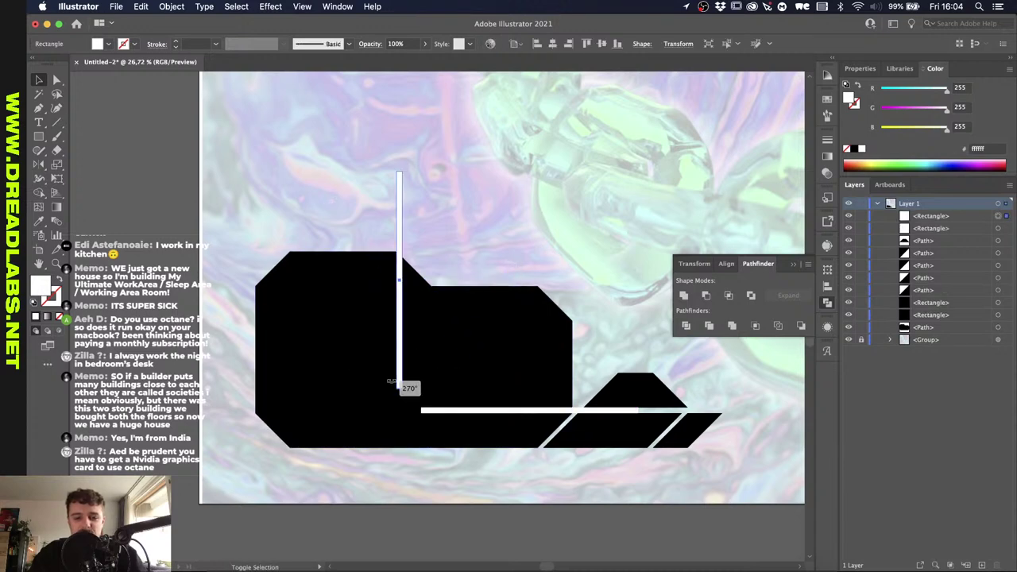
# Position the rotated white bar vertically over the large black shape, above the start of the horizontal white bar.
pyautogui.scroll(2, 392, 384)
pyautogui.scroll(1, 392, 384)
pyautogui.moveTo(404, 314)
pyautogui.mouseDown()
pyautogui.moveTo(477, 315)
pyautogui.moveTo(392, 325)
pyautogui.mouseUp()
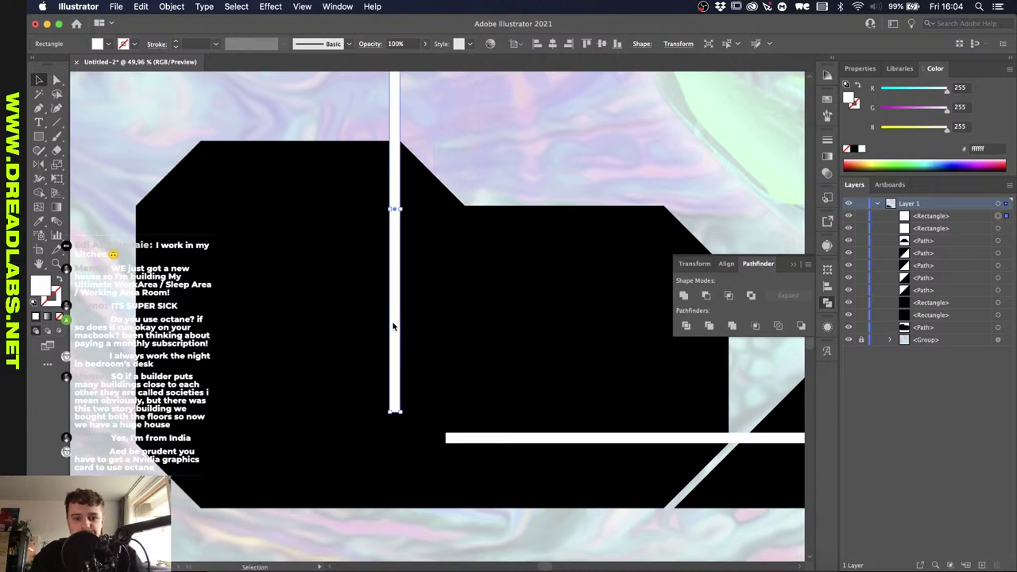
pyautogui.scroll(-2, 391, 405)
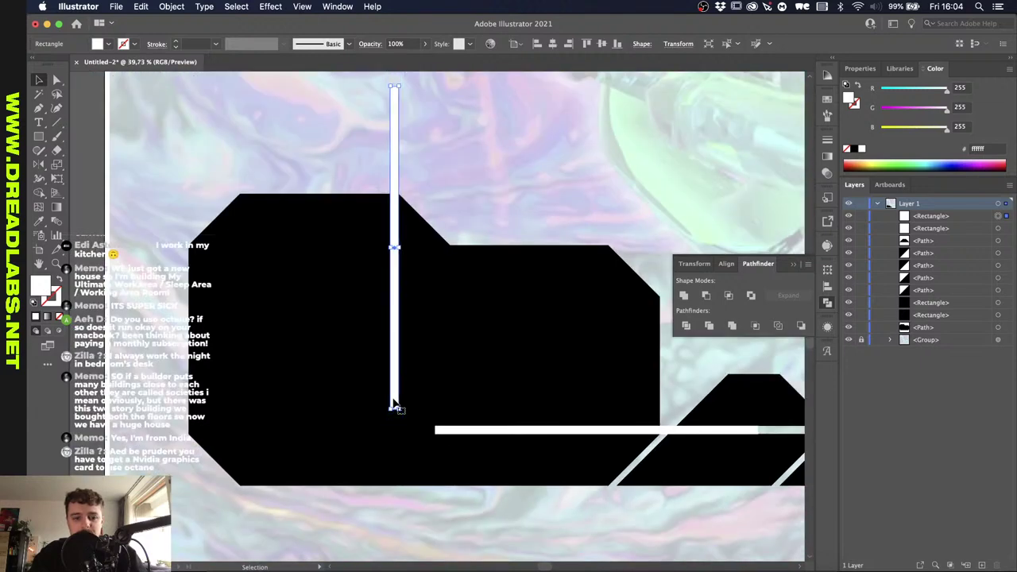
pyautogui.click(436, 510)
pyautogui.hscroll(3, 739, 413)
pyautogui.scroll(1, 739, 413)
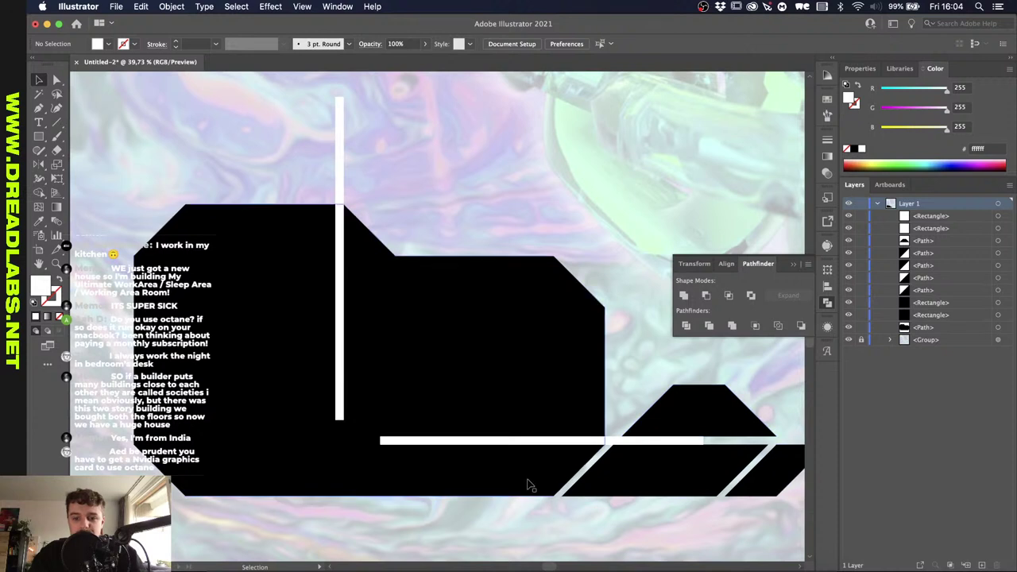
# Duplicate the black triangle, fill the copy white, and rotate it into the corner where the vertical and horizontal bars meet.
pyautogui.moveTo(734, 467); pyautogui.dragTo(354, 470)
pyautogui.click(888, 159)
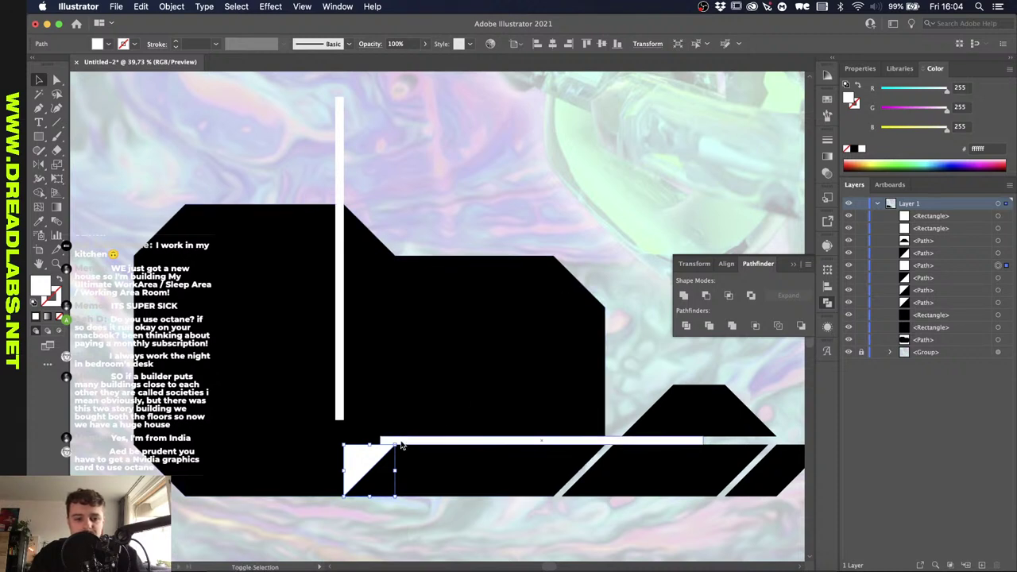
pyautogui.moveTo(407, 440); pyautogui.dragTo(330, 432)
pyautogui.moveTo(369, 476); pyautogui.dragTo(357, 429)
pyautogui.scroll(5, 357, 429)
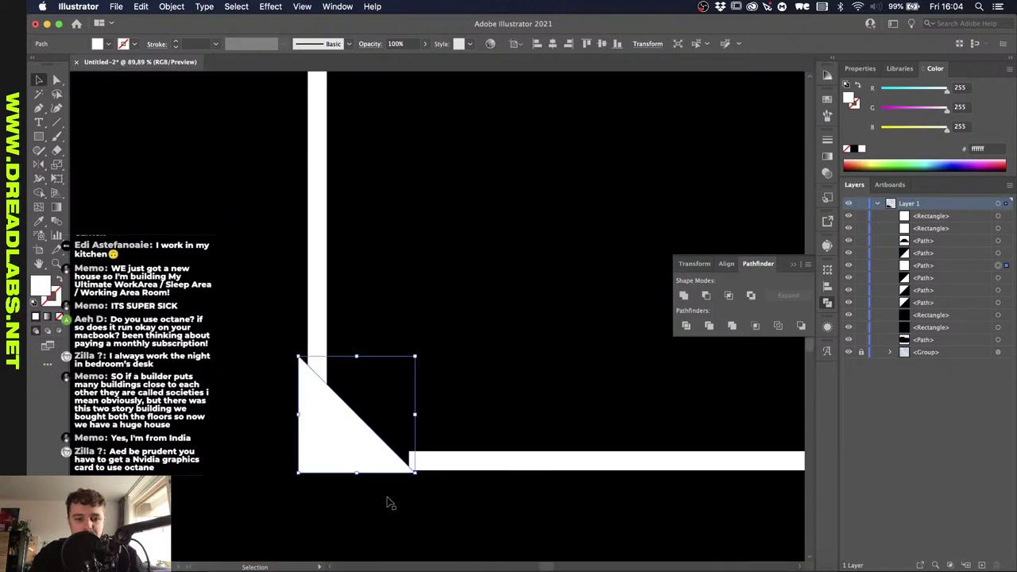
pyautogui.moveTo(369, 437)
pyautogui.mouseDown()
pyautogui.moveTo(381, 427)
pyautogui.moveTo(355, 431)
pyautogui.mouseUp()
pyautogui.scroll(-8, 355, 431)
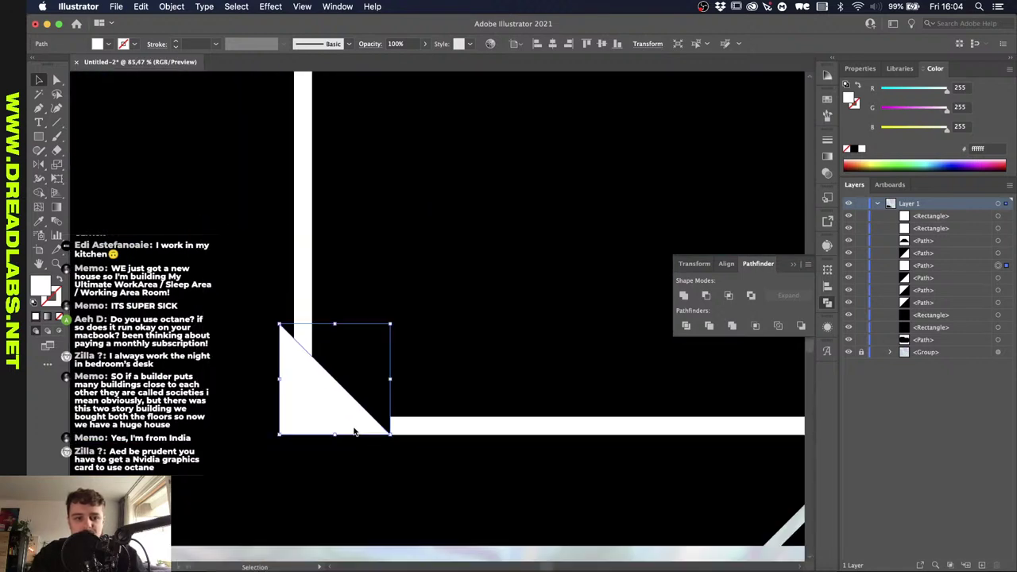
# Move the vertical white bar flush with the outer vertical edge of the white corner triangle.
pyautogui.click(317, 168)
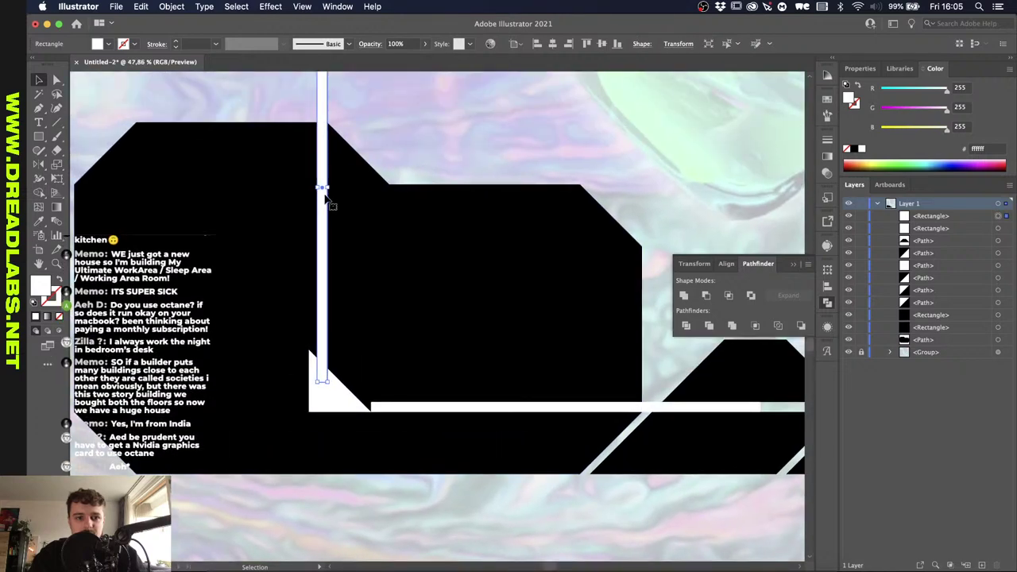
pyautogui.moveTo(324, 208); pyautogui.dragTo(314, 197)
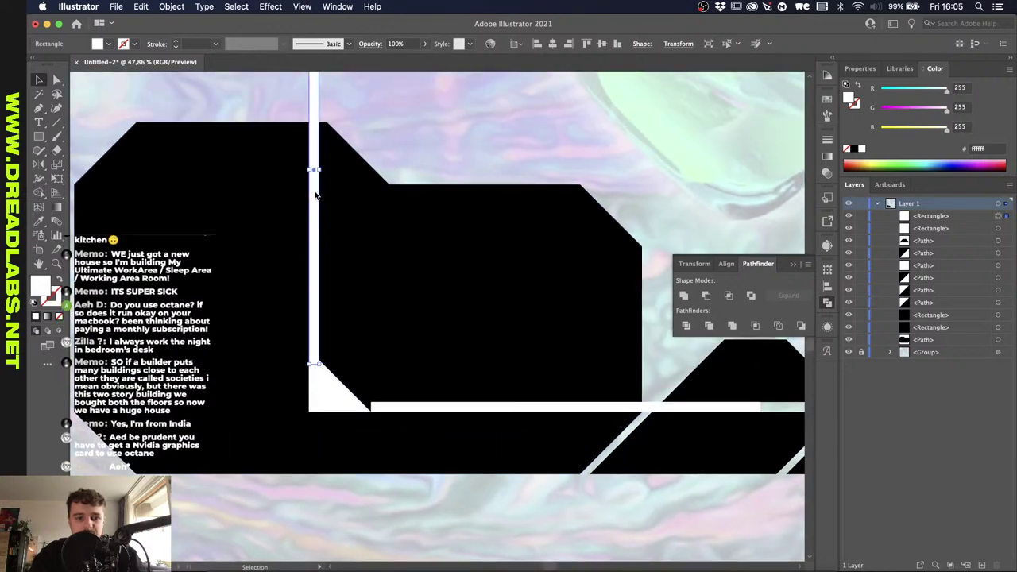
pyautogui.scroll(-1, 322, 313)
# Shorten the vertical white bar so it ends at the upper edge of the large black shape.
pyautogui.scroll(3, 322, 313)
pyautogui.scroll(3, 316, 91)
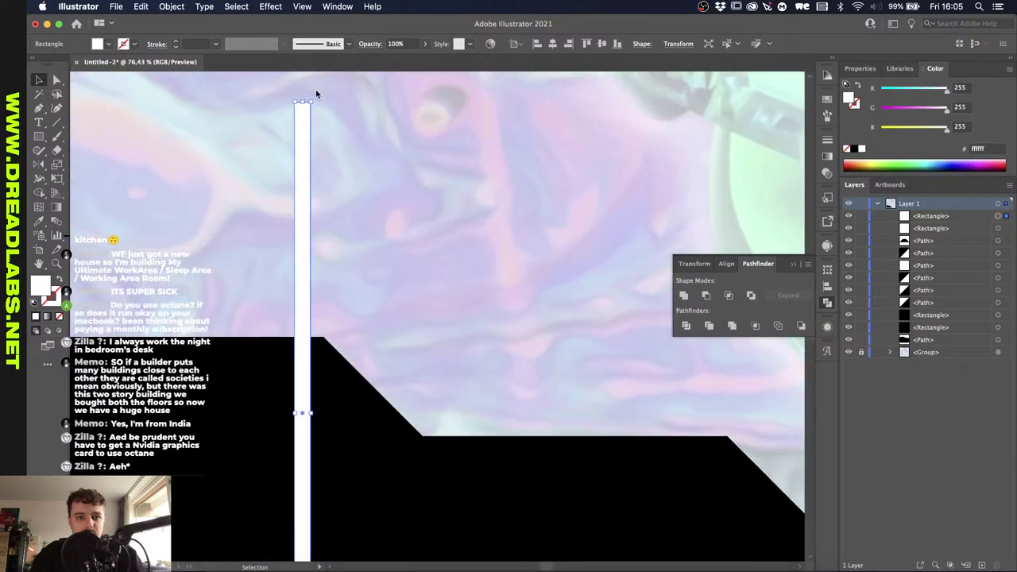
pyautogui.moveTo(302, 104); pyautogui.dragTo(301, 341)
pyautogui.scroll(-4, 302, 343)
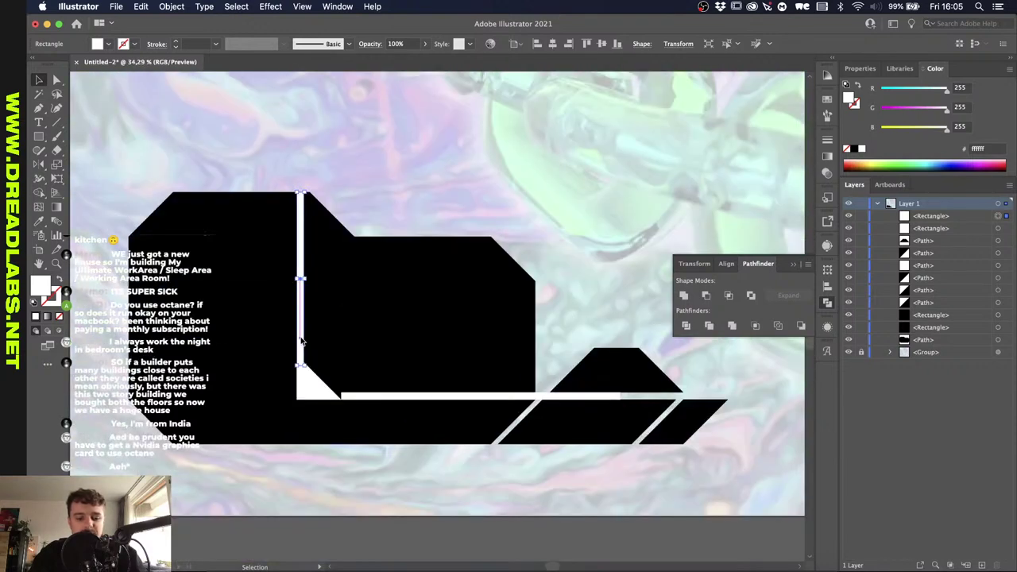
# Extend the near end of the horizontal white bar into the white corner triangle.
pyautogui.scroll(3, 354, 382)
pyautogui.click(340, 415)
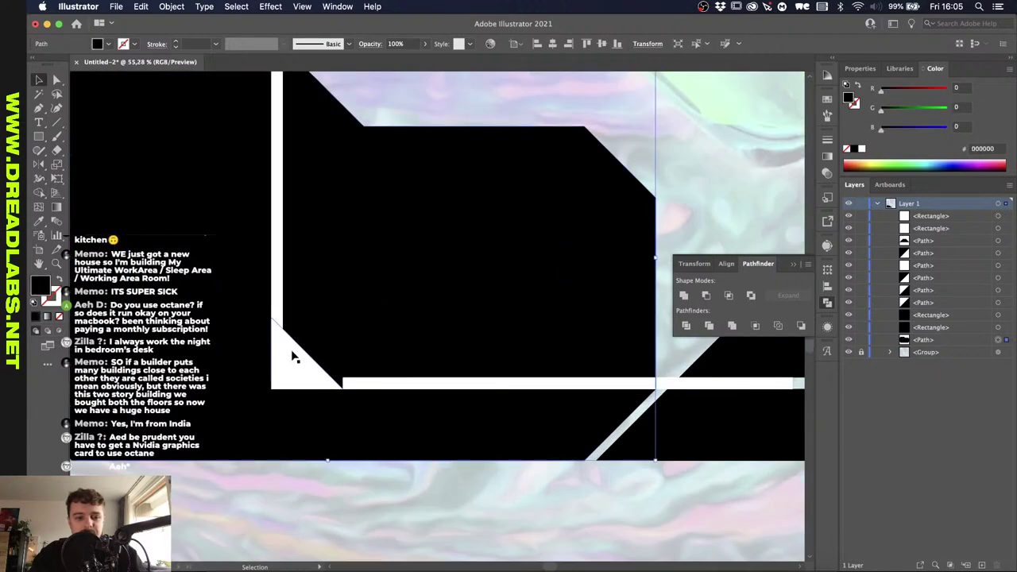
pyautogui.scroll(2, 291, 413)
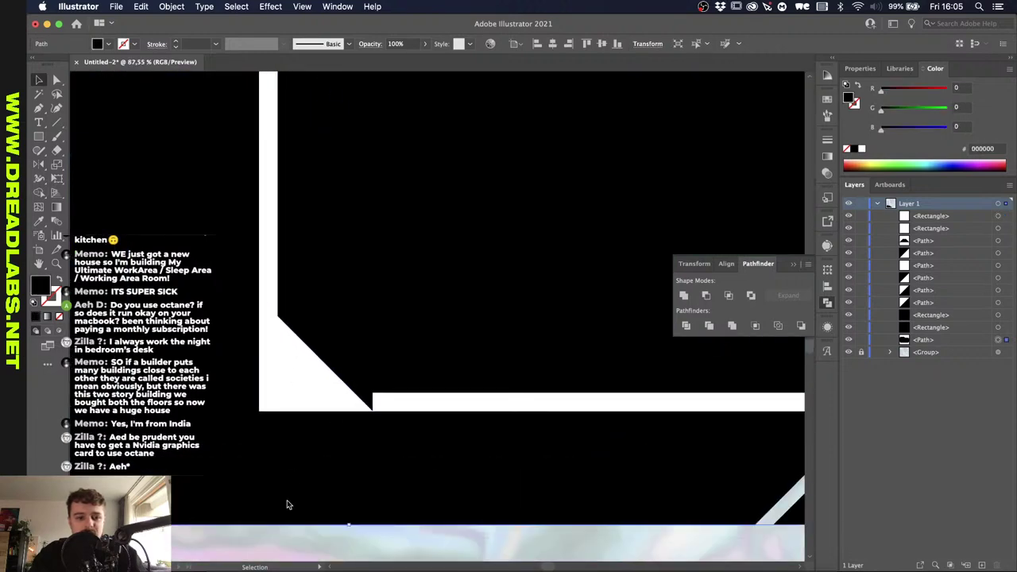
pyautogui.click(373, 399)
pyautogui.moveTo(375, 403); pyautogui.dragTo(324, 404)
pyautogui.scroll(-4, 323, 404)
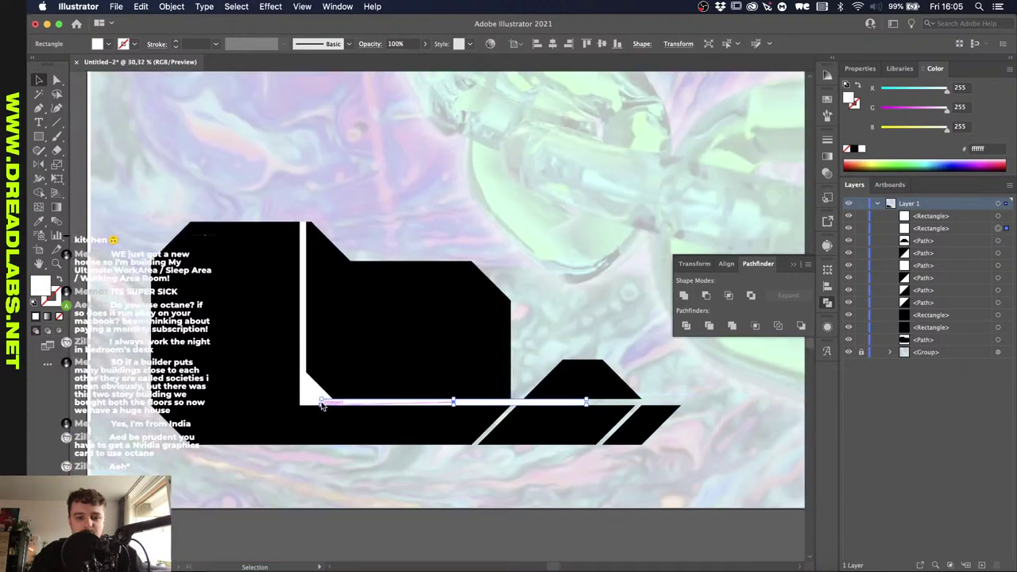
pyautogui.click(365, 485)
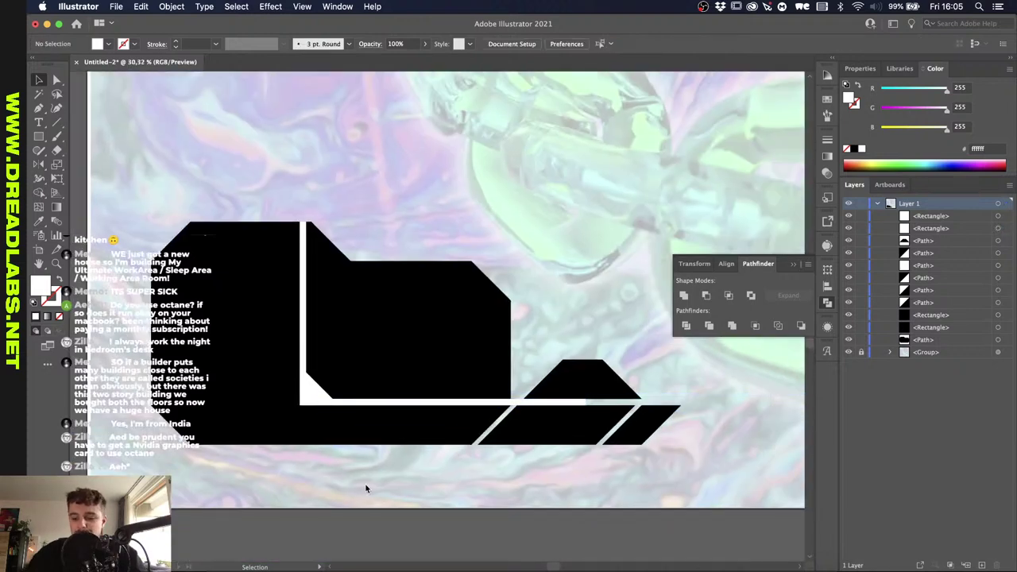
# Duplicate the white corner triangle with a small diagonal offset toward the outer corner, leaving a bar-width strip between the slanted edges.
pyautogui.scroll(1, 293, 401)
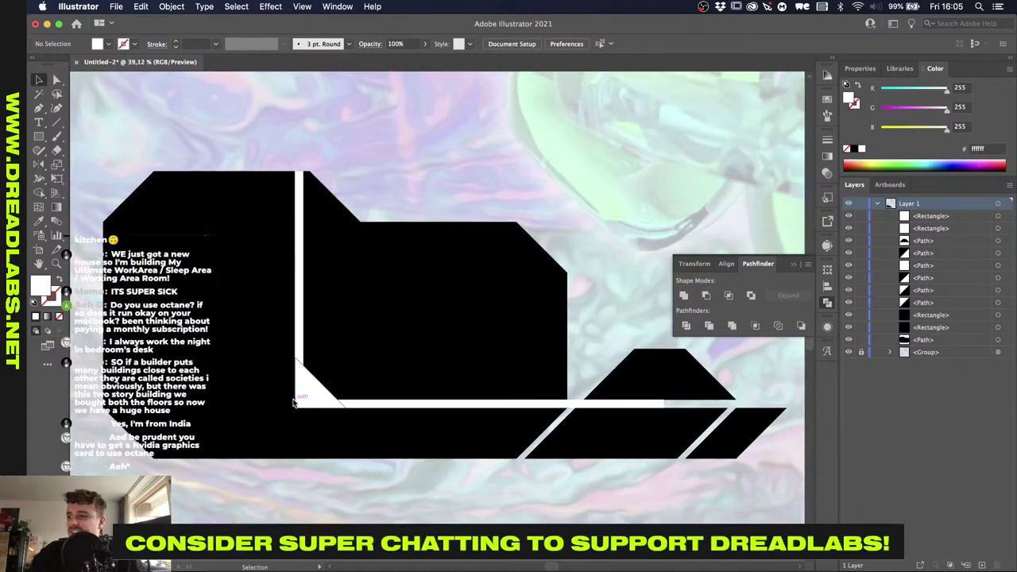
pyautogui.scroll(3, 294, 402)
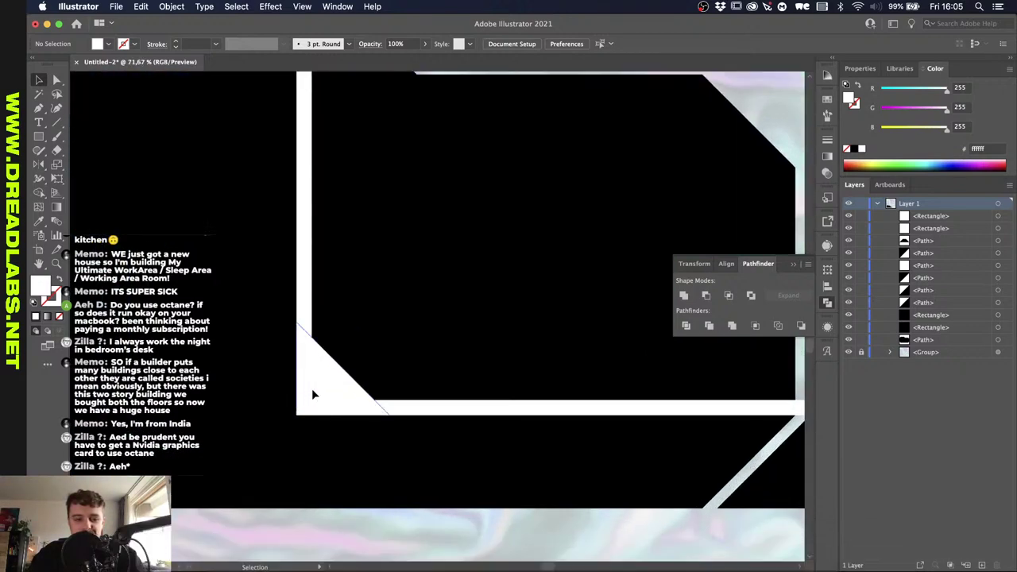
pyautogui.click(312, 391)
pyautogui.keyDown('alt'); pyautogui.moveTo(316, 394); pyautogui.dragTo(309, 405); pyautogui.keyUp('alt')
pyautogui.scroll(-1, 309, 404)
# Use Shape Builder on both bars and both triangles to cut away the outer triangle and keep a chamfered strip joining the bars.
pyautogui.click(303, 312)
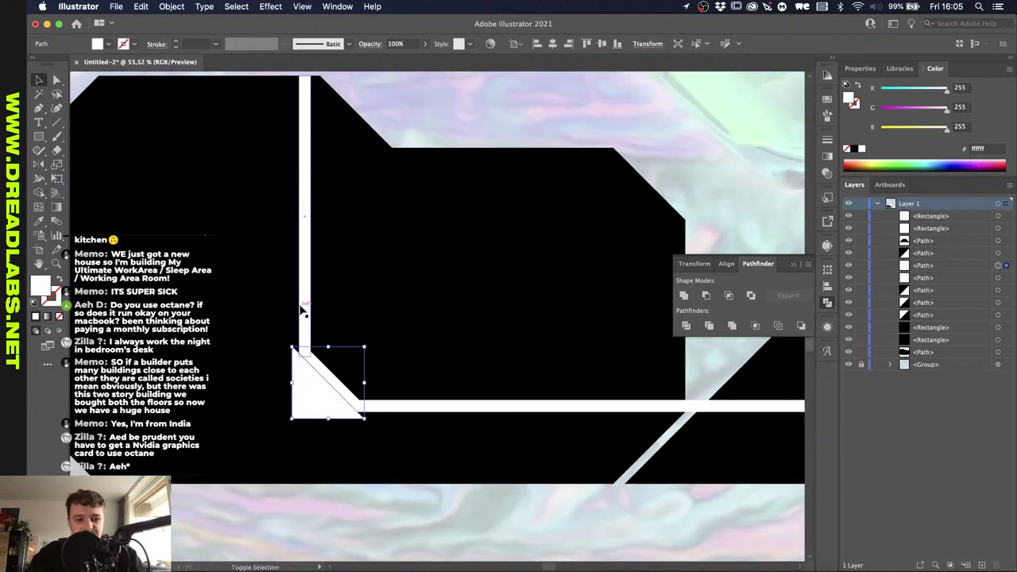
pyautogui.keyDown('shift'); pyautogui.click(385, 408); pyautogui.keyUp('shift')
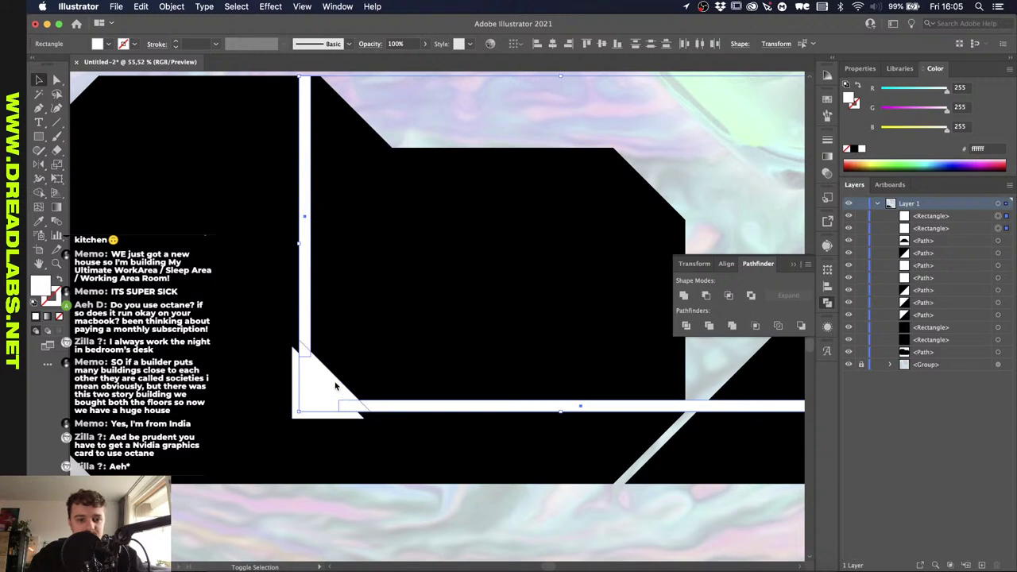
pyautogui.scroll(3, 329, 381)
pyautogui.click(313, 375)
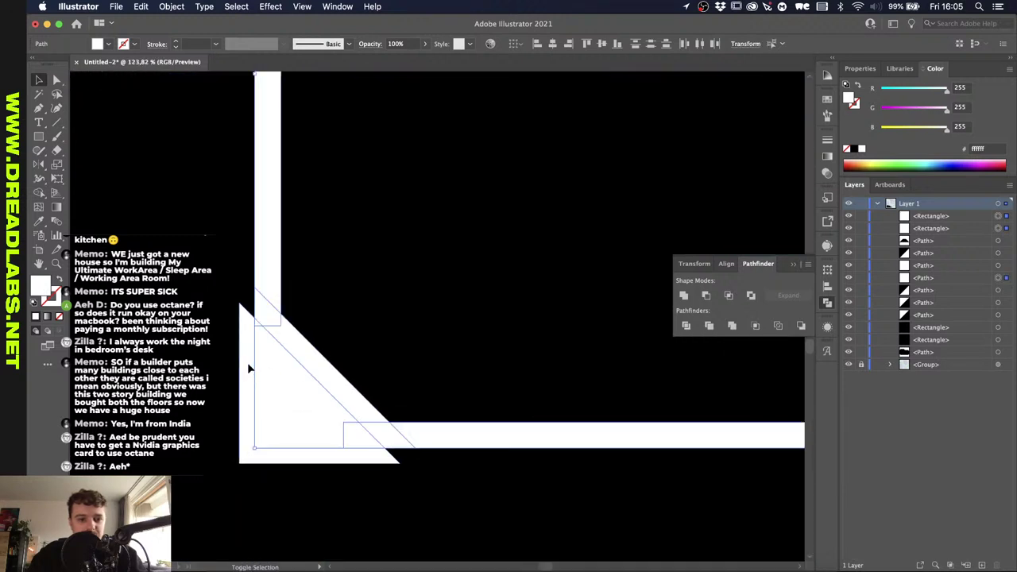
pyautogui.scroll(-3, 247, 362)
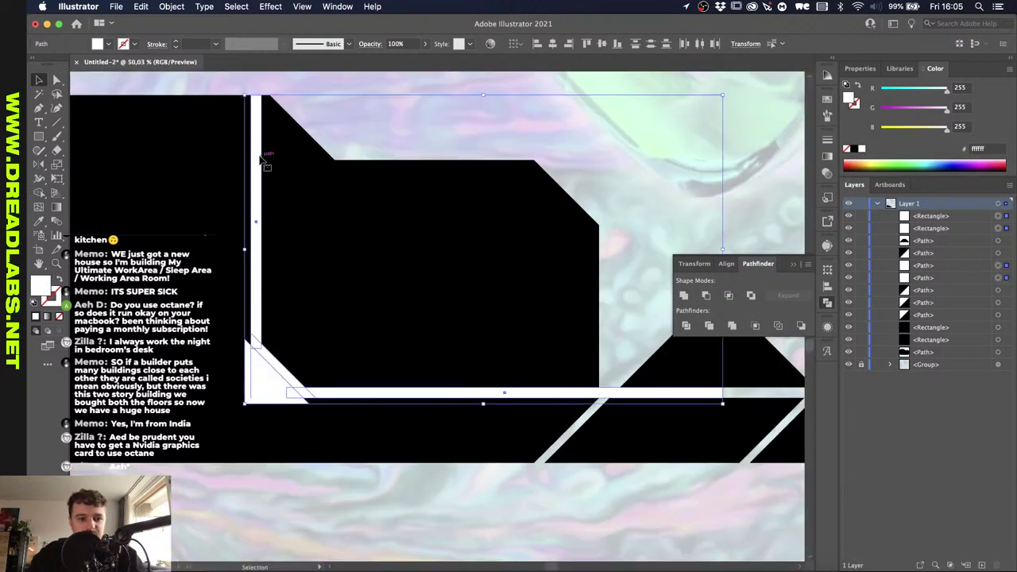
pyautogui.click(37, 196)
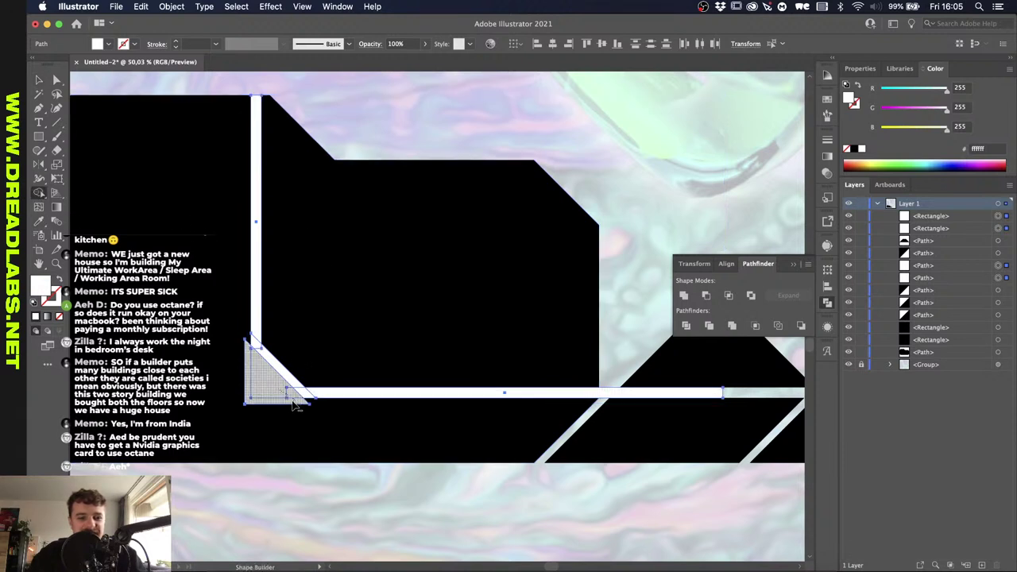
pyautogui.keyDown('alt'); pyautogui.click(282, 396); pyautogui.keyUp('alt')
pyautogui.moveTo(256, 348)
pyautogui.mouseDown()
pyautogui.moveTo(307, 396)
pyautogui.moveTo(345, 390)
pyautogui.mouseUp()
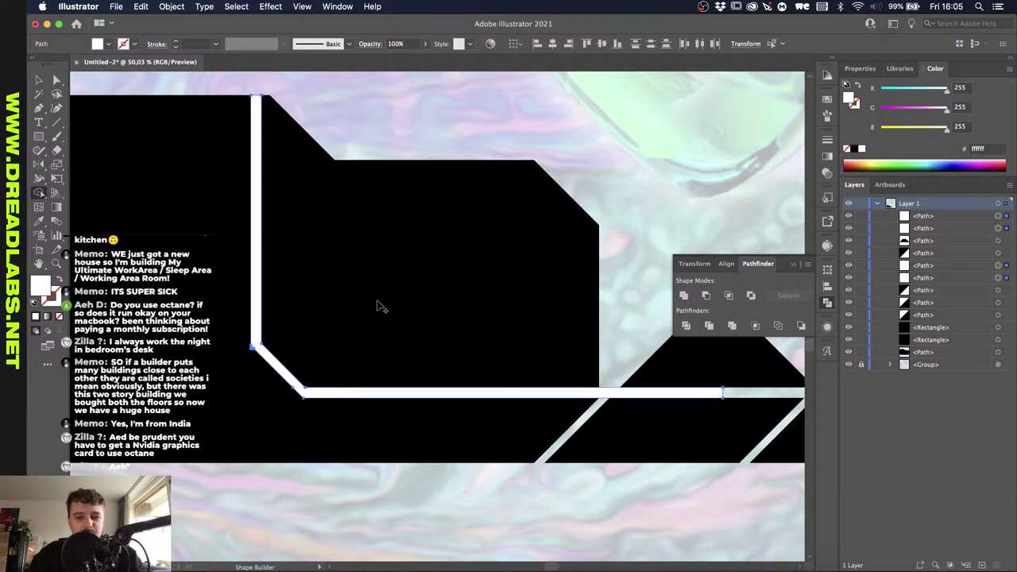
# Try to subtract the bent white bar from the large black shape with Minus Front, and undo it.
pyautogui.press('v')
pyautogui.scroll(-5, 343, 269)
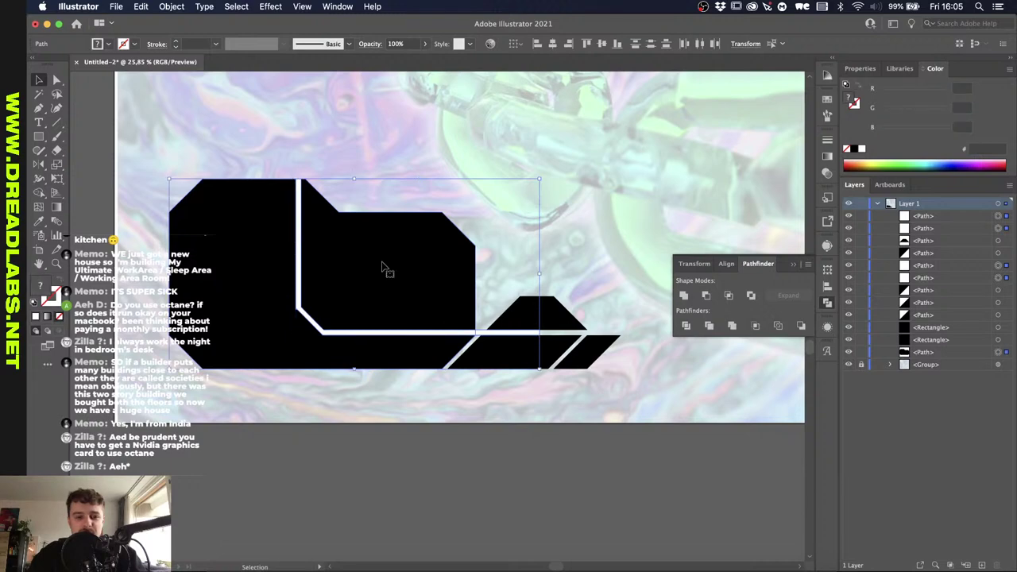
pyautogui.click(707, 294)
pyautogui.click(413, 445)
pyautogui.scroll(5, 414, 442)
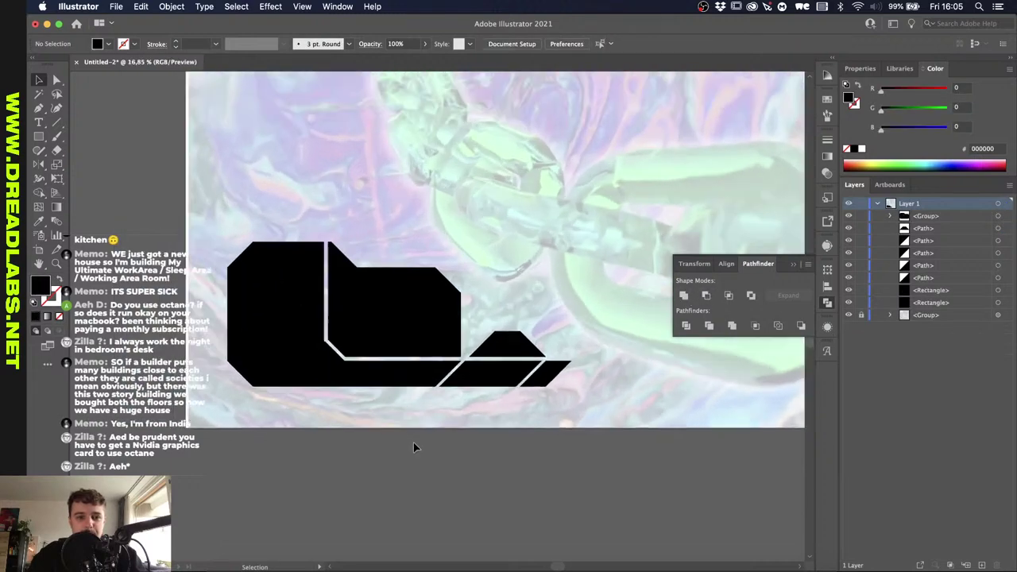
pyautogui.press('a')
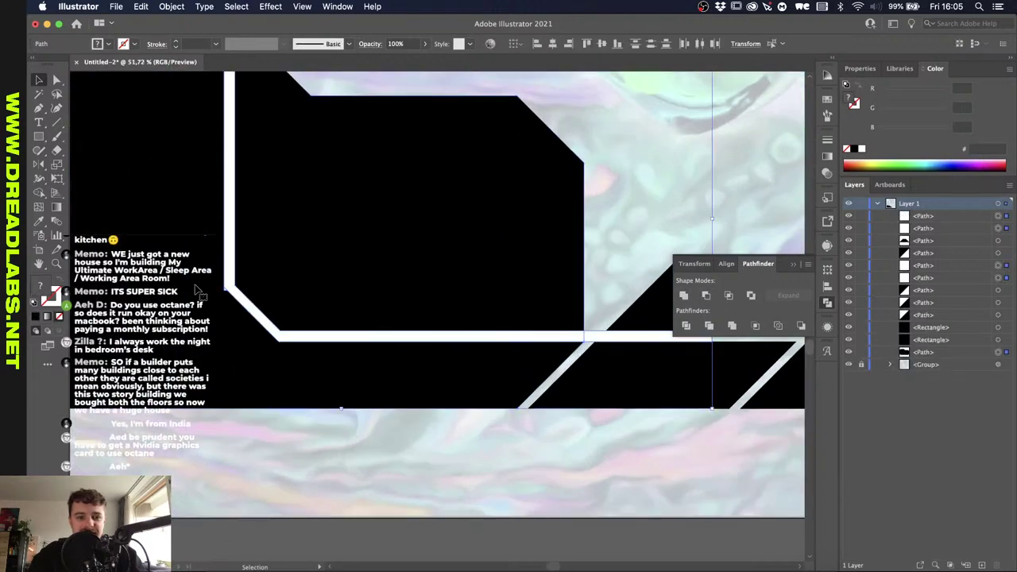
pyautogui.hotkey('ctrl', 'z')
# Try to merge the small leftover fragment at the bend's outer corner using Shape Builder, and undo it.
pyautogui.scroll(10, 208, 292)
pyautogui.press('v')
pyautogui.click(38, 192)
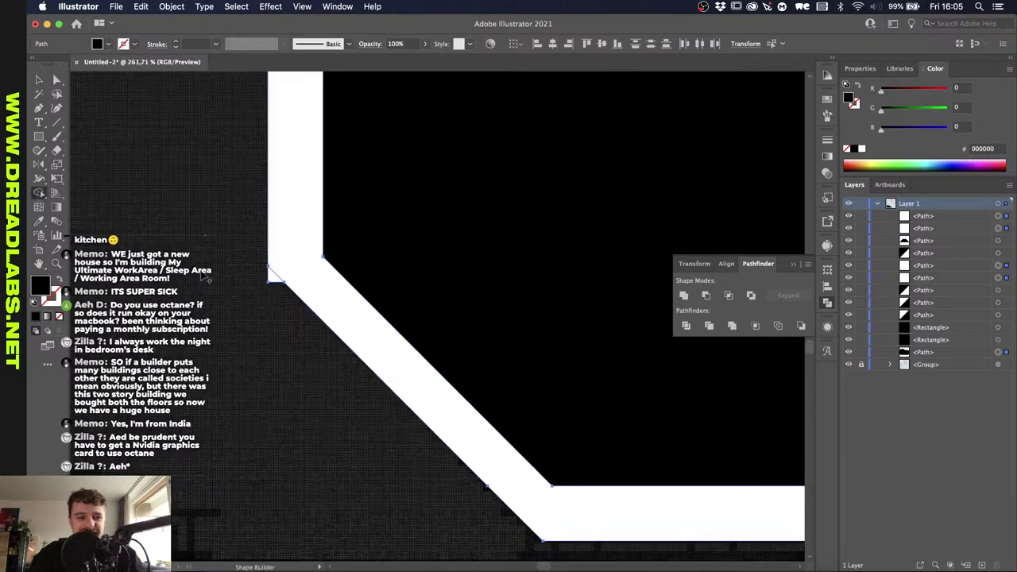
pyautogui.click(274, 280)
pyautogui.scroll(-3, 274, 280)
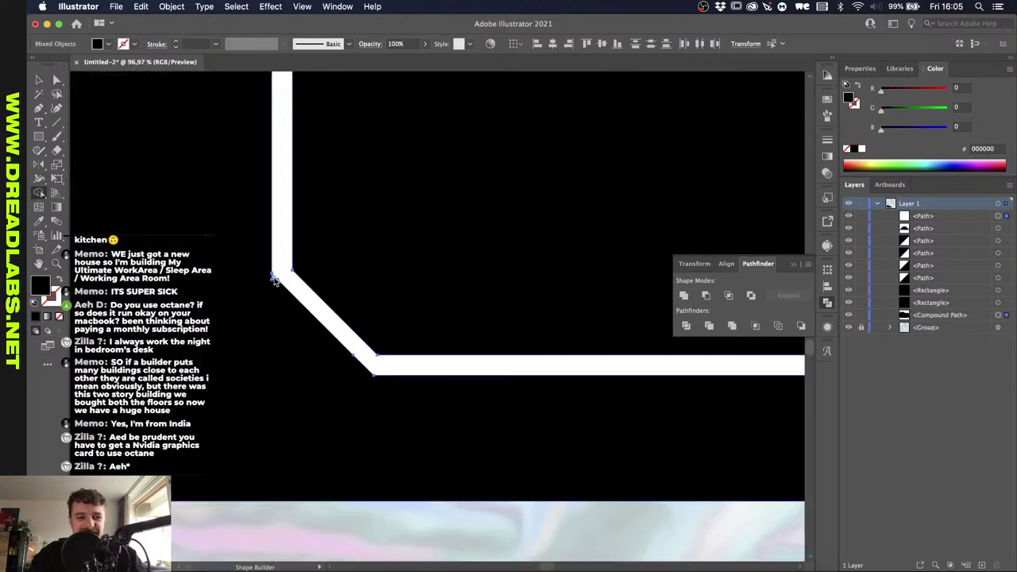
pyautogui.hotkey('ctrl', 'z')
pyautogui.scroll(-4, 276, 282)
pyautogui.scroll(4, 275, 282)
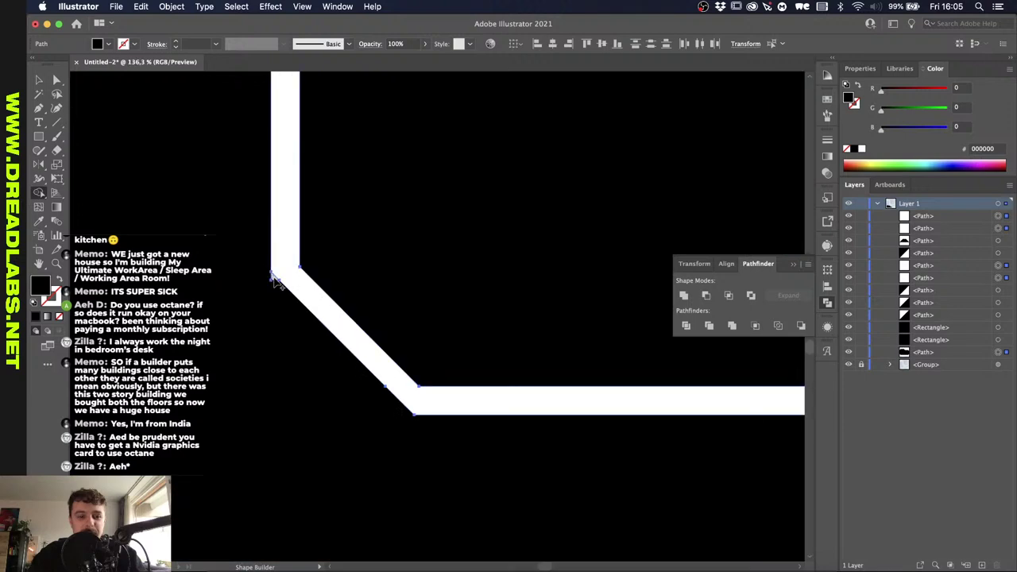
pyautogui.scroll(-6, 275, 283)
pyautogui.scroll(-1, 276, 283)
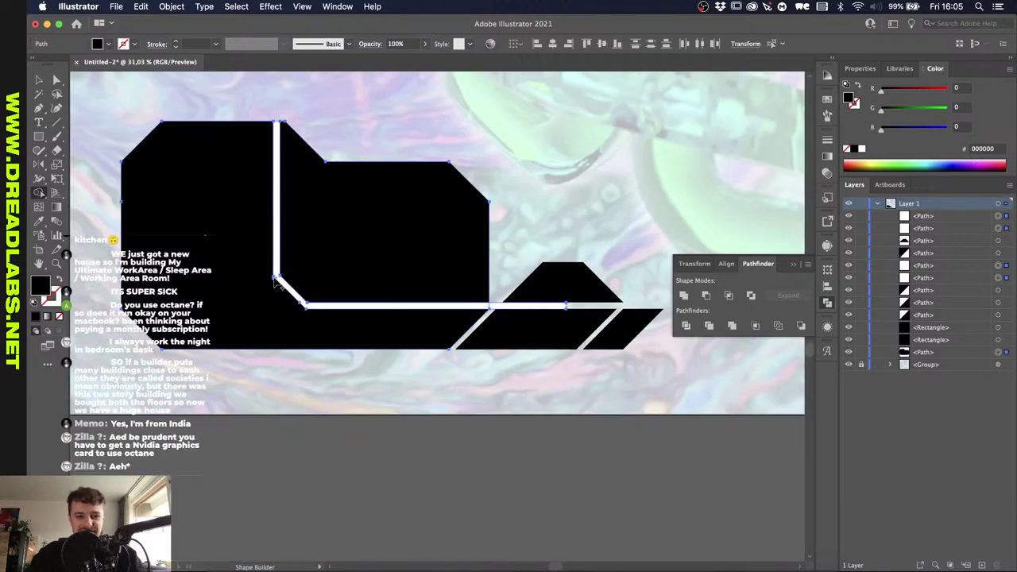
# Delete the small leftover white fragments at the upper outer corner of the bar's bend and clear the selection.
pyautogui.press('v')
pyautogui.click(277, 284)
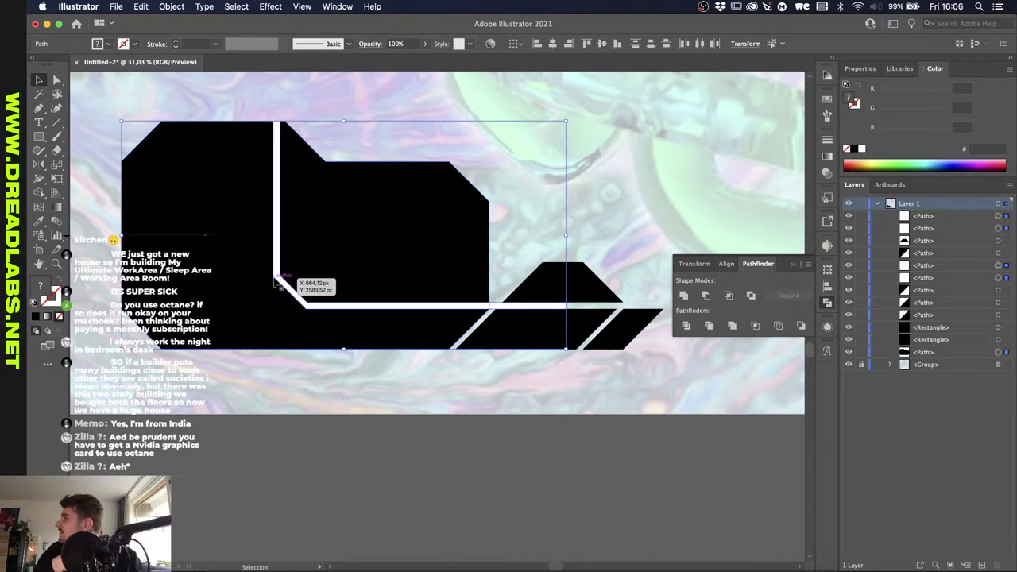
pyautogui.scroll(5, 276, 283)
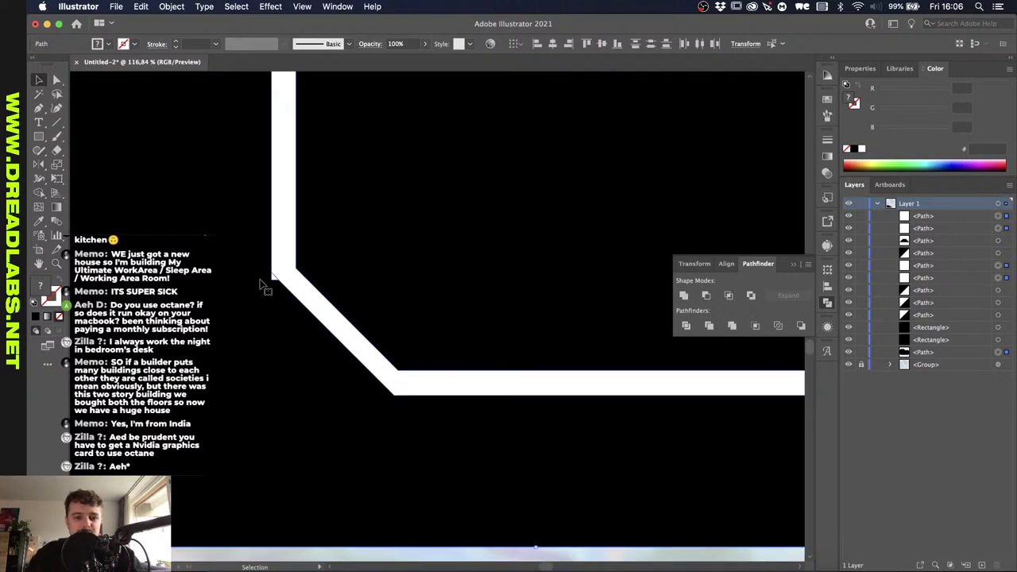
pyautogui.scroll(4, 262, 285)
pyautogui.press('a')
pyautogui.click(294, 283)
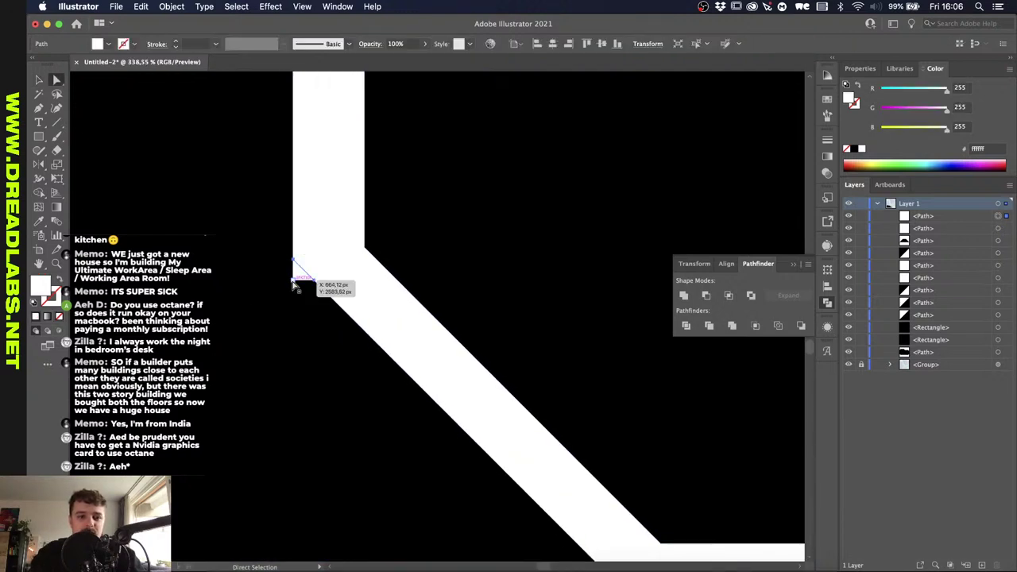
pyautogui.press('super+j')
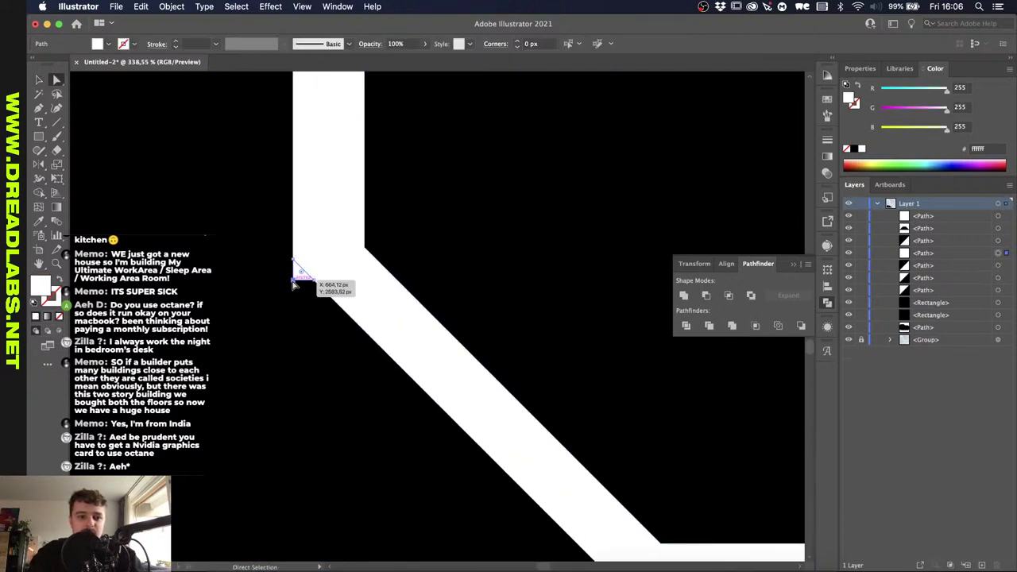
pyautogui.press('v')
pyautogui.press('super+shift+a')
pyautogui.scroll(-10, 294, 286)
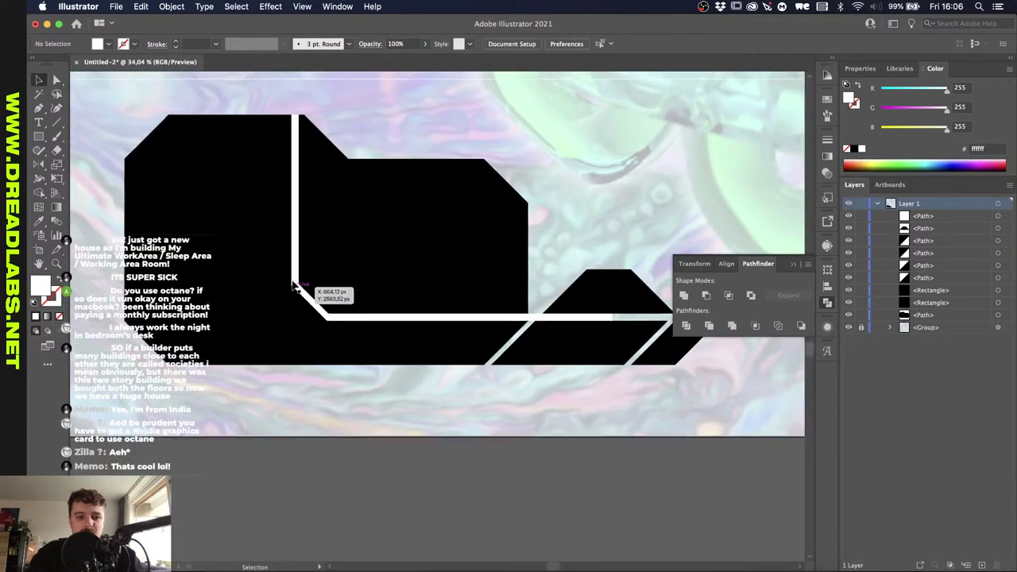
pyautogui.scroll(3, 294, 286)
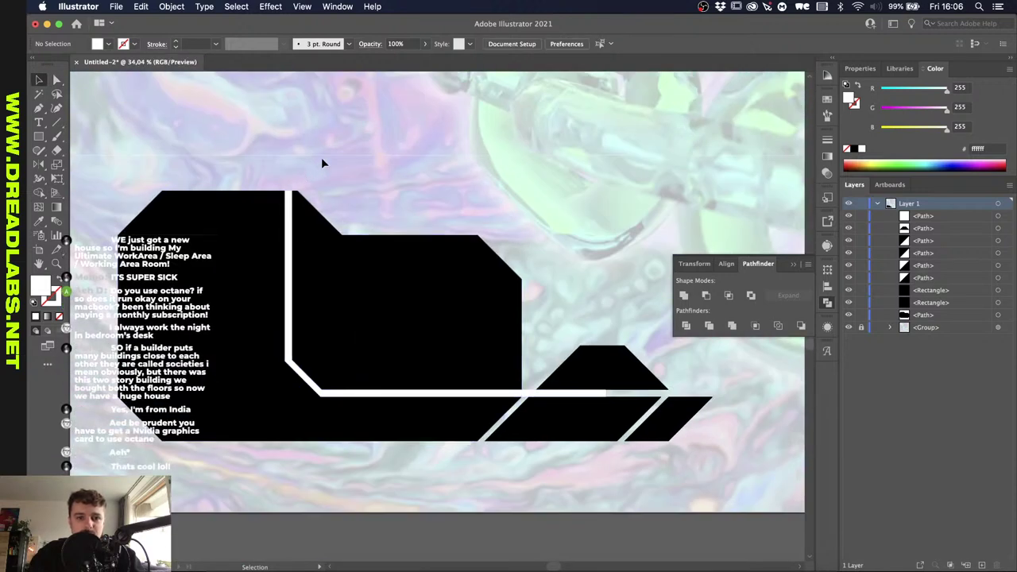
# Subtract the bent white bar from the large black shape with Minus Front and clear the selection.
pyautogui.scroll(-3, 343, 152)
pyautogui.scroll(5, 342, 152)
pyautogui.scroll(-4, 295, 227)
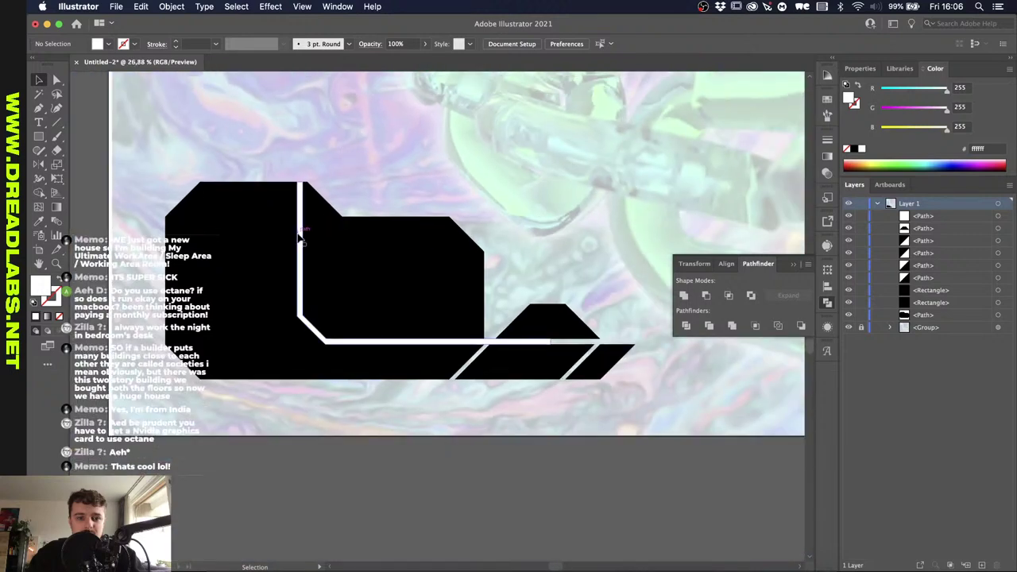
pyautogui.click(300, 237)
pyautogui.scroll(3, 300, 235)
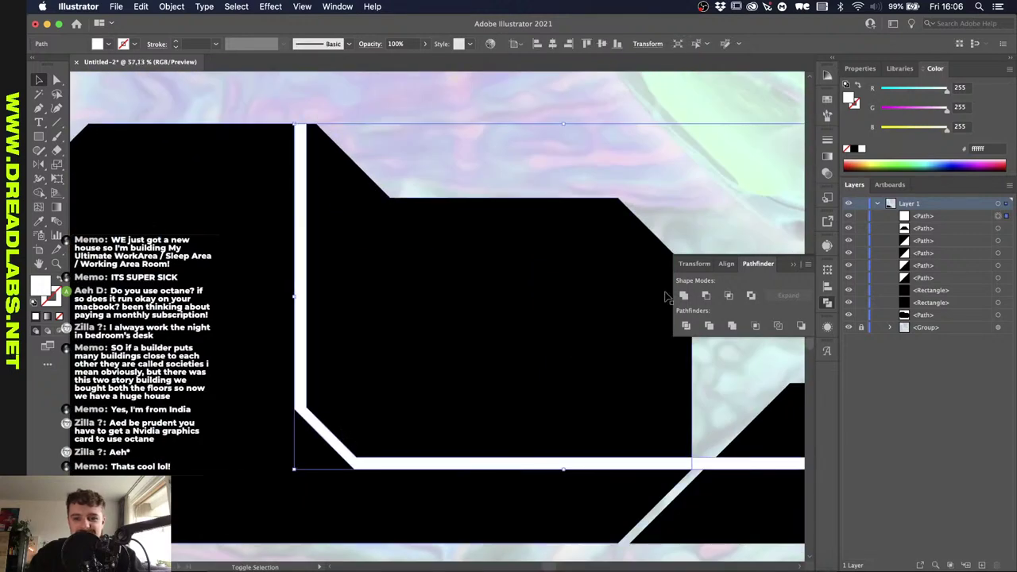
pyautogui.click(705, 294)
pyautogui.scroll(-4, 531, 296)
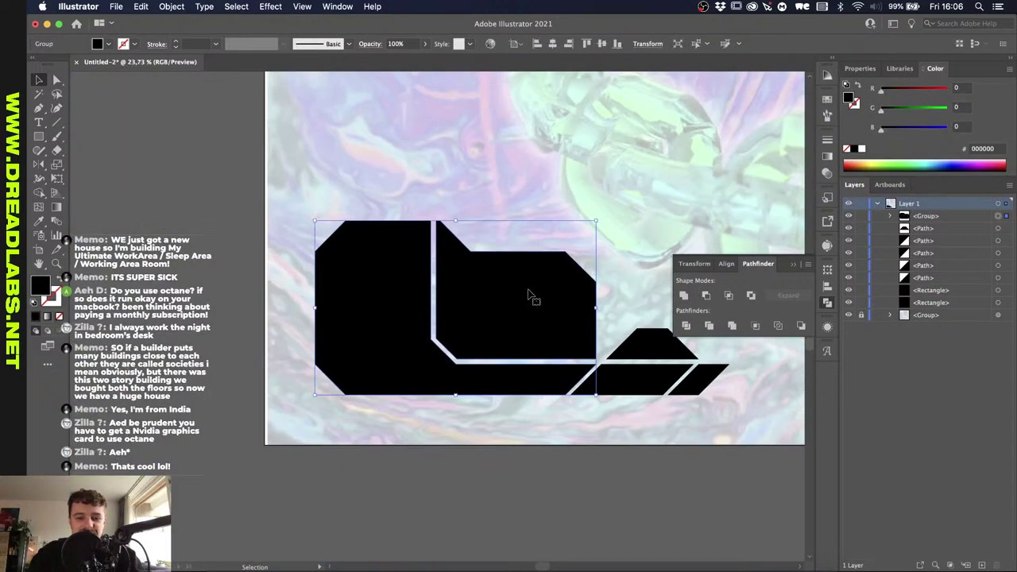
pyautogui.click(457, 481)
pyautogui.scroll(2, 483, 400)
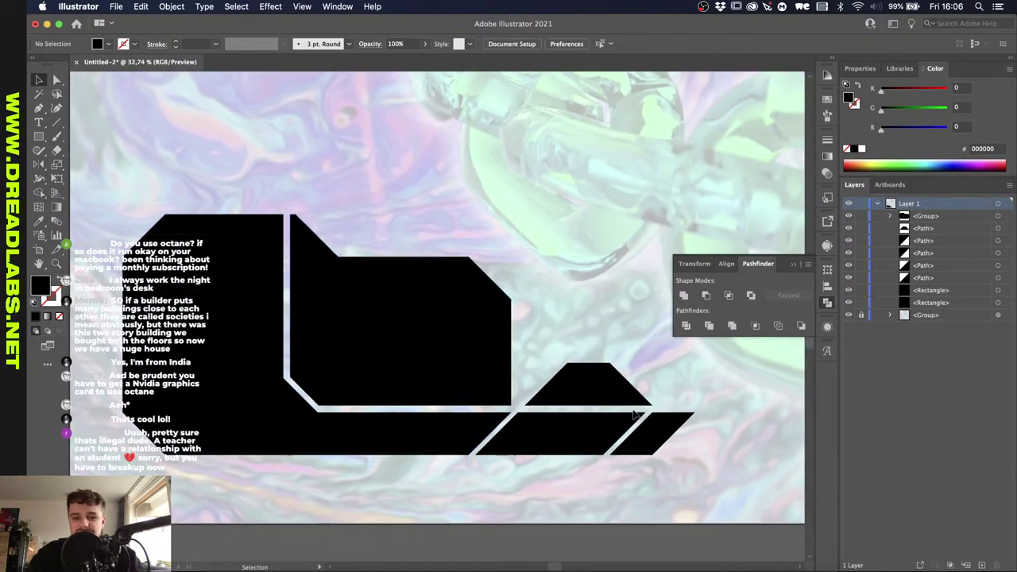
# Duplicate the black triangle from the lower row's end parallelogram into the notch on the large inner shape's upper edge.
pyautogui.click(634, 414)
pyautogui.click(665, 431)
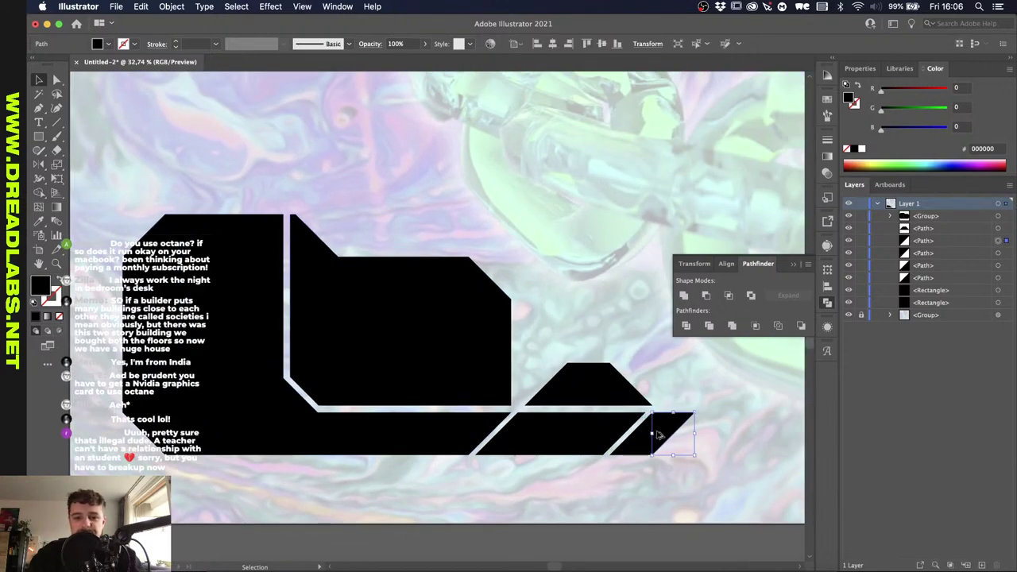
pyautogui.click(644, 450)
pyautogui.moveTo(635, 451); pyautogui.dragTo(318, 283)
pyautogui.scroll(3, 318, 284)
# Draw a black rectangle standing on the inner shape's upper edge, beside the copied triangle.
pyautogui.press('m')
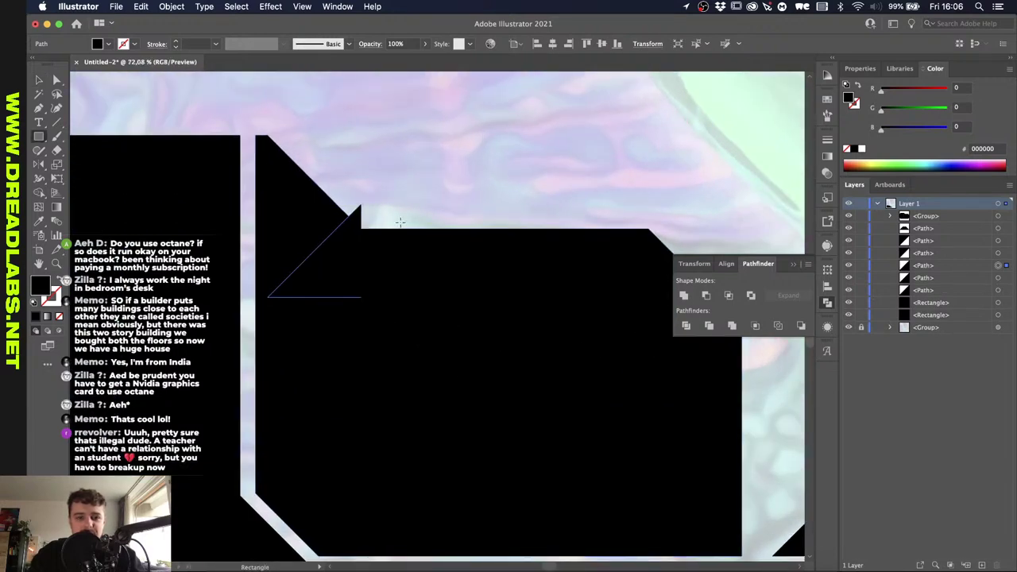
pyautogui.moveTo(400, 228)
pyautogui.mouseDown()
pyautogui.moveTo(438, 188)
pyautogui.moveTo(543, 122)
pyautogui.mouseUp()
pyautogui.press('v')
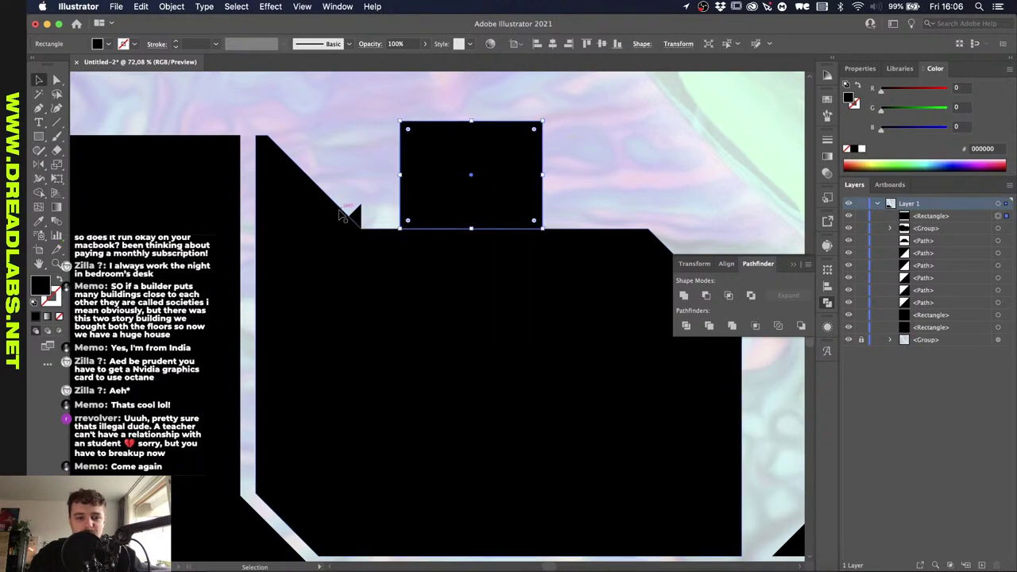
# Isolate the copied triangle and move it flush with the inner shape's horizontal upper edge and its vertical edge along the gap.
pyautogui.doubleClick(359, 221)
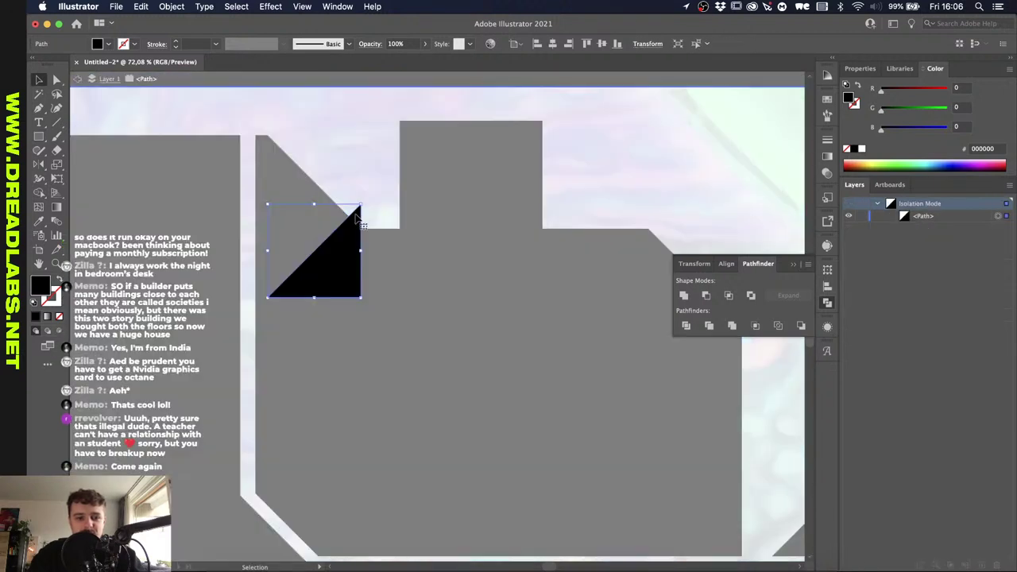
pyautogui.moveTo(355, 246); pyautogui.dragTo(353, 270)
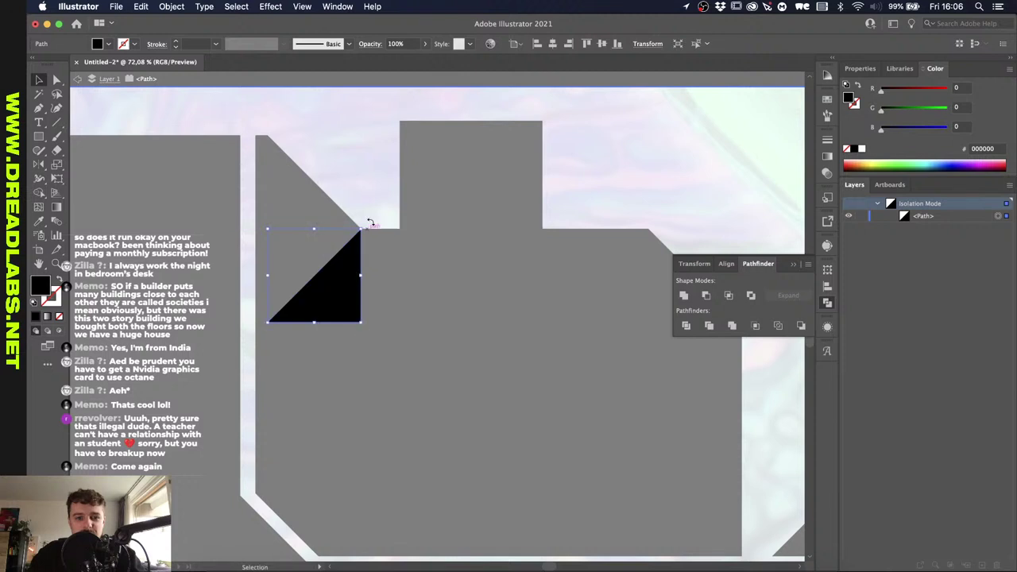
pyautogui.moveTo(329, 308); pyautogui.dragTo(317, 310)
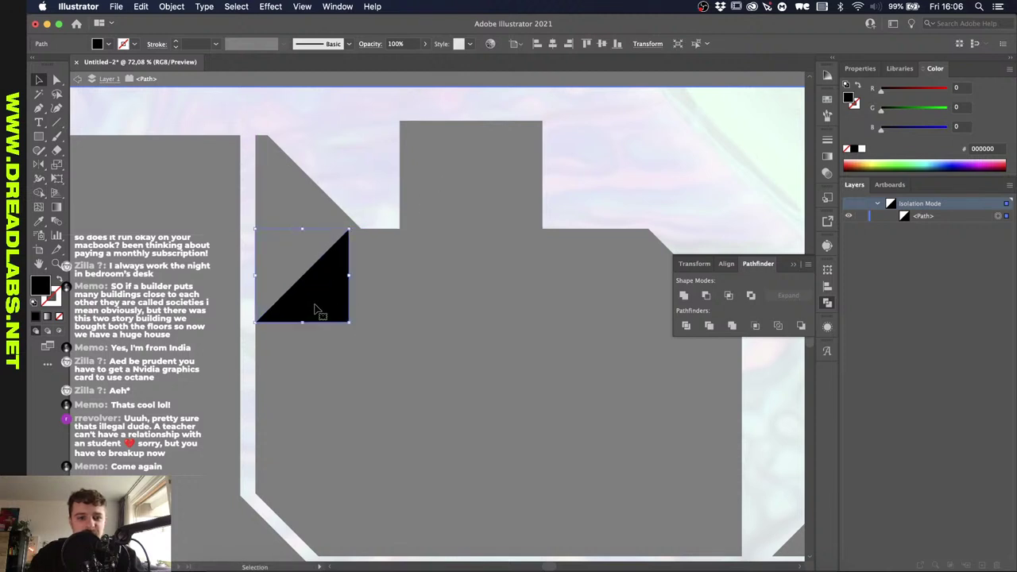
# Extend the triangle with the Pen tool into a five-sided piece reaching past the notch, and exit isolation mode.
pyautogui.press('p')
pyautogui.click(349, 231)
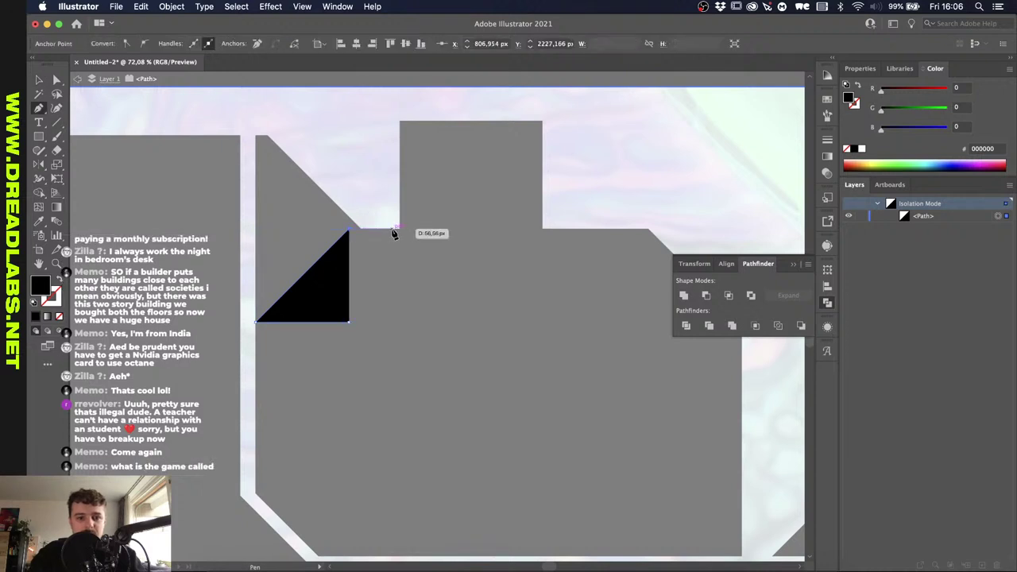
pyautogui.click(391, 230)
pyautogui.click(393, 298)
pyautogui.click(351, 321)
pyautogui.press('v')
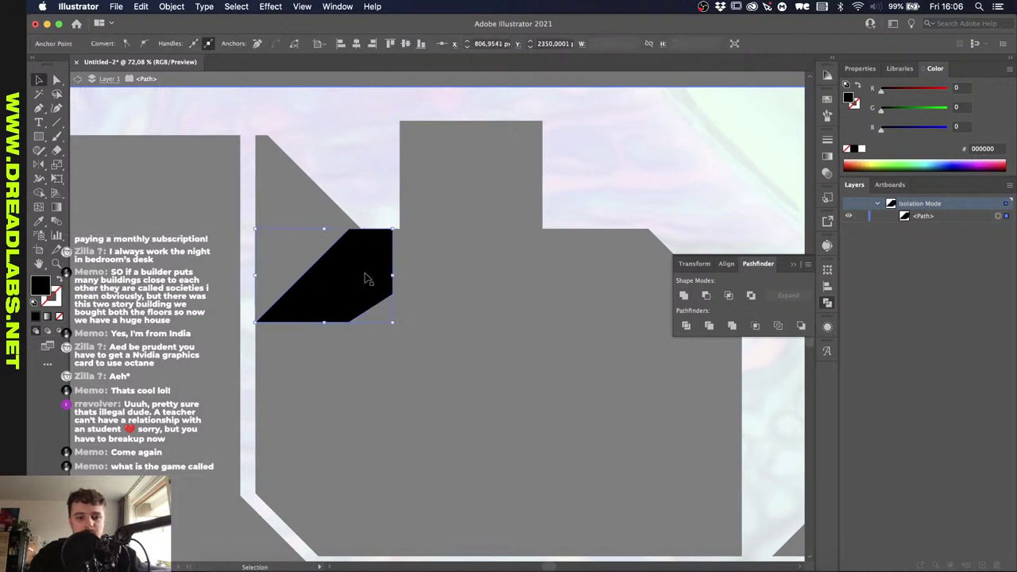
pyautogui.scroll(-3, 367, 273)
pyautogui.click(534, 227)
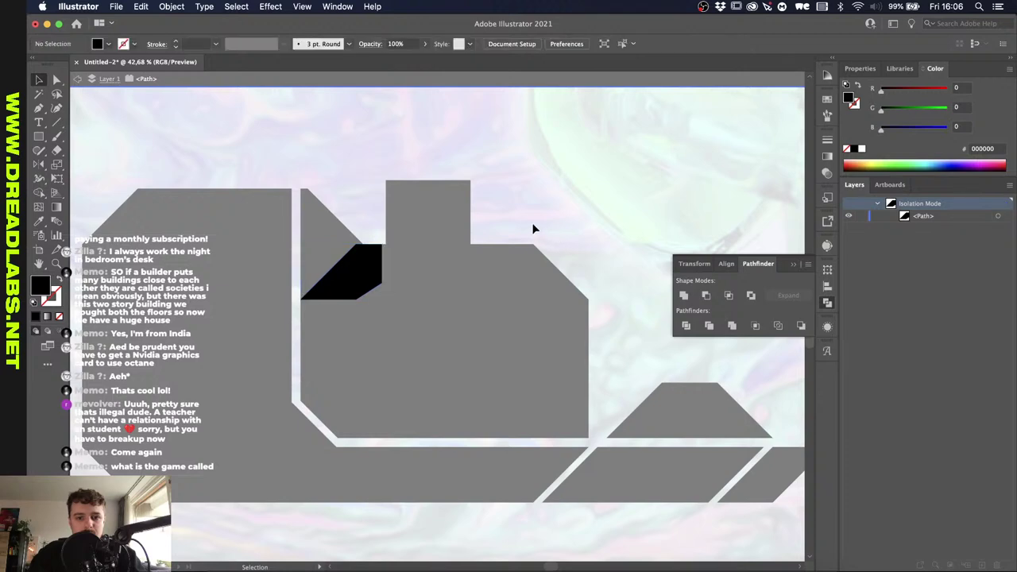
pyautogui.press('Escape')
# Delete the rectangle standing on the inner shape's upper edge and clear the selection.
pyautogui.click(442, 227)
pyautogui.press('Delete')
pyautogui.click(371, 229)
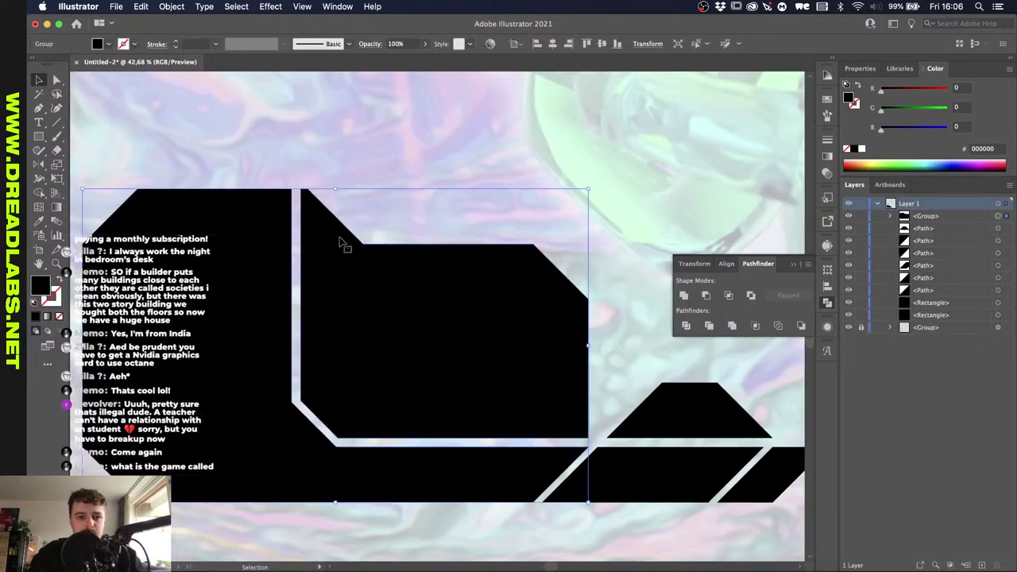
pyautogui.click(389, 208)
# Use Shape Builder to cut off the inner shape's pointed peak and merge the five-sided piece into it, forming a chamfered corner.
pyautogui.moveTo(389, 208); pyautogui.dragTo(325, 291)
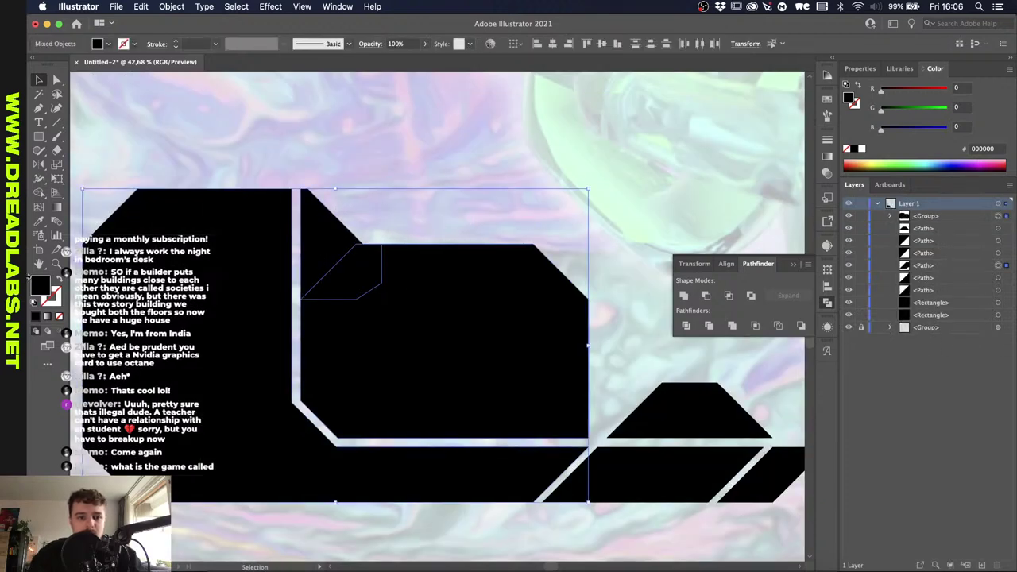
pyautogui.click(39, 192)
pyautogui.keyDown('alt'); pyautogui.click(320, 227); pyautogui.keyUp('alt')
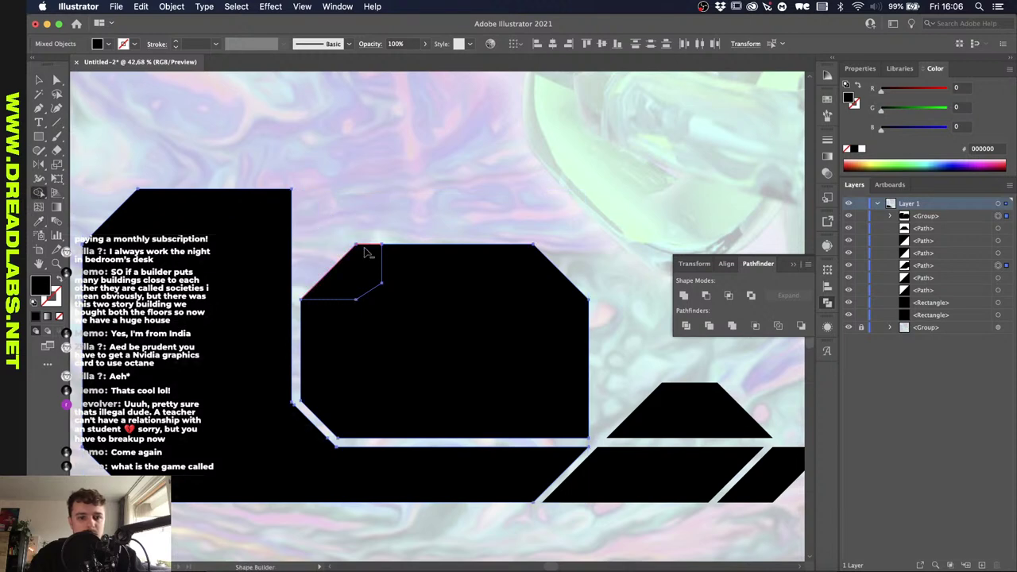
pyautogui.moveTo(364, 262); pyautogui.dragTo(413, 290)
pyautogui.press('v')
pyautogui.press('super+0')
pyautogui.click(404, 200)
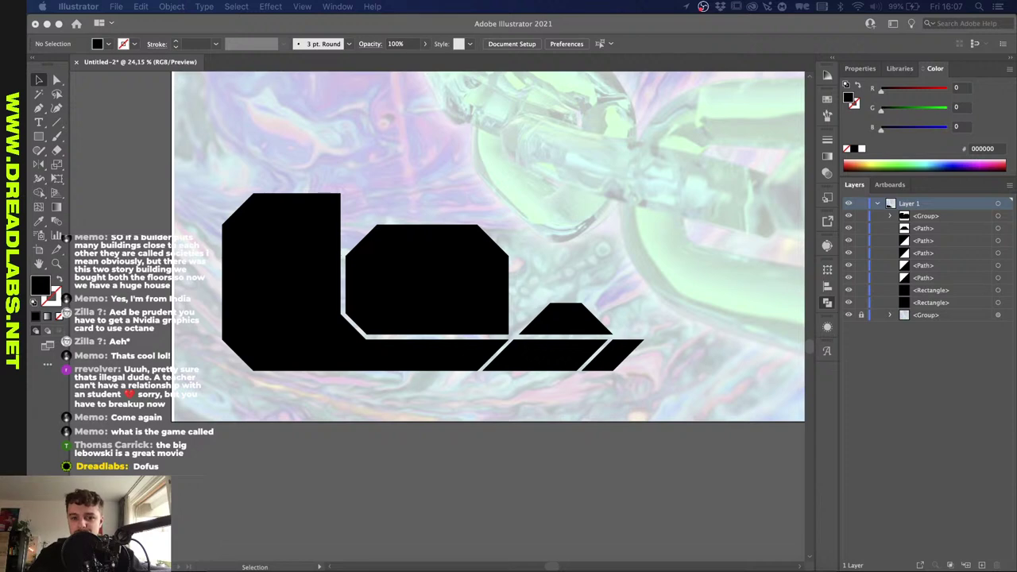
# Duplicate the triangle from the middle lower parallelogram straight up onto the inner shape's unchamfered lower corner.
pyautogui.press('super+shift+F9')
pyautogui.scroll(3, 518, 357)
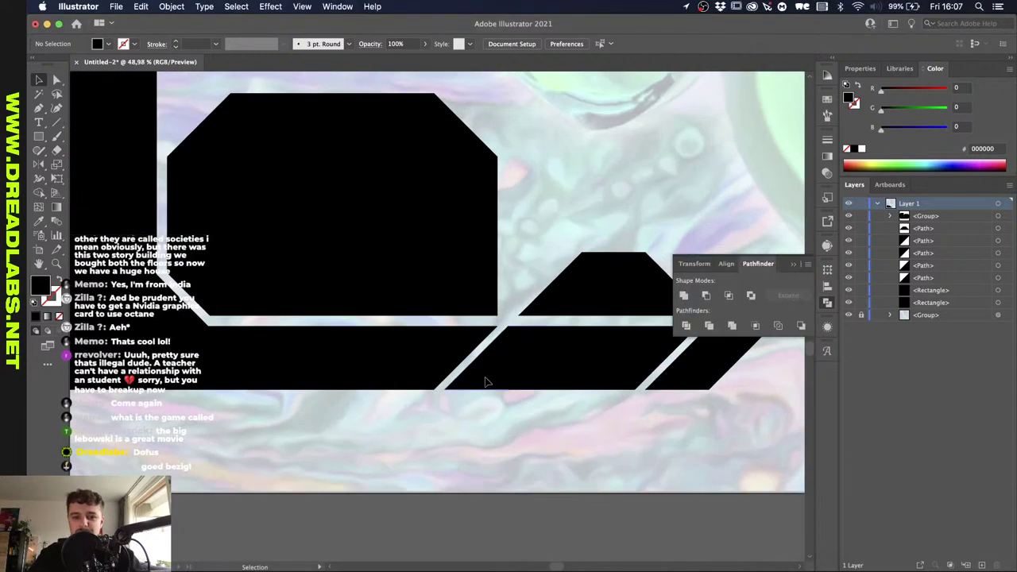
pyautogui.click(486, 382)
pyautogui.moveTo(486, 383); pyautogui.dragTo(487, 309)
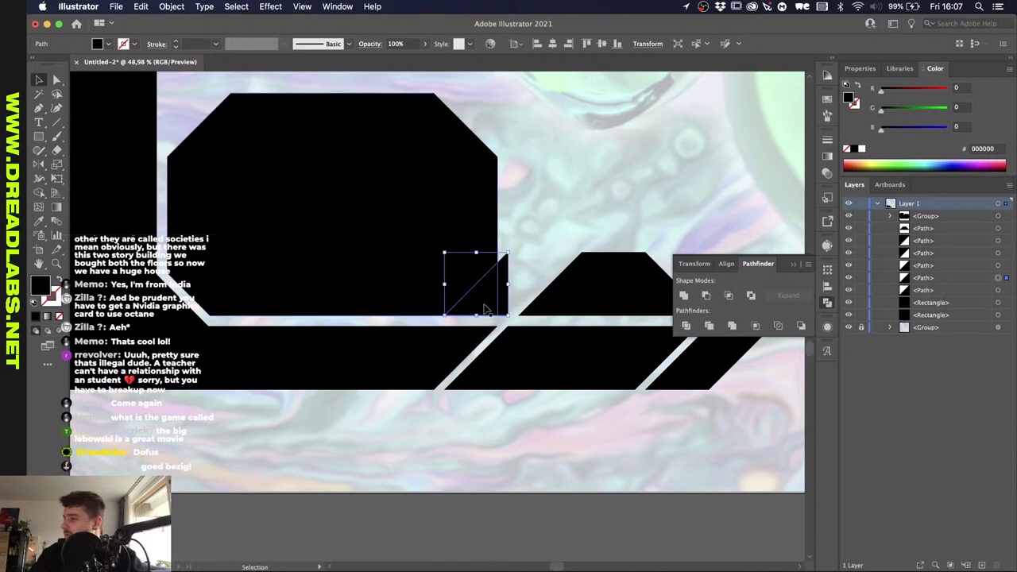
# Isolate the inner shape, scale it up slightly to meet the copied triangle's vertical edge, and exit isolation mode.
pyautogui.click(374, 209)
pyautogui.scroll(-3, 374, 209)
pyautogui.scroll(5, 374, 209)
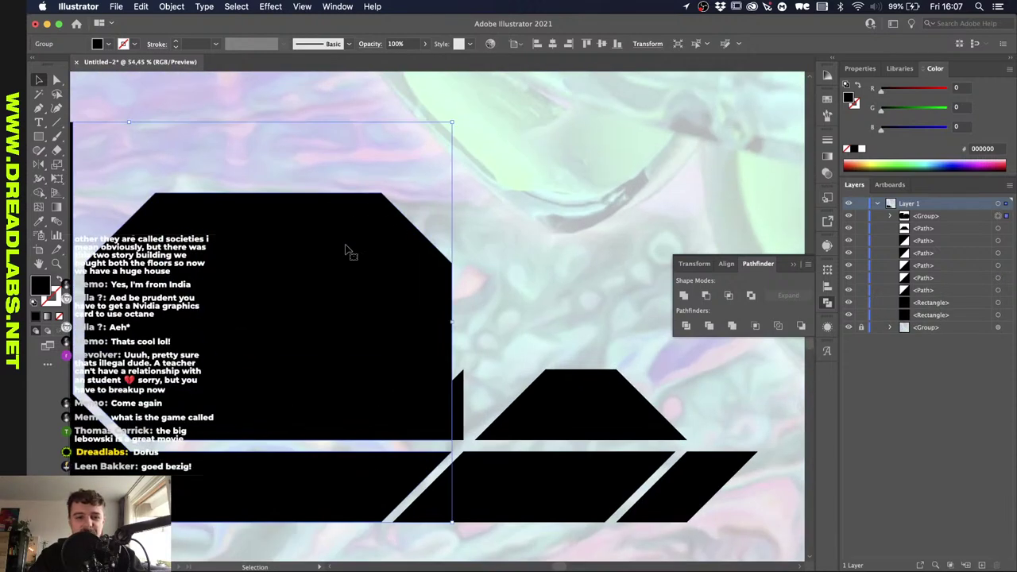
pyautogui.doubleClick(347, 251)
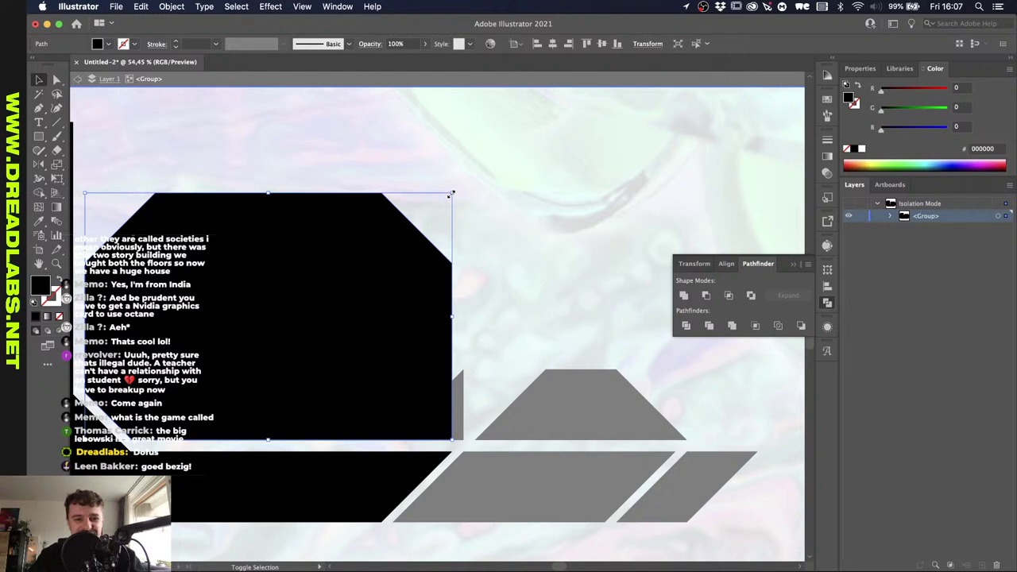
pyautogui.moveTo(452, 193); pyautogui.dragTo(463, 185)
pyautogui.click(494, 275)
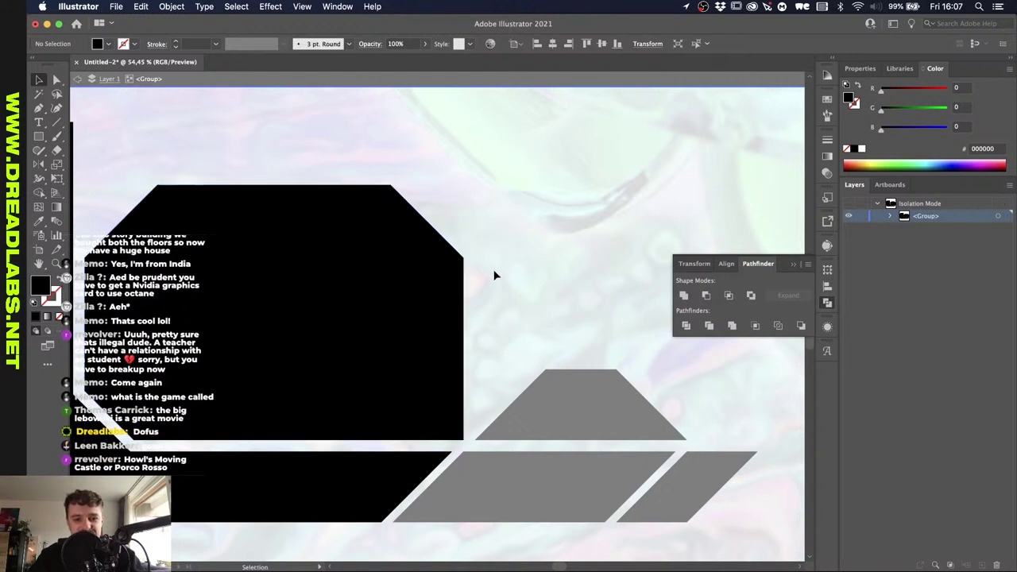
pyautogui.doubleClick(494, 276)
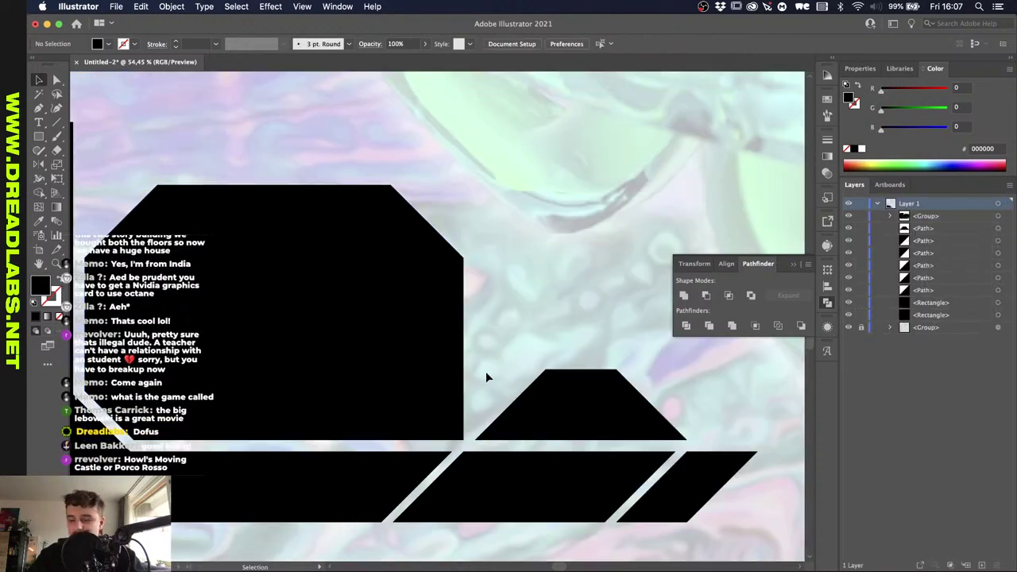
# Use Shape Builder to cut the triangle off the inner shape's lower corner, completing the octagon, and clear the selection.
pyautogui.moveTo(475, 359); pyautogui.dragTo(429, 405)
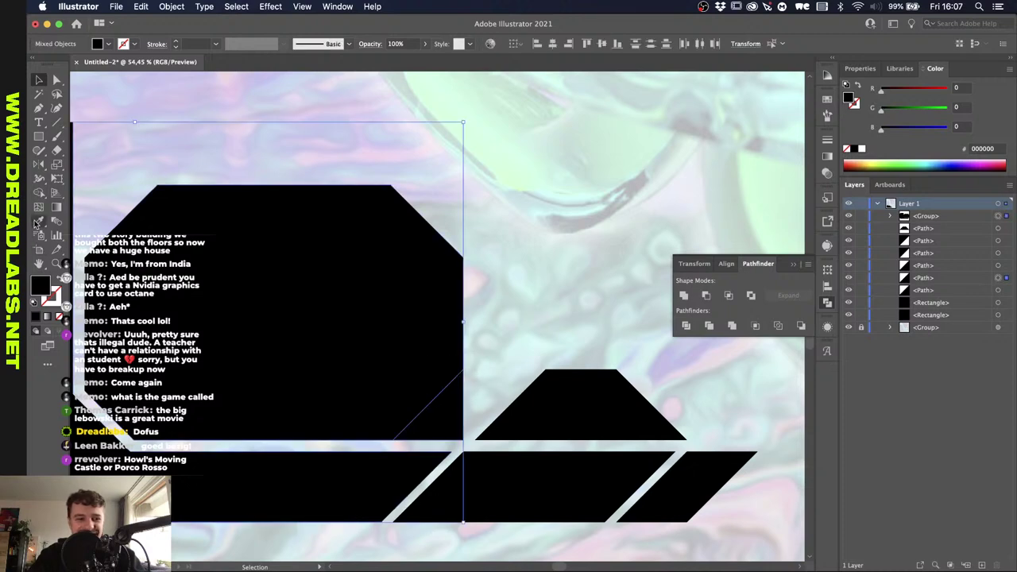
pyautogui.hotkey('shift', 'm')
pyautogui.click(459, 419)
pyautogui.press('v')
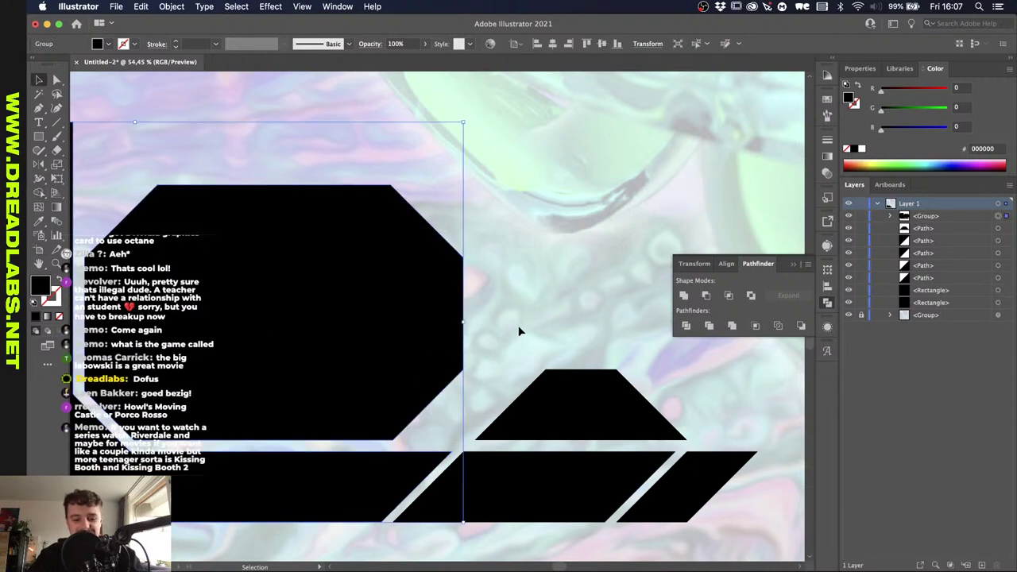
pyautogui.scroll(-3, 520, 331)
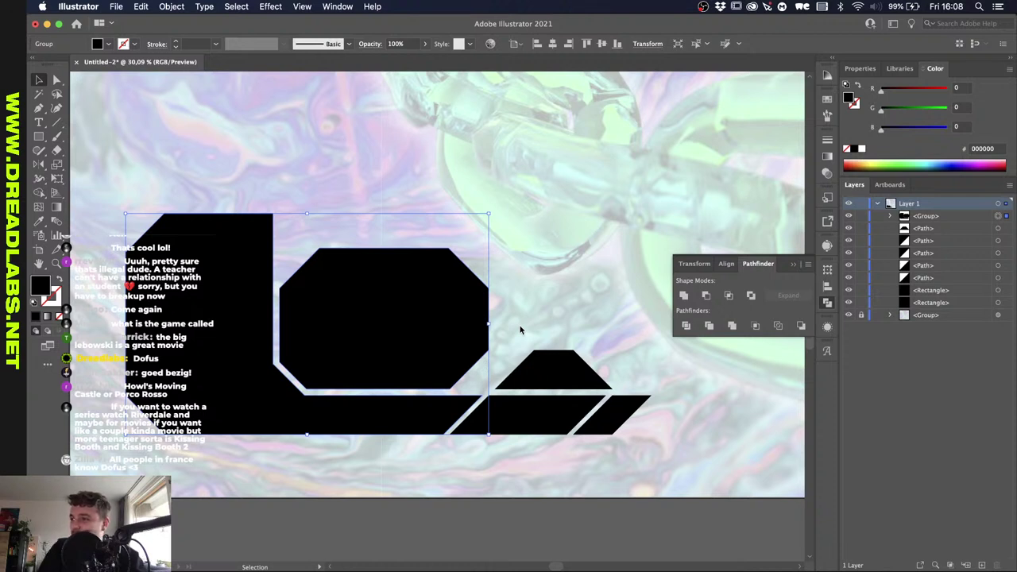
pyautogui.click(521, 330)
# Examine the overall graphic and the gaps between the large L-shaped piece, the octagon and the lower row.
pyautogui.scroll(5, 527, 318)
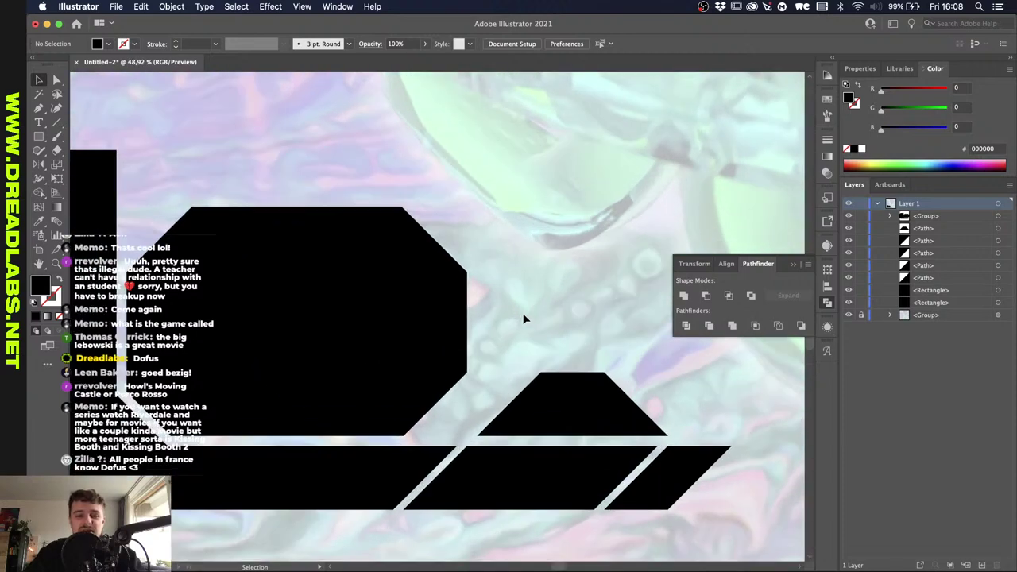
pyautogui.scroll(-4, 524, 322)
pyautogui.scroll(-2, 523, 320)
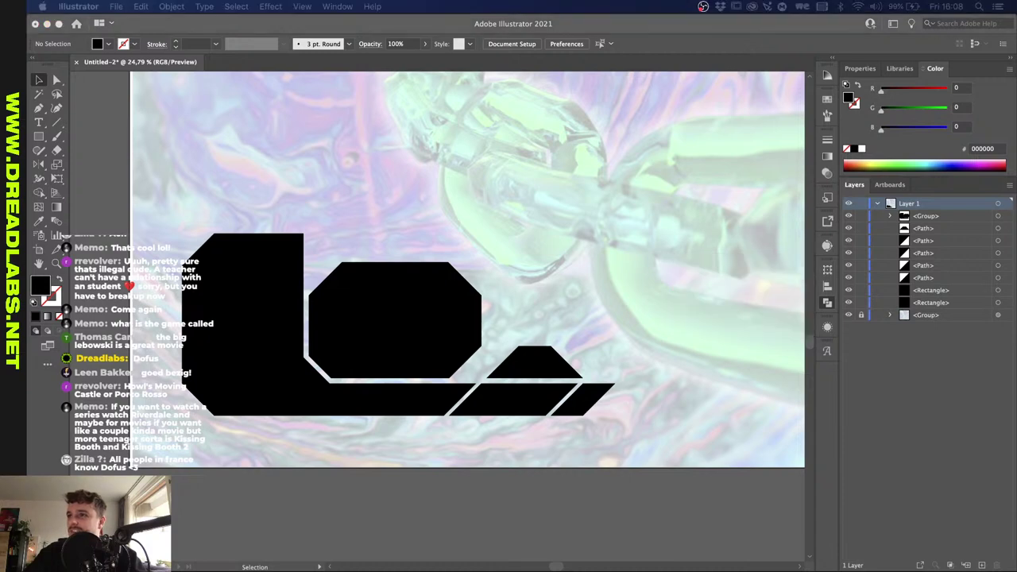
pyautogui.click(367, 436)
pyautogui.scroll(5, 249, 379)
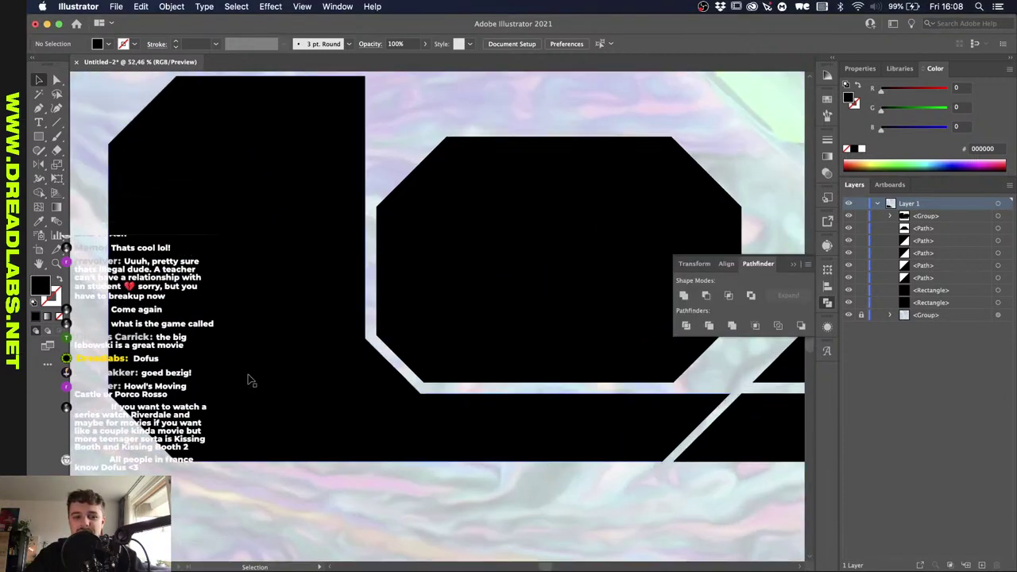
pyautogui.scroll(-4, 250, 380)
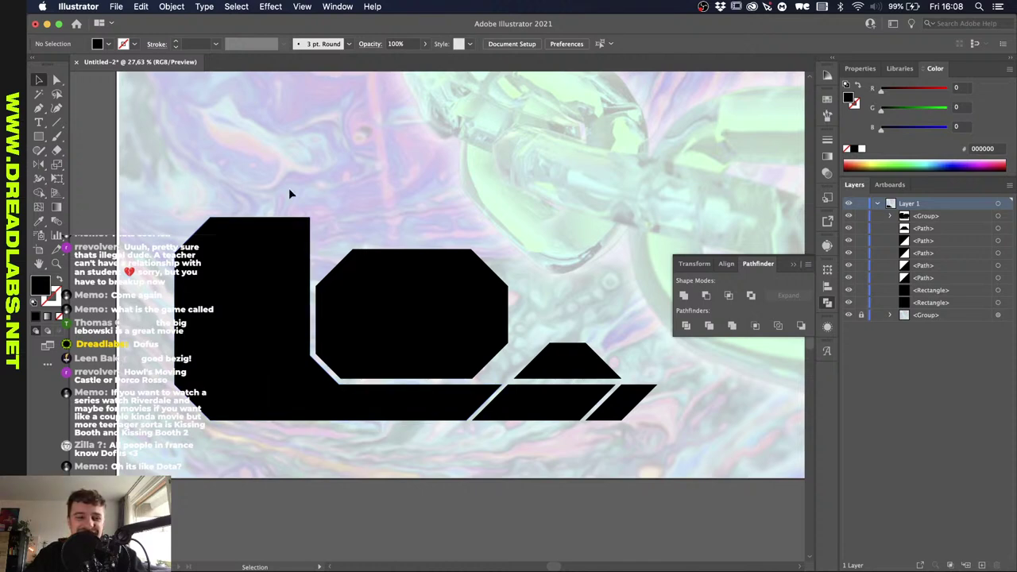
pyautogui.scroll(3, 289, 193)
pyautogui.scroll(-5, 324, 309)
pyautogui.scroll(2, 326, 311)
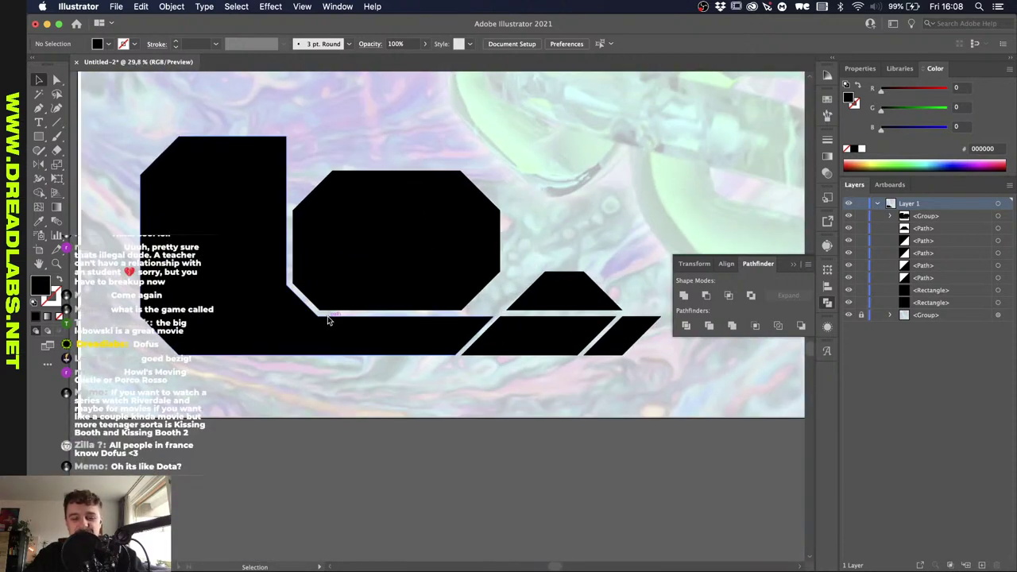
pyautogui.scroll(2, 328, 320)
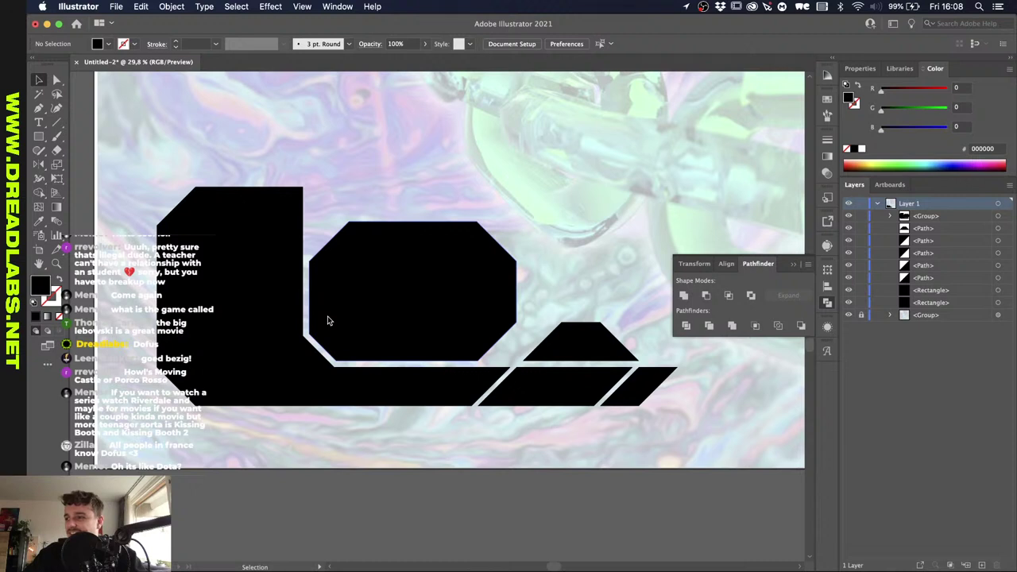
pyautogui.press('p')
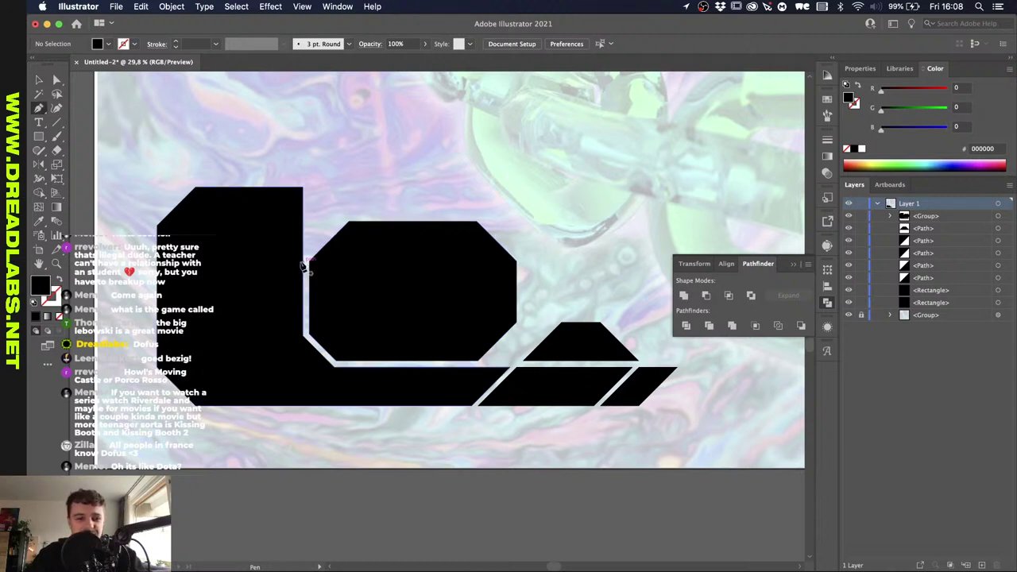
pyautogui.press('v')
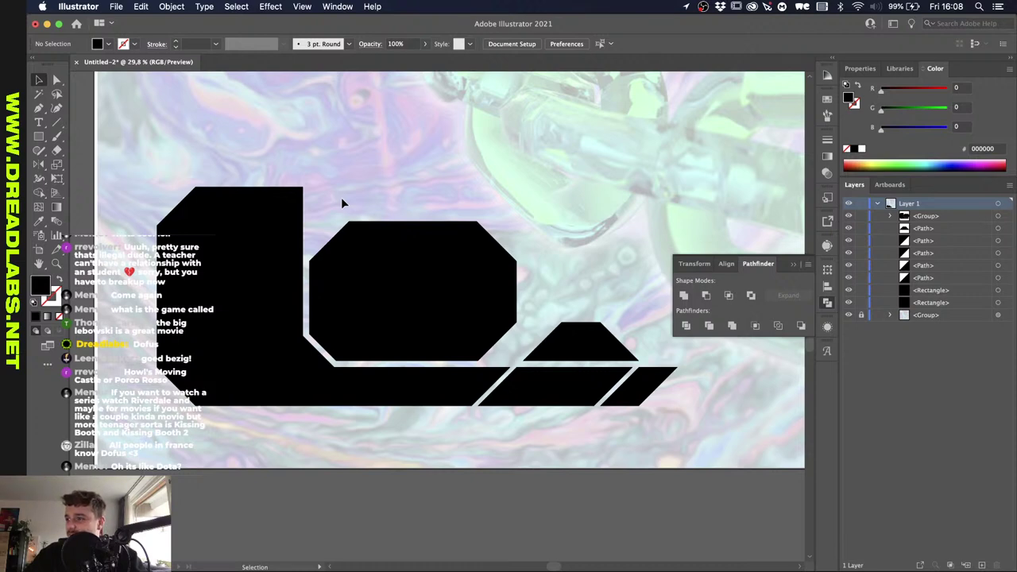
pyautogui.scroll(3, 341, 197)
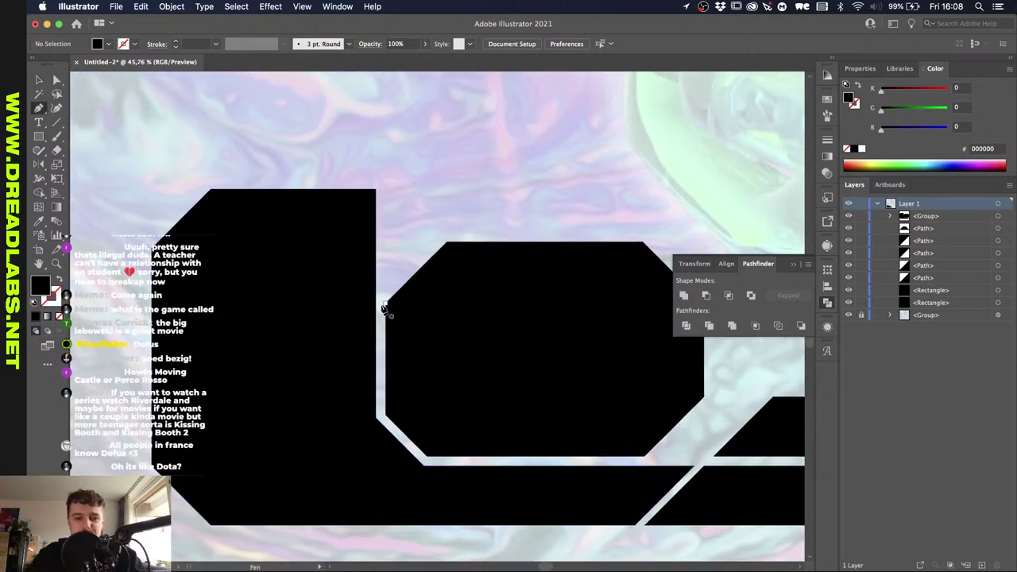
# Examine the black graphic's proportions and how it sits within the lower part of the artboard.
pyautogui.press('p')
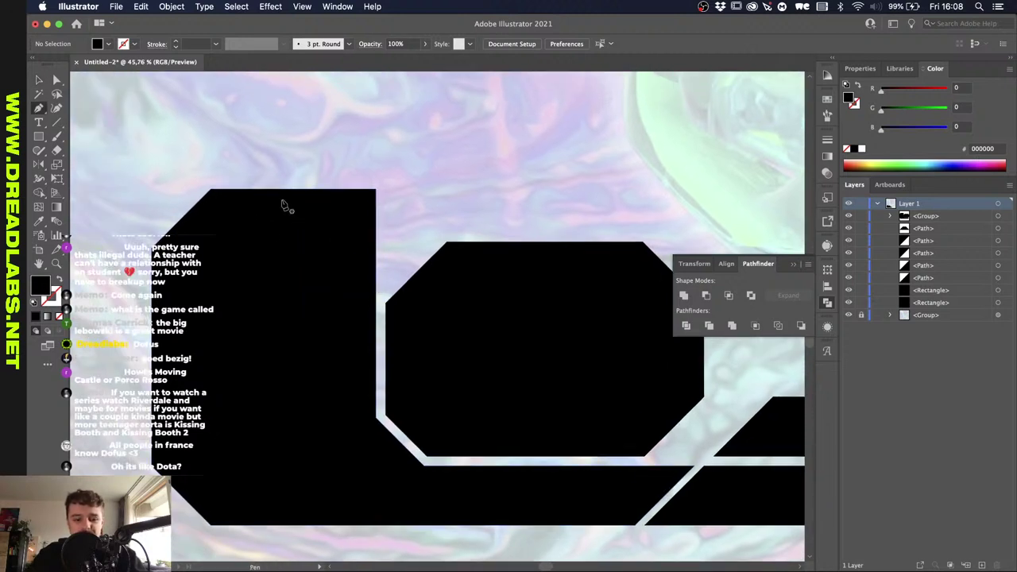
pyautogui.press('v')
pyautogui.scroll(-3, 299, 179)
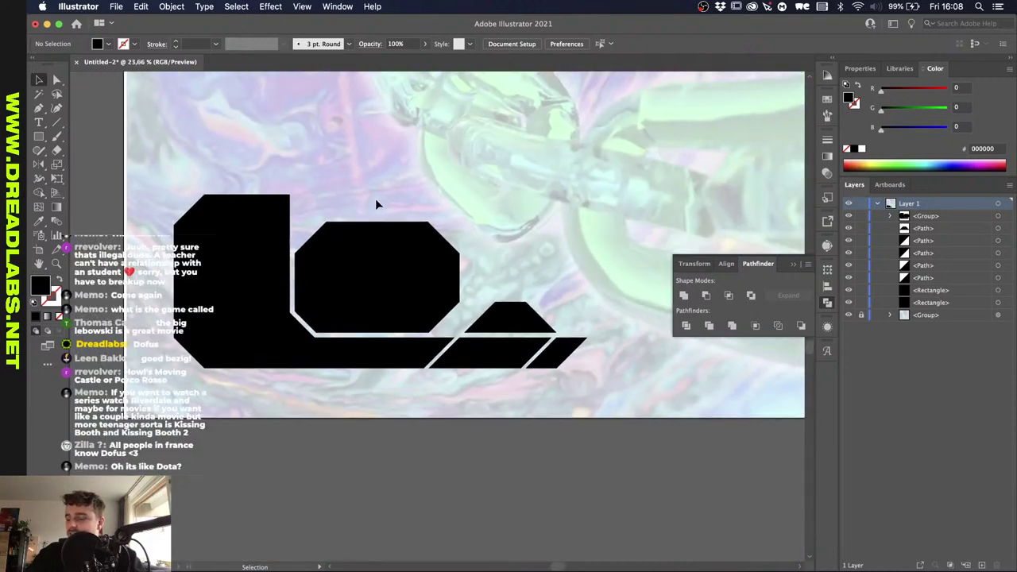
pyautogui.scroll(-2, 359, 170)
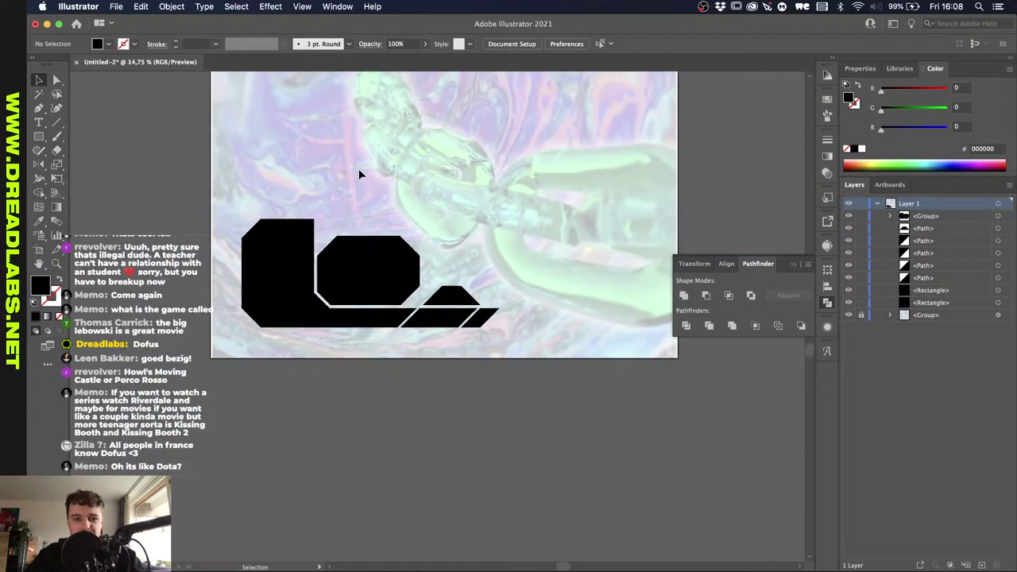
pyautogui.scroll(2, 358, 168)
pyautogui.scroll(-2, 359, 168)
pyautogui.scroll(4, 286, 336)
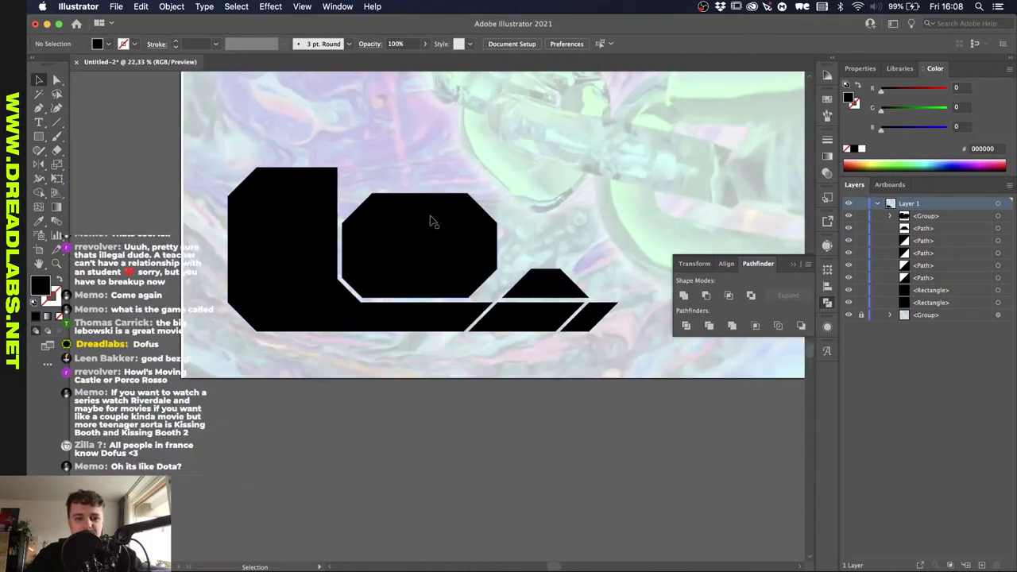
pyautogui.scroll(2, 514, 259)
pyautogui.hscroll(-2, 514, 259)
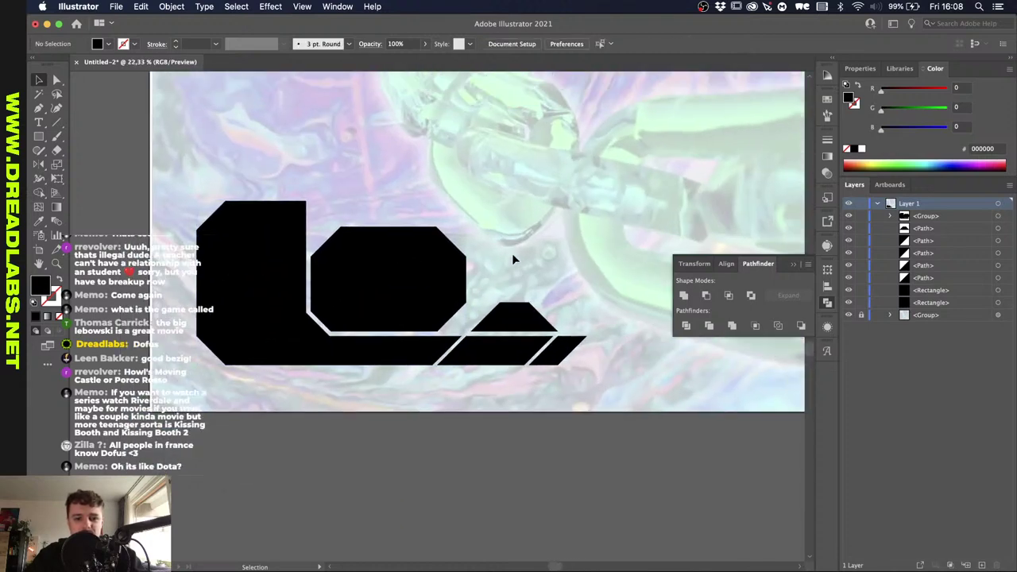
# Isolate the group holding the octagon and the L-shaped block, and delete the octagon.
pyautogui.click(509, 326)
pyautogui.click(418, 286)
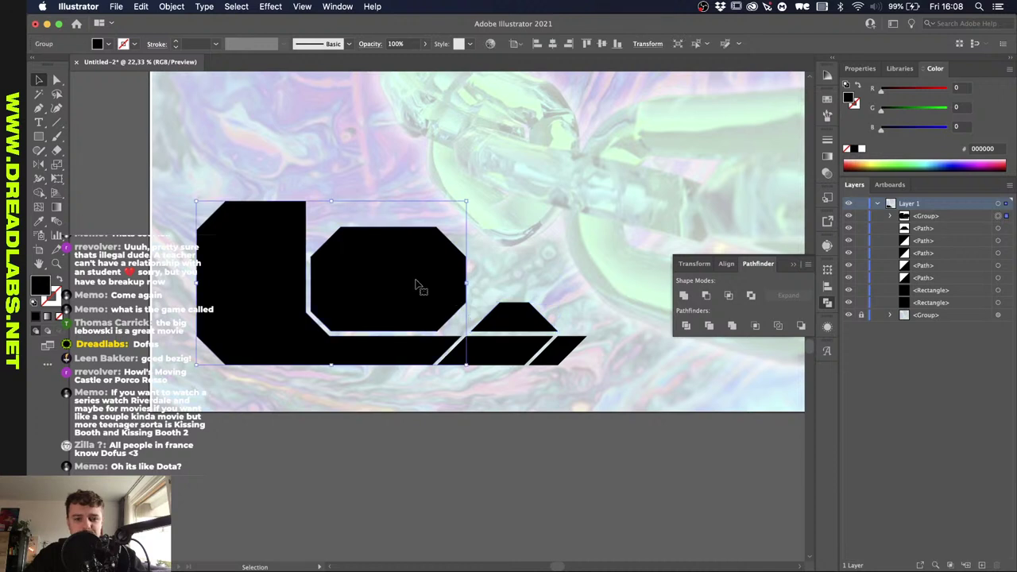
pyautogui.doubleClick(419, 286)
pyautogui.click(419, 286)
pyautogui.press('Delete')
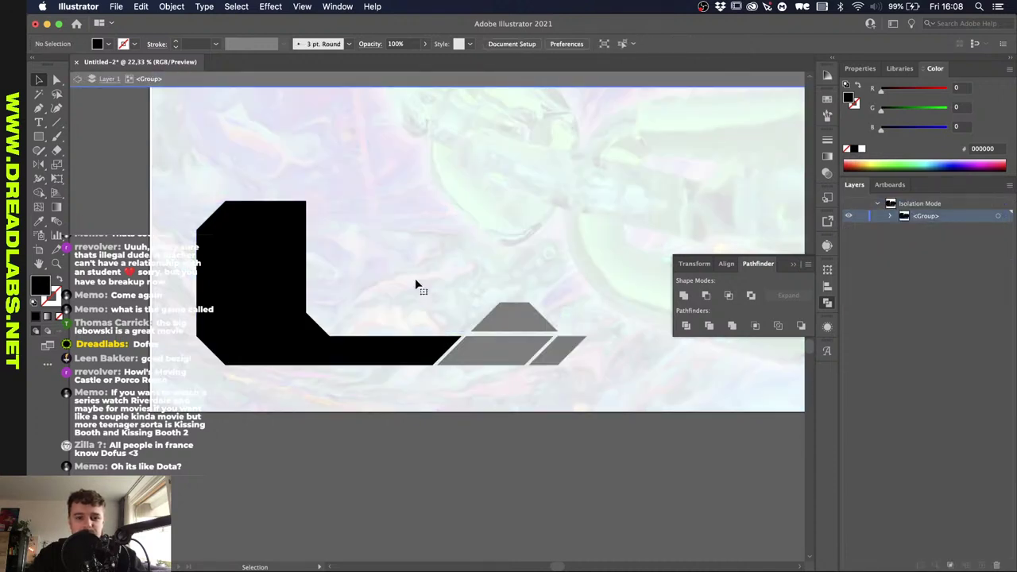
# Draw a rectangle over the upper part of the L-shaped block, starting from its square upper corner.
pyautogui.press('m')
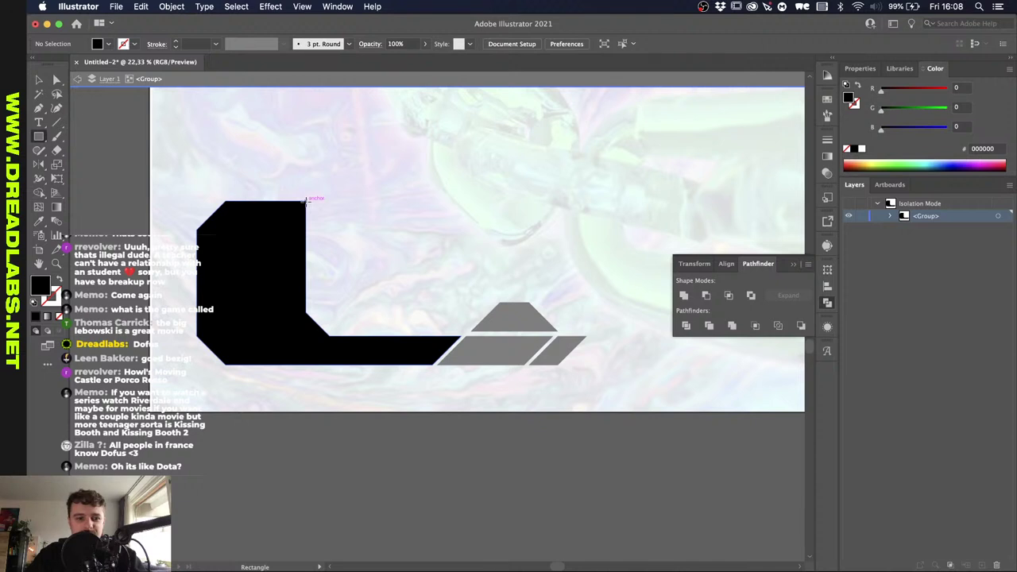
pyautogui.moveTo(306, 200); pyautogui.dragTo(188, 280)
pyautogui.scroll(5, 188, 287)
pyautogui.press('v')
pyautogui.click(538, 328)
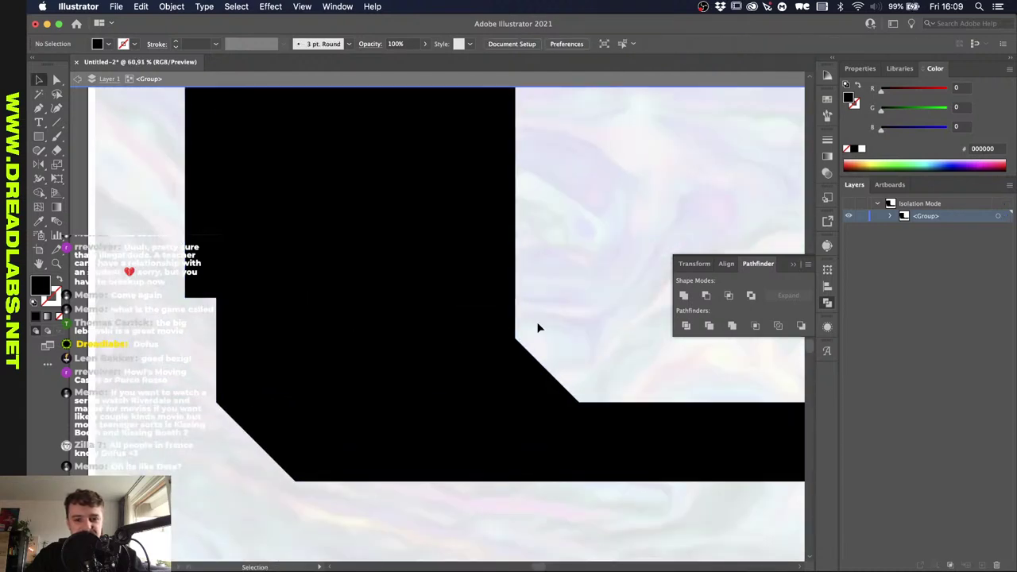
# Extend the rectangle down to the start of the inner chamfer, using a temporary second rectangle as snap reference, and delete that helper.
pyautogui.press('m')
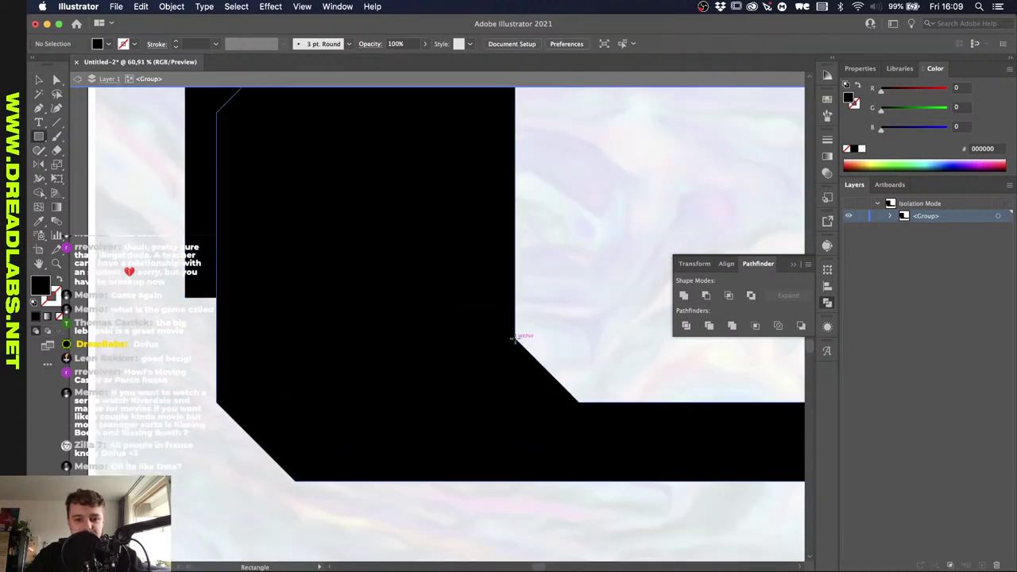
pyautogui.moveTo(512, 337)
pyautogui.mouseDown()
pyautogui.moveTo(186, 460)
pyautogui.moveTo(186, 472)
pyautogui.mouseUp()
pyautogui.press('v')
pyautogui.click(350, 295)
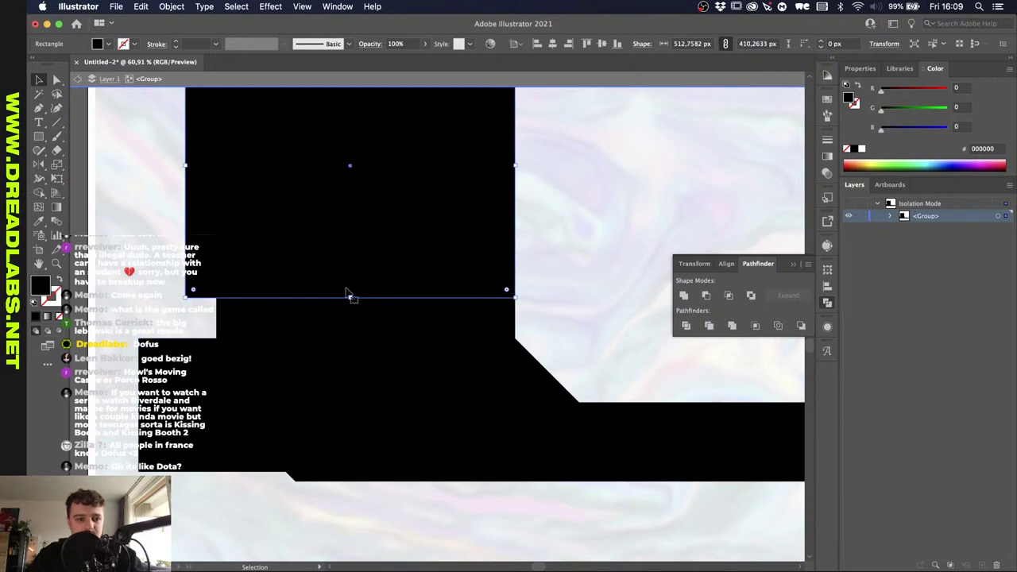
pyautogui.moveTo(350, 297); pyautogui.dragTo(352, 336)
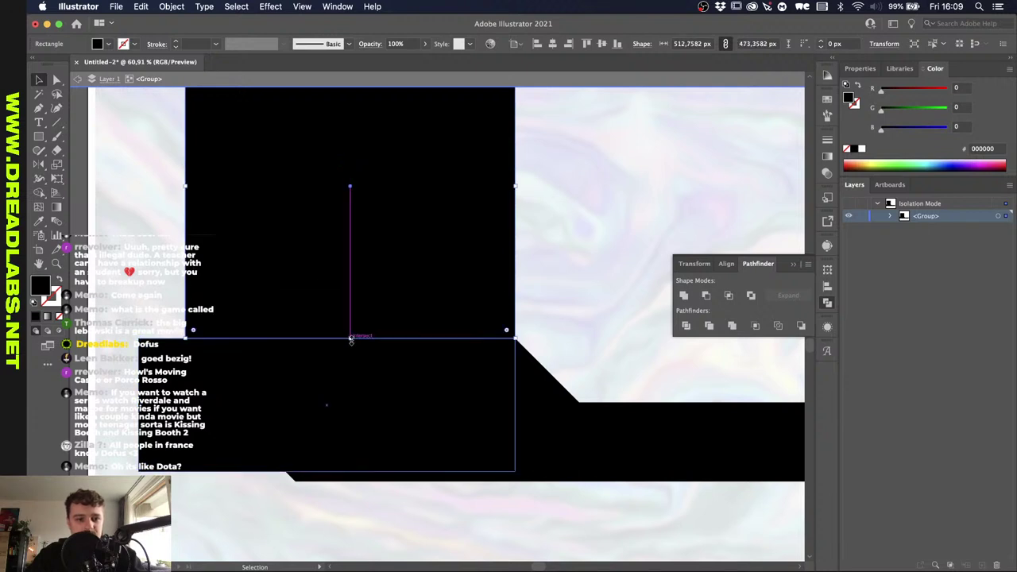
pyautogui.click(229, 411)
pyautogui.press('Delete')
# Subtract the rectangle from the L-shaped block with Minus Front to remove its upper part, and exit isolation mode.
pyautogui.scroll(-3, 230, 411)
pyautogui.moveTo(225, 329); pyautogui.dragTo(309, 435)
pyautogui.click(706, 297)
pyautogui.scroll(-3, 326, 340)
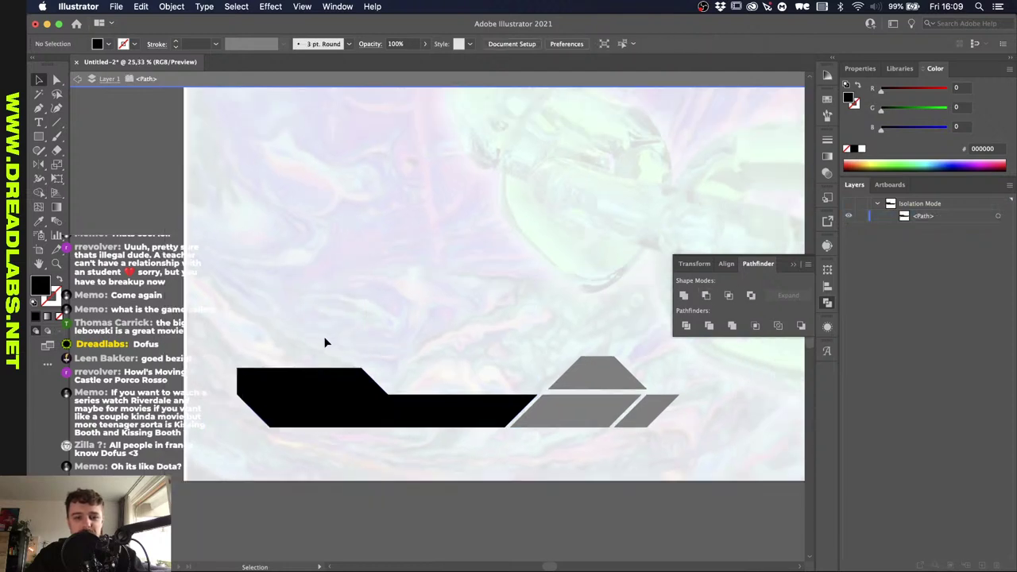
pyautogui.doubleClick(312, 334)
# Select all pieces of the black graphic and nudge them towards the artboard's lower-left corner, to X 120 px and Y 2890 px.
pyautogui.moveTo(311, 333); pyautogui.dragTo(527, 390)
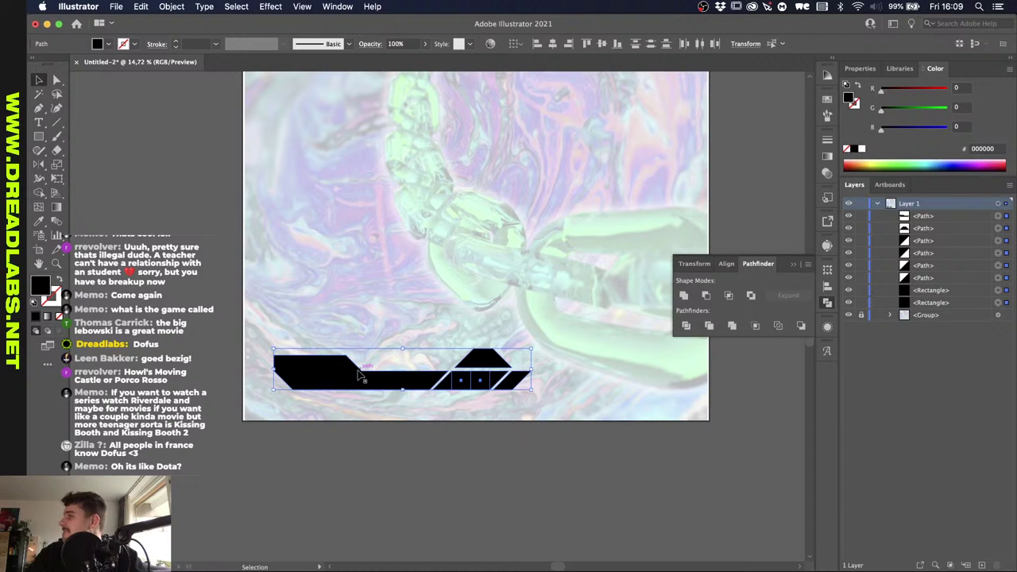
pyautogui.hotkey('shift', 'Left')
pyautogui.hotkey('shift', 'Left')
pyautogui.hotkey('shift', 'Left')
pyautogui.hotkey('shift', 'Left')
pyautogui.hotkey('shift', 'Left')
pyautogui.hotkey('shift', 'Down')
pyautogui.hotkey('shift', 'Down')
pyautogui.hotkey('shift', 'Down')
pyautogui.hotkey('shift', 'Down')
pyautogui.hotkey('shift', 'Down')
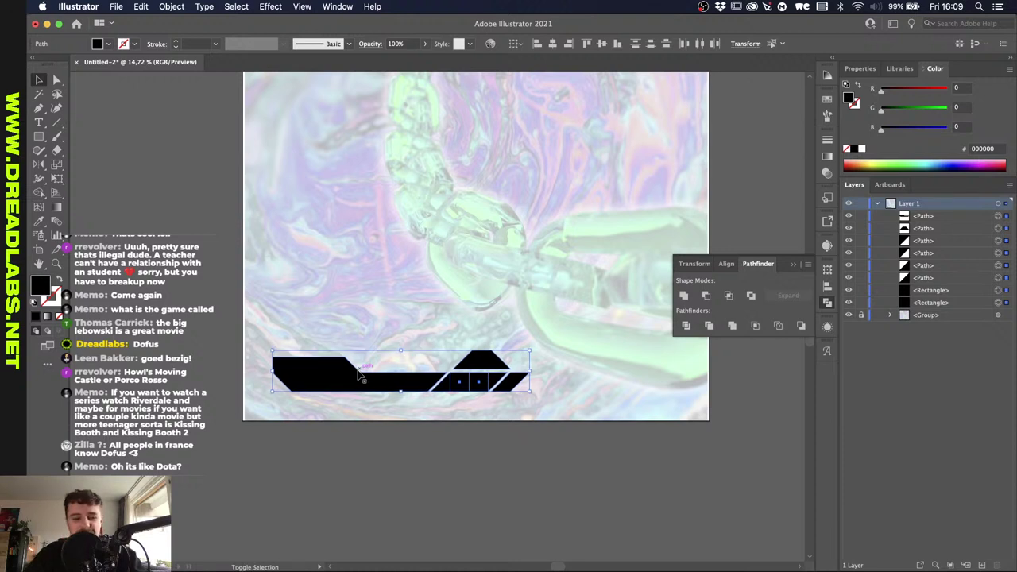
pyautogui.hotkey('shift', 'Left')
pyautogui.hotkey('shift', 'Left')
pyautogui.hotkey('shift', 'Left')
pyautogui.hotkey('shift', 'Down')
pyautogui.hotkey('shift', 'Down')
pyautogui.hotkey('shift', 'Down')
pyautogui.hotkey('shift', 'Down')
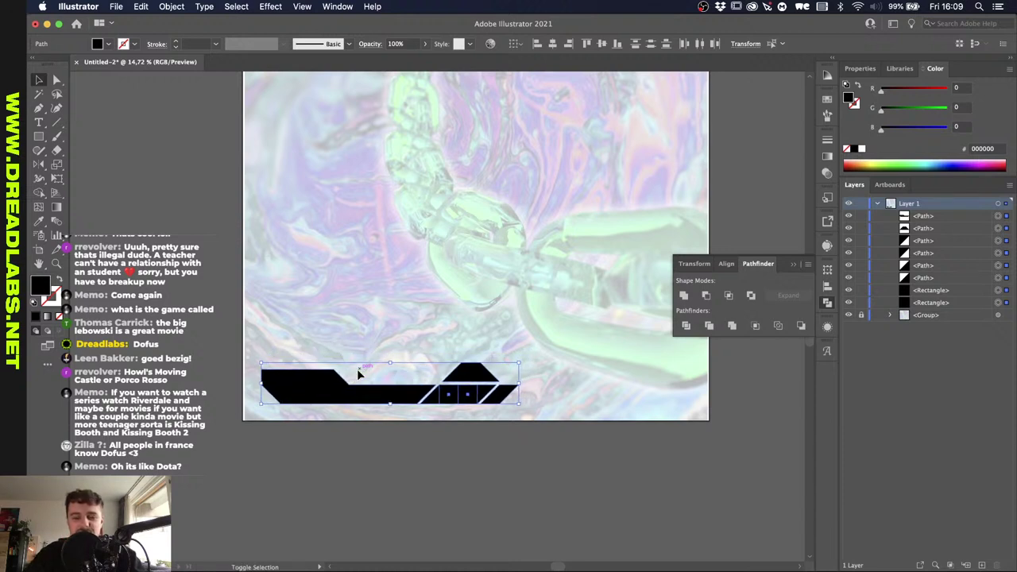
# Fine-tune the graphic's position to X 100 px and Y 2900 px, and clear the selection.
pyautogui.click(858, 68)
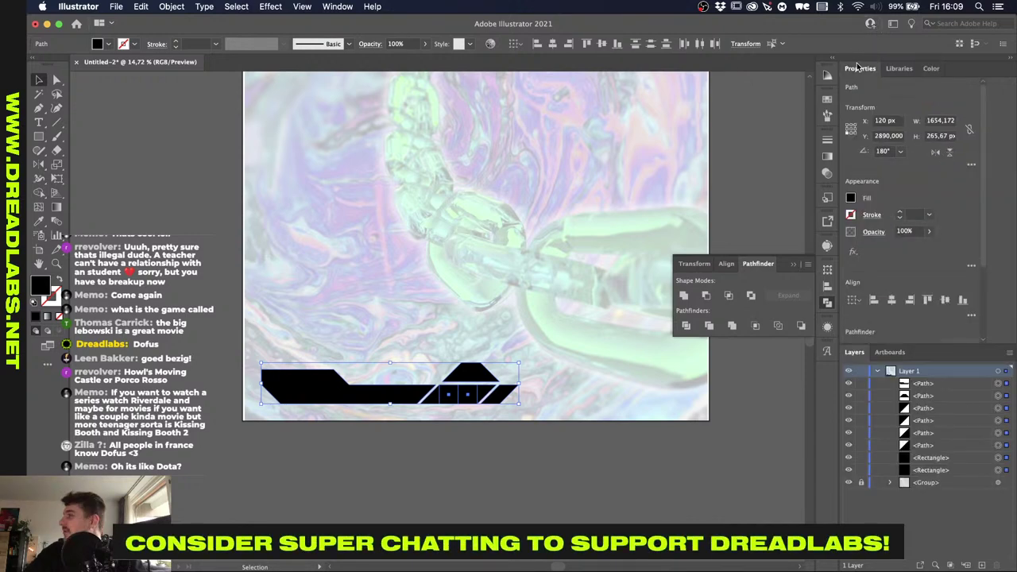
pyautogui.hotkey('shift', 'Left')
pyautogui.hotkey('shift', 'Left')
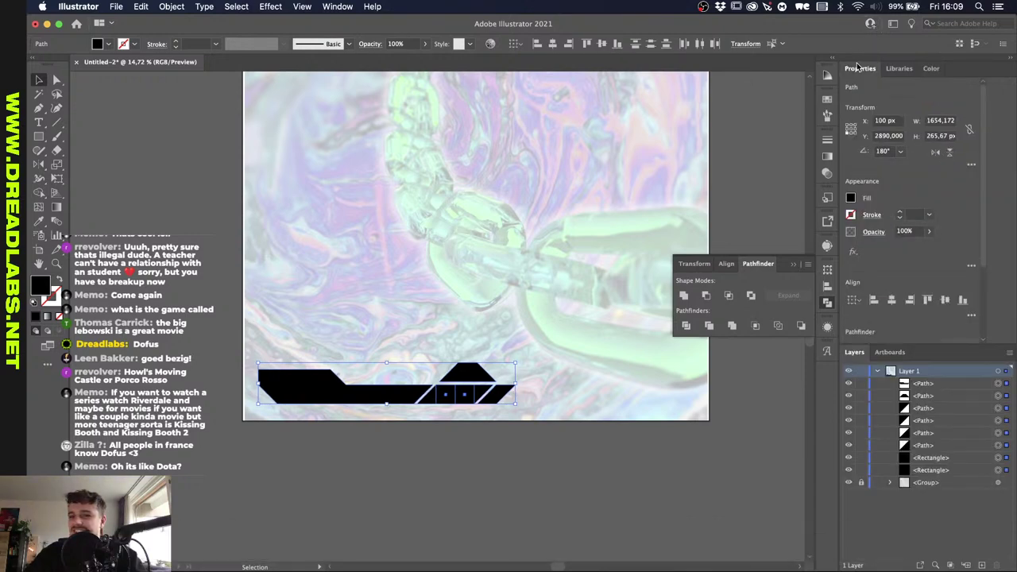
pyautogui.hotkey('shift', 'Down')
pyautogui.hotkey('shift', 'Down')
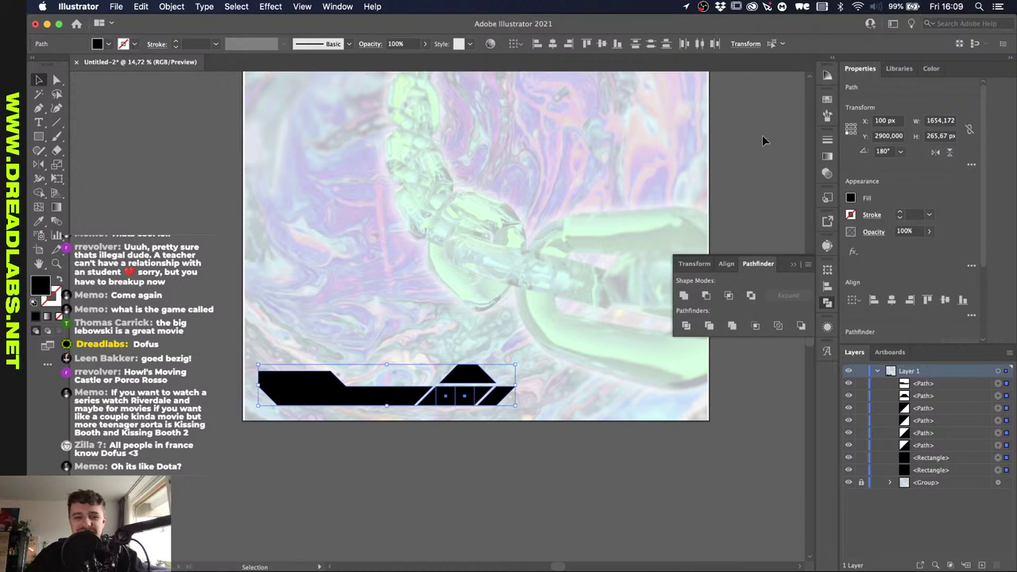
pyautogui.click(384, 267)
# Copy all pieces of the black graphic and paste them into the Photoshop document Untitled-2 as a smart object.
pyautogui.scroll(5, 384, 267)
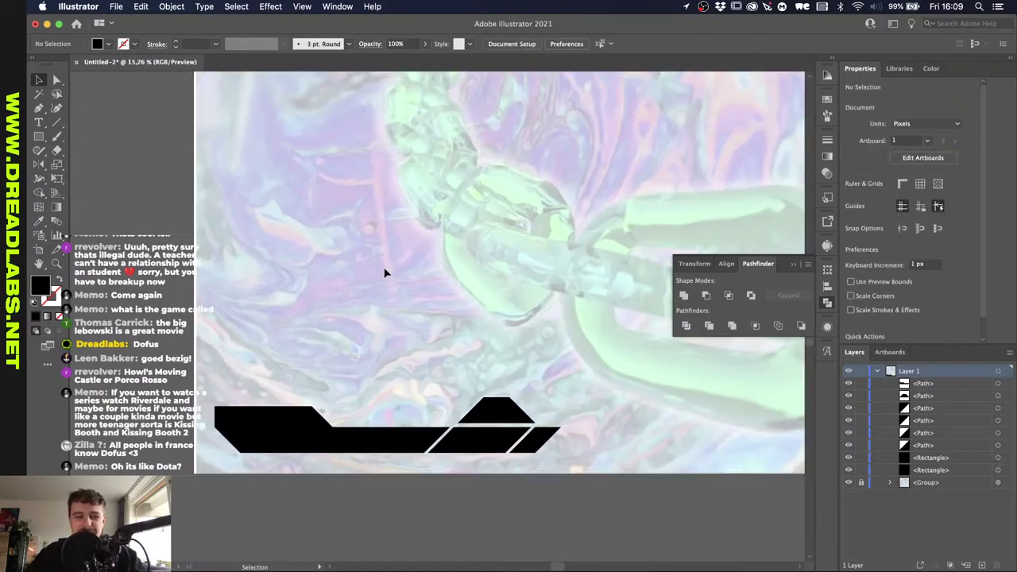
pyautogui.scroll(-2, 384, 272)
pyautogui.scroll(-3, 398, 389)
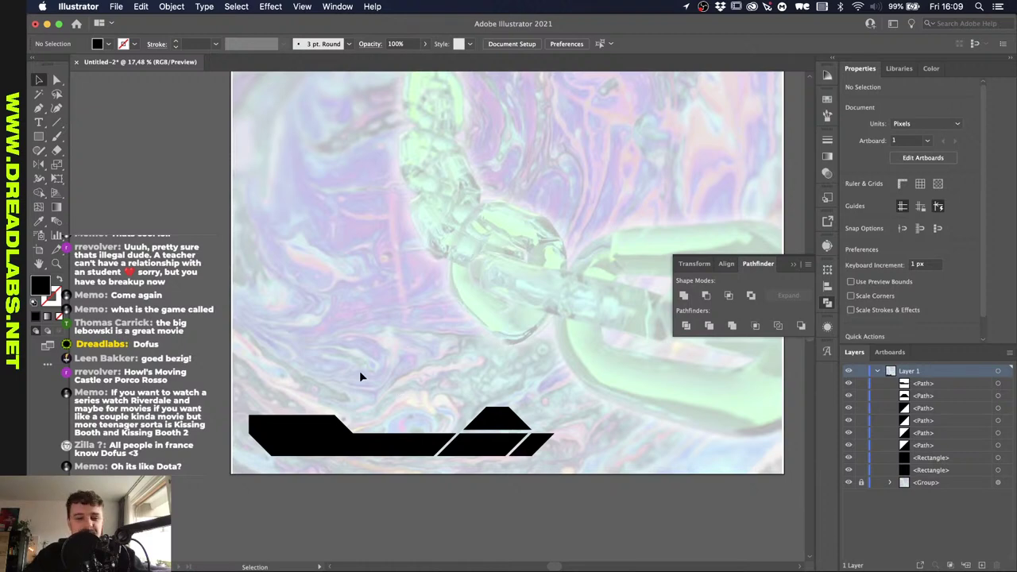
pyautogui.scroll(-2, 335, 361)
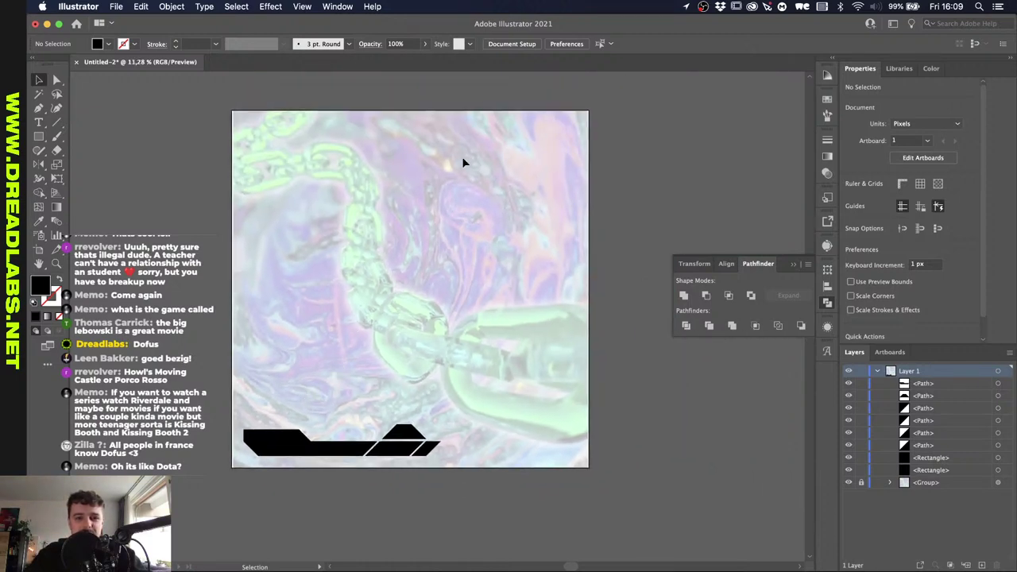
pyautogui.moveTo(422, 371); pyautogui.dragTo(213, 501)
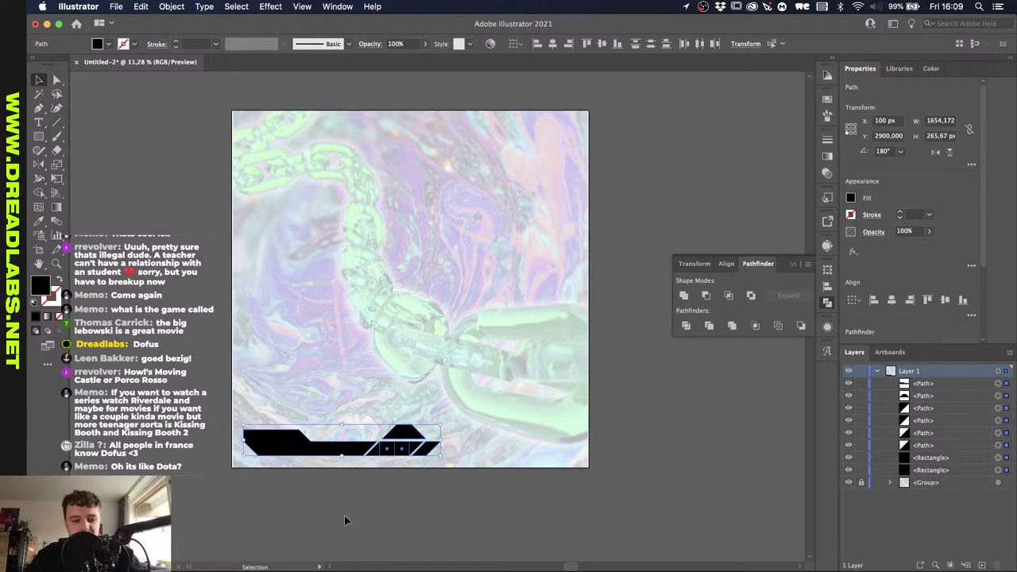
pyautogui.hotkey('ctrl', 'Up')
pyautogui.click(373, 358)
pyautogui.press('super+v')
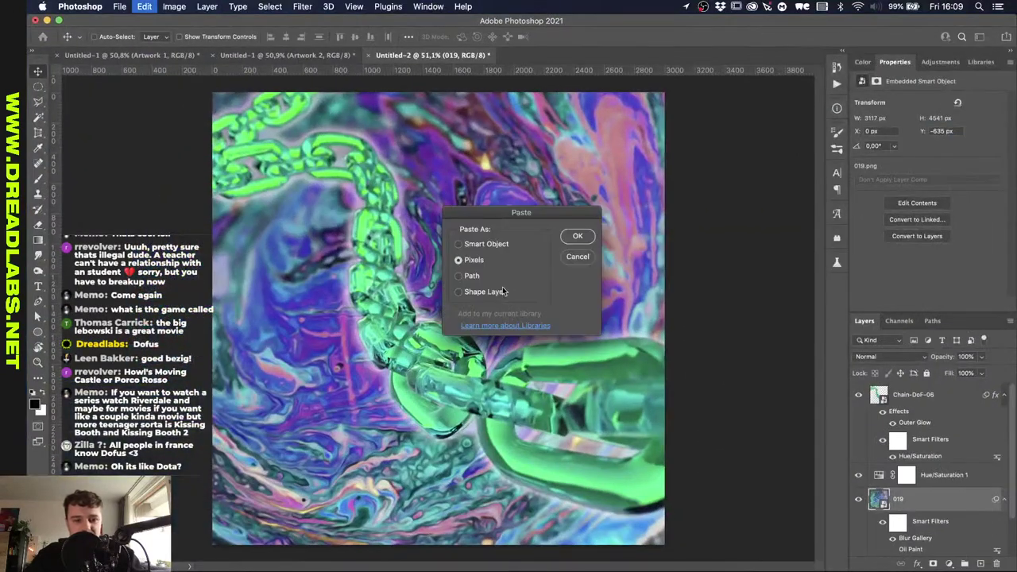
pyautogui.click(494, 245)
pyautogui.click(578, 236)
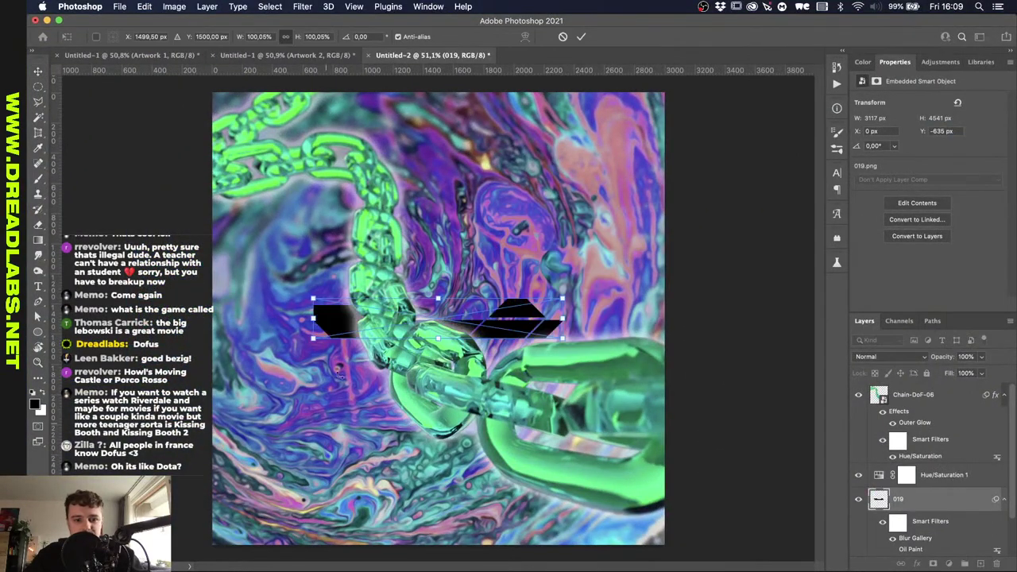
pyautogui.press('Return')
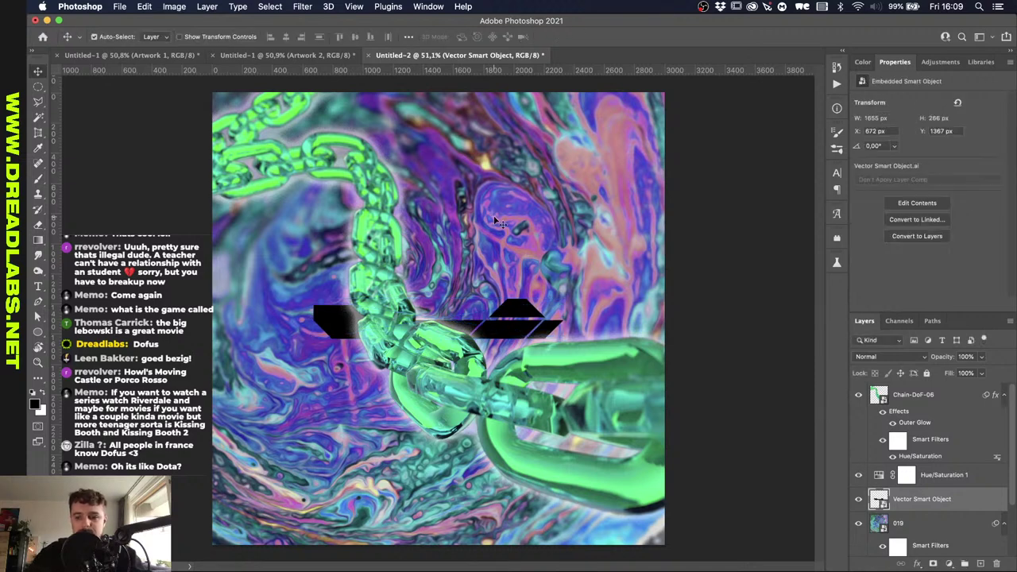
# Bring the pasted smart object layer to the front and align it with the canvas's left and bottom edges.
pyautogui.press('super+shift+bracketright')
pyautogui.press('super+a')
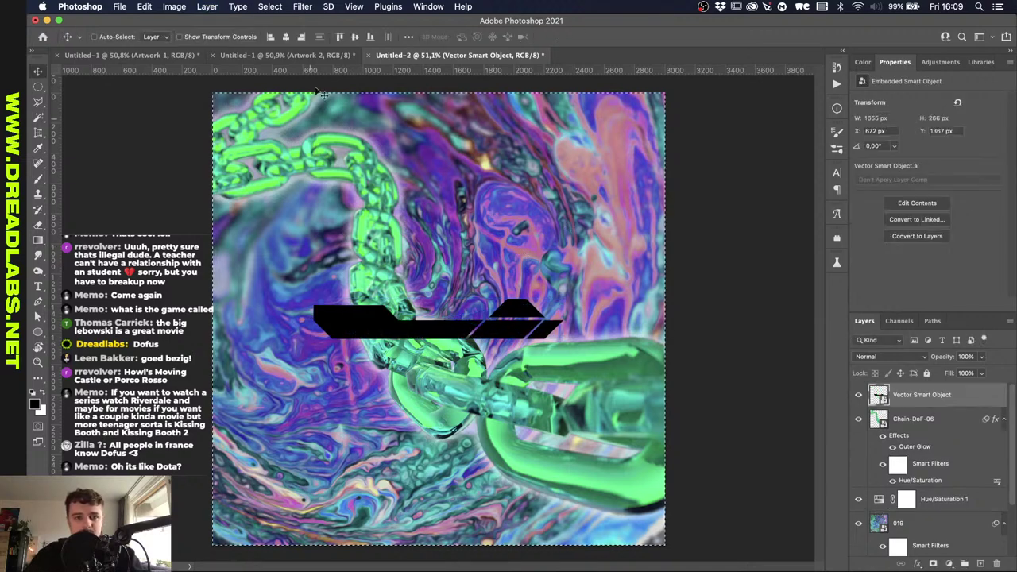
pyautogui.click(271, 37)
pyautogui.click(380, 37)
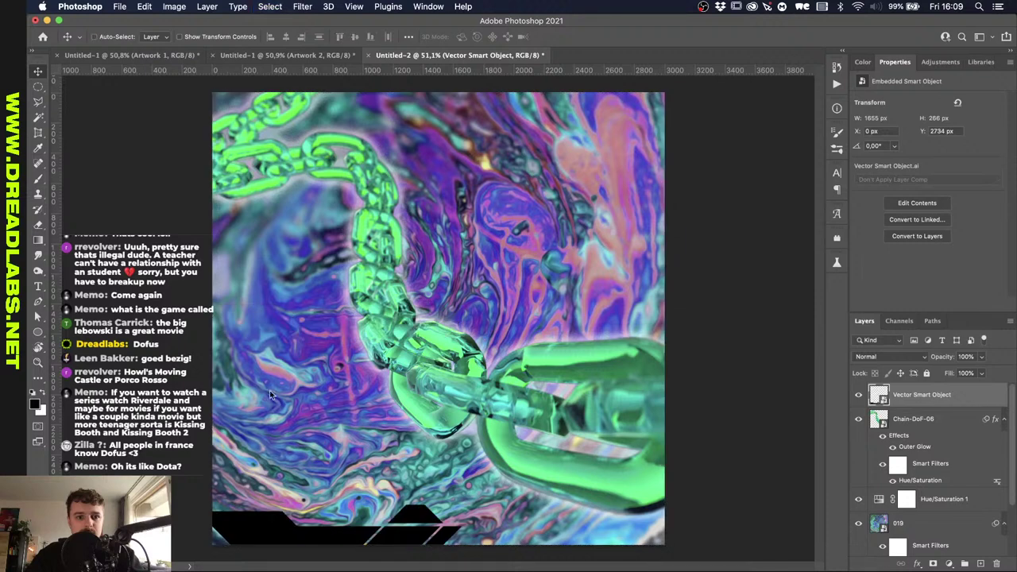
# Move the graphic up 100 px from the canvas's bottom edge, to Y 2634 px.
pyautogui.hotkey('shift', 'Up')
pyautogui.hotkey('shift', 'Up')
pyautogui.hotkey('shift', 'Up')
pyautogui.hotkey('shift', 'Up')
pyautogui.hotkey('shift', 'Up')
pyautogui.hotkey('shift', 'Up')
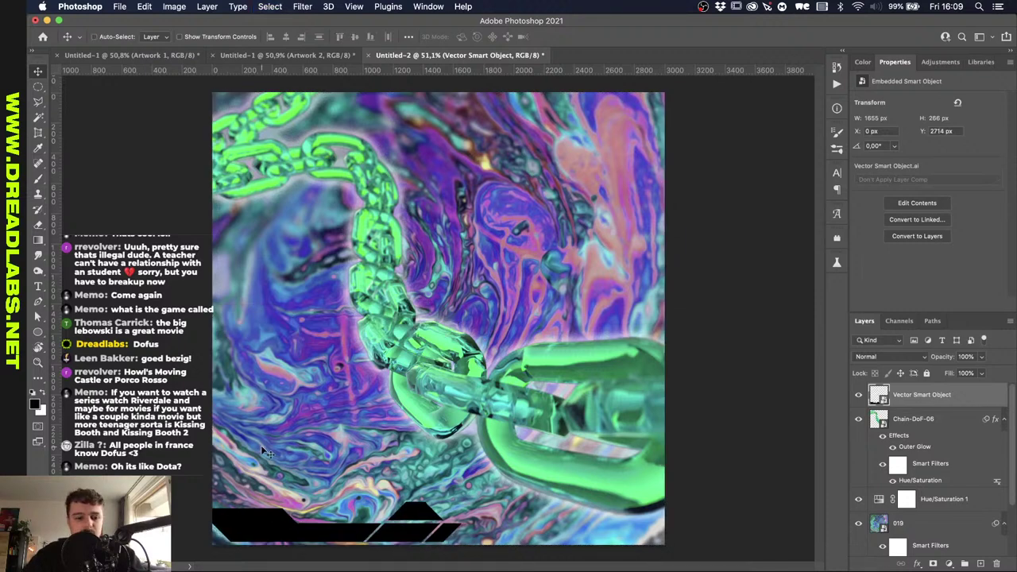
pyautogui.hotkey('shift', 'Up')
pyautogui.hotkey('shift', 'Up')
pyautogui.hotkey('shift', 'Up')
pyautogui.hotkey('shift', 'Up')
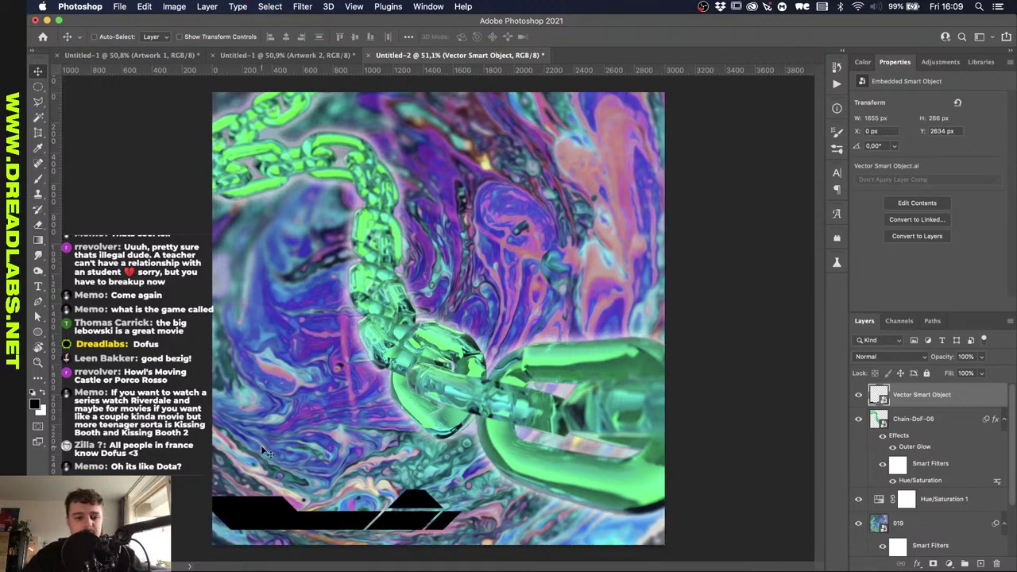
# Move the graphic right to X 100 px, leaving a margin from the canvas's left edge.
pyautogui.hotkey('shift', 'Right')
pyautogui.hotkey('shift', 'Right')
pyautogui.hotkey('shift', 'Right')
pyautogui.hotkey('shift', 'Right')
pyautogui.hotkey('shift', 'Right')
pyautogui.hotkey('shift', 'Right')
pyautogui.hotkey('shift', 'Right')
pyautogui.hotkey('shift', 'Right')
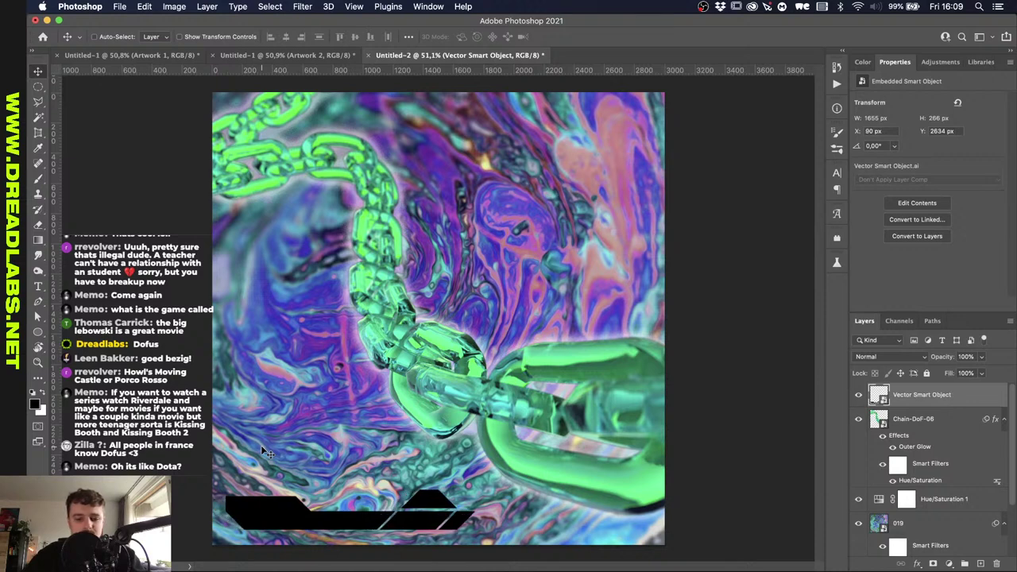
pyautogui.hotkey('shift', 'Right')
pyautogui.hotkey('shift', 'Right')
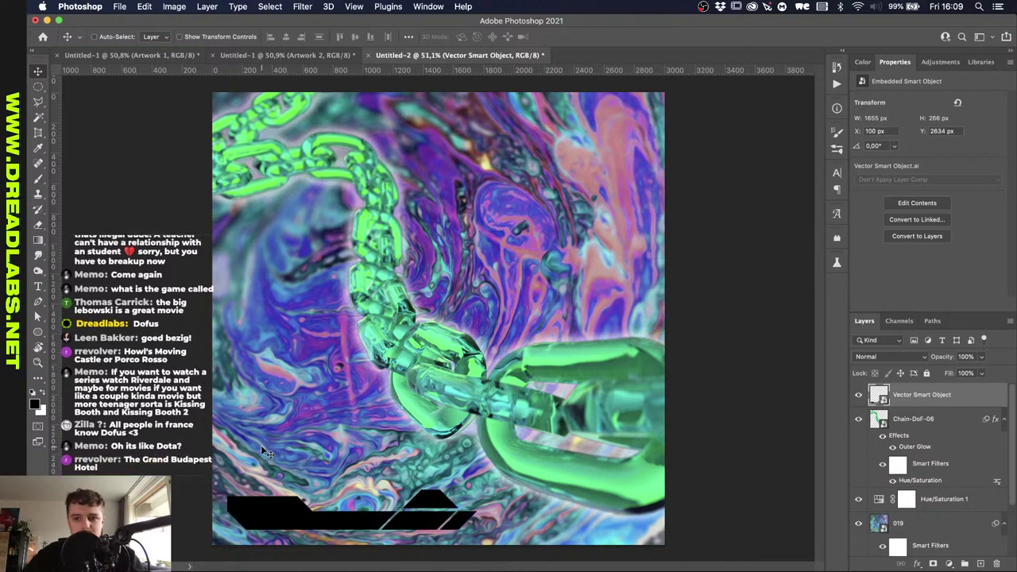
pyautogui.scroll(5, 278, 461)
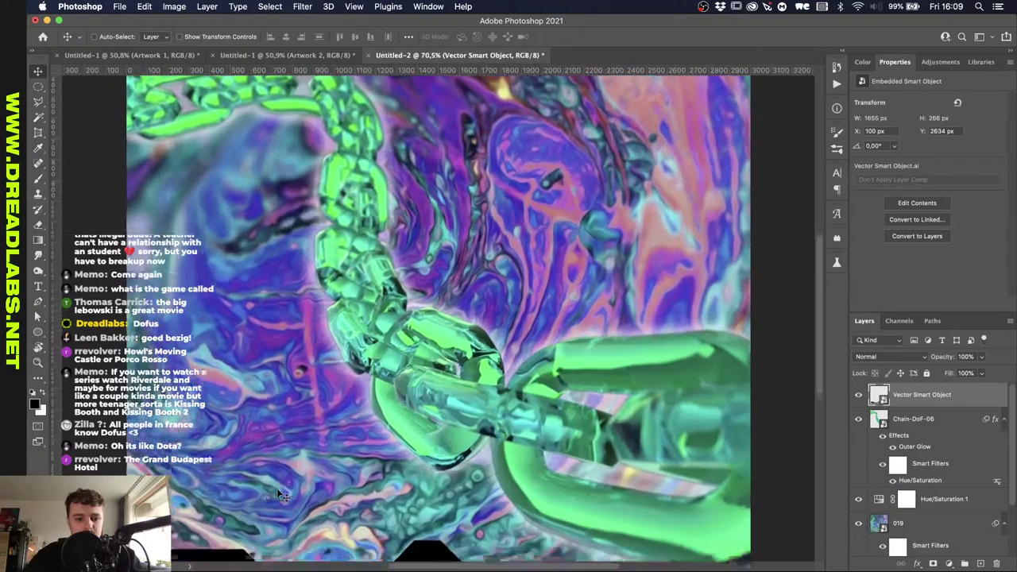
pyautogui.scroll(5, 279, 494)
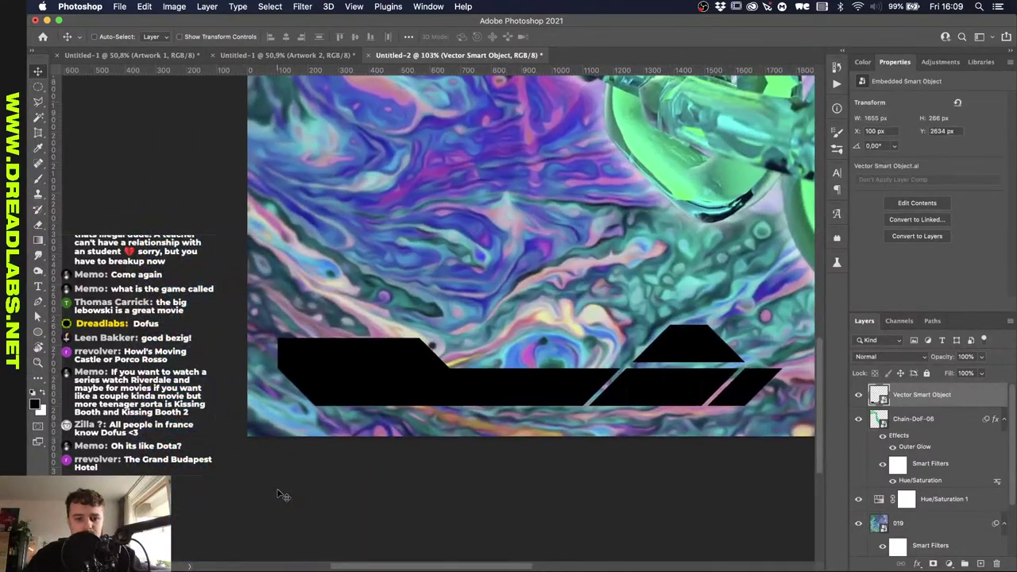
pyautogui.press('t')
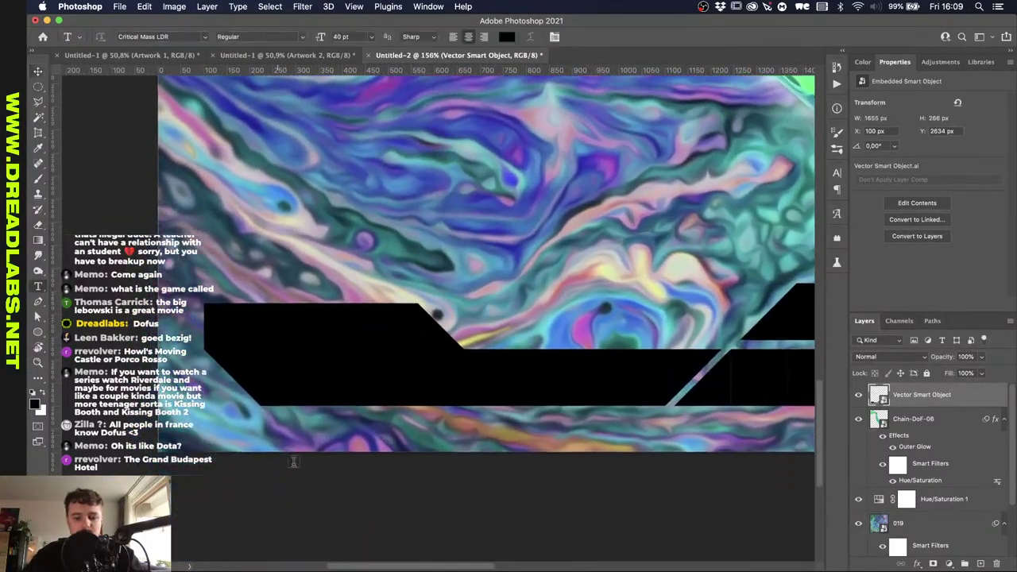
pyautogui.click(398, 266)
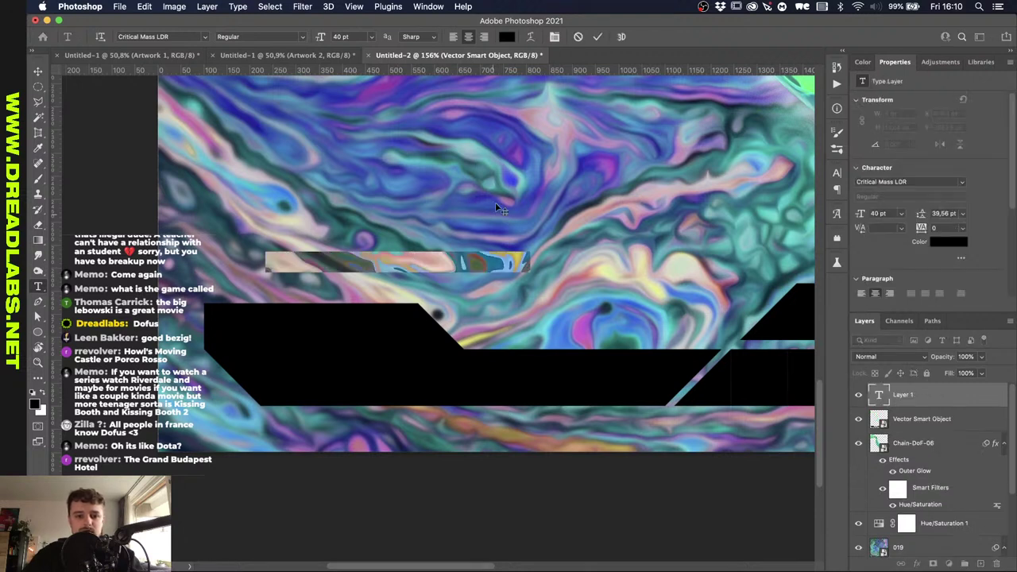
pyautogui.write('DREADLABS')
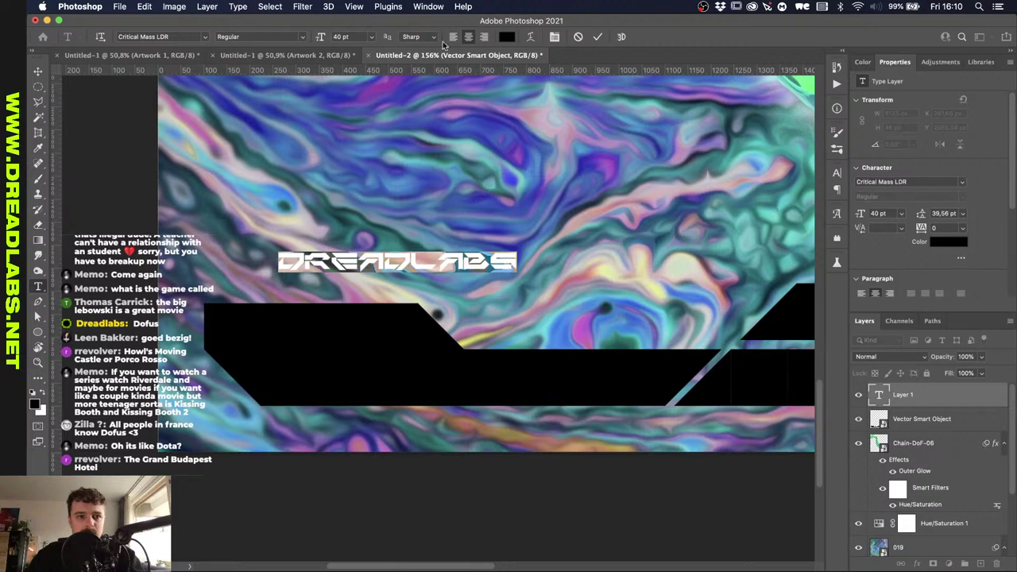
pyautogui.click(578, 37)
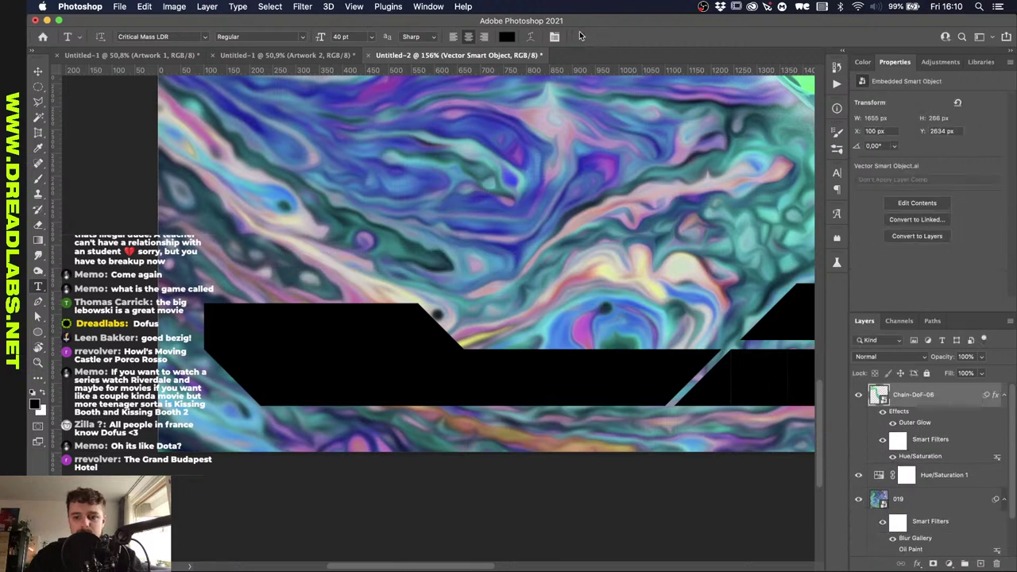
pyautogui.press('super+z')
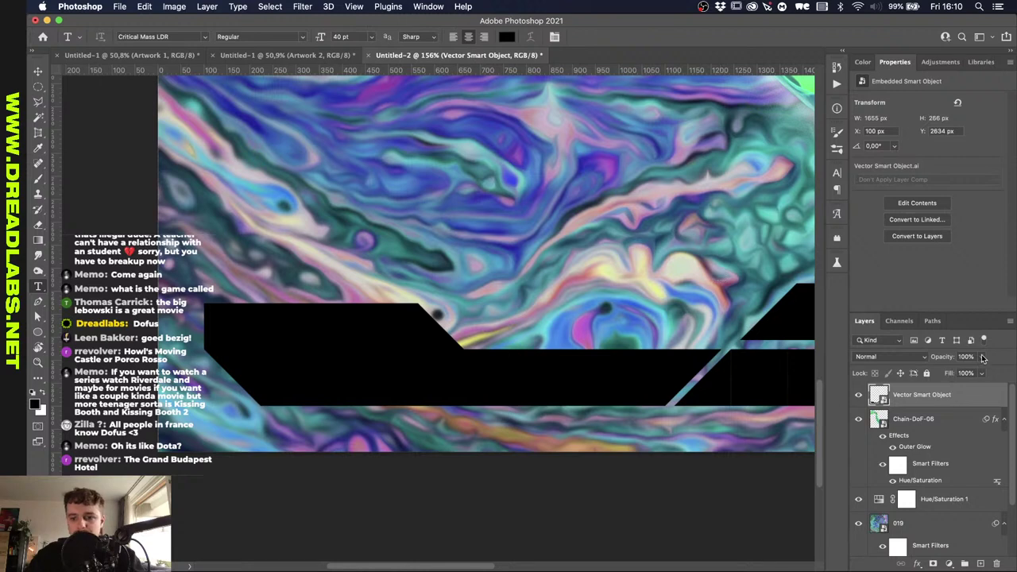
# Convert the Hue/Saturation 1 and 019 layers into one smart object and delete the Color Fill 1 layer.
pyautogui.hscroll(5, 649, 376)
pyautogui.keyDown('super'); pyautogui.click(878, 419); pyautogui.keyUp('super')
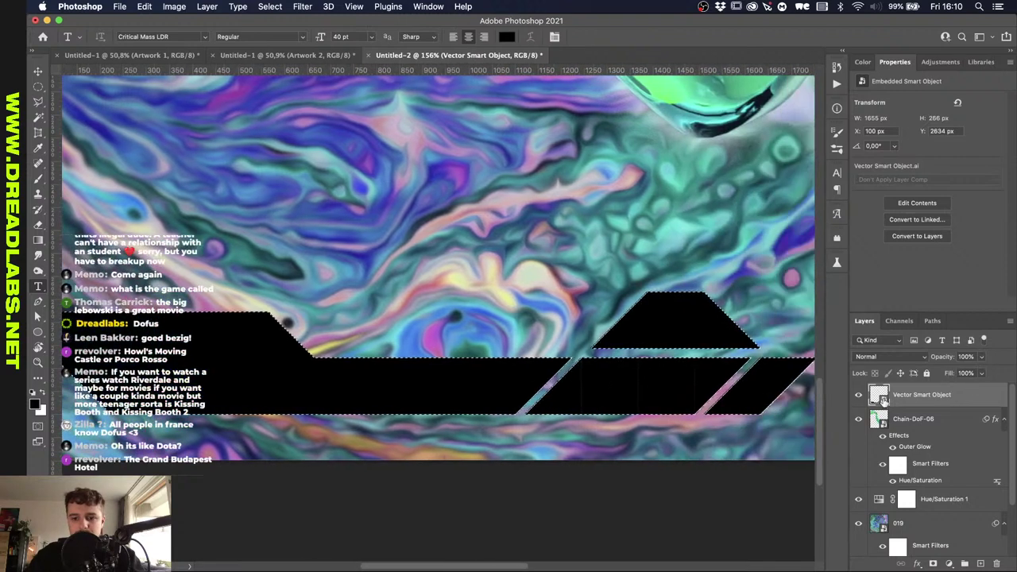
pyautogui.click(910, 419)
pyautogui.scroll(-2, 910, 445)
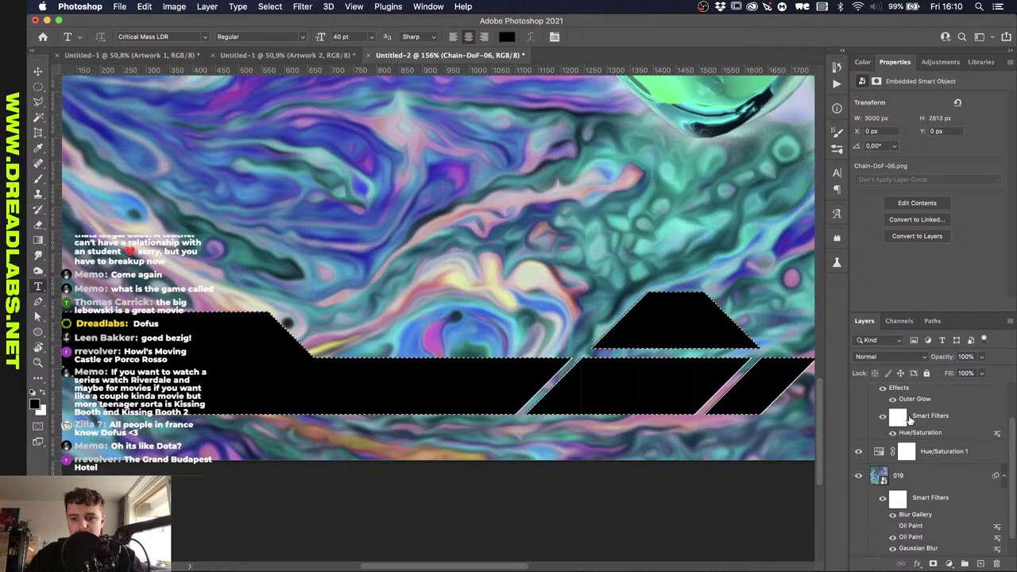
pyautogui.click(907, 480)
pyautogui.scroll(2, 913, 488)
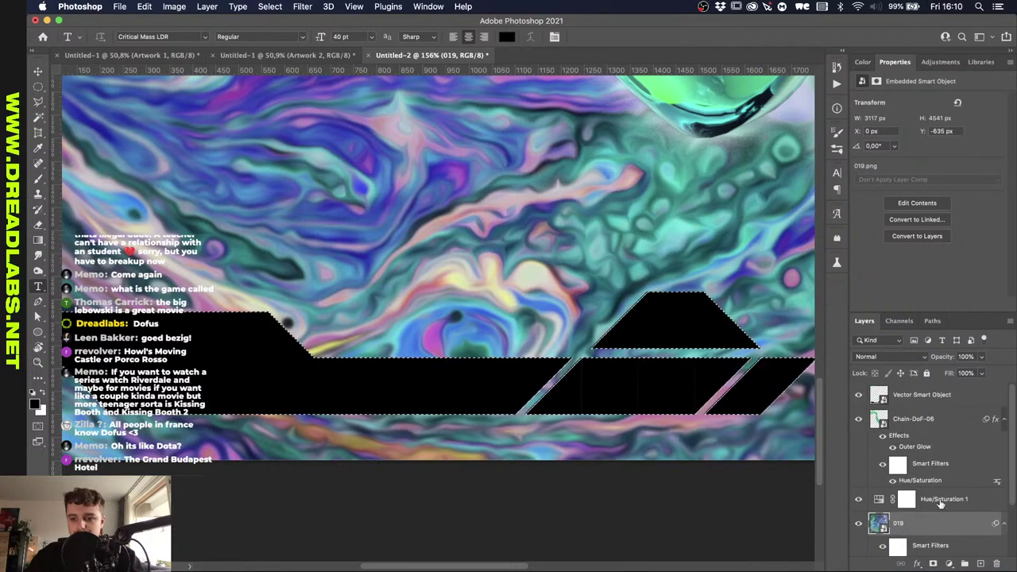
pyautogui.click(941, 500)
pyautogui.click(921, 523)
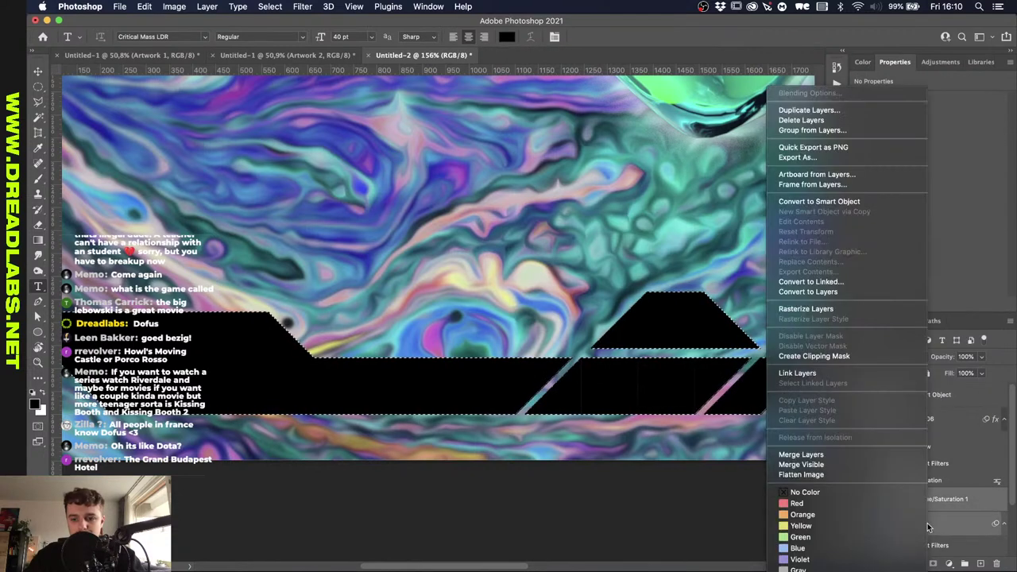
pyautogui.rightClick(927, 524)
pyautogui.click(870, 201)
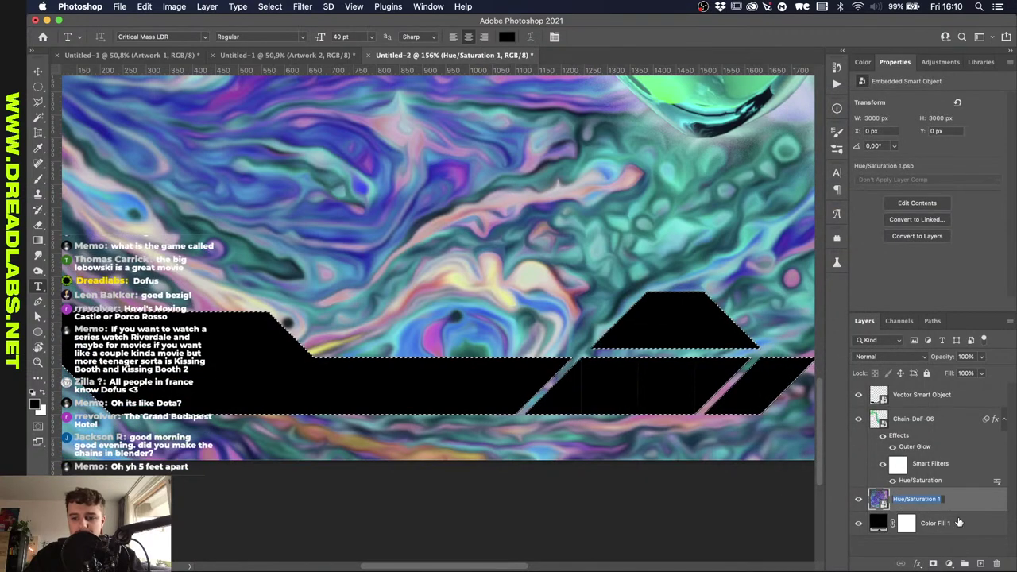
pyautogui.click(959, 523)
pyautogui.press('Delete')
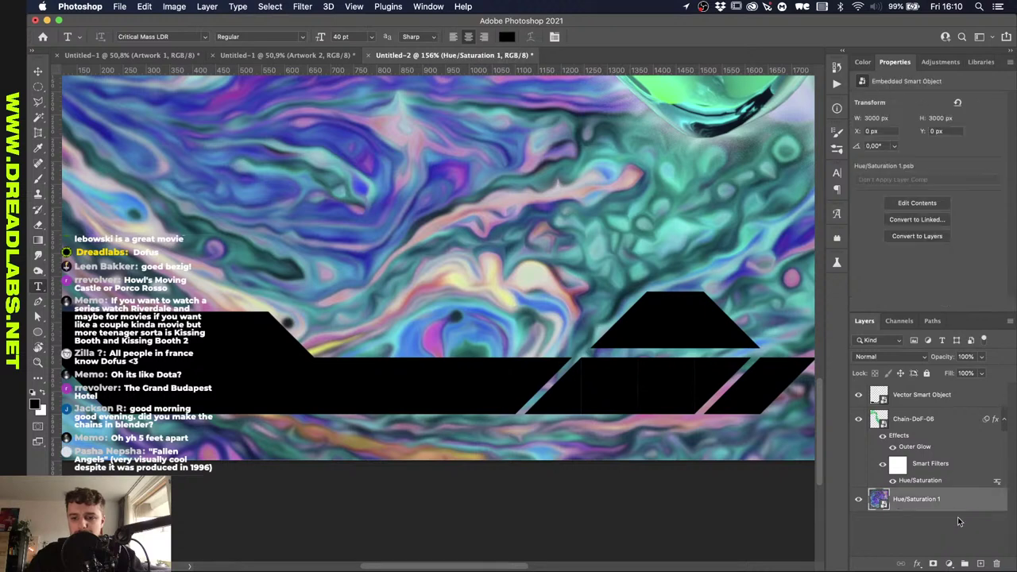
# Load the graphic's outline as a selection and apply a 36 px Gaussian Blur to the background smart object inside it.
pyautogui.keyDown('super'); pyautogui.click(878, 396); pyautogui.keyUp('super')
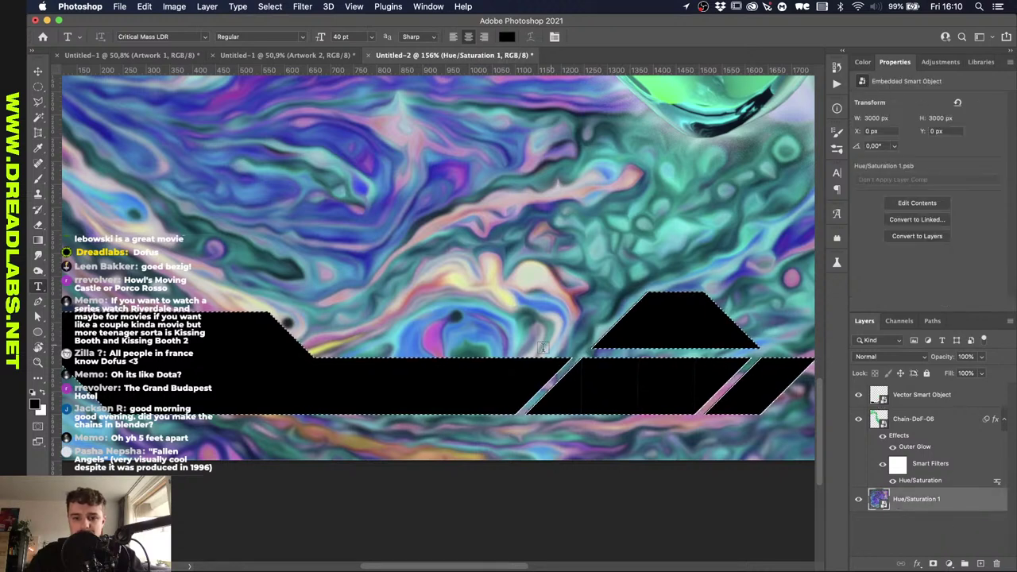
pyautogui.click(301, 6)
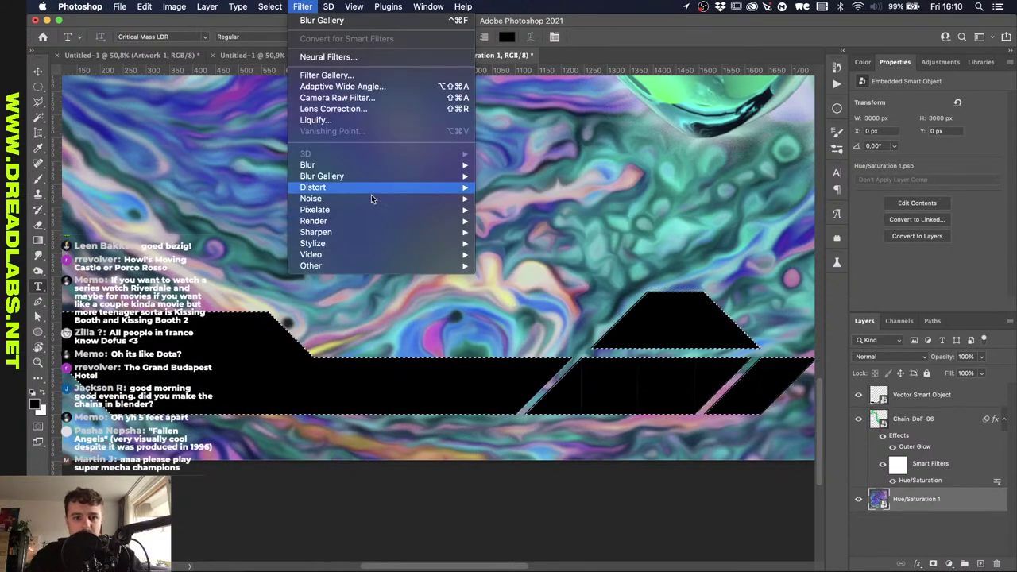
pyautogui.moveTo(361, 188)
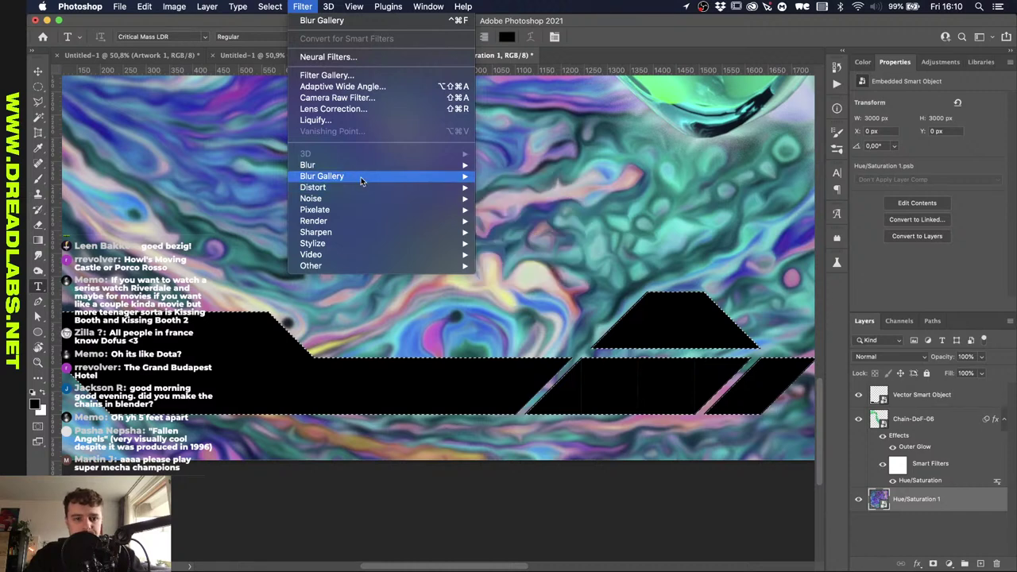
pyautogui.moveTo(362, 165)
pyautogui.click(510, 210)
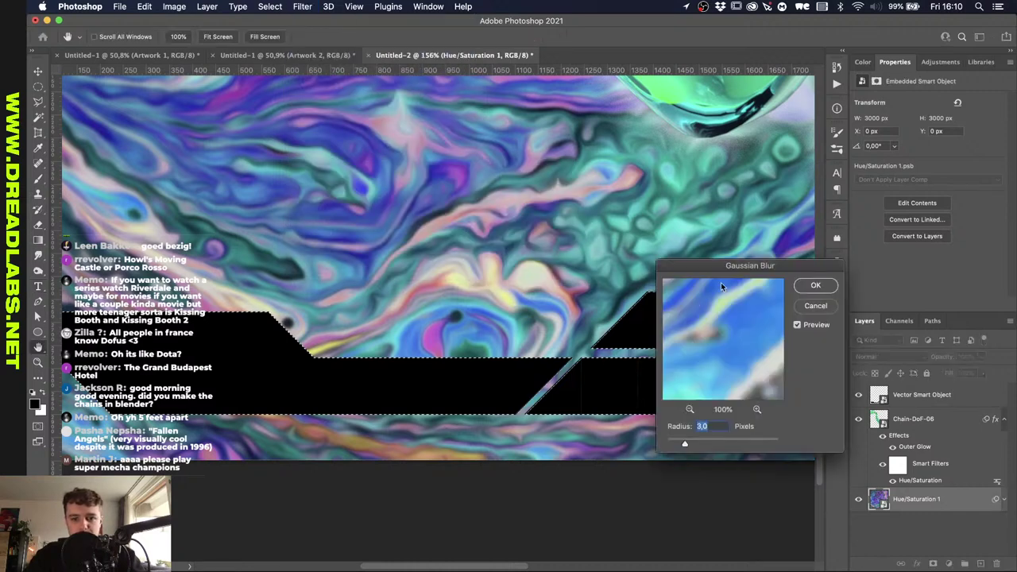
pyautogui.moveTo(684, 443); pyautogui.dragTo(723, 442)
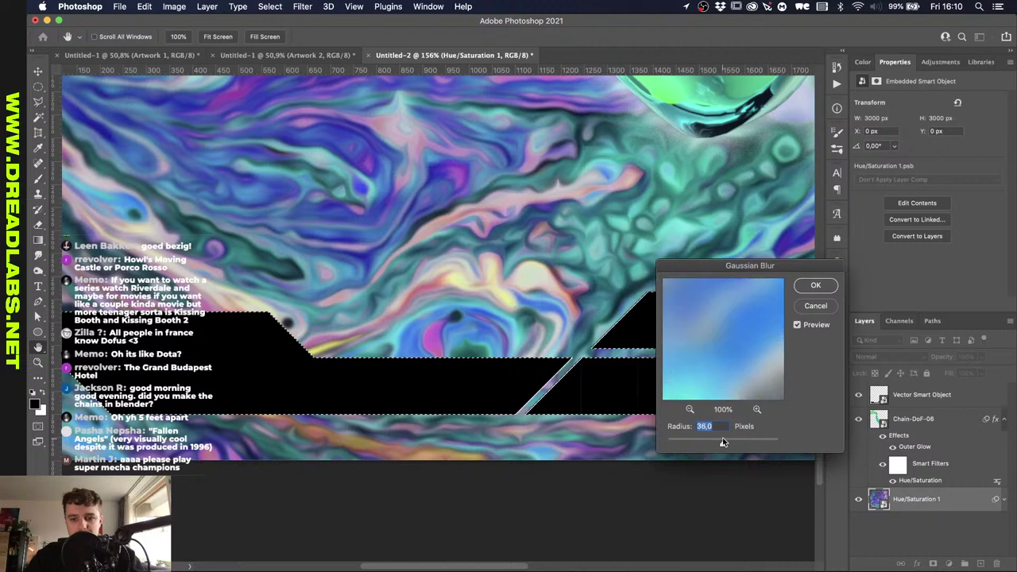
pyautogui.press('Return')
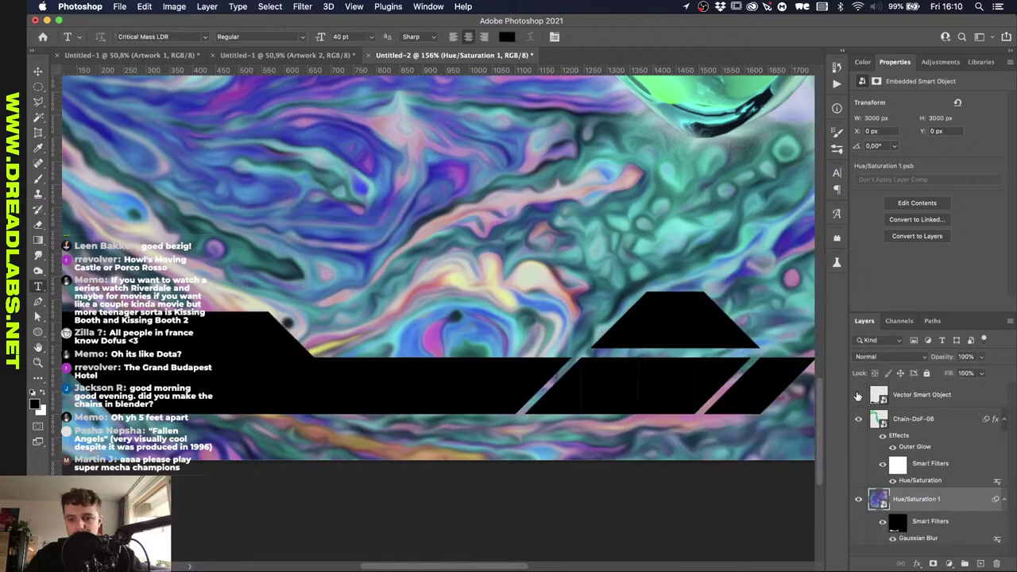
# Set the graphic layer's fill to 0% and add a Bevel & Emboss effect with the Inner Bevel style.
pyautogui.click(859, 395)
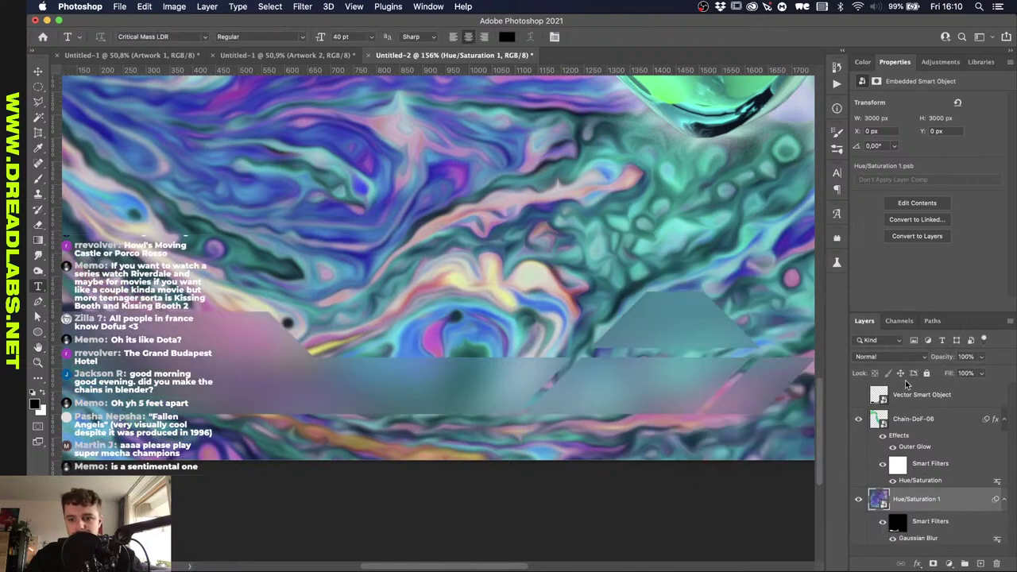
pyautogui.click(922, 395)
pyautogui.click(982, 373)
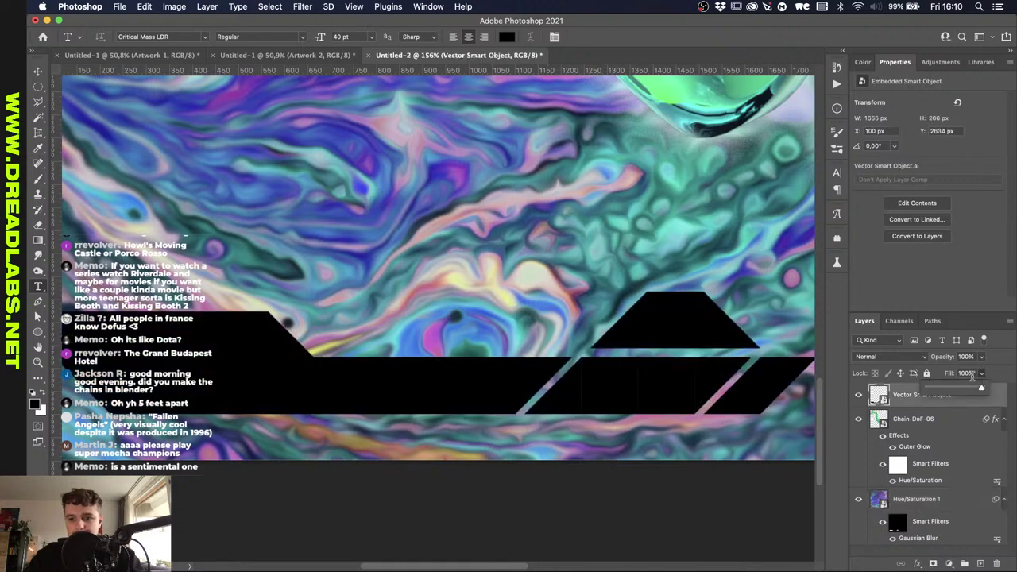
pyautogui.moveTo(933, 387); pyautogui.dragTo(900, 388)
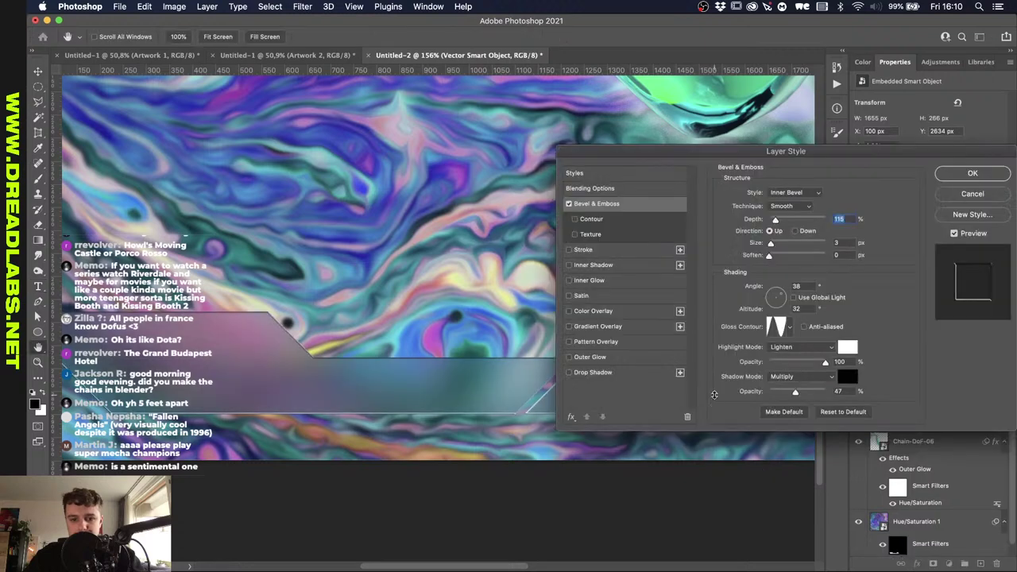
# Add an Inner Glow to the graphic with size 54 px, choke 0% and reduced noise, and apply the layer style.
pyautogui.click(597, 280)
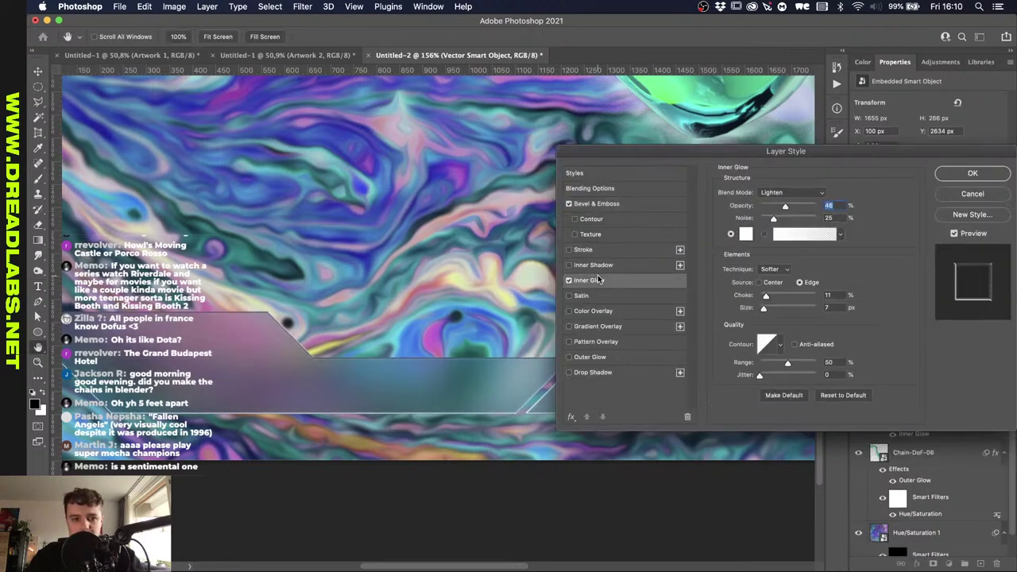
pyautogui.click(774, 308)
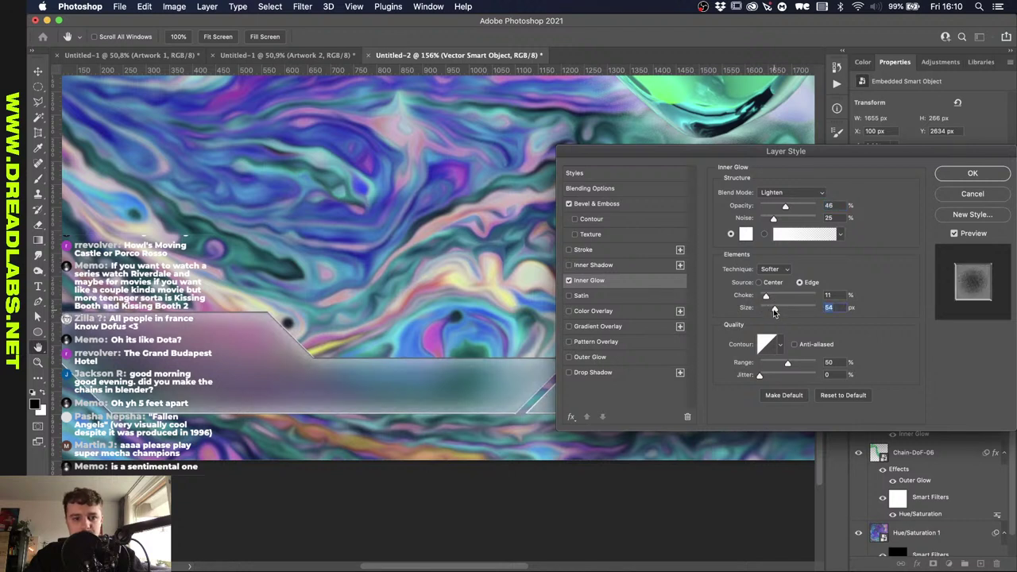
pyautogui.moveTo(766, 296); pyautogui.dragTo(699, 296)
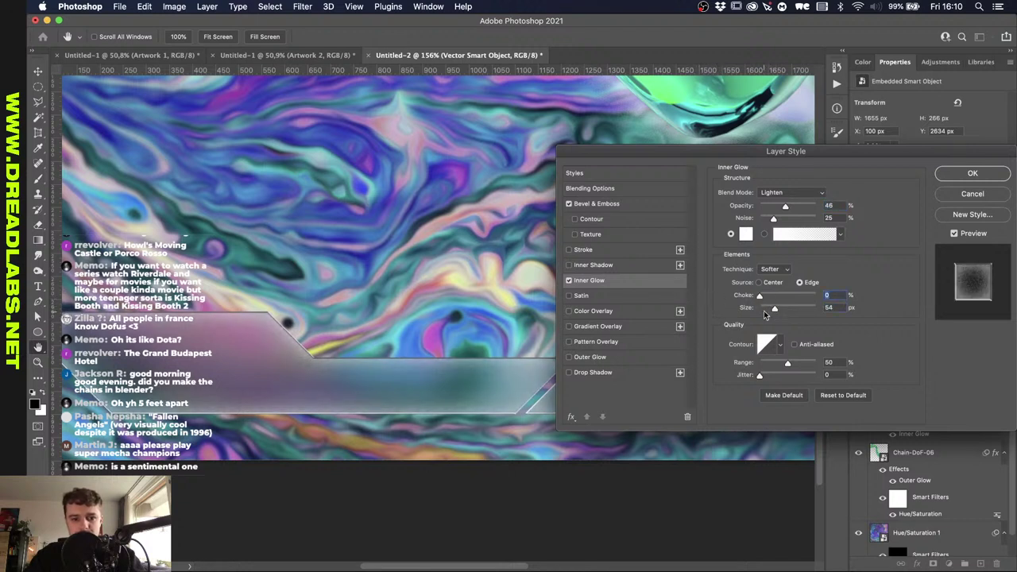
pyautogui.moveTo(774, 219); pyautogui.dragTo(700, 226)
pyautogui.click(946, 172)
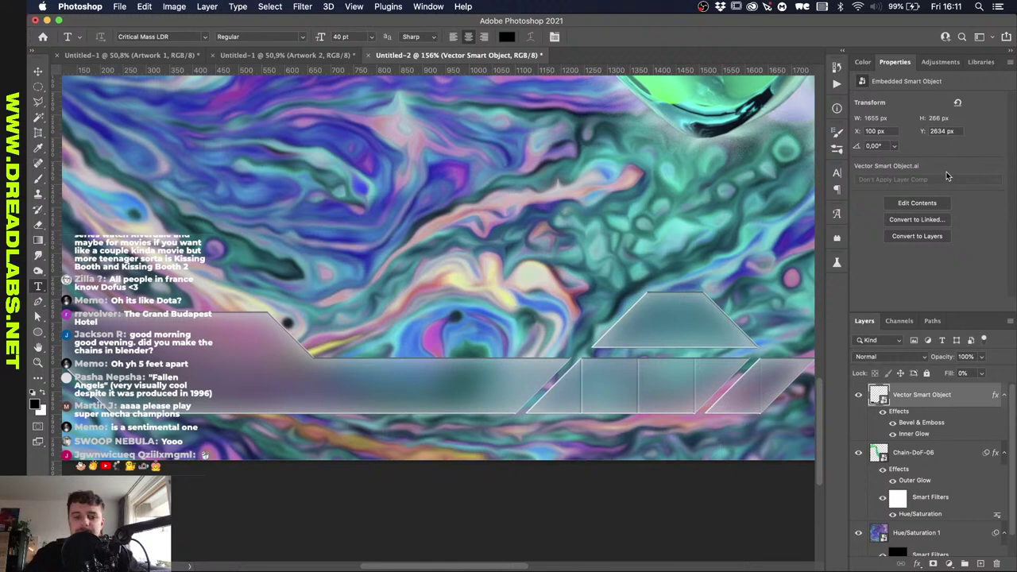
# Open the graphic smart object's contents in Illustrator, select all its pieces and apply Unite to them.
pyautogui.scroll(2, 678, 347)
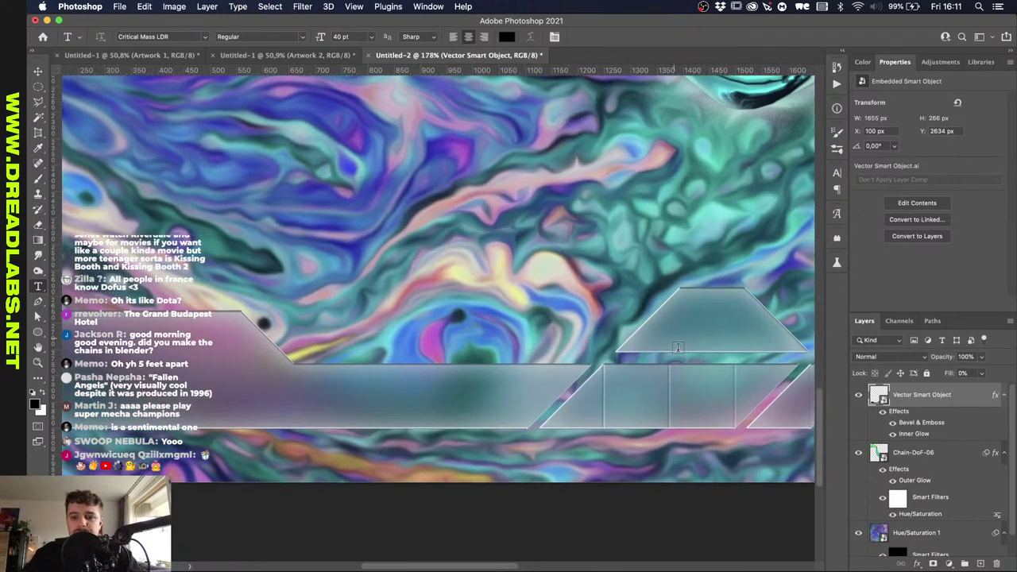
pyautogui.hscroll(3, 678, 348)
pyautogui.scroll(-1, 677, 347)
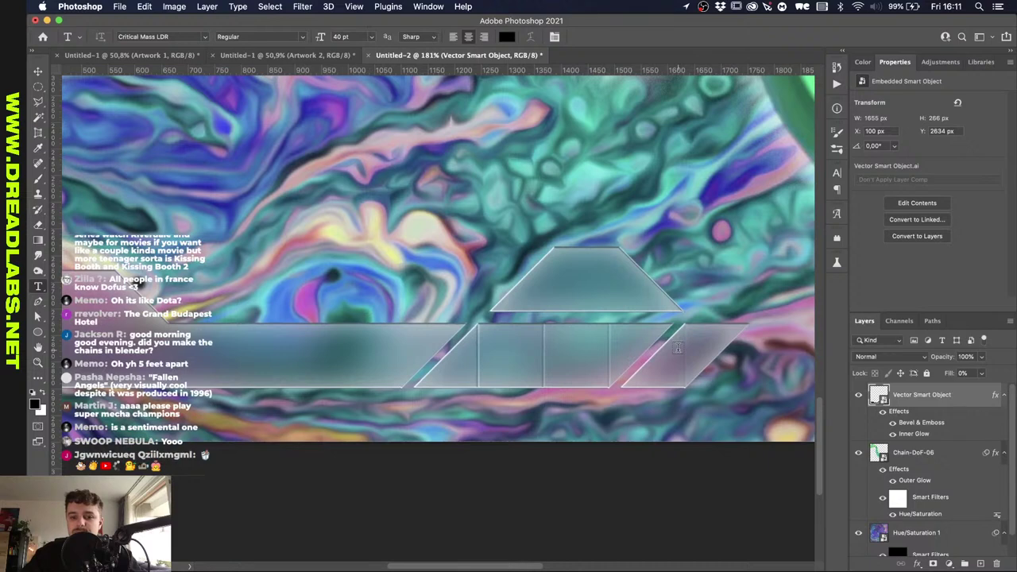
pyautogui.scroll(2, 677, 347)
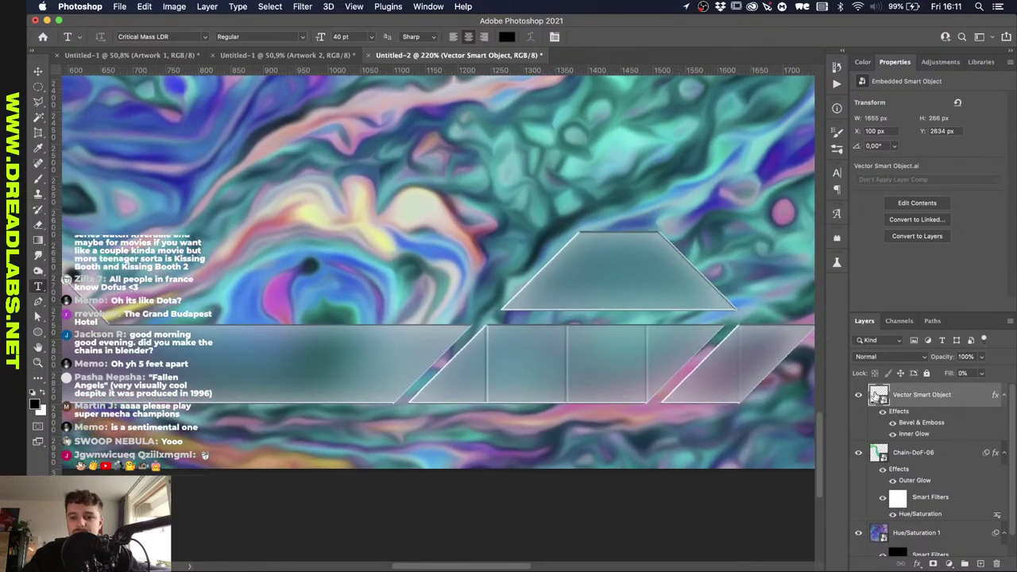
pyautogui.press('super+Tab')
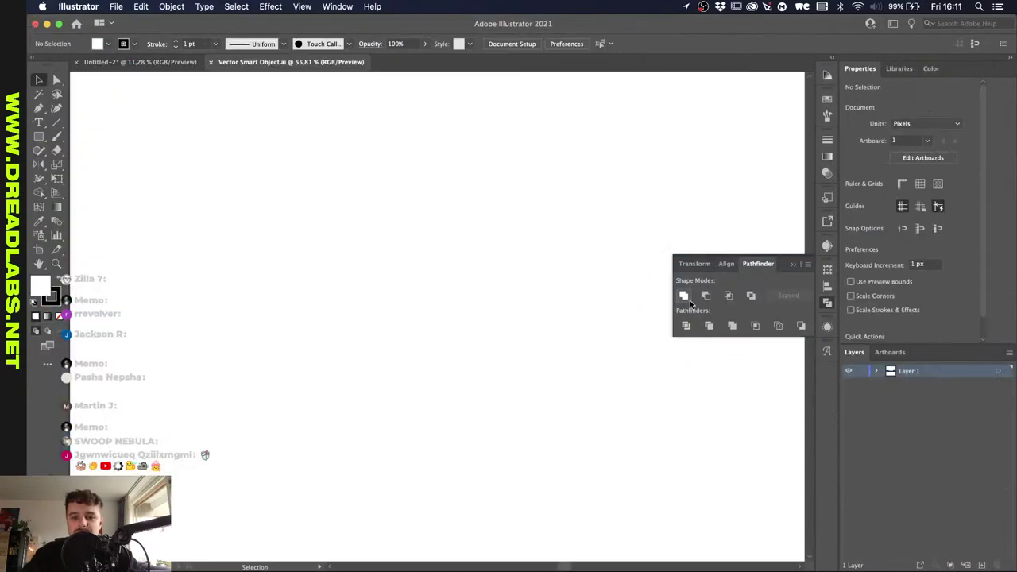
pyautogui.press('super+0')
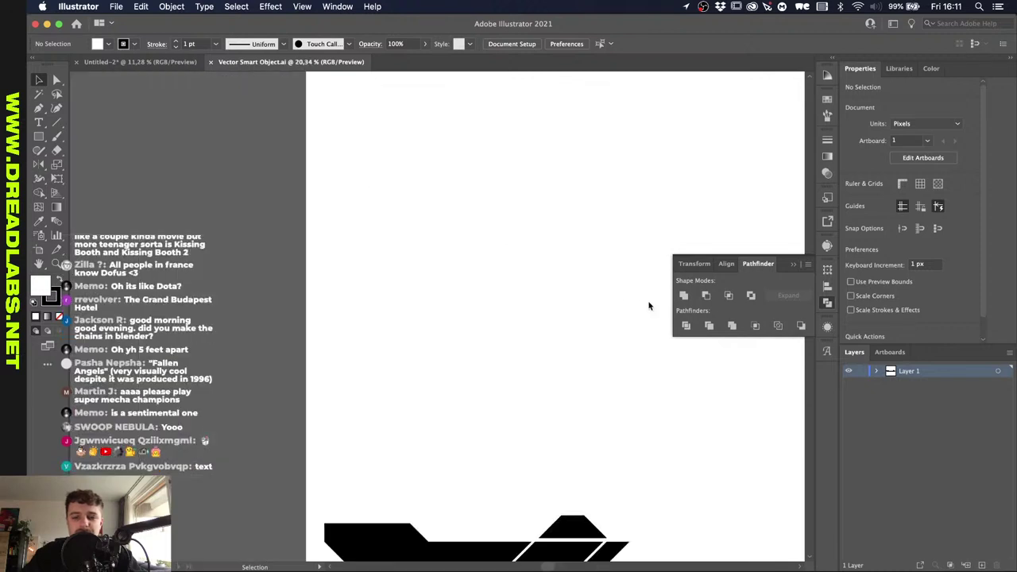
pyautogui.moveTo(645, 403); pyautogui.dragTo(316, 512)
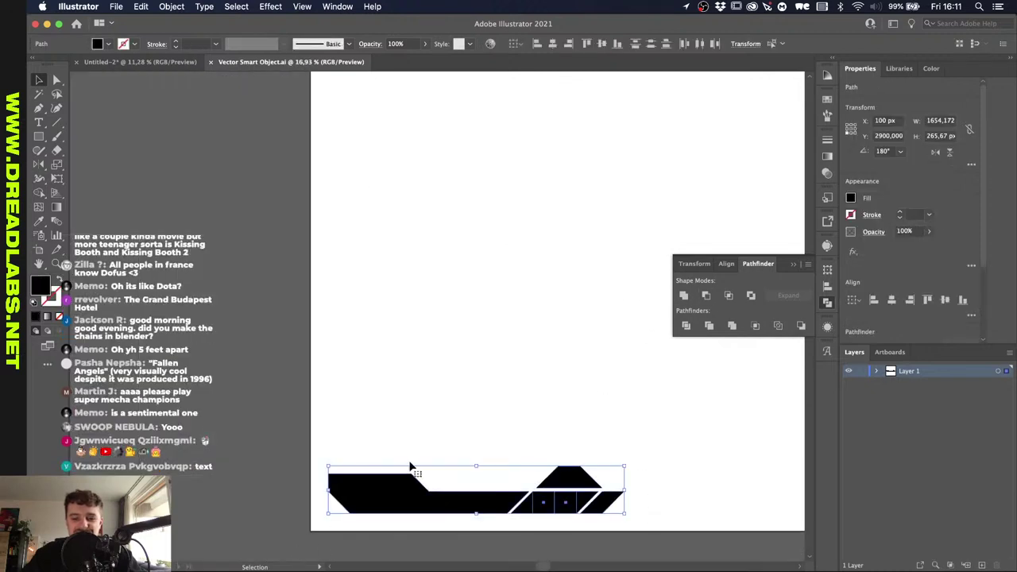
pyautogui.click(684, 296)
# Merge the split pieces of each slanted bar into one shape with the Shape Builder, and switch back to Photoshop.
pyautogui.scroll(5, 644, 408)
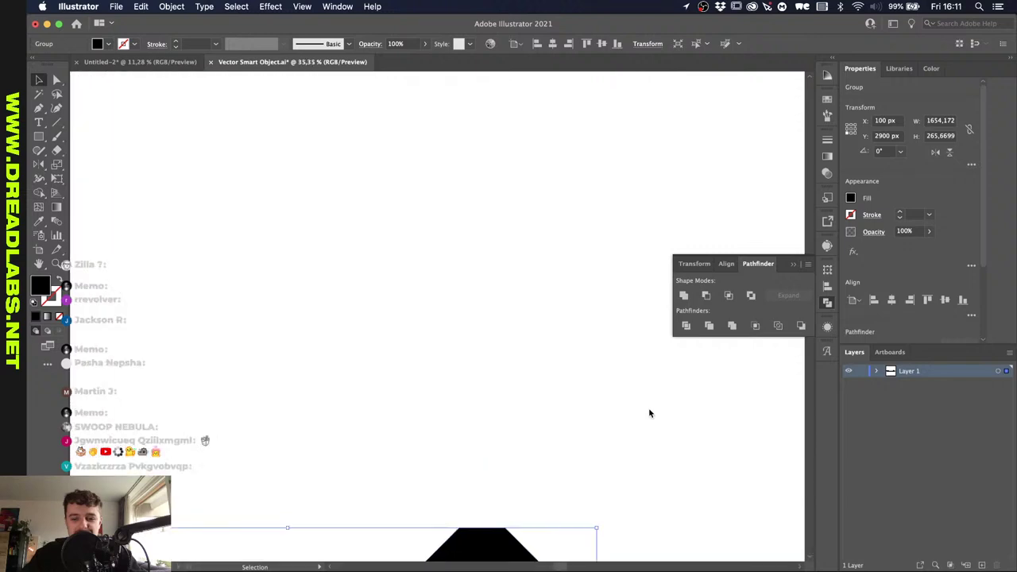
pyautogui.click(39, 193)
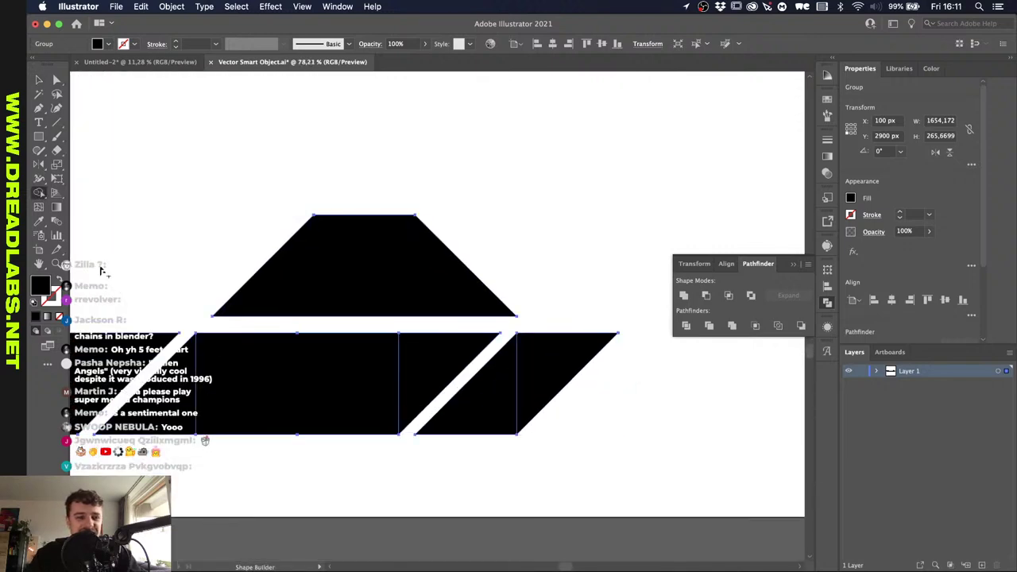
pyautogui.moveTo(402, 387); pyautogui.dragTo(490, 386)
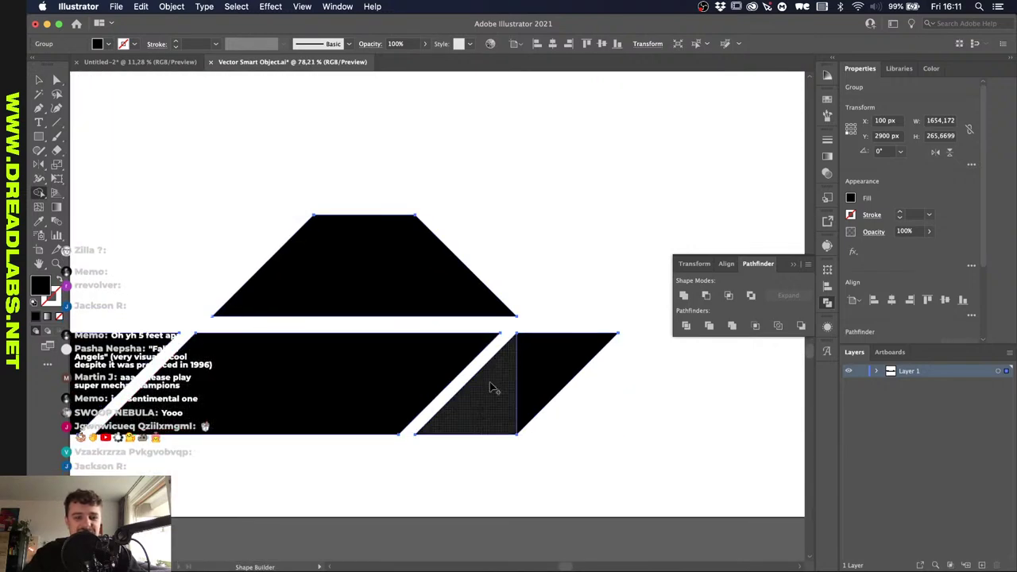
pyautogui.hotkey('ctrl', 'Up')
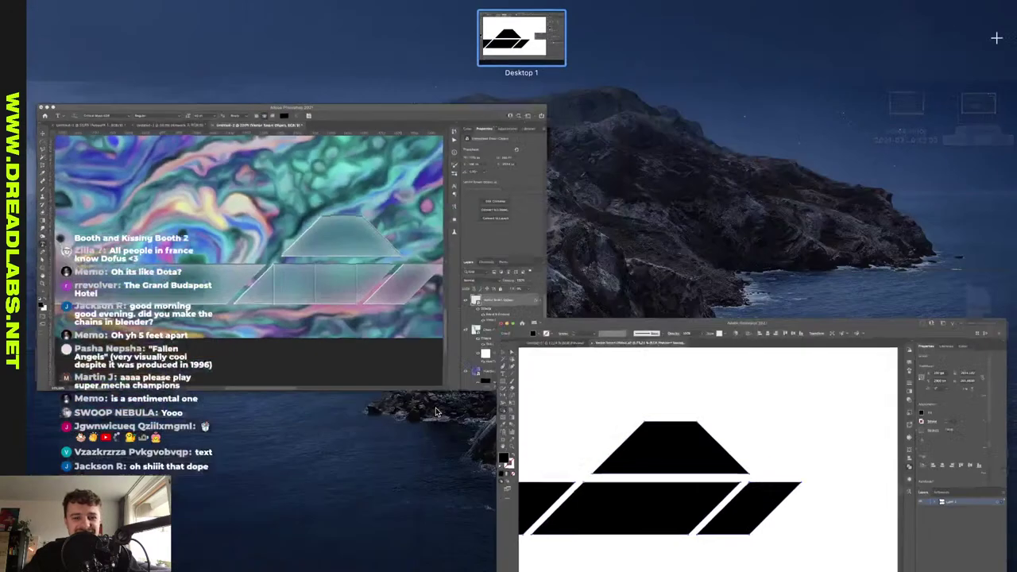
pyautogui.click(394, 312)
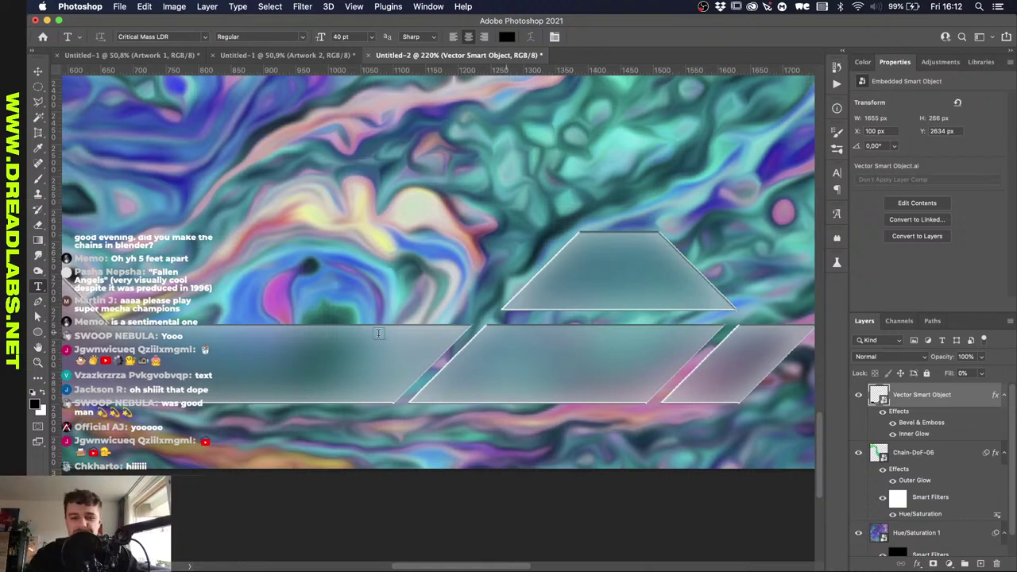
pyautogui.press('v')
pyautogui.scroll(-6, 373, 350)
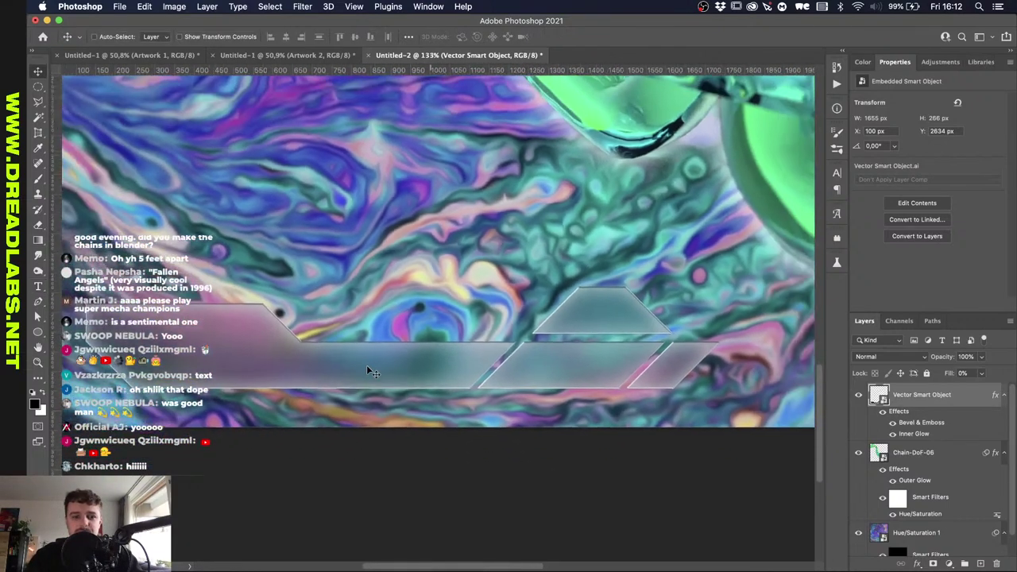
pyautogui.scroll(-1, 370, 371)
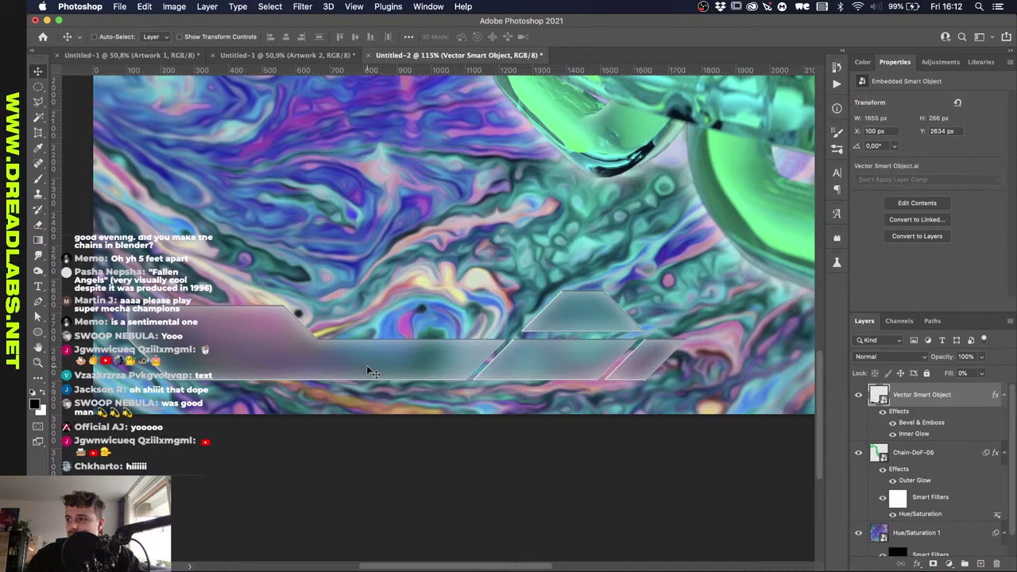
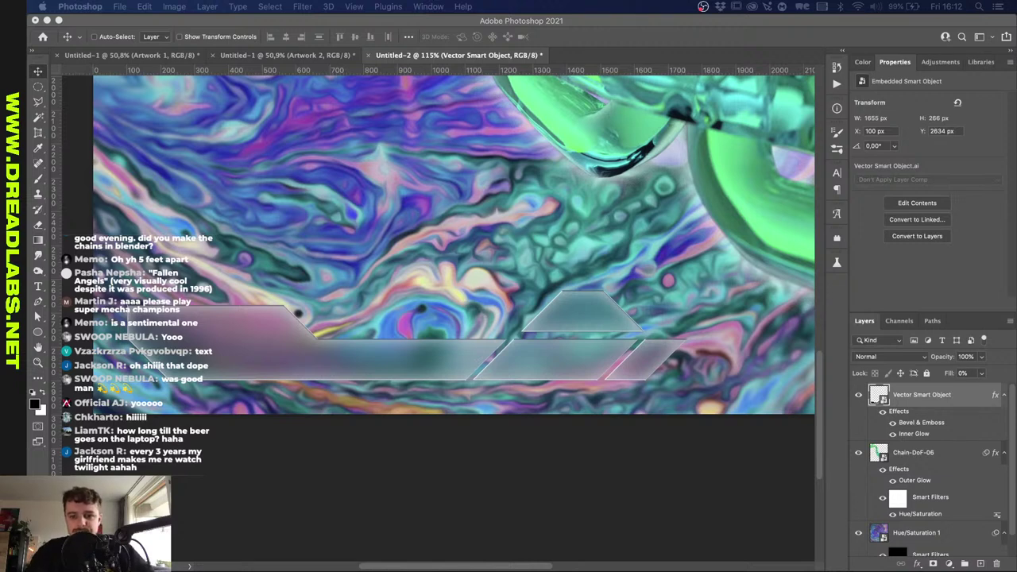
pyautogui.scroll(5, 734, 466)
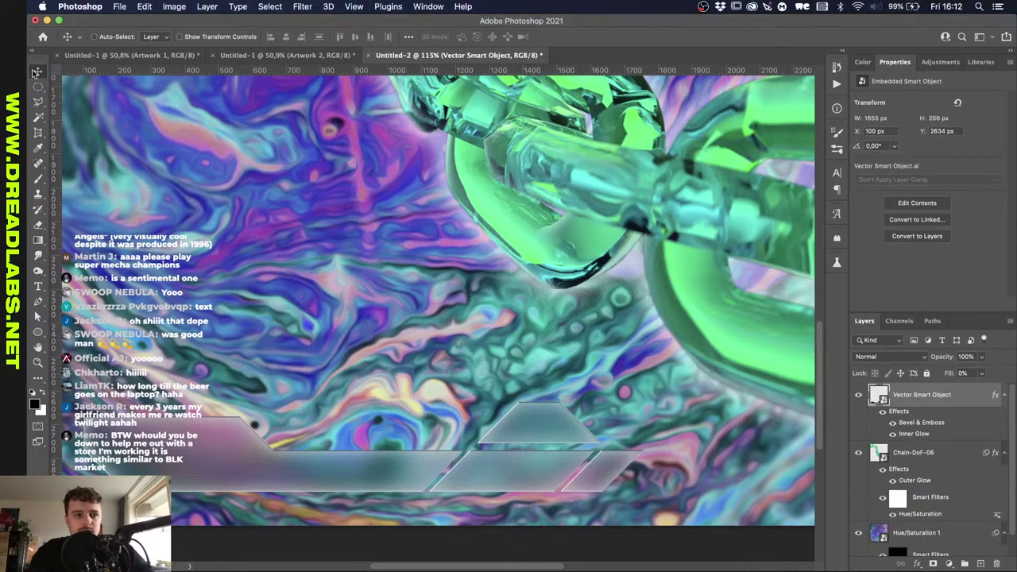
pyautogui.press('super+0')
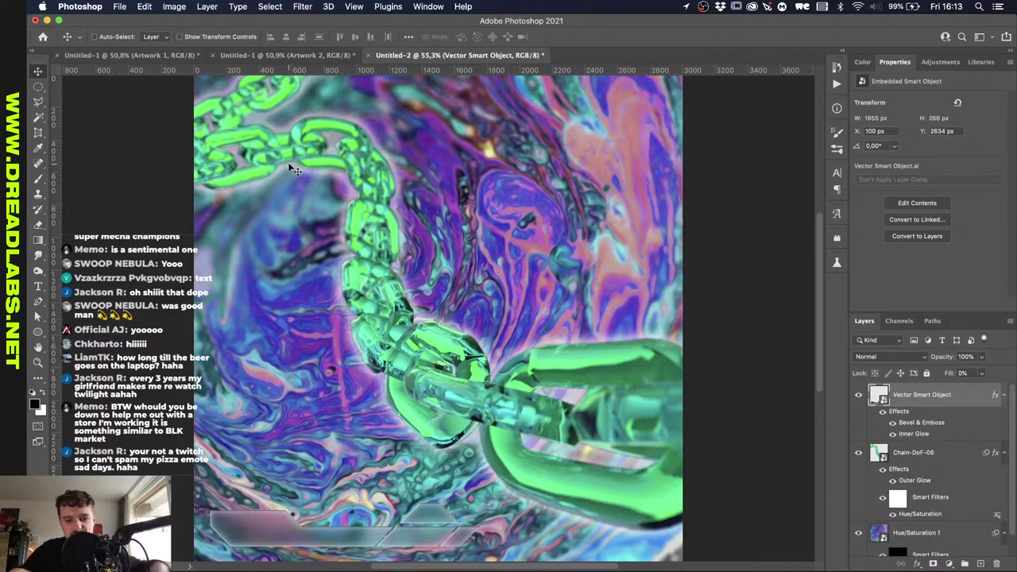
# Apply a Box Blur with a radius of 5 pixels to the glass panel's Vector Smart Object layer.
pyautogui.scroll(5, 317, 537)
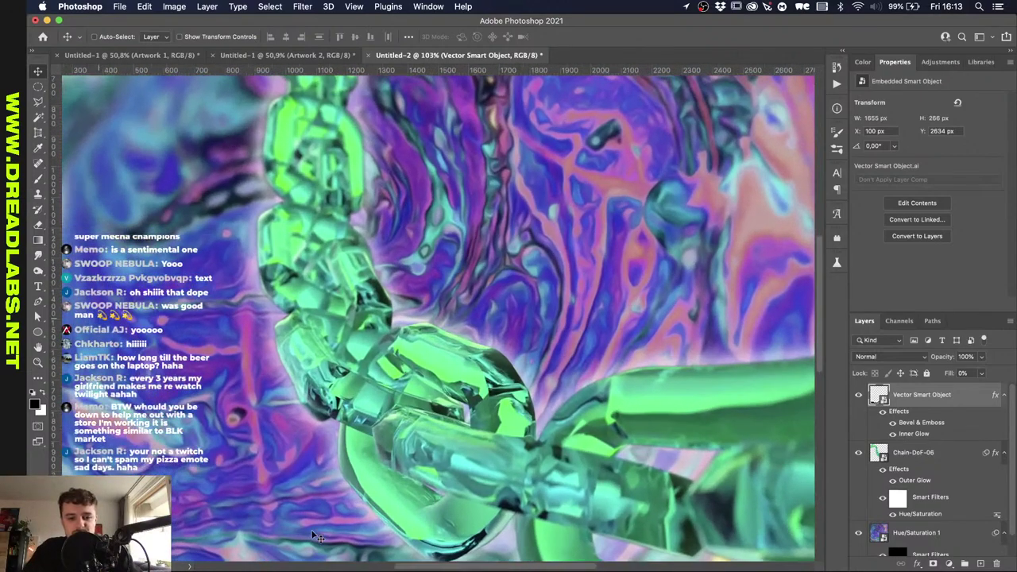
pyautogui.scroll(3, 317, 537)
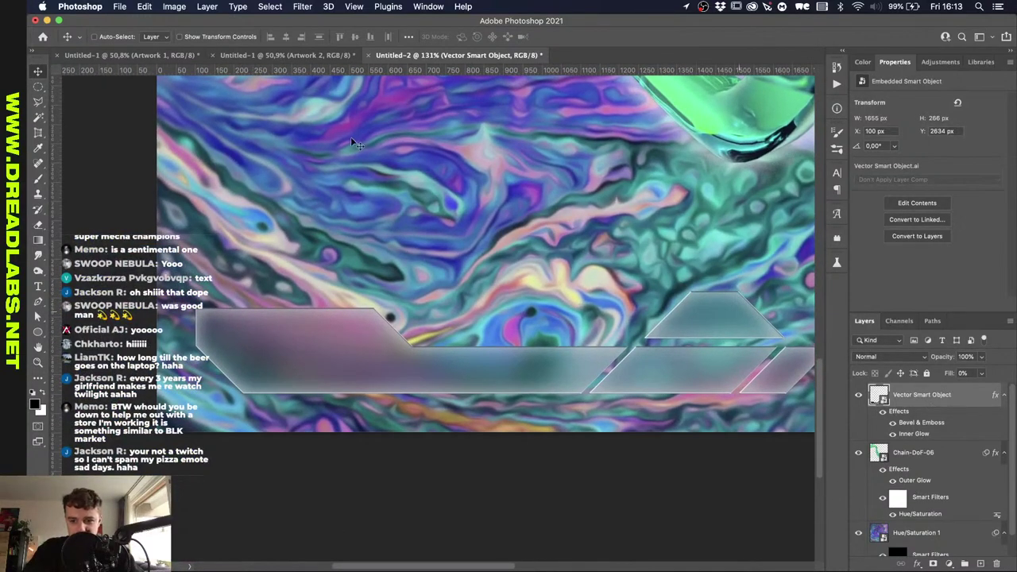
pyautogui.click(302, 7)
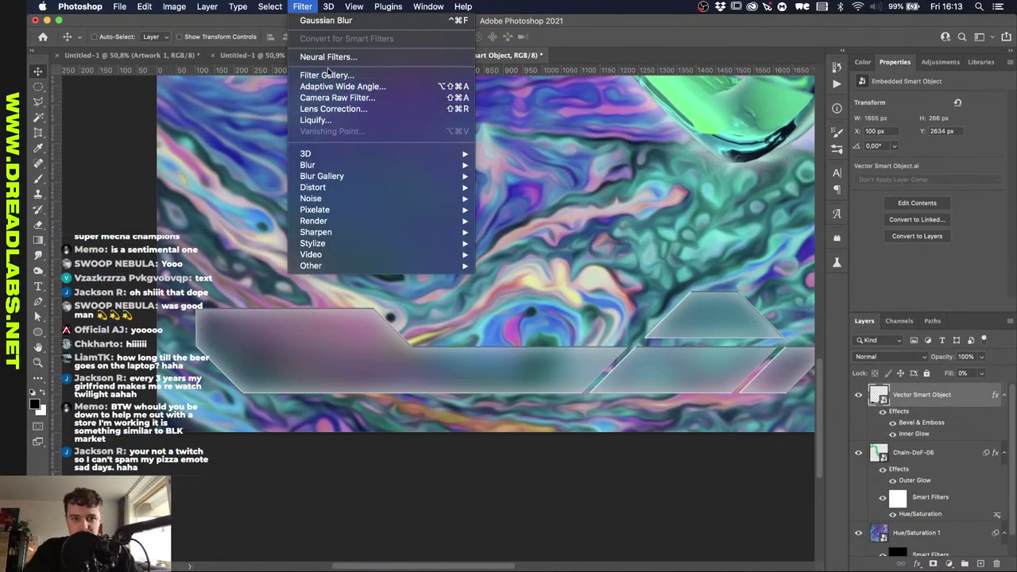
pyautogui.moveTo(343, 158)
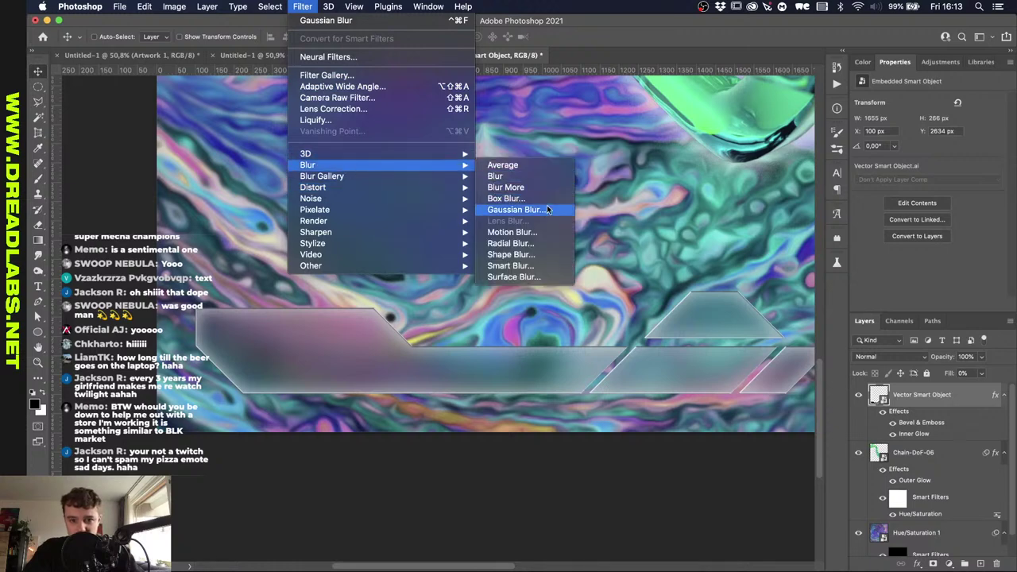
pyautogui.click(544, 204)
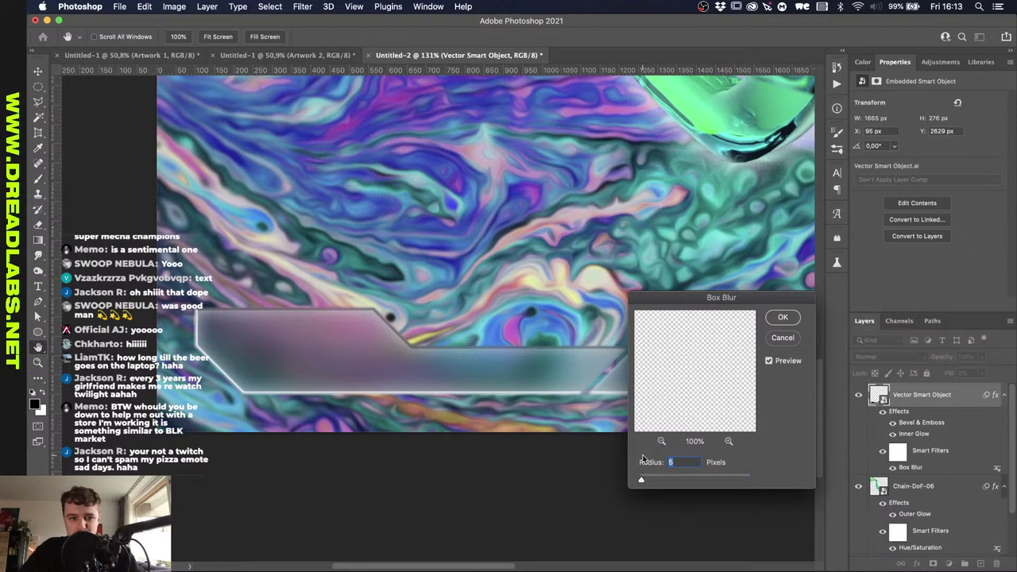
pyautogui.press('Down')
pyautogui.press('Down')
pyautogui.press('Down')
pyautogui.press('Down')
pyautogui.press('Up')
pyautogui.press('Up')
pyautogui.press('Up')
pyautogui.press('Up')
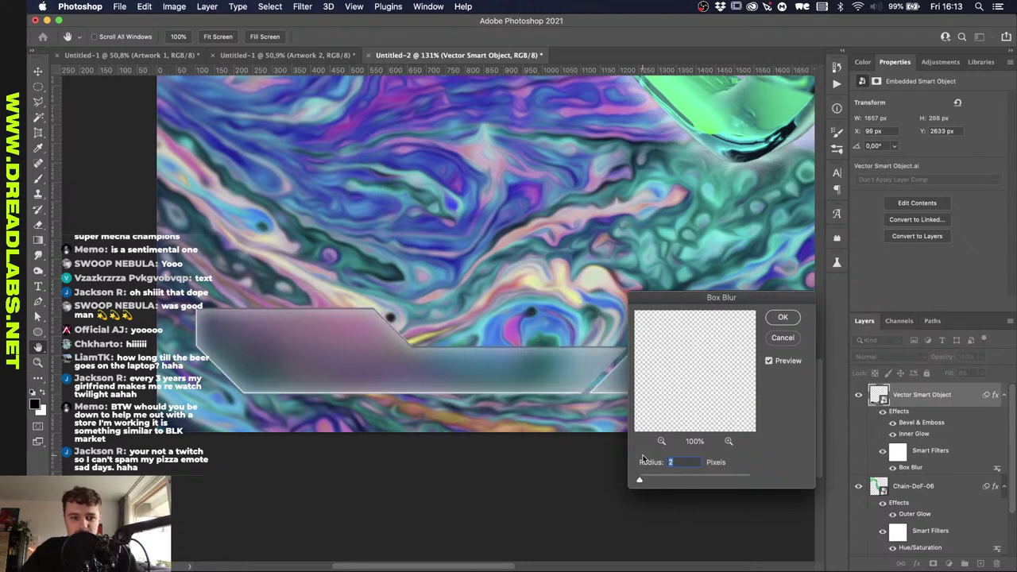
pyautogui.press('Return')
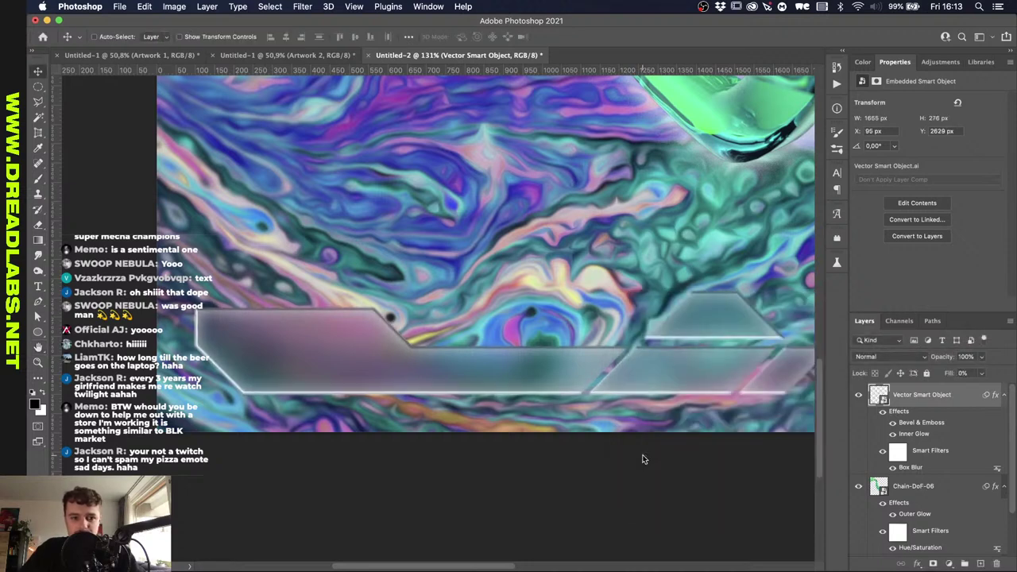
# Add a new layer and draw a black ellipse about 707 × 958 px above the glass panel, rotated to about -42.5°.
pyautogui.scroll(-3, 466, 416)
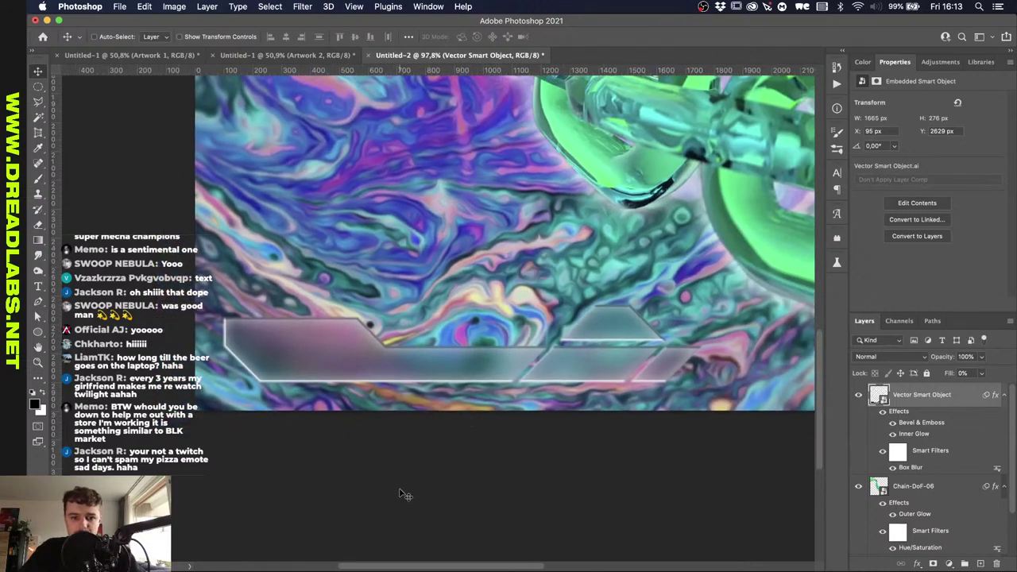
pyautogui.scroll(-2, 443, 437)
pyautogui.scroll(5, 444, 437)
pyautogui.hscroll(5, 443, 437)
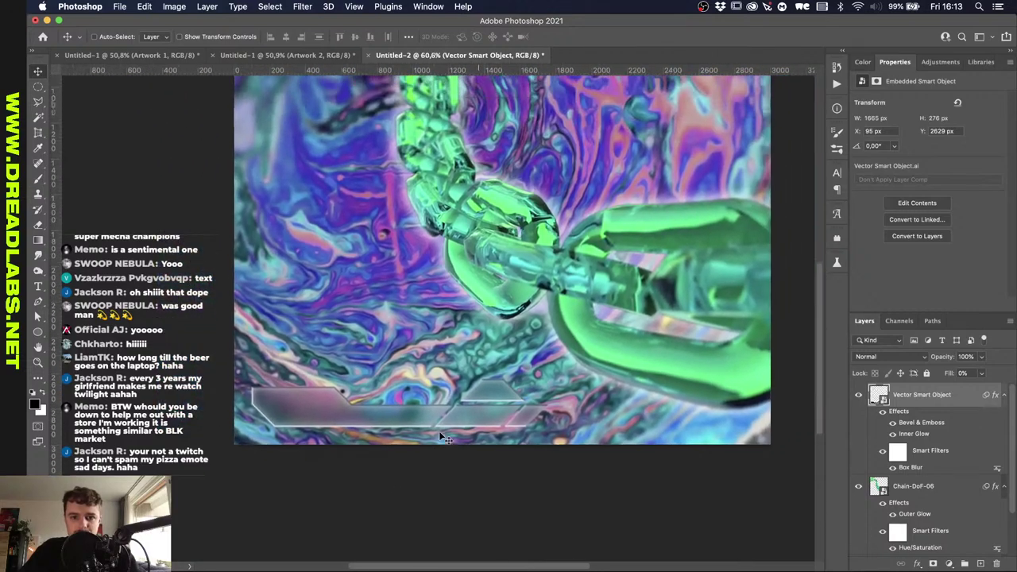
pyautogui.scroll(-2, 753, 409)
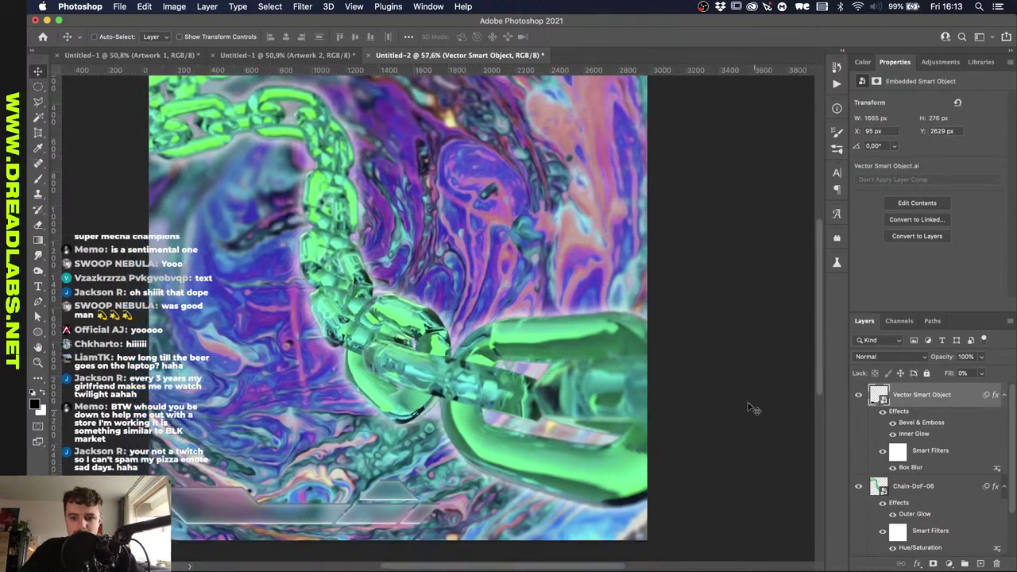
pyautogui.click(980, 563)
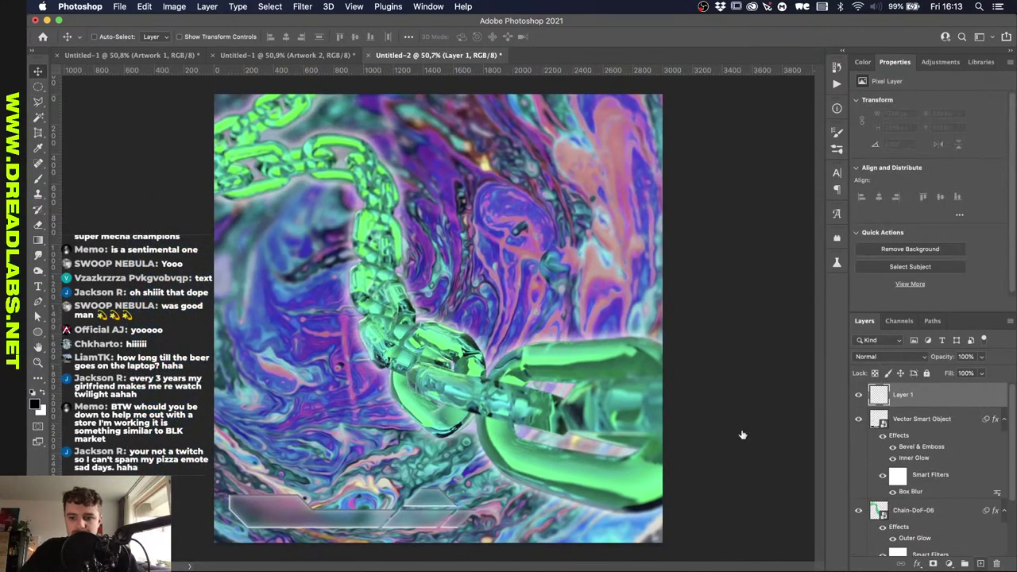
pyautogui.click(38, 334)
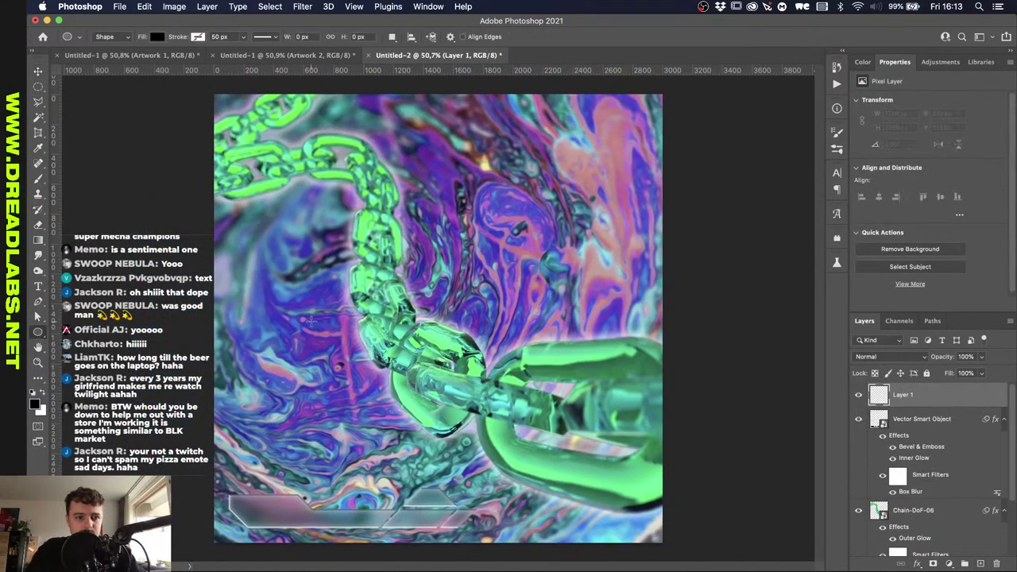
pyautogui.moveTo(266, 313); pyautogui.dragTo(370, 456)
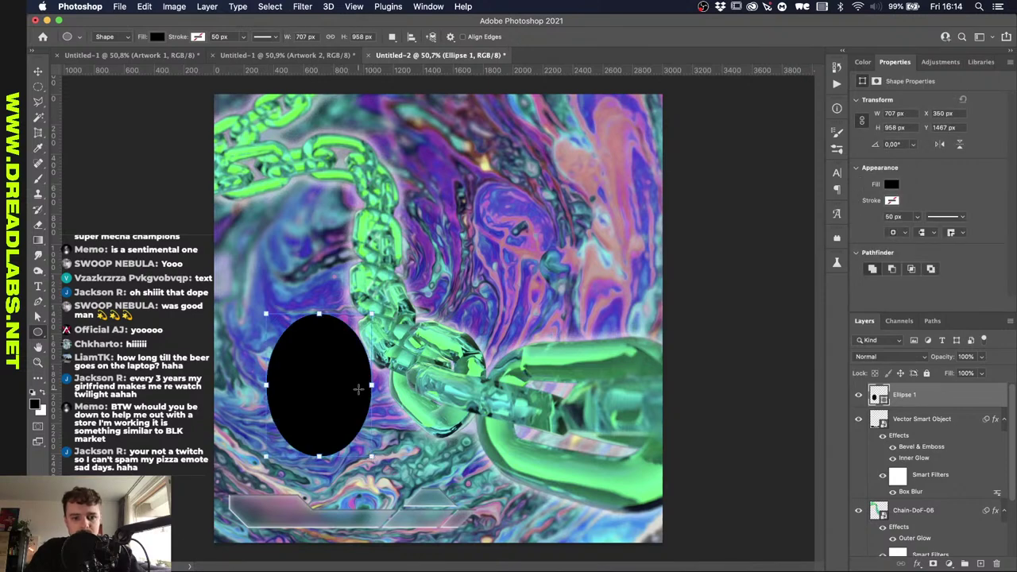
pyautogui.hotkey('ctrl', 't')
pyautogui.moveTo(384, 304); pyautogui.dragTo(311, 296)
pyautogui.press('Return')
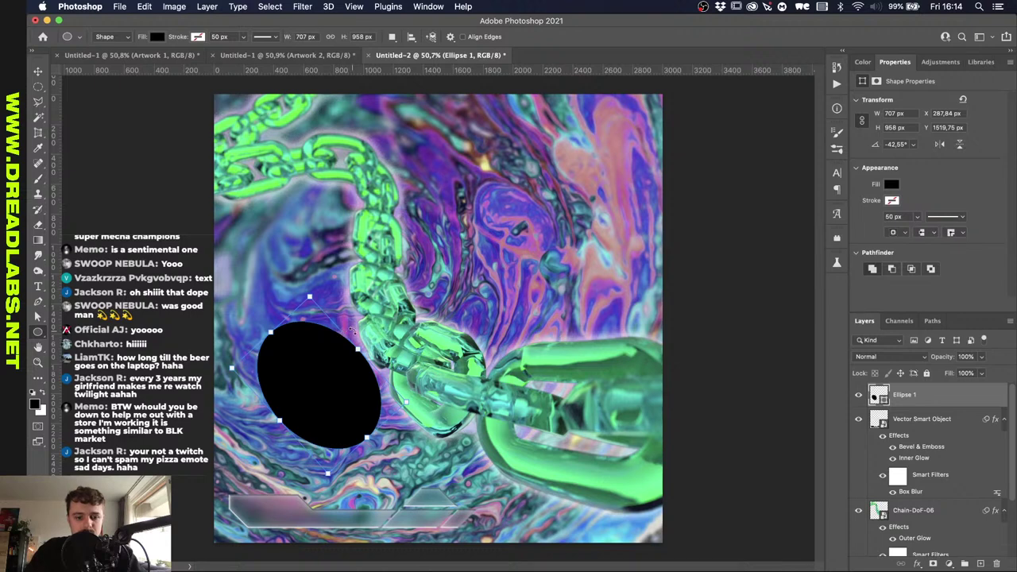
# Duplicate the ellipse upward, rotate the copy nearly upright and narrow it so that it overlaps the top of the original.
pyautogui.moveTo(341, 358); pyautogui.dragTo(323, 271)
pyautogui.hotkey('ctrl', 't')
pyautogui.moveTo(361, 236); pyautogui.dragTo(381, 263)
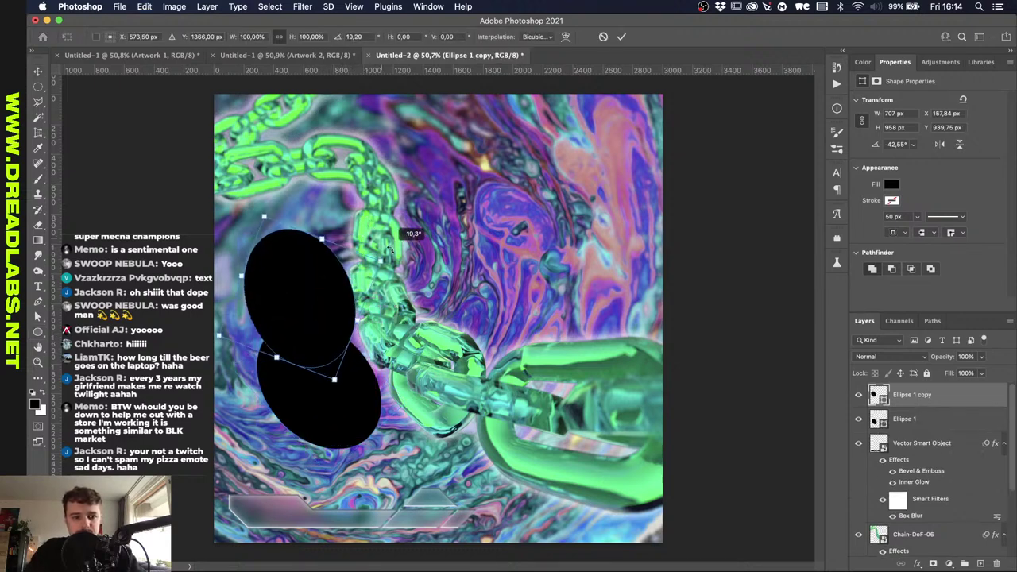
pyautogui.moveTo(359, 318); pyautogui.dragTo(337, 325)
pyautogui.press('Return')
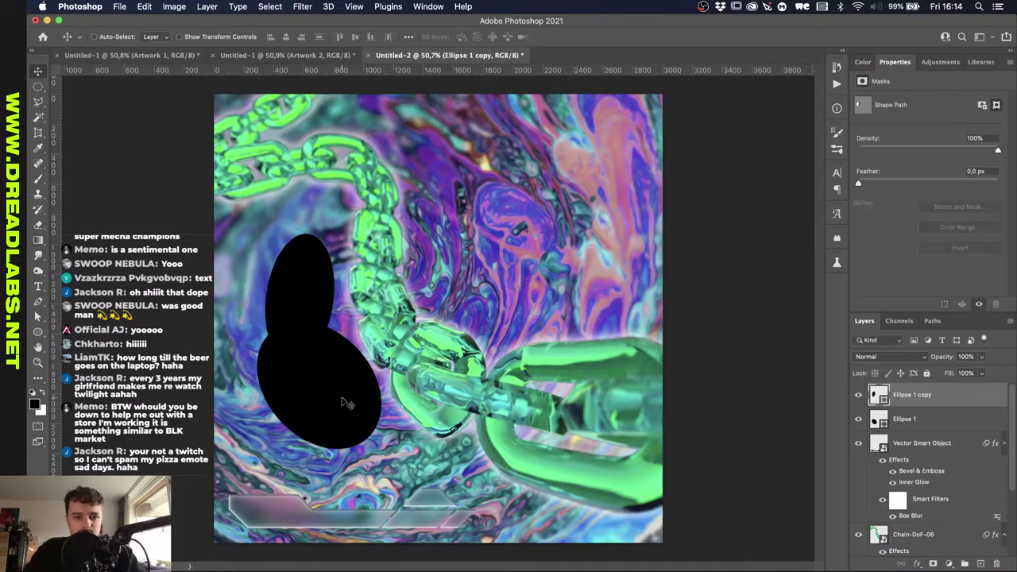
# Merge the two ellipse layers into one shape and open it in Liquify, converting it to a smart object.
pyautogui.keyDown('shift'); pyautogui.click(920, 427); pyautogui.keyUp('shift')
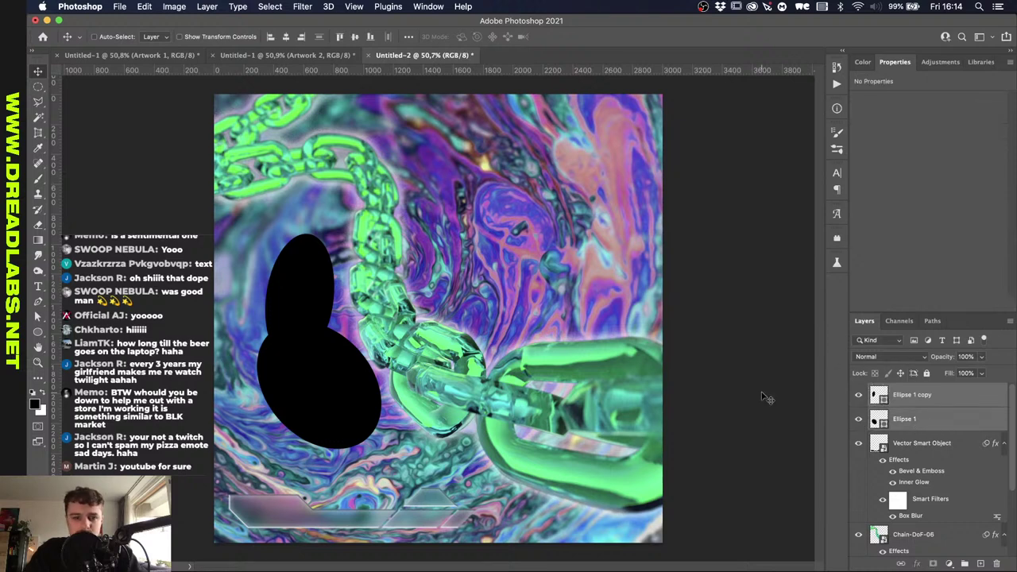
pyautogui.rightClick(908, 406)
pyautogui.click(787, 455)
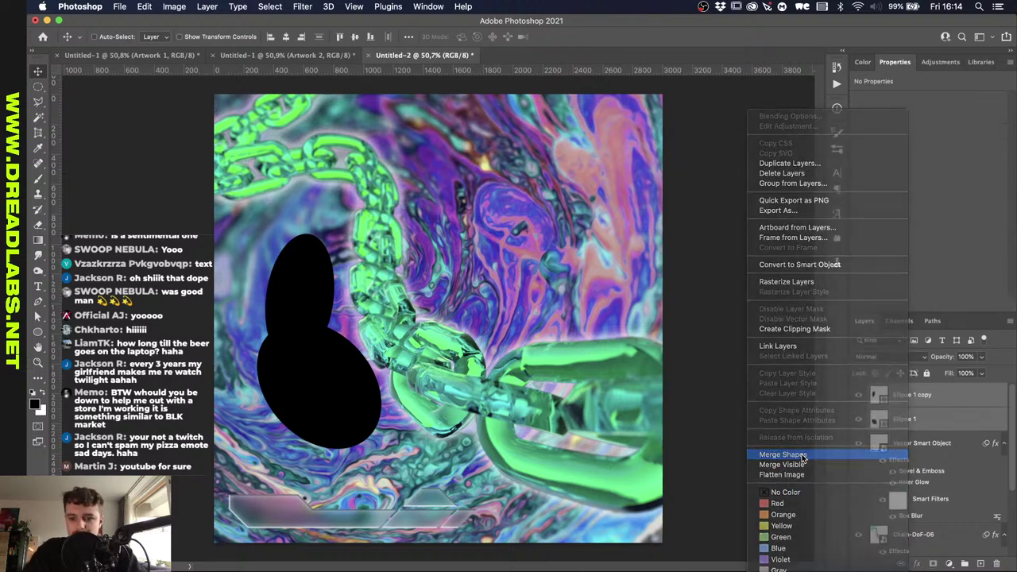
pyautogui.click(302, 7)
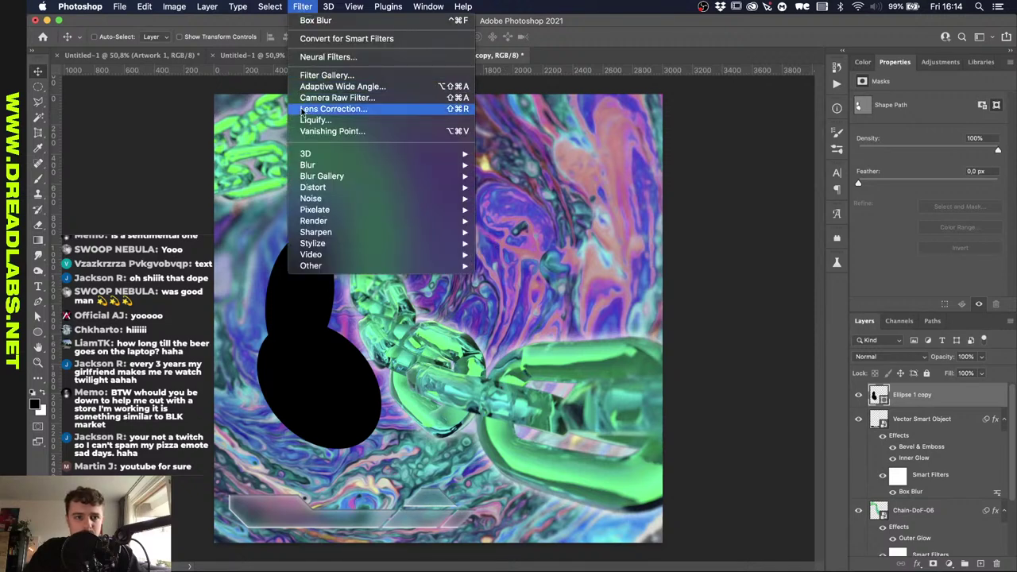
pyautogui.click(308, 285)
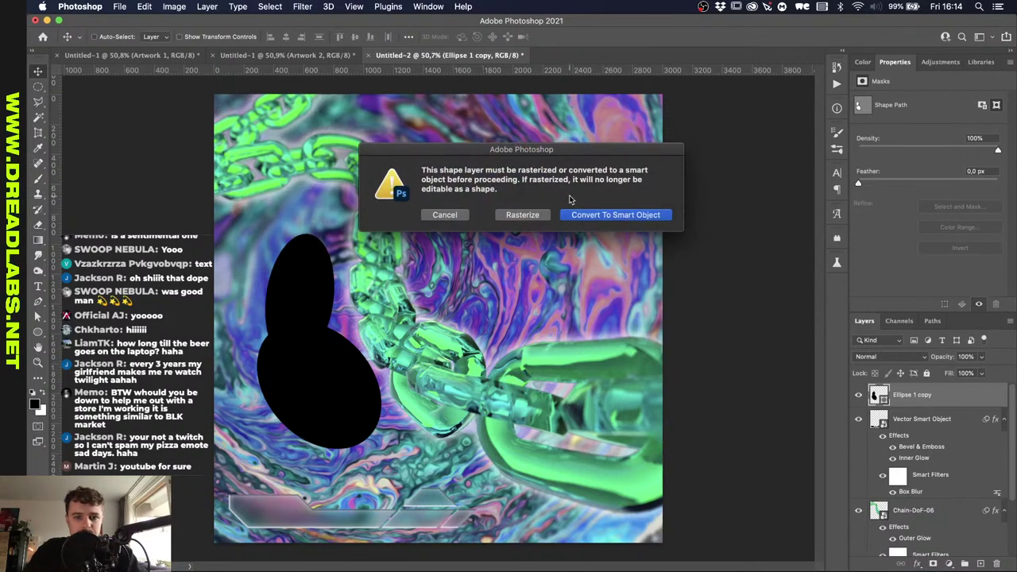
pyautogui.click(587, 216)
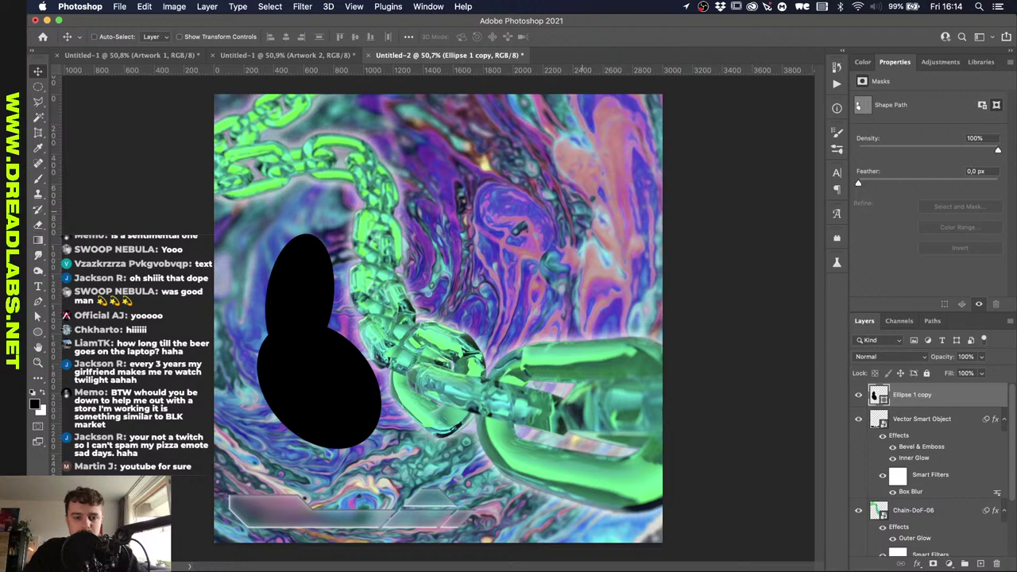
# Twirl the waist of the black shape slightly with the Liquify Twirl tool at brush size 600.
pyautogui.press('[')
pyautogui.press('[')
pyautogui.press('[')
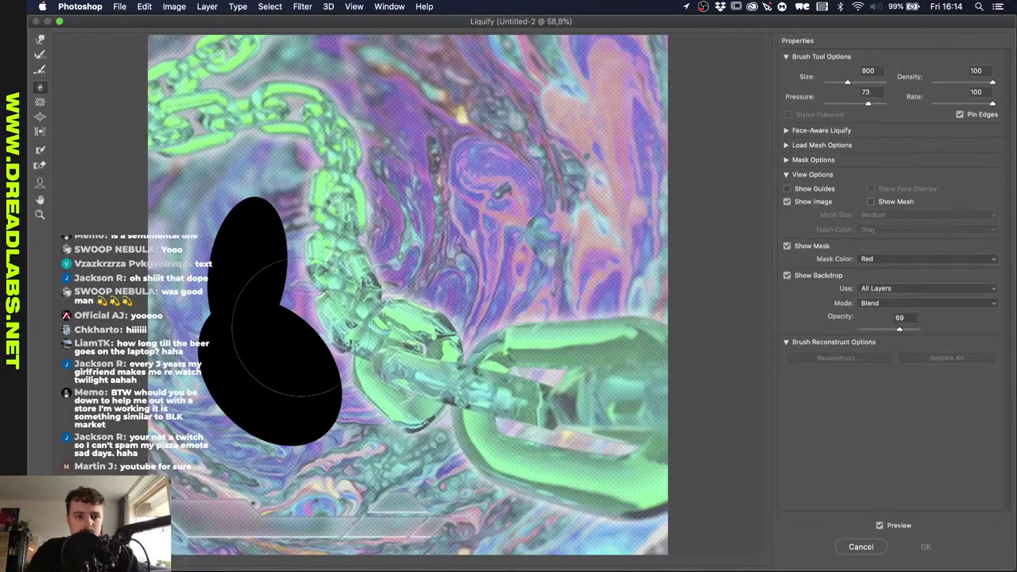
pyautogui.press('[')
pyautogui.press('[')
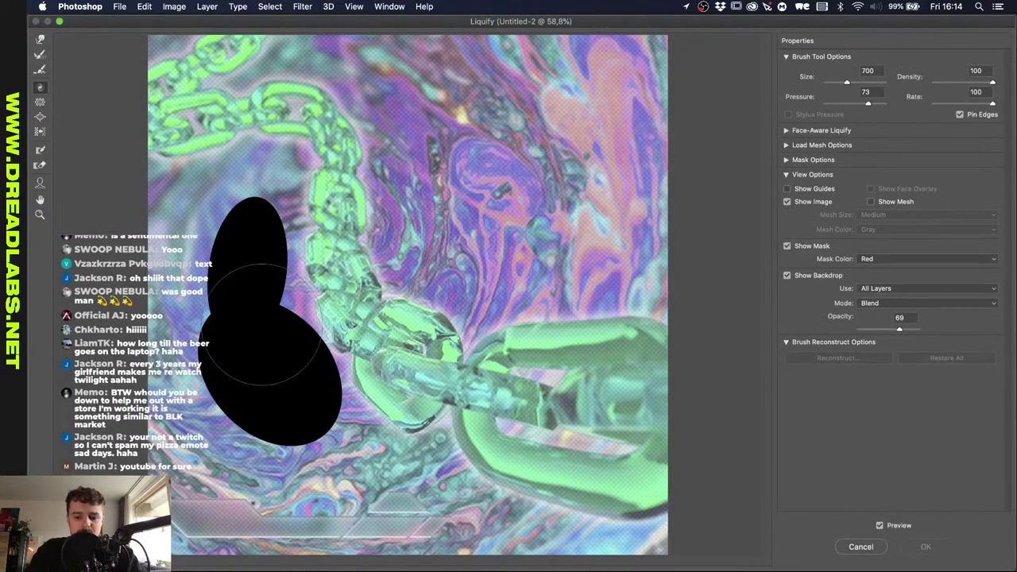
pyautogui.click(39, 87)
pyautogui.moveTo(263, 318); pyautogui.dragTo(270, 326)
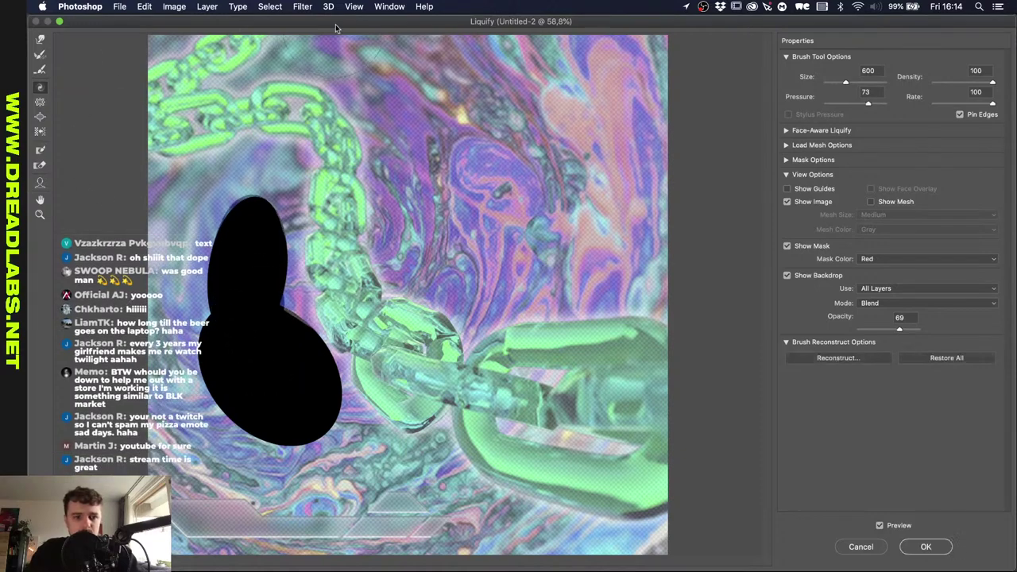
# Pull the shape's top upward and its lower right side outward with the Forward Warp tool, reducing the brush size to 500.
pyautogui.click(40, 38)
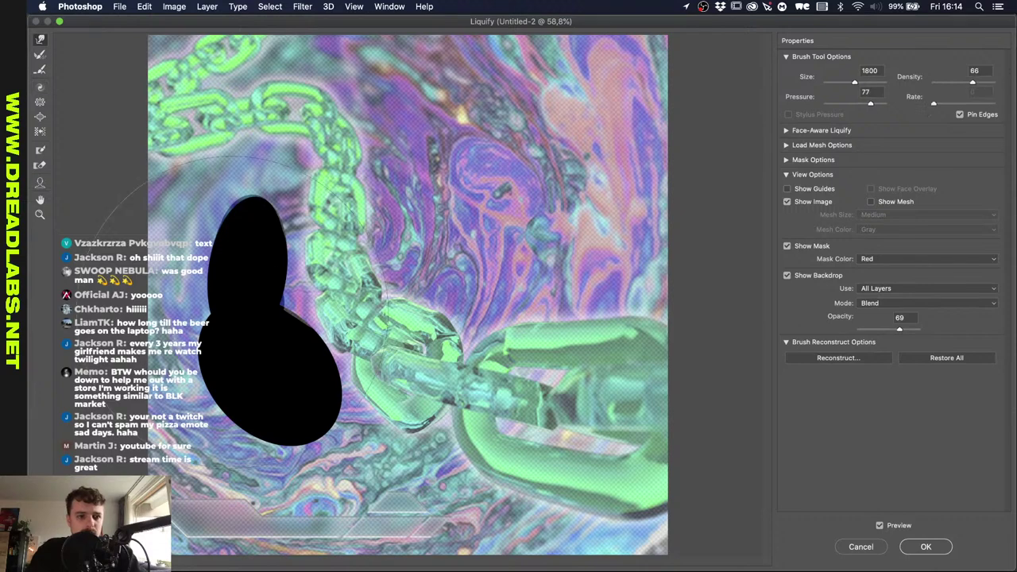
pyautogui.press('[')
pyautogui.press('[')
pyautogui.press('[')
pyautogui.press('[')
pyautogui.press('[')
pyautogui.press('[')
pyautogui.press('[')
pyautogui.press('[')
pyautogui.press('[')
pyautogui.press('[')
pyautogui.press('[')
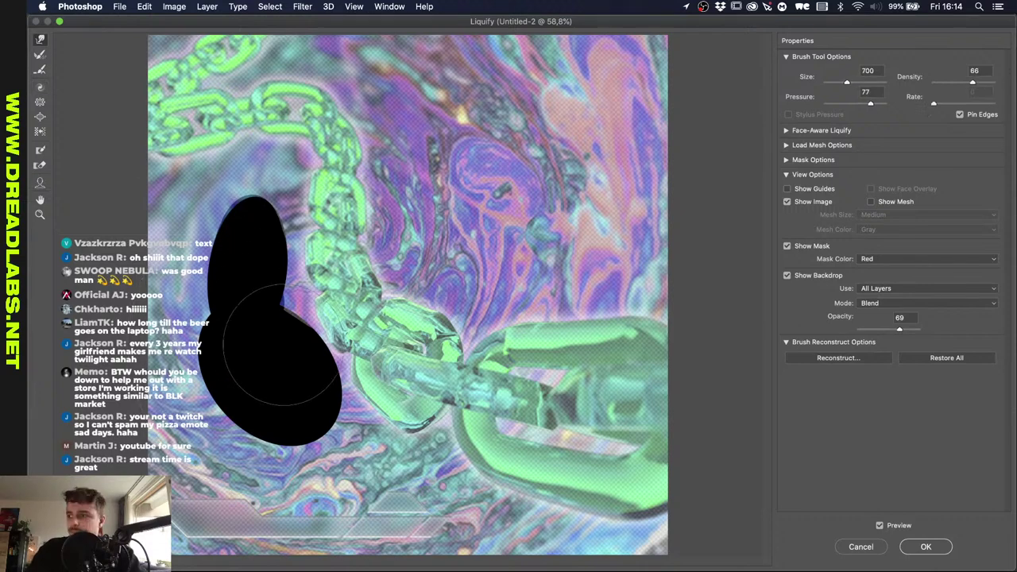
pyautogui.press('[')
pyautogui.press('[')
pyautogui.moveTo(282, 350)
pyautogui.mouseDown()
pyautogui.moveTo(246, 337)
pyautogui.moveTo(241, 207)
pyautogui.moveTo(247, 286)
pyautogui.moveTo(266, 119)
pyautogui.moveTo(250, 238)
pyautogui.moveTo(262, 342)
pyautogui.mouseUp()
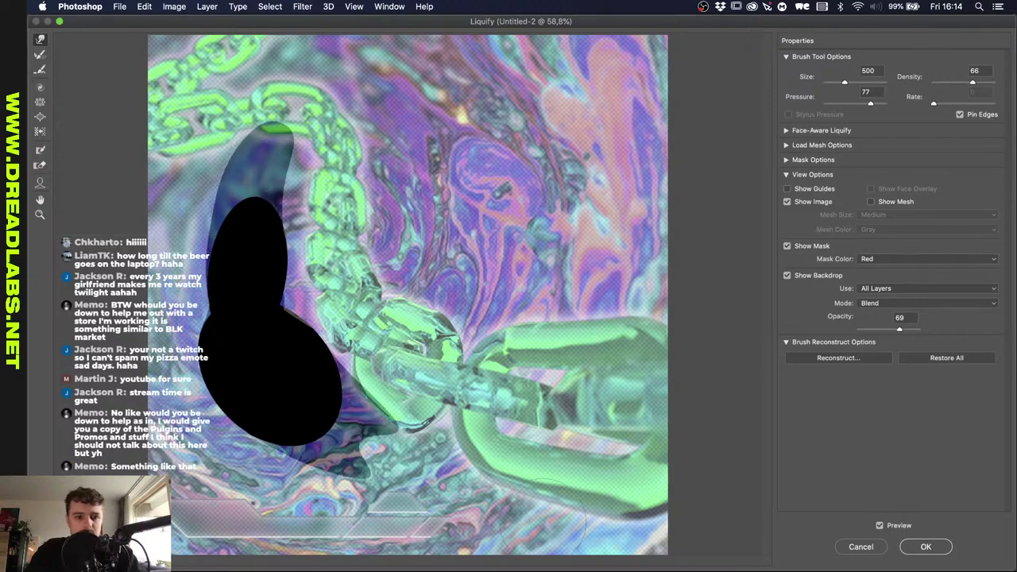
# Warp pointed spikes out of the shape's left side, lower edge and tip at brush size 250, and apply the Liquify.
pyautogui.press('[')
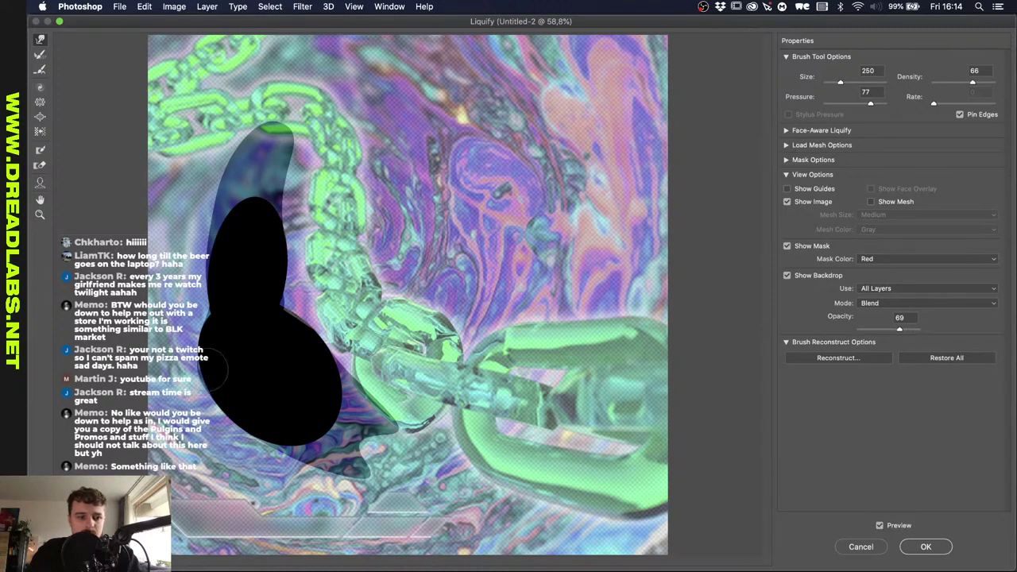
pyautogui.press('[')
pyautogui.press('[')
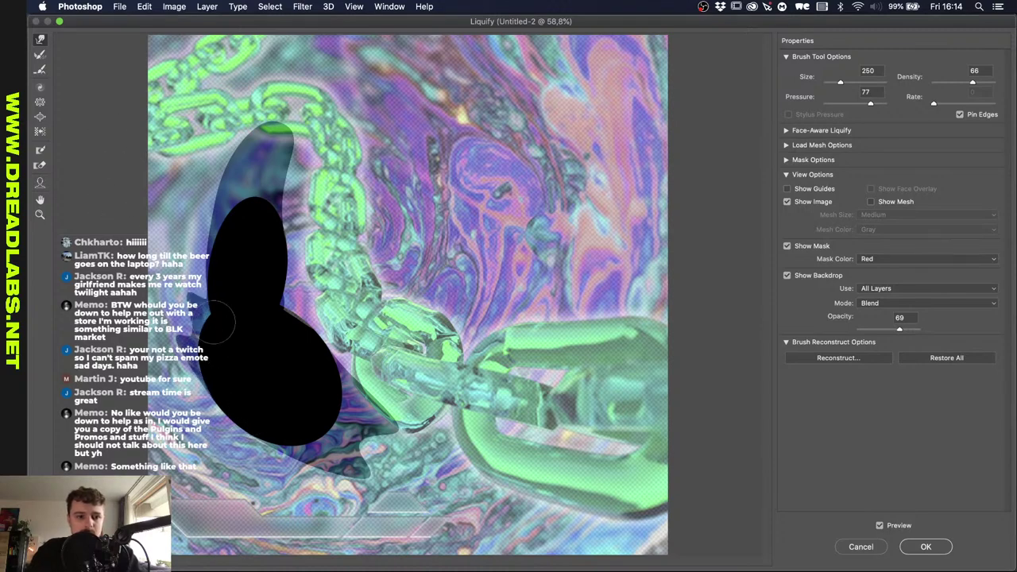
pyautogui.moveTo(220, 267); pyautogui.dragTo(210, 185)
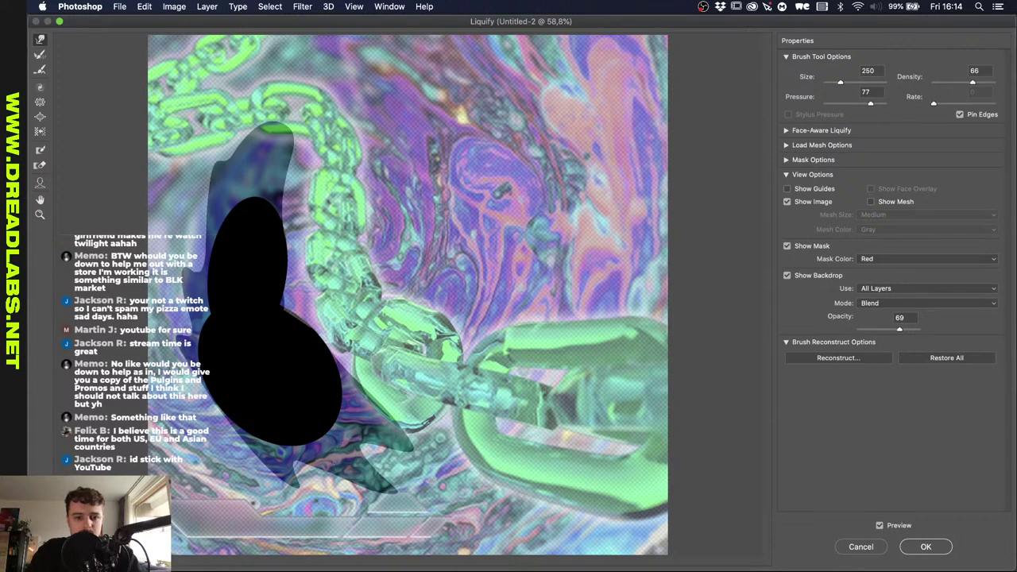
pyautogui.moveTo(284, 431)
pyautogui.mouseDown()
pyautogui.moveTo(334, 477)
pyautogui.moveTo(421, 509)
pyautogui.mouseUp()
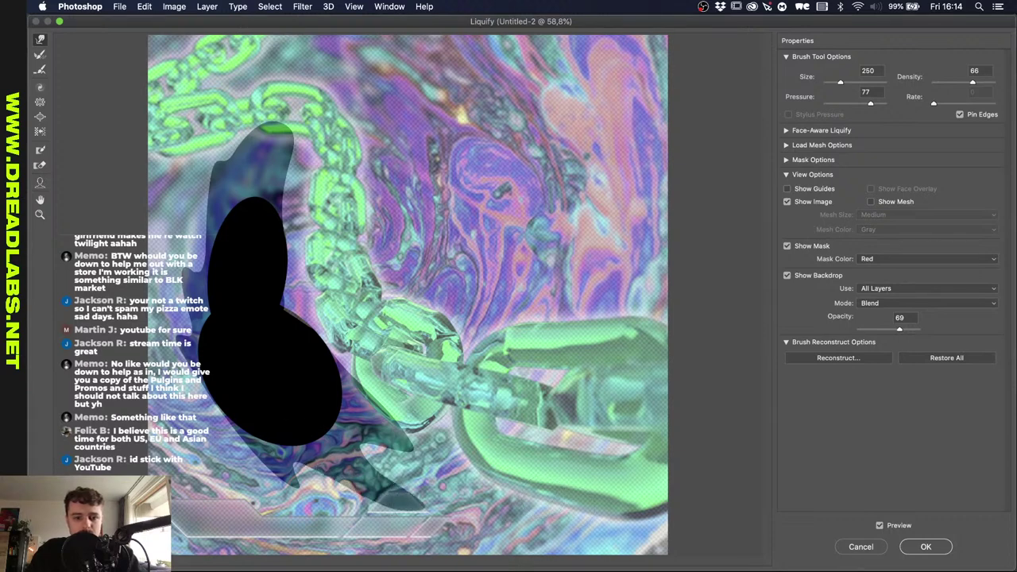
pyautogui.moveTo(325, 369)
pyautogui.mouseDown()
pyautogui.moveTo(311, 322)
pyautogui.moveTo(316, 248)
pyautogui.moveTo(295, 119)
pyautogui.mouseUp()
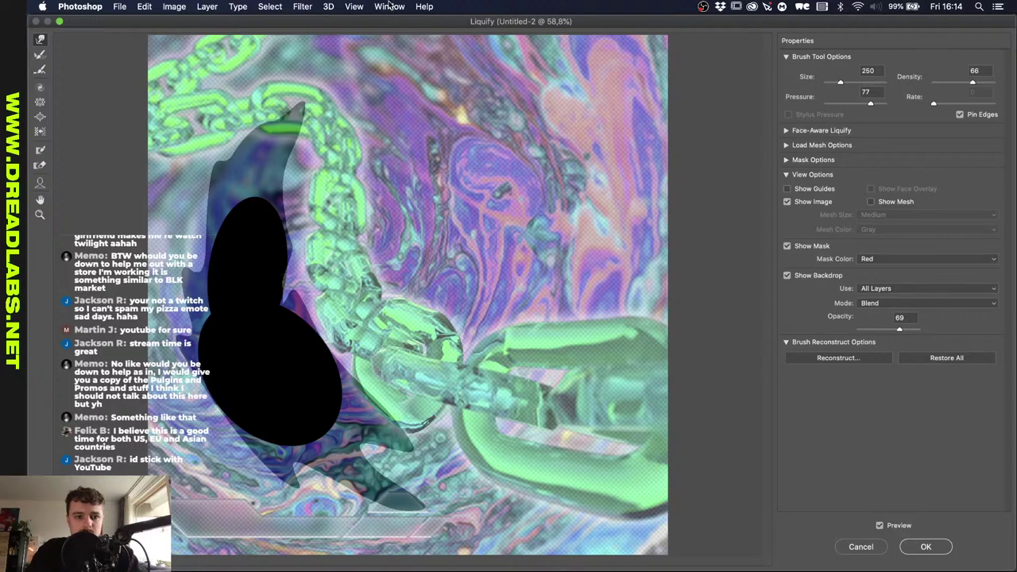
pyautogui.click(925, 547)
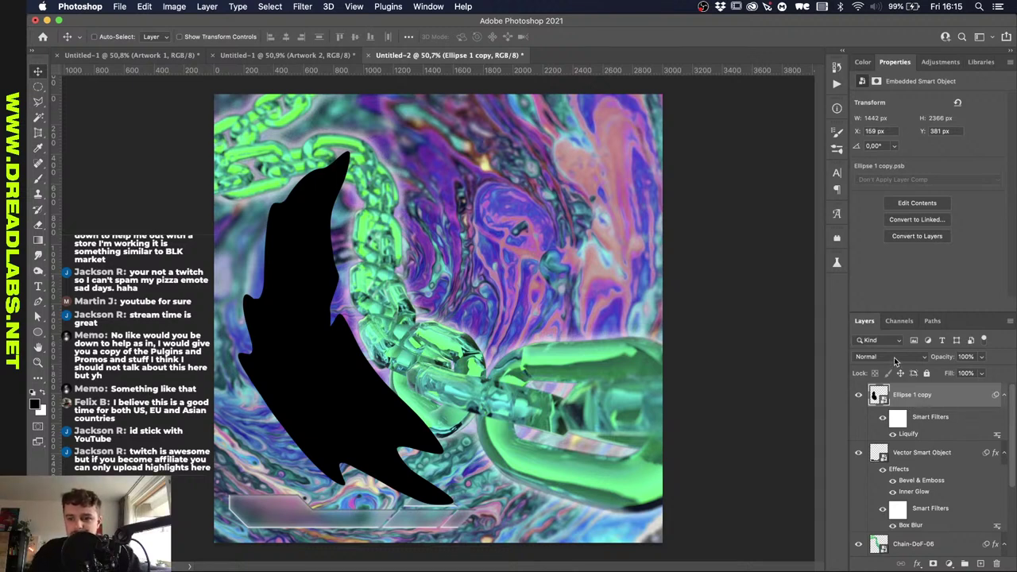
# Apply a Box Blur to the liquified shape layer.
pyautogui.click(302, 6)
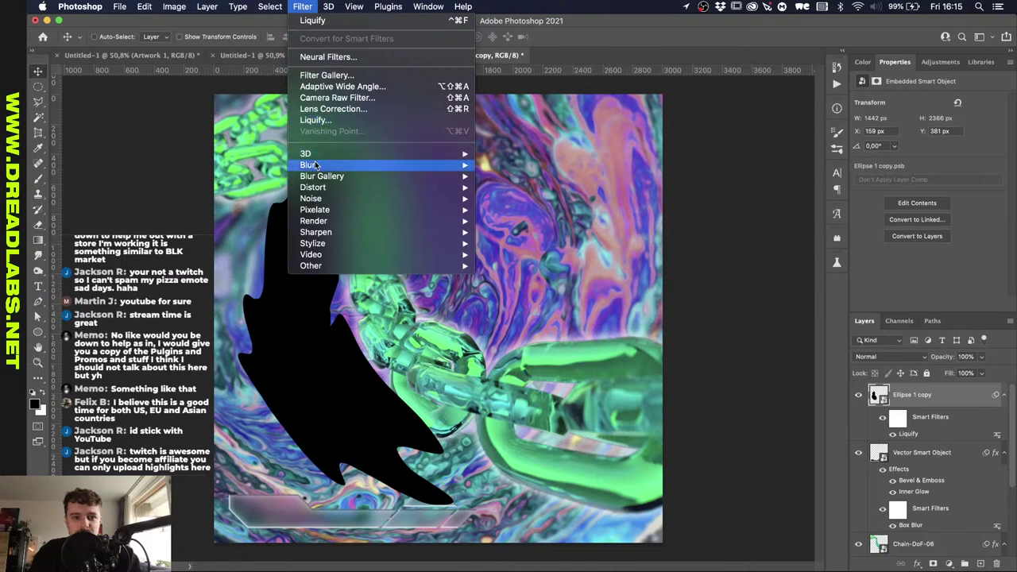
pyautogui.moveTo(317, 166)
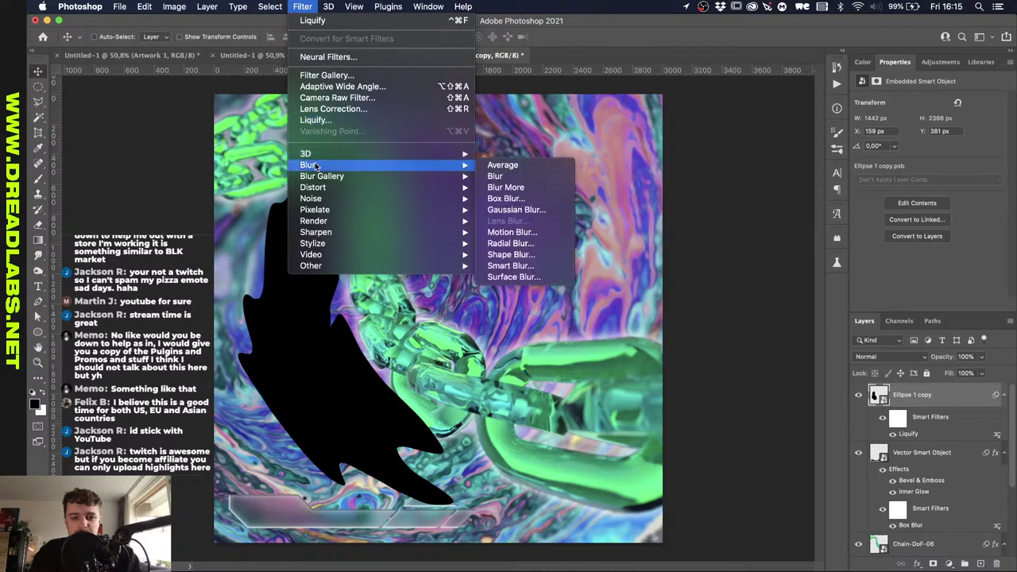
pyautogui.click(506, 199)
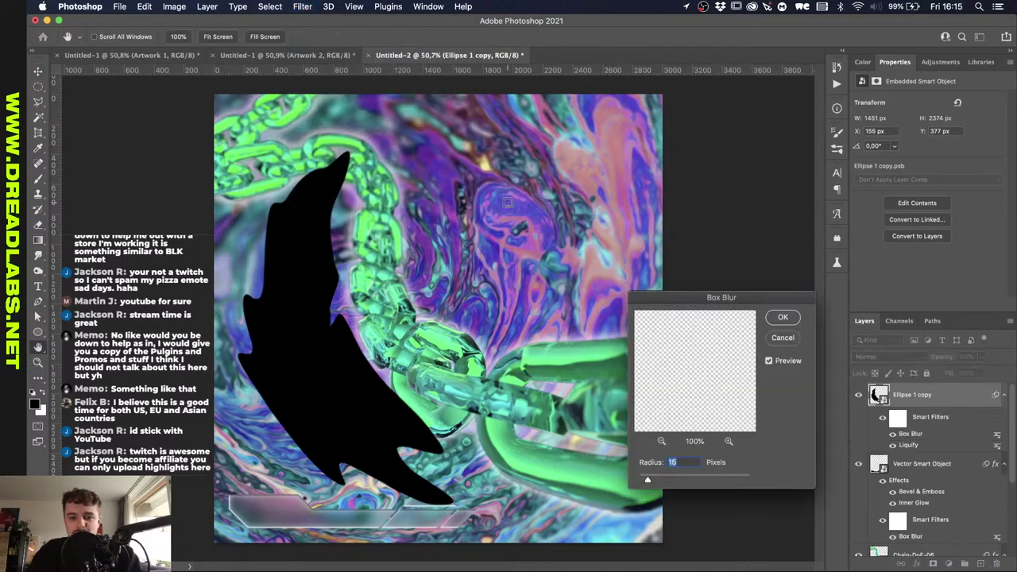
pyautogui.press('Return')
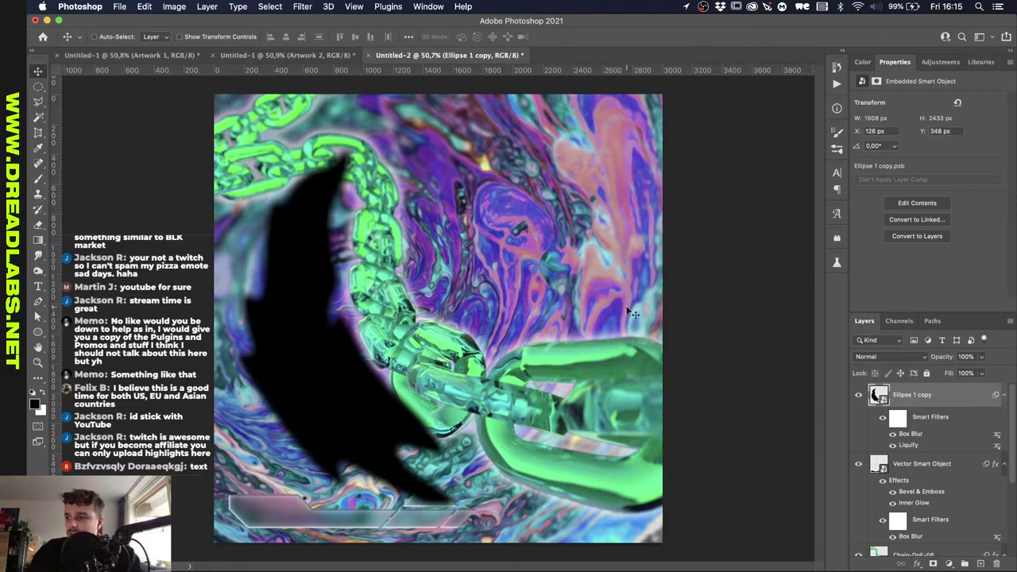
# Hide the black shape and add a Hue/Saturation adjustment masked to its outline, with hue -32, saturation +2 and lightness -20.
pyautogui.click(906, 356)
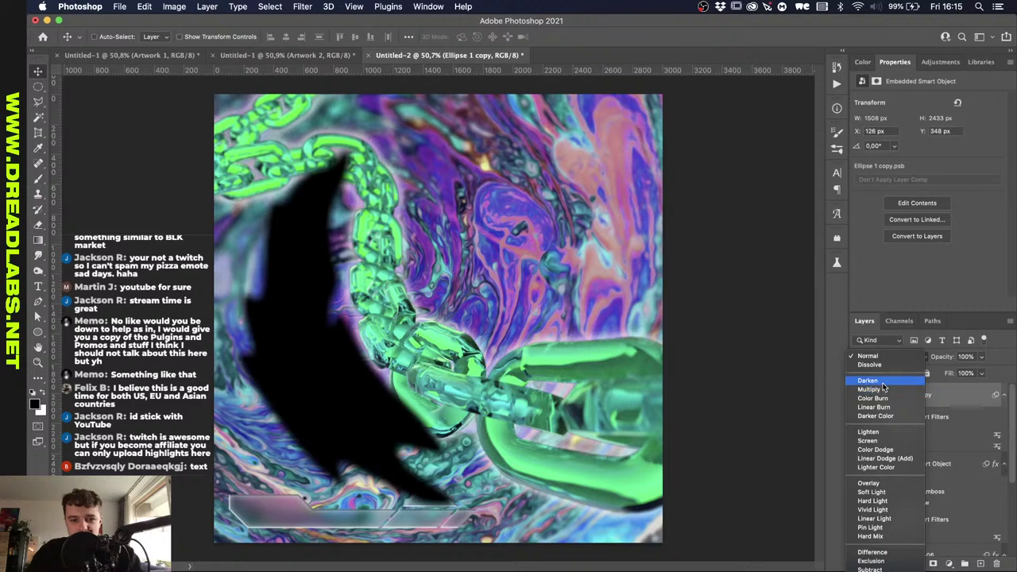
pyautogui.click(954, 392)
pyautogui.keyDown('super'); pyautogui.click(879, 395); pyautogui.keyUp('super')
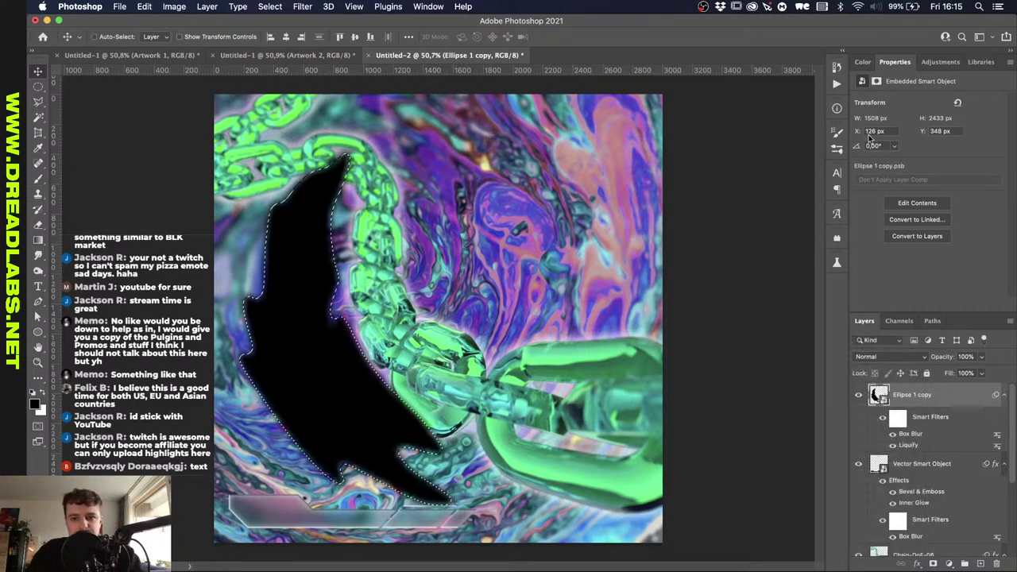
pyautogui.click(938, 62)
pyautogui.click(877, 106)
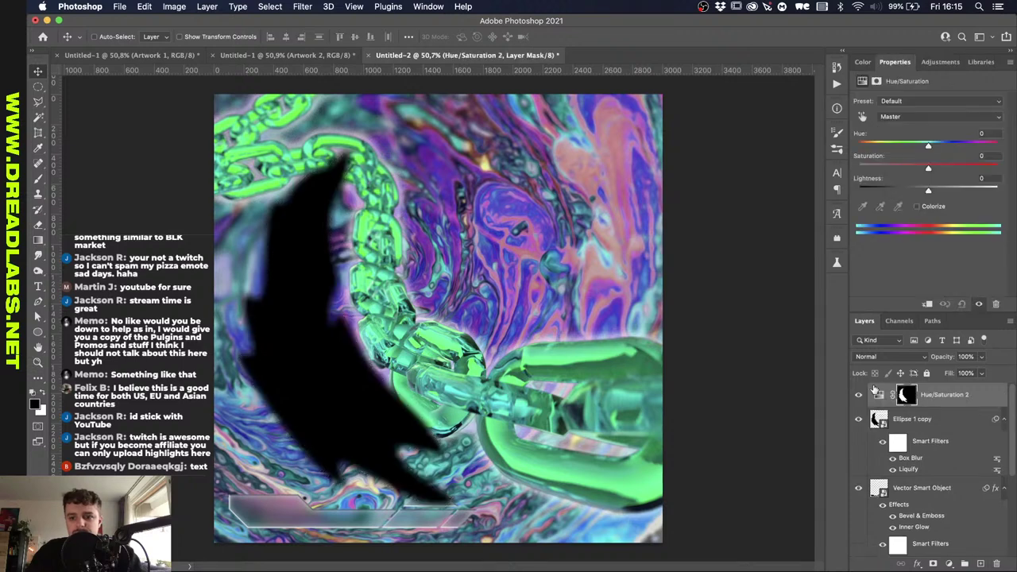
pyautogui.click(930, 145)
pyautogui.moveTo(931, 148)
pyautogui.mouseDown()
pyautogui.moveTo(950, 147)
pyautogui.moveTo(882, 155)
pyautogui.moveTo(909, 155)
pyautogui.moveTo(913, 193)
pyautogui.moveTo(944, 165)
pyautogui.moveTo(912, 170)
pyautogui.moveTo(931, 165)
pyautogui.mouseUp()
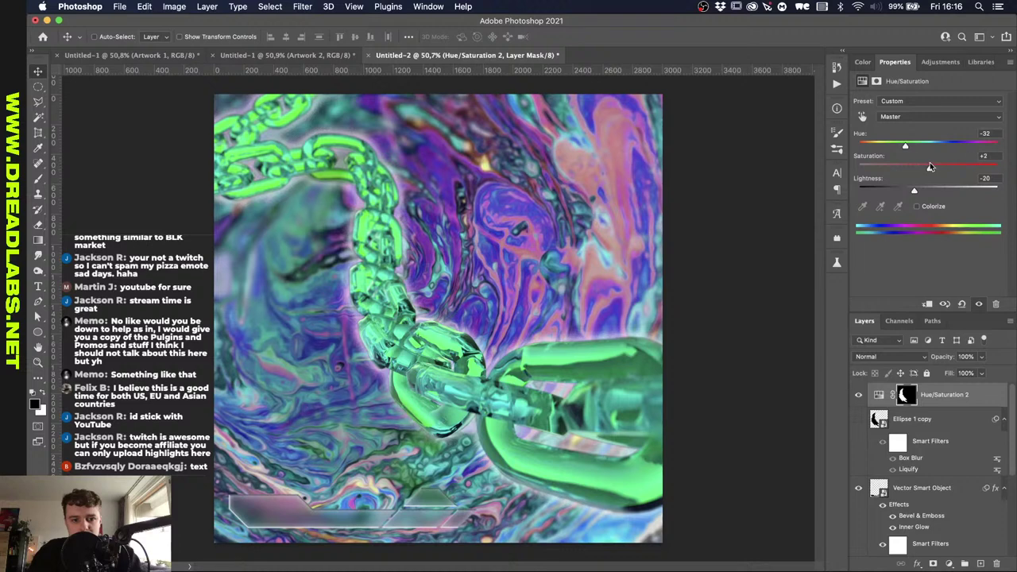
pyautogui.scroll(-2, 858, 432)
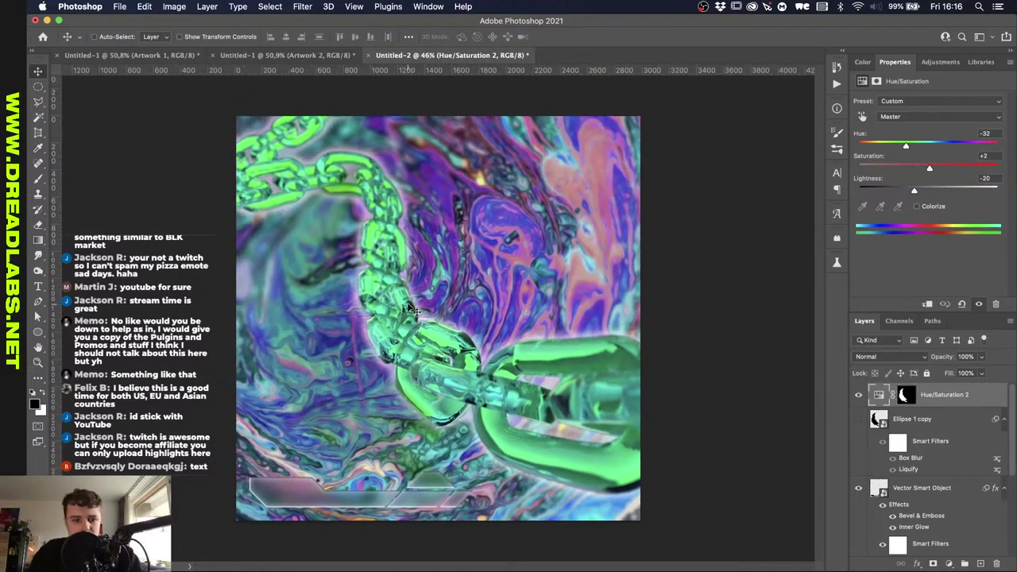
# On a new layer, add the text DREADLABS stacked two letters per line, right-aligned, in Critical Mass LDR.
pyautogui.scroll(2, 858, 431)
pyautogui.click(980, 564)
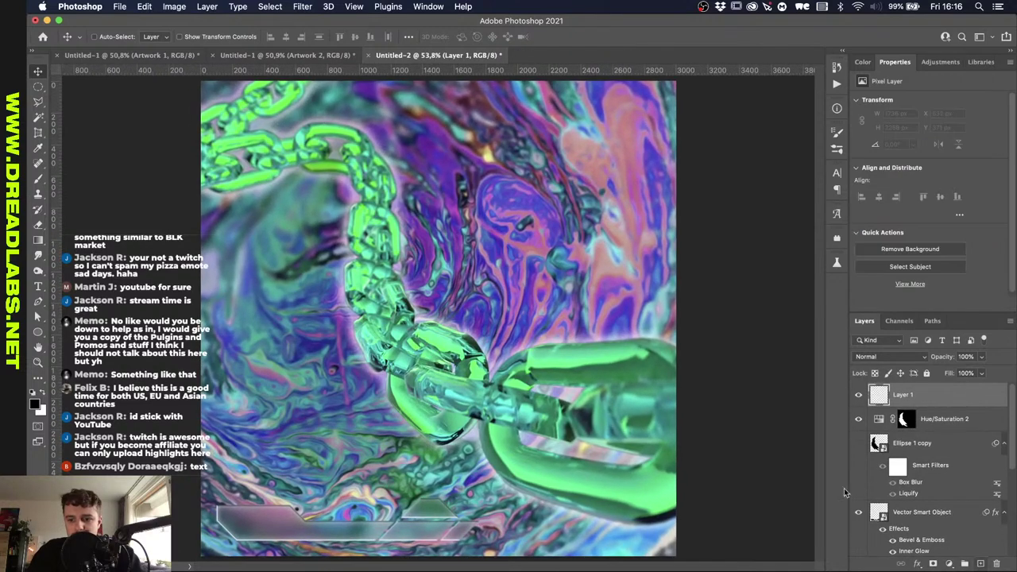
pyautogui.scroll(-2, 577, 357)
pyautogui.press('t')
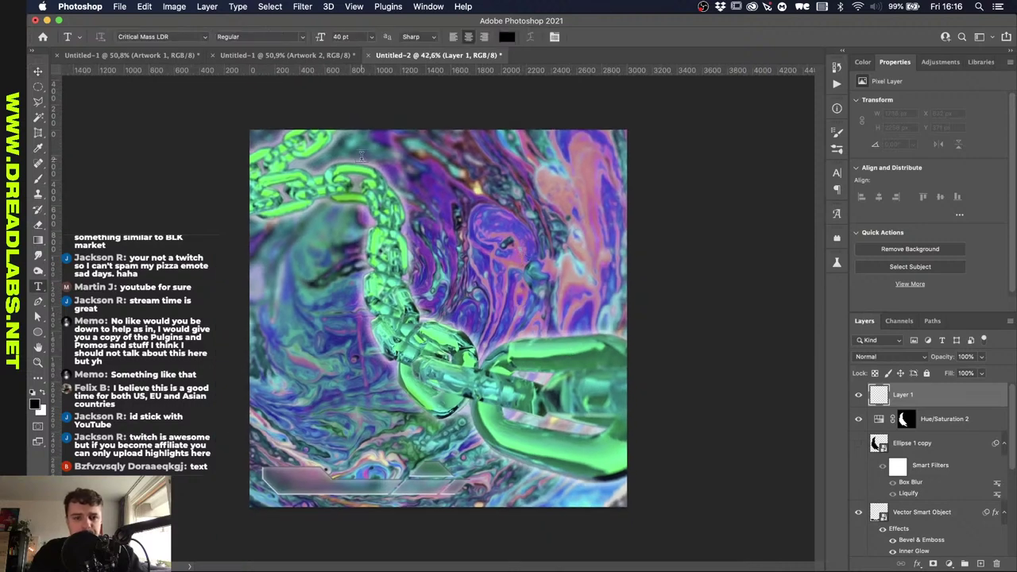
pyautogui.click(482, 229)
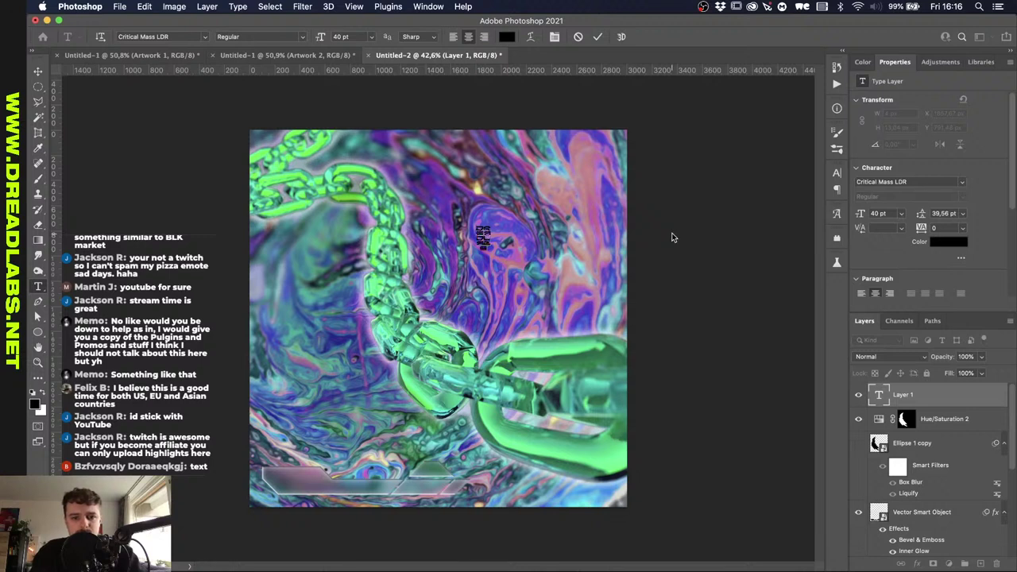
pyautogui.hotkey('ctrl', 'a')
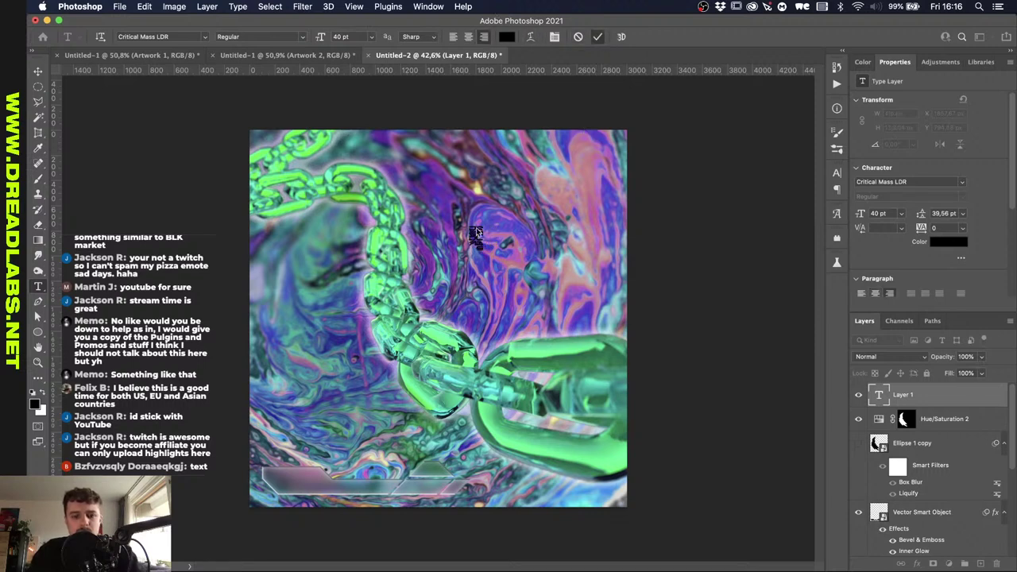
# Scale the stacked text up to about 325 pt and place it in the upper-right area of the canvas.
pyautogui.hotkey('ctrl', 't')
pyautogui.moveTo(474, 254); pyautogui.dragTo(583, 204)
pyautogui.press('Return')
# Align the text to the canvas's right and top edges, deselect, and nudge it about 40 px inward from both.
pyautogui.press('super+a')
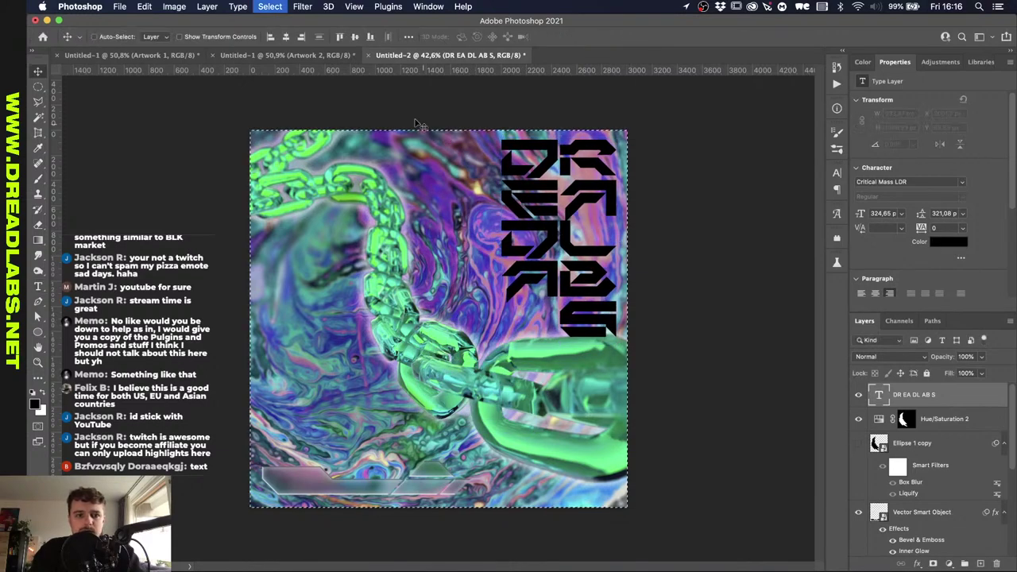
pyautogui.click(304, 37)
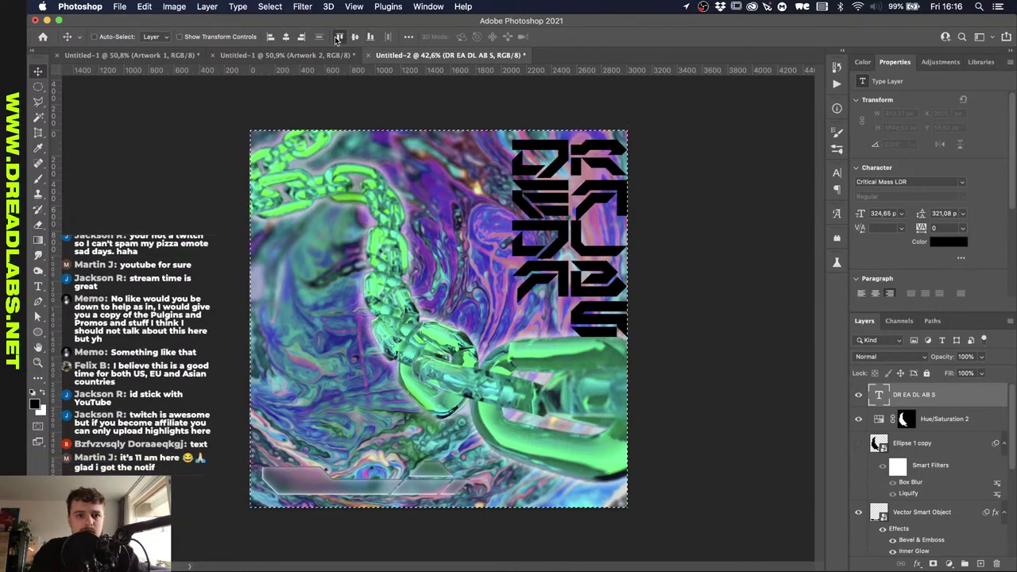
pyautogui.click(339, 36)
pyautogui.press('super+d')
pyautogui.hotkey('shift', 'Left')
pyautogui.hotkey('shift', 'Left')
pyautogui.hotkey('shift', 'Left')
pyautogui.hotkey('shift', 'Left')
pyautogui.hotkey('shift', 'Down')
pyautogui.hotkey('shift', 'Down')
pyautogui.hotkey('shift', 'Down')
pyautogui.hotkey('shift', 'Down')
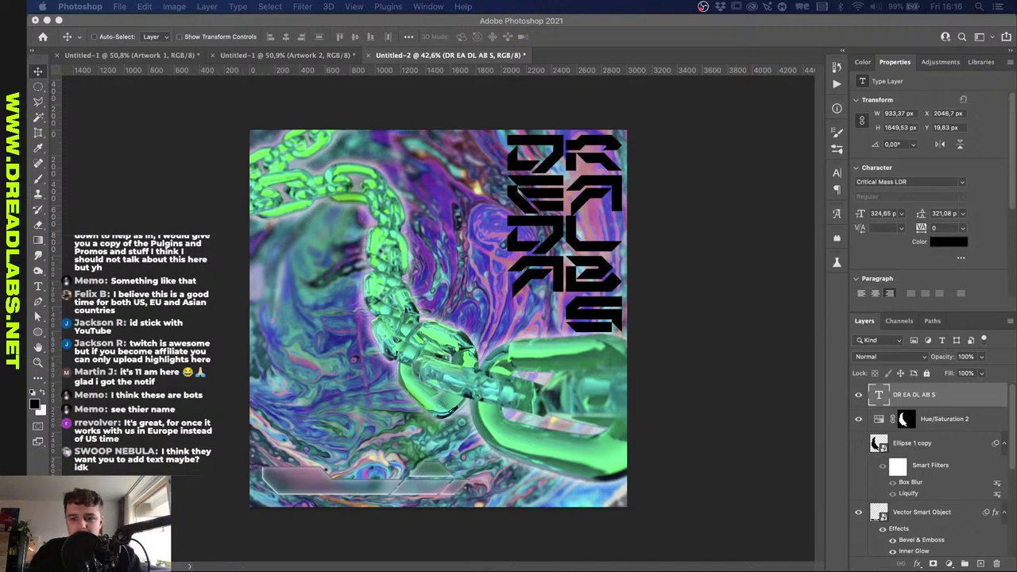
# Load the text outline as a selection, fill it with white on the background's Gaussian Blur filter mask, and deselect.
pyautogui.keyDown('super'); pyautogui.click(880, 396); pyautogui.keyUp('super')
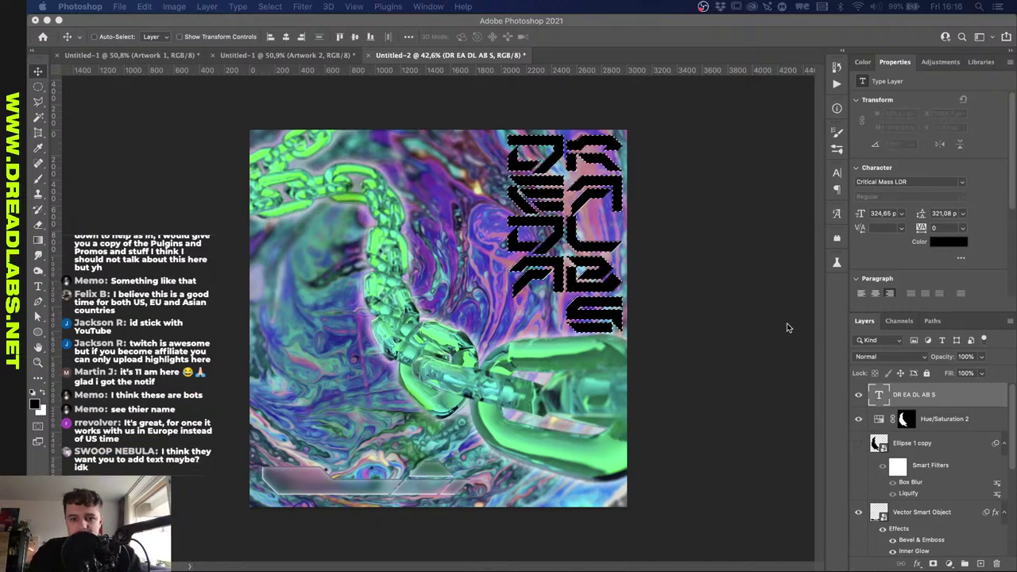
pyautogui.scroll(-5, 909, 512)
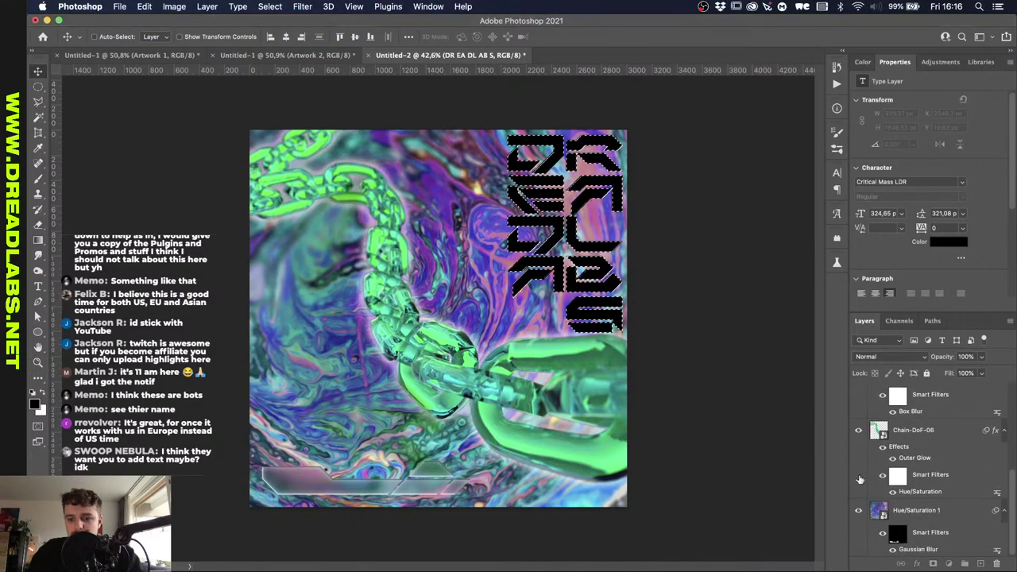
pyautogui.click(897, 533)
pyautogui.hotkey('shift', 'BackSpace')
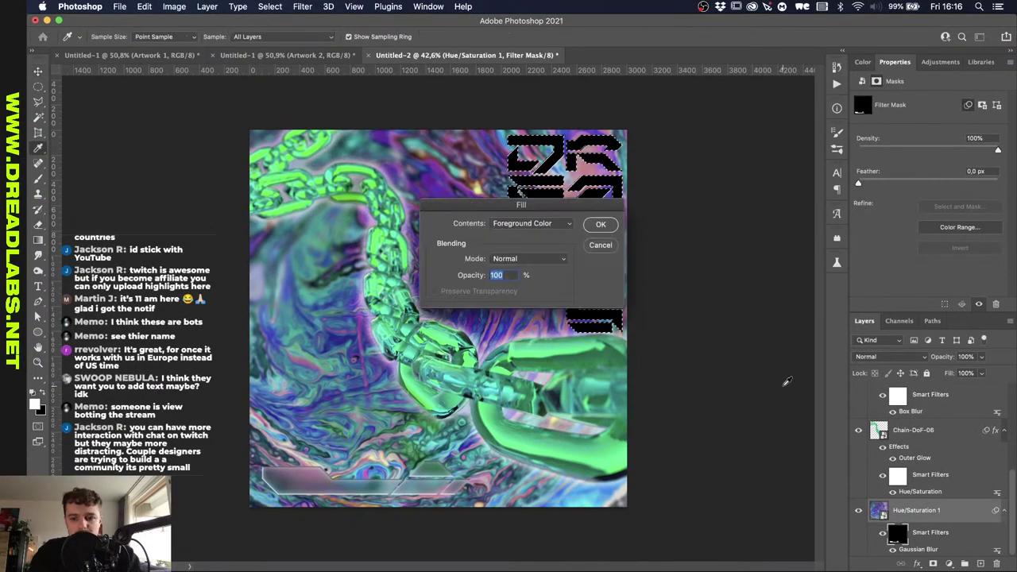
pyautogui.press('Return')
pyautogui.press('super+d')
# Set the DREADLABS text layer's fill to 0%.
pyautogui.scroll(8, 918, 429)
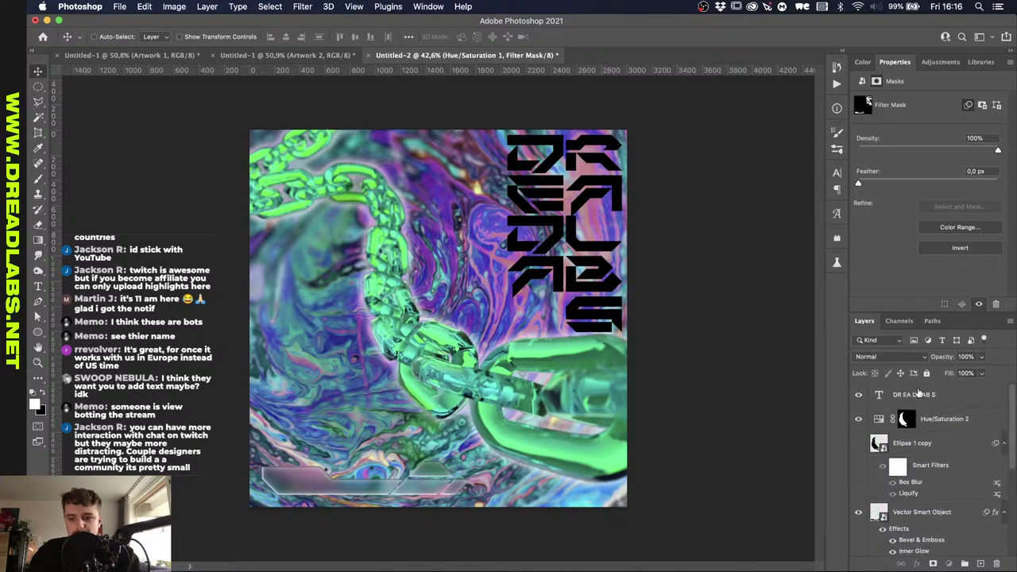
pyautogui.click(919, 394)
pyautogui.moveTo(980, 378); pyautogui.dragTo(766, 388)
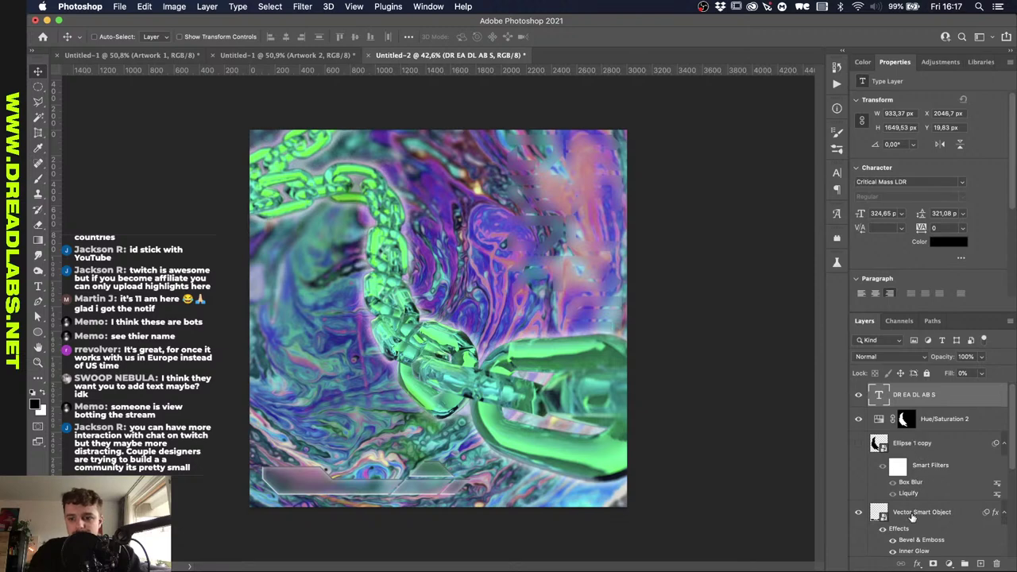
# Try to transfer the glass panel's layer style to the DREADLABS text layer, clearing the text's style instead.
pyautogui.rightClick(912, 517)
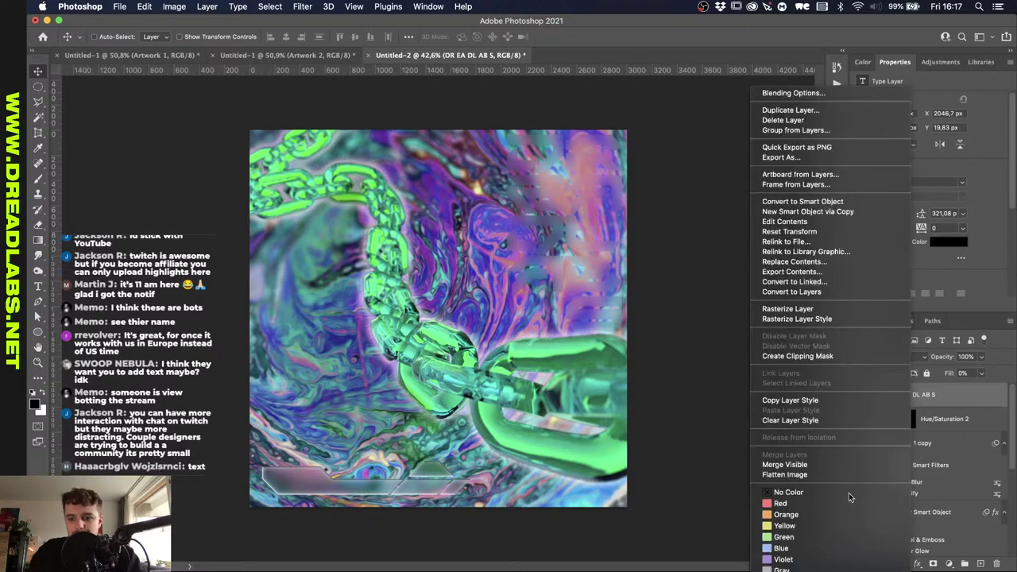
pyautogui.click(803, 400)
pyautogui.scroll(2, 938, 445)
pyautogui.rightClick(955, 395)
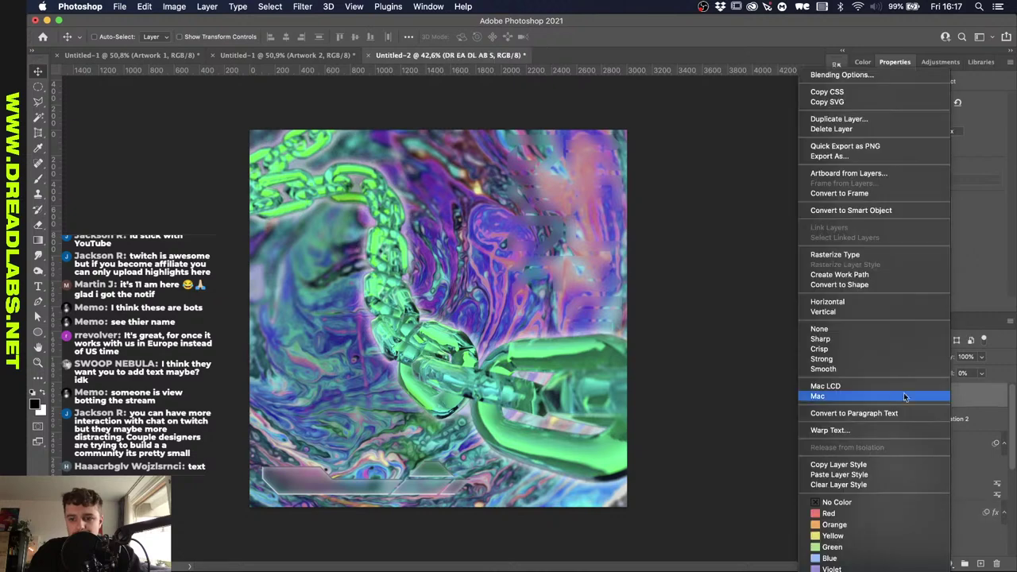
pyautogui.click(843, 484)
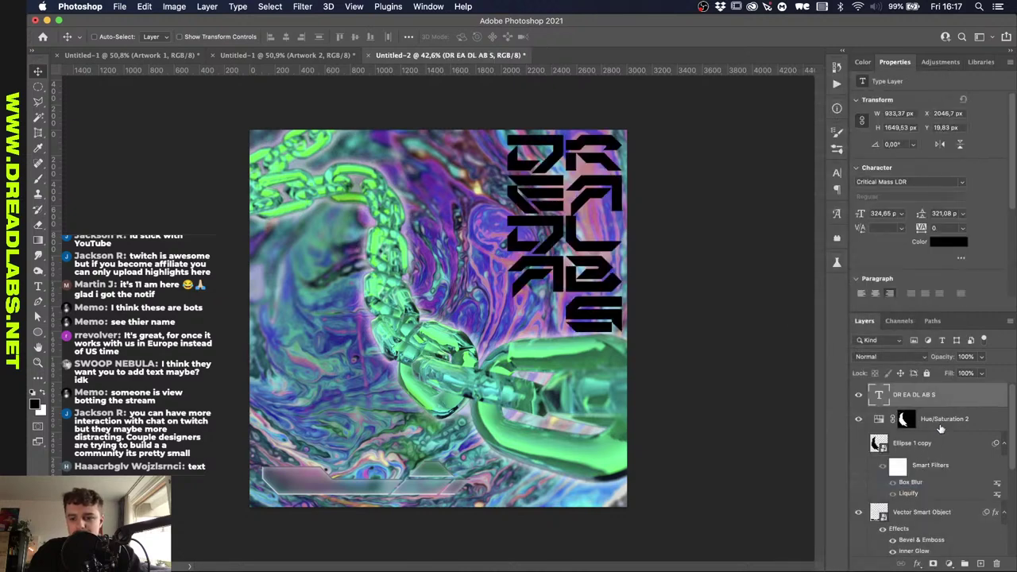
# Copy the layer style of the Vector Smart Object glass panel and paste it onto the DREADLABS text layer.
pyautogui.rightClick(925, 524)
pyautogui.click(939, 479)
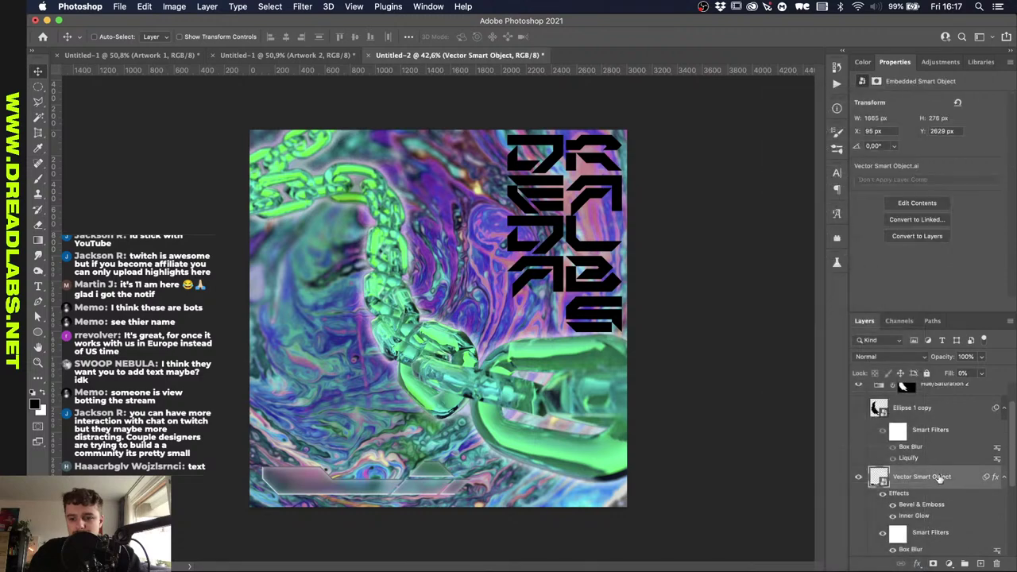
pyautogui.rightClick(939, 480)
pyautogui.click(860, 402)
pyautogui.scroll(1, 940, 429)
pyautogui.rightClick(938, 403)
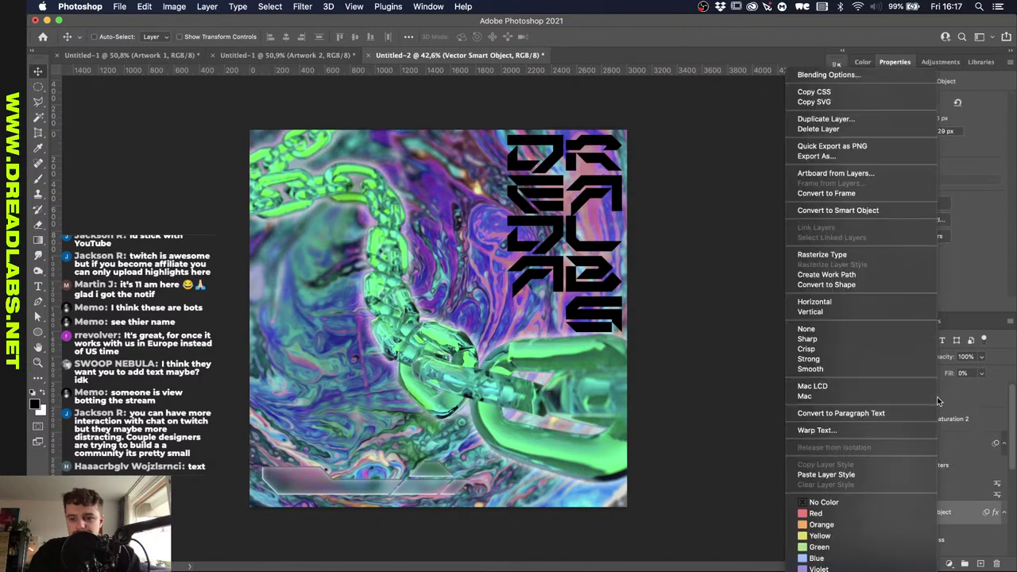
pyautogui.click(843, 475)
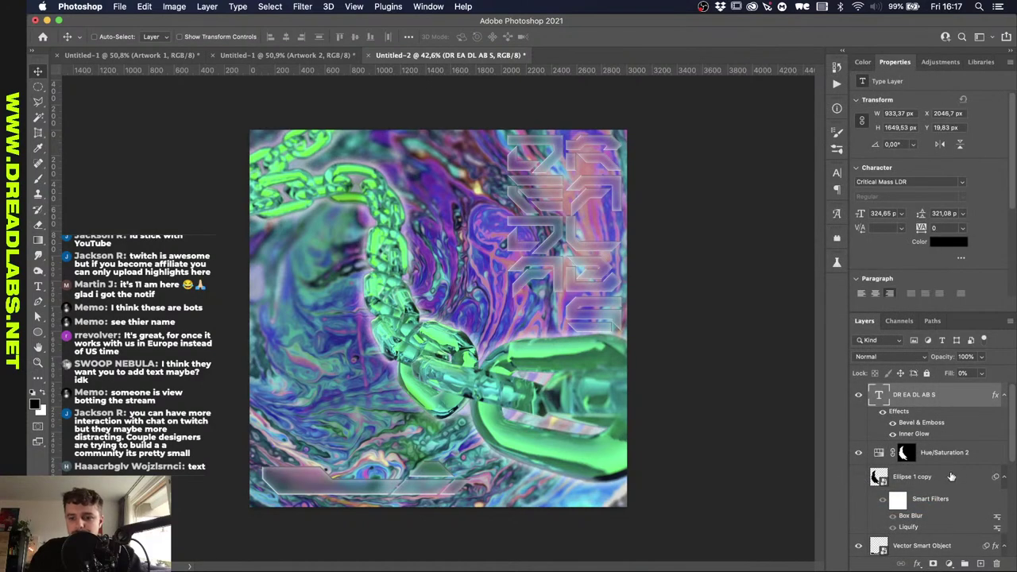
# Delete the Hue/Saturation 2 adjustment layer and show the Ellipse 1 copy layer.
pyautogui.click(906, 452)
pyautogui.rightClick(908, 452)
pyautogui.click(932, 452)
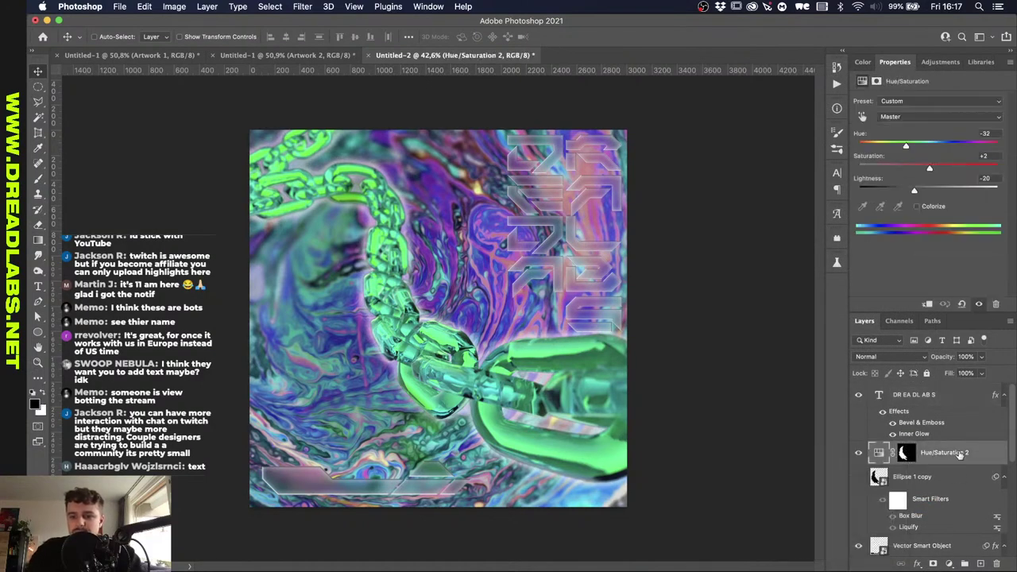
pyautogui.press('Delete')
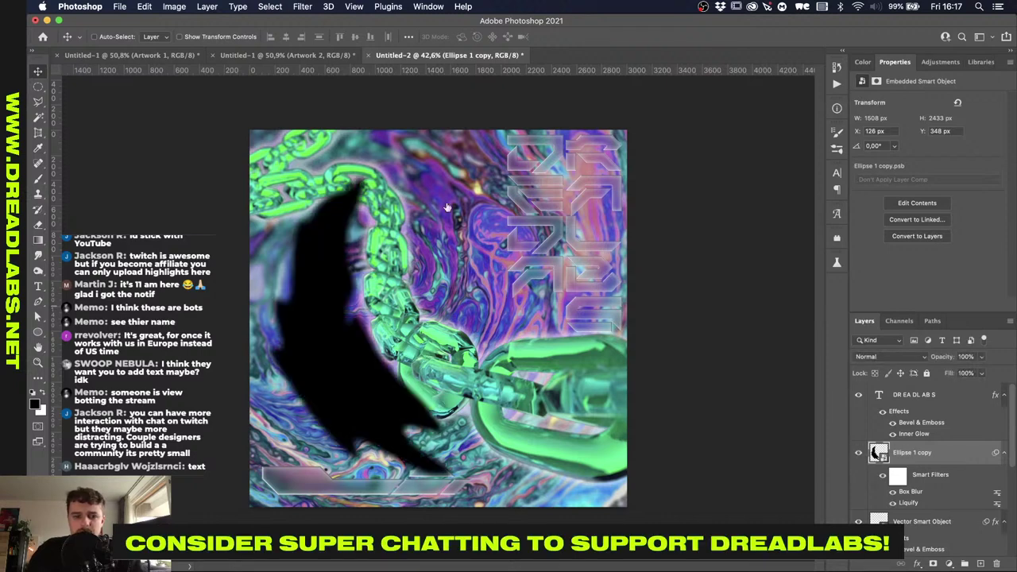
# Apply a Radial Blur to the Ellipse 1 copy shape with amount 100, the Spin method and Good quality.
pyautogui.click(303, 5)
pyautogui.moveTo(333, 164)
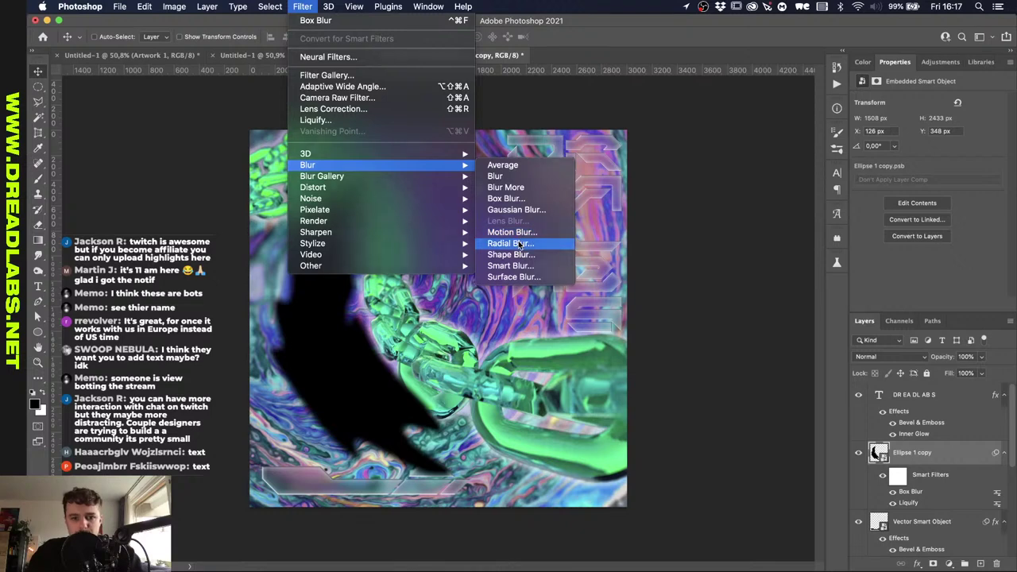
pyautogui.click(515, 244)
pyautogui.click(456, 220)
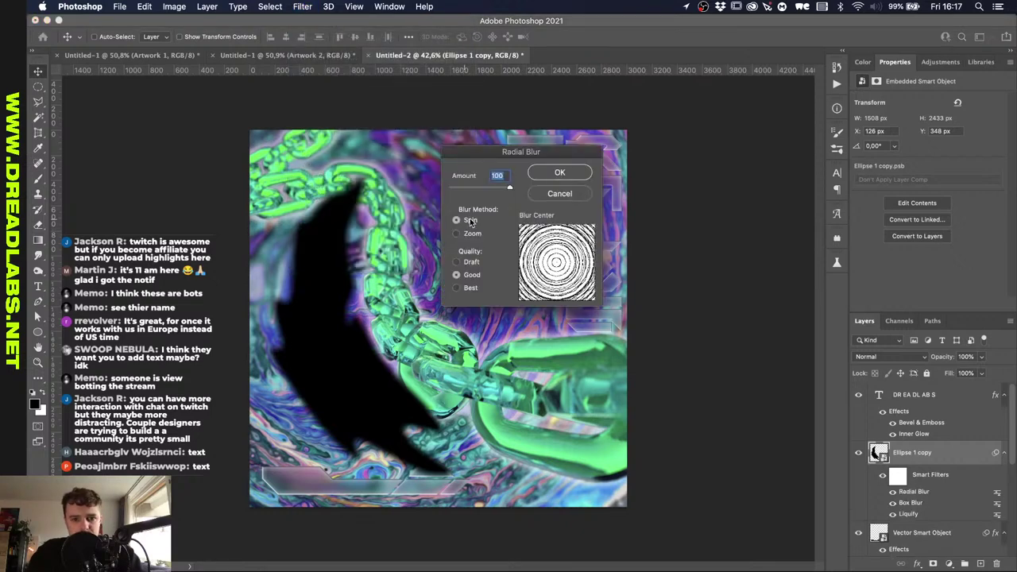
pyautogui.click(559, 172)
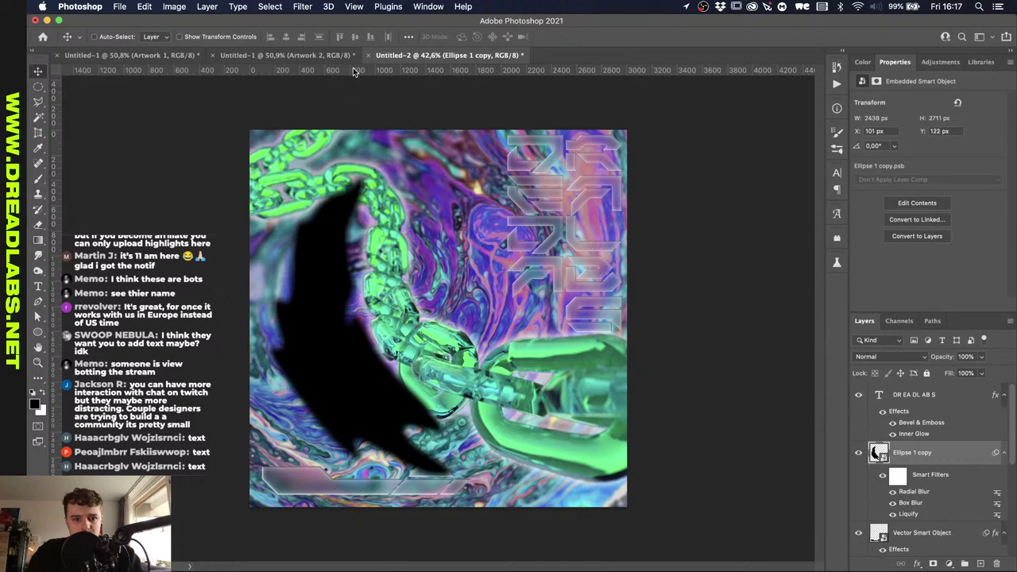
# Apply a Twirl distortion with an angle of 262° to the Ellipse 1 copy shape.
pyautogui.click(306, 8)
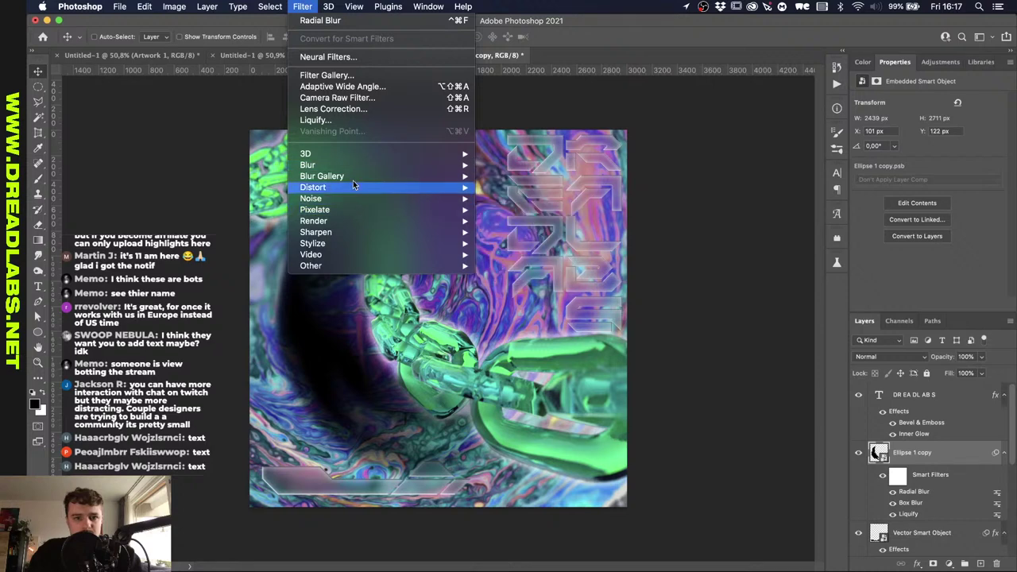
pyautogui.moveTo(392, 186)
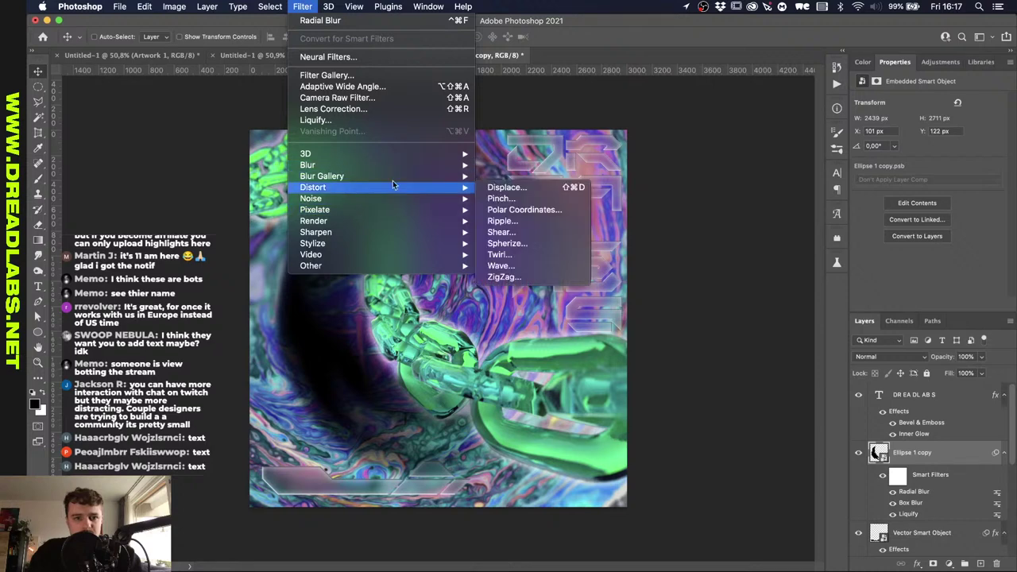
pyautogui.click(499, 255)
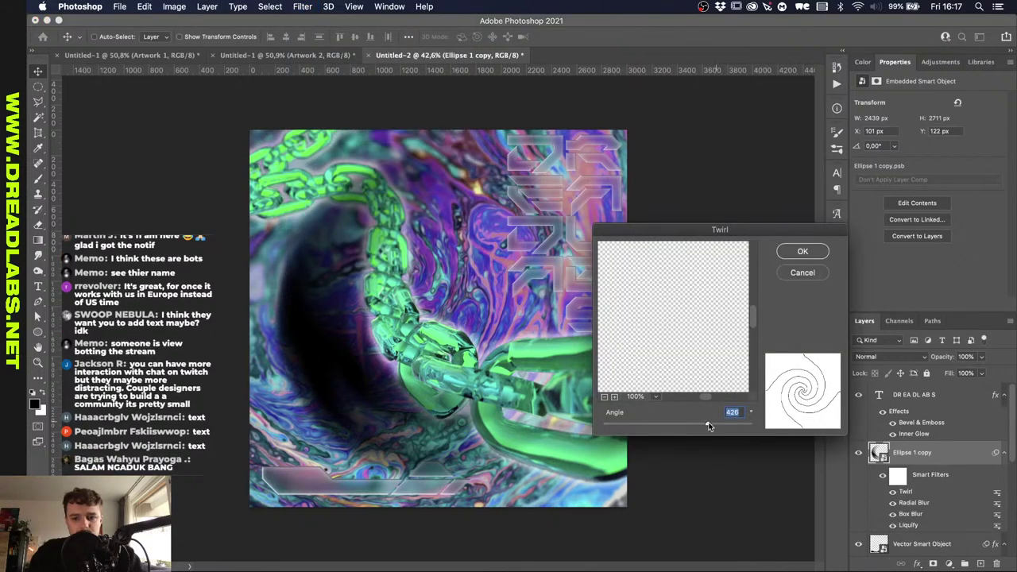
pyautogui.moveTo(708, 423); pyautogui.dragTo(693, 425)
pyautogui.click(604, 397)
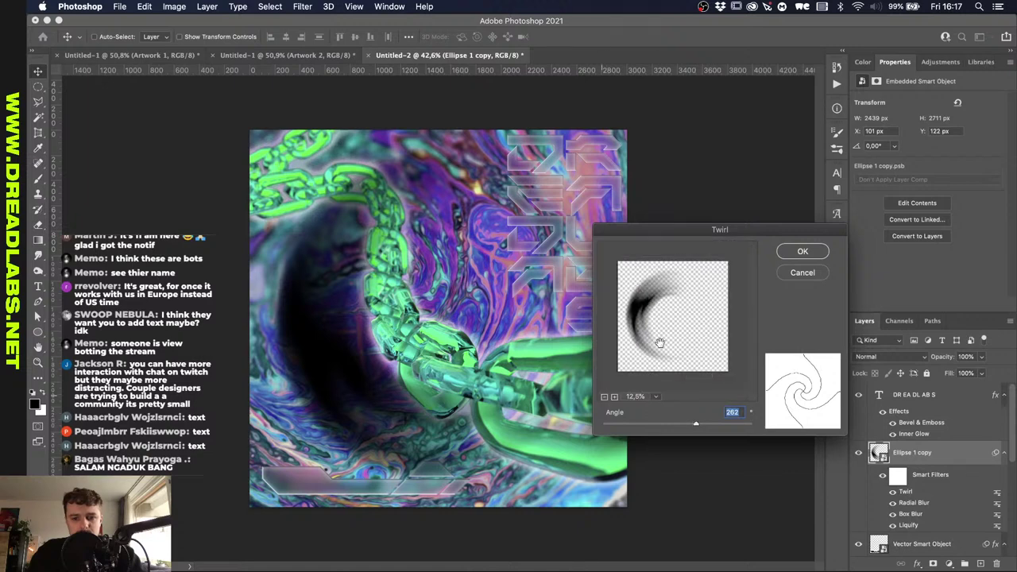
pyautogui.click(800, 251)
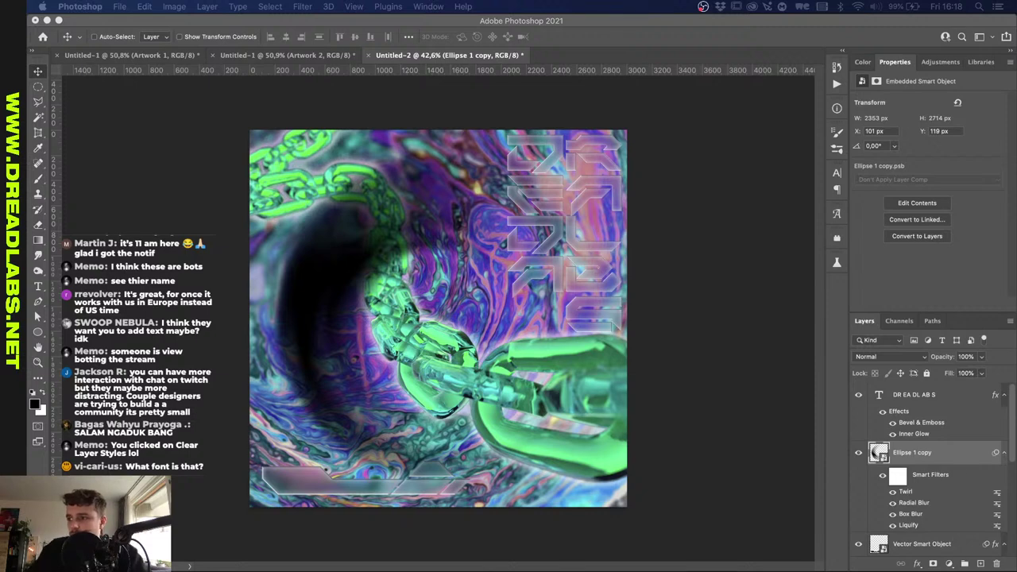
pyautogui.doubleClick(944, 397)
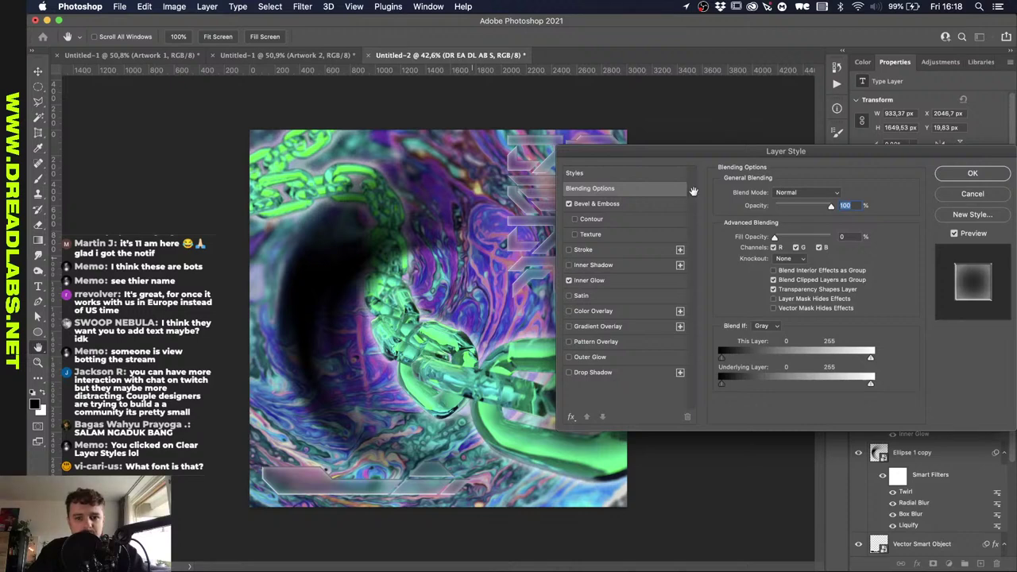
pyautogui.click(973, 193)
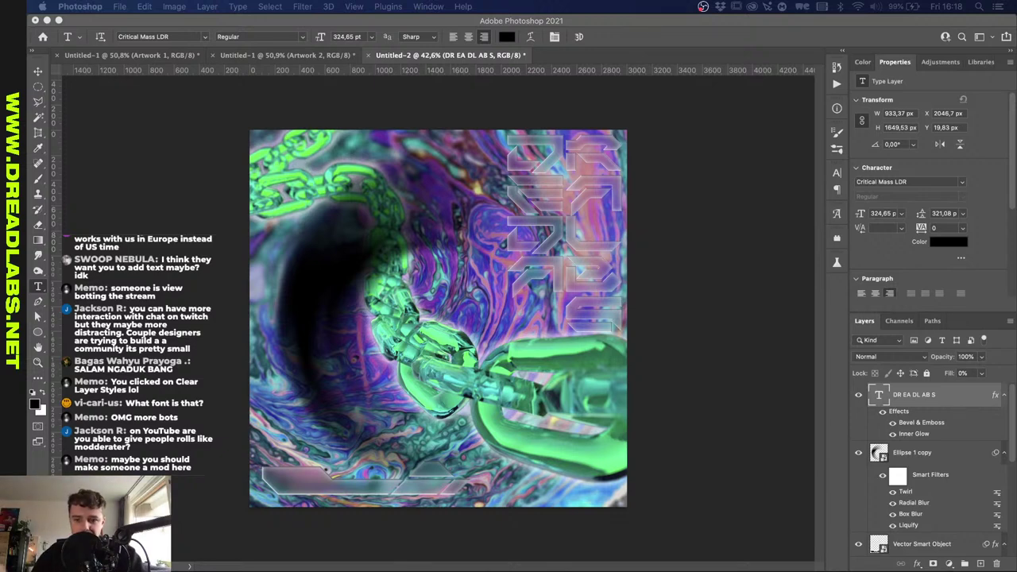
# Rotate the Ellipse 1 copy shape to about -27.65° and move it down and right to about X 902 px, Y 2029 px.
pyautogui.doubleClick(907, 453)
pyautogui.press('Return')
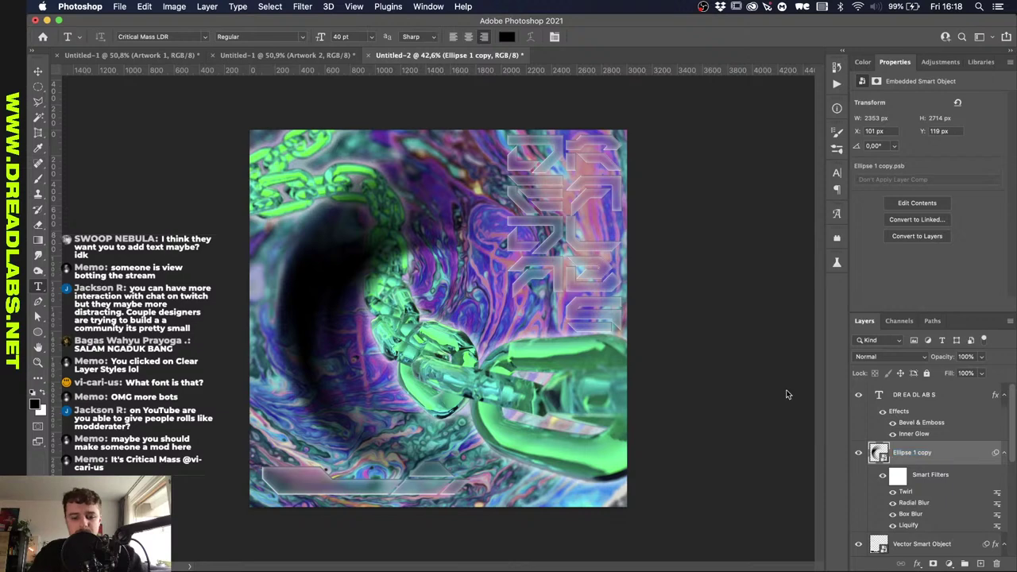
pyautogui.press('super+t')
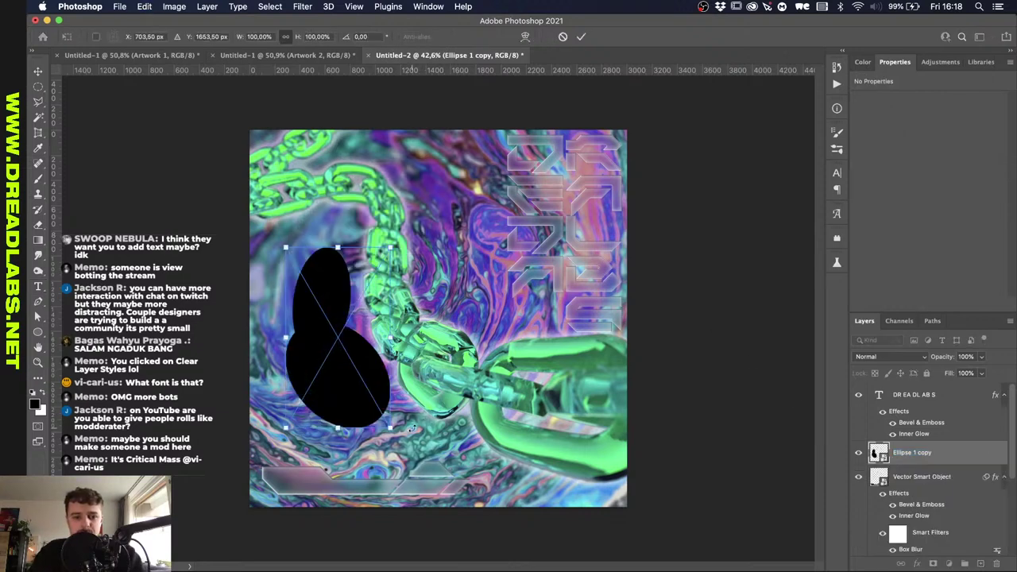
pyautogui.moveTo(412, 429); pyautogui.dragTo(489, 421)
pyautogui.moveTo(341, 359); pyautogui.dragTo(363, 402)
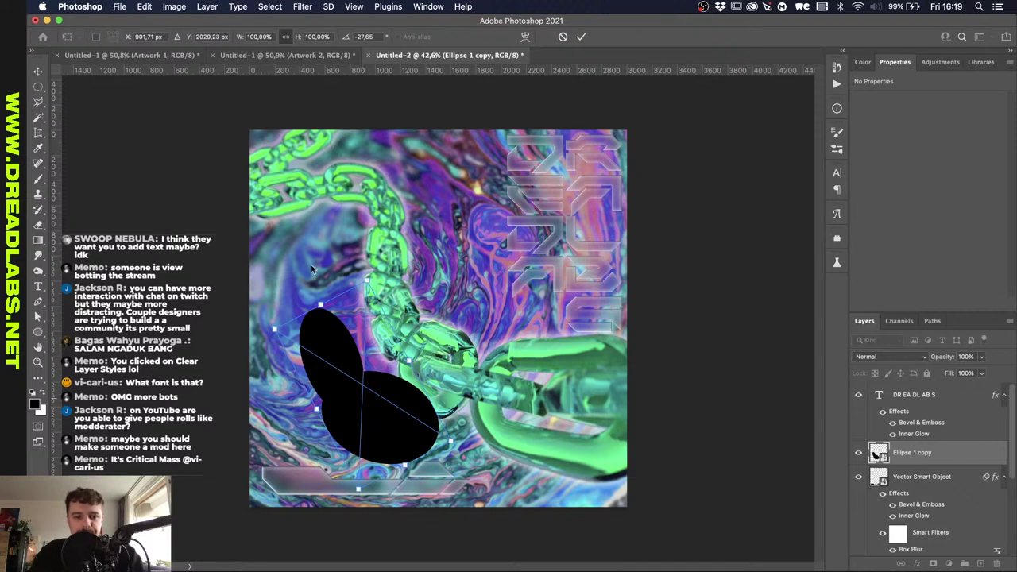
pyautogui.press('t')
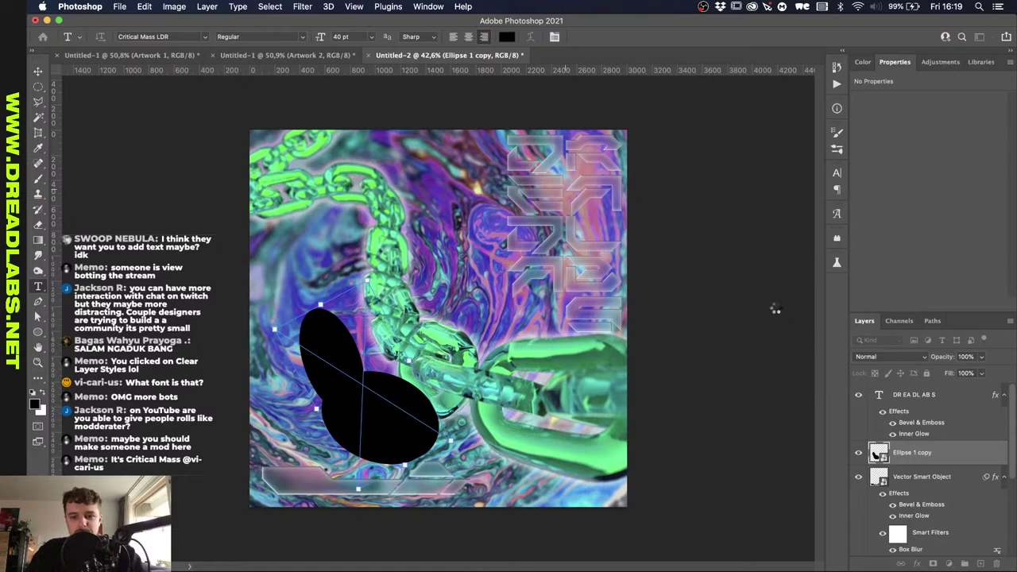
pyautogui.press('Return')
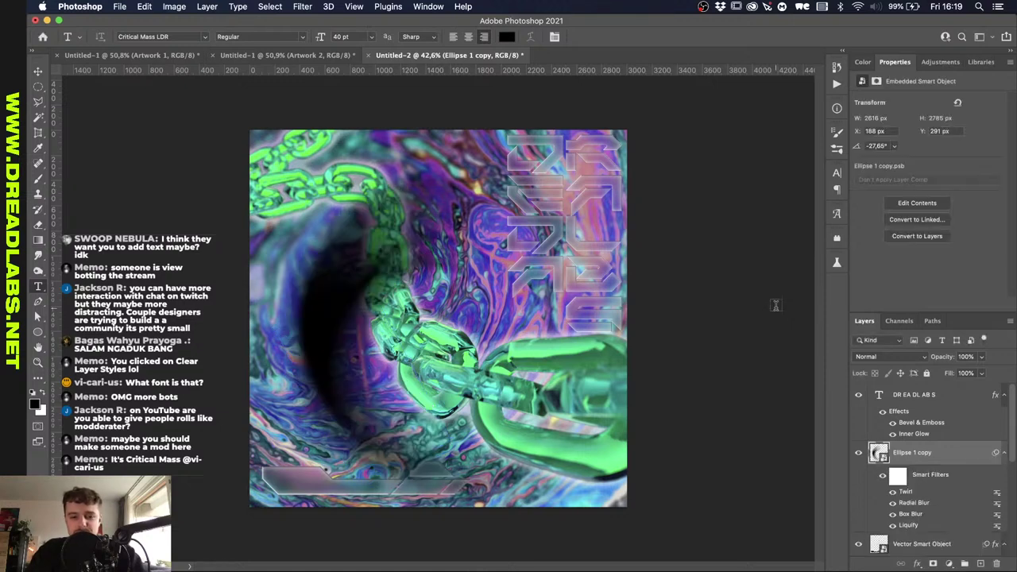
# Set the Inner Glow size of the DREADLABS text layer to 76 px.
pyautogui.click(919, 430)
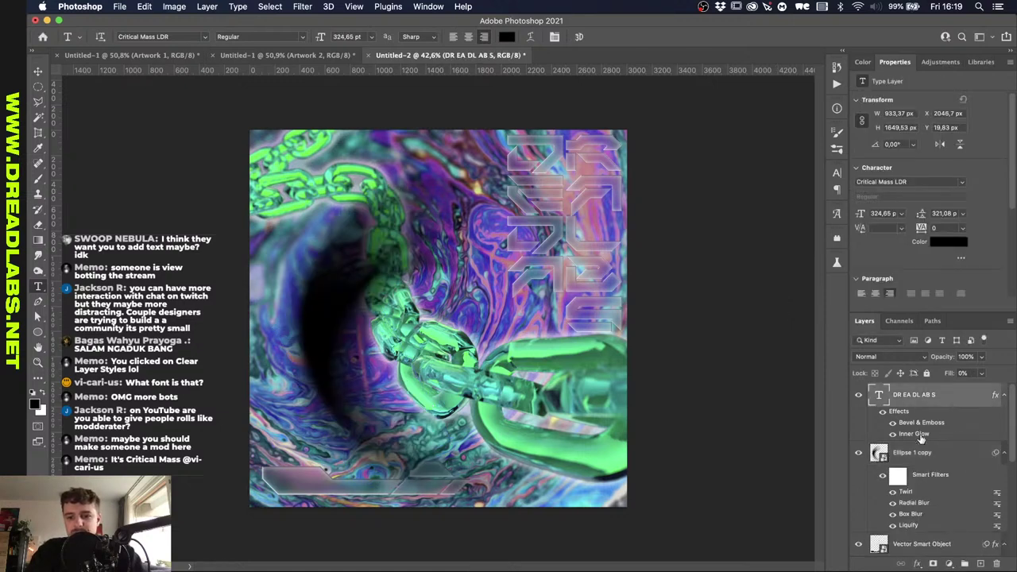
pyautogui.doubleClick(915, 434)
pyautogui.moveTo(787, 309); pyautogui.dragTo(780, 310)
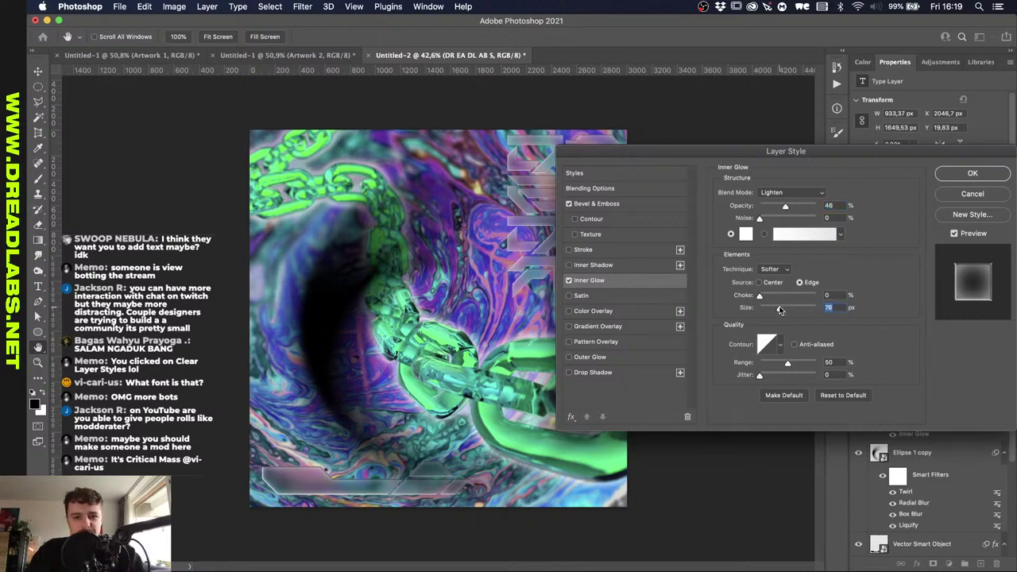
pyautogui.click(946, 175)
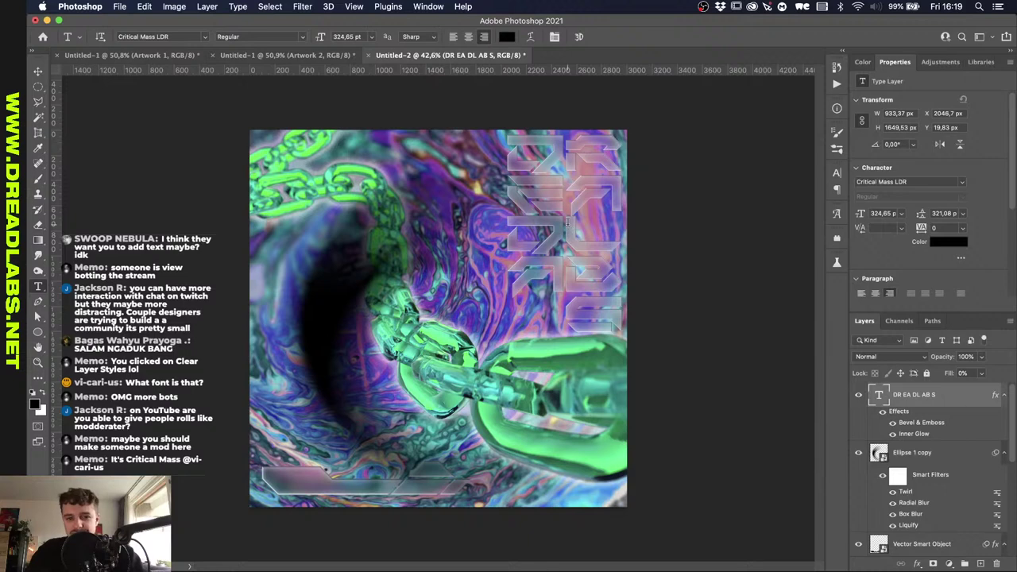
# Set the Bevel & Emboss size of the DREADLABS text layer to 16 px.
pyautogui.scroll(2, 569, 224)
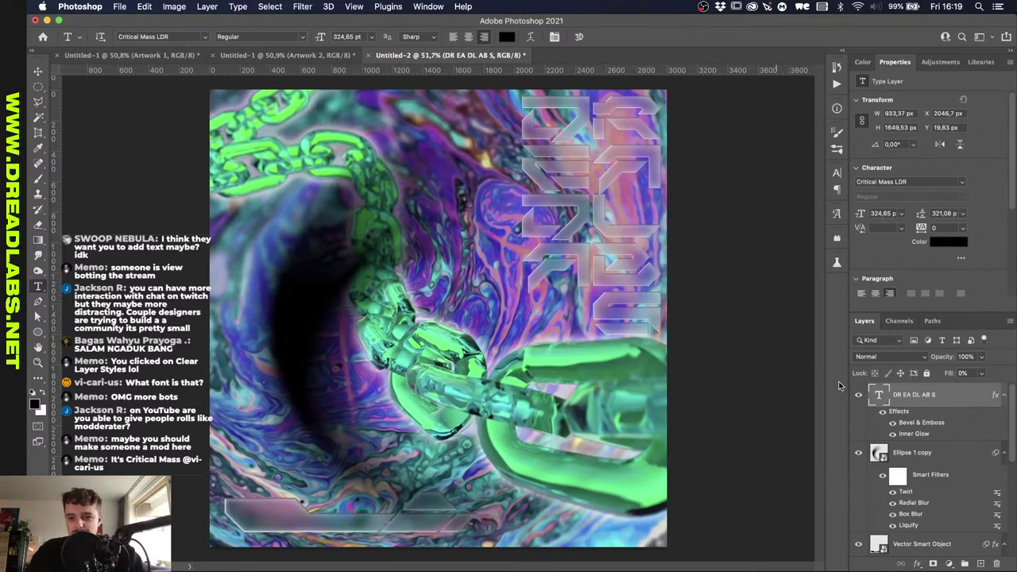
pyautogui.doubleClick(916, 423)
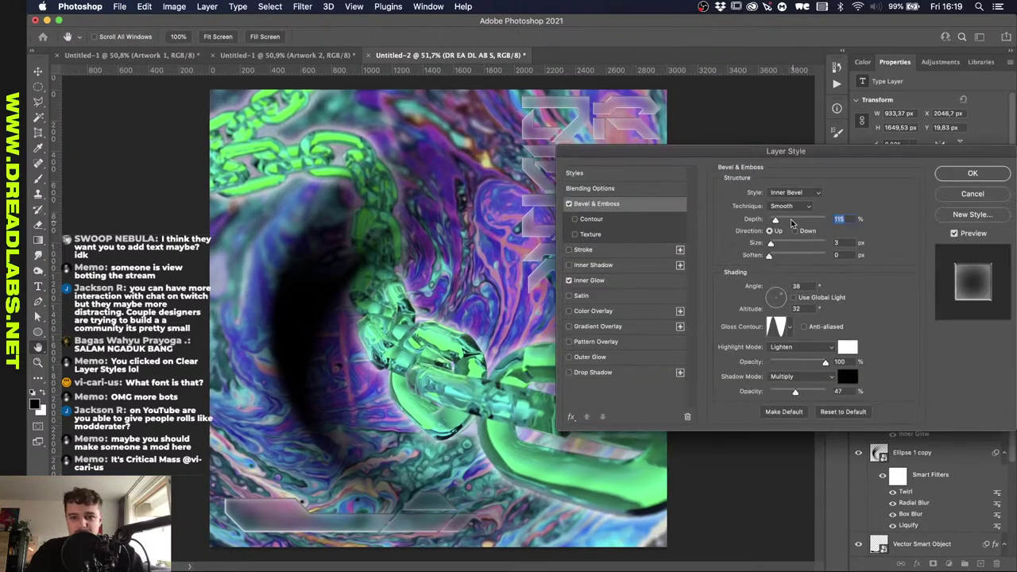
pyautogui.click(778, 244)
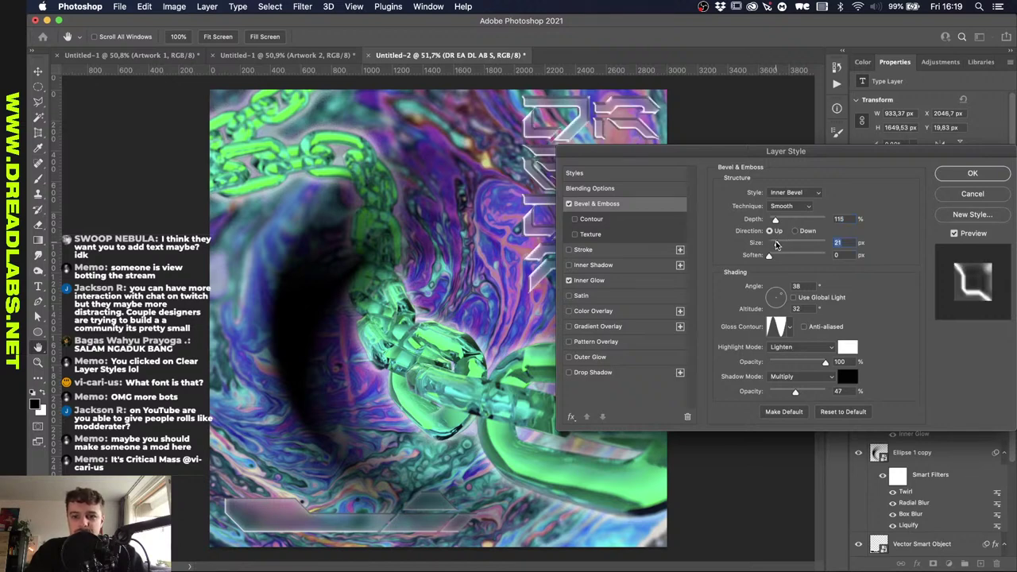
pyautogui.moveTo(778, 246); pyautogui.dragTo(777, 245)
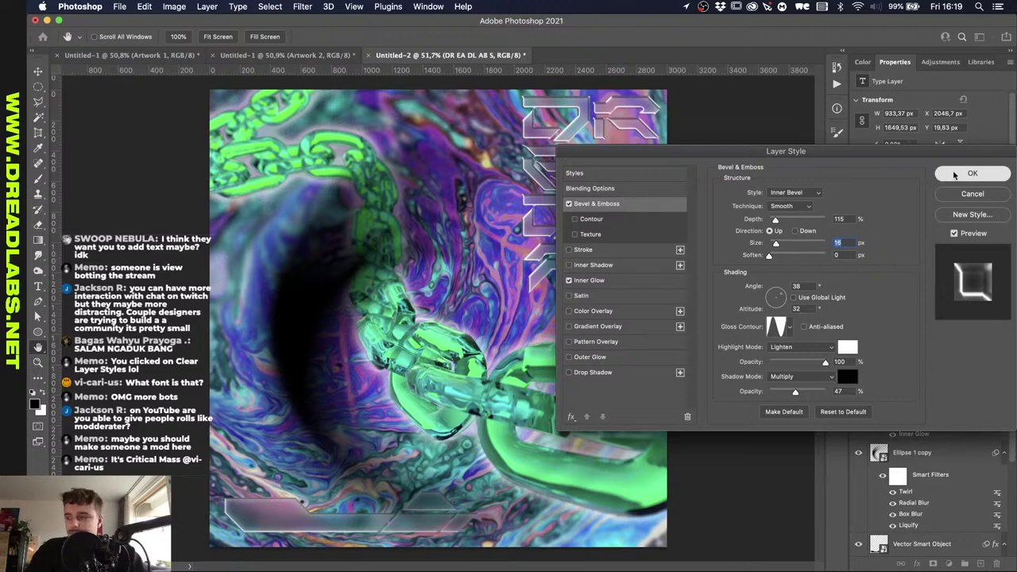
pyautogui.click(971, 173)
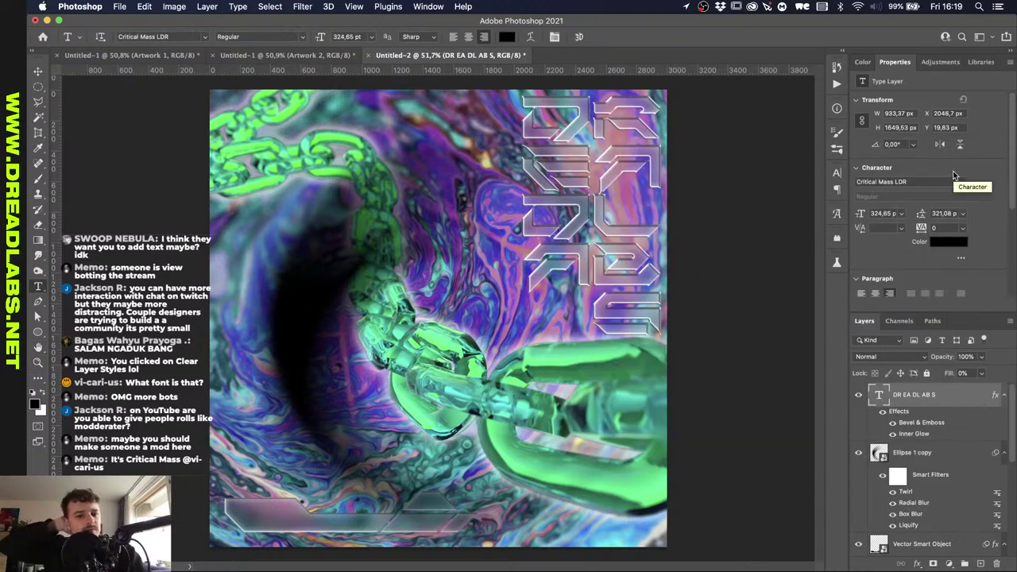
# Duplicate the Hue/Saturation 1 background layer directly above the Ellipse 1 copy layer and delete the duplicate's Gaussian Blur smart filter.
pyautogui.click(938, 452)
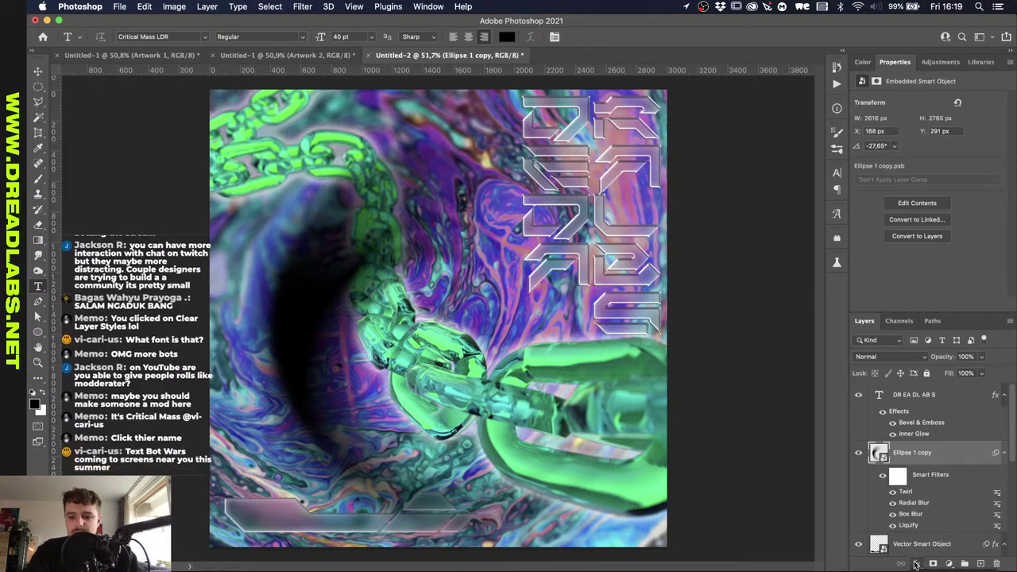
pyautogui.scroll(-3, 927, 489)
pyautogui.moveTo(915, 511); pyautogui.dragTo(908, 477)
pyautogui.rightClick(916, 494)
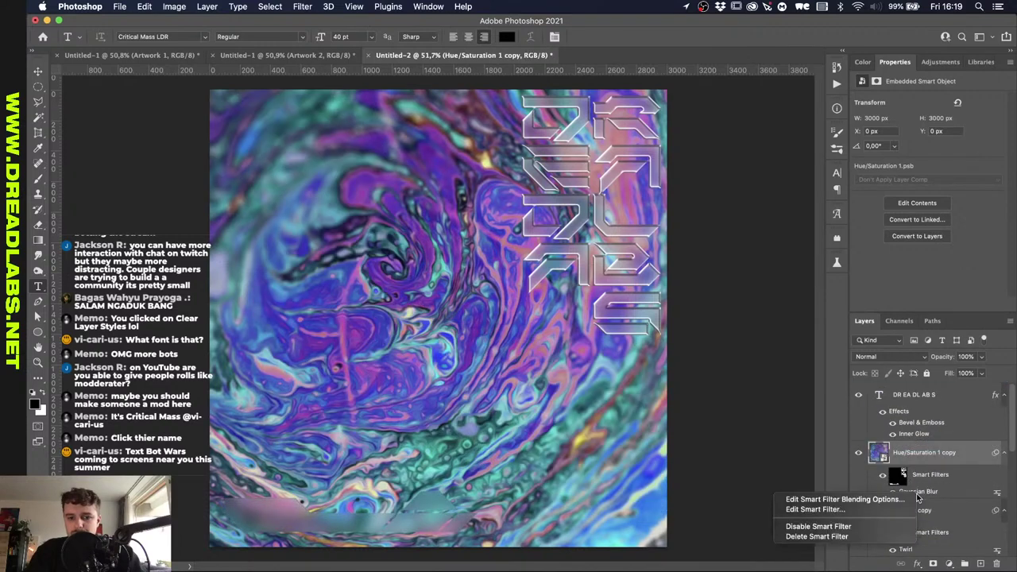
pyautogui.click(856, 537)
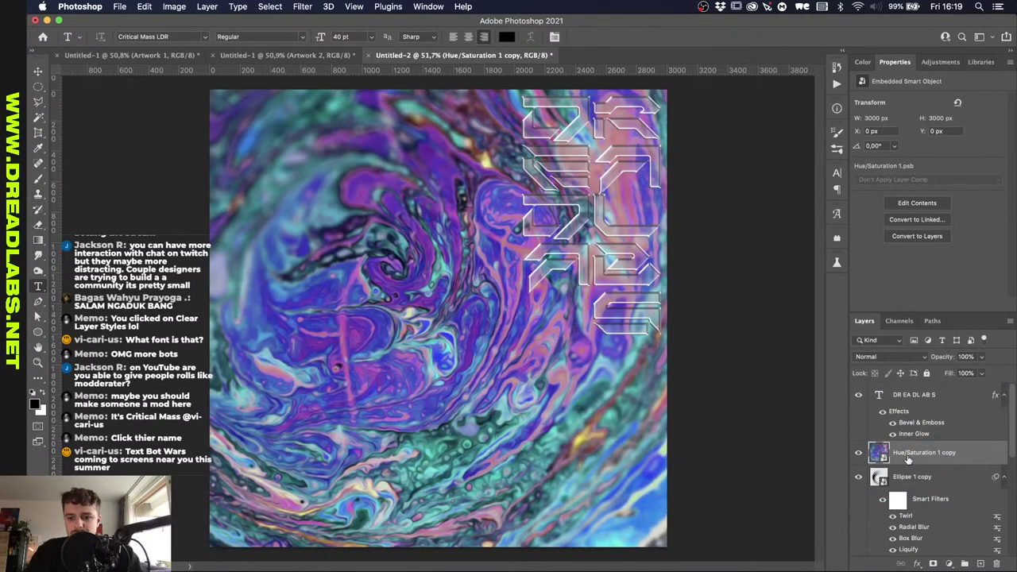
# Liquify the Hue/Saturation 1 copy layer by twirling it around its centre with a Twirl brush of size 2200.
pyautogui.scroll(-2, 391, 228)
pyautogui.scroll(-1, 391, 227)
pyautogui.click(303, 6)
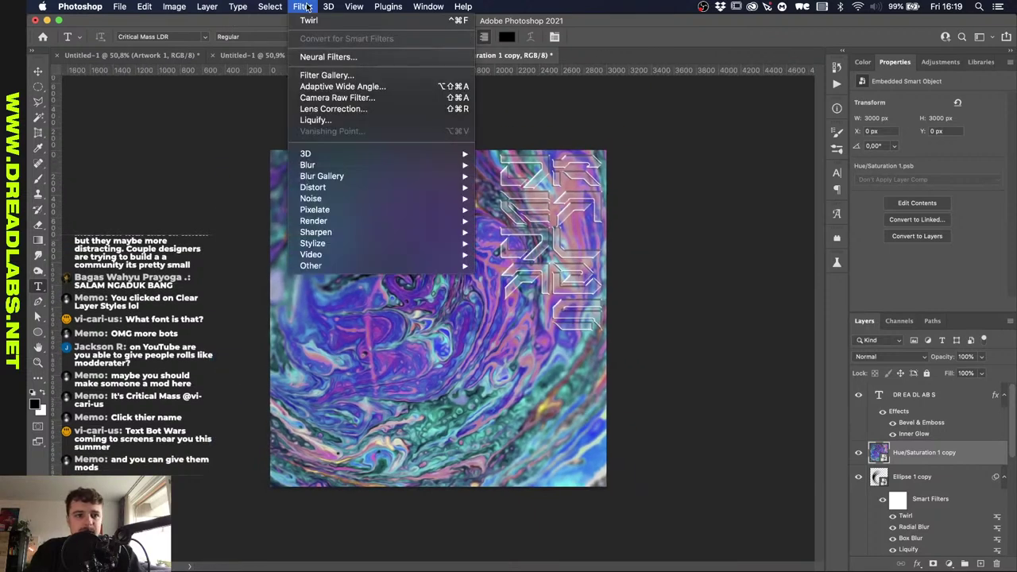
pyautogui.click(318, 121)
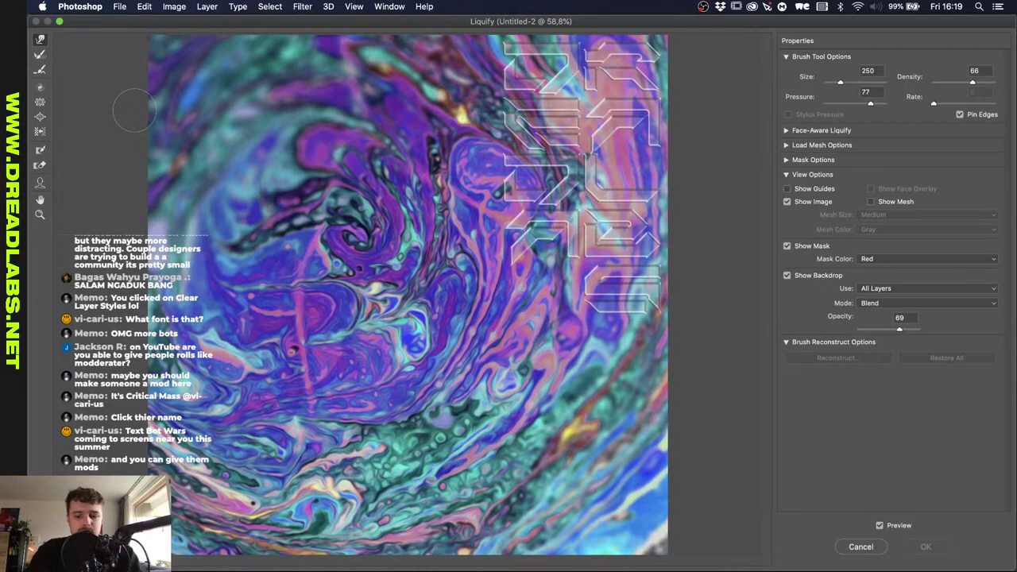
pyautogui.press(']')
pyautogui.press(']')
pyautogui.press(']')
pyautogui.press(']')
pyautogui.press(']')
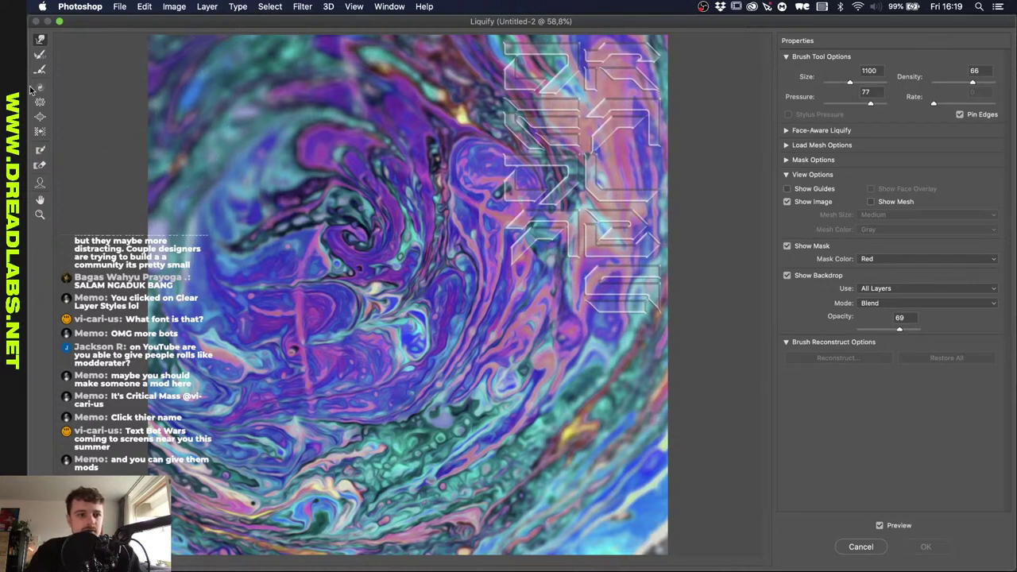
pyautogui.click(39, 87)
pyautogui.press(']')
pyautogui.press(']')
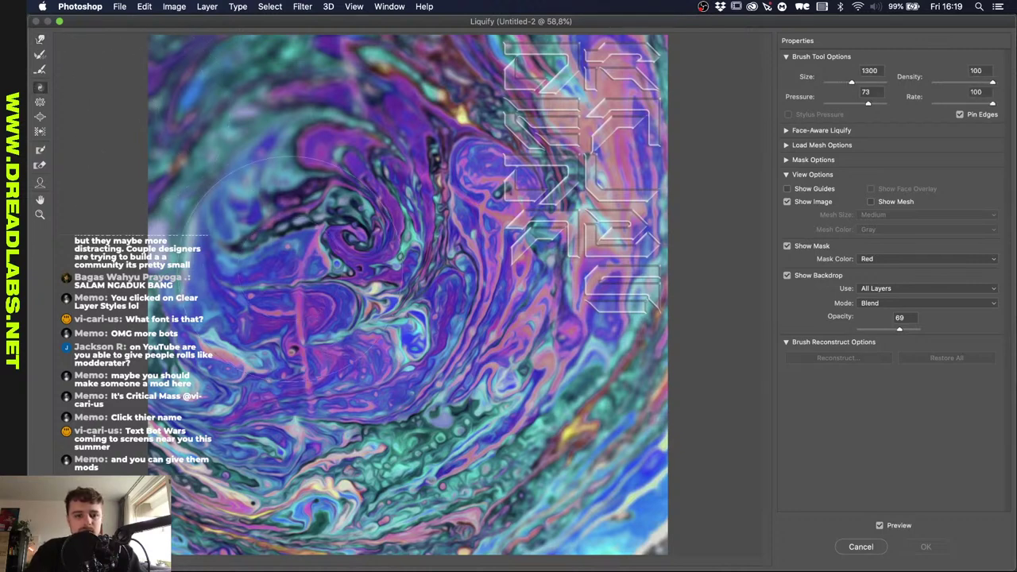
pyautogui.press(']')
pyautogui.press(']')
pyautogui.press(']')
pyautogui.press(']')
pyautogui.press(']')
pyautogui.press(']')
pyautogui.press(']')
pyautogui.press(']')
pyautogui.press(']')
pyautogui.moveTo(374, 262); pyautogui.dragTo(373, 263)
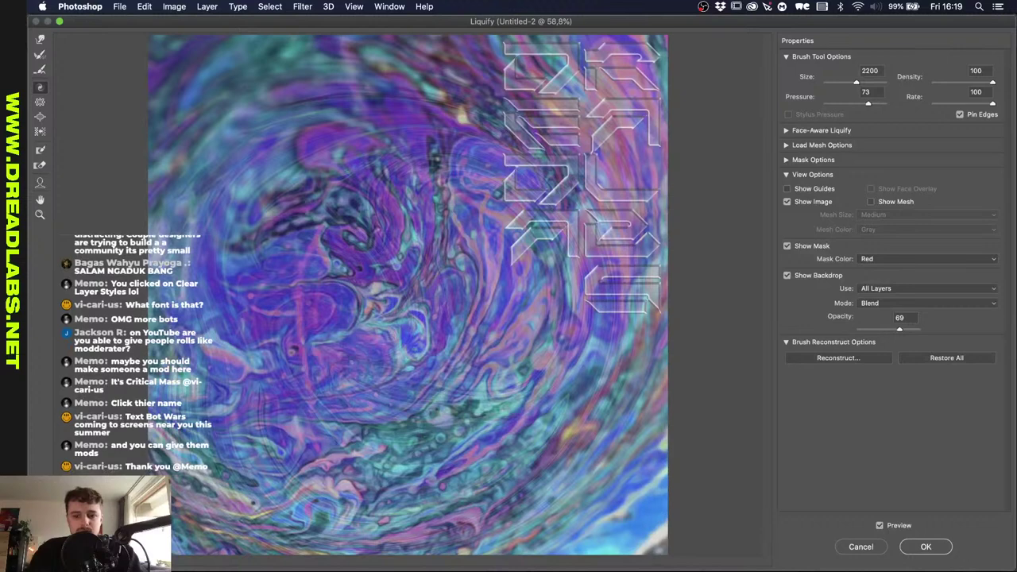
pyautogui.click(928, 547)
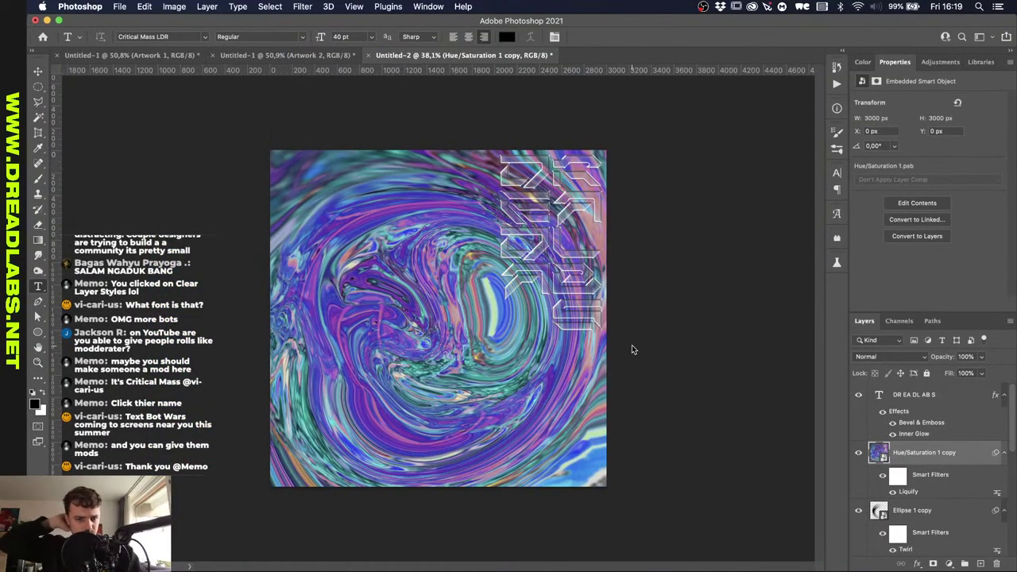
# Clip the Hue/Saturation 1 copy layer to the Ellipse 1 copy layer below it.
pyautogui.press('super+plus')
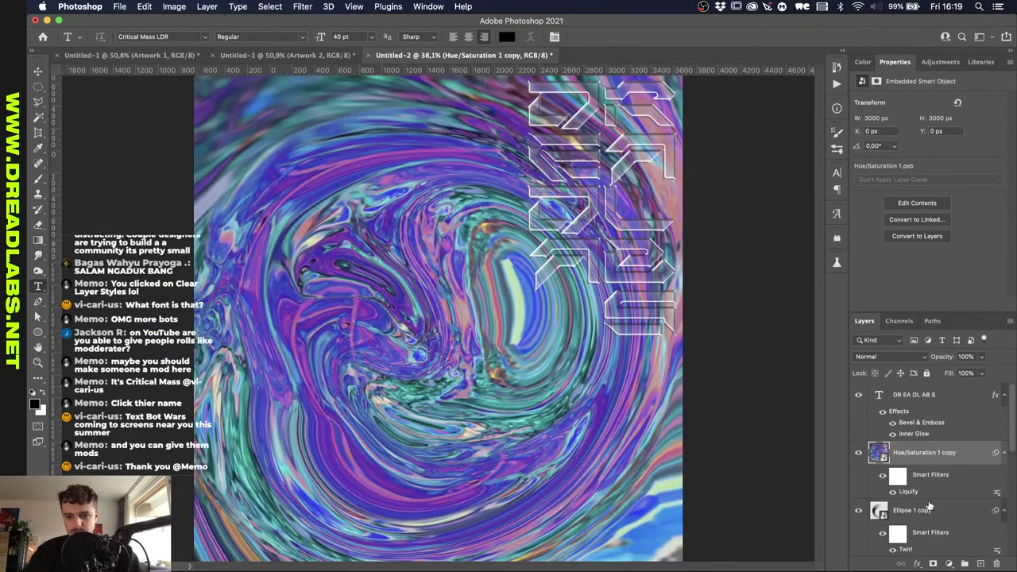
pyautogui.click(928, 506)
pyautogui.moveTo(930, 503); pyautogui.dragTo(935, 459)
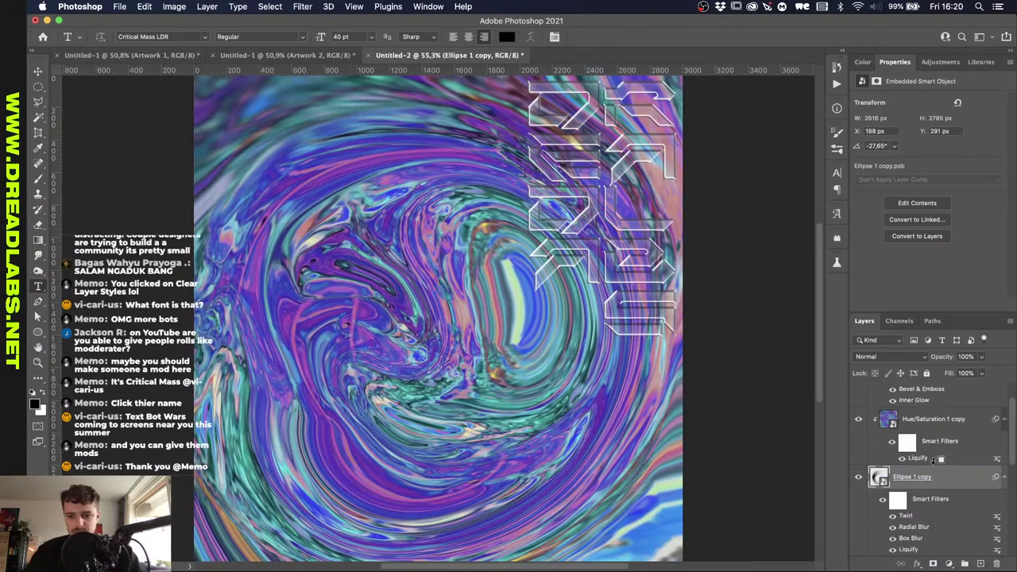
pyautogui.scroll(-3, 471, 321)
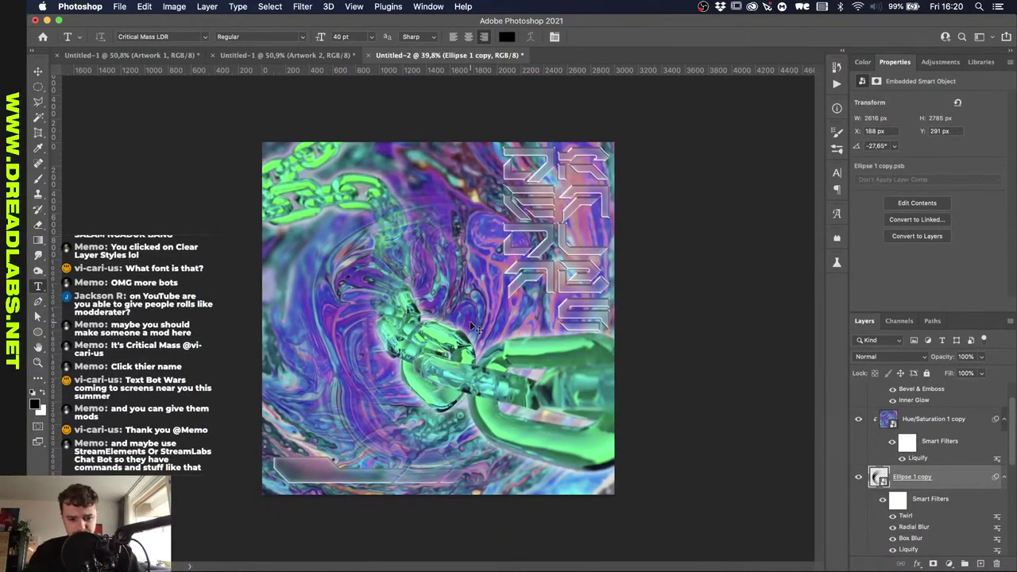
pyautogui.press('super+t')
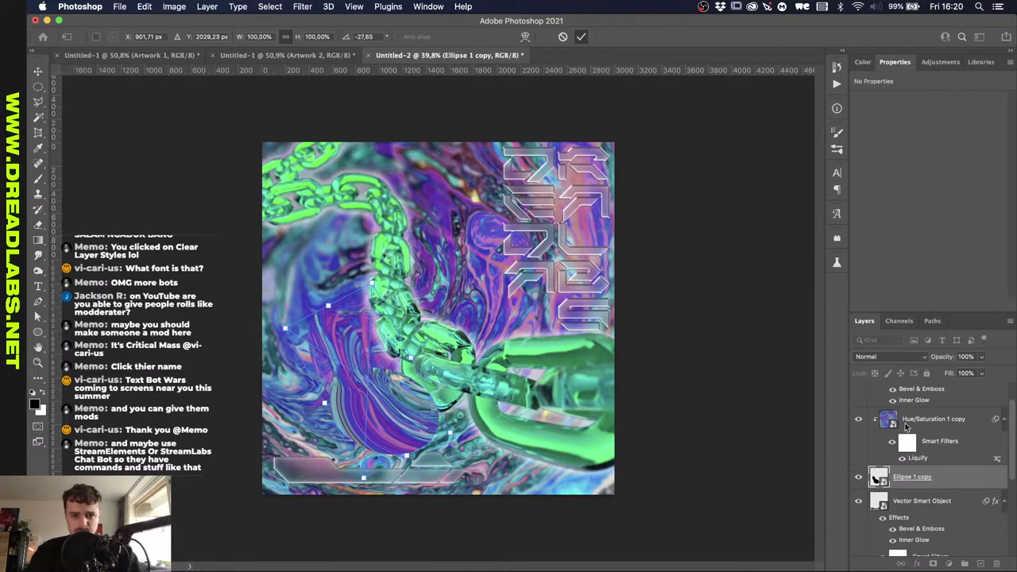
pyautogui.press('t')
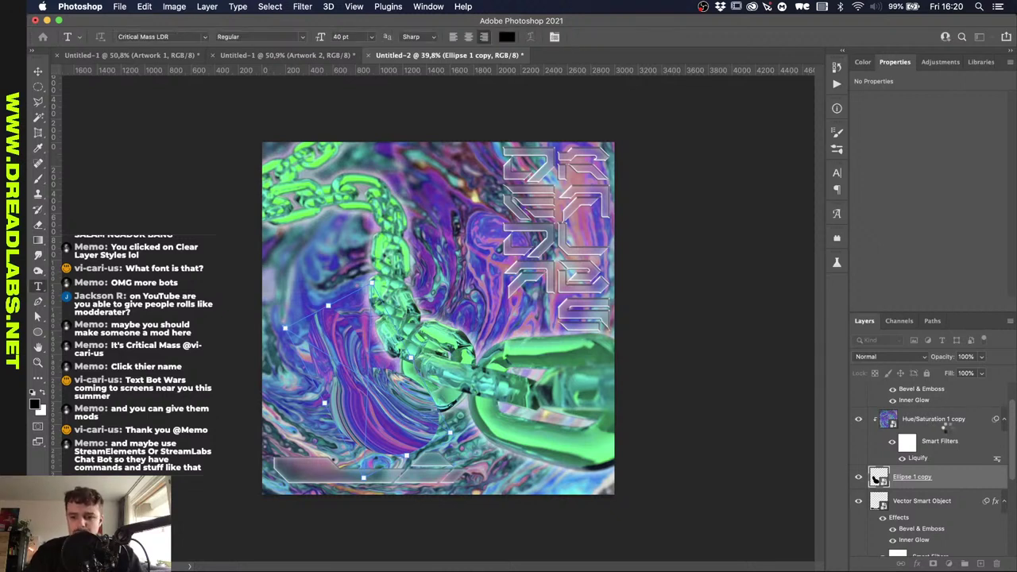
pyautogui.scroll(1, 948, 431)
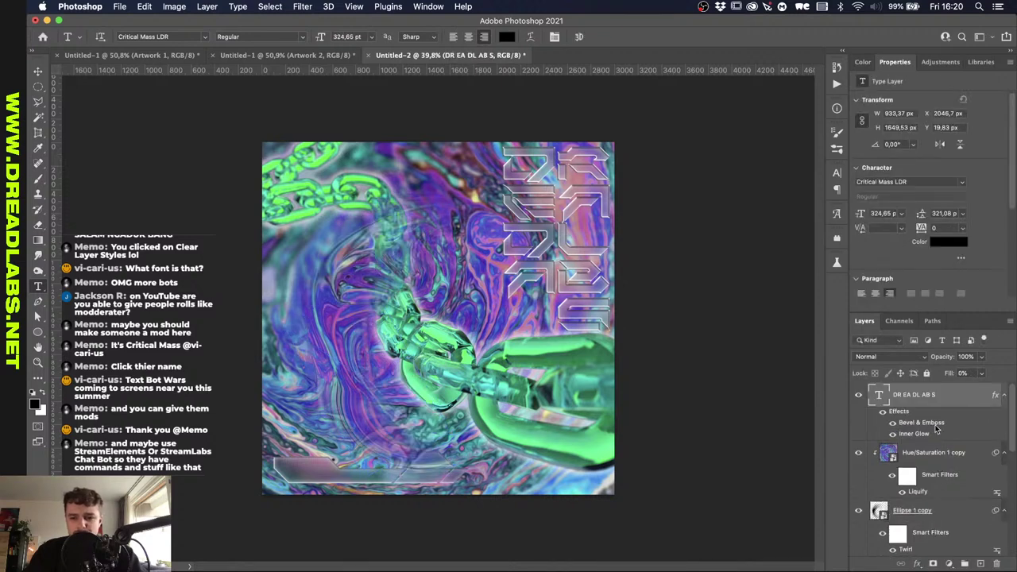
pyautogui.doubleClick(945, 429)
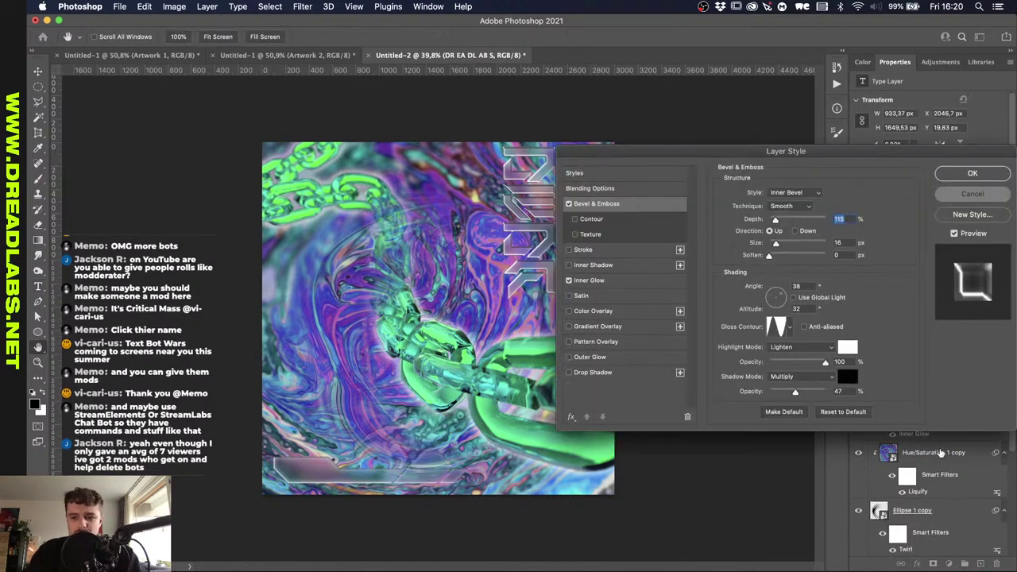
pyautogui.press('Return')
# Rotate the clipped Hue/Saturation 1 copy layer to about 174.61° around its centre.
pyautogui.click(937, 453)
pyautogui.hotkey('ctrl', 't')
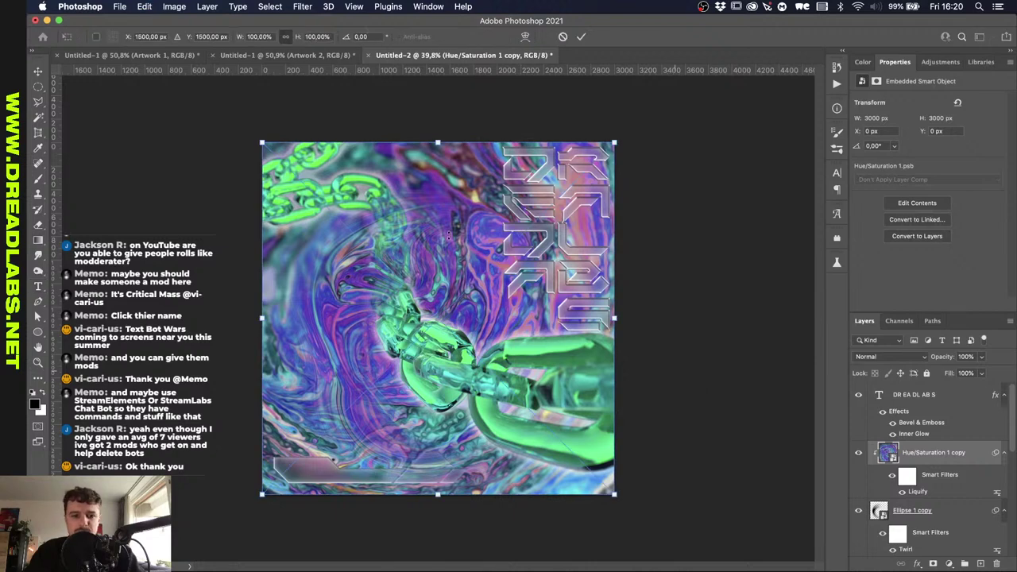
pyautogui.moveTo(626, 124); pyautogui.dragTo(413, 349)
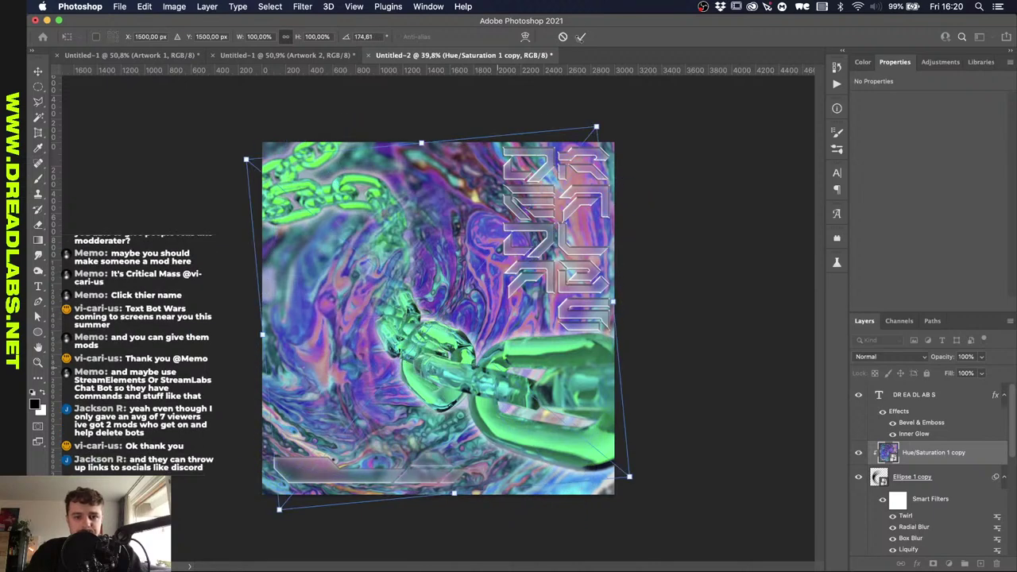
pyautogui.click(584, 37)
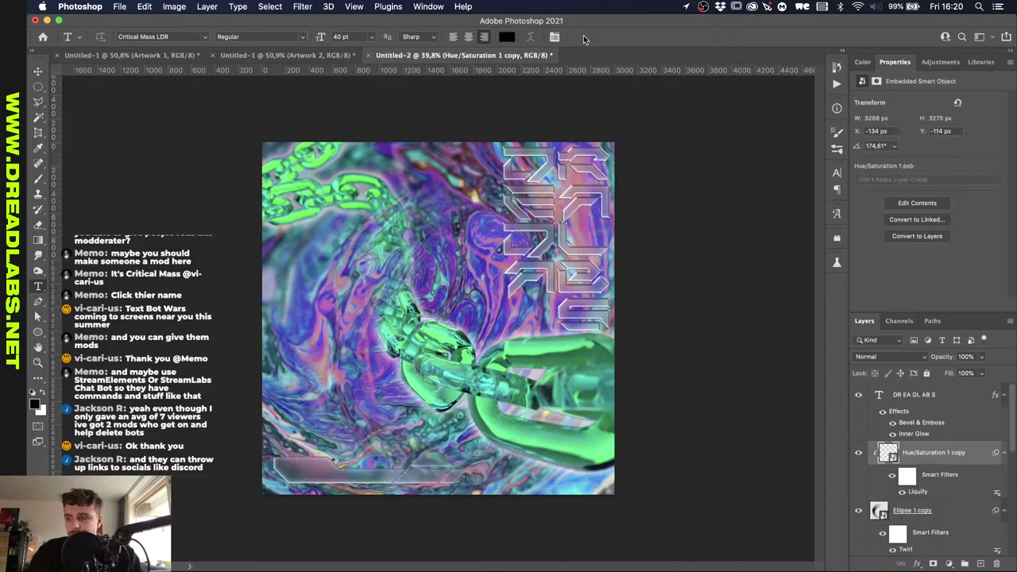
# Apply a Radial Blur smart filter to the Hue/Saturation 1 copy layer with amount 100, Spin method and Good quality.
pyautogui.press('super+0')
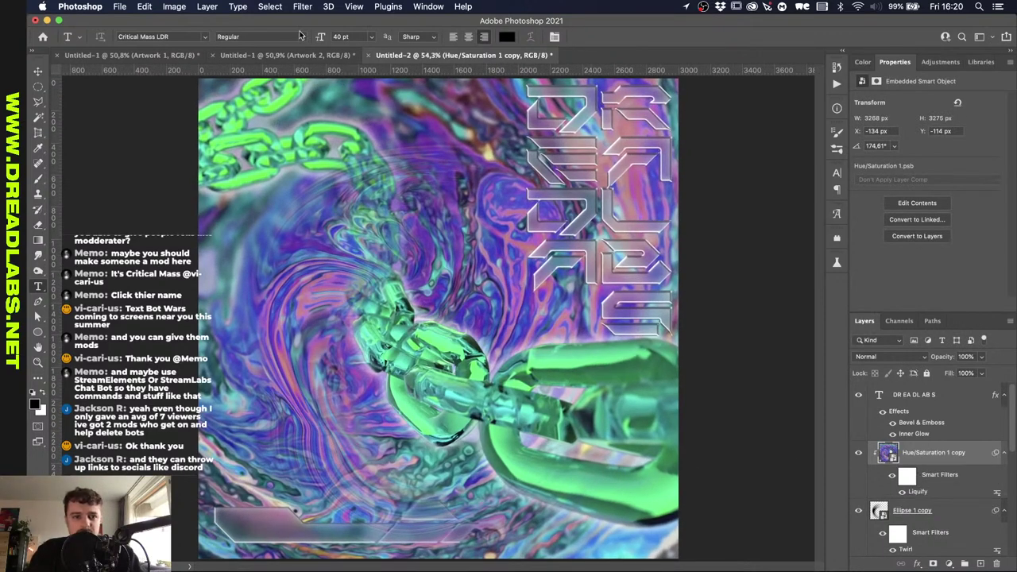
pyautogui.click(305, 7)
pyautogui.moveTo(338, 165)
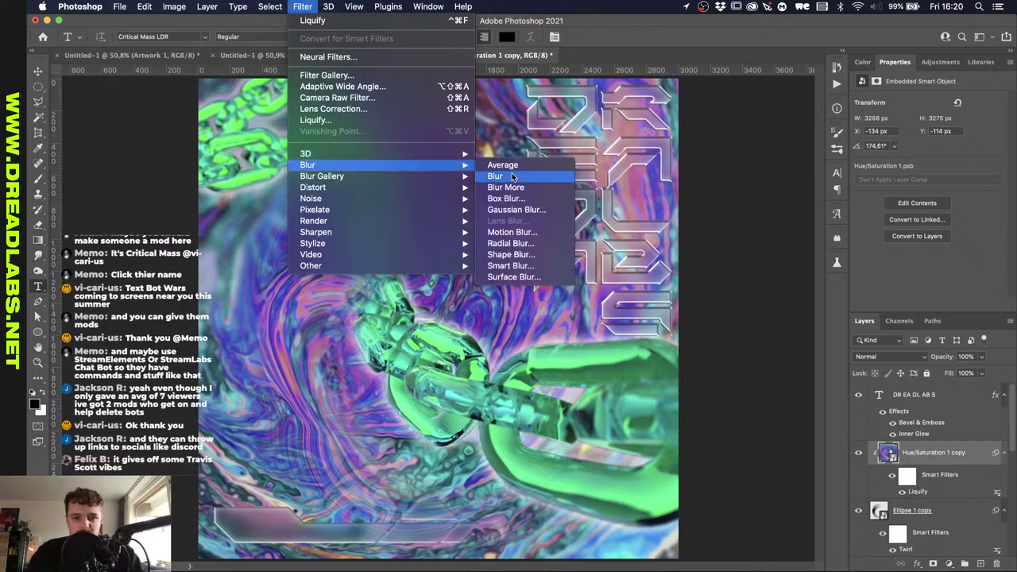
pyautogui.click(518, 248)
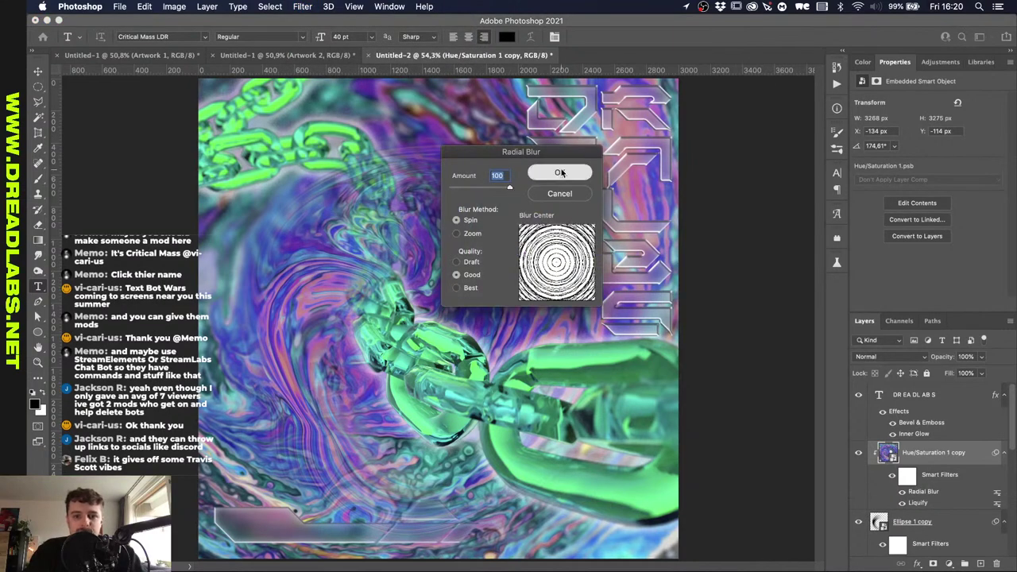
pyautogui.click(559, 173)
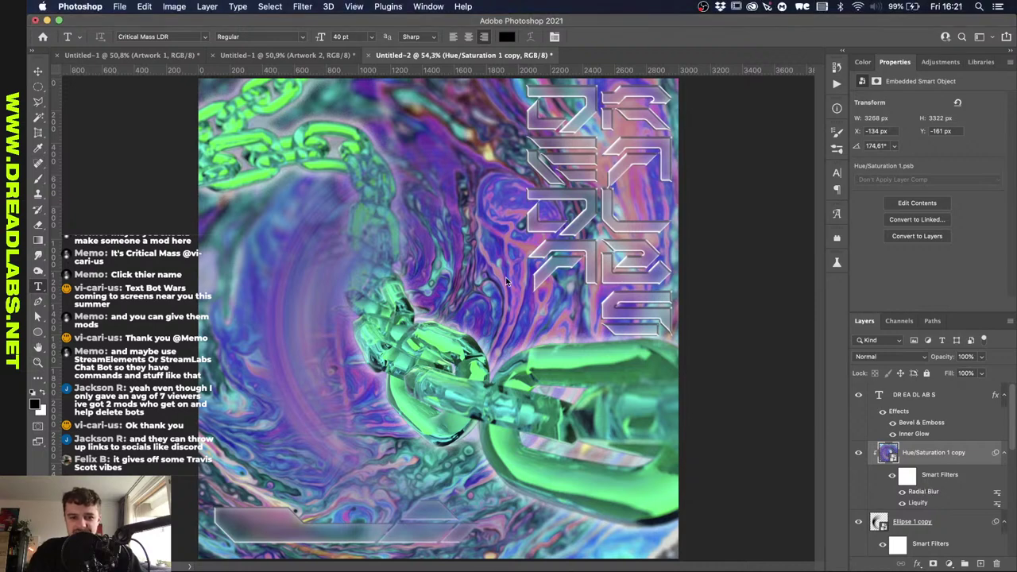
# Set the Radial Blur amount of the Hue/Saturation 1 copy layer to 36.
pyautogui.doubleClick(947, 494)
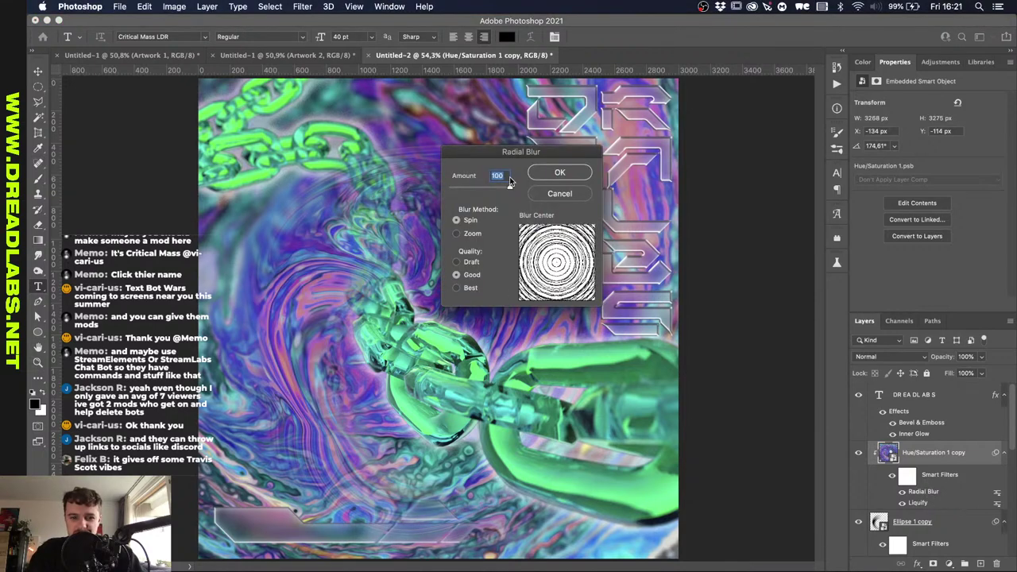
pyautogui.moveTo(510, 189); pyautogui.dragTo(472, 186)
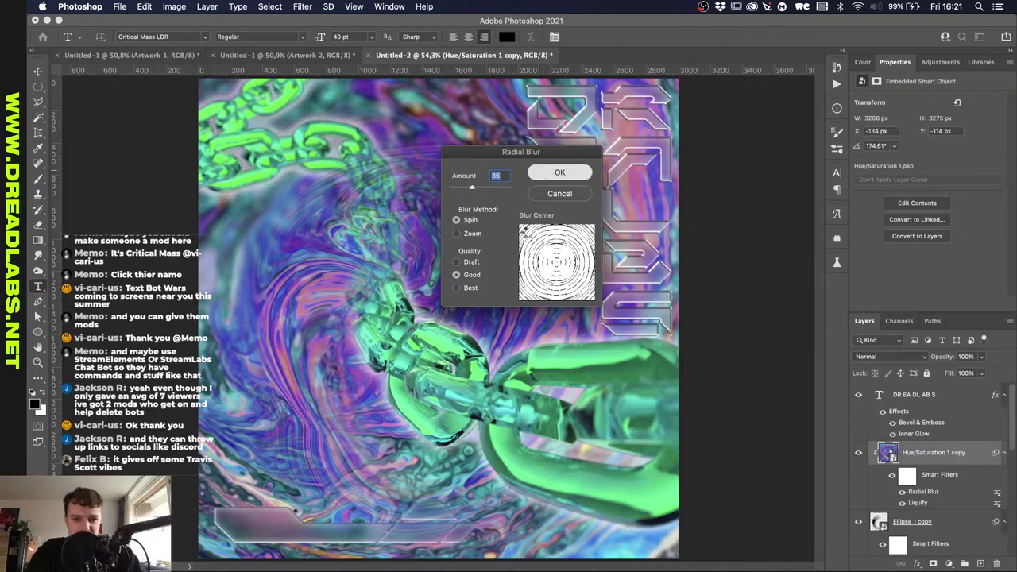
pyautogui.press('Return')
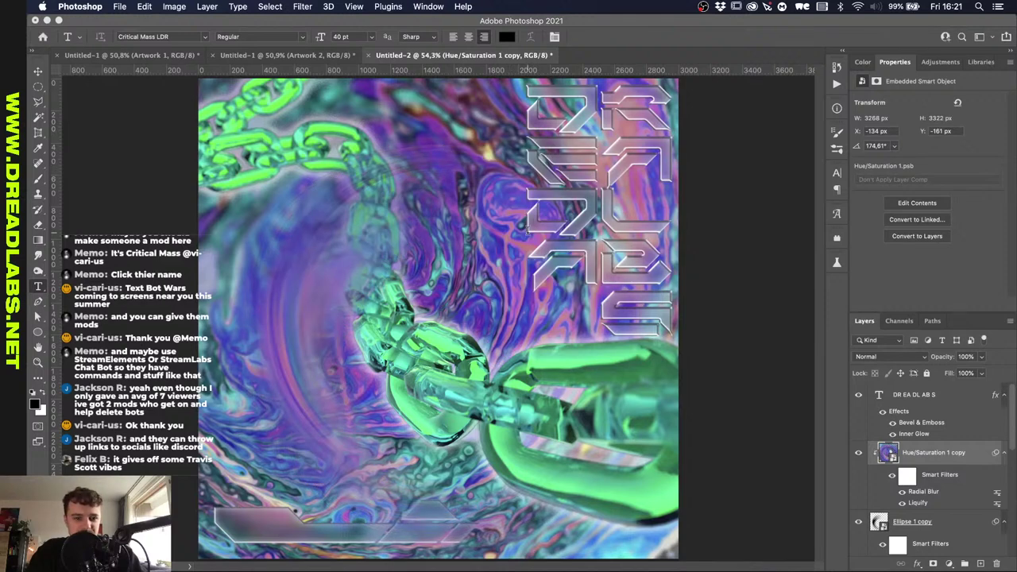
# Apply a Hue/Saturation adjustment to the Hue/Saturation 1 copy layer with hue about +6 and saturation +33.
pyautogui.press('super+u')
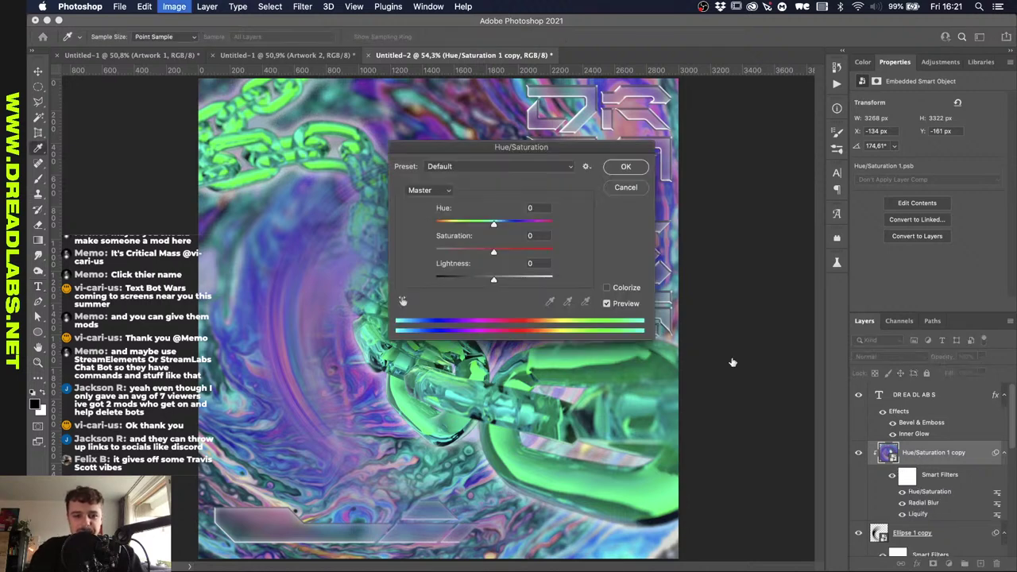
pyautogui.moveTo(496, 225); pyautogui.dragTo(505, 227)
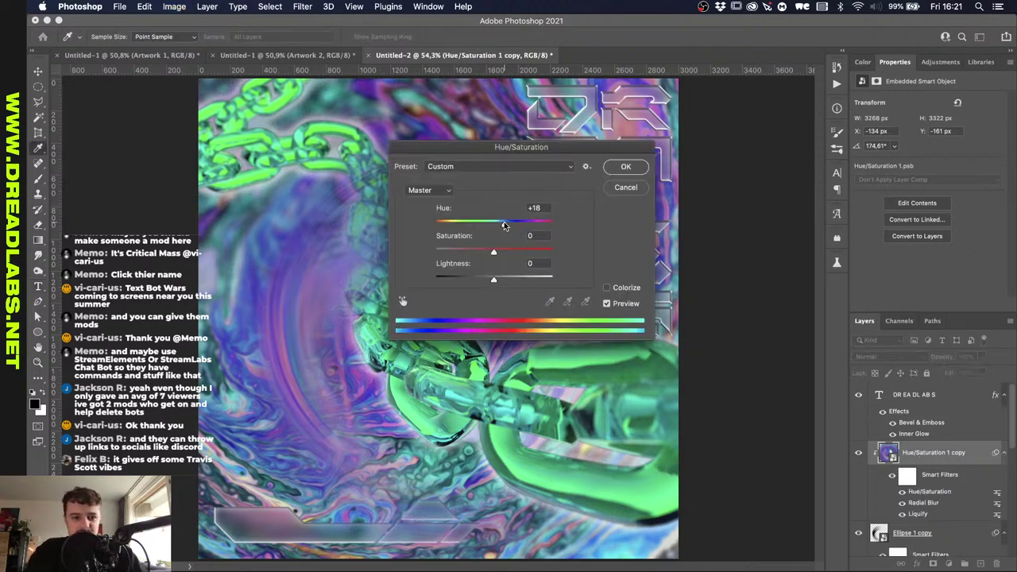
pyautogui.click(504, 227)
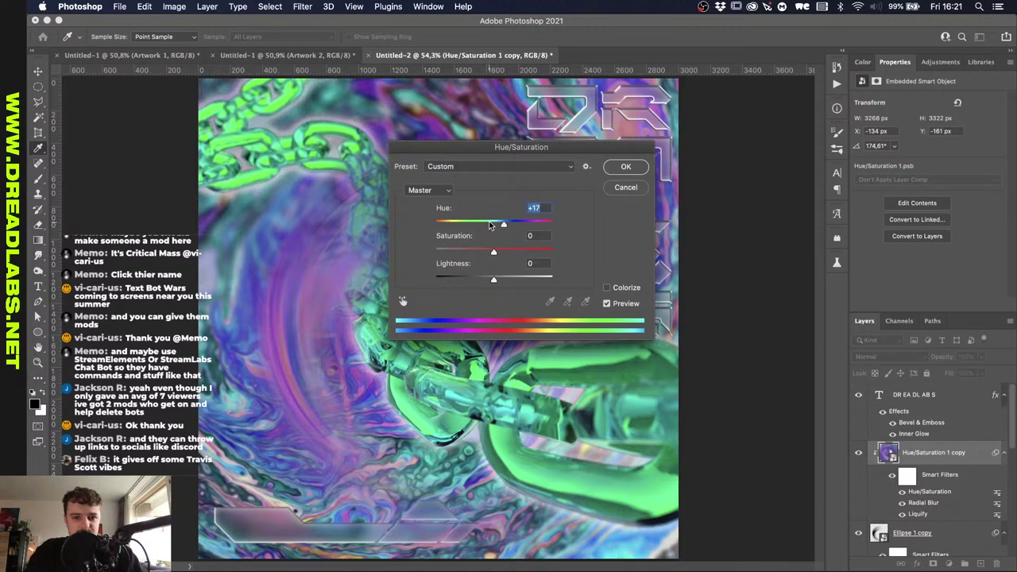
pyautogui.click(503, 252)
pyautogui.click(525, 254)
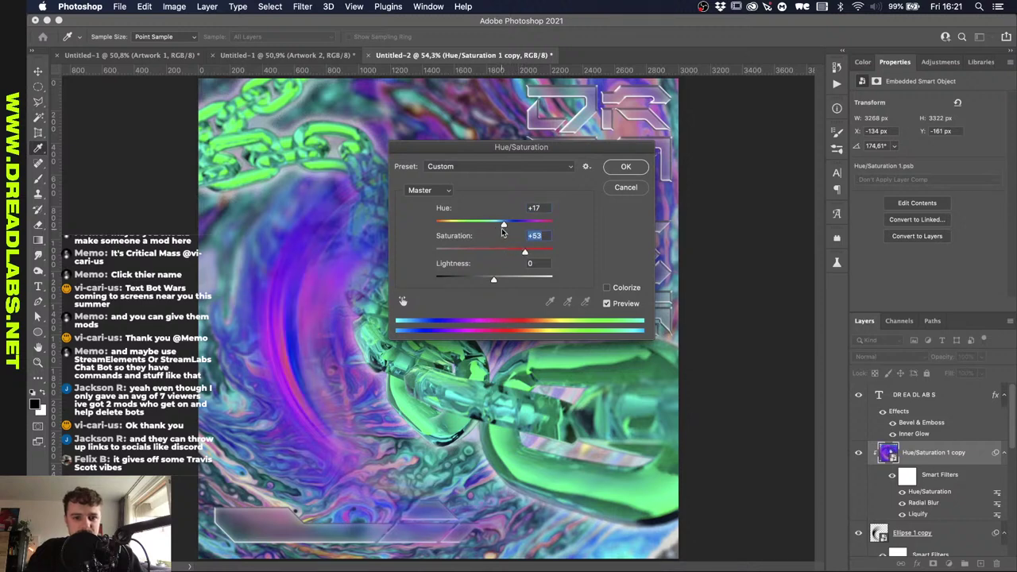
pyautogui.hotkey('shift', 'Down')
pyautogui.hotkey('shift', 'Down')
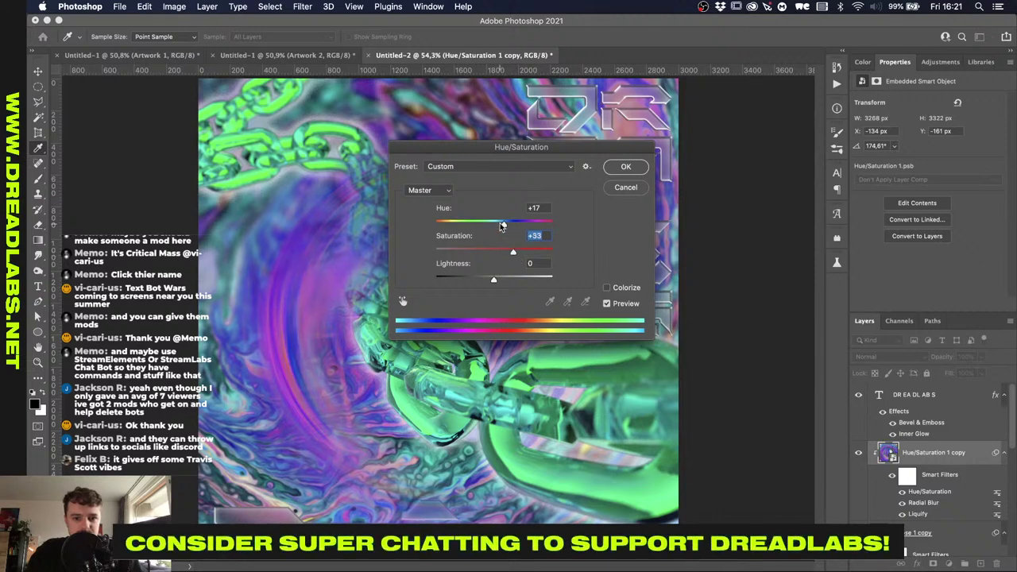
pyautogui.moveTo(502, 226); pyautogui.dragTo(497, 225)
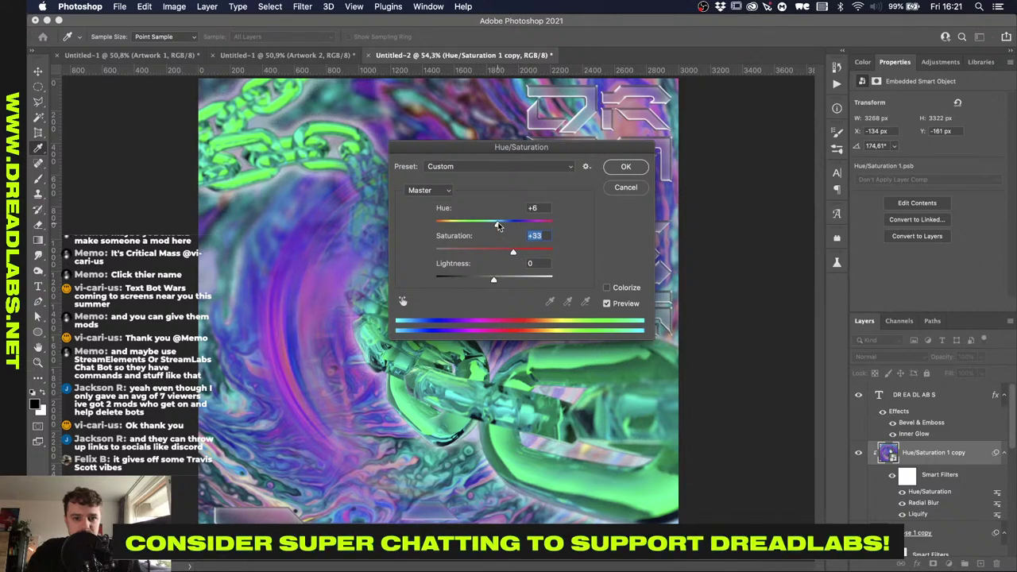
pyautogui.click(626, 167)
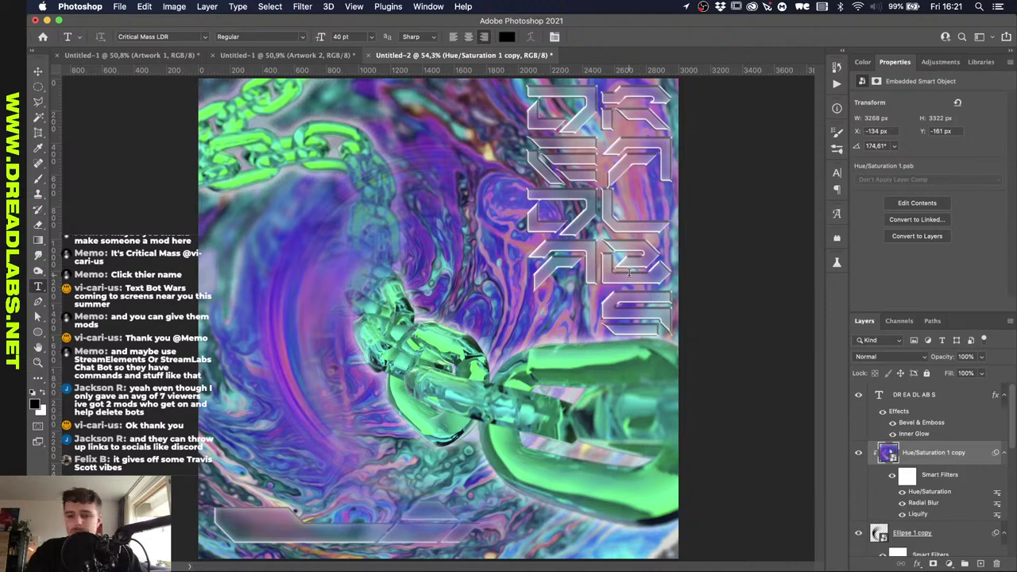
# Convert the Hue/Saturation 1 copy and Ellipse 1 copy layers together into a single smart object.
pyautogui.rightClick(923, 458)
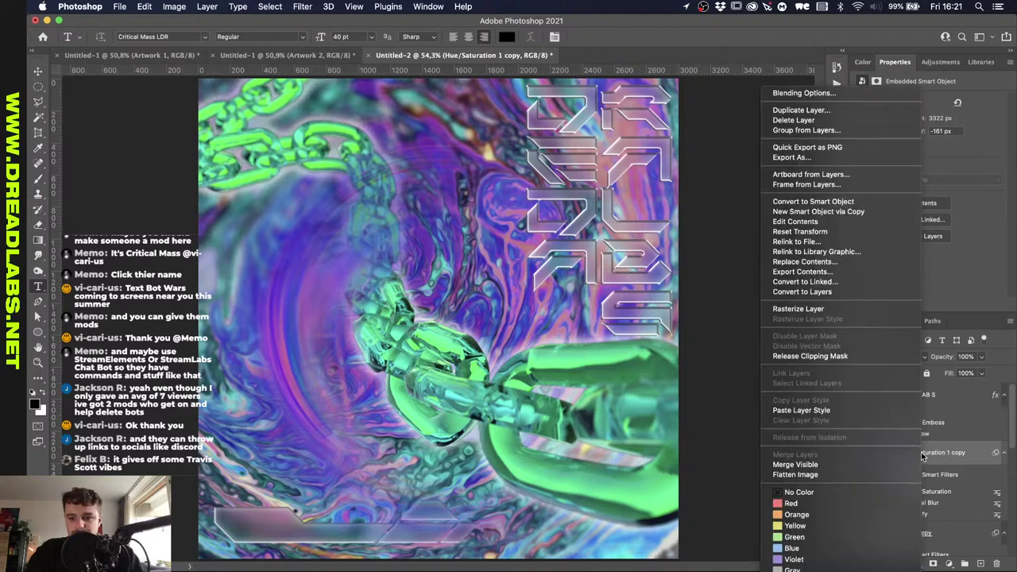
pyautogui.click(953, 453)
pyautogui.keyDown('shift'); pyautogui.click(932, 534); pyautogui.keyUp('shift')
pyautogui.rightClick(932, 535)
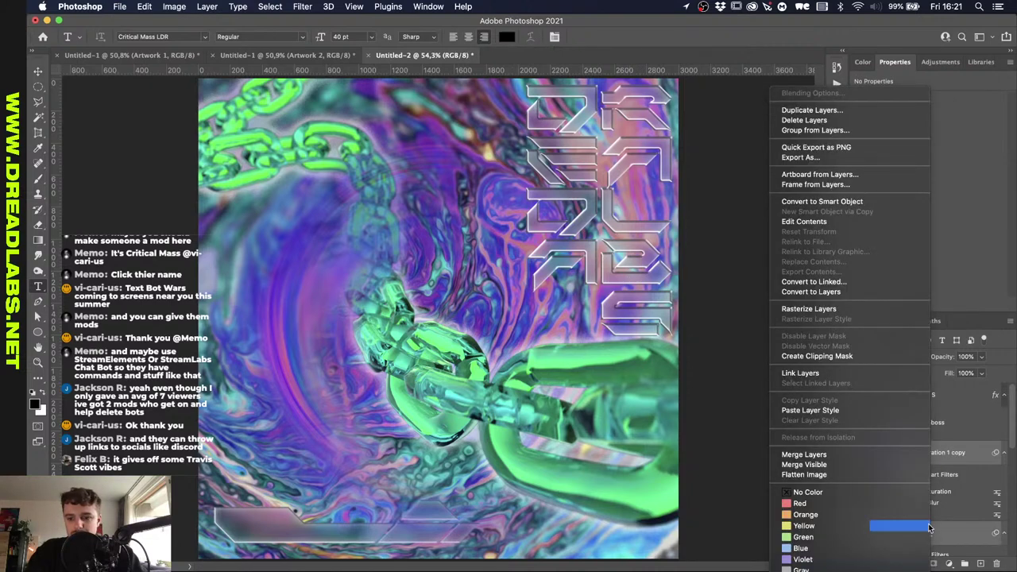
pyautogui.click(860, 204)
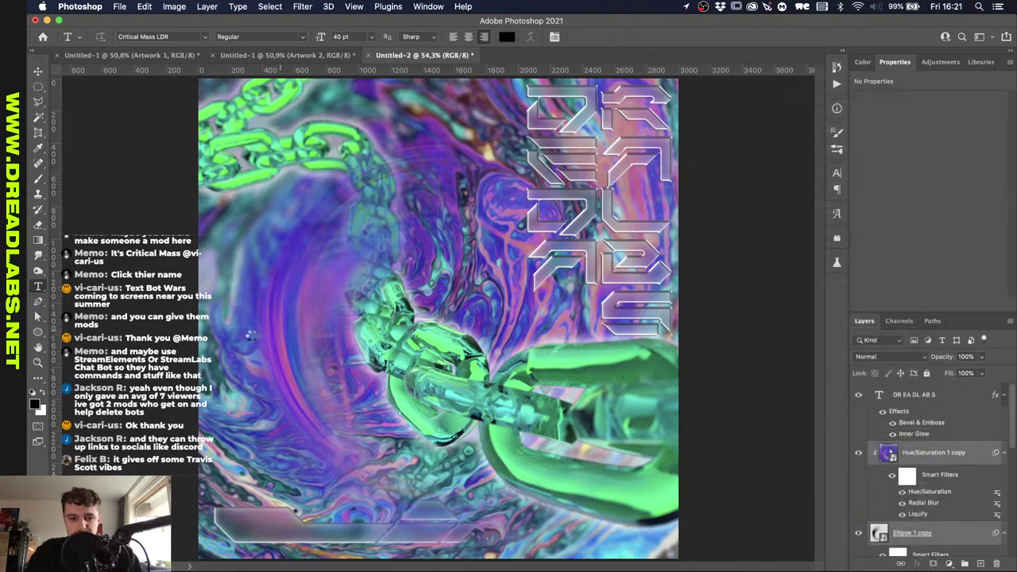
# Rotate the Hue/Saturation 1 copy smart object to about -63.7° so its swirl curves under the chain.
pyautogui.press('super+0')
pyautogui.press('super+t')
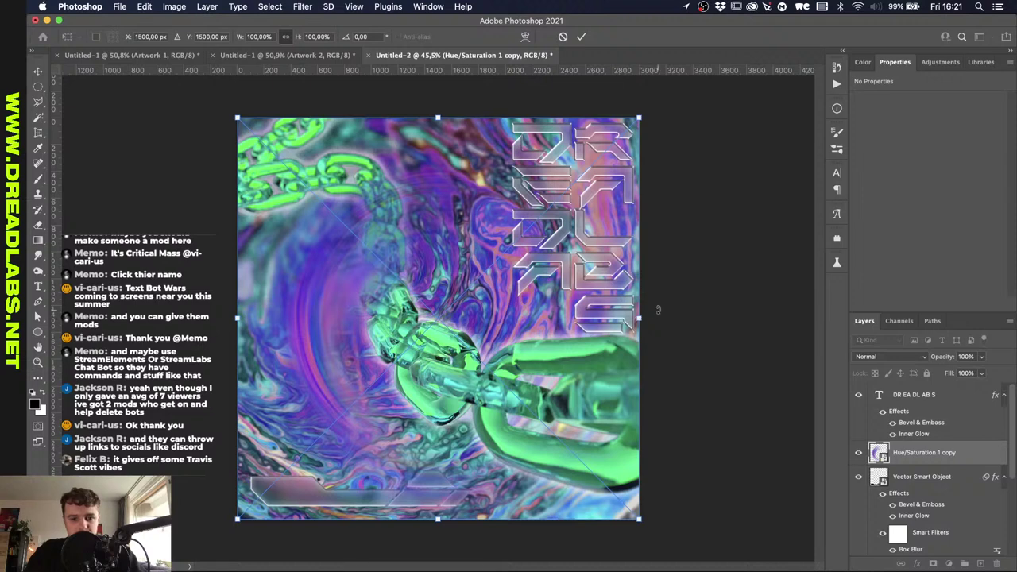
pyautogui.moveTo(658, 310); pyautogui.dragTo(651, 166)
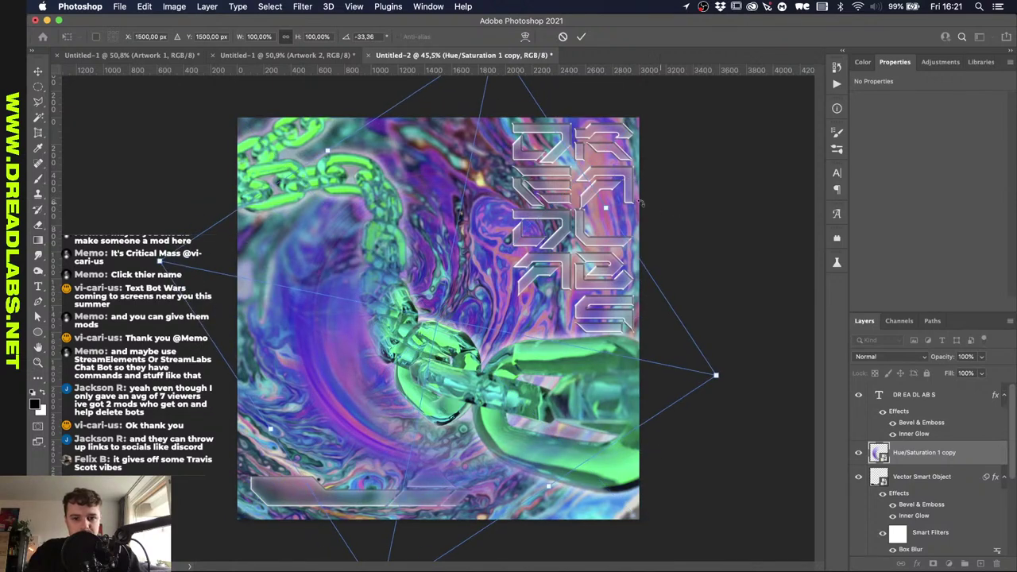
pyautogui.moveTo(641, 203); pyautogui.dragTo(524, 137)
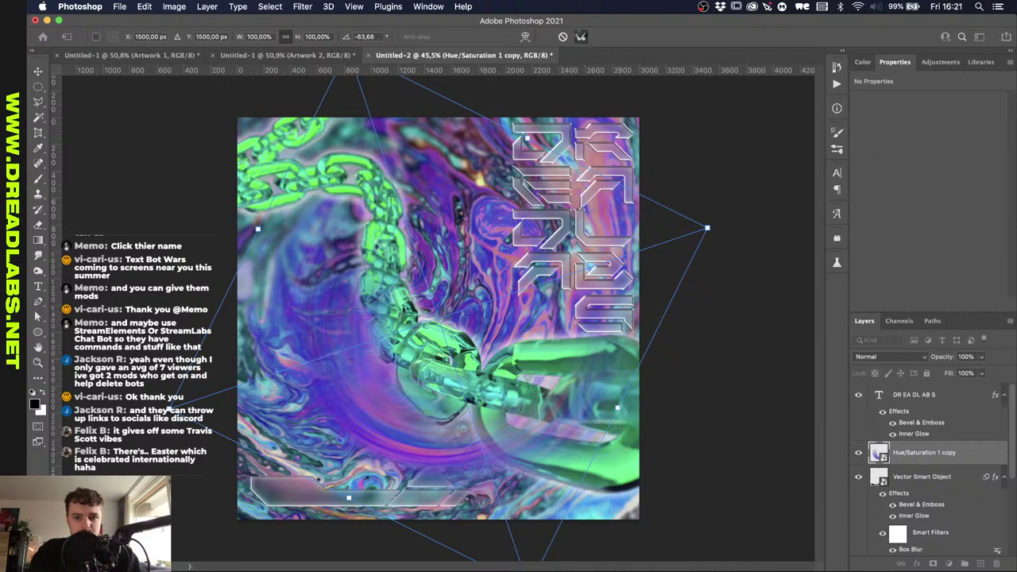
pyautogui.click(580, 37)
# Add a white Screen-mode Outer Glow to the DREADLABS lettering with opacity 35% and a reduced glow size.
pyautogui.click(912, 433)
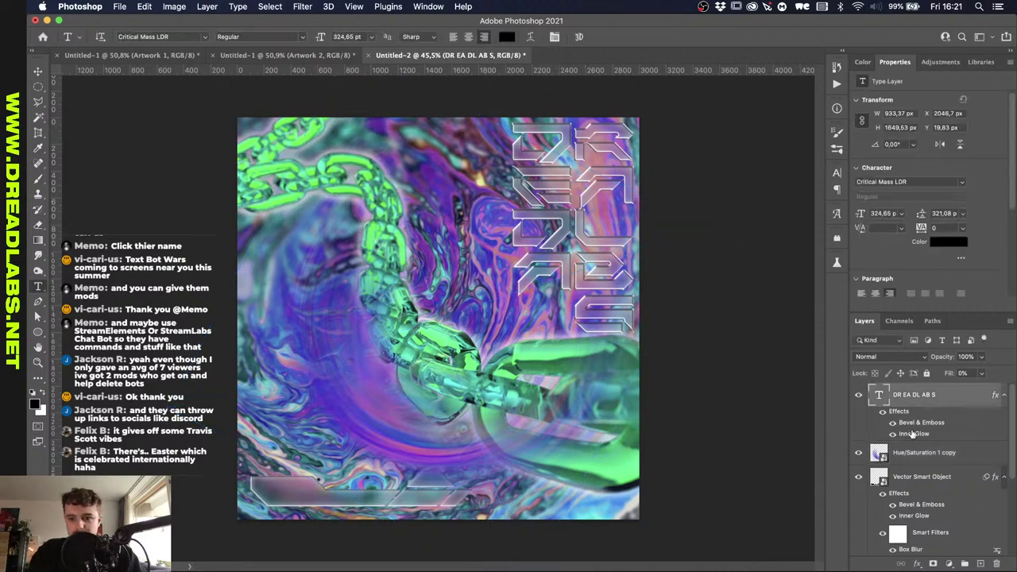
pyautogui.click(918, 564)
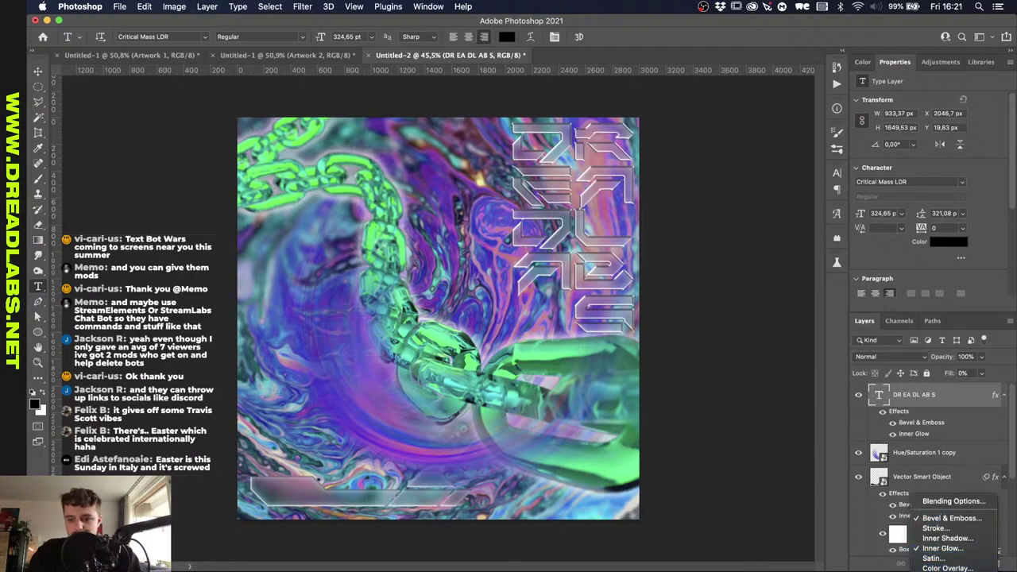
pyautogui.click(946, 571)
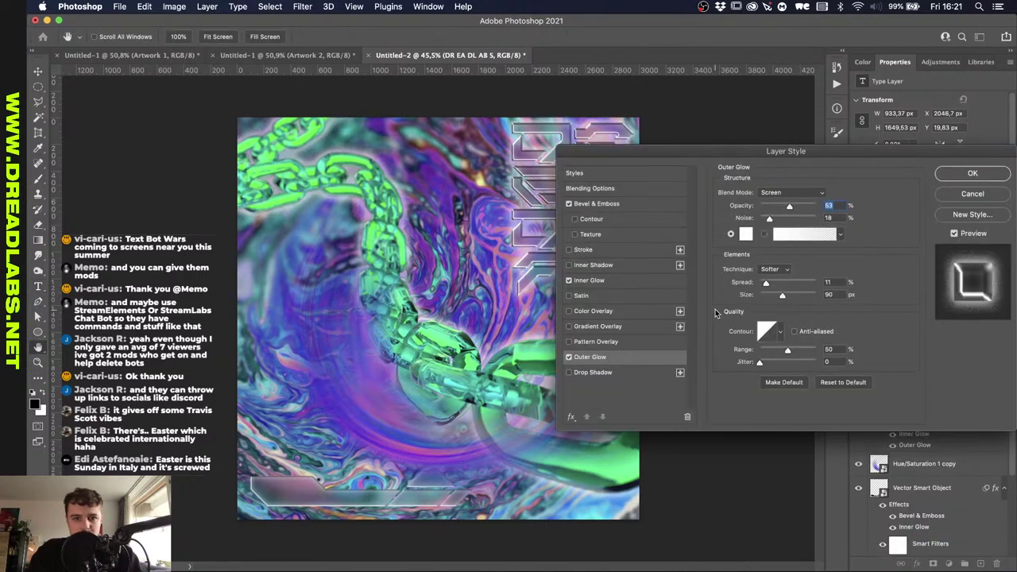
pyautogui.moveTo(789, 207); pyautogui.dragTo(778, 207)
pyautogui.moveTo(782, 295); pyautogui.dragTo(774, 294)
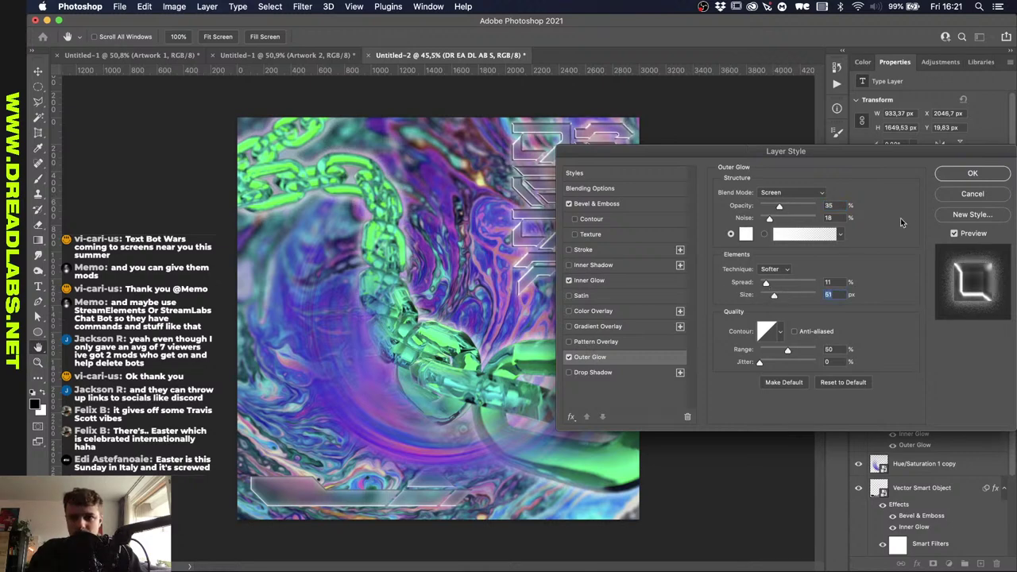
pyautogui.click(955, 168)
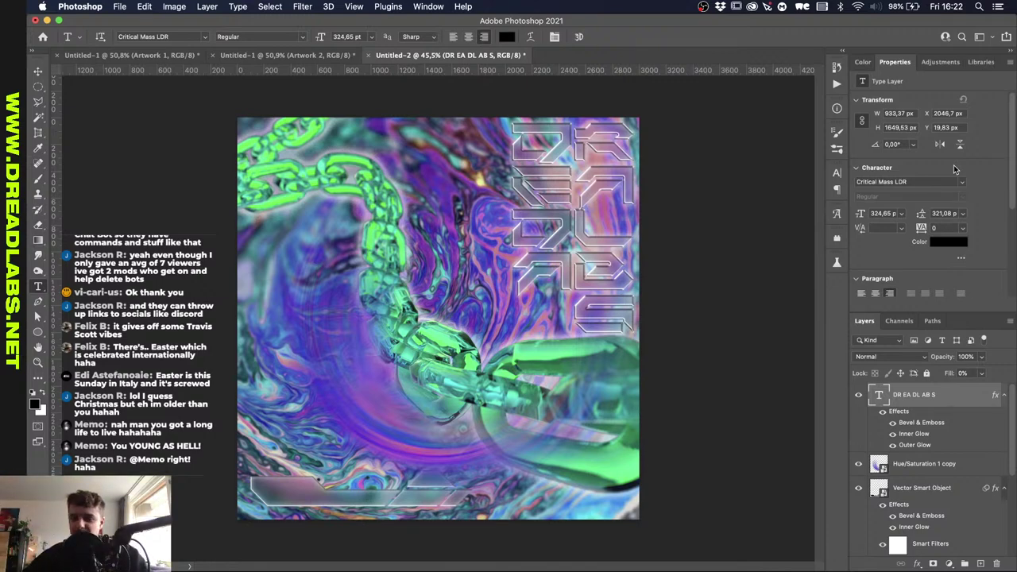
# Distort the Hue/Saturation 1 copy smart object by stretching its lower and right corners outward and pulling its upper corner inward.
pyautogui.press('super+t')
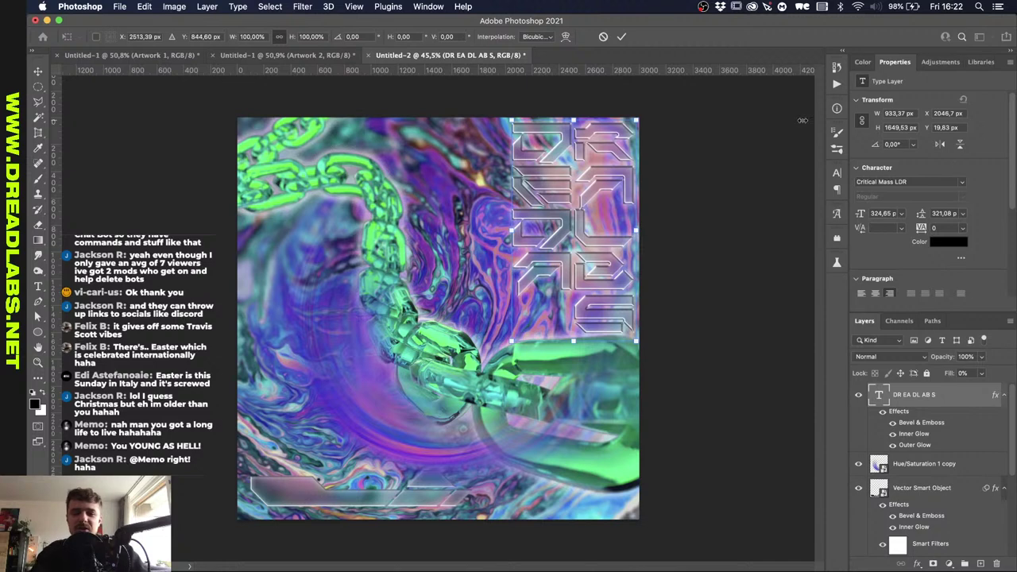
pyautogui.click(622, 36)
pyautogui.click(915, 467)
pyautogui.press('super+t')
pyautogui.press('super+0')
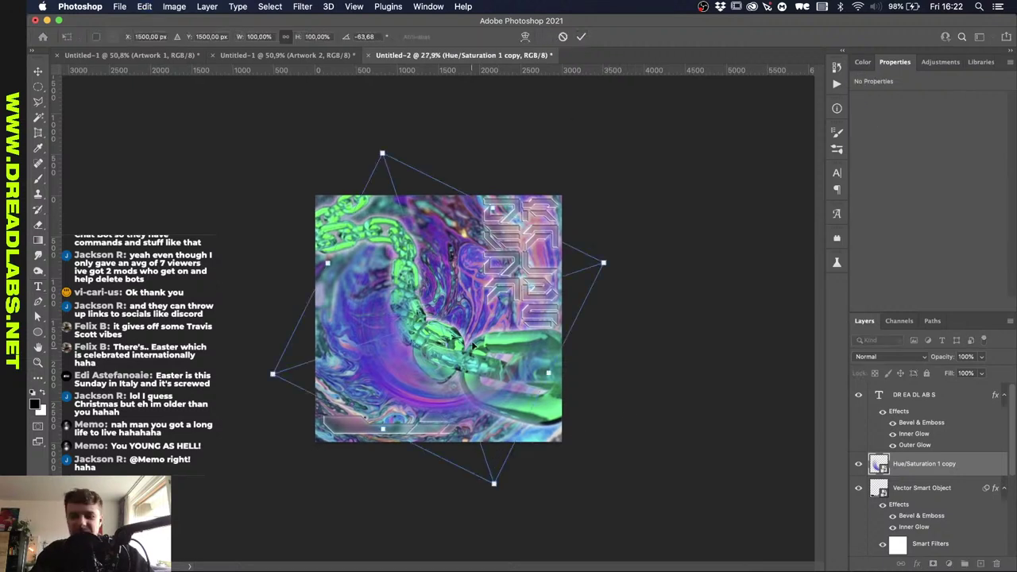
pyautogui.moveTo(494, 488); pyautogui.dragTo(514, 562)
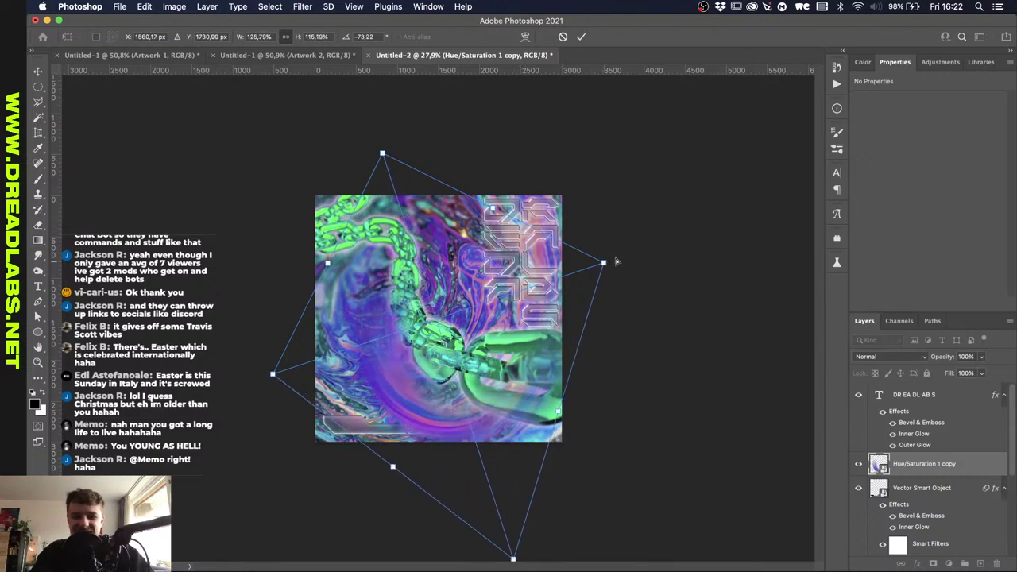
pyautogui.moveTo(607, 262); pyautogui.dragTo(698, 193)
pyautogui.moveTo(379, 155); pyautogui.dragTo(411, 221)
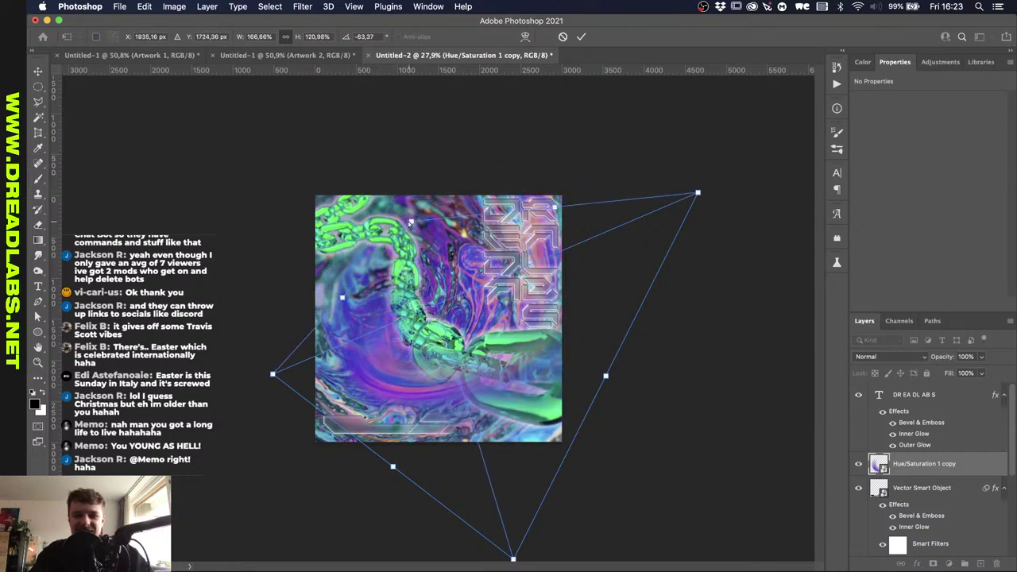
pyautogui.click(583, 36)
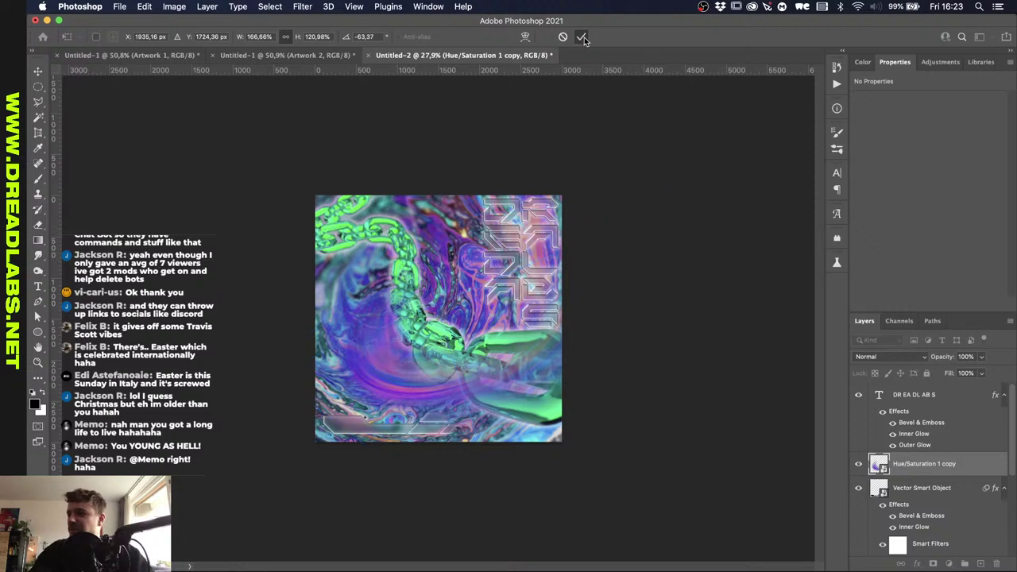
# Preview alternative blend modes such as Color Dodge on the Hue/Saturation 1 copy layer.
pyautogui.press('t')
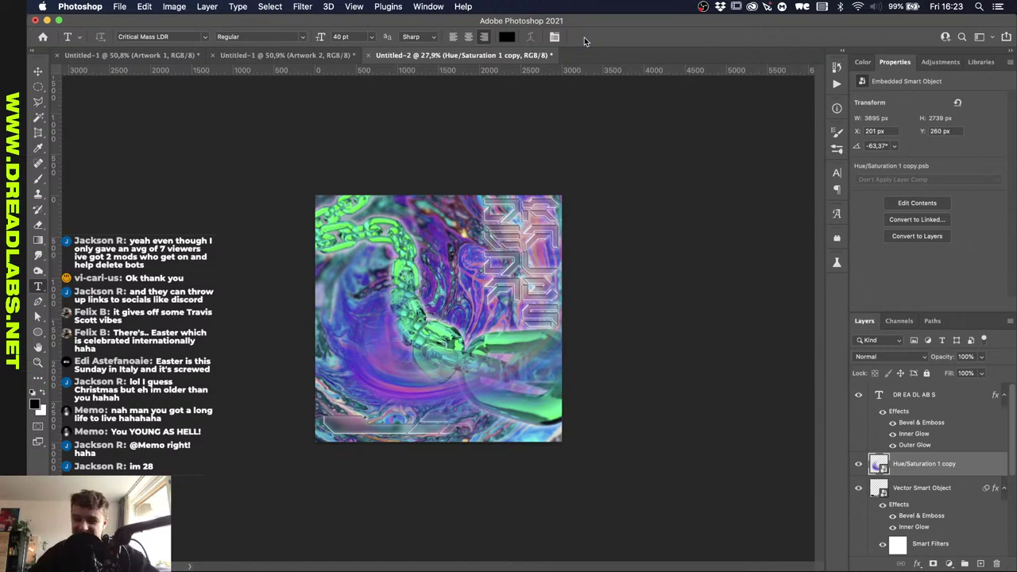
pyautogui.scroll(3, 437, 443)
pyautogui.click(882, 356)
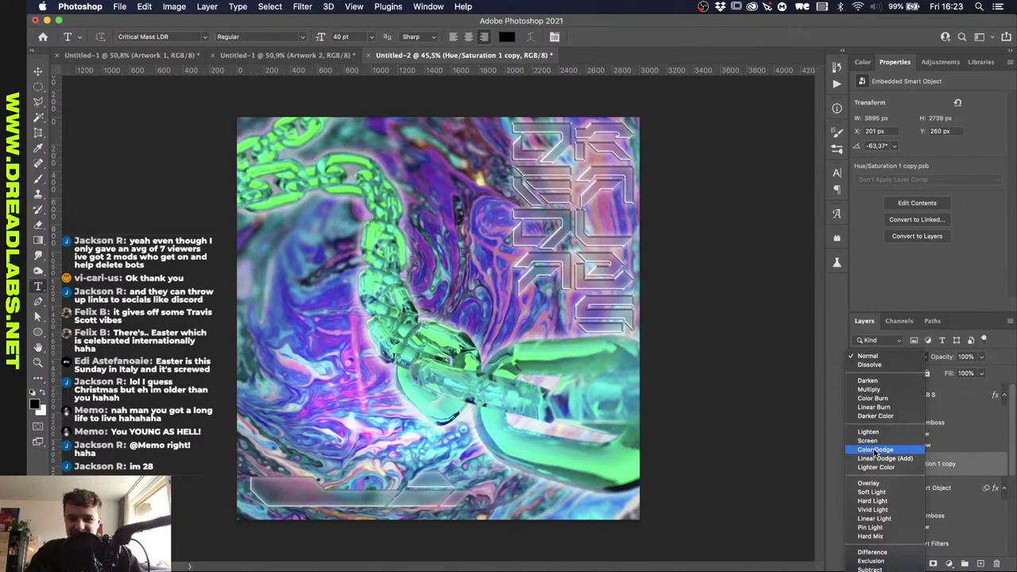
pyautogui.click(942, 468)
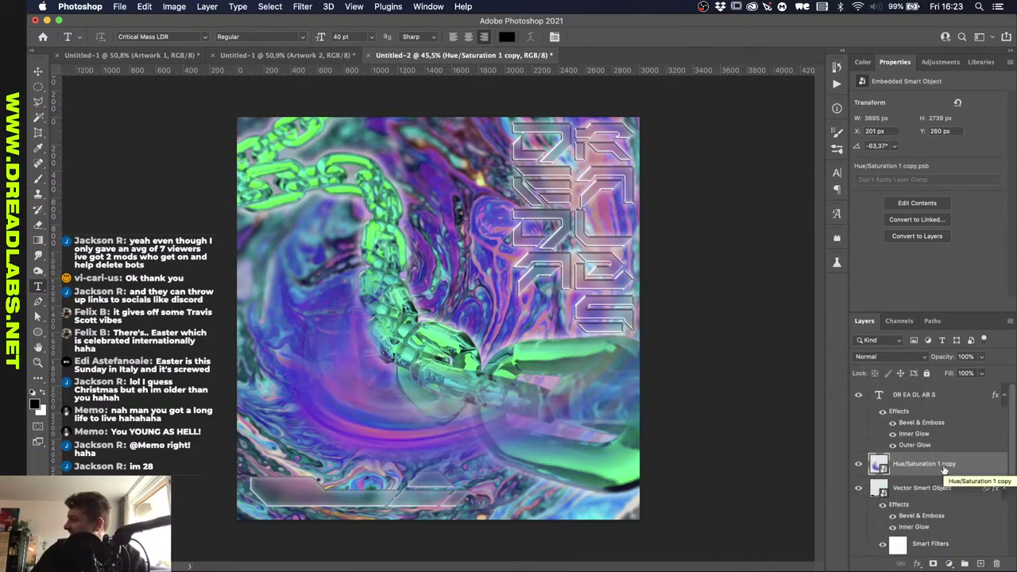
# Collapse the effects list of the Vector Smart Object layer and add a new empty layer directly above it.
pyautogui.scroll(5, 346, 373)
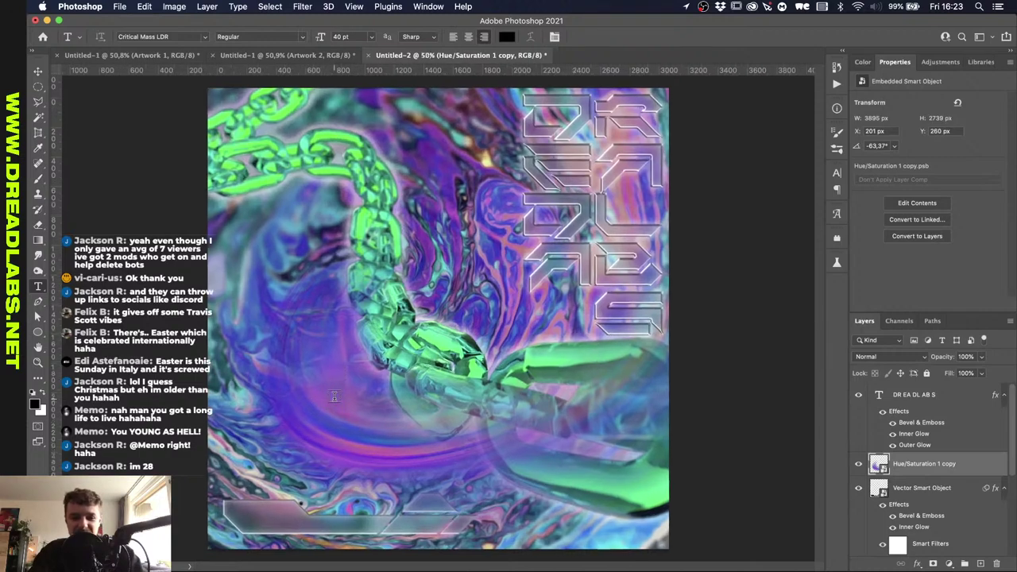
pyautogui.scroll(5, 334, 393)
pyautogui.scroll(-4, 338, 391)
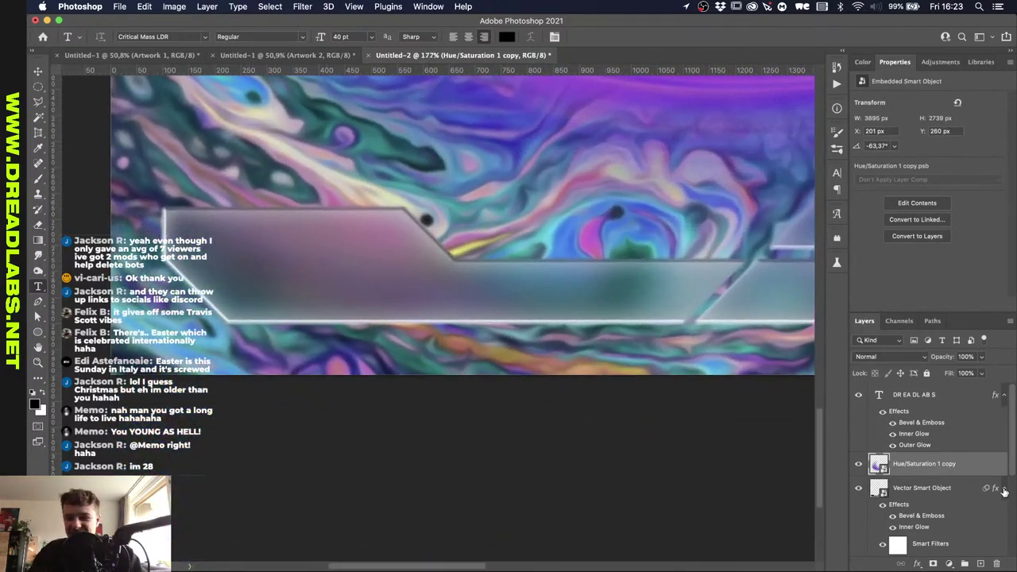
pyautogui.click(1003, 488)
pyautogui.click(932, 490)
pyautogui.click(981, 563)
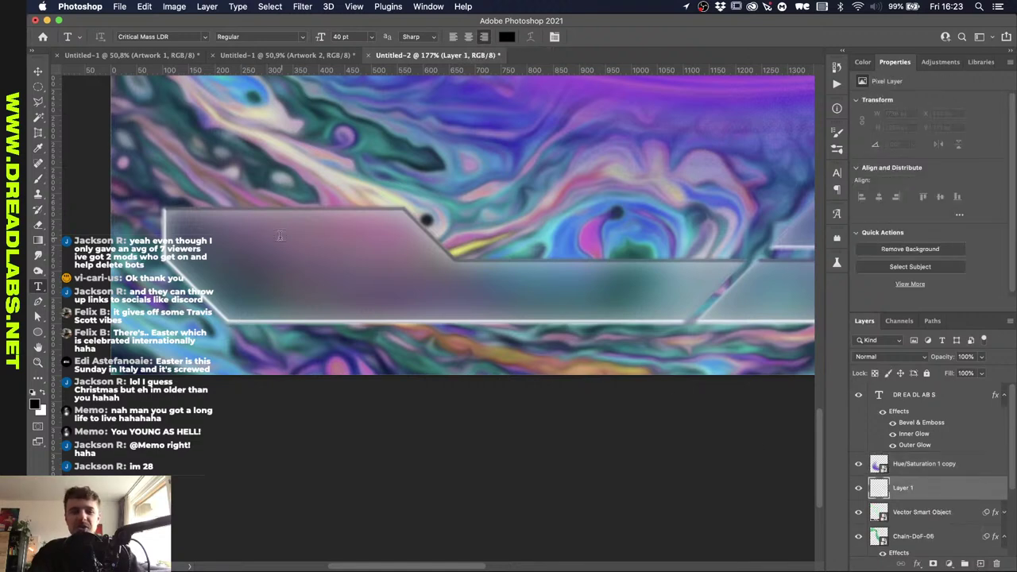
# Start a left-aligned text inside the lower glass panel in Nimbus Sans Extd Black with optical kerning.
pyautogui.click(178, 36)
pyautogui.write('nimbus')
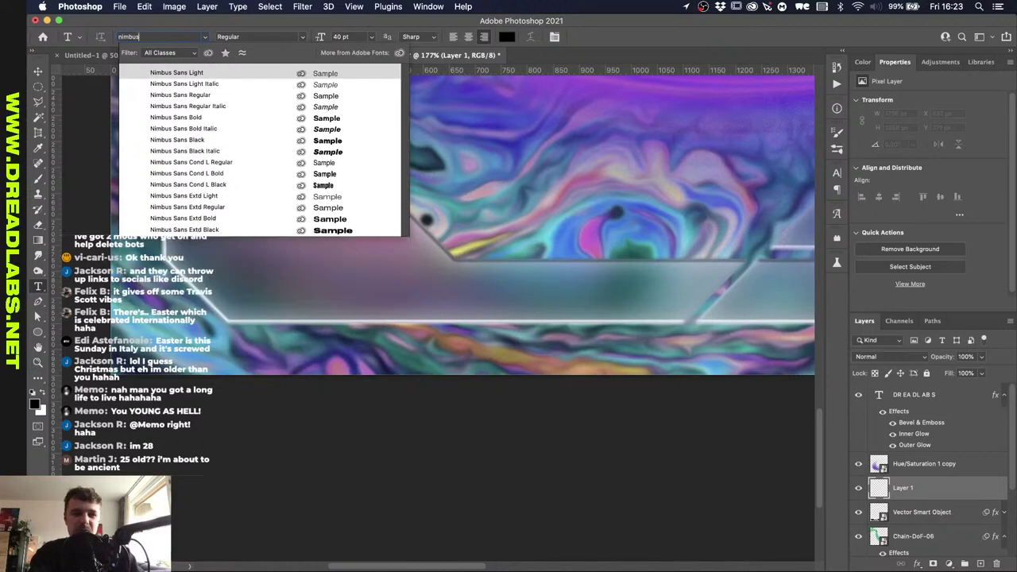
pyautogui.click(175, 229)
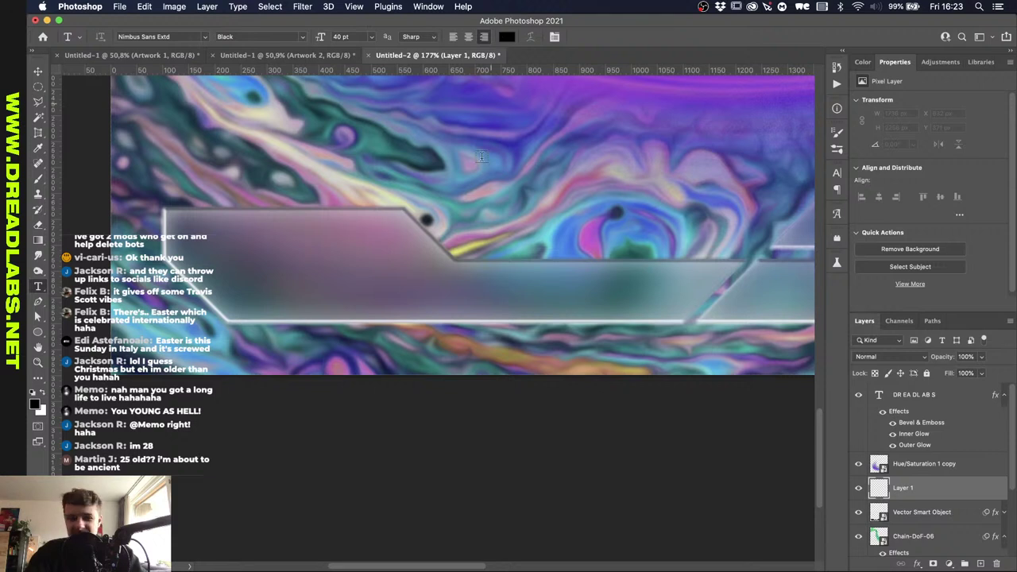
pyautogui.click(294, 282)
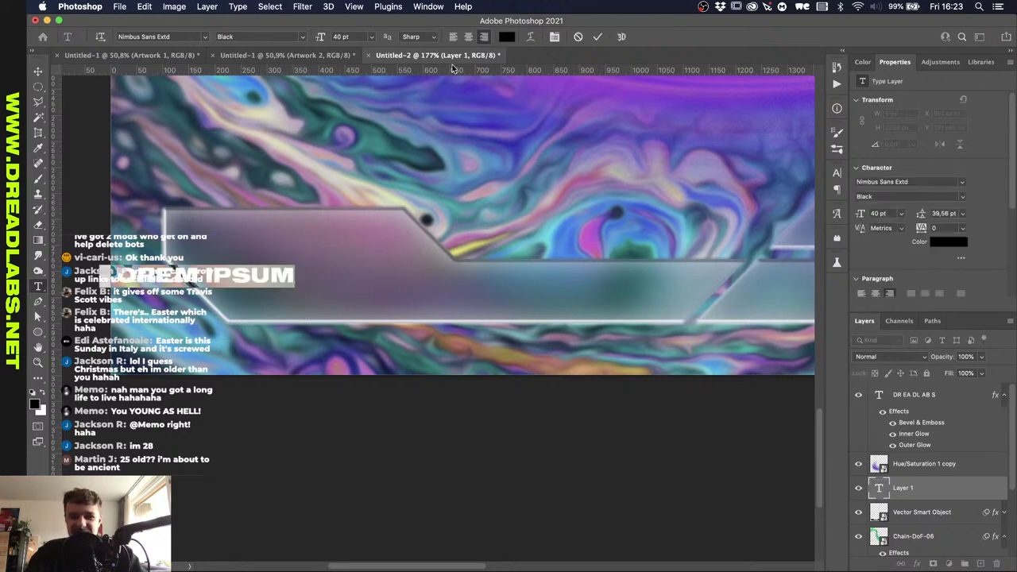
pyautogui.click(454, 37)
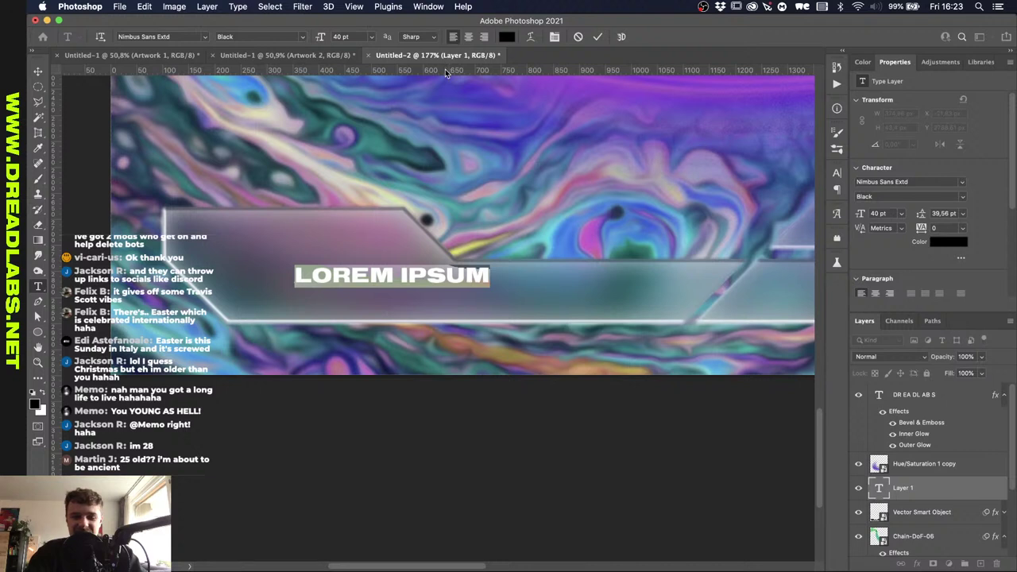
pyautogui.click(901, 230)
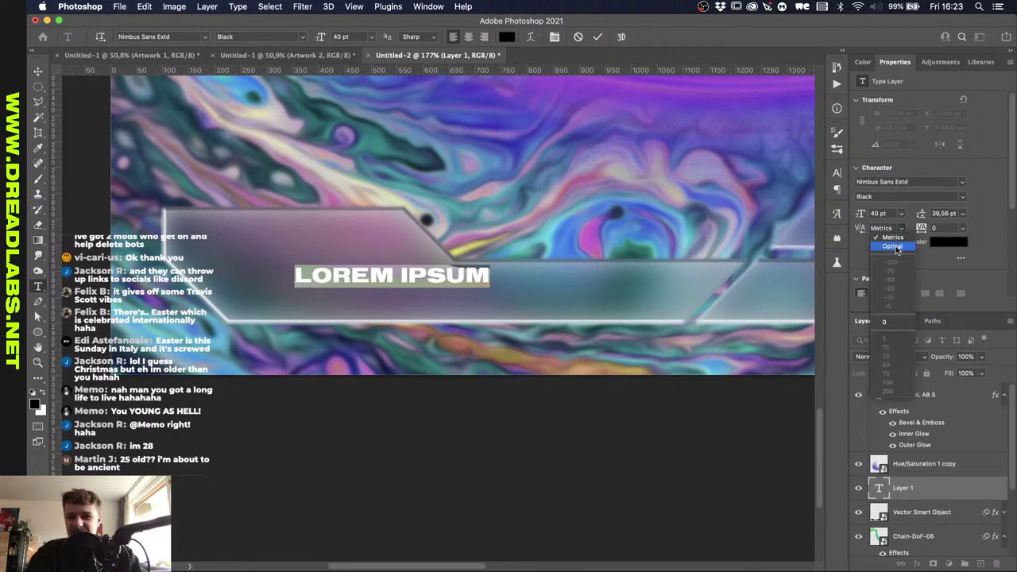
pyautogui.click(888, 248)
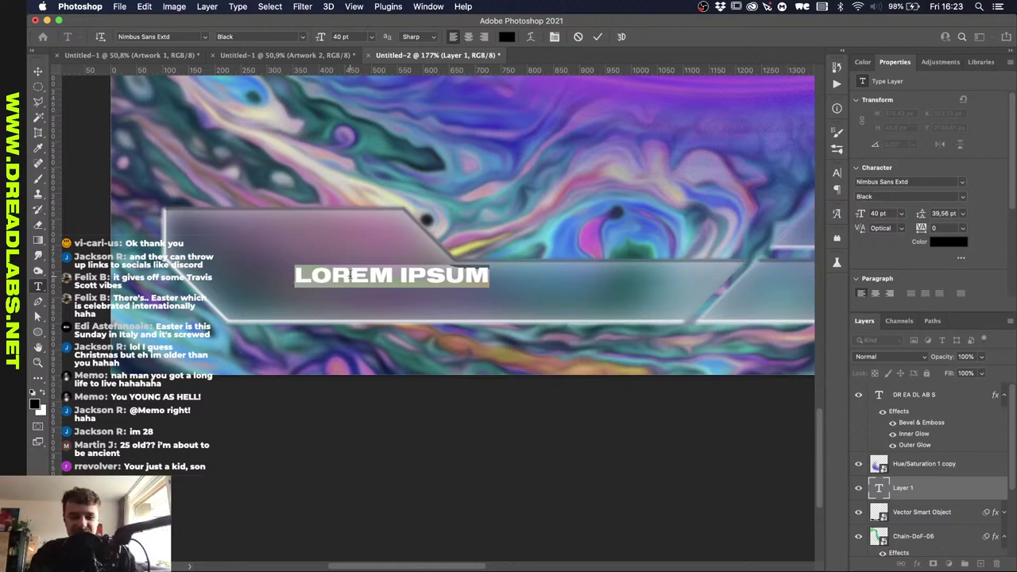
pyautogui.write('MO')
pyautogui.press('BackSpace')
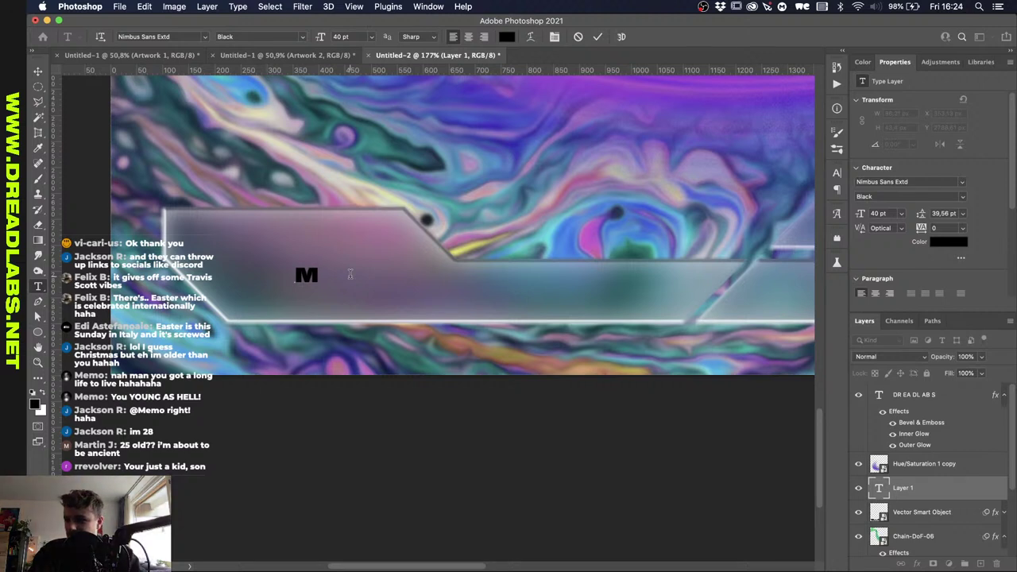
pyautogui.write('O')
pyautogui.press('BackSpace')
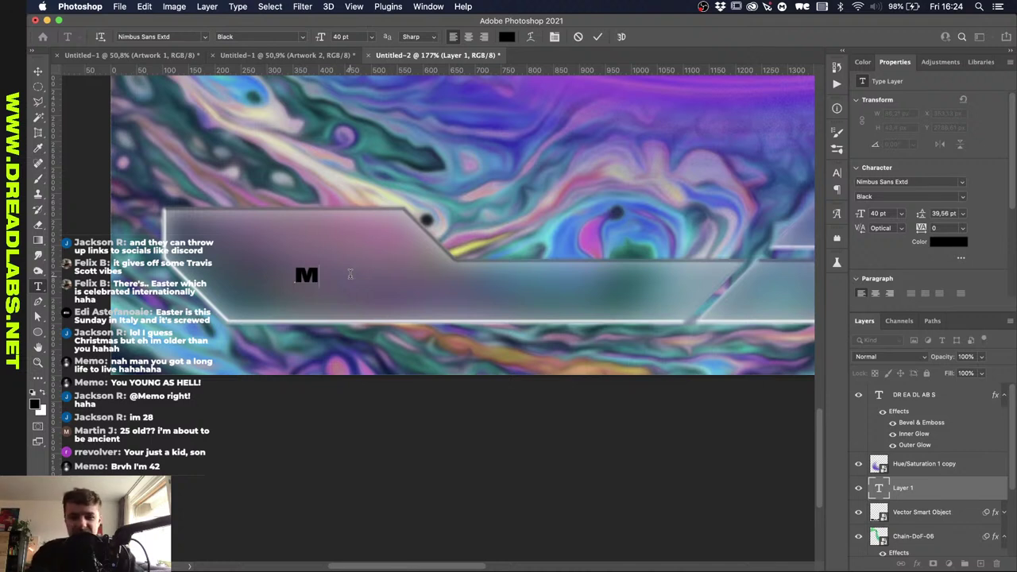
pyautogui.write('MO')
pyautogui.press('BackSpace')
pyautogui.press('BackSpace')
pyautogui.press('BackSpace')
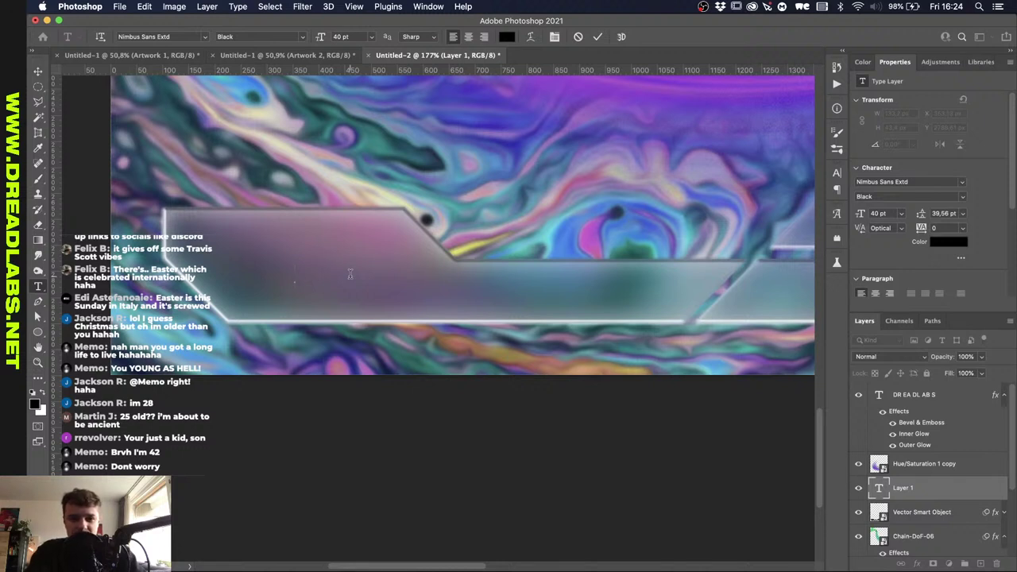
# Enter "CHAINED TO THE VIRUS" as the text in the glass panel.
pyautogui.write('CHAINED TO')
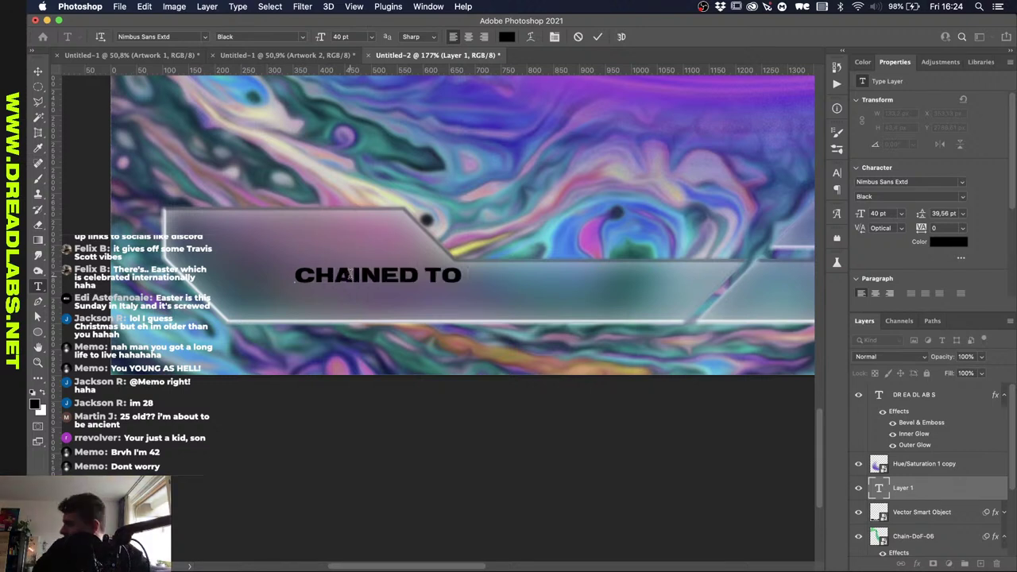
pyautogui.write(' THE VIRUDS')
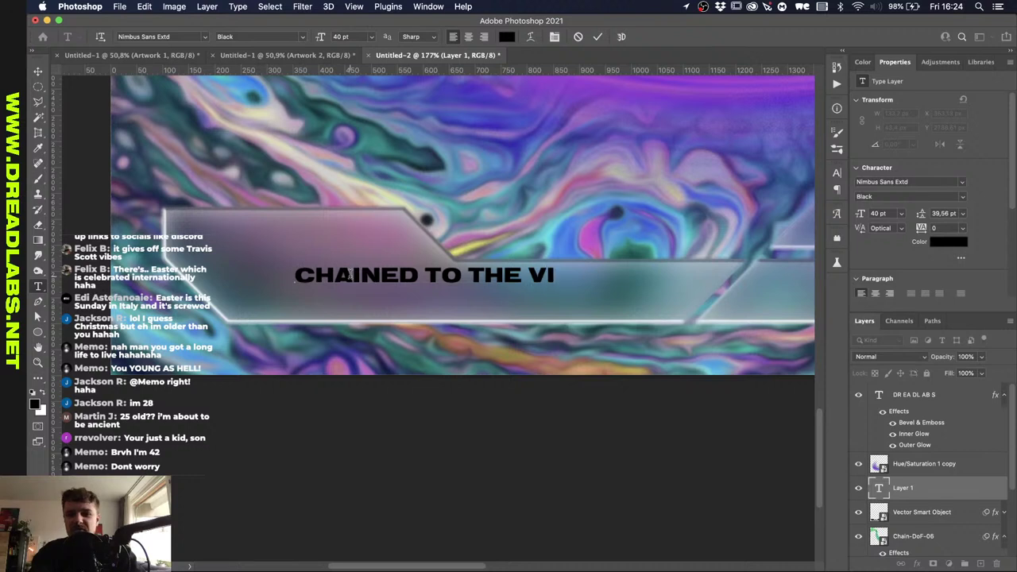
pyautogui.press('BackSpace')
pyautogui.press('BackSpace')
pyautogui.write('S')
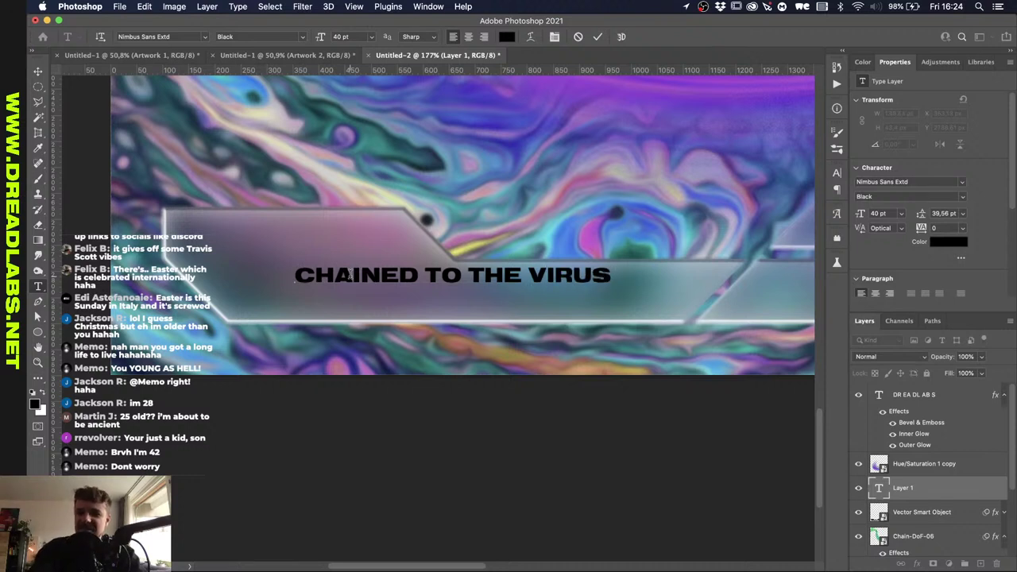
pyautogui.press('super+Return')
# Scale the CHAINED TO THE VIRUS text to about 133% and position it along the glass panel's lower edge.
pyautogui.press('v')
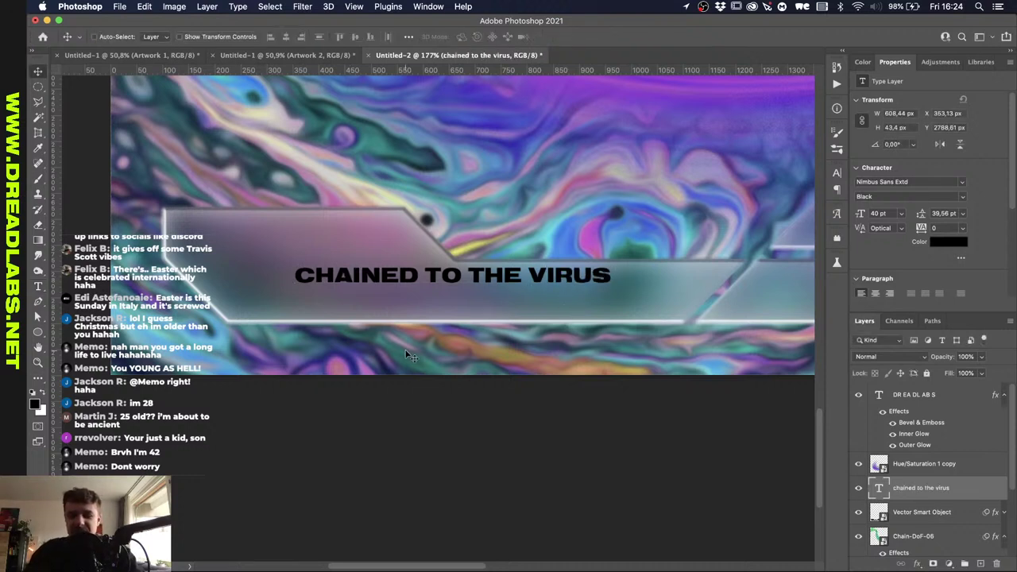
pyautogui.moveTo(431, 290); pyautogui.dragTo(492, 303)
pyautogui.press('super+t')
pyautogui.moveTo(353, 292); pyautogui.dragTo(252, 295)
pyautogui.press('Return')
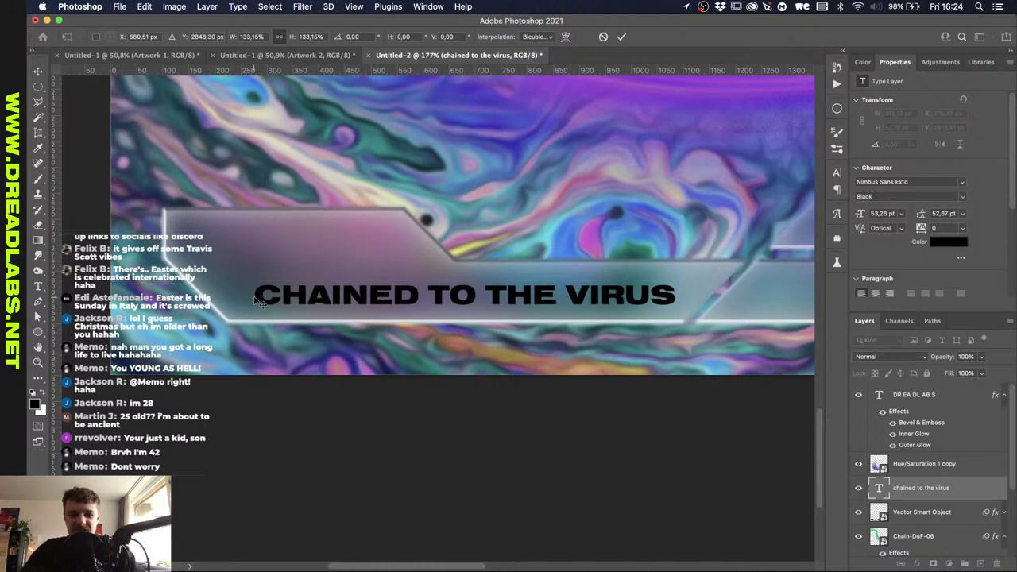
pyautogui.press('Left')
pyautogui.press('Left')
pyautogui.press('Left')
pyautogui.press('Left')
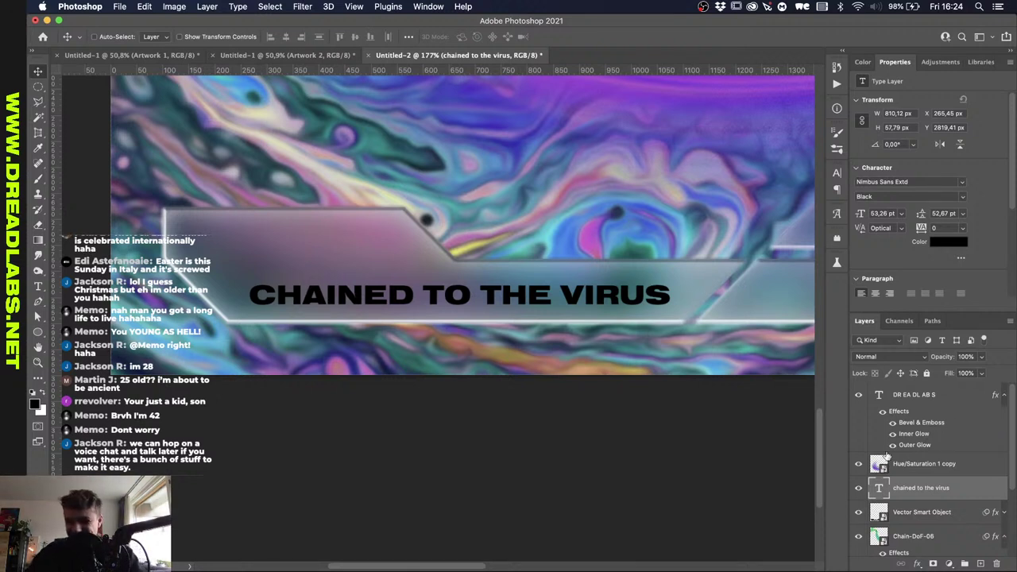
# Mask the Vector Smart Object glass panel with a selection of the CHAINED TO THE VIRUS letters, cutting the lettering out of it.
pyautogui.keyDown('super'); pyautogui.click(879, 487); pyautogui.keyUp('super')
pyautogui.scroll(-2, 902, 476)
pyautogui.hotkey('alt', '[')
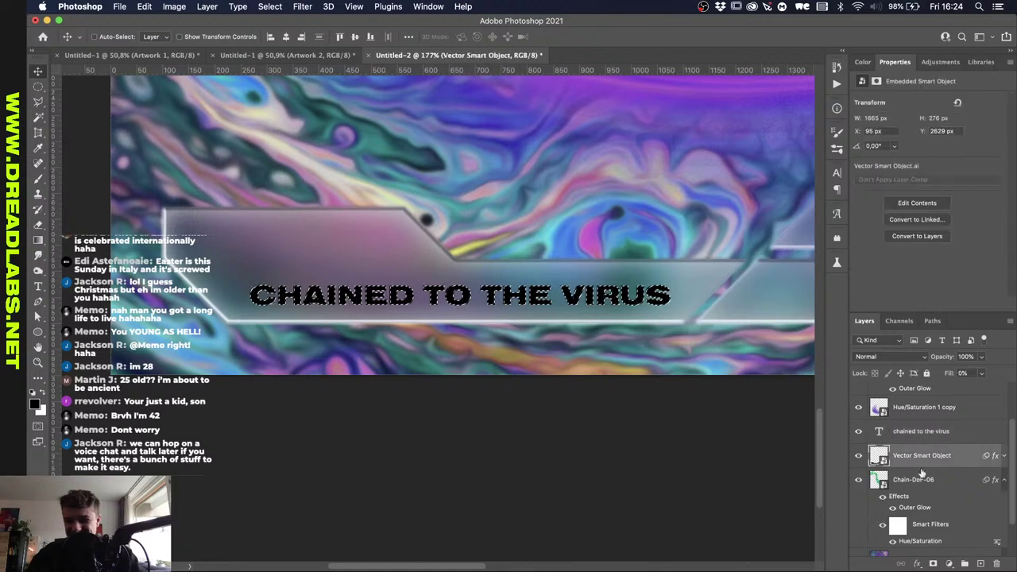
pyautogui.hotkey('ctrl', 'alt', 'm')
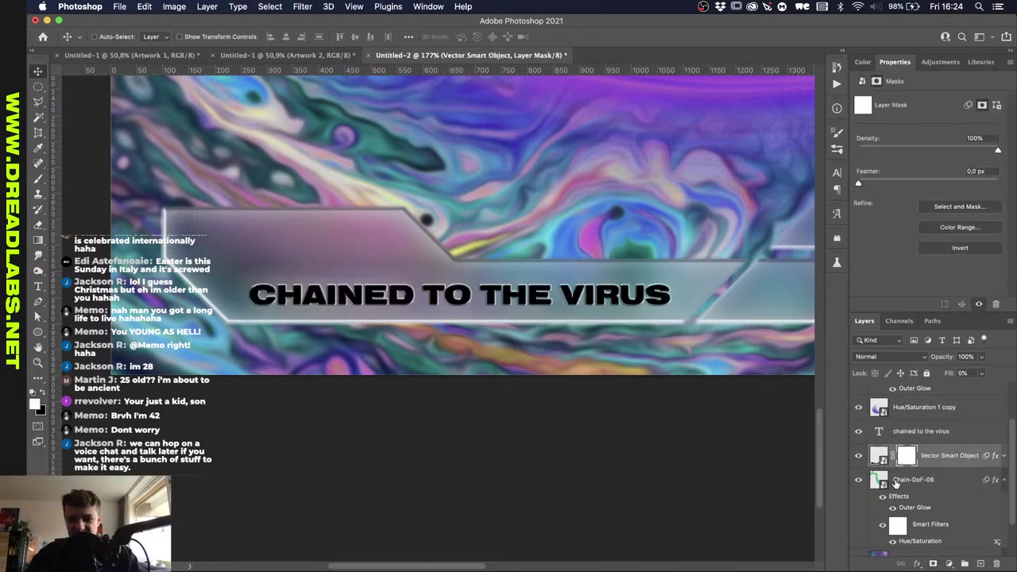
# Try reduced opacity on the glass panel and about 34% on the caption text, restoring both to 100%.
pyautogui.moveTo(981, 357); pyautogui.dragTo(955, 374)
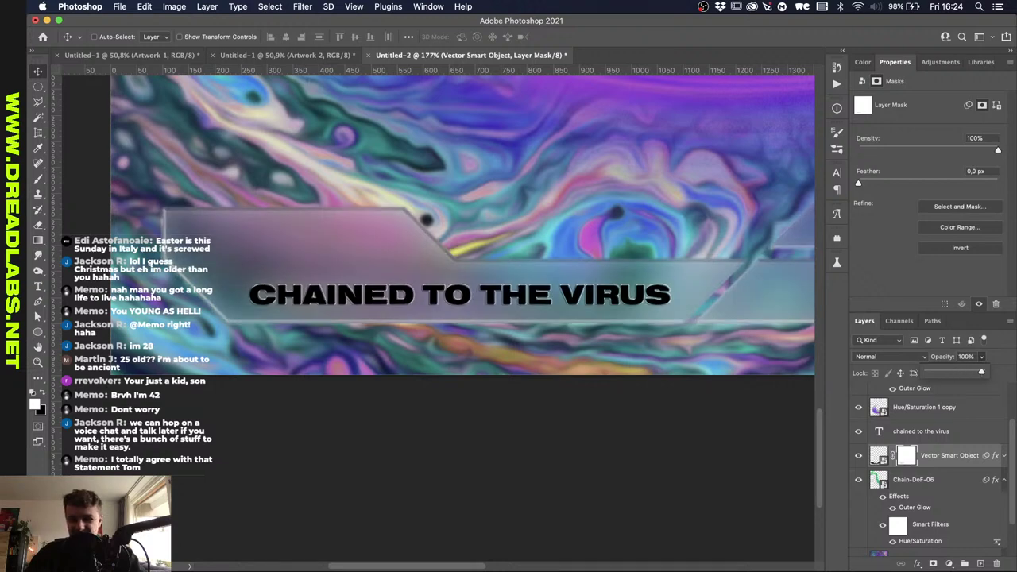
pyautogui.click(926, 481)
pyautogui.click(858, 454)
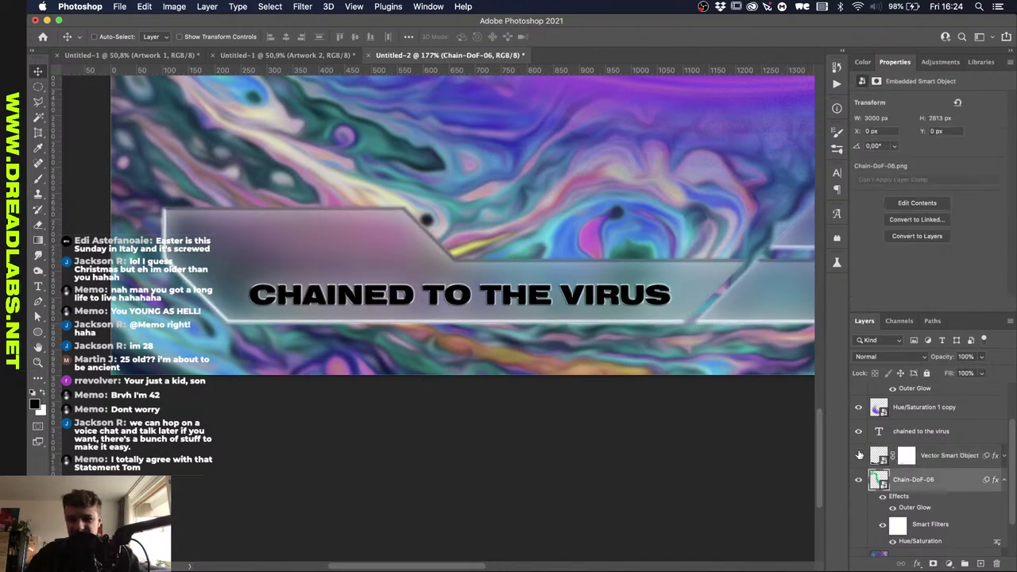
pyautogui.click(916, 432)
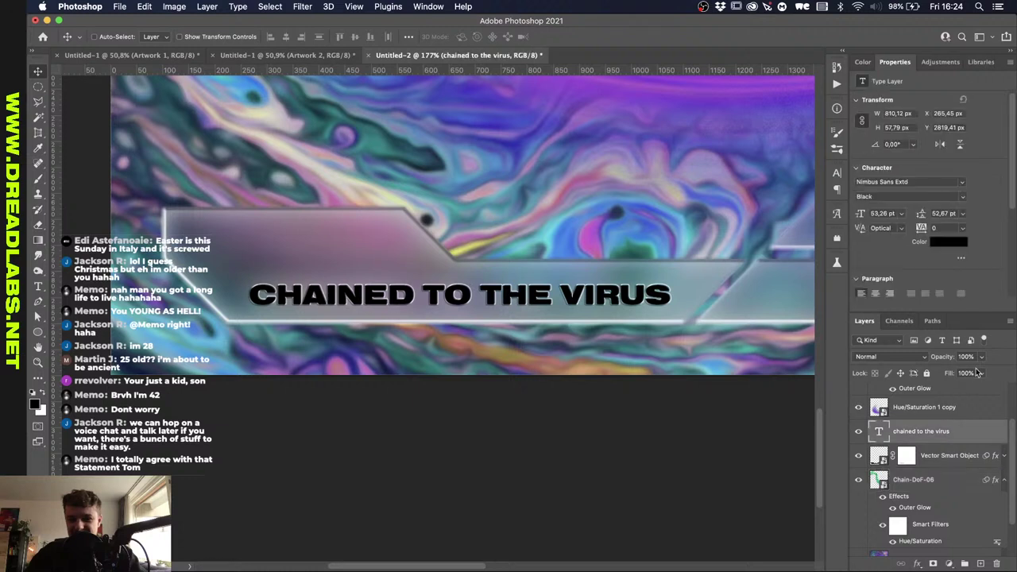
pyautogui.click(981, 356)
pyautogui.moveTo(984, 371); pyautogui.dragTo(937, 374)
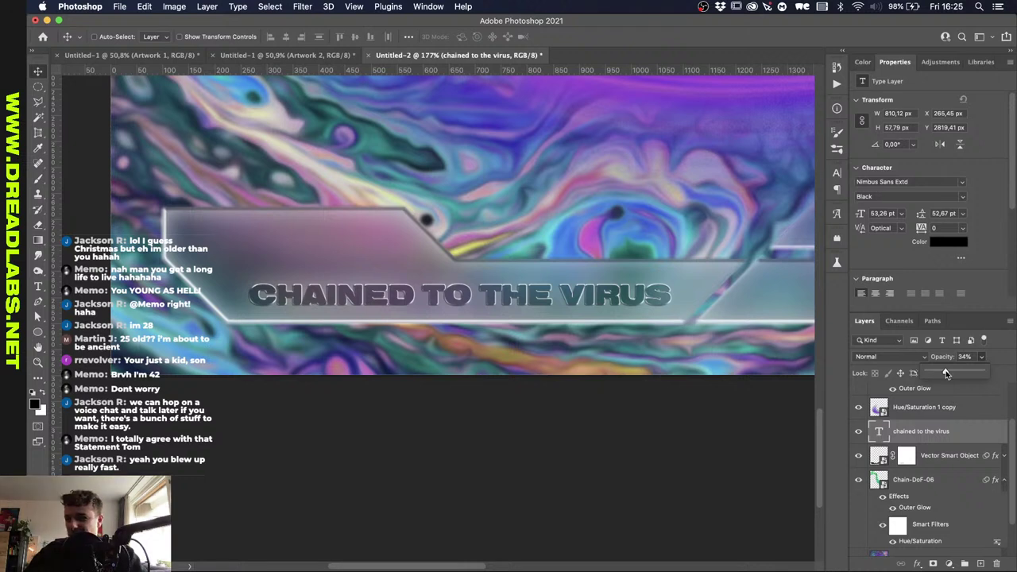
pyautogui.moveTo(945, 370); pyautogui.dragTo(985, 372)
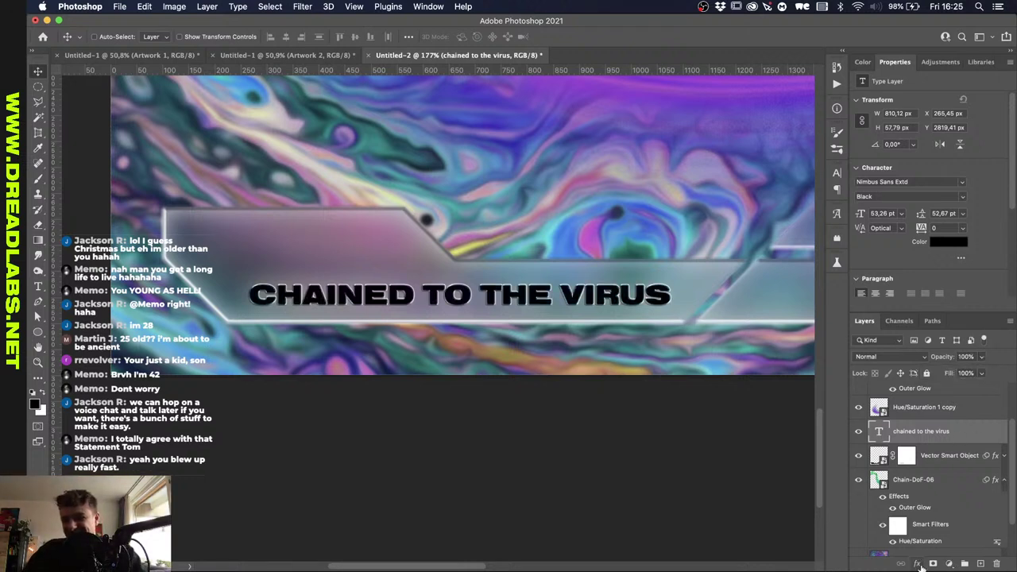
# Add a Gradient Overlay to the CHAINED TO THE VIRUS text layer using the black-to-white preset.
pyautogui.click(917, 563)
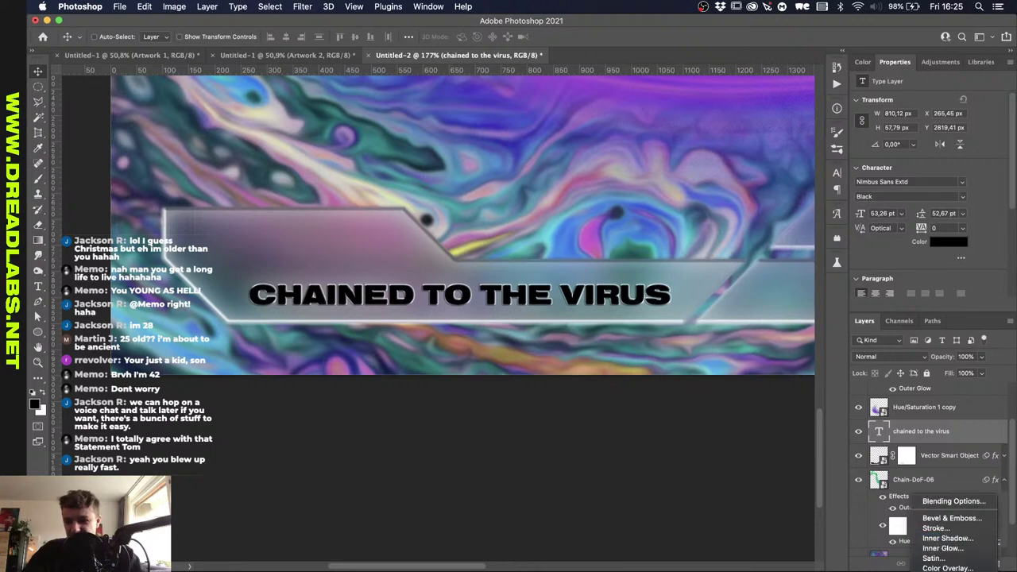
pyautogui.click(946, 564)
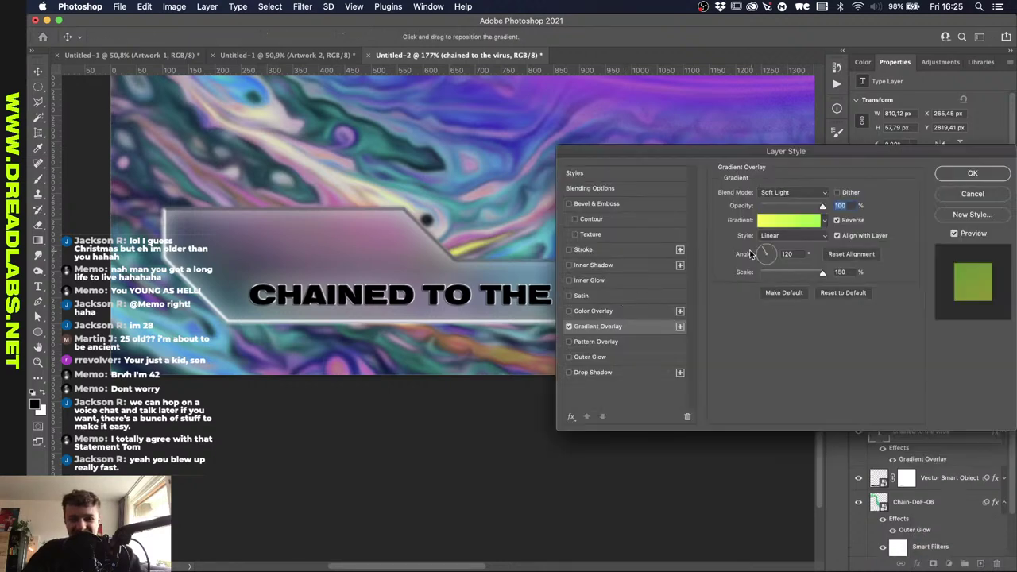
pyautogui.click(773, 222)
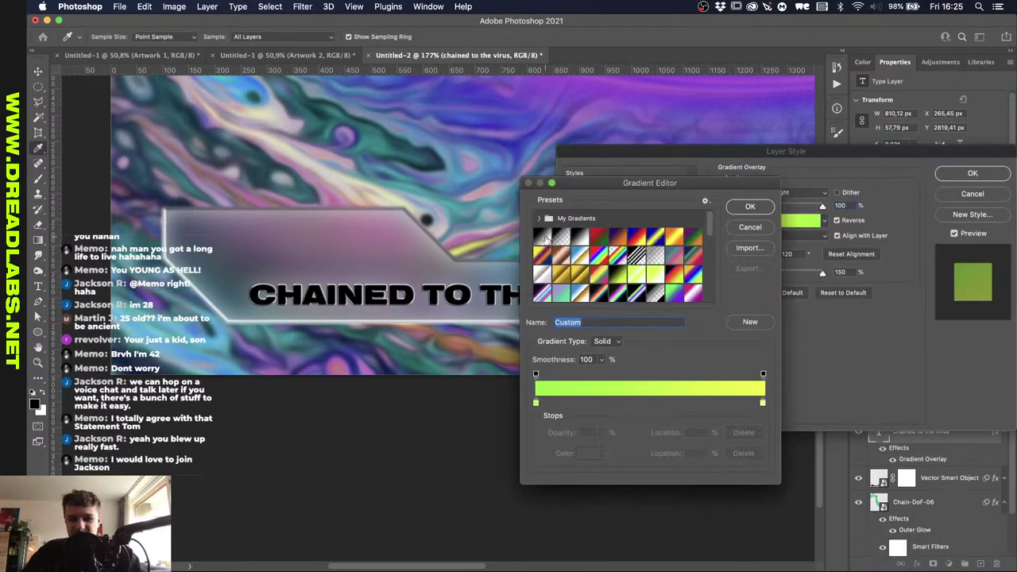
pyautogui.click(543, 237)
pyautogui.click(749, 206)
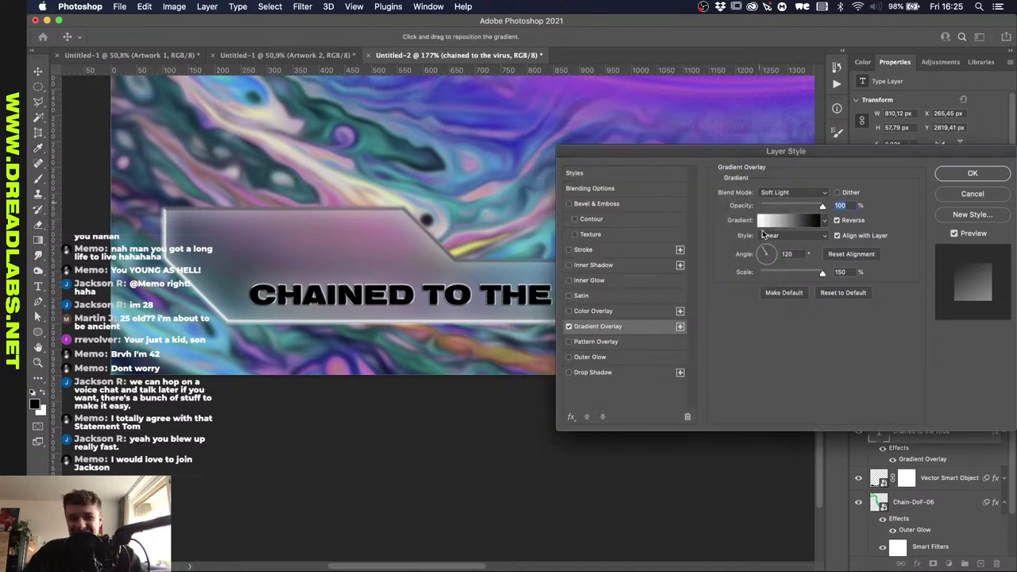
# Set the caption's gradient overlay to Normal blend mode, 90° angle and Reflected style, and apply it.
pyautogui.click(790, 193)
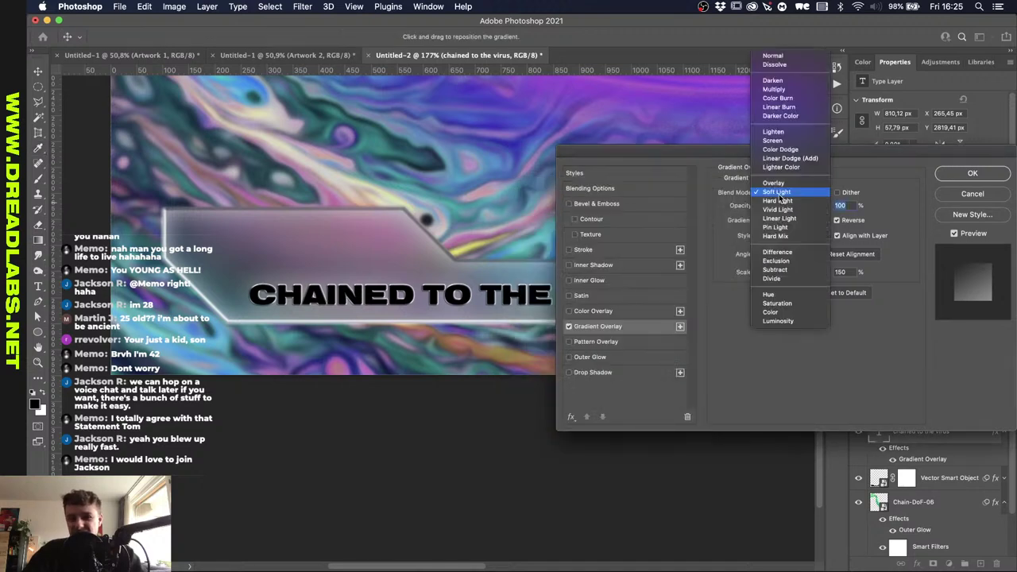
pyautogui.click(773, 59)
pyautogui.click(767, 257)
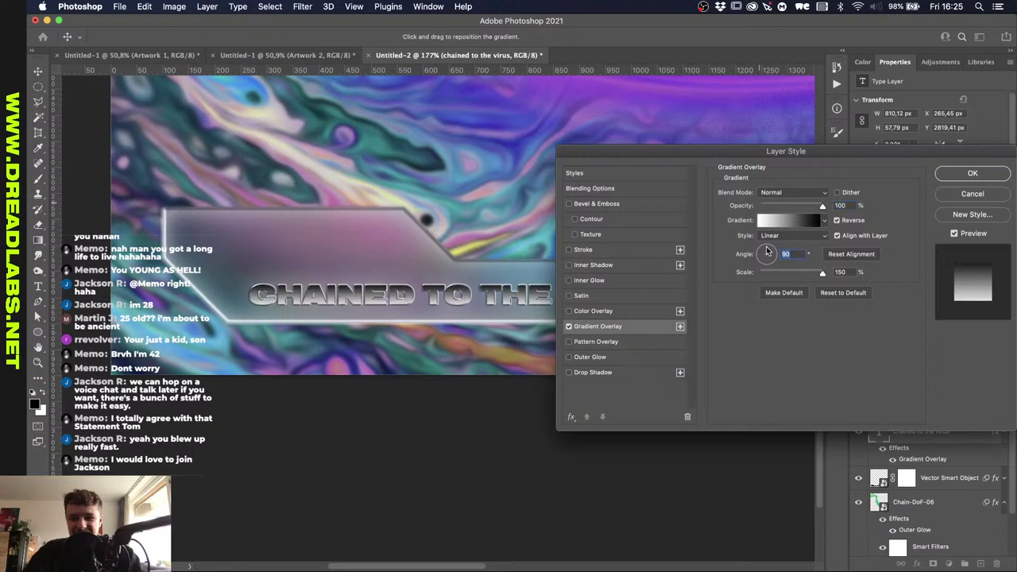
pyautogui.click(780, 237)
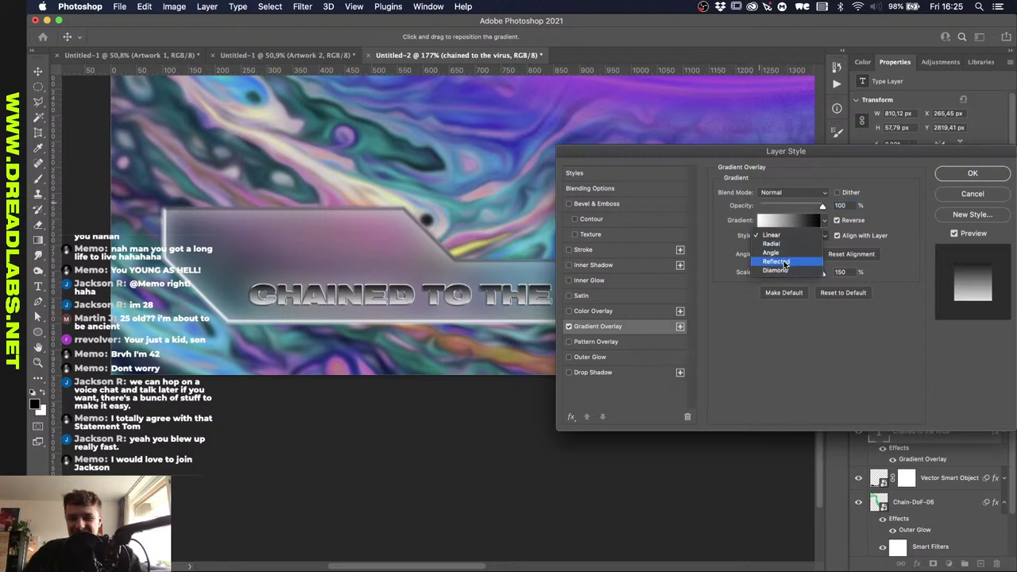
pyautogui.press('Escape')
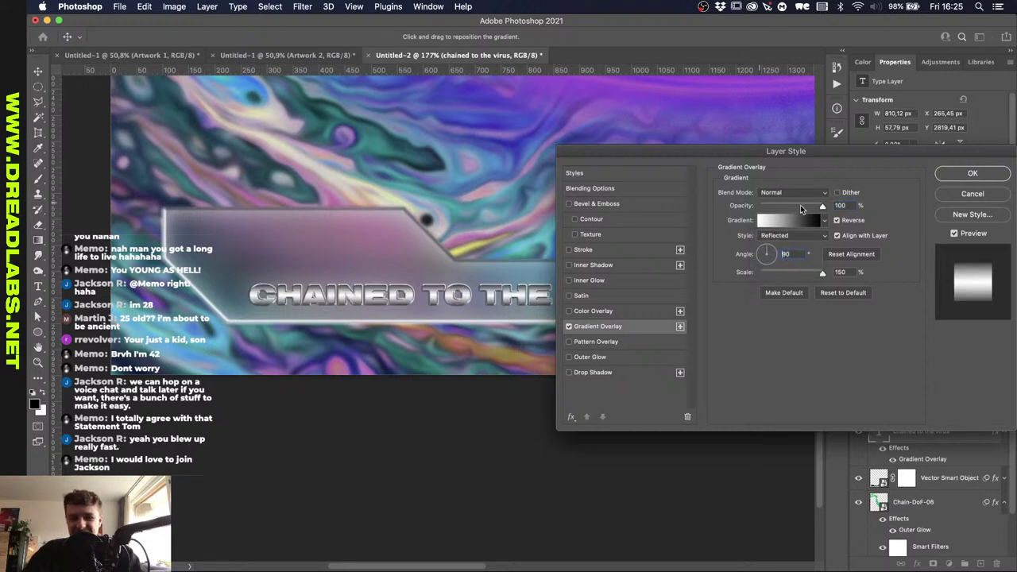
pyautogui.click(971, 174)
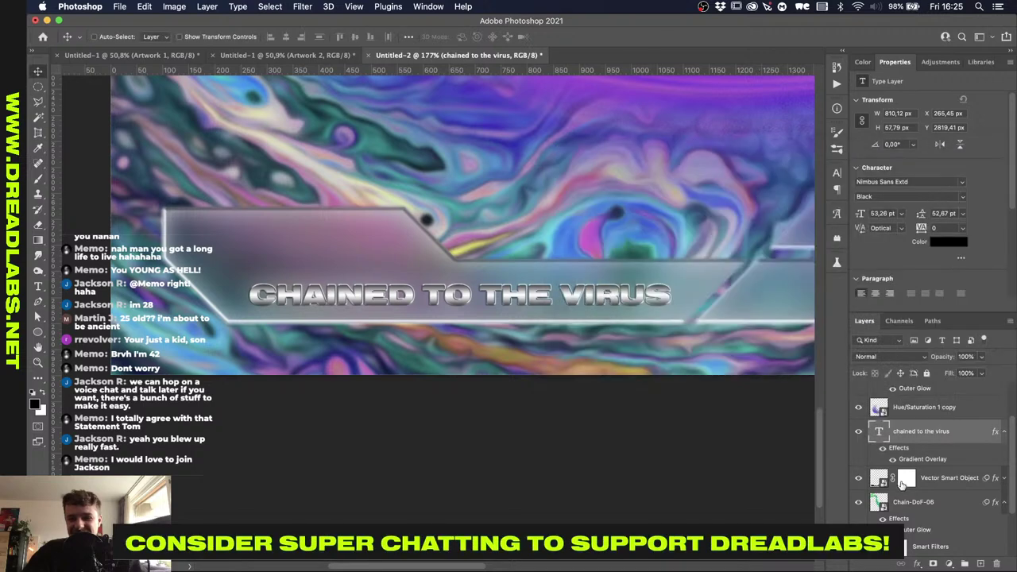
# Turn off Reverse in the caption text's gradient overlay.
pyautogui.doubleClick(918, 458)
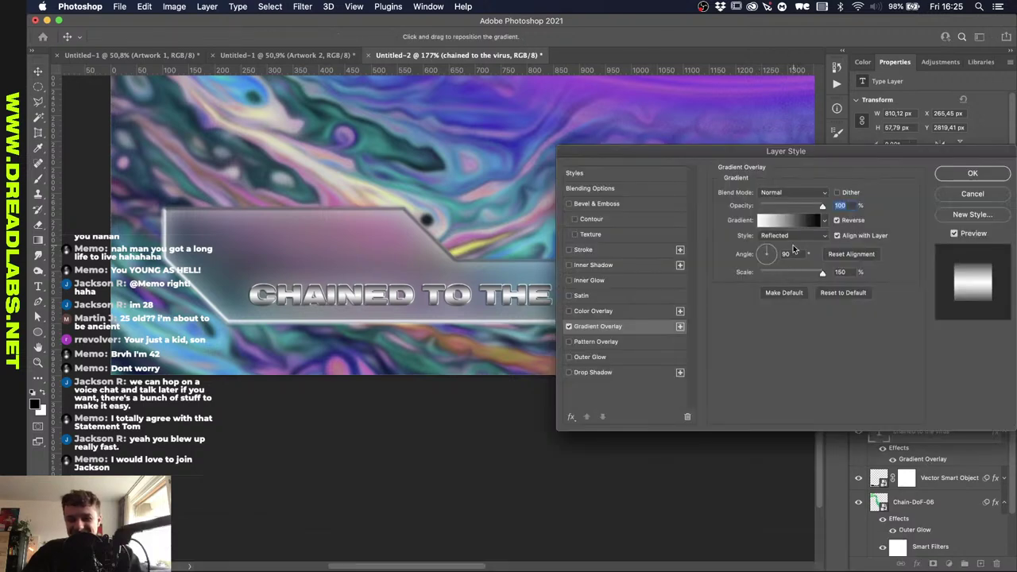
pyautogui.click(837, 220)
pyautogui.click(969, 175)
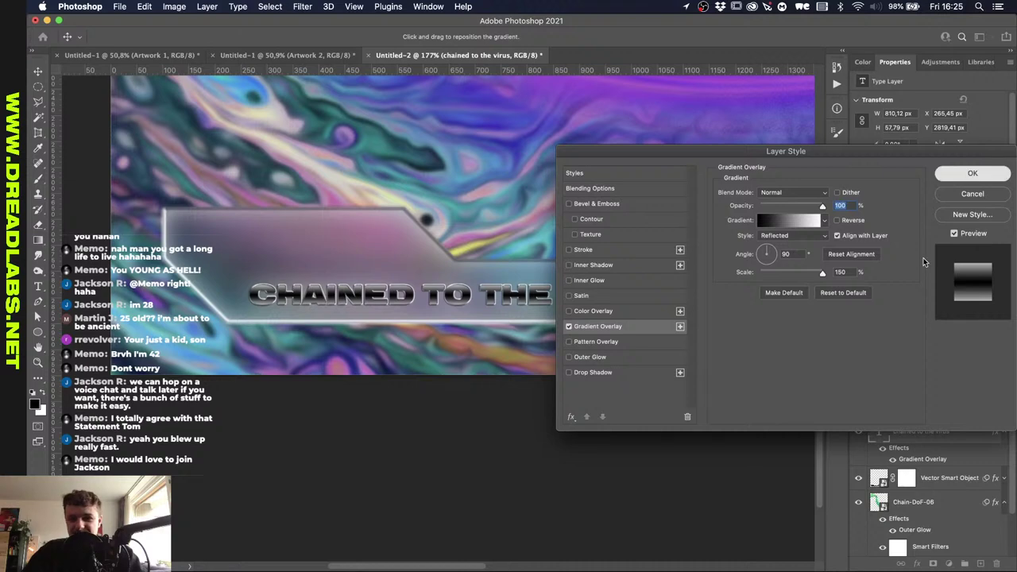
# Set the caption text layer to Lighten, place it in its own group and set the group's blend mode to Lighten.
pyautogui.click(900, 358)
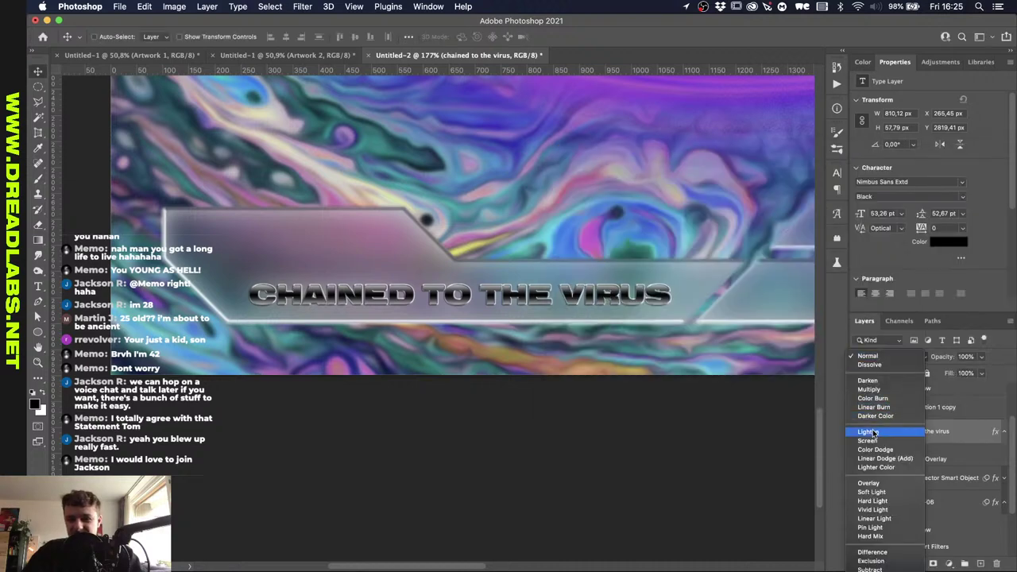
pyautogui.click(869, 431)
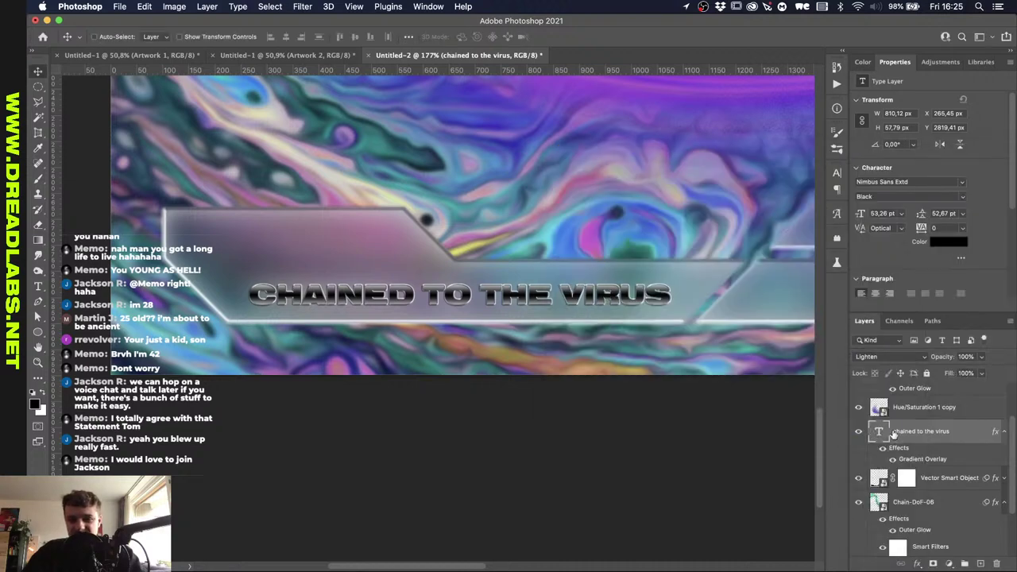
pyautogui.press('super+g')
pyautogui.click(917, 361)
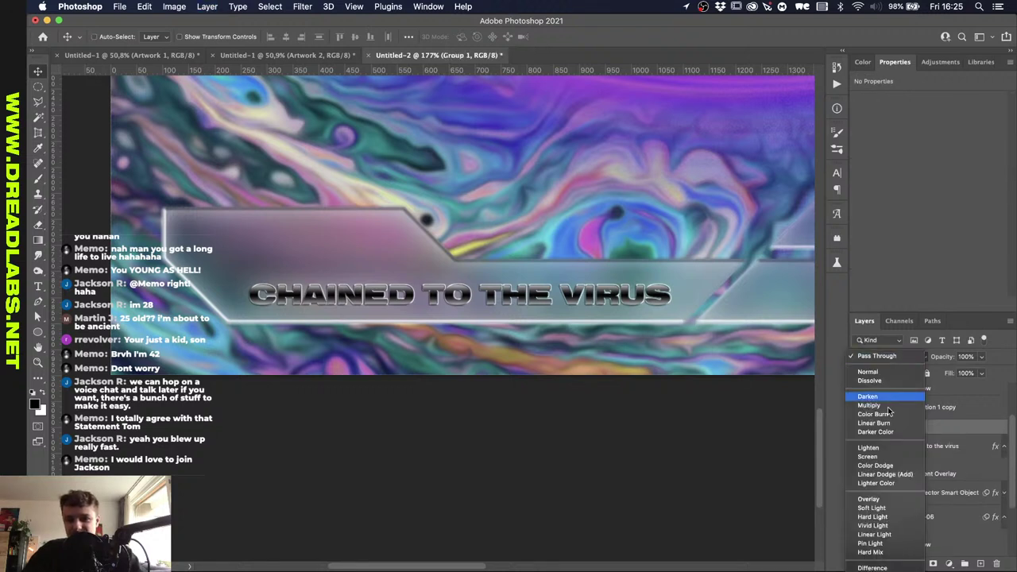
pyautogui.click(875, 449)
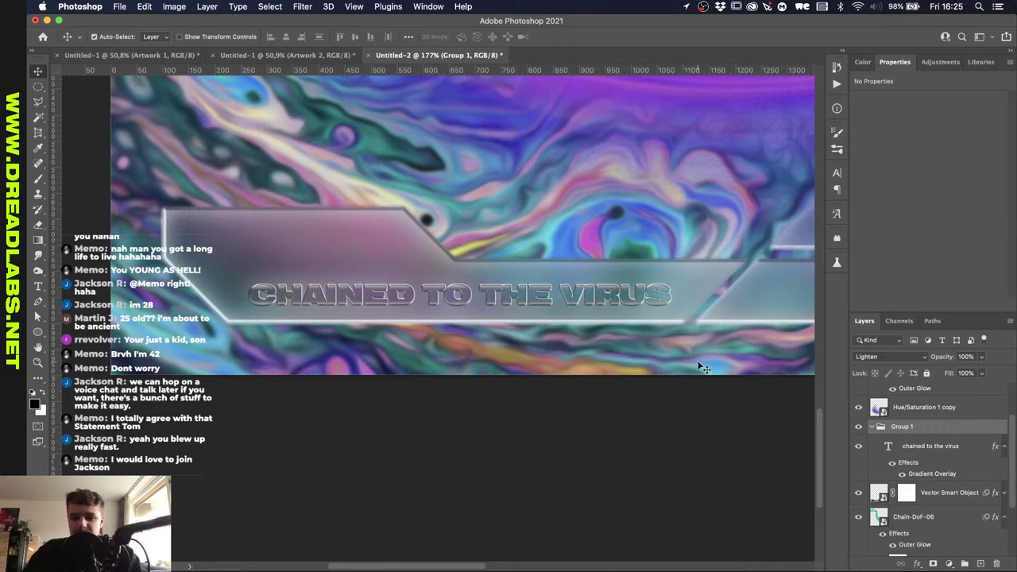
pyautogui.press('super+0')
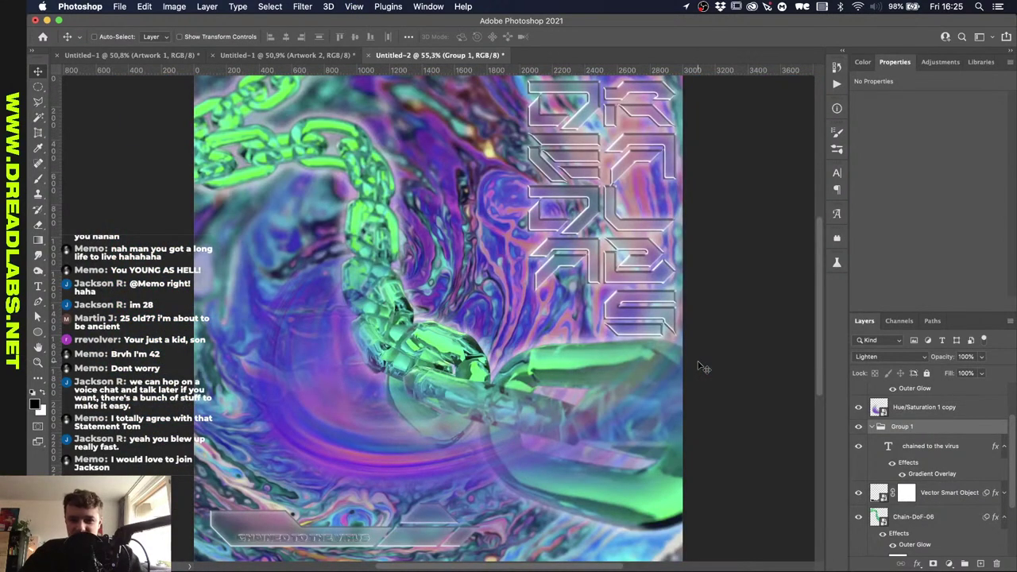
pyautogui.press('super')
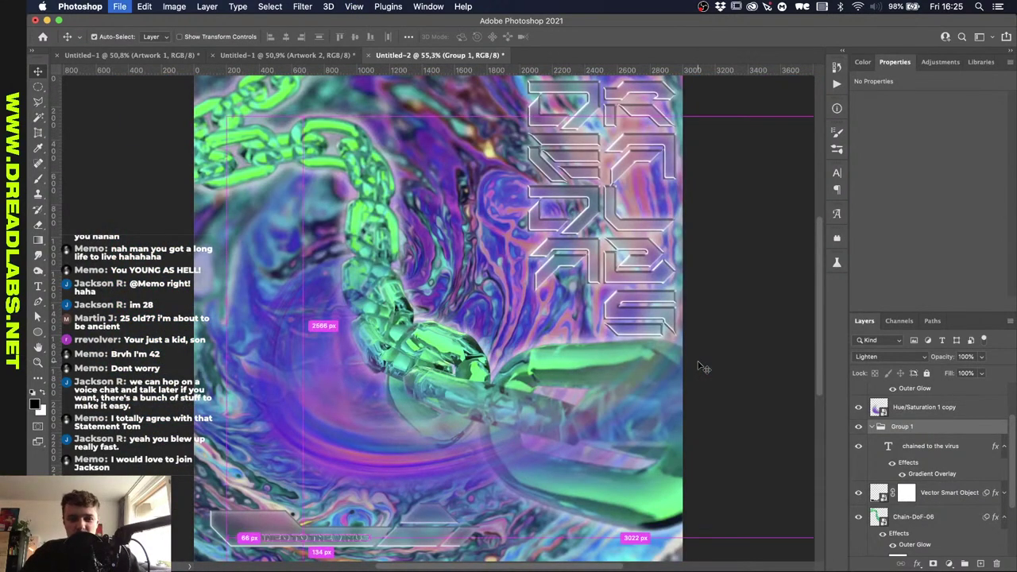
# Examine the open Artwork 1 and Artwork 2 documents and return to the Untitled-2 chain artwork.
pyautogui.press('super+s')
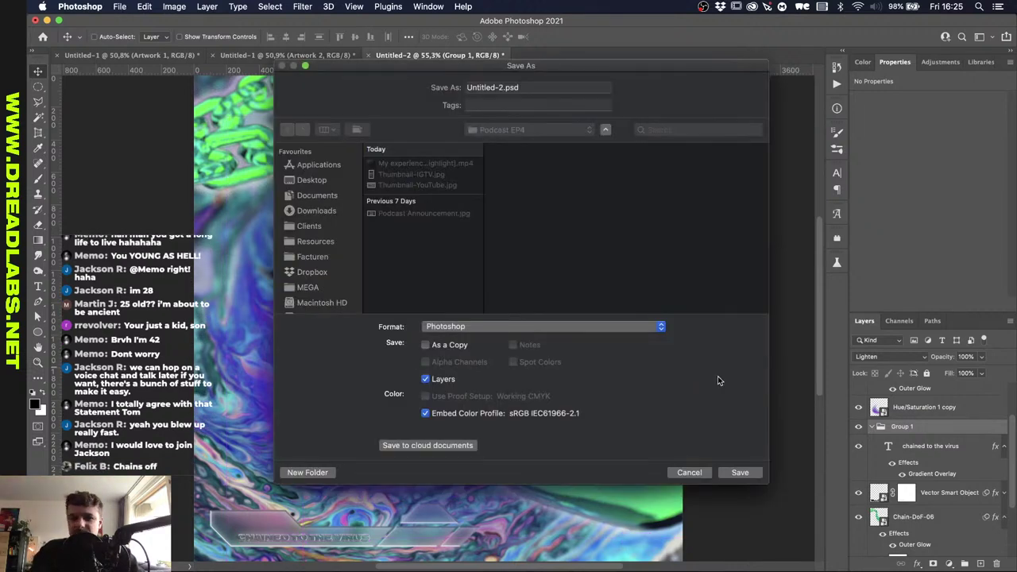
pyautogui.click(689, 473)
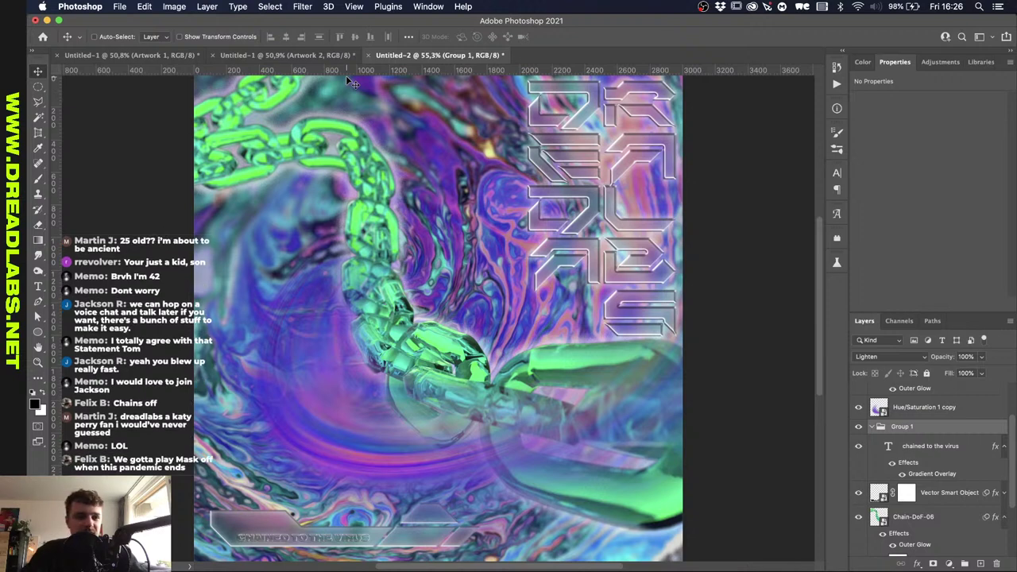
pyautogui.click(156, 58)
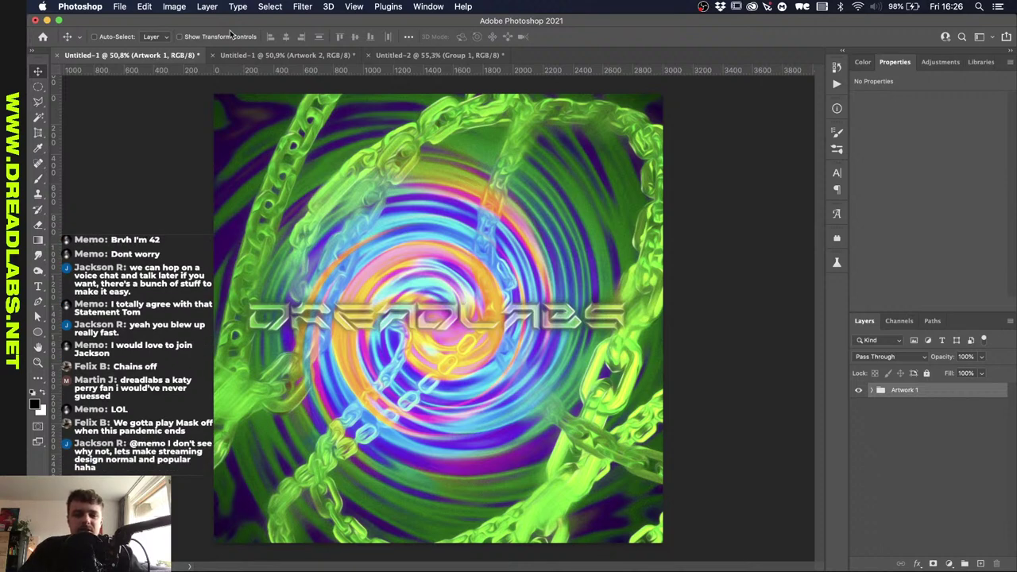
pyautogui.click(287, 55)
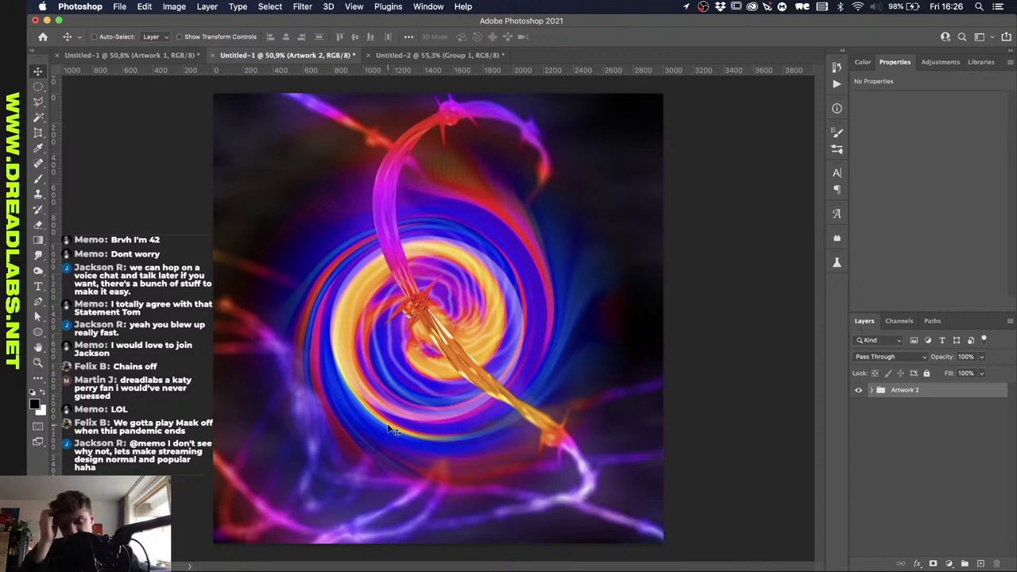
pyautogui.click(414, 55)
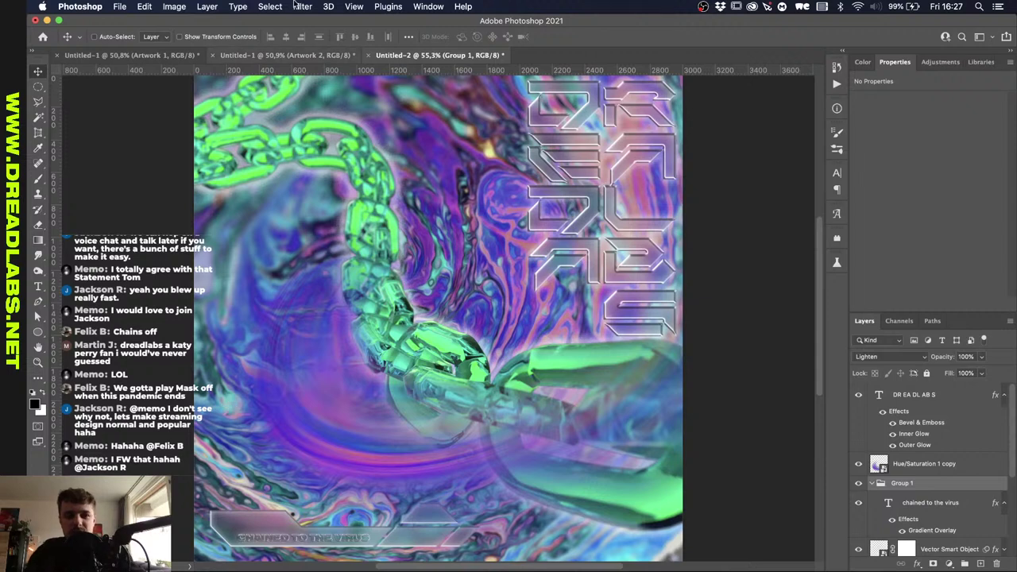
# Start saving the chain artwork and choose the Livestream 2-4-2021 folder inside Dreadlabs Tutorials as the destination.
pyautogui.press('super+s')
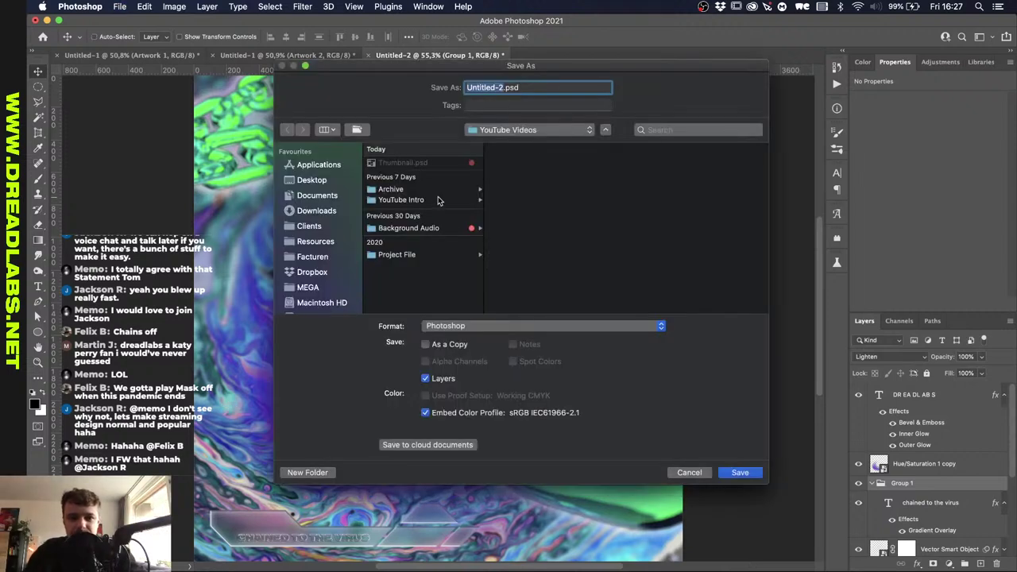
pyautogui.click(437, 200)
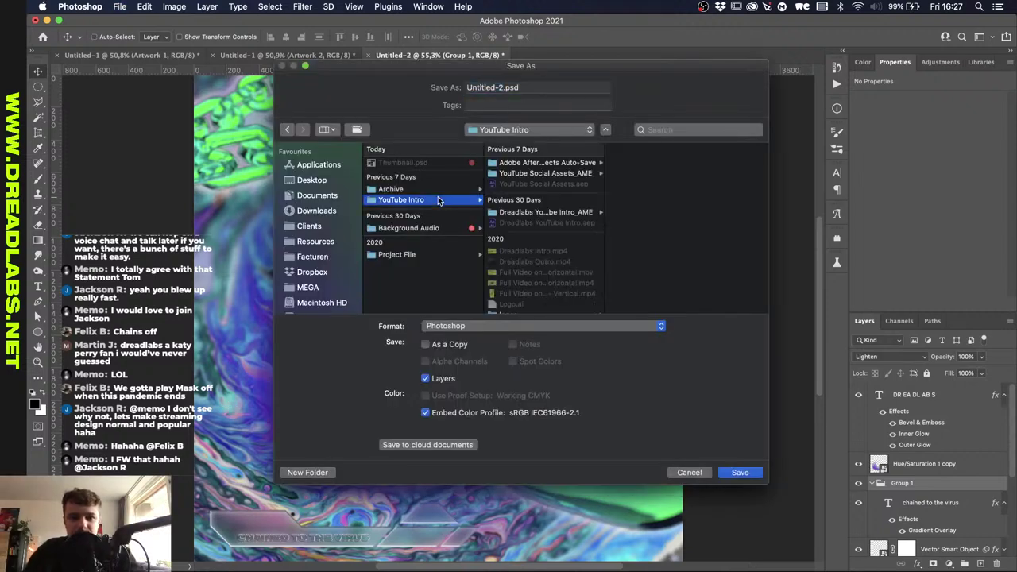
pyautogui.click(448, 191)
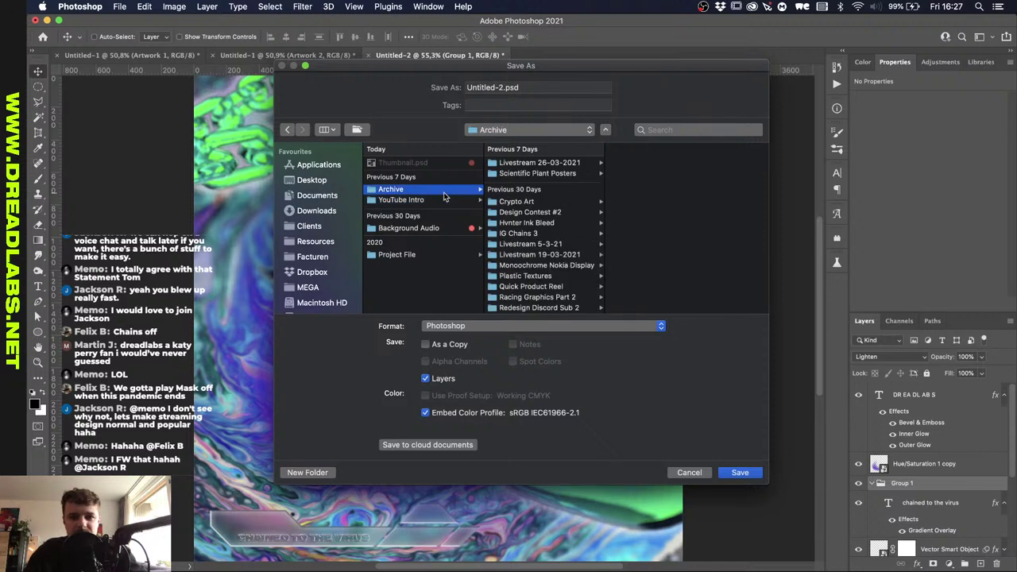
pyautogui.click(533, 164)
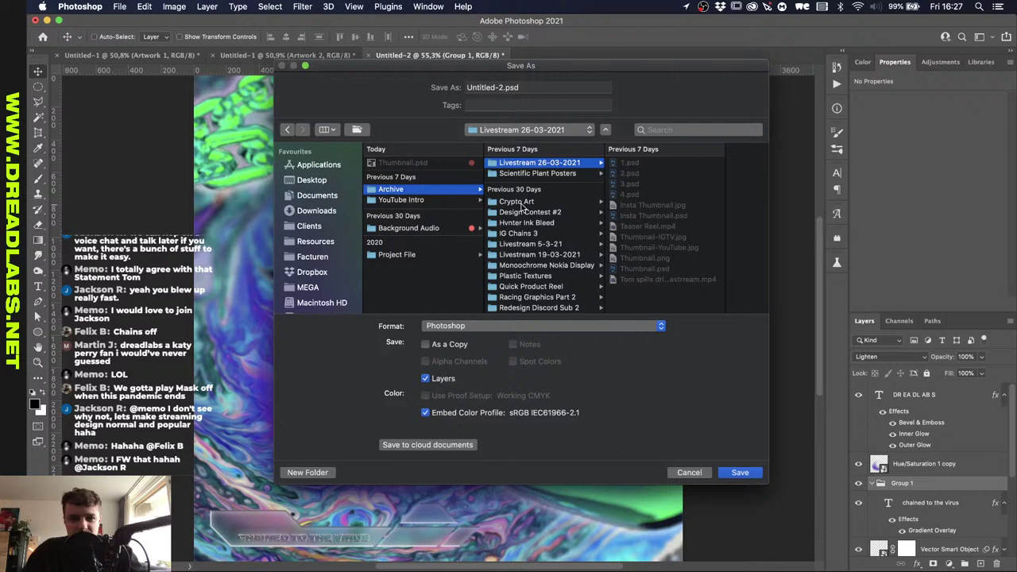
pyautogui.click(522, 204)
pyautogui.click(523, 164)
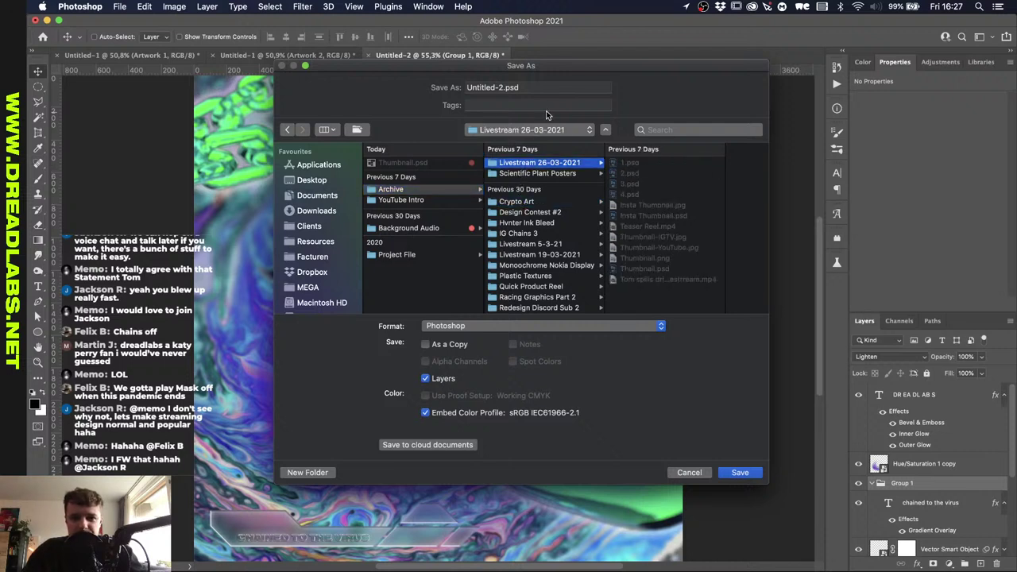
pyautogui.click(495, 129)
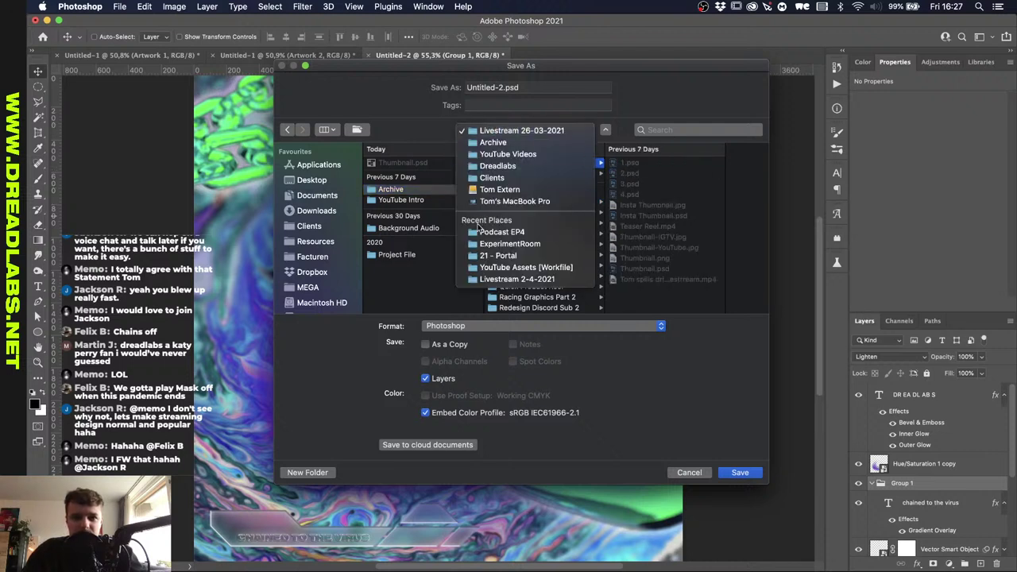
pyautogui.click(522, 131)
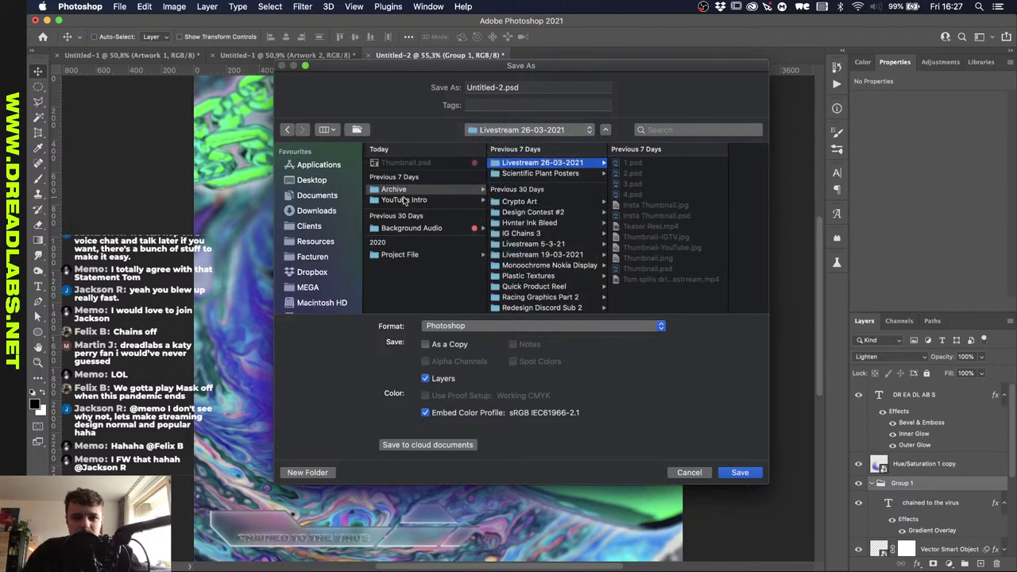
pyautogui.scroll(-3, 317, 263)
pyautogui.click(304, 271)
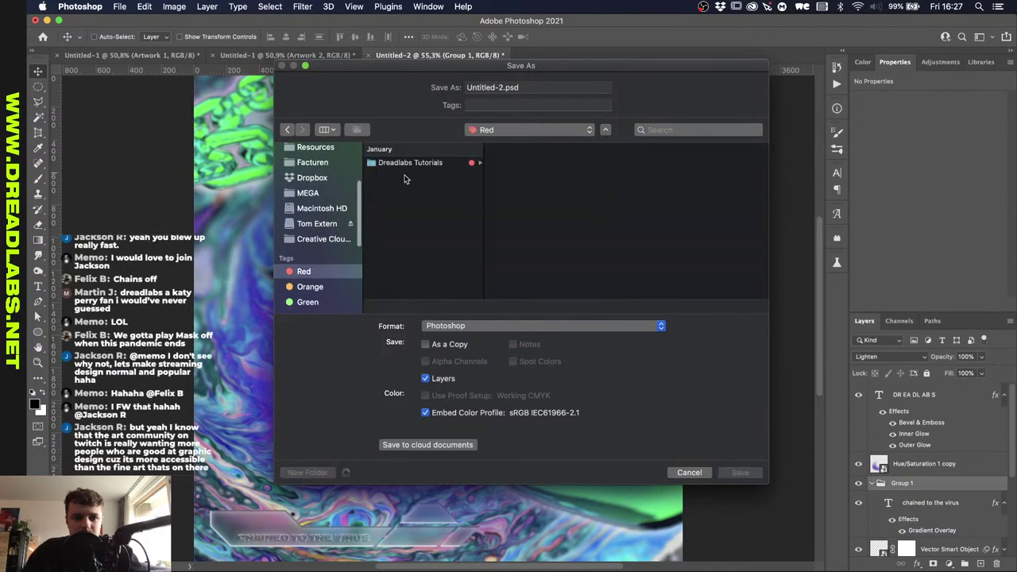
pyautogui.click(407, 163)
pyautogui.click(534, 207)
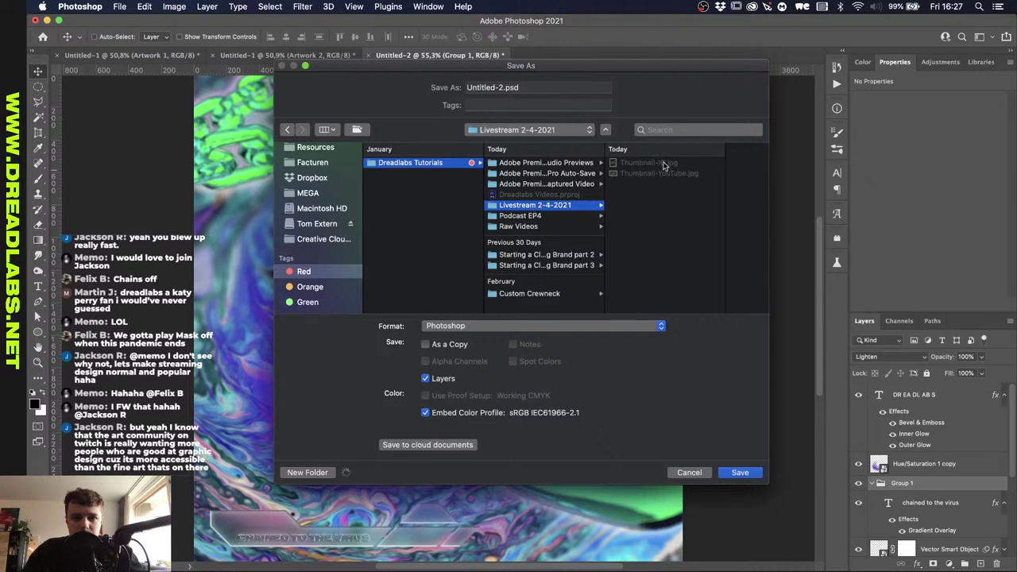
# Name the chain artwork Result-3 and save it as a Photoshop file with layers.
pyautogui.click(530, 87)
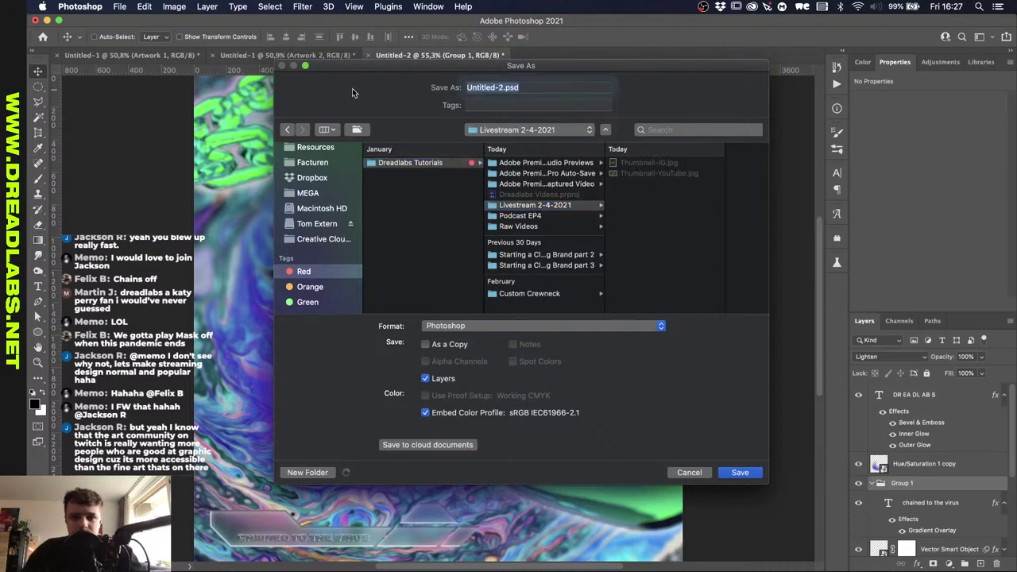
pyautogui.write('Result3')
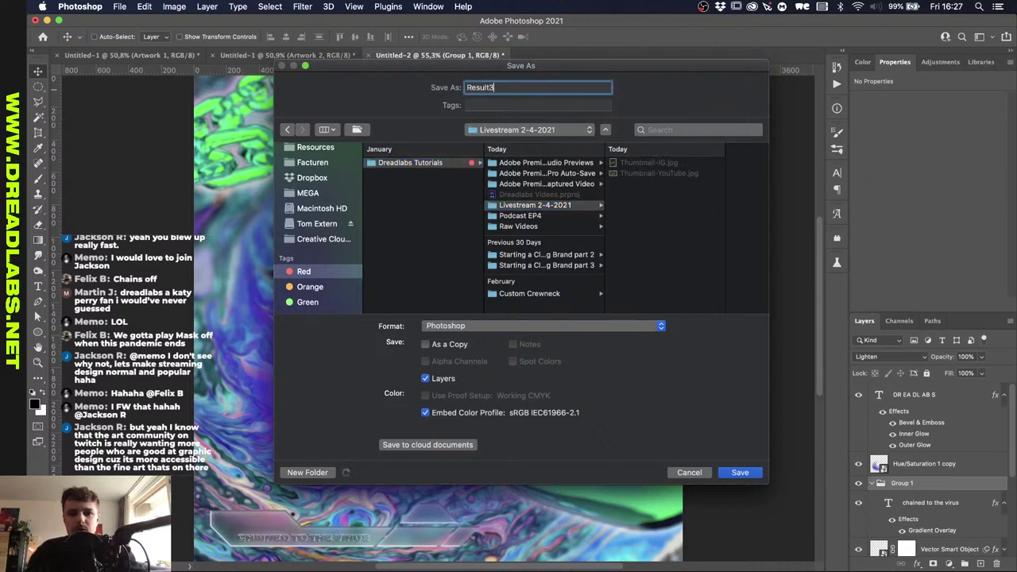
pyautogui.press('Return')
# Save the Artwork 2 document as Result-2.psd in the Livestream 2-4-2021 folder.
pyautogui.click(270, 55)
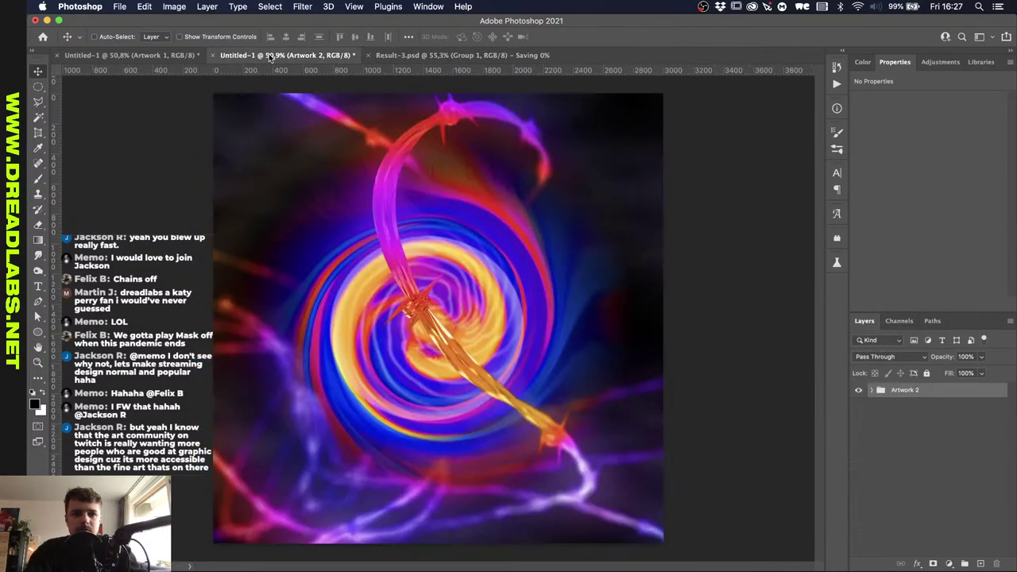
pyautogui.press('super+shift+s')
pyautogui.write('R')
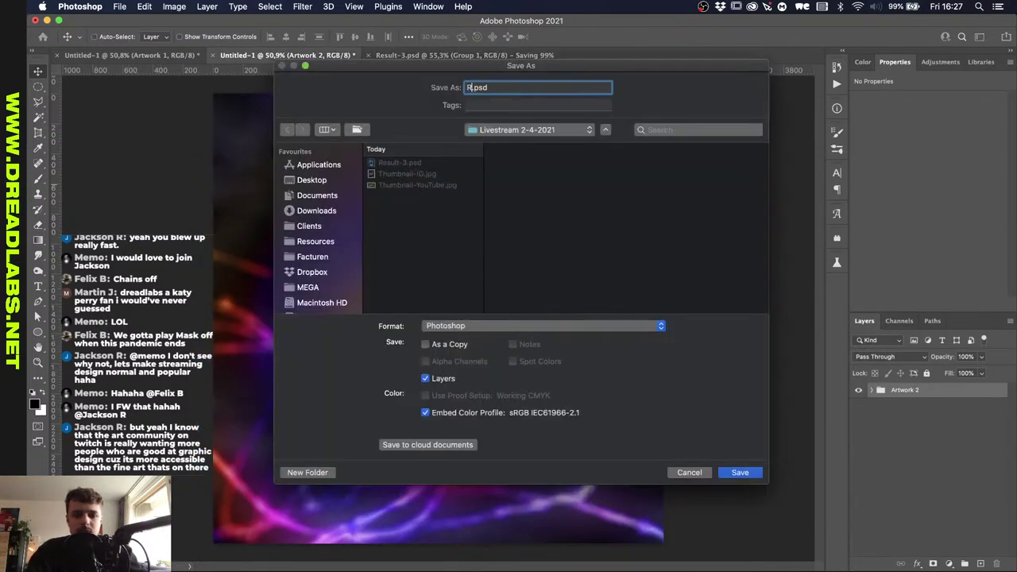
pyautogui.write('esult-2')
pyautogui.press('Return')
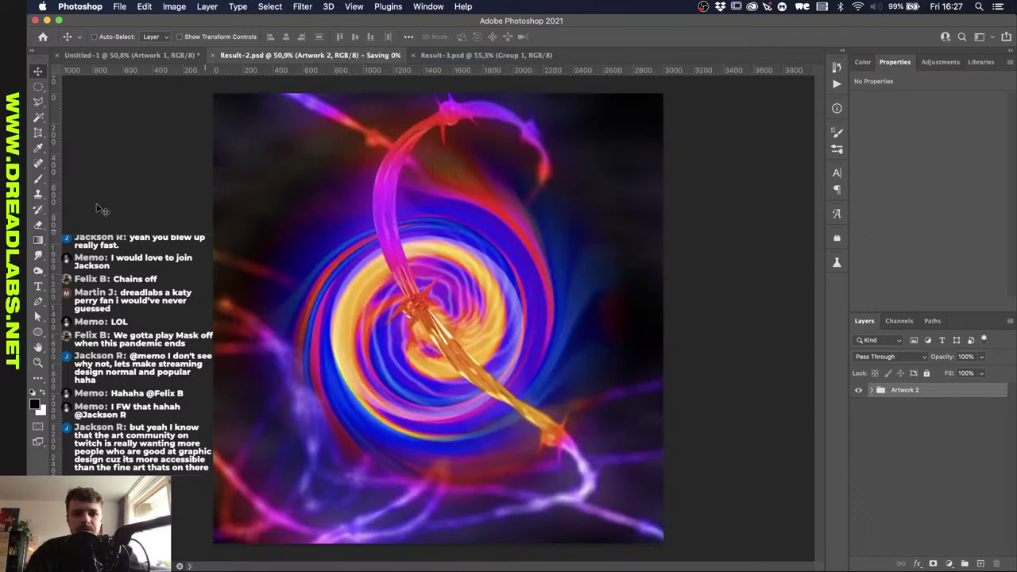
# Save the Artwork 1 document as Result-1.psd in the Livestream 2-4-2021 folder.
pyautogui.click(127, 56)
pyautogui.press('super+shift+s')
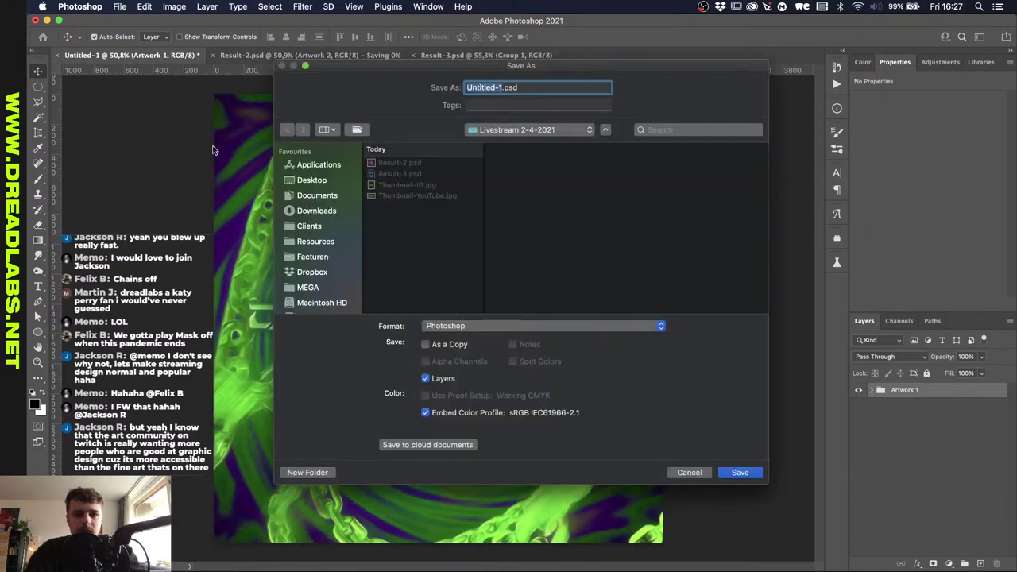
pyautogui.write('Result')
pyautogui.press('BackSpace')
pyautogui.press('BackSpace')
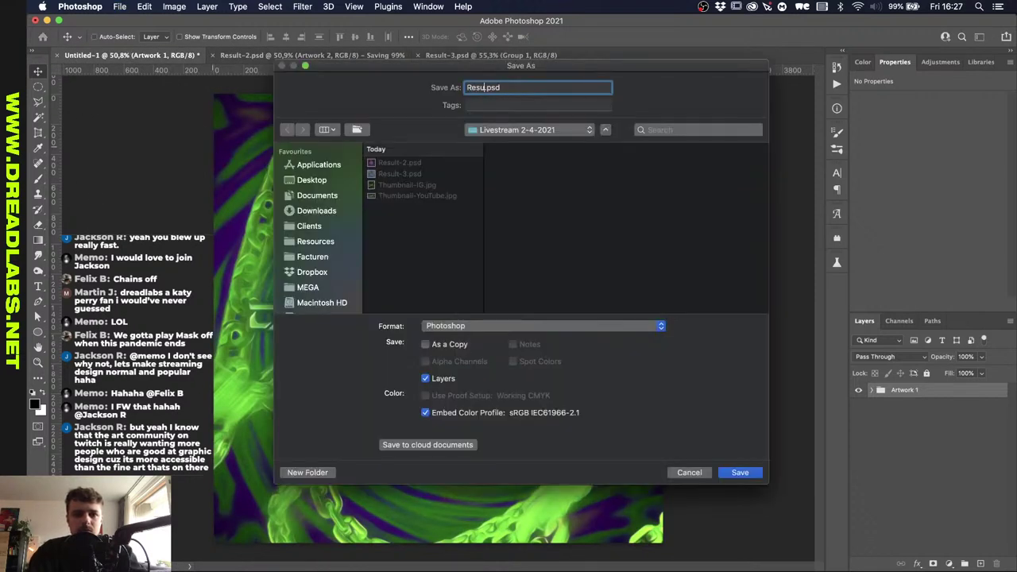
pyautogui.write('lt-1')
pyautogui.press('Return')
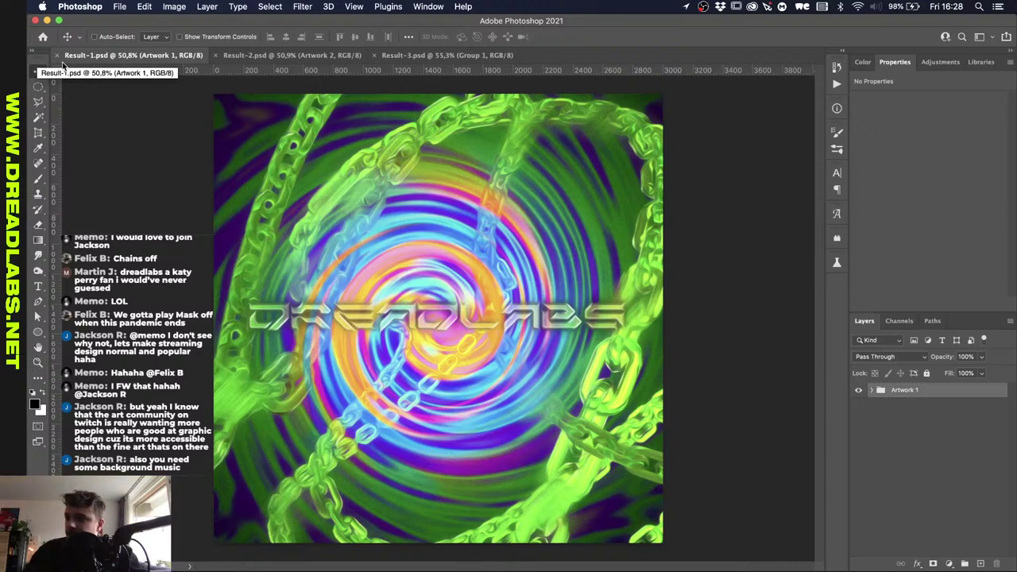
# View the saved Result-2.psd artwork and return to the Result-3.psd chain artwork.
pyautogui.click(248, 55)
pyautogui.click(424, 55)
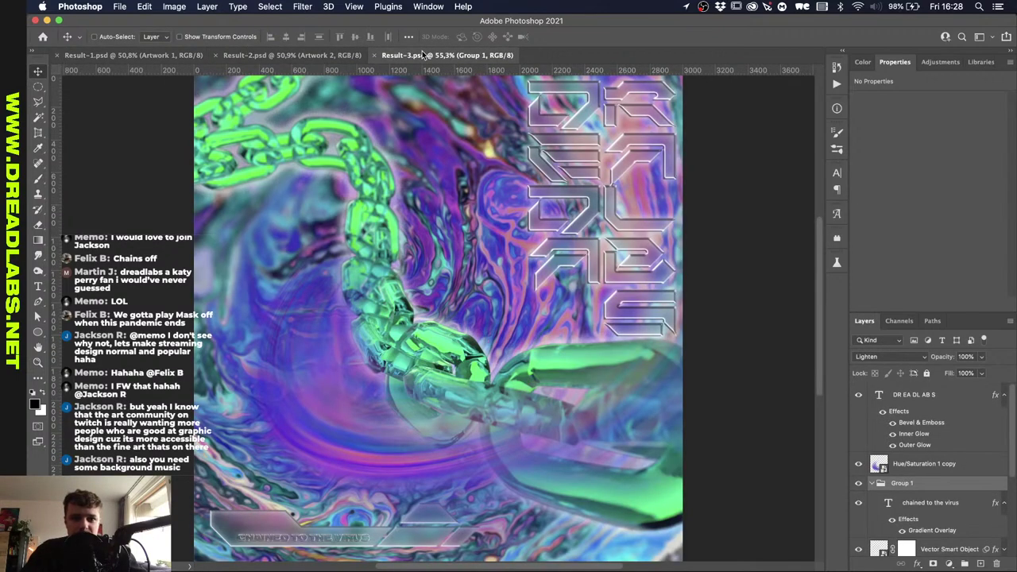